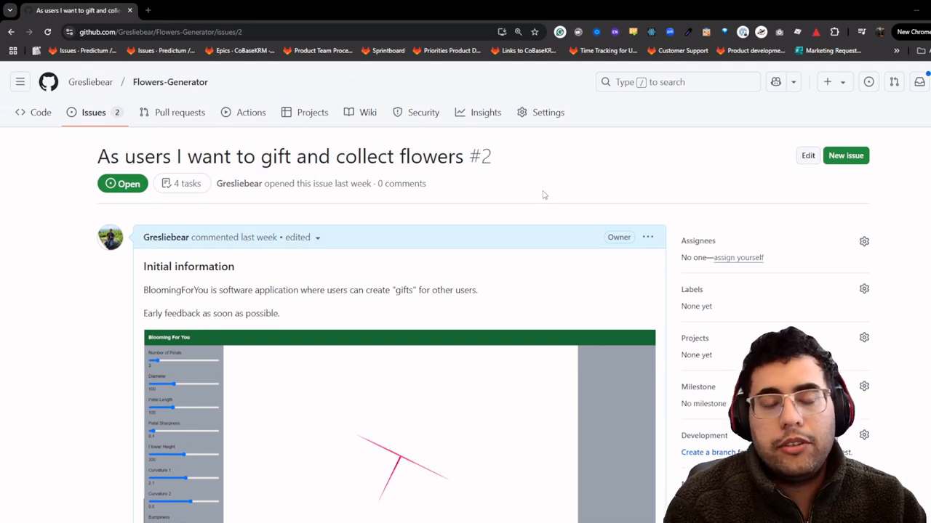
# - Open the issue's embedded Blooming For You screenshot full-size in a new tab
pyautogui.scroll(-2, 396, 255)
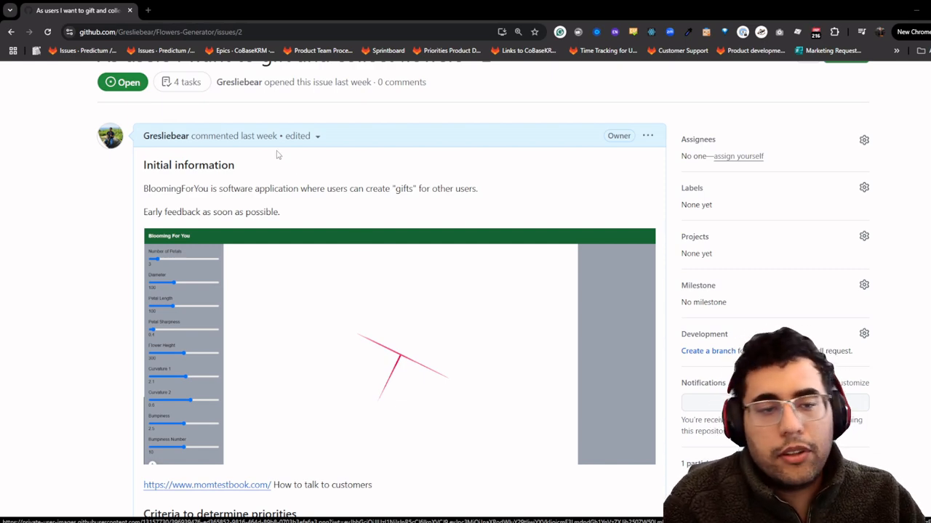
pyautogui.scroll(-3, 277, 154)
pyautogui.scroll(2, 246, 153)
pyautogui.scroll(2, 262, 154)
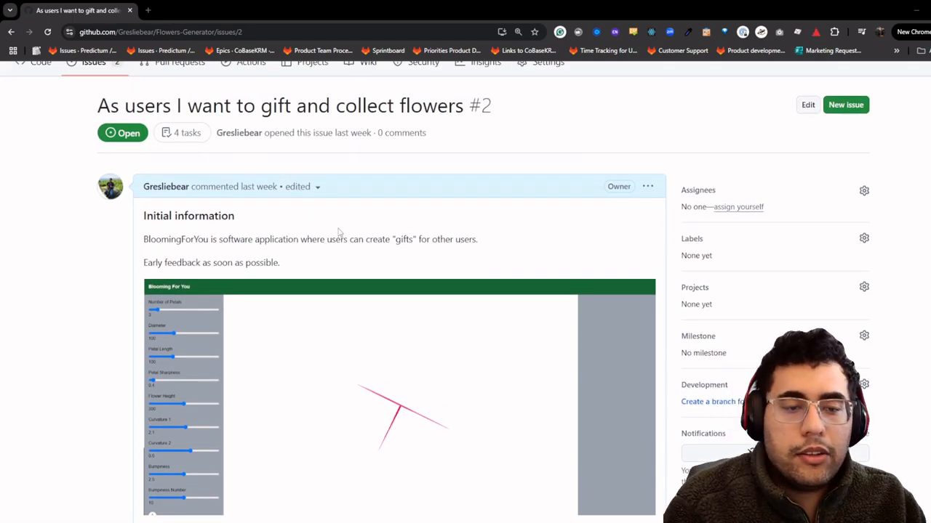
pyautogui.scroll(-2, 338, 231)
pyautogui.rightClick(340, 231)
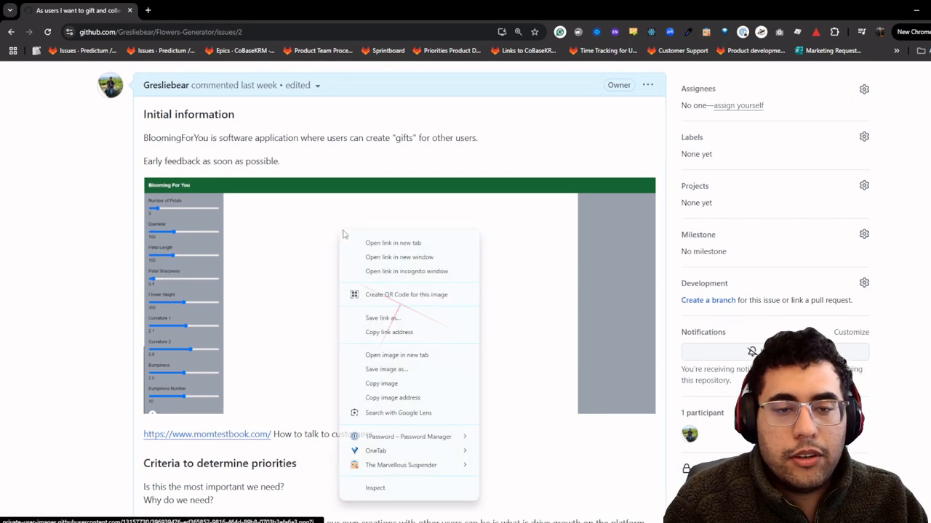
pyautogui.click(435, 361)
pyautogui.click(197, 10)
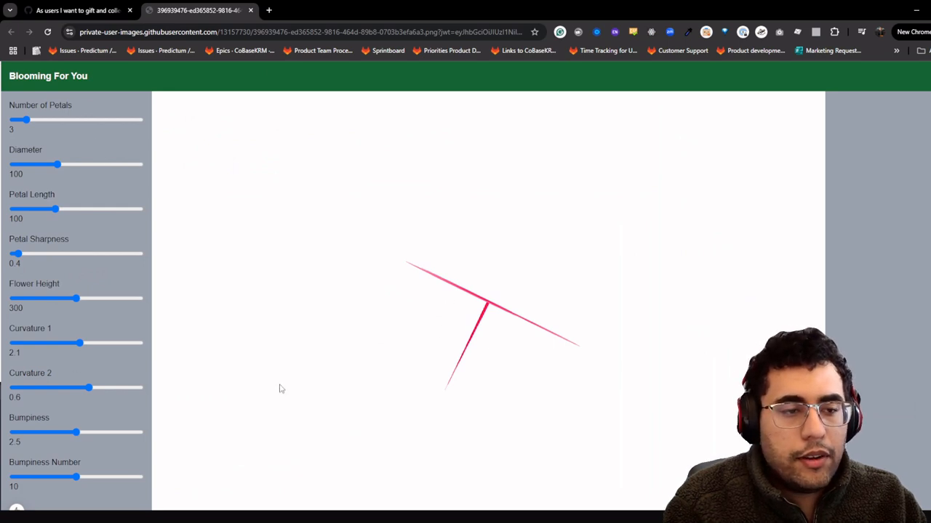
# - Compare the image tab with the issue, then return to the issue and scroll down
pyautogui.hotkey('ctrl', 'shift', 'Tab')
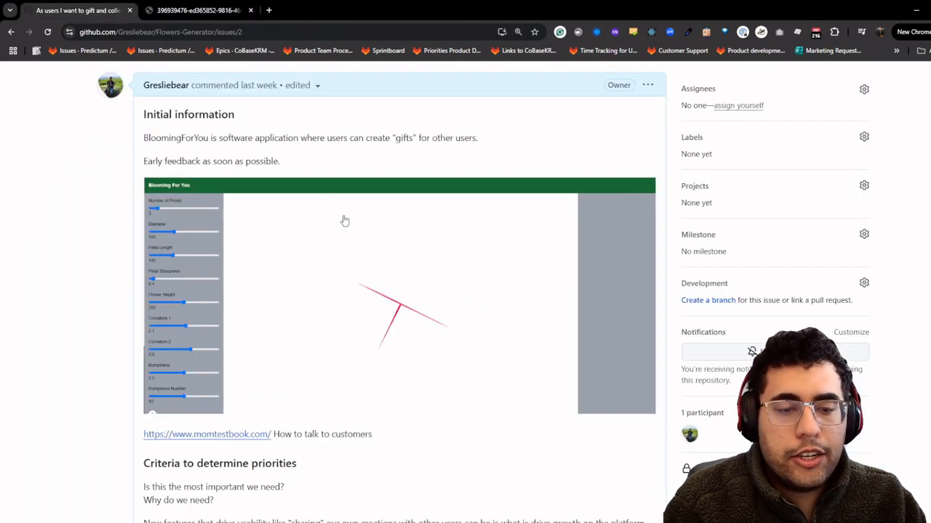
pyautogui.scroll(-2, 344, 224)
pyautogui.scroll(2, 345, 224)
pyautogui.hotkey('ctrl', 'Tab')
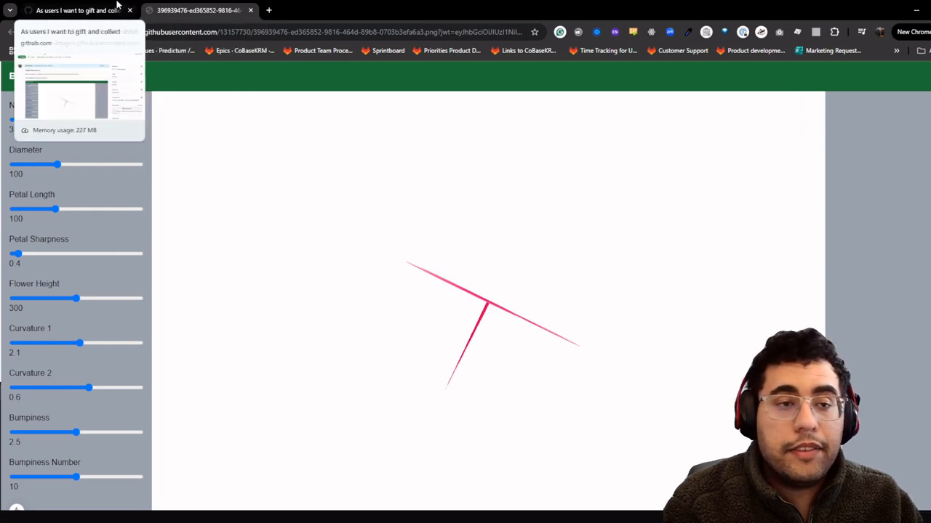
pyautogui.click(120, 8)
pyautogui.scroll(-3, 671, 393)
pyautogui.scroll(-3, 654, 362)
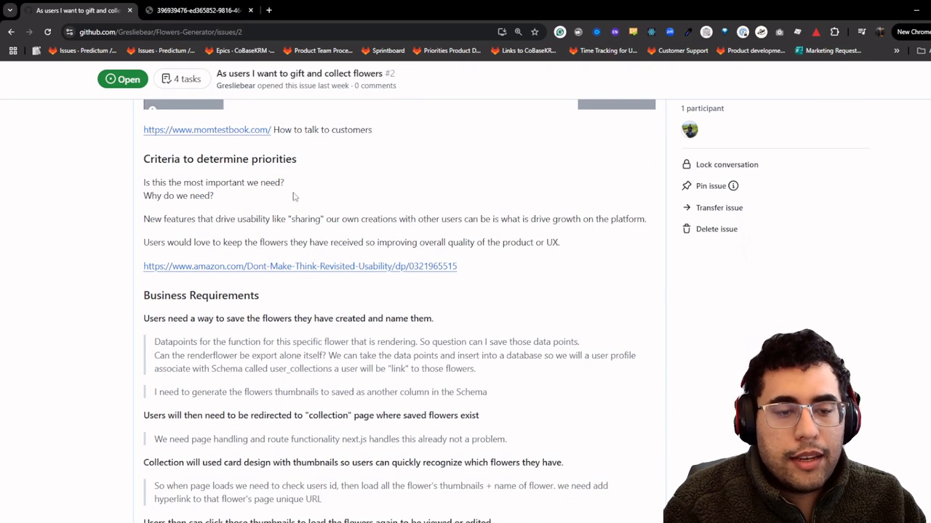
# - Highlight the first priority question and the New features sentence while reading the issue
pyautogui.scroll(1, 205, 260)
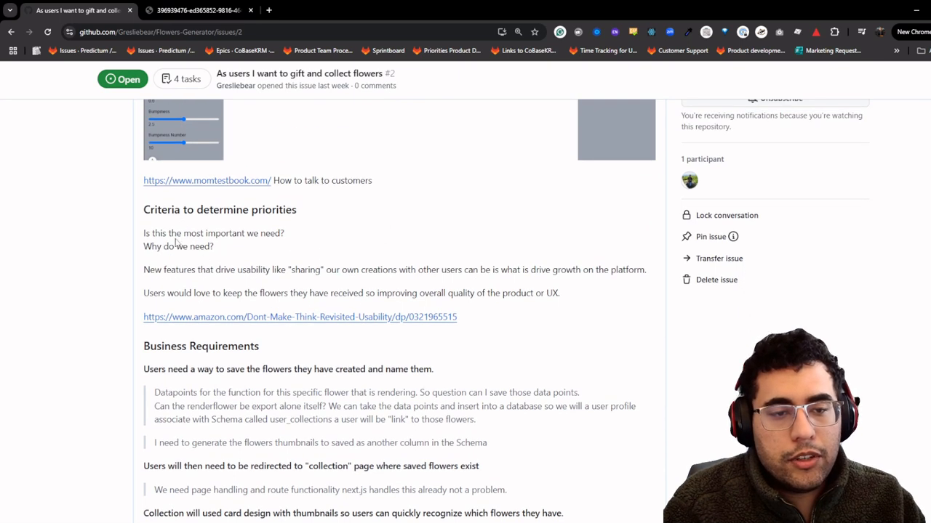
pyautogui.moveTo(172, 234); pyautogui.dragTo(303, 236)
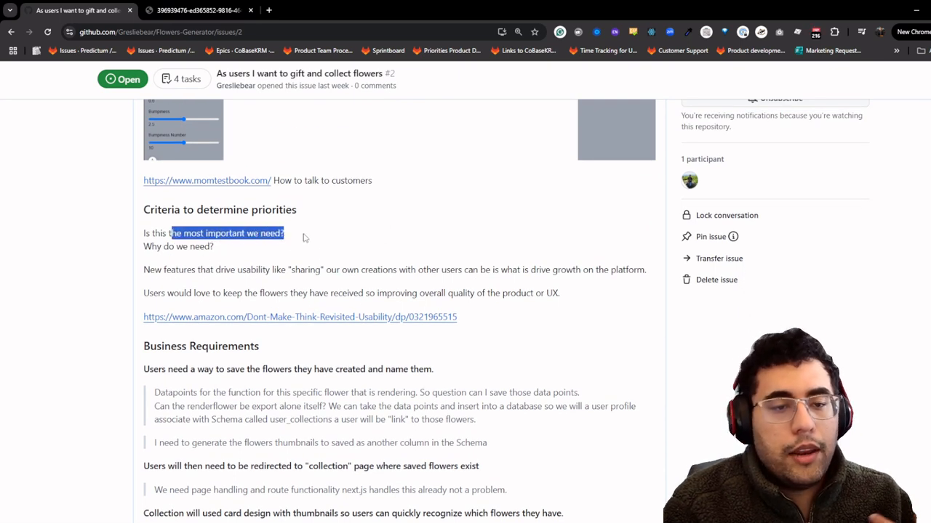
pyautogui.click(304, 237)
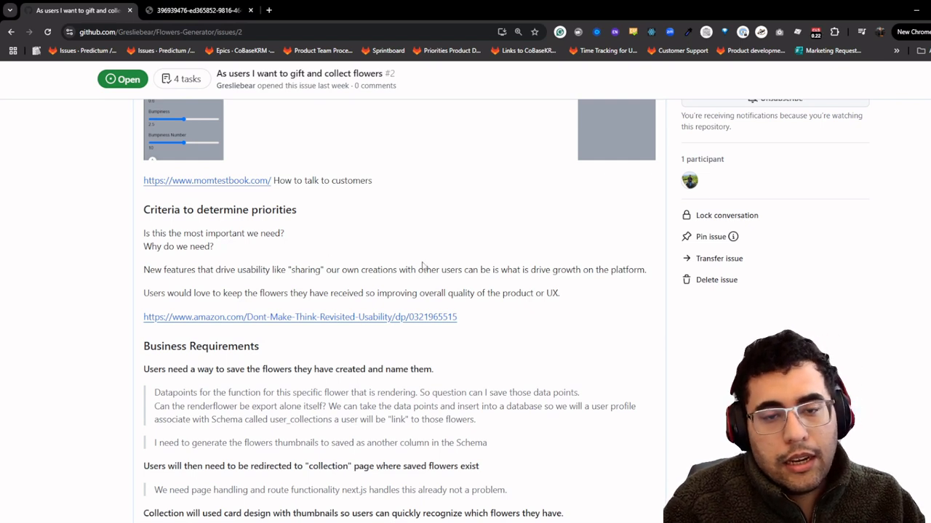
pyautogui.moveTo(422, 269); pyautogui.dragTo(155, 270)
pyautogui.click(316, 282)
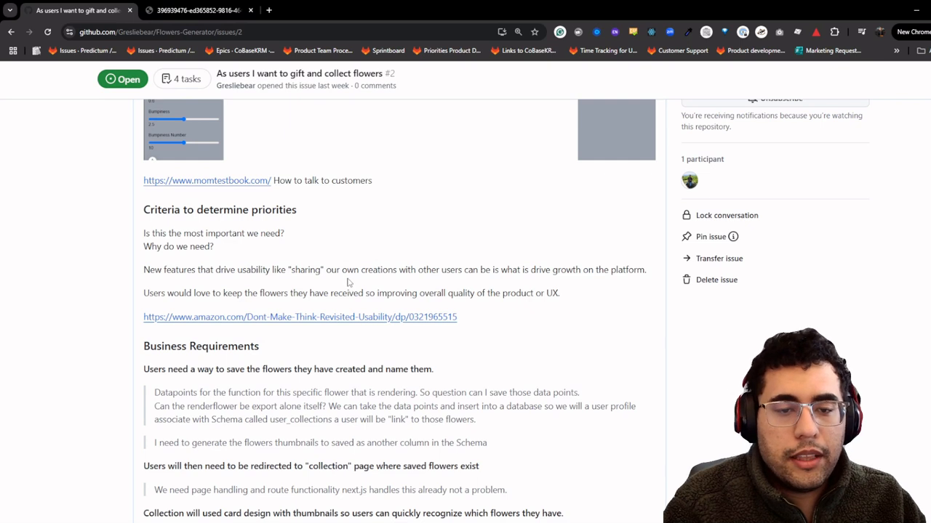
# - Recheck the flower image, then restore Chrome to a smaller size and drag it aside
pyautogui.click(189, 8)
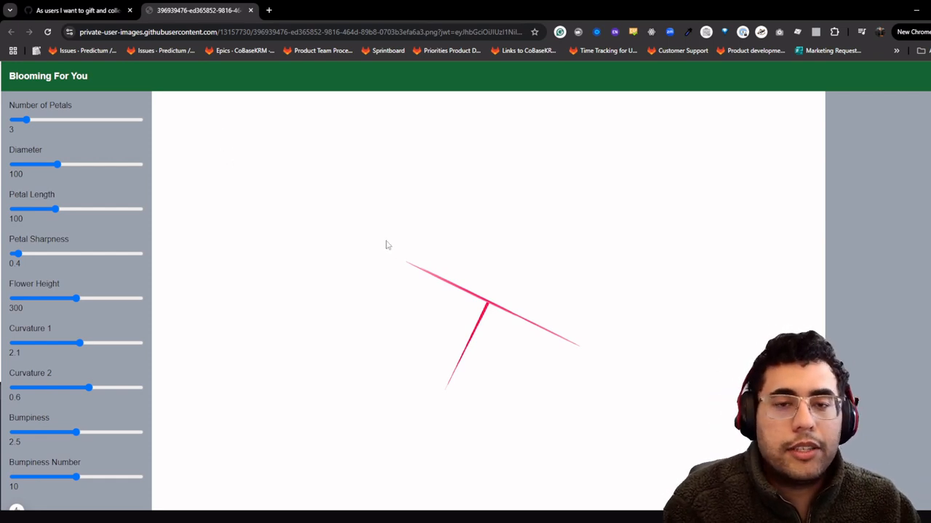
pyautogui.click(78, 11)
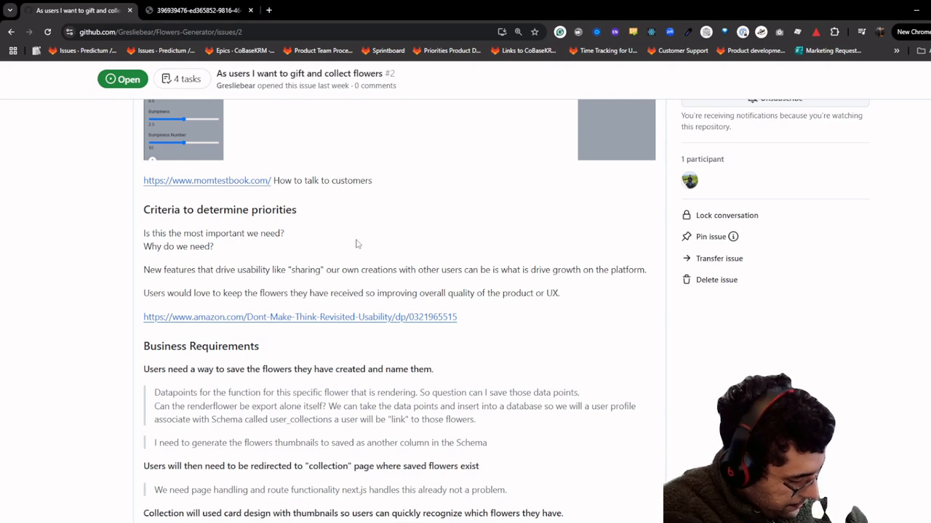
pyautogui.scroll(-6, 357, 244)
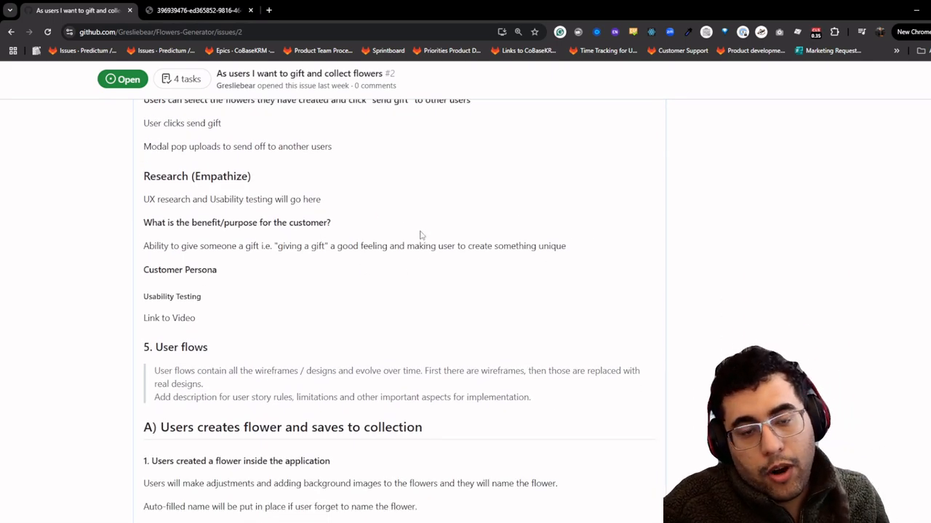
pyautogui.scroll(5, 415, 234)
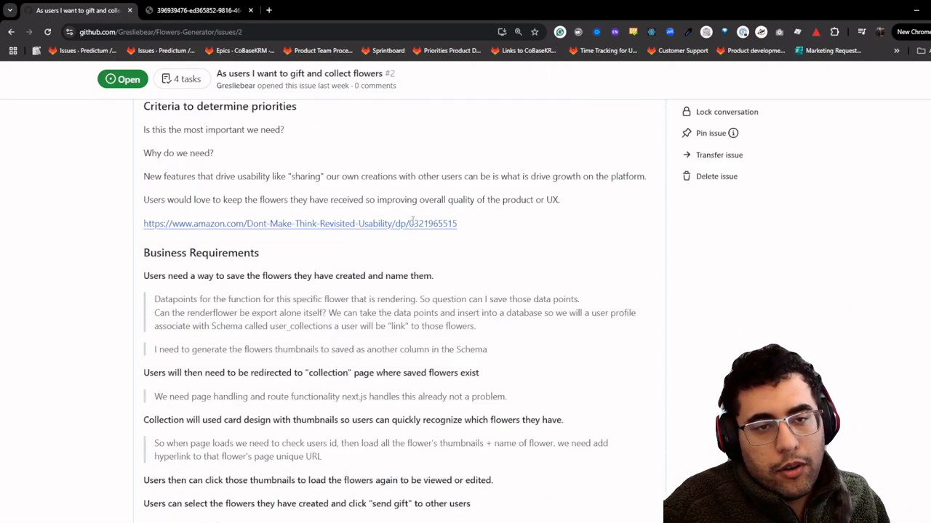
pyautogui.scroll(-6, 403, 218)
pyautogui.scroll(-3, 398, 202)
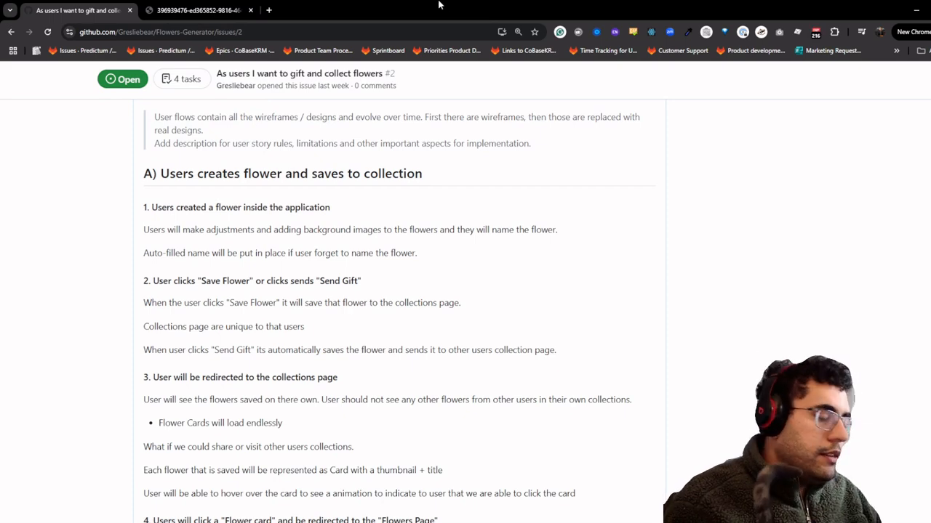
pyautogui.doubleClick(437, 5)
pyautogui.moveTo(449, 31); pyautogui.dragTo(0, 142)
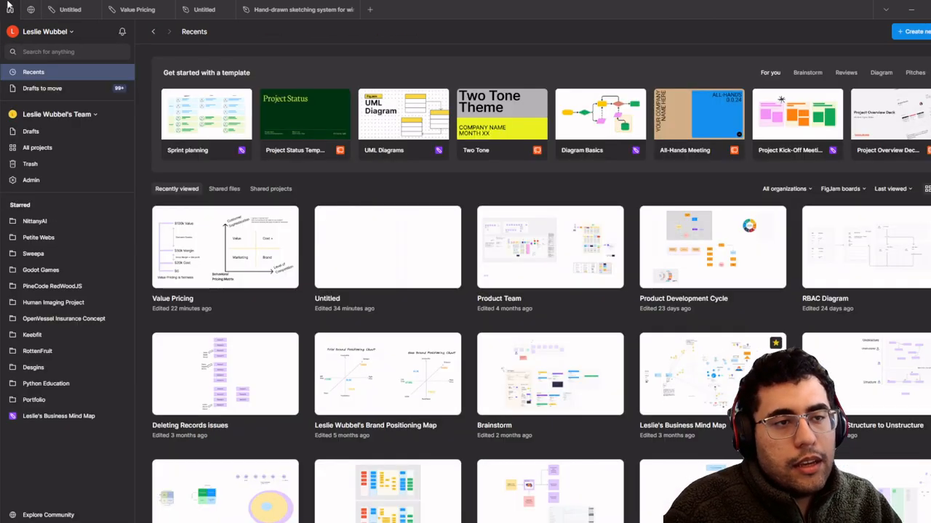
# - Search the Figma Community for 'Wireframe kit'
pyautogui.click(9, 9)
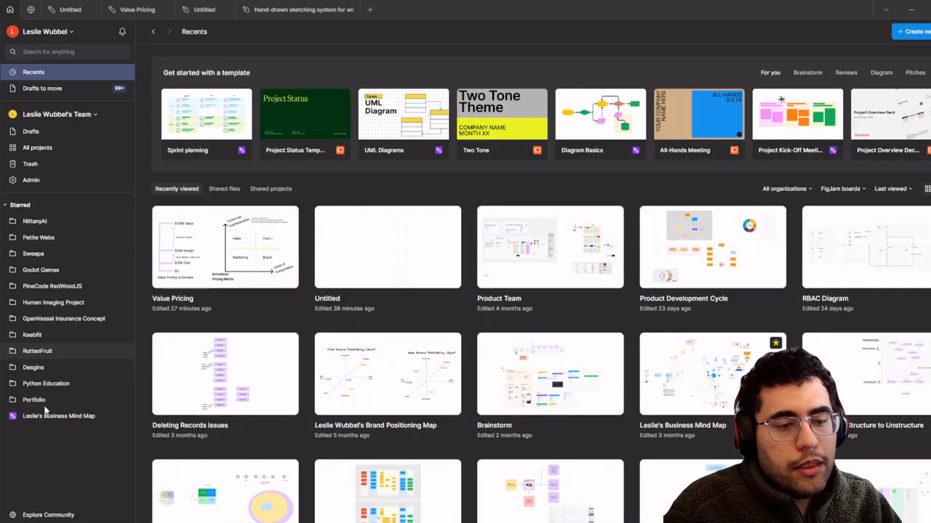
pyautogui.click(74, 518)
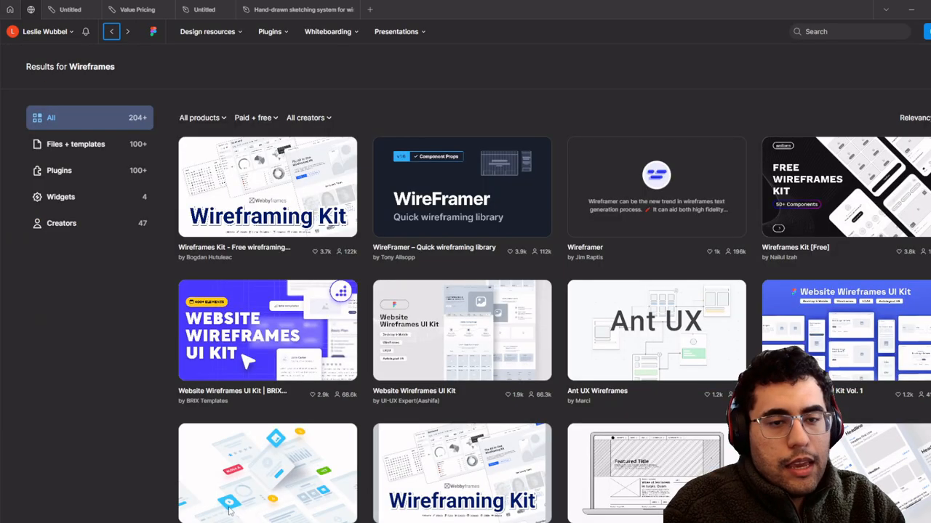
pyautogui.click(463, 159)
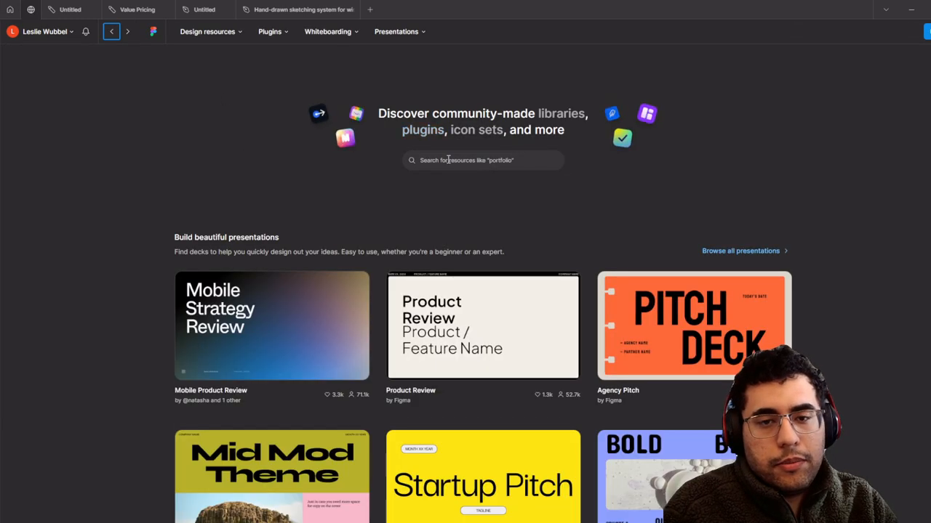
pyautogui.write('Wirefram')
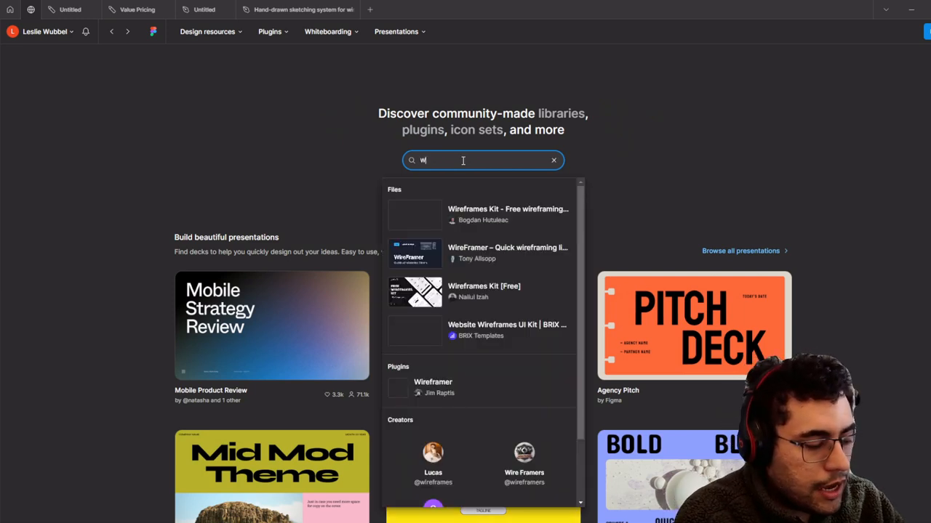
pyautogui.write('e kit')
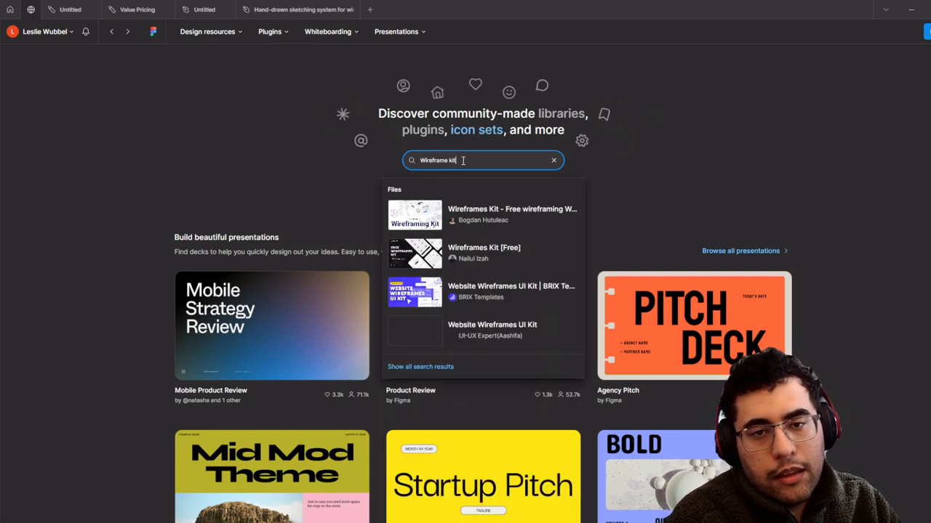
pyautogui.press('Return')
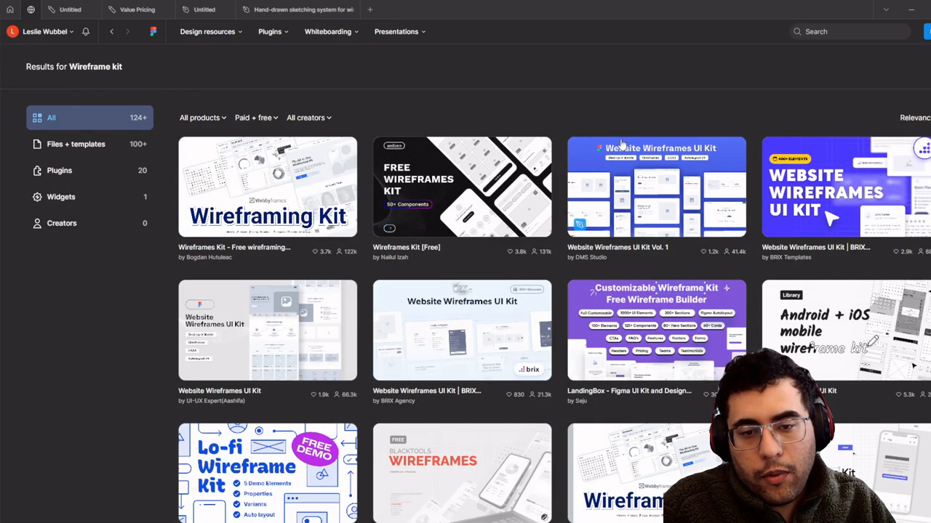
# - Open the Website Wireframes UI Kit in Figma, choosing the team drafts as its location
pyautogui.click(304, 326)
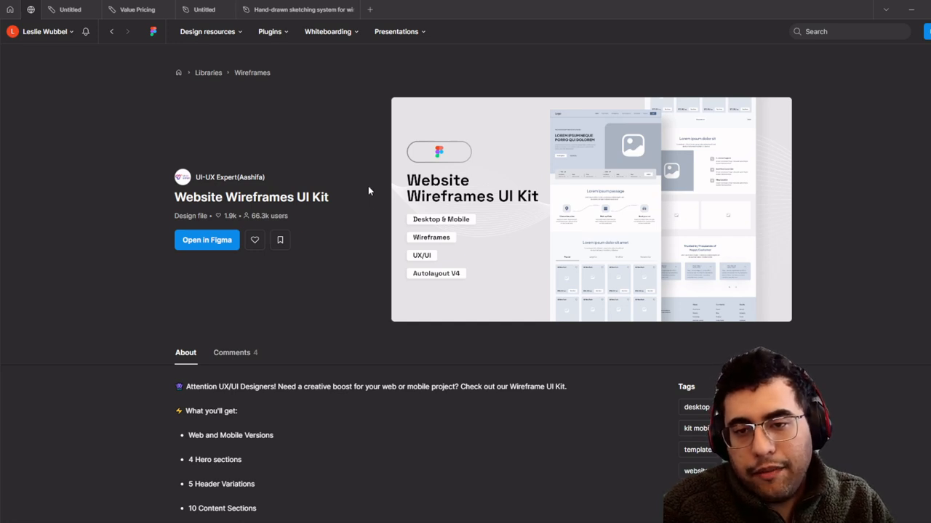
pyautogui.scroll(-3, 386, 221)
pyautogui.scroll(2, 190, 161)
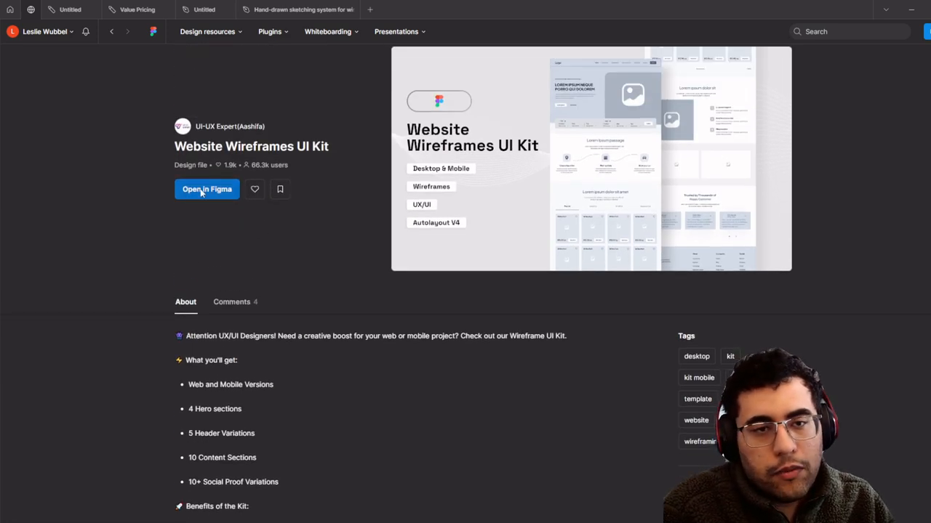
pyautogui.click(202, 188)
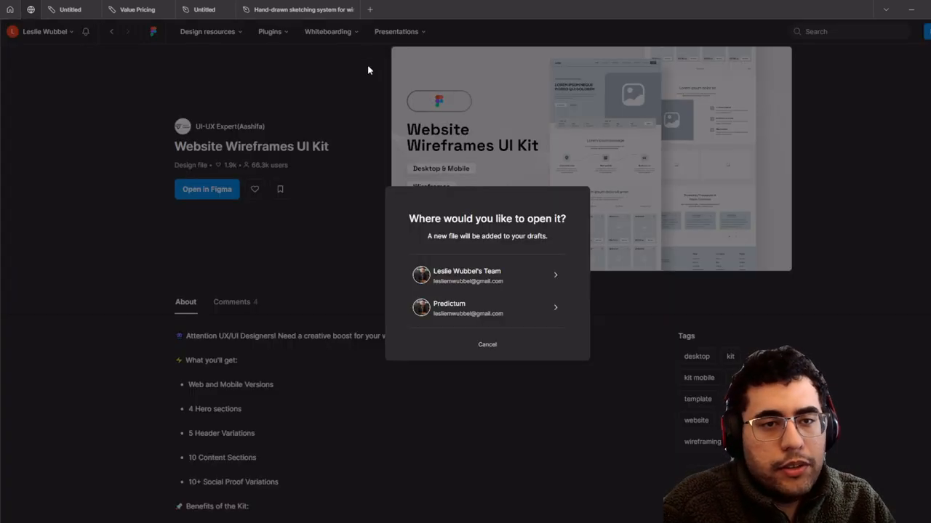
pyautogui.click(534, 282)
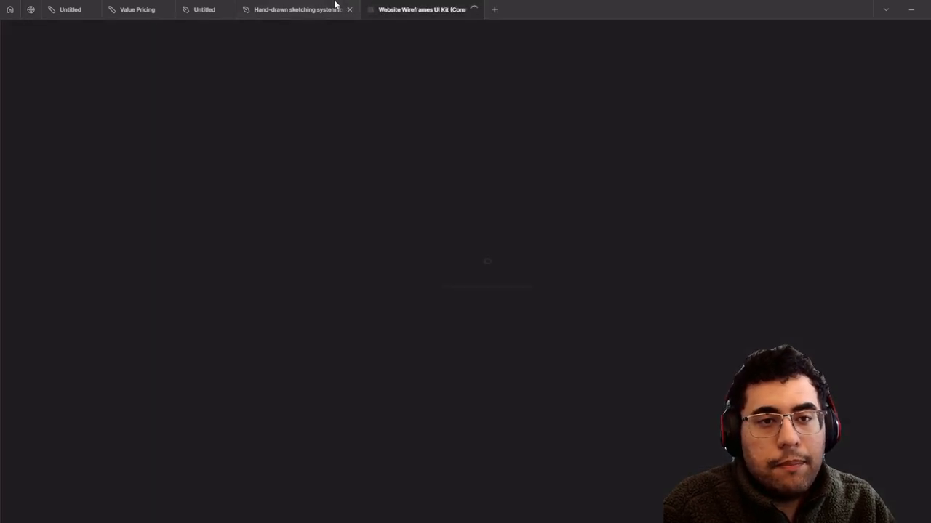
# - Close the Website Wireframes UI Kit file and return to the blank Untitled draft
pyautogui.click(338, 6)
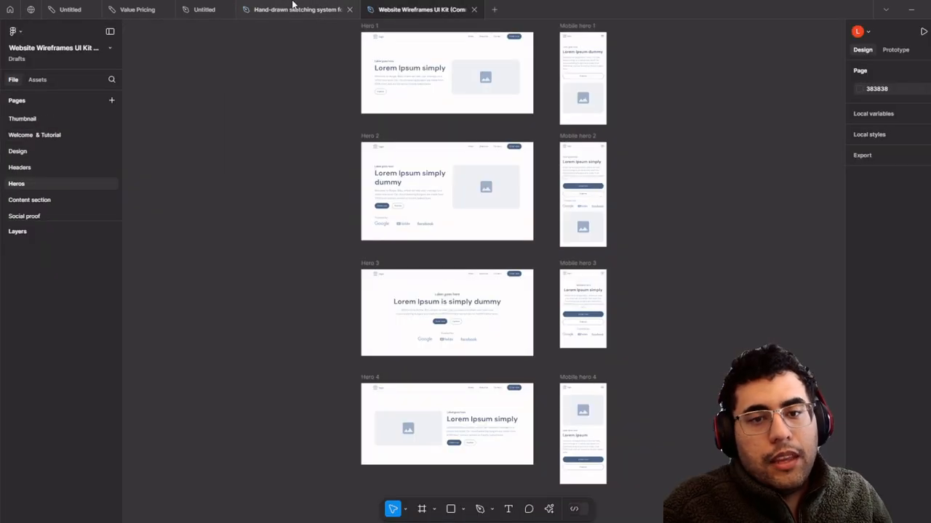
pyautogui.click(298, 6)
pyautogui.click(472, 11)
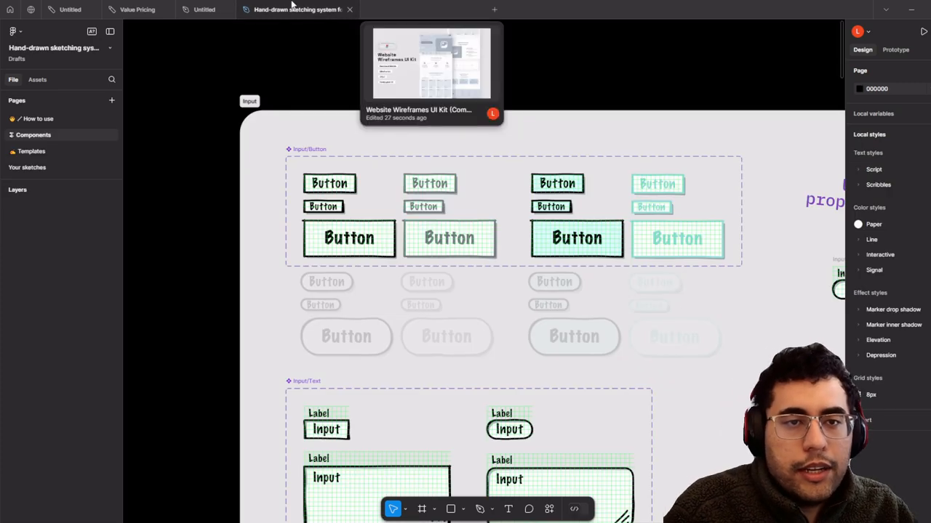
pyautogui.click(207, 7)
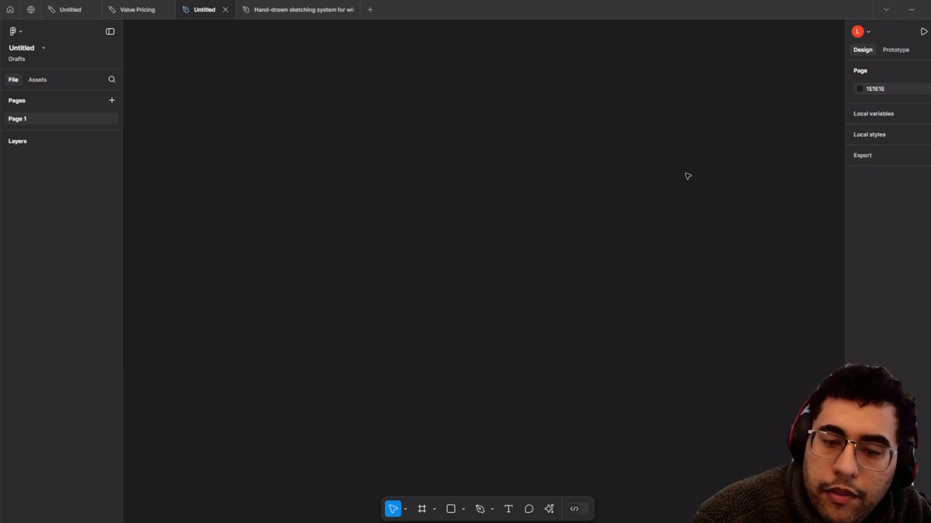
# - Create an Android Compact phone frame from the Frame tool presets
pyautogui.click(424, 511)
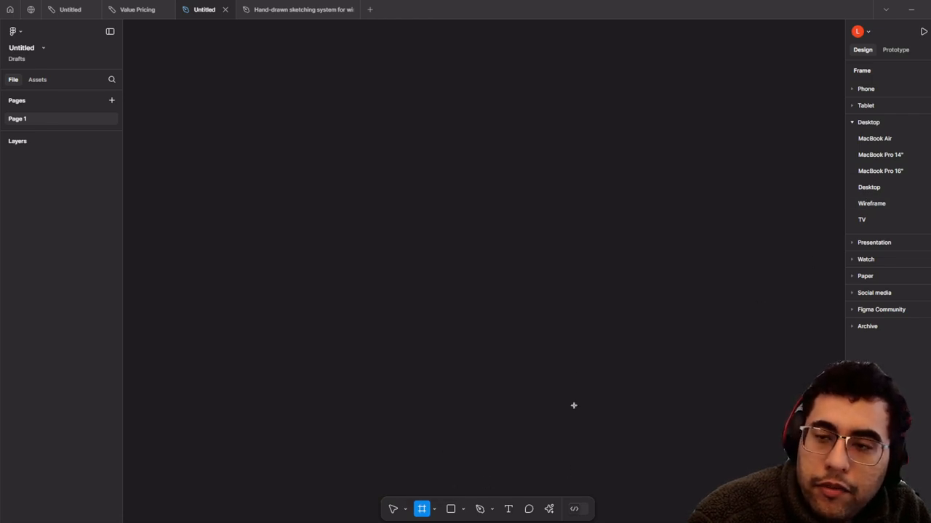
pyautogui.click(866, 124)
pyautogui.click(865, 88)
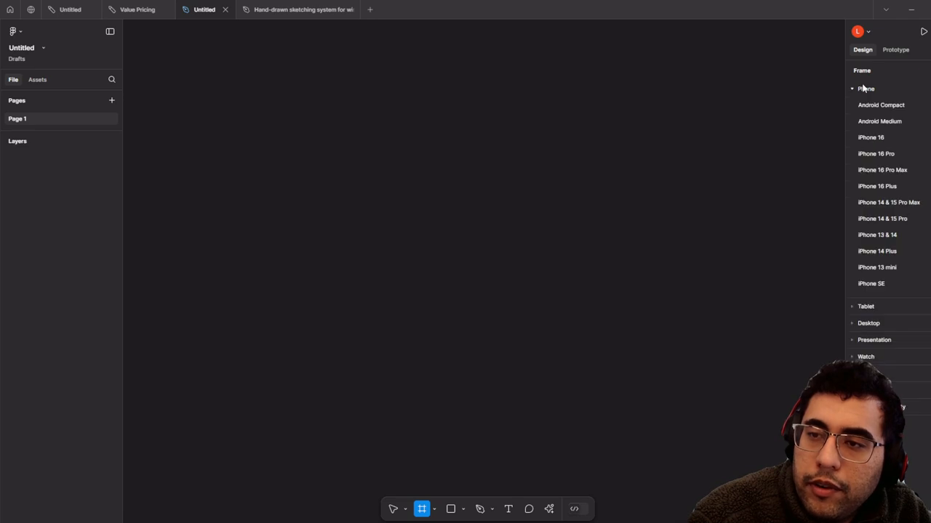
pyautogui.click(872, 107)
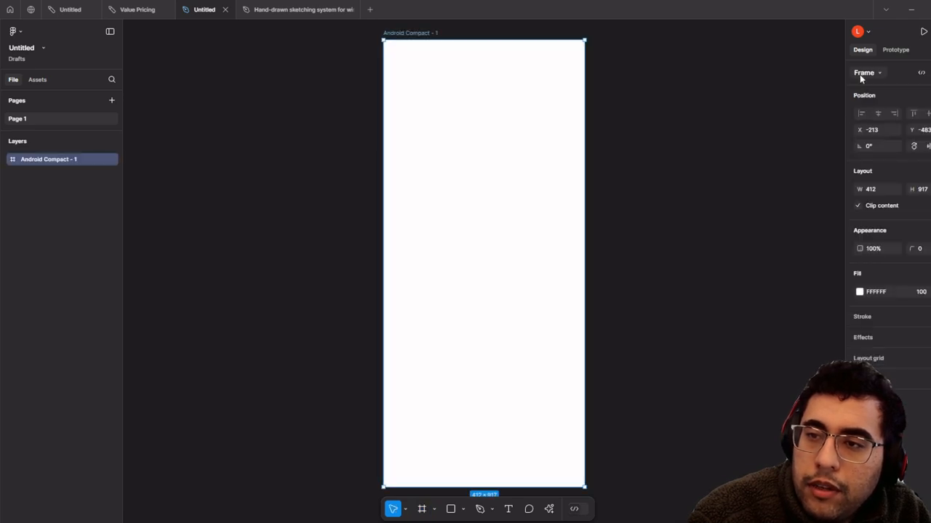
pyautogui.click(863, 72)
pyautogui.click(830, 88)
pyautogui.click(864, 72)
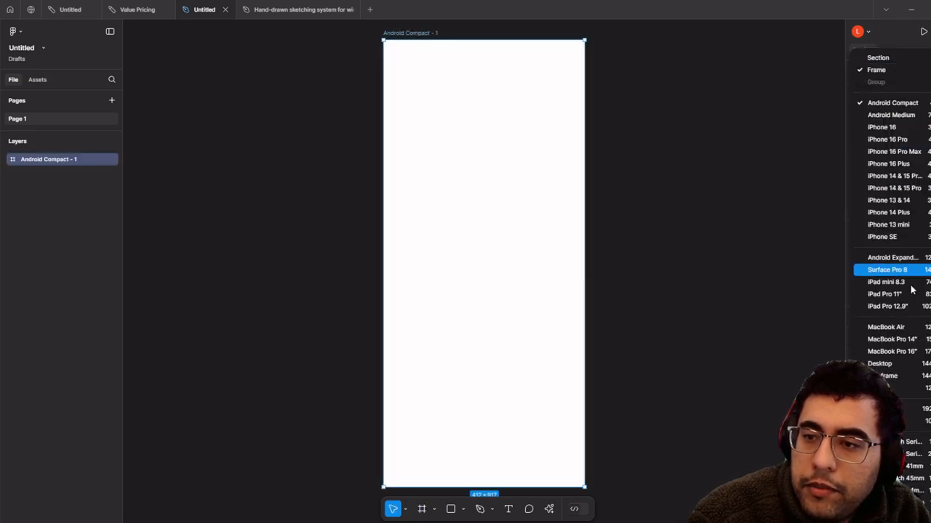
pyautogui.click(844, 56)
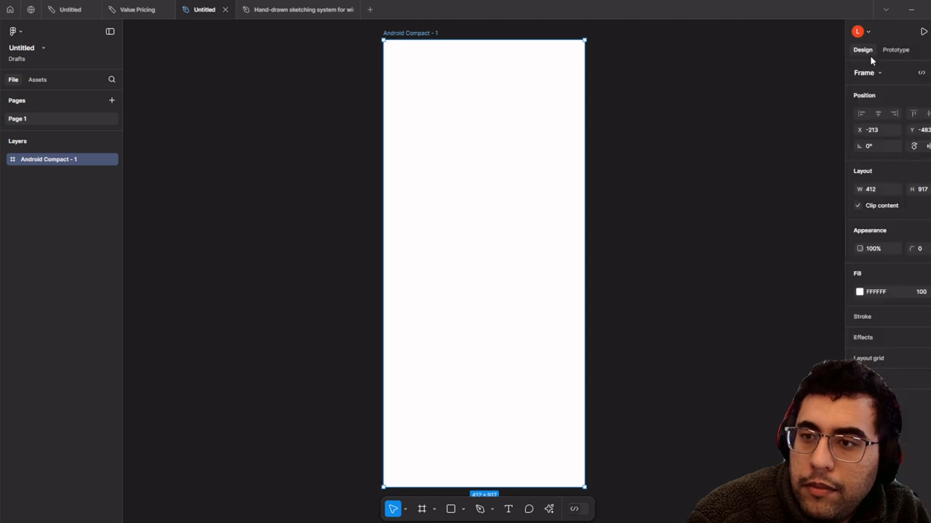
pyautogui.click(676, 306)
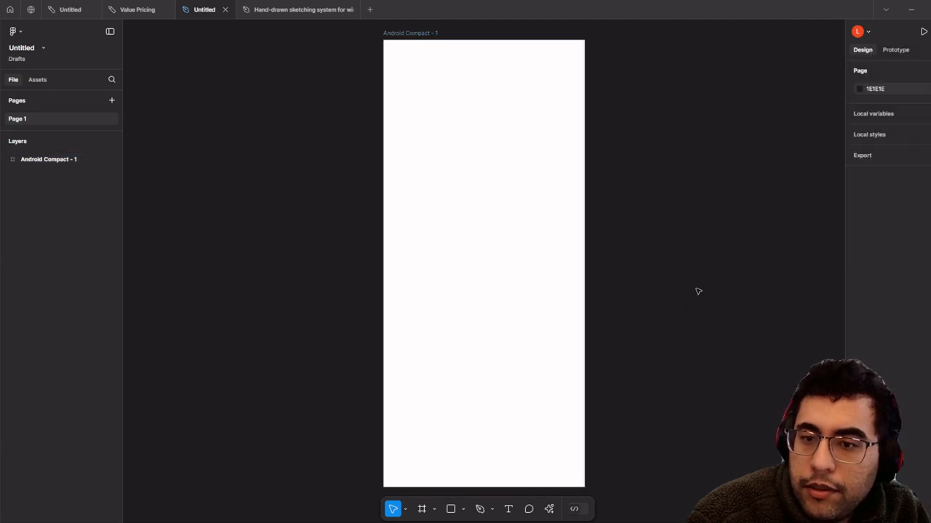
# - Add a 1440×1024 Desktop frame and a 1280×720 TV frame
pyautogui.press('f')
pyautogui.scroll(-5, 705, 283)
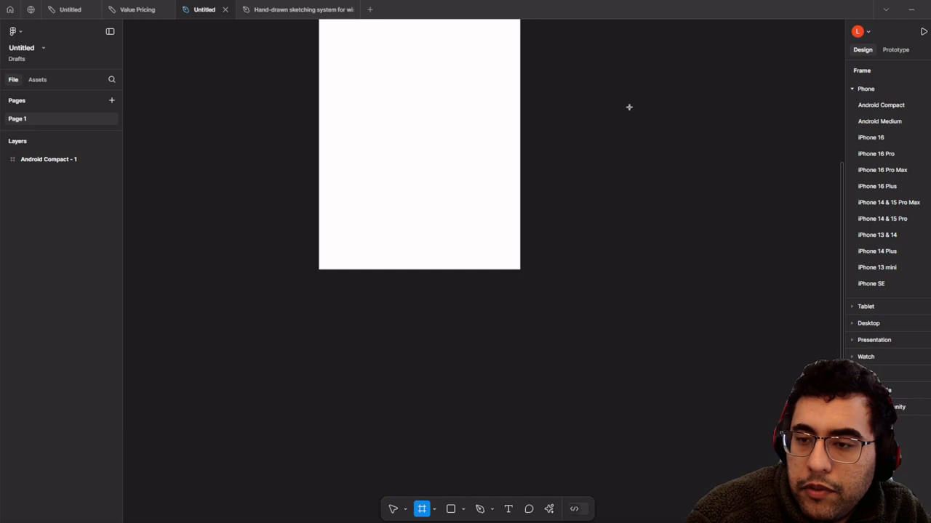
pyautogui.scroll(-3, 627, 106)
pyautogui.click(858, 327)
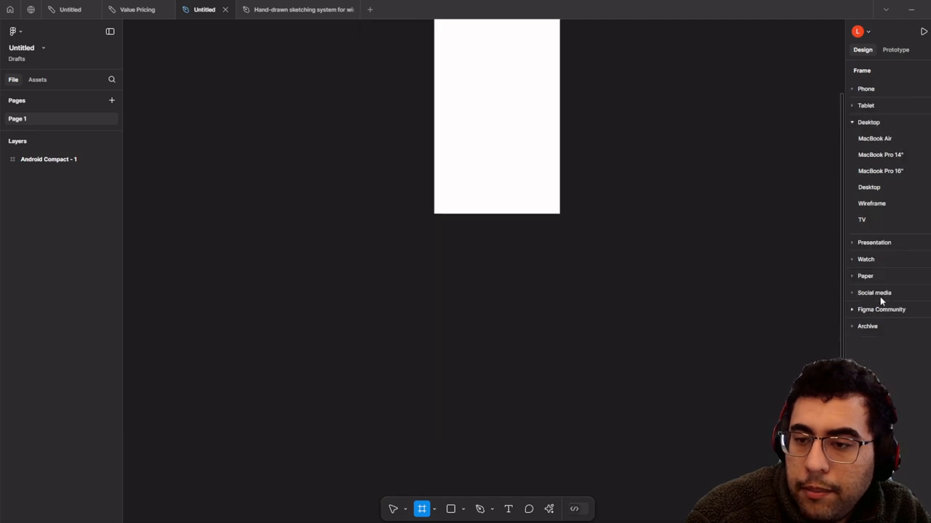
pyautogui.click(877, 191)
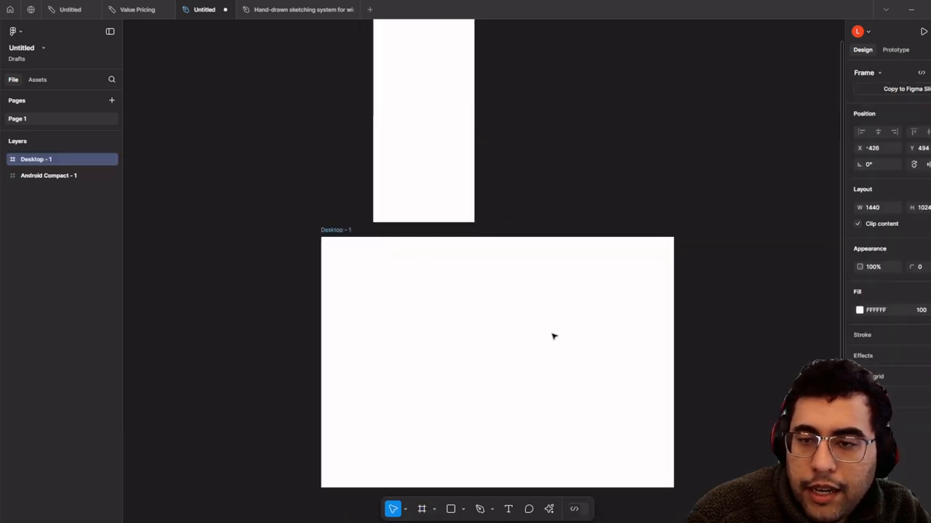
pyautogui.click(421, 509)
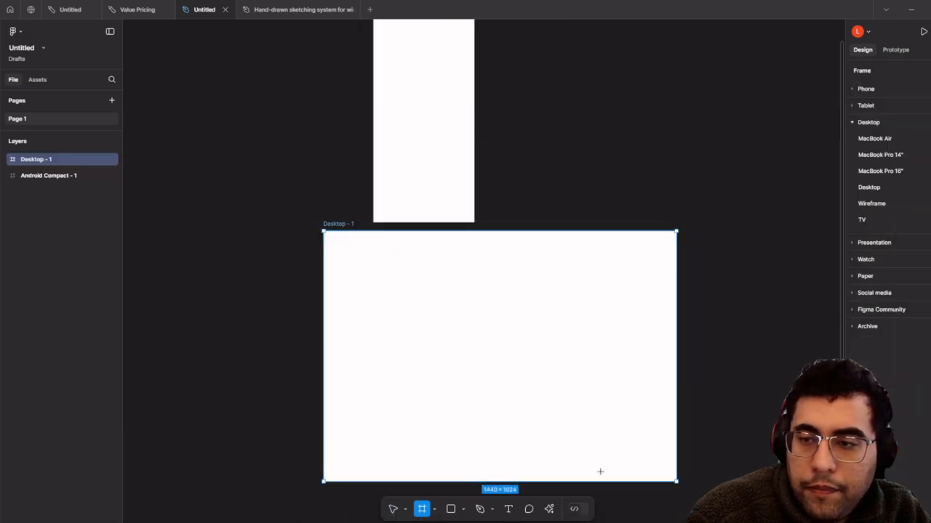
pyautogui.click(862, 220)
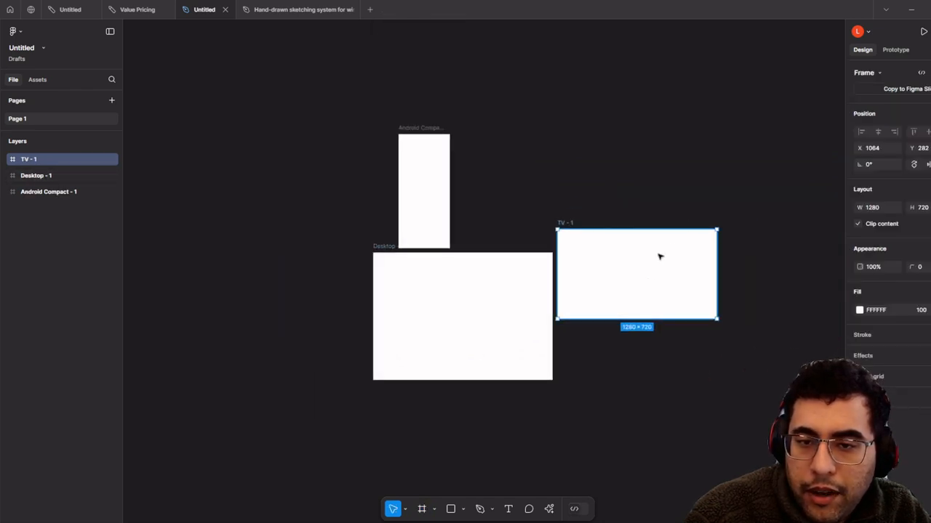
pyautogui.click(788, 101)
# - Add a LinkedIn cover frame from the Social media presets and move it up
pyautogui.press('f')
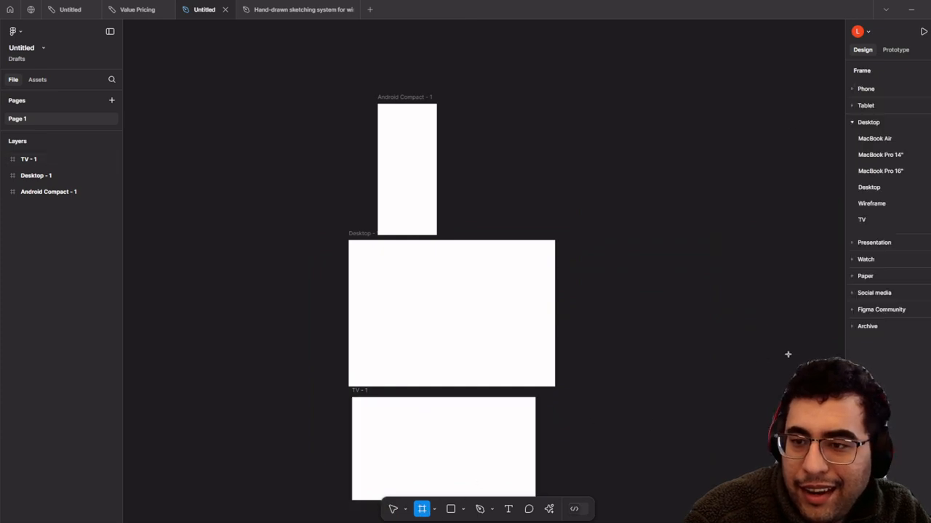
pyautogui.click(852, 244)
pyautogui.click(856, 267)
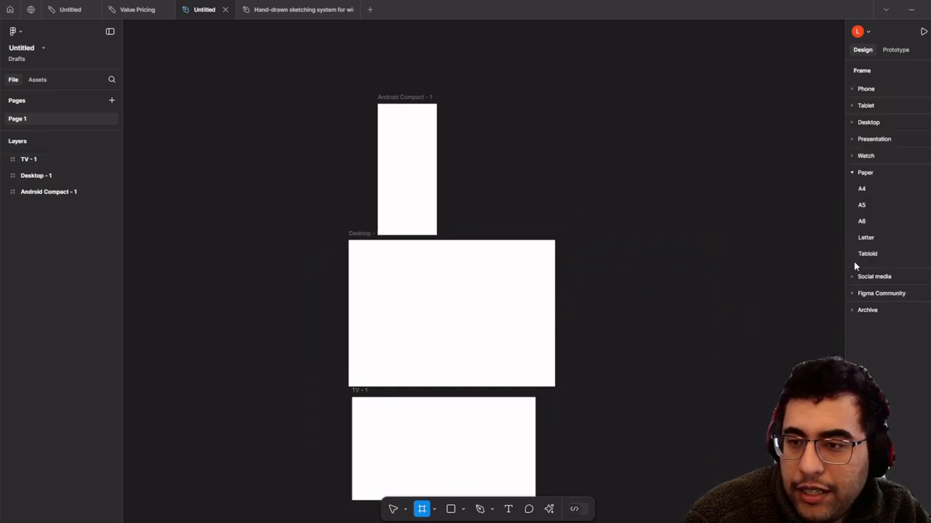
pyautogui.click(858, 278)
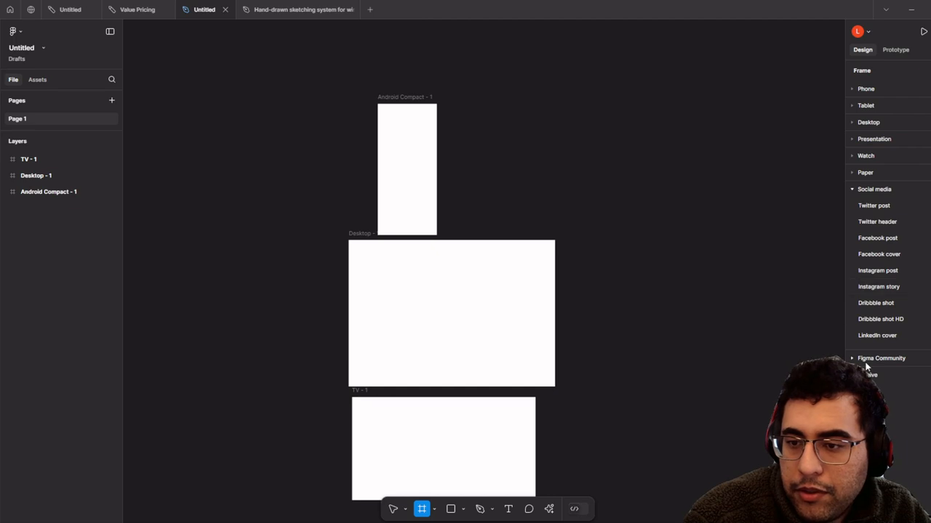
pyautogui.click(877, 335)
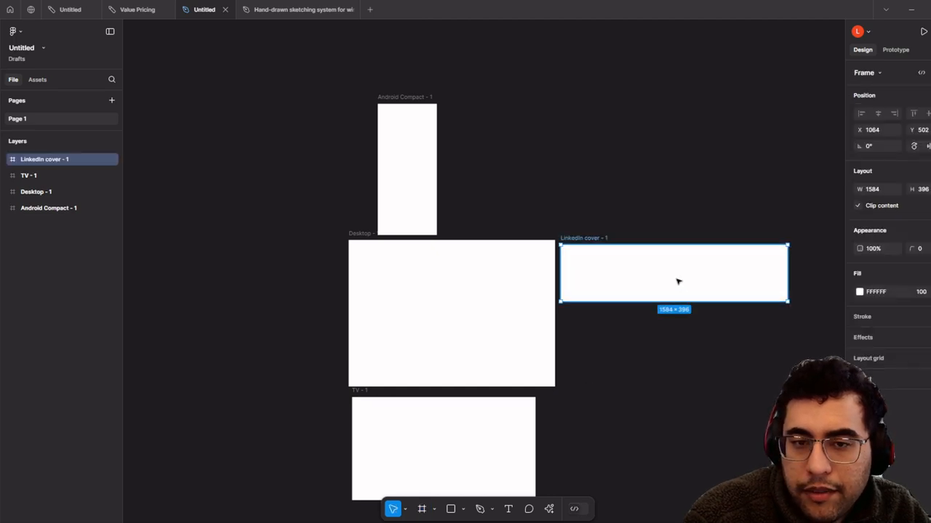
pyautogui.moveTo(676, 281); pyautogui.dragTo(439, 59)
# - Delete the LinkedIn cover and Android Compact frames
pyautogui.scroll(2, 537, 206)
pyautogui.moveTo(702, 322); pyautogui.dragTo(331, 24)
pyautogui.press('Delete')
pyautogui.scroll(-5, 604, 251)
# - Delete the TV frame and center the view on Desktop - 1
pyautogui.click(457, 373)
pyautogui.press('Delete')
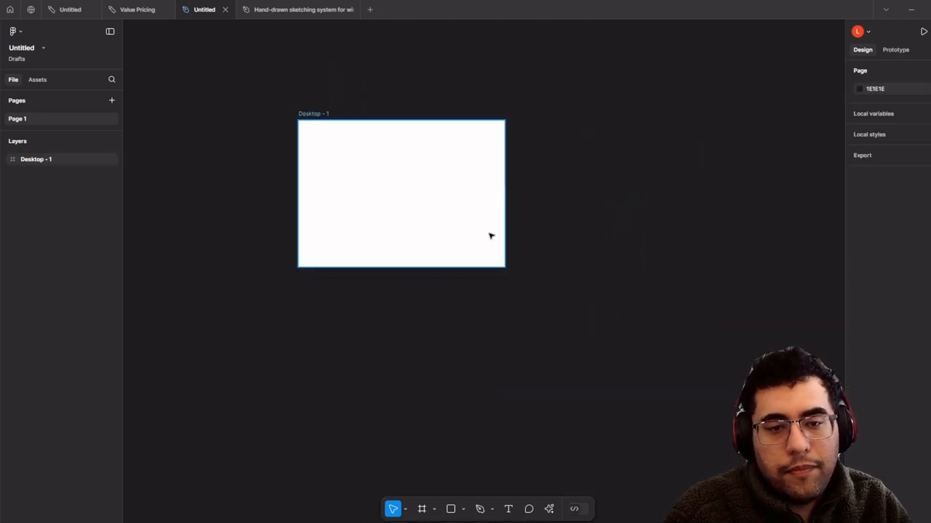
pyautogui.scroll(-2, 467, 141)
pyautogui.click(460, 107)
pyautogui.moveTo(461, 107); pyautogui.dragTo(514, 89)
pyautogui.scroll(4, 479, 152)
pyautogui.scroll(3, 514, 90)
pyautogui.moveTo(551, 132)
pyautogui.mouseDown()
pyautogui.moveTo(522, 102)
pyautogui.moveTo(546, 145)
pyautogui.mouseUp()
pyautogui.scroll(1, 522, 102)
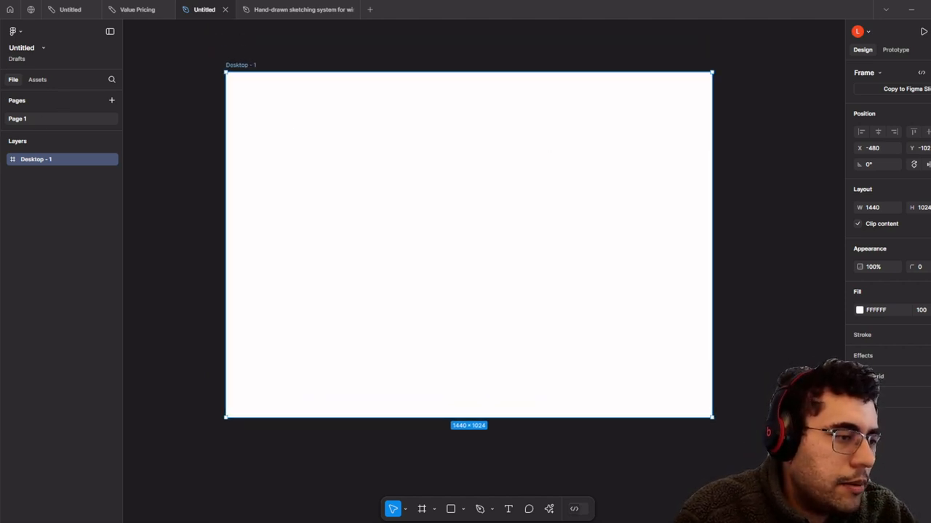
pyautogui.scroll(-1, 498, 247)
pyautogui.moveTo(702, 214); pyautogui.dragTo(656, 170)
pyautogui.scroll(-3, 732, 247)
pyautogui.click(692, 195)
# - Paste the app screenshot at Desktop - 1's top-left and scale it to 1440×665.14
pyautogui.hotkey('ctrl', 'v')
pyautogui.moveTo(526, 285); pyautogui.dragTo(601, 198)
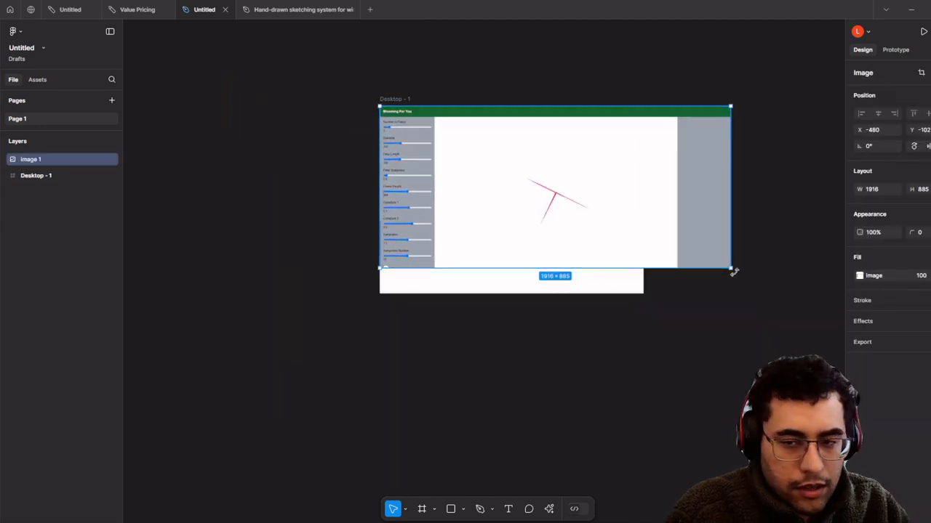
pyautogui.press('k')
pyautogui.moveTo(731, 269); pyautogui.dragTo(640, 195)
# - Duplicate Desktop - 1 as Desktop - 2 and place it to the right
pyautogui.moveTo(589, 92); pyautogui.dragTo(516, 81)
pyautogui.scroll(4, 604, 196)
pyautogui.scroll(-3, 517, 81)
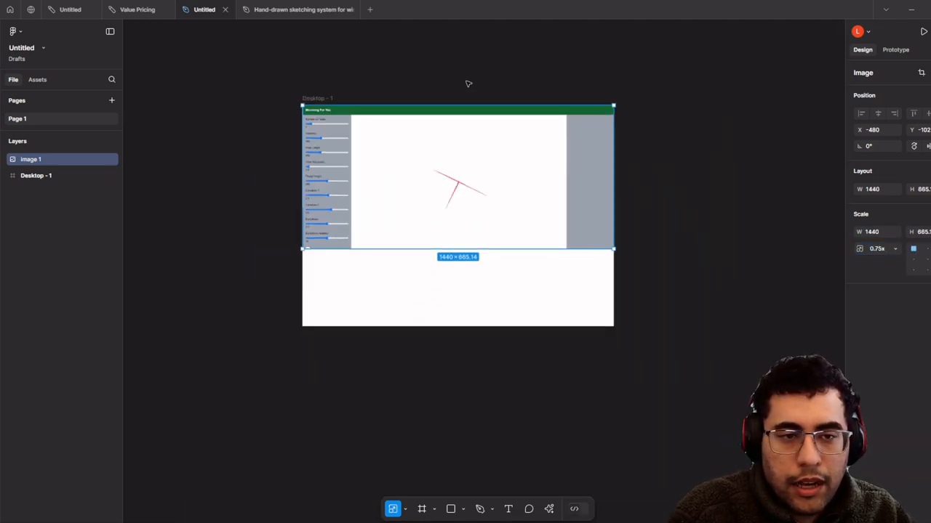
pyautogui.click(382, 88)
pyautogui.click(331, 99)
pyautogui.moveTo(331, 99); pyautogui.dragTo(277, 133)
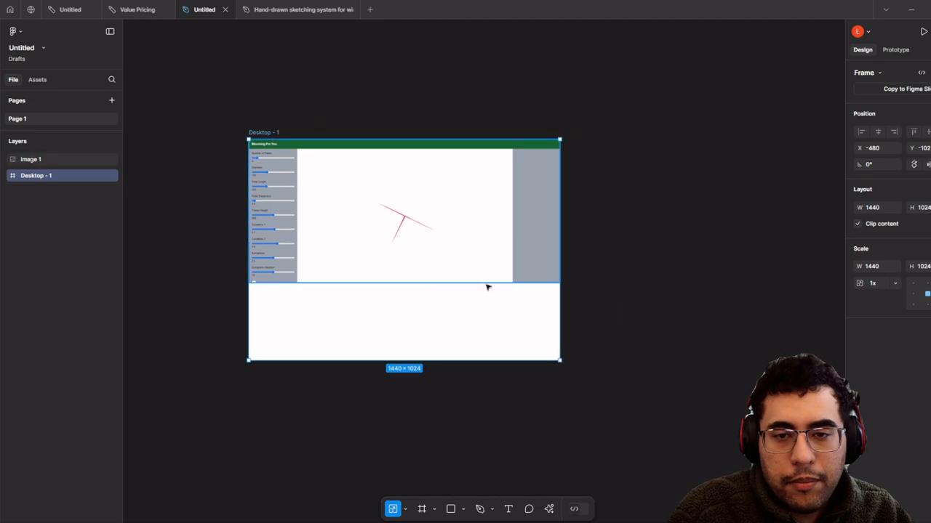
pyautogui.hotkey('ctrl', 'd')
pyautogui.moveTo(740, 336); pyautogui.dragTo(720, 331)
pyautogui.moveTo(552, 350); pyautogui.dragTo(383, 352)
pyautogui.scroll(3, 461, 293)
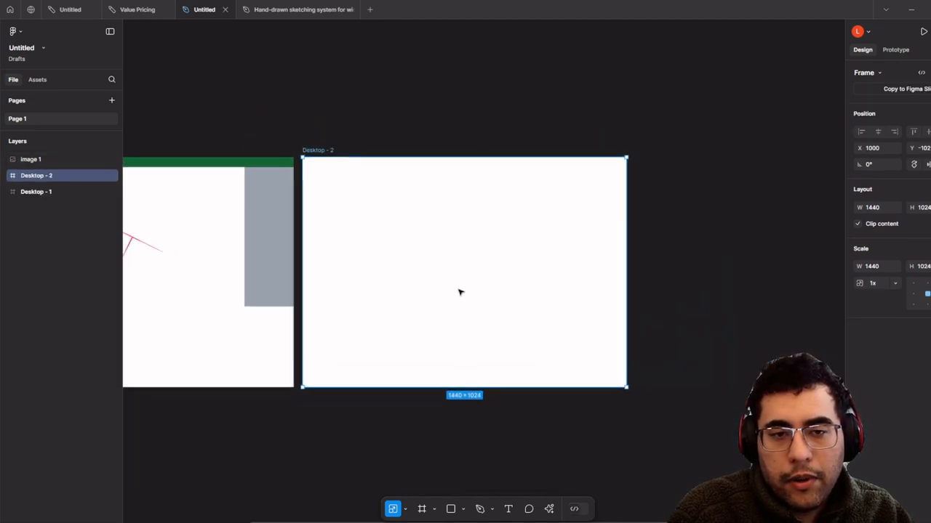
pyautogui.moveTo(484, 174); pyautogui.dragTo(827, 230)
pyautogui.moveTo(679, 208); pyautogui.dragTo(490, 194)
pyautogui.click(552, 77)
pyautogui.moveTo(627, 116); pyautogui.dragTo(523, 135)
# - Draw a full-width header rectangle, 99 tall, across the top of Desktop - 2
pyautogui.click(462, 509)
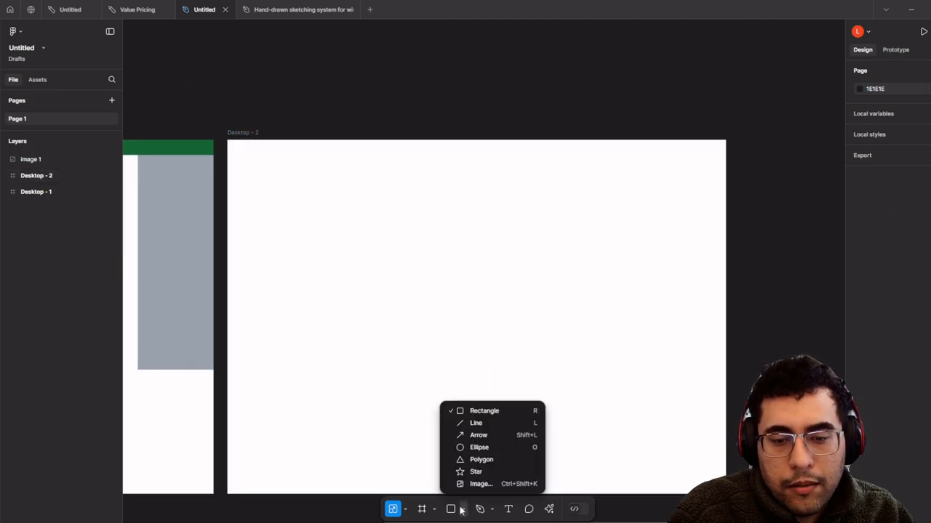
pyautogui.click(461, 509)
pyautogui.click(461, 509)
pyautogui.click(457, 511)
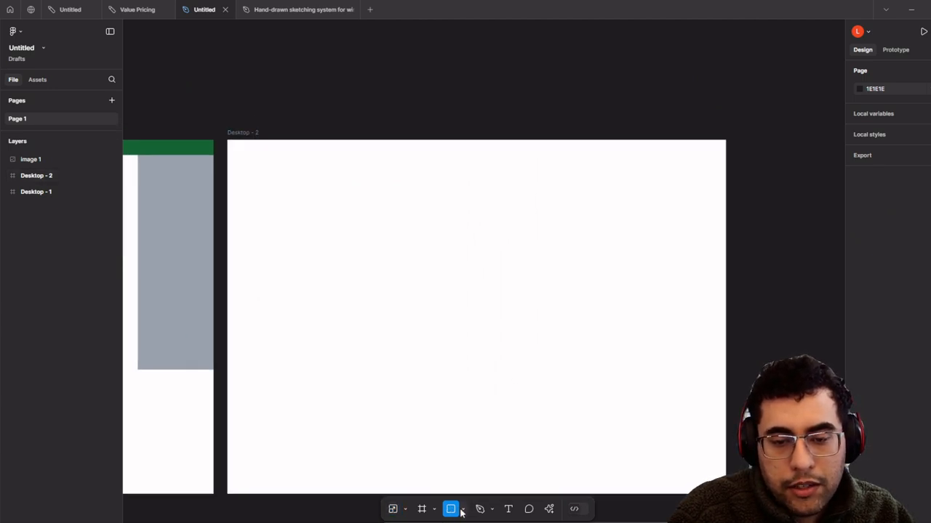
pyautogui.click(461, 511)
pyautogui.click(461, 511)
pyautogui.scroll(2, 223, 88)
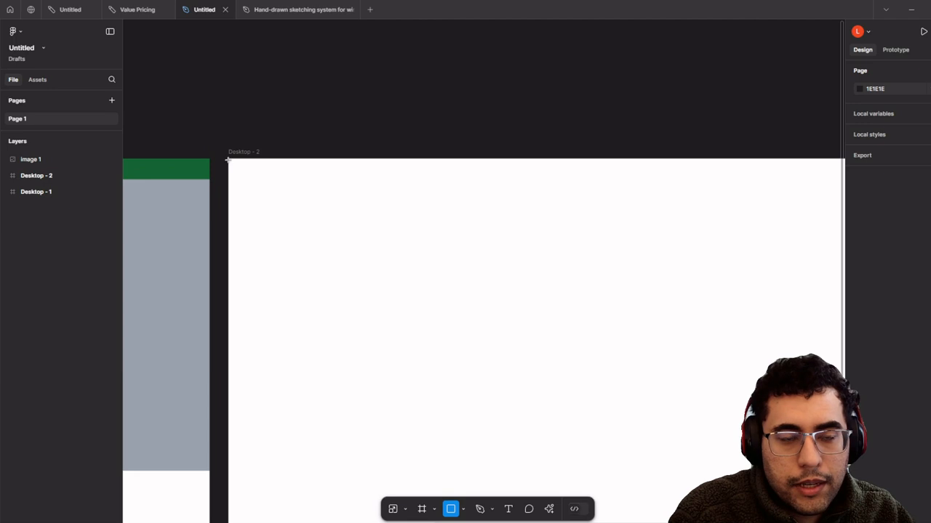
pyautogui.moveTo(229, 160)
pyautogui.mouseDown()
pyautogui.moveTo(817, 177)
pyautogui.moveTo(790, 208)
pyautogui.moveTo(786, 200)
pyautogui.mouseUp()
pyautogui.scroll(-2, 712, 229)
pyautogui.moveTo(373, 251); pyautogui.dragTo(320, 227)
pyautogui.scroll(2, 406, 191)
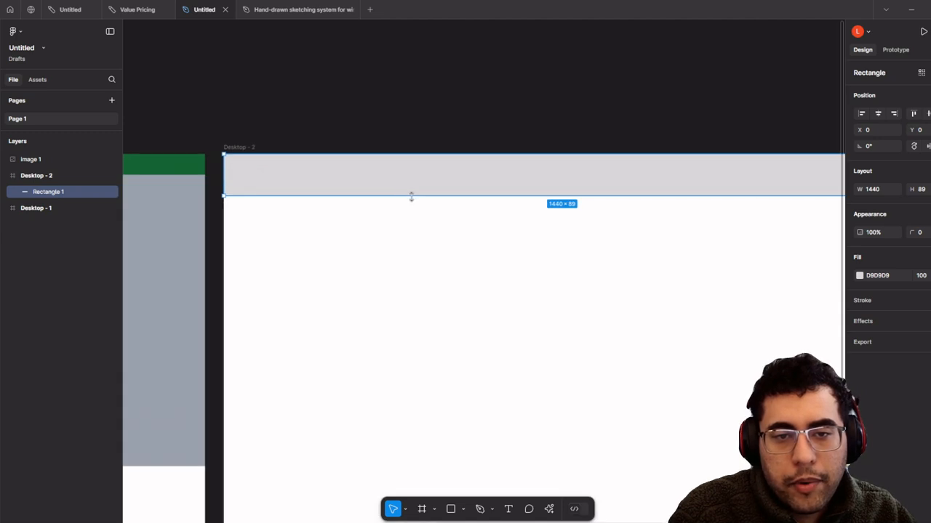
pyautogui.moveTo(411, 198)
pyautogui.mouseDown()
pyautogui.moveTo(345, 165)
pyautogui.moveTo(451, 166)
pyautogui.moveTo(415, 211)
pyautogui.moveTo(407, 199)
pyautogui.mouseUp()
pyautogui.scroll(-2, 402, 168)
# - Duplicate the header below, narrow it to 456 wide, and Alt-copy it to the right
pyautogui.hotkey('ctrl', 'd')
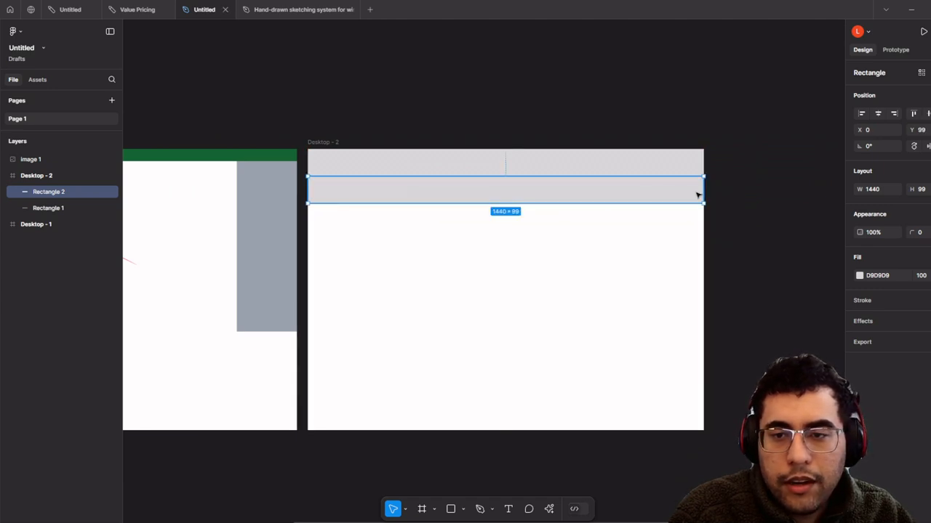
pyautogui.moveTo(700, 194)
pyautogui.mouseDown()
pyautogui.moveTo(433, 197)
pyautogui.moveTo(559, 210)
pyautogui.moveTo(749, 201)
pyautogui.moveTo(553, 202)
pyautogui.moveTo(701, 208)
pyautogui.mouseUp()
pyautogui.moveTo(567, 223); pyautogui.dragTo(321, 223)
pyautogui.scroll(3, 453, 231)
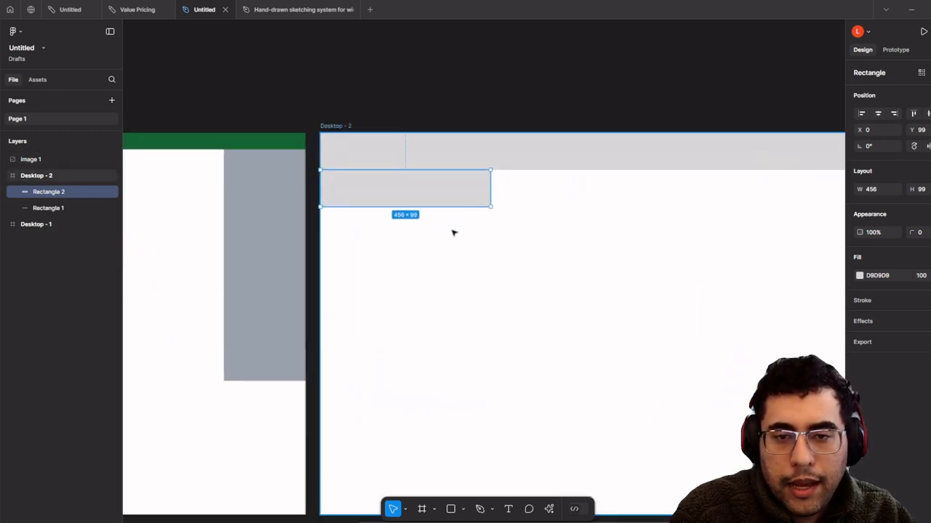
pyautogui.moveTo(499, 231); pyautogui.dragTo(362, 237)
pyautogui.moveTo(328, 199); pyautogui.dragTo(698, 200)
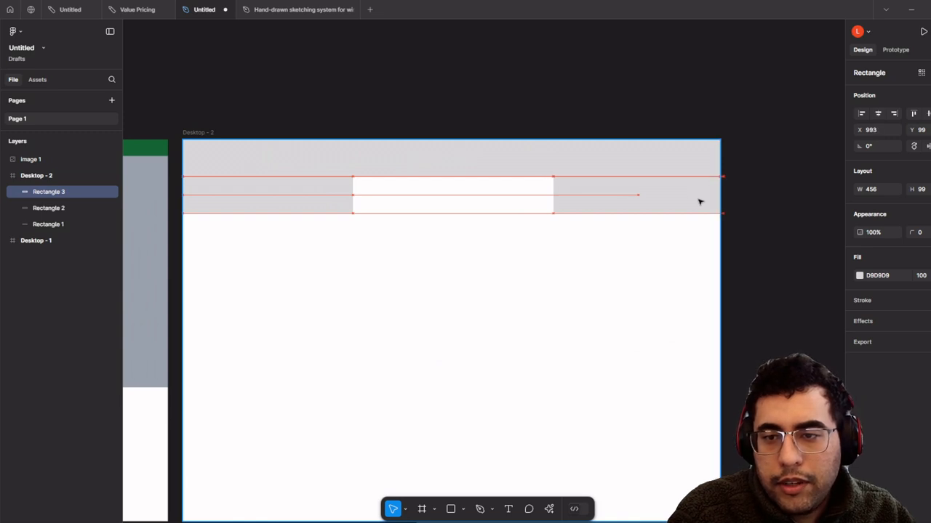
pyautogui.click(333, 124)
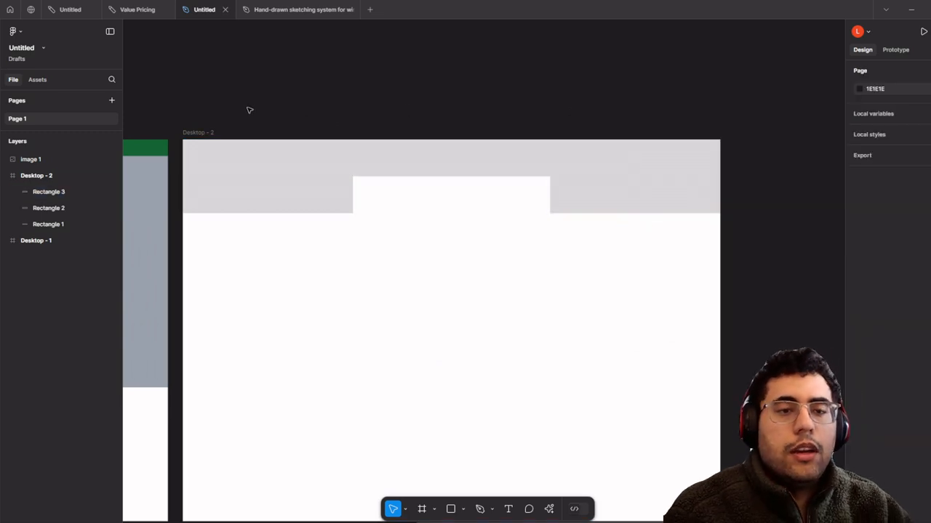
# - Add a layout grid to Desktop - 2 and set its type to Columns
pyautogui.click(201, 134)
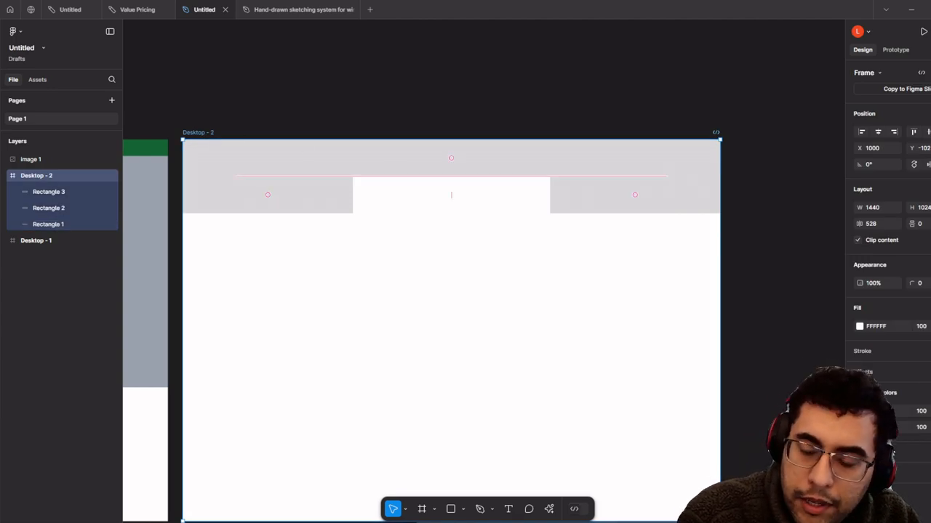
pyautogui.click(923, 452)
pyautogui.scroll(-1, 908, 458)
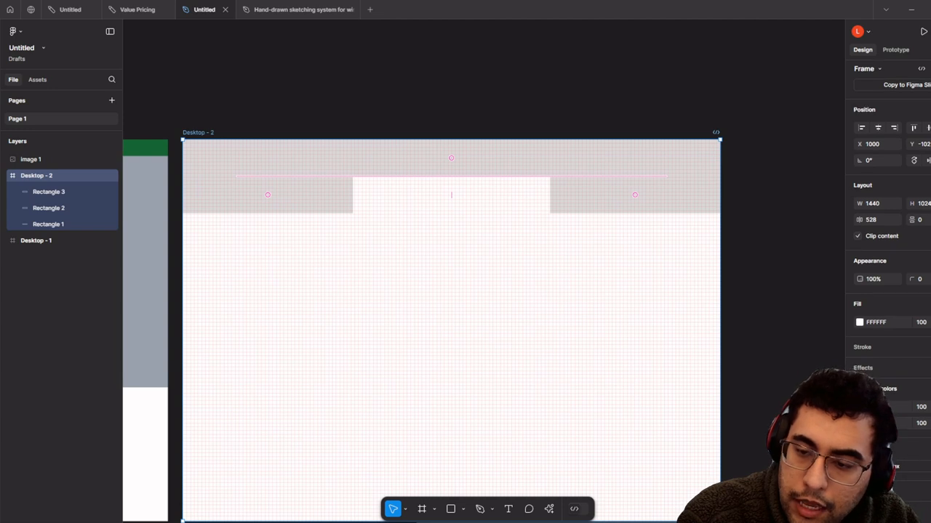
pyautogui.click(905, 478)
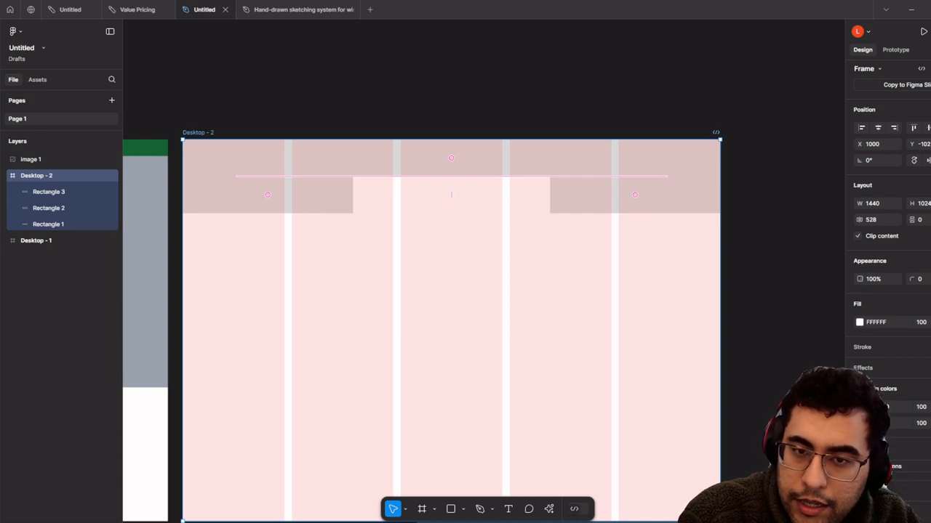
pyautogui.scroll(5, 326, 239)
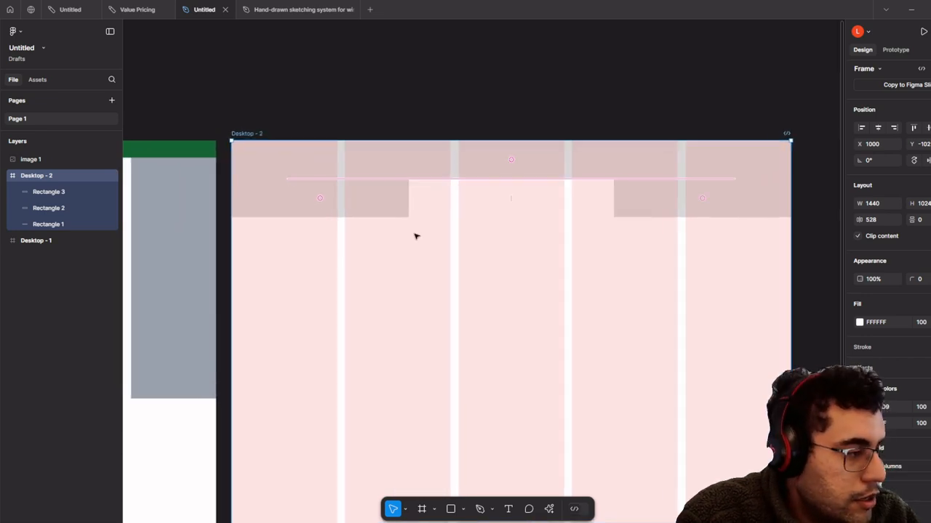
pyautogui.click(404, 208)
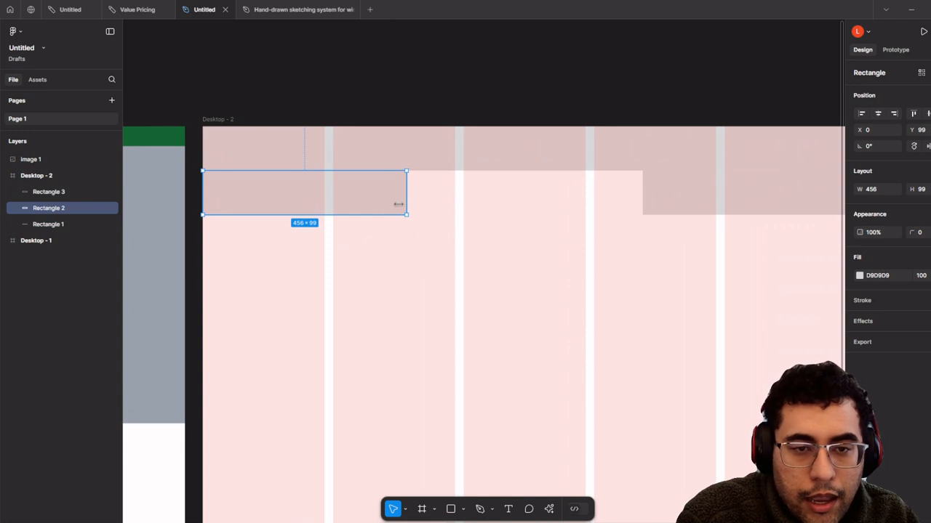
# - Narrow the left and right top boxes to 272 wide
pyautogui.moveTo(399, 204); pyautogui.dragTo(316, 204)
pyautogui.hscroll(-1, 336, 275)
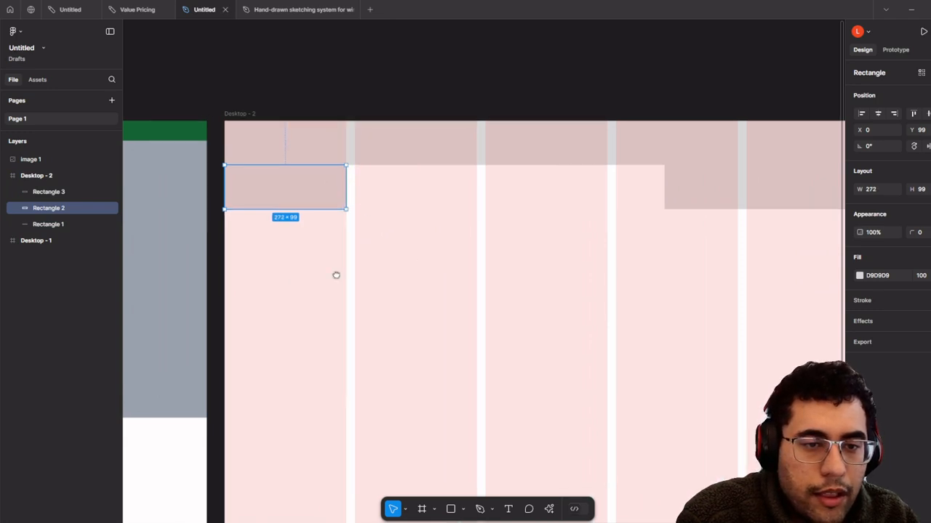
pyautogui.hscroll(-5, 336, 275)
pyautogui.scroll(6, 380, 293)
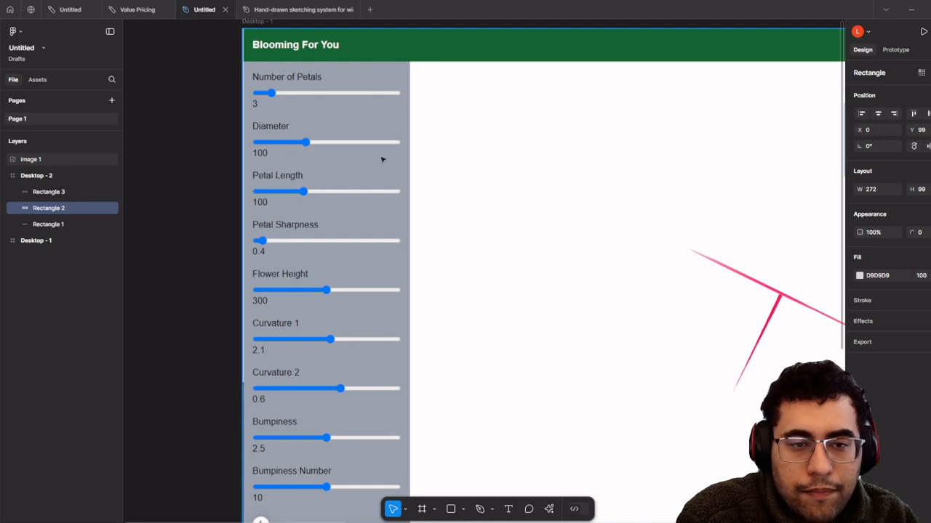
pyautogui.scroll(-2, 406, 153)
pyautogui.hscroll(10, 378, 189)
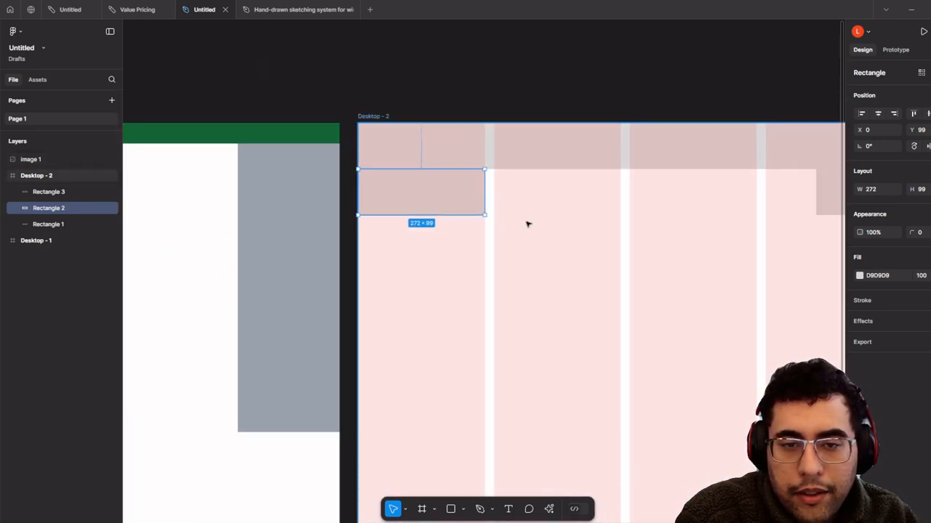
pyautogui.scroll(3, 528, 224)
pyautogui.moveTo(496, 209); pyautogui.dragTo(382, 152)
pyautogui.scroll(-4, 411, 176)
pyautogui.moveTo(515, 154); pyautogui.dragTo(455, 170)
pyautogui.click(584, 172)
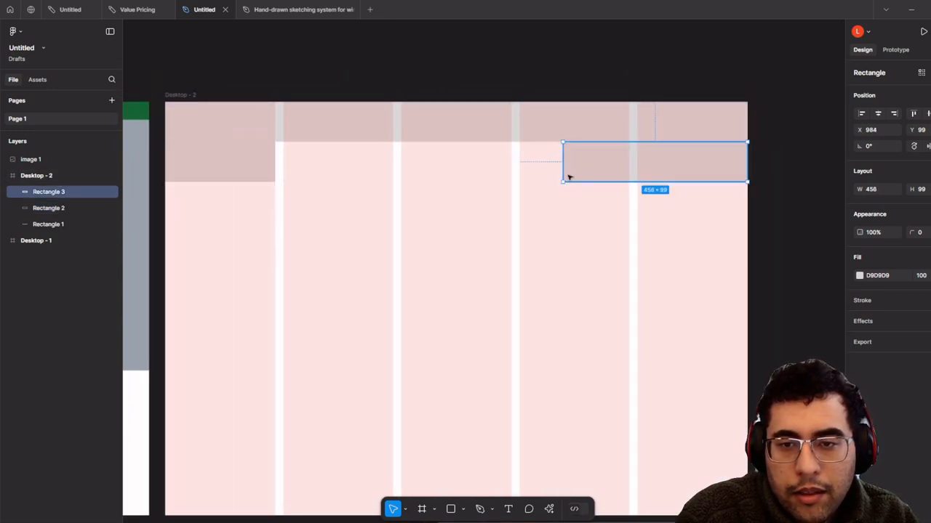
pyautogui.moveTo(564, 176); pyautogui.dragTo(637, 173)
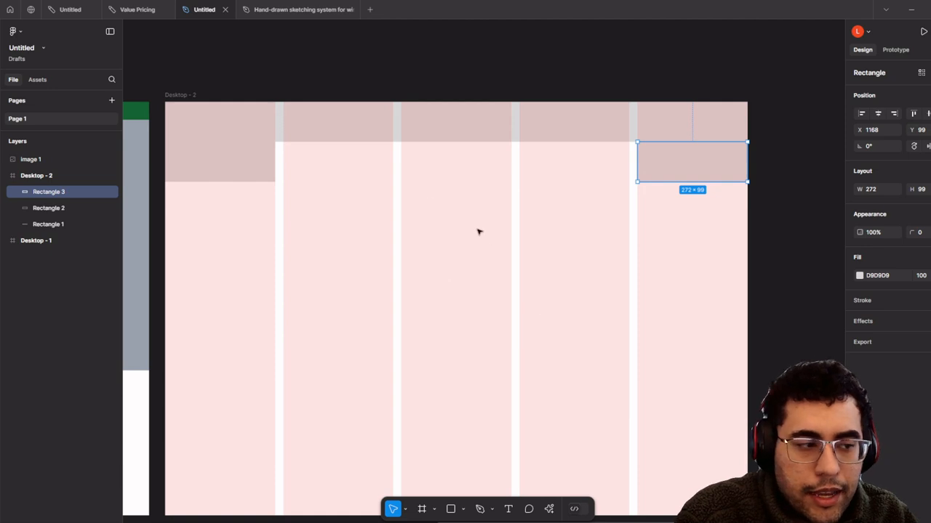
# - Stretch the left and right boxes into full-height 925-tall side columns
pyautogui.click(246, 179)
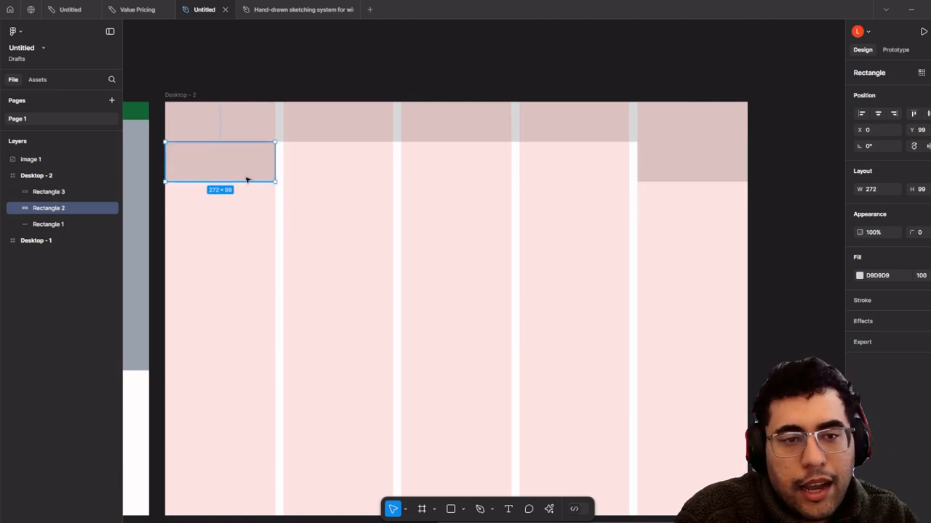
pyautogui.moveTo(252, 184); pyautogui.dragTo(438, 191)
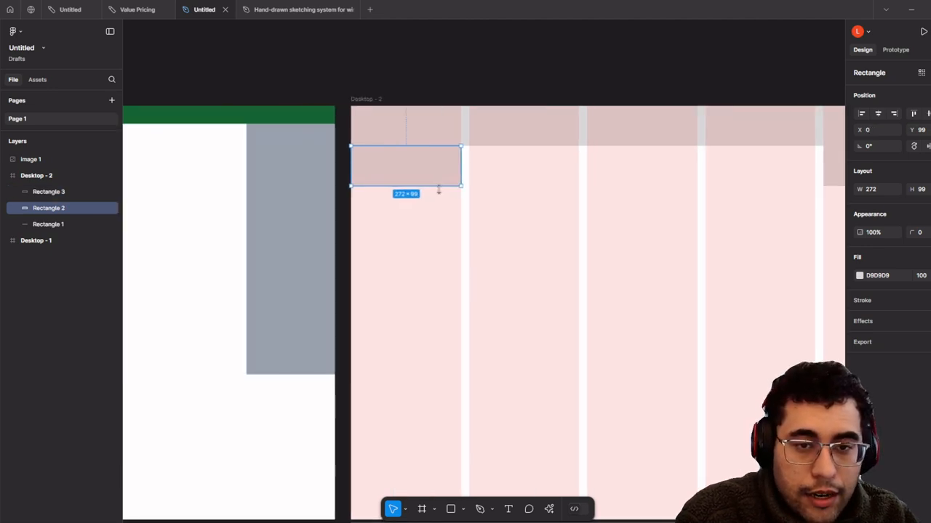
pyautogui.scroll(3, 438, 191)
pyautogui.scroll(-1, 467, 186)
pyautogui.moveTo(741, 279); pyautogui.dragTo(634, 265)
pyautogui.scroll(-1, 290, 153)
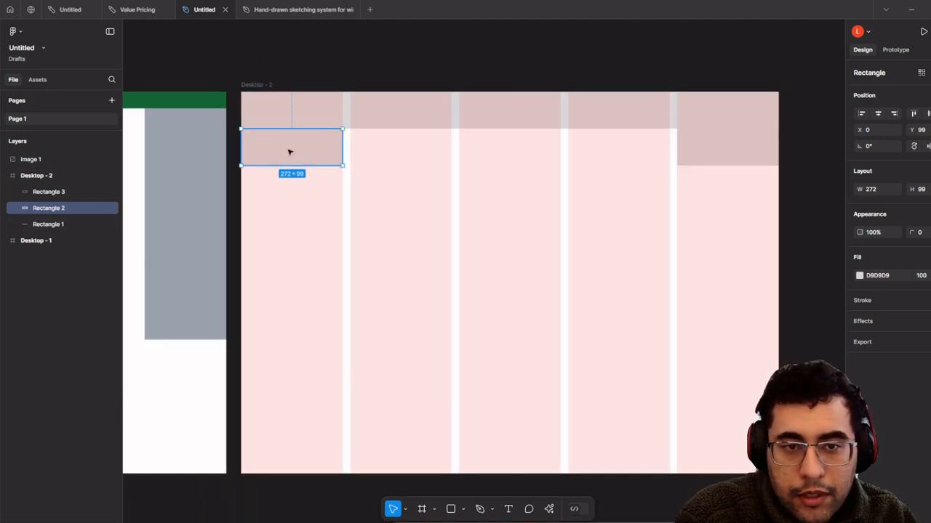
pyautogui.scroll(1, 301, 167)
pyautogui.moveTo(311, 236); pyautogui.dragTo(301, 488)
pyautogui.scroll(-1, 567, 250)
pyautogui.scroll(3, 566, 251)
pyautogui.hscroll(5, 505, 266)
pyautogui.click(624, 197)
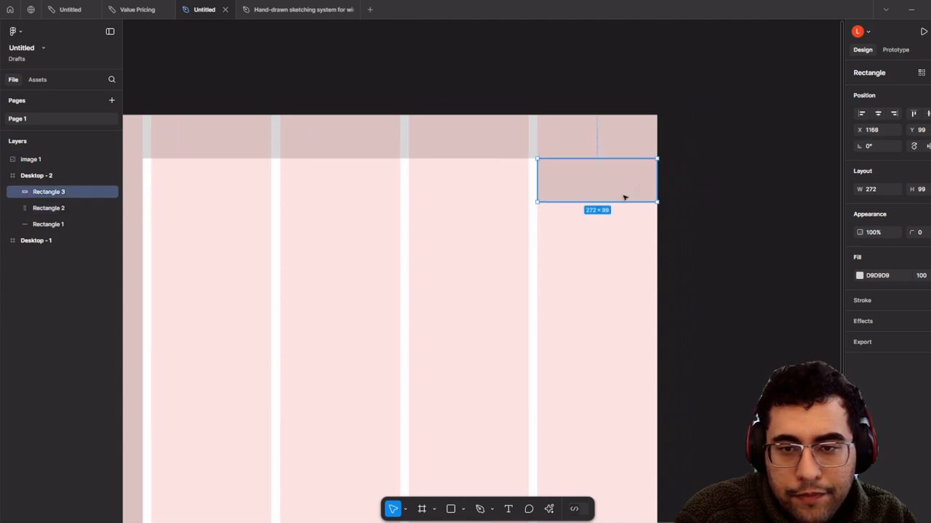
pyautogui.moveTo(605, 203); pyautogui.dragTo(597, 463)
pyautogui.scroll(-2, 487, 371)
pyautogui.moveTo(485, 360); pyautogui.dragTo(633, 417)
pyautogui.scroll(3, 656, 353)
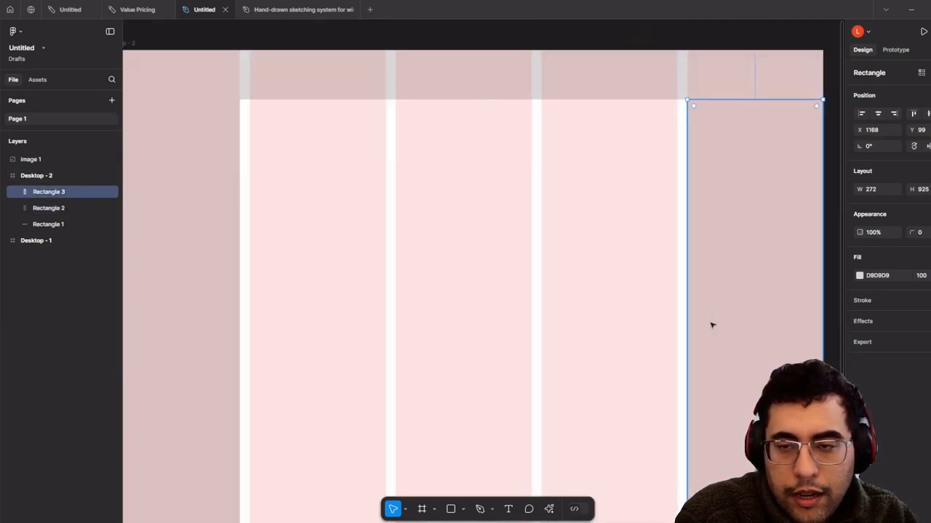
pyautogui.scroll(-2, 713, 322)
# - Duplicate a column as Rectangle 4 and widen it to 856 between the side columns
pyautogui.moveTo(700, 272); pyautogui.dragTo(371, 272)
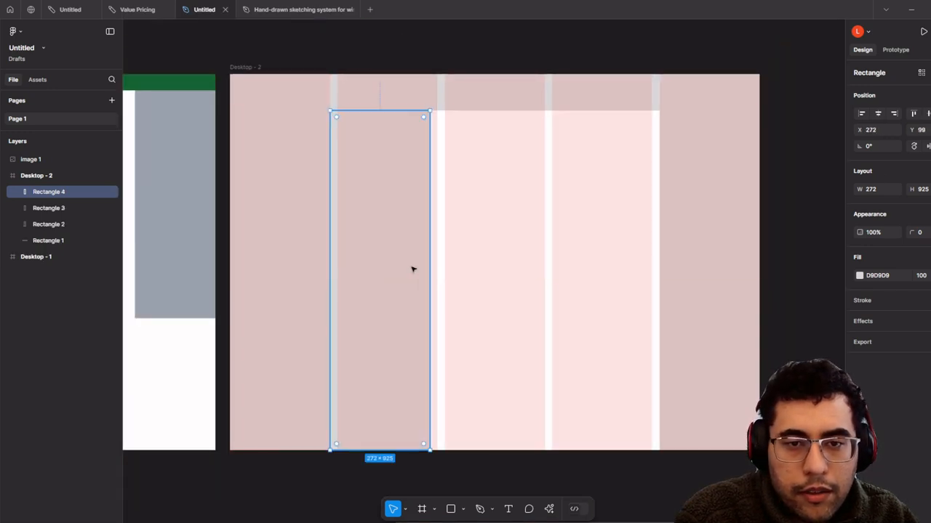
pyautogui.moveTo(428, 278); pyautogui.dragTo(658, 275)
pyautogui.scroll(2, 652, 255)
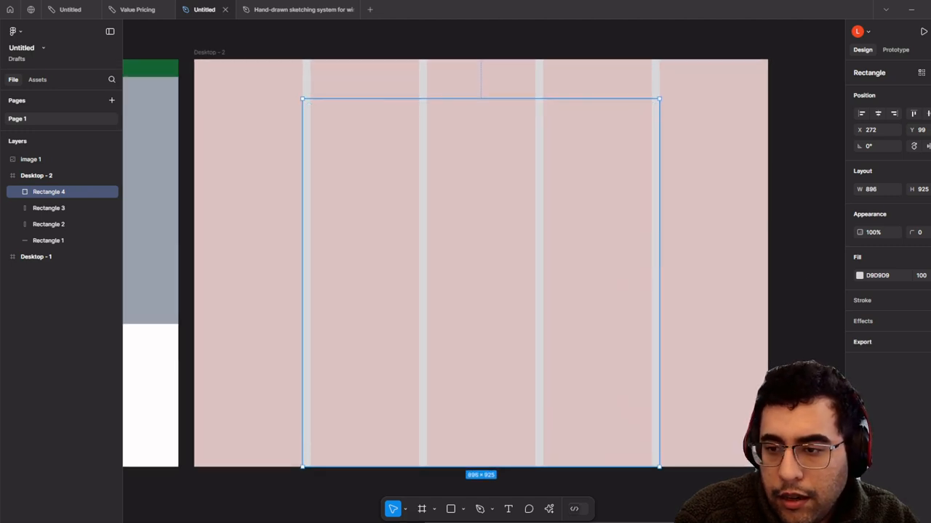
pyautogui.scroll(2, 772, 296)
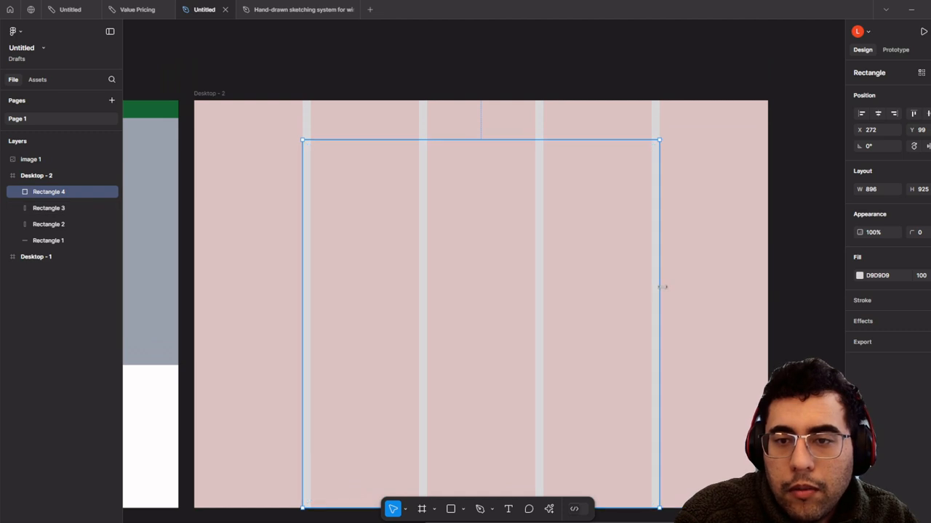
pyautogui.moveTo(657, 288); pyautogui.dragTo(650, 287)
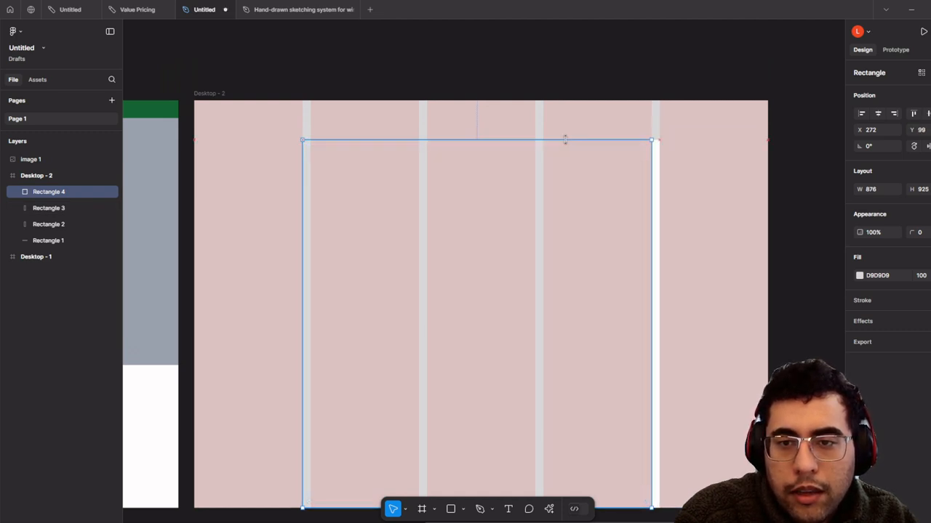
pyautogui.moveTo(316, 232); pyautogui.dragTo(311, 235)
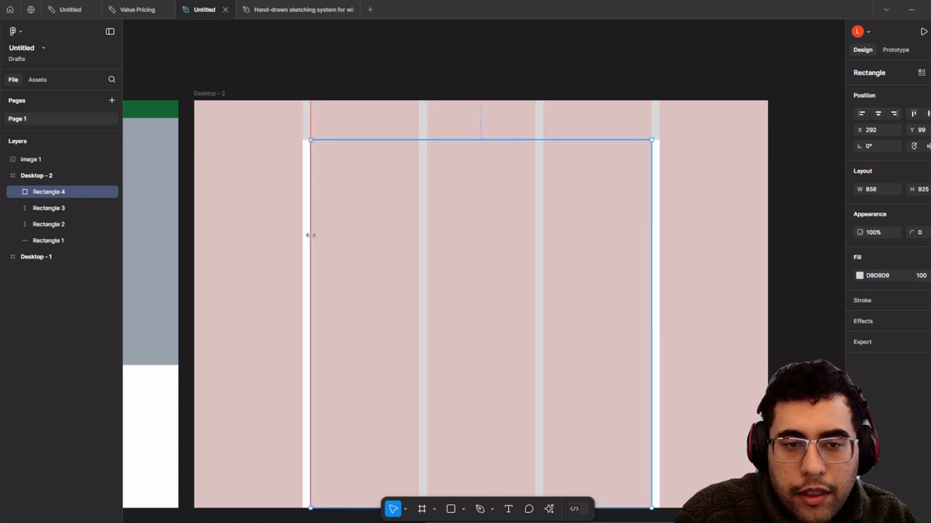
pyautogui.scroll(3, 311, 235)
pyautogui.scroll(-2, 307, 222)
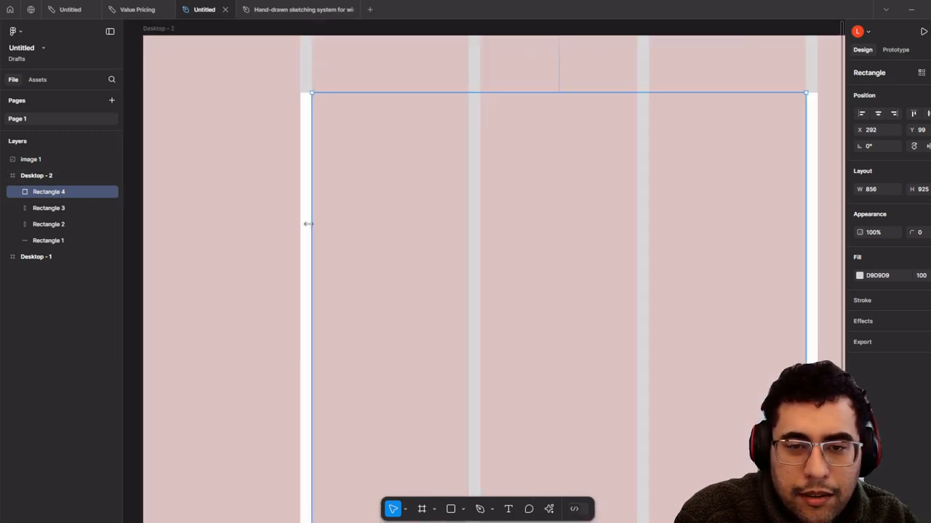
pyautogui.scroll(-1, 479, 264)
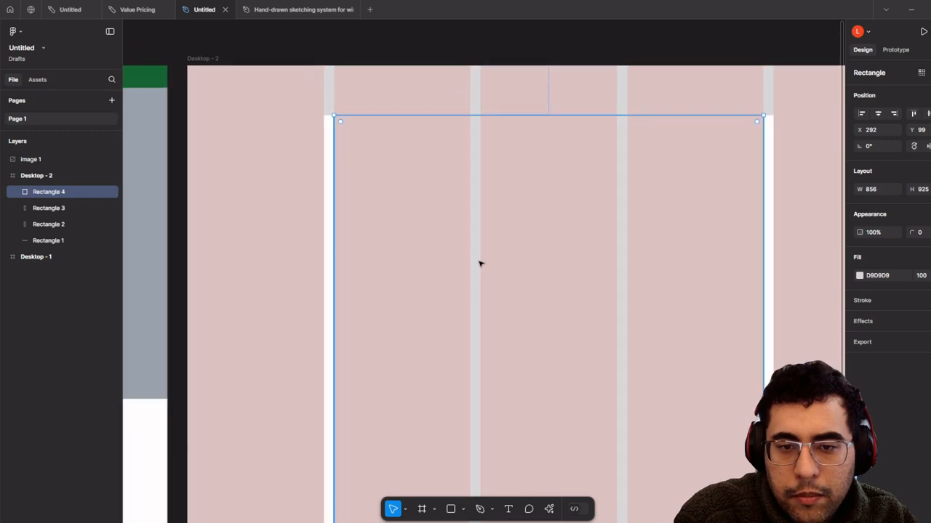
pyautogui.hscroll(3, 657, 274)
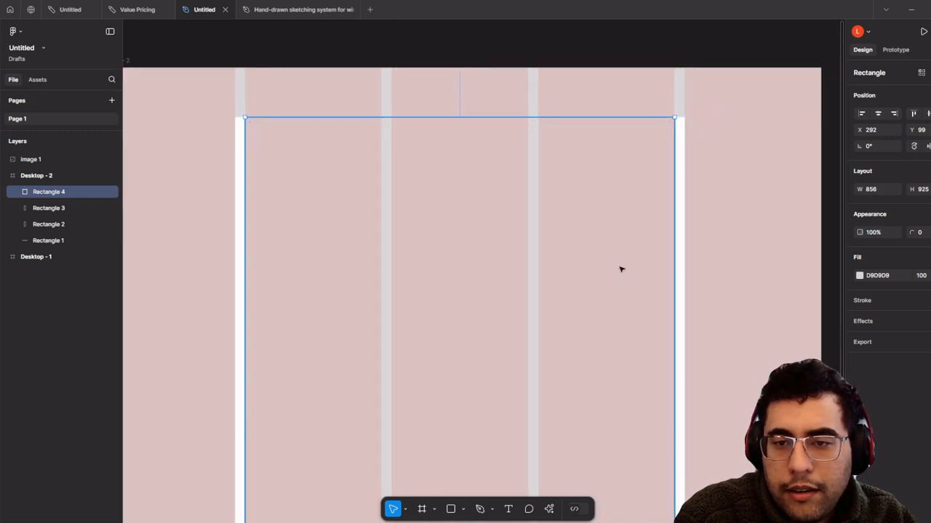
pyautogui.scroll(-3, 600, 252)
pyautogui.scroll(1, 608, 252)
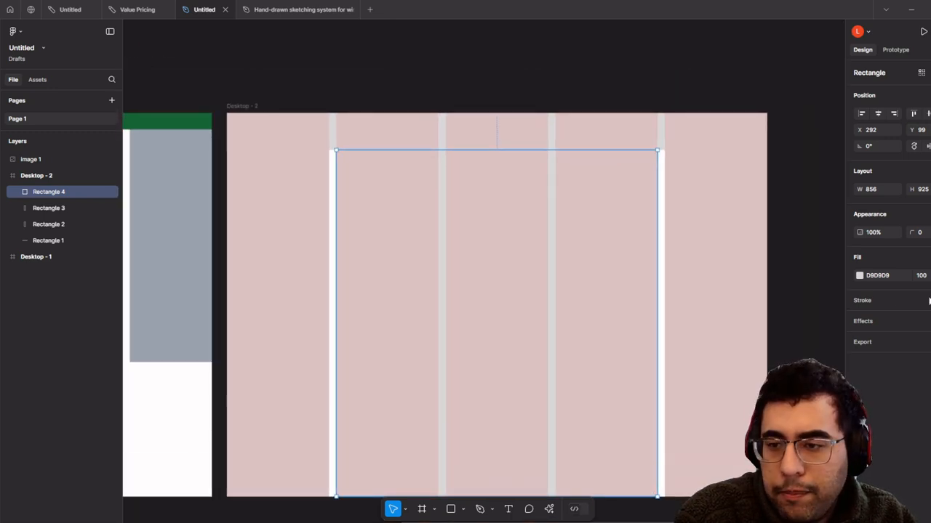
pyautogui.click(253, 106)
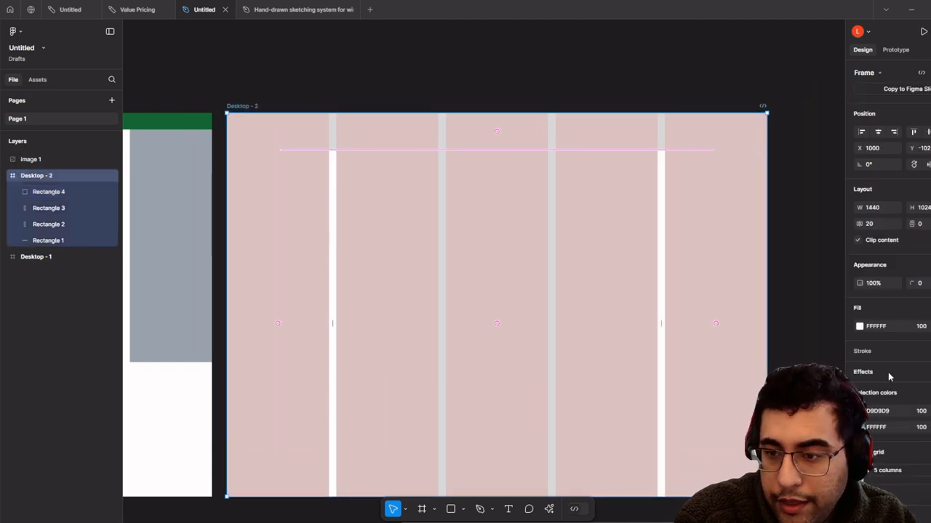
# - Switch the layout grid to Rows and lower Rectangle 4's top edge to Y 189
pyautogui.scroll(-1, 902, 414)
pyautogui.click(888, 467)
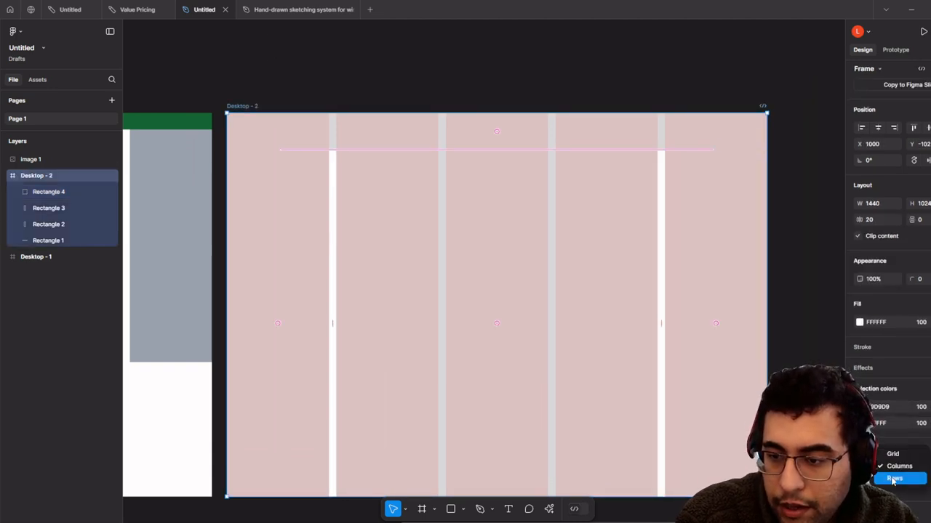
pyautogui.click(892, 479)
pyautogui.scroll(3, 569, 235)
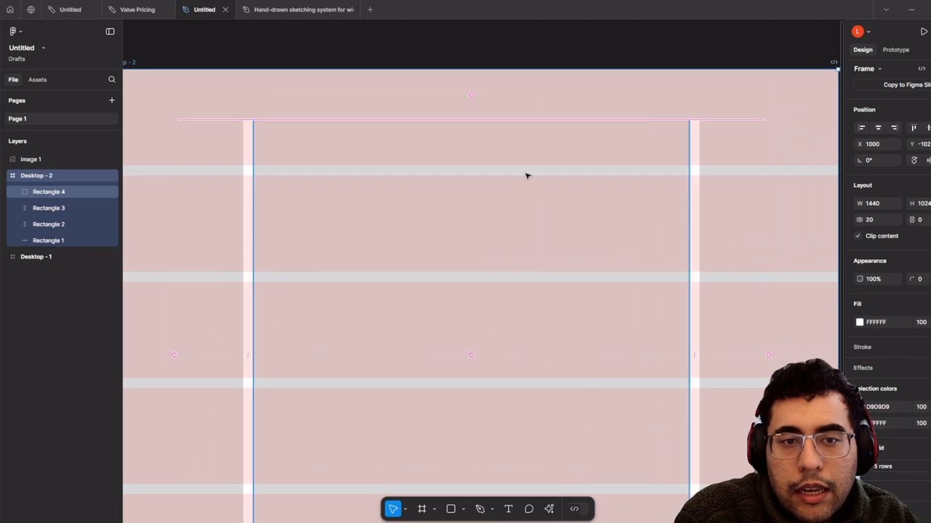
pyautogui.click(519, 145)
pyautogui.moveTo(543, 115); pyautogui.dragTo(548, 165)
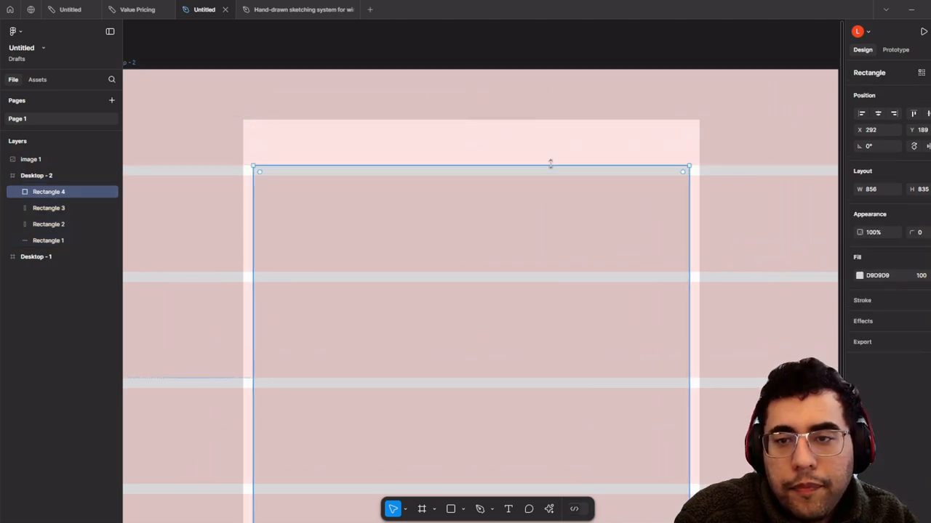
pyautogui.scroll(-4, 548, 165)
pyautogui.click(575, 94)
pyautogui.moveTo(575, 94); pyautogui.dragTo(578, 144)
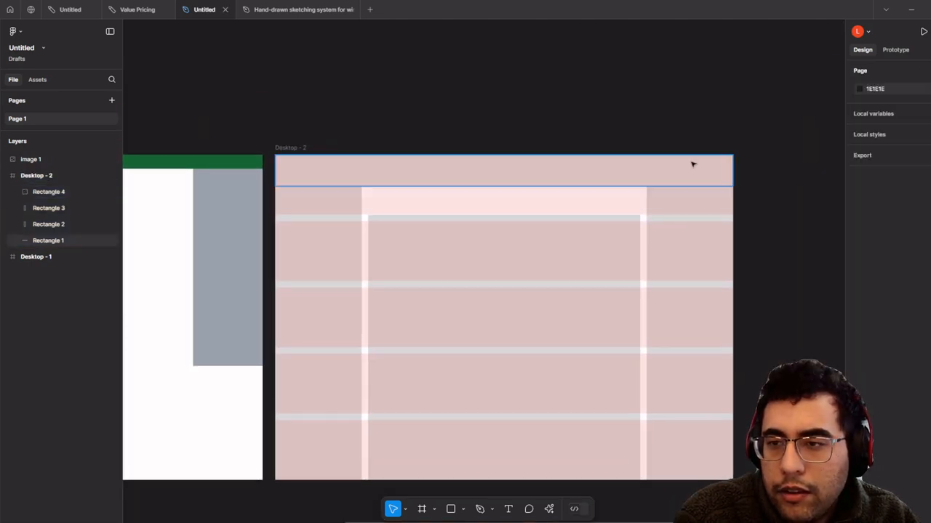
# - Remove the layout grid from Desktop - 2 and hide the side panels with Show/Hide UI
pyautogui.click(298, 159)
pyautogui.press('Escape')
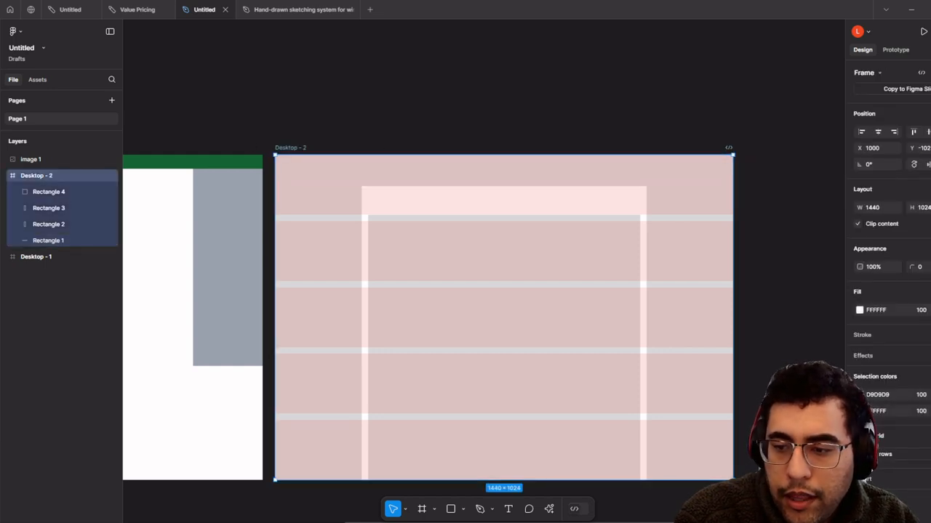
pyautogui.click(929, 454)
pyautogui.scroll(4, 621, 299)
pyautogui.moveTo(437, 211); pyautogui.dragTo(512, 293)
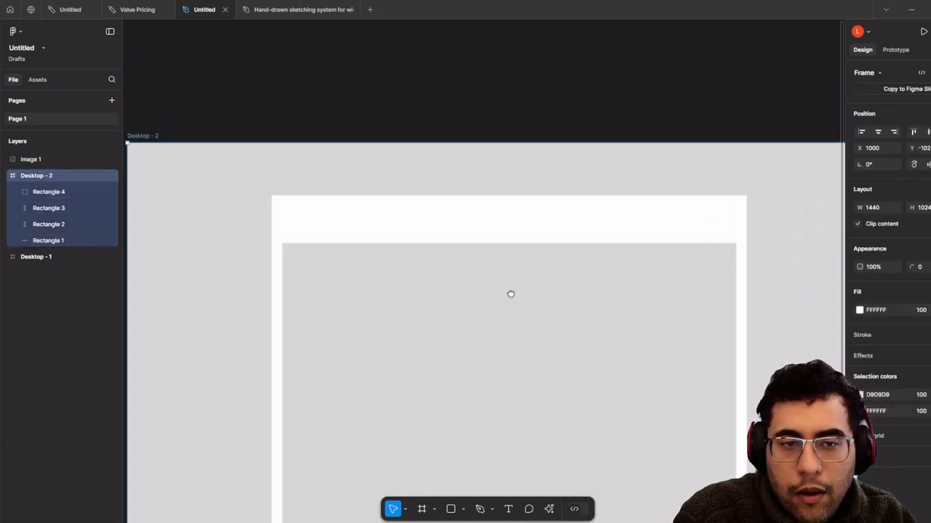
pyautogui.scroll(-1, 517, 281)
pyautogui.scroll(-2, 263, 214)
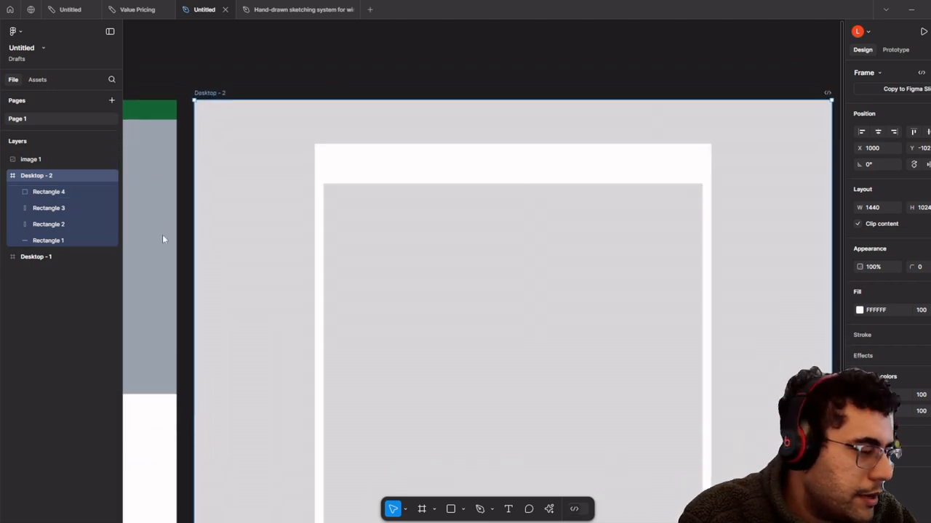
pyautogui.hscroll(-10, 165, 239)
pyautogui.scroll(-1, 511, 212)
pyautogui.moveTo(509, 237); pyautogui.dragTo(627, 273)
pyautogui.scroll(2, 698, 267)
pyautogui.rightClick(626, 47)
pyautogui.click(651, 72)
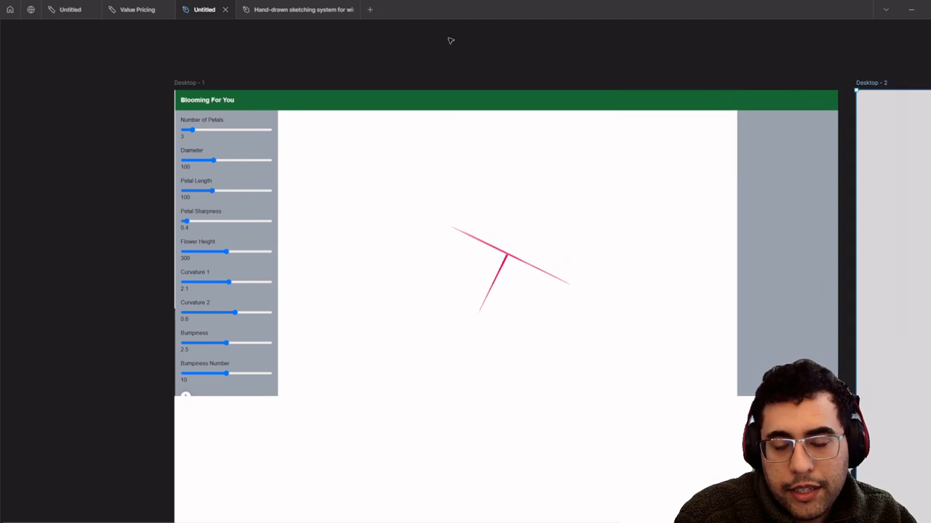
# - Move the Blooming For You mockup image from Desktop - 1 onto the canvas above both frames
pyautogui.scroll(2, 451, 109)
pyautogui.moveTo(457, 93); pyautogui.dragTo(486, 165)
pyautogui.scroll(-1, 448, 40)
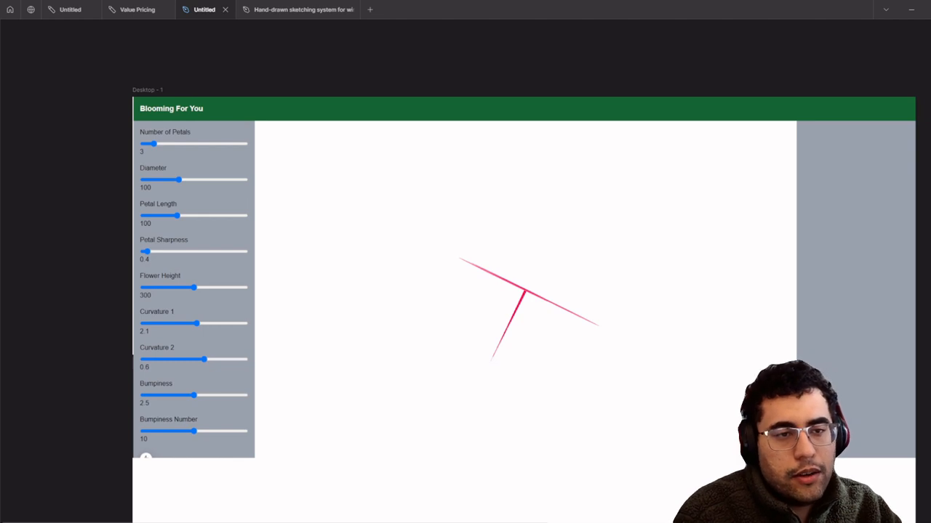
pyautogui.click(278, 178)
pyautogui.scroll(-2, 279, 178)
pyautogui.moveTo(349, 177); pyautogui.dragTo(170, 262)
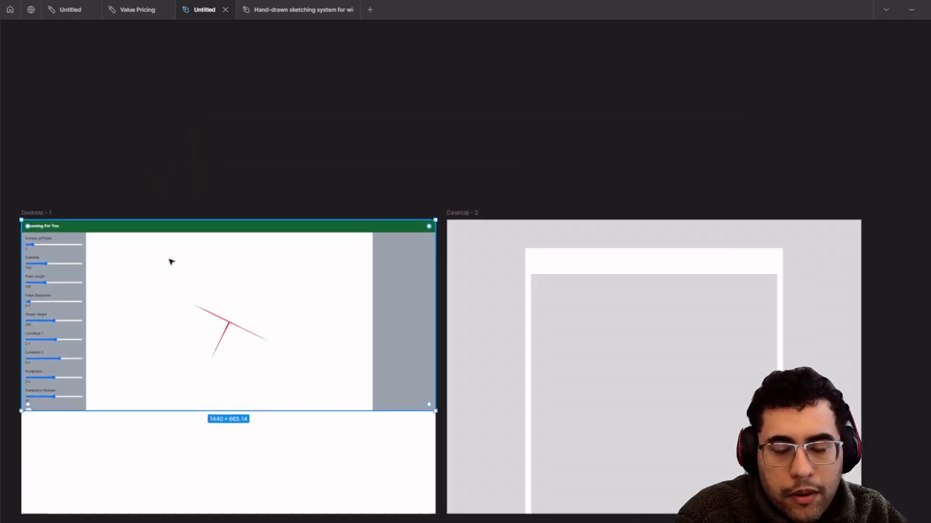
pyautogui.moveTo(270, 299); pyautogui.dragTo(665, 79)
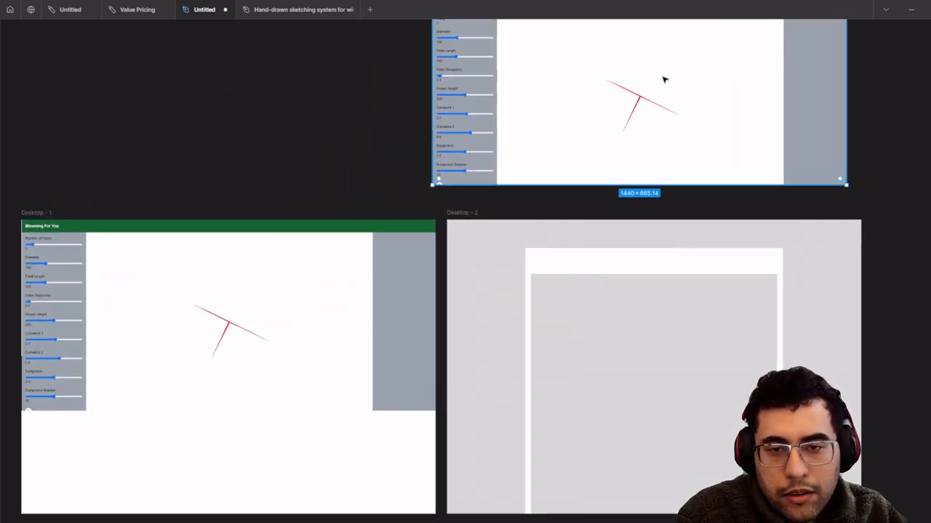
pyautogui.scroll(1, 701, 167)
pyautogui.scroll(3, 603, 202)
pyautogui.hscroll(3, 603, 201)
pyautogui.hscroll(-2, 347, 305)
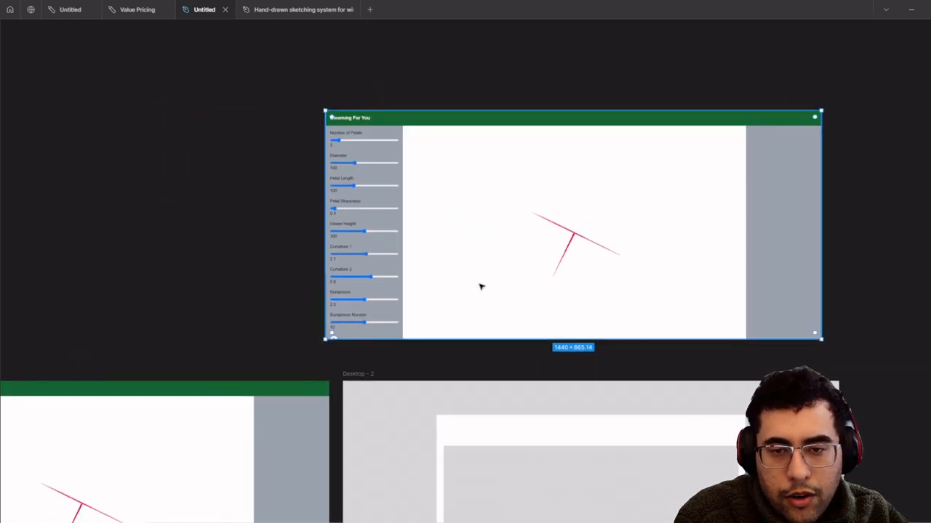
pyautogui.rightClick(494, 128)
pyautogui.press('Escape')
pyautogui.rightClick(426, 62)
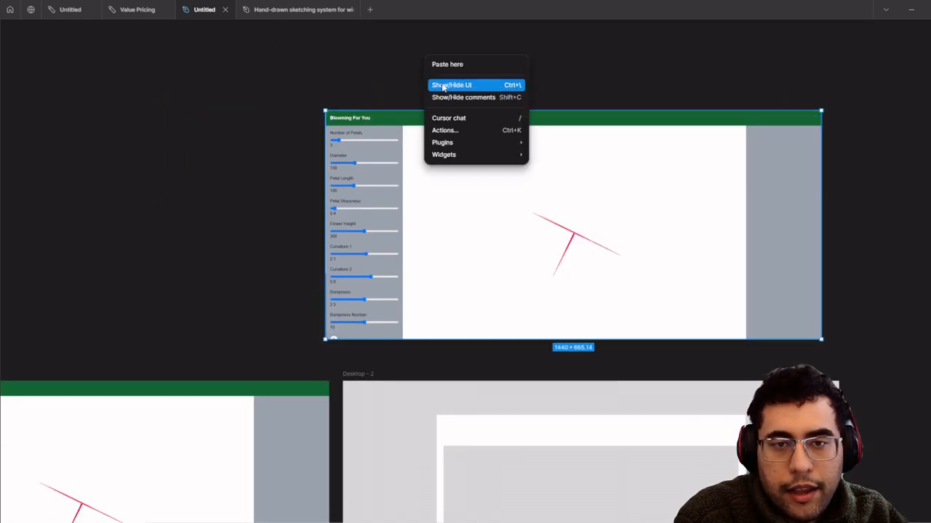
# - Bring the interface panels and toolbar back with Show/Hide UI
pyautogui.click(443, 85)
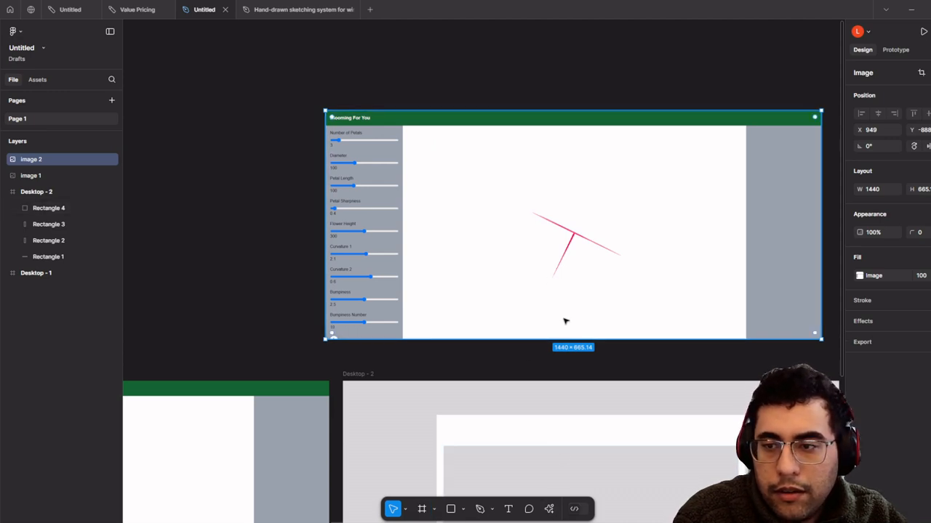
pyautogui.click(492, 512)
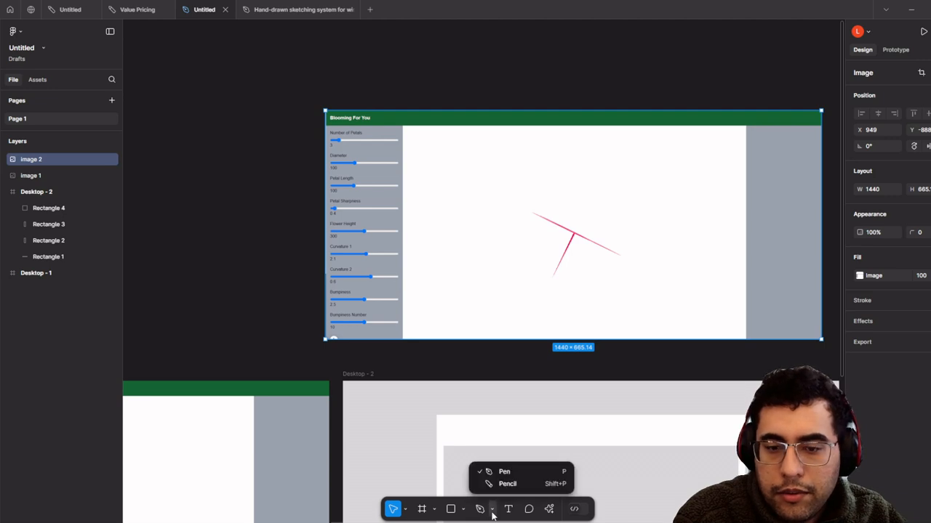
pyautogui.click(492, 513)
pyautogui.scroll(1, 592, 198)
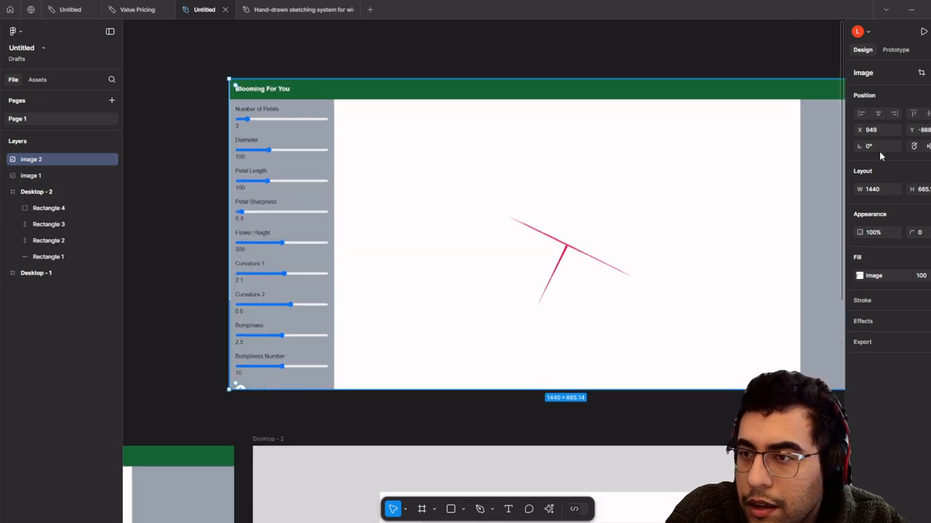
# - Crop the screenshot to the 212×60 Number of Petals slider and place it in Desktop - 2
pyautogui.click(921, 75)
pyautogui.scroll(-2, 680, 40)
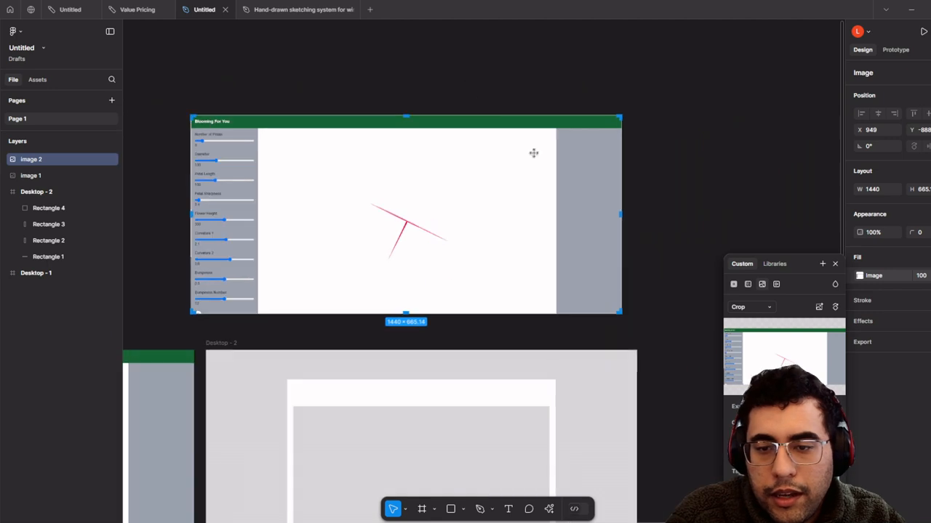
pyautogui.moveTo(620, 313); pyautogui.dragTo(255, 148)
pyautogui.scroll(10, 205, 122)
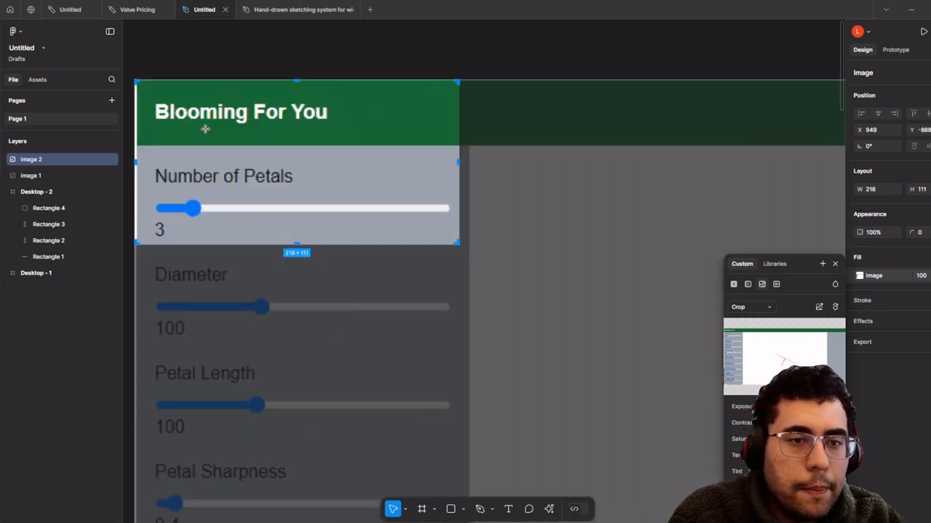
pyautogui.moveTo(204, 128); pyautogui.dragTo(279, 158)
pyautogui.scroll(1, 369, 102)
pyautogui.moveTo(374, 112); pyautogui.dragTo(384, 197)
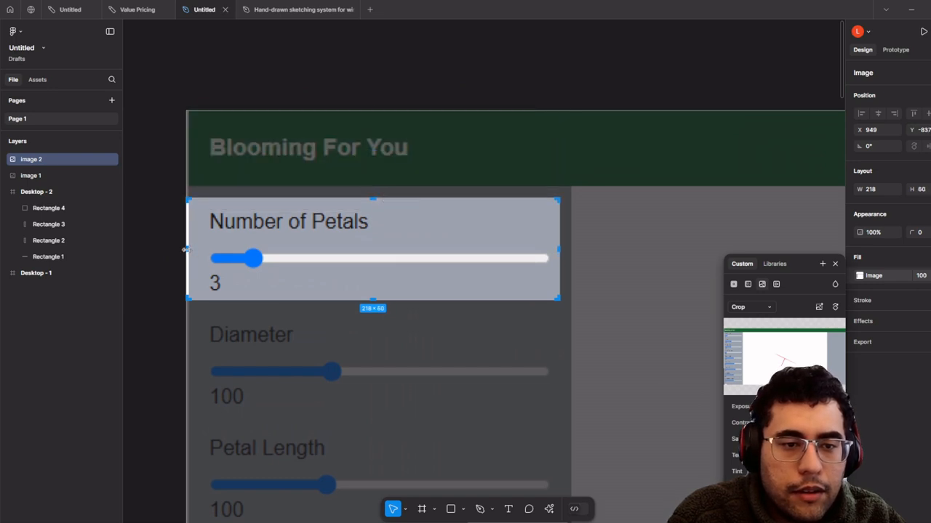
pyautogui.moveTo(184, 250); pyautogui.dragTo(197, 251)
pyautogui.scroll(-5, 193, 253)
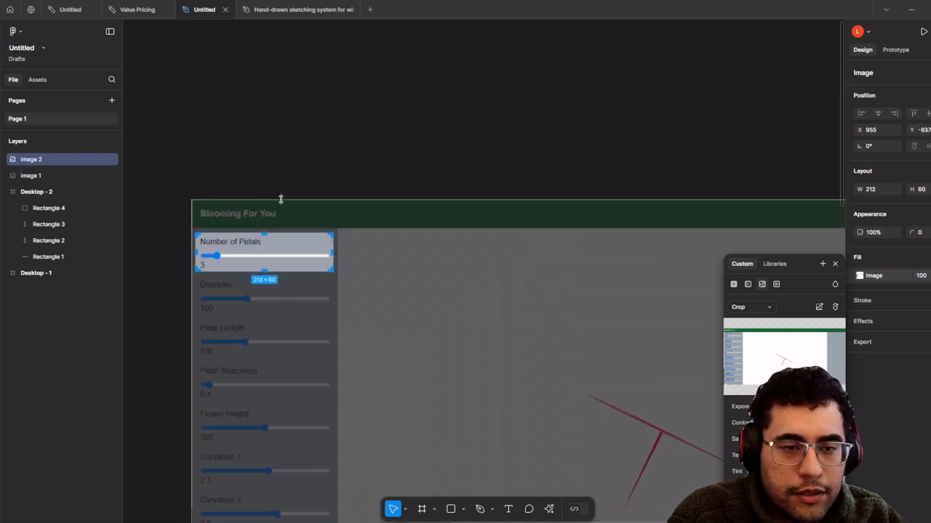
pyautogui.scroll(-4, 291, 208)
pyautogui.click(335, 155)
pyautogui.moveTo(281, 224); pyautogui.dragTo(353, 341)
pyautogui.hotkey('ctrl', 'v')
# - Undo the stray paste, then Alt-drag the slider into five copies spaced 15 px apart
pyautogui.scroll(3, 353, 342)
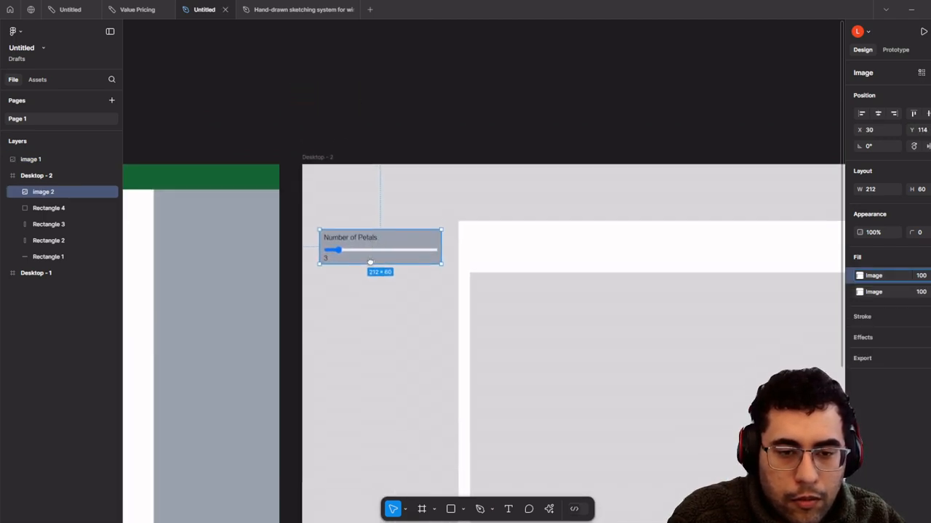
pyautogui.moveTo(370, 262); pyautogui.dragTo(370, 255)
pyautogui.hotkey('ctrl', 'v')
pyautogui.moveTo(383, 249)
pyautogui.mouseDown()
pyautogui.moveTo(388, 283)
pyautogui.moveTo(390, 261)
pyautogui.mouseUp()
pyautogui.hotkey('ctrl', 'z')
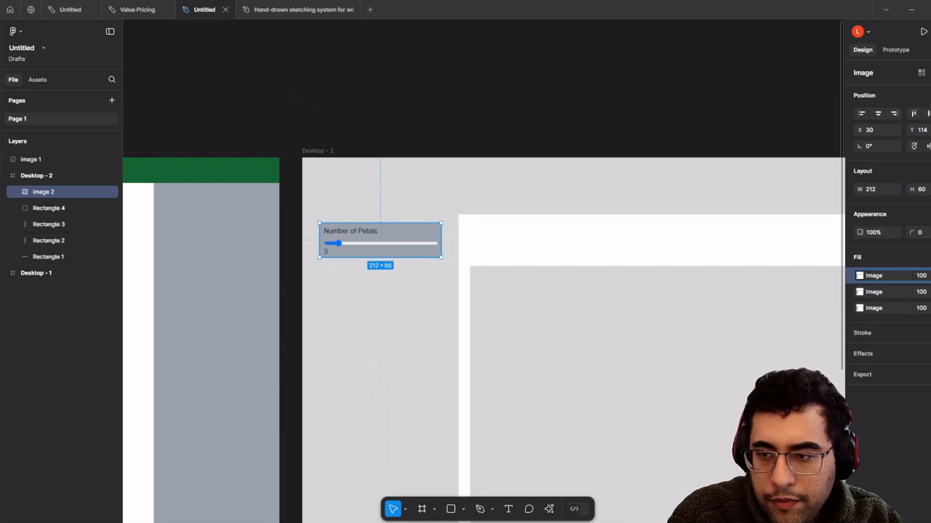
pyautogui.hotkey('ctrl', 'z')
pyautogui.hotkey('ctrl', 'z')
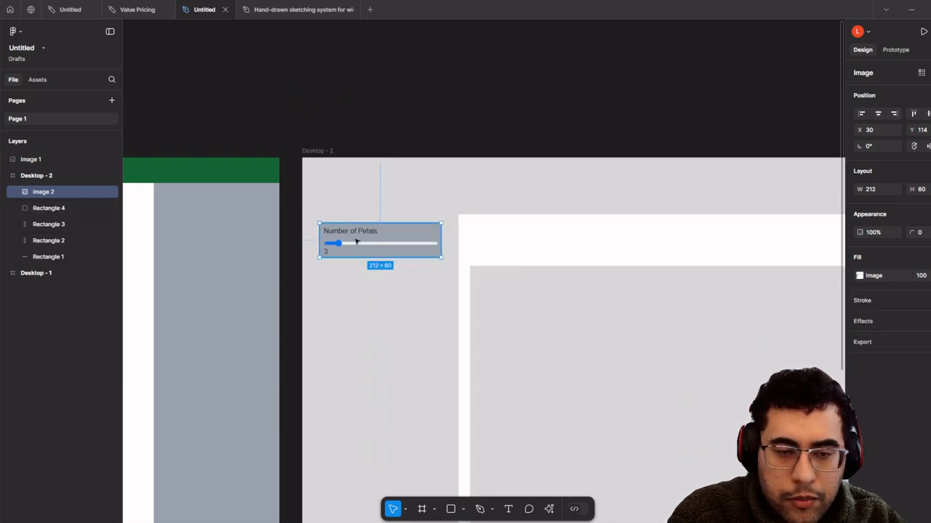
pyautogui.keyDown('alt'); pyautogui.moveTo(368, 245); pyautogui.dragTo(379, 322); pyautogui.keyUp('alt')
pyautogui.moveTo(380, 323); pyautogui.dragTo(518, 265)
pyautogui.scroll(-4, 436, 290)
pyautogui.scroll(6, 590, 200)
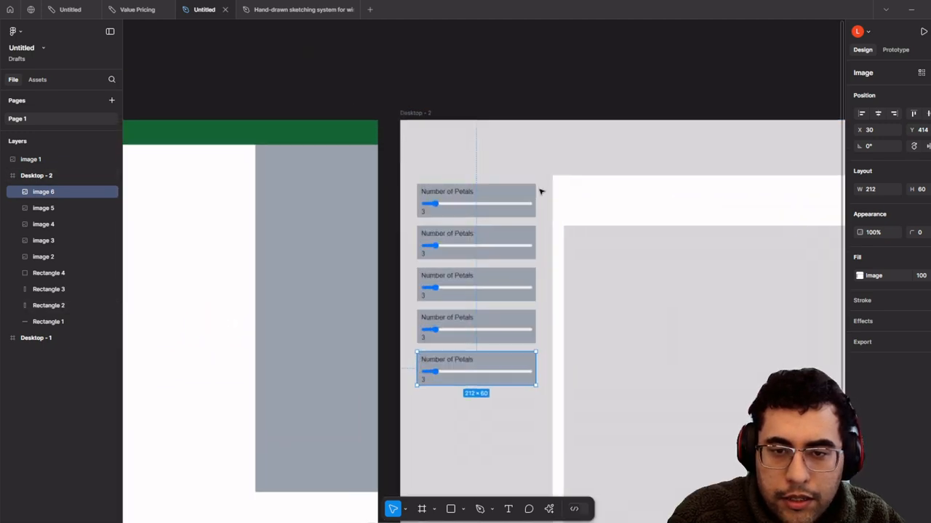
pyautogui.scroll(-3, 546, 191)
# - Darken the Desktop - 2 top bar's fill to grey 787878
pyautogui.click(429, 177)
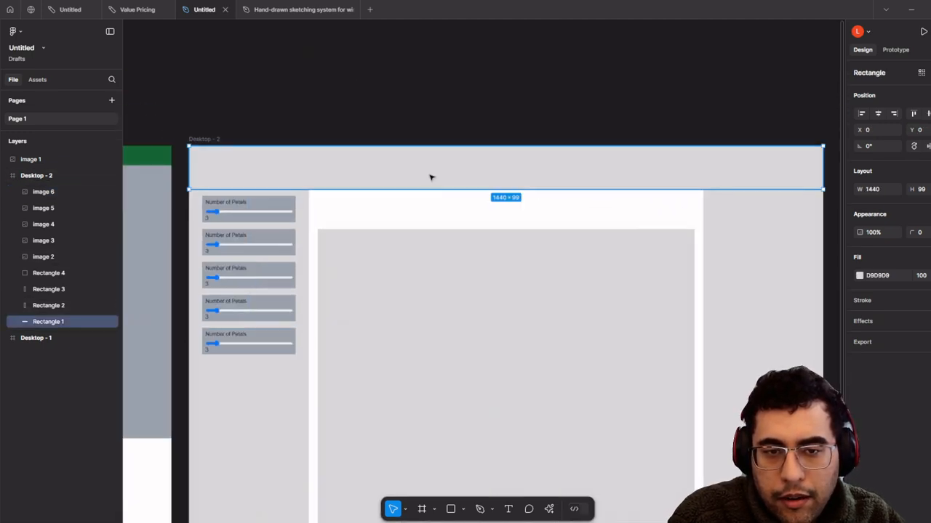
pyautogui.click(859, 276)
pyautogui.moveTo(749, 291); pyautogui.dragTo(721, 341)
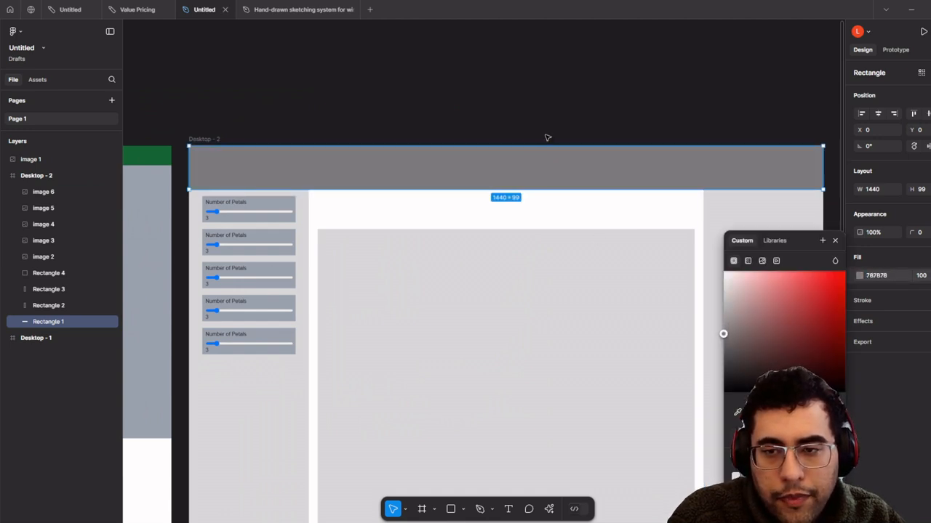
pyautogui.click(567, 122)
# - Select all five Number of Petals slider images and move the stack down slightly
pyautogui.hscroll(-3, 603, 97)
pyautogui.scroll(5, 450, 148)
pyautogui.moveTo(426, 230); pyautogui.dragTo(452, 86)
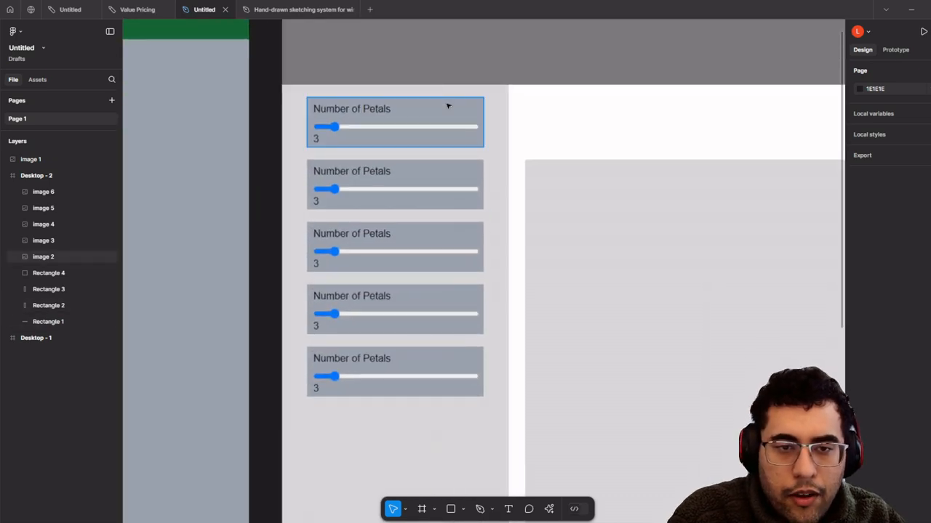
pyautogui.click(447, 106)
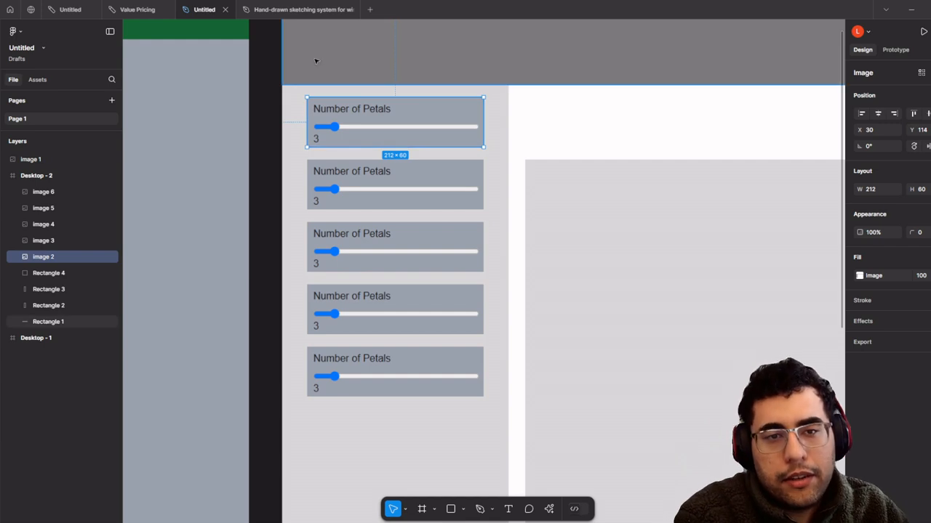
pyautogui.keyDown('shift'); pyautogui.click(430, 184); pyautogui.keyUp('shift')
pyautogui.keyDown('shift'); pyautogui.click(432, 237); pyautogui.keyUp('shift')
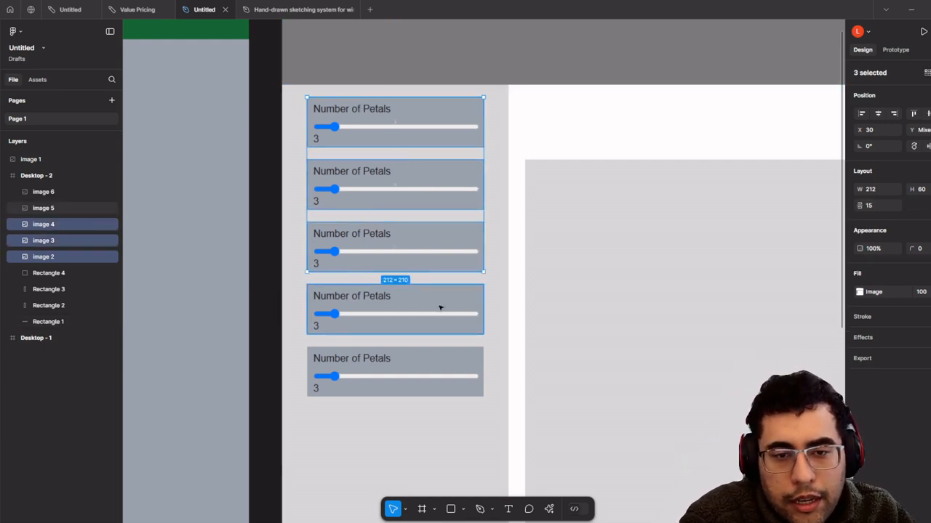
pyautogui.keyDown('shift'); pyautogui.click(438, 305); pyautogui.keyUp('shift')
pyautogui.keyDown('shift'); pyautogui.click(432, 374); pyautogui.keyUp('shift')
pyautogui.moveTo(436, 312); pyautogui.dragTo(440, 364)
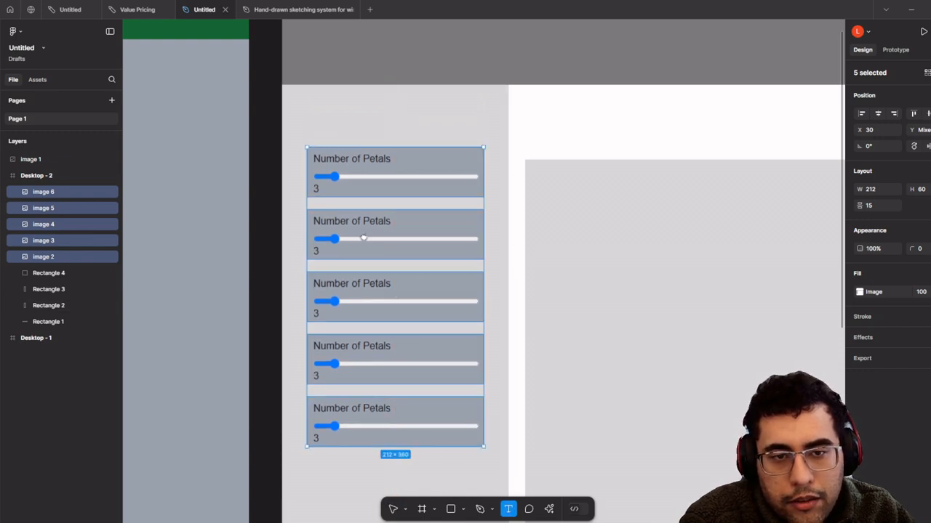
pyautogui.scroll(3, 349, 231)
pyautogui.scroll(3, 313, 229)
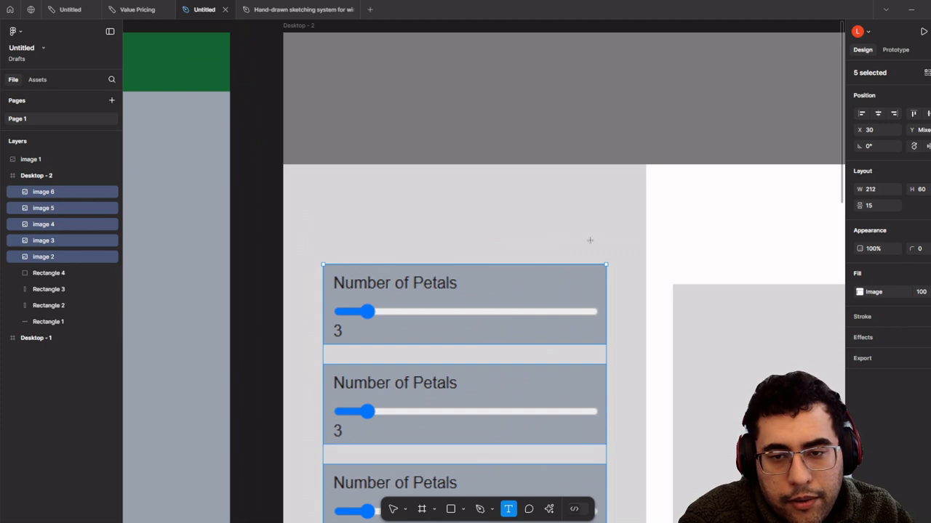
# - Add a bold 24 px 'Control Panel' heading above the sliders, plus a copy outside the frame
pyautogui.moveTo(308, 219); pyautogui.dragTo(607, 249)
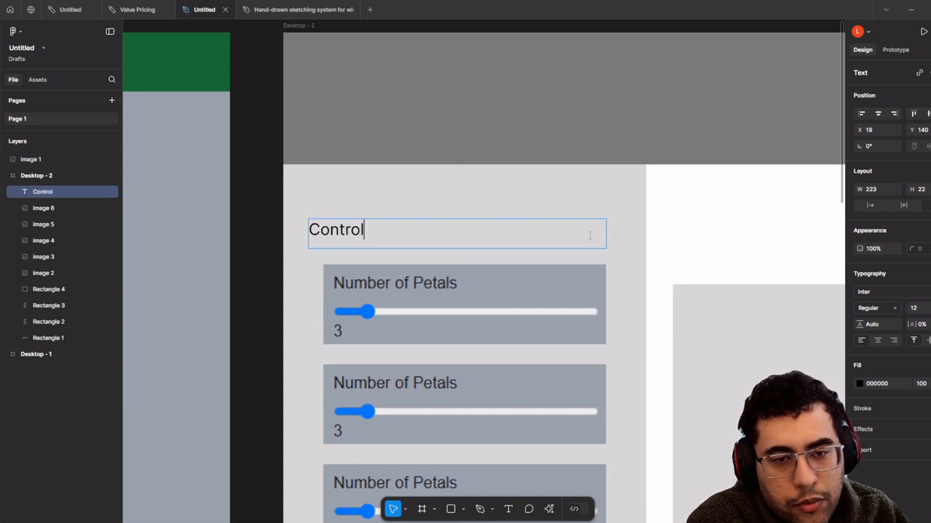
pyautogui.write('Control Panel')
pyautogui.hotkey('ctrl', 'a')
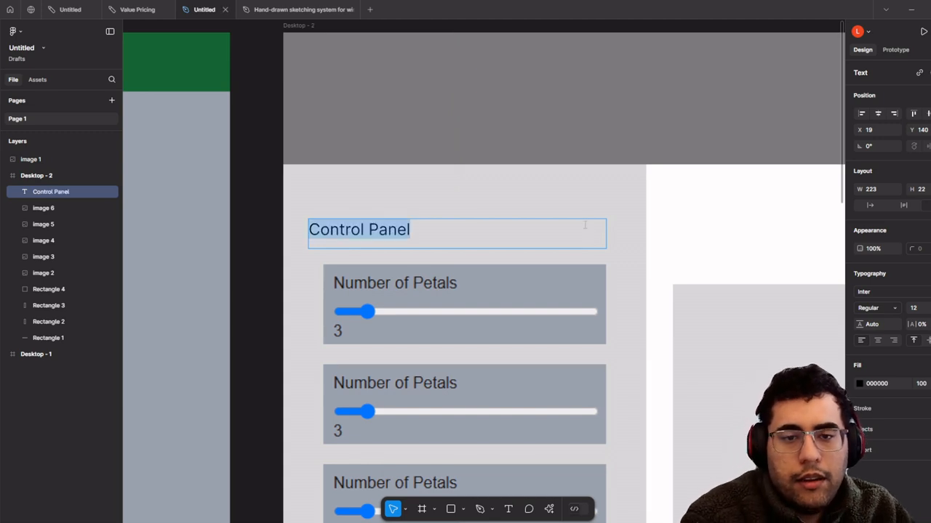
pyautogui.hotkey('ctrl', 'b')
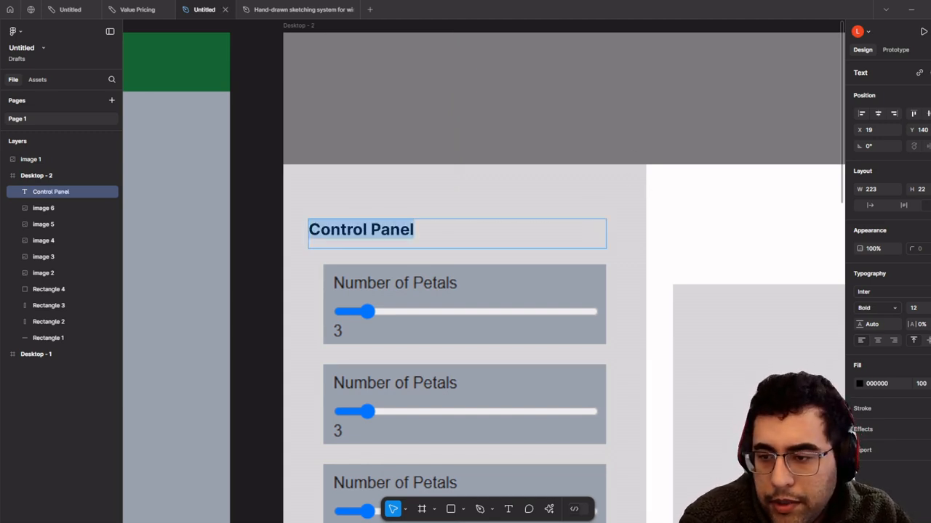
pyautogui.click(928, 308)
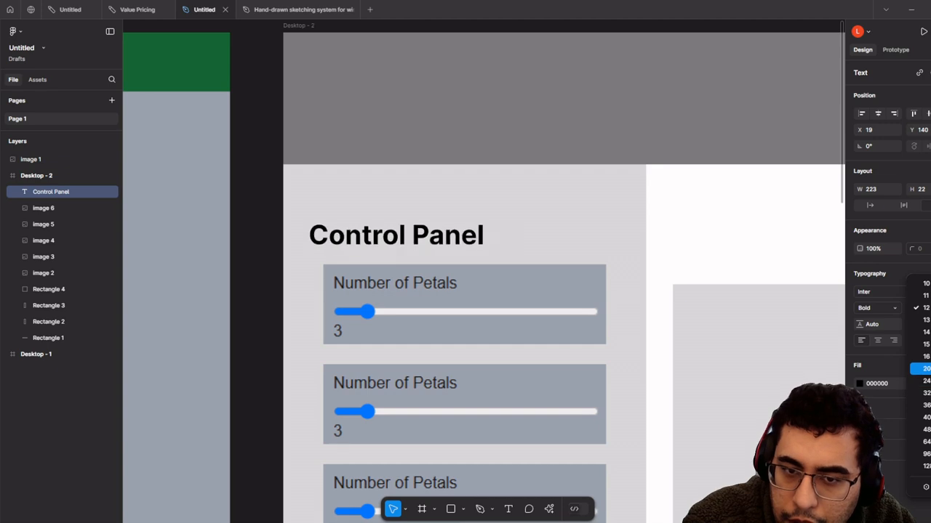
pyautogui.click(925, 380)
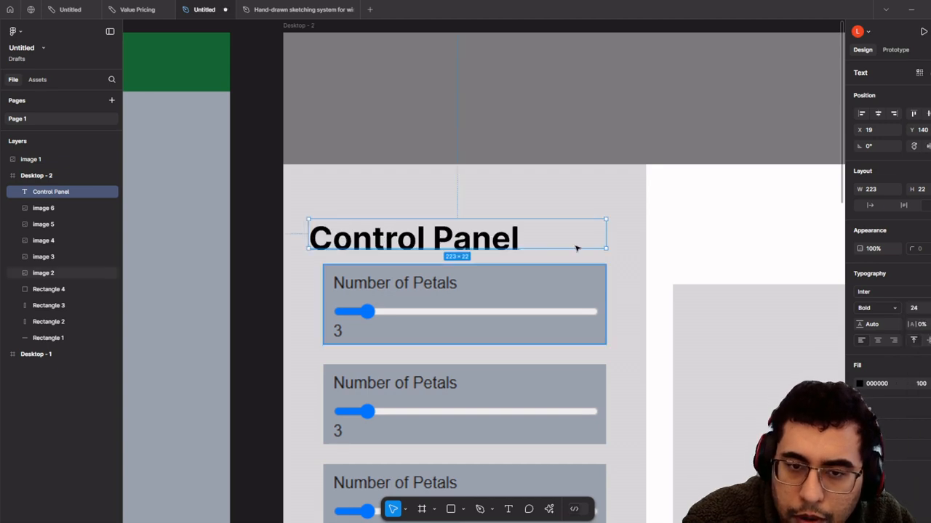
pyautogui.moveTo(434, 225); pyautogui.dragTo(436, 201)
pyautogui.scroll(-5, 407, 240)
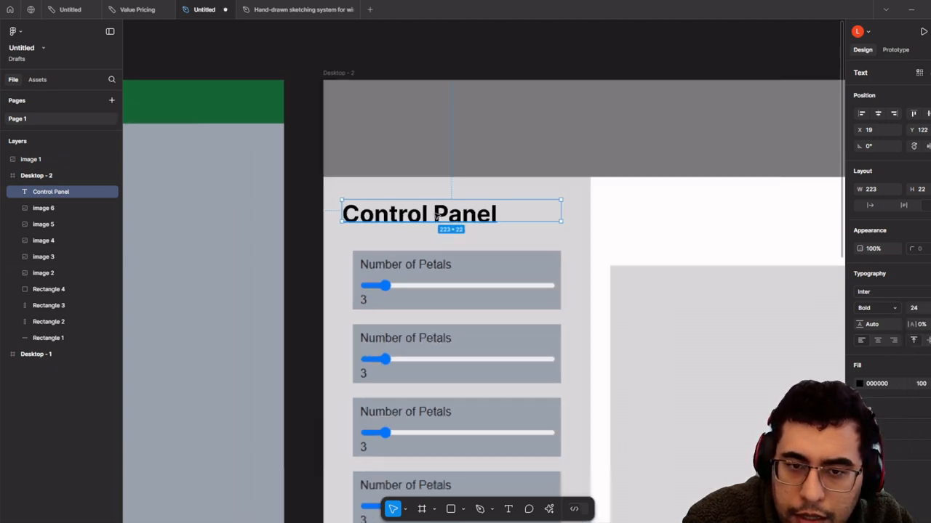
pyautogui.moveTo(392, 289); pyautogui.dragTo(401, 67)
# - Draw a grey rectangle, place the Control Panel heading in front of it, and move both together
pyautogui.scroll(5, 400, 68)
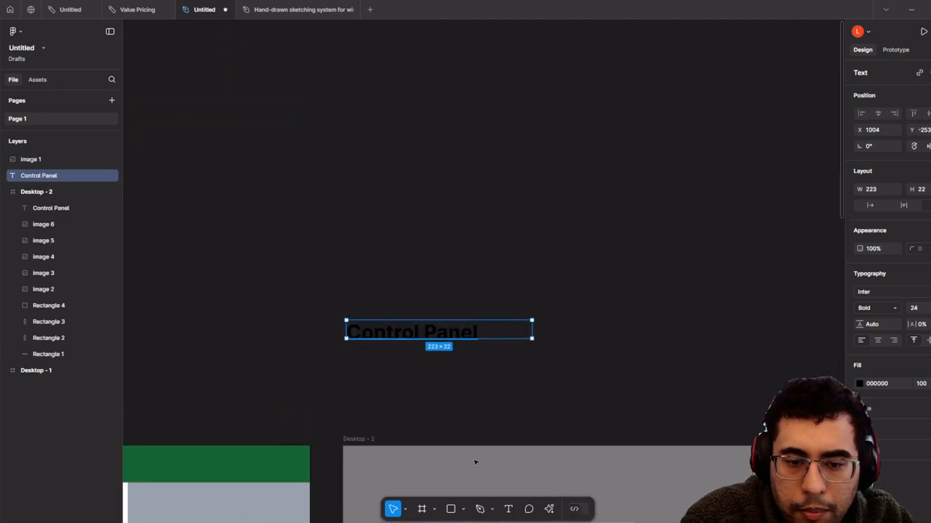
pyautogui.moveTo(337, 178)
pyautogui.mouseDown()
pyautogui.moveTo(343, 436)
pyautogui.moveTo(677, 383)
pyautogui.mouseUp()
pyautogui.moveTo(594, 219); pyautogui.dragTo(828, 138)
pyautogui.click(377, 326)
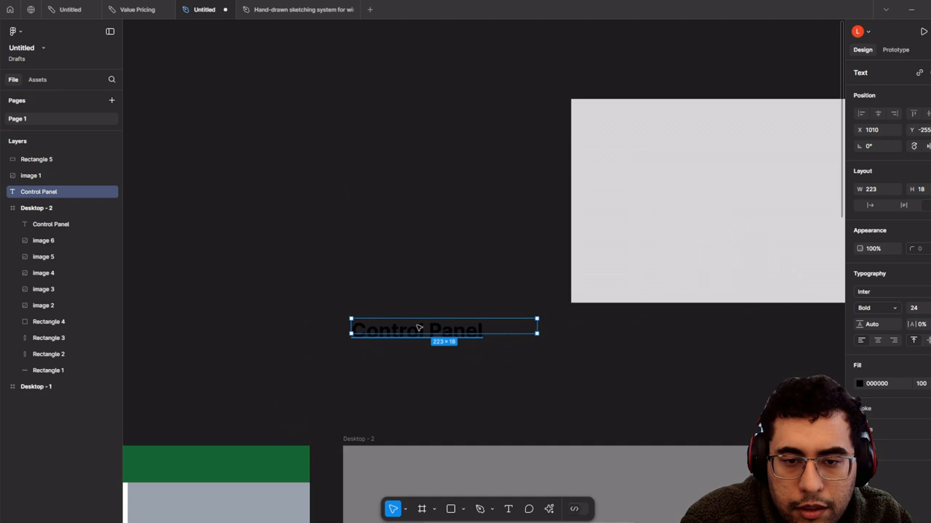
pyautogui.moveTo(418, 333); pyautogui.dragTo(670, 144)
pyautogui.rightClick(671, 144)
pyautogui.click(692, 169)
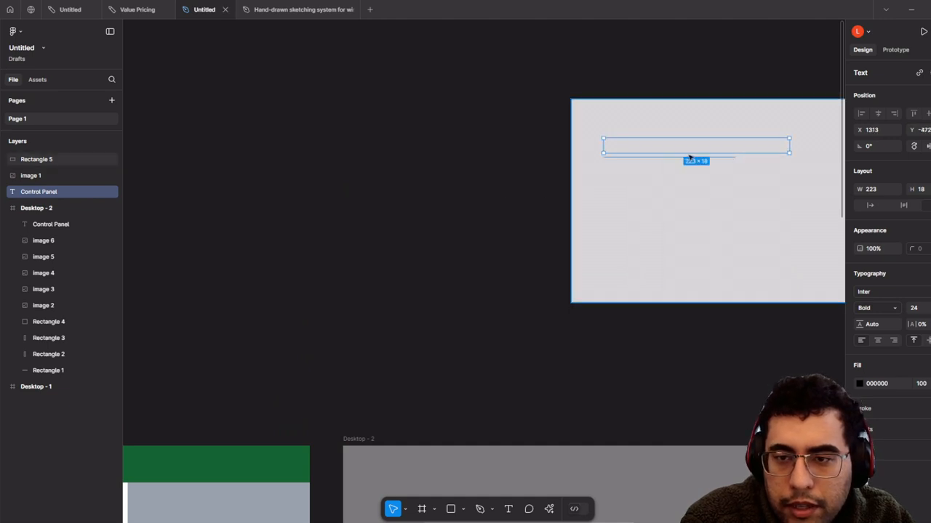
pyautogui.rightClick(685, 140)
pyautogui.click(737, 230)
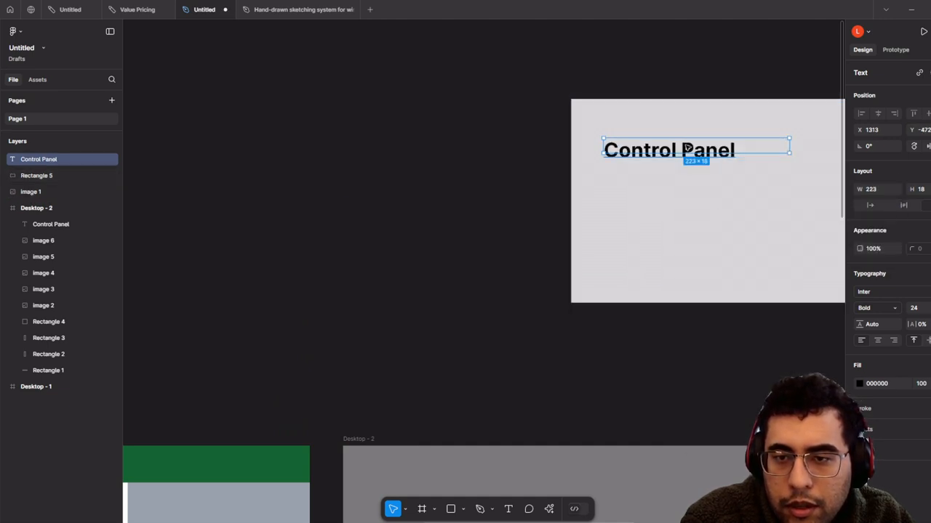
pyautogui.moveTo(686, 147); pyautogui.dragTo(663, 121)
pyautogui.click(724, 178)
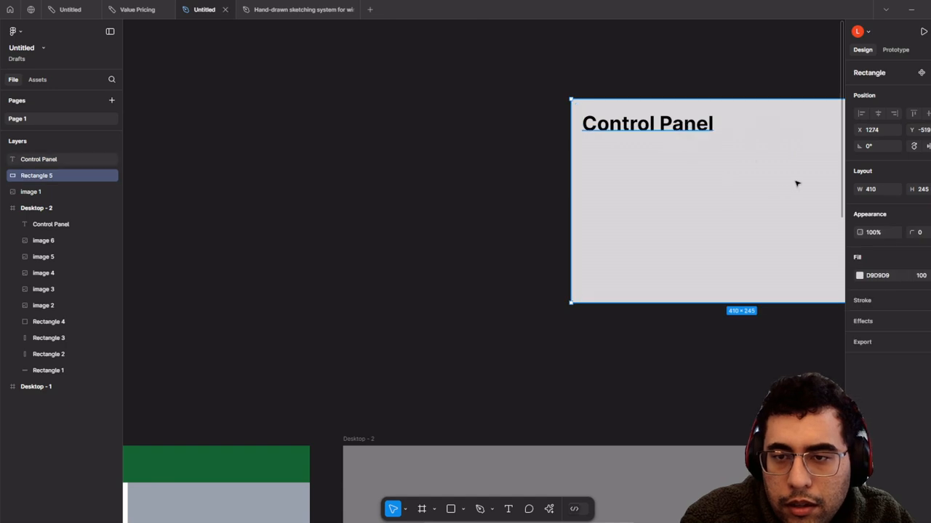
pyautogui.keyDown('shift'); pyautogui.click(727, 124); pyautogui.keyUp('shift')
pyautogui.moveTo(784, 186); pyautogui.dragTo(556, 278)
# - Append a px size label to the Control Panel heading and widen its box to one line
pyautogui.scroll(3, 517, 287)
pyautogui.doubleClick(445, 160)
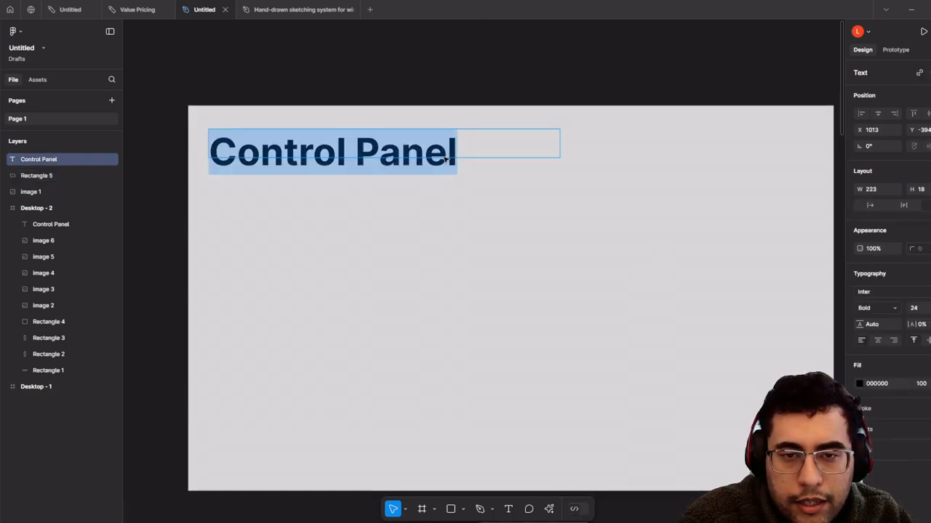
pyautogui.click(460, 153)
pyautogui.write('25')
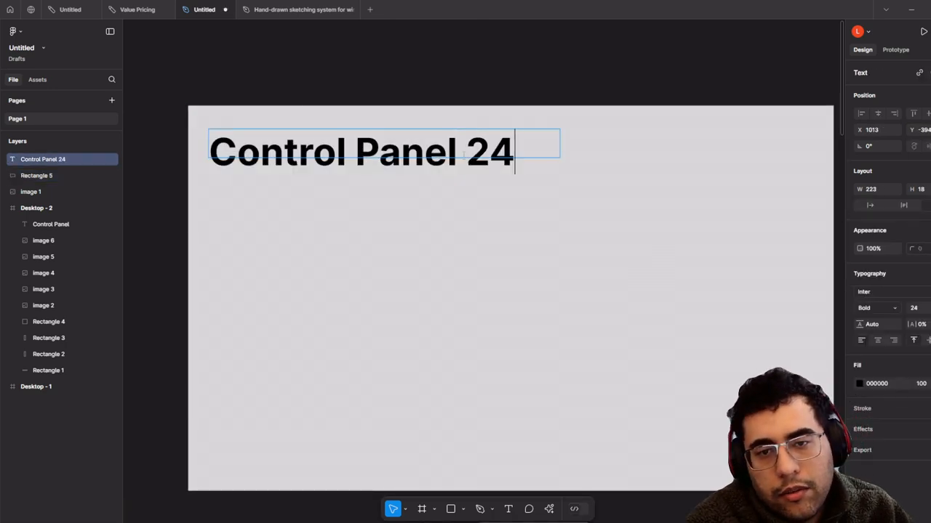
pyautogui.write(' px')
pyautogui.press('Escape')
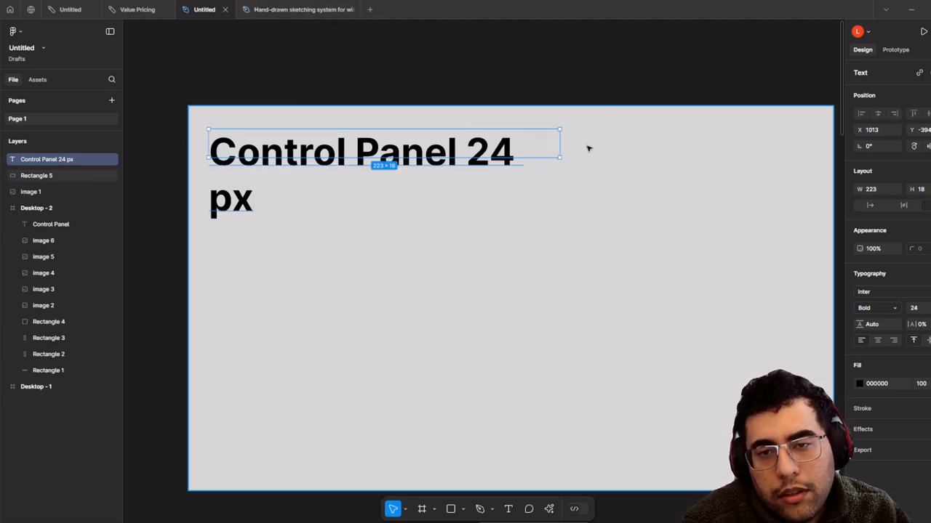
pyautogui.moveTo(558, 144); pyautogui.dragTo(674, 139)
# - Duplicate the heading below the original and set the copy to 20 px
pyautogui.moveTo(401, 149); pyautogui.dragTo(474, 216)
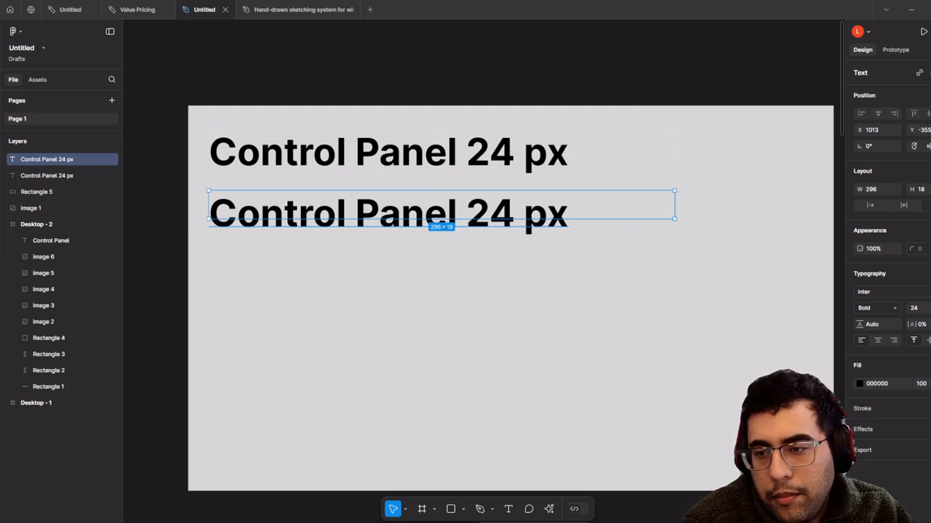
pyautogui.click(918, 308)
pyautogui.click(542, 216)
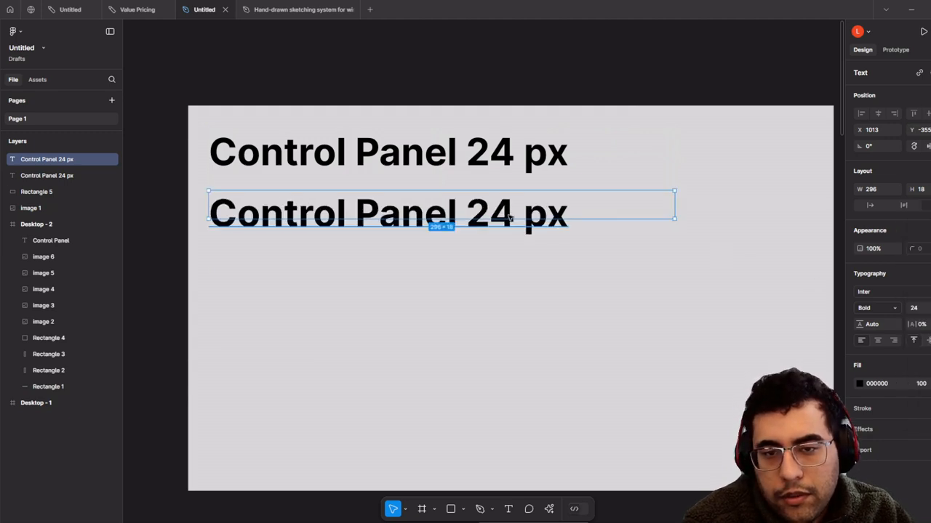
pyautogui.doubleClick(515, 214)
pyautogui.click(927, 308)
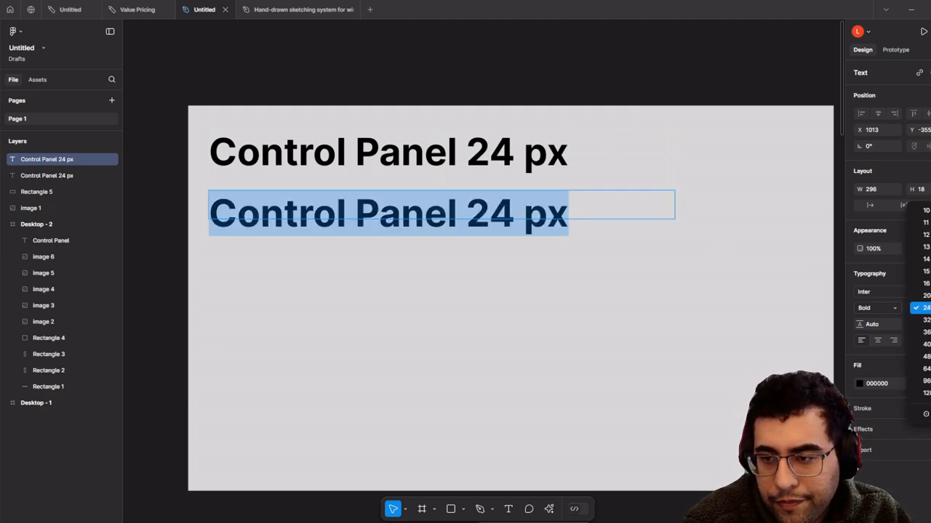
pyautogui.click(922, 295)
# - Duplicate the 20 px line again and set the third copy to 16 px
pyautogui.moveTo(439, 216); pyautogui.dragTo(541, 282)
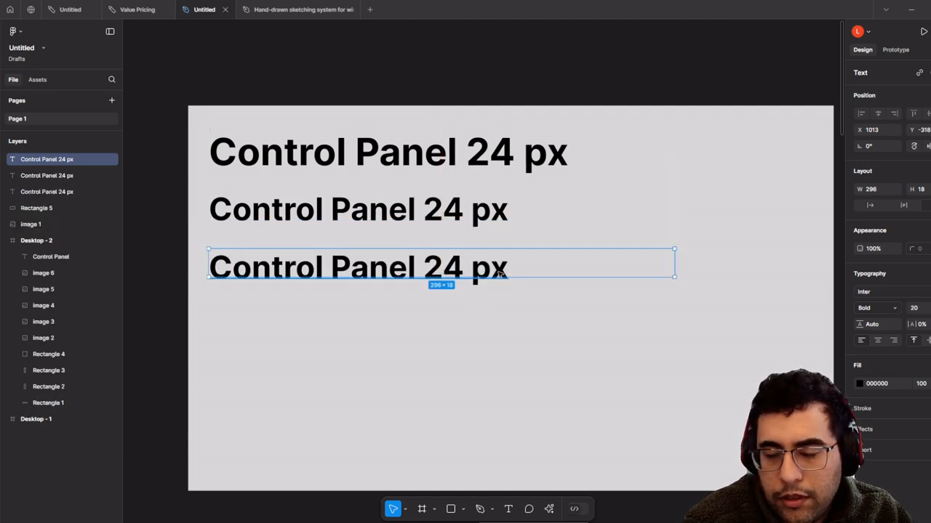
pyautogui.press('Return')
pyautogui.click(927, 308)
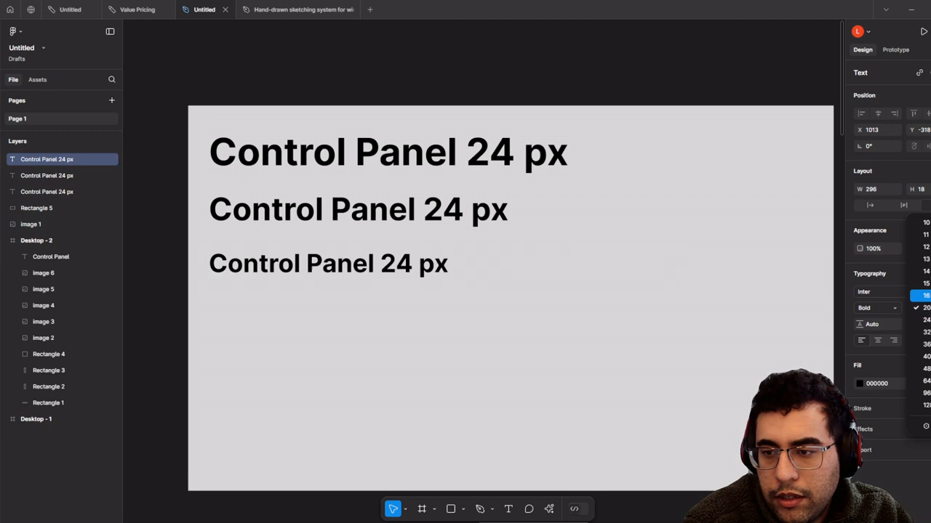
pyautogui.click(922, 295)
pyautogui.click(458, 265)
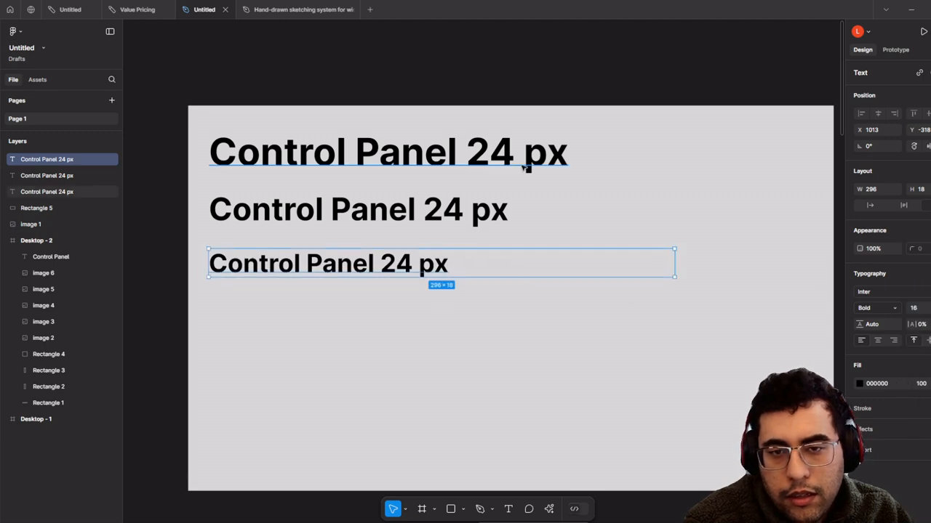
pyautogui.doubleClick(588, 158)
# - Label the three lines H1, H2 and H3 and correct their size numbers
pyautogui.press('Right')
pyautogui.write('H')
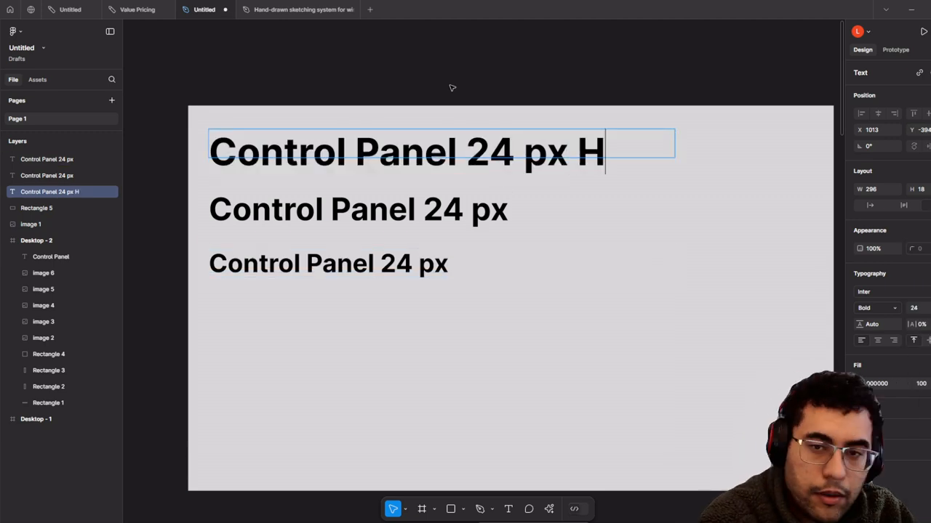
pyautogui.write('1')
pyautogui.press('Escape')
pyautogui.click(469, 204)
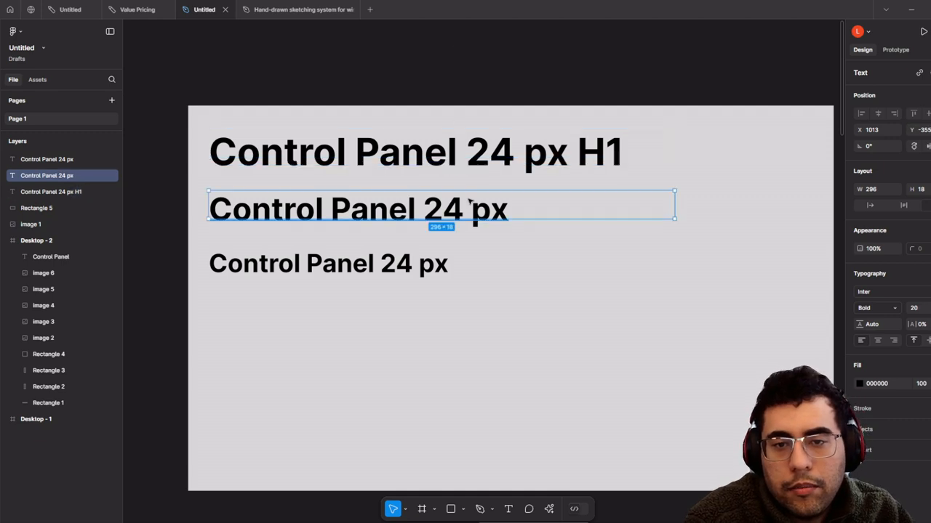
pyautogui.doubleClick(490, 207)
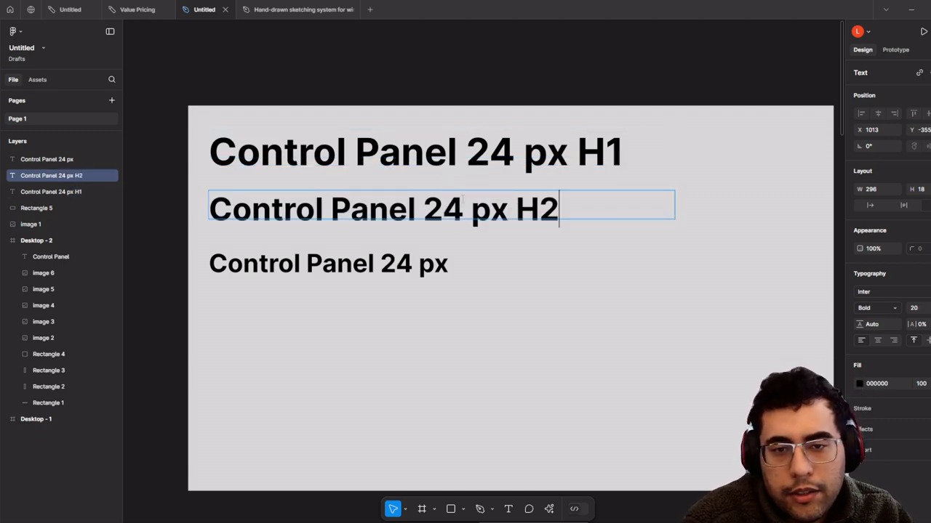
pyautogui.press('BackSpace')
pyautogui.write('0')
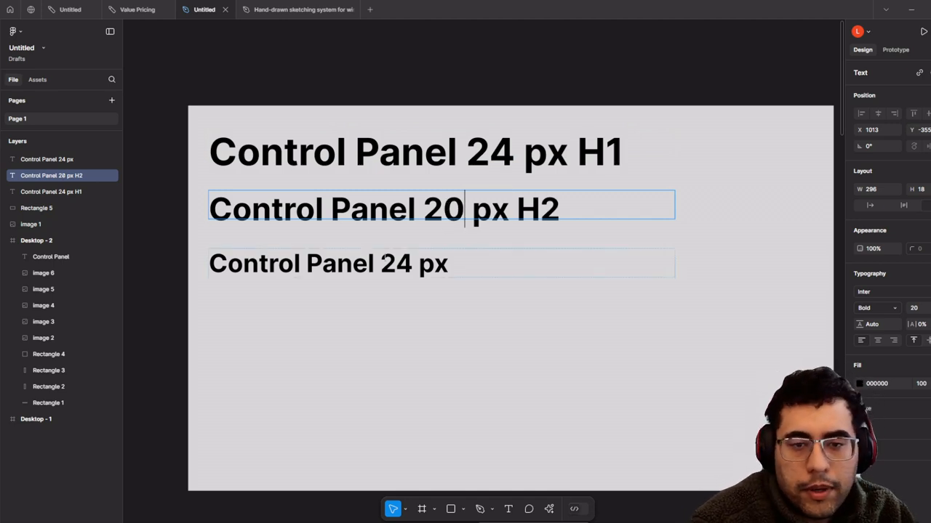
pyautogui.doubleClick(383, 258)
pyautogui.hotkey('shift', 'Left')
pyautogui.write('15')
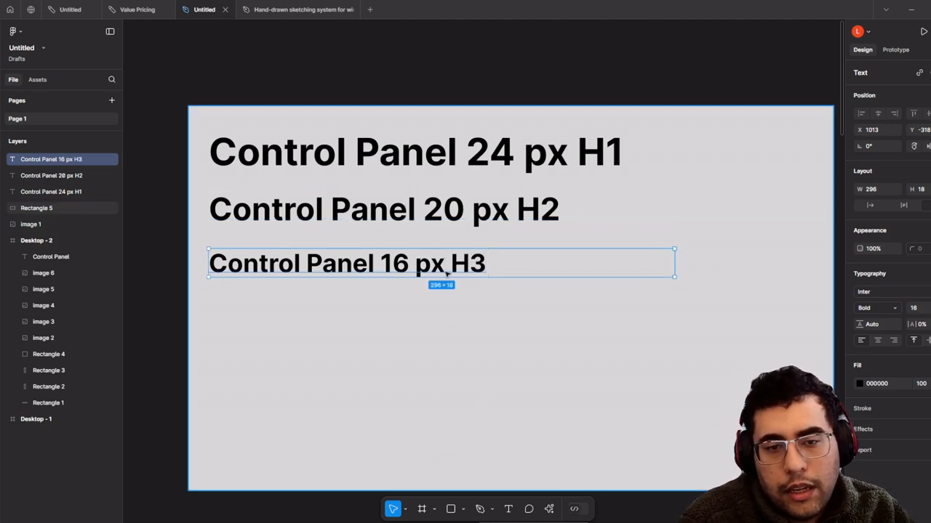
# - Duplicate the H3 line into a 12 px Regular paragraph-text sample below it
pyautogui.hotkey('ctrl', 'd')
pyautogui.moveTo(440, 262); pyautogui.dragTo(440, 301)
pyautogui.click(930, 308)
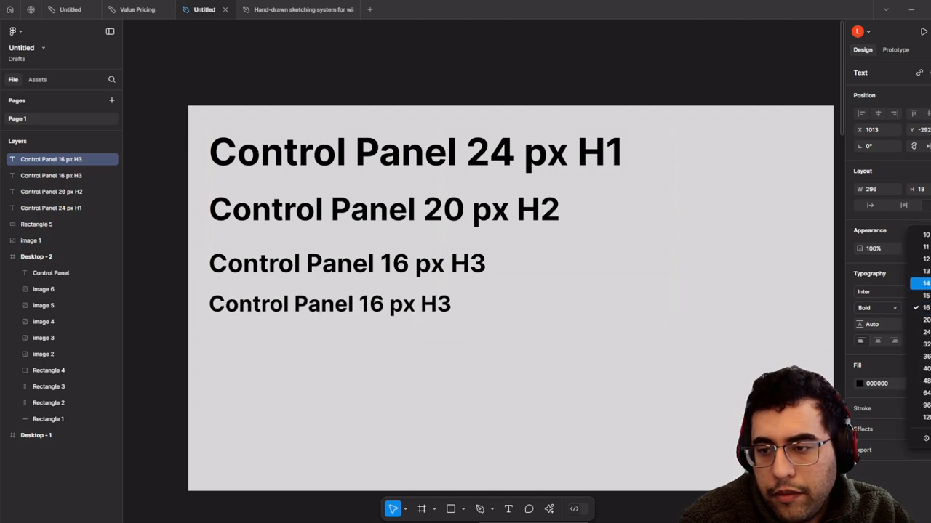
pyautogui.click(915, 262)
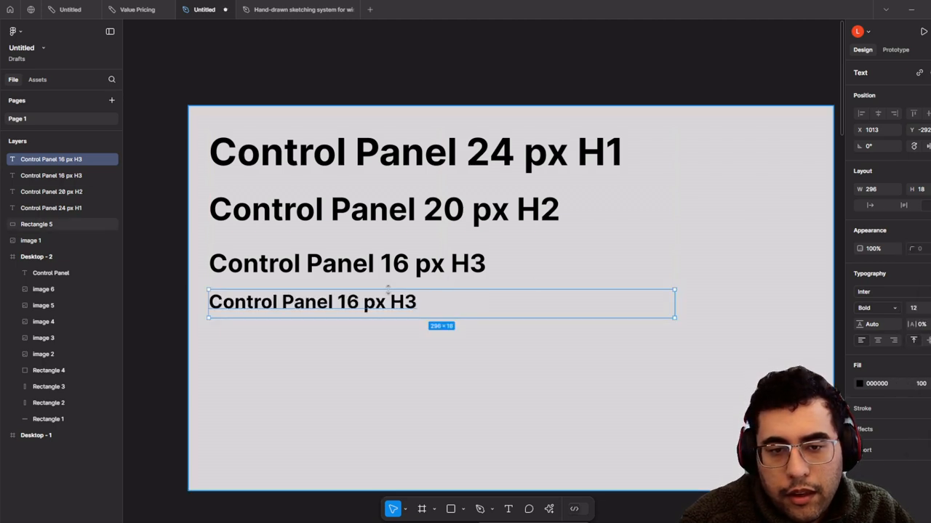
pyautogui.doubleClick(311, 305)
pyautogui.click(360, 302)
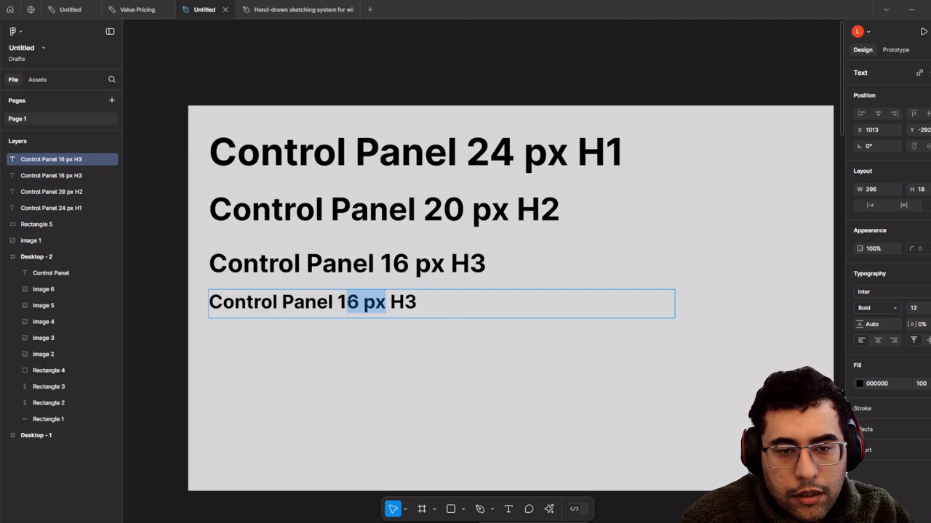
pyautogui.click(357, 303)
pyautogui.press('BackSpace')
pyautogui.write('2')
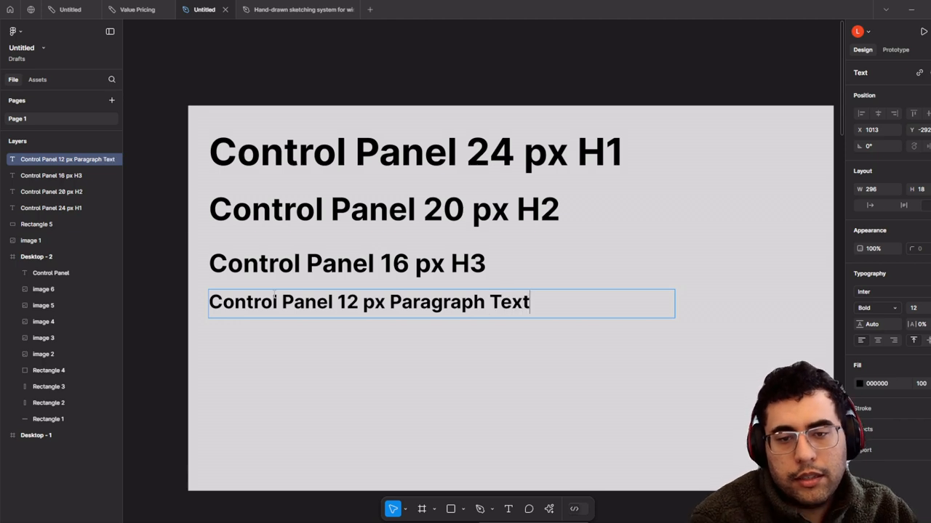
pyautogui.hotkey('ctrl', 'a')
pyautogui.hotkey('ctrl', 'b')
pyautogui.press('Escape')
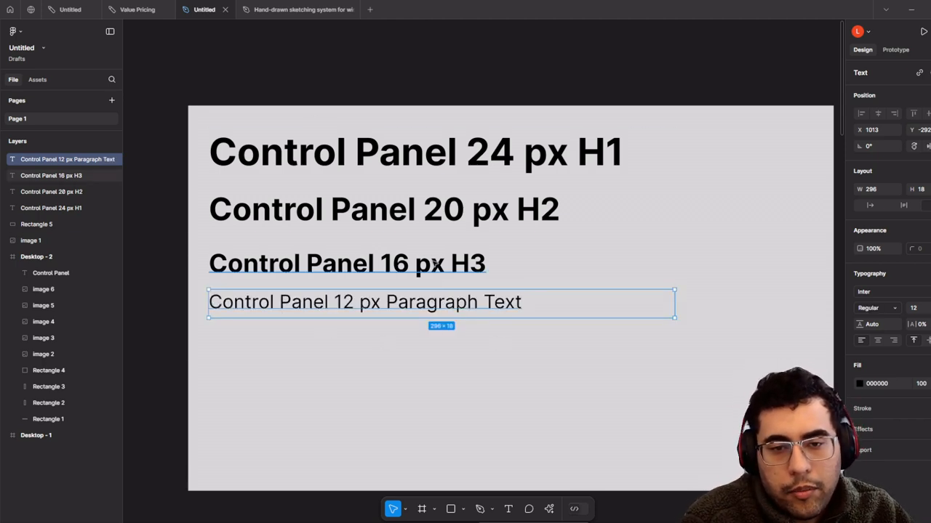
# - Switch the H3, H2 and H1 lines from Bold to Regular weight
pyautogui.click(449, 275)
pyautogui.scroll(-1, 449, 275)
pyautogui.hotkey('ctrl', 'b')
pyautogui.click(493, 213)
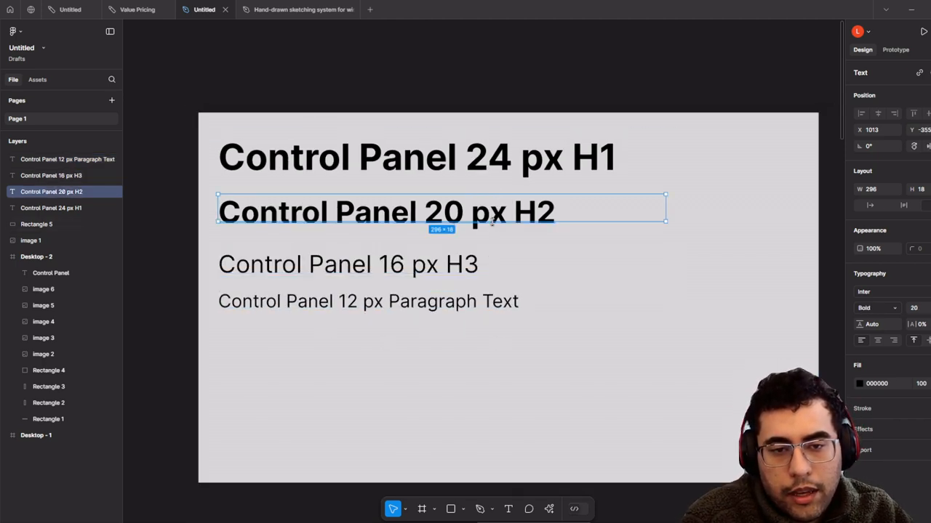
pyautogui.hotkey('ctrl', 'b')
pyautogui.click(498, 163)
pyautogui.hotkey('ctrl', 'b')
pyautogui.click(577, 307)
pyautogui.scroll(-3, 577, 308)
pyautogui.scroll(-6, 519, 384)
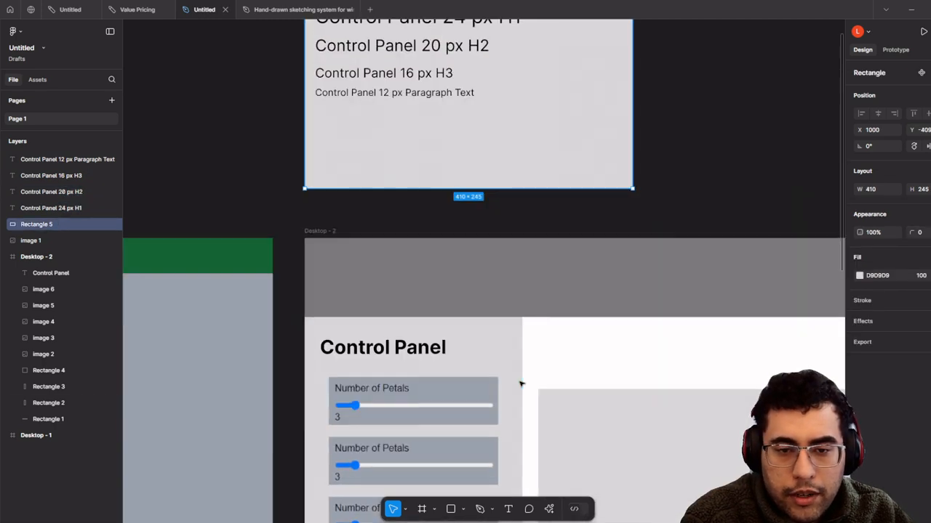
# - Make Desktop - 2's Control Panel heading Regular and nudge it slightly down
pyautogui.click(320, 185)
pyautogui.hotkey('ctrl', 'b')
pyautogui.scroll(3, 244, 210)
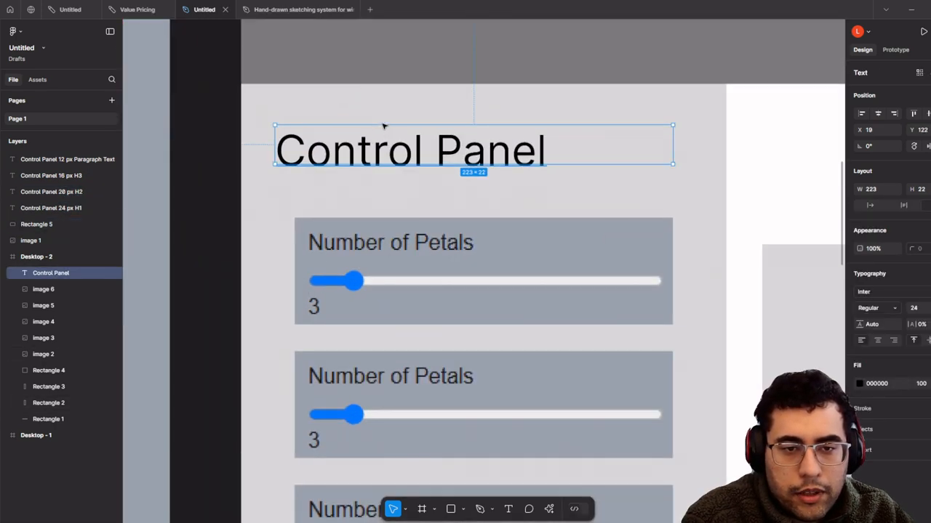
pyautogui.moveTo(389, 155); pyautogui.dragTo(365, 282)
# - Pan over to Desktop - 1 and select its flower screenshot image
pyautogui.scroll(-3, 382, 171)
pyautogui.scroll(3, 366, 282)
pyautogui.scroll(-4, 418, 297)
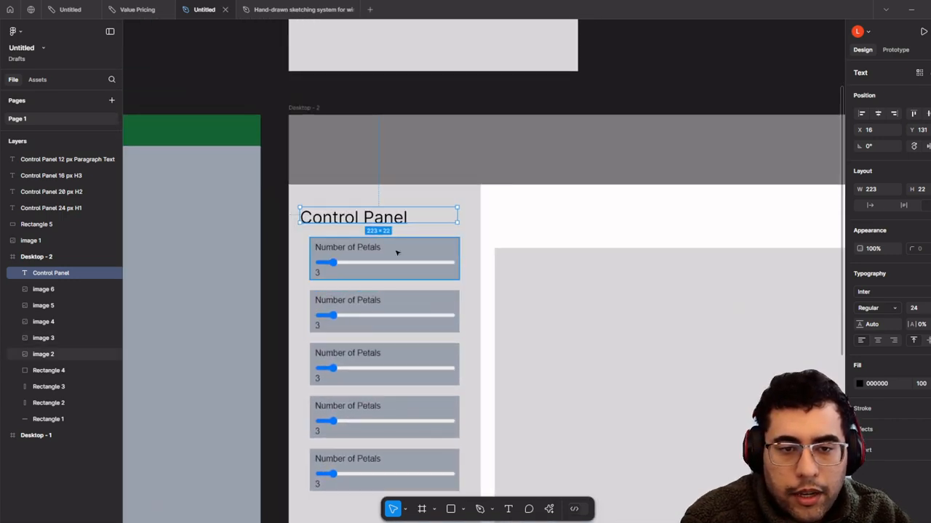
pyautogui.scroll(3, 392, 247)
pyautogui.scroll(-2, 378, 180)
pyautogui.moveTo(376, 179); pyautogui.dragTo(296, 152)
pyautogui.scroll(-1, 804, 166)
pyautogui.moveTo(528, 235); pyautogui.dragTo(505, 204)
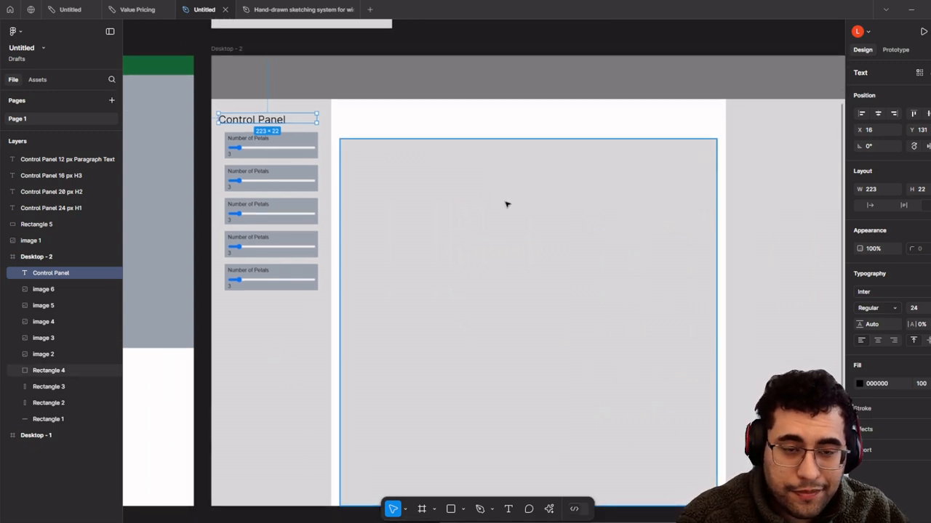
pyautogui.click(506, 205)
pyautogui.moveTo(232, 219); pyautogui.dragTo(781, 189)
pyautogui.scroll(-2, 540, 191)
pyautogui.click(553, 191)
pyautogui.hscroll(6, 509, 211)
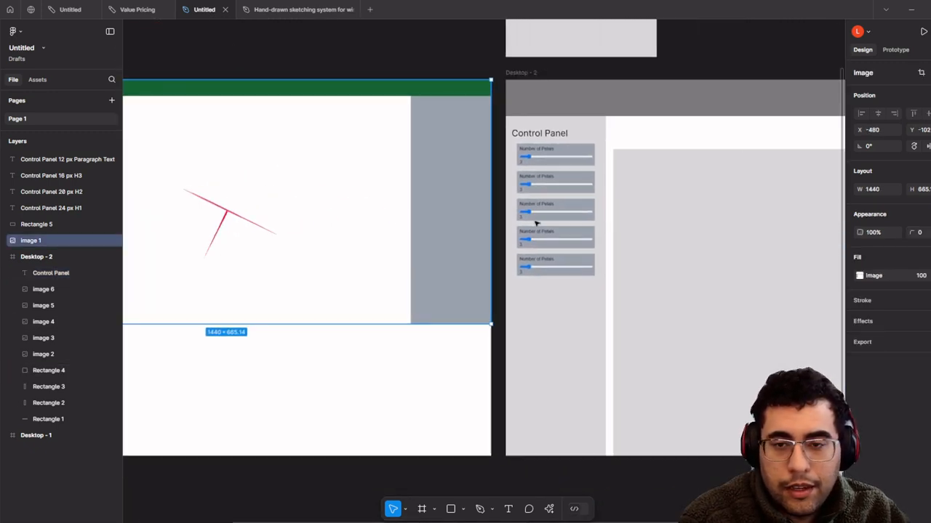
pyautogui.scroll(2, 513, 352)
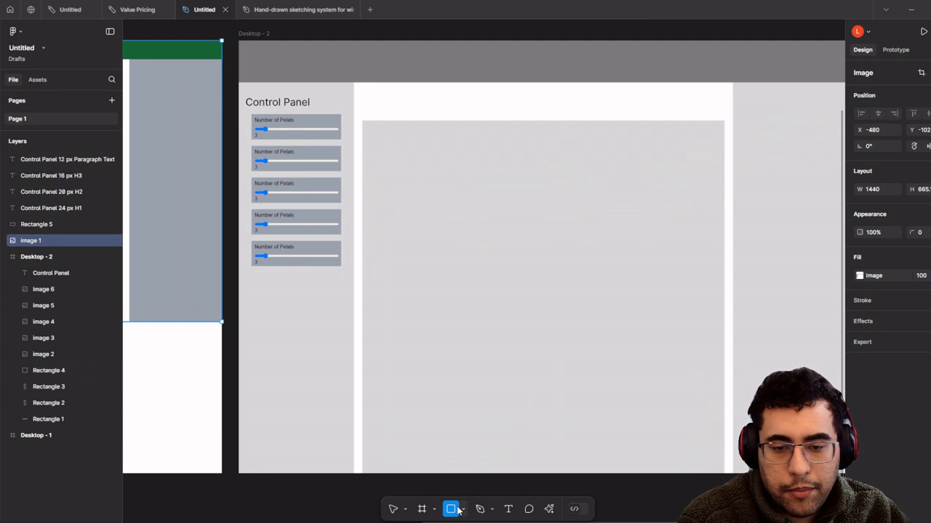
# - Add a 64 px 'Flower' text box inside Desktop - 2's grey preview area
pyautogui.click(462, 509)
pyautogui.click(508, 509)
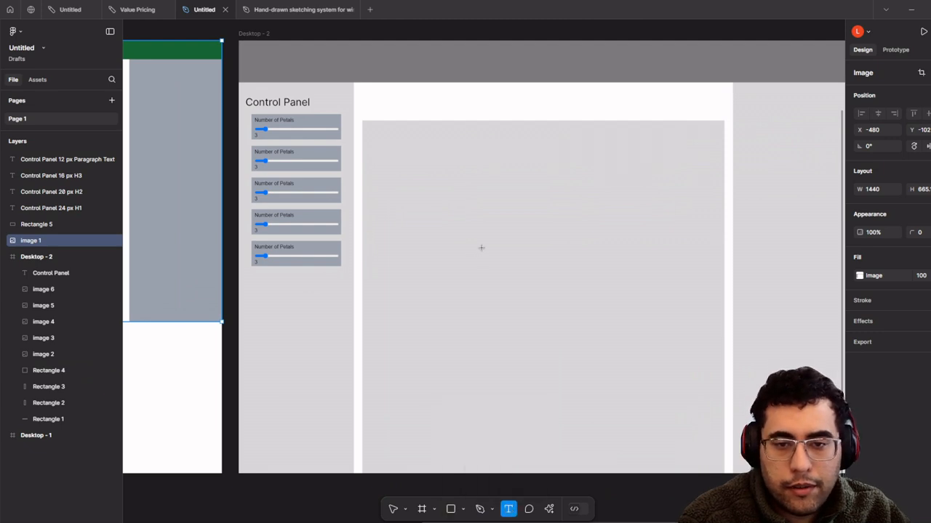
pyautogui.moveTo(475, 211); pyautogui.dragTo(658, 270)
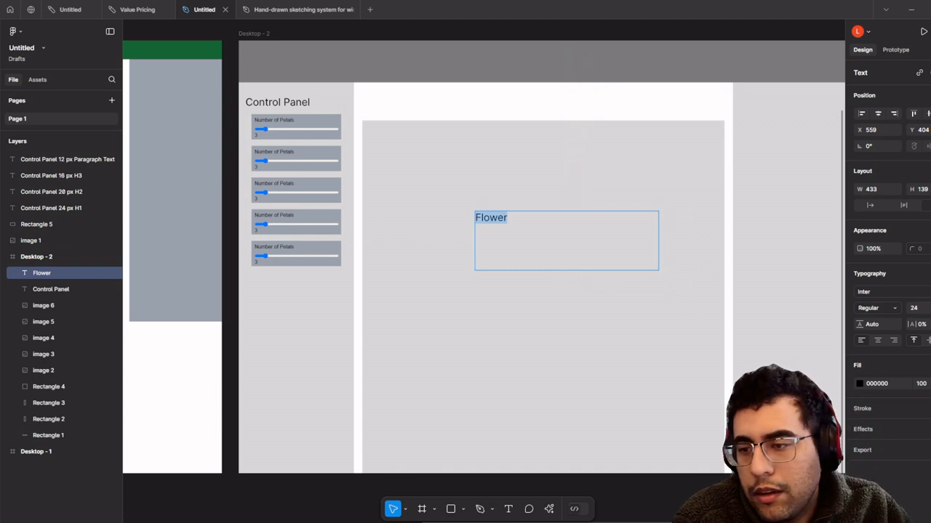
pyautogui.click(928, 308)
pyautogui.click(927, 370)
pyautogui.click(511, 242)
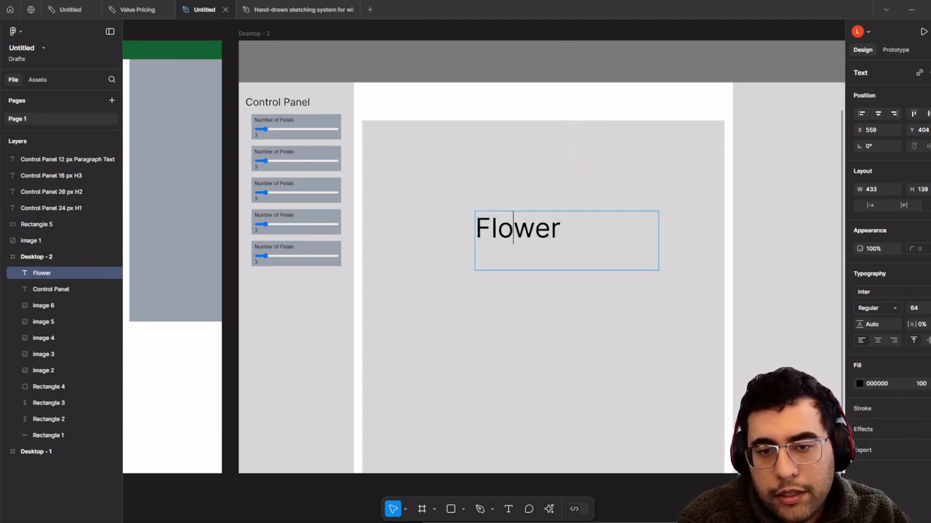
pyautogui.click(578, 302)
pyautogui.moveTo(520, 233); pyautogui.dragTo(525, 233)
# - Re-enter and finish editing the Flower heading, then select the Control Panel text layer
pyautogui.scroll(2, 355, 128)
pyautogui.moveTo(356, 128); pyautogui.dragTo(299, 179)
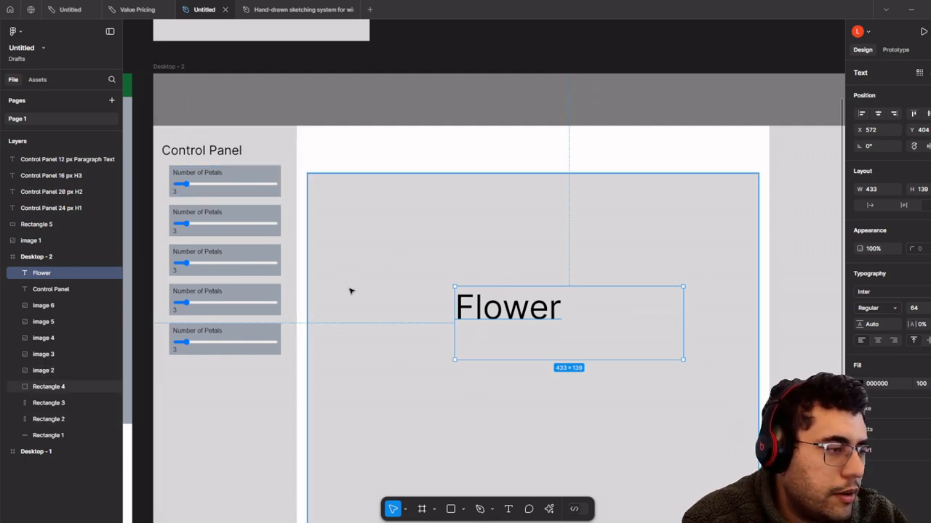
pyautogui.scroll(-4, 436, 276)
pyautogui.scroll(3, 419, 291)
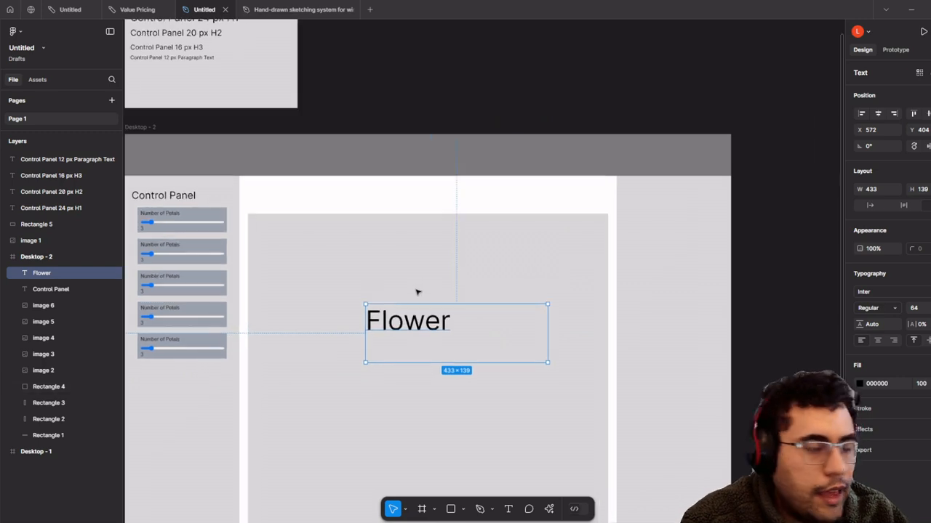
pyautogui.scroll(-4, 436, 283)
pyautogui.hscroll(-6, 407, 284)
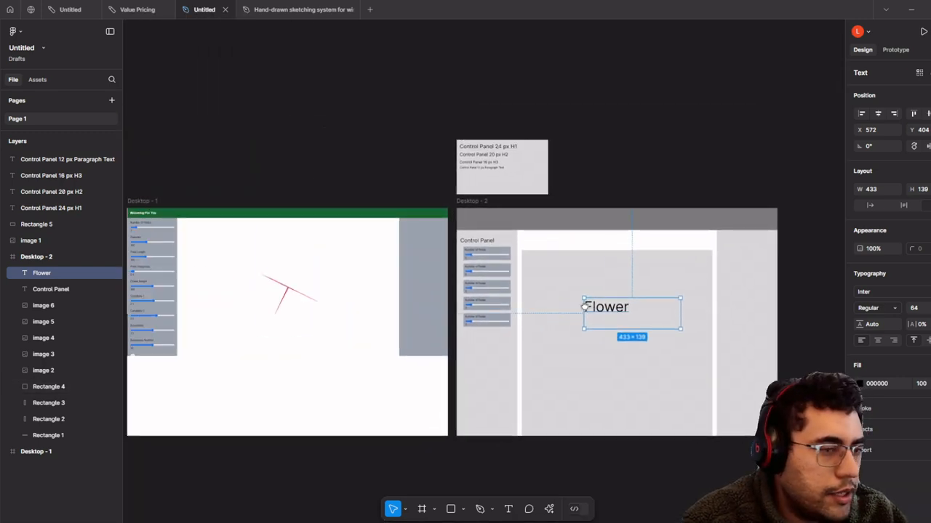
pyautogui.scroll(6, 378, 265)
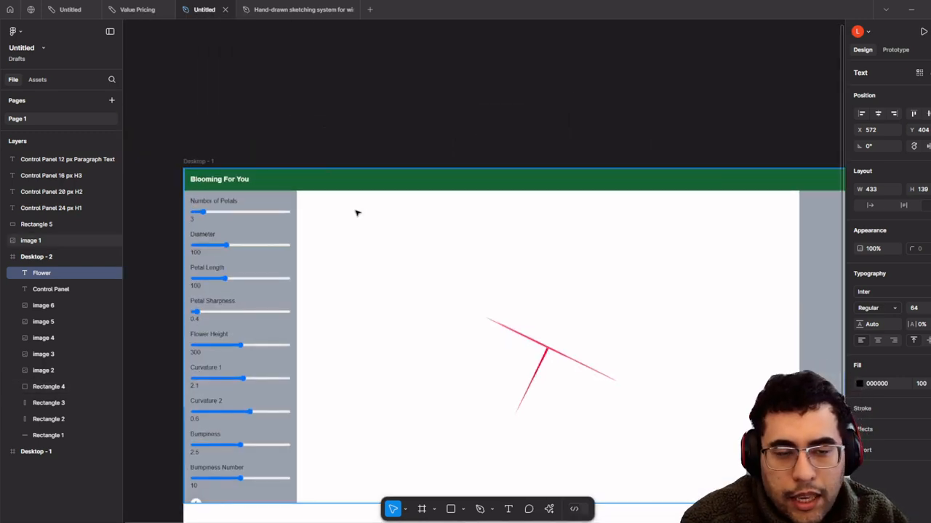
pyautogui.hscroll(8, 705, 226)
pyautogui.scroll(-3, 705, 227)
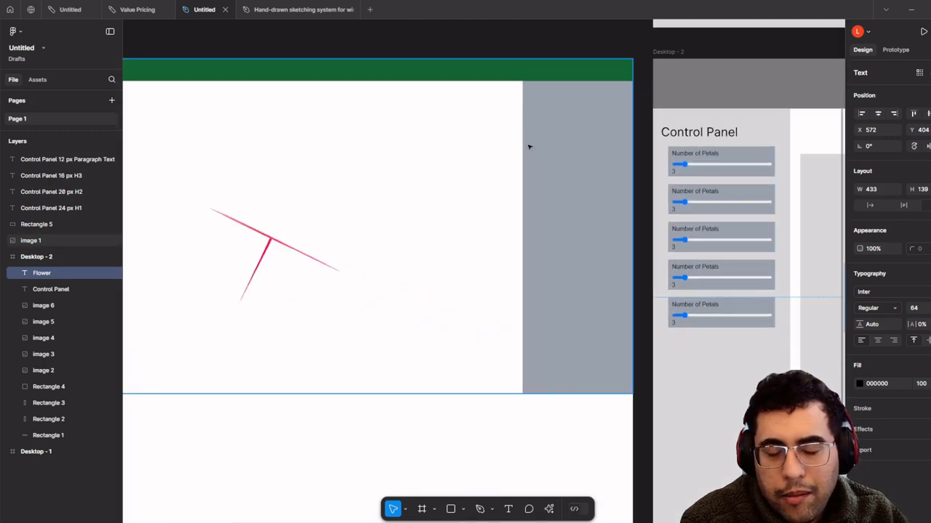
pyautogui.scroll(-3, 563, 350)
pyautogui.hscroll(6, 569, 354)
pyautogui.scroll(-2, 569, 353)
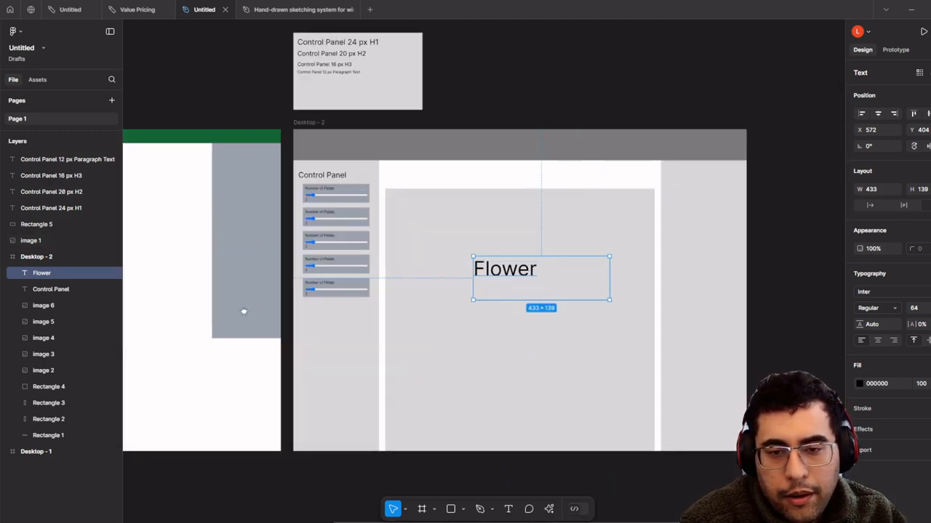
pyautogui.scroll(1, 656, 314)
pyautogui.scroll(1, 640, 331)
pyautogui.scroll(5, 666, 295)
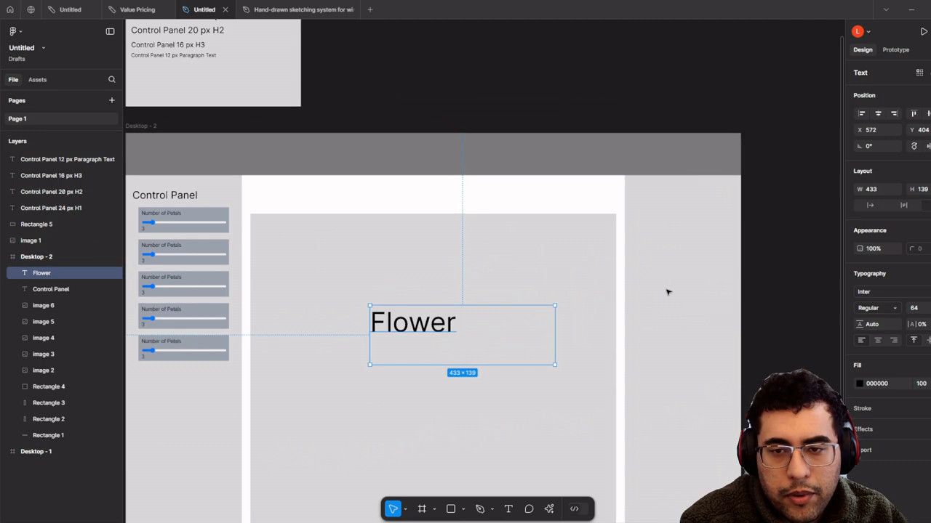
pyautogui.press('Return')
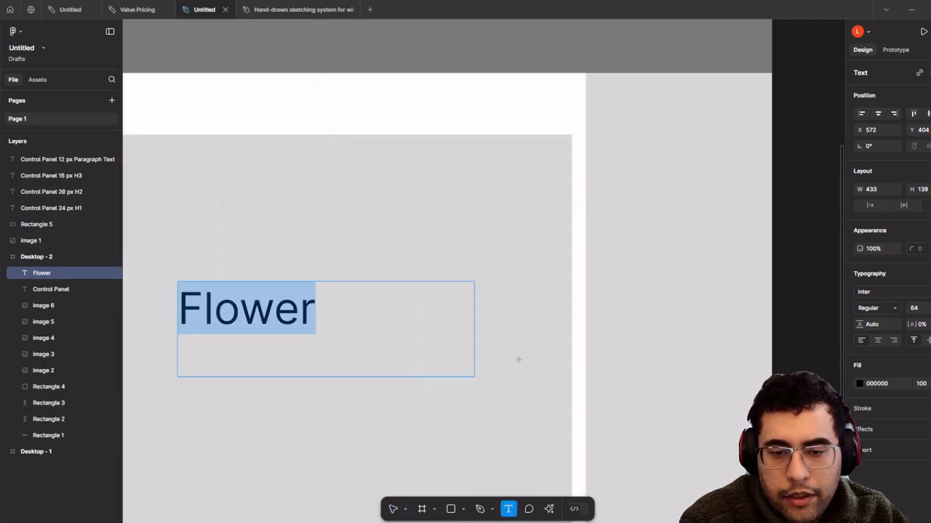
pyautogui.scroll(-5, 526, 322)
pyautogui.scroll(2, 586, 348)
pyautogui.hscroll(-2, 586, 347)
pyautogui.scroll(6, 704, 299)
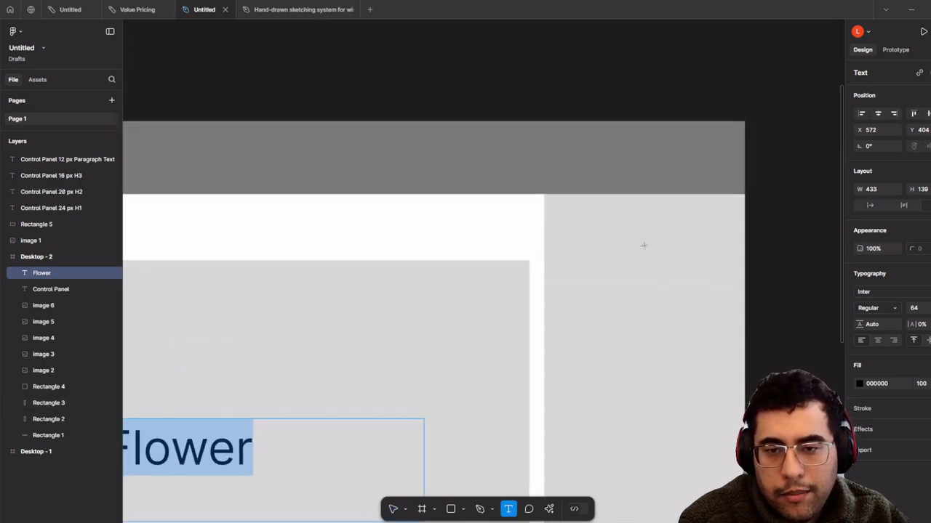
pyautogui.hscroll(3, 623, 243)
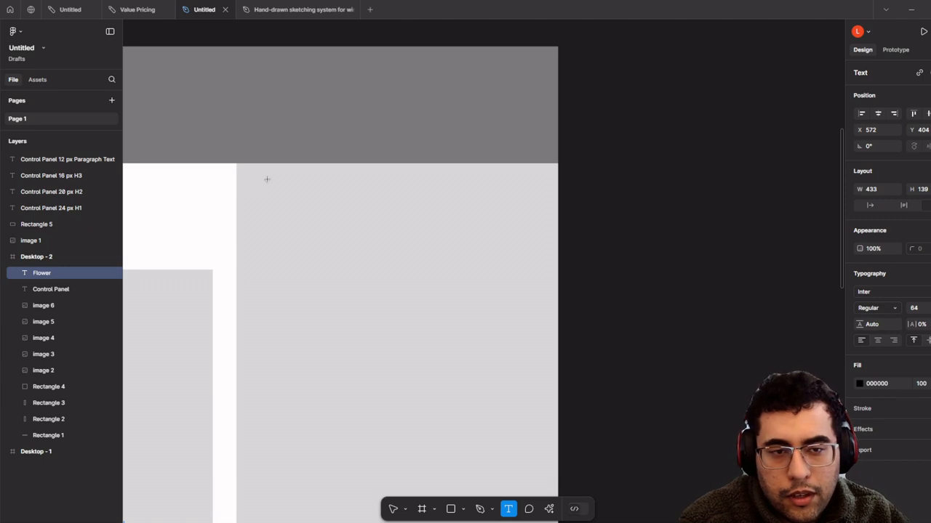
pyautogui.click(560, 291)
pyautogui.scroll(-4, 484, 288)
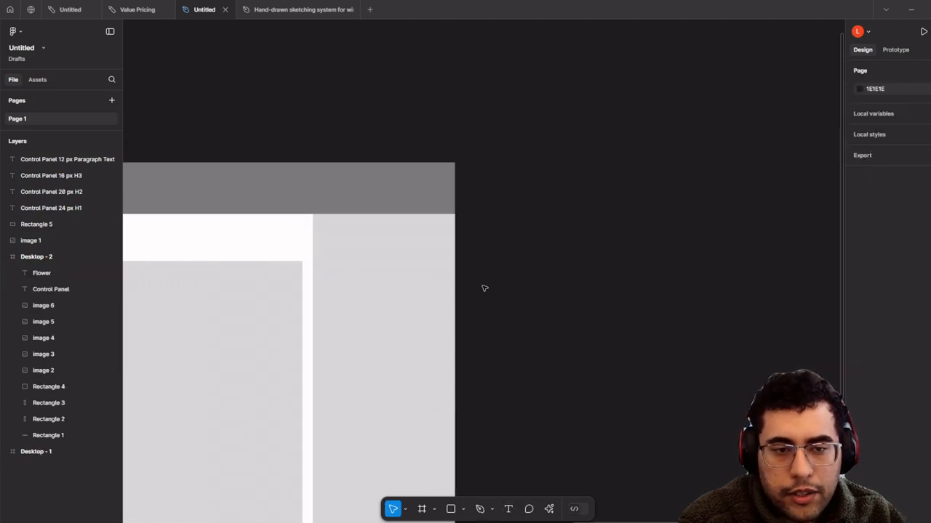
pyautogui.click(211, 215)
# - Paste a copy of the Control Panel heading at the top of the right-hand panel
pyautogui.scroll(5, 577, 200)
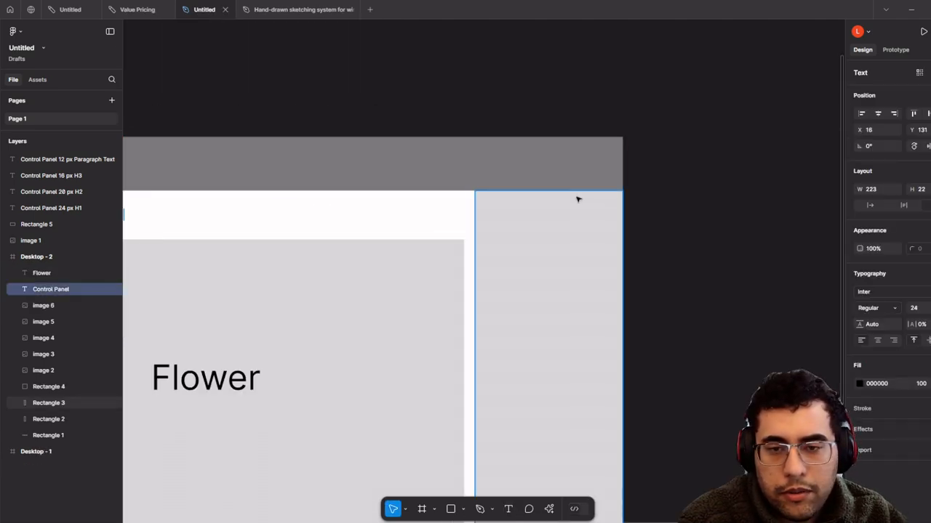
pyautogui.click(659, 264)
pyautogui.hotkey('ctrl', 'v')
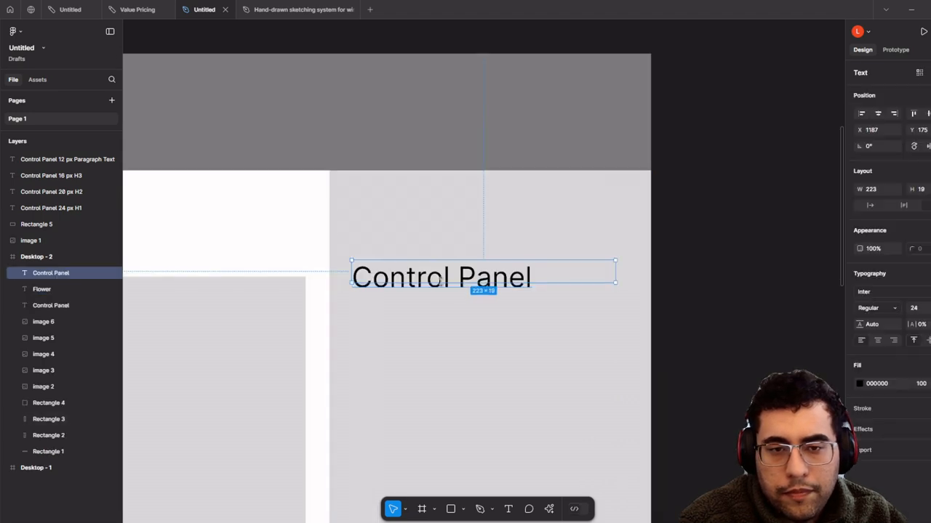
pyautogui.moveTo(453, 271); pyautogui.dragTo(459, 208)
pyautogui.doubleClick(457, 212)
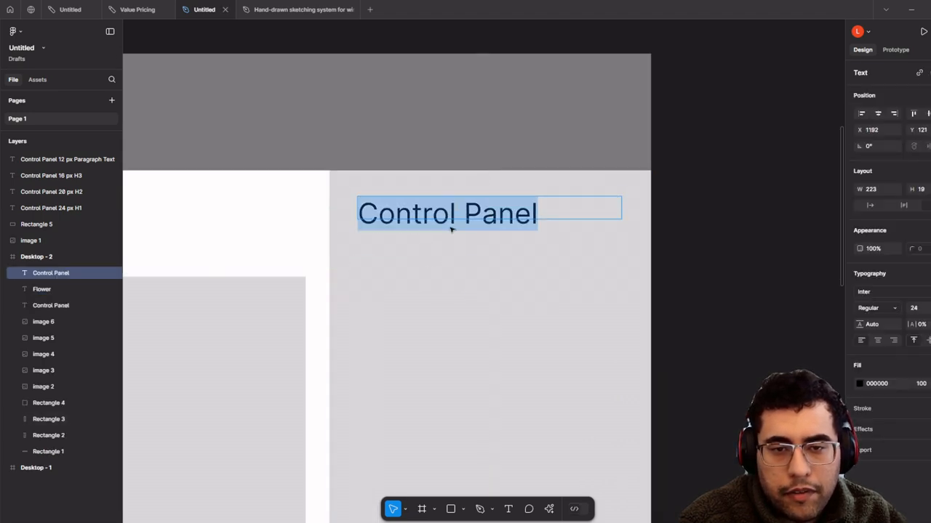
pyautogui.scroll(5, 451, 228)
pyautogui.scroll(-3, 468, 256)
pyautogui.press('Escape')
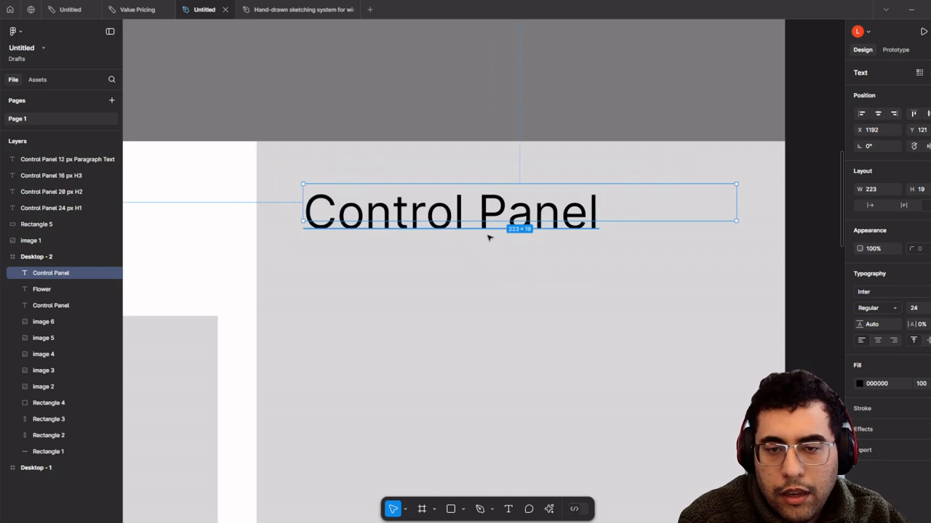
# - Duplicate the heading below itself as a 12 px label reading 'Name your flower'
pyautogui.moveTo(487, 209); pyautogui.dragTo(487, 260)
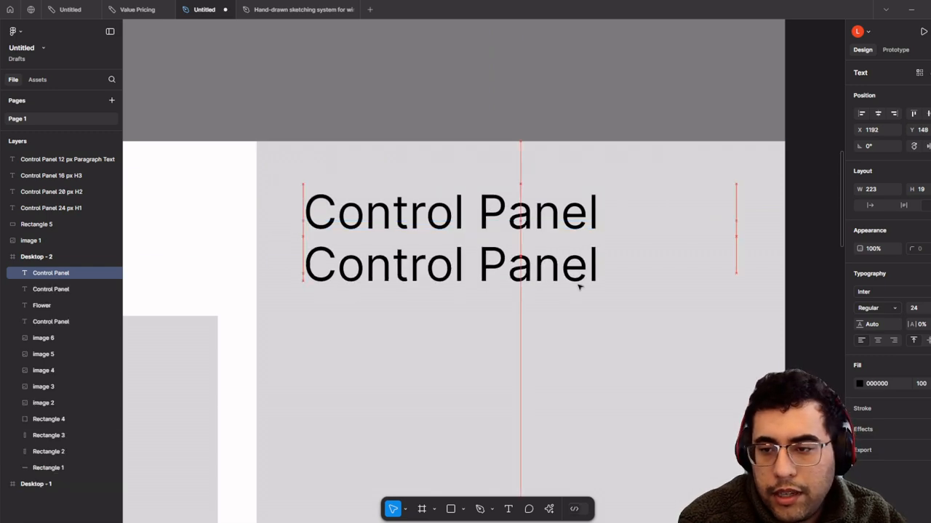
pyautogui.press('Return')
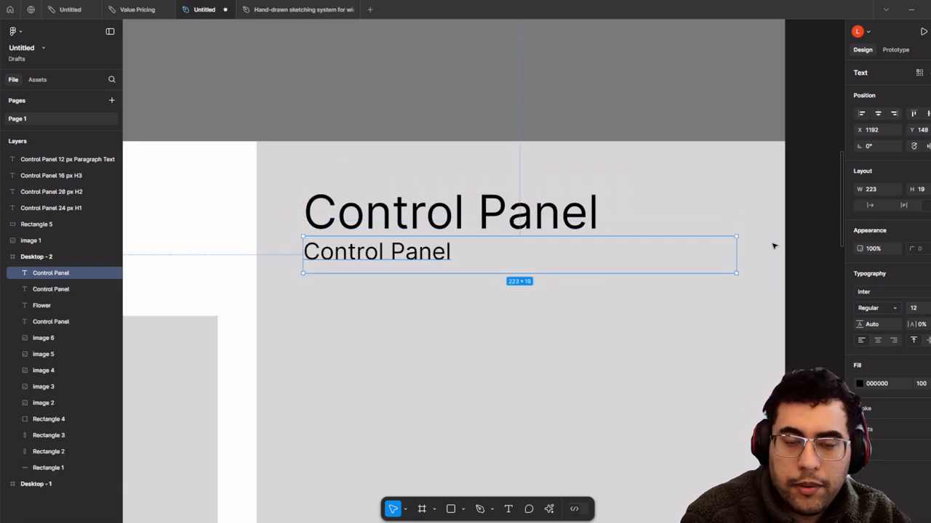
pyautogui.doubleClick(388, 257)
pyautogui.write('Name your flower')
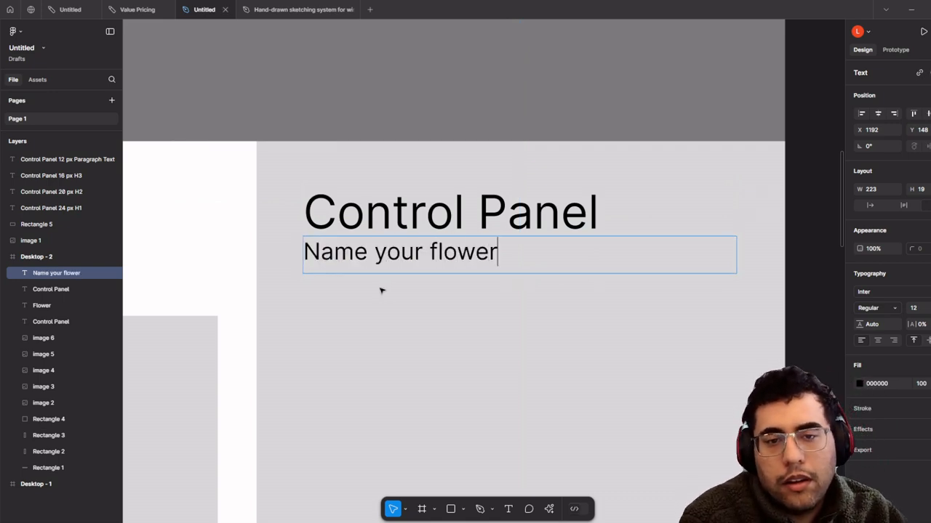
pyautogui.press('Escape')
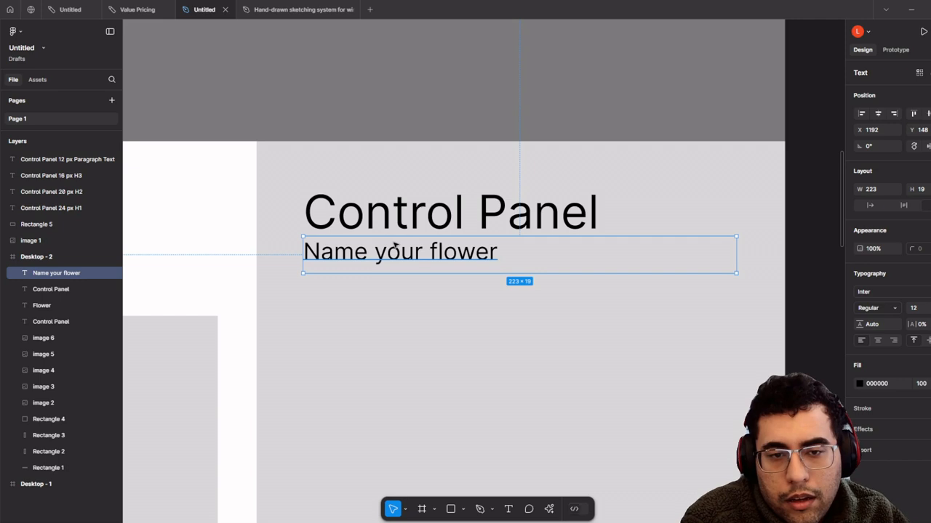
pyautogui.moveTo(395, 247); pyautogui.dragTo(402, 249)
# - Compare the 12 px paragraph and 24 px H1 type-size samples, then return to Desktop - 2
pyautogui.scroll(-4, 402, 250)
pyautogui.moveTo(221, 166); pyautogui.dragTo(473, 293)
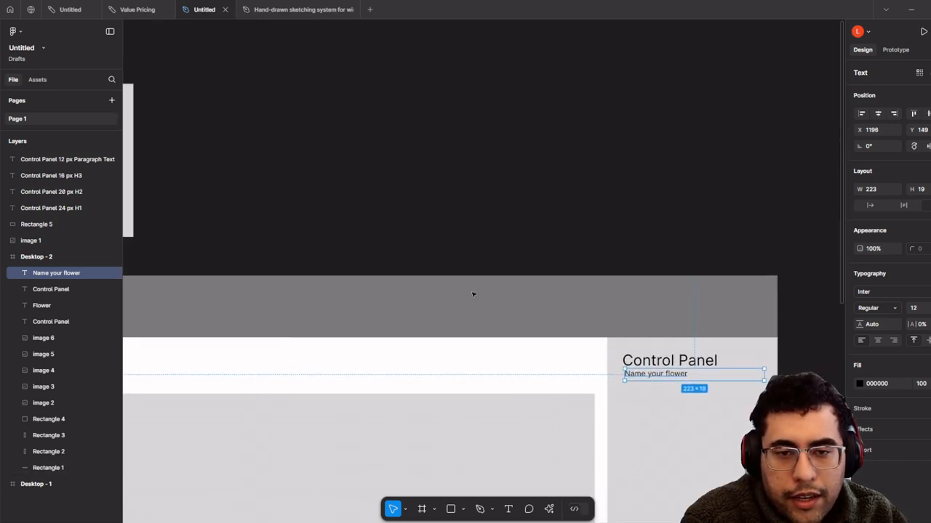
pyautogui.scroll(-1, 474, 293)
pyautogui.moveTo(477, 235); pyautogui.dragTo(734, 290)
pyautogui.scroll(3, 342, 232)
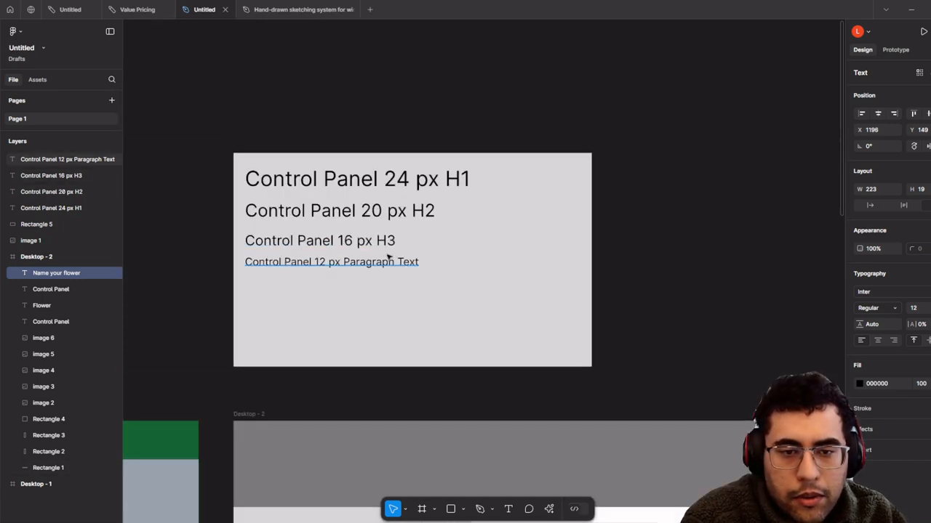
pyautogui.click(385, 260)
pyautogui.click(440, 176)
pyautogui.moveTo(695, 247); pyautogui.dragTo(200, 4)
pyautogui.scroll(-3, 772, 256)
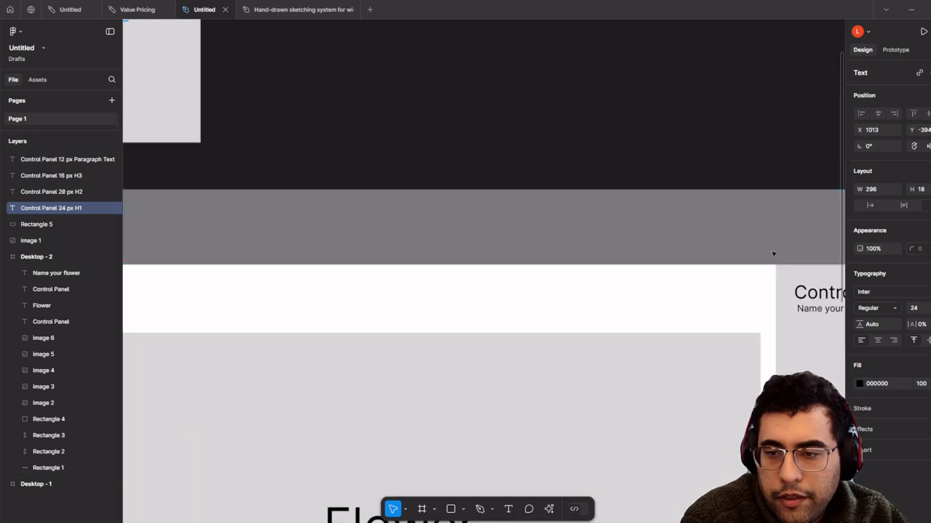
pyautogui.scroll(1, 775, 262)
# - Confirm the 'Name your flower' label keeps a 12 px font size
pyautogui.click(795, 295)
pyautogui.hscroll(2, 795, 294)
pyautogui.scroll(5, 843, 294)
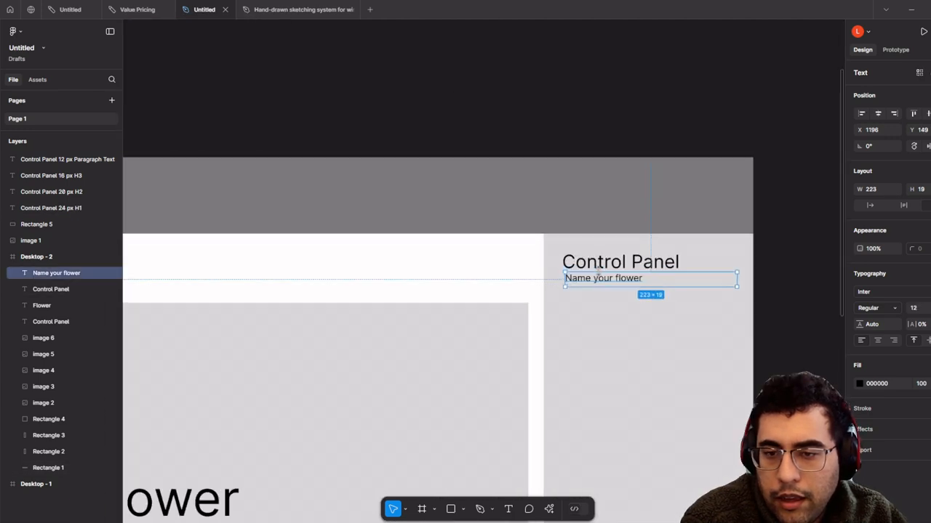
pyautogui.click(929, 309)
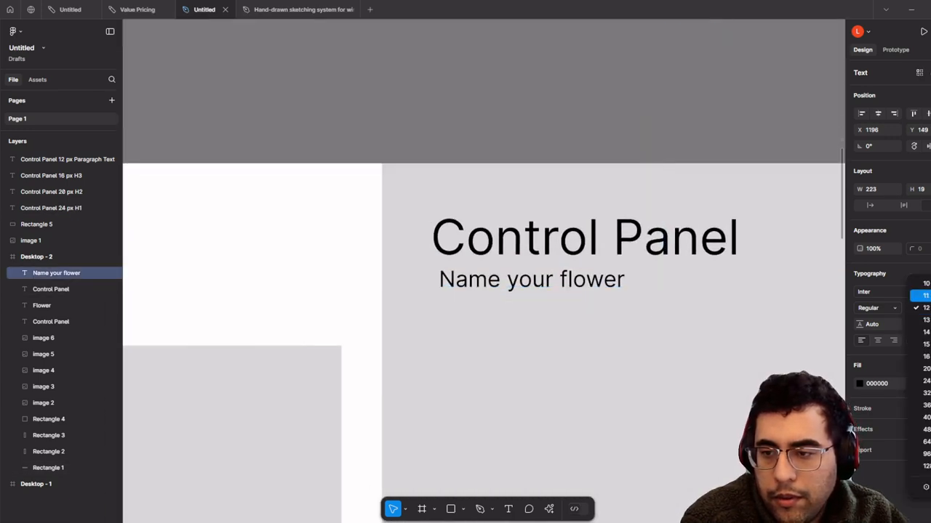
pyautogui.scroll(-3, 567, 288)
pyautogui.click(410, 254)
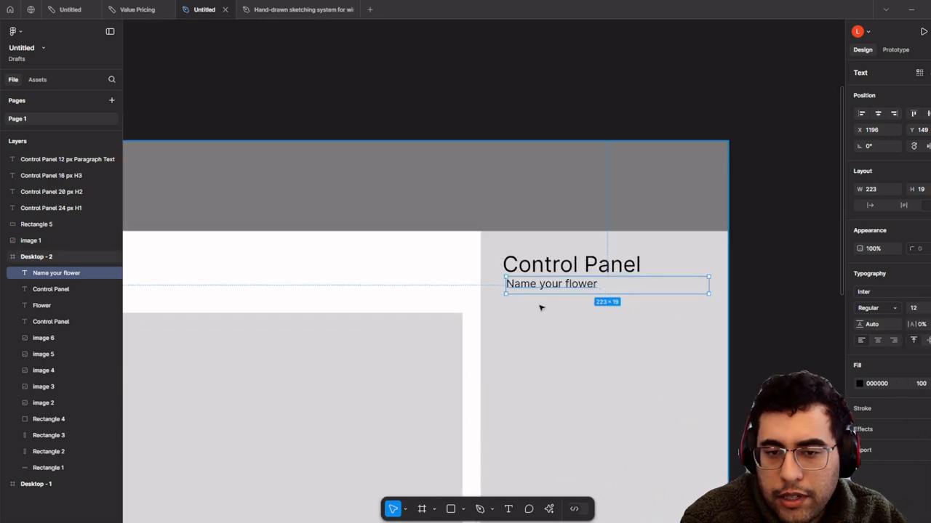
pyautogui.scroll(3, 557, 301)
pyautogui.click(706, 330)
pyautogui.scroll(2, 516, 286)
pyautogui.click(548, 265)
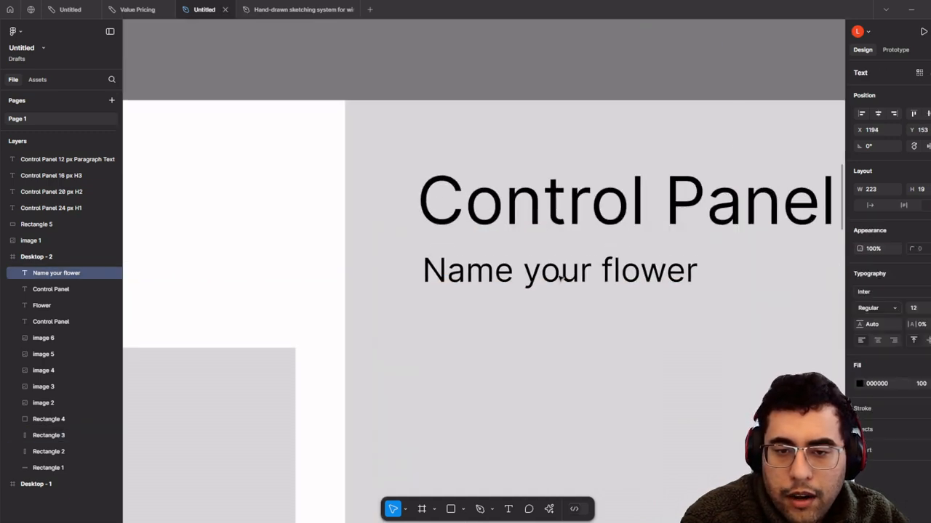
pyautogui.scroll(-2, 564, 269)
pyautogui.hscroll(3, 564, 270)
# - Retype the Control Panel heading as 'Blue Flower'
pyautogui.doubleClick(398, 233)
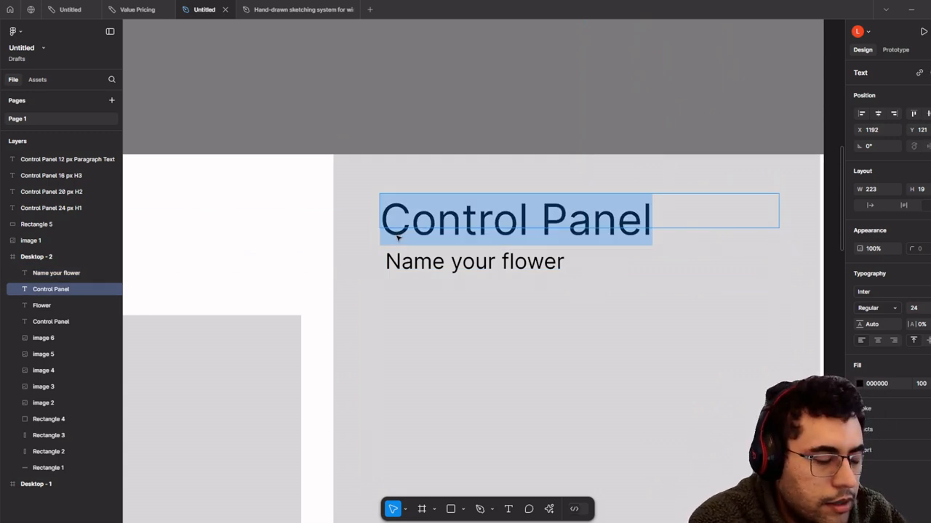
pyautogui.write('Bl')
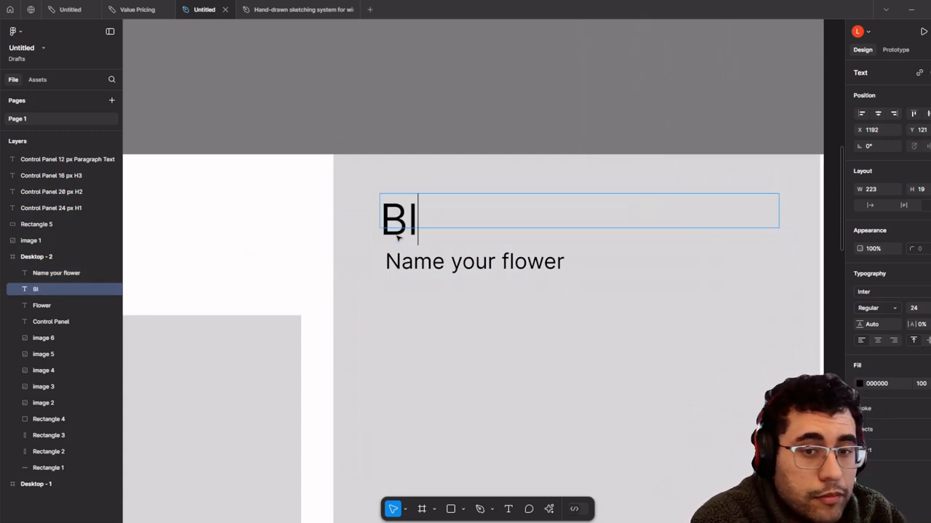
pyautogui.write('ue Flower')
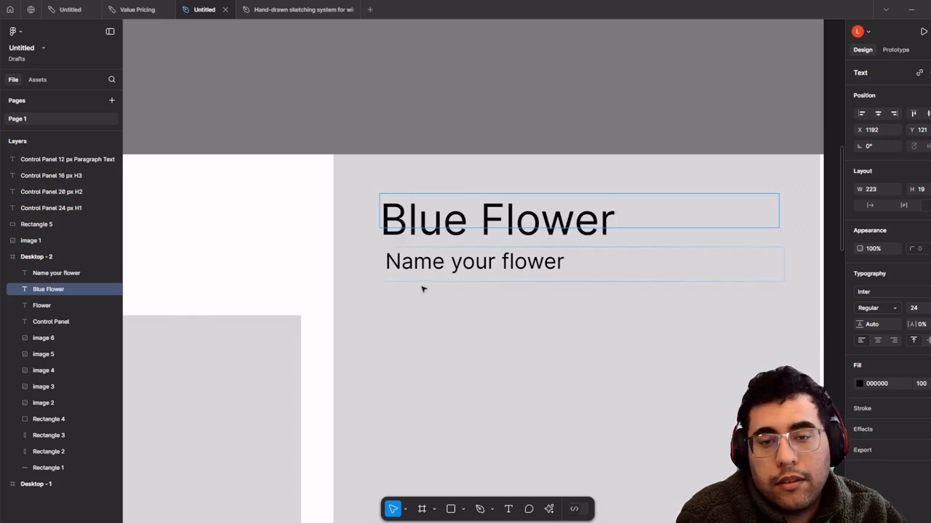
pyautogui.click(437, 287)
pyautogui.click(455, 281)
pyautogui.click(466, 231)
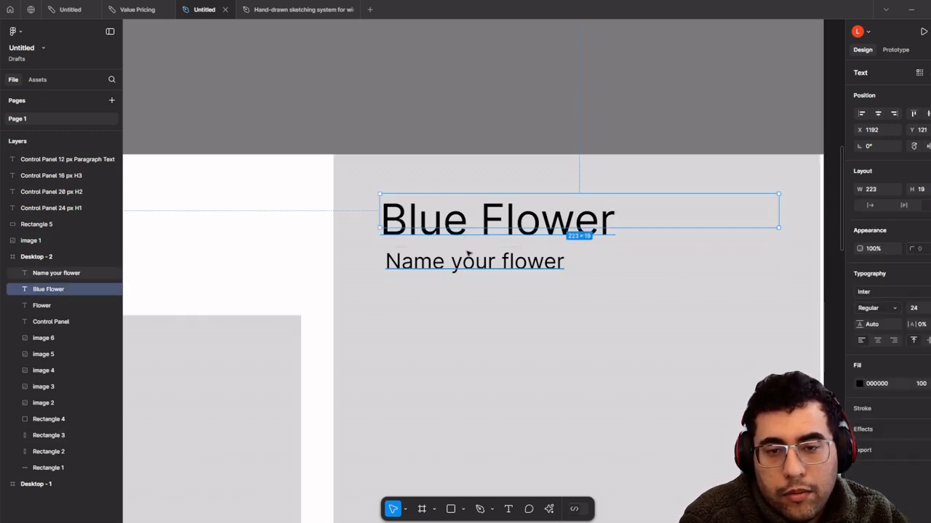
pyautogui.click(470, 259)
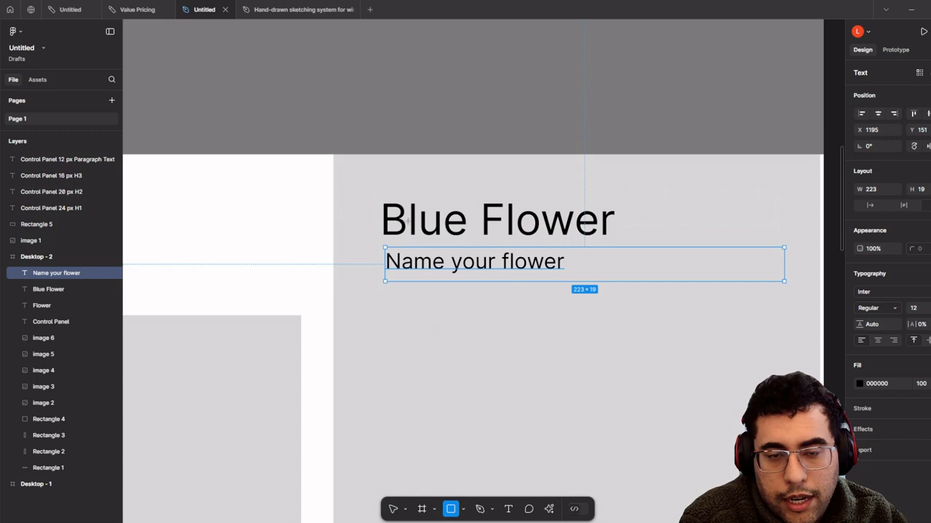
# - Draw a box over the Blue Flower title, bring the text to front, and align the box
pyautogui.moveTo(382, 186); pyautogui.dragTo(729, 226)
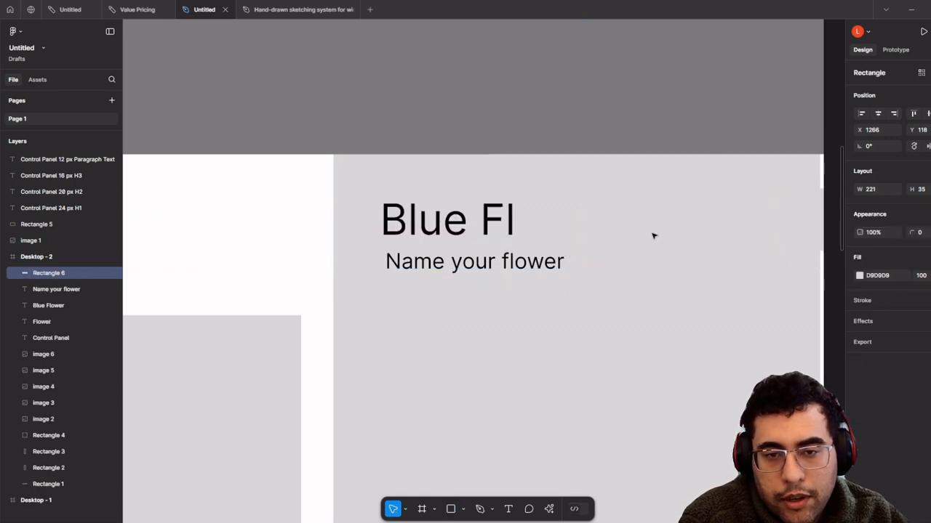
pyautogui.click(462, 213)
pyautogui.rightClick(462, 190)
pyautogui.click(514, 282)
pyautogui.moveTo(623, 285); pyautogui.dragTo(417, 268)
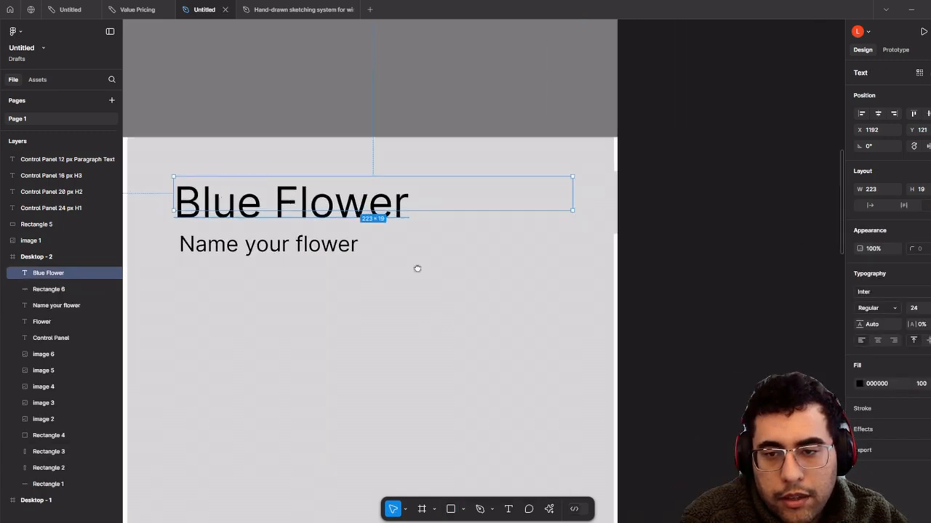
pyautogui.click(627, 208)
pyautogui.click(613, 201)
pyautogui.moveTo(604, 199); pyautogui.dragTo(458, 211)
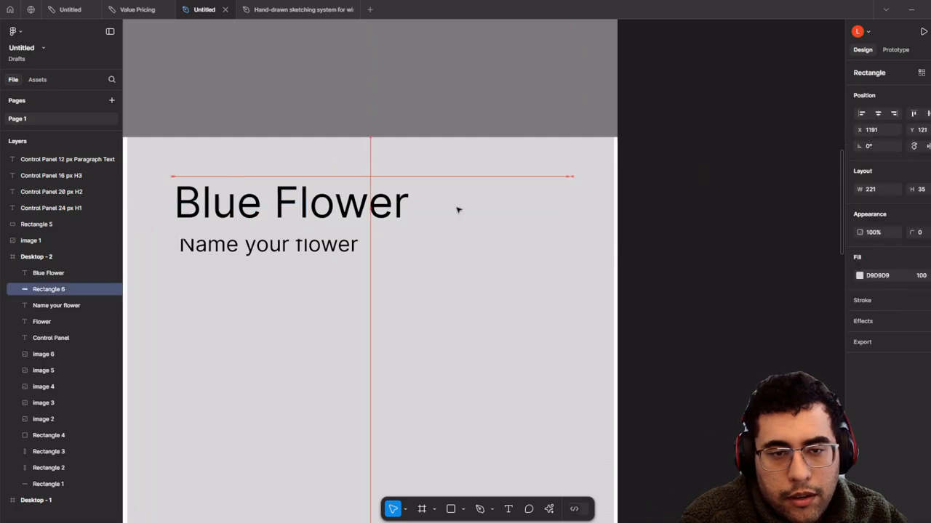
# - Give the box a thin 1 px black outline and a white fill
pyautogui.click(927, 300)
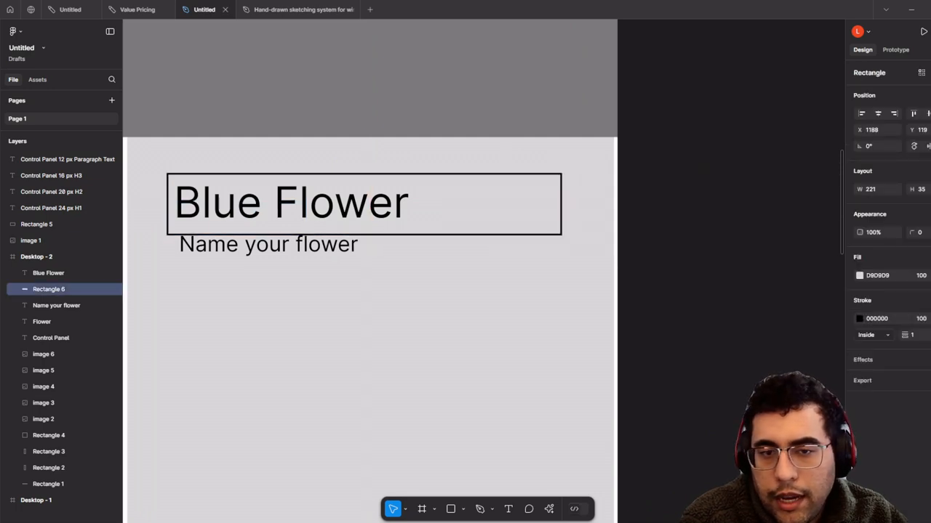
pyautogui.click(859, 275)
pyautogui.click(725, 272)
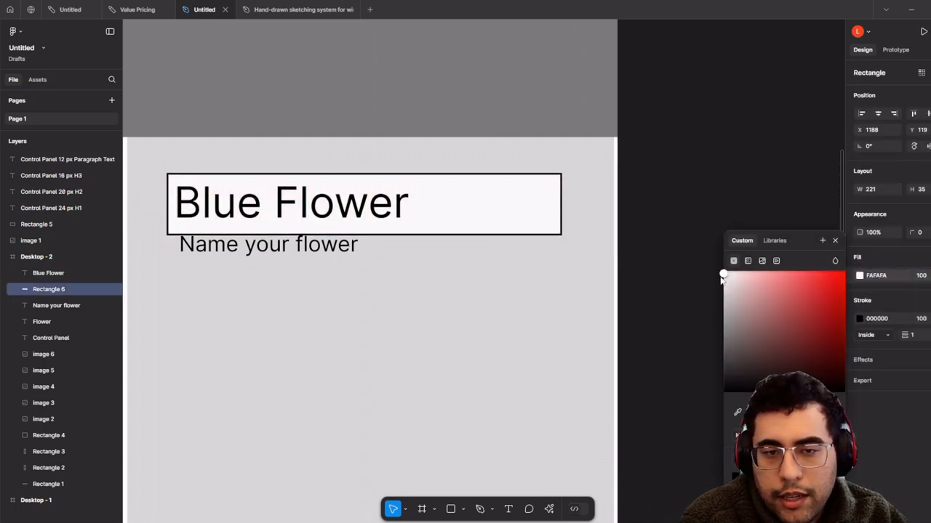
pyautogui.click(448, 284)
# - Move 'Name your flower' below the box and select the Blue Flower text with its box
pyautogui.moveTo(322, 249)
pyautogui.mouseDown()
pyautogui.moveTo(308, 267)
pyautogui.moveTo(312, 257)
pyautogui.mouseUp()
pyautogui.moveTo(309, 242); pyautogui.dragTo(468, 298)
pyautogui.click(698, 266)
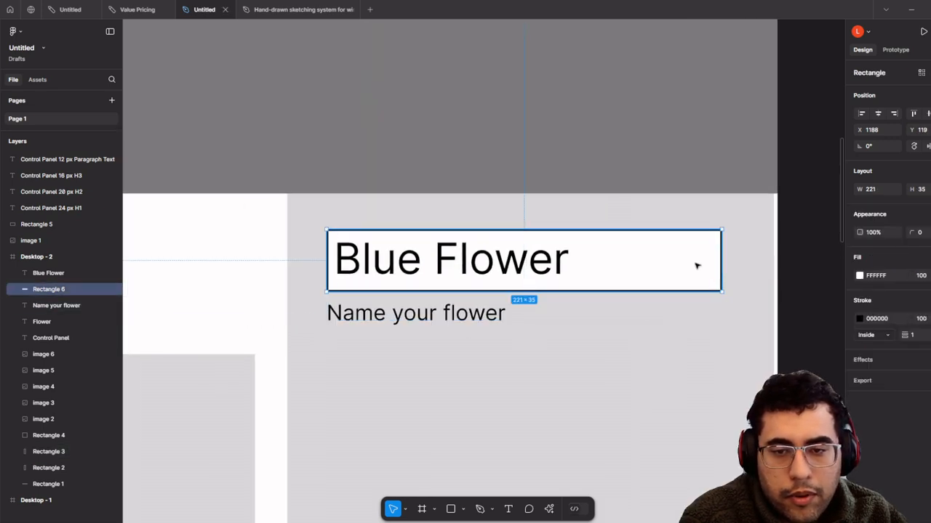
pyautogui.keyDown('shift'); pyautogui.click(549, 251); pyautogui.keyUp('shift')
pyautogui.scroll(-3, 548, 245)
pyautogui.moveTo(548, 245); pyautogui.dragTo(492, 297)
# - Alt-drag a copy of the Blue Flower field, with caption, above the frame
pyautogui.keyDown('shift'); pyautogui.click(431, 352); pyautogui.keyUp('shift')
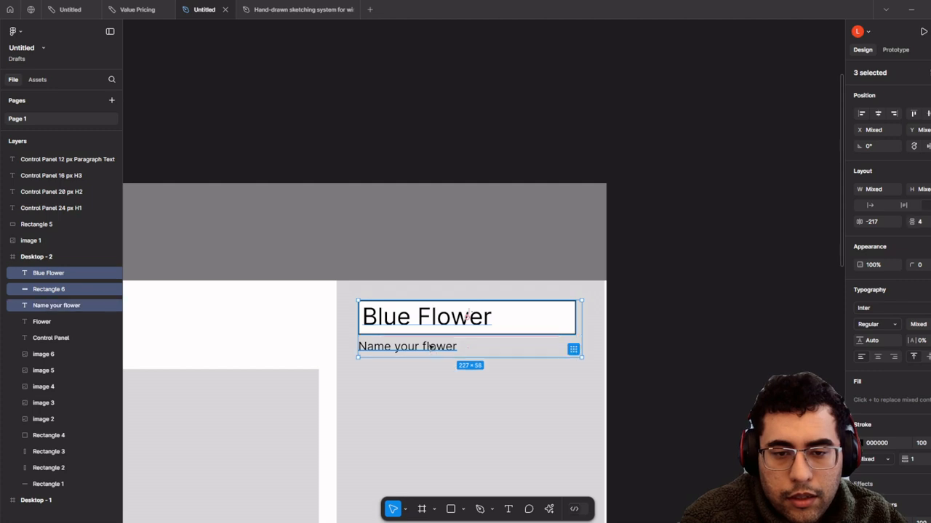
pyautogui.moveTo(430, 324); pyautogui.dragTo(453, 58)
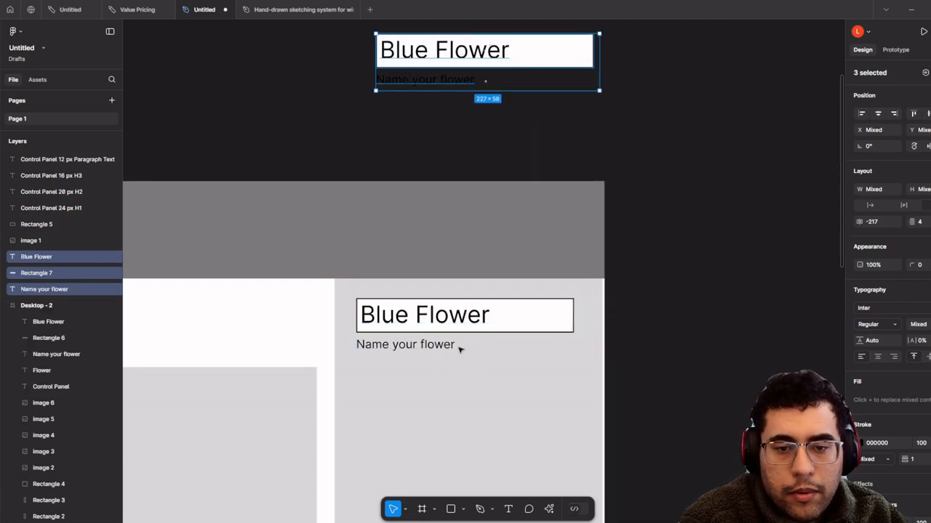
pyautogui.click(459, 358)
pyautogui.scroll(3, 436, 356)
pyautogui.click(409, 352)
pyautogui.scroll(2, 409, 352)
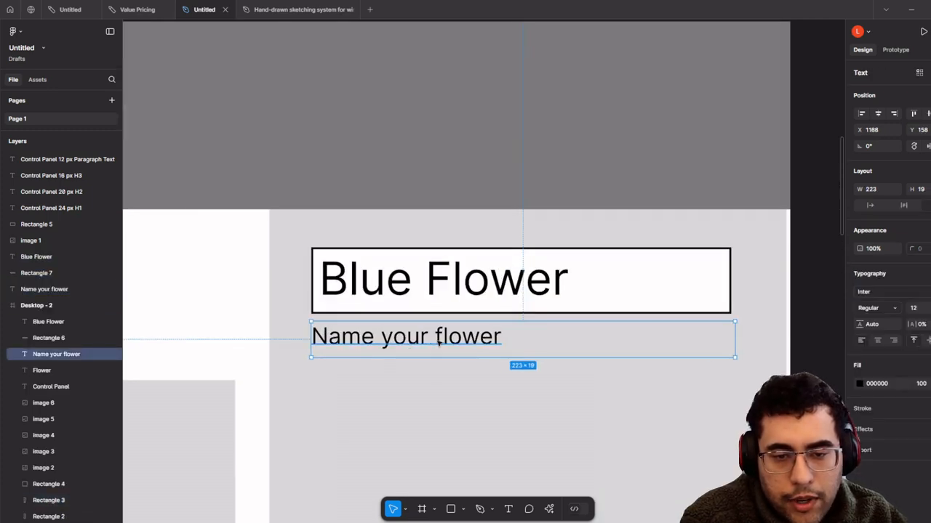
pyautogui.keyDown('shift'); pyautogui.click(471, 314); pyautogui.keyUp('shift')
pyautogui.keyDown('shift'); pyautogui.click(465, 284); pyautogui.keyUp('shift')
pyautogui.scroll(-2, 466, 284)
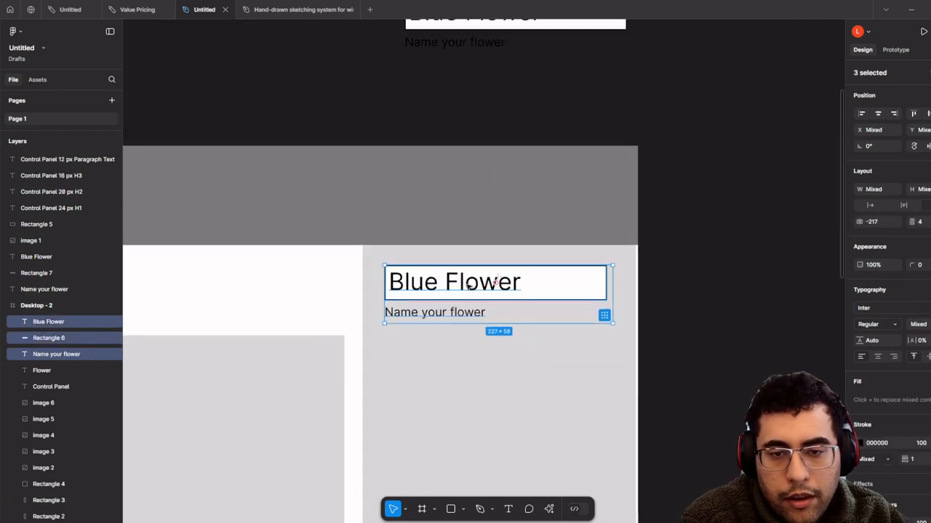
pyautogui.scroll(3, 495, 288)
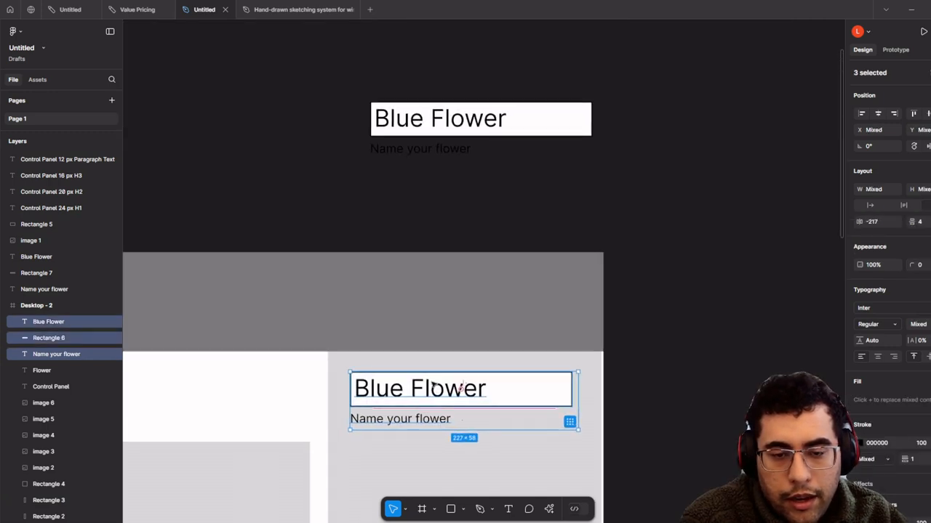
pyautogui.click(456, 214)
# - Delete an extra pasted copy and turn the loose field copy into Component 1
pyautogui.hotkey('ctrl', 'v')
pyautogui.moveTo(467, 394); pyautogui.dragTo(480, 250)
pyautogui.press('Delete')
pyautogui.scroll(1, 549, 254)
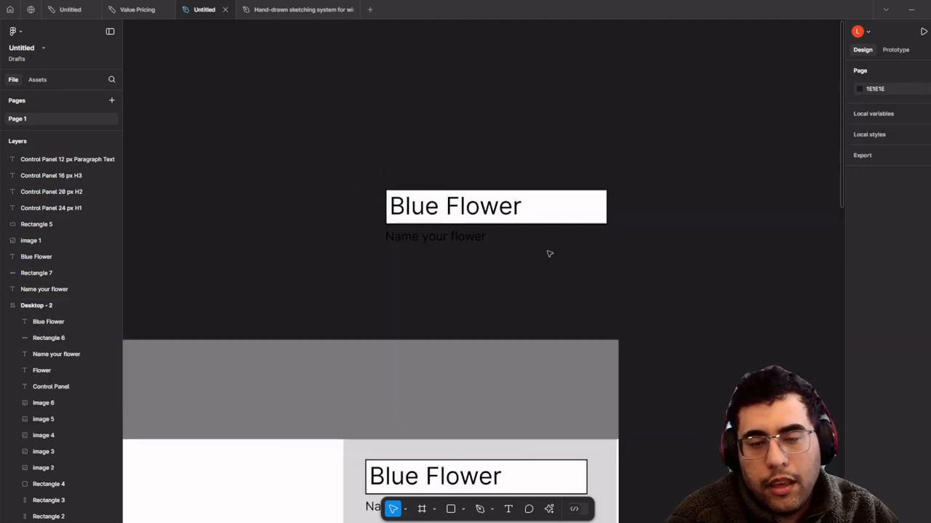
pyautogui.moveTo(584, 258); pyautogui.dragTo(287, 139)
pyautogui.rightClick(439, 217)
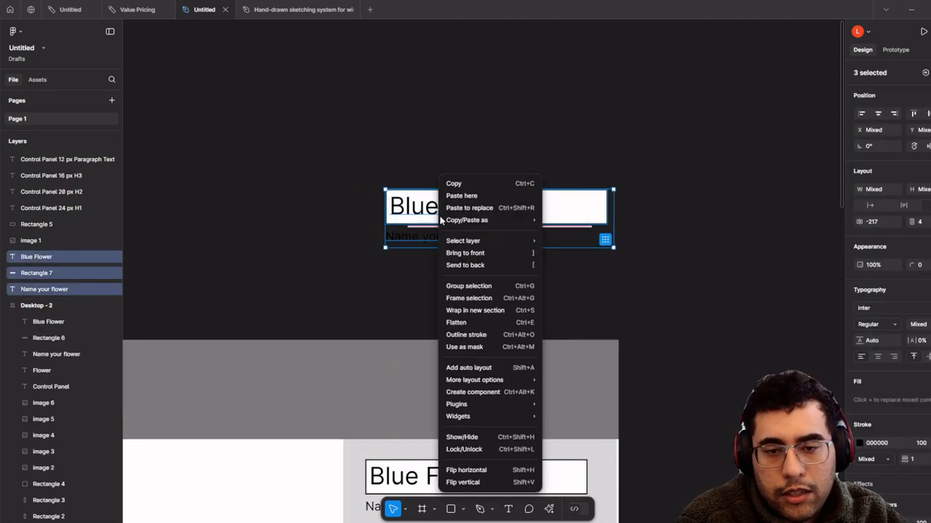
pyautogui.click(526, 392)
pyautogui.click(492, 323)
# - Duplicate Component 1 and place the instance under the original field in Desktop - 2
pyautogui.scroll(-3, 484, 315)
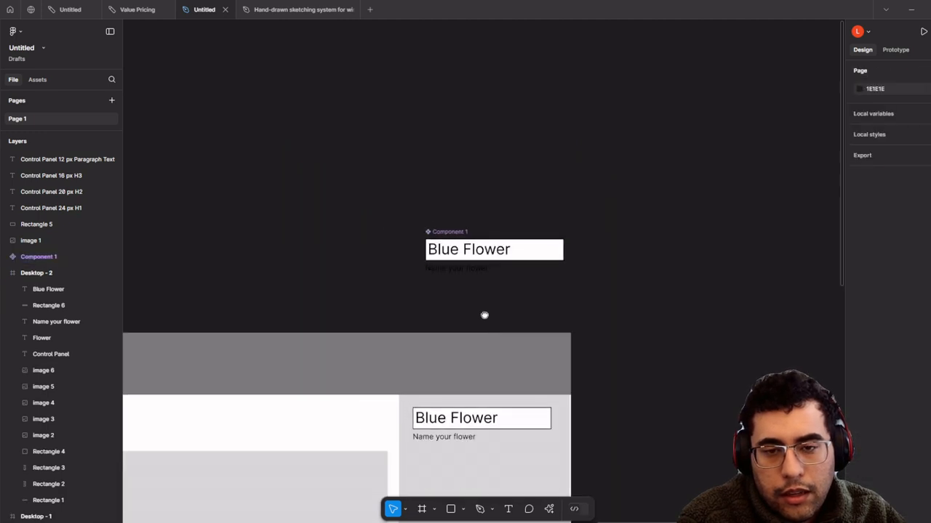
pyautogui.click(483, 249)
pyautogui.hotkey('ctrl', 'd')
pyautogui.moveTo(612, 305); pyautogui.dragTo(393, 343)
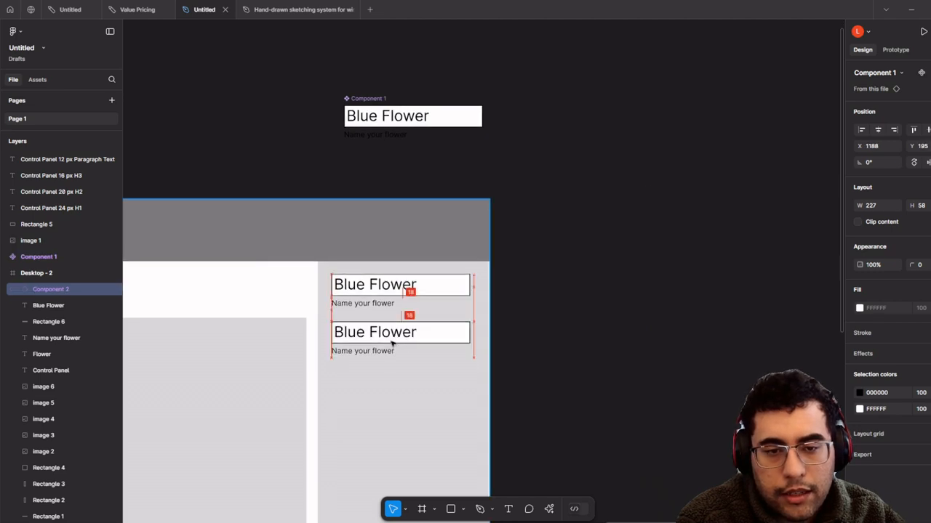
# - Inspect the instance's Blue Flower text and caption, then select the gray control-panel card
pyautogui.doubleClick(391, 333)
pyautogui.doubleClick(391, 333)
pyautogui.scroll(2, 389, 352)
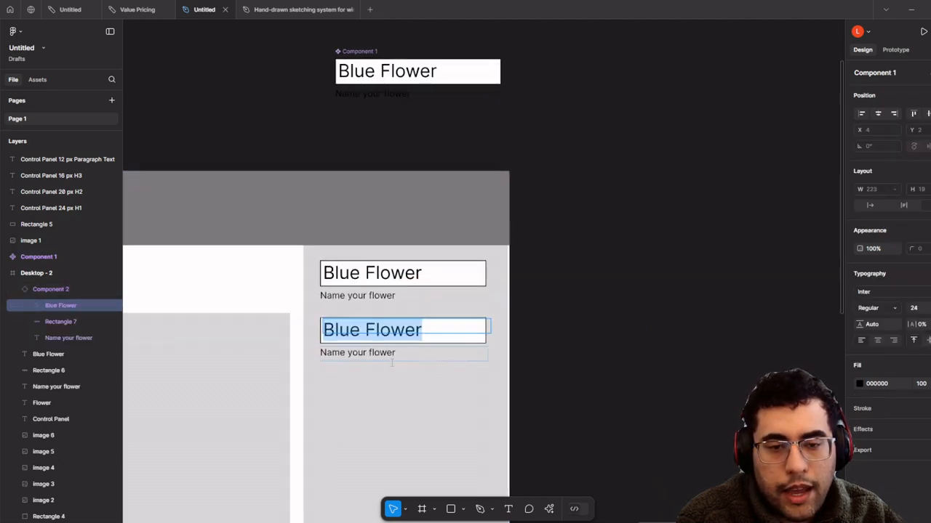
pyautogui.scroll(1, 392, 365)
pyautogui.scroll(-2, 391, 365)
pyautogui.scroll(3, 369, 349)
pyautogui.click(381, 364)
pyautogui.scroll(-3, 381, 370)
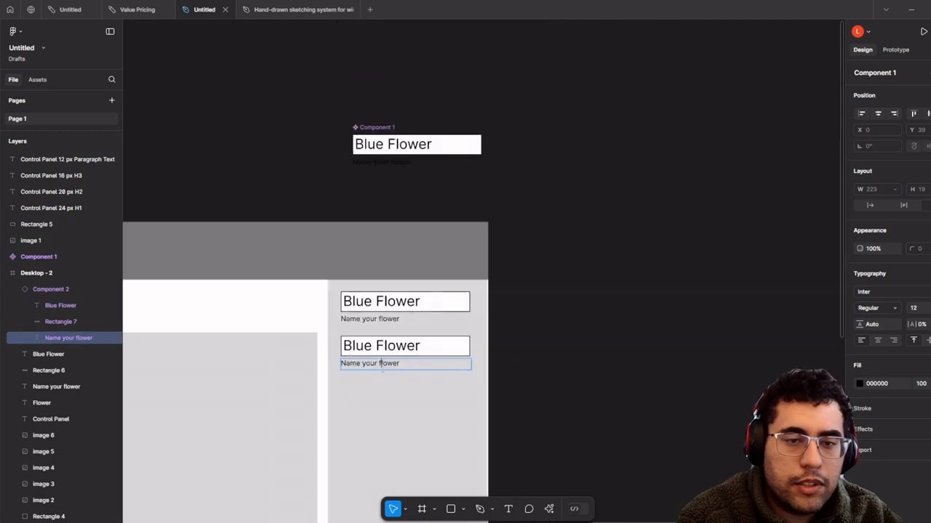
pyautogui.scroll(-5, 542, 432)
pyautogui.click(279, 317)
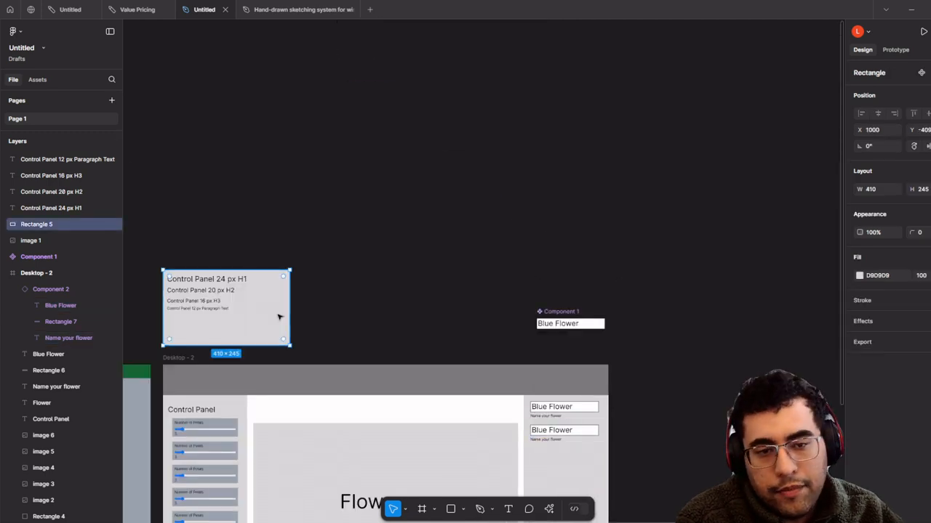
# - Copy the gray card beside the frame and bring Component 1 to front on it
pyautogui.moveTo(279, 317); pyautogui.dragTo(669, 312)
pyautogui.moveTo(549, 258); pyautogui.dragTo(601, 285)
pyautogui.rightClick(601, 284)
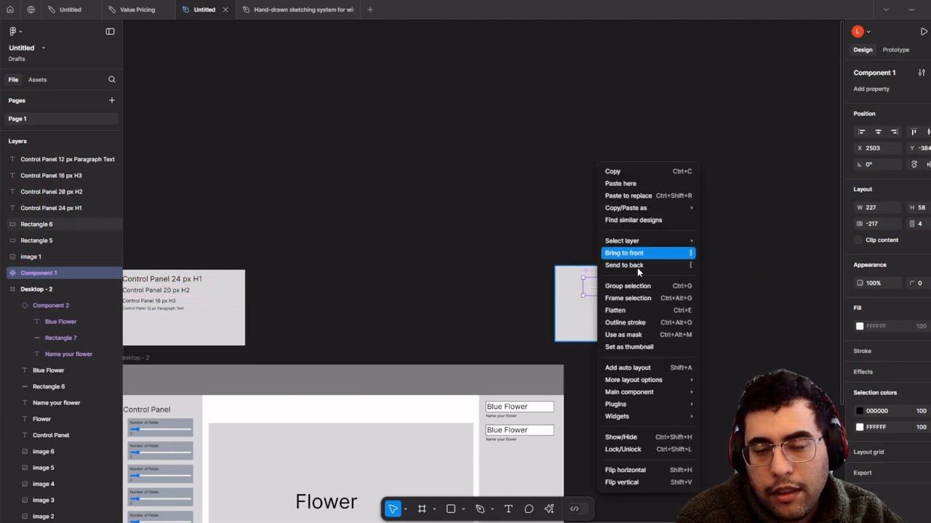
pyautogui.click(646, 255)
pyautogui.scroll(5, 622, 289)
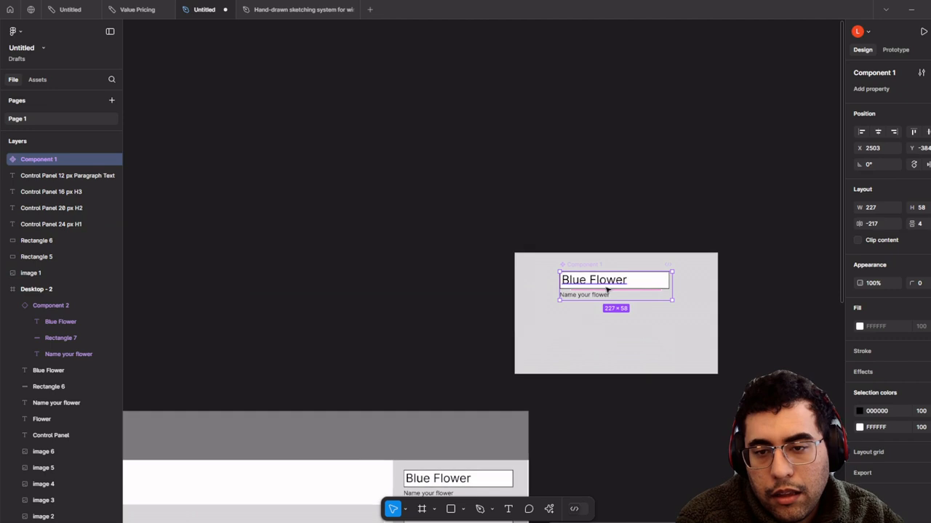
pyautogui.moveTo(606, 286); pyautogui.dragTo(564, 273)
pyautogui.scroll(-1, 562, 274)
pyautogui.moveTo(773, 181); pyautogui.dragTo(426, 378)
pyautogui.moveTo(601, 349); pyautogui.dragTo(421, 295)
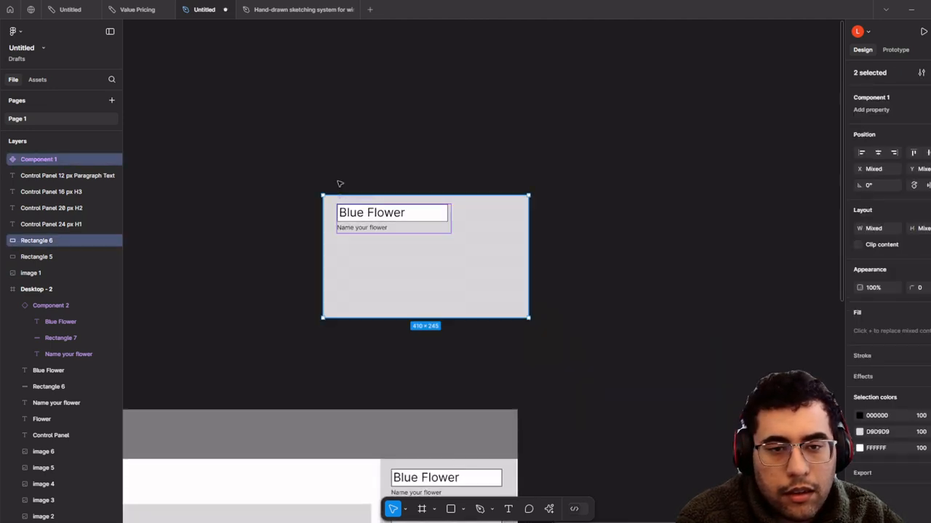
# - Rename the main component from Component 1 to 'Input Component'
pyautogui.scroll(5, 338, 197)
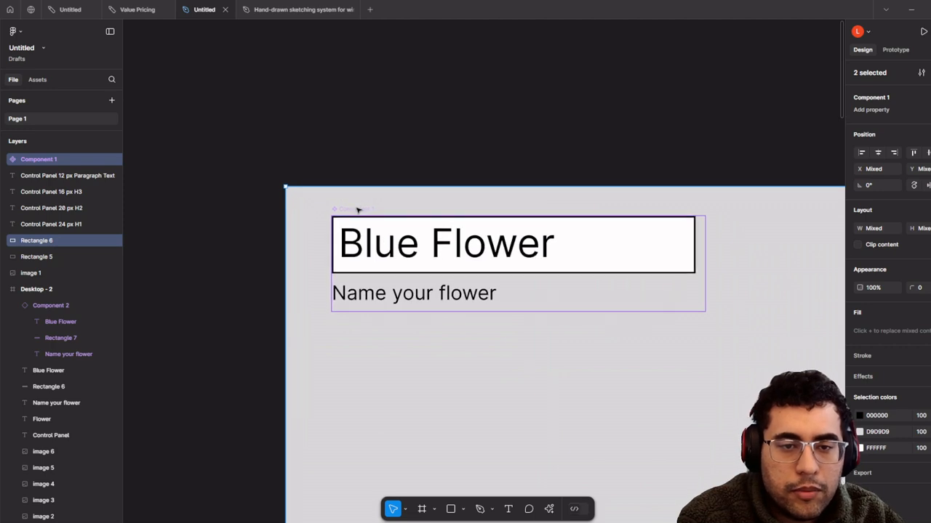
pyautogui.click(357, 210)
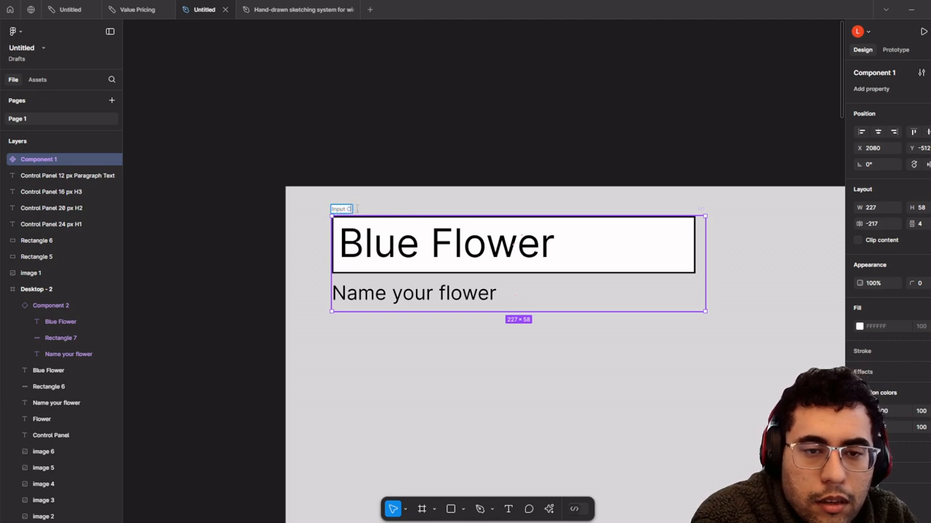
pyautogui.write('omponent')
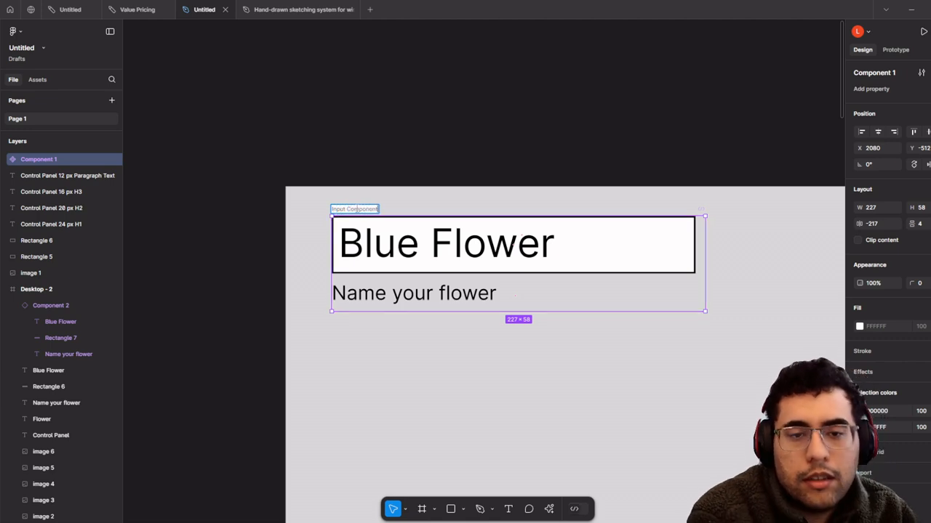
pyautogui.click(448, 83)
pyautogui.scroll(-5, 485, 110)
pyautogui.scroll(-10, 477, 97)
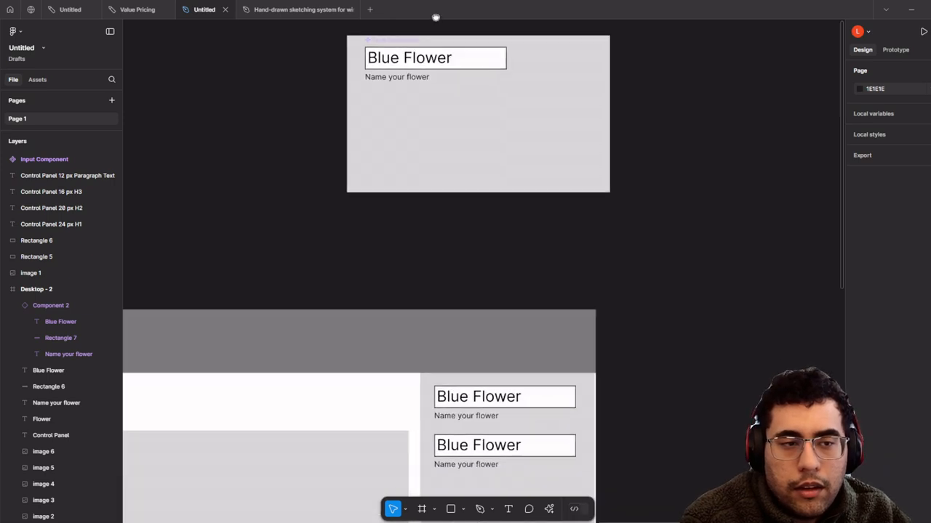
pyautogui.scroll(2, 498, 260)
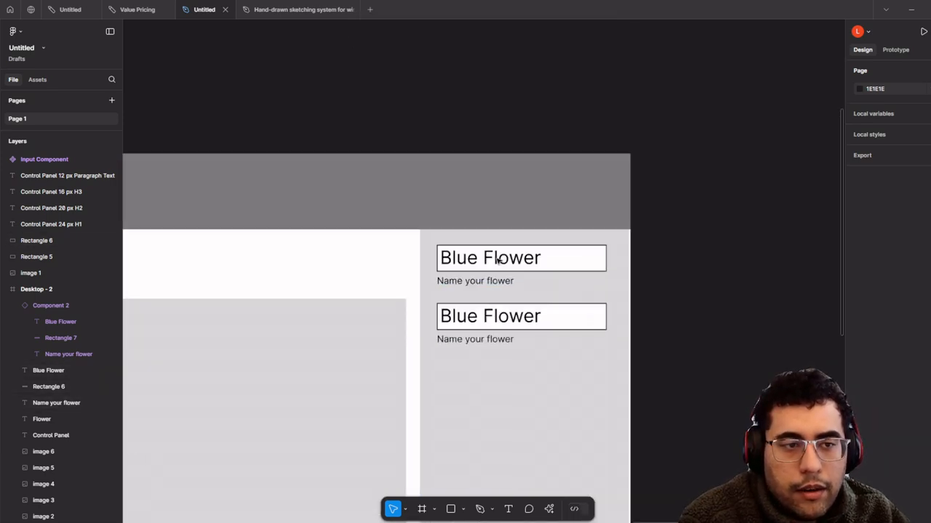
# - Search the layers for 'Input' and select the second Blue Flower input in Desktop - 2
pyautogui.click(110, 79)
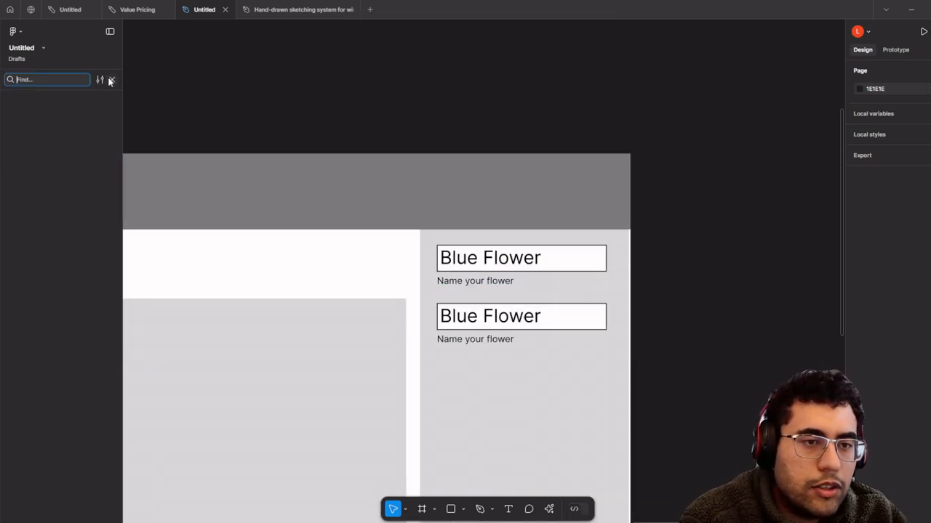
pyautogui.write('Input')
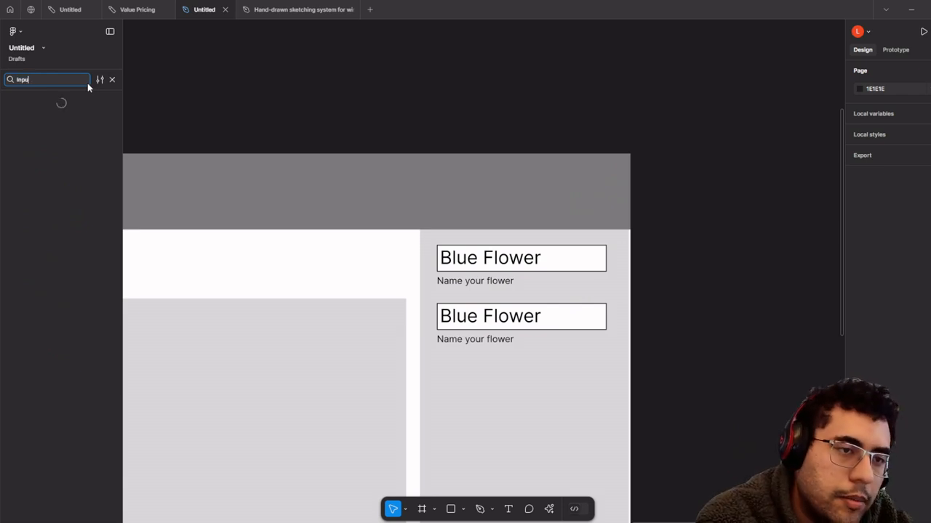
pyautogui.press('Return')
pyautogui.scroll(-2, 317, 236)
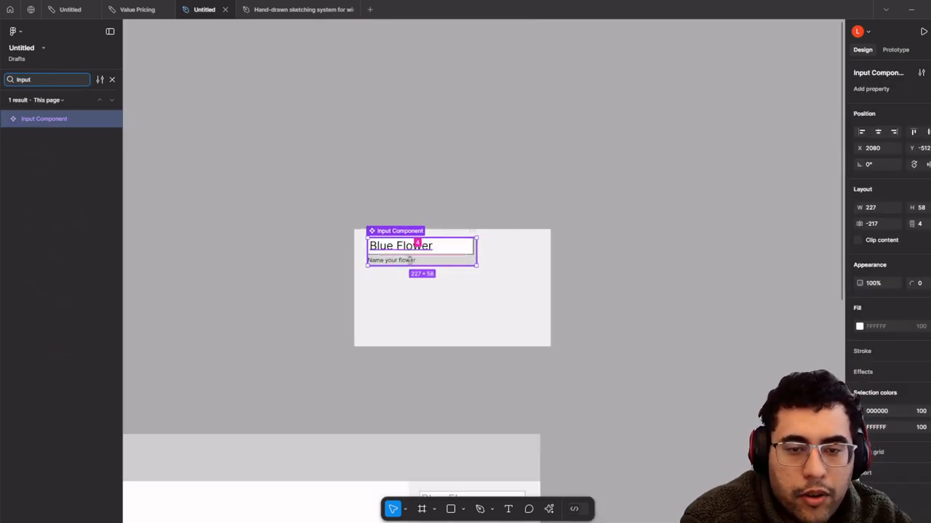
pyautogui.scroll(2, 404, 287)
pyautogui.click(366, 174)
pyautogui.scroll(-4, 374, 164)
pyautogui.moveTo(412, 251); pyautogui.dragTo(406, 117)
pyautogui.scroll(5, 400, 266)
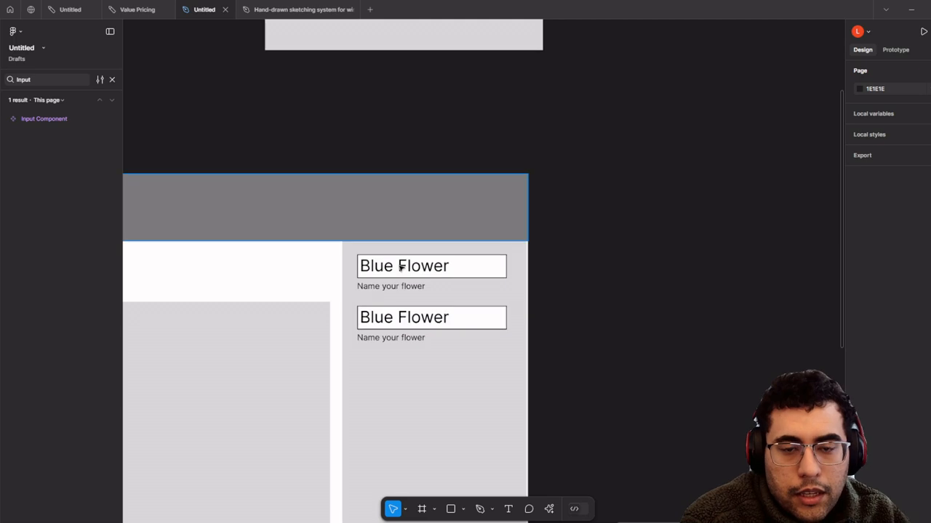
pyautogui.click(453, 389)
pyautogui.scroll(-2, 391, 363)
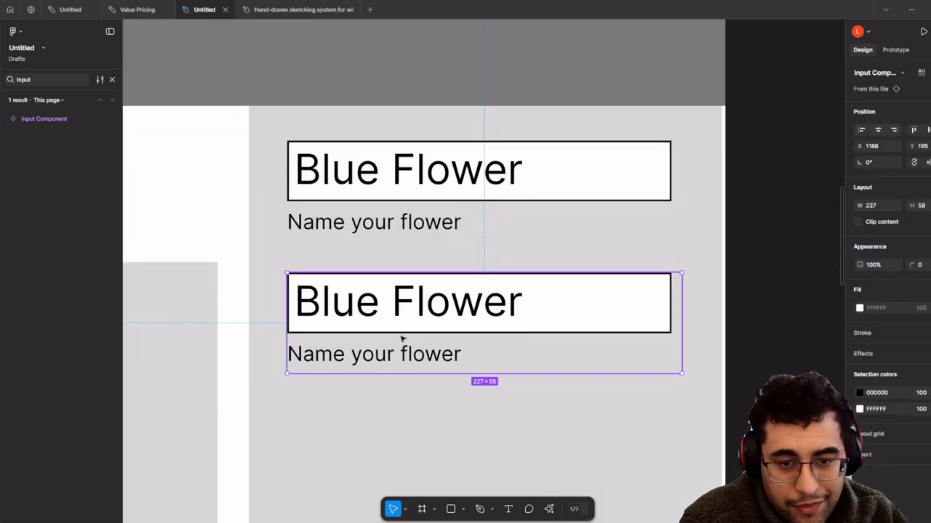
pyautogui.scroll(-2, 402, 314)
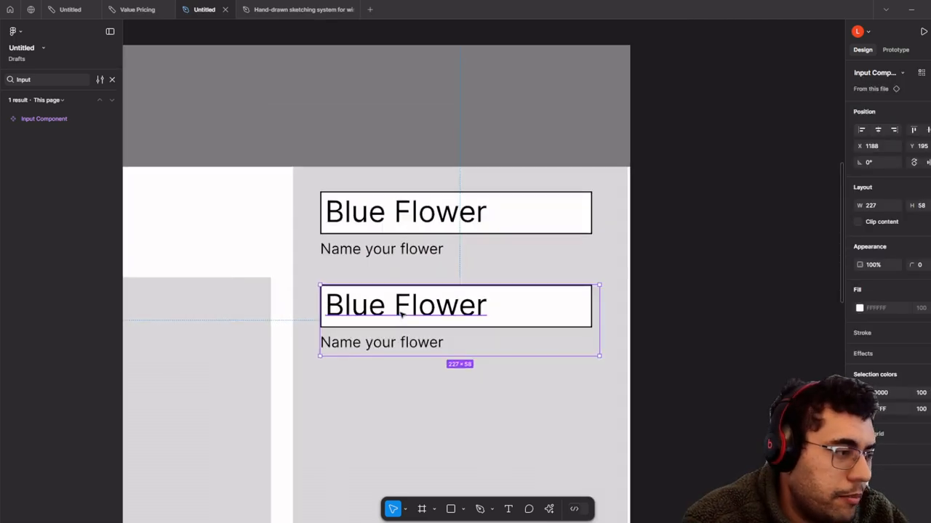
pyautogui.scroll(1, 403, 313)
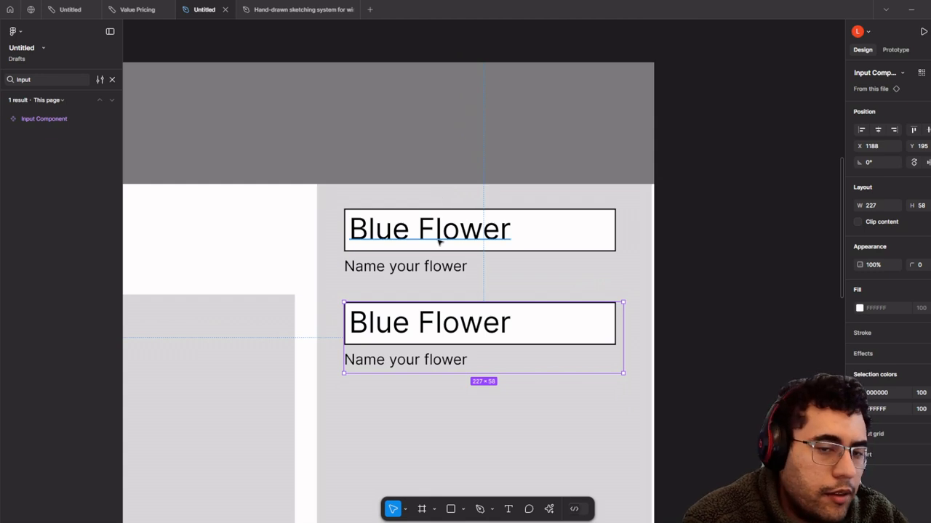
# - Move the duplicate Blue Flower input slightly lower beneath the first one
pyautogui.doubleClick(440, 314)
pyautogui.scroll(-3, 441, 309)
pyautogui.scroll(3, 482, 211)
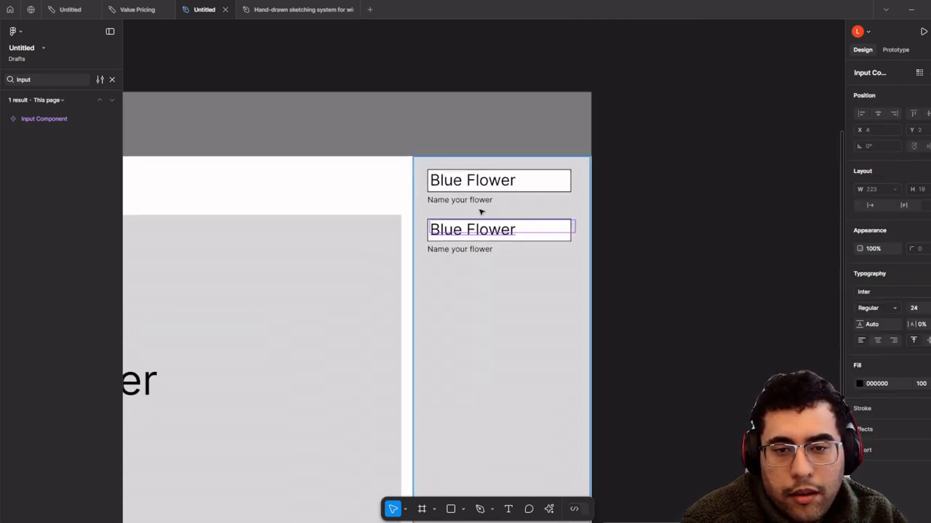
pyautogui.scroll(2, 481, 239)
pyautogui.press('Return')
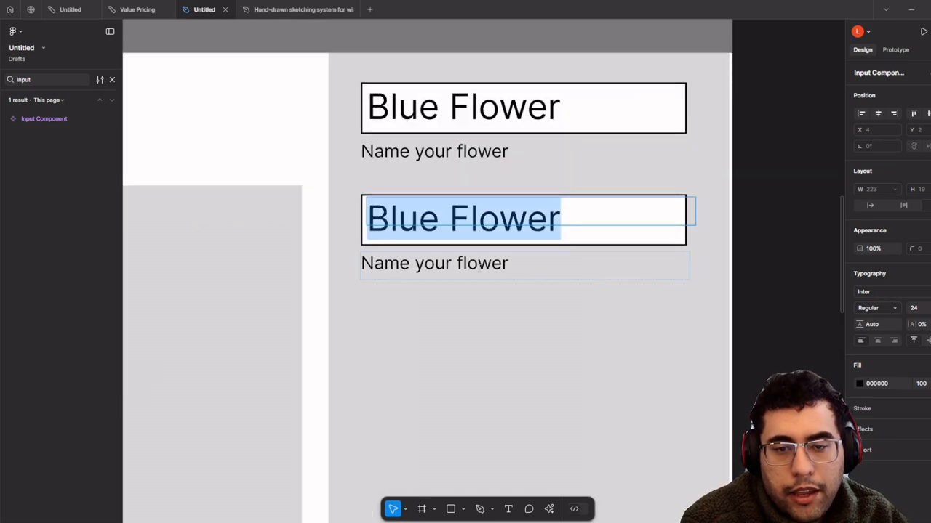
pyautogui.doubleClick(480, 266)
pyautogui.click(523, 324)
pyautogui.click(523, 324)
pyautogui.click(497, 263)
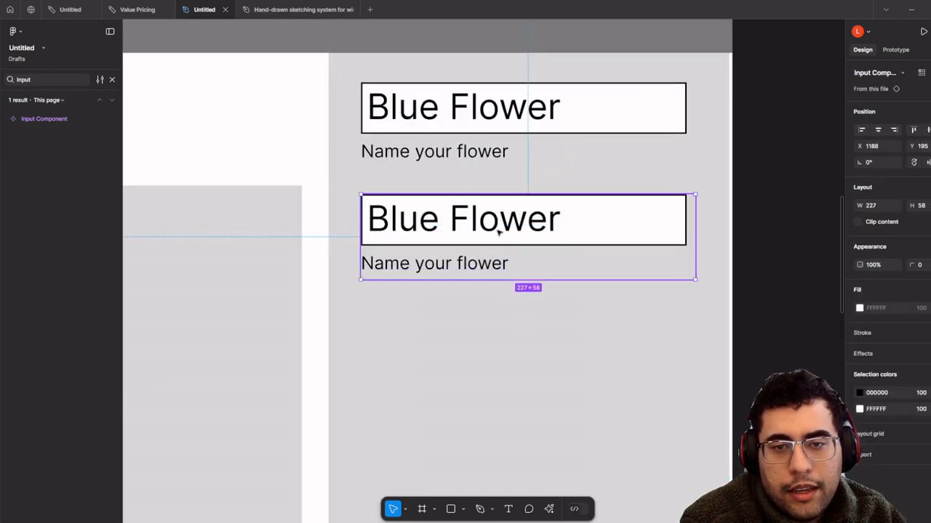
pyautogui.moveTo(502, 236); pyautogui.dragTo(456, 347)
# - Undo the stray caption edit back to 'Name your flower' and delete the duplicate input
pyautogui.doubleClick(503, 261)
pyautogui.click(502, 286)
pyautogui.doubleClick(467, 301)
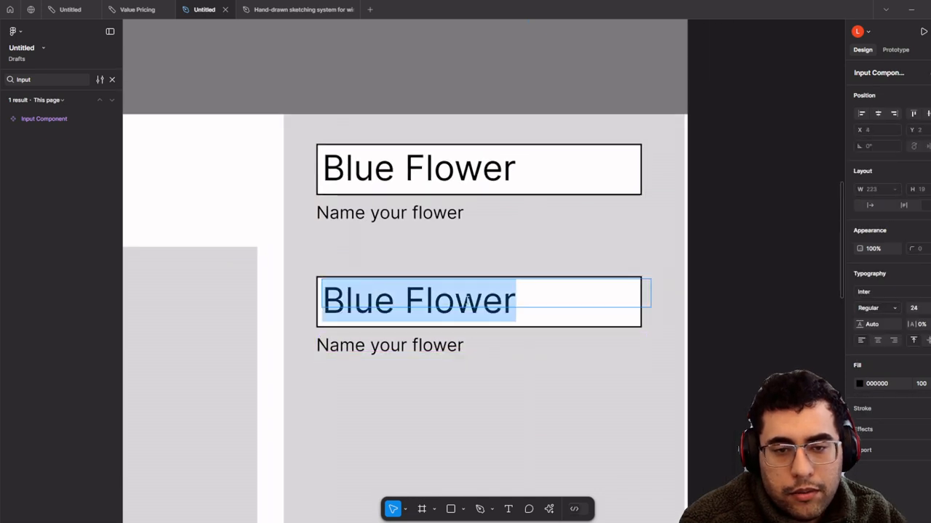
pyautogui.click(458, 349)
pyautogui.hotkey('ctrl', 'a')
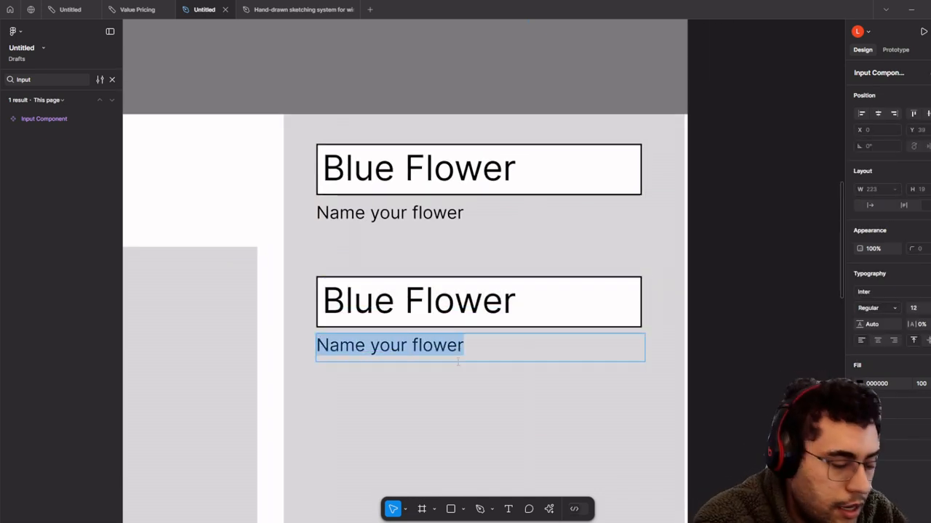
pyautogui.write('Create')
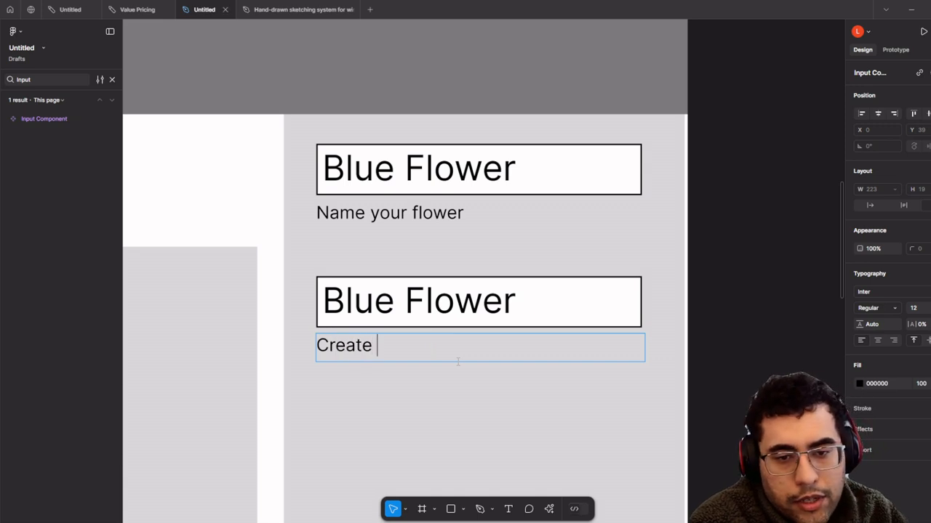
pyautogui.hotkey('ctrl', 'z')
pyautogui.hotkey('ctrl', 'z')
pyautogui.hotkey('ctrl', 'z')
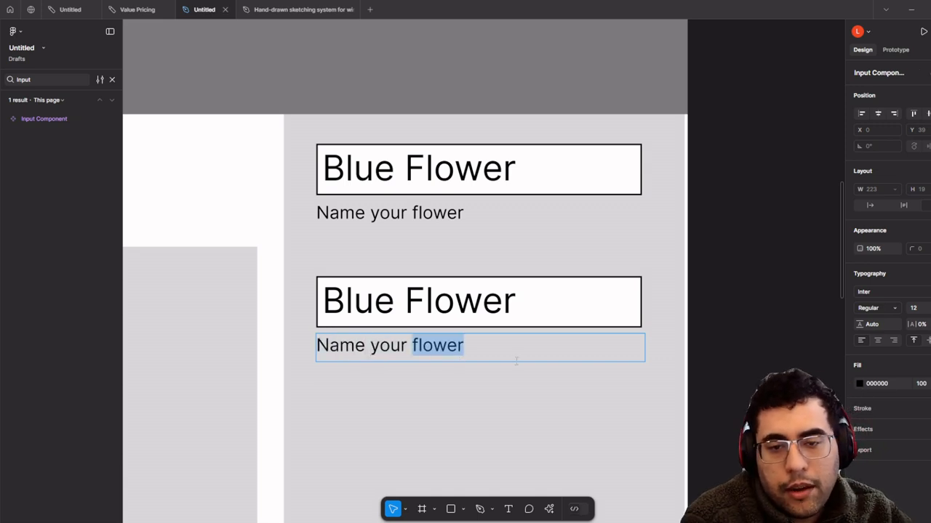
pyautogui.scroll(-2, 516, 359)
pyautogui.click(831, 349)
pyautogui.press('Escape')
pyautogui.press('Delete')
pyautogui.scroll(3, 524, 379)
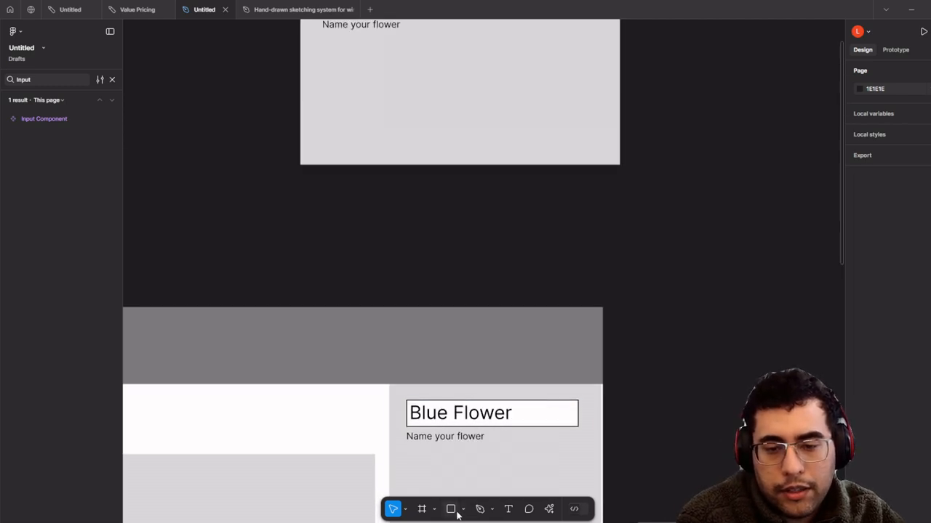
# - Draw a white rectangle with a black outline and place it under 'Name your flower'
pyautogui.scroll(3, 519, 86)
pyautogui.scroll(3, 517, 260)
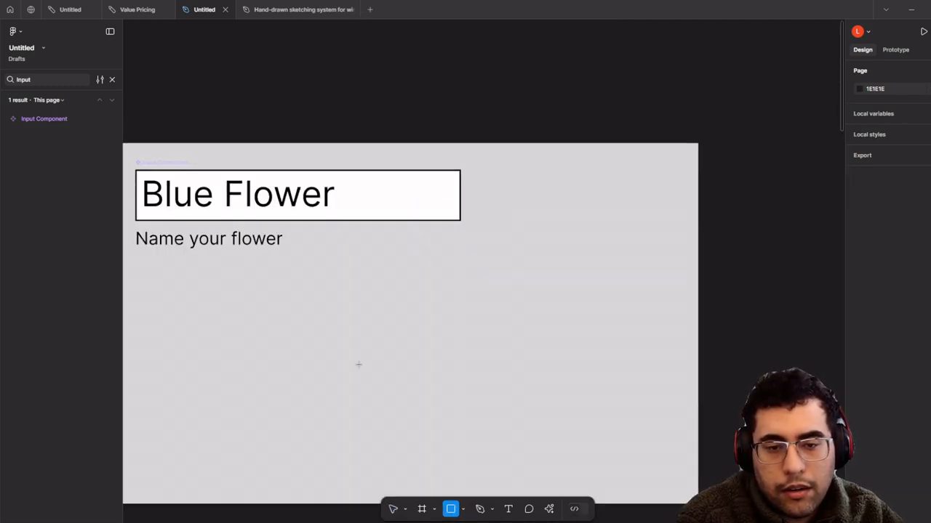
pyautogui.moveTo(375, 299); pyautogui.dragTo(658, 402)
pyautogui.click(650, 410)
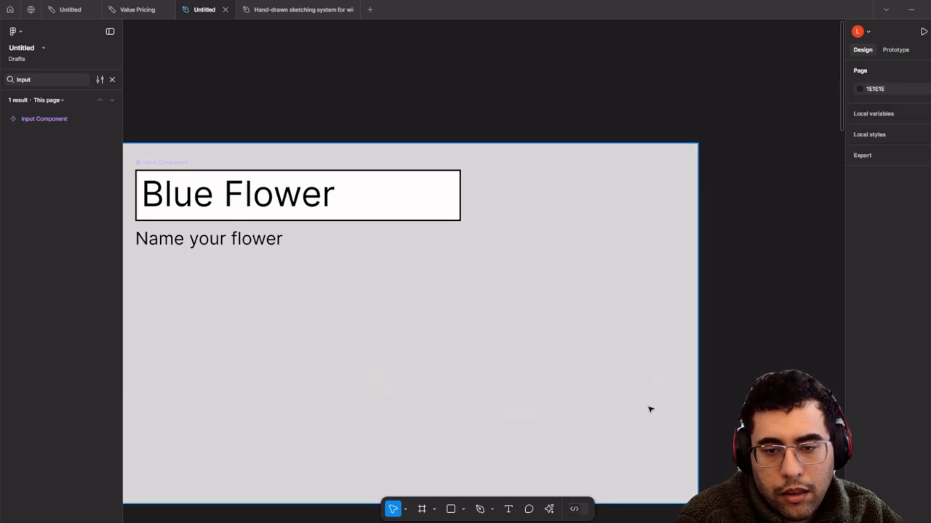
pyautogui.click(603, 378)
pyautogui.click(881, 299)
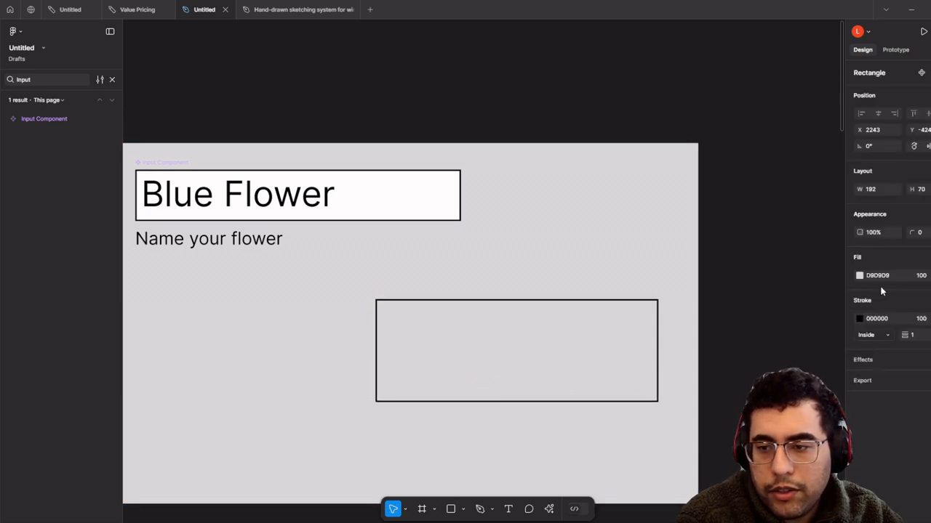
pyautogui.click(859, 277)
pyautogui.moveTo(725, 290); pyautogui.dragTo(719, 266)
pyautogui.moveTo(367, 342); pyautogui.dragTo(528, 322)
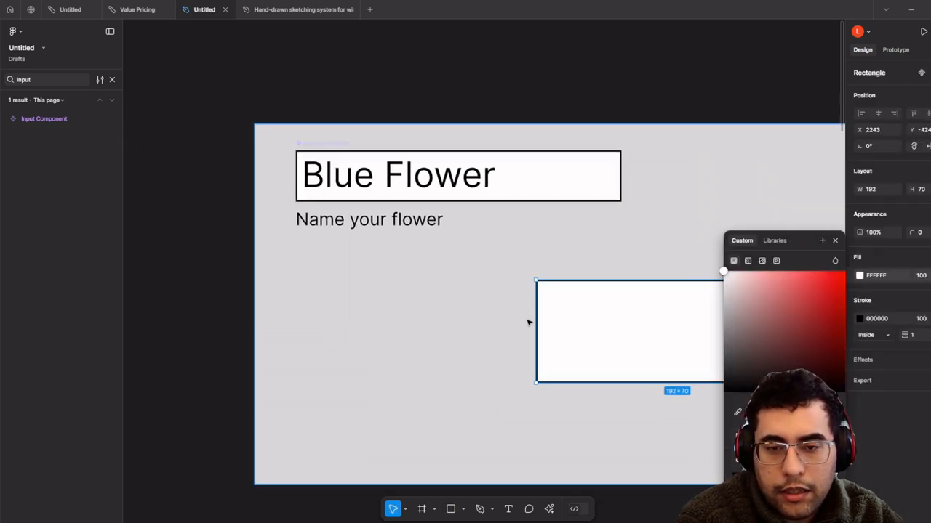
pyautogui.moveTo(593, 340); pyautogui.dragTo(353, 348)
# - Add black 'Leave a love note' text above the rectangle, aligned with the heading's left edge
pyautogui.click(508, 509)
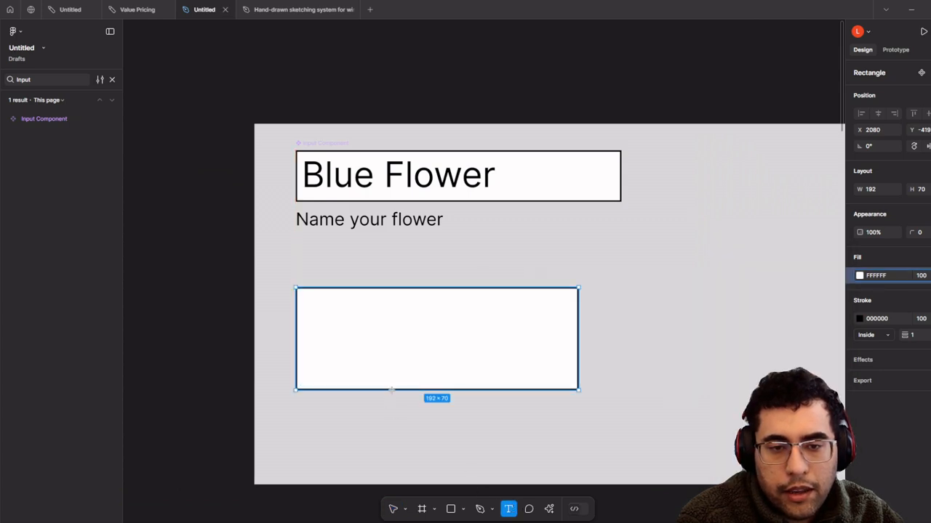
pyautogui.scroll(3, 395, 388)
pyautogui.moveTo(241, 199); pyautogui.dragTo(653, 216)
pyautogui.write('Leave a')
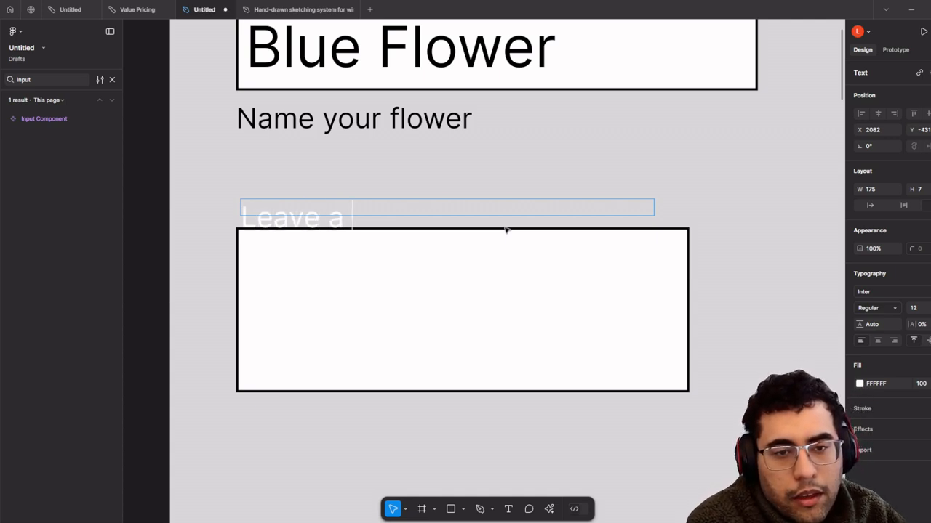
pyautogui.write(' love note')
pyautogui.press('Escape')
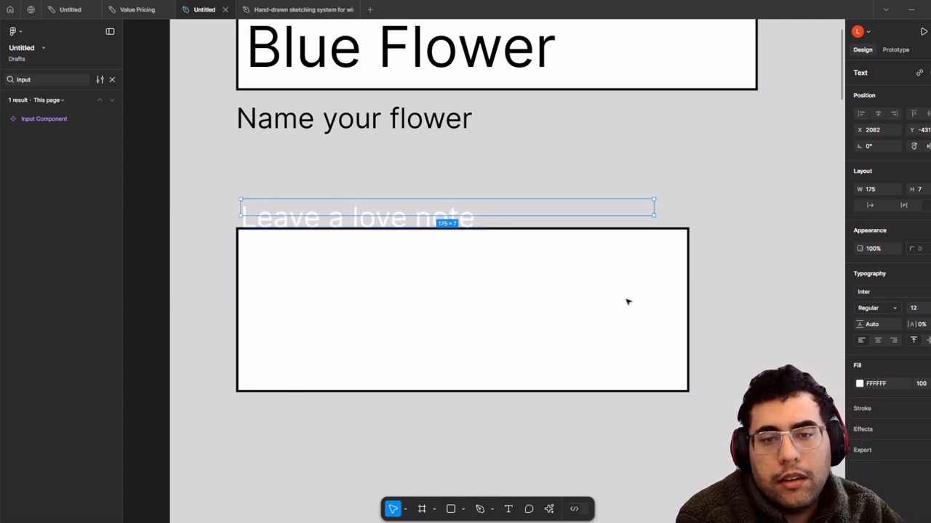
pyautogui.moveTo(414, 204); pyautogui.dragTo(410, 191)
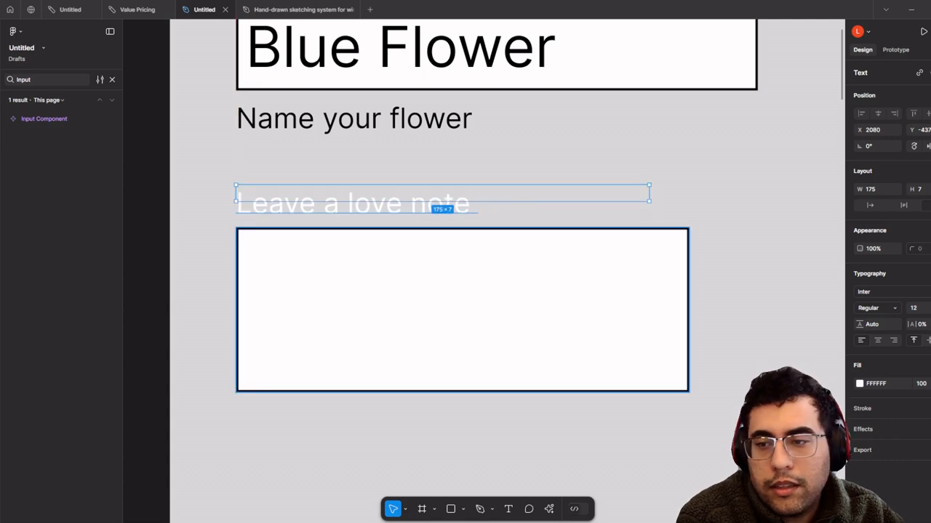
pyautogui.click(860, 384)
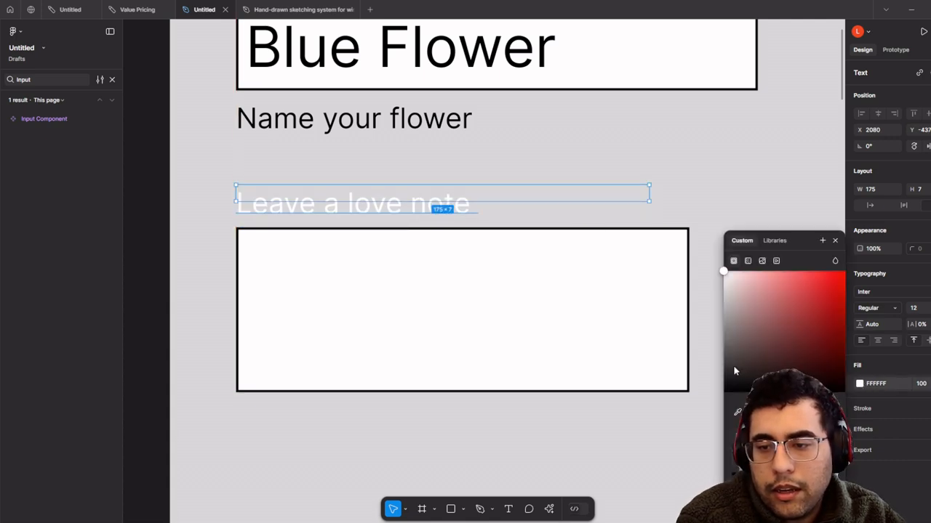
pyautogui.click(733, 365)
# - Turn the label and rectangle into a component named 'Description Box'
pyautogui.click(519, 351)
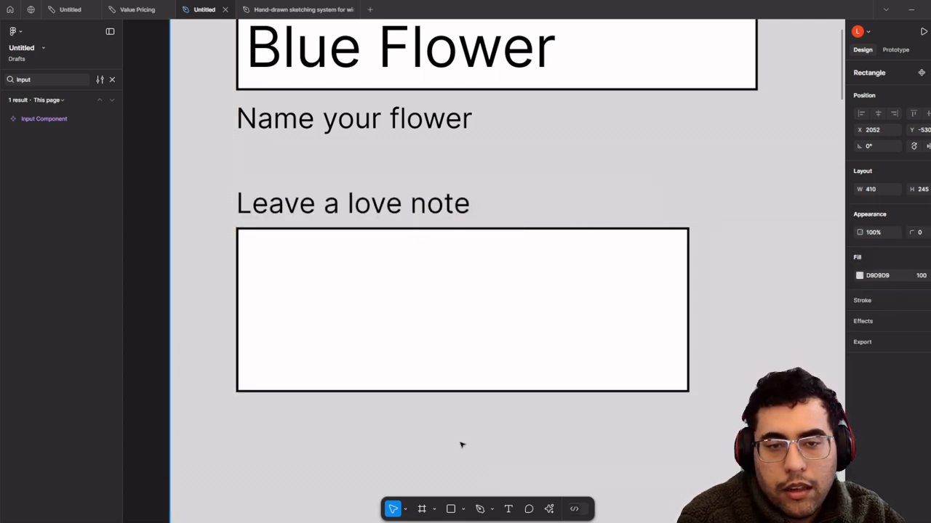
pyautogui.keyDown('shift'); pyautogui.click(422, 211); pyautogui.keyUp('shift')
pyautogui.scroll(-3, 421, 210)
pyautogui.rightClick(444, 258)
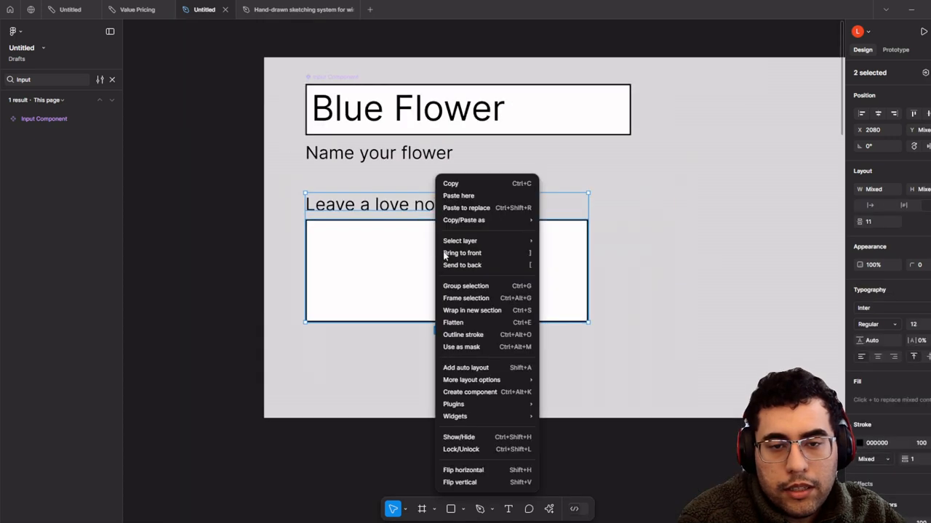
pyautogui.click(516, 392)
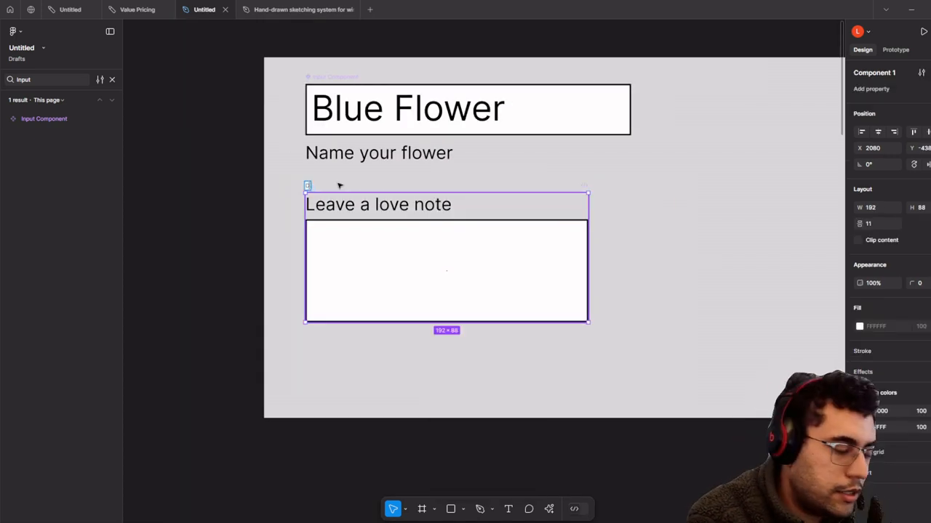
pyautogui.write('Description Box')
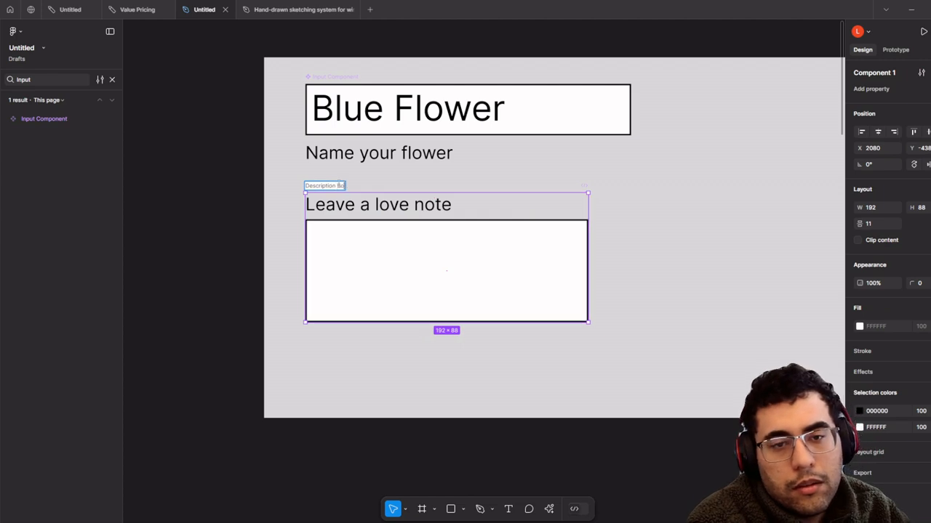
pyautogui.click(287, 255)
# - Place a copy of Description Box into the flower layout below the input
pyautogui.scroll(-5, 349, 259)
pyautogui.doubleClick(380, 252)
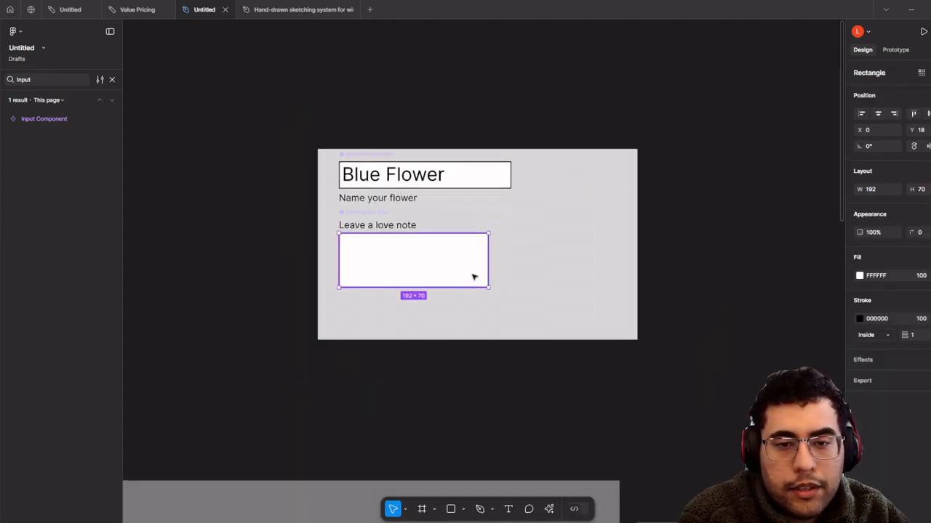
pyautogui.click(487, 288)
pyautogui.click(366, 204)
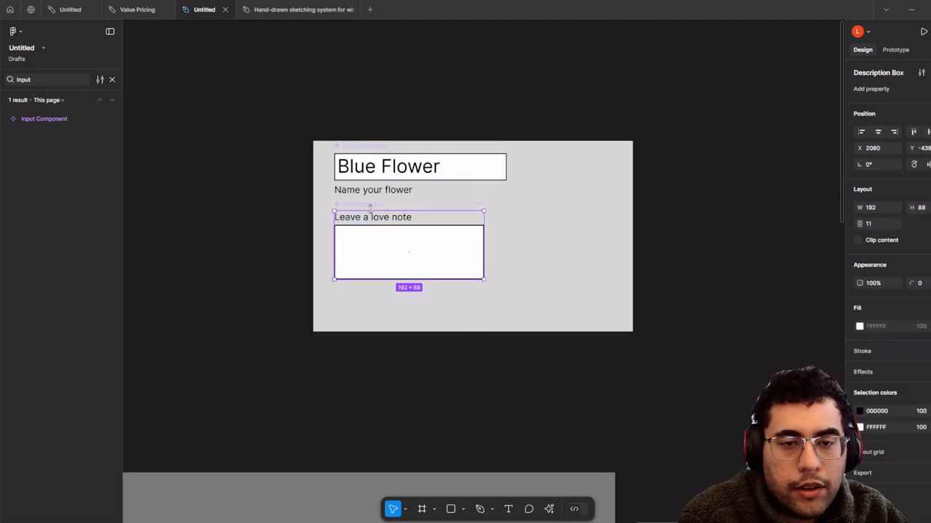
pyautogui.scroll(-2, 408, 206)
pyautogui.moveTo(422, 200); pyautogui.dragTo(451, 447)
pyautogui.scroll(2, 464, 346)
pyautogui.scroll(2, 463, 216)
pyautogui.scroll(-2, 452, 448)
pyautogui.moveTo(459, 393); pyautogui.dragTo(486, 244)
pyautogui.scroll(3, 554, 277)
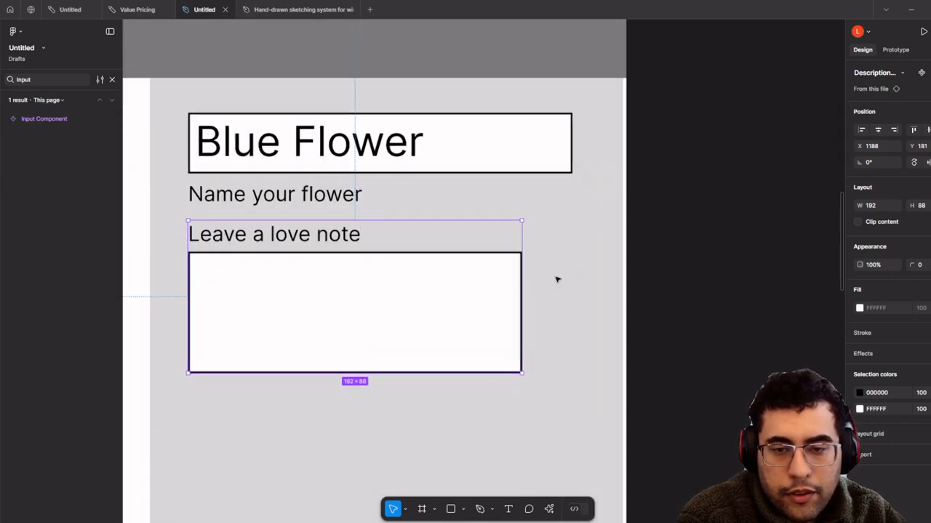
# - Widen the love-note box to 223 so it matches the Blue Flower input width
pyautogui.moveTo(521, 306); pyautogui.dragTo(573, 305)
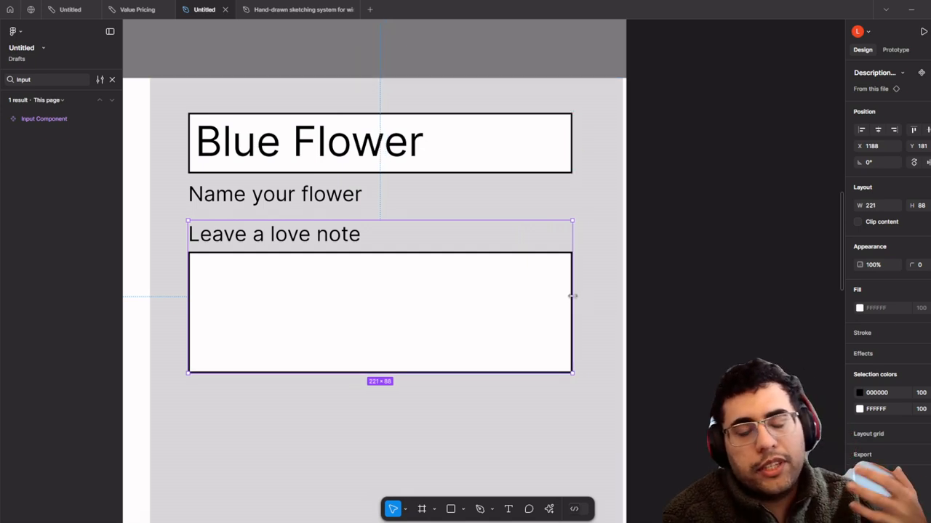
pyautogui.click(566, 160)
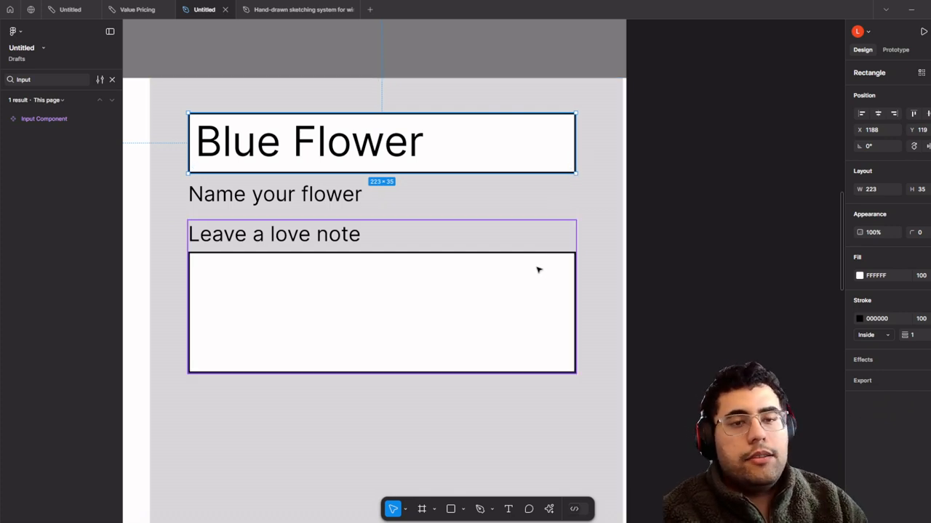
pyautogui.click(538, 270)
pyautogui.hscroll(-2, 564, 315)
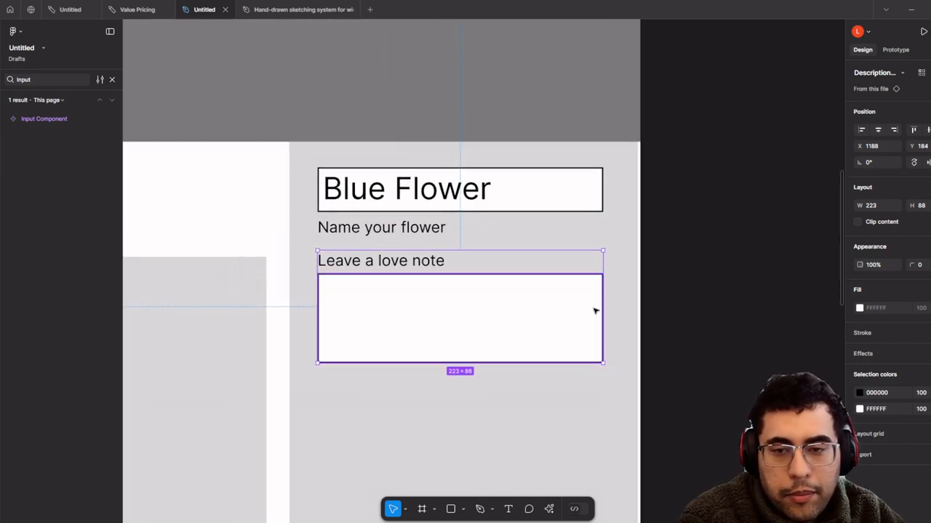
pyautogui.moveTo(603, 308); pyautogui.dragTo(603, 308)
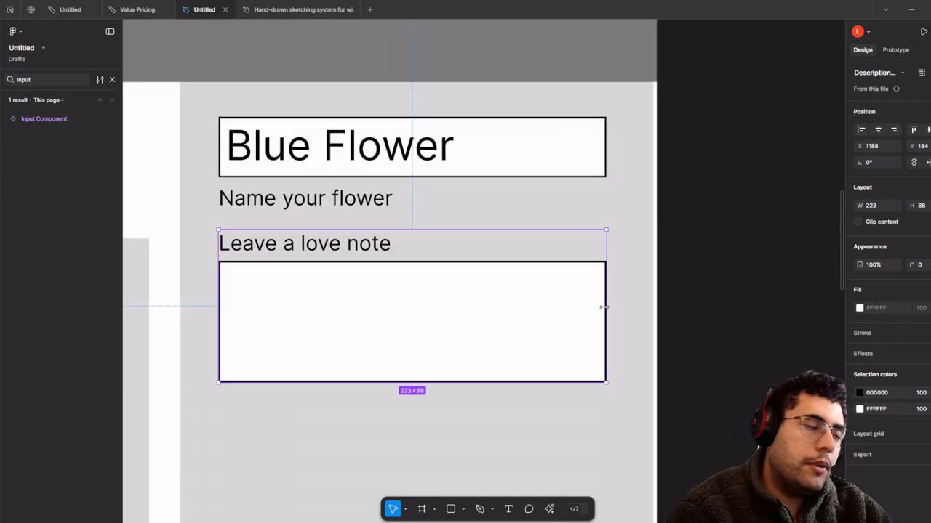
pyautogui.scroll(-3, 598, 309)
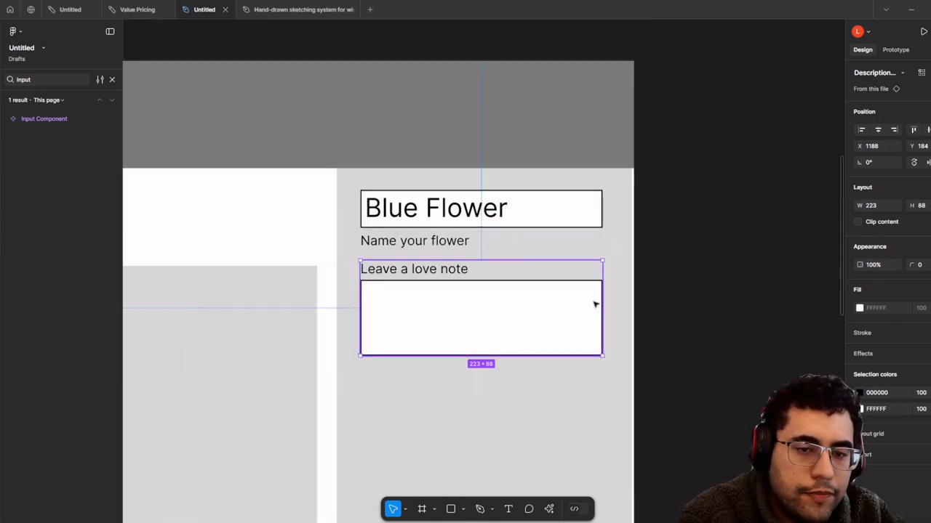
pyautogui.moveTo(596, 304); pyautogui.dragTo(585, 234)
pyautogui.scroll(-3, 582, 175)
pyautogui.scroll(4, 580, 178)
pyautogui.scroll(-2, 579, 183)
pyautogui.scroll(3, 576, 184)
pyautogui.scroll(-2, 652, 330)
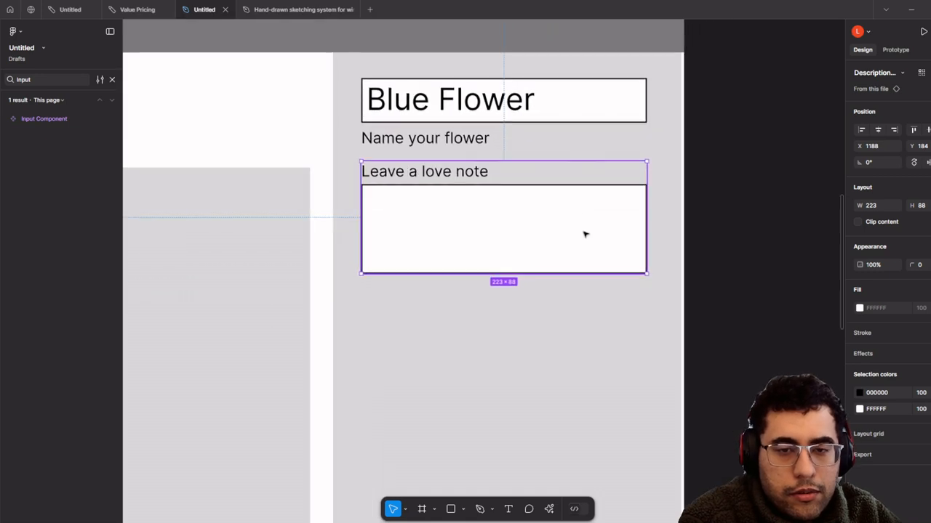
pyautogui.scroll(1, 585, 234)
pyautogui.scroll(-2, 557, 231)
pyautogui.click(451, 508)
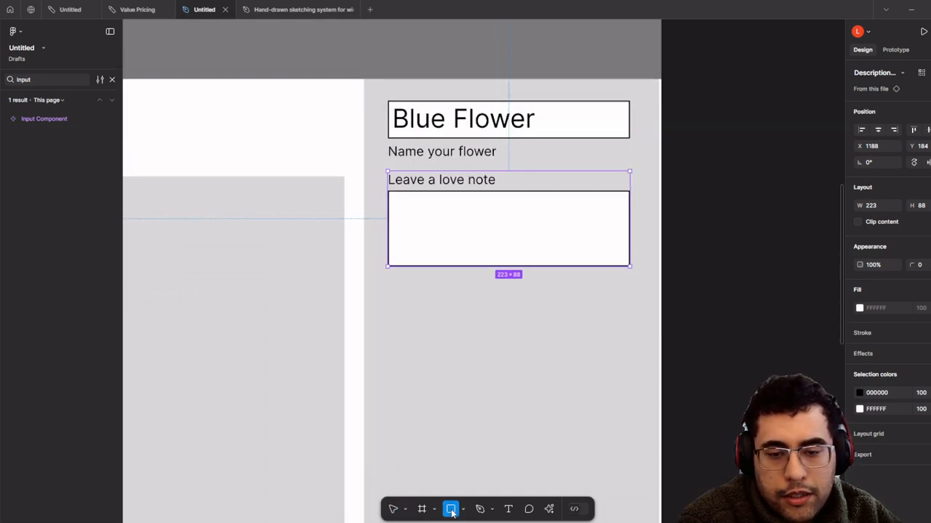
# - Draw a small 87×21 rectangle below the love-note box and fill it grey (787878)
pyautogui.moveTo(472, 122); pyautogui.dragTo(465, 375)
pyautogui.scroll(-2, 445, 197)
pyautogui.moveTo(434, 148); pyautogui.dragTo(433, 295)
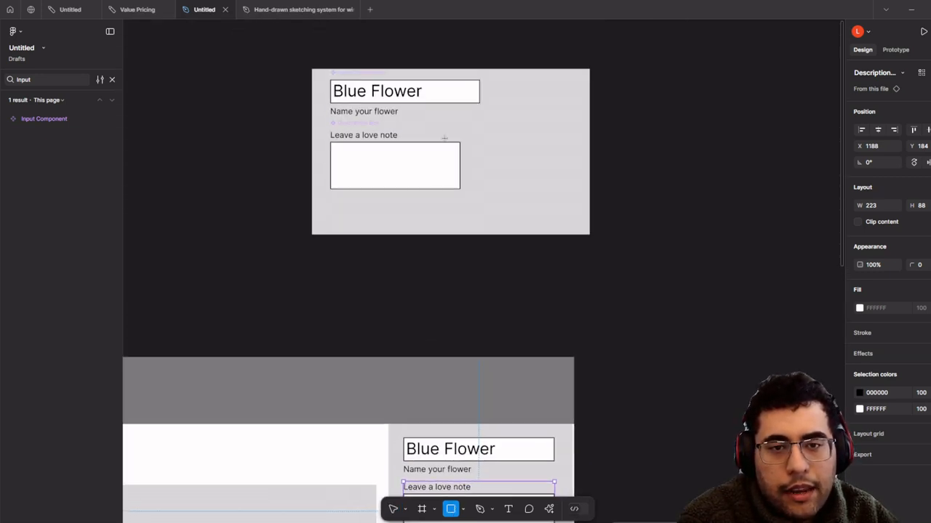
pyautogui.scroll(3, 443, 139)
pyautogui.scroll(2, 266, 268)
pyautogui.moveTo(213, 275); pyautogui.dragTo(392, 317)
pyautogui.click(858, 276)
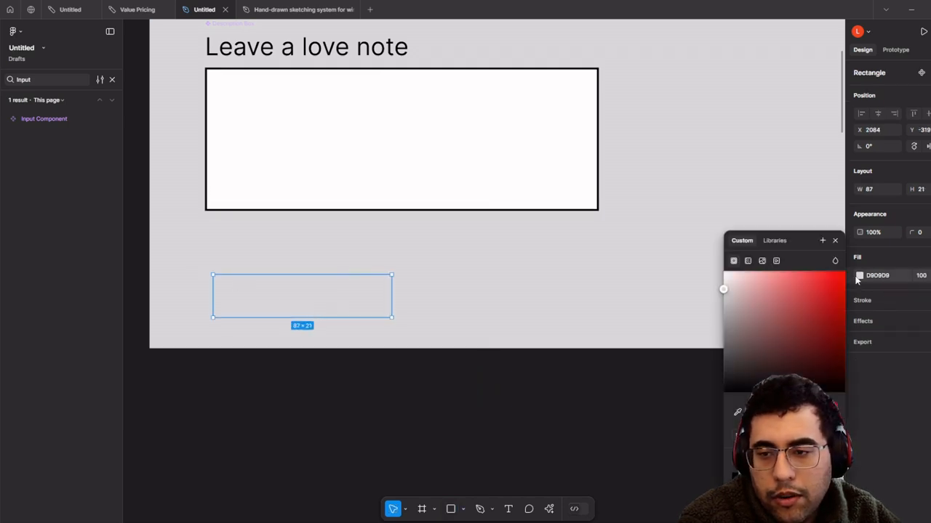
pyautogui.moveTo(724, 344); pyautogui.dragTo(724, 334)
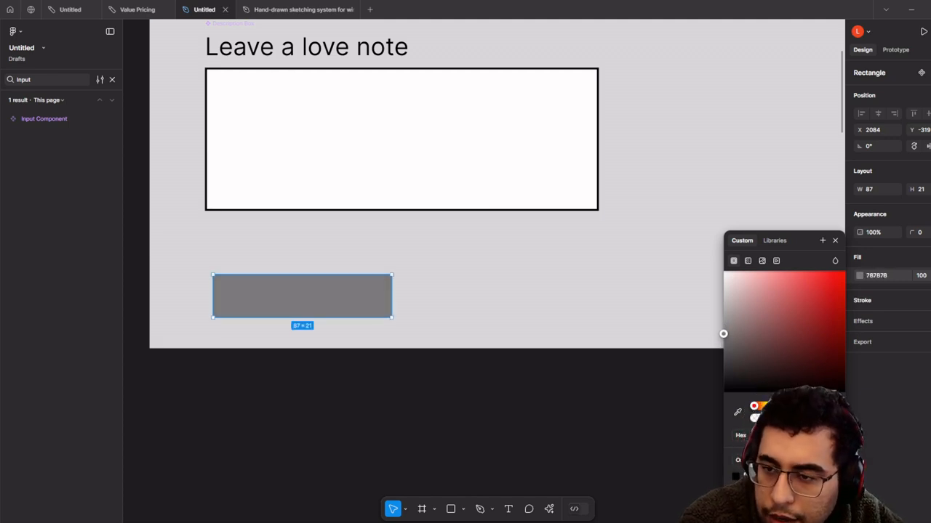
# - Give the grey rectangle 3 px rounded corners with no outline, sized 76 × 22
pyautogui.click(862, 301)
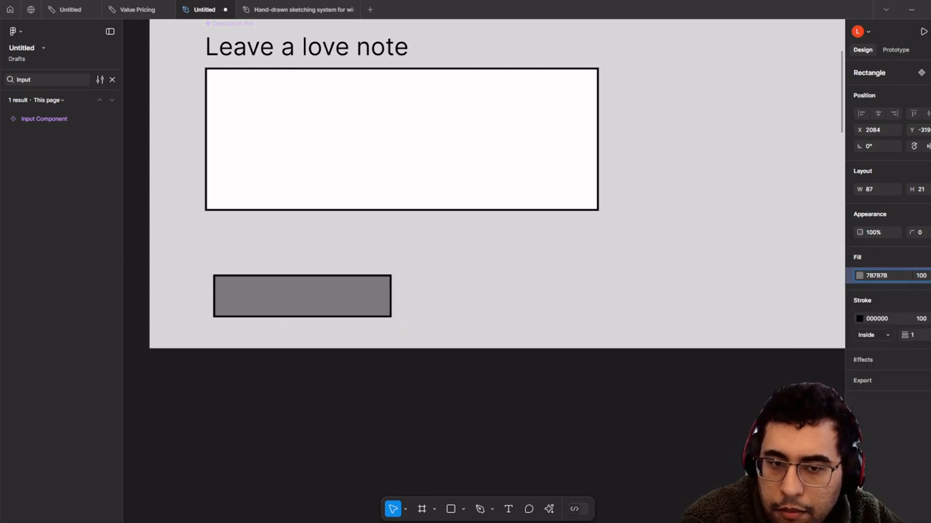
pyautogui.moveTo(911, 231); pyautogui.dragTo(918, 230)
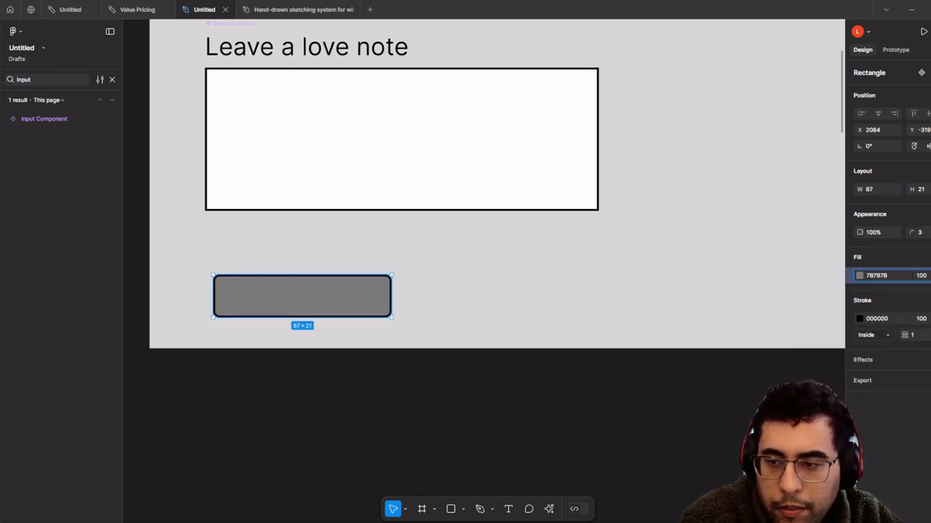
pyautogui.click(930, 318)
pyautogui.click(407, 394)
pyautogui.click(380, 302)
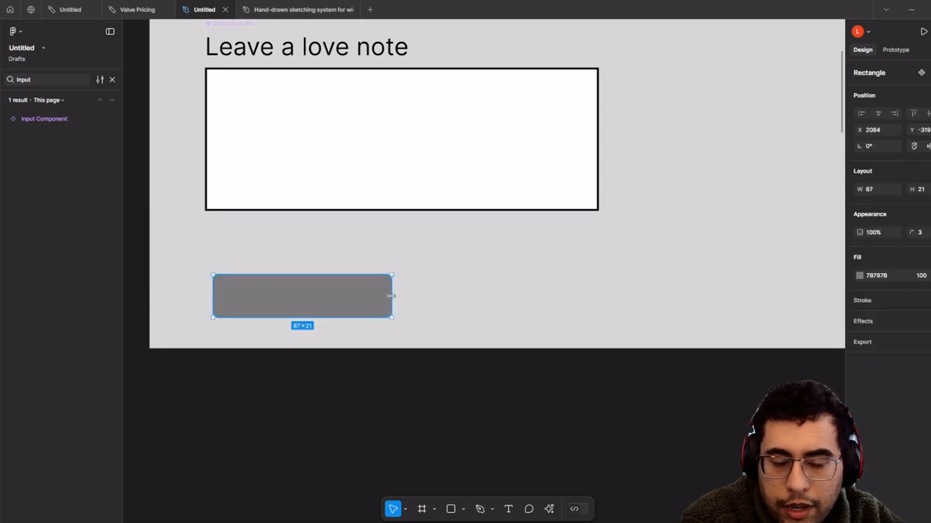
pyautogui.scroll(5, 266, 298)
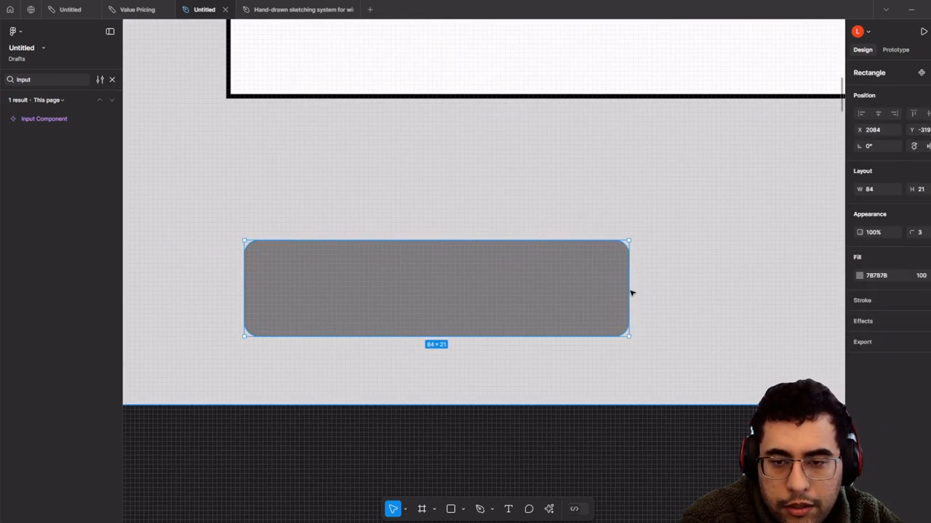
pyautogui.moveTo(631, 293); pyautogui.dragTo(593, 293)
pyautogui.moveTo(529, 336); pyautogui.dragTo(529, 341)
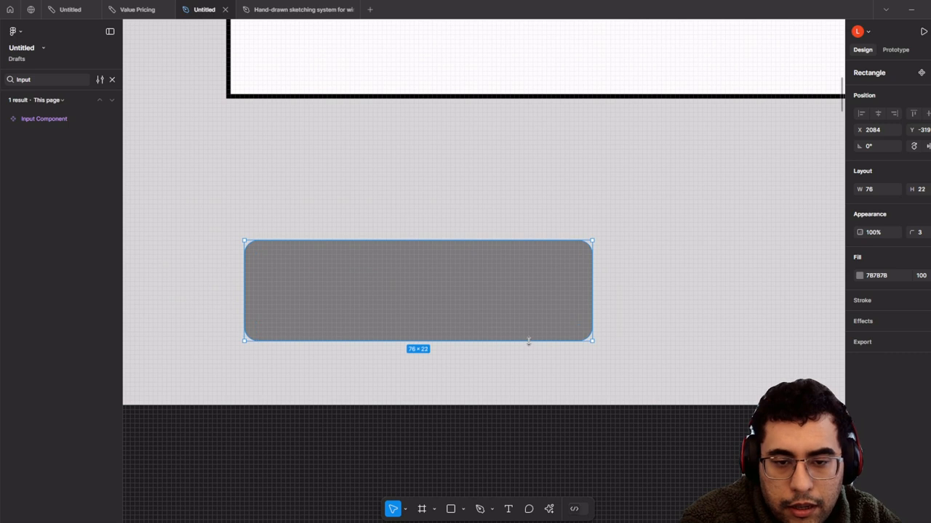
# - Add a white 'Button 1' text label and centre it in the grey rectangle
pyautogui.click(332, 282)
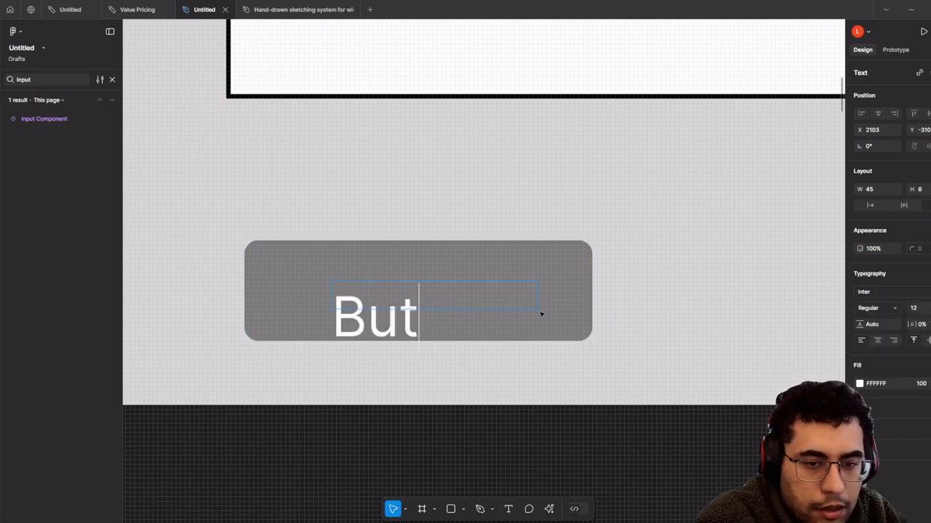
pyautogui.write('ton 1')
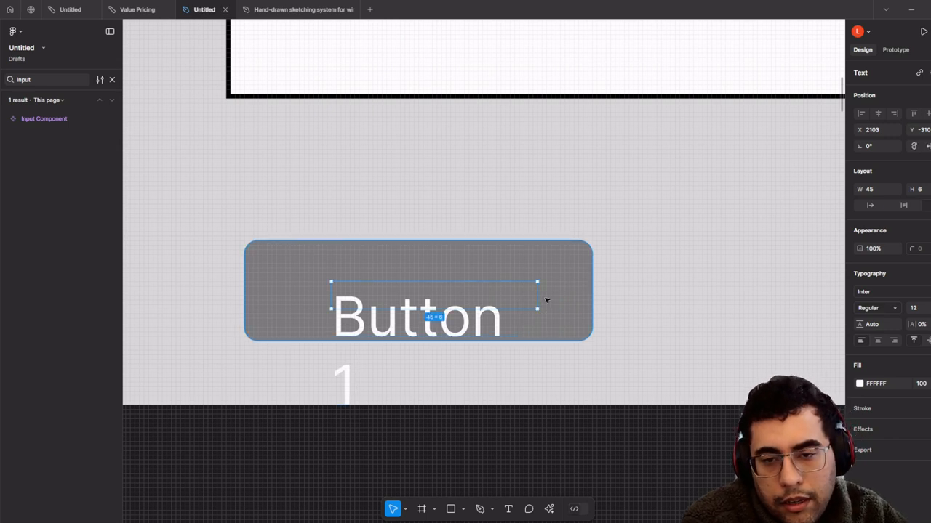
pyautogui.moveTo(500, 325); pyautogui.dragTo(419, 294)
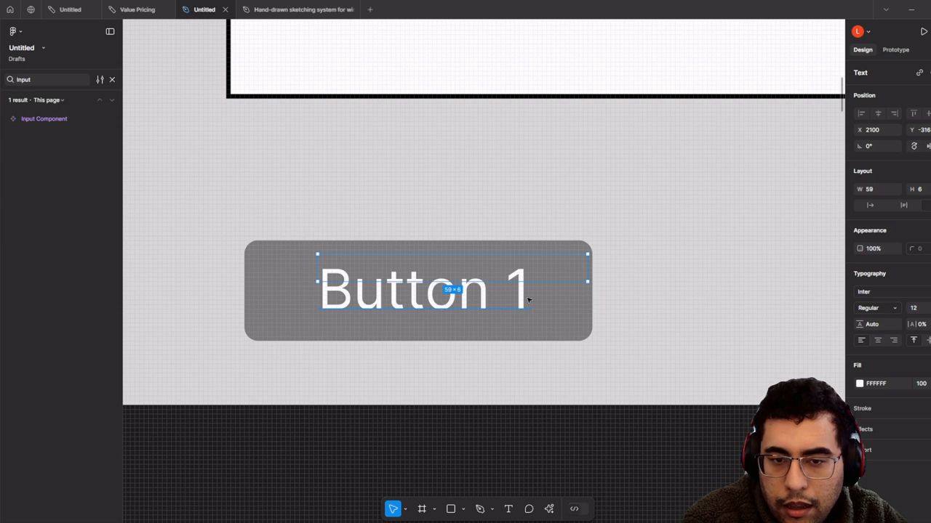
pyautogui.scroll(-5, 528, 298)
pyautogui.scroll(5, 528, 299)
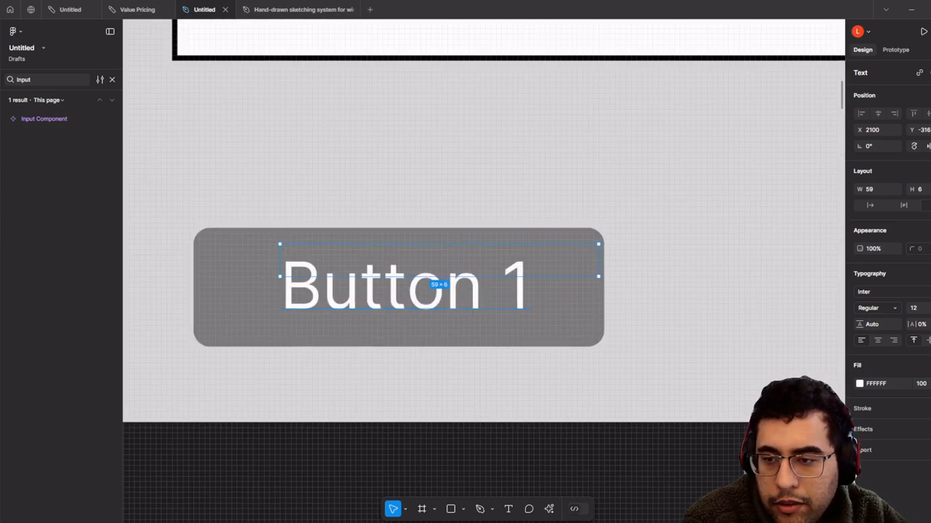
# - Reduce the label to font size 10, nudge it right, and select it with the rectangle
pyautogui.hotkey('ctrl', 'shift', ',')
pyautogui.hotkey('ctrl', 'shift', ',')
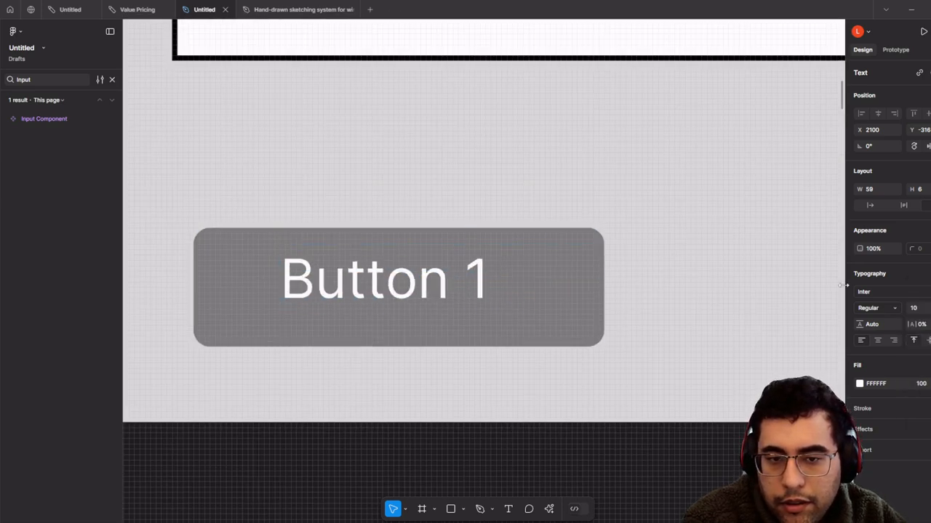
pyautogui.scroll(-5, 256, 316)
pyautogui.click(255, 330)
pyautogui.scroll(2, 255, 330)
pyautogui.click(337, 276)
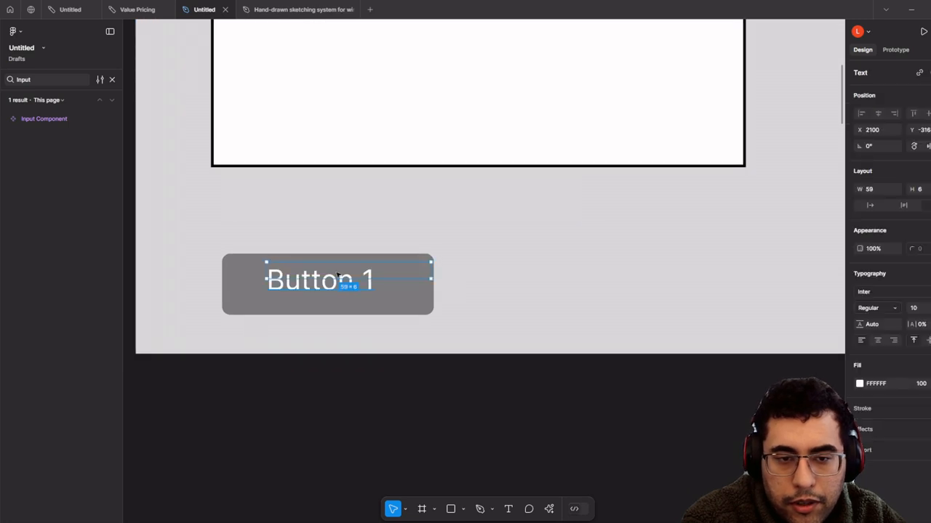
pyautogui.press('Right')
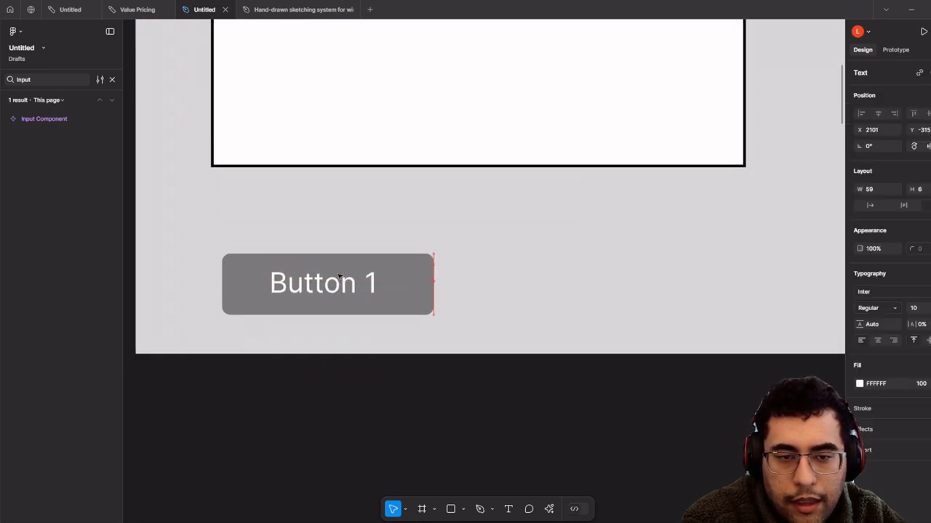
pyautogui.keyDown('shift'); pyautogui.click(409, 303); pyautogui.keyUp('shift')
pyautogui.hscroll(-3, 465, 300)
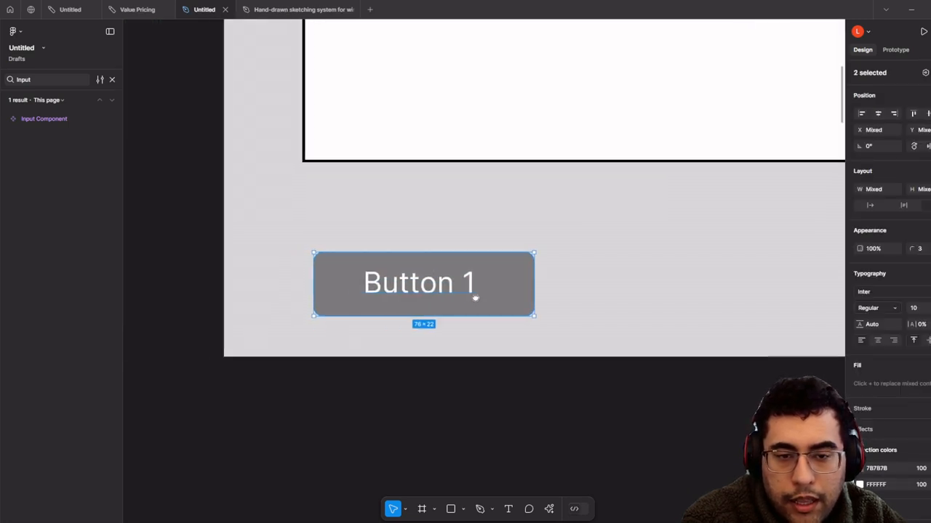
pyautogui.rightClick(530, 285)
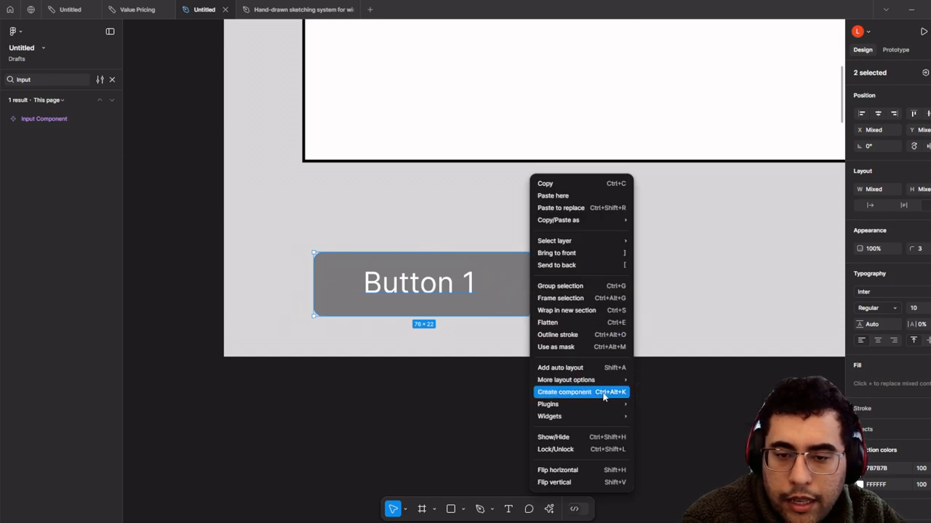
# - Create a component named 'Button 1' from the rectangle and its label
pyautogui.click(564, 392)
pyautogui.scroll(-3, 435, 398)
pyautogui.scroll(3, 436, 397)
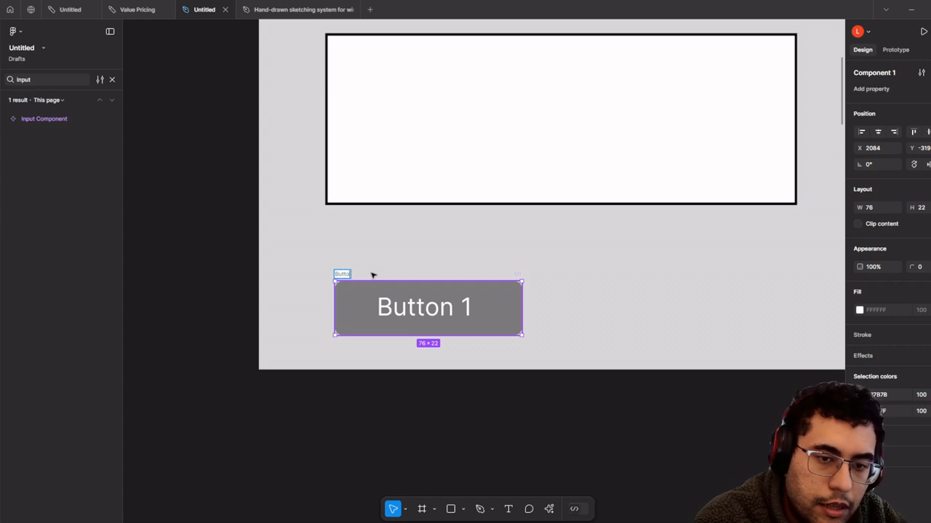
pyautogui.click(352, 359)
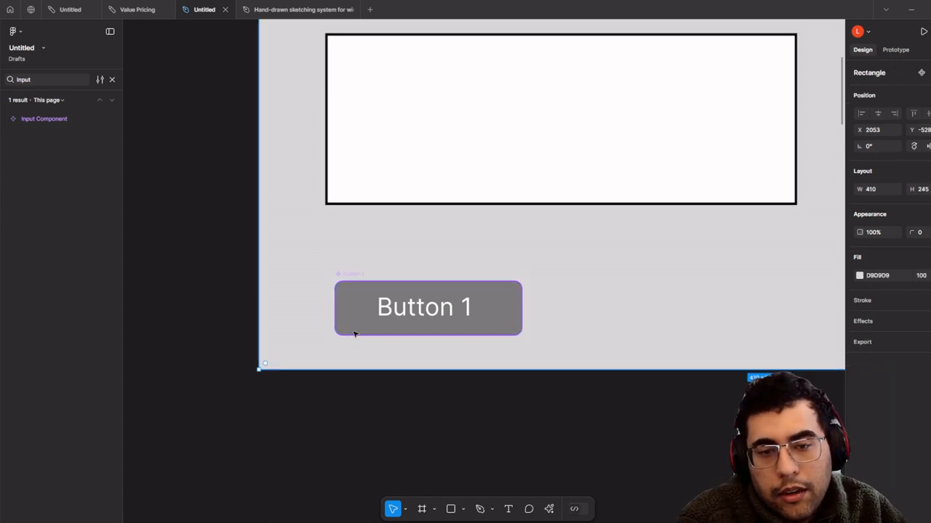
pyautogui.scroll(-2, 356, 338)
# - Place a second copy of the Button 1 component beside the original
pyautogui.moveTo(376, 331); pyautogui.dragTo(353, 262)
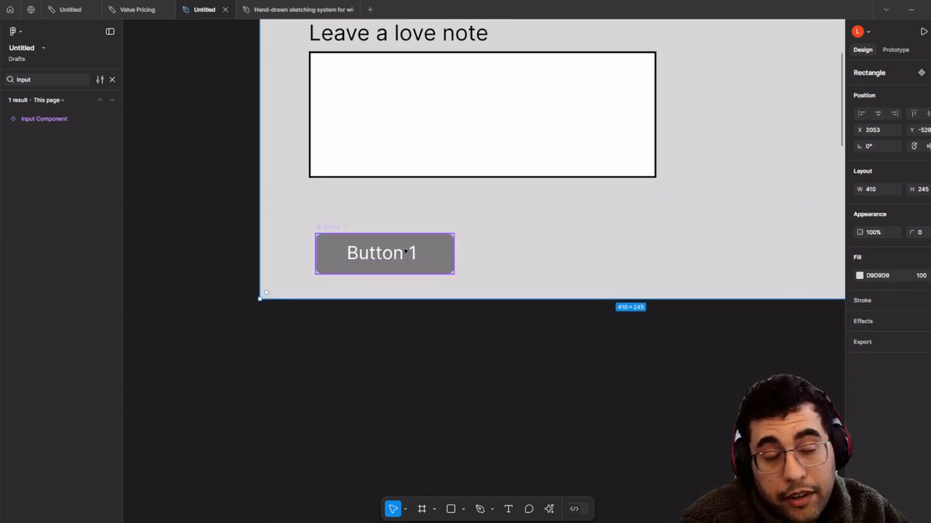
pyautogui.scroll(-3, 407, 270)
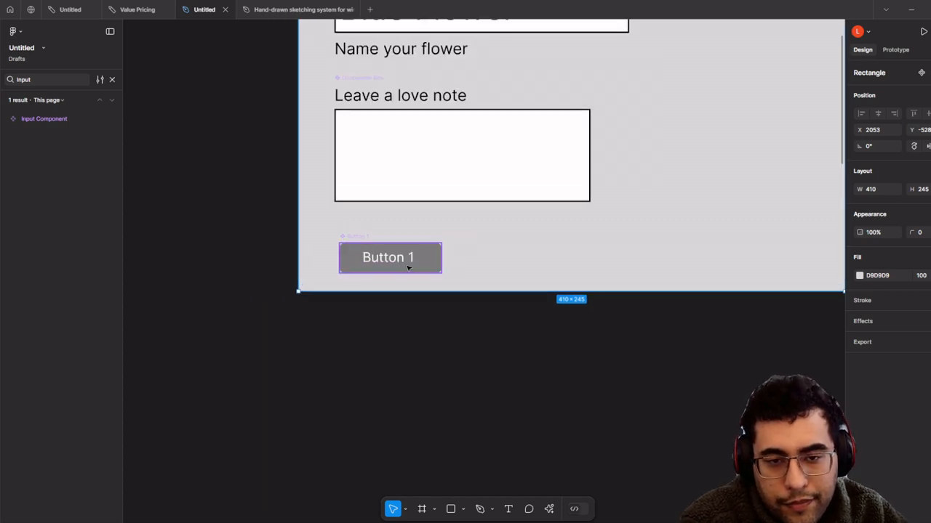
pyautogui.click(410, 258)
pyautogui.scroll(-3, 376, 186)
pyautogui.moveTo(409, 258); pyautogui.dragTo(474, 496)
# - Duplicate the Send Flower button with Ctrl+D and bring Button 1 back into view
pyautogui.hotkey('ctrl', 'd')
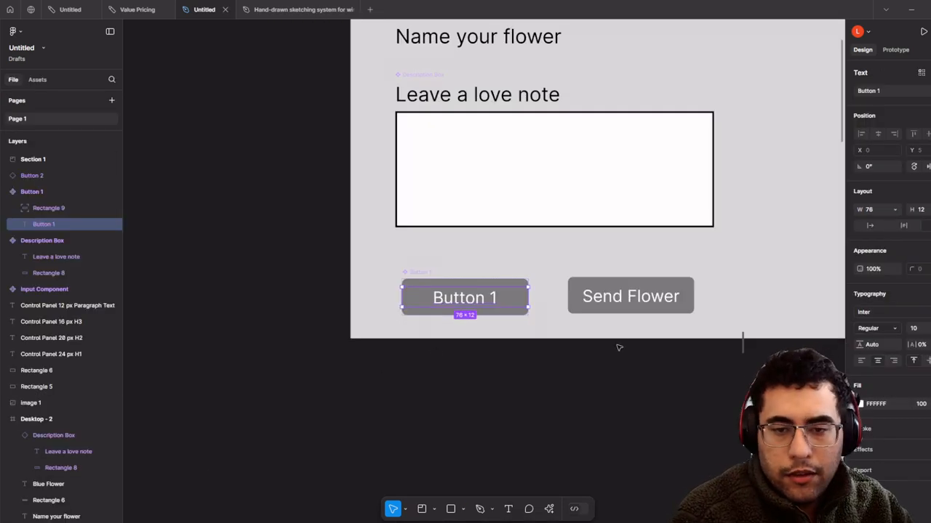
pyautogui.scroll(5, 473, 324)
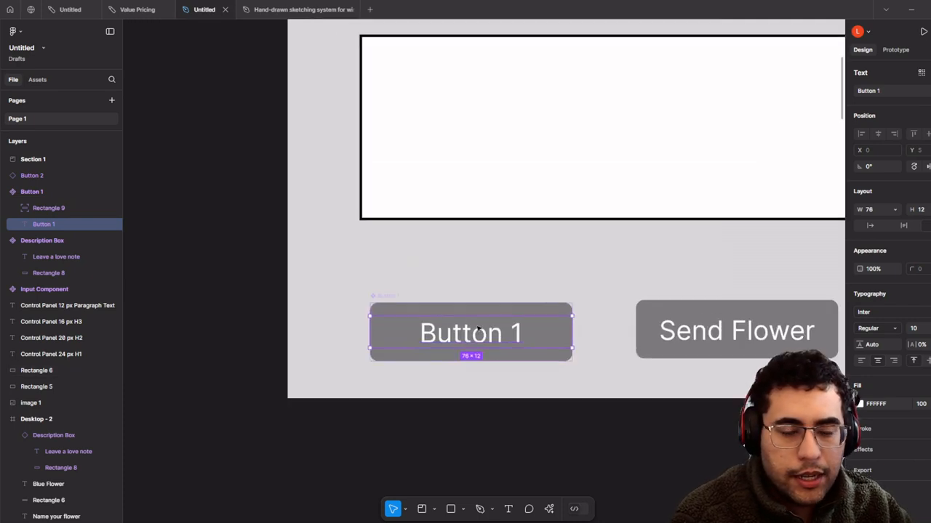
pyautogui.scroll(3, 541, 360)
pyautogui.scroll(-2, 540, 359)
pyautogui.moveTo(519, 333); pyautogui.dragTo(482, 312)
pyautogui.scroll(3, 413, 299)
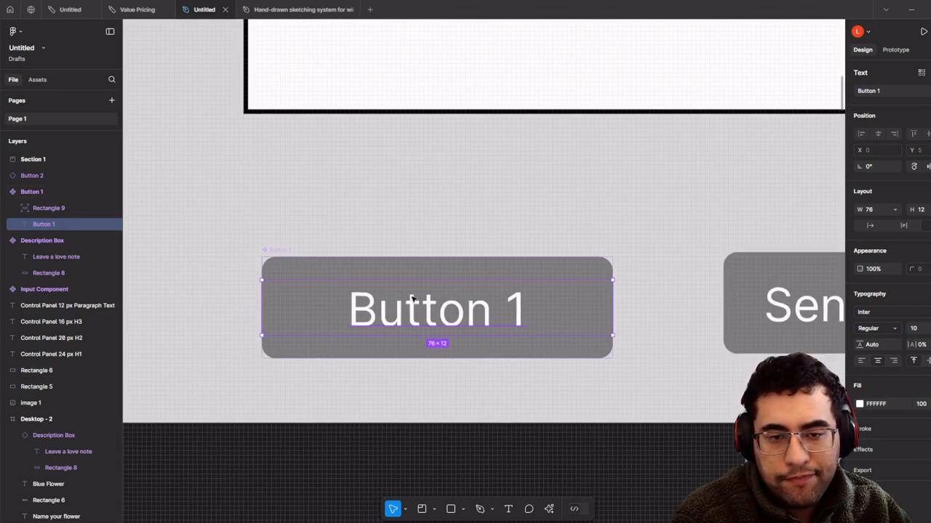
pyautogui.scroll(-3, 432, 278)
pyautogui.hscroll(5, 523, 306)
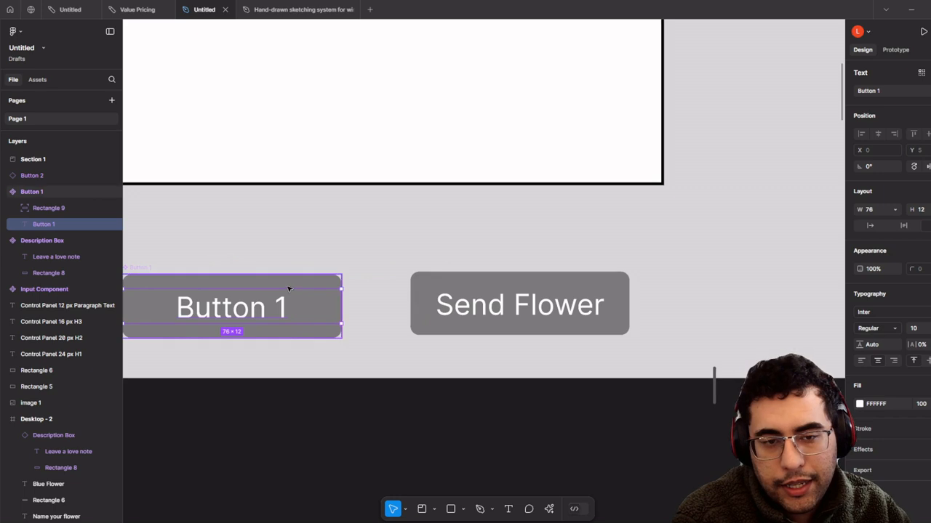
# - Select the Send Flower and Button 1 label text layers, then exit text editing
pyautogui.click(403, 294)
pyautogui.click(413, 295)
pyautogui.doubleClick(460, 306)
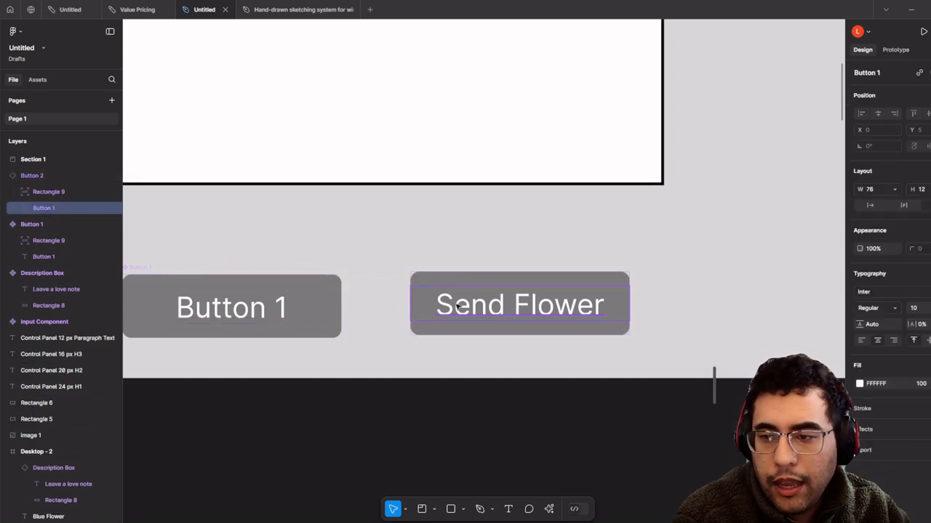
pyautogui.doubleClick(458, 306)
pyautogui.click(282, 319)
pyautogui.click(283, 311)
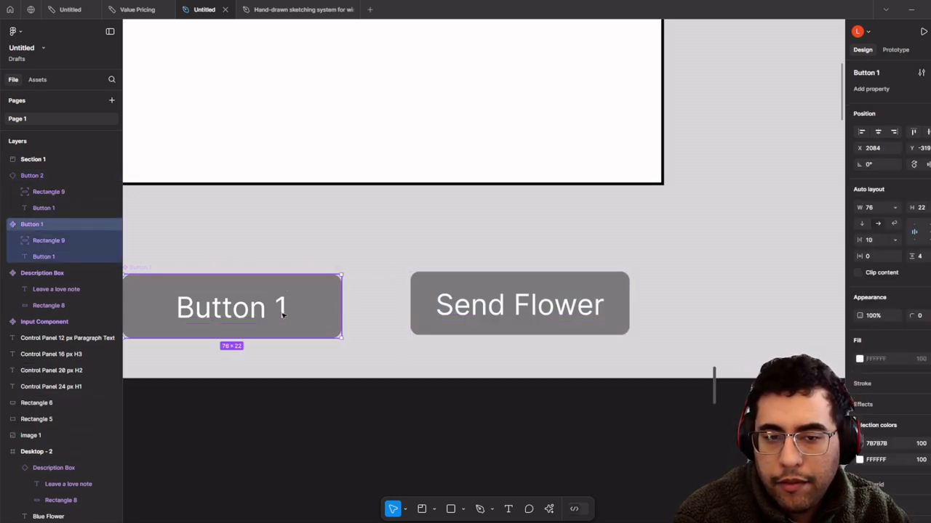
pyautogui.doubleClick(283, 312)
pyautogui.click(407, 294)
# - Drag Send Flower copies into Desktop - 2, left-aligned below the love-note box
pyautogui.click(423, 291)
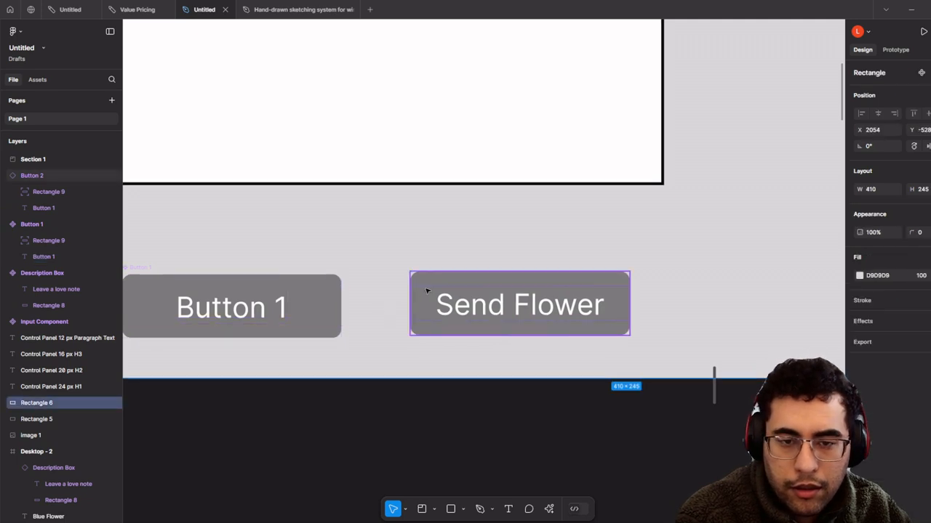
pyautogui.click(426, 290)
pyautogui.scroll(-2, 426, 291)
pyautogui.scroll(-3, 426, 291)
pyautogui.moveTo(432, 305); pyautogui.dragTo(346, 199)
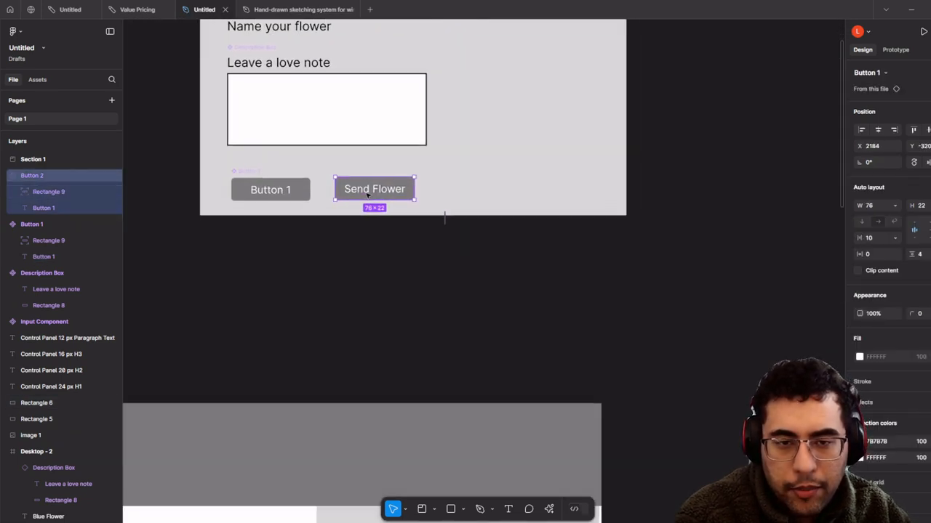
pyautogui.moveTo(397, 182); pyautogui.dragTo(486, 452)
pyautogui.moveTo(428, 426); pyautogui.dragTo(467, 282)
pyautogui.scroll(2, 487, 300)
pyautogui.moveTo(542, 328); pyautogui.dragTo(602, 398)
pyautogui.scroll(2, 426, 399)
# - Relabel the second button beside Send Flower as 'Send Gift' and check the form
pyautogui.doubleClick(602, 398)
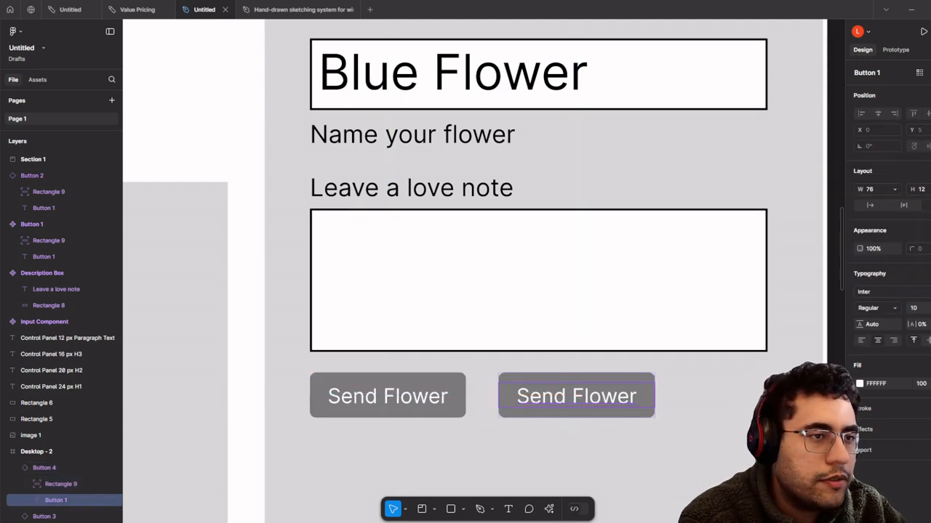
pyautogui.doubleClick(573, 400)
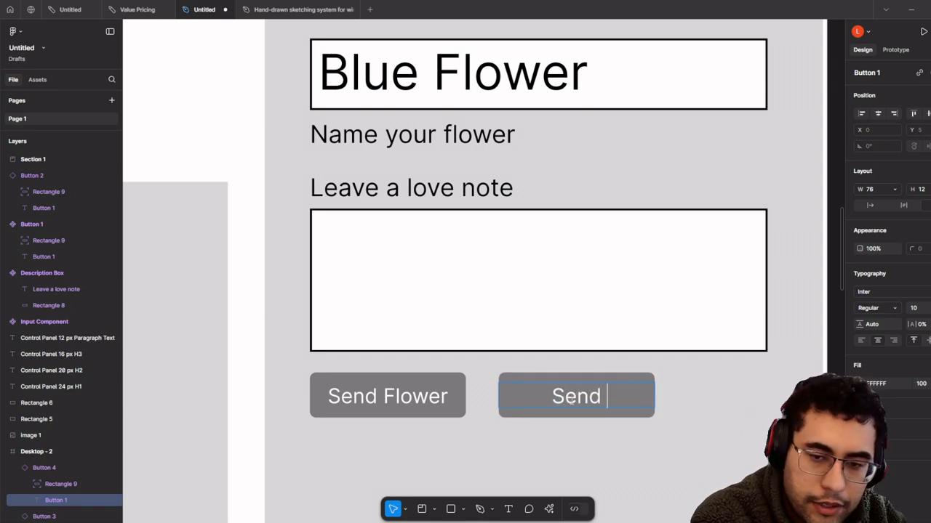
pyautogui.write('Send Gift')
pyautogui.scroll(-5, 522, 402)
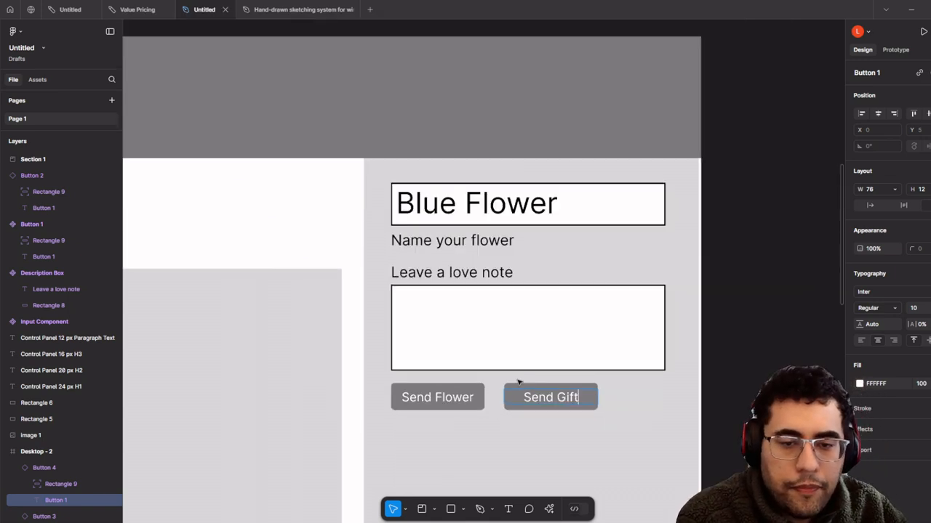
pyautogui.scroll(3, 519, 357)
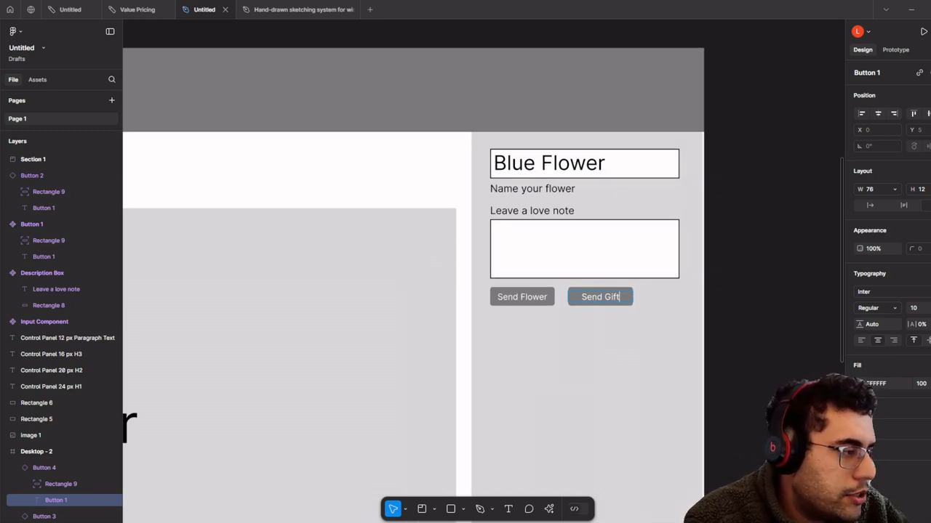
pyautogui.scroll(-5, 509, 254)
pyautogui.scroll(1, 538, 233)
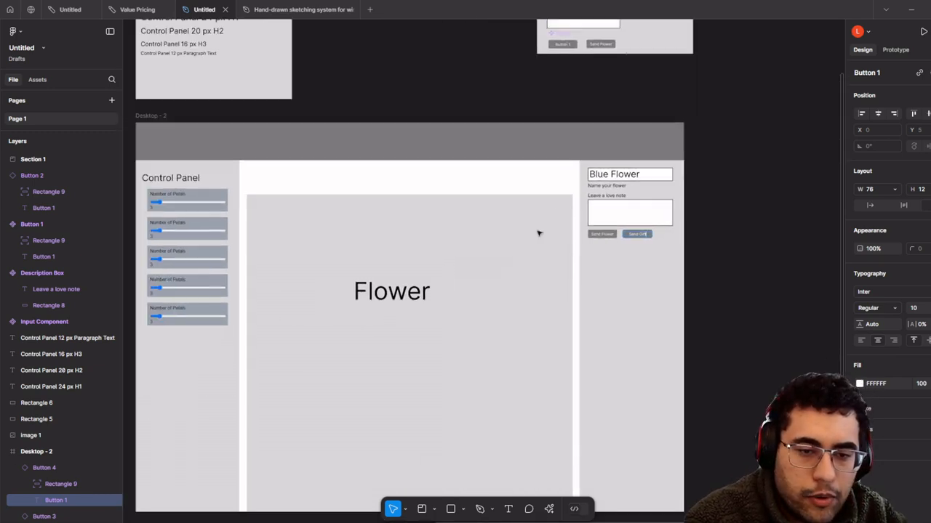
pyautogui.scroll(2, 467, 232)
pyautogui.scroll(5, 603, 280)
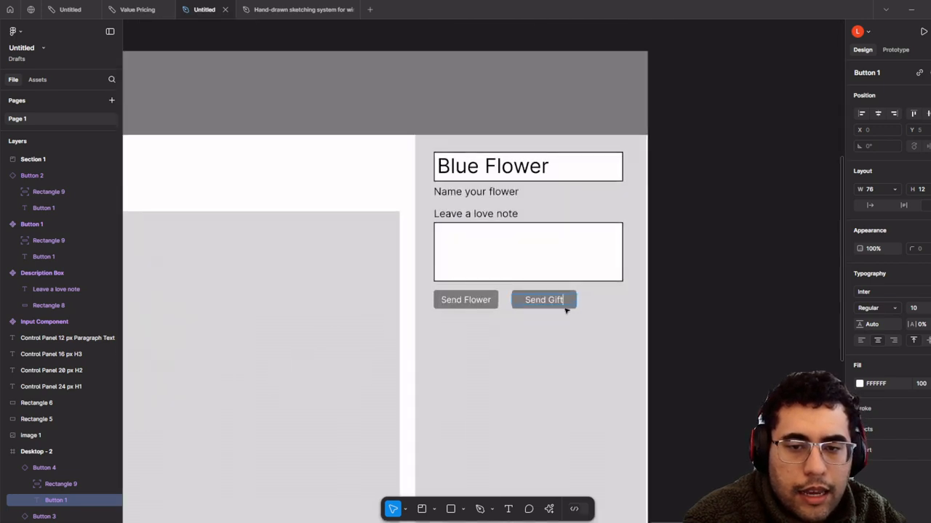
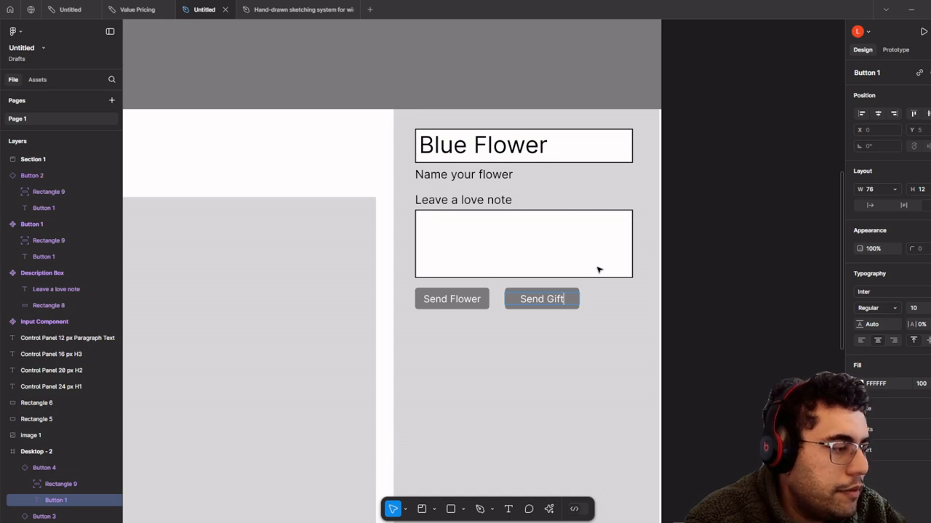
# - Box-select the Input Component and its parts and move them above the type styles card
pyautogui.scroll(-3, 599, 270)
pyautogui.moveTo(596, 249); pyautogui.dragTo(586, 232)
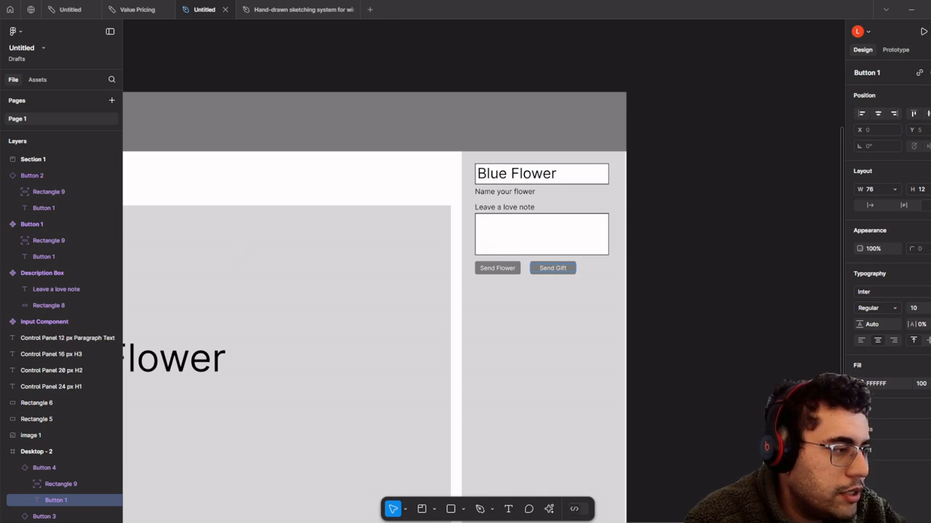
pyautogui.scroll(-5, 517, 300)
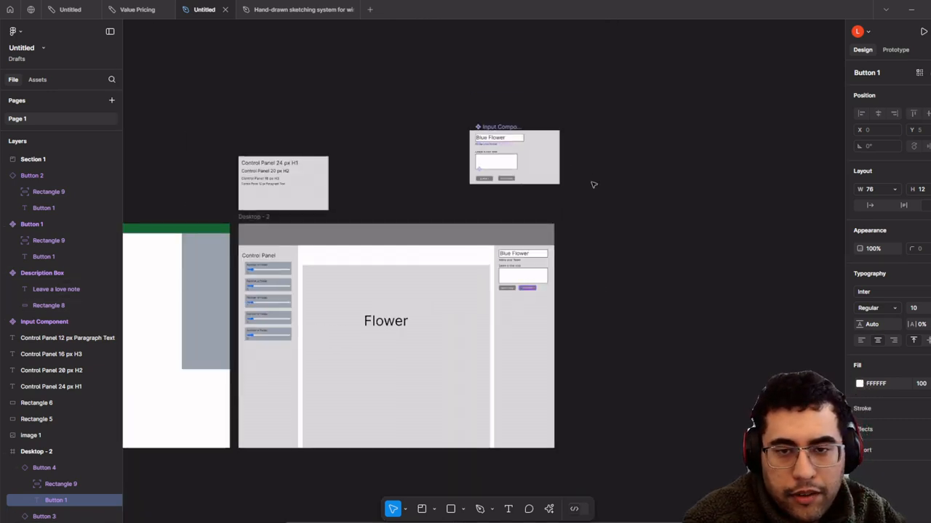
pyautogui.moveTo(594, 185); pyautogui.dragTo(634, 264)
pyautogui.click(641, 272)
pyautogui.click(540, 208)
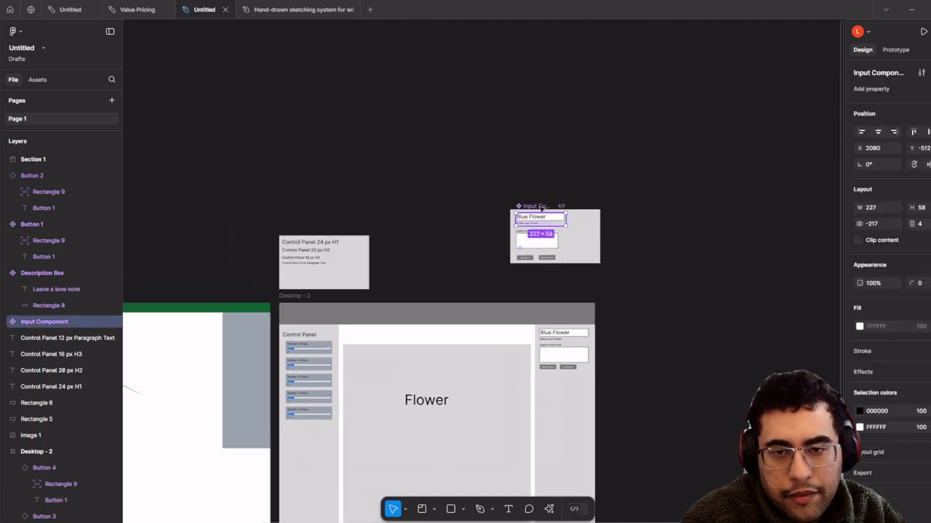
pyautogui.moveTo(483, 194); pyautogui.dragTo(405, 198)
pyautogui.hotkey('ctrl', 'z')
pyautogui.scroll(5, 504, 202)
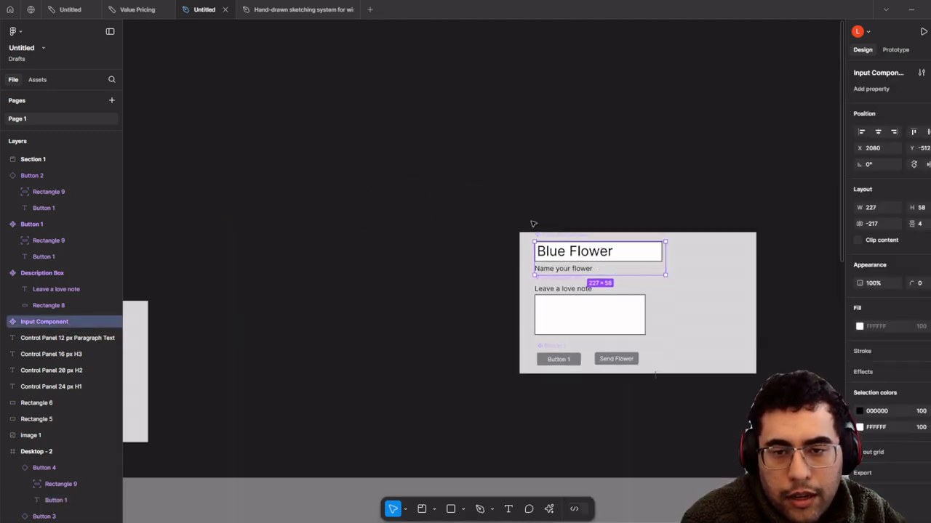
pyautogui.click(513, 287)
pyautogui.scroll(-5, 515, 289)
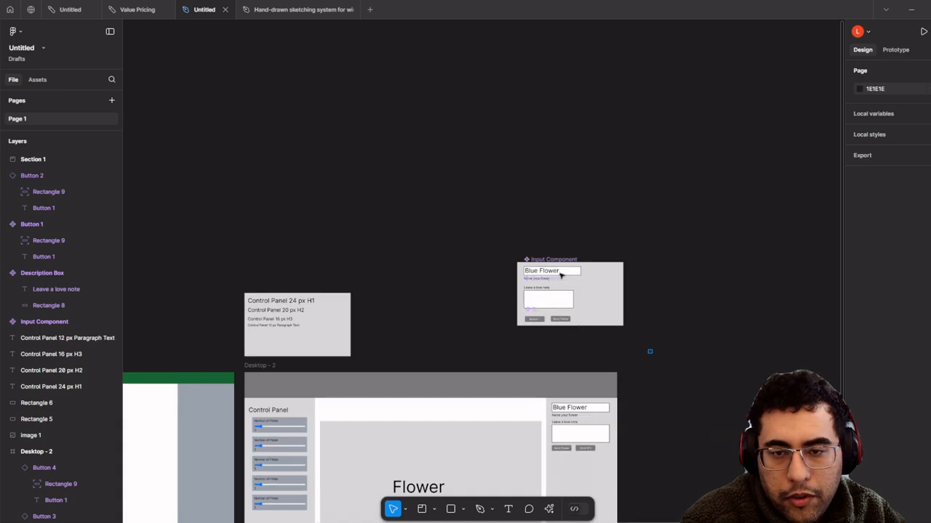
pyautogui.moveTo(652, 353); pyautogui.dragTo(494, 218)
pyautogui.moveTo(618, 322); pyautogui.dragTo(343, 273)
pyautogui.click(460, 310)
# - Duplicate the Desktop - 2 frame so Desktop - 3 sits beside it
pyautogui.moveTo(463, 309); pyautogui.dragTo(389, 130)
pyautogui.scroll(-3, 362, 223)
pyautogui.scroll(2, 359, 225)
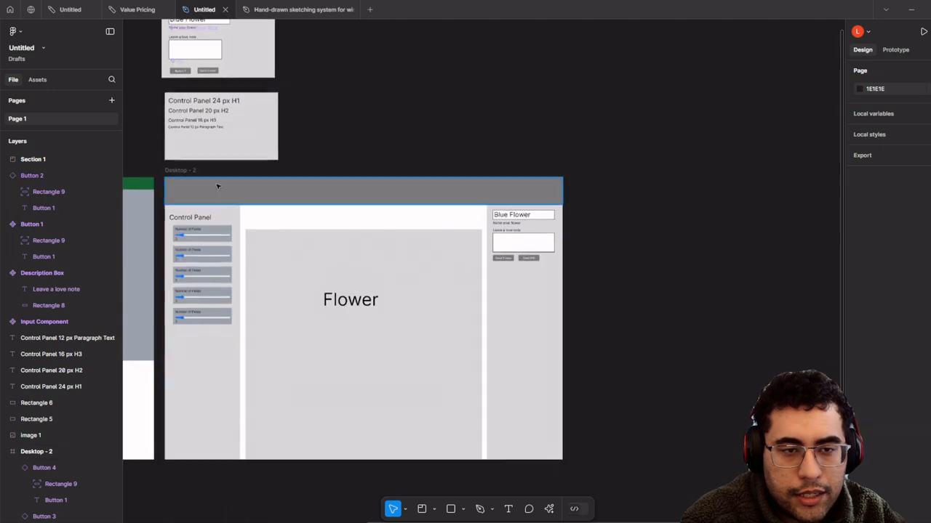
pyautogui.click(172, 182)
pyautogui.moveTo(173, 181); pyautogui.dragTo(534, 234)
pyautogui.hotkey('ctrl', 'd')
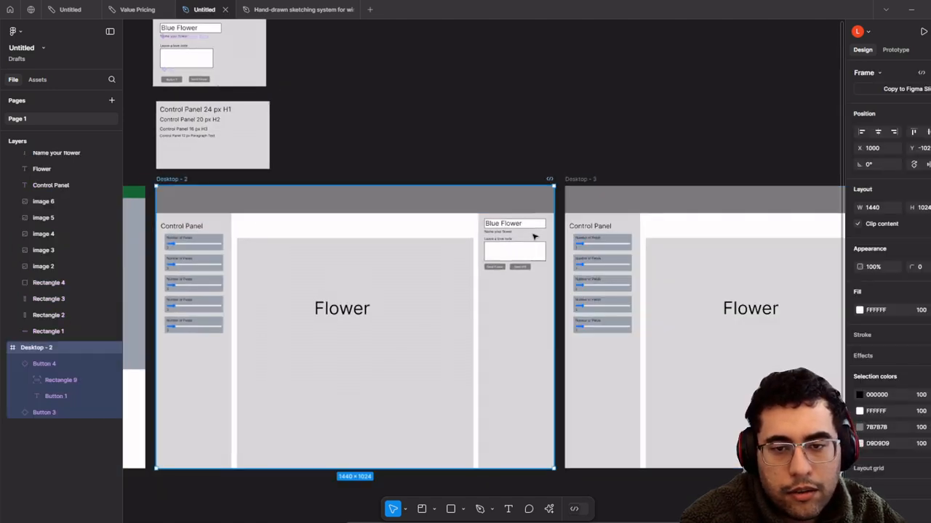
pyautogui.hotkey('ctrl', 'z')
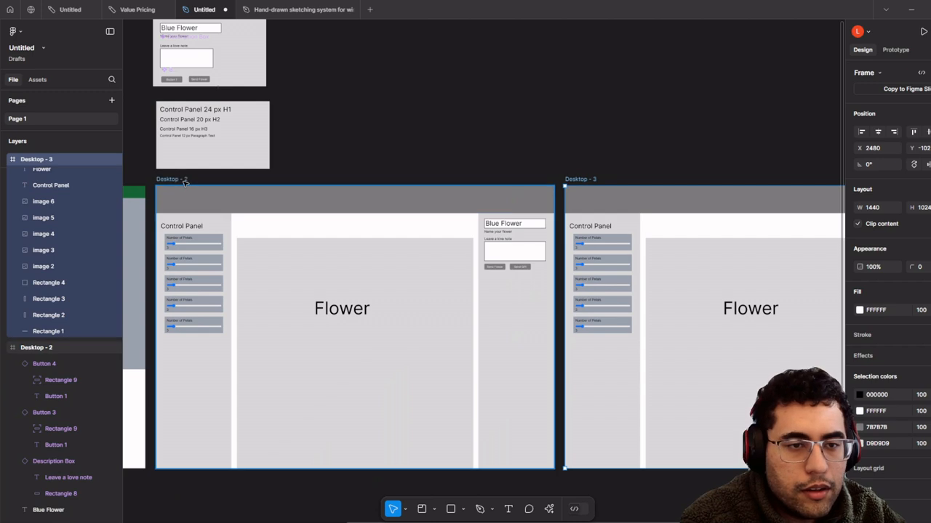
# - Rename the Desktop - 2 frame to '1. Users create flower'
pyautogui.click(185, 182)
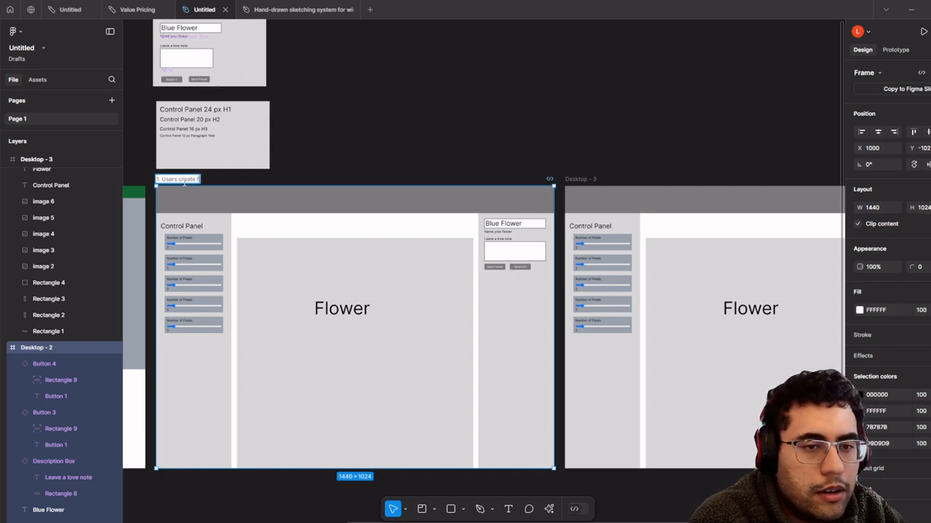
pyautogui.click(836, 52)
pyautogui.click(895, 49)
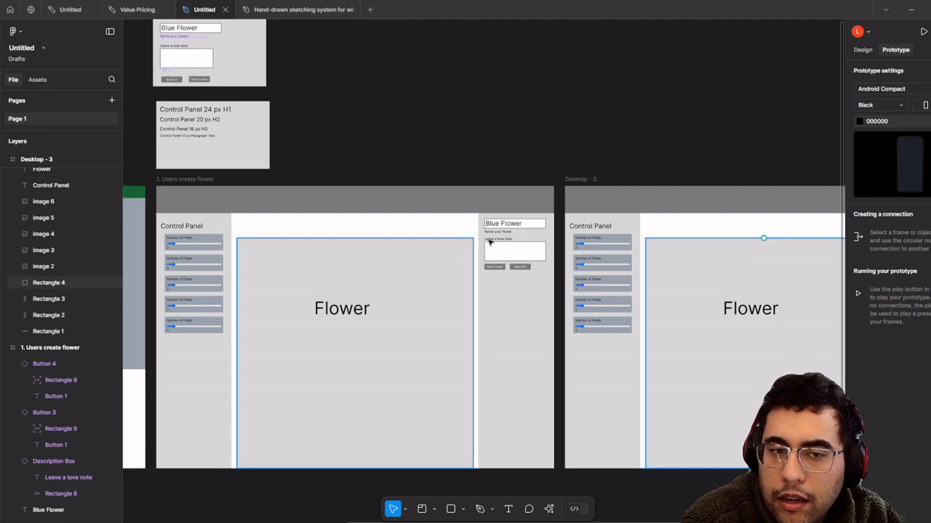
# - Add a flow starting point 'Flow 1' on the '1. Users create flower' frame
pyautogui.click(213, 180)
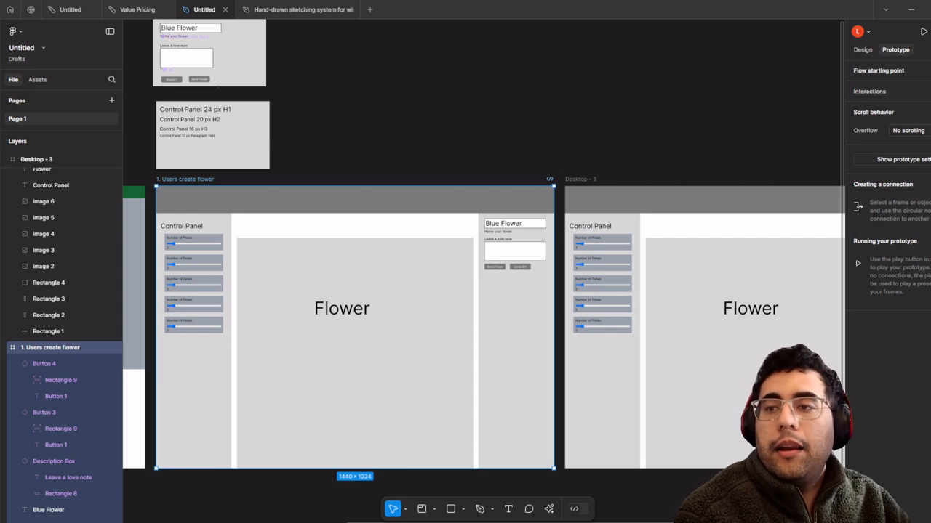
pyautogui.click(929, 71)
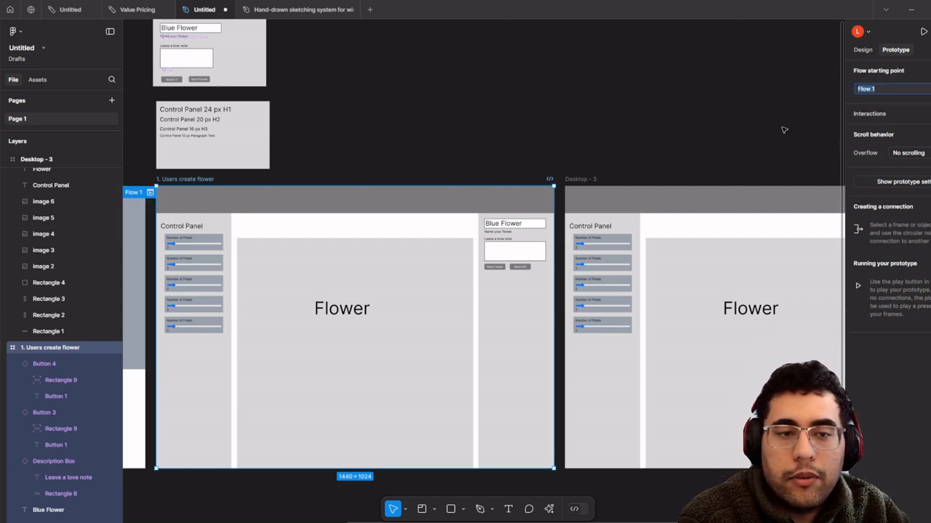
pyautogui.scroll(2, 623, 298)
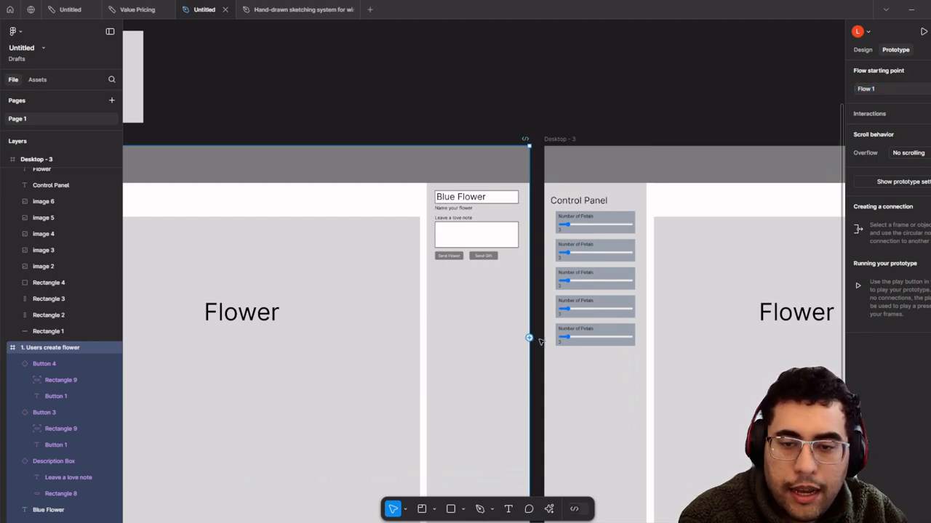
# - Delete the frame-to-frame prototype connection to Desktop - 3
pyautogui.moveTo(530, 338); pyautogui.dragTo(568, 345)
pyautogui.scroll(-2, 567, 347)
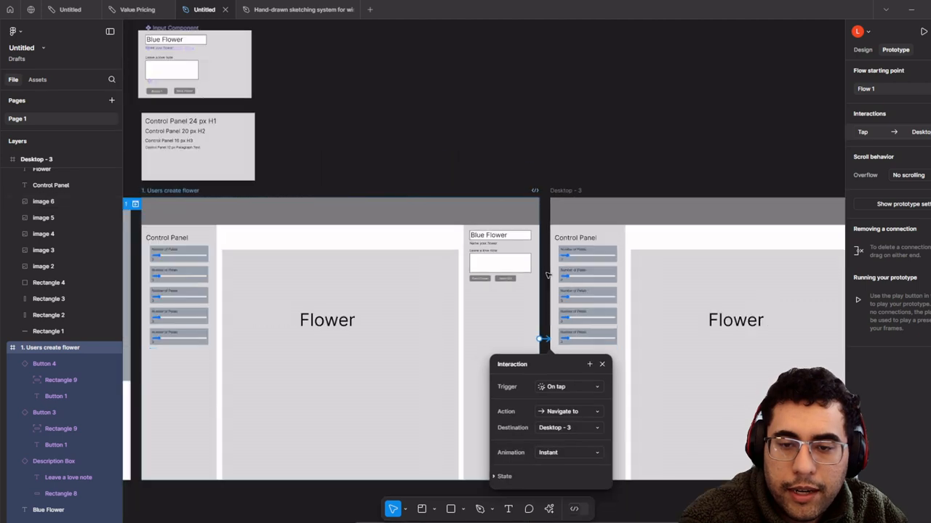
pyautogui.moveTo(566, 259); pyautogui.dragTo(401, 276)
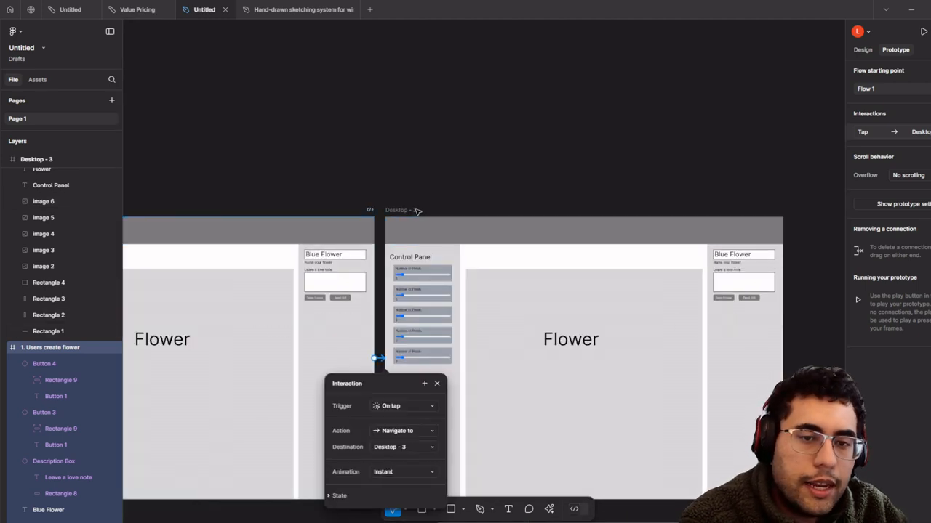
pyautogui.click(417, 210)
pyautogui.scroll(5, 360, 336)
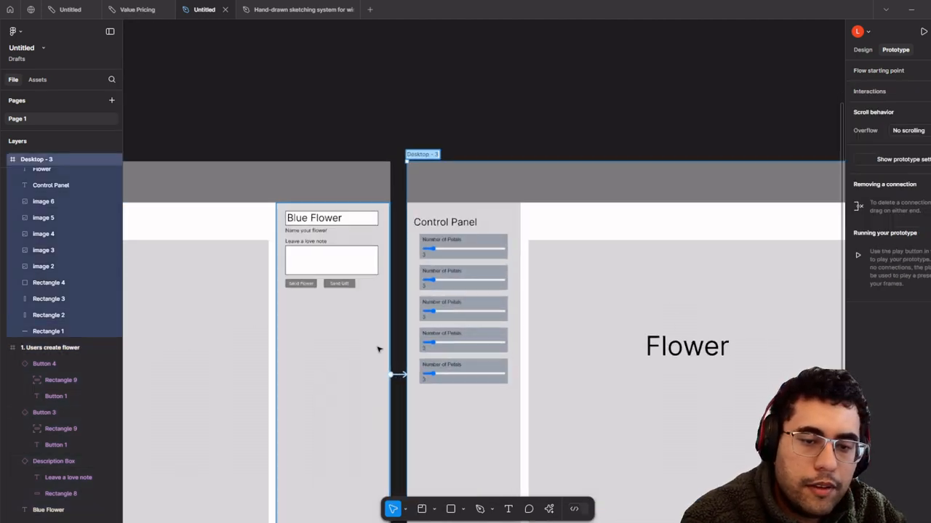
pyautogui.click(379, 358)
pyautogui.press('Delete')
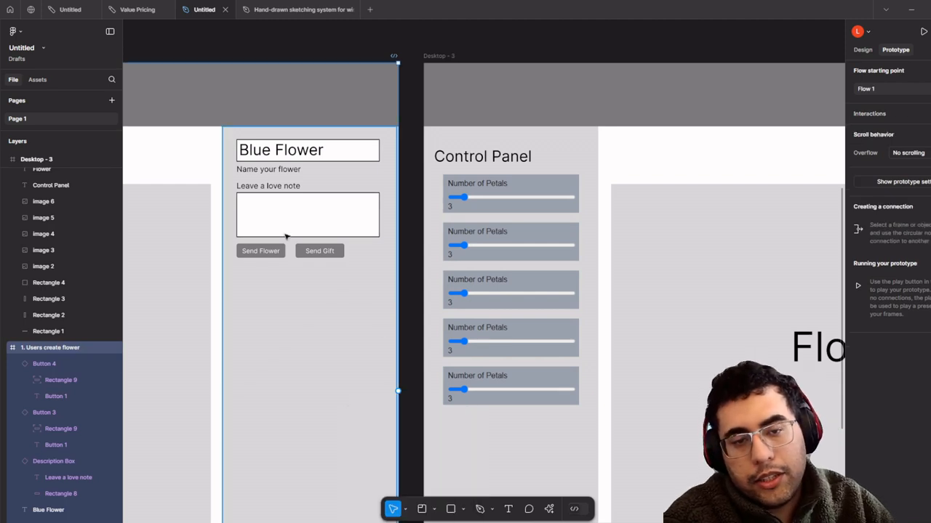
pyautogui.scroll(3, 273, 251)
pyautogui.hscroll(-3, 324, 258)
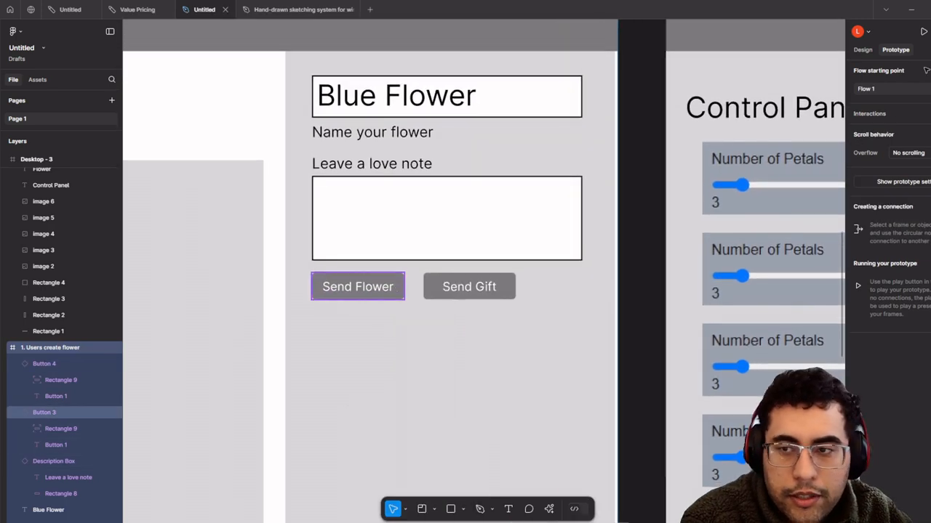
# - Link the Send Flower button to Desktop - 3 with an On tap, Navigate to interaction
pyautogui.click(400, 287)
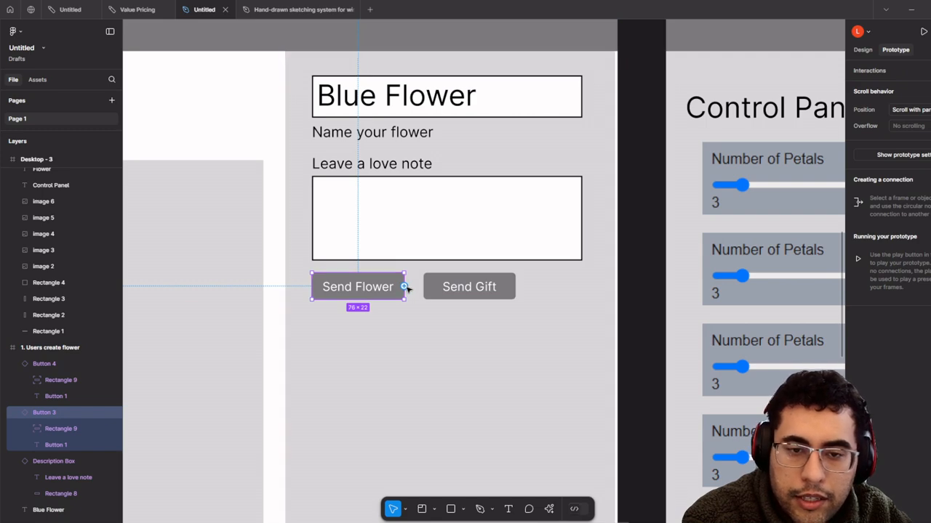
pyautogui.moveTo(404, 287); pyautogui.dragTo(418, 295)
pyautogui.moveTo(574, 349); pyautogui.dragTo(650, 391)
pyautogui.scroll(-3, 651, 391)
pyautogui.moveTo(606, 359); pyautogui.dragTo(441, 218)
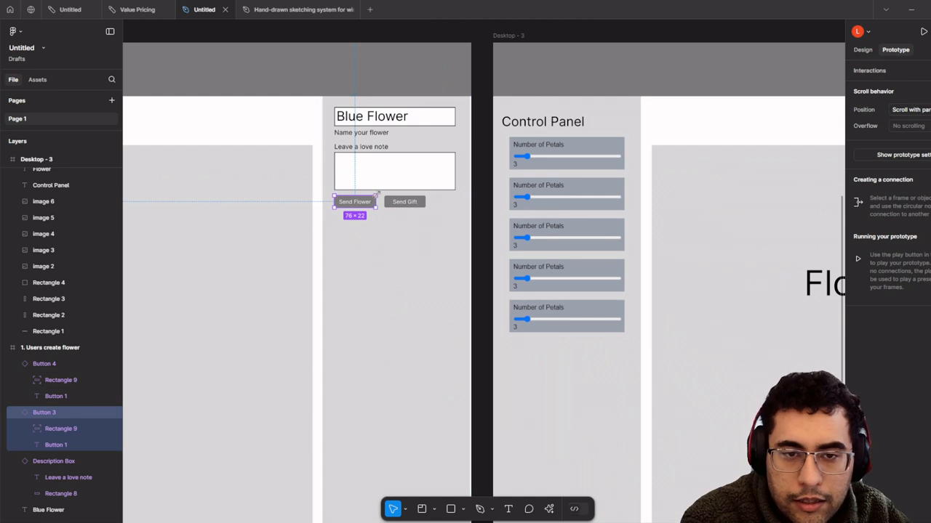
pyautogui.moveTo(375, 202); pyautogui.dragTo(525, 325)
pyautogui.scroll(-2, 526, 325)
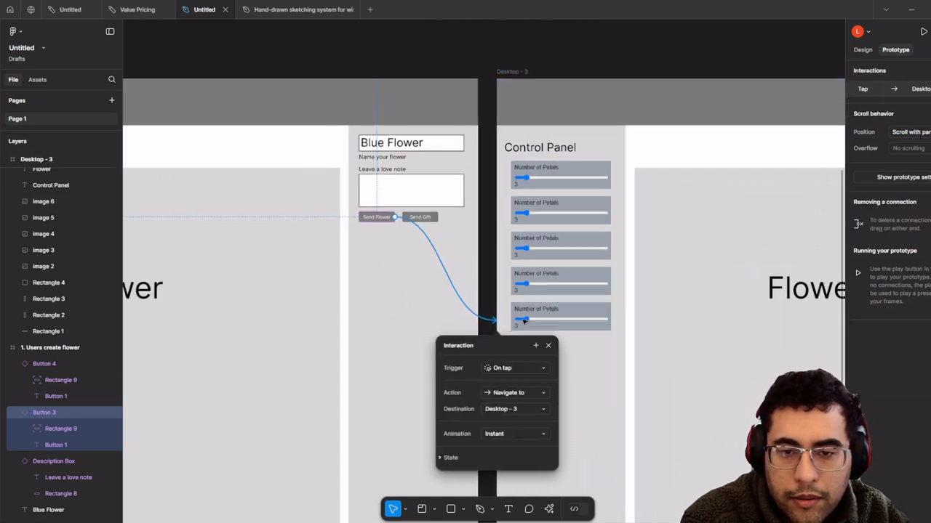
pyautogui.moveTo(466, 314); pyautogui.dragTo(284, 351)
pyautogui.click(411, 92)
pyautogui.moveTo(442, 100); pyautogui.dragTo(572, 110)
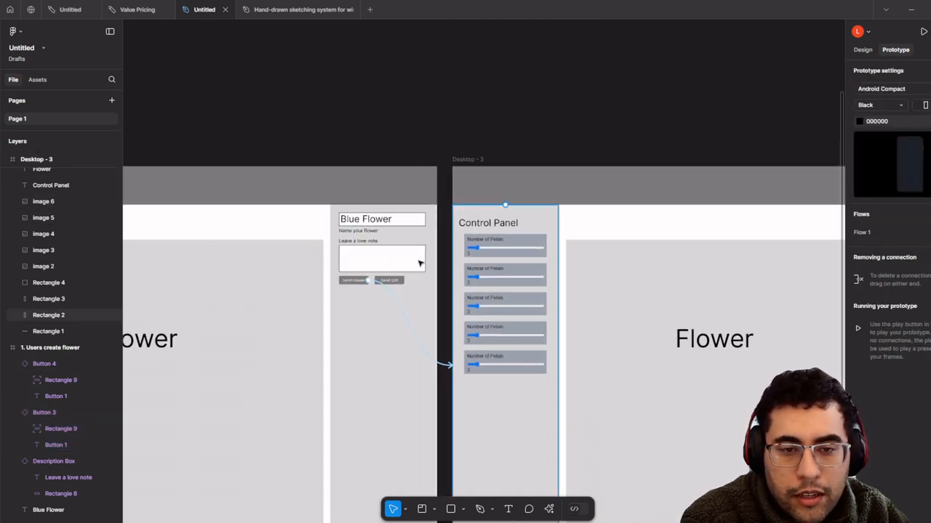
pyautogui.scroll(3, 413, 267)
pyautogui.scroll(-3, 367, 296)
pyautogui.scroll(-5, 369, 296)
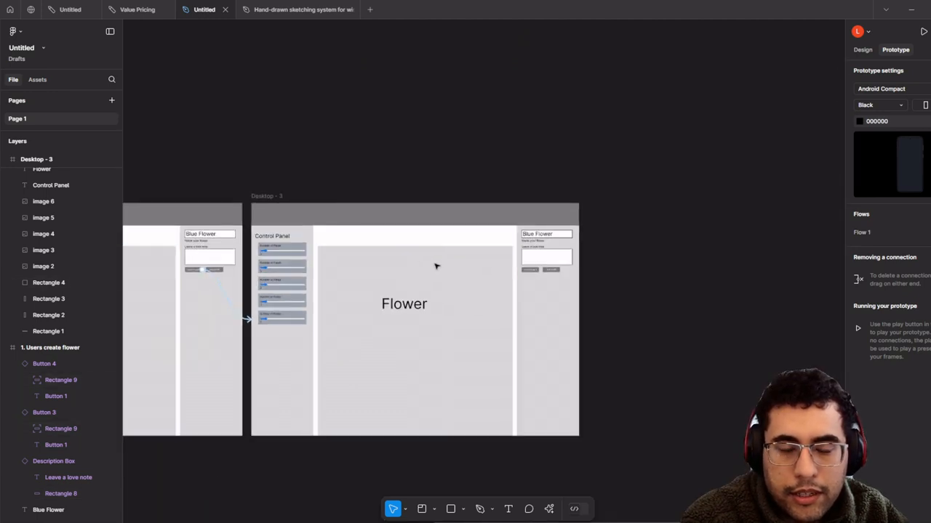
pyautogui.scroll(2, 538, 286)
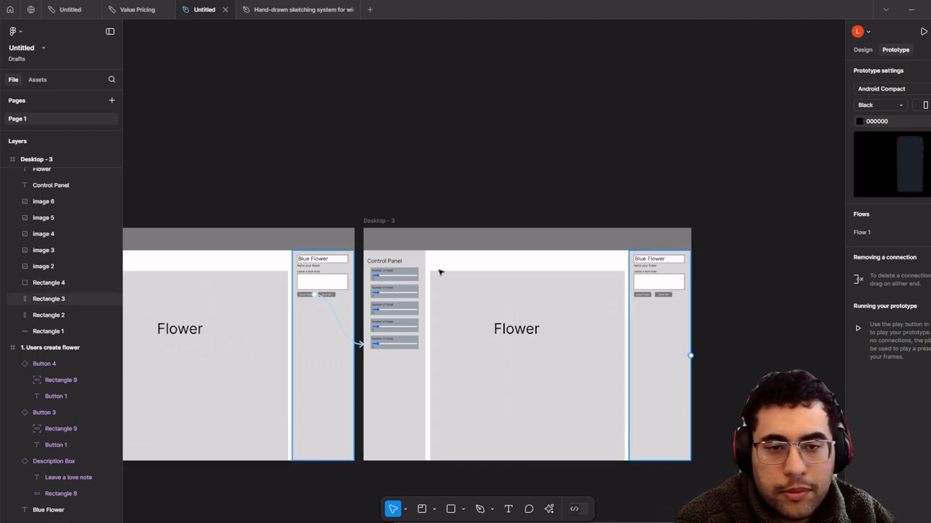
# - Rename Desktop - 3 to 'Collection Page'
pyautogui.scroll(1, 441, 269)
pyautogui.click(386, 219)
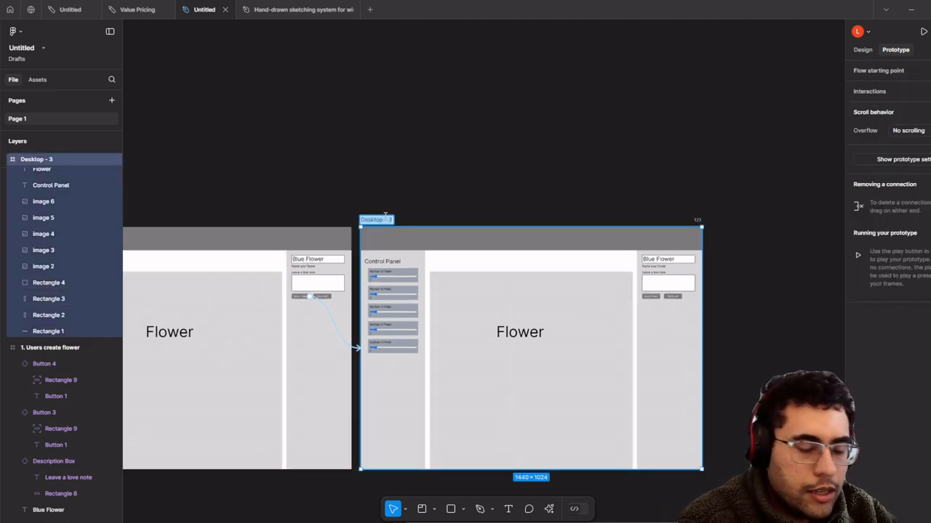
pyautogui.write('Collection Page')
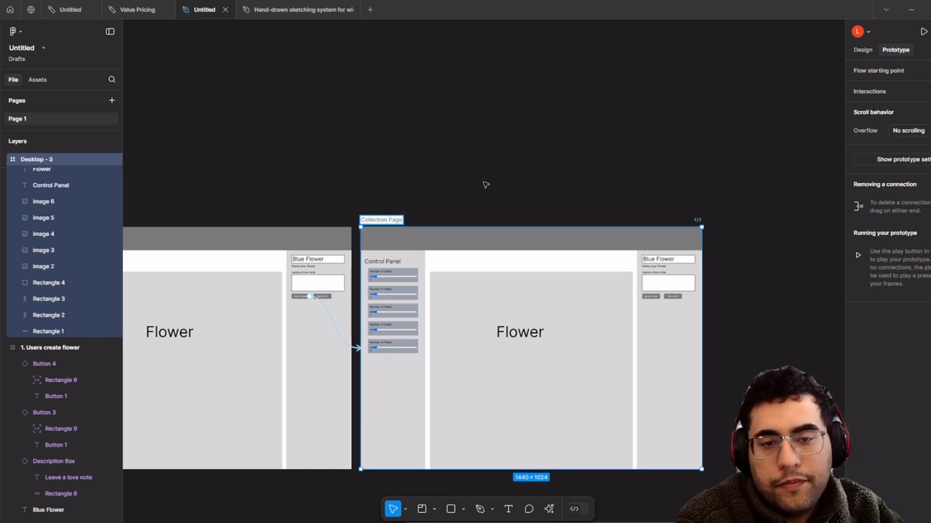
pyautogui.click(543, 188)
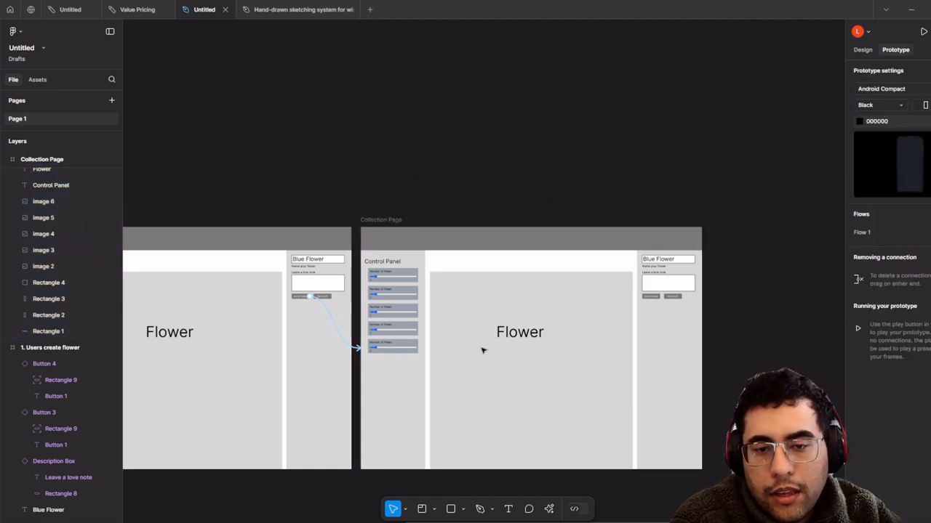
# - Delete the Control Panel sliders and heading from Collection Page
pyautogui.scroll(2, 483, 349)
pyautogui.click(663, 380)
pyautogui.moveTo(378, 395); pyautogui.dragTo(362, 242)
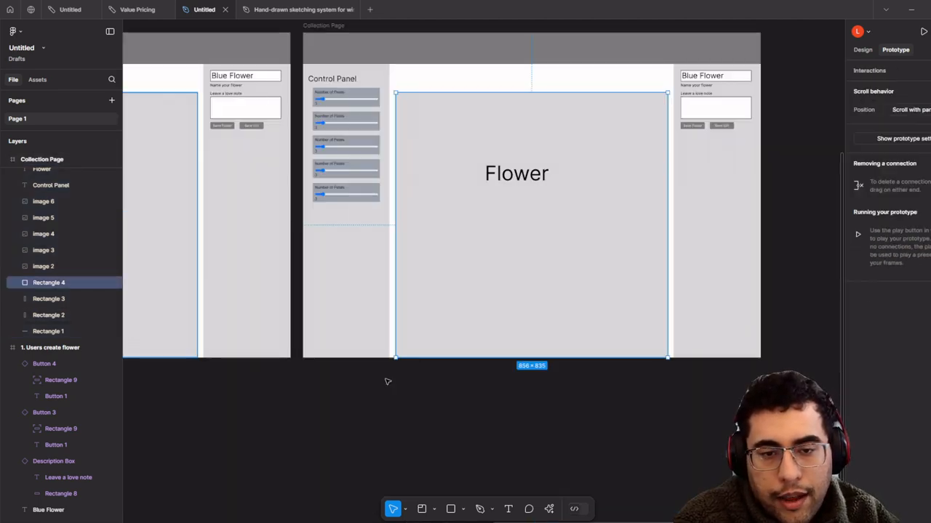
pyautogui.moveTo(387, 402); pyautogui.dragTo(319, 74)
pyautogui.moveTo(430, 143); pyautogui.dragTo(429, 193)
pyautogui.moveTo(611, 308); pyautogui.dragTo(543, 322)
pyautogui.press('Delete')
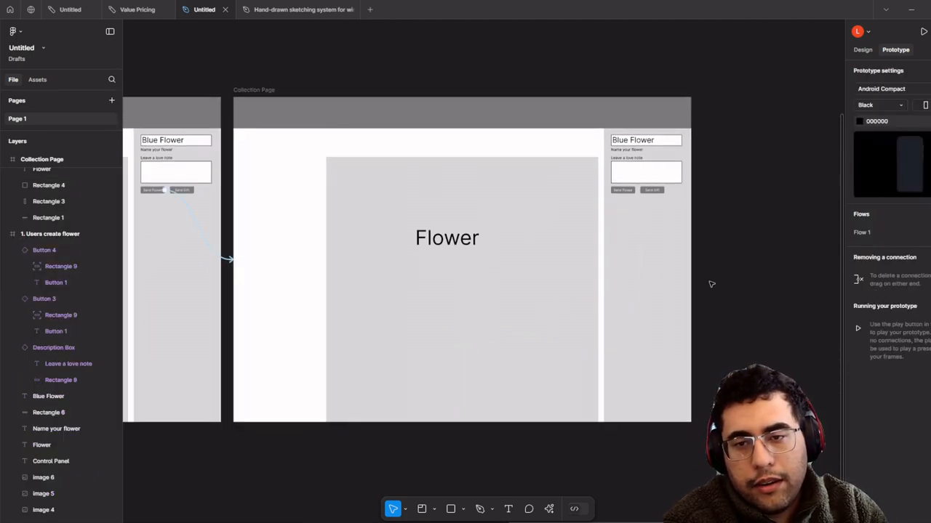
# - Delete the right-side form panel and the Flower label with its grey box
pyautogui.moveTo(766, 462); pyautogui.dragTo(608, 136)
pyautogui.press('Delete')
pyautogui.moveTo(602, 440); pyautogui.dragTo(315, 169)
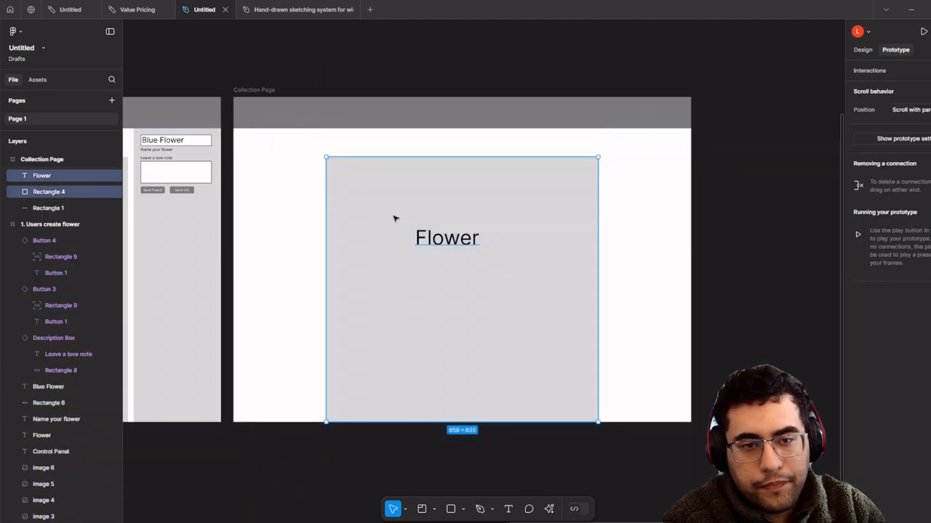
pyautogui.press('Delete')
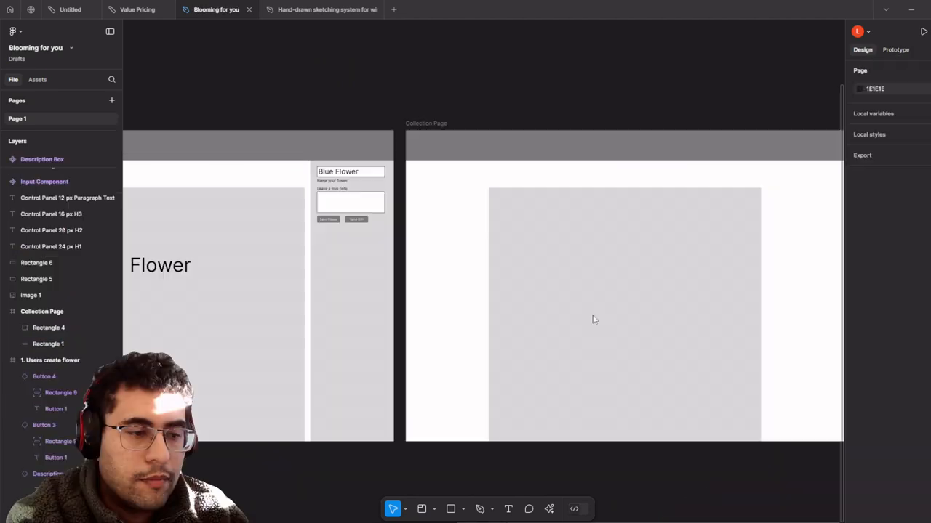
pyautogui.scroll(5, 592, 317)
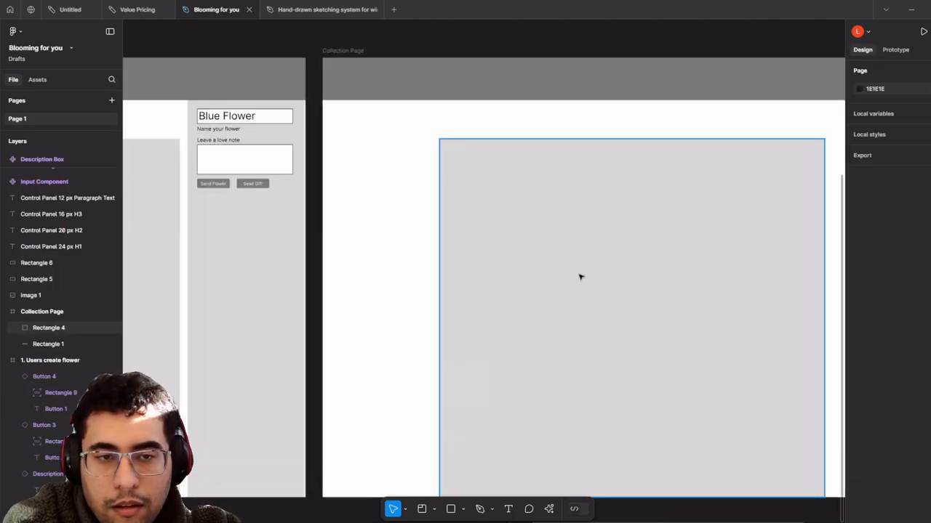
# - Draw a 181×255 card rectangle inside the grey content area
pyautogui.moveTo(581, 277); pyautogui.dragTo(459, 283)
pyautogui.scroll(3, 465, 408)
pyautogui.click(451, 513)
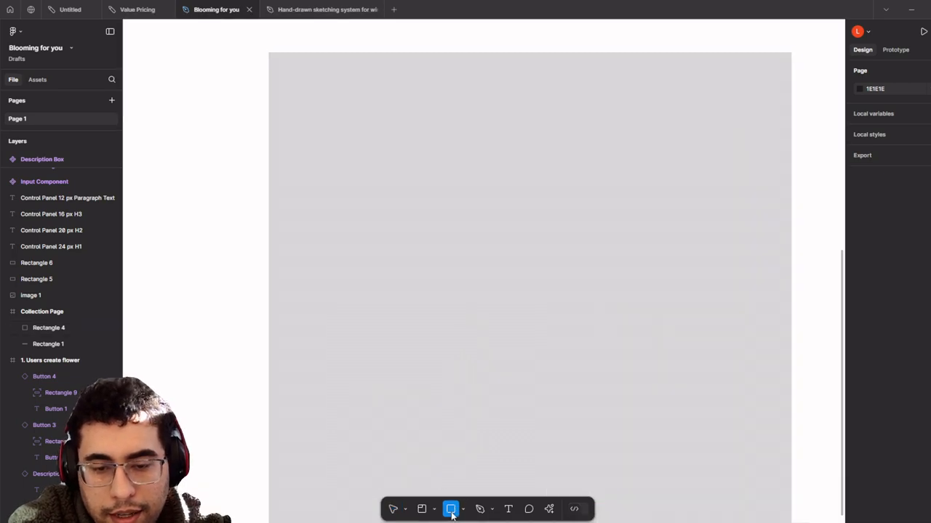
pyautogui.scroll(-3, 445, 336)
pyautogui.moveTo(445, 313); pyautogui.dragTo(467, 400)
pyautogui.scroll(2, 361, 237)
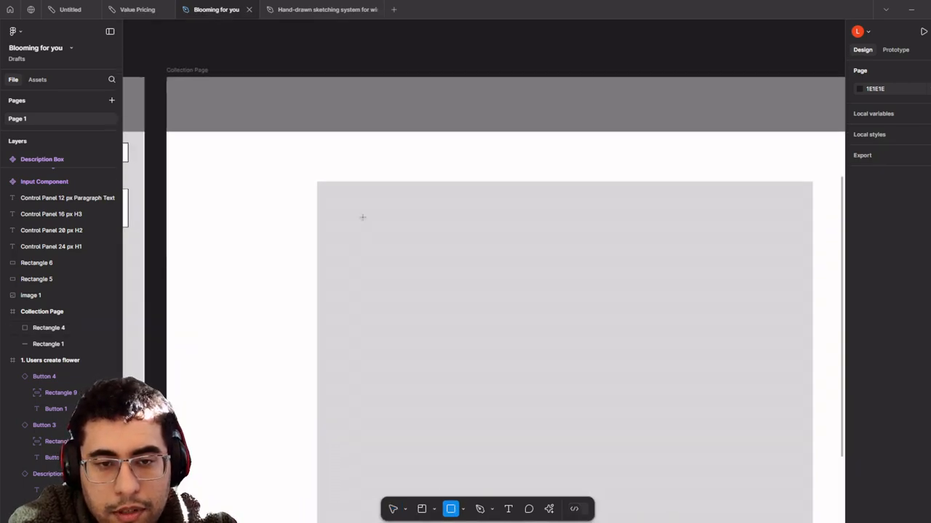
pyautogui.moveTo(335, 200)
pyautogui.mouseDown()
pyautogui.moveTo(455, 337)
pyautogui.moveTo(436, 341)
pyautogui.mouseUp()
# - Give the card rectangle a white fill
pyautogui.click(859, 276)
pyautogui.moveTo(723, 289); pyautogui.dragTo(687, 252)
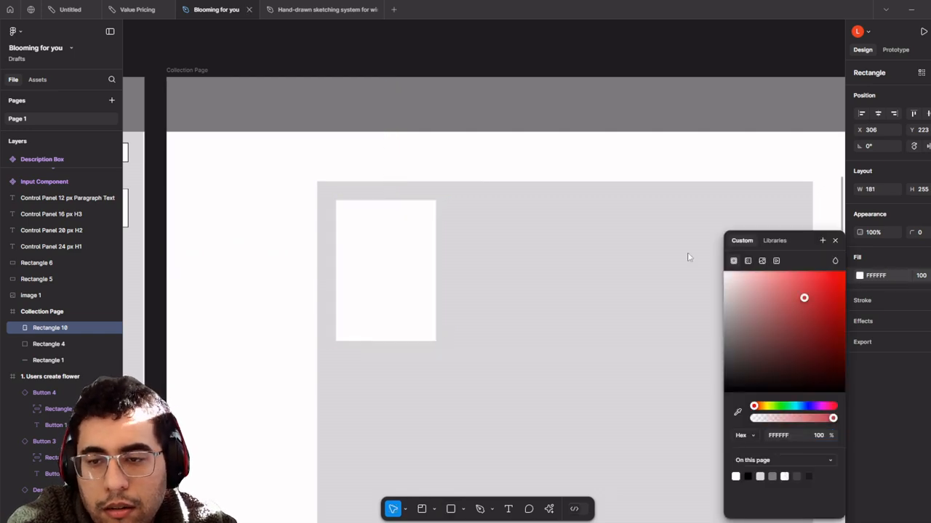
pyautogui.scroll(2, 501, 263)
pyautogui.hscroll(-3, 544, 272)
pyautogui.scroll(1, 428, 315)
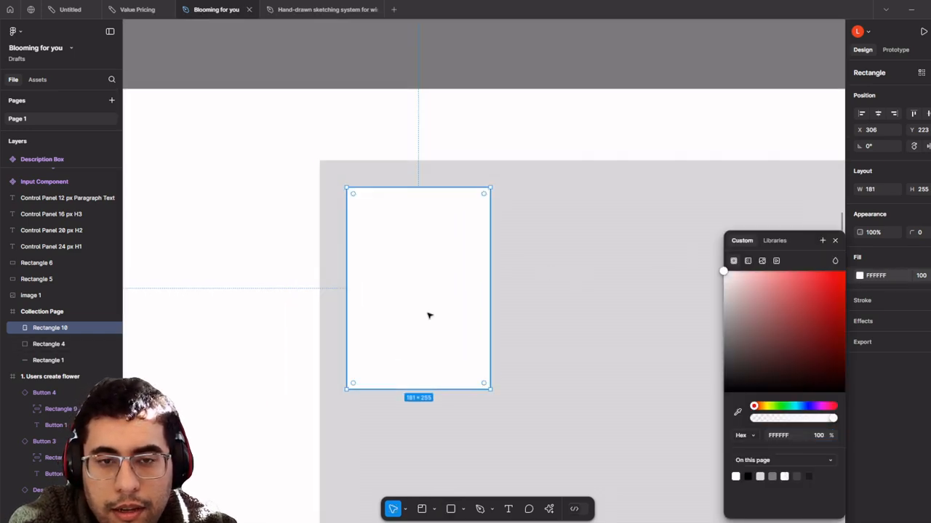
pyautogui.moveTo(428, 316)
pyautogui.mouseDown()
pyautogui.moveTo(442, 316)
pyautogui.moveTo(434, 313)
pyautogui.mouseUp()
pyautogui.scroll(-2, 434, 314)
pyautogui.scroll(3, 434, 320)
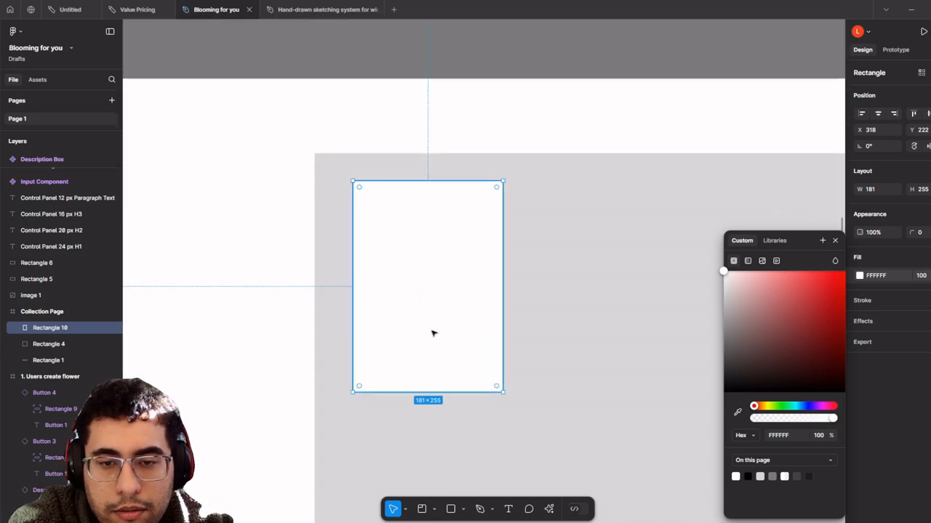
pyautogui.scroll(-3, 452, 334)
pyautogui.hotkey('ctrl', 'v')
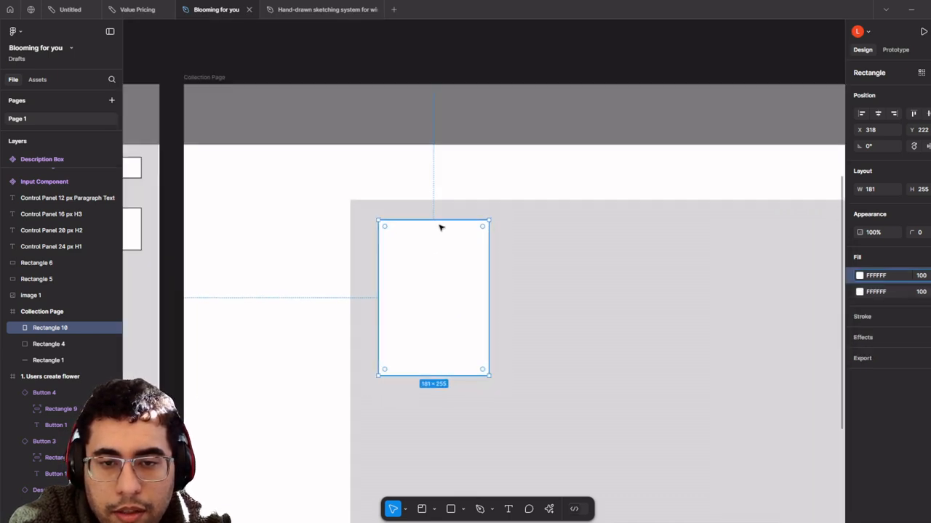
pyautogui.moveTo(442, 265); pyautogui.dragTo(451, 324)
pyautogui.hotkey('ctrl', 'z')
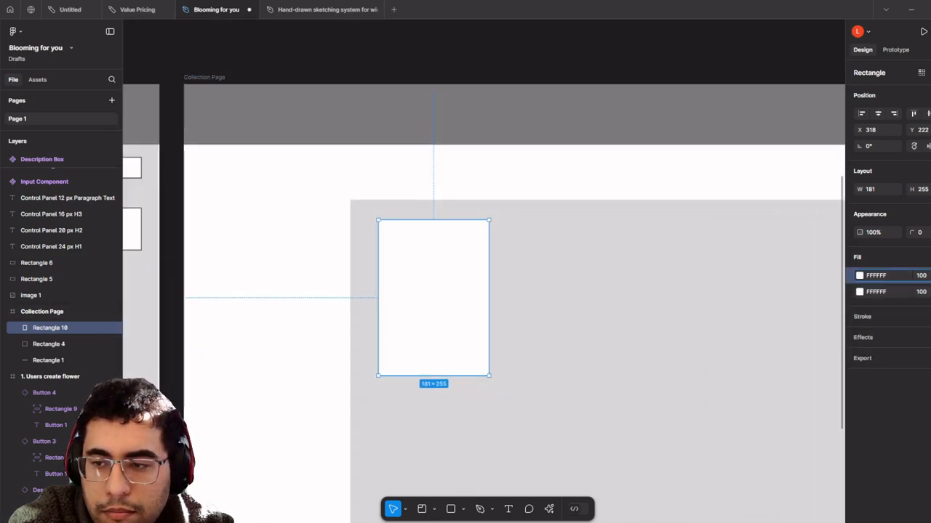
pyautogui.click(929, 291)
pyautogui.hotkey('ctrl', 'z')
# - Duplicate the card into a 181×50 bottom strip filled BABABA
pyautogui.hotkey('ctrl', 'd')
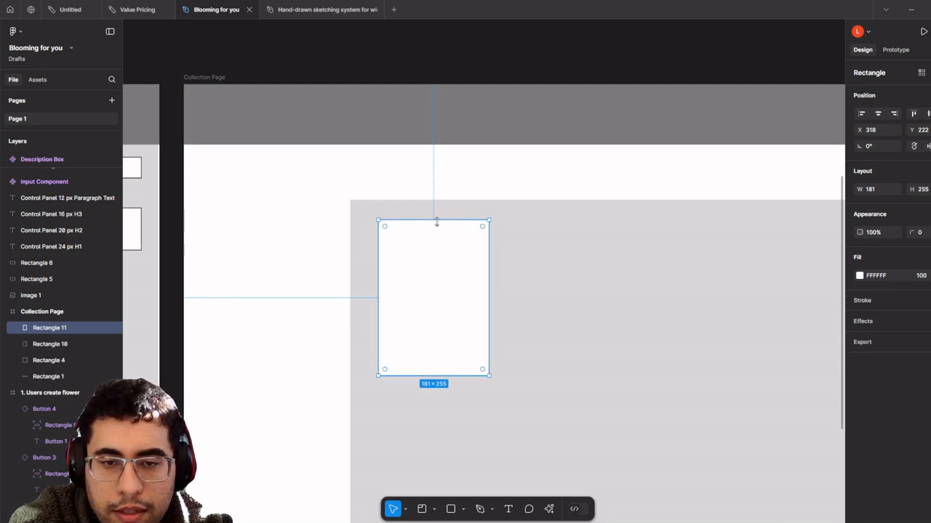
pyautogui.moveTo(436, 220); pyautogui.dragTo(440, 342)
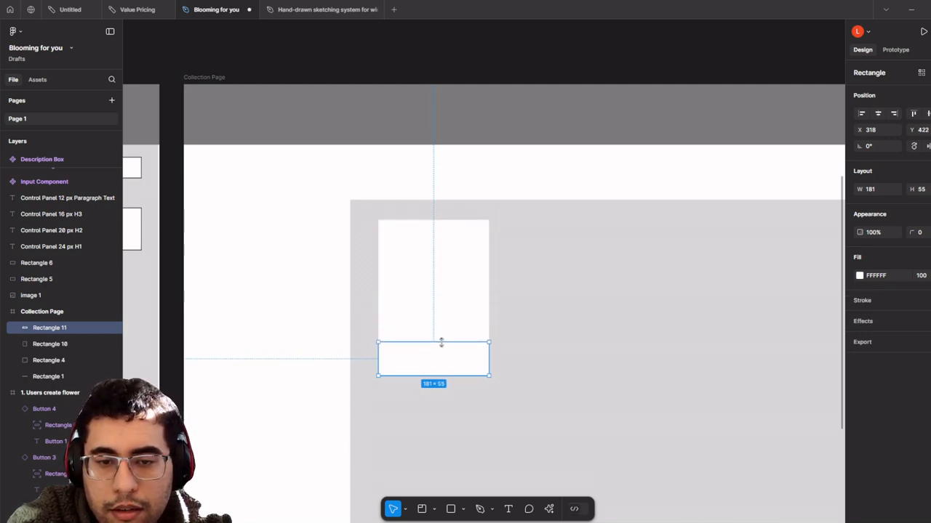
pyautogui.click(861, 281)
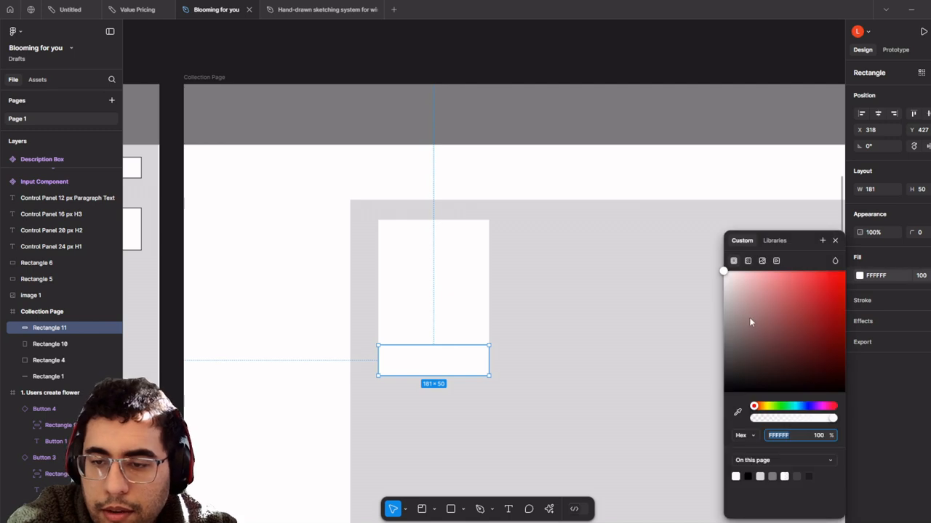
pyautogui.write('DADADA')
pyautogui.press('Return')
pyautogui.moveTo(702, 299); pyautogui.dragTo(704, 303)
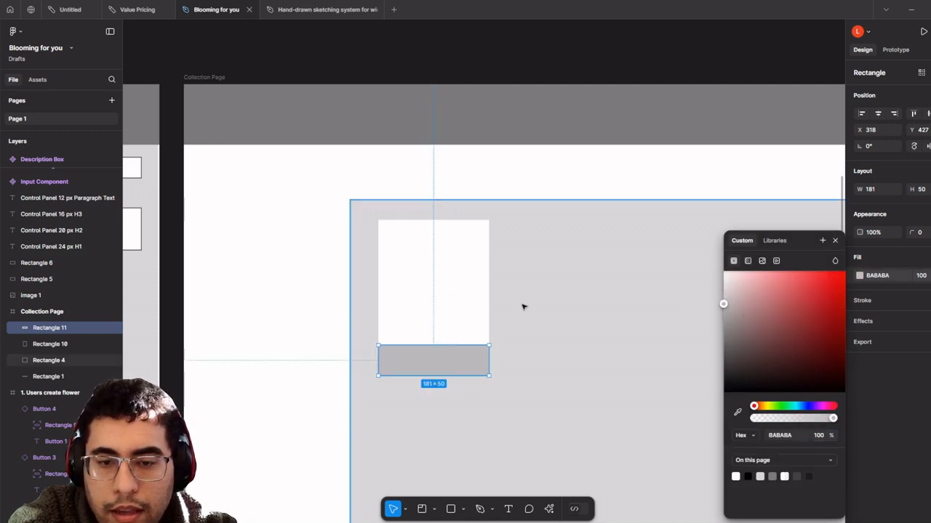
pyautogui.keyDown('shift'); pyautogui.click(442, 276); pyautogui.keyUp('shift')
pyautogui.rightClick(444, 278)
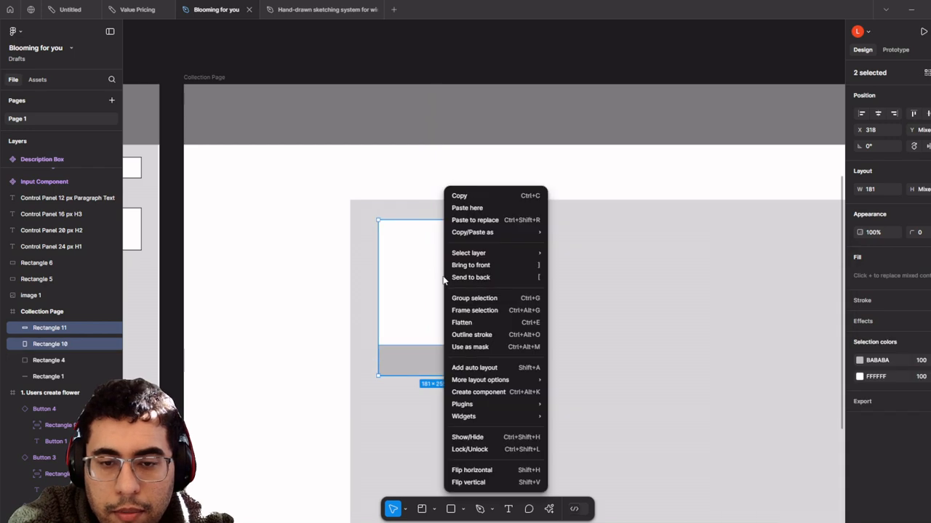
# - Make the card and strip into Component 1 and move it onto empty canvas above
pyautogui.click(532, 392)
pyautogui.scroll(-3, 499, 355)
pyautogui.scroll(-4, 594, 356)
pyautogui.moveTo(446, 332); pyautogui.dragTo(462, 150)
pyautogui.rightClick(463, 150)
pyautogui.click(714, 220)
pyautogui.hotkey('ctrl', 'z')
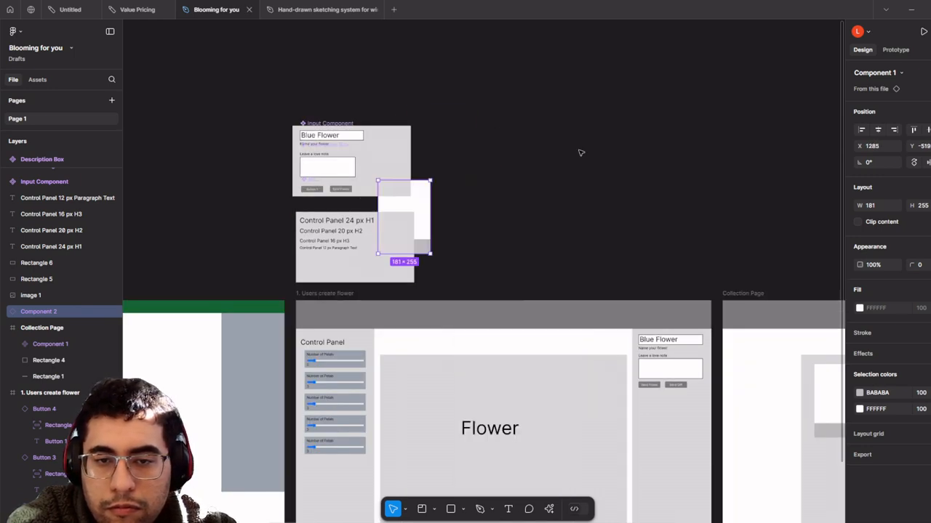
pyautogui.hotkey('ctrl', 'z')
pyautogui.moveTo(668, 175); pyautogui.dragTo(453, 121)
pyautogui.moveTo(624, 328); pyautogui.dragTo(351, 88)
pyautogui.hotkey('ctrl', 'z')
pyautogui.moveTo(621, 322); pyautogui.dragTo(322, 103)
pyautogui.hscroll(-5, 436, 160)
# - Move the Input Component group to the top and scale its background box up about twice
pyautogui.click(502, 197)
pyautogui.moveTo(523, 131); pyautogui.dragTo(339, 250)
pyautogui.moveTo(466, 249); pyautogui.dragTo(496, 213)
pyautogui.click(466, 125)
pyautogui.press('k')
pyautogui.click(548, 228)
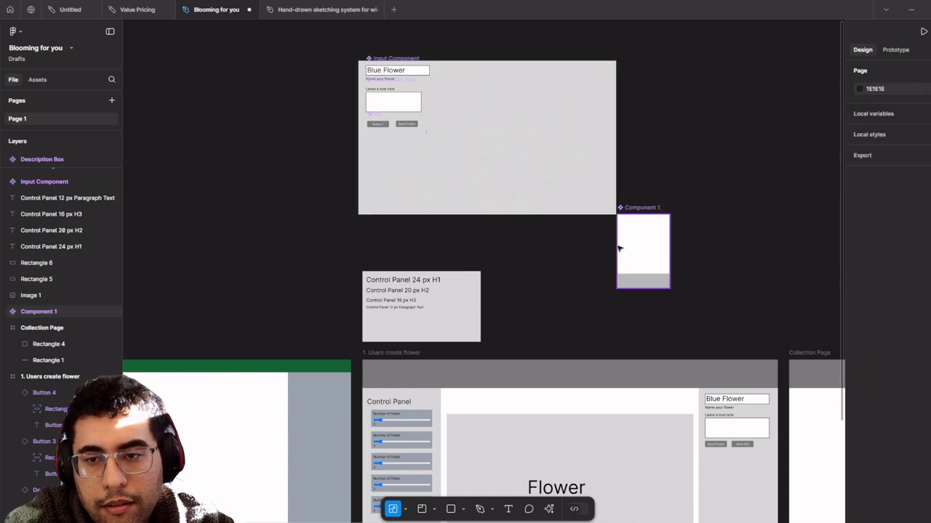
pyautogui.click(645, 259)
# - Place Component 1 beside the input form and bring it to front
pyautogui.moveTo(644, 259); pyautogui.dragTo(625, 239)
pyautogui.rightClick(510, 121)
pyautogui.click(551, 212)
pyautogui.scroll(-3, 473, 111)
pyautogui.scroll(5, 500, 318)
# - Select the row of four card instances and copy it into three rows in Collection Page
pyautogui.scroll(-3, 627, 218)
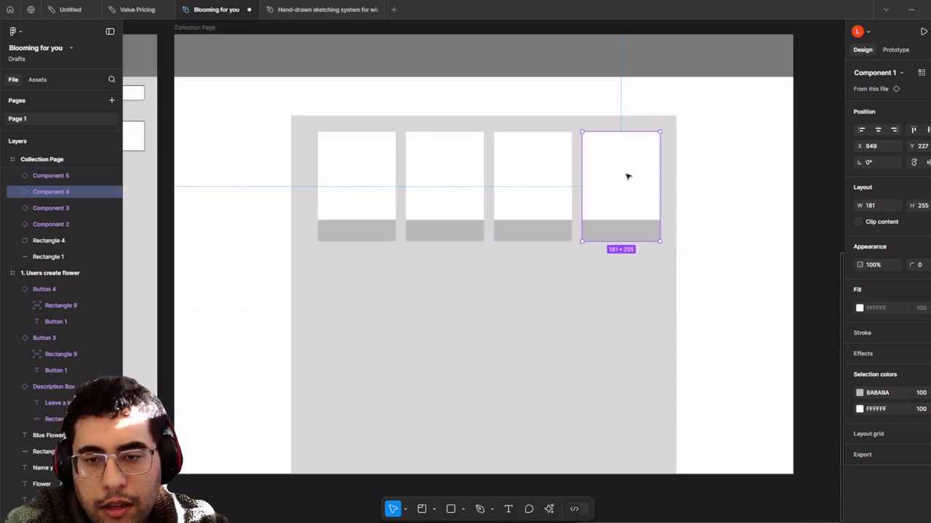
pyautogui.keyDown('shift'); pyautogui.click(518, 183); pyautogui.keyUp('shift')
pyautogui.keyDown('shift'); pyautogui.click(481, 185); pyautogui.keyUp('shift')
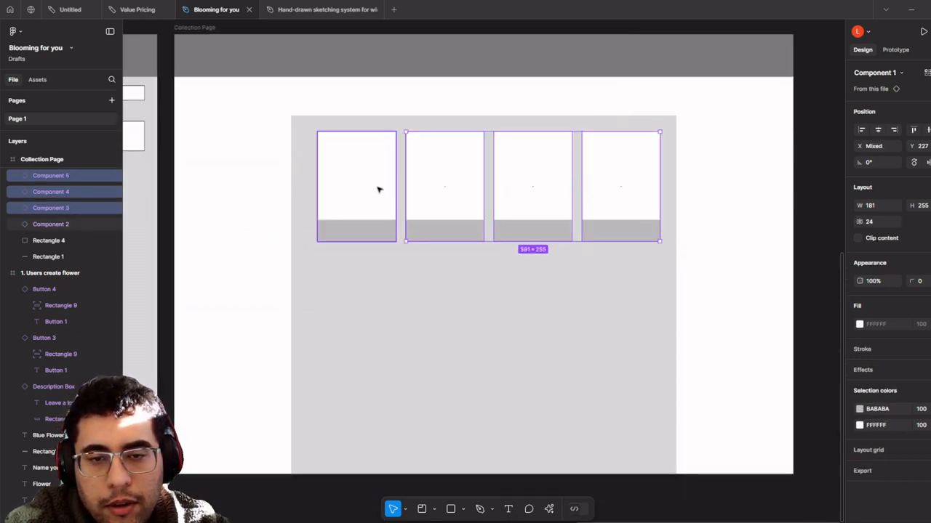
pyautogui.keyDown('shift'); pyautogui.click(379, 189); pyautogui.keyUp('shift')
pyautogui.scroll(-1, 481, 177)
pyautogui.moveTo(460, 179); pyautogui.dragTo(466, 414)
pyautogui.scroll(-3, 409, 279)
pyautogui.hscroll(-7, 635, 290)
pyautogui.scroll(3, 635, 291)
pyautogui.scroll(4, 517, 175)
pyautogui.hscroll(-1, 517, 175)
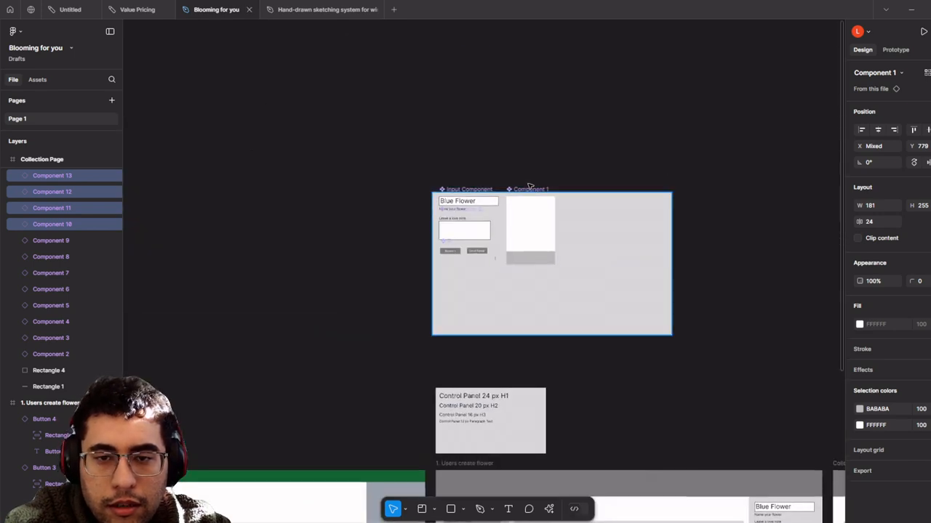
pyautogui.click(545, 226)
pyautogui.scroll(2, 562, 253)
# - Add a 'Blue Flower' text label in the card's grey bottom strip
pyautogui.scroll(5, 562, 252)
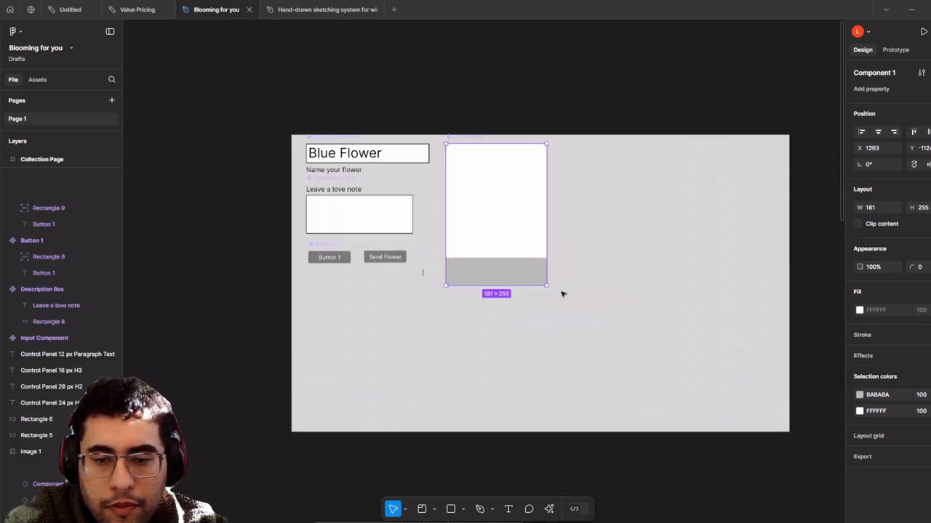
pyautogui.click(507, 508)
pyautogui.scroll(4, 378, 332)
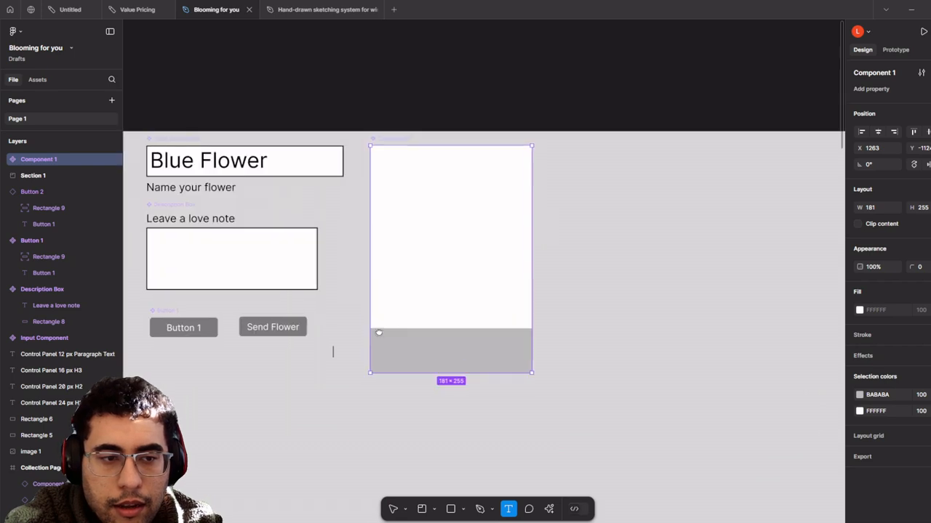
pyautogui.click(7, 160)
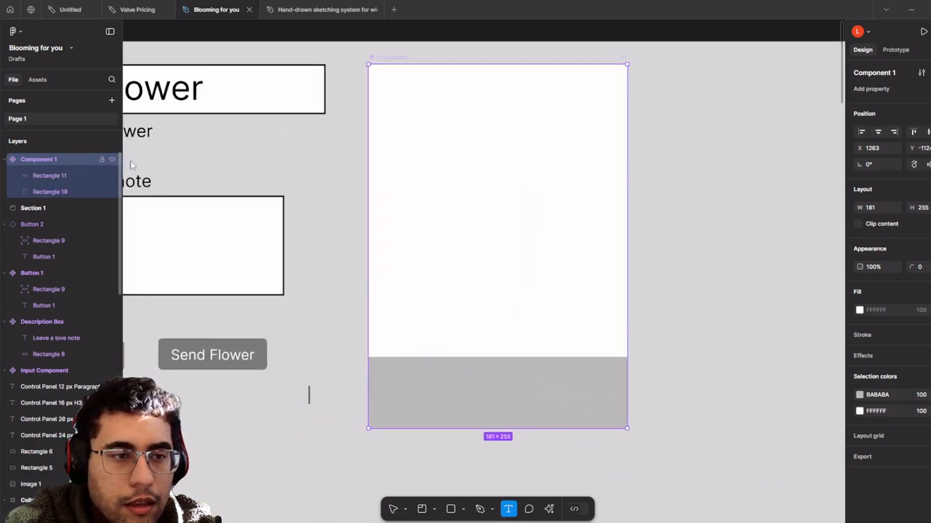
pyautogui.moveTo(398, 372); pyautogui.dragTo(599, 412)
pyautogui.write('Blue Flower')
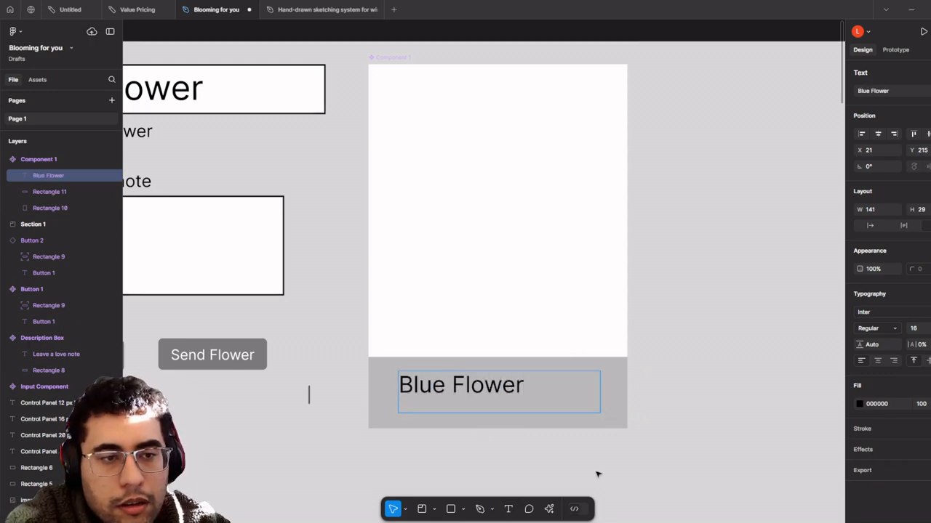
pyautogui.press('Escape')
# - Centre the Blue Flower label within the card's grey strip
pyautogui.moveTo(480, 386); pyautogui.dragTo(513, 390)
pyautogui.scroll(-2, 519, 353)
pyautogui.scroll(3, 538, 268)
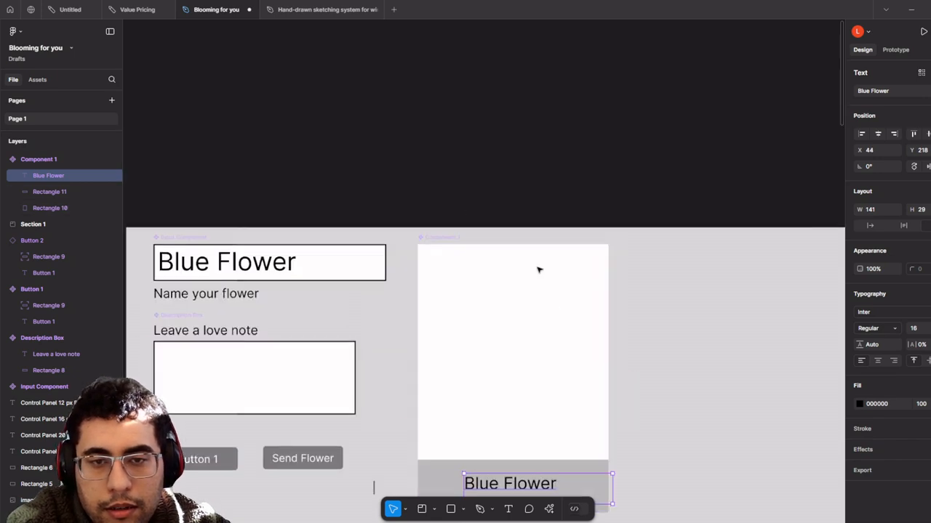
pyautogui.click(454, 237)
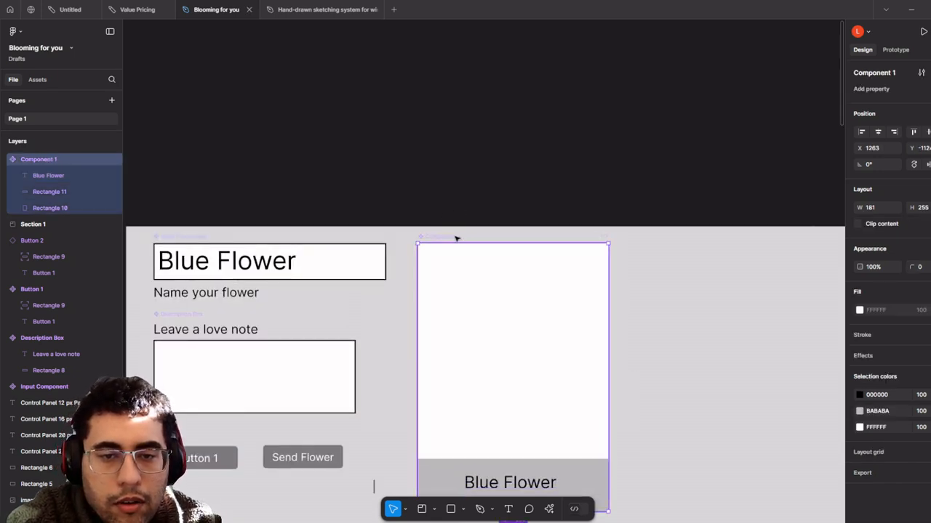
pyautogui.hotkey('shift', 'c')
pyautogui.press('r')
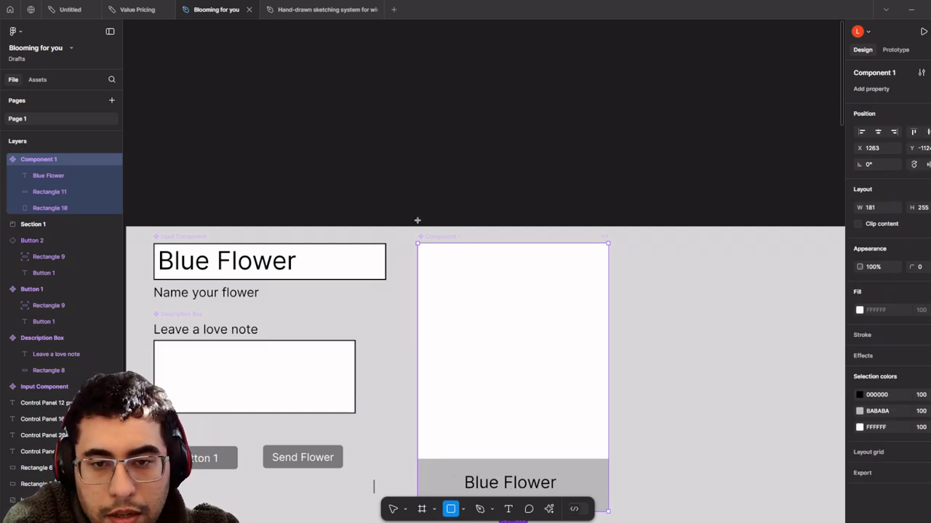
# - Rename the master card component layer to 'Card 1'
pyautogui.click(393, 508)
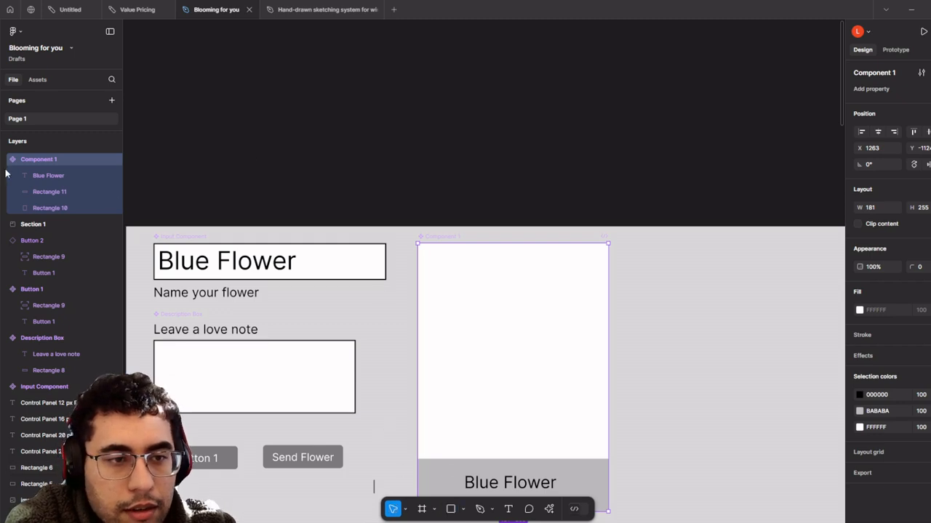
pyautogui.doubleClick(29, 159)
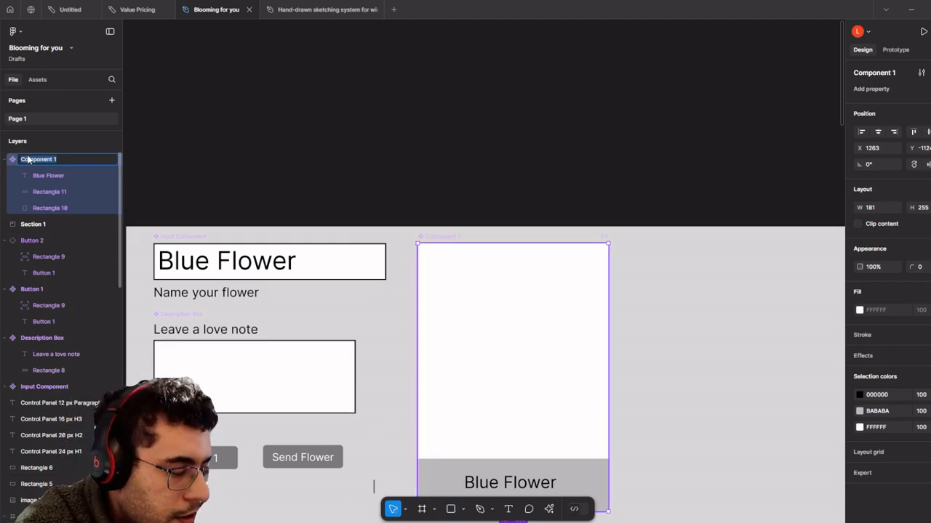
pyautogui.write('Card 1')
pyautogui.press('Return')
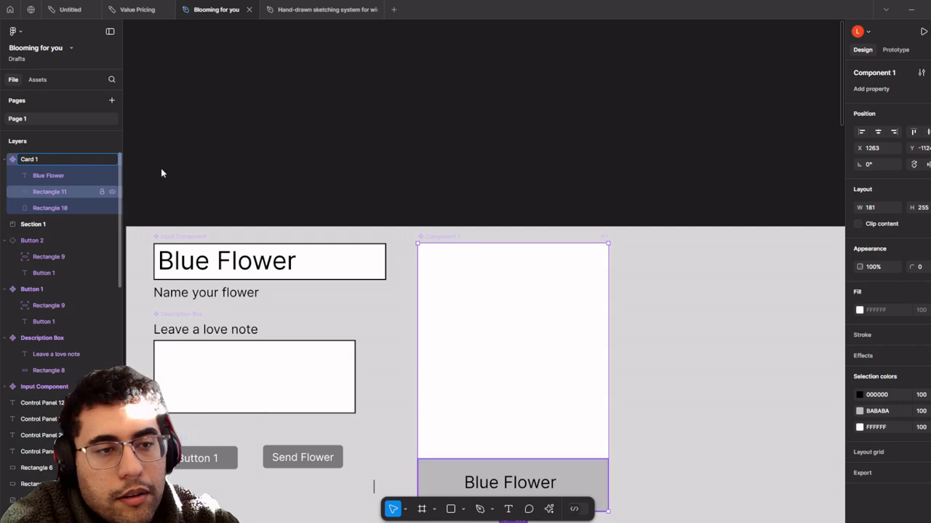
pyautogui.click(236, 172)
pyautogui.scroll(-3, 488, 160)
pyautogui.moveTo(491, 162); pyautogui.dragTo(376, 61)
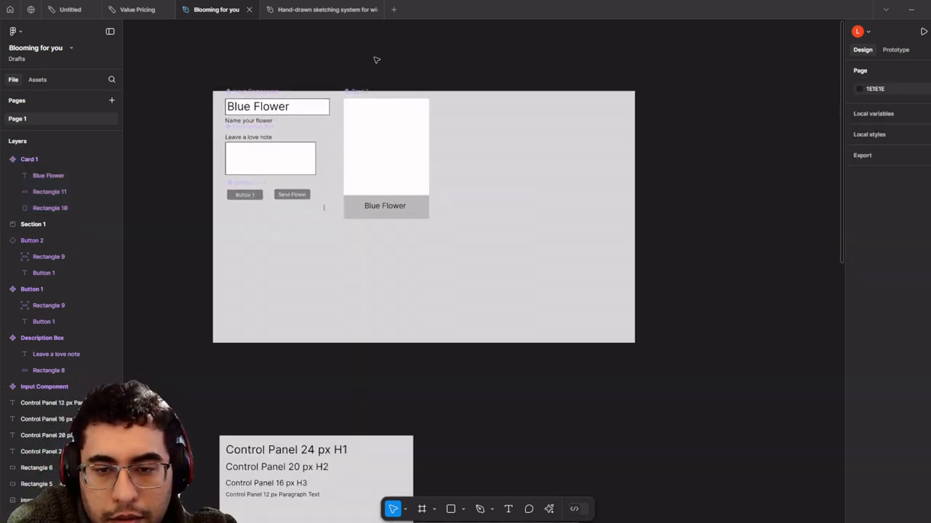
pyautogui.scroll(-4, 393, 73)
pyautogui.moveTo(565, 183); pyautogui.dragTo(419, 111)
pyautogui.scroll(5, 589, 207)
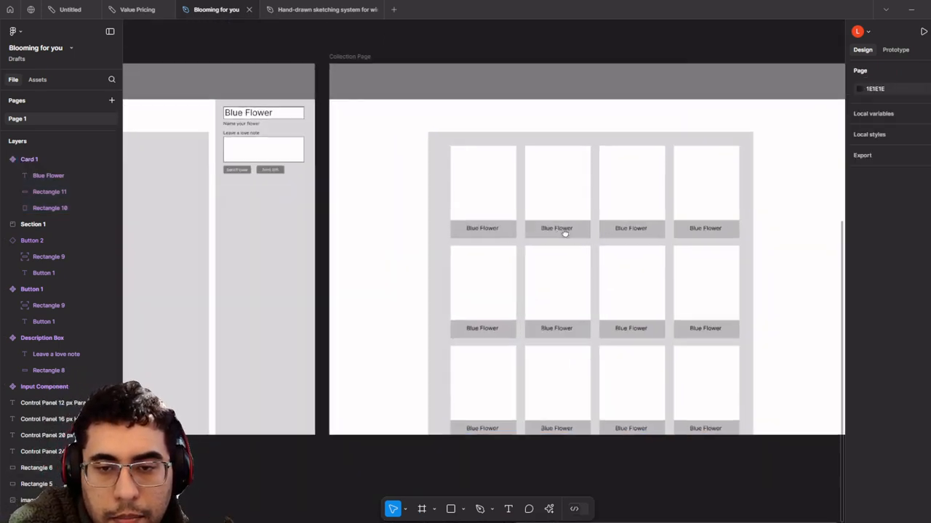
pyautogui.scroll(-2, 542, 231)
pyautogui.scroll(-3, 405, 160)
pyautogui.scroll(-2, 548, 276)
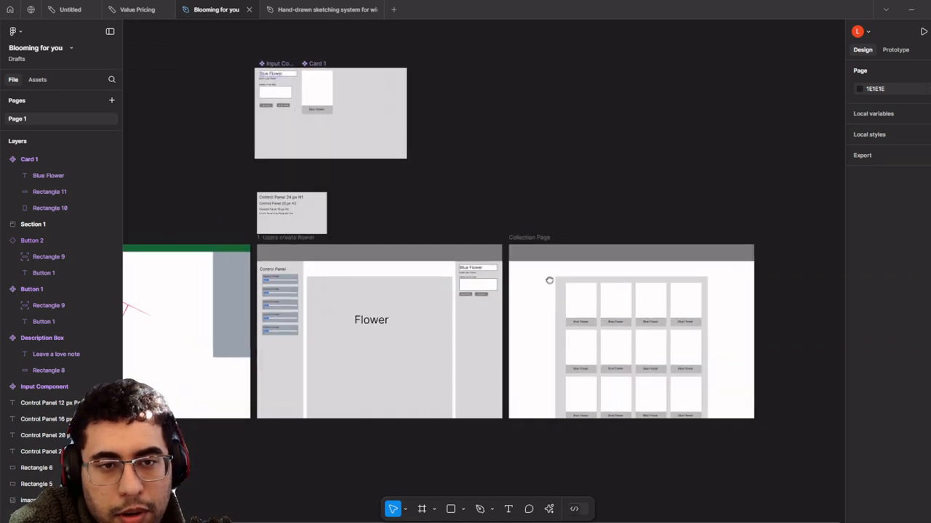
pyautogui.scroll(2, 575, 230)
pyautogui.scroll(5, 520, 223)
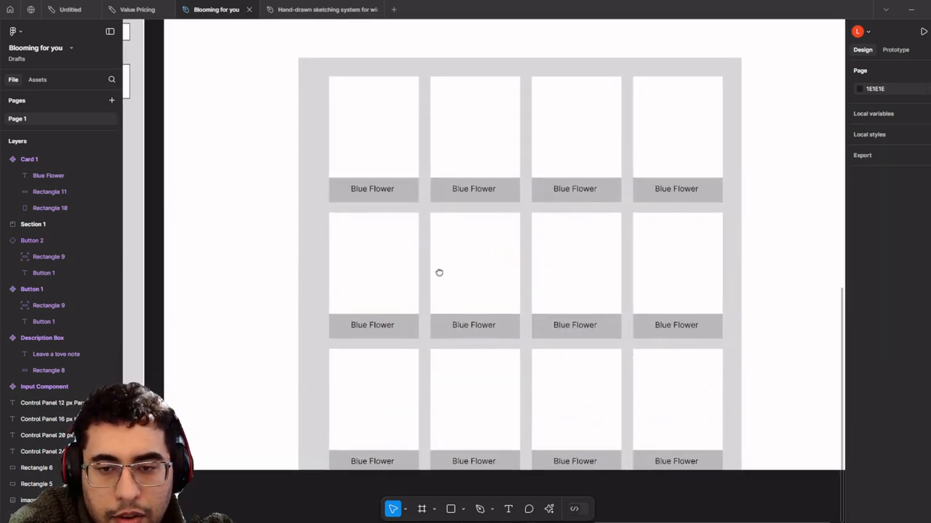
pyautogui.scroll(-1, 438, 272)
pyautogui.moveTo(447, 256); pyautogui.dragTo(472, 305)
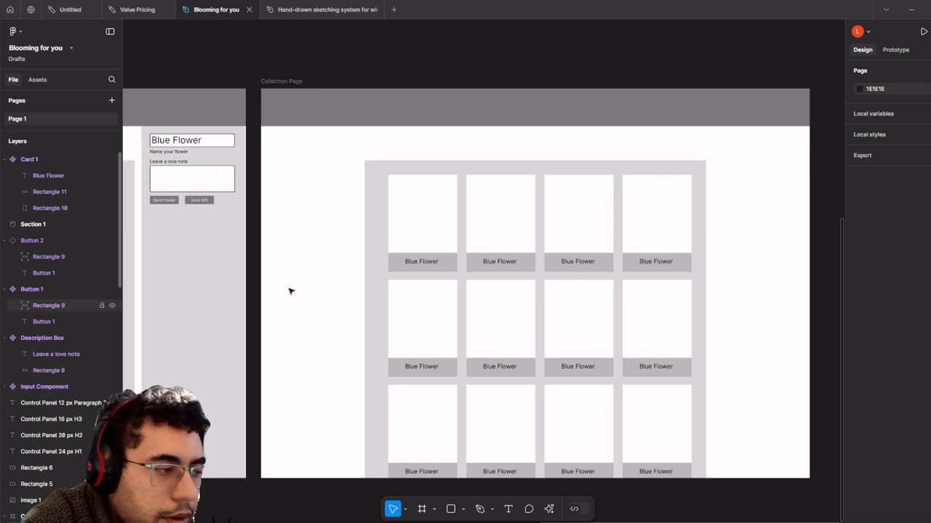
pyautogui.hscroll(-3, 451, 211)
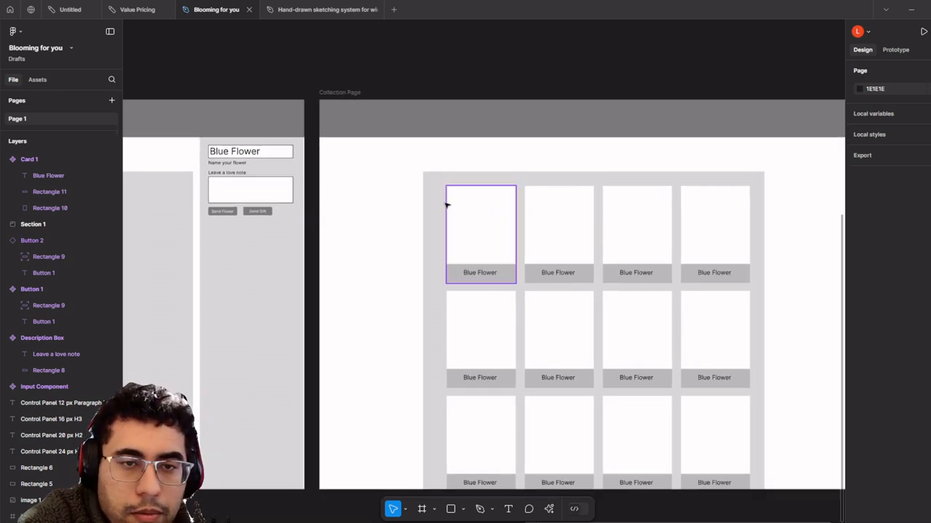
pyautogui.scroll(-5, 446, 205)
pyautogui.scroll(3, 359, 86)
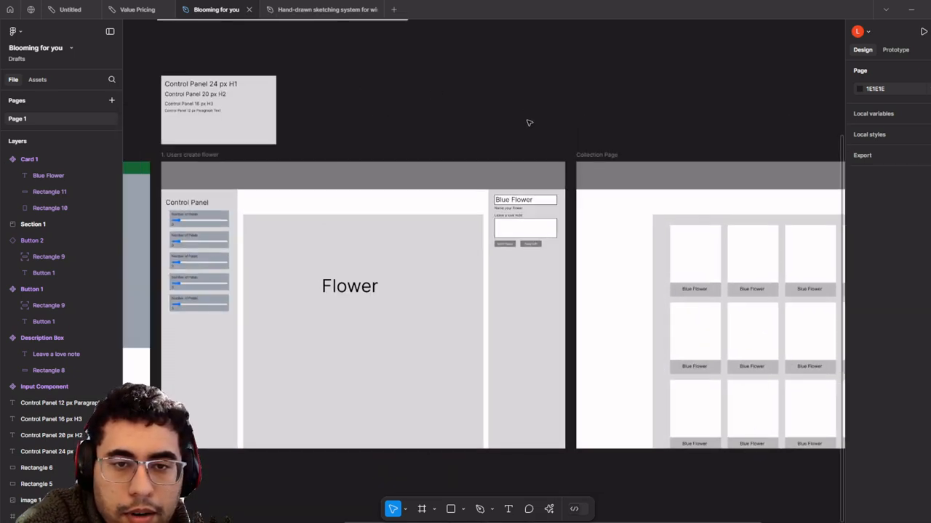
# - Select the '1. Users create flower' frame and show its prototype flow settings
pyautogui.click(220, 155)
pyautogui.press('Escape')
pyautogui.click(218, 155)
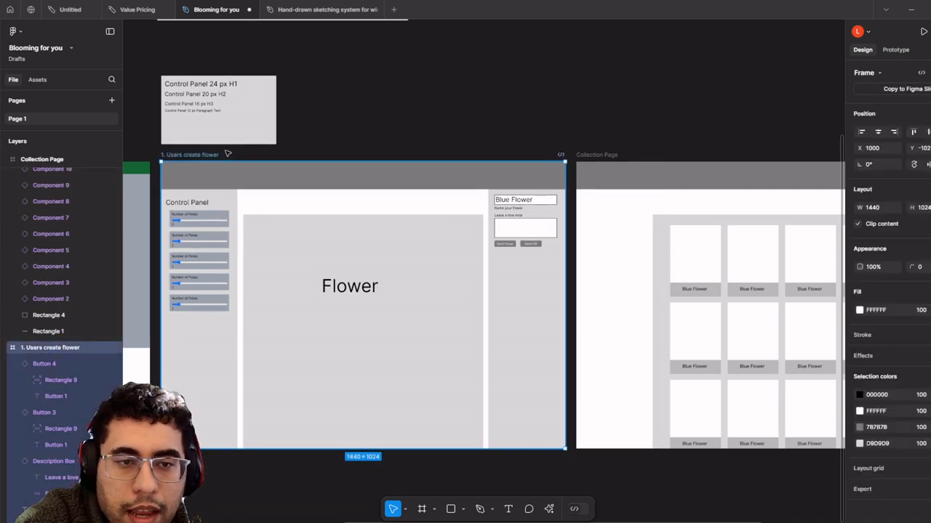
pyautogui.click(894, 51)
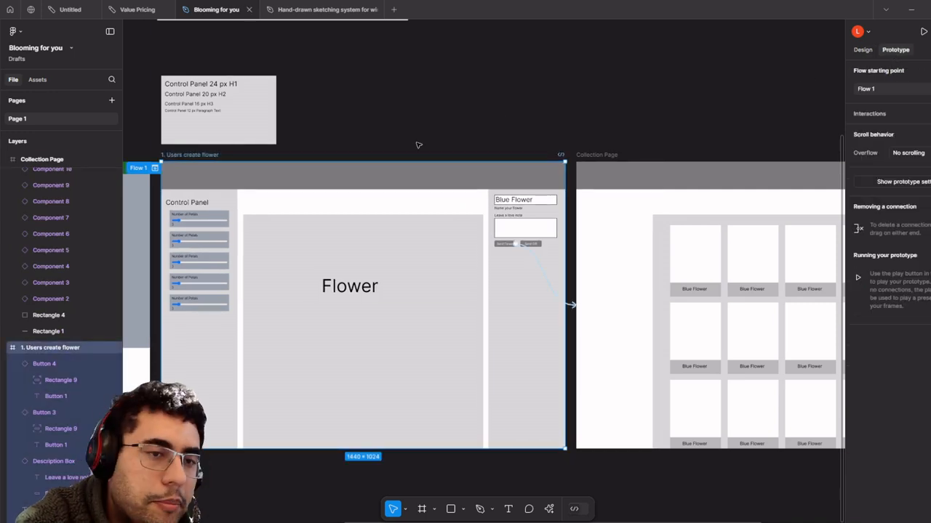
pyautogui.hscroll(-5, 206, 182)
pyautogui.scroll(5, 338, 176)
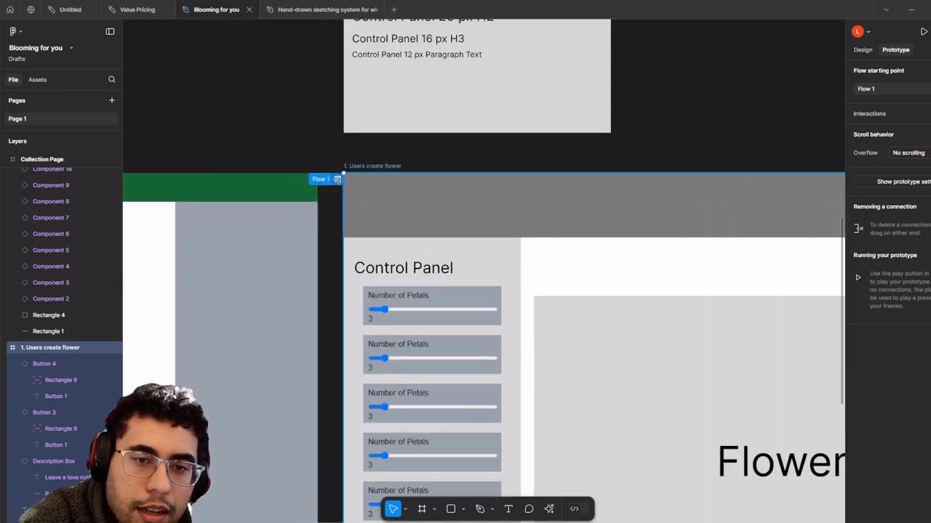
# - Play Flow 1 as a prototype and move the preview into its own tab
pyautogui.click(337, 179)
pyautogui.scroll(-3, 624, 117)
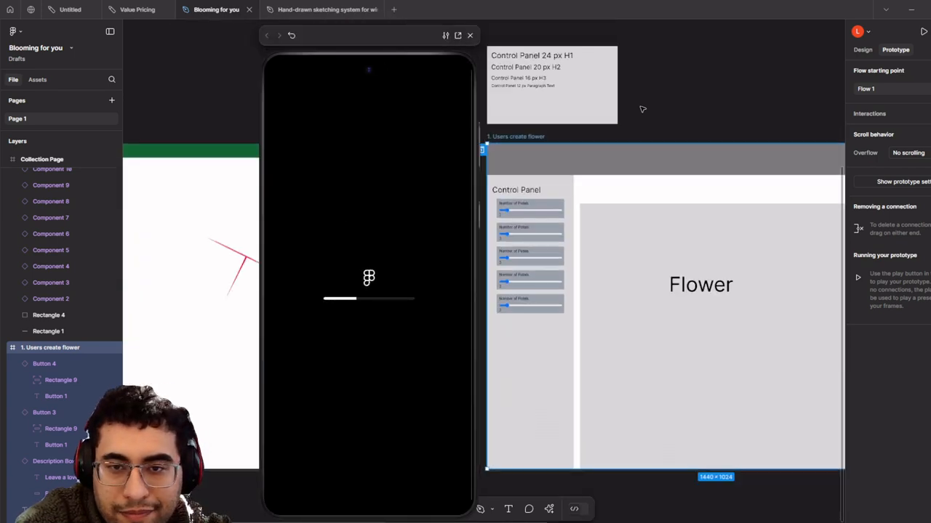
pyautogui.scroll(-2, 596, 118)
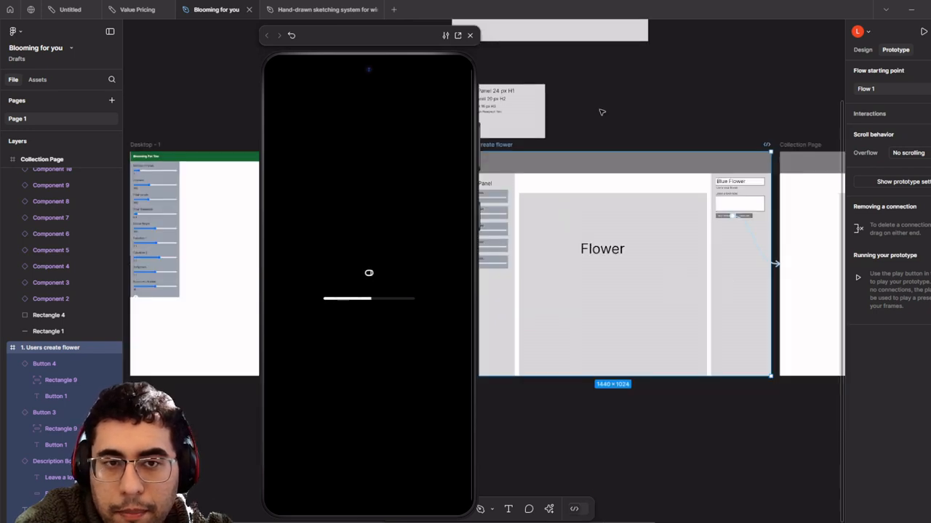
pyautogui.moveTo(663, 86); pyautogui.dragTo(629, 118)
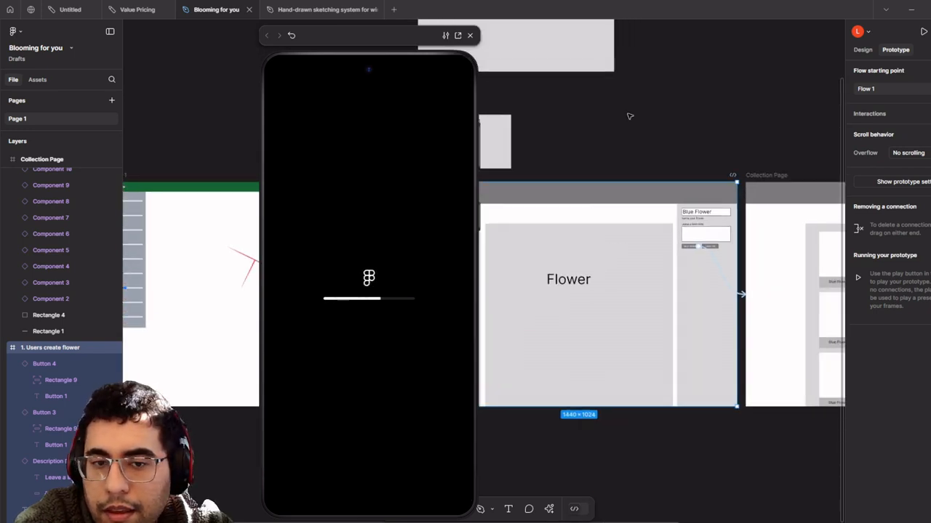
pyautogui.click(460, 36)
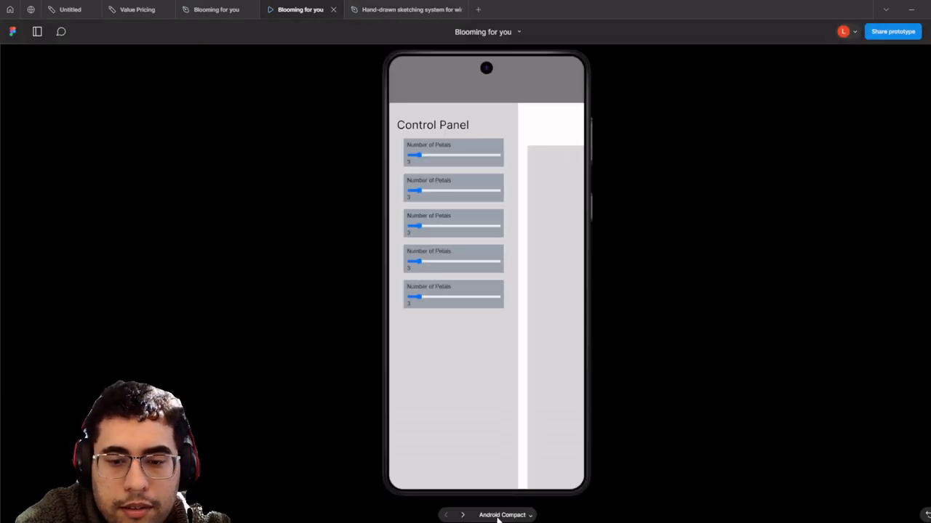
# - Check the presentation's preview device list, keeping Android Compact selected
pyautogui.click(500, 515)
pyautogui.moveTo(520, 429)
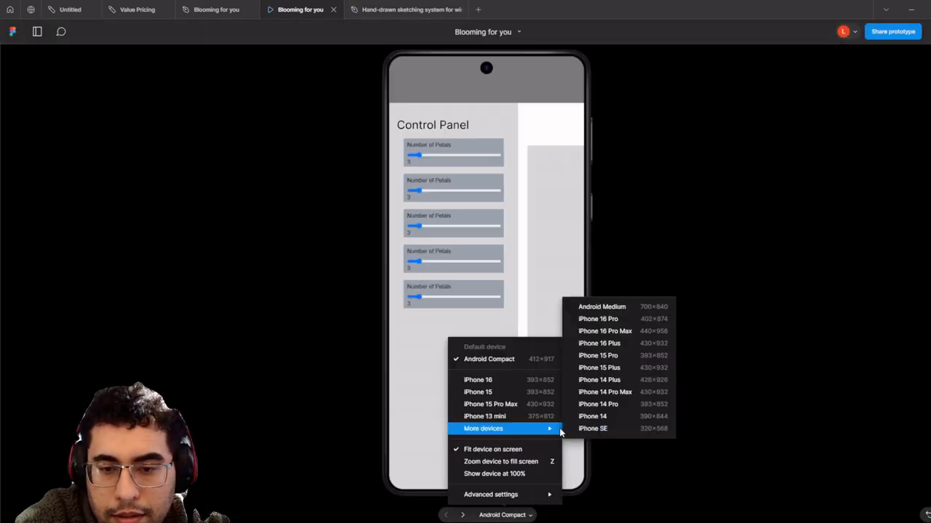
pyautogui.click(502, 359)
pyautogui.click(513, 515)
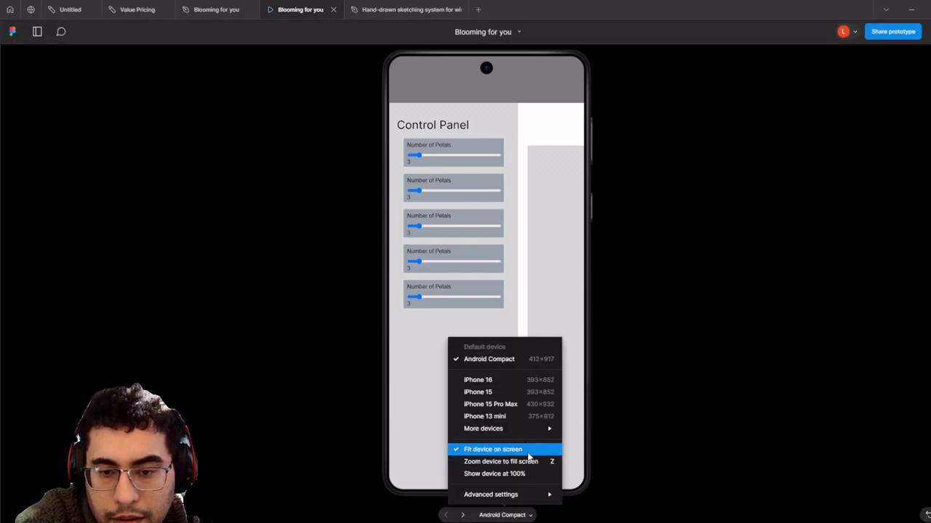
pyautogui.moveTo(534, 497)
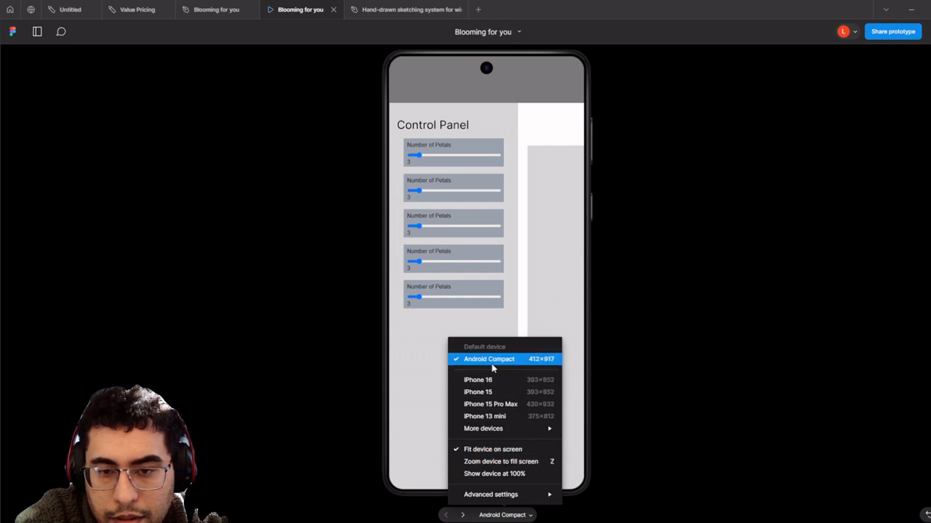
pyautogui.click(465, 361)
pyautogui.click(528, 517)
pyautogui.moveTo(529, 430)
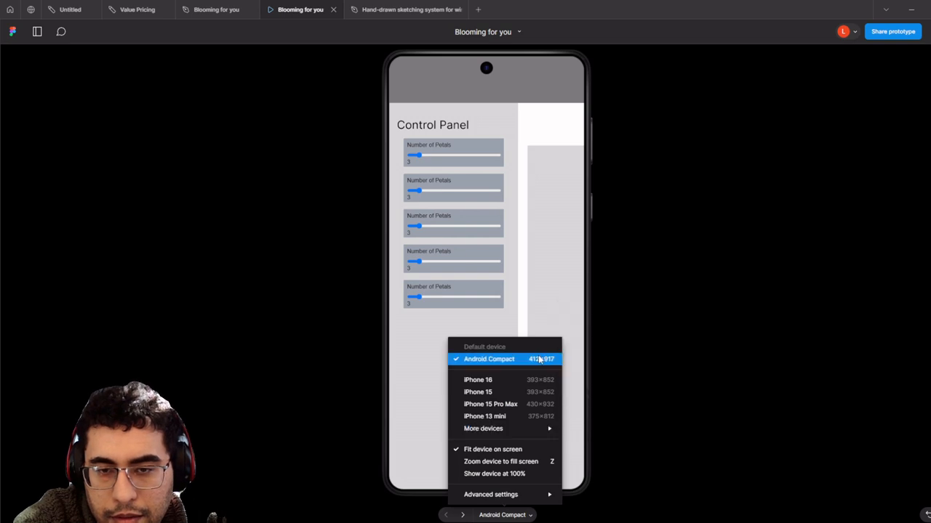
# - In the design file, keep the flower-creation frame at the Desktop size preset
pyautogui.click(249, 6)
pyautogui.scroll(2, 458, 133)
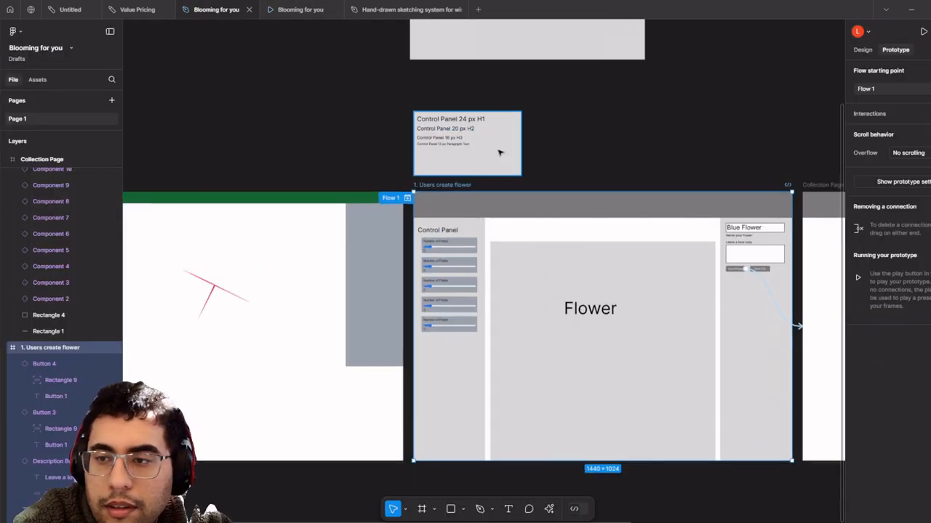
pyautogui.click(864, 49)
pyautogui.scroll(2, 491, 139)
pyautogui.scroll(1, 541, 189)
pyautogui.moveTo(541, 189); pyautogui.dragTo(440, 223)
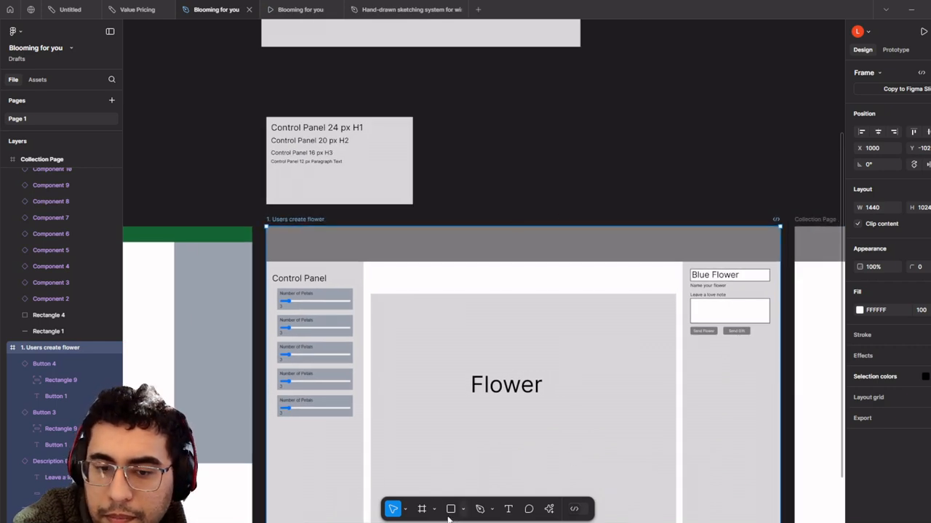
pyautogui.click(930, 72)
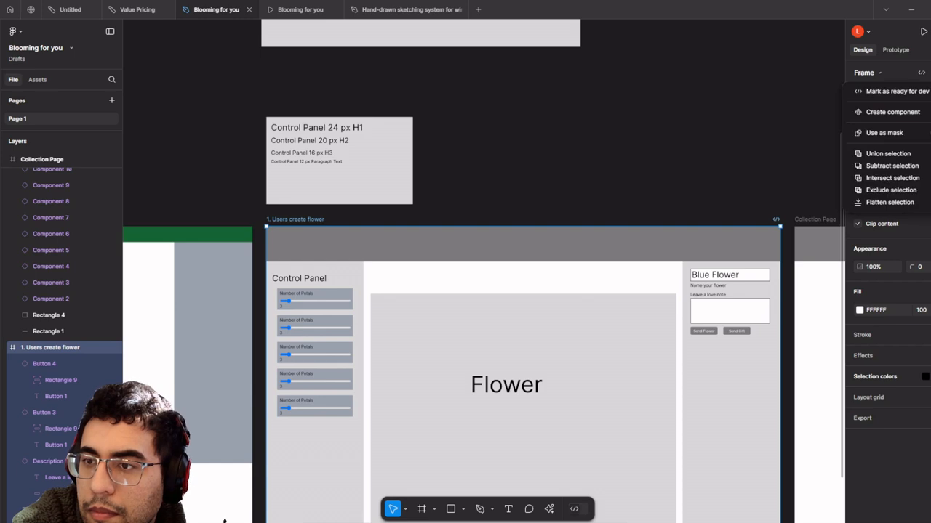
pyautogui.click(878, 73)
pyautogui.click(881, 72)
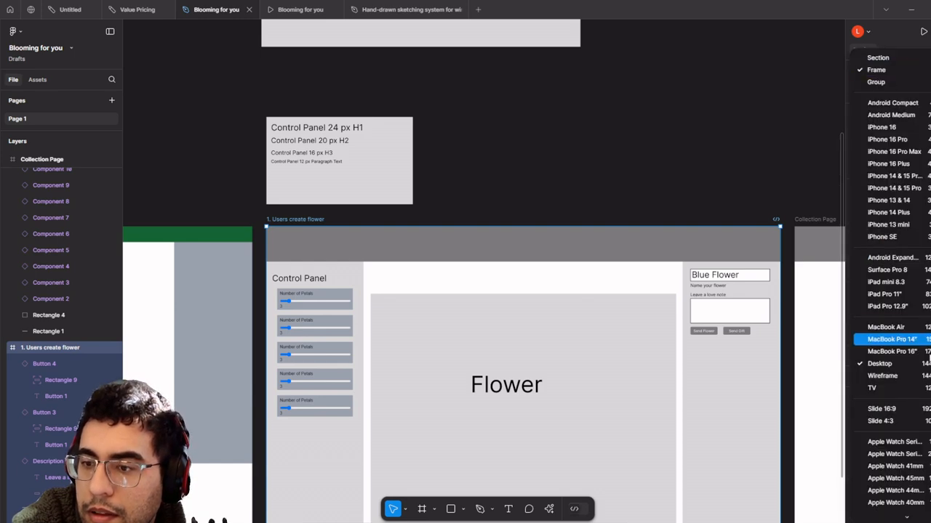
pyautogui.click(929, 363)
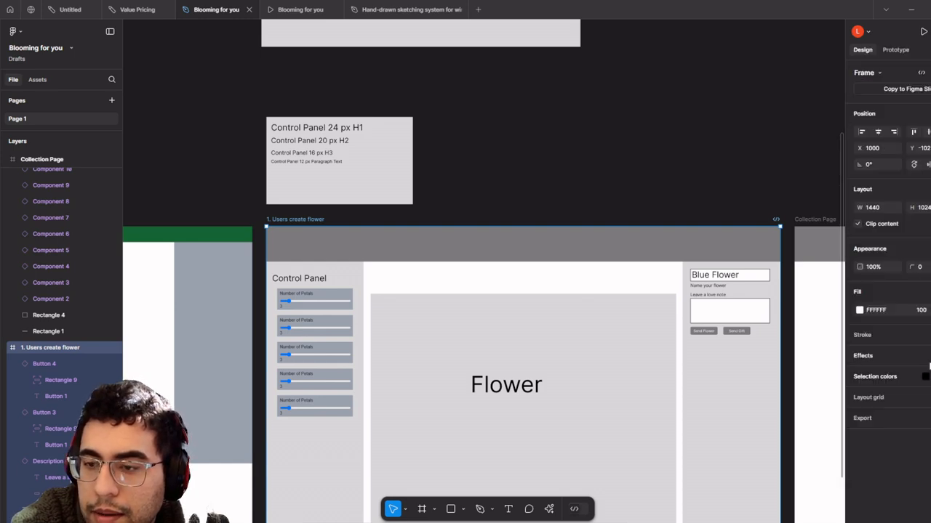
pyautogui.scroll(-5, 582, 188)
pyautogui.click(589, 172)
# - Preview the flower-creation flow again in a new presentation tab
pyautogui.click(320, 9)
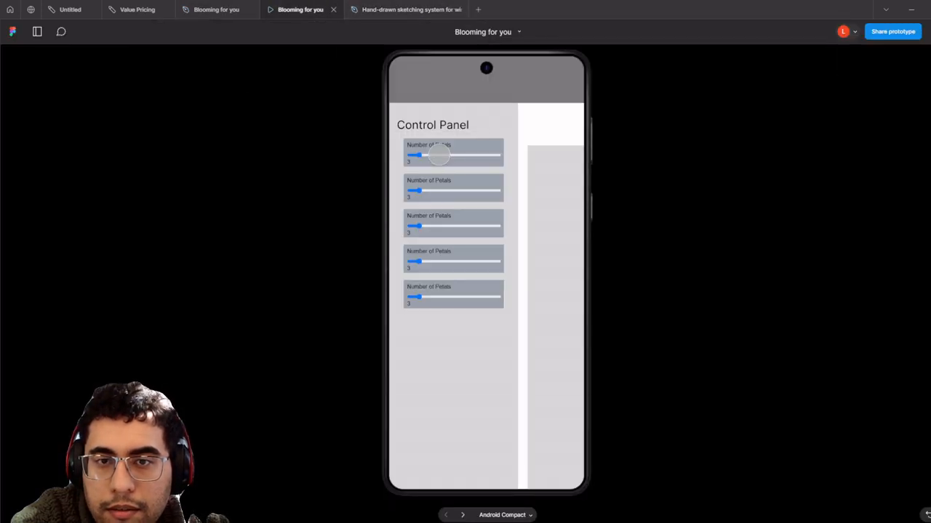
pyautogui.click(222, 8)
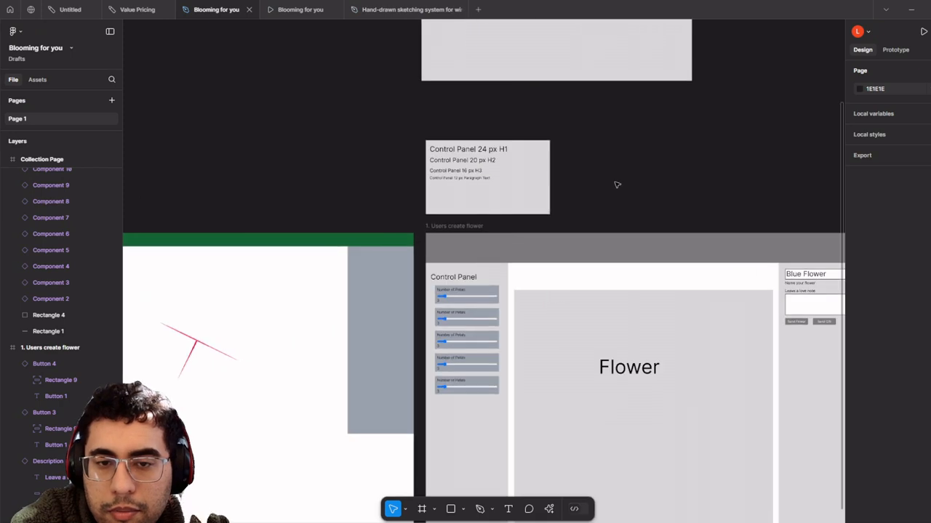
pyautogui.scroll(-5, 509, 196)
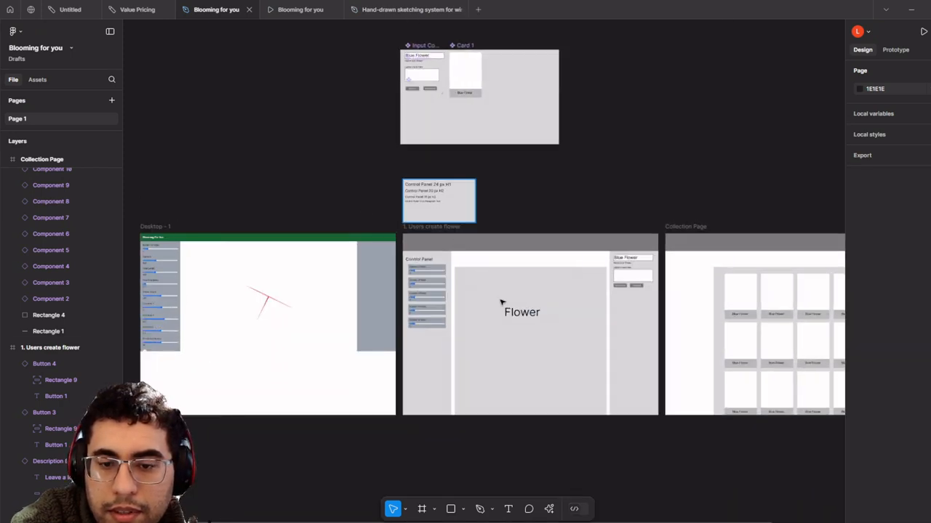
pyautogui.scroll(2, 501, 302)
pyautogui.click(891, 54)
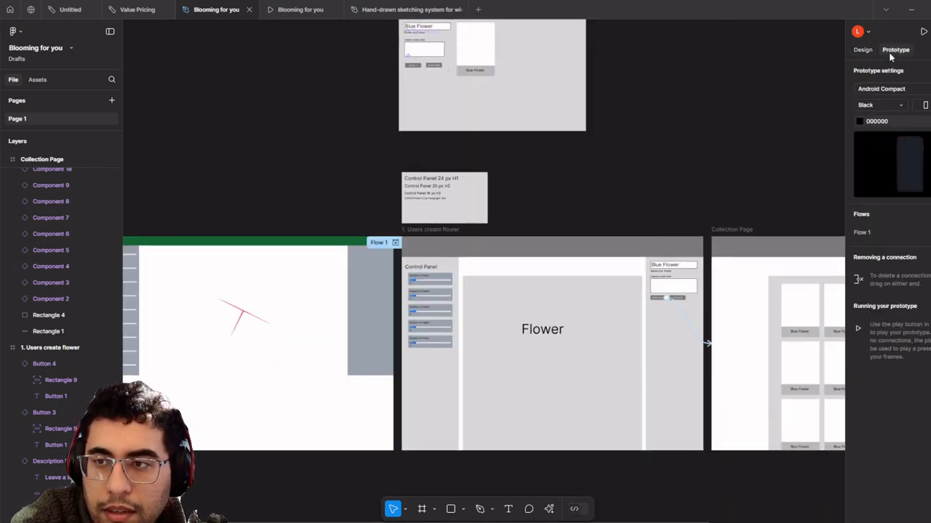
pyautogui.scroll(3, 347, 220)
pyautogui.click(437, 251)
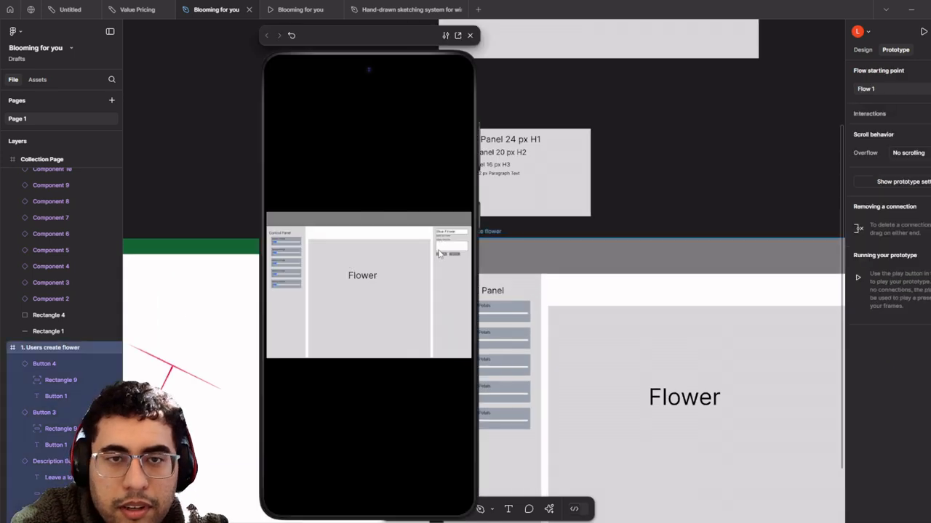
pyautogui.click(457, 35)
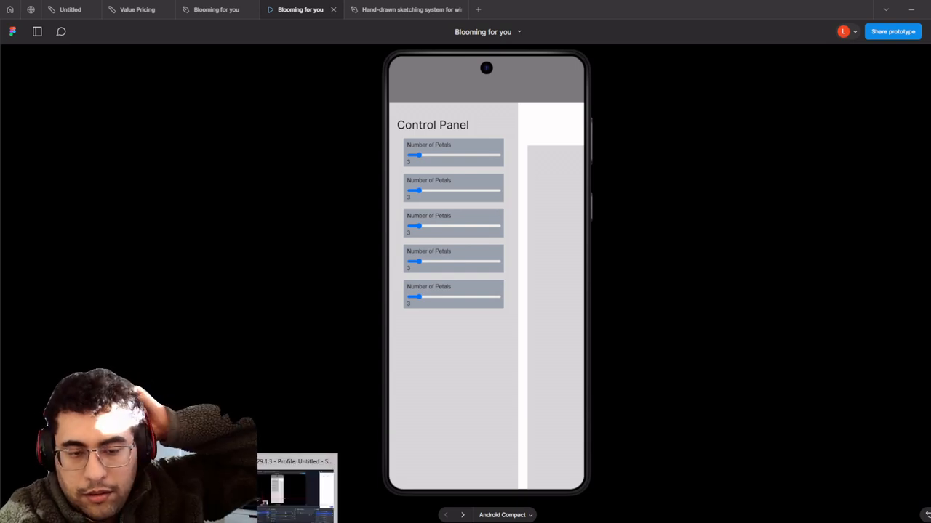
# - Toggle the prototype device between Android Compact and none, ending on Android Compact
pyautogui.click(216, 9)
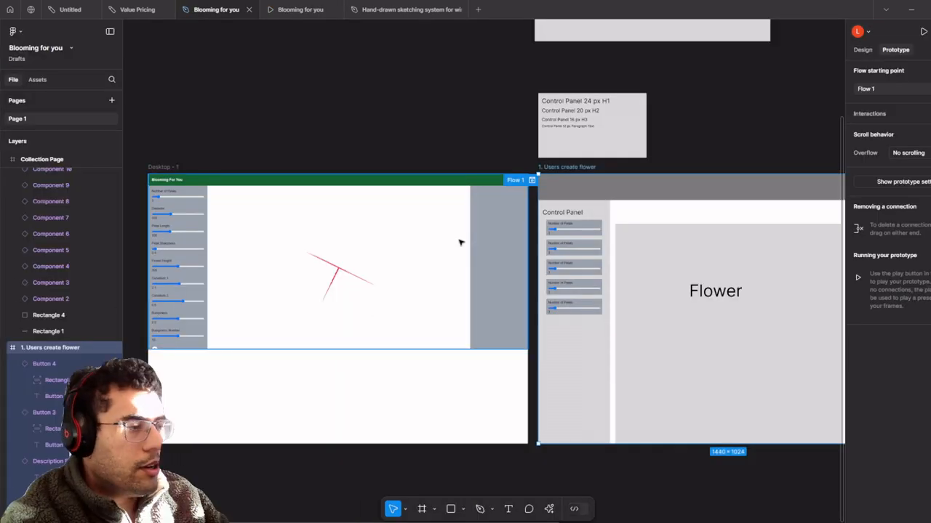
pyautogui.hscroll(3, 738, 149)
pyautogui.scroll(6, 669, 172)
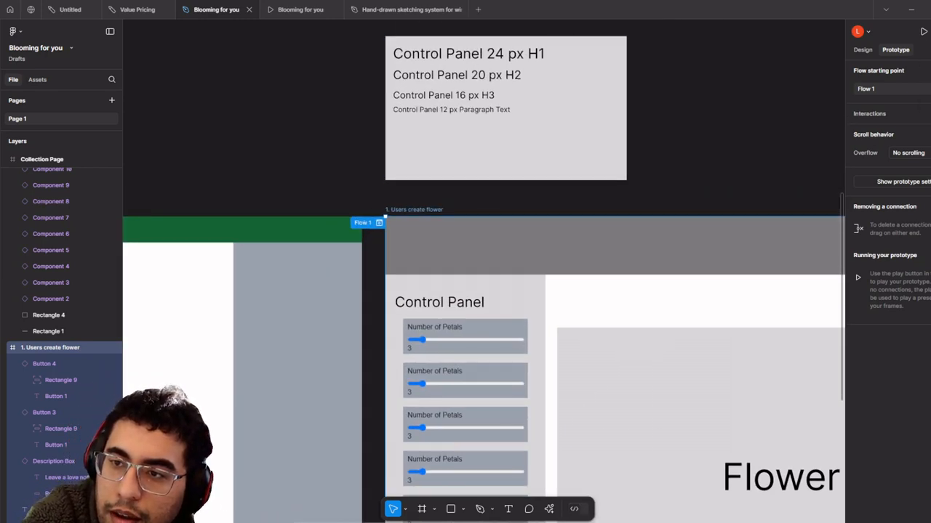
pyautogui.click(900, 183)
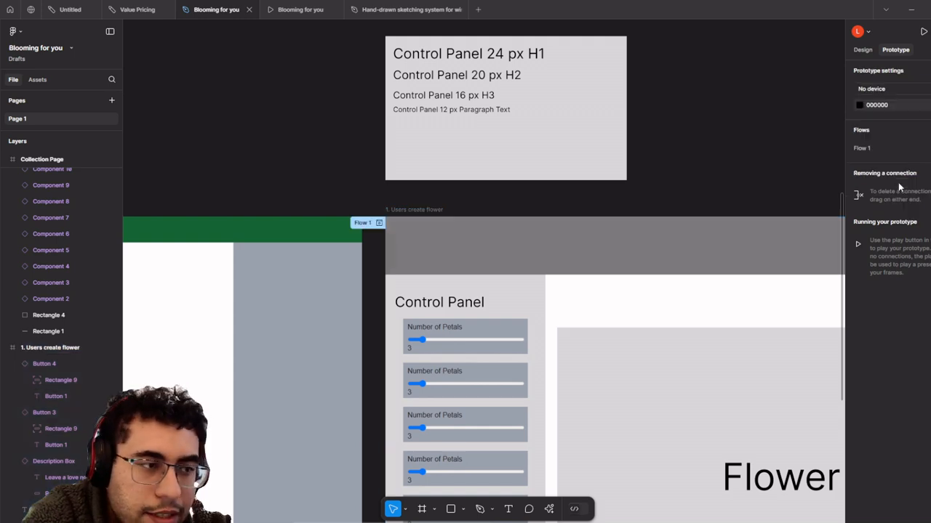
pyautogui.click(899, 89)
pyautogui.click(891, 78)
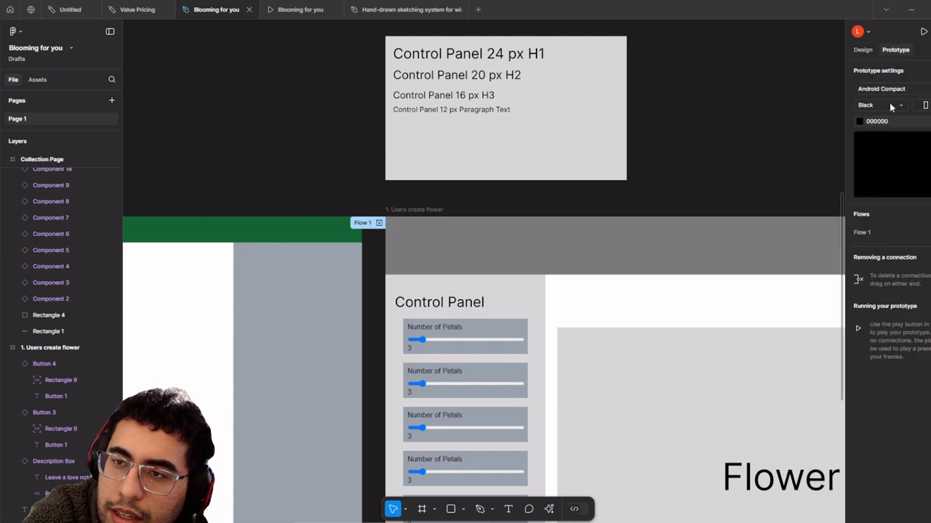
pyautogui.click(891, 89)
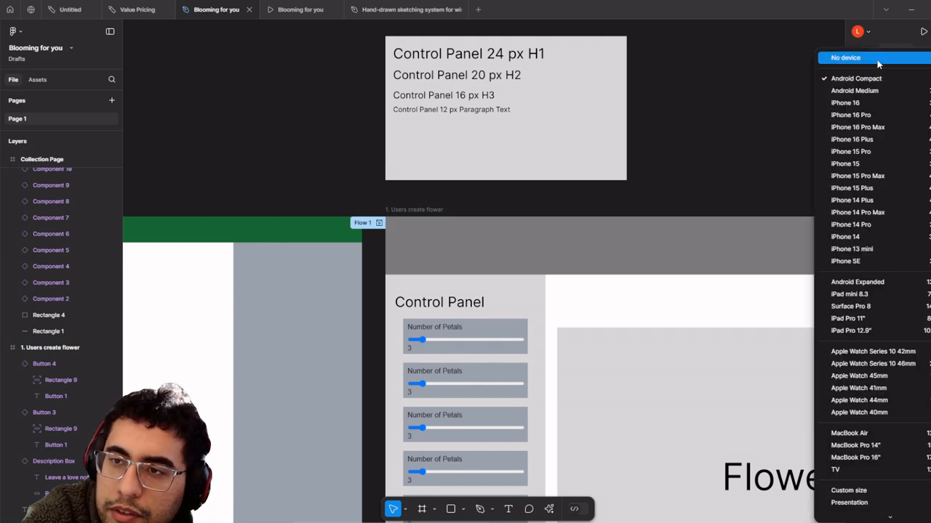
pyautogui.click(877, 60)
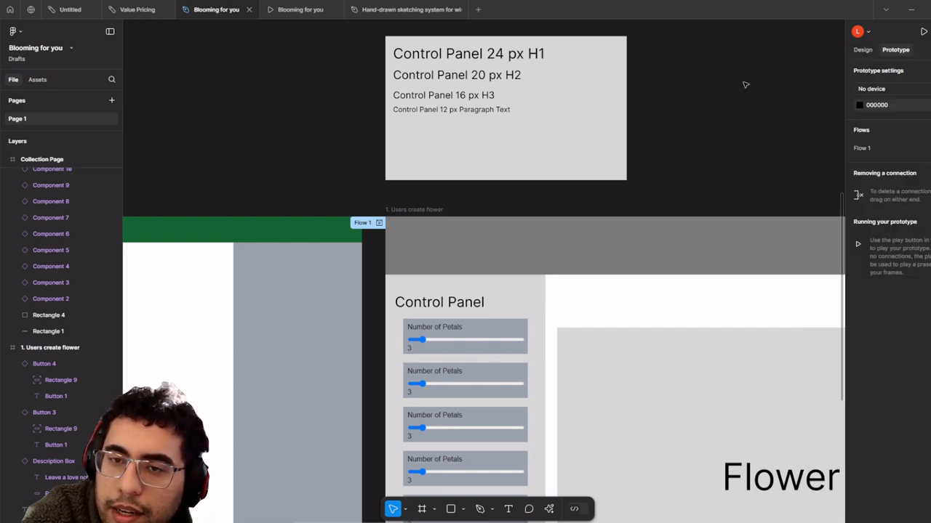
pyautogui.click(867, 86)
pyautogui.click(874, 90)
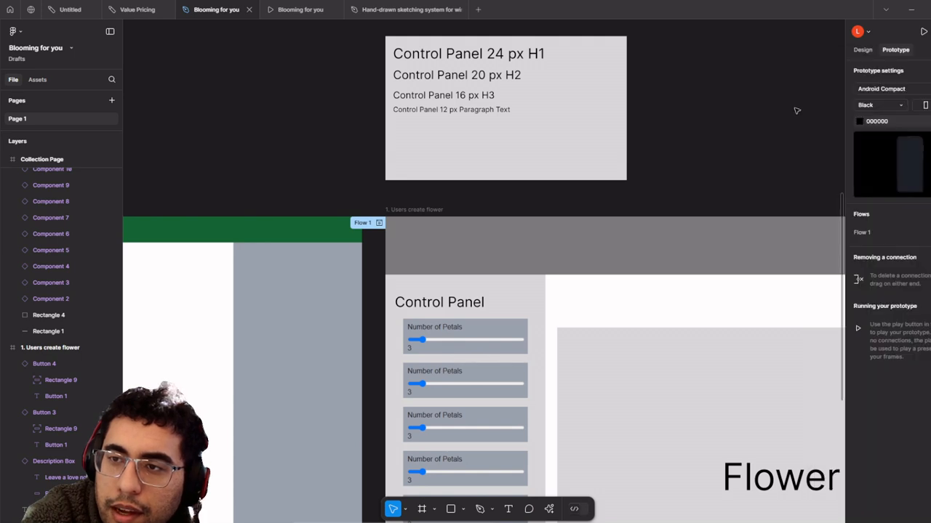
# - Try an inline preview of the '1. Users create flower' frame, then set the preview device to none
pyautogui.click(396, 233)
pyautogui.hotkey('shift', 'space')
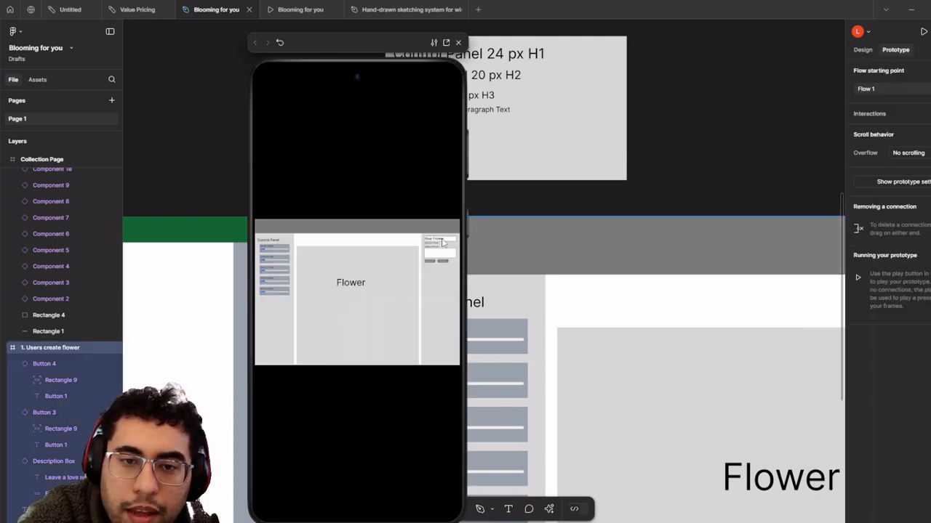
pyautogui.click(458, 42)
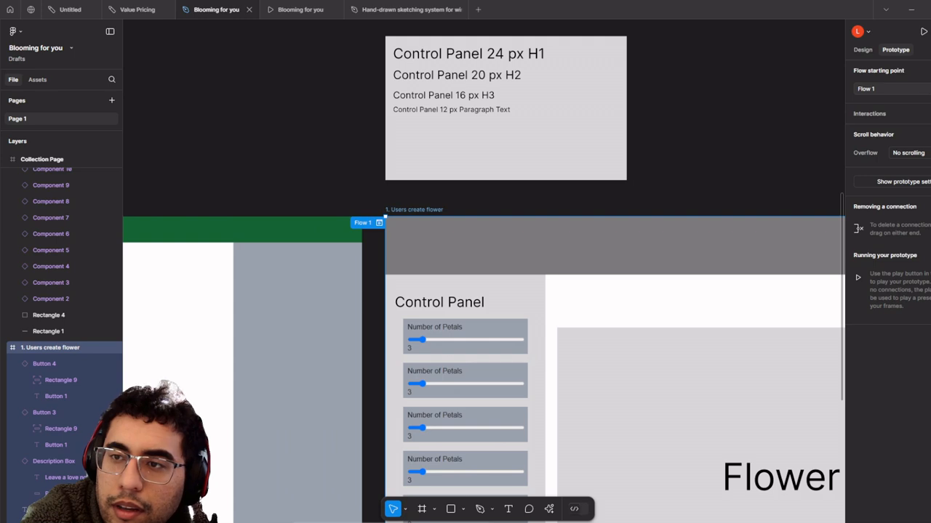
pyautogui.click(928, 181)
pyautogui.click(920, 91)
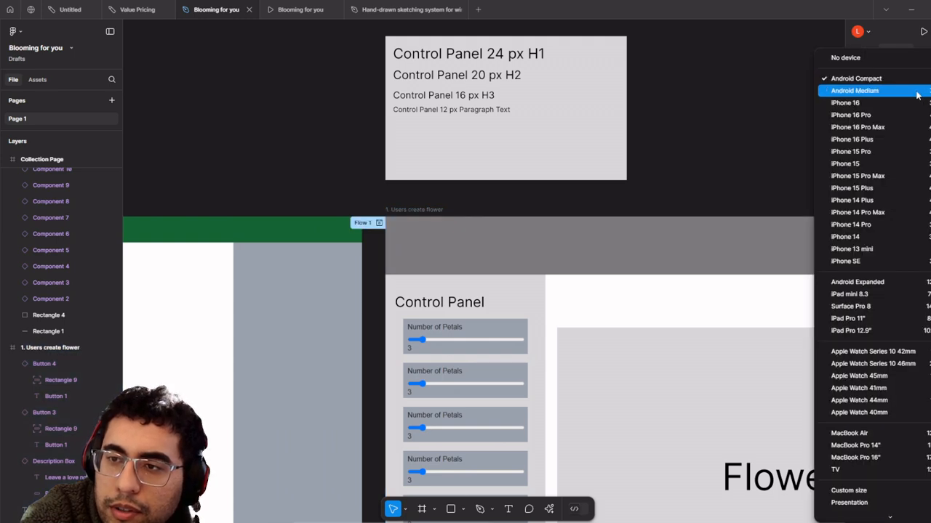
pyautogui.click(868, 30)
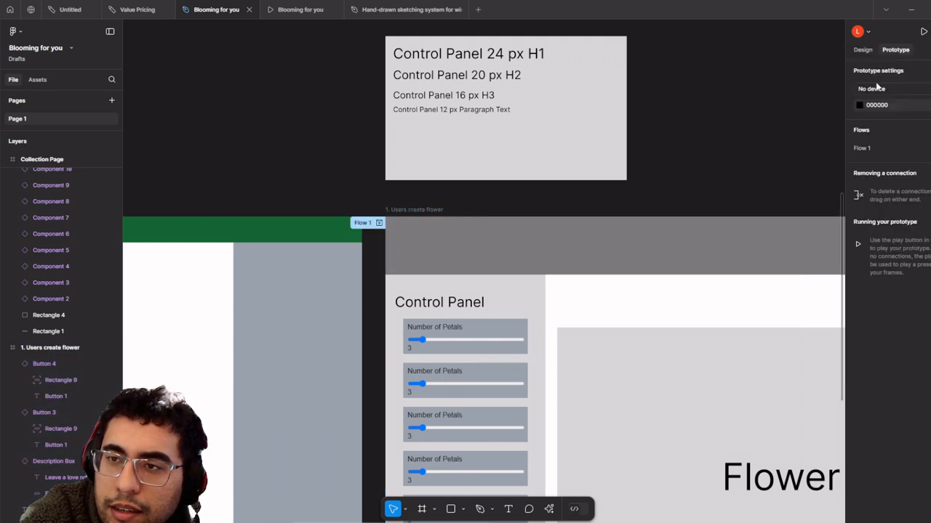
# - Play Flow 1 full-screen and confirm Send Flower opens the collection grid
pyautogui.click(379, 223)
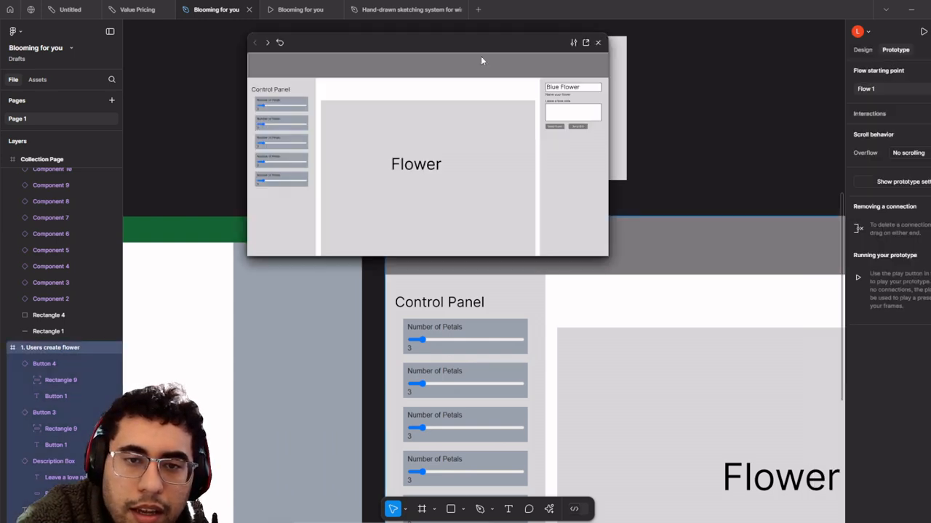
pyautogui.click(586, 44)
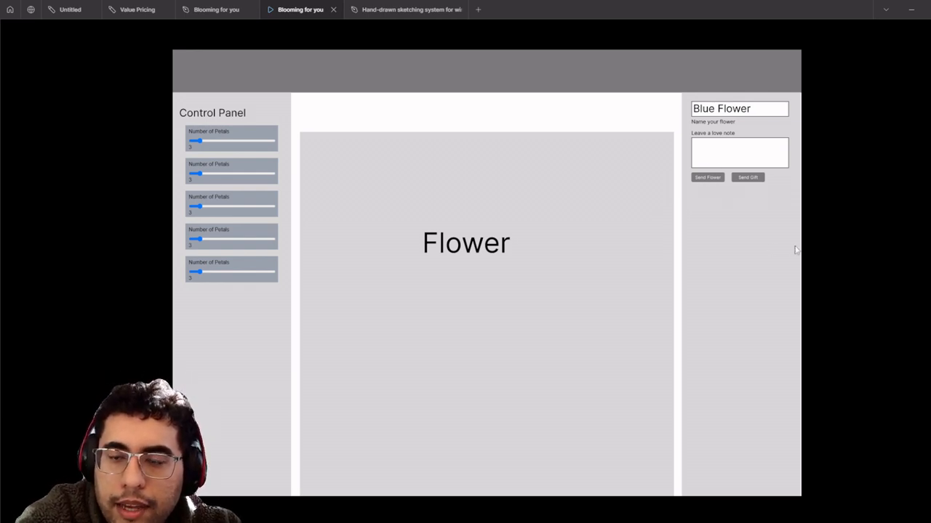
pyautogui.click(709, 178)
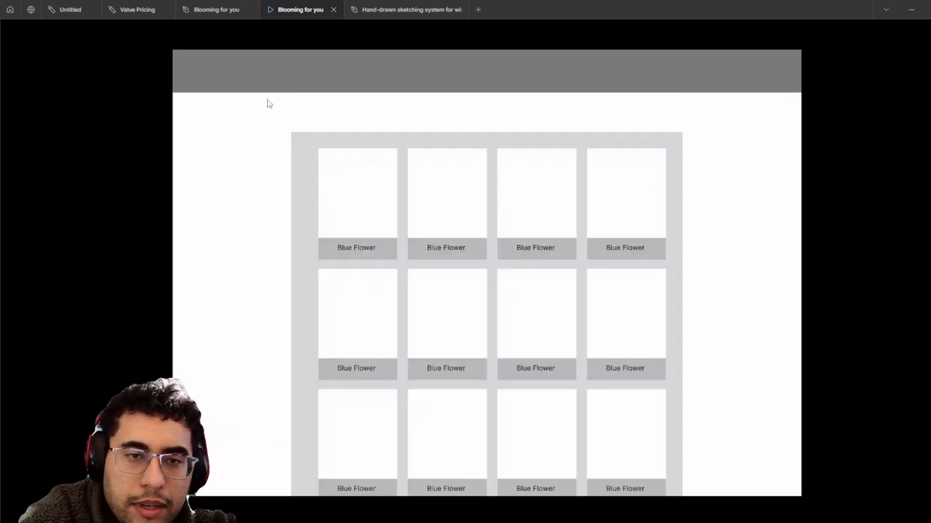
pyautogui.click(233, 9)
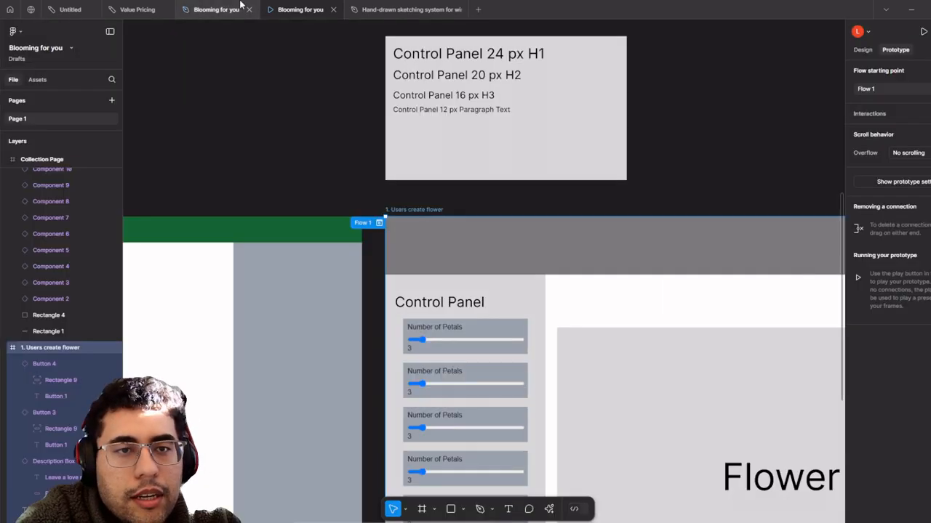
# - Add a 'Your Collections' text heading above the Collection Page flower grid
pyautogui.scroll(-3, 366, 107)
pyautogui.moveTo(663, 156); pyautogui.dragTo(332, 138)
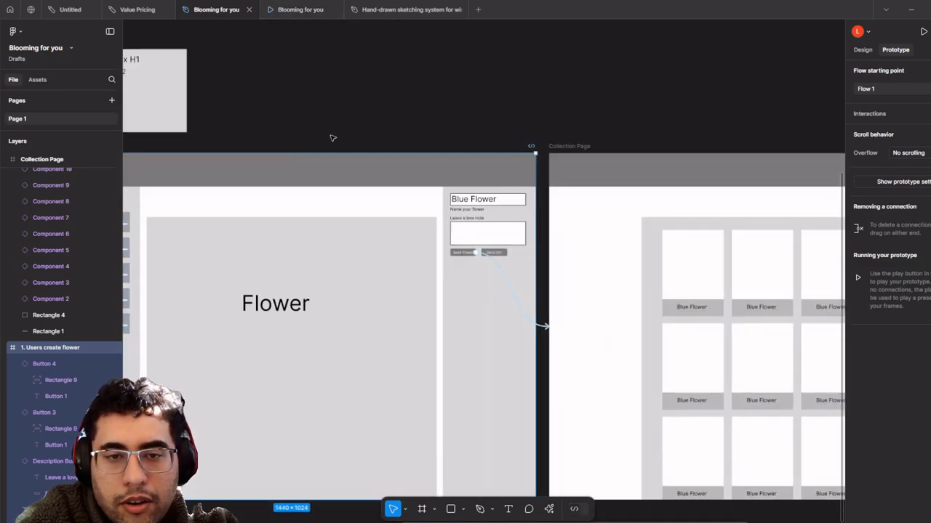
pyautogui.scroll(-4, 345, 138)
pyautogui.click(492, 115)
pyautogui.scroll(5, 529, 152)
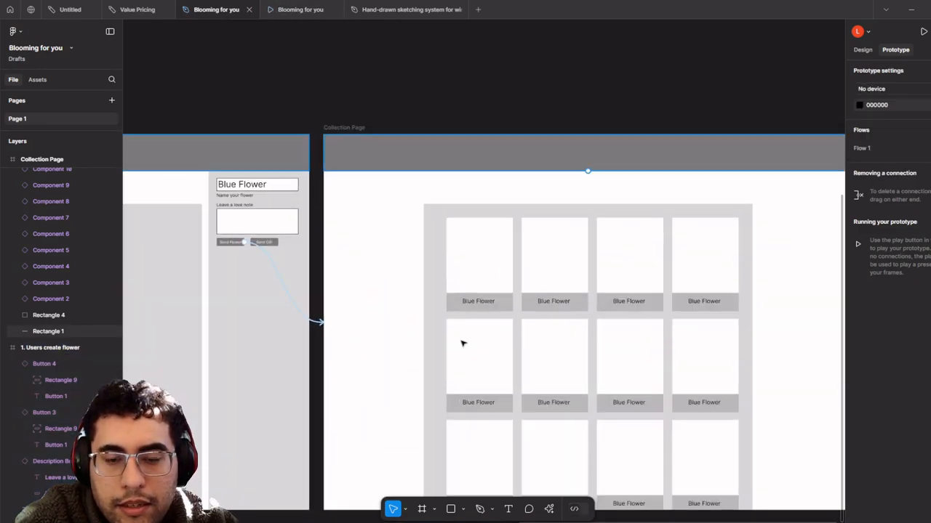
pyautogui.click(515, 511)
pyautogui.scroll(2, 329, 320)
pyautogui.hscroll(2, 329, 321)
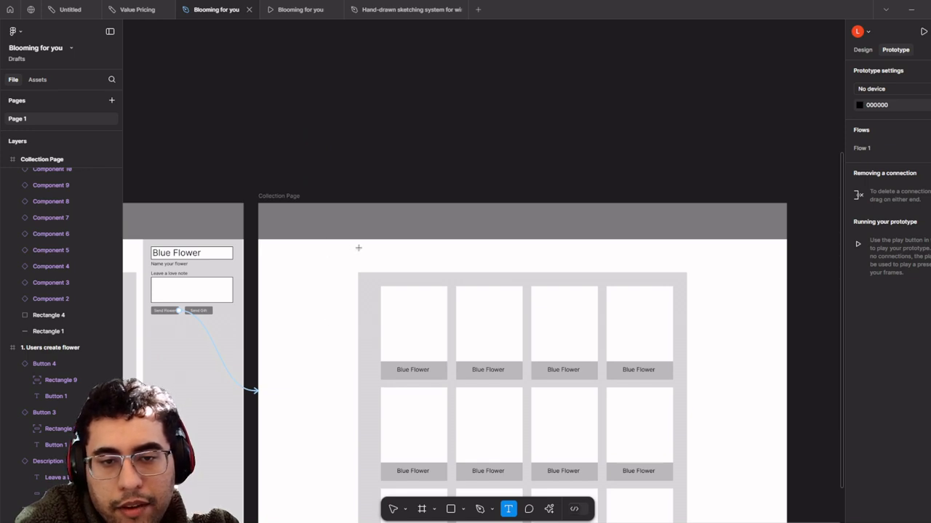
pyautogui.moveTo(359, 248); pyautogui.dragTo(687, 267)
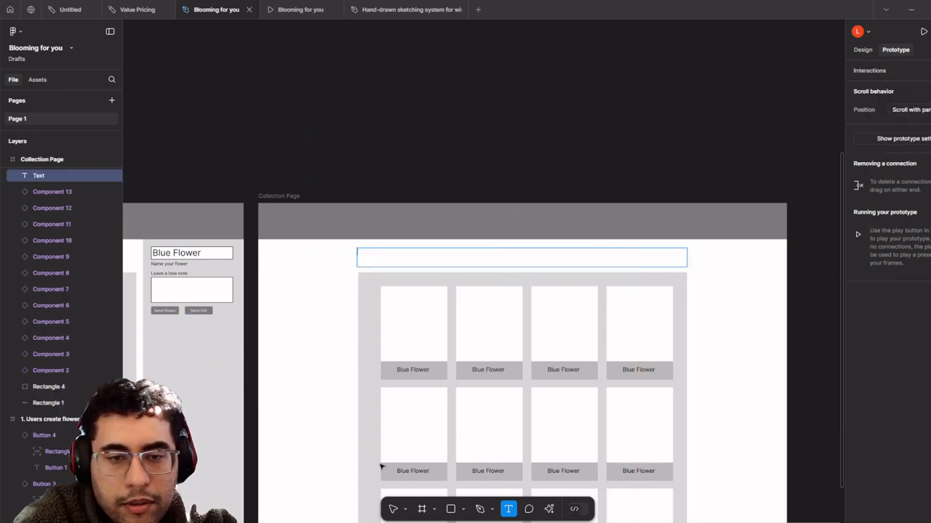
pyautogui.write('Your')
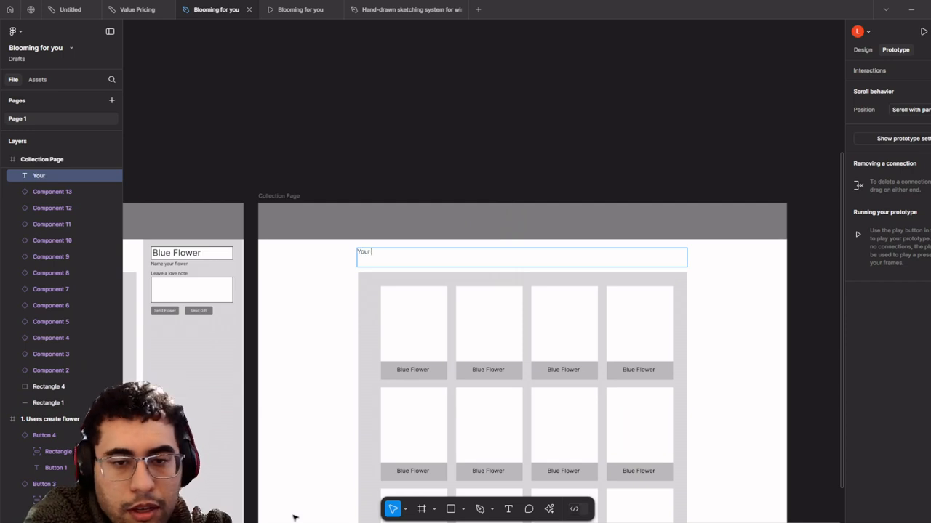
pyautogui.write(' Collections')
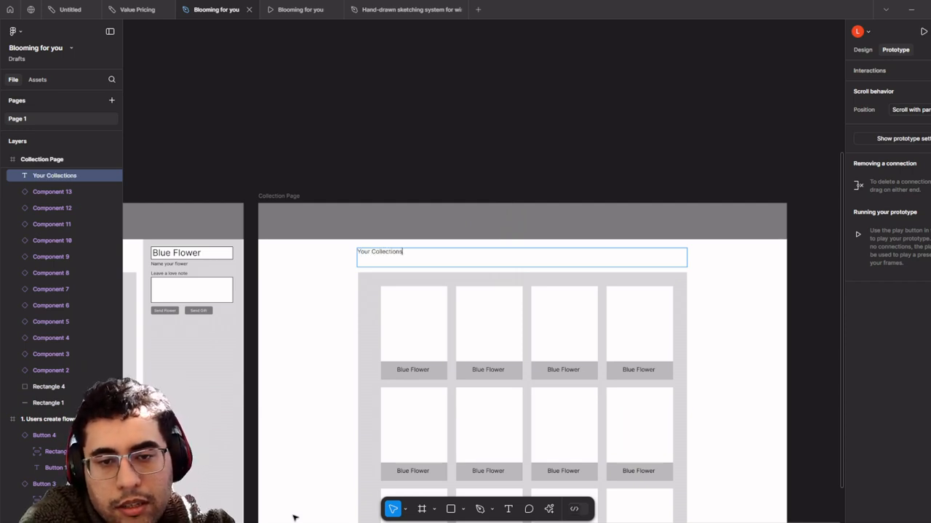
# - Set the heading's font size to 24 and nudge it slightly lower
pyautogui.hotkey('ctrl', 'a')
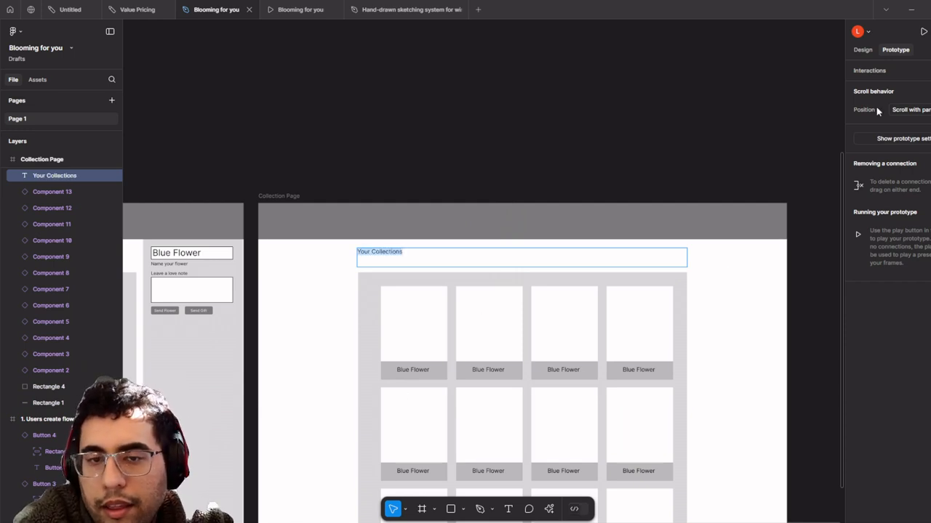
pyautogui.click(870, 50)
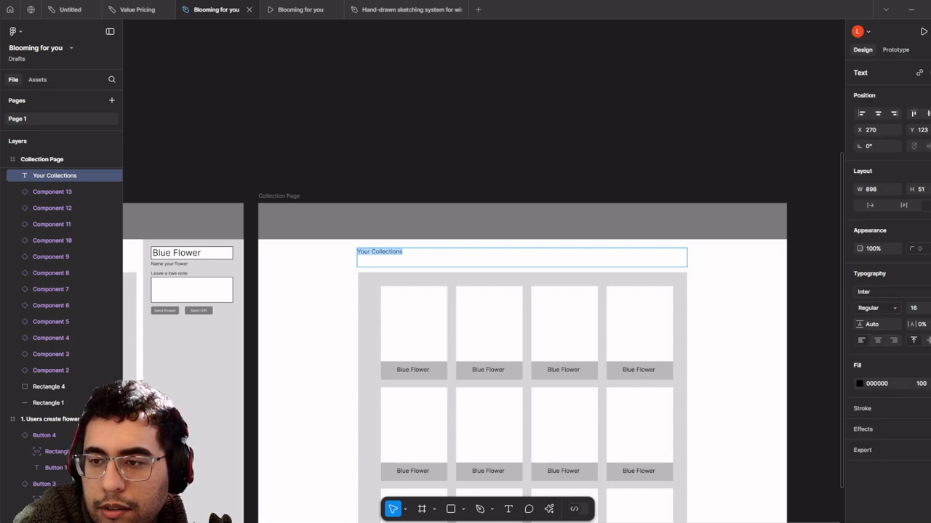
pyautogui.click(928, 308)
pyautogui.click(922, 332)
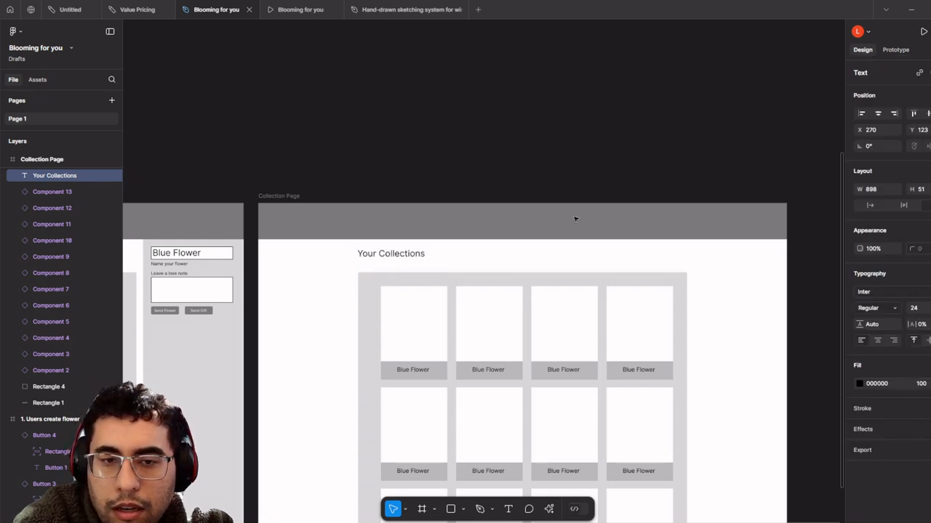
pyautogui.moveTo(397, 255); pyautogui.dragTo(394, 266)
# - Check the updated collection screen, then pan the editor from the Collection Page to the Blue Flower components
pyautogui.click(311, 9)
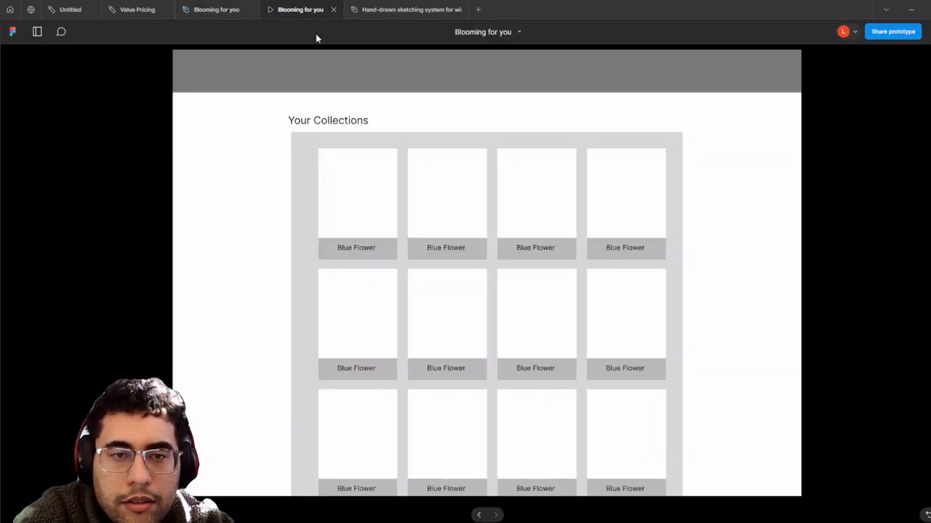
pyautogui.click(235, 5)
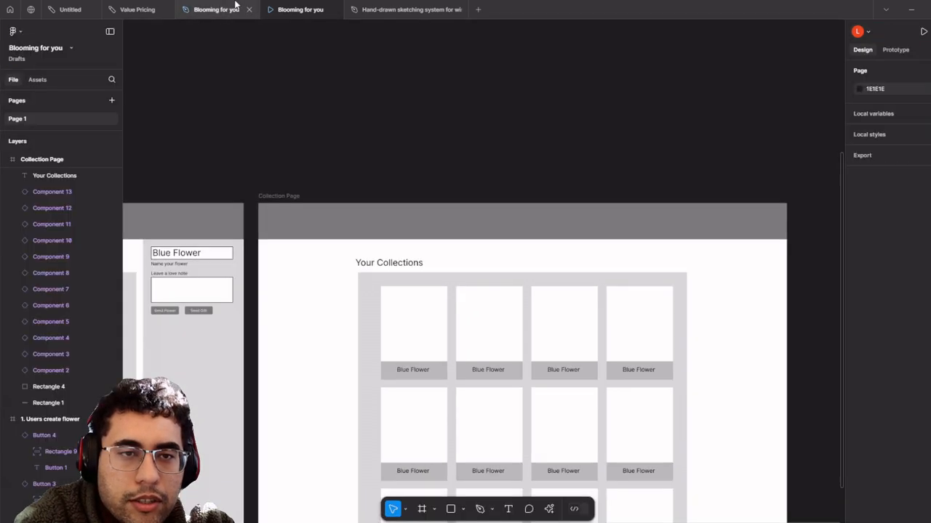
pyautogui.scroll(-3, 288, 115)
pyautogui.scroll(4, 368, 153)
pyautogui.moveTo(368, 154); pyautogui.dragTo(404, 98)
pyautogui.scroll(-3, 404, 98)
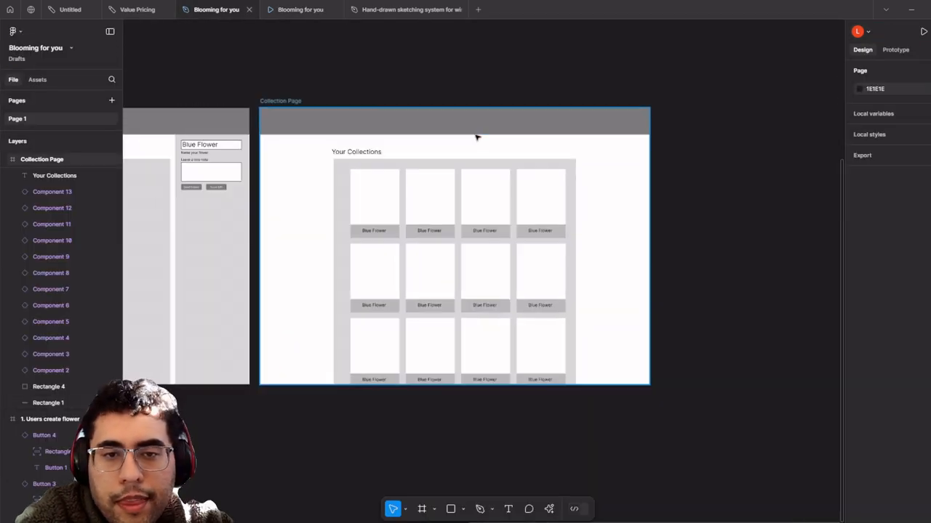
pyautogui.moveTo(470, 177); pyautogui.dragTo(445, 167)
pyautogui.scroll(2, 468, 187)
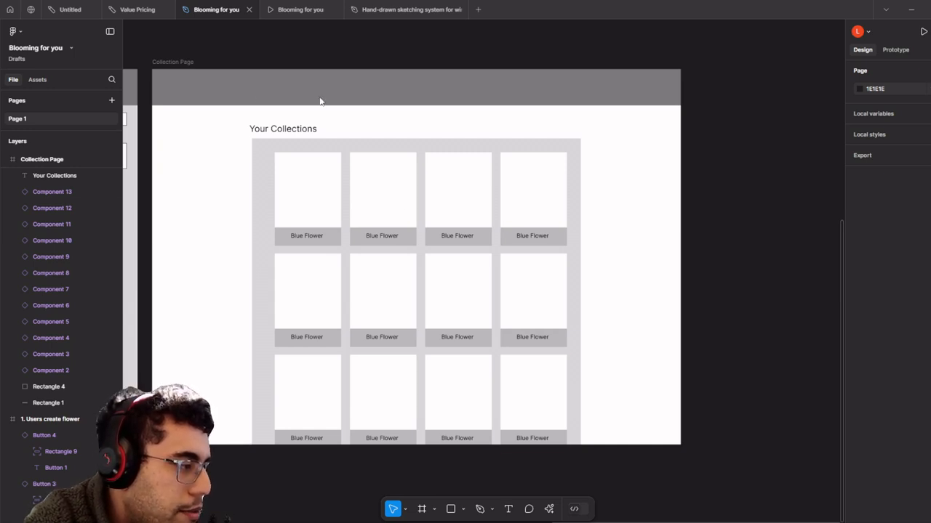
pyautogui.scroll(3, 401, 206)
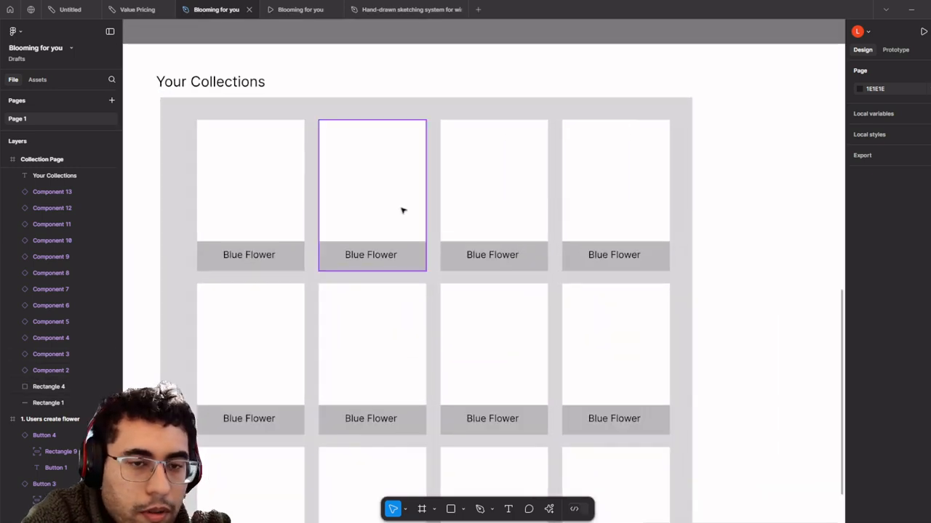
pyautogui.scroll(-2, 403, 210)
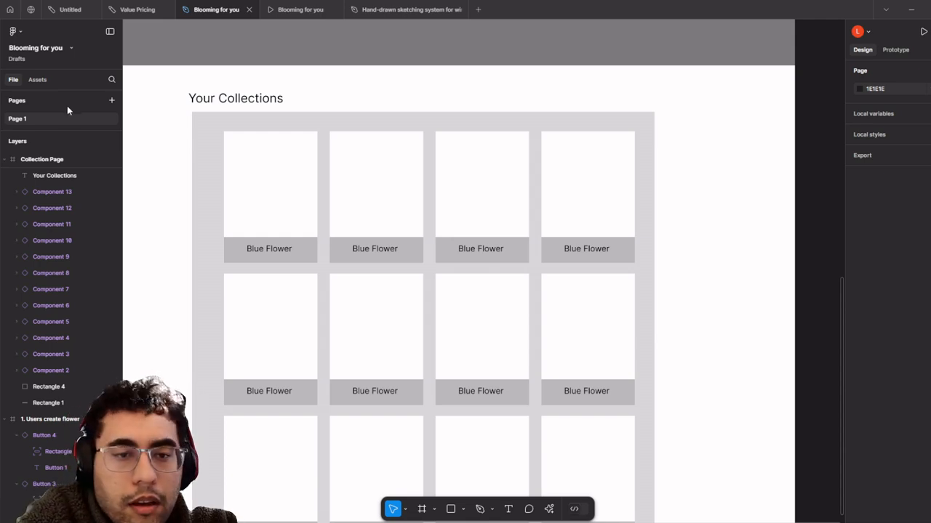
pyautogui.scroll(-5, 258, 139)
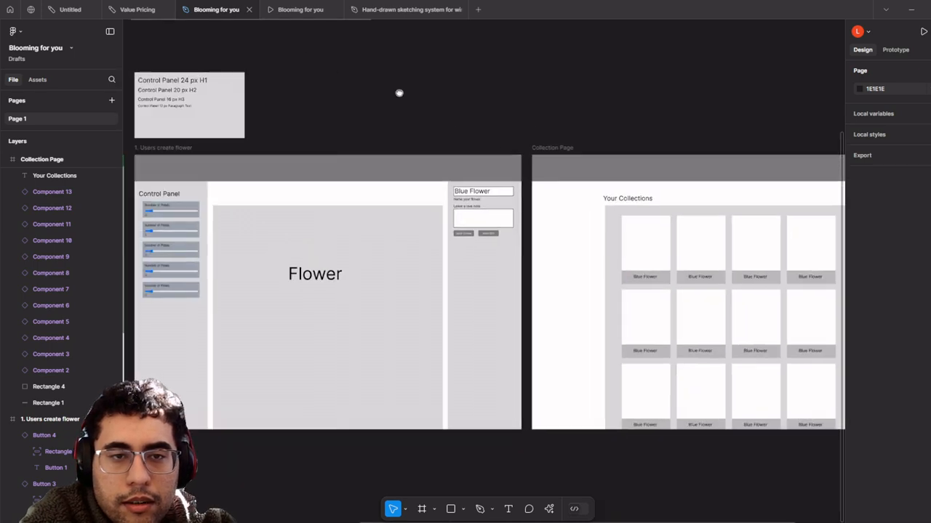
pyautogui.moveTo(399, 93); pyautogui.dragTo(767, 308)
# - Give the card's white background rectangle a corner radius of 12
pyautogui.scroll(6, 624, 100)
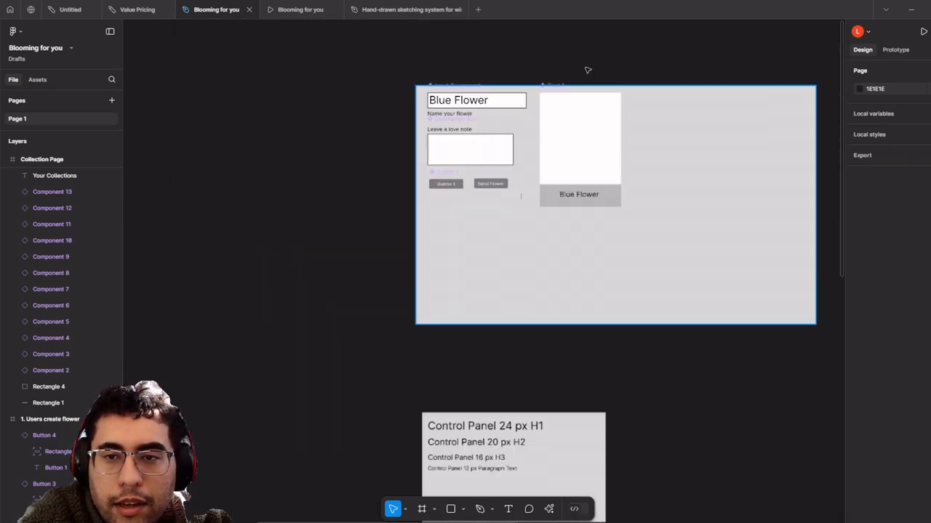
pyautogui.click(536, 133)
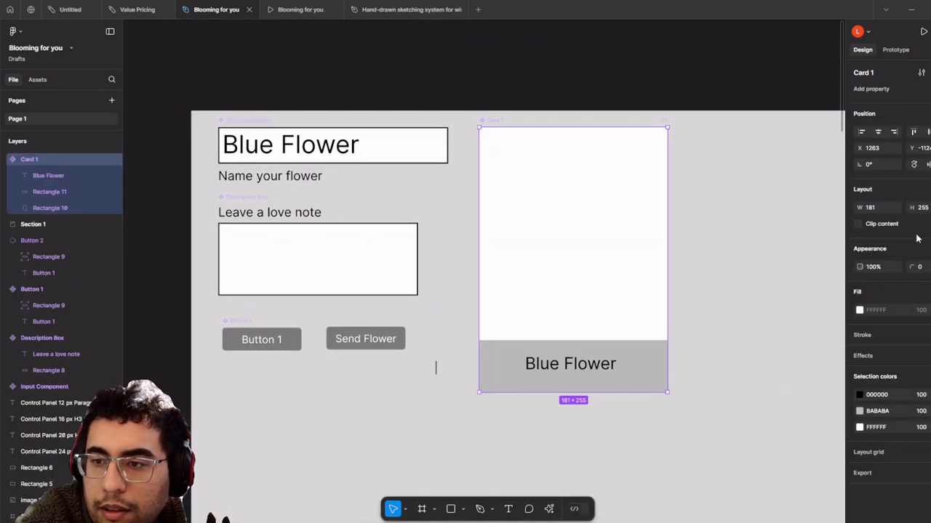
pyautogui.moveTo(918, 267); pyautogui.dragTo(921, 266)
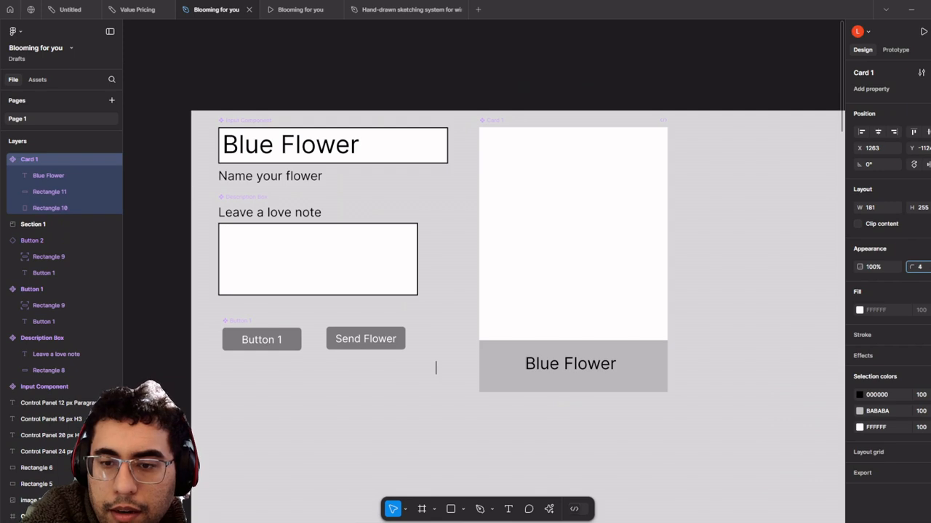
pyautogui.moveTo(24, 256); pyautogui.dragTo(28, 256)
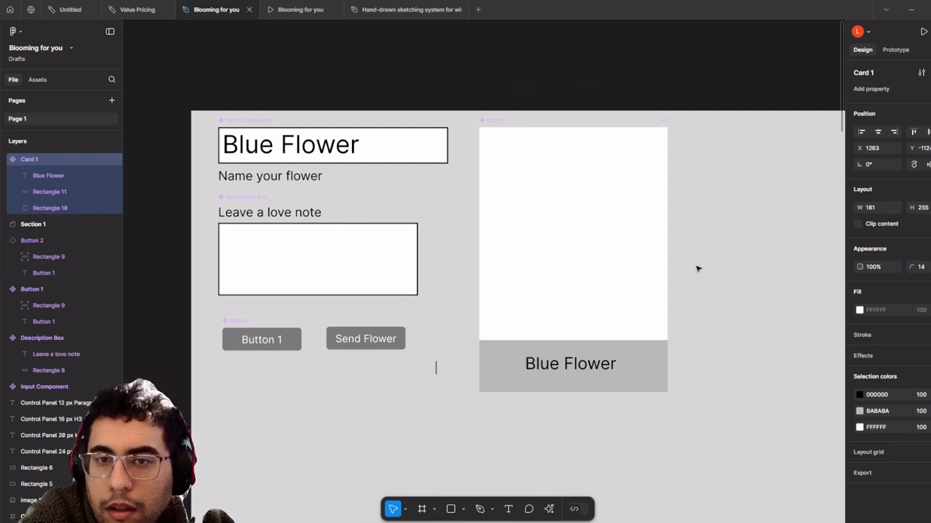
pyautogui.hotkey('ctrl', 'z')
pyautogui.doubleClick(581, 226)
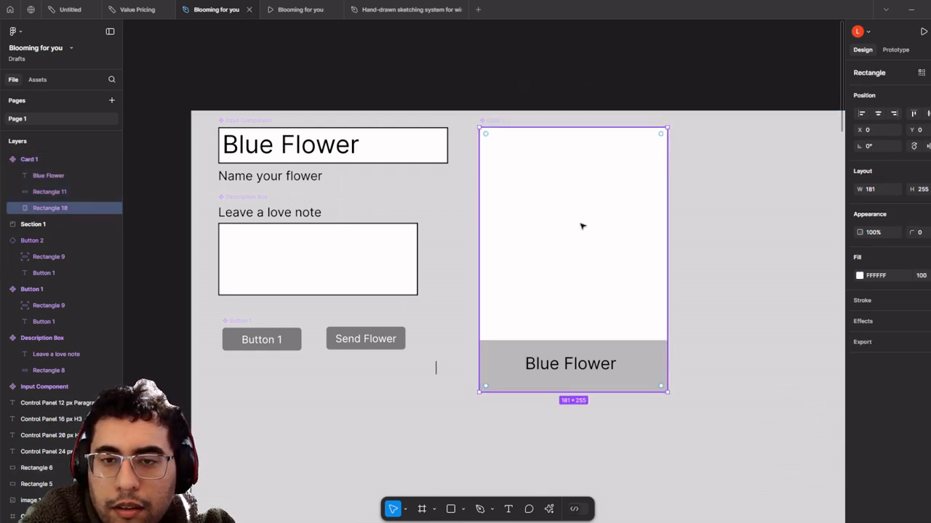
pyautogui.doubleClick(582, 226)
pyautogui.press('Escape')
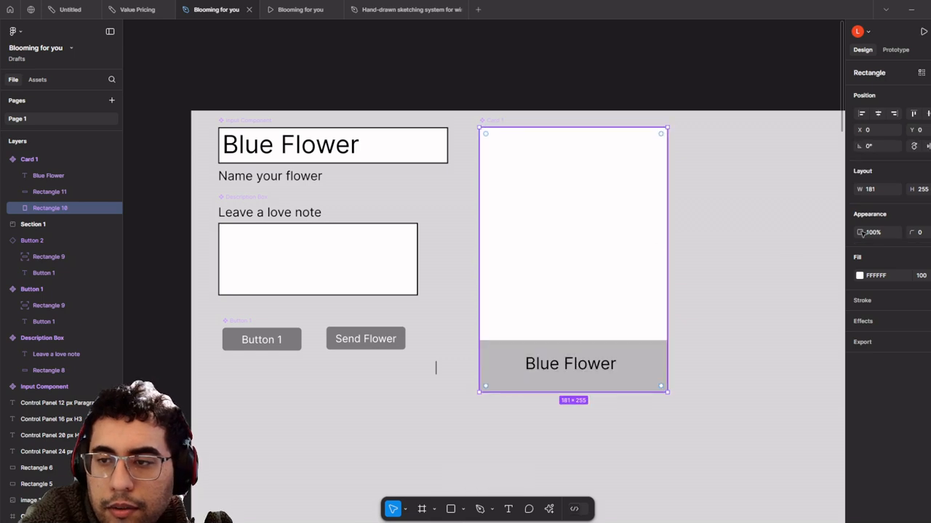
pyautogui.write('12')
pyautogui.press('Return')
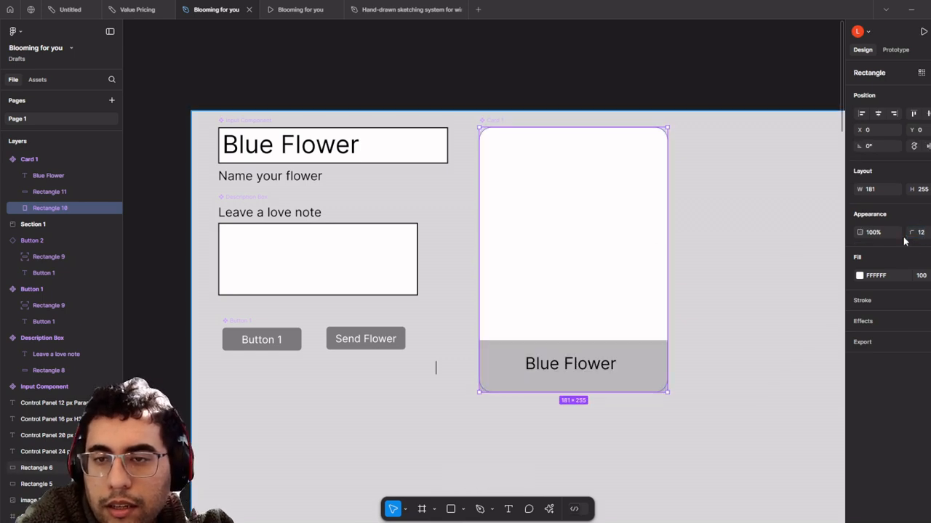
# - Round only the grey label strip's bottom-left and bottom-right corners to 12
pyautogui.scroll(-3, 647, 285)
pyautogui.scroll(3, 649, 290)
pyautogui.moveTo(629, 314); pyautogui.dragTo(596, 303)
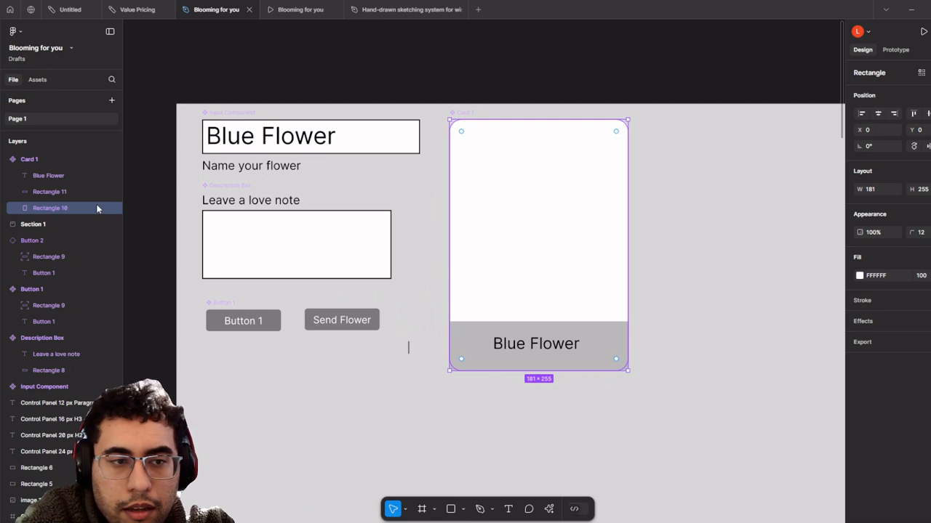
pyautogui.click(58, 192)
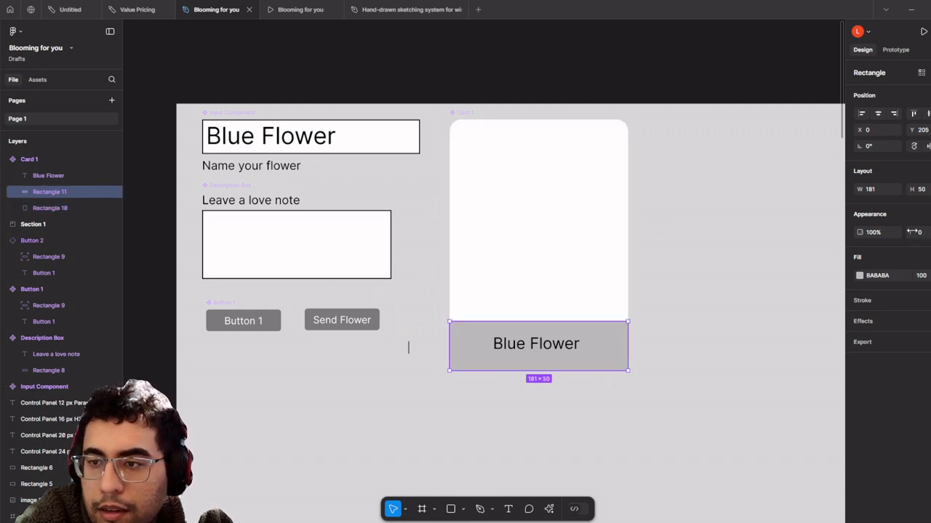
pyautogui.click(921, 232)
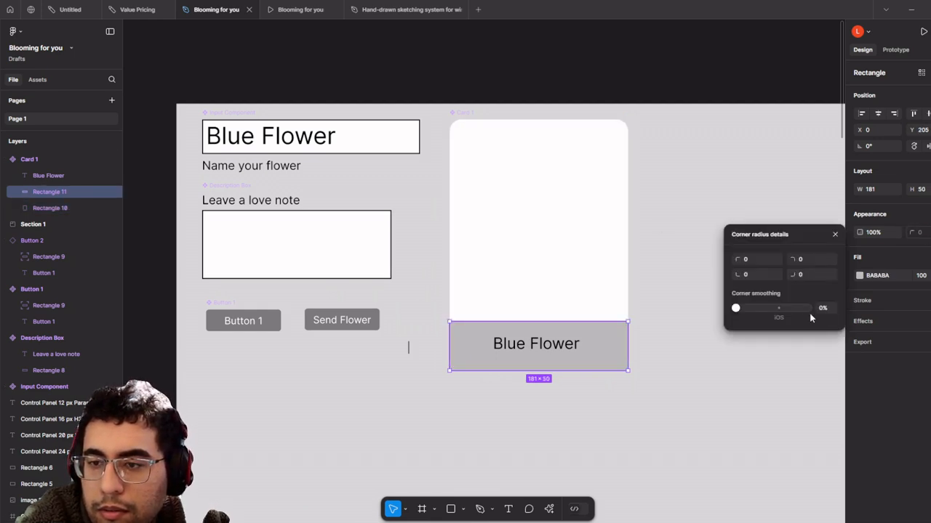
pyautogui.click(756, 275)
pyautogui.click(820, 275)
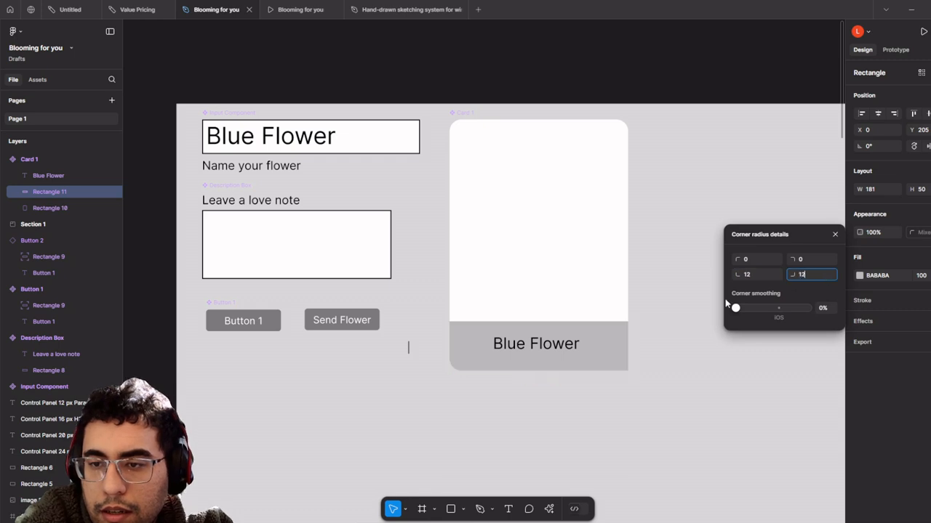
# - Confirm the 12 px bottom-right corner radius and deselect the card strip
pyautogui.press('Return')
pyautogui.scroll(-3, 478, 154)
pyautogui.click(571, 75)
pyautogui.scroll(-5, 607, 112)
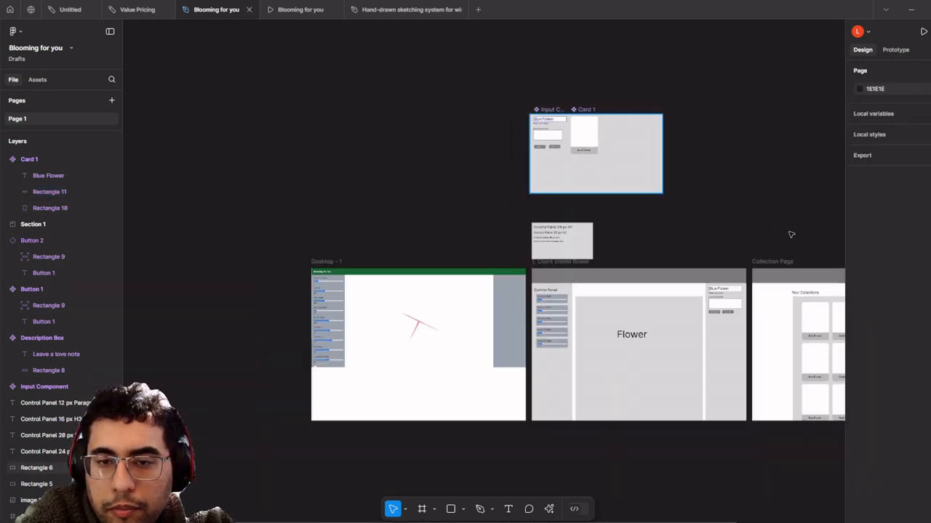
pyautogui.hscroll(5, 791, 234)
pyautogui.scroll(-2, 791, 234)
pyautogui.scroll(5, 630, 255)
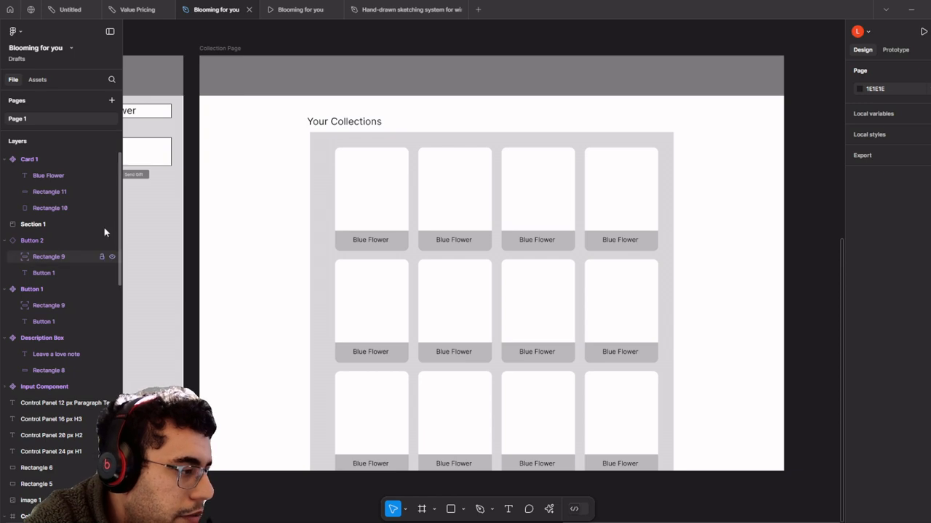
pyautogui.scroll(-2, 623, 286)
# - Duplicate the 1. Users create flower frame with Ctrl+D, undoing the accidental rectangle move
pyautogui.moveTo(625, 286); pyautogui.dragTo(512, 253)
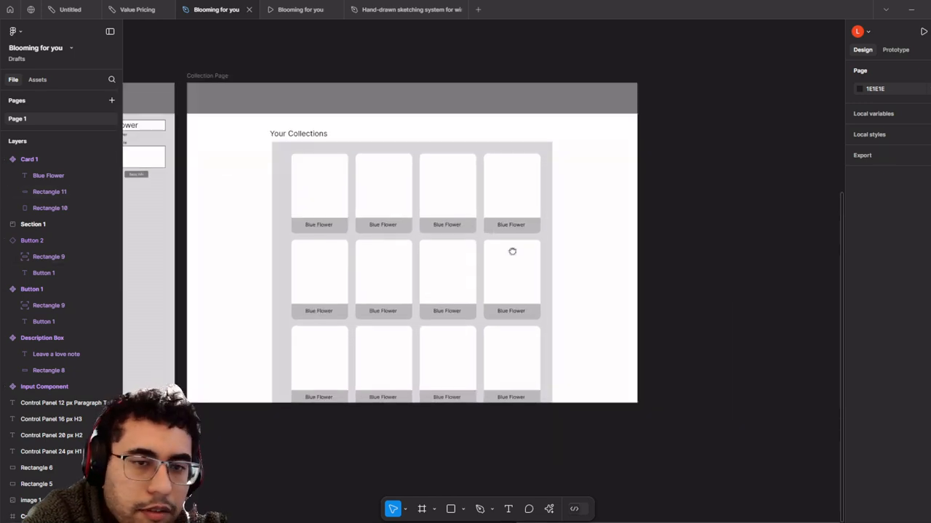
pyautogui.scroll(-2, 513, 253)
pyautogui.moveTo(490, 176); pyautogui.dragTo(656, 211)
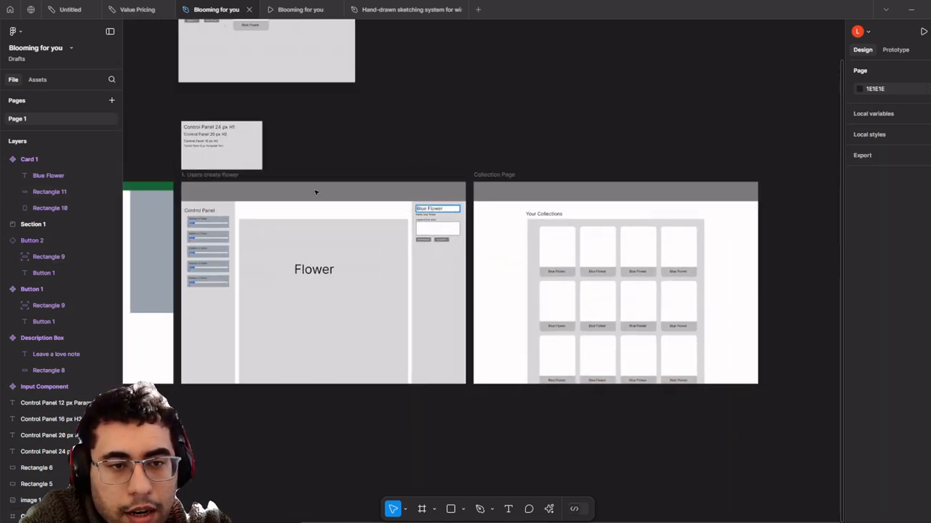
pyautogui.click(225, 176)
pyautogui.hscroll(-2, 435, 242)
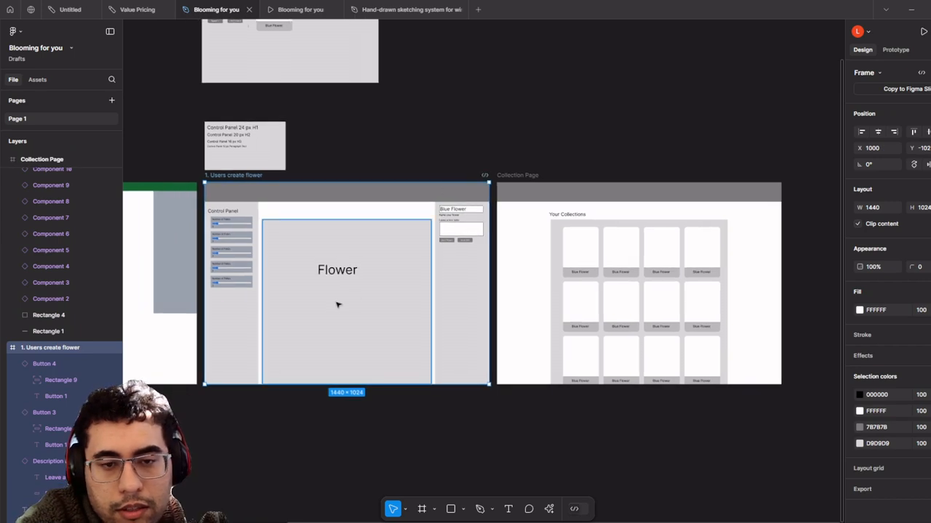
pyautogui.hotkey('ctrl', 'd')
pyautogui.moveTo(336, 304); pyautogui.dragTo(451, 267)
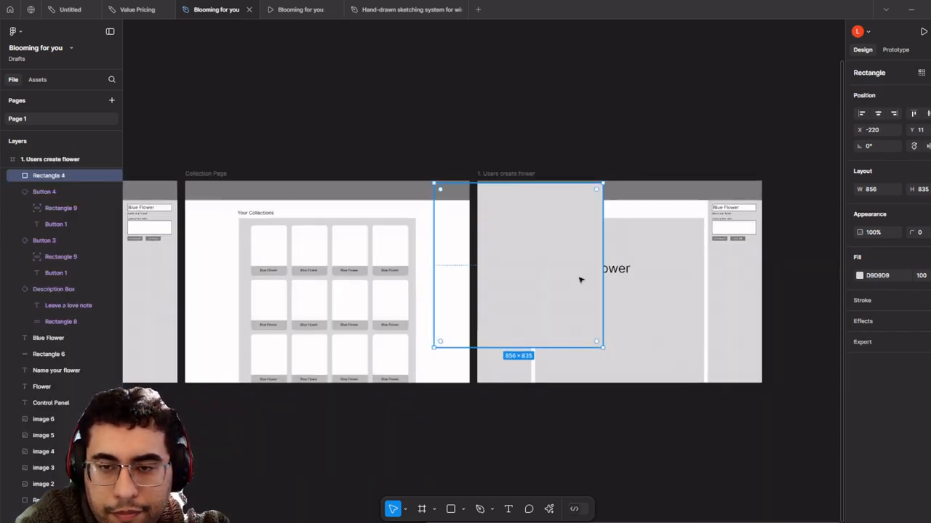
pyautogui.hotkey('ctrl', 'z')
pyautogui.scroll(1, 700, 251)
pyautogui.scroll(5, 451, 303)
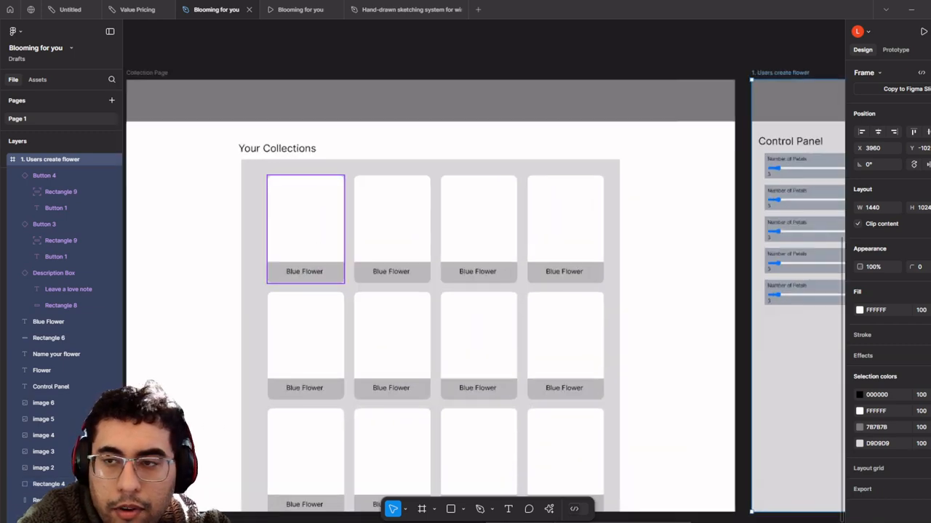
pyautogui.click(895, 50)
# - Link the first Blue Flower card on click to the 1. Users create flower frame
pyautogui.click(338, 256)
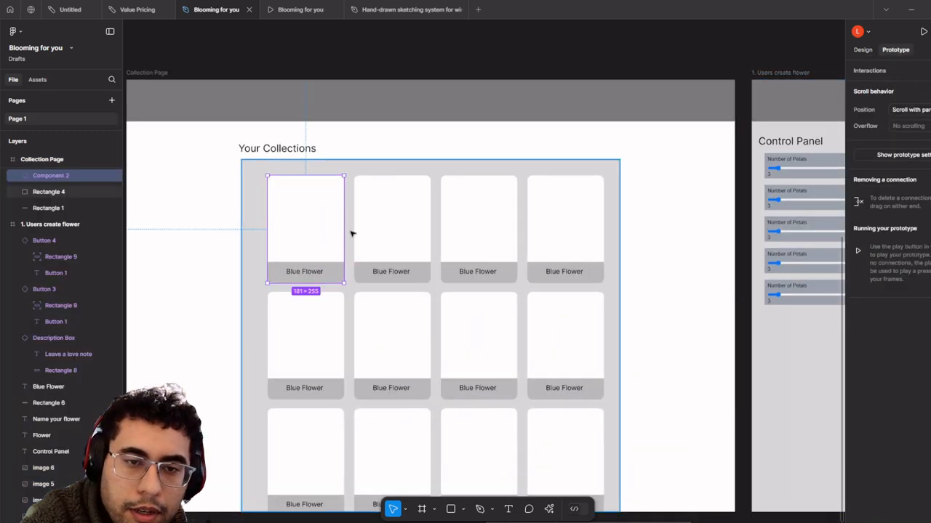
pyautogui.moveTo(343, 229); pyautogui.dragTo(804, 337)
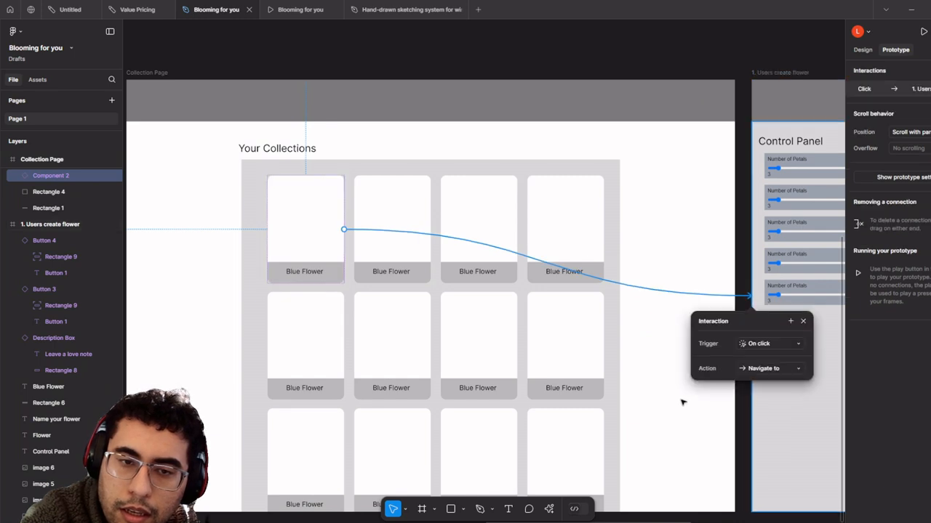
pyautogui.scroll(-3, 623, 434)
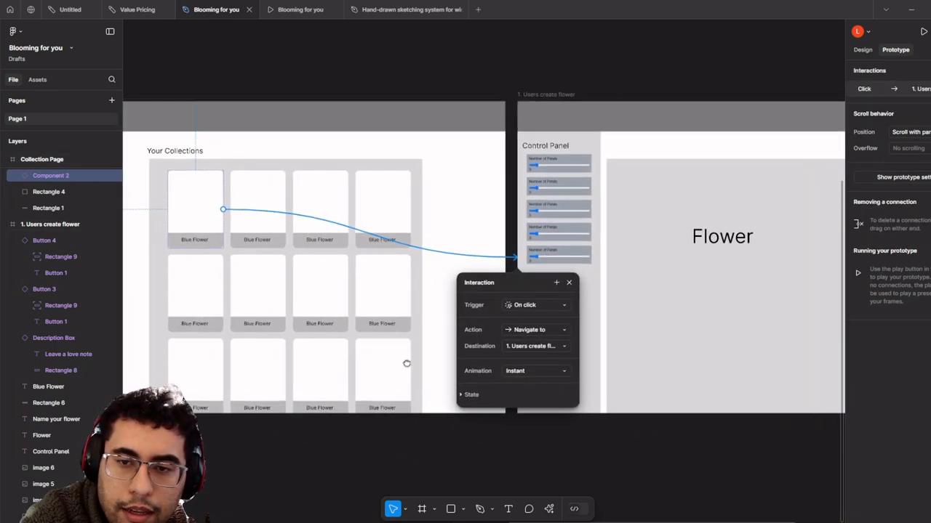
pyautogui.moveTo(430, 299); pyautogui.dragTo(440, 339)
pyautogui.scroll(5, 276, 291)
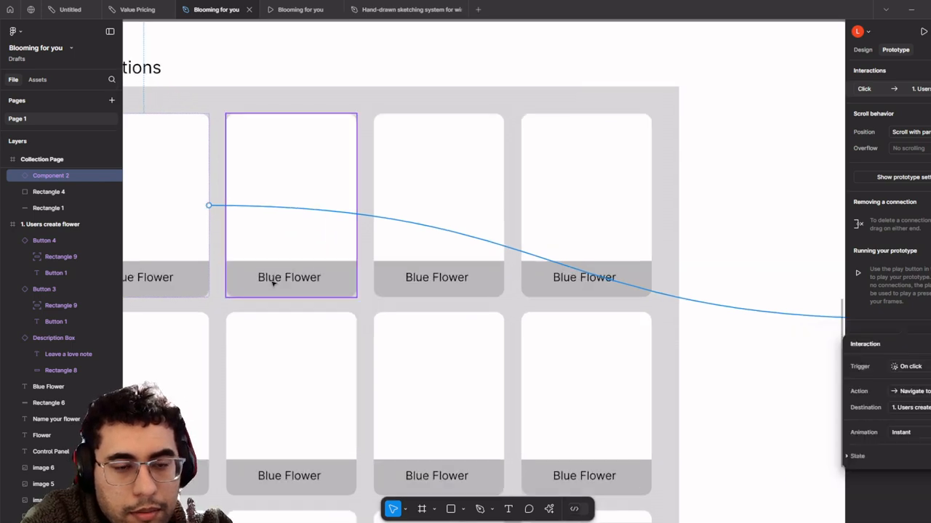
# - Retype the second, third and fourth card labels as Red, Yellow and Purple Flower
pyautogui.doubleClick(274, 283)
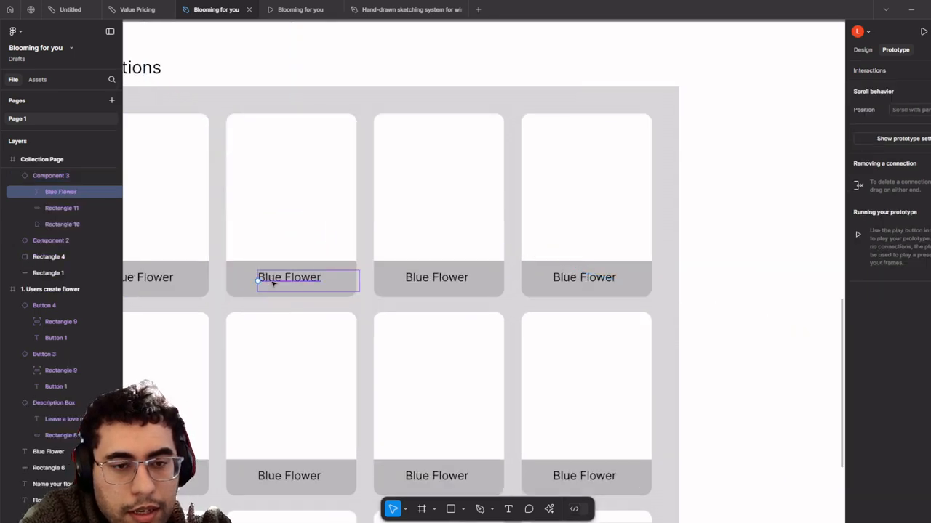
pyautogui.doubleClick(260, 278)
pyautogui.write('Red')
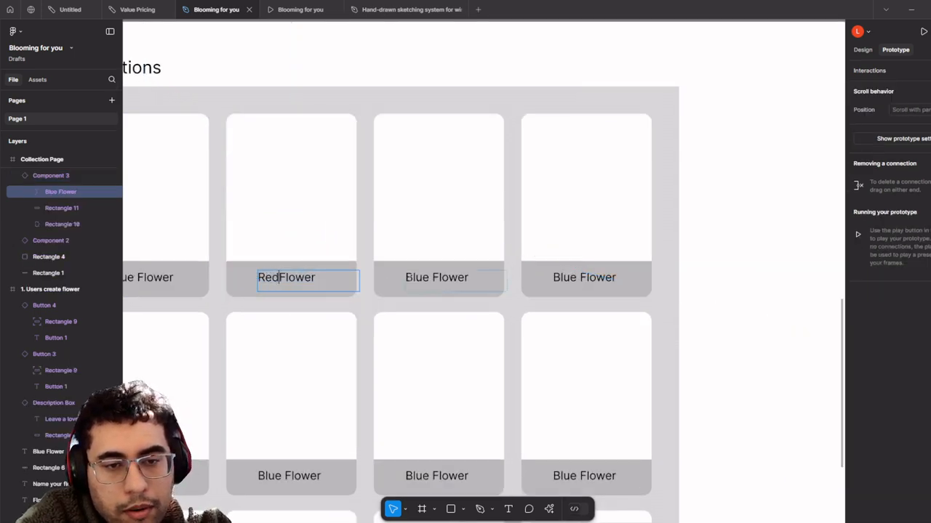
pyautogui.doubleClick(429, 278)
pyautogui.moveTo(429, 278); pyautogui.dragTo(392, 279)
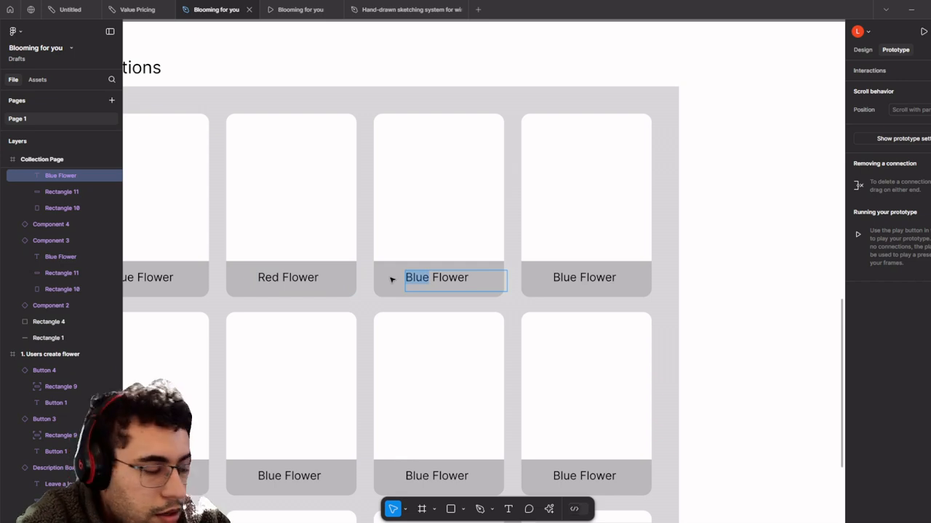
pyautogui.write('Yellow')
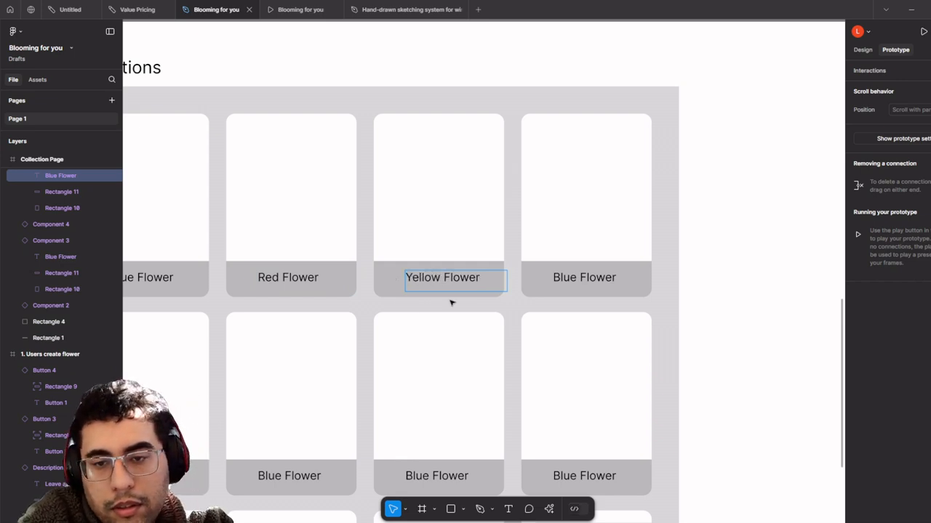
pyautogui.doubleClick(574, 277)
pyautogui.moveTo(574, 277); pyautogui.dragTo(553, 280)
pyautogui.write('Purple')
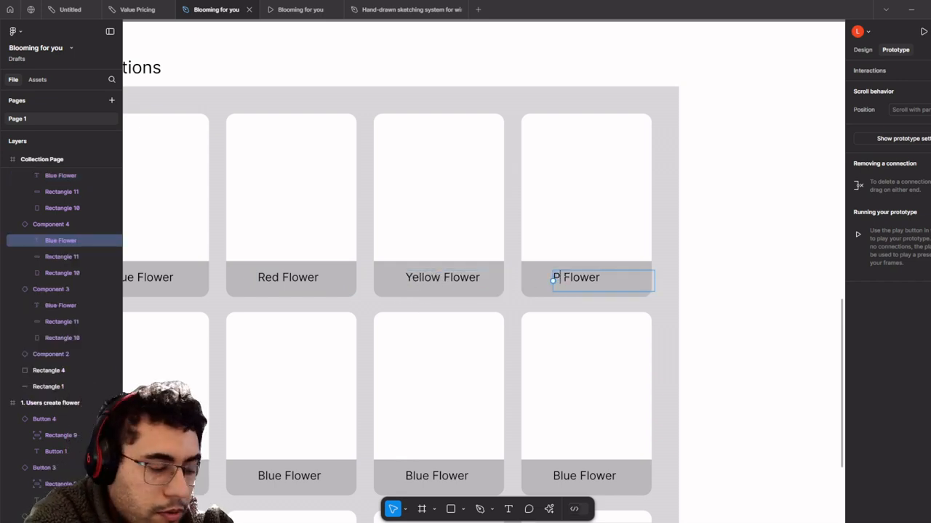
pyautogui.scroll(-5, 584, 287)
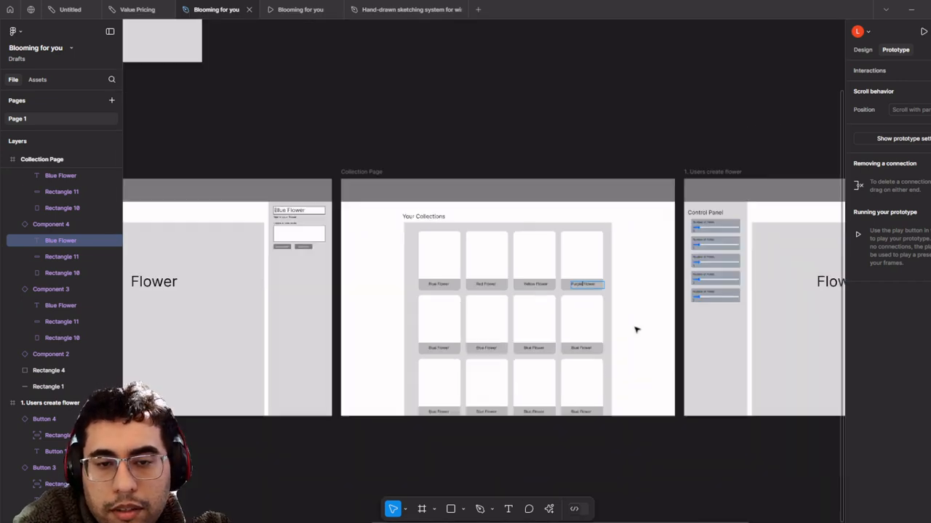
pyautogui.click(671, 349)
# - Set the Send Flower button to navigate on click to the Collection Page, Instant animation
pyautogui.click(671, 349)
pyautogui.moveTo(653, 347); pyautogui.dragTo(445, 298)
pyautogui.scroll(5, 530, 330)
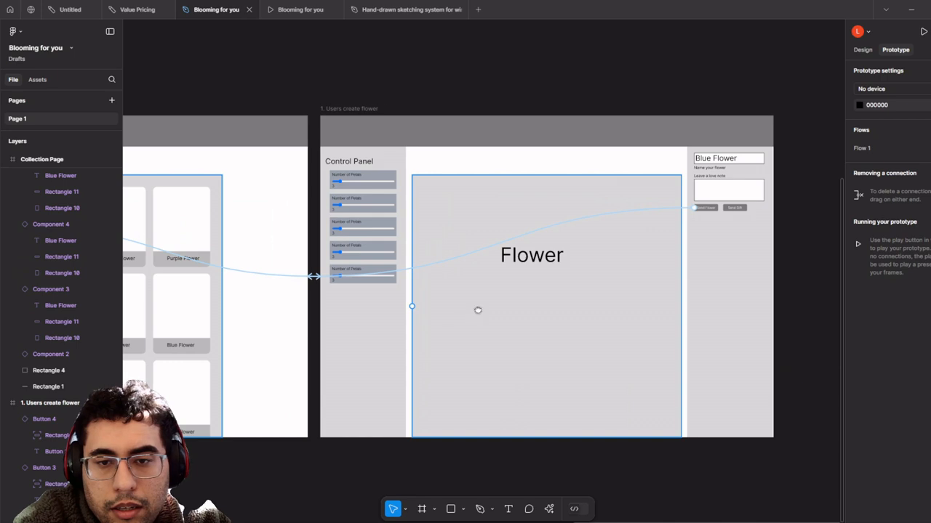
pyautogui.moveTo(519, 266); pyautogui.dragTo(516, 328)
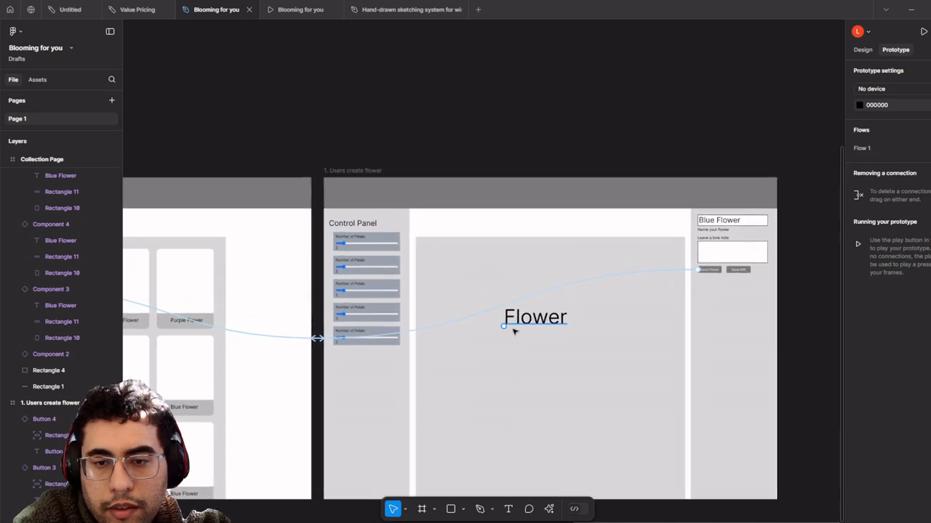
pyautogui.click(428, 331)
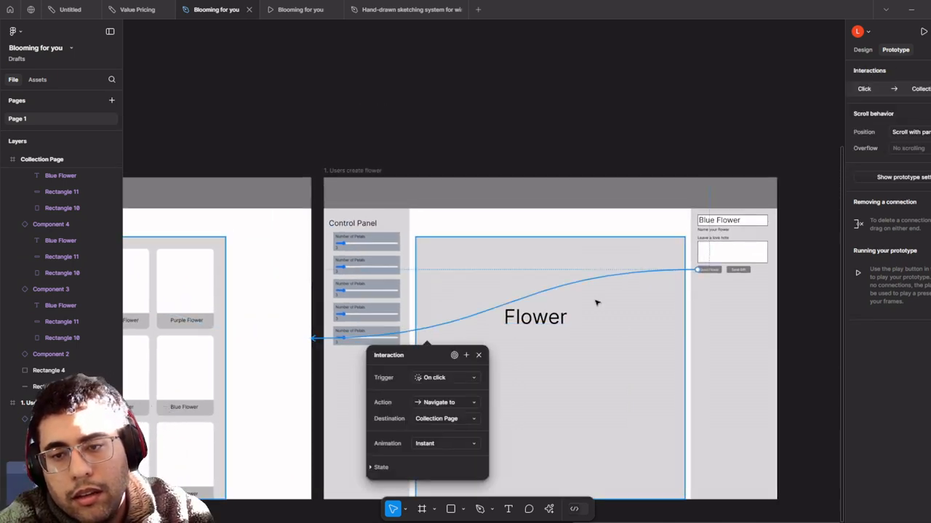
pyautogui.scroll(3, 741, 269)
pyautogui.scroll(-5, 720, 299)
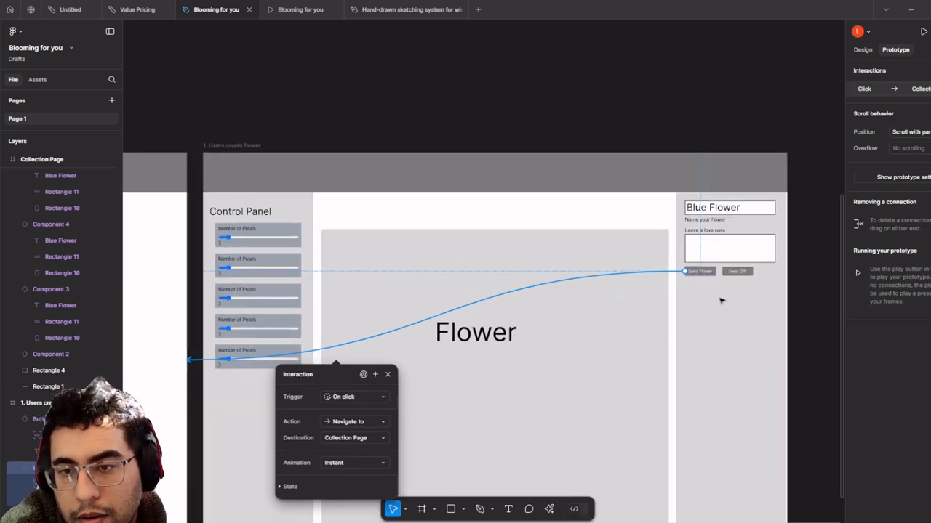
pyautogui.moveTo(218, 364); pyautogui.dragTo(601, 347)
pyautogui.scroll(10, 385, 272)
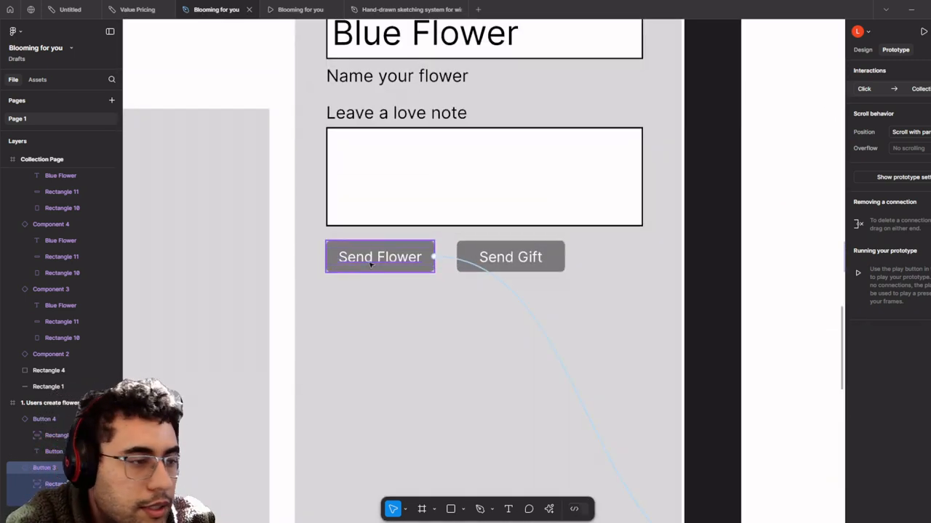
# - Replace 'Send' with 'Save' in the Send Flower button label, fixing the 'avb' typo
pyautogui.doubleClick(376, 259)
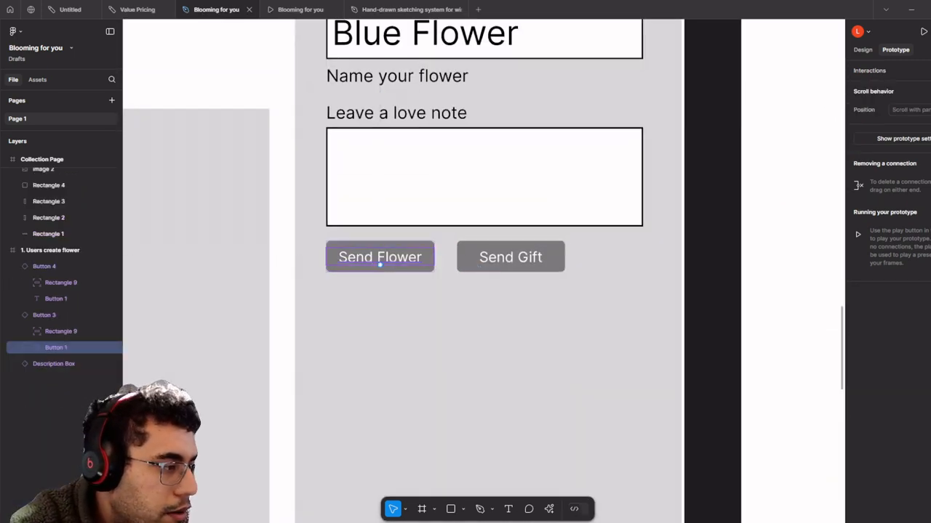
pyautogui.doubleClick(377, 258)
pyautogui.doubleClick(373, 258)
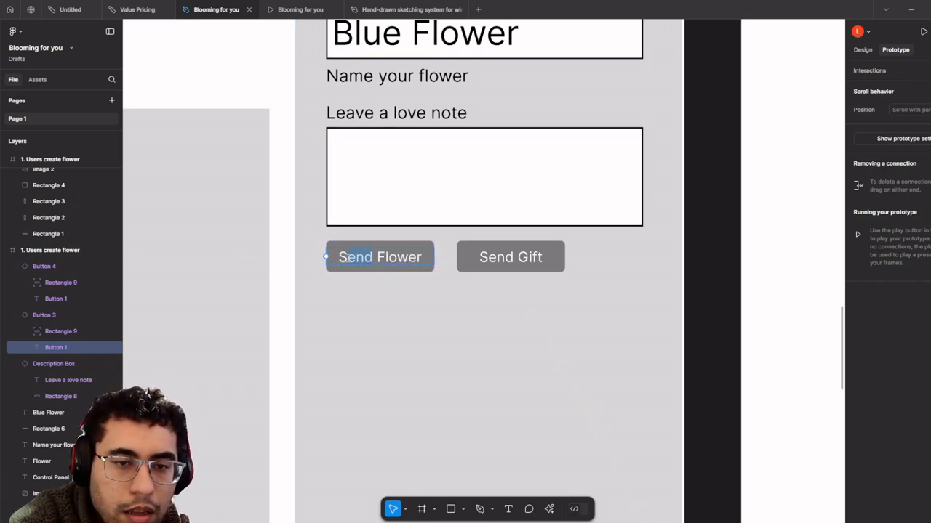
pyautogui.write('Save')
pyautogui.scroll(-10, 528, 339)
pyautogui.hscroll(15, 527, 339)
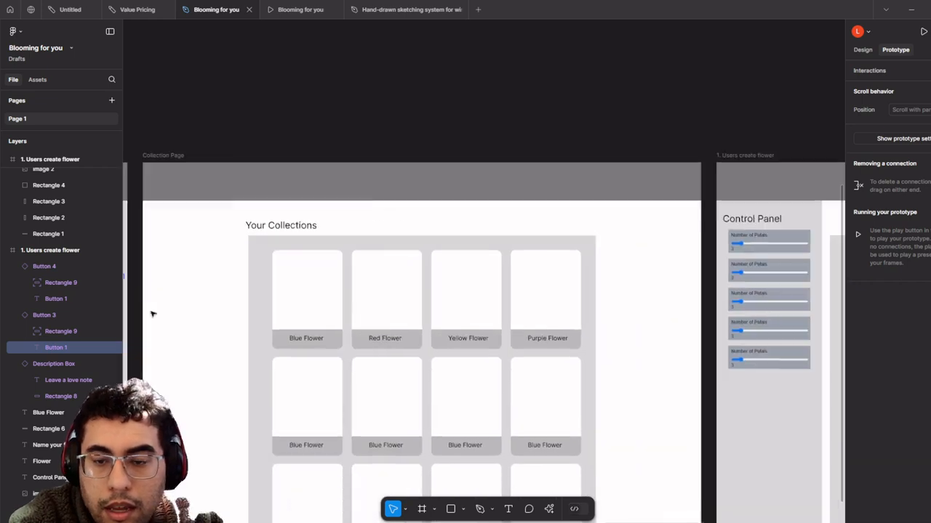
pyautogui.scroll(8, 480, 269)
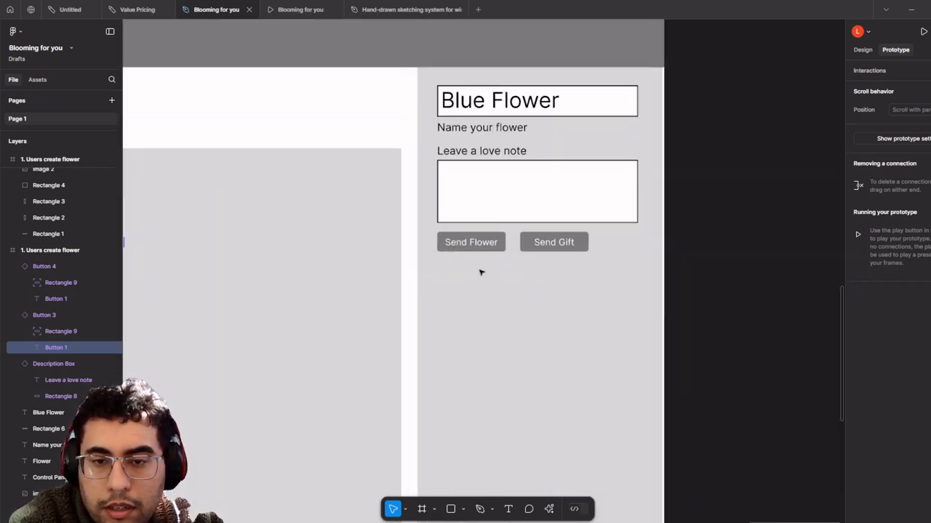
pyautogui.doubleClick(486, 254)
pyautogui.click(485, 254)
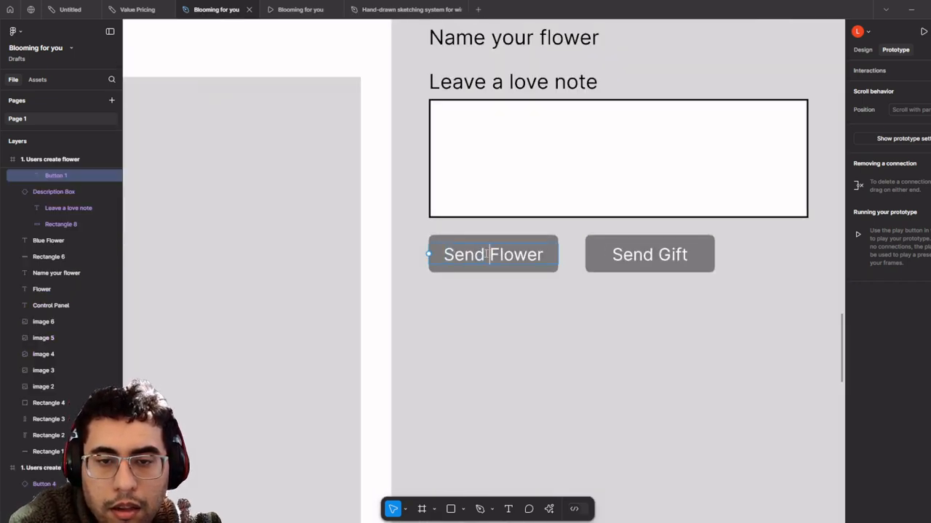
pyautogui.write('avb')
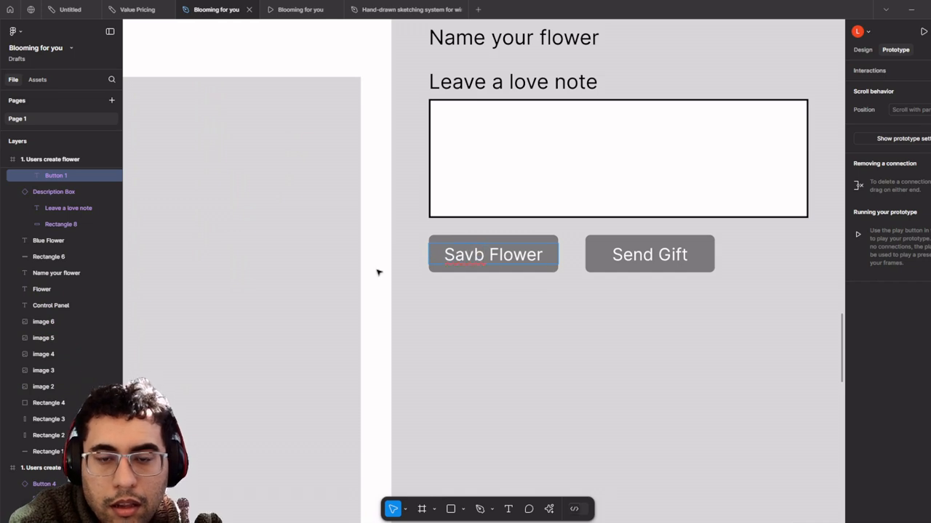
pyautogui.press('BackSpace')
pyautogui.write('e')
pyautogui.scroll(-10, 380, 272)
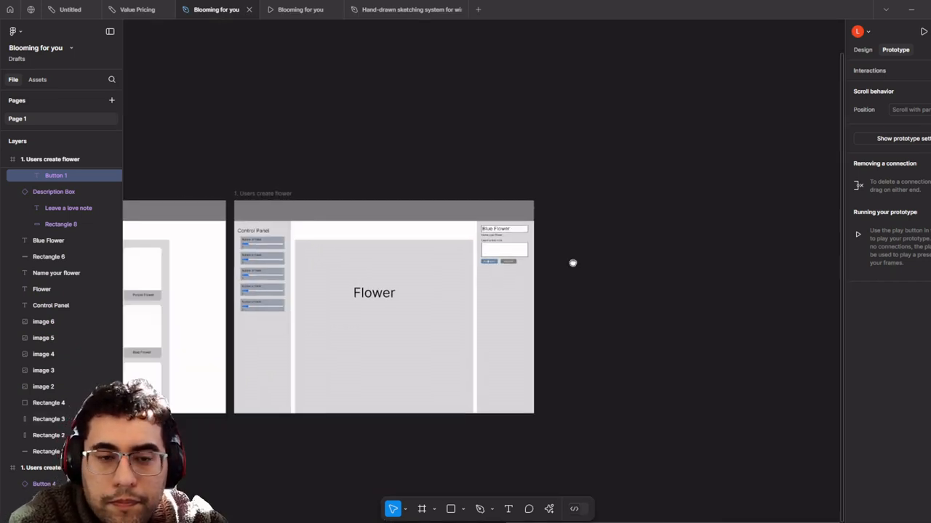
# - Delete the grey control panel background in the Users create flower frame
pyautogui.hscroll(-5, 590, 280)
pyautogui.scroll(10, 608, 276)
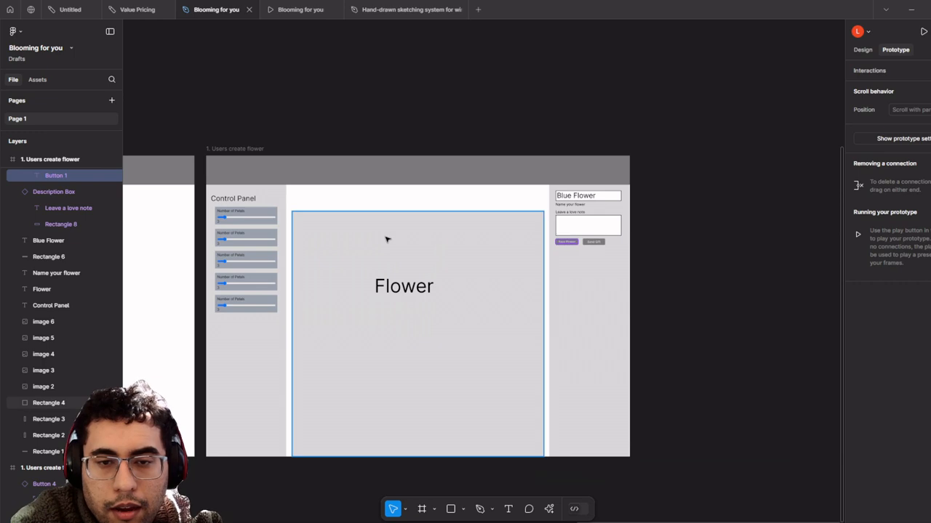
pyautogui.click(421, 270)
pyautogui.click(235, 190)
pyautogui.scroll(-3, 420, 160)
pyautogui.hscroll(-3, 421, 158)
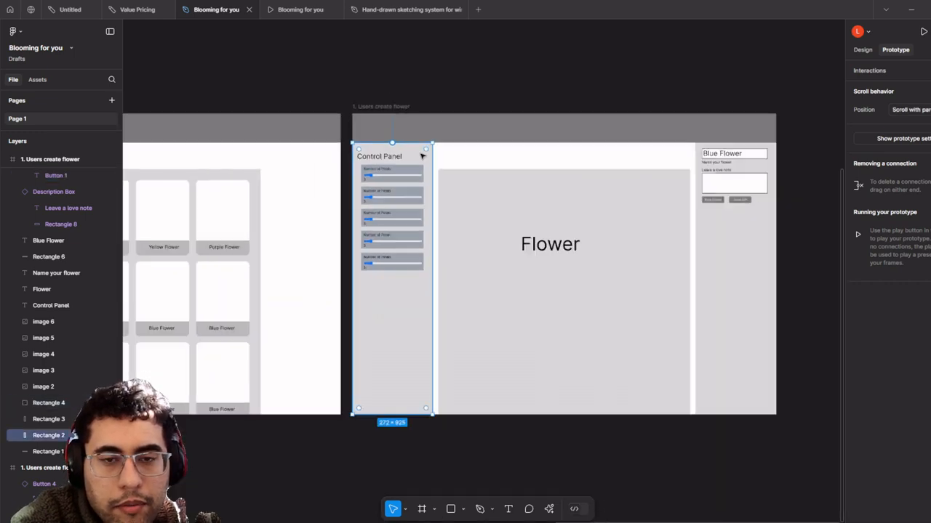
pyautogui.scroll(2, 426, 160)
pyautogui.hscroll(3, 409, 179)
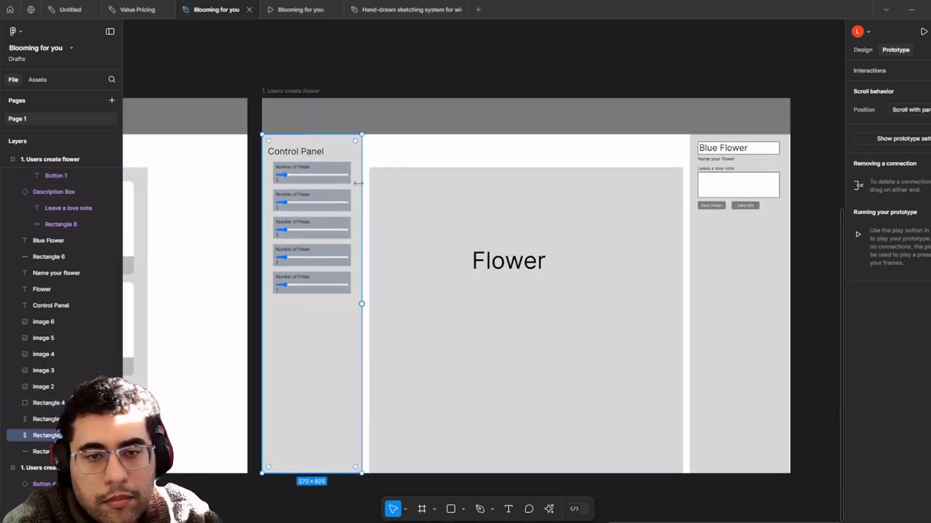
pyautogui.press('Delete')
# - Delete all five Number of Petals sliders from the control panel
pyautogui.click(331, 178)
pyautogui.press('Delete')
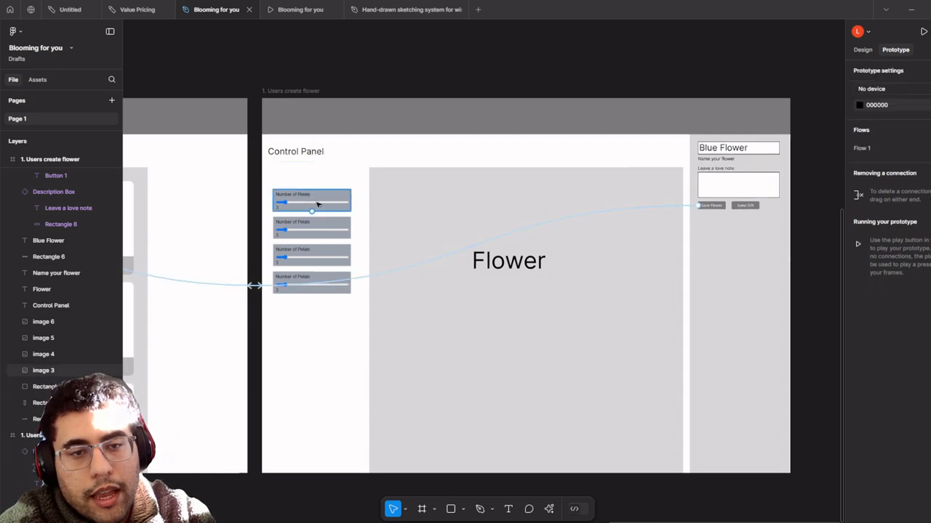
pyautogui.click(319, 203)
pyautogui.press('Delete')
pyautogui.click(323, 228)
pyautogui.press('Delete')
pyautogui.click(312, 264)
pyautogui.press('Delete')
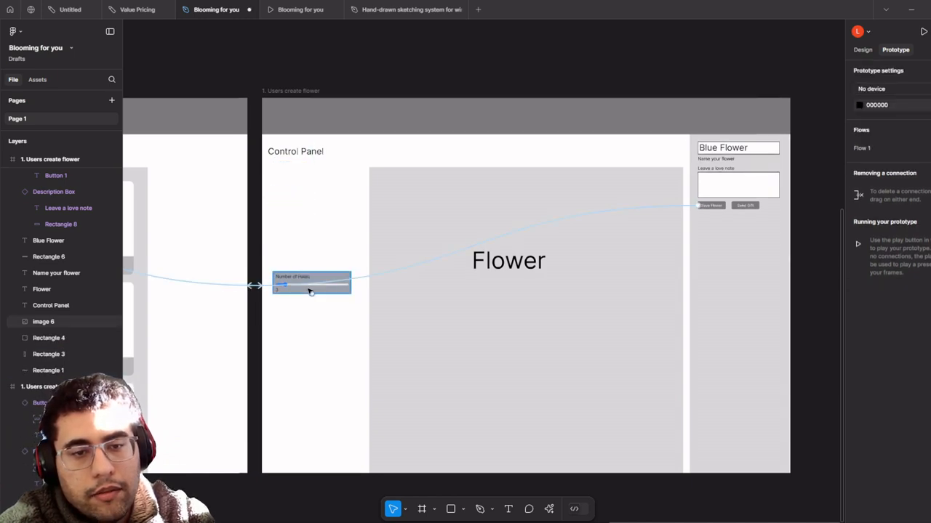
pyautogui.click(309, 290)
pyautogui.press('Delete')
pyautogui.click(303, 93)
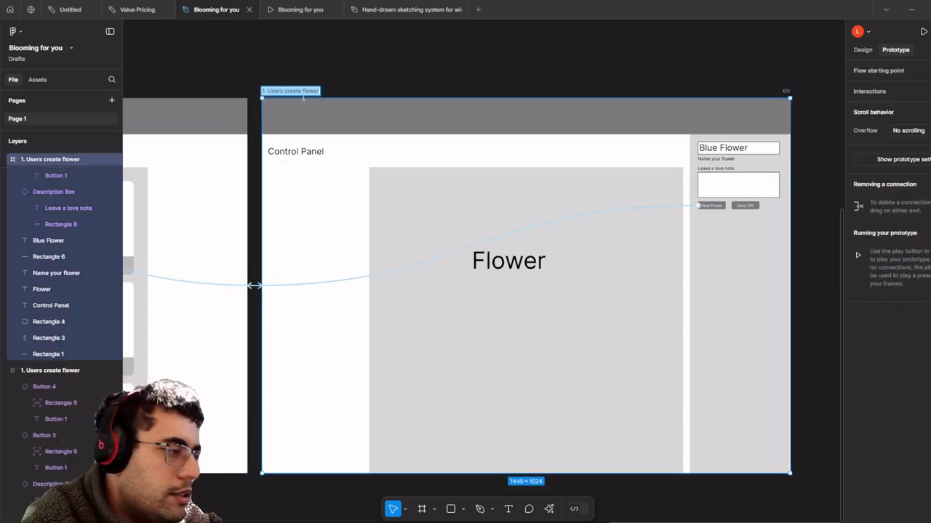
# - Rename the Collection Page frame on the canvas to '3. Collection Page'
pyautogui.hscroll(-5, 354, 193)
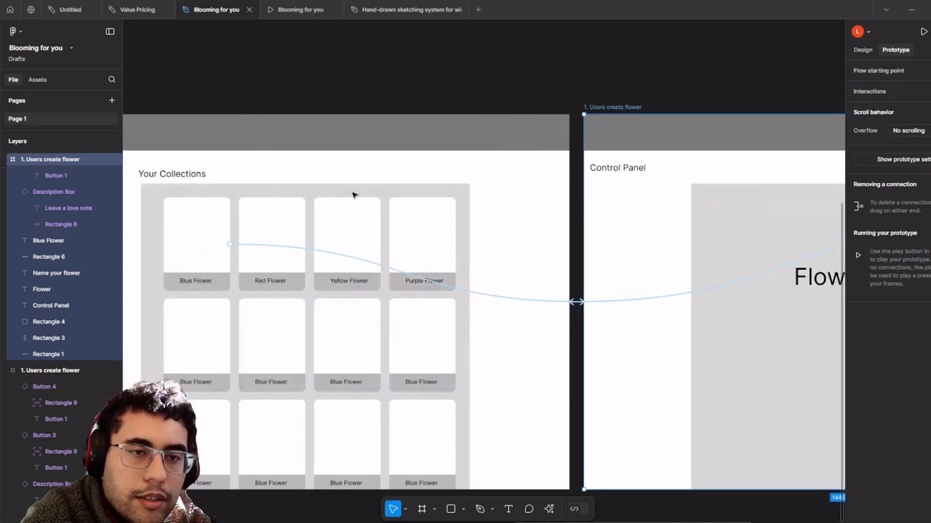
pyautogui.scroll(-3, 376, 194)
pyautogui.click(244, 131)
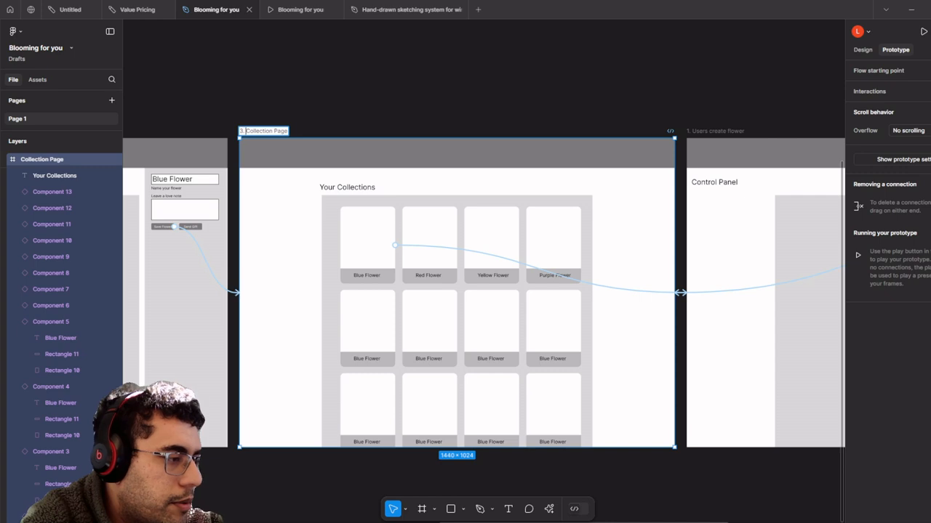
pyautogui.keyDown('ctrl'); pyautogui.scroll(5, 429, 240); pyautogui.keyUp('ctrl')
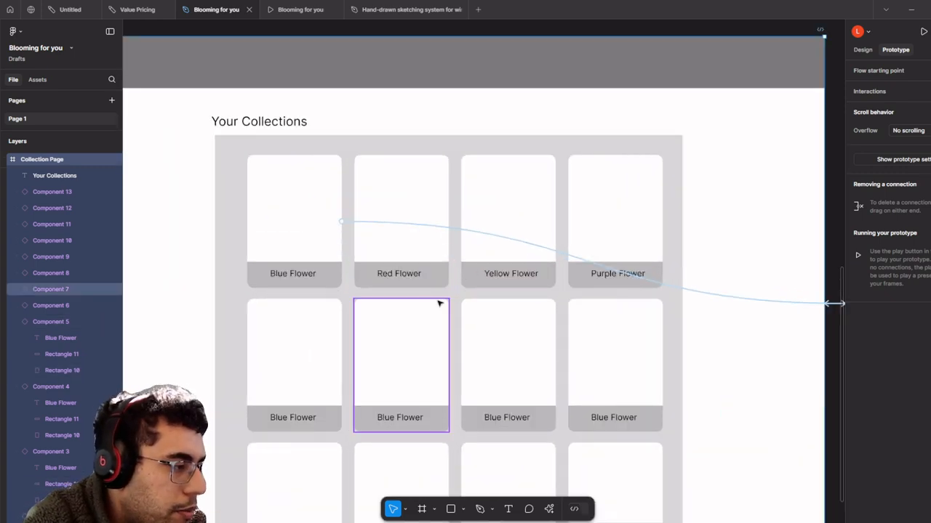
pyautogui.keyDown('ctrl'); pyautogui.scroll(-6, 439, 304); pyautogui.keyUp('ctrl')
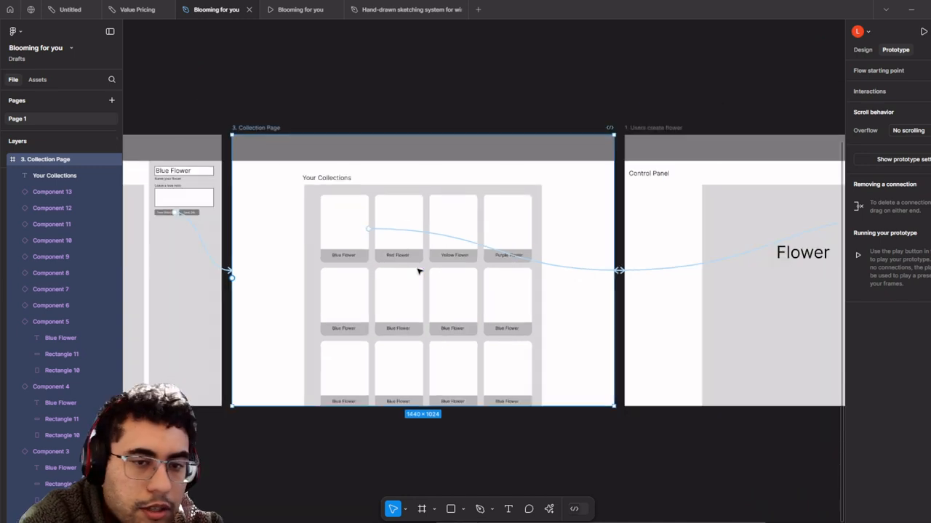
pyautogui.scroll(2, 418, 271)
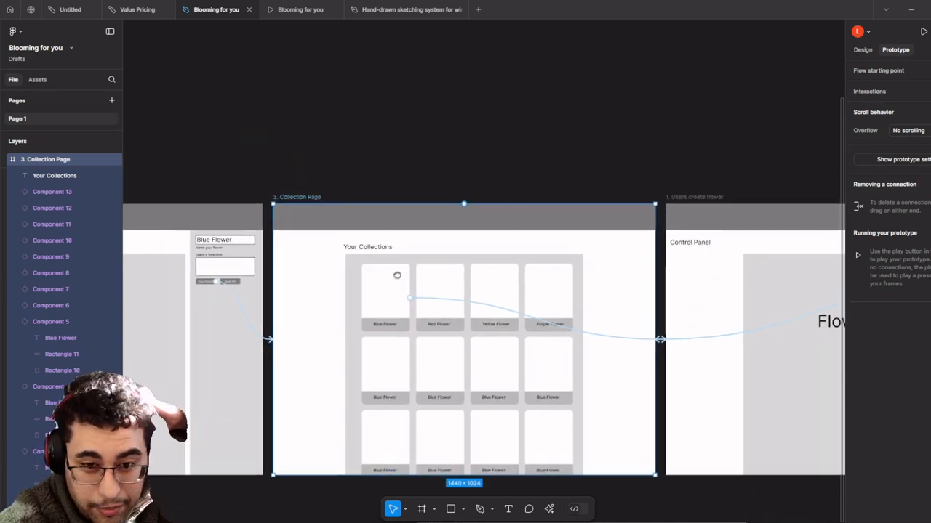
pyautogui.hscroll(5, 436, 262)
pyautogui.scroll(2, 436, 262)
pyautogui.hscroll(3, 379, 273)
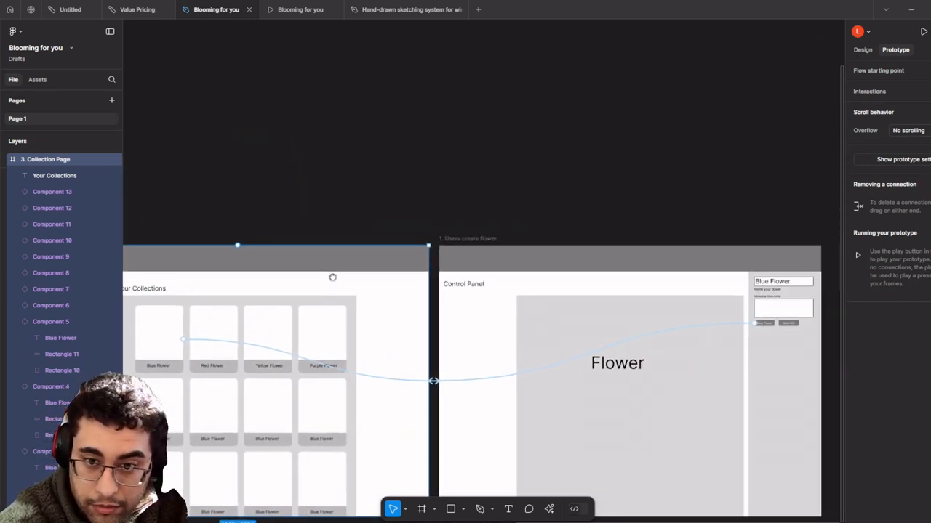
pyautogui.hscroll(2, 552, 291)
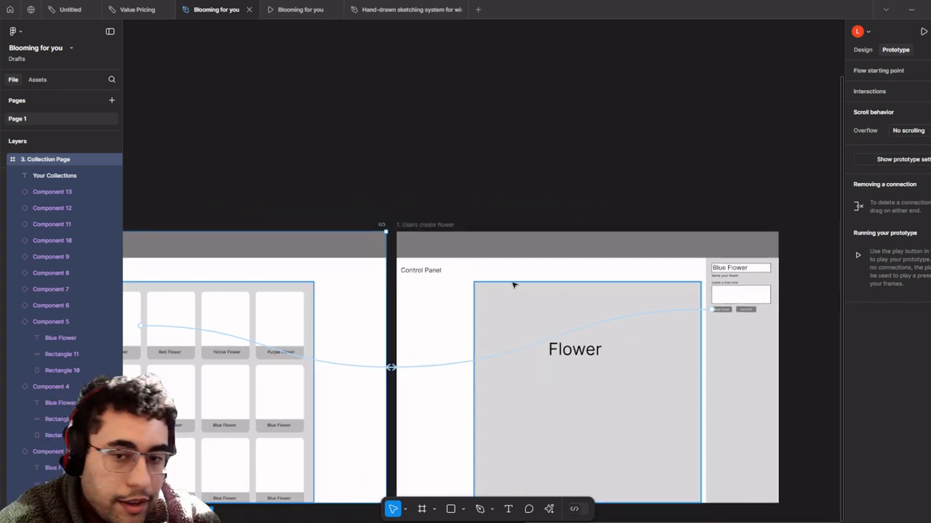
pyautogui.moveTo(533, 296); pyautogui.dragTo(473, 270)
pyautogui.press('super')
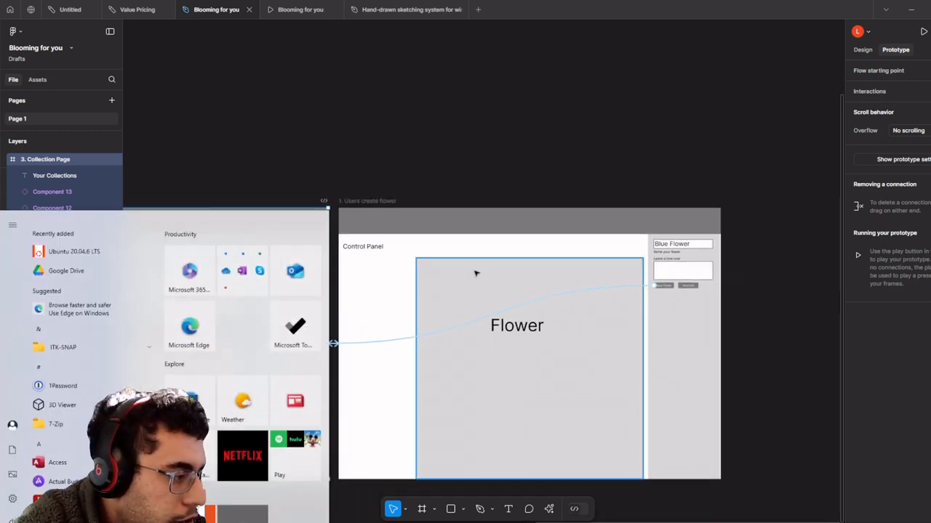
pyautogui.click(464, 186)
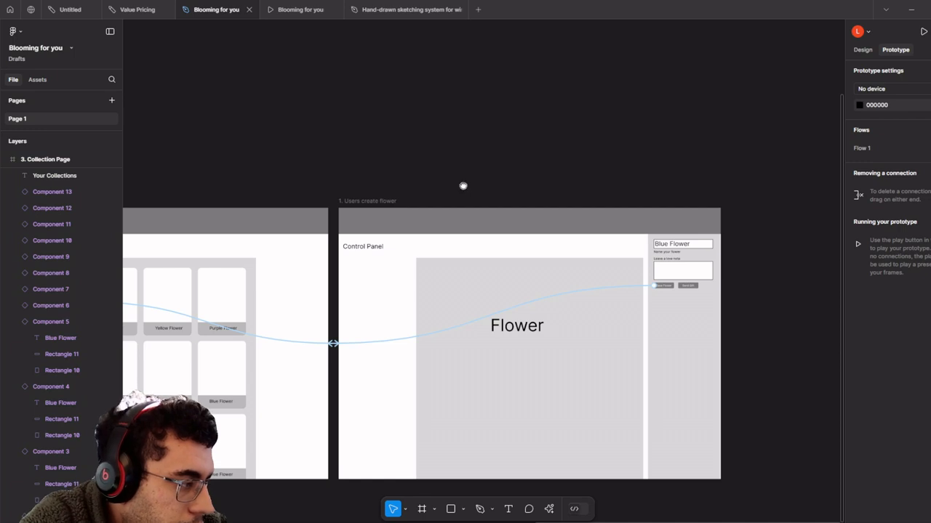
# - Delete the grey side-panel background and Send Gift button from the copied flower frame
pyautogui.moveTo(464, 186); pyautogui.dragTo(499, 170)
pyautogui.scroll(2, 498, 241)
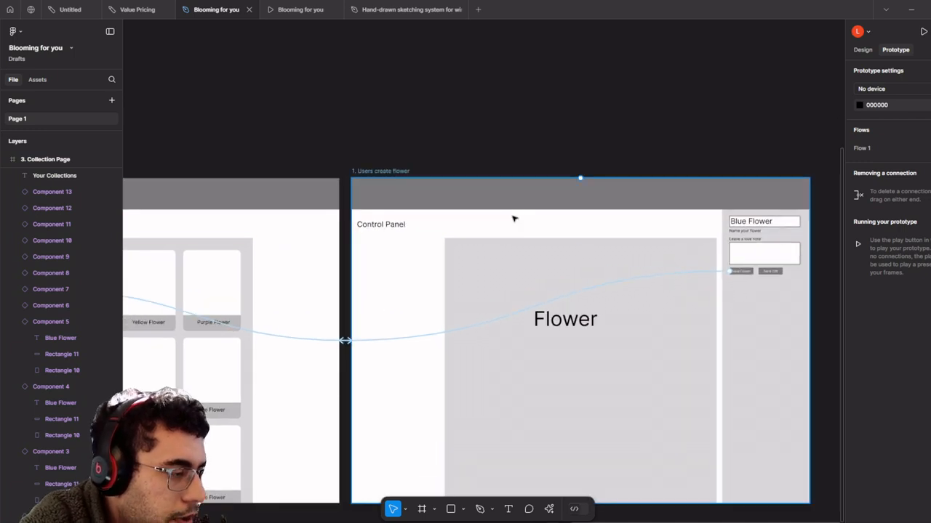
pyautogui.moveTo(517, 228); pyautogui.dragTo(465, 208)
pyautogui.scroll(-2, 633, 207)
pyautogui.scroll(2, 634, 255)
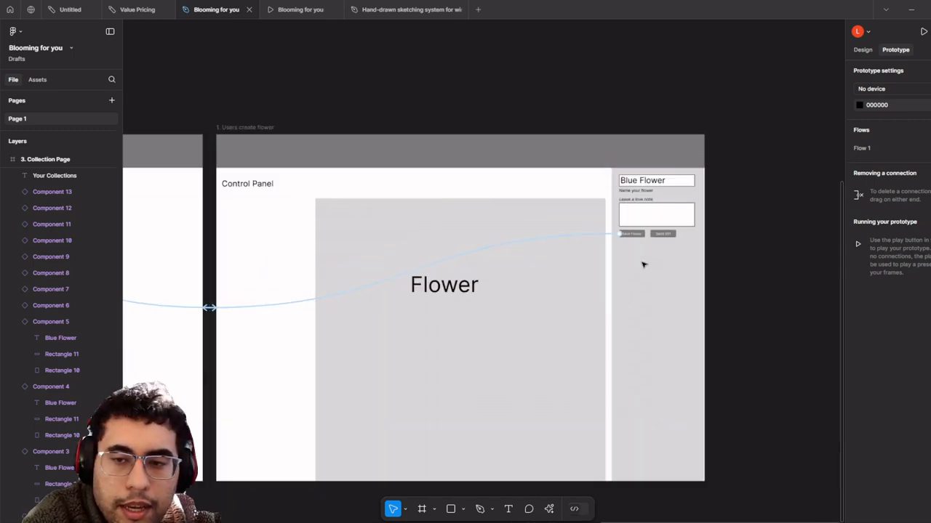
pyautogui.click(645, 264)
pyautogui.press('Delete')
pyautogui.click(657, 235)
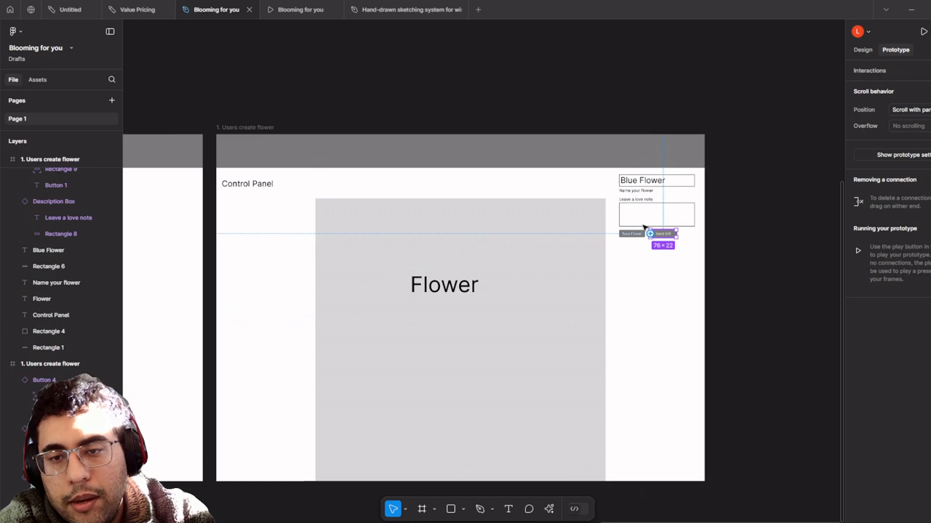
pyautogui.press('Delete')
# - Delete the remaining form items and rename the frame '4. View only of Flowers Page'
pyautogui.click(643, 224)
pyautogui.press('Delete')
pyautogui.click(632, 235)
pyautogui.press('Delete')
pyautogui.click(650, 183)
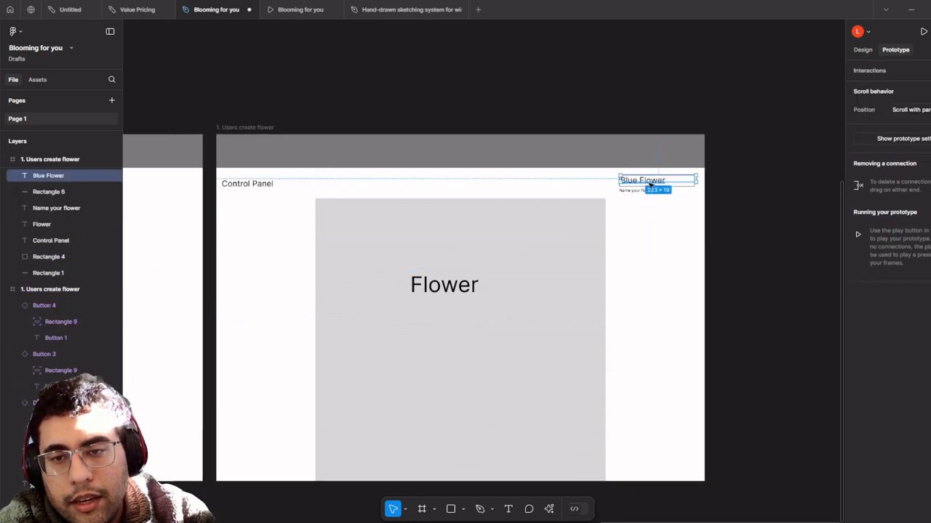
pyautogui.press('Delete')
pyautogui.click(644, 191)
pyautogui.press('Delete')
pyautogui.click(645, 182)
pyautogui.press('Delete')
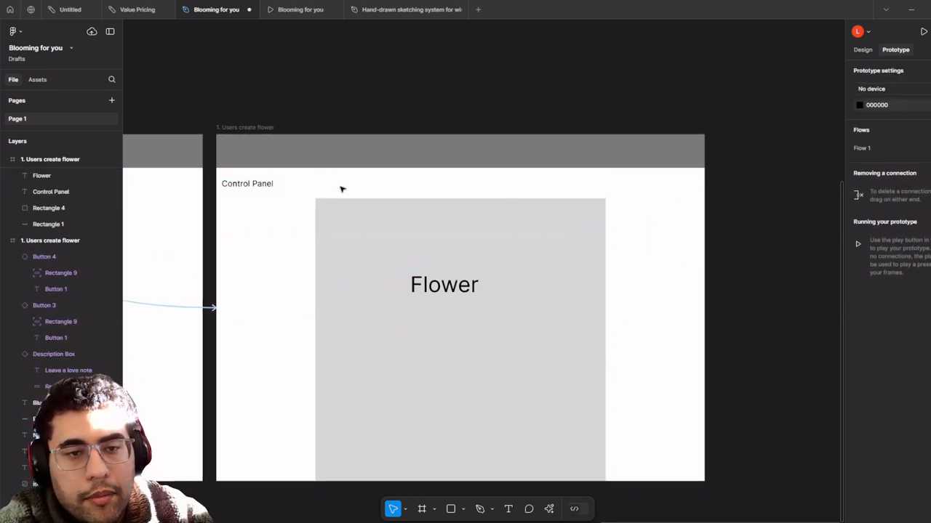
pyautogui.click(266, 182)
pyautogui.press('Delete')
pyautogui.click(249, 128)
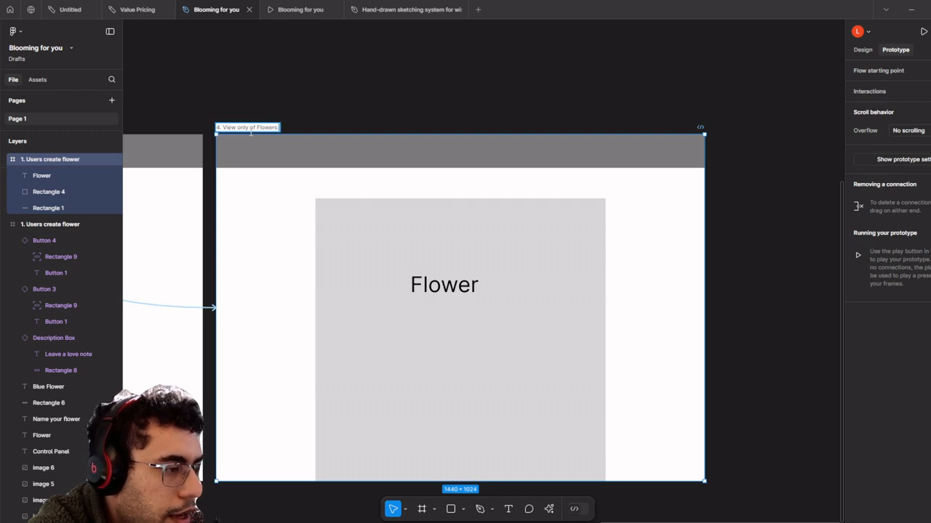
pyautogui.click(437, 223)
# - Move the Flower text down onto the box's centre line
pyautogui.scroll(3, 430, 250)
pyautogui.click(448, 299)
pyautogui.scroll(-2, 448, 300)
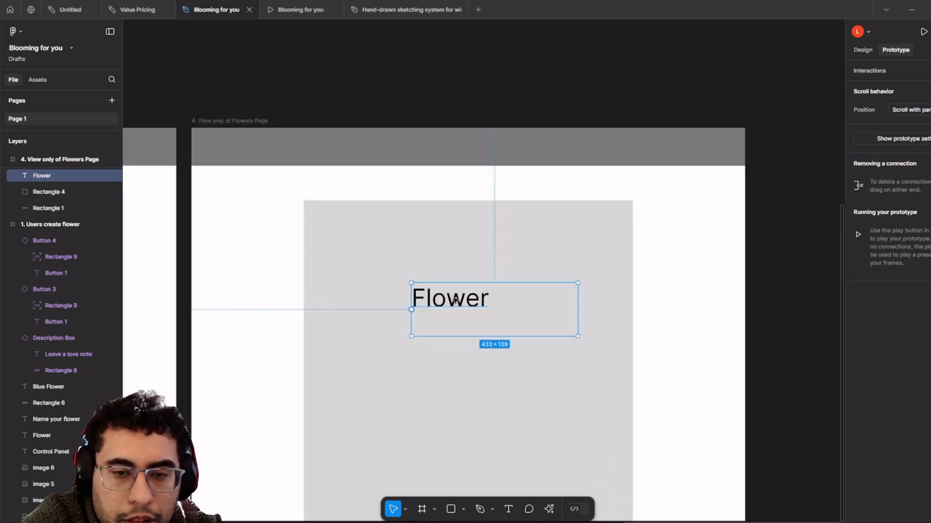
pyautogui.moveTo(448, 299); pyautogui.dragTo(457, 356)
# - Try widening and shifting the grey rectangle, then undo those changes
pyautogui.click(400, 219)
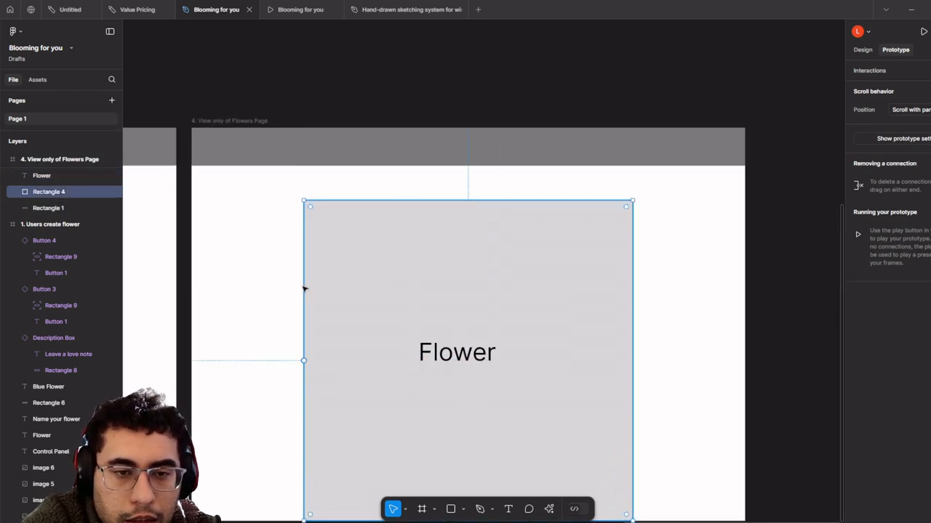
pyautogui.moveTo(304, 290); pyautogui.dragTo(250, 296)
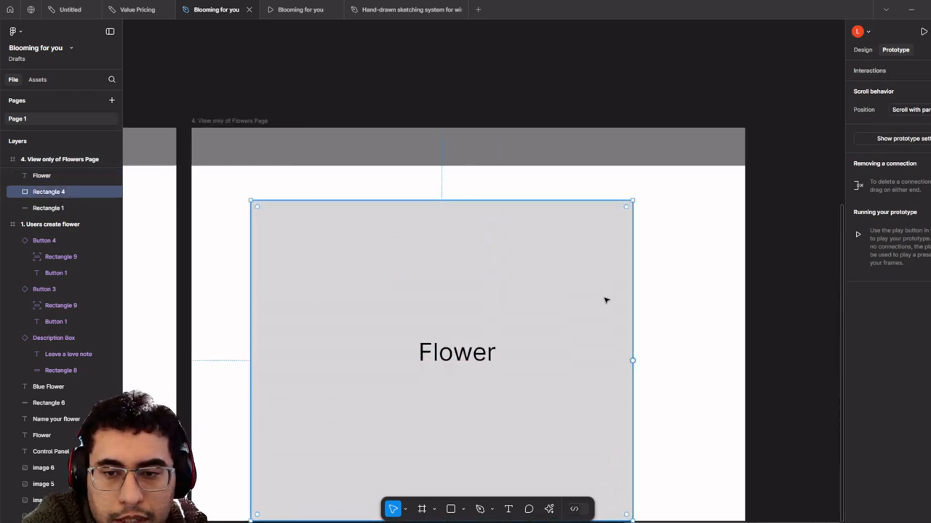
pyautogui.moveTo(630, 299); pyautogui.dragTo(675, 295)
pyautogui.hotkey('ctrl', 'z')
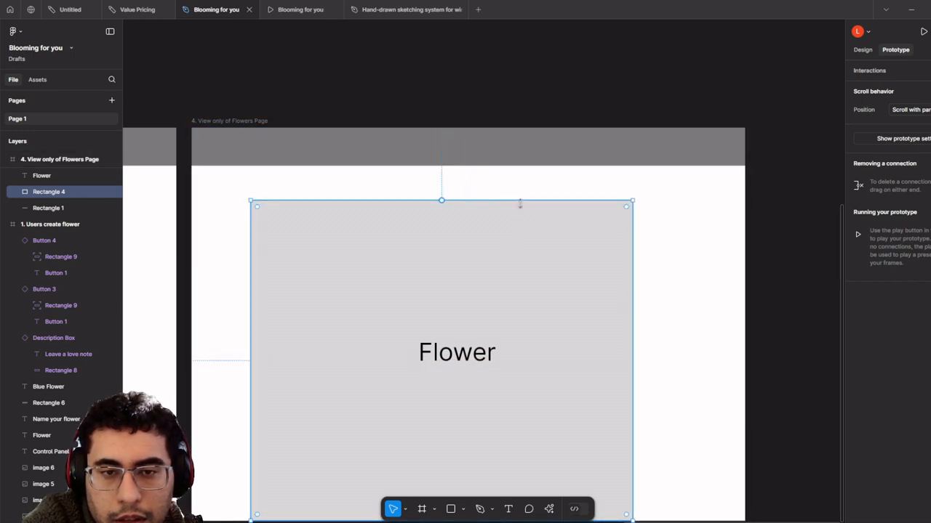
pyautogui.hotkey('ctrl', 'z')
pyautogui.moveTo(504, 205); pyautogui.dragTo(504, 209)
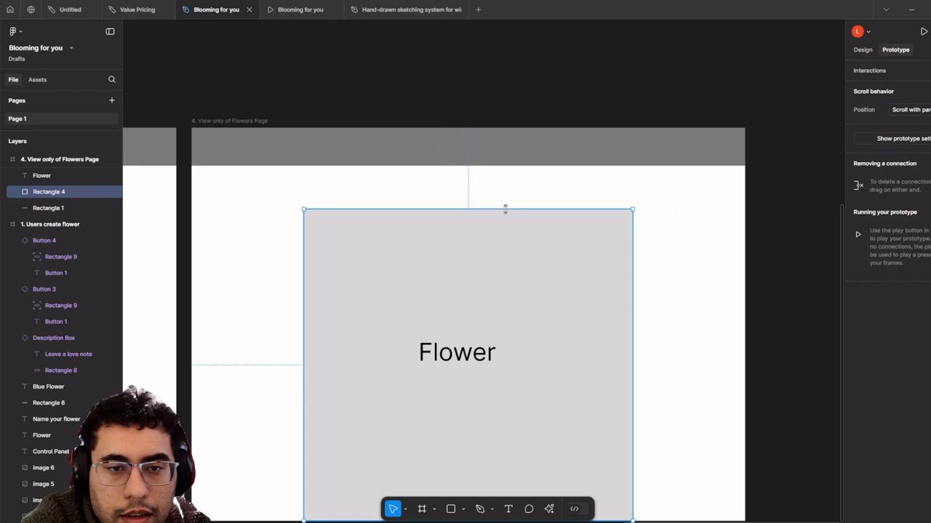
pyautogui.hotkey('ctrl', 'z')
# - Stretch the grey rectangle to the frame's left and right edges and up to the header bar
pyautogui.moveTo(306, 339); pyautogui.dragTo(192, 339)
pyautogui.moveTo(631, 317); pyautogui.dragTo(744, 318)
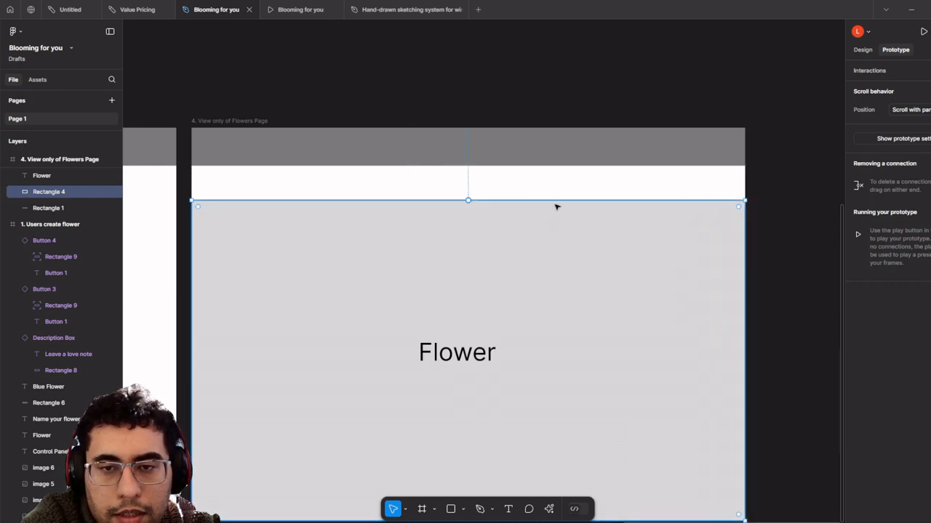
pyautogui.moveTo(556, 201); pyautogui.dragTo(559, 165)
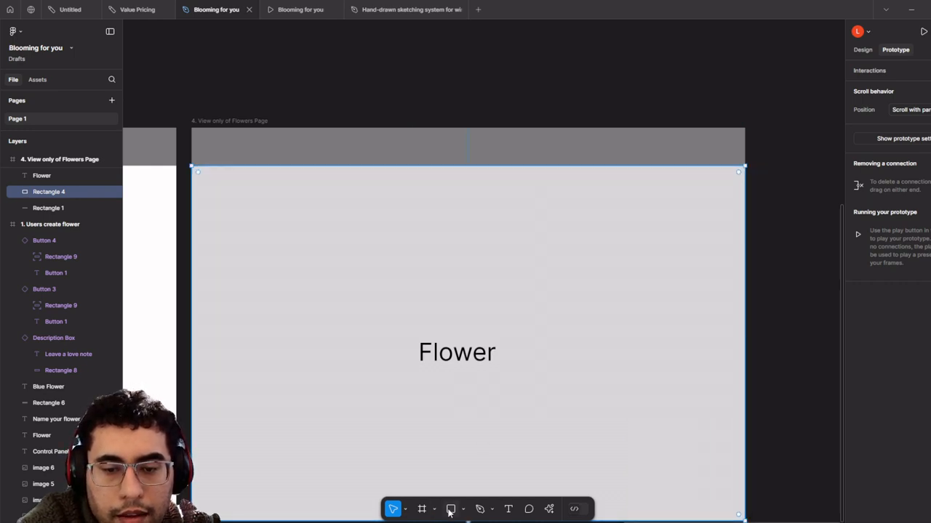
pyautogui.scroll(-4, 308, 371)
pyautogui.moveTo(328, 327); pyautogui.dragTo(877, 364)
pyautogui.moveTo(184, 138); pyautogui.dragTo(599, 146)
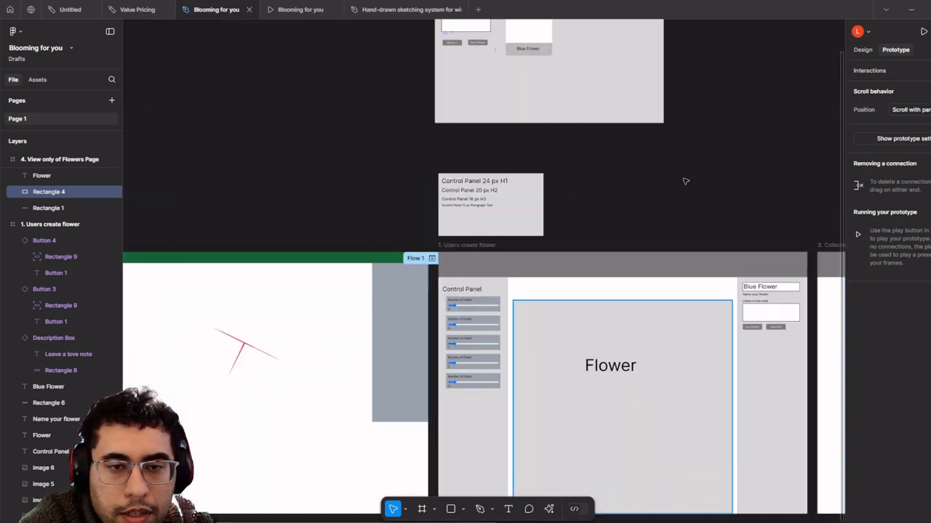
pyautogui.scroll(10, 582, 182)
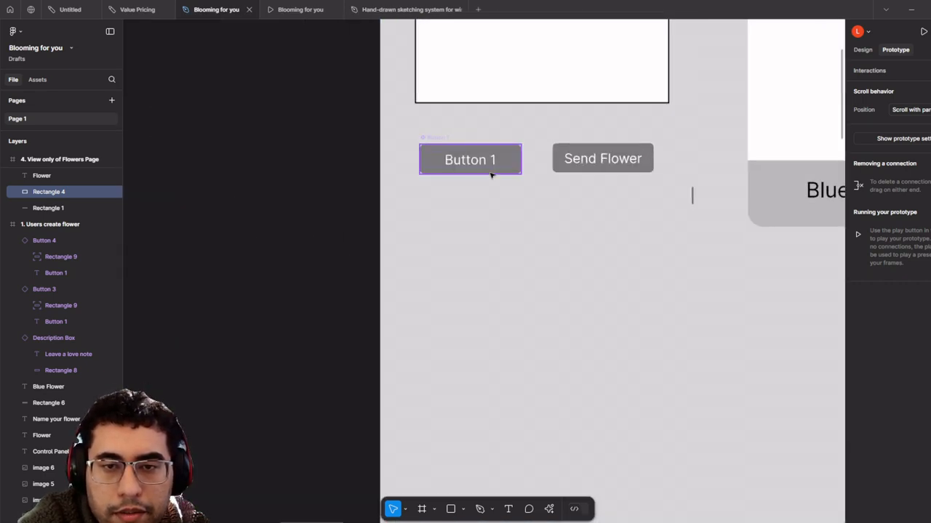
# - Paste a copy of Button 1 at the page's top left and relabel it 'Edit Flower'
pyautogui.click(492, 175)
pyautogui.scroll(-10, 584, 287)
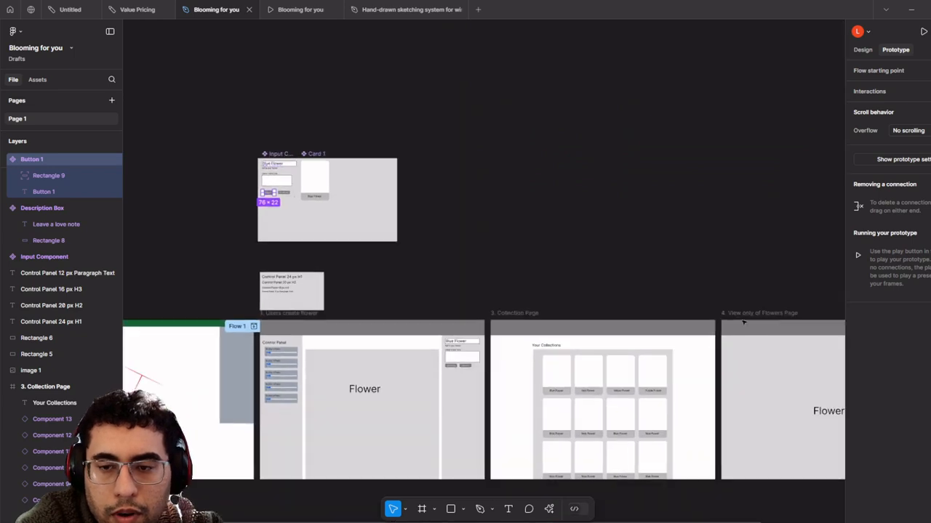
pyautogui.scroll(10, 743, 322)
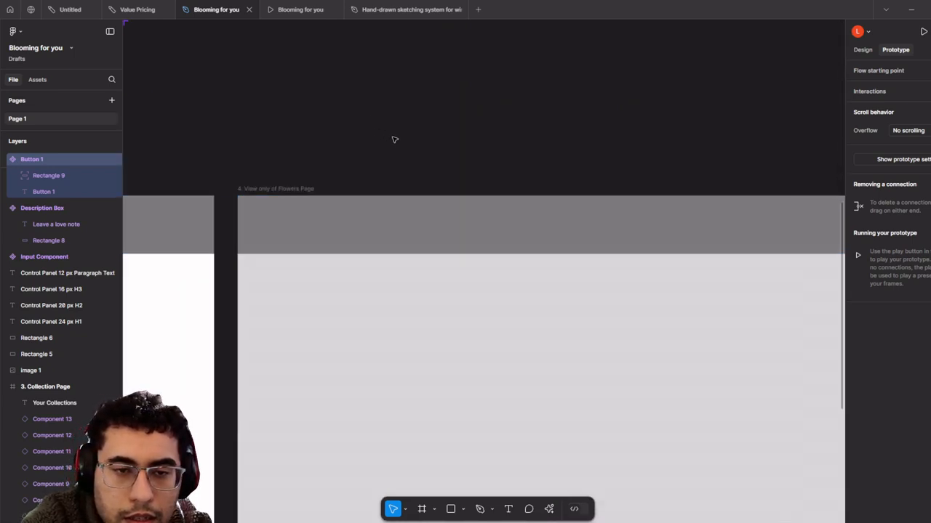
pyautogui.scroll(1, 394, 139)
pyautogui.hotkey('ctrl', 'v')
pyautogui.scroll(3, 482, 273)
pyautogui.moveTo(509, 272); pyautogui.dragTo(299, 267)
pyautogui.scroll(-2, 213, 268)
pyautogui.scroll(3, 369, 255)
pyautogui.doubleClick(311, 274)
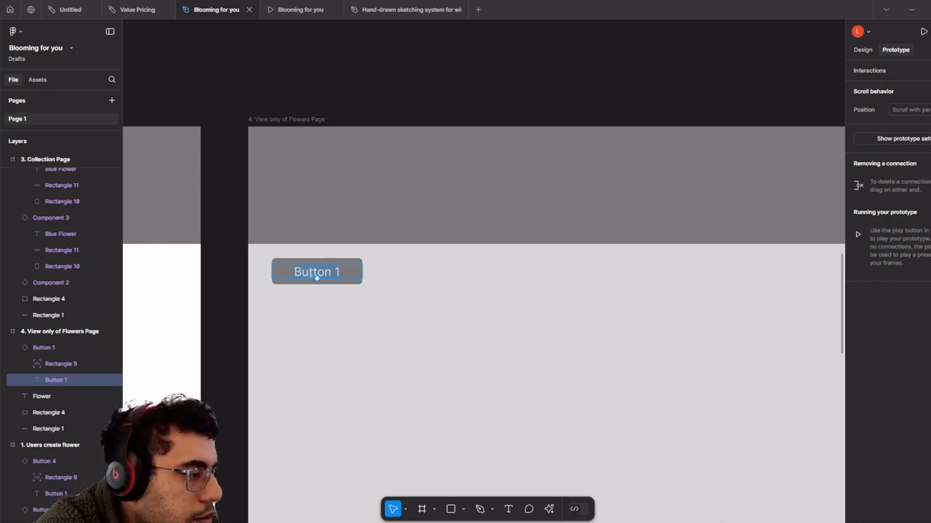
pyautogui.write('Edit Flower')
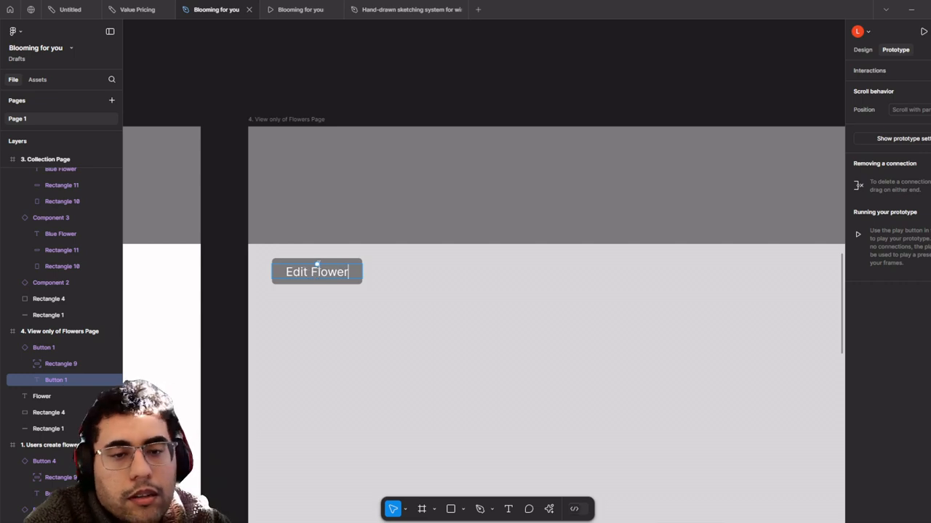
pyautogui.click(377, 331)
# - Duplicate the Edit Flower button beside itself, group both, and apply Suggest auto layout
pyautogui.click(358, 283)
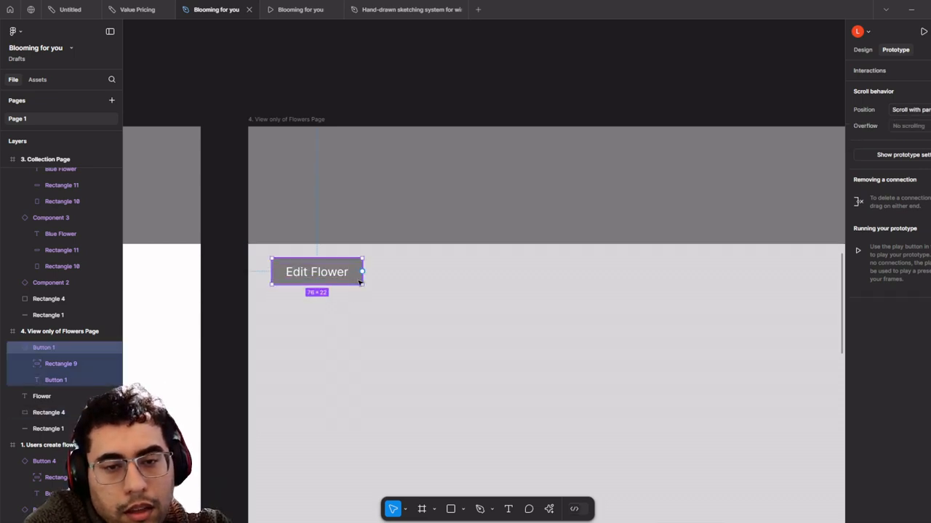
pyautogui.scroll(1, 357, 282)
pyautogui.keyDown('alt'); pyautogui.moveTo(344, 277); pyautogui.dragTo(497, 275); pyautogui.keyUp('alt')
pyautogui.keyDown('shift'); pyautogui.click(362, 268); pyautogui.keyUp('shift')
pyautogui.rightClick(363, 269)
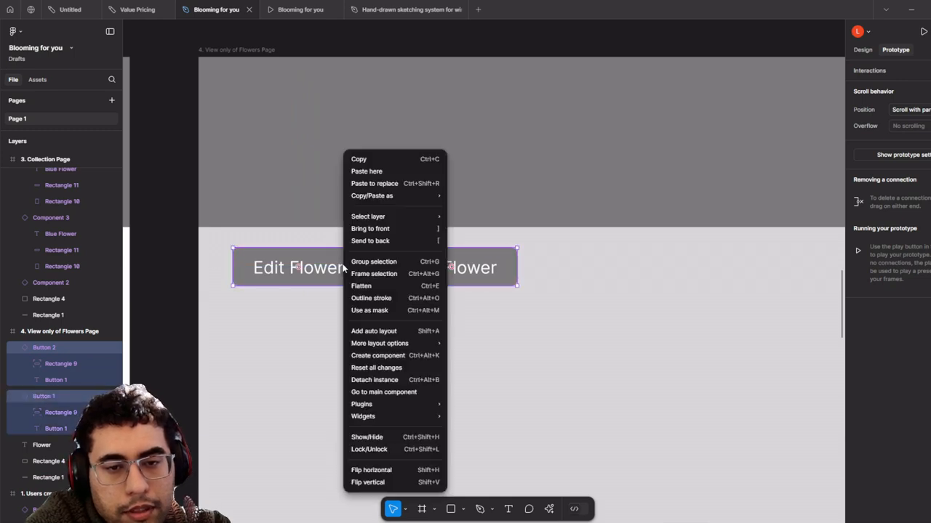
pyautogui.click(374, 261)
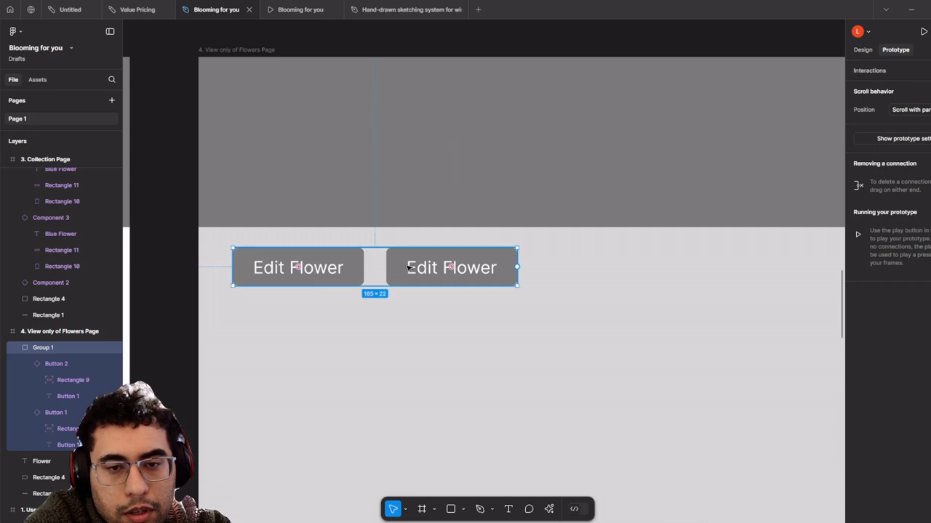
pyautogui.rightClick(409, 269)
pyautogui.moveTo(483, 383)
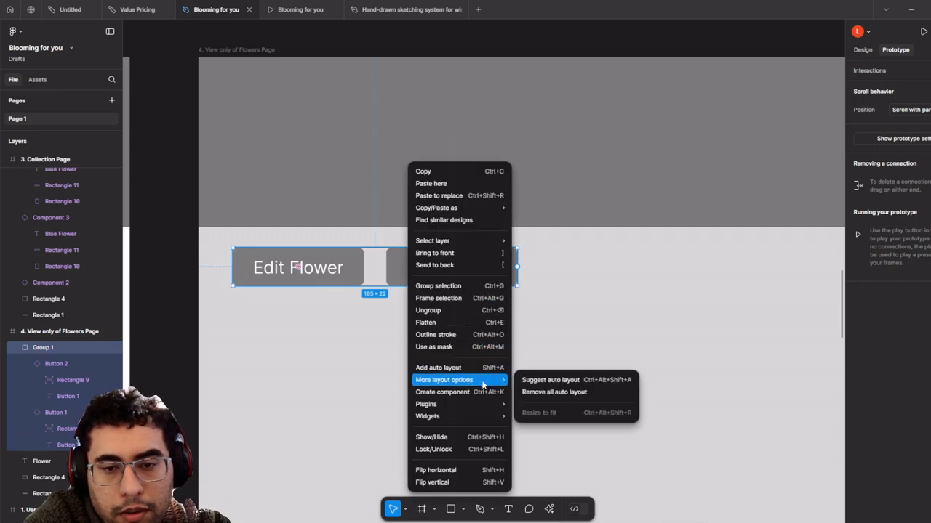
pyautogui.click(526, 380)
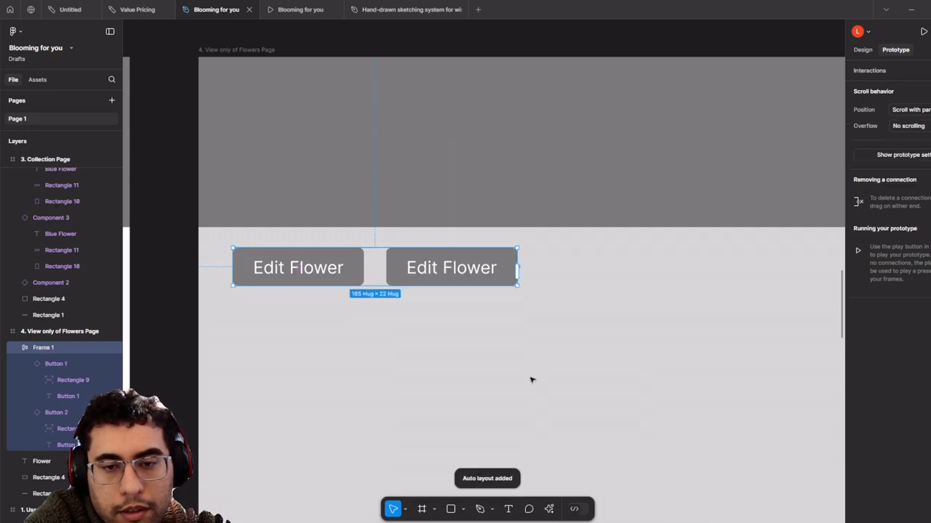
pyautogui.moveTo(452, 280); pyautogui.dragTo(509, 278)
# - Relabel the second button in the row 'Send A Gift'
pyautogui.click(455, 281)
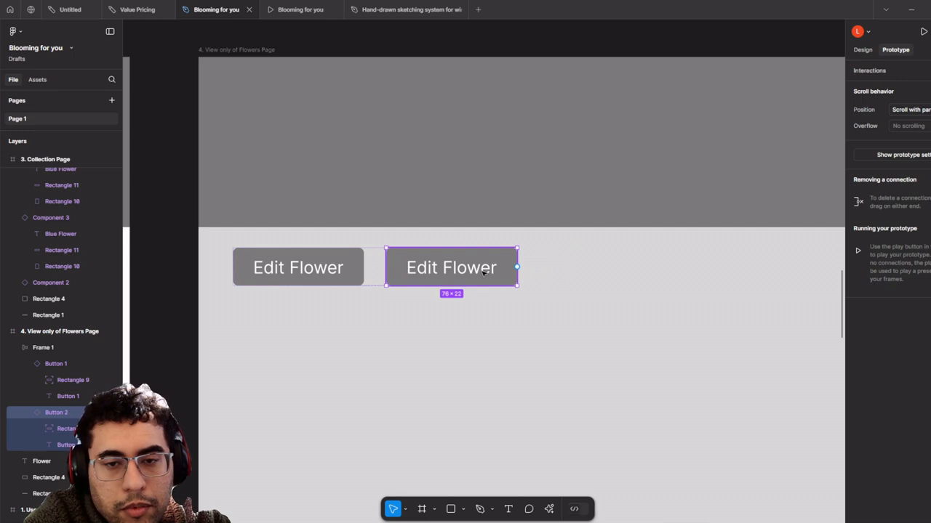
pyautogui.doubleClick(483, 273)
pyautogui.doubleClick(451, 272)
pyautogui.write('S')
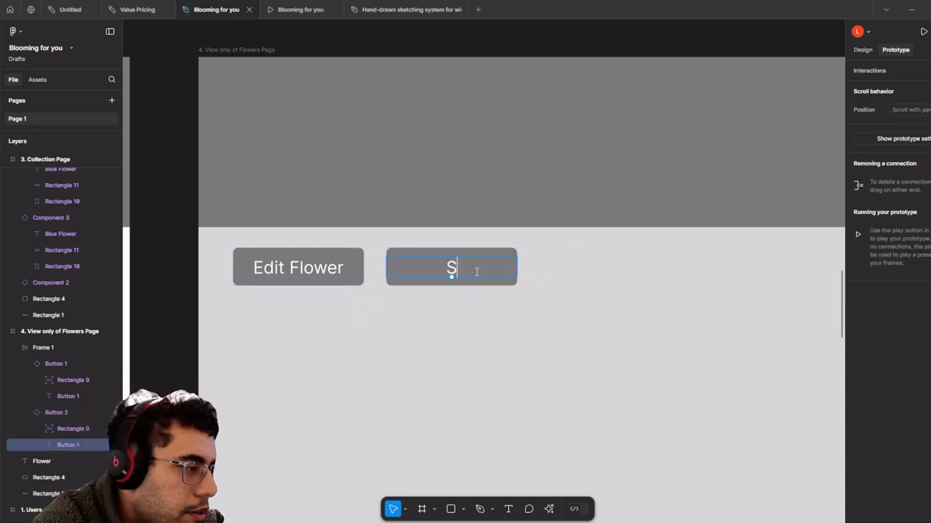
pyautogui.write('end A Gifu')
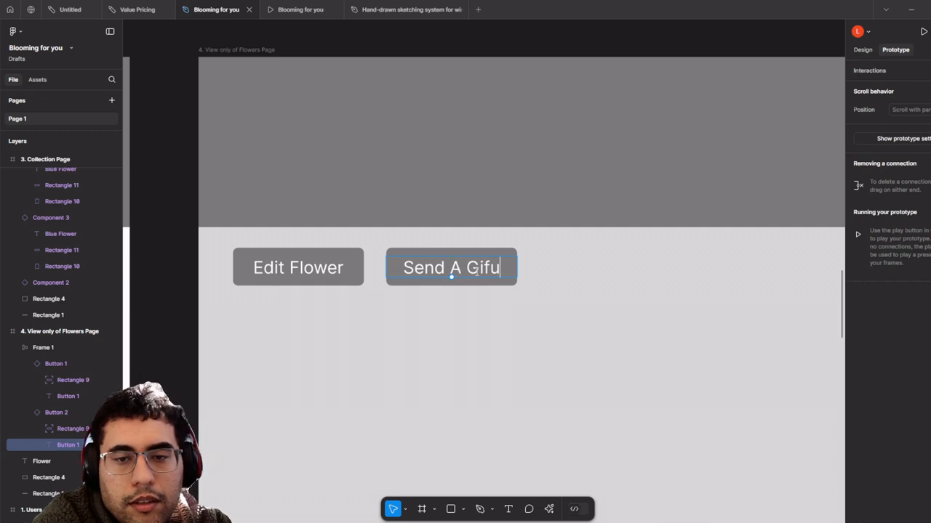
pyautogui.press('BackSpace')
pyautogui.write('t')
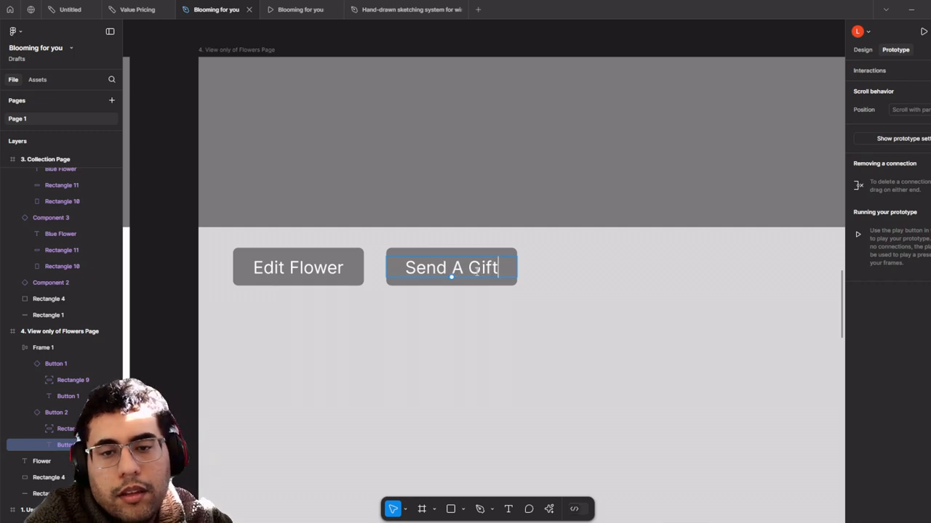
pyautogui.scroll(-5, 444, 320)
pyautogui.click(500, 219)
pyautogui.moveTo(499, 220); pyautogui.dragTo(513, 123)
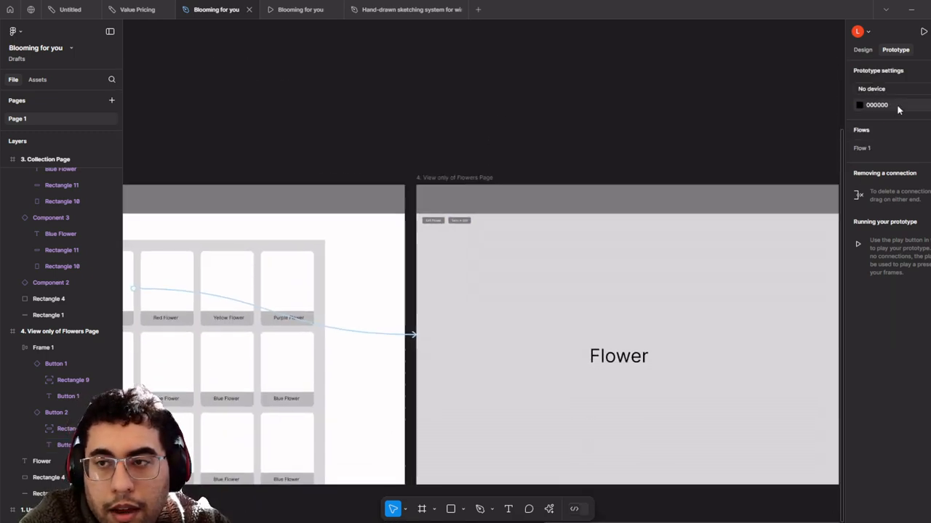
pyautogui.moveTo(553, 86); pyautogui.dragTo(470, 55)
pyautogui.scroll(5, 412, 125)
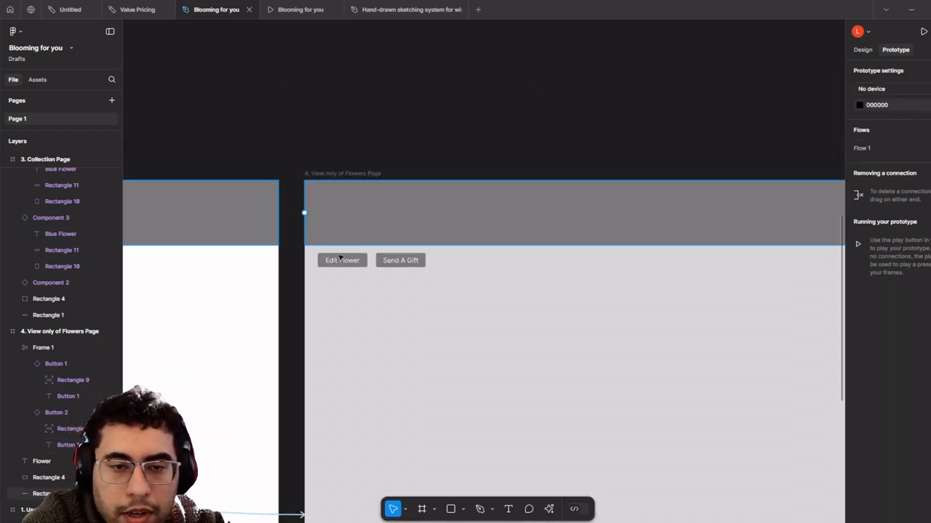
pyautogui.click(348, 267)
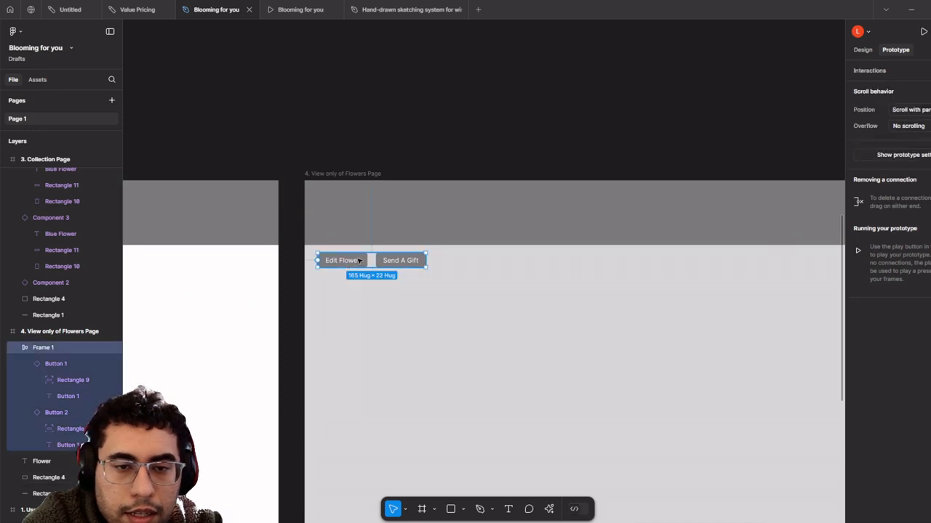
pyautogui.doubleClick(359, 261)
pyautogui.scroll(-3, 342, 268)
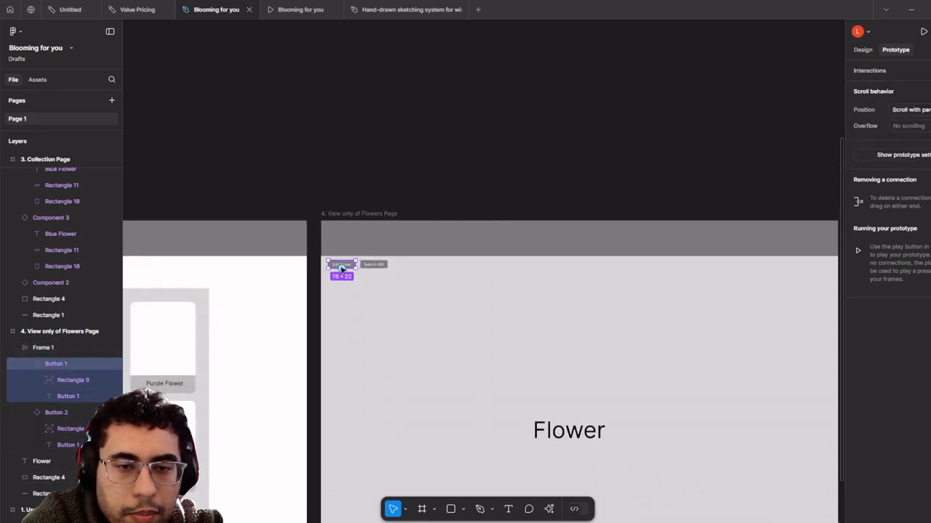
pyautogui.scroll(-3, 341, 268)
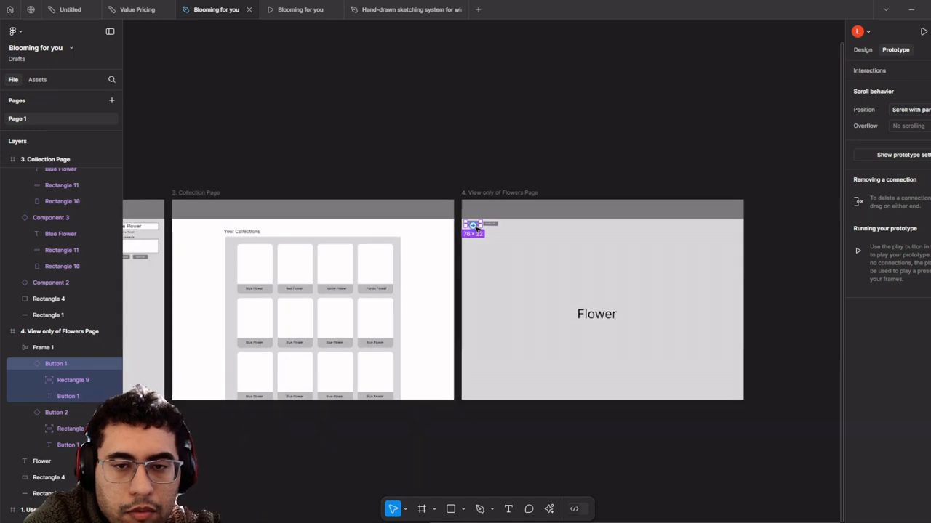
pyautogui.moveTo(473, 231); pyautogui.dragTo(346, 184)
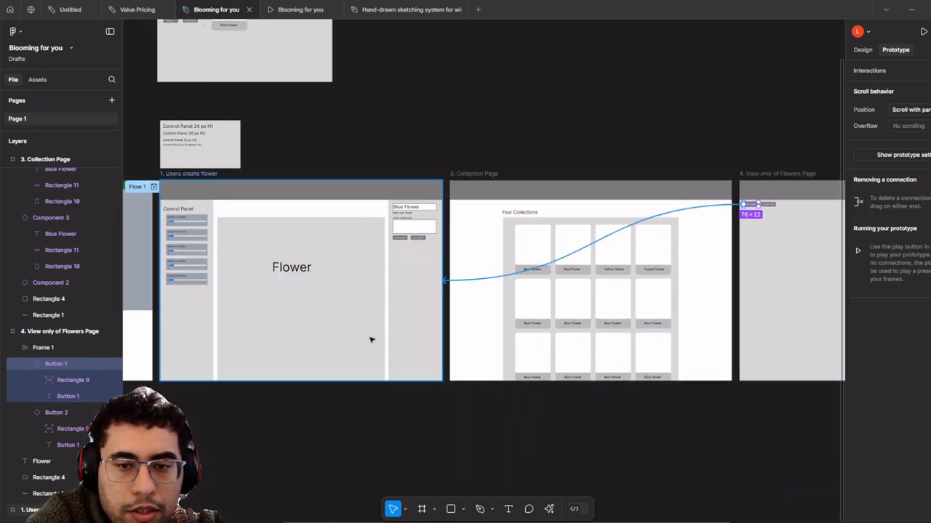
pyautogui.moveTo(370, 340); pyautogui.dragTo(369, 339)
pyautogui.hscroll(-2, 334, 400)
pyautogui.click(351, 417)
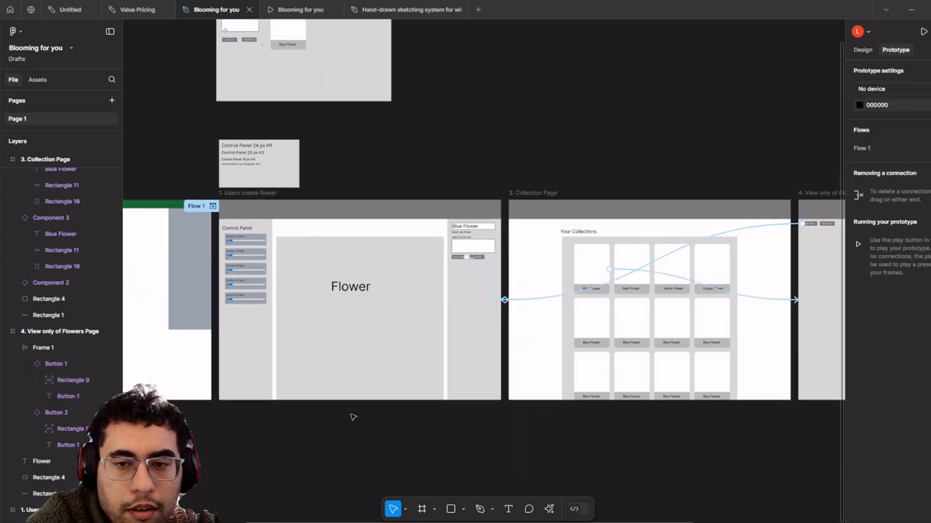
pyautogui.scroll(5, 432, 287)
pyautogui.scroll(3, 511, 259)
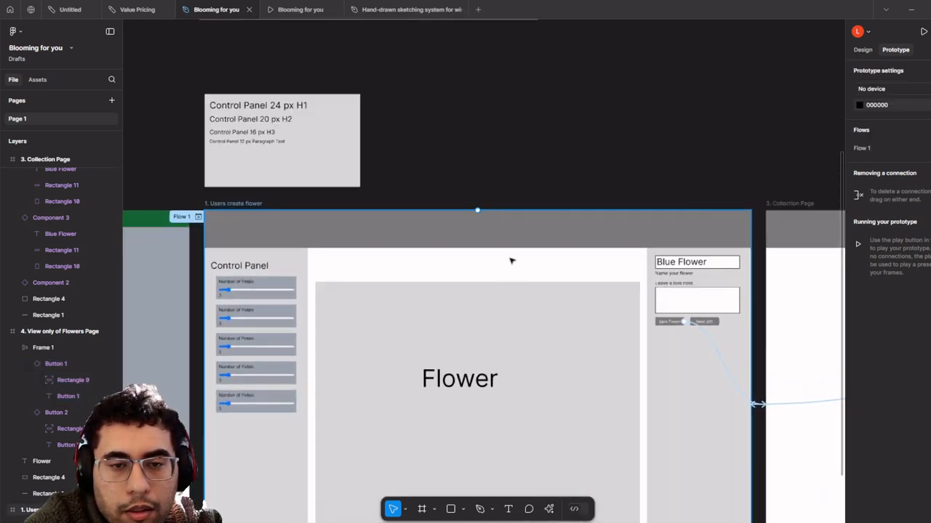
pyautogui.scroll(-2, 582, 303)
pyautogui.moveTo(535, 291); pyautogui.dragTo(480, 288)
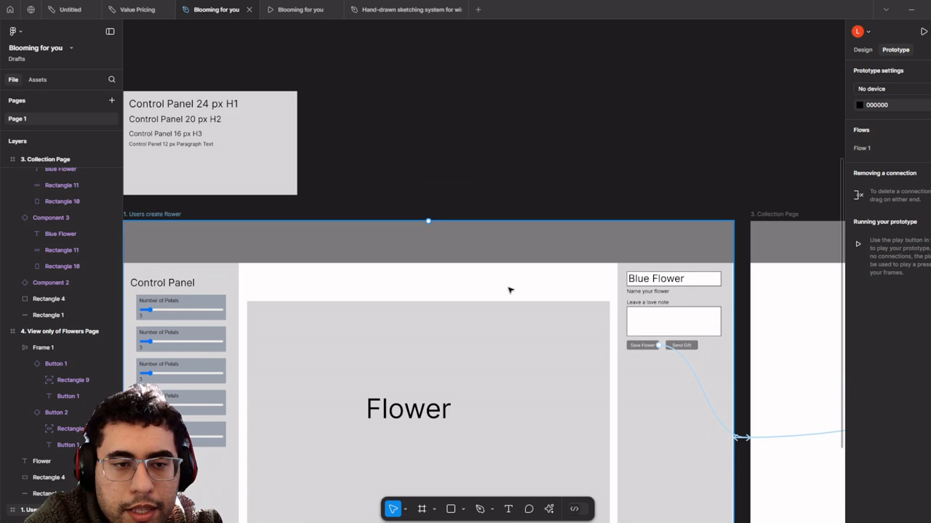
pyautogui.scroll(-2, 509, 289)
pyautogui.moveTo(408, 223); pyautogui.dragTo(835, 196)
pyautogui.moveTo(534, 219); pyautogui.dragTo(411, 224)
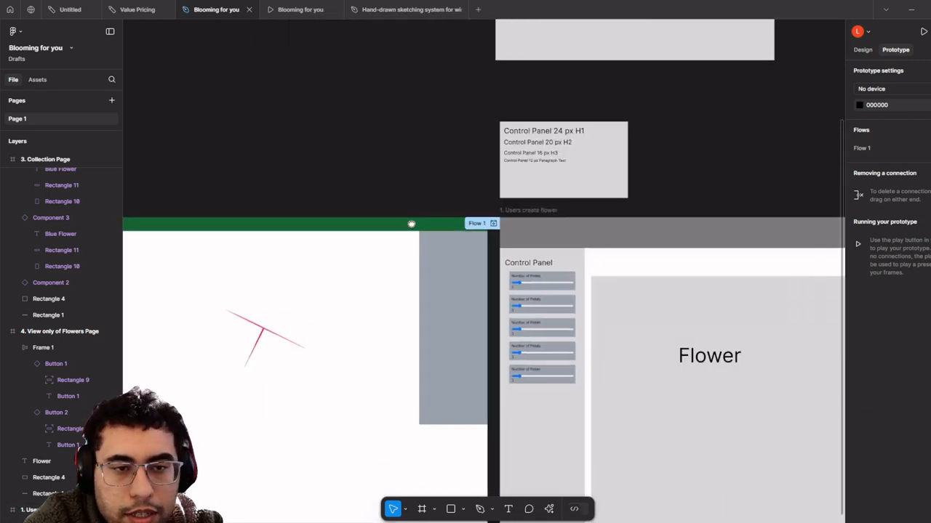
pyautogui.scroll(2, 618, 262)
pyautogui.moveTo(650, 286); pyautogui.dragTo(480, 299)
# - Add a Logo text box in the grey header, set its font size to 40, and position it
pyautogui.click(509, 509)
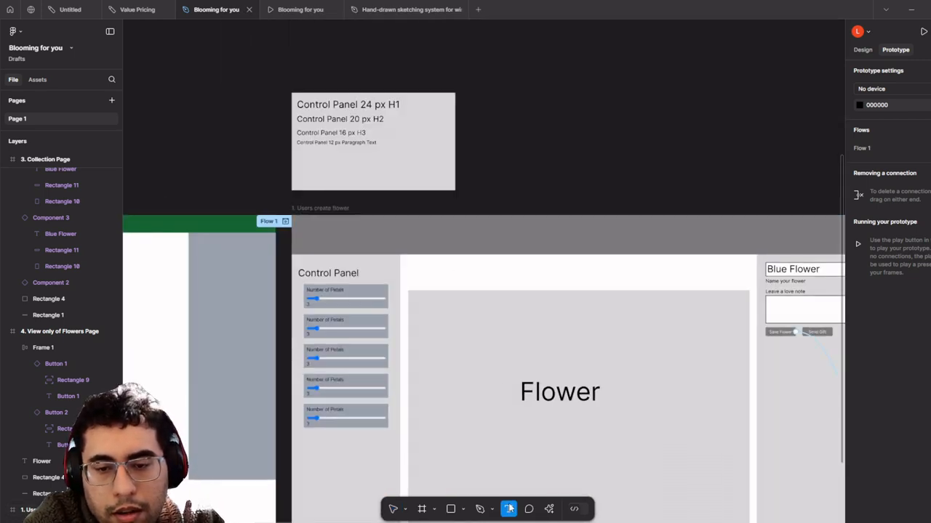
pyautogui.scroll(3, 396, 268)
pyautogui.click(246, 253)
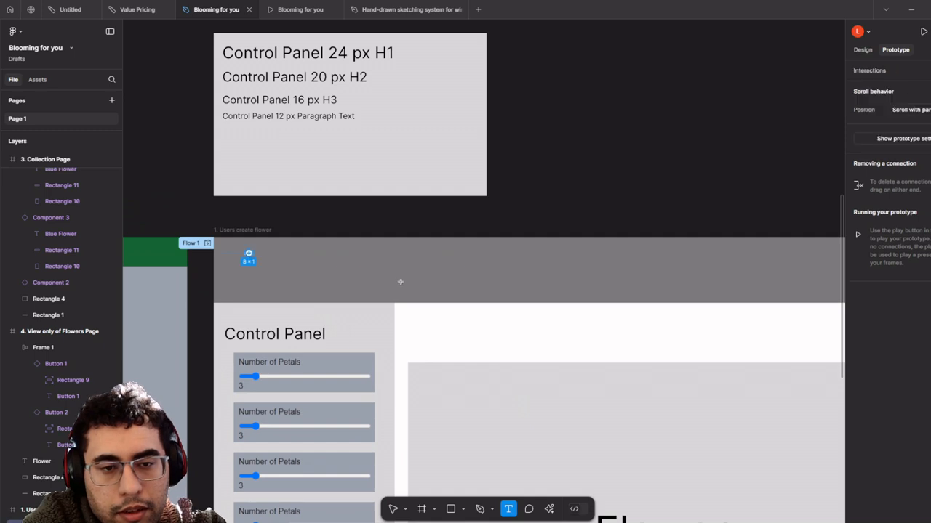
pyautogui.moveTo(351, 281); pyautogui.dragTo(351, 282)
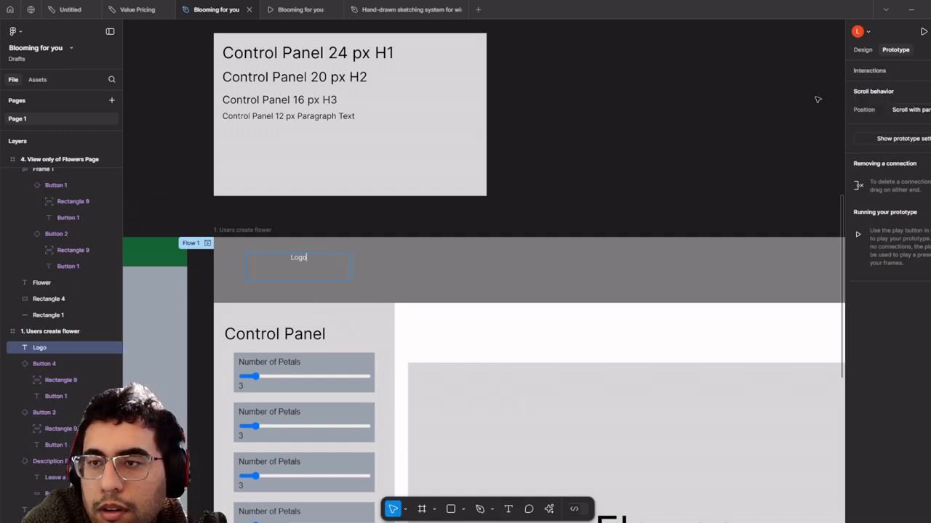
pyautogui.click(861, 49)
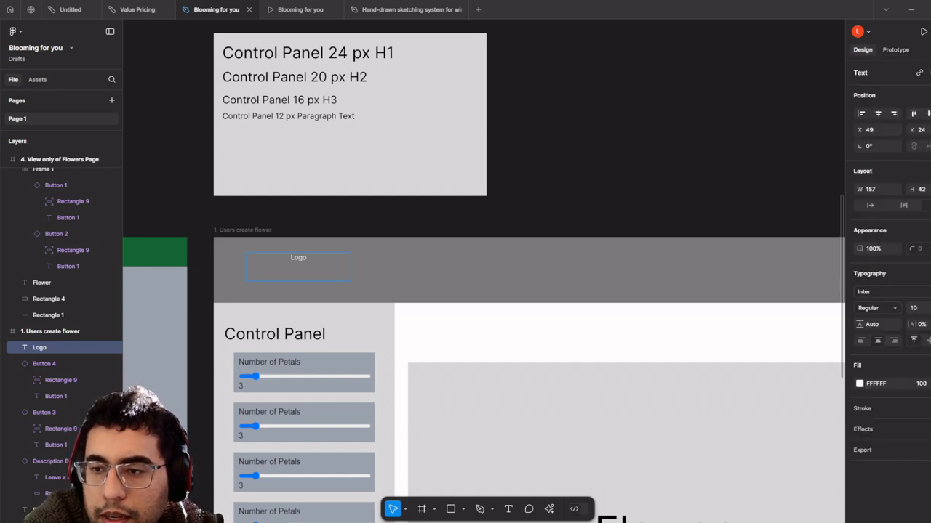
pyautogui.click(920, 308)
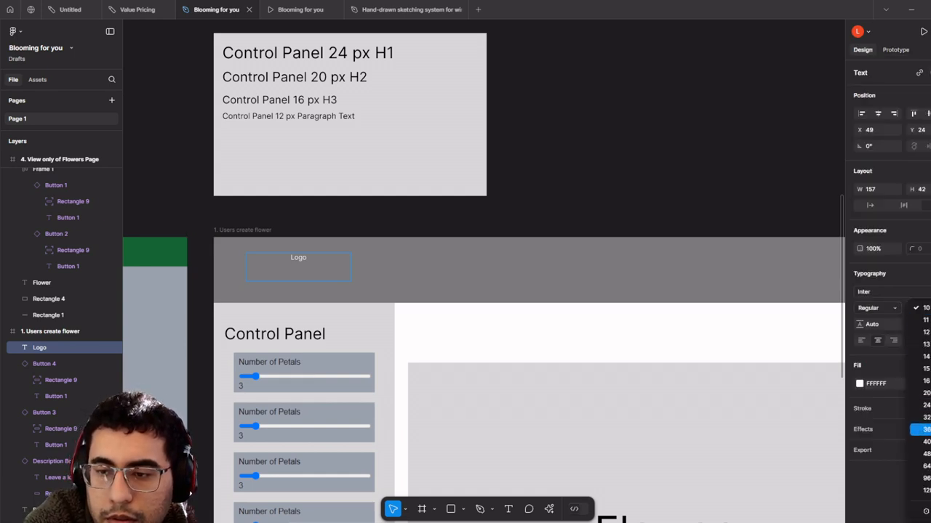
pyautogui.click(922, 430)
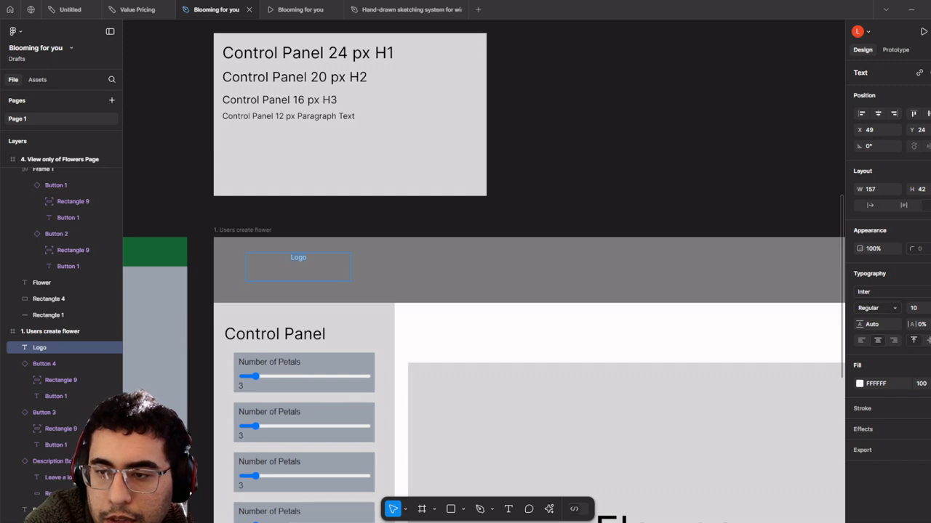
pyautogui.click(920, 308)
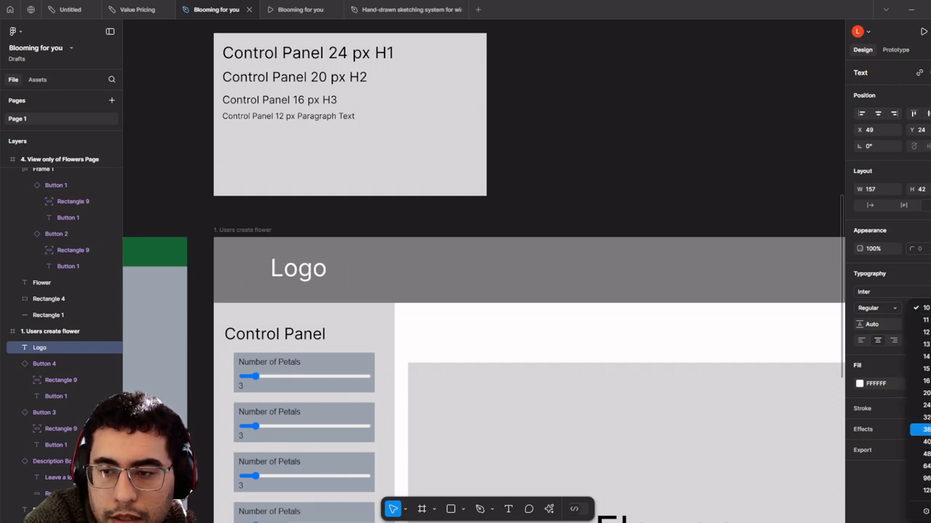
pyautogui.click(922, 442)
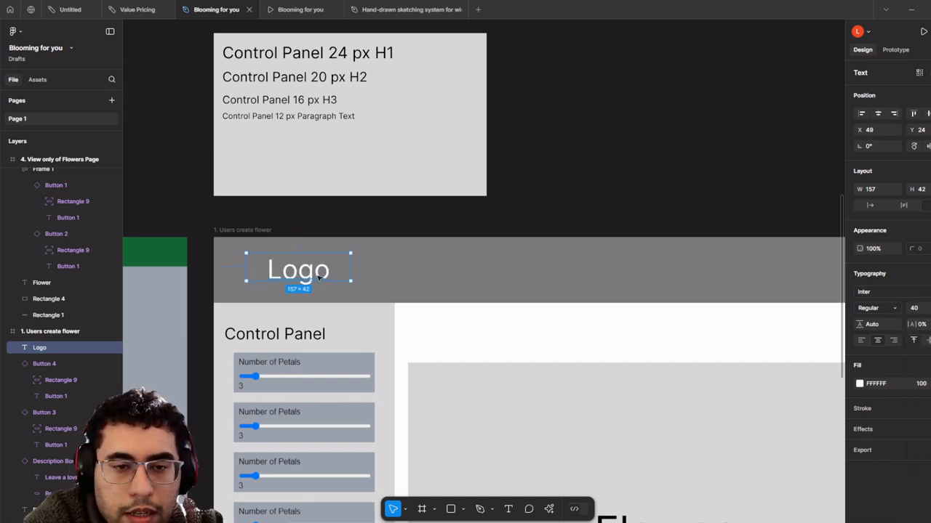
pyautogui.moveTo(321, 278); pyautogui.dragTo(441, 267)
# - Retype the copied header text as 'Collections' at 24 px, widened to one line beside Logo
pyautogui.doubleClick(440, 267)
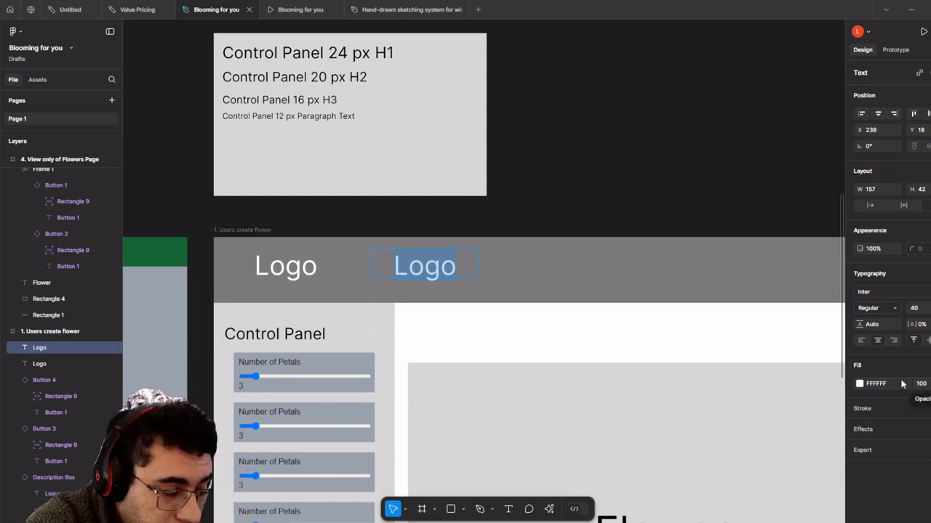
pyautogui.write('Yout')
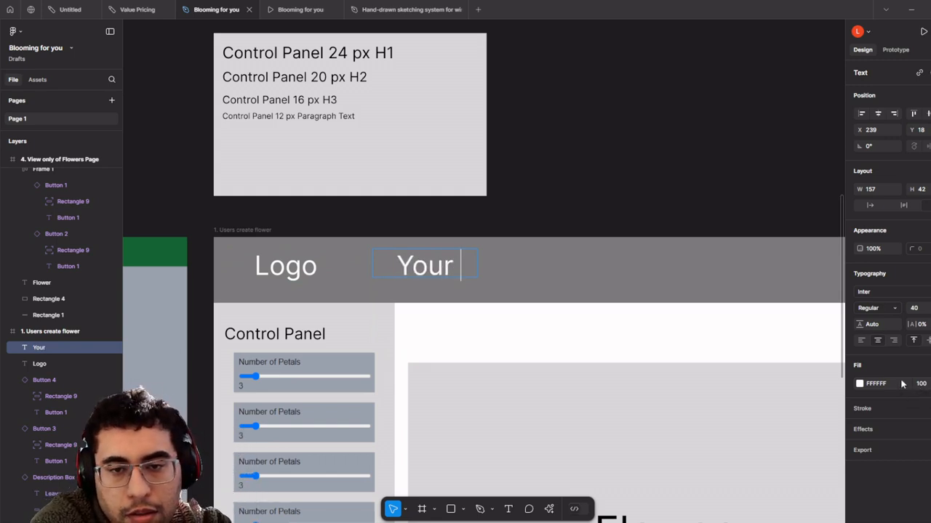
pyautogui.write(' collections')
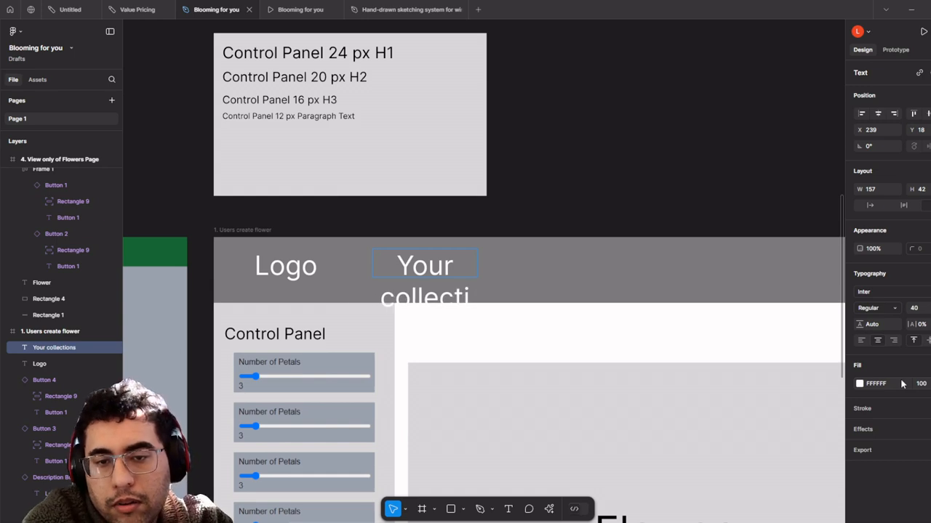
pyautogui.hotkey('ctrl', 'a')
pyautogui.click(930, 308)
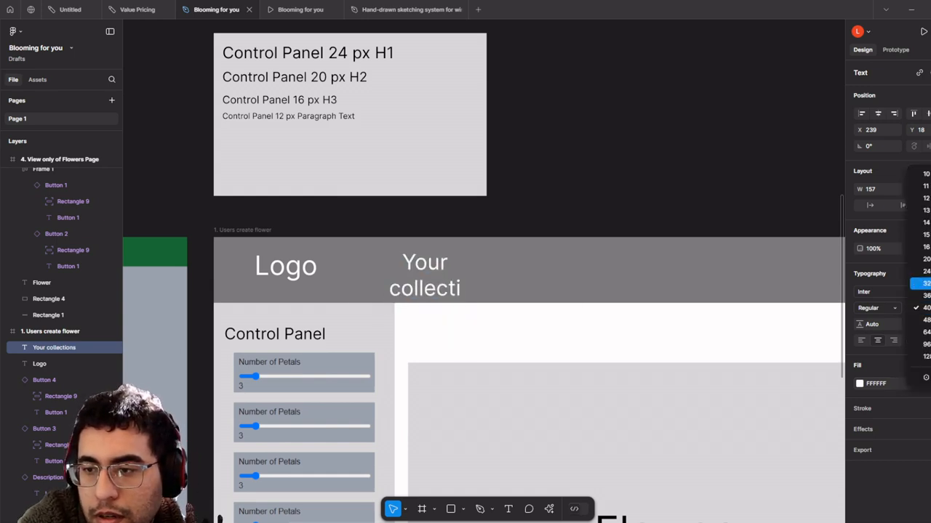
pyautogui.click(926, 271)
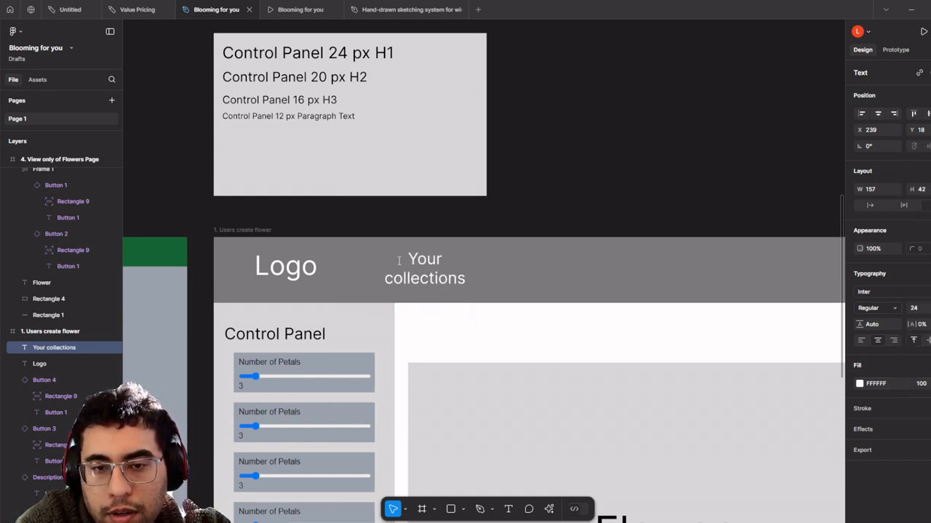
pyautogui.moveTo(517, 260); pyautogui.dragTo(479, 274)
pyautogui.doubleClick(439, 267)
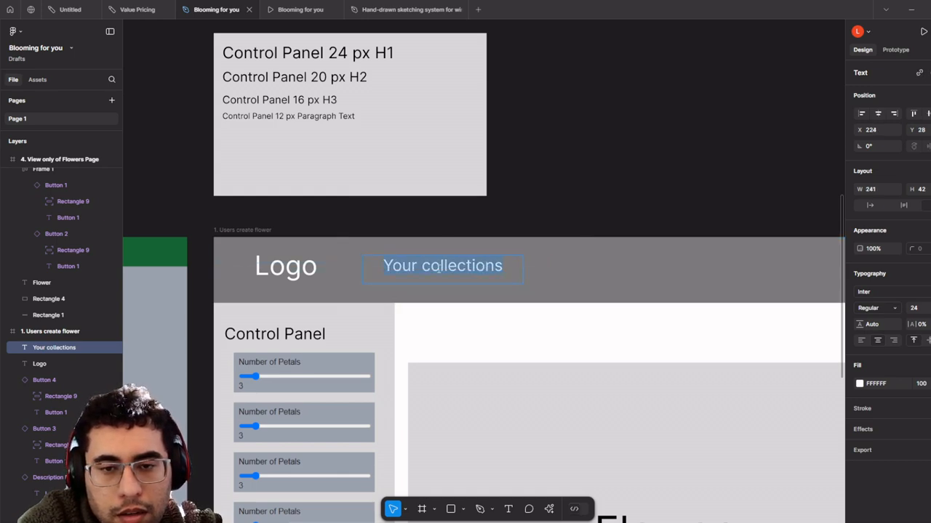
pyautogui.press('BackSpace')
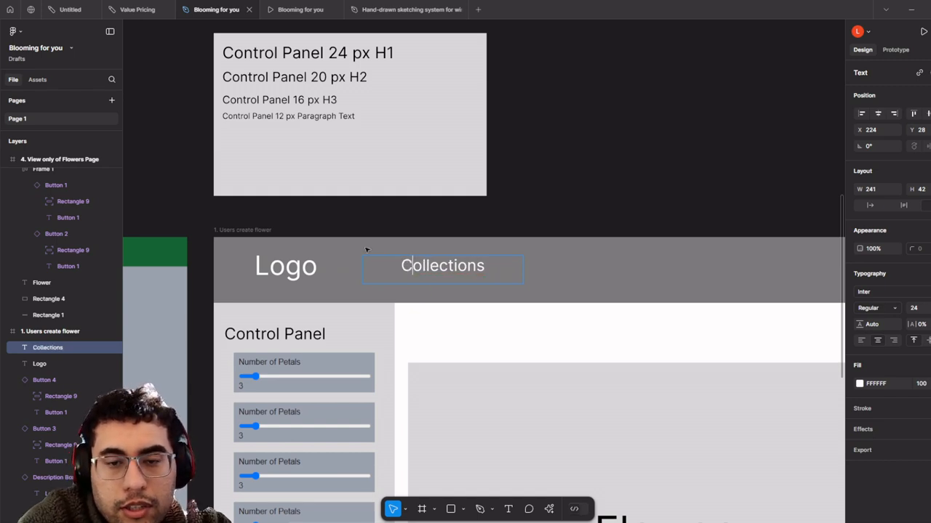
pyautogui.moveTo(462, 267); pyautogui.dragTo(468, 271)
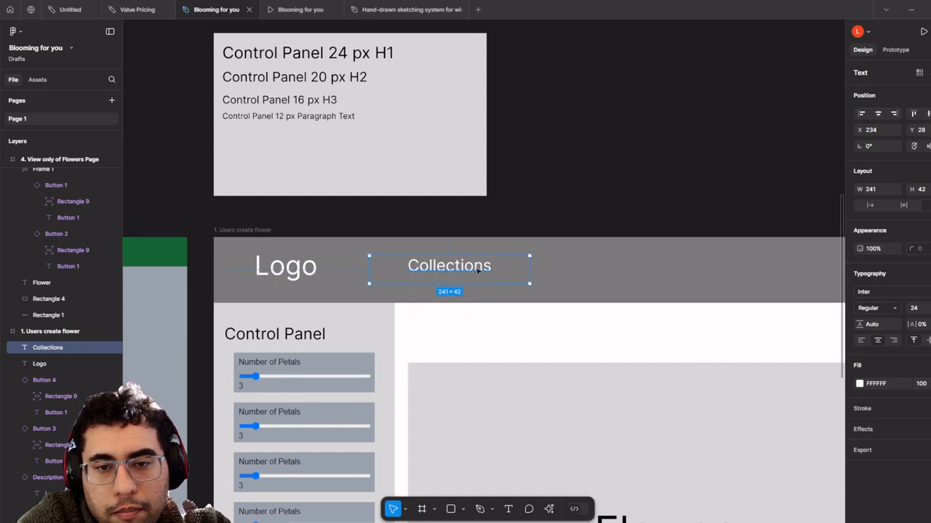
pyautogui.scroll(-10, 477, 270)
# - Select the Collections text, grey header bar and Logo text, and make them a component
pyautogui.click(490, 204)
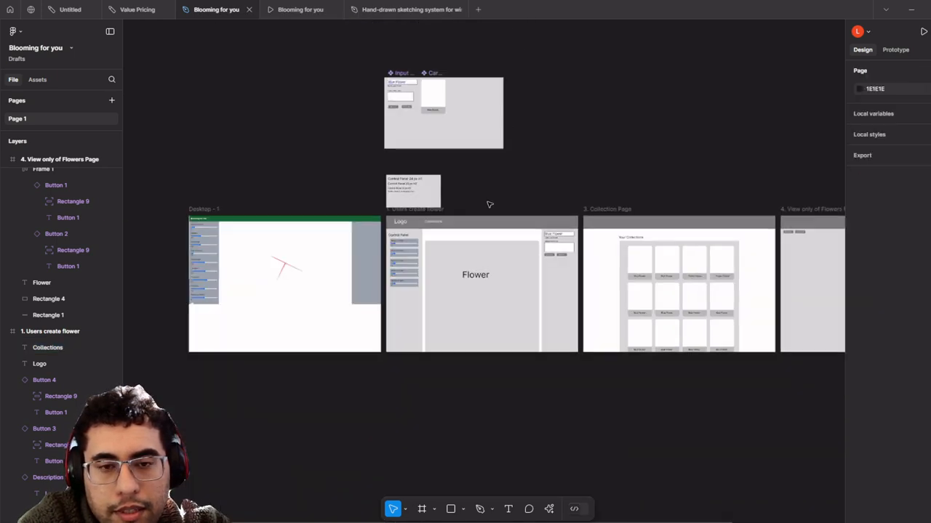
pyautogui.scroll(10, 490, 204)
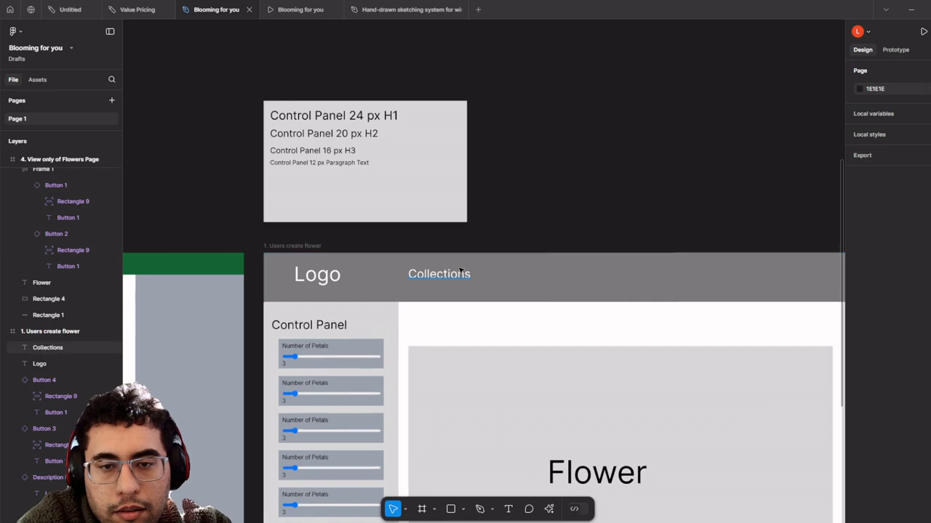
pyautogui.click(459, 272)
pyautogui.keyDown('shift'); pyautogui.click(474, 274); pyautogui.keyUp('shift')
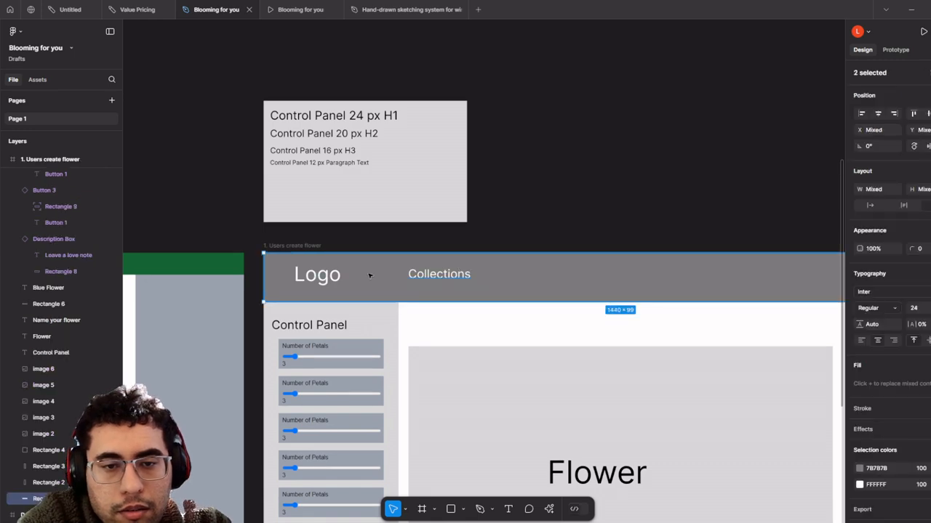
pyautogui.keyDown('shift'); pyautogui.click(339, 276); pyautogui.keyUp('shift')
pyautogui.scroll(-5, 397, 266)
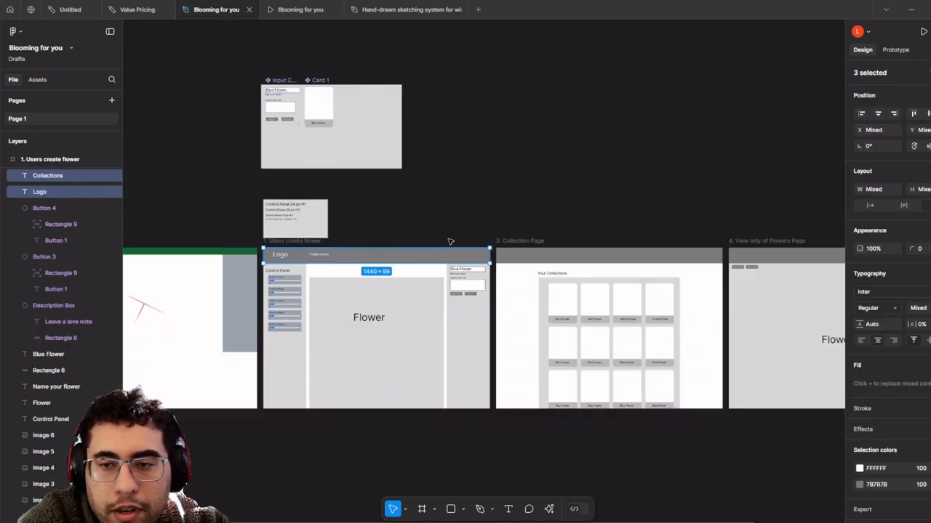
pyautogui.scroll(5, 369, 245)
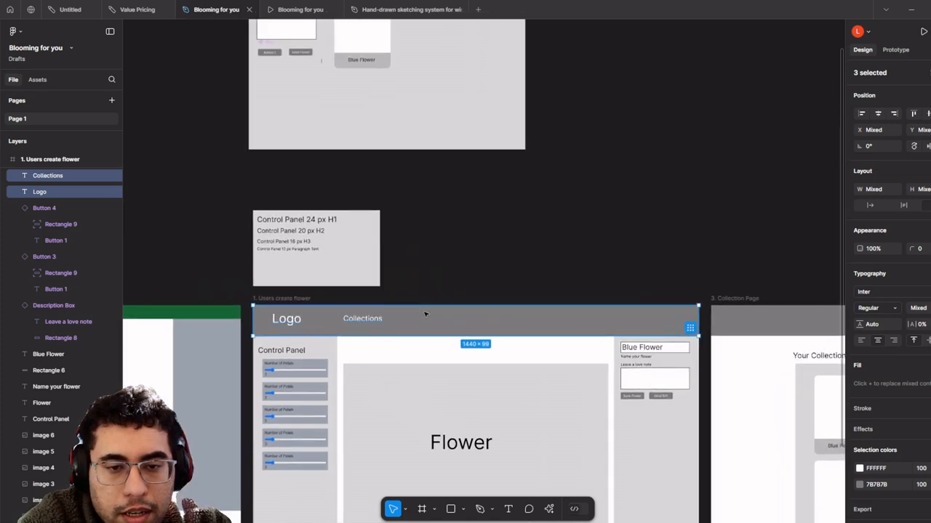
pyautogui.rightClick(425, 314)
pyautogui.click(482, 392)
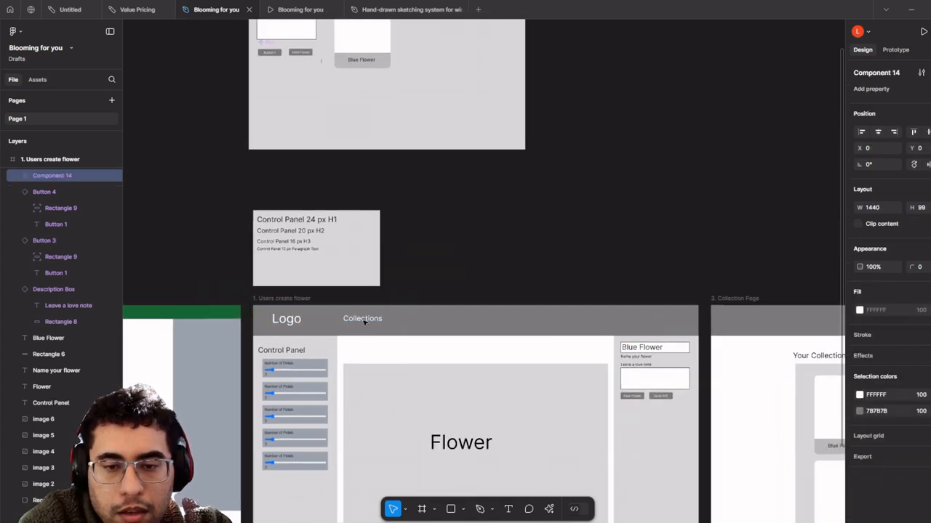
# - Move the header component into the components area, bring it to front, and widen the background to 1540
pyautogui.scroll(2, 366, 322)
pyautogui.moveTo(440, 397); pyautogui.dragTo(440, 187)
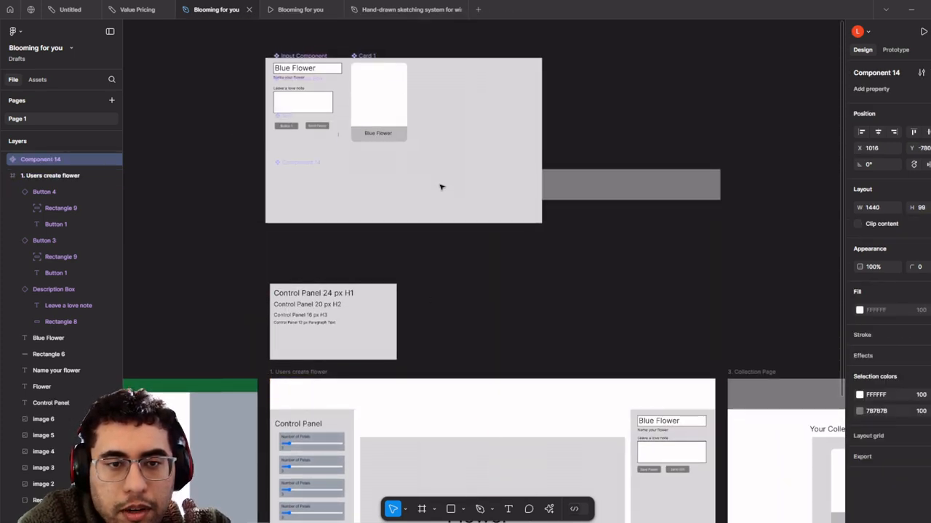
pyautogui.rightClick(442, 165)
pyautogui.click(485, 252)
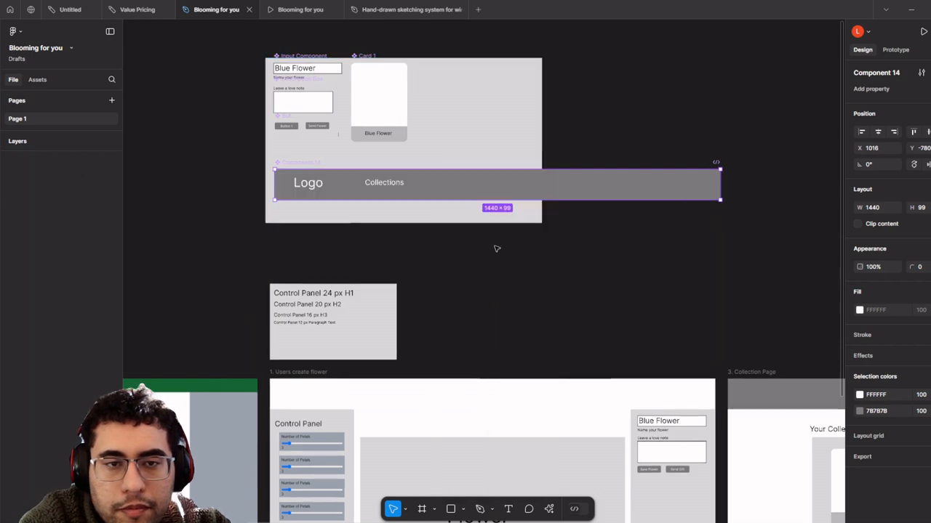
pyautogui.scroll(-2, 509, 269)
pyautogui.click(500, 191)
pyautogui.moveTo(518, 197); pyautogui.dragTo(684, 222)
# - Place an instance of the header component atop the Users create flower frame
pyautogui.scroll(2, 312, 473)
pyautogui.click(453, 142)
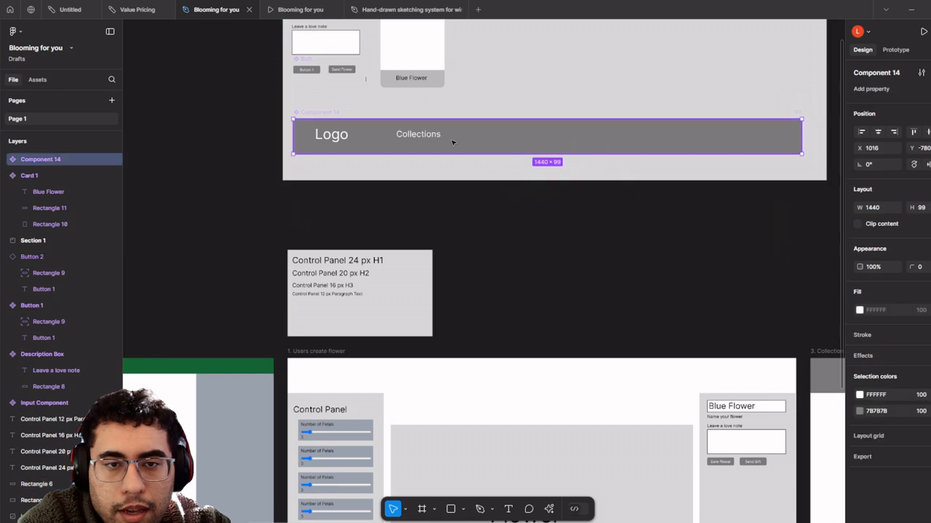
pyautogui.moveTo(477, 334); pyautogui.dragTo(458, 379)
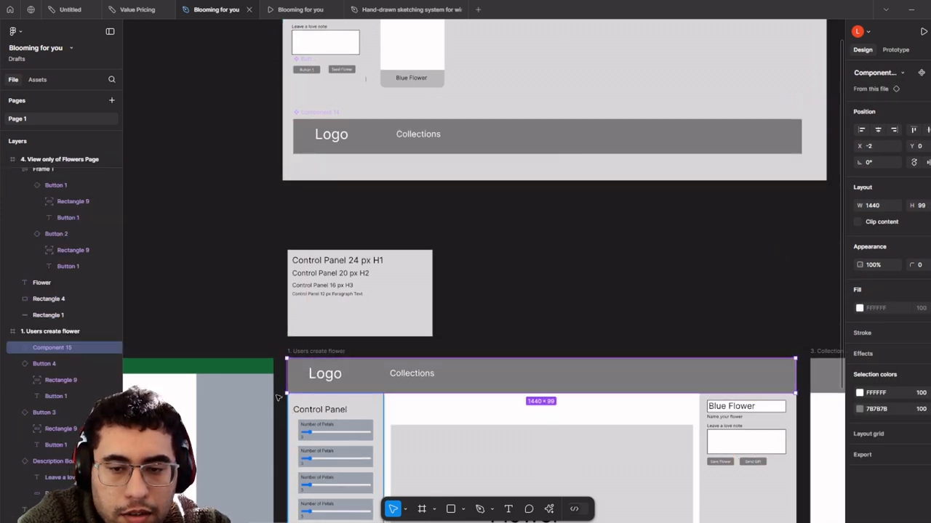
pyautogui.scroll(3, 342, 385)
pyautogui.scroll(-2, 493, 397)
pyautogui.moveTo(668, 389); pyautogui.dragTo(240, 352)
# - Delete the old header bars on the Collection Page and the View only of Flowers Page
pyautogui.scroll(-3, 327, 353)
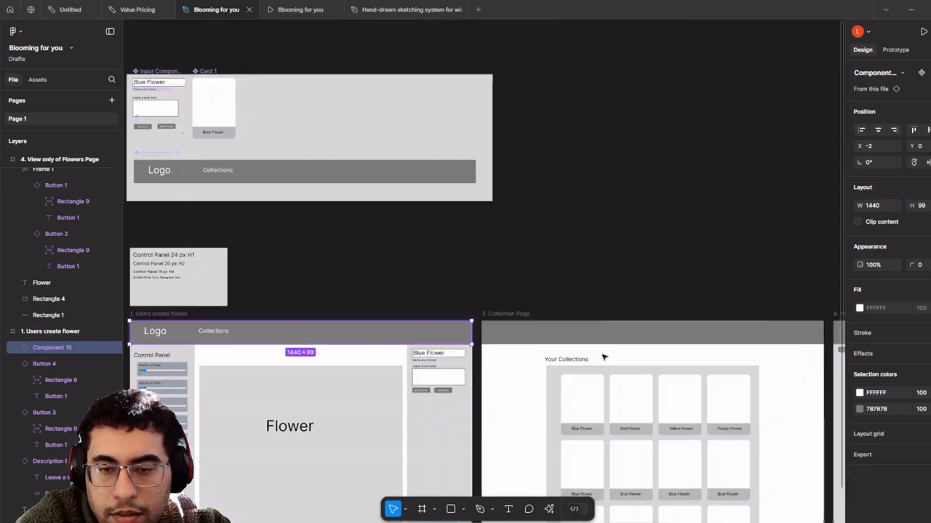
pyautogui.moveTo(638, 349); pyautogui.dragTo(495, 353)
pyautogui.click(506, 349)
pyautogui.click(661, 346)
pyautogui.moveTo(651, 345); pyautogui.dragTo(439, 343)
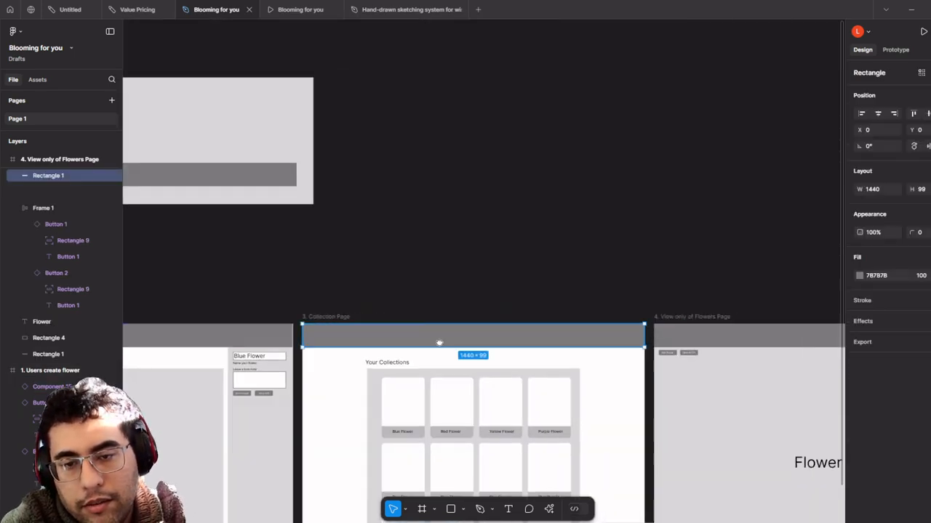
pyautogui.press('Delete')
pyautogui.click(593, 340)
pyautogui.press('Delete')
pyautogui.moveTo(264, 322); pyautogui.dragTo(707, 297)
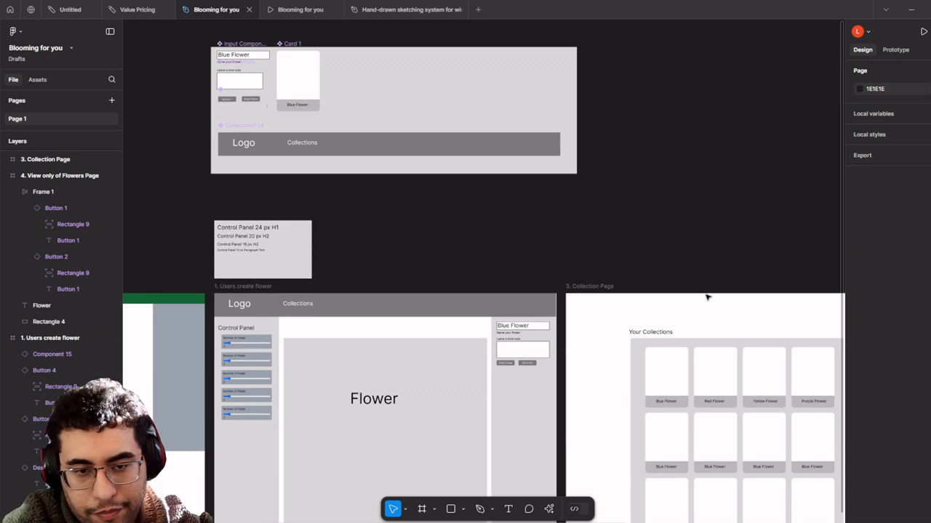
# - Snap the Collection Page header flush to its frame's top at X 0, Y 0
pyautogui.click(493, 311)
pyautogui.moveTo(493, 311); pyautogui.dragTo(660, 326)
pyautogui.scroll(5, 416, 328)
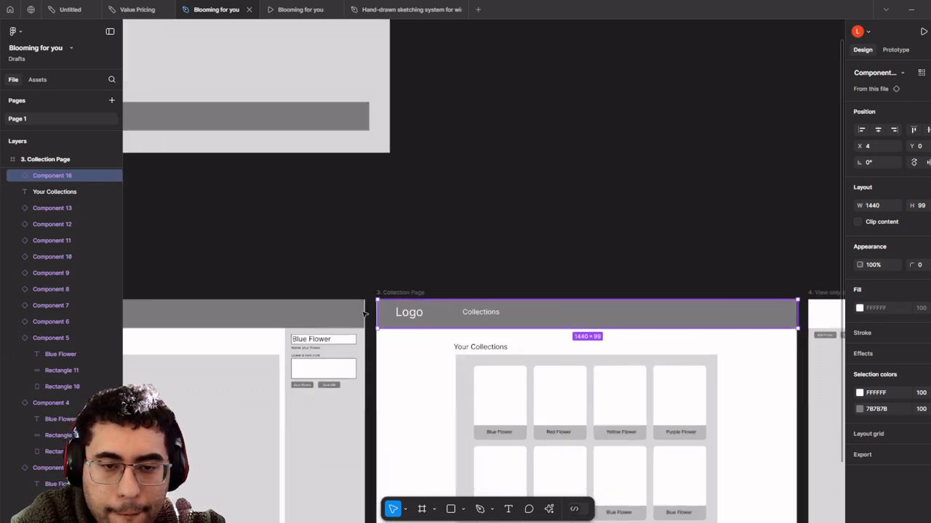
pyautogui.scroll(2, 375, 315)
pyautogui.moveTo(377, 281)
pyautogui.mouseDown()
pyautogui.moveTo(368, 303)
pyautogui.moveTo(370, 280)
pyautogui.mouseUp()
pyautogui.scroll(-4, 386, 303)
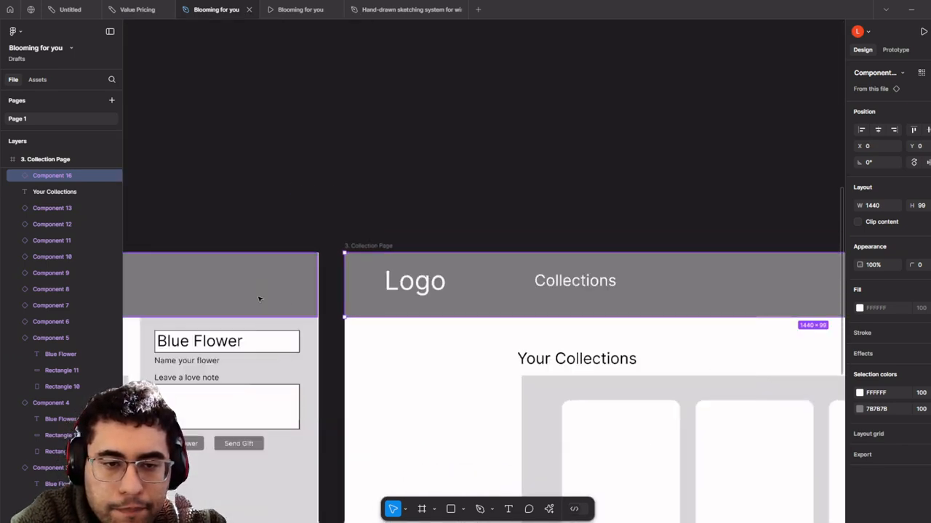
pyautogui.scroll(2, 258, 298)
pyautogui.click(258, 299)
pyautogui.hscroll(-2, 312, 300)
pyautogui.scroll(3, 368, 301)
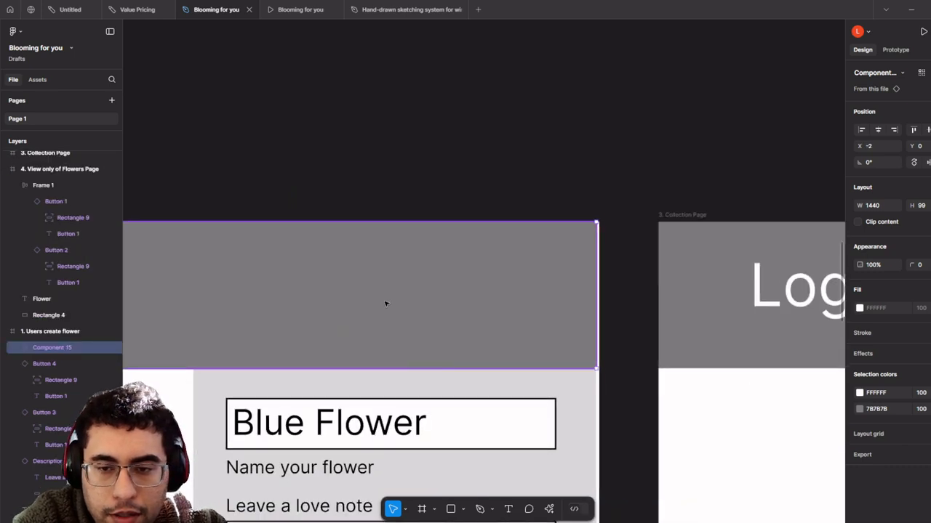
pyautogui.scroll(-5, 381, 304)
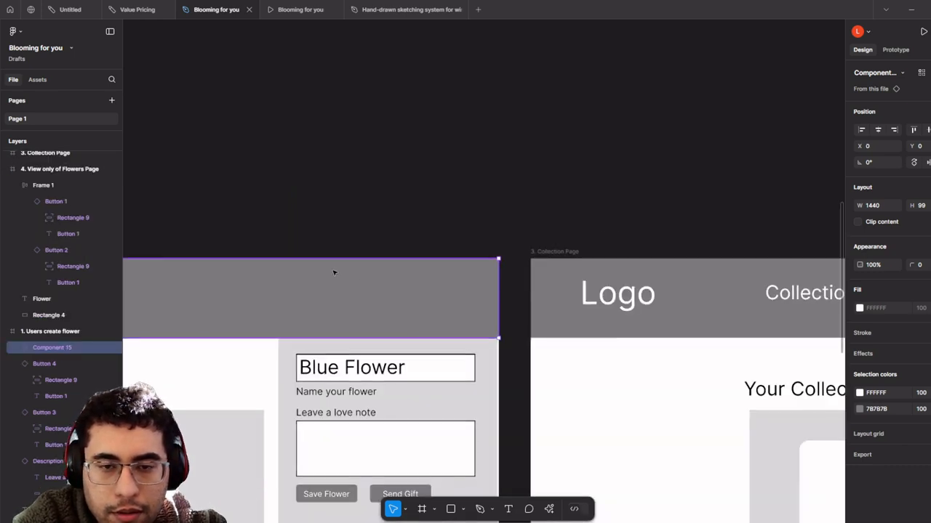
pyautogui.hscroll(-3, 605, 252)
pyautogui.scroll(-3, 473, 223)
# - Copy the header into the View only of Flowers Page and snap it to the top-left corner
pyautogui.moveTo(479, 219); pyautogui.dragTo(208, 223)
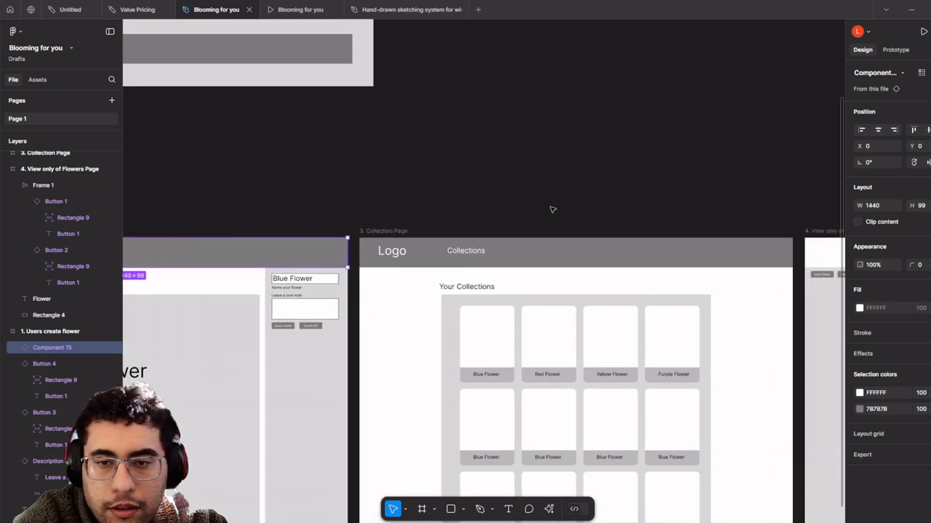
pyautogui.click(640, 216)
pyautogui.moveTo(683, 223); pyautogui.dragTo(439, 227)
pyautogui.click(428, 253)
pyautogui.hscroll(3, 374, 254)
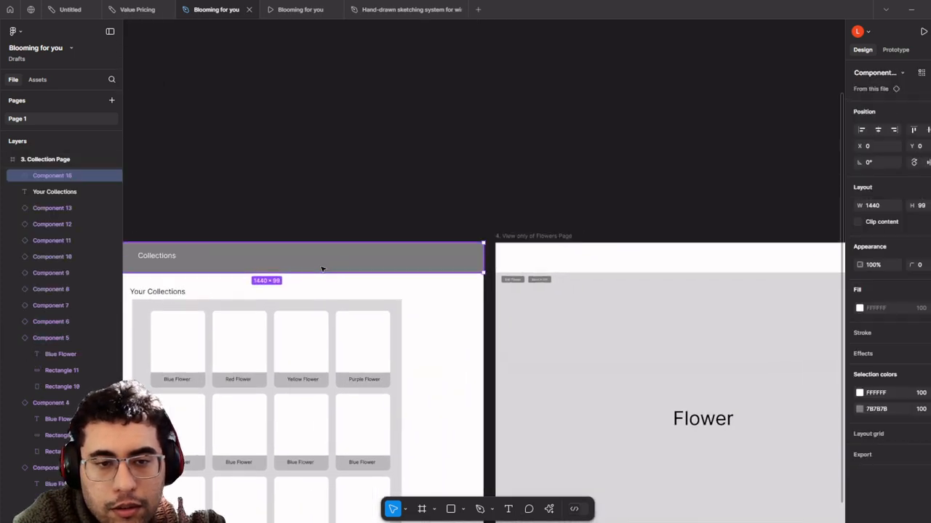
pyautogui.moveTo(318, 270); pyautogui.dragTo(756, 268)
pyautogui.hotkey('ctrl', 'v')
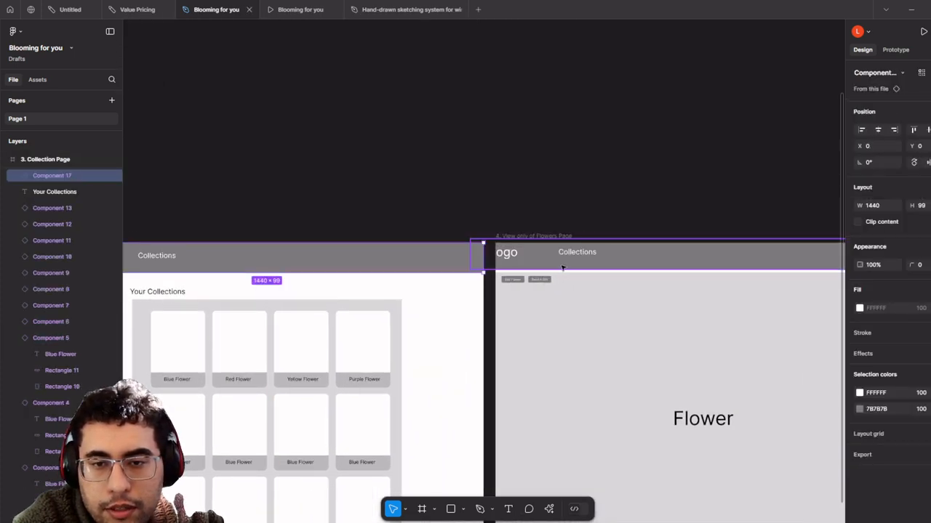
pyautogui.scroll(3, 557, 263)
pyautogui.scroll(5, 557, 263)
pyautogui.click(563, 262)
pyautogui.scroll(3, 566, 259)
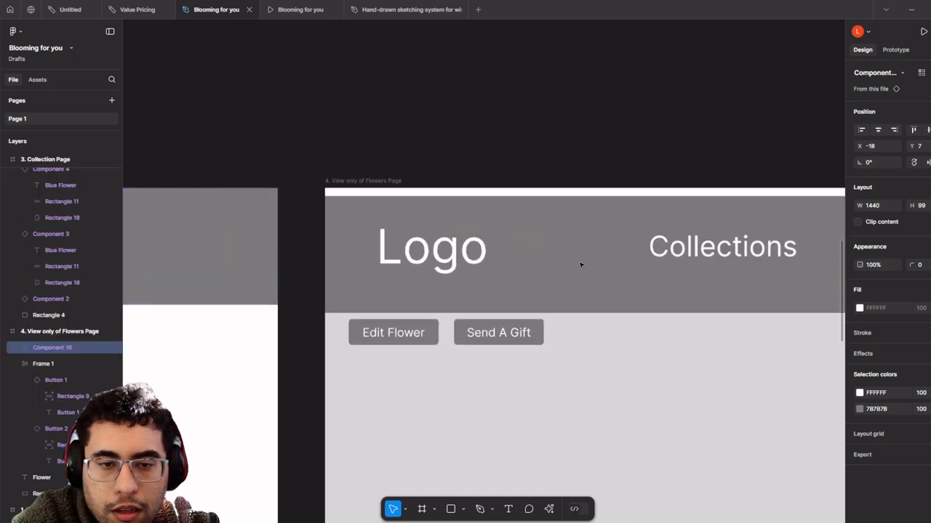
pyautogui.moveTo(565, 259); pyautogui.dragTo(551, 252)
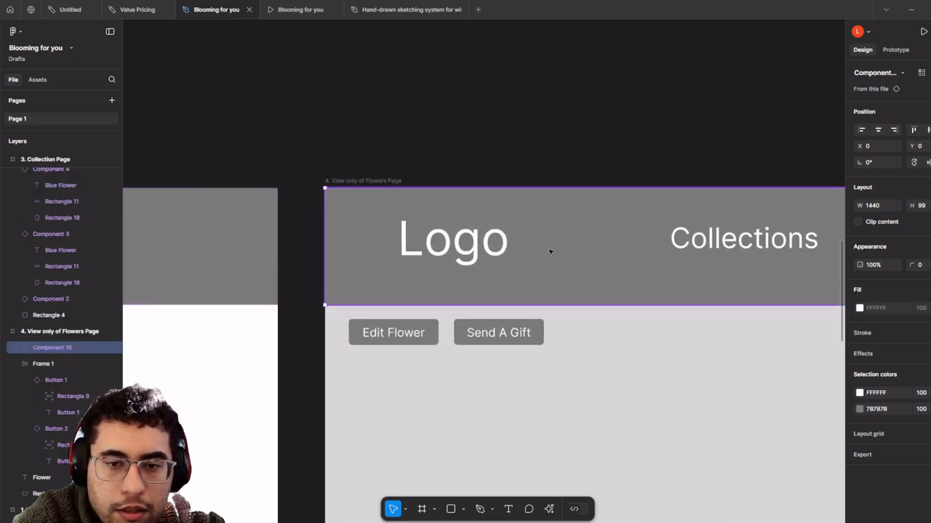
pyautogui.scroll(-3, 553, 252)
pyautogui.scroll(-2, 554, 253)
pyautogui.click(589, 142)
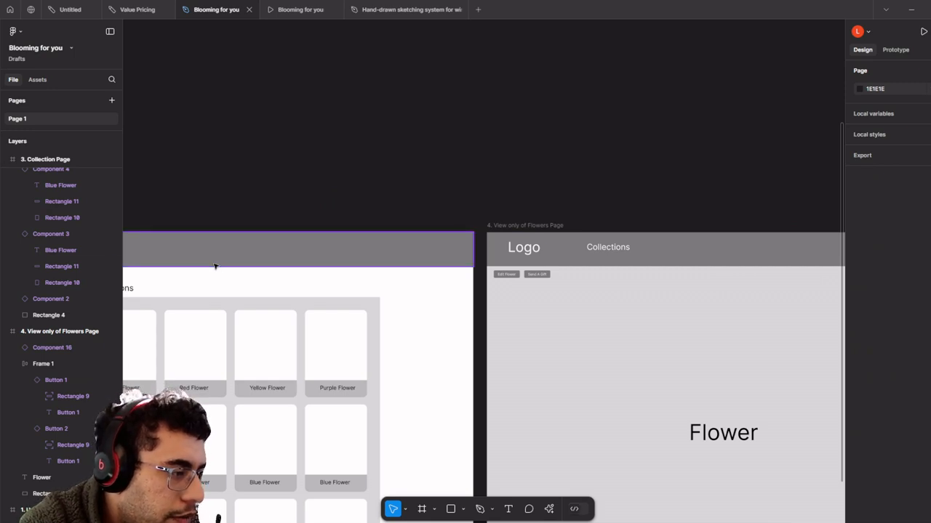
pyautogui.hscroll(6, 268, 272)
pyautogui.scroll(-3, 268, 272)
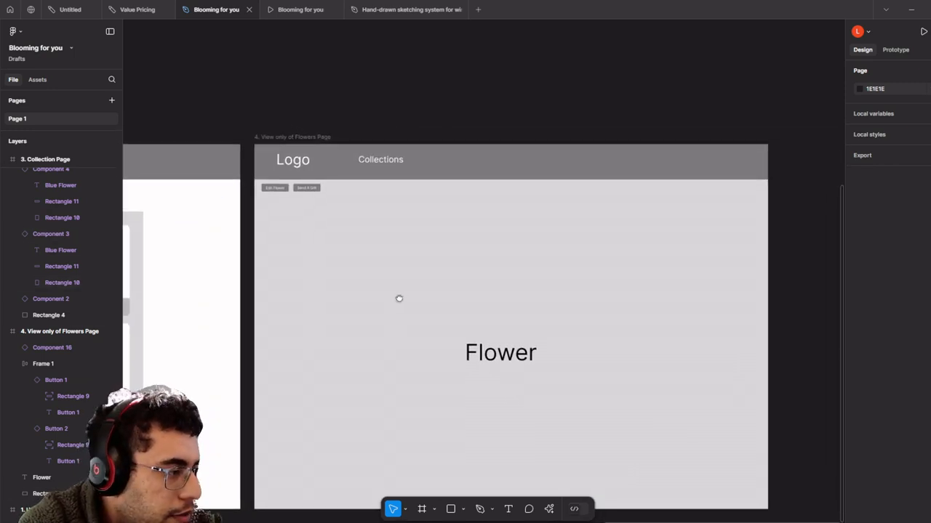
pyautogui.scroll(2, 331, 242)
pyautogui.scroll(-5, 361, 293)
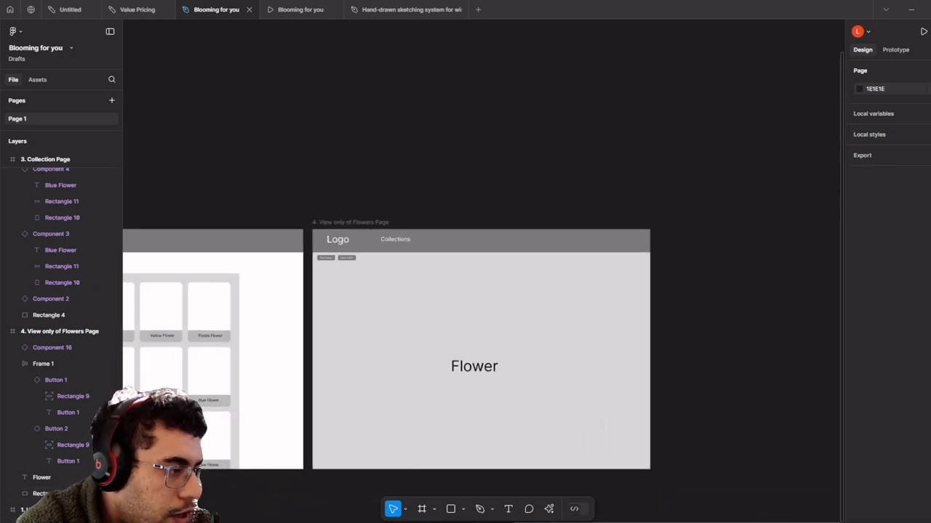
pyautogui.hscroll(-4, 320, 311)
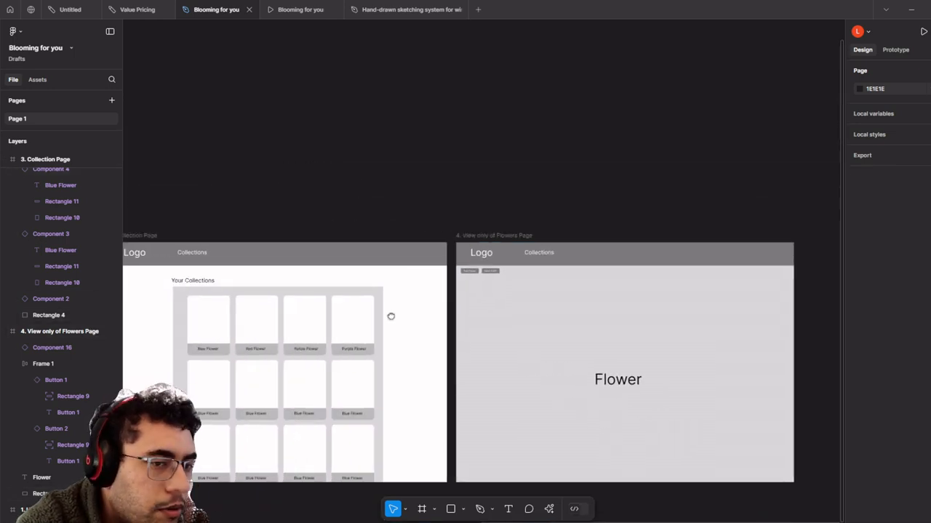
pyautogui.scroll(-2, 391, 315)
pyautogui.scroll(-5, 363, 308)
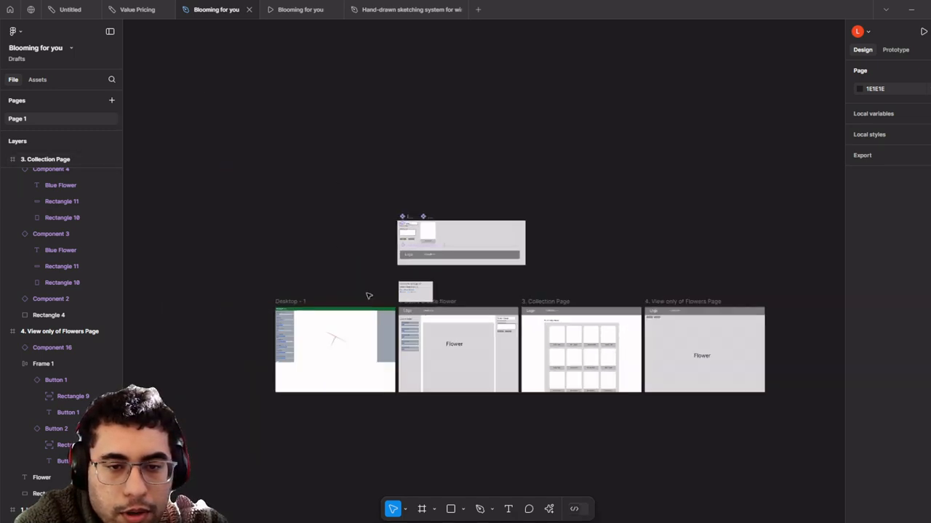
pyautogui.moveTo(624, 158); pyautogui.dragTo(403, 300)
# - Shift the component frames left and move the sketch image out of Desktop - 1 above them
pyautogui.scroll(5, 422, 303)
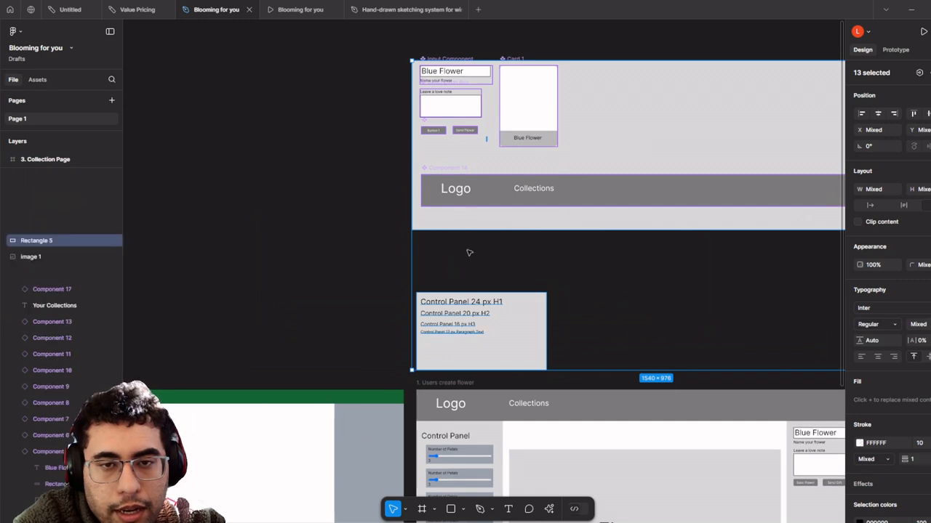
pyautogui.scroll(-3, 465, 232)
pyautogui.scroll(-4, 452, 209)
pyautogui.moveTo(461, 220); pyautogui.dragTo(327, 286)
pyautogui.click(334, 342)
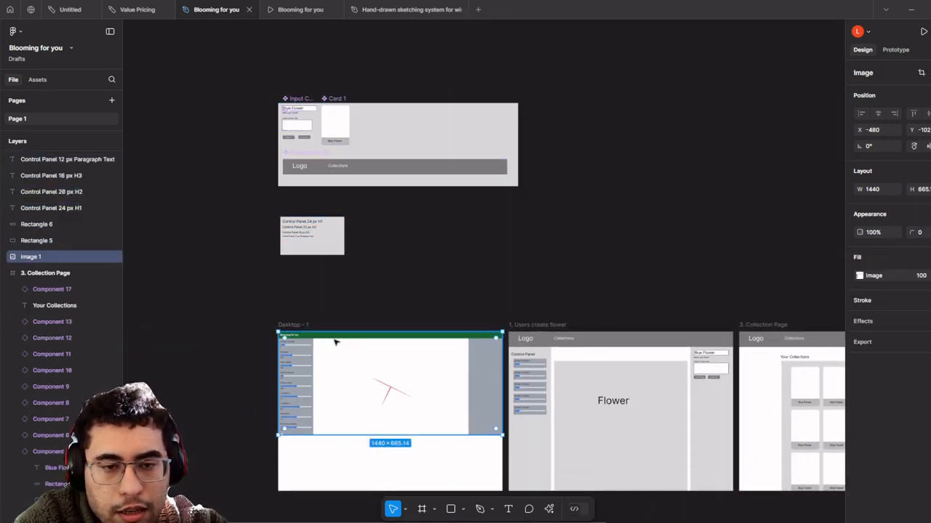
pyautogui.click(304, 327)
pyautogui.moveTo(345, 385); pyautogui.dragTo(362, 42)
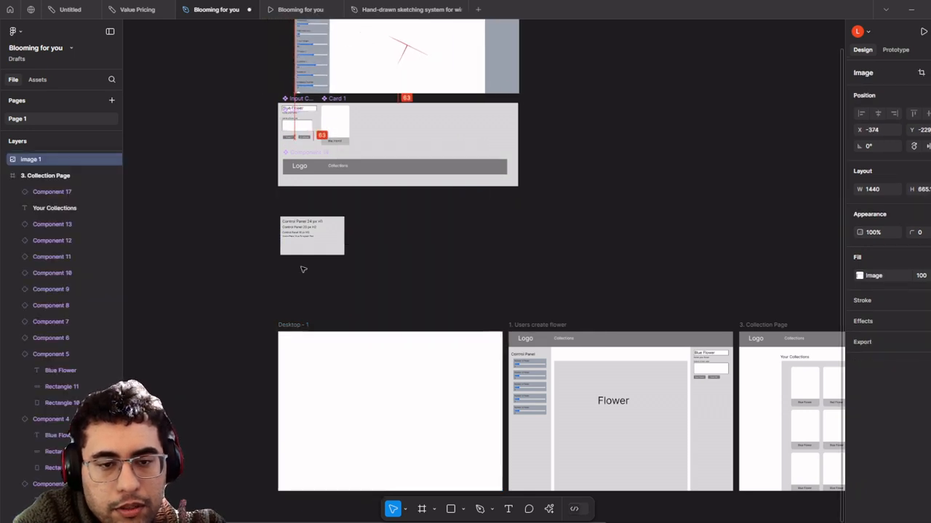
# - Delete the now-empty Desktop - 1 frame
pyautogui.click(308, 328)
pyautogui.press('Delete')
pyautogui.scroll(-5, 391, 337)
pyautogui.scroll(-1, 456, 375)
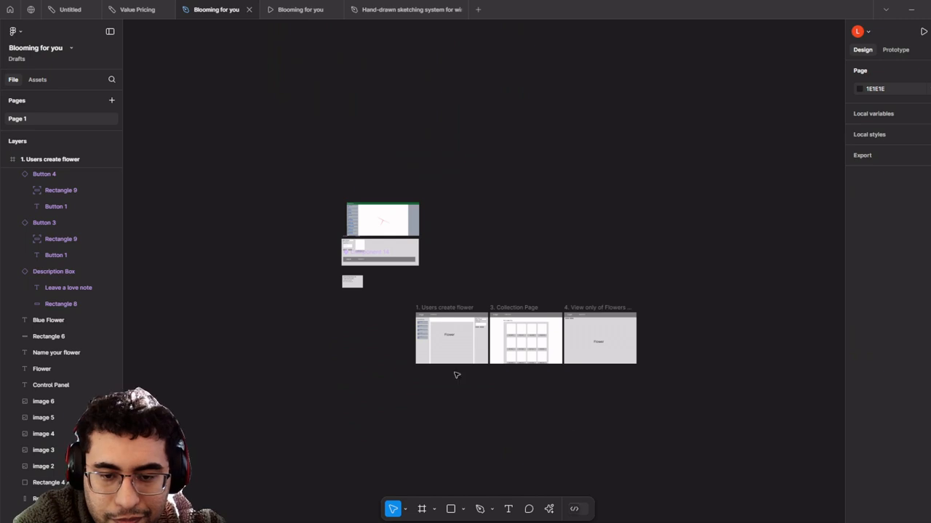
pyautogui.scroll(2, 457, 375)
# - Draw a section around the three page frames titled 'A) Users creates flower and saves to collection'
pyautogui.moveTo(527, 376); pyautogui.dragTo(542, 420)
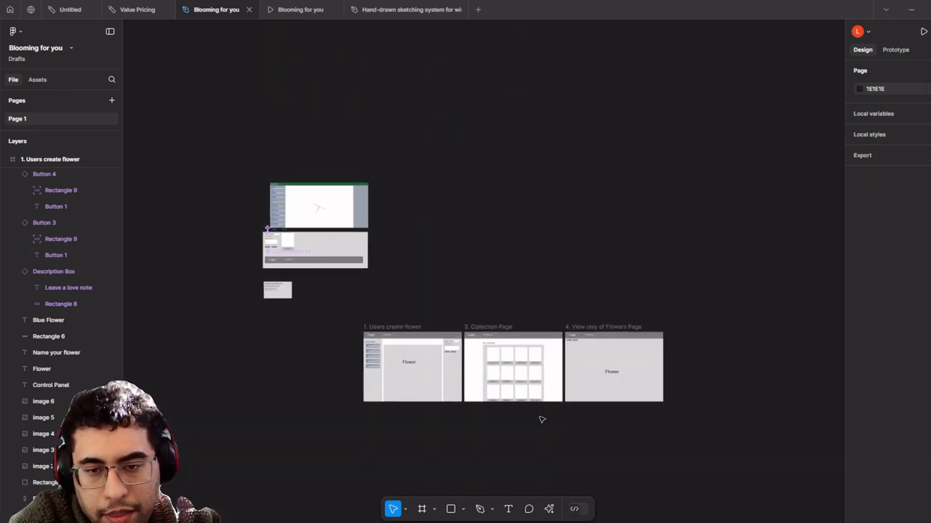
pyautogui.scroll(3, 538, 420)
pyautogui.scroll(-2, 503, 436)
pyautogui.click(464, 511)
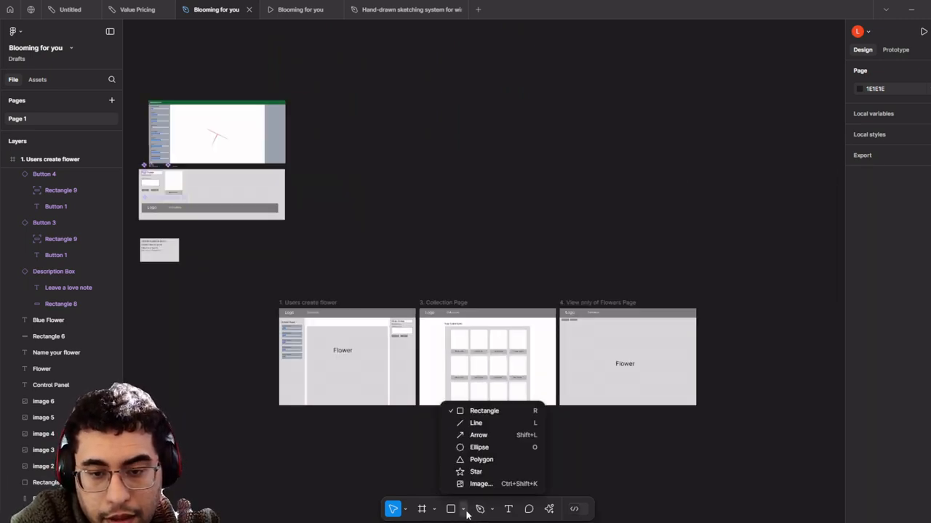
pyautogui.click(461, 512)
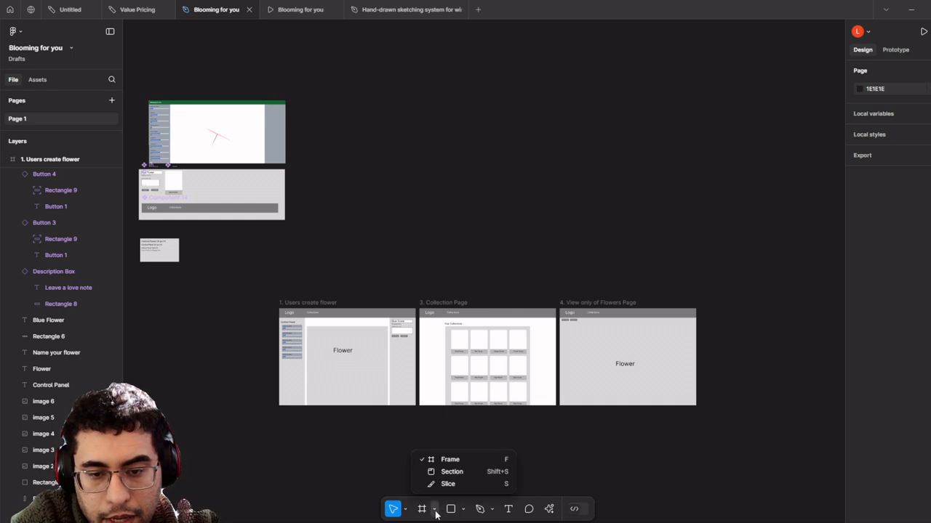
pyautogui.click(434, 510)
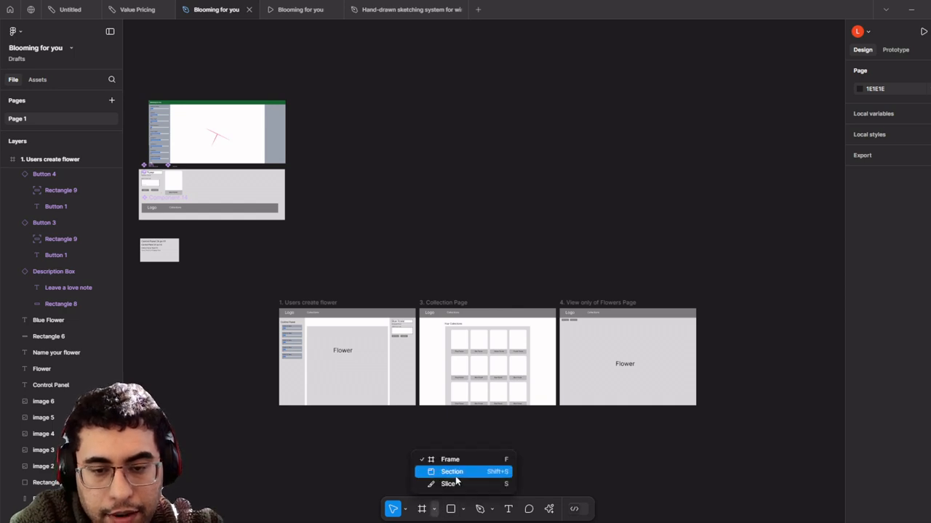
pyautogui.click(458, 473)
pyautogui.moveTo(741, 441); pyautogui.dragTo(264, 283)
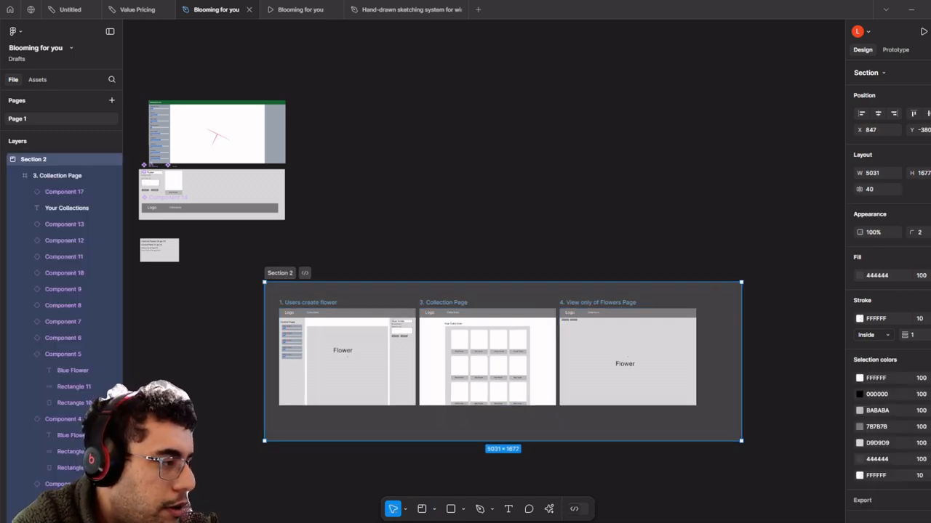
pyautogui.doubleClick(278, 274)
pyautogui.press('Return')
# - Duplicate the flow section with Ctrl+D
pyautogui.scroll(5, 415, 261)
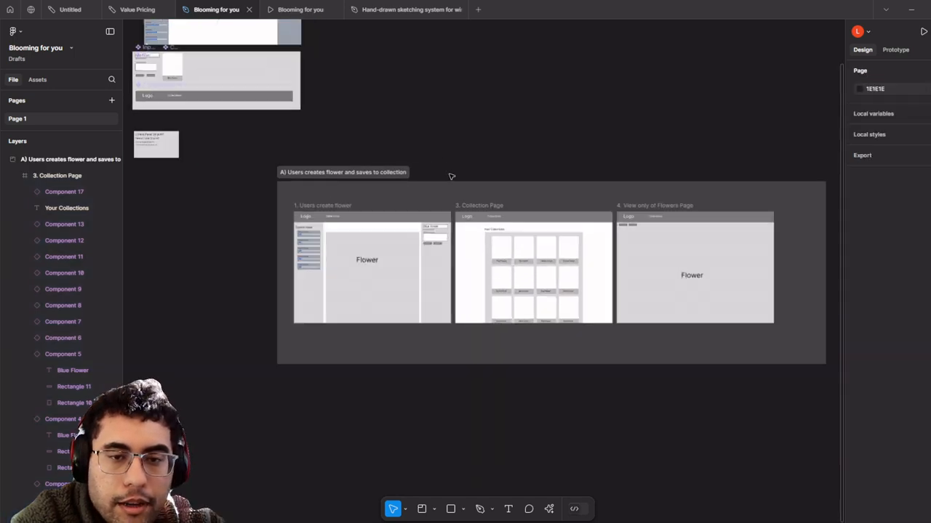
pyautogui.scroll(-4, 412, 199)
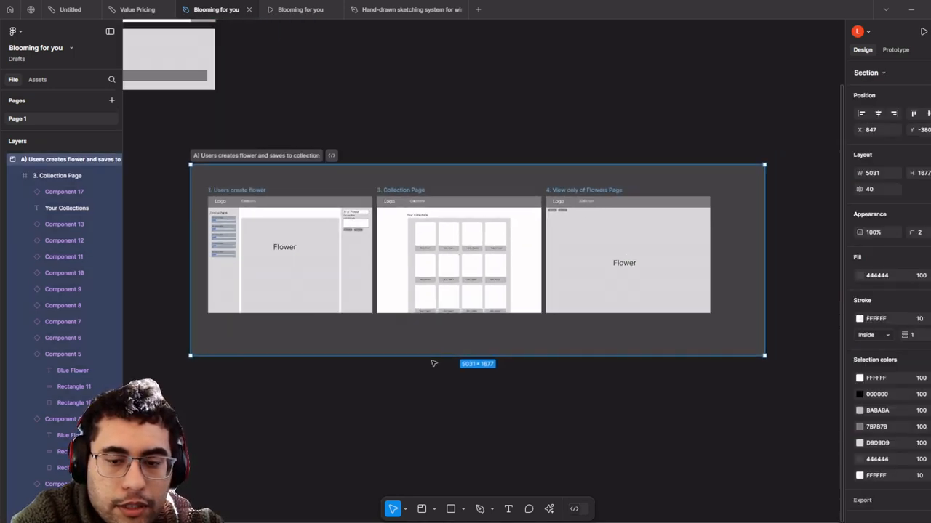
pyautogui.hotkey('ctrl', 'd')
# - Move the copied section below the original section A so both flows are visible
pyautogui.click(371, 464)
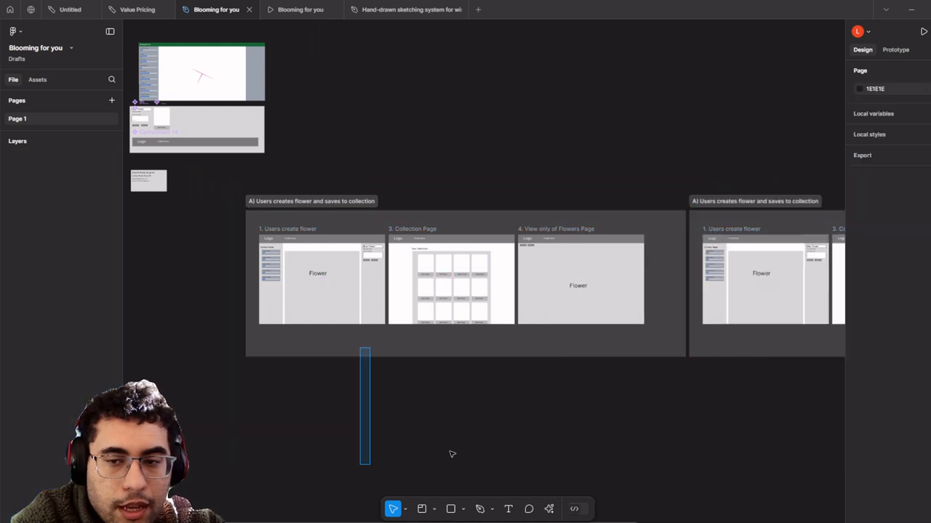
pyautogui.click(753, 345)
pyautogui.scroll(-2, 705, 305)
pyautogui.hscroll(2, 706, 305)
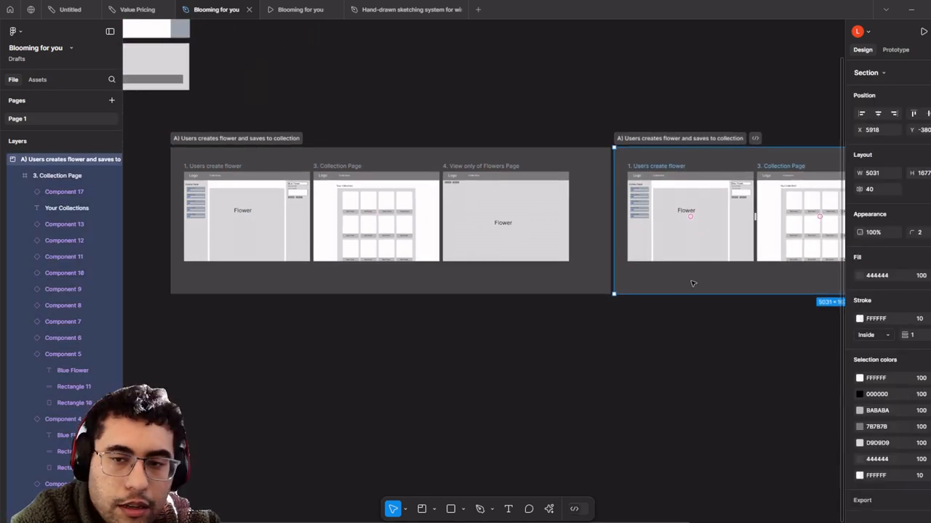
pyautogui.moveTo(691, 283); pyautogui.dragTo(246, 449)
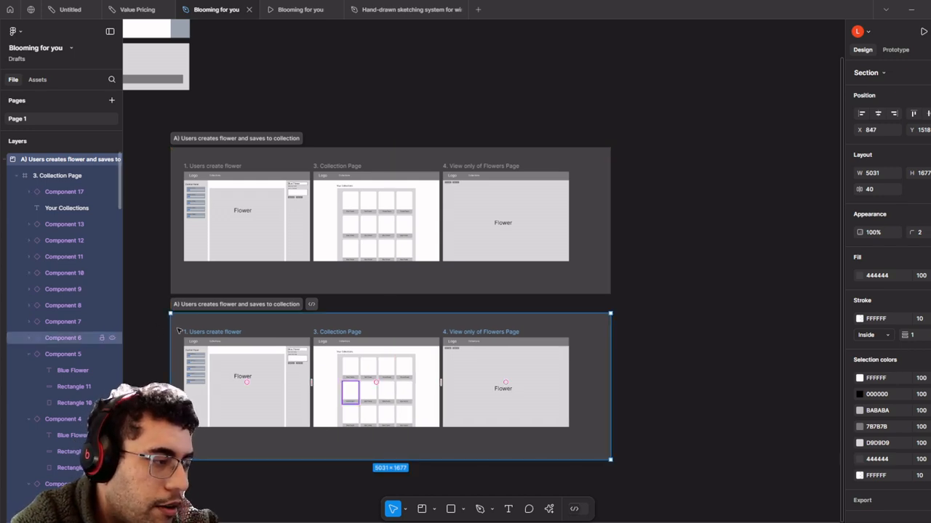
pyautogui.scroll(2, 180, 331)
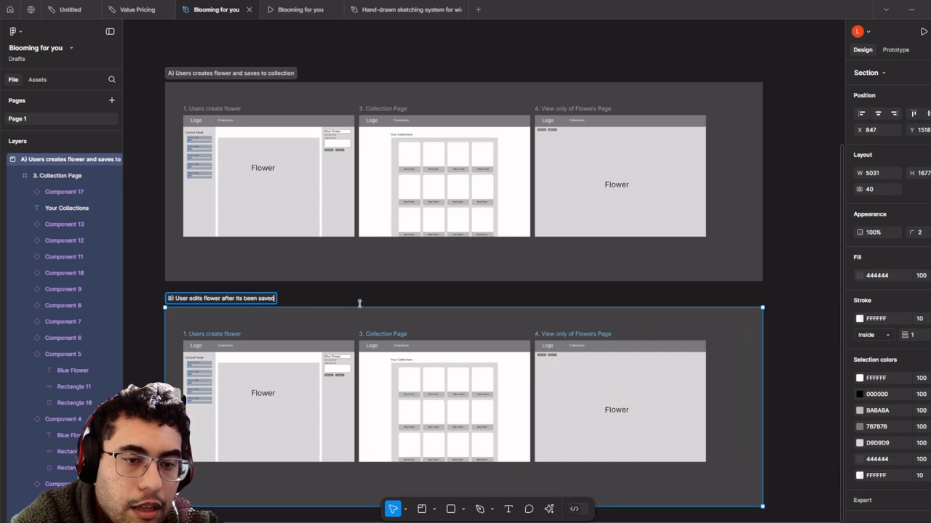
pyautogui.scroll(-3, 359, 304)
pyautogui.scroll(-2, 328, 216)
pyautogui.scroll(4, 331, 224)
pyautogui.scroll(2, 332, 225)
pyautogui.hscroll(-1, 331, 225)
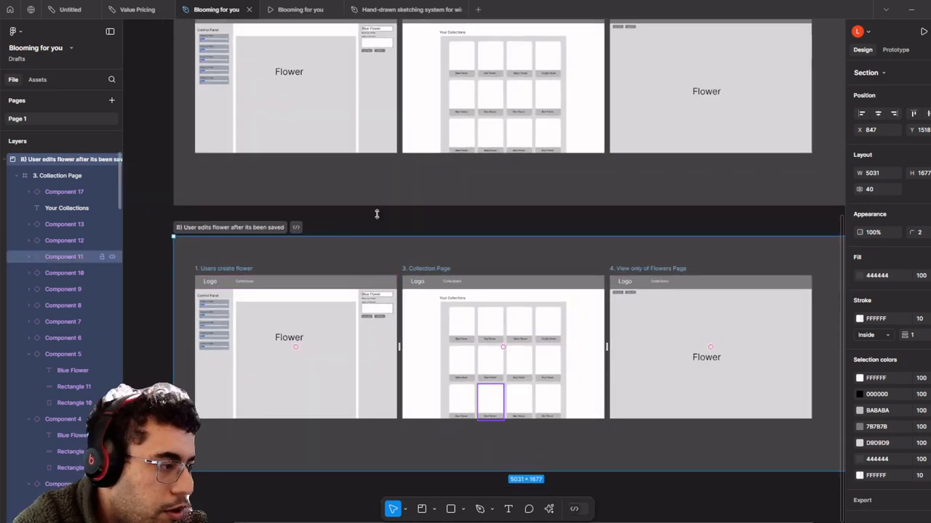
pyautogui.scroll(6, 539, 165)
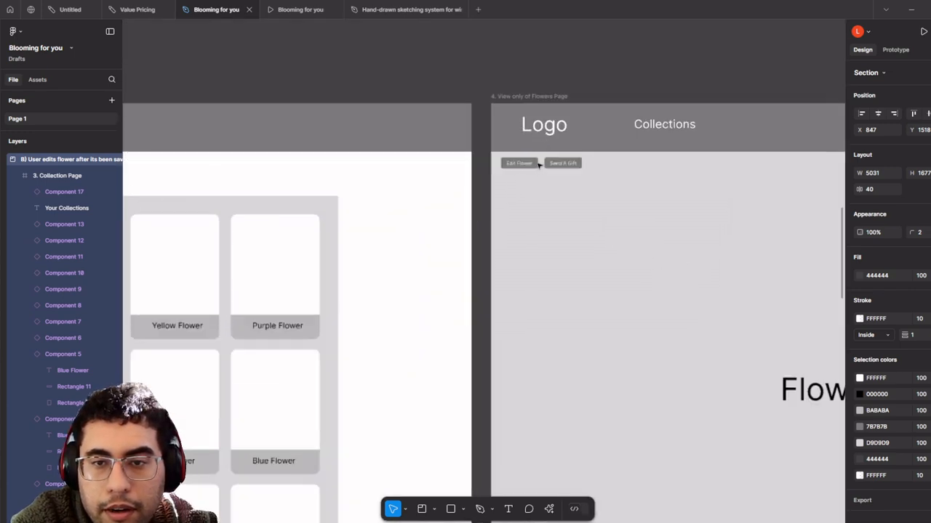
pyautogui.scroll(-10, 539, 165)
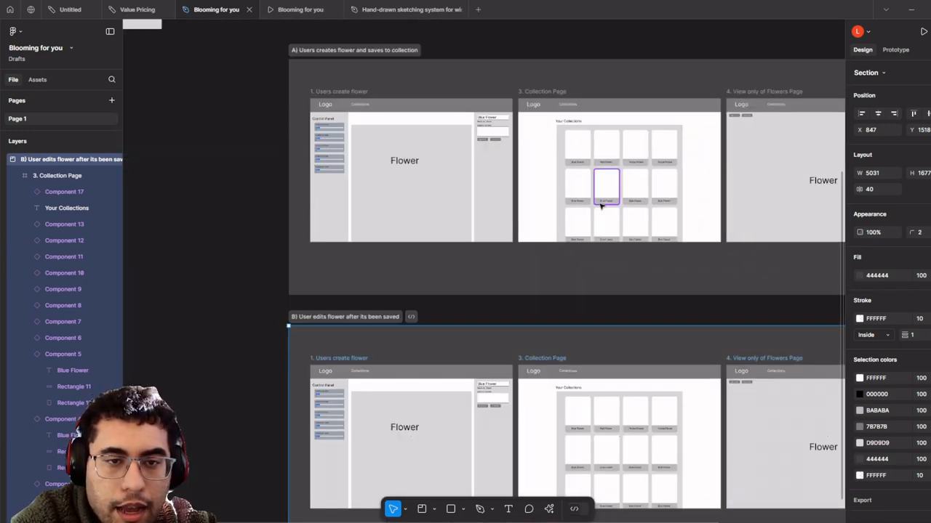
pyautogui.moveTo(573, 211); pyautogui.dragTo(487, 242)
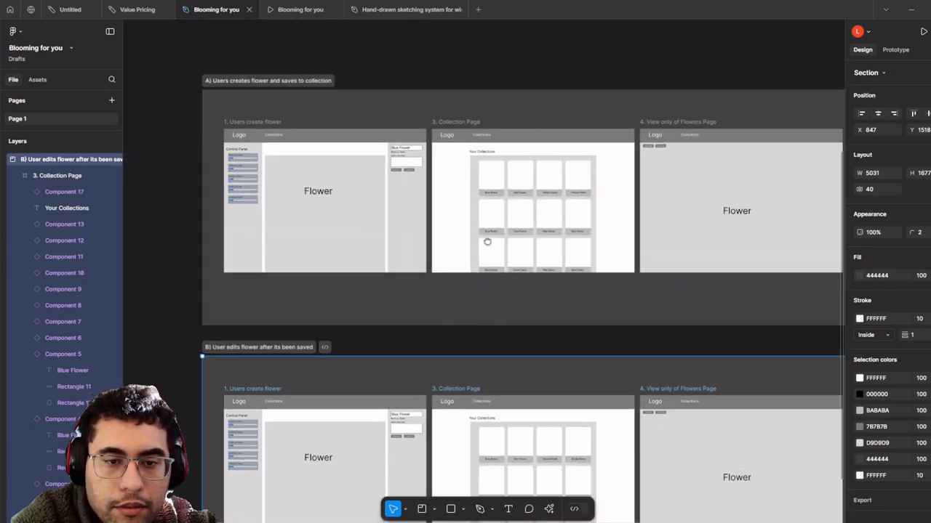
# - Marquee-select the three copied page frames inside section B and delete them
pyautogui.click(270, 126)
pyautogui.scroll(-1, 269, 127)
pyautogui.moveTo(270, 137); pyautogui.dragTo(280, 72)
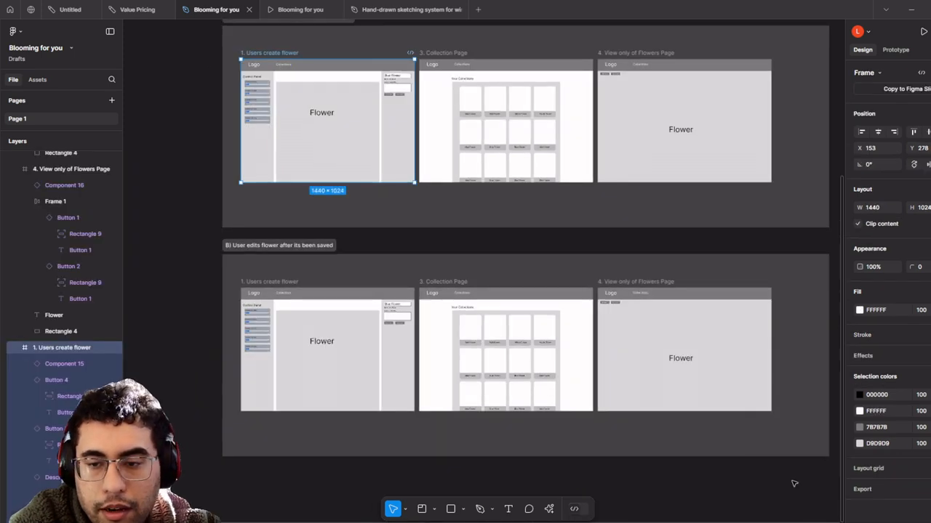
pyautogui.click(782, 501)
pyautogui.moveTo(775, 501); pyautogui.dragTo(258, 280)
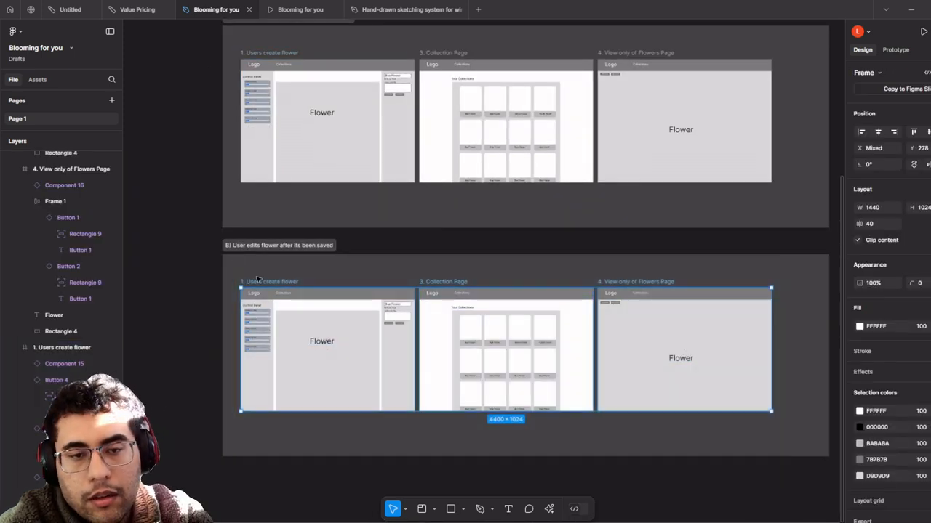
pyautogui.press('Delete')
pyautogui.scroll(1, 288, 116)
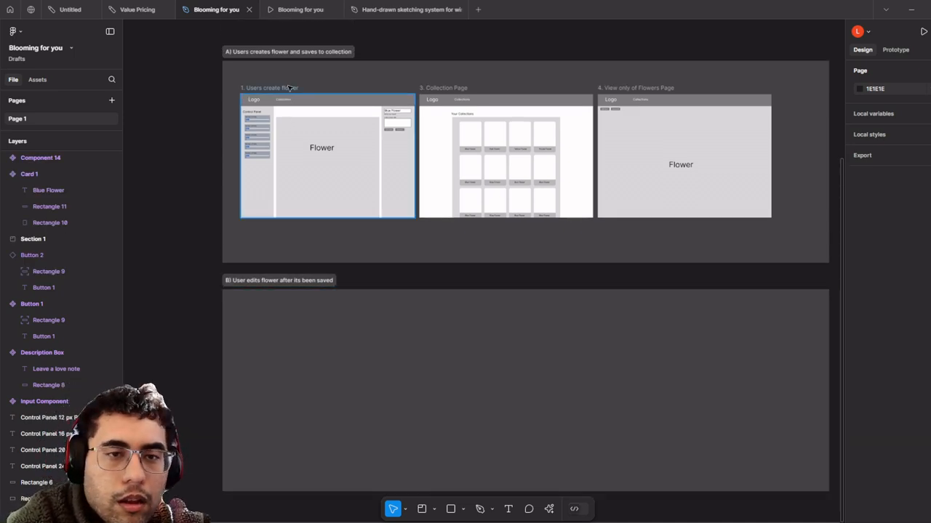
# - Place a copy of the '1. Users create flower' frame into section B
pyautogui.click(290, 88)
pyautogui.moveTo(345, 171); pyautogui.dragTo(338, 385)
pyautogui.scroll(3, 622, 120)
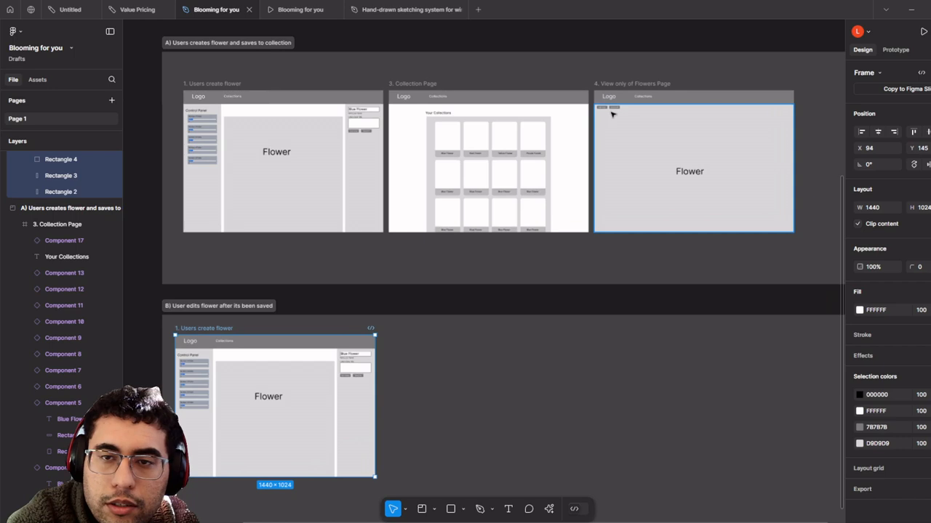
# - Replace the View-only page's Edit Flower prototype link with one pointing to the section B copy
pyautogui.click(895, 50)
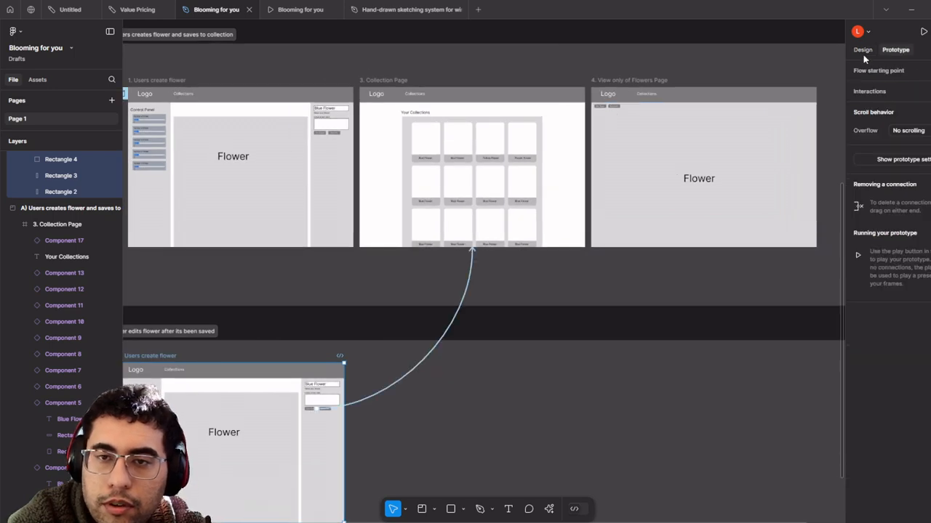
pyautogui.scroll(2, 607, 109)
pyautogui.click(607, 107)
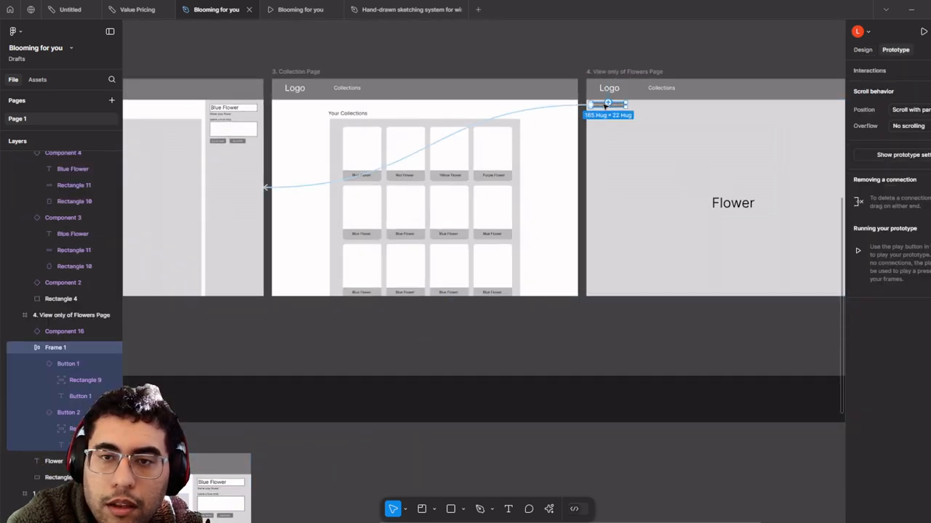
pyautogui.click(585, 106)
pyautogui.press('Delete')
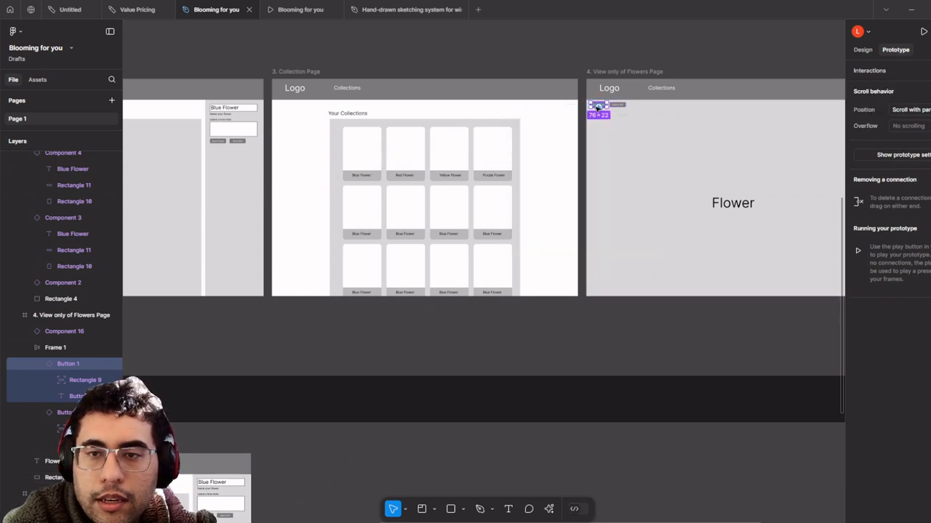
pyautogui.moveTo(599, 107); pyautogui.dragTo(285, 383)
pyautogui.scroll(-3, 285, 382)
pyautogui.moveTo(335, 307); pyautogui.dragTo(406, 255)
pyautogui.click(416, 261)
pyautogui.scroll(-3, 416, 261)
pyautogui.scroll(4, 404, 255)
pyautogui.scroll(-3, 337, 288)
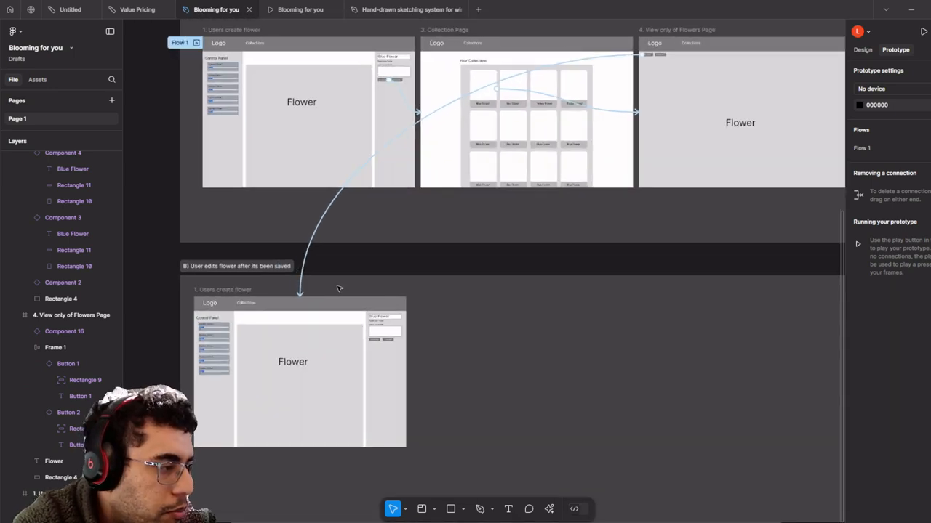
pyautogui.scroll(3, 339, 256)
pyautogui.scroll(-1, 335, 251)
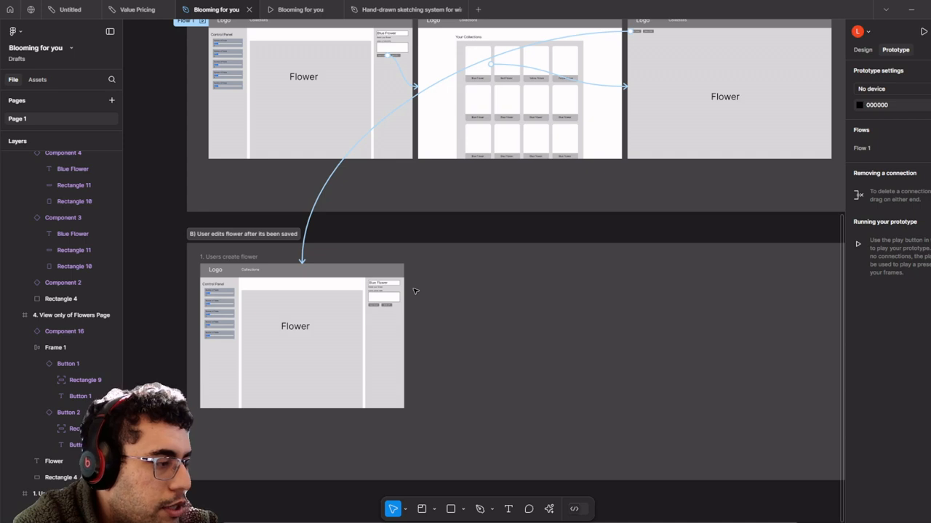
pyautogui.scroll(5, 338, 353)
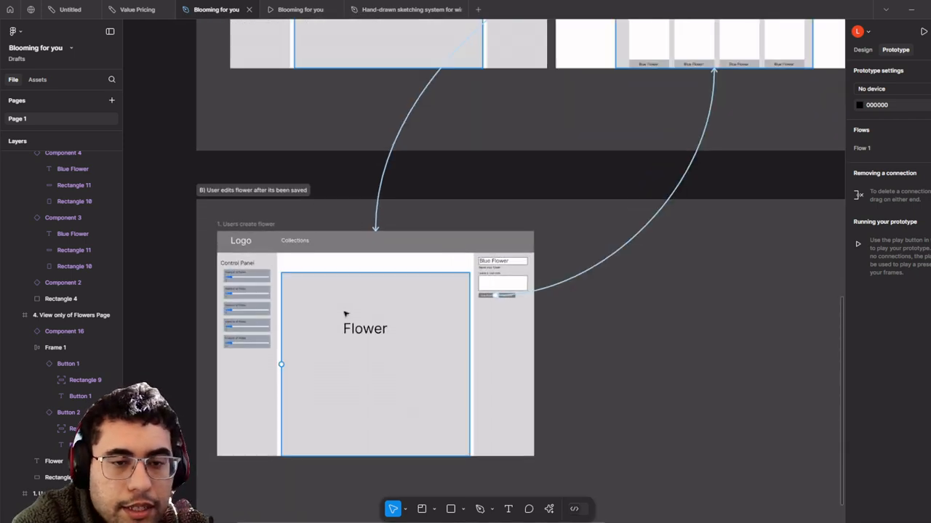
pyautogui.moveTo(347, 312); pyautogui.dragTo(352, 381)
pyautogui.scroll(5, 353, 381)
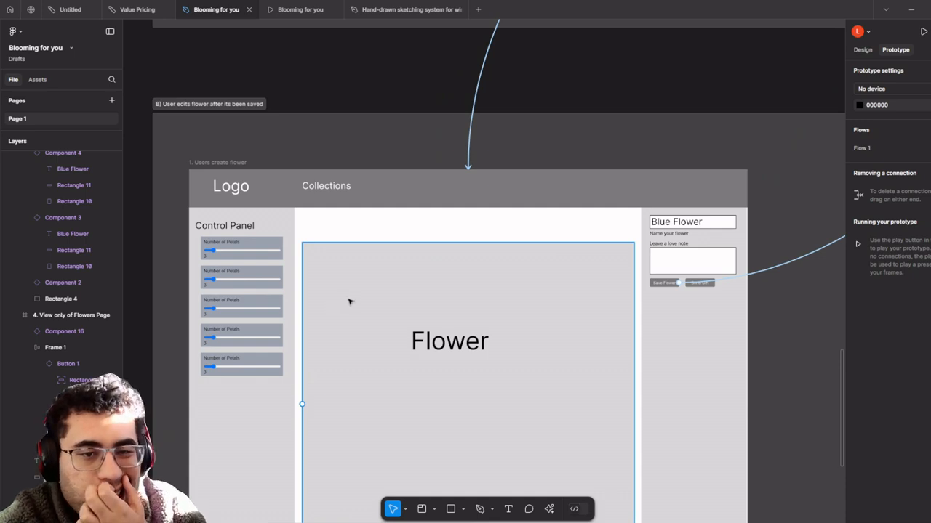
pyautogui.scroll(-8, 503, 200)
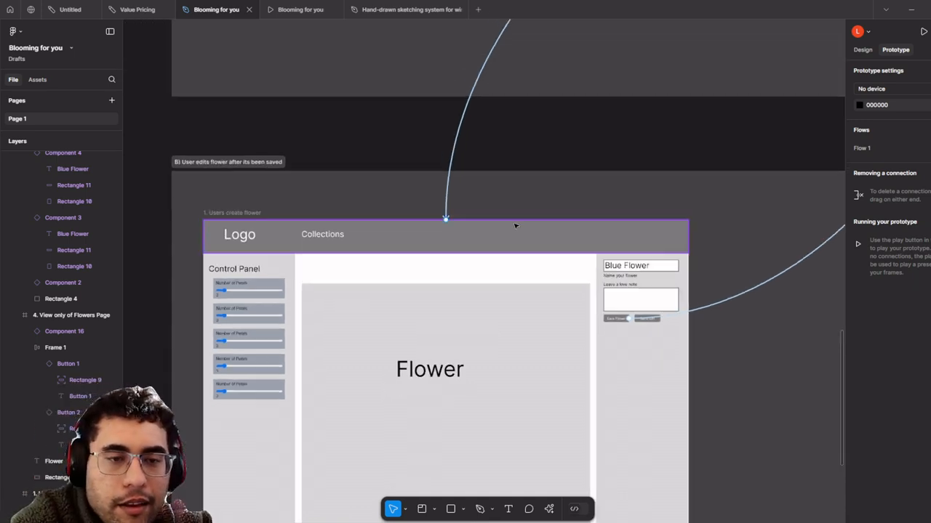
pyautogui.scroll(7, 471, 295)
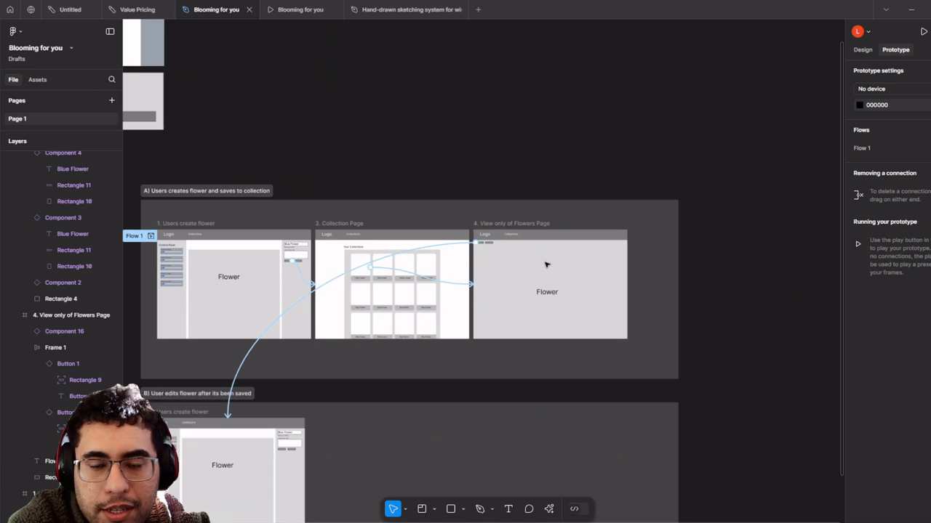
pyautogui.scroll(3, 498, 243)
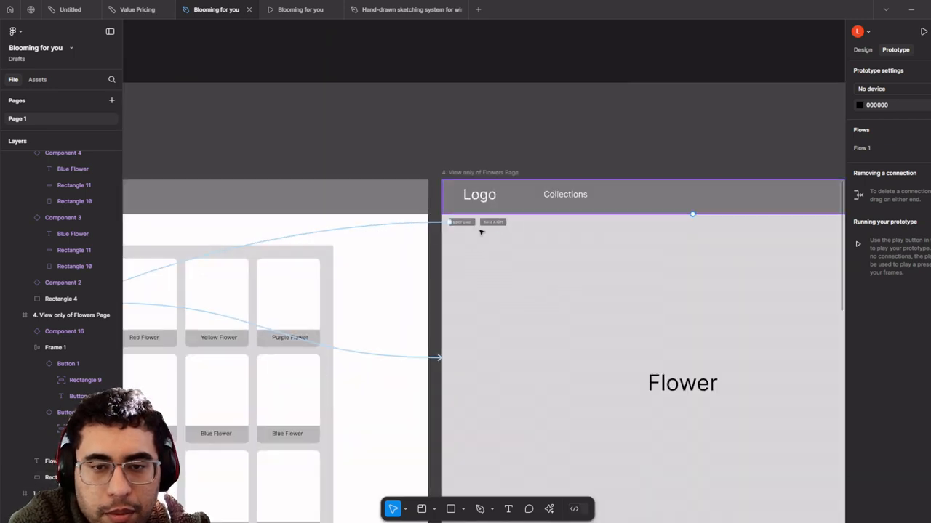
pyautogui.scroll(-3, 485, 242)
pyautogui.moveTo(363, 360); pyautogui.dragTo(544, 265)
pyautogui.scroll(-1, 542, 267)
pyautogui.moveTo(330, 373); pyautogui.dragTo(691, 142)
pyautogui.scroll(-3, 669, 152)
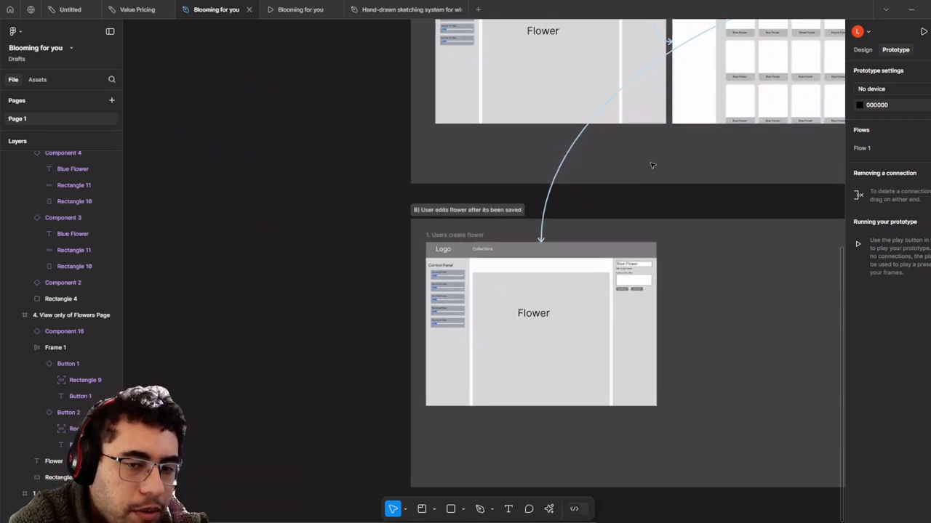
pyautogui.scroll(5, 598, 268)
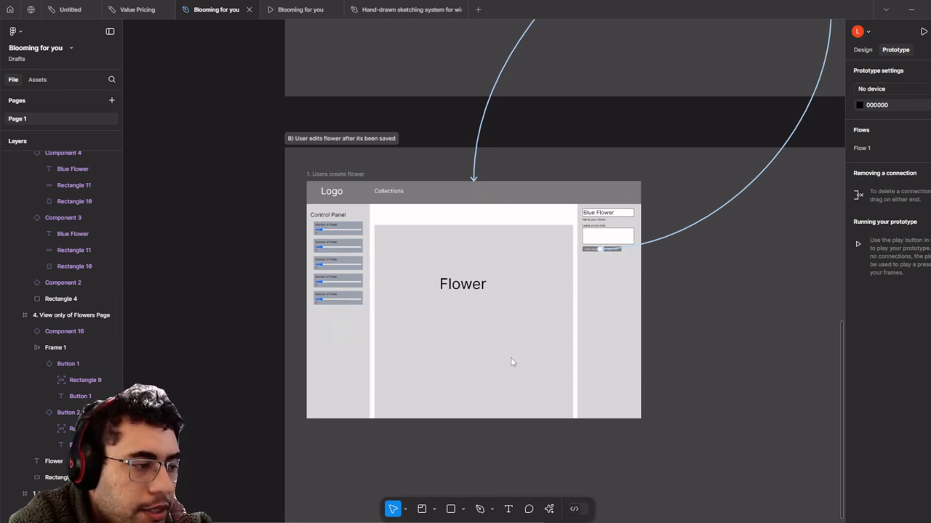
pyautogui.scroll(10, 552, 309)
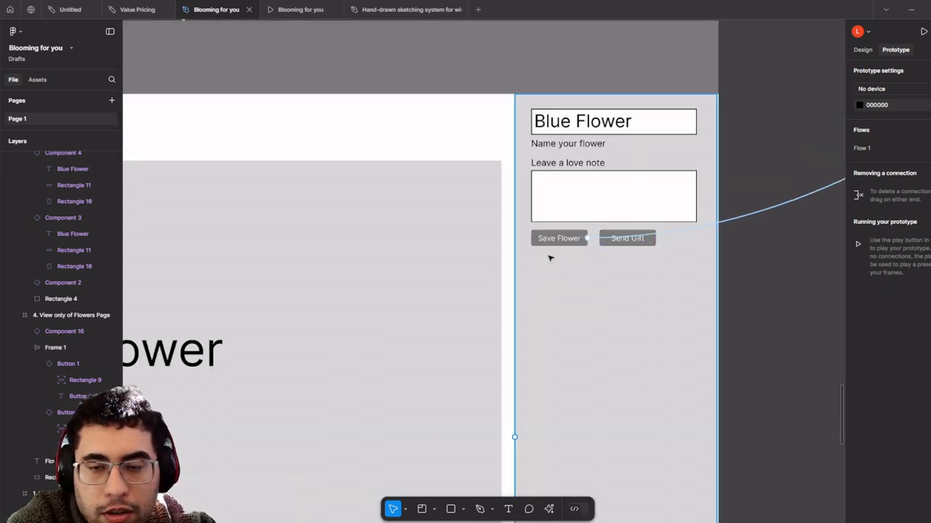
pyautogui.scroll(-8, 568, 255)
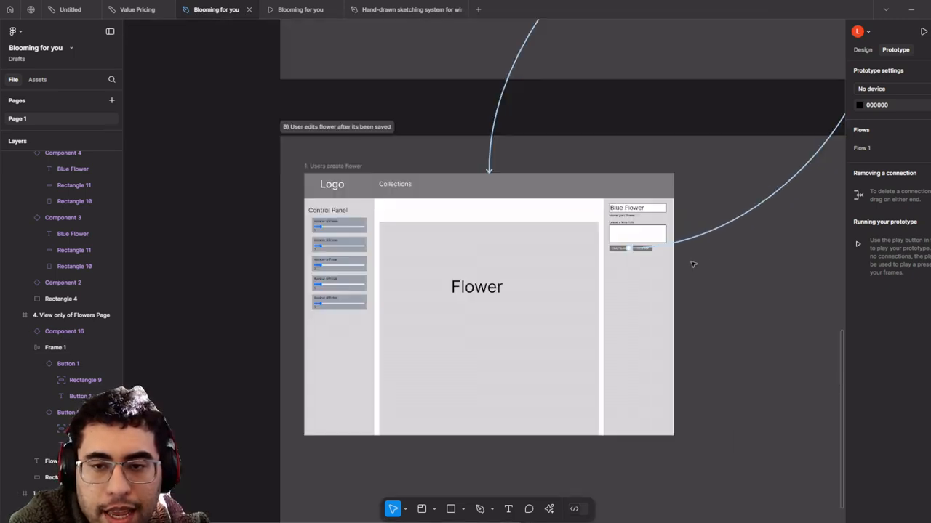
pyautogui.moveTo(691, 264); pyautogui.dragTo(521, 325)
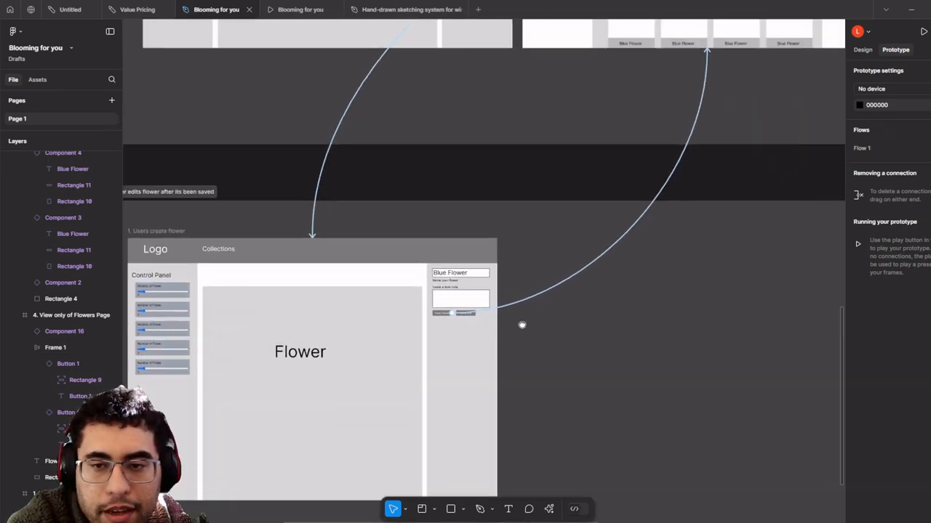
pyautogui.scroll(-5, 521, 325)
pyautogui.scroll(5, 517, 312)
pyautogui.scroll(-5, 475, 315)
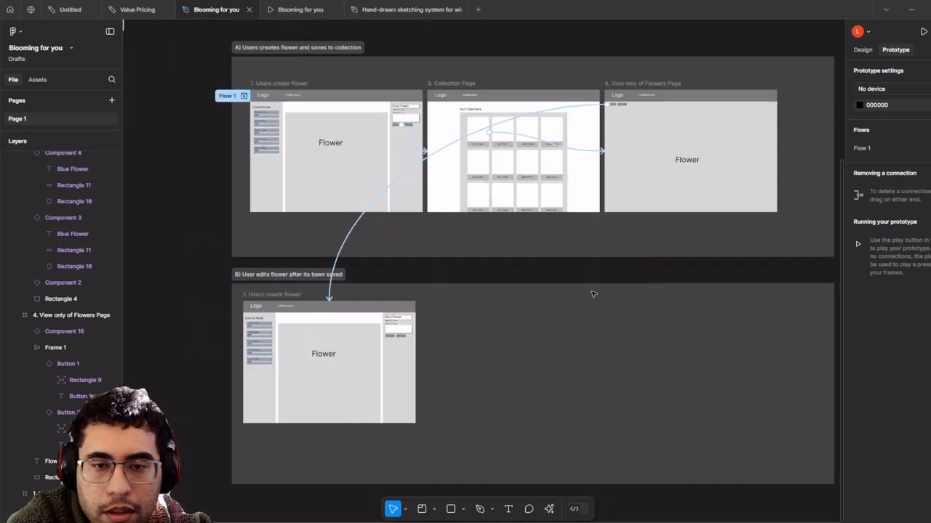
pyautogui.scroll(5, 527, 287)
# - Delete the section B Save Flower link to the Collection Page
pyautogui.click(307, 390)
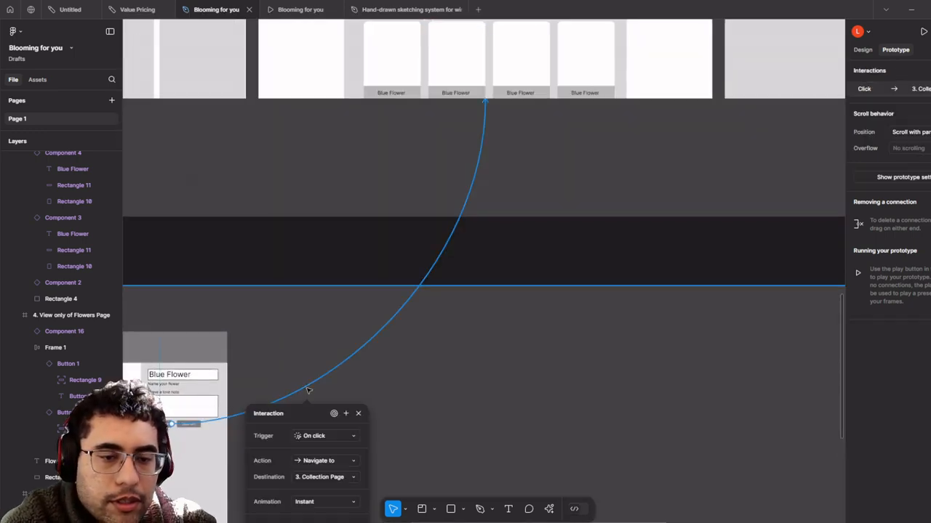
pyautogui.press('Delete')
pyautogui.scroll(-5, 442, 343)
pyautogui.moveTo(590, 318); pyautogui.dragTo(513, 331)
pyautogui.scroll(2, 496, 274)
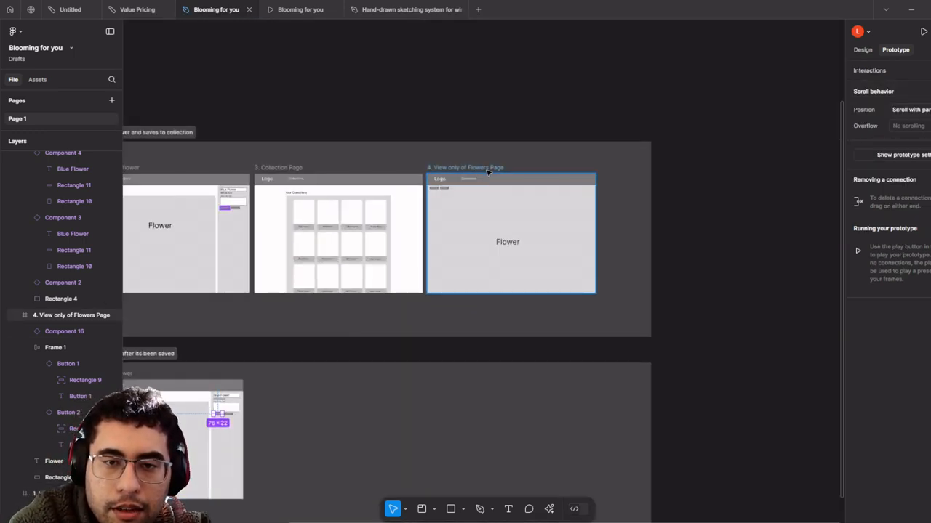
# - Copy the '4. View only of Flowers Page' into section B and remove its Edit Flower link
pyautogui.click(489, 169)
pyautogui.moveTo(489, 228); pyautogui.dragTo(313, 435)
pyautogui.scroll(5, 207, 455)
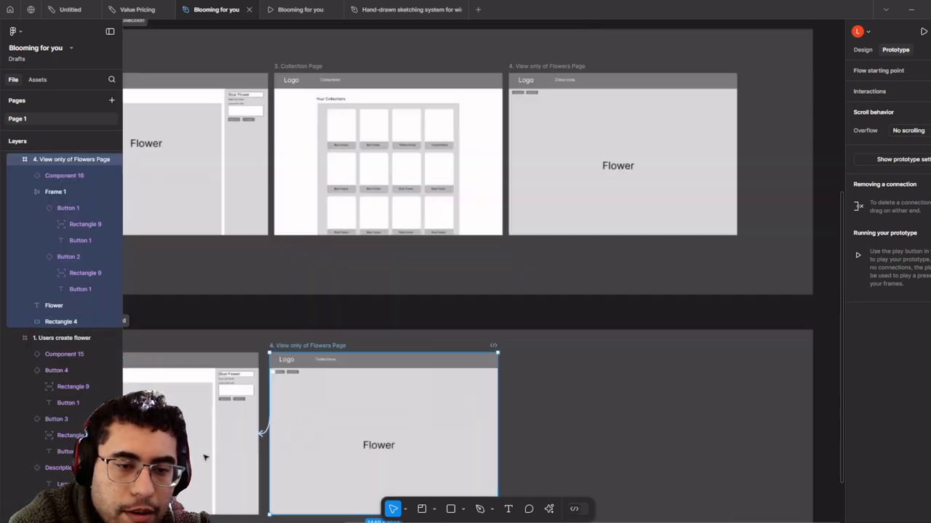
pyautogui.click(293, 388)
pyautogui.press('Delete')
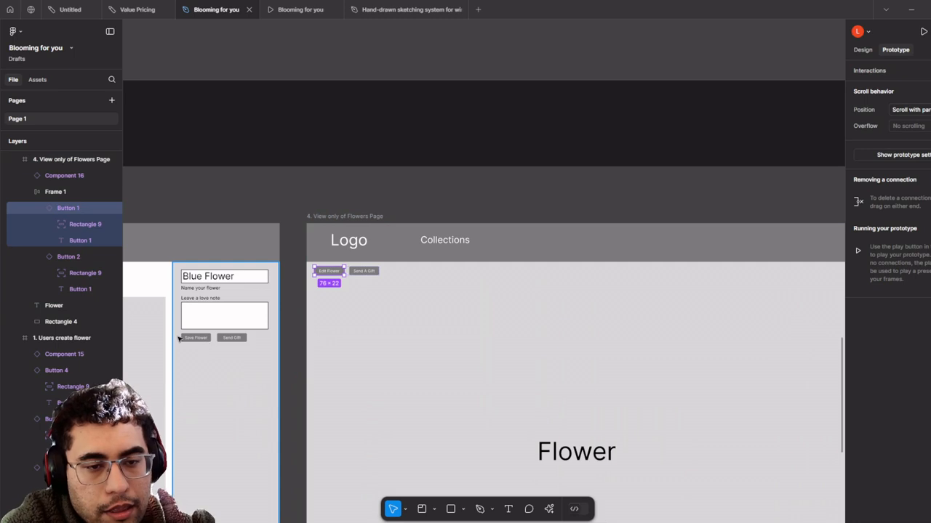
# - Link section B's Save Flower button to the View-only page copy
pyautogui.click(192, 338)
pyautogui.moveTo(211, 339); pyautogui.dragTo(405, 362)
pyautogui.scroll(-5, 405, 362)
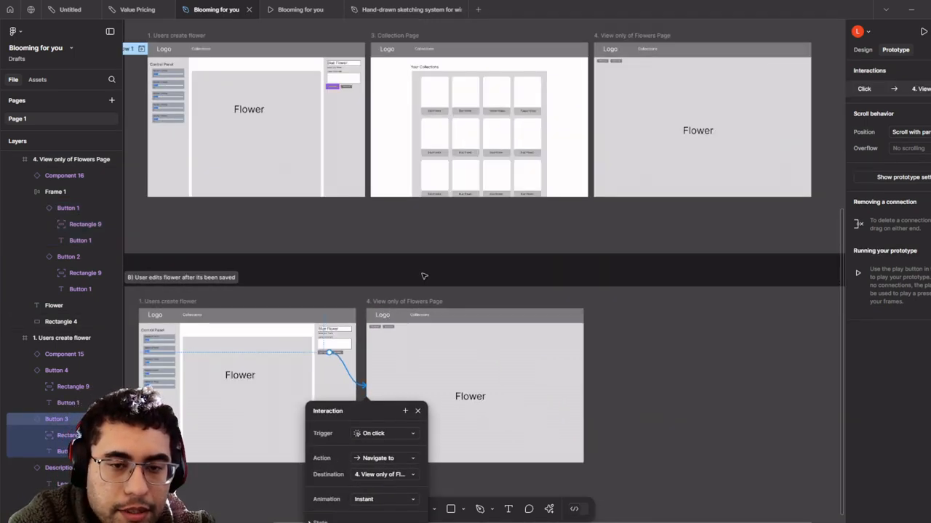
pyautogui.click(424, 276)
pyautogui.scroll(-5, 426, 281)
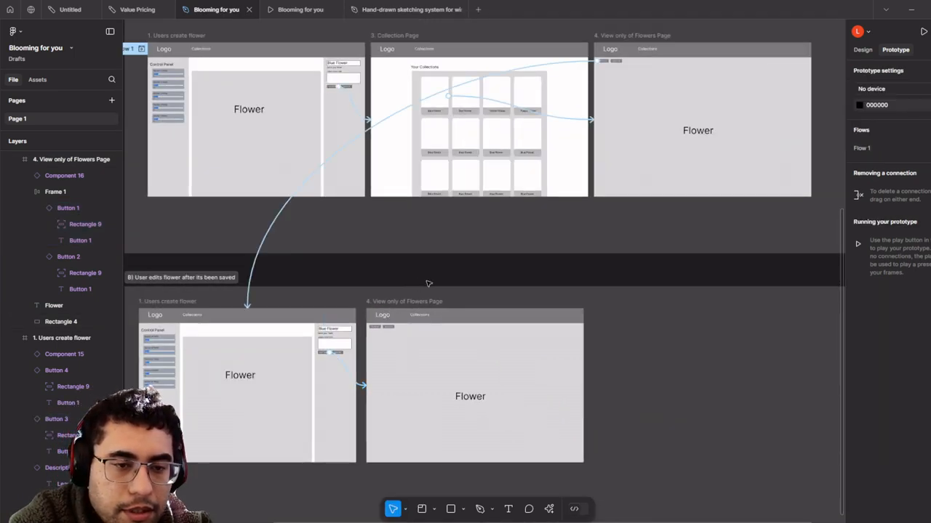
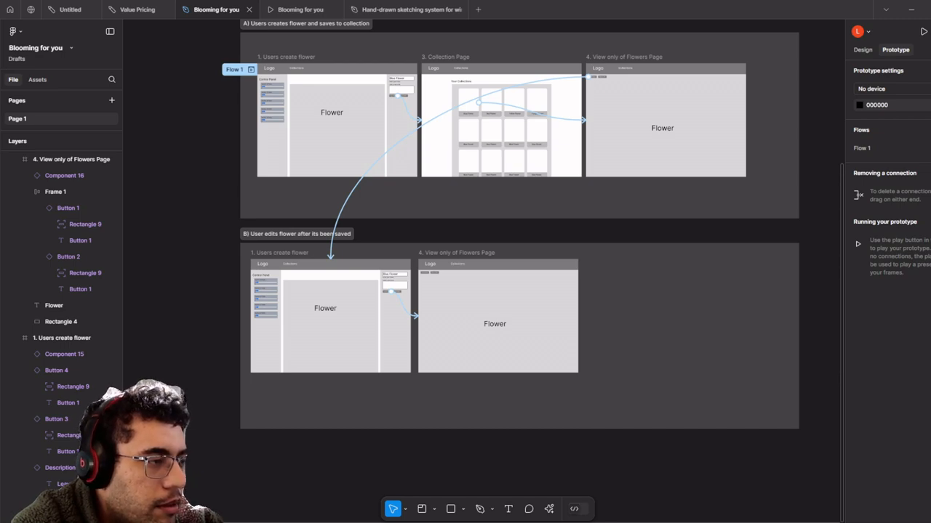
# - Drag the Chrome window with the flower-gifting GitHub issue over Figma and maximize it
pyautogui.moveTo(0, 191); pyautogui.dragTo(508, 1)
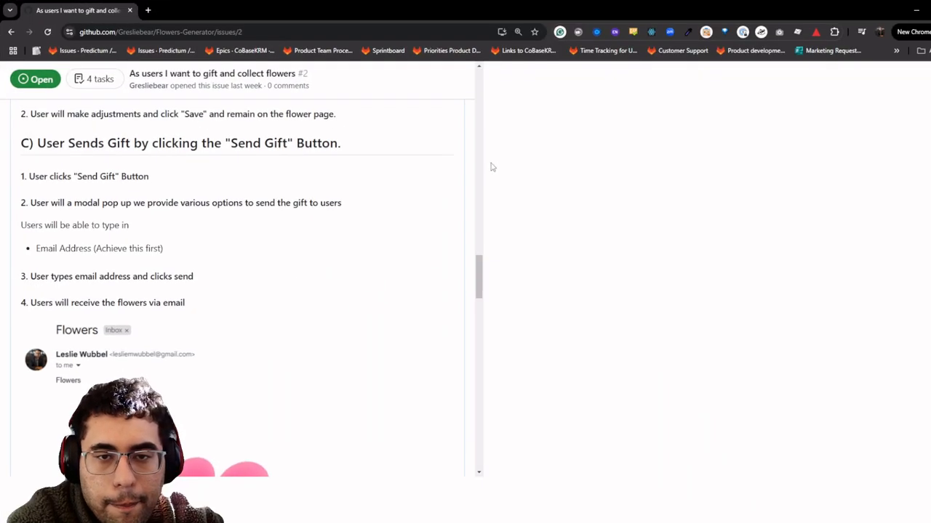
# - Read through the issue's Send Gift section down to Users who claim flowers, adjusting browser zoom
pyautogui.hotkey('ctrl', '+')
pyautogui.hotkey('ctrl', '+')
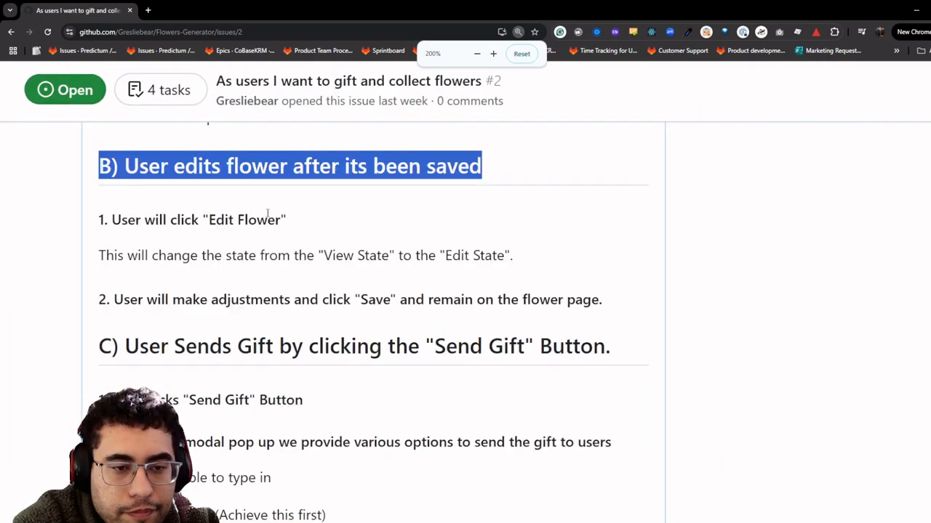
pyautogui.scroll(-3, 268, 213)
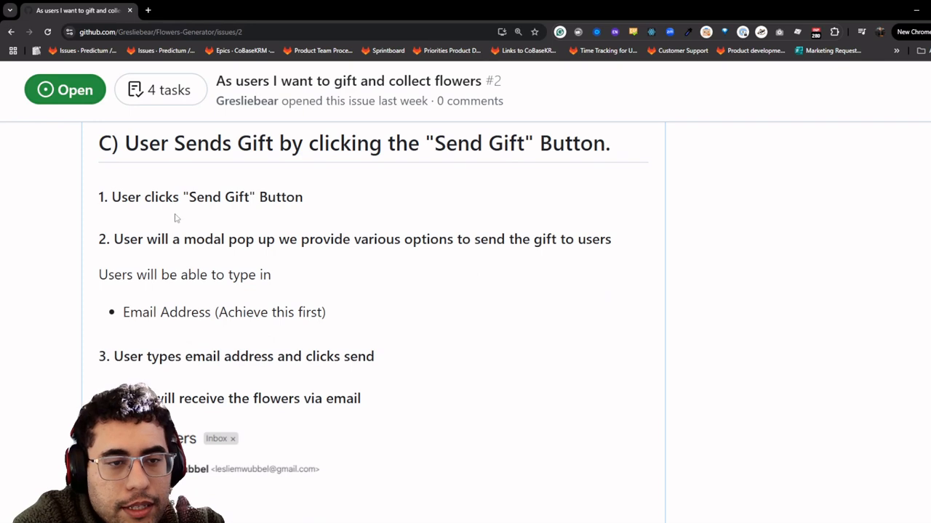
pyautogui.scroll(-1, 284, 208)
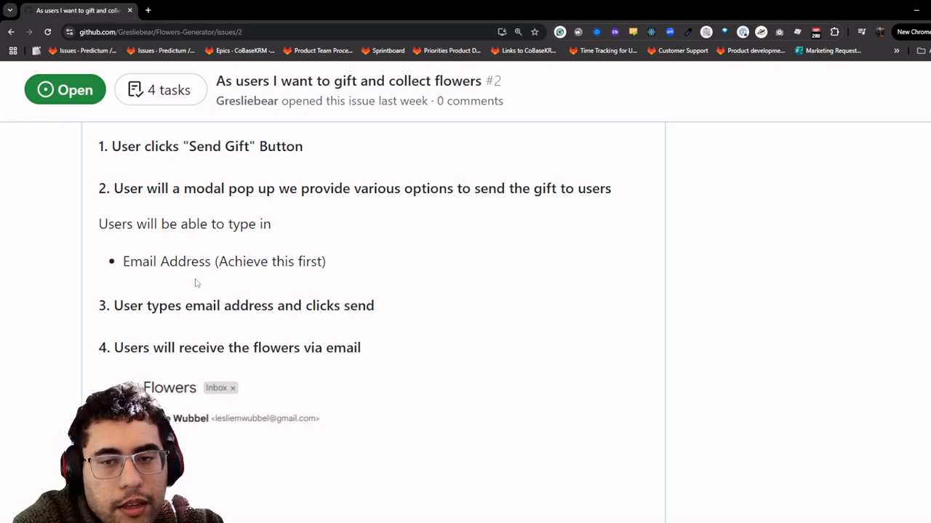
pyautogui.scroll(-2, 342, 257)
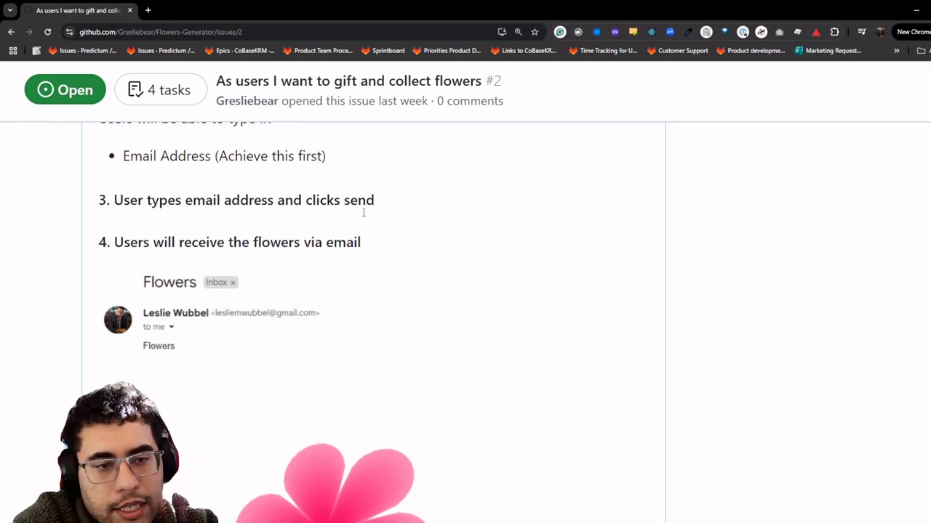
pyautogui.scroll(-1, 363, 213)
pyautogui.hotkey('ctrl', '-')
pyautogui.scroll(-4, 297, 311)
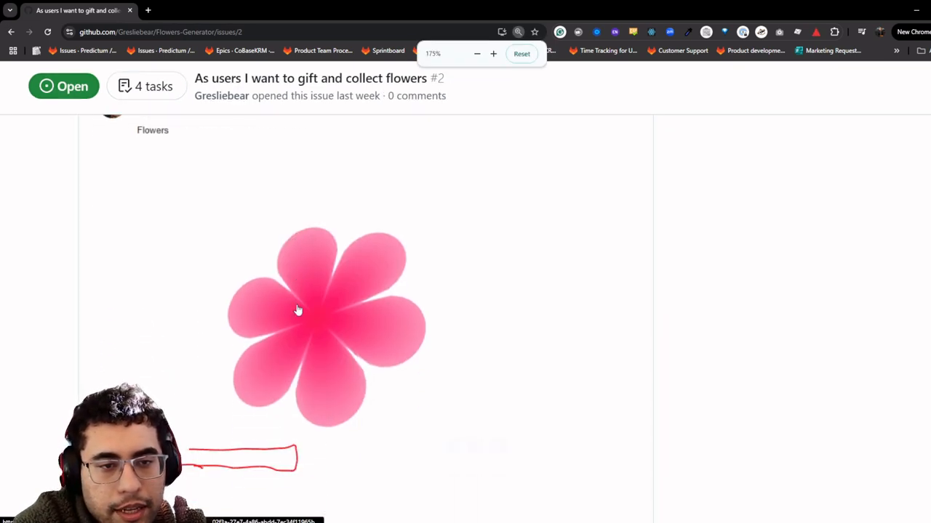
pyautogui.hotkey('ctrl', '-')
pyautogui.scroll(4, 313, 361)
pyautogui.scroll(3, 318, 356)
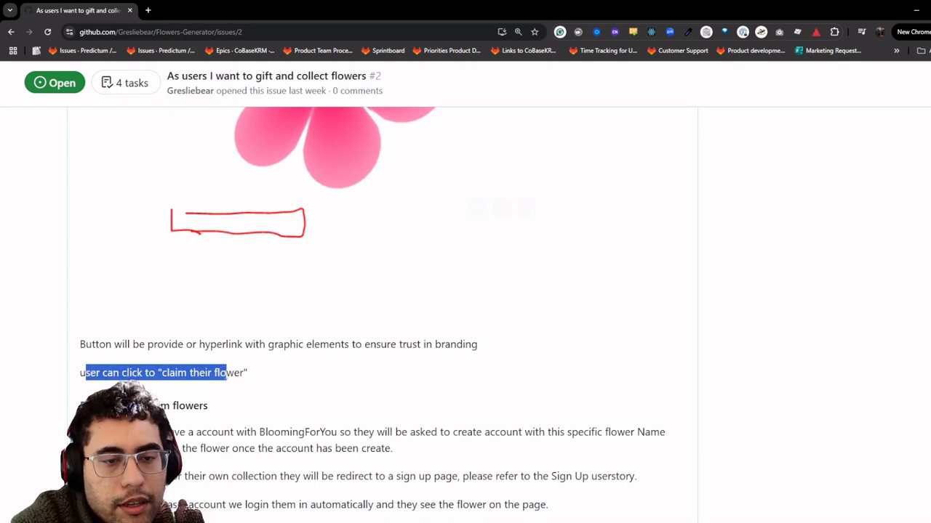
pyautogui.scroll(2, 235, 375)
pyautogui.hotkey('ctrl', '-')
pyautogui.scroll(-2, 233, 378)
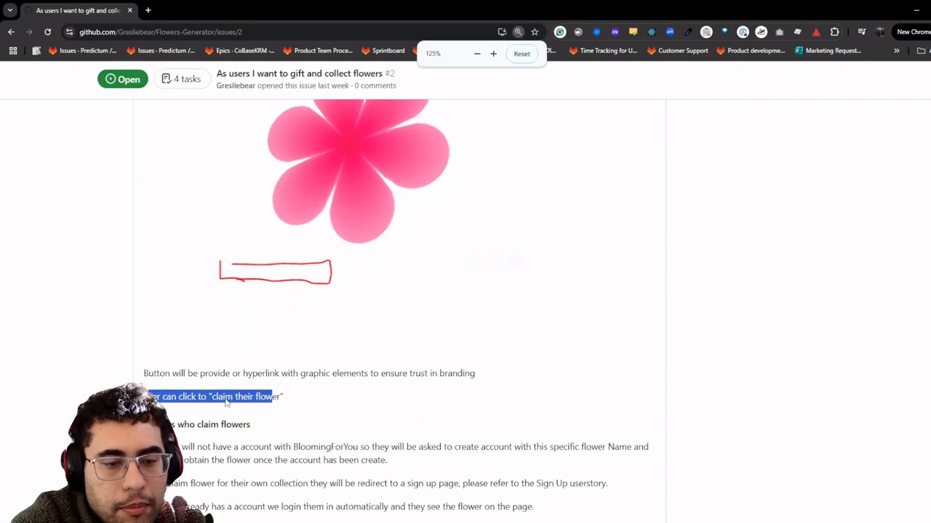
pyautogui.hotkey('ctrl', '+')
pyautogui.scroll(-2, 189, 357)
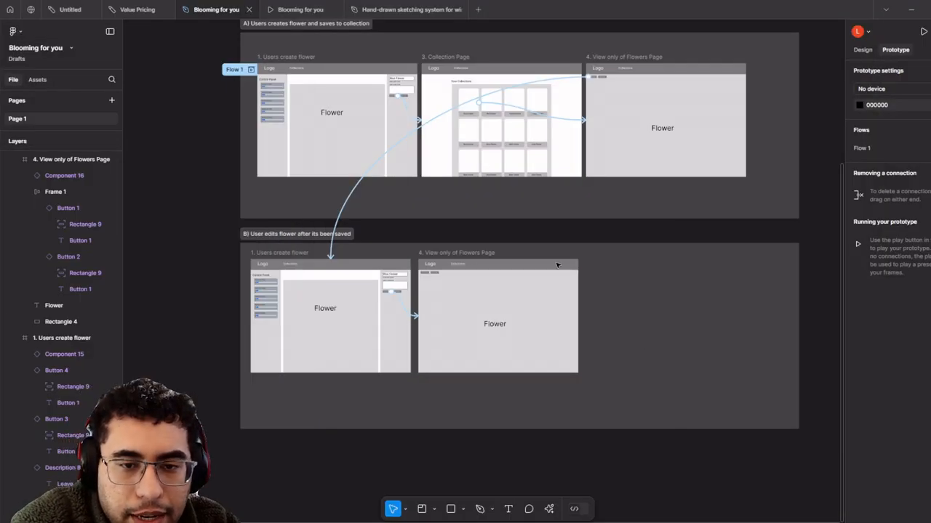
# - Draw a circle on the grey header component for the avatar
pyautogui.moveTo(390, 149); pyautogui.dragTo(456, 303)
pyautogui.scroll(6, 308, 178)
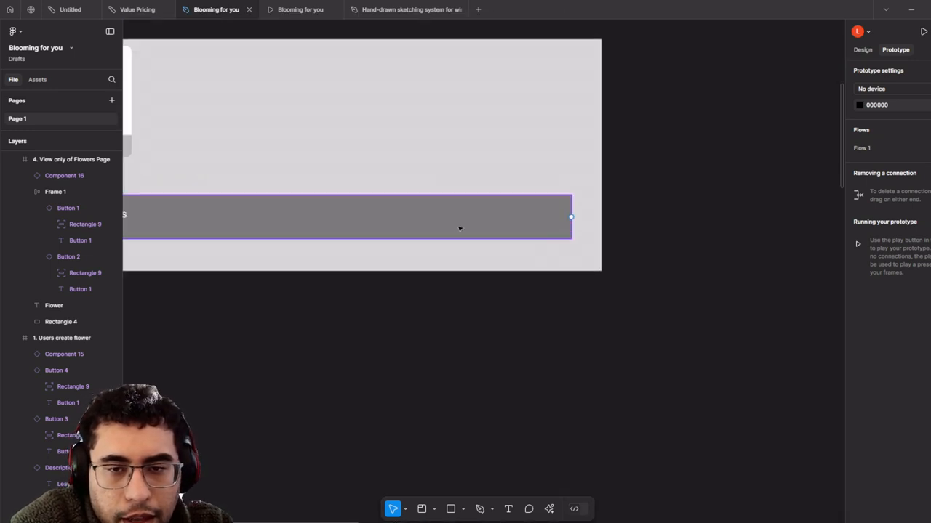
pyautogui.click(458, 227)
pyautogui.scroll(2, 459, 226)
pyautogui.moveTo(470, 318); pyautogui.dragTo(541, 384)
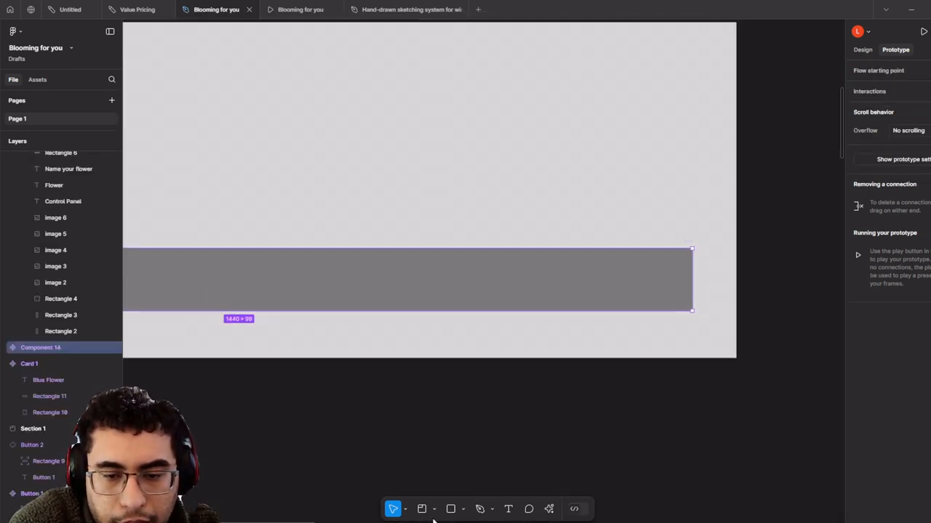
pyautogui.click(463, 511)
pyautogui.click(475, 447)
pyautogui.scroll(3, 625, 289)
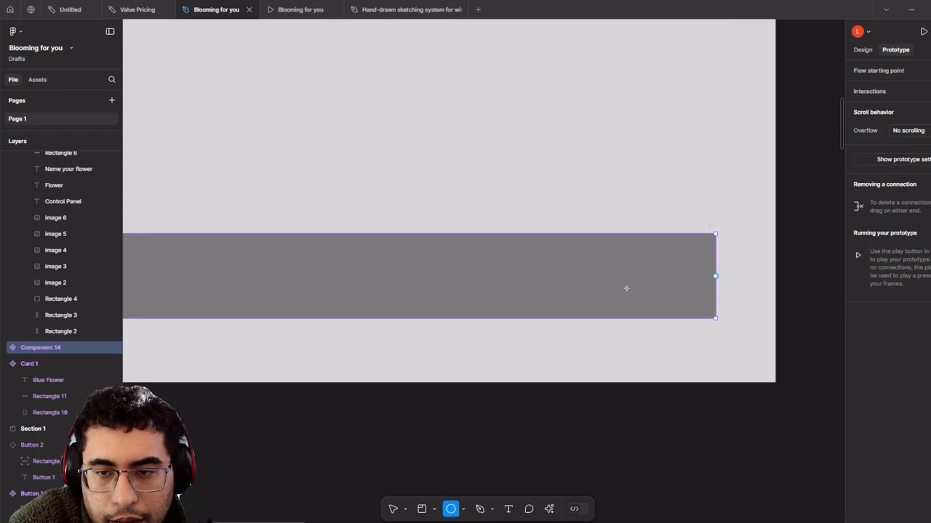
pyautogui.moveTo(692, 229); pyautogui.dragTo(497, 300)
# - Add a small white rectangle with corner radius 11 inside the circle
pyautogui.scroll(2, 644, 301)
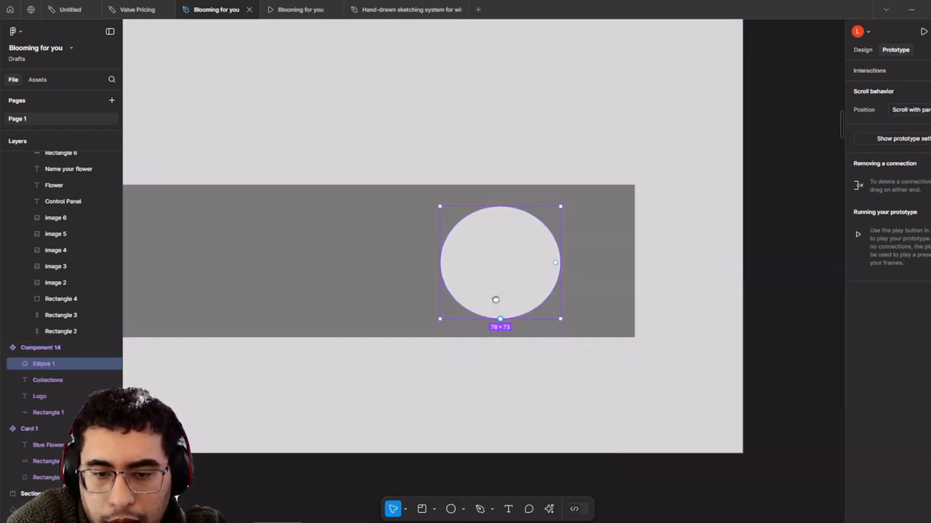
pyautogui.scroll(2, 490, 336)
pyautogui.click(463, 510)
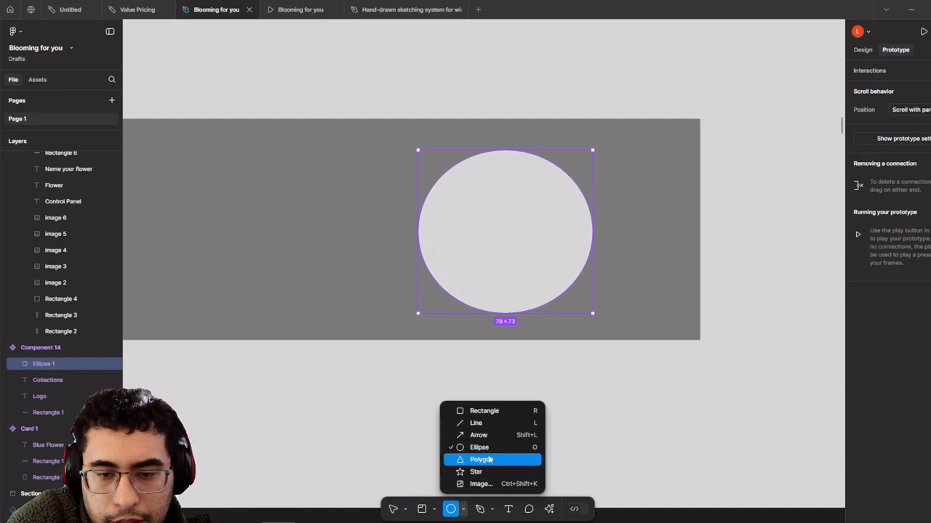
pyautogui.click(484, 411)
pyautogui.moveTo(468, 239)
pyautogui.mouseDown()
pyautogui.moveTo(560, 312)
pyautogui.moveTo(536, 308)
pyautogui.mouseUp()
pyautogui.scroll(3, 533, 264)
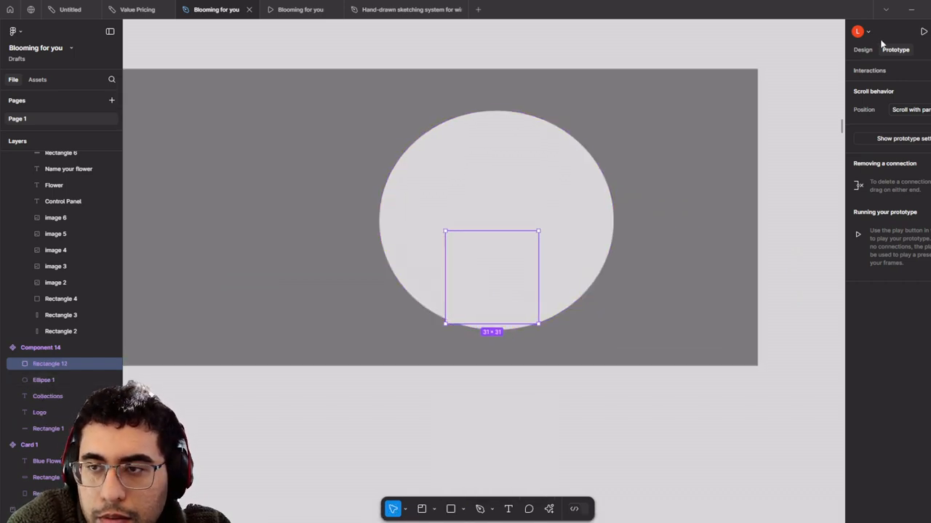
pyautogui.click(862, 51)
pyautogui.click(914, 233)
pyautogui.write('11')
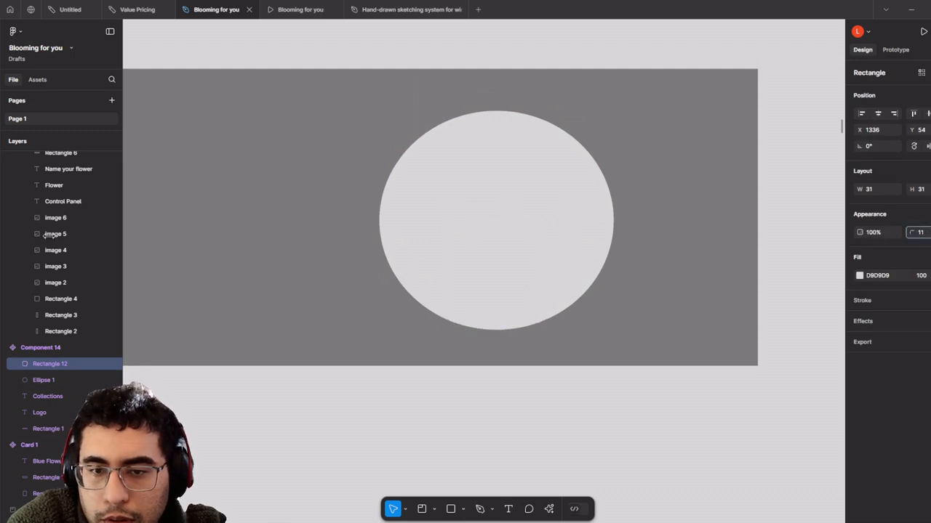
pyautogui.click(859, 276)
pyautogui.moveTo(826, 280); pyautogui.dragTo(510, 276)
# - Stretch the rectangle into a body and copy it upward as a shorter, narrower head
pyautogui.moveTo(491, 239); pyautogui.dragTo(493, 213)
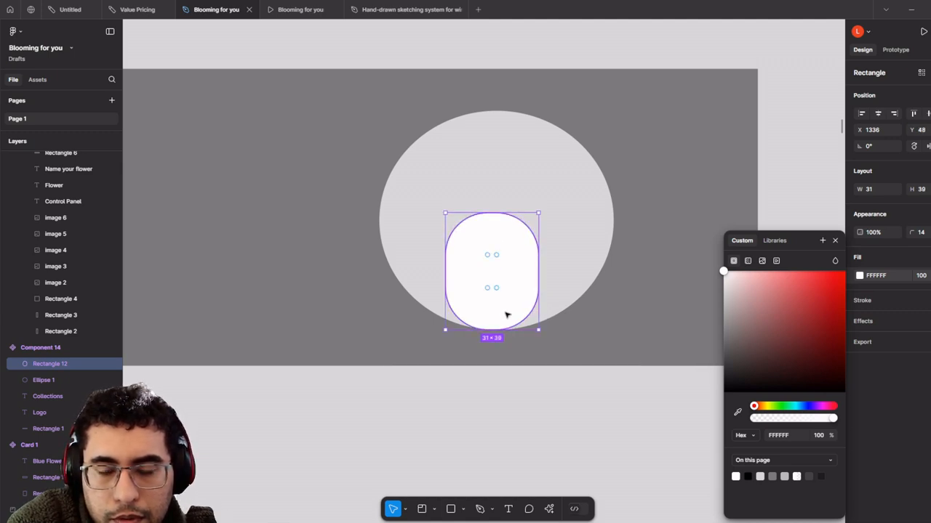
pyautogui.hotkey('ctrl', 'v')
pyautogui.moveTo(507, 306); pyautogui.dragTo(508, 197)
pyautogui.hotkey('ctrl', 'z')
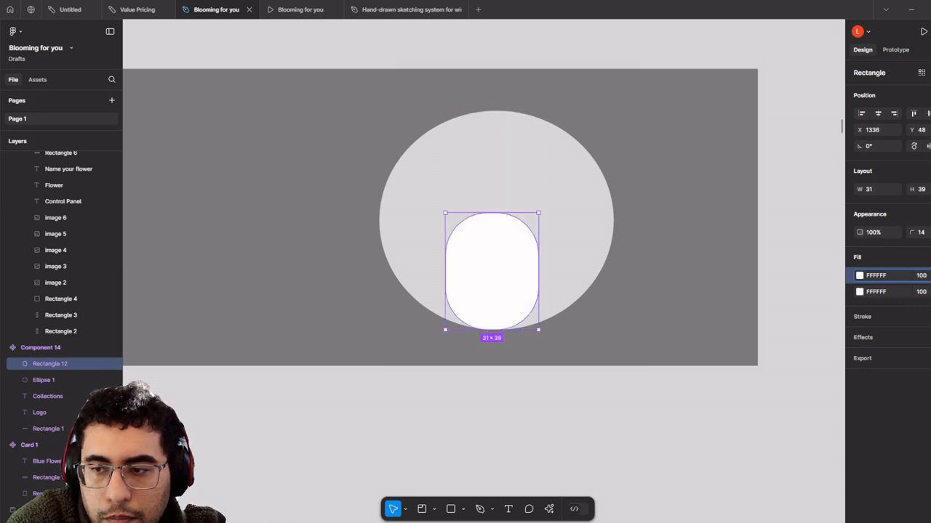
pyautogui.hotkey('ctrl', 'z')
pyautogui.keyDown('alt'); pyautogui.moveTo(502, 296); pyautogui.dragTo(500, 213); pyautogui.keyUp('alt')
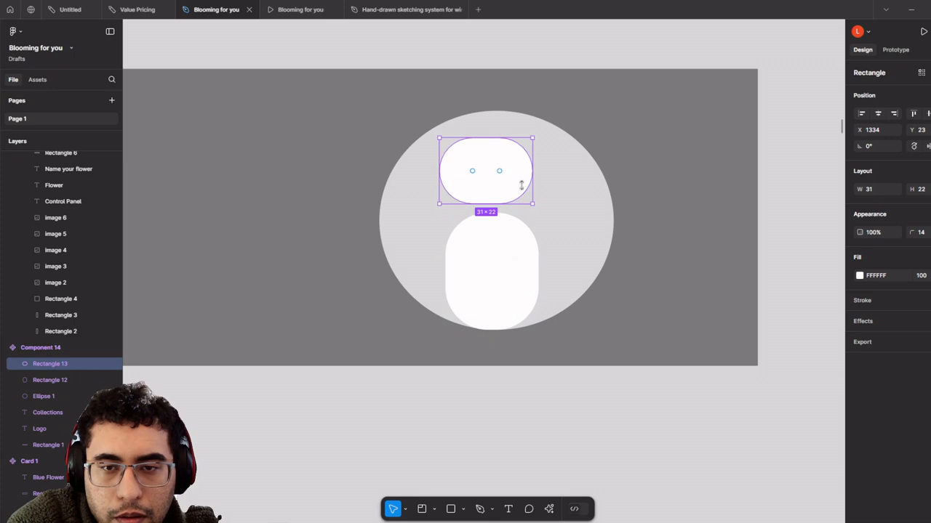
pyautogui.moveTo(532, 182)
pyautogui.mouseDown()
pyautogui.moveTo(494, 181)
pyautogui.moveTo(521, 183)
pyautogui.mouseUp()
# - Group the circle, body and head shapes and name the group 'User profile'
pyautogui.scroll(-2, 509, 267)
pyautogui.click(539, 262)
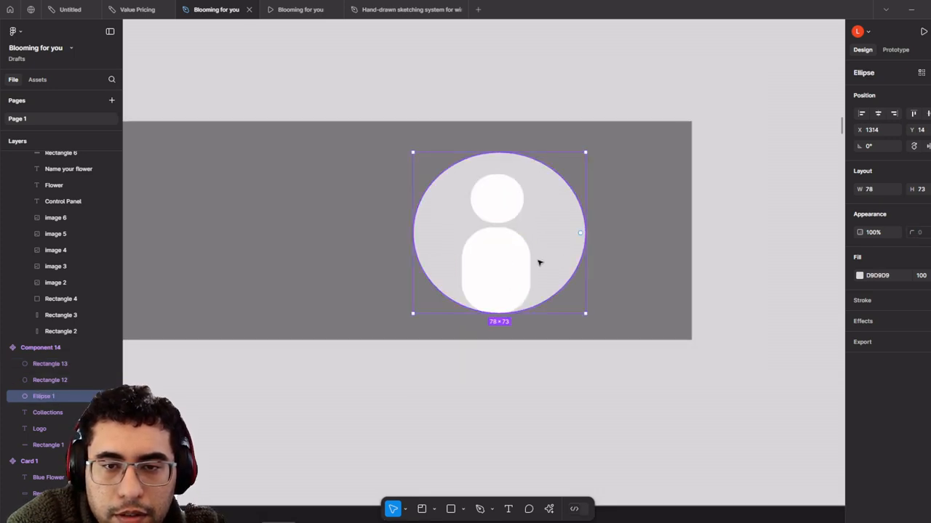
pyautogui.keyDown('shift'); pyautogui.click(470, 260); pyautogui.keyUp('shift')
pyautogui.keyDown('shift'); pyautogui.click(505, 193); pyautogui.keyUp('shift')
pyautogui.rightClick(507, 191)
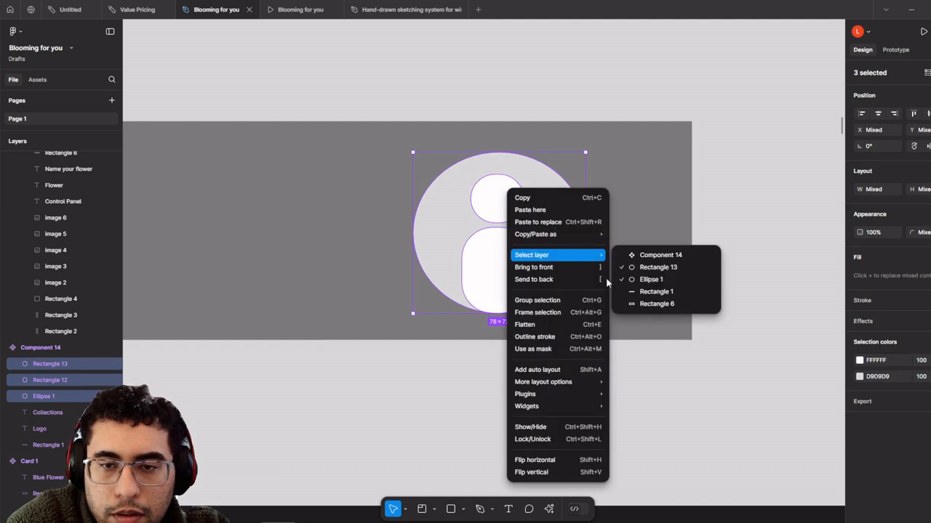
pyautogui.click(584, 299)
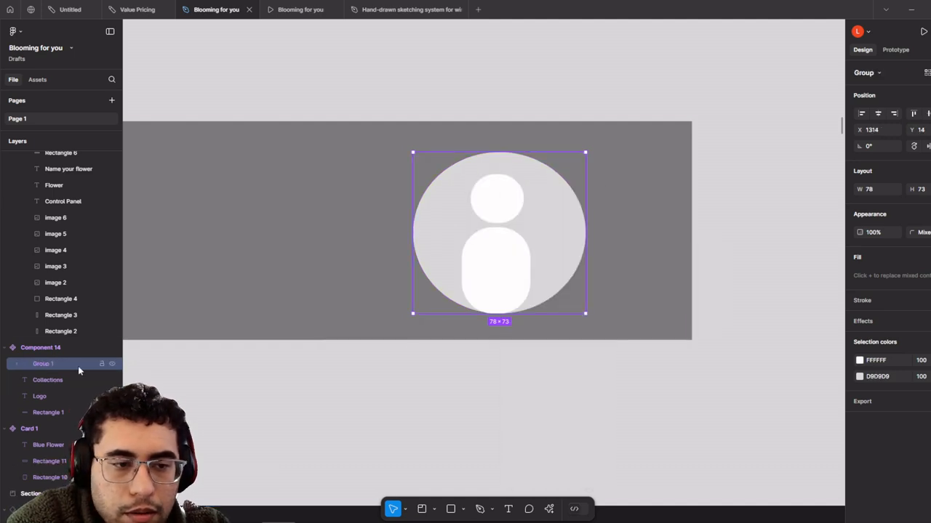
pyautogui.doubleClick(78, 365)
pyautogui.write('User')
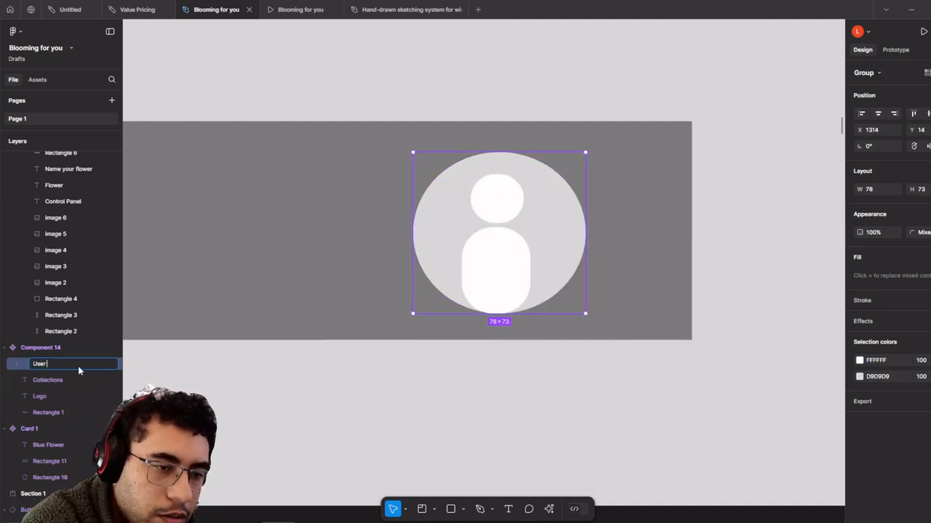
pyautogui.write(' profile')
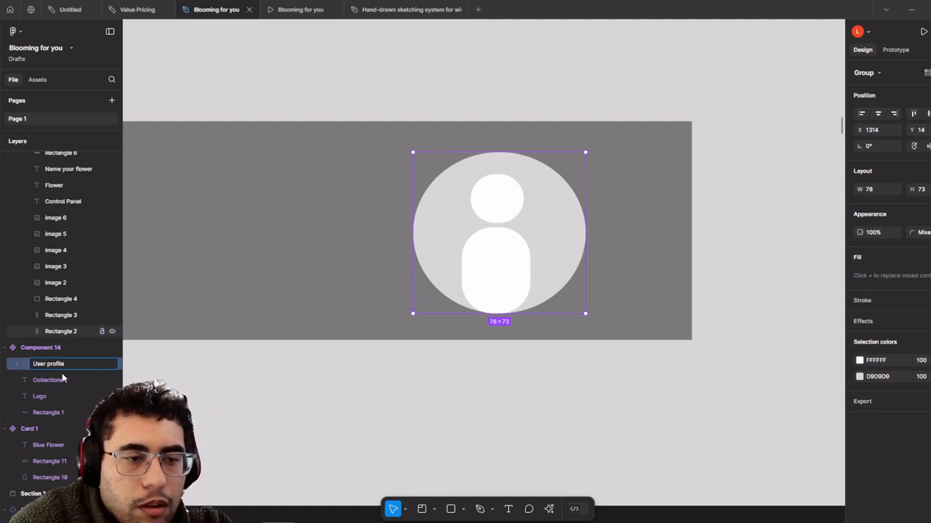
# - Rename the header component to 'Navbar'
pyautogui.doubleClick(61, 349)
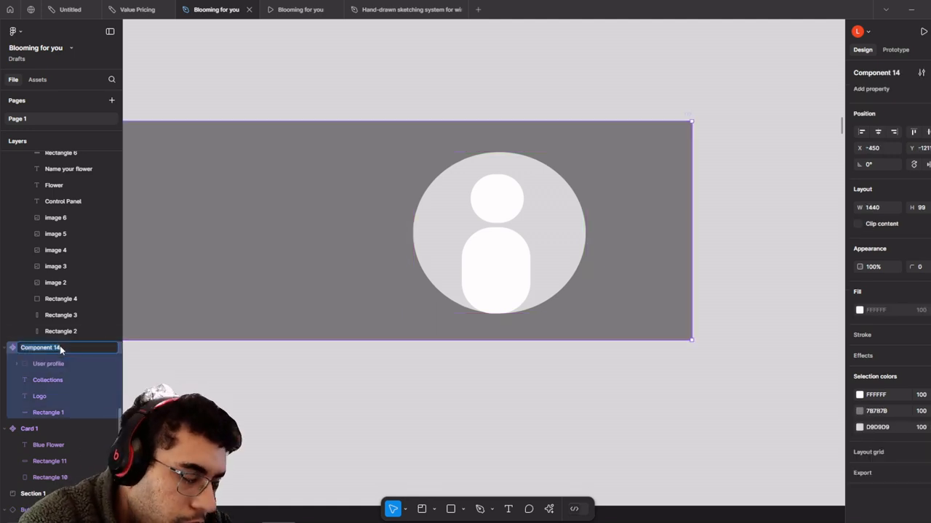
pyautogui.write('Navbar')
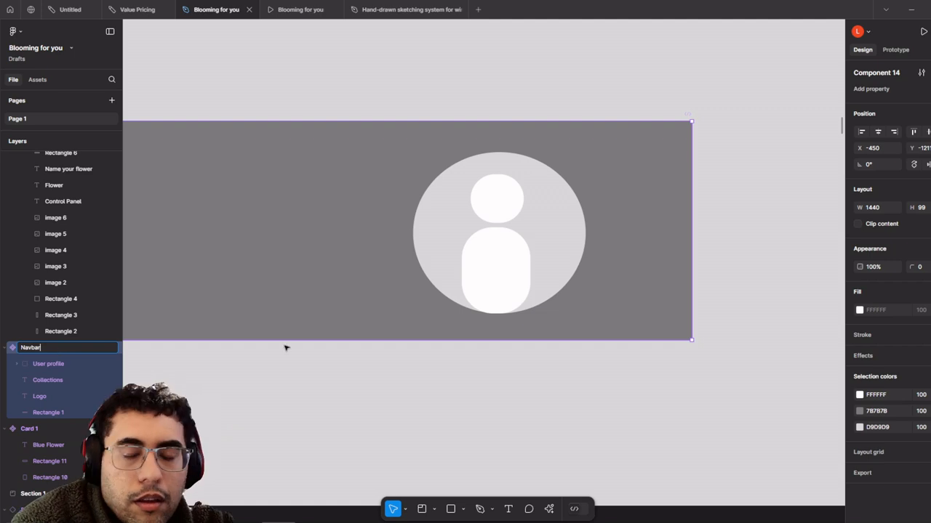
pyautogui.scroll(-2, 467, 398)
pyautogui.scroll(-4, 466, 397)
pyautogui.moveTo(351, 428); pyautogui.dragTo(635, 277)
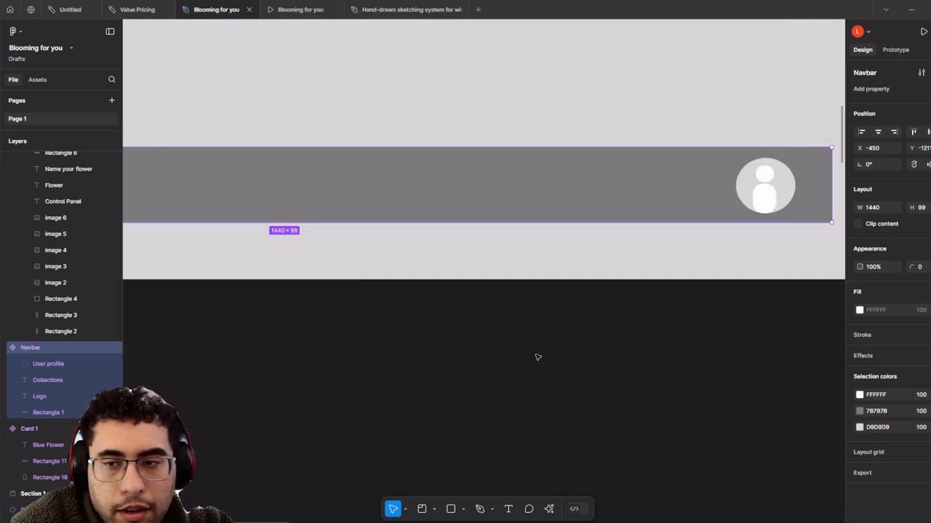
# - Select section B, the saved-flower editing flow
pyautogui.click(539, 356)
pyautogui.scroll(-6, 543, 355)
pyautogui.scroll(-3, 555, 356)
pyautogui.moveTo(649, 337); pyautogui.dragTo(310, 118)
pyautogui.scroll(1, 409, 297)
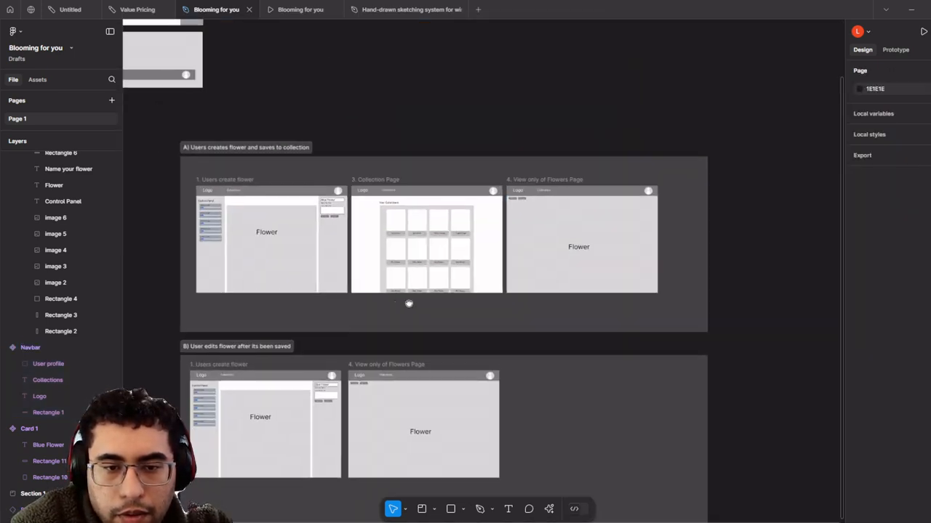
pyautogui.moveTo(409, 304); pyautogui.dragTo(546, 319)
pyautogui.scroll(2, 449, 432)
pyautogui.scroll(-1, 446, 412)
pyautogui.scroll(3, 426, 413)
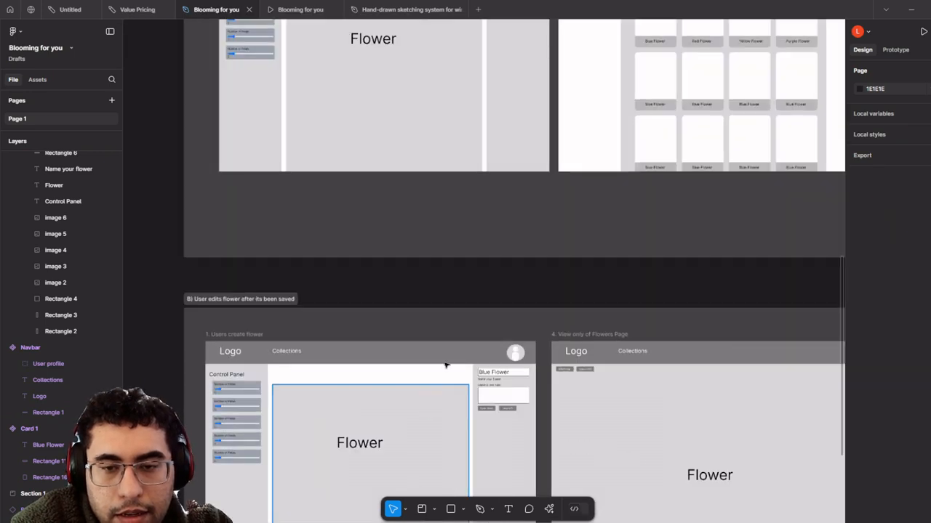
pyautogui.moveTo(447, 366); pyautogui.dragTo(456, 167)
pyautogui.scroll(1, 511, 237)
pyautogui.scroll(-2, 519, 254)
pyautogui.scroll(1, 456, 171)
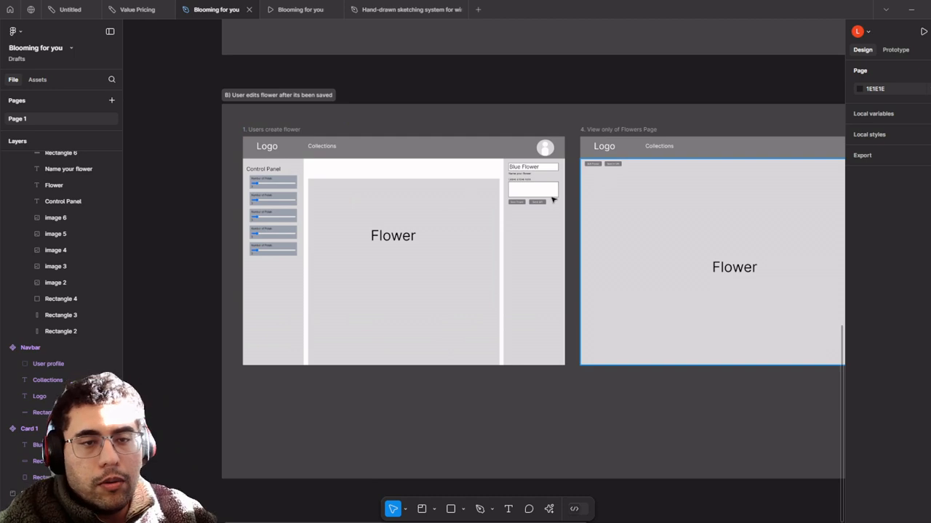
pyautogui.scroll(-1, 436, 193)
pyautogui.click(575, 349)
# - Duplicate section B and place the copy below it
pyautogui.scroll(-3, 518, 323)
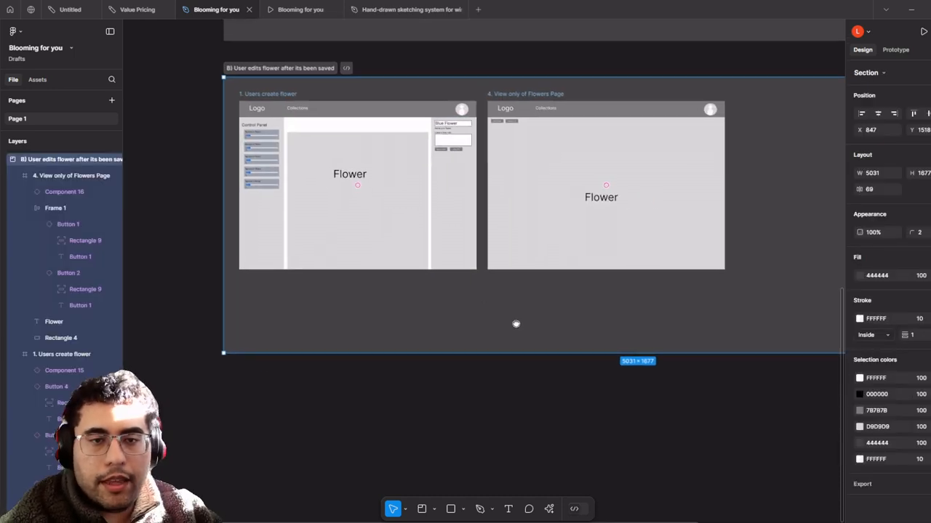
pyautogui.moveTo(521, 322); pyautogui.dragTo(478, 320)
pyautogui.hotkey('ctrl', 'd')
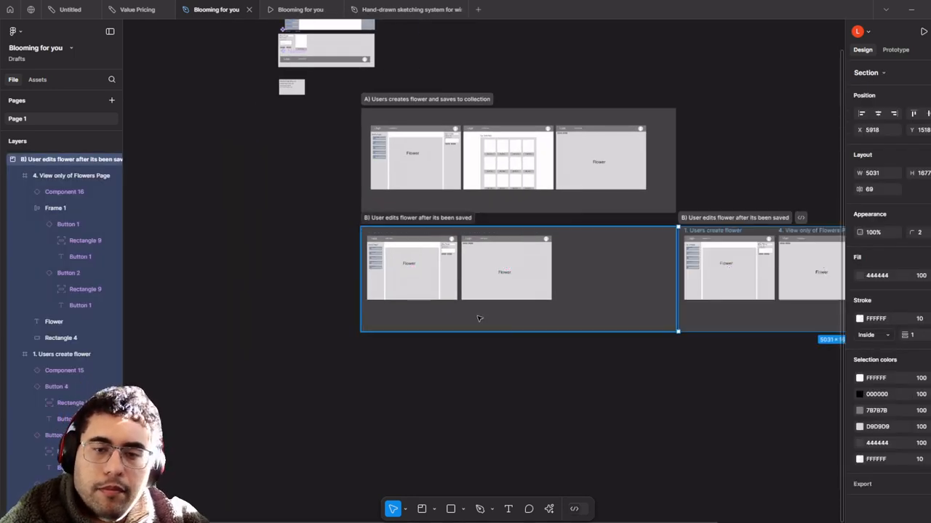
pyautogui.click(479, 317)
pyautogui.click(720, 321)
pyautogui.moveTo(749, 327); pyautogui.dragTo(365, 397)
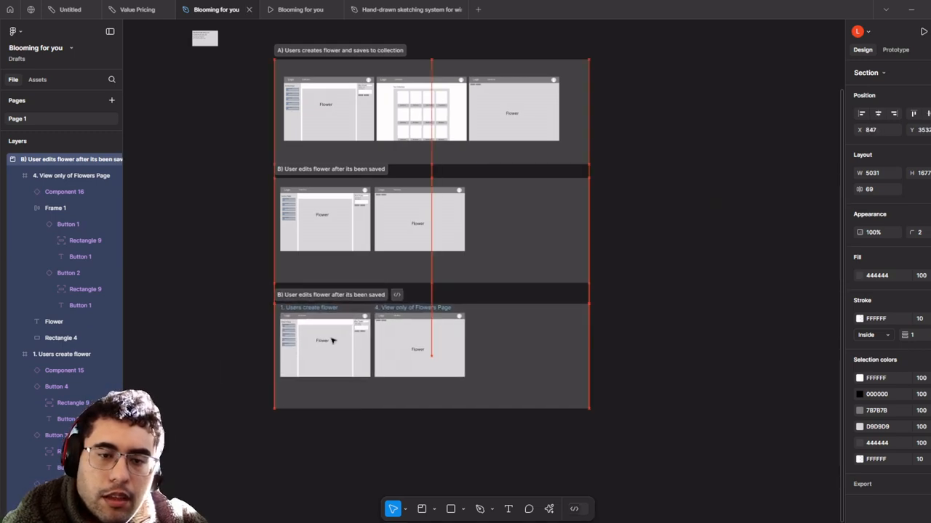
pyautogui.scroll(5, 357, 321)
# - Delete the View only of Flowers Page frame from the copy, keeping Users create flower
pyautogui.click(437, 291)
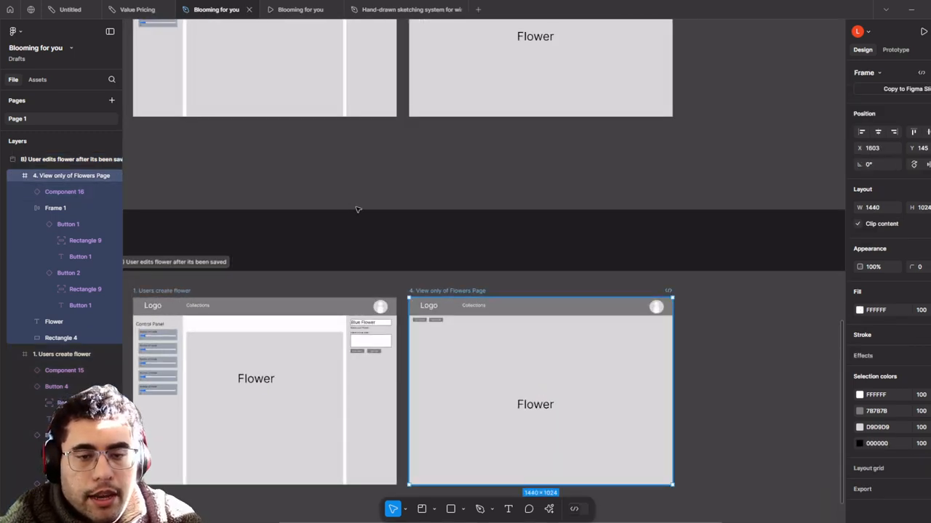
pyautogui.press('Delete')
pyautogui.moveTo(357, 209); pyautogui.dragTo(631, 175)
pyautogui.scroll(3, 459, 287)
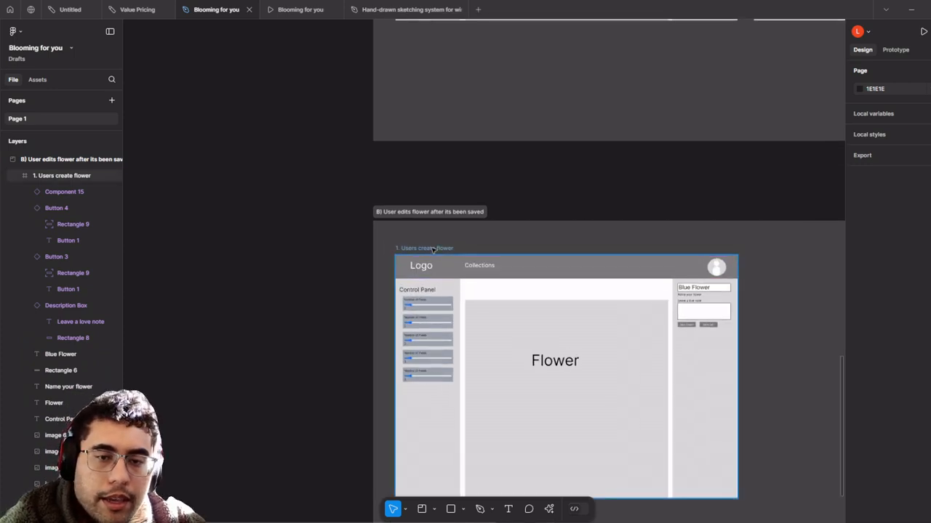
pyautogui.click(424, 248)
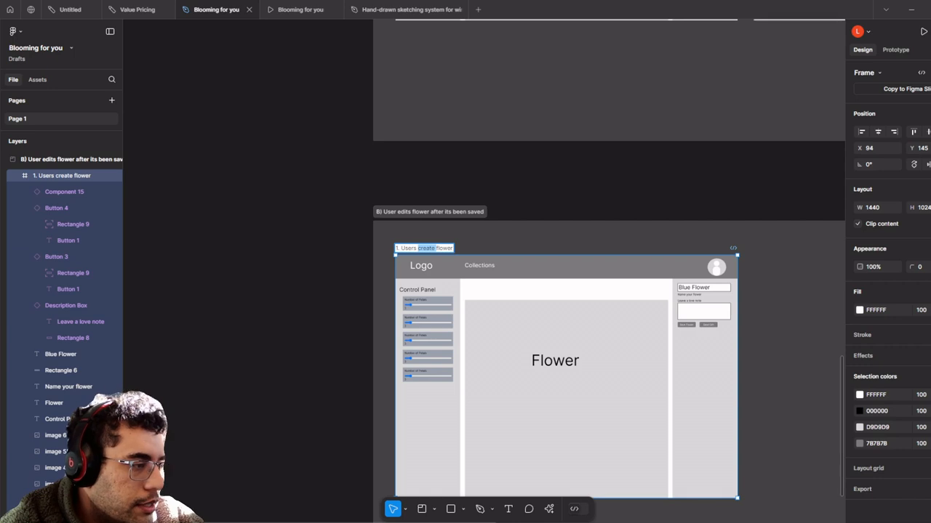
# - Retitle the copied section 'C) User Sends Gift by clicking the "Send Gift" Button.'
pyautogui.doubleClick(427, 211)
pyautogui.write('C) User Sends Gift by clicking the "Send Gift" Button.')
pyautogui.click(538, 188)
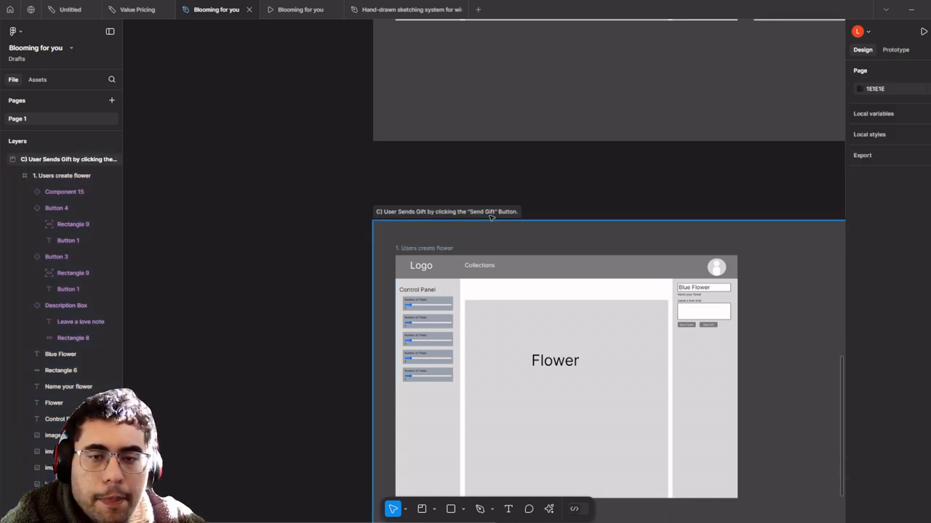
# - Rename section C's frame to '1. User clicks "Send Gift" Button'
pyautogui.moveTo(491, 217); pyautogui.dragTo(489, 179)
pyautogui.scroll(1, 493, 248)
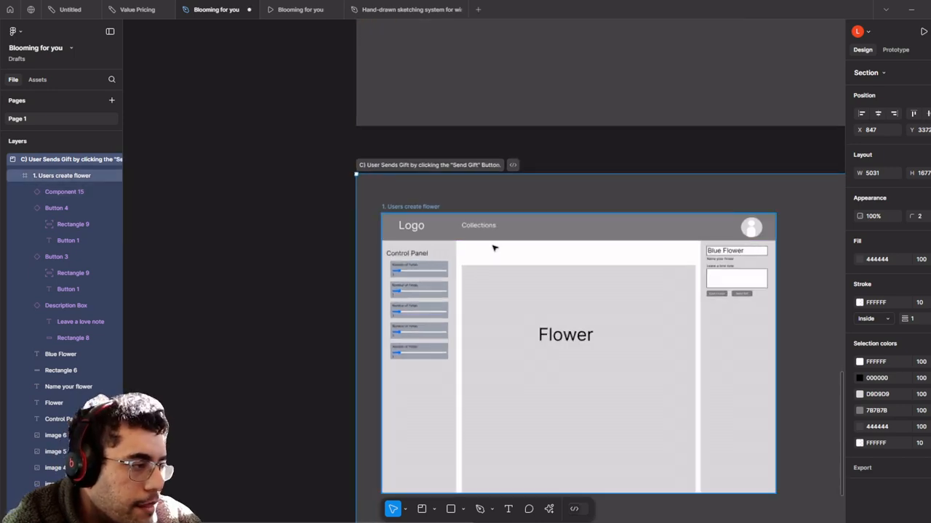
pyautogui.scroll(5, 493, 248)
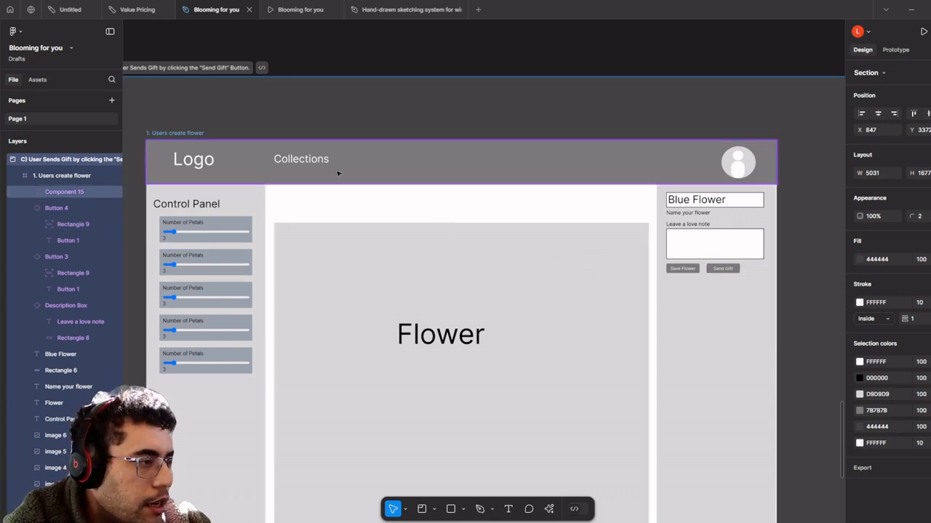
pyautogui.scroll(-3, 337, 173)
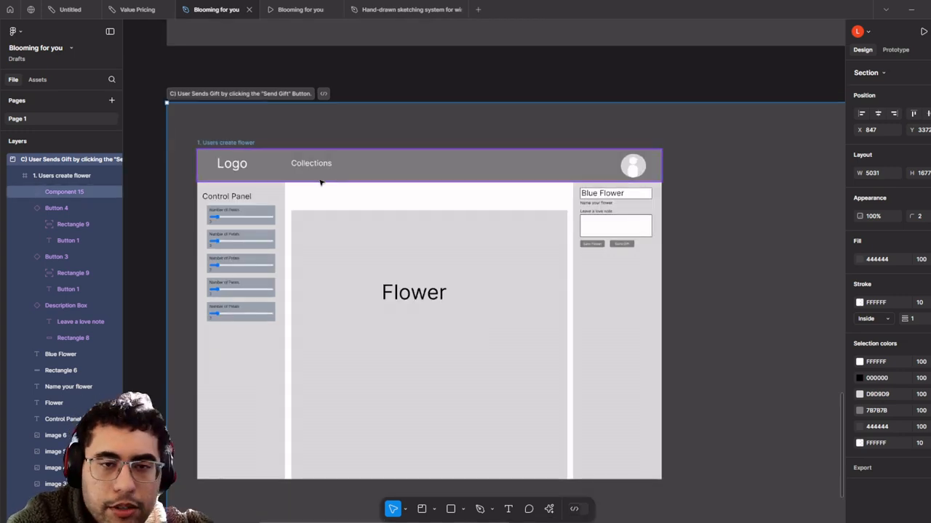
pyautogui.scroll(-2, 322, 184)
pyautogui.click(247, 148)
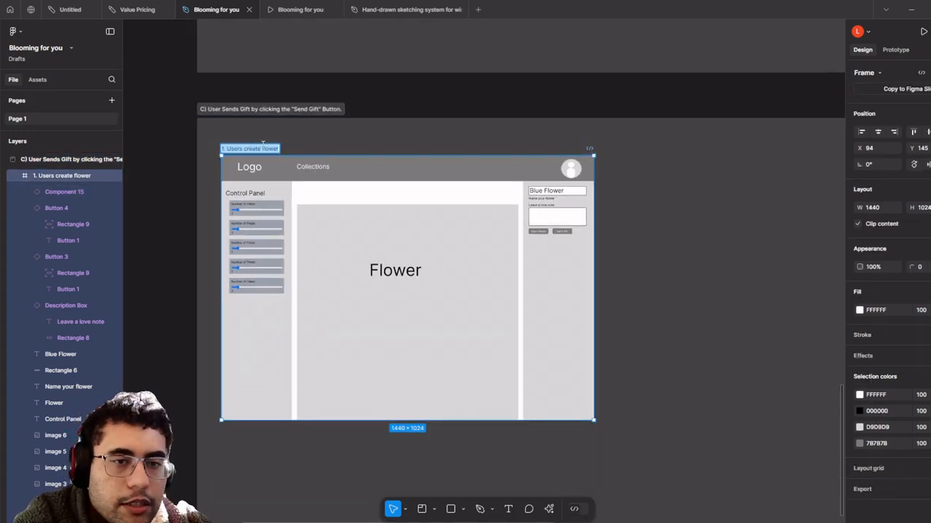
pyautogui.click(374, 149)
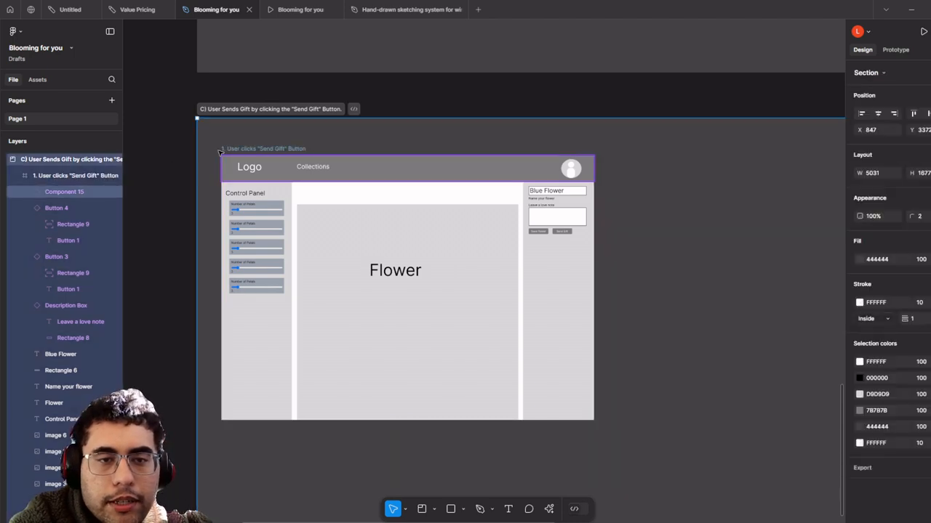
# - Alt-drag the renamed frame to place a duplicate beside it
pyautogui.click(252, 149)
pyautogui.scroll(-1, 350, 167)
pyautogui.scroll(-1, 454, 157)
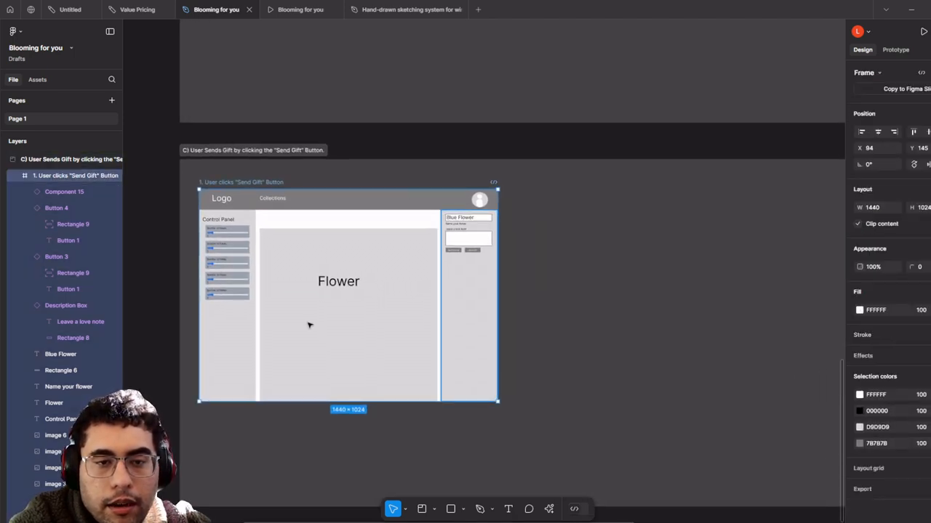
pyautogui.moveTo(309, 324); pyautogui.dragTo(626, 325)
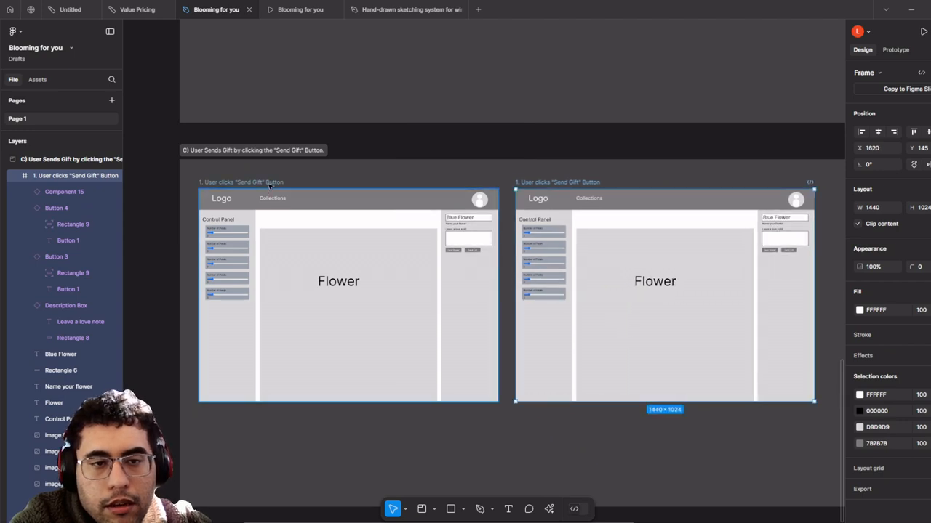
pyautogui.click(267, 183)
# - Link the left frame's Send Gift button to the right frame, then undo that interaction
pyautogui.scroll(3, 478, 229)
pyautogui.scroll(5, 497, 256)
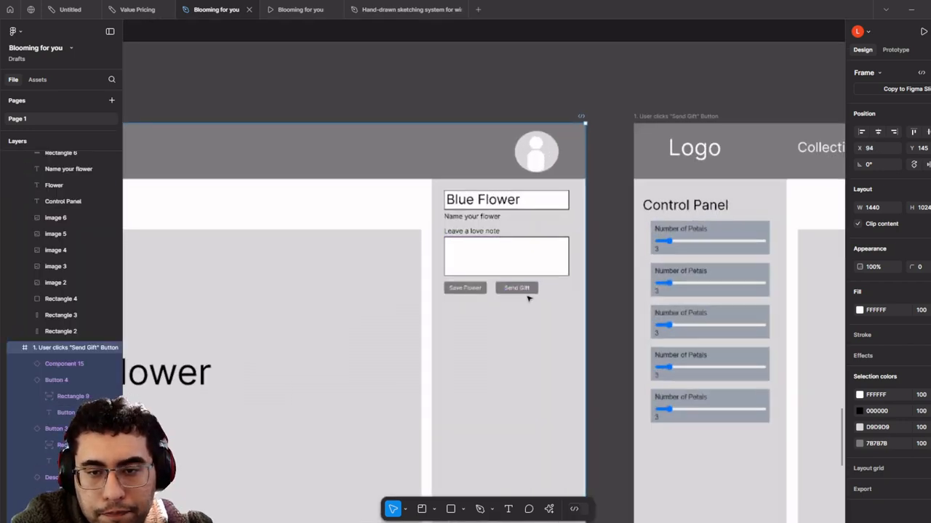
pyautogui.click(905, 51)
pyautogui.click(529, 288)
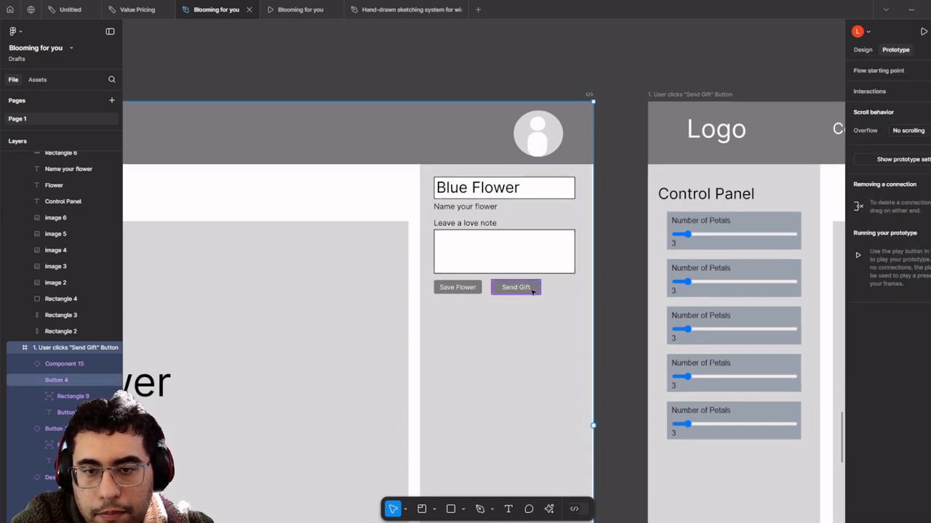
pyautogui.moveTo(540, 287); pyautogui.dragTo(649, 407)
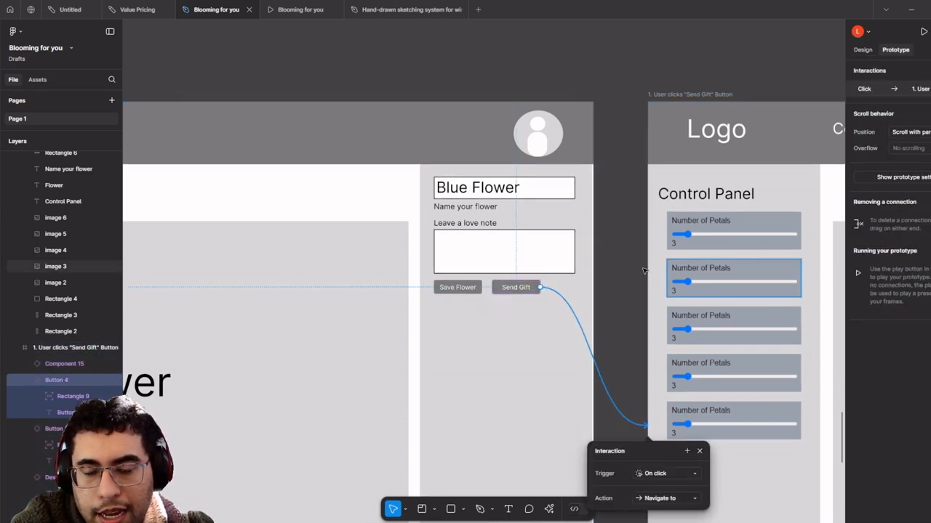
pyautogui.scroll(-5, 575, 155)
pyautogui.moveTo(574, 155); pyautogui.dragTo(436, 349)
pyautogui.scroll(-5, 455, 330)
pyautogui.moveTo(464, 262); pyautogui.dragTo(469, 320)
pyautogui.scroll(3, 448, 218)
pyautogui.scroll(3, 449, 218)
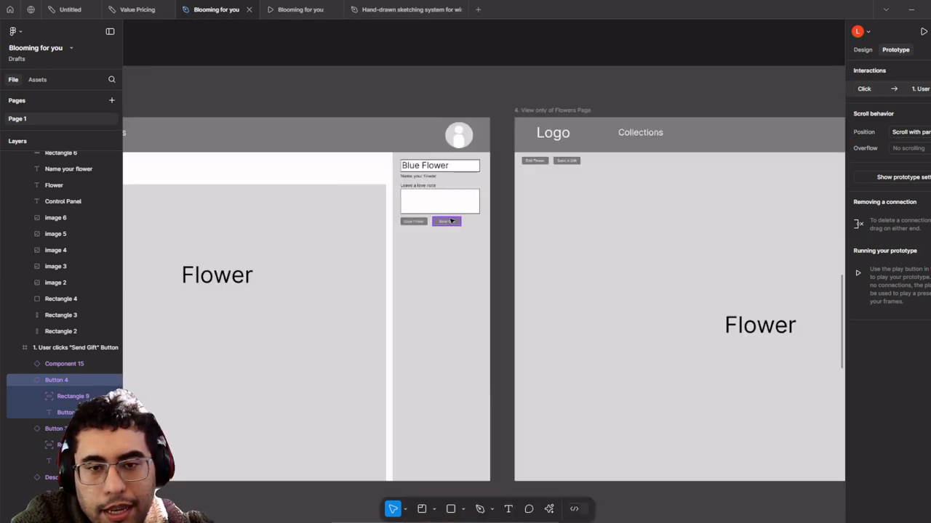
pyautogui.scroll(-8, 450, 220)
pyautogui.scroll(2, 494, 284)
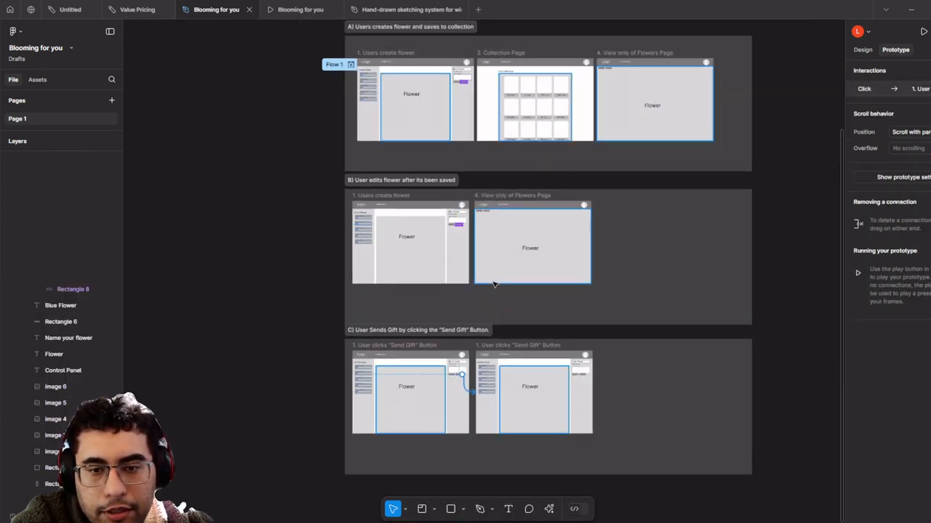
pyautogui.hotkey('ctrl', 'z')
# - Link section C's Send Gift button to the second Send Gift frame
pyautogui.moveTo(446, 249); pyautogui.dragTo(465, 436)
pyautogui.scroll(1, 301, 198)
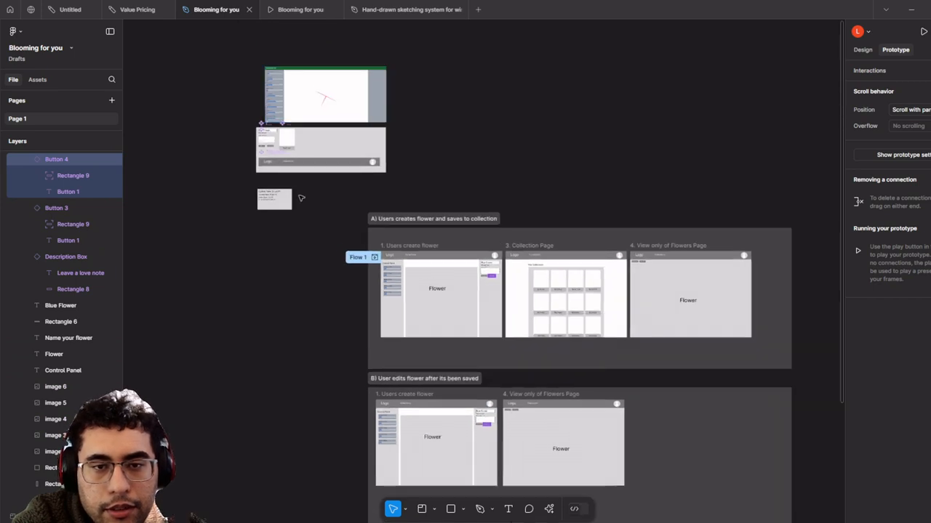
pyautogui.scroll(3, 301, 198)
pyautogui.scroll(-2, 312, 218)
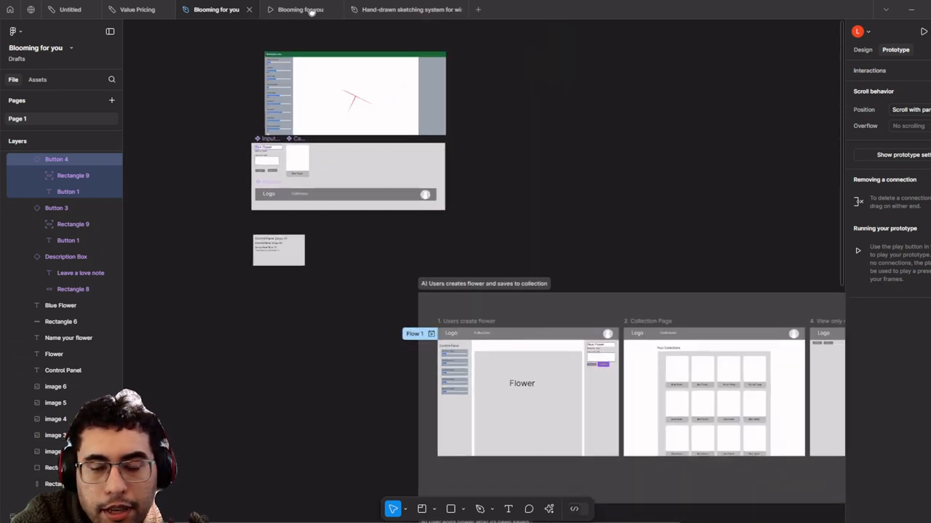
pyautogui.scroll(-6, 354, 170)
pyautogui.scroll(-2, 393, 211)
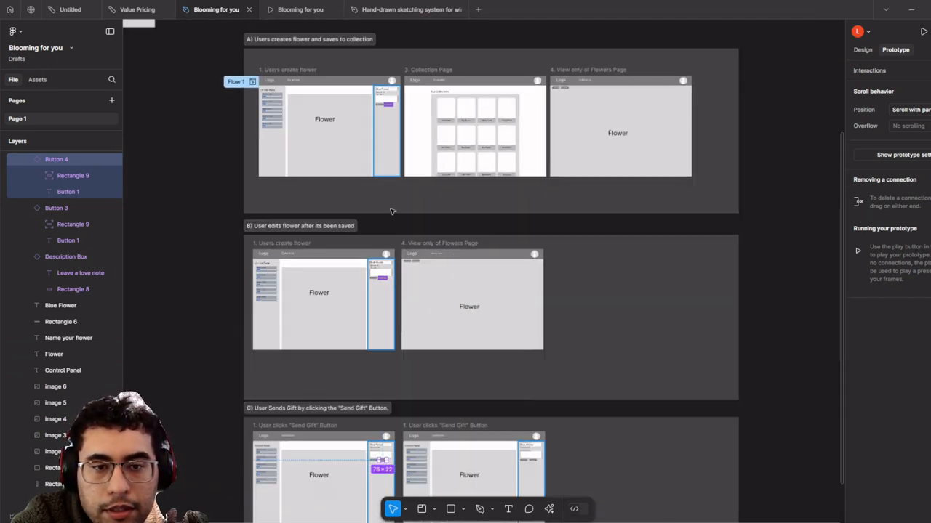
pyautogui.moveTo(392, 212); pyautogui.dragTo(391, 184)
pyautogui.scroll(3, 331, 270)
pyautogui.moveTo(332, 270); pyautogui.dragTo(337, 232)
pyautogui.scroll(1, 399, 473)
pyautogui.moveTo(400, 472); pyautogui.dragTo(376, 299)
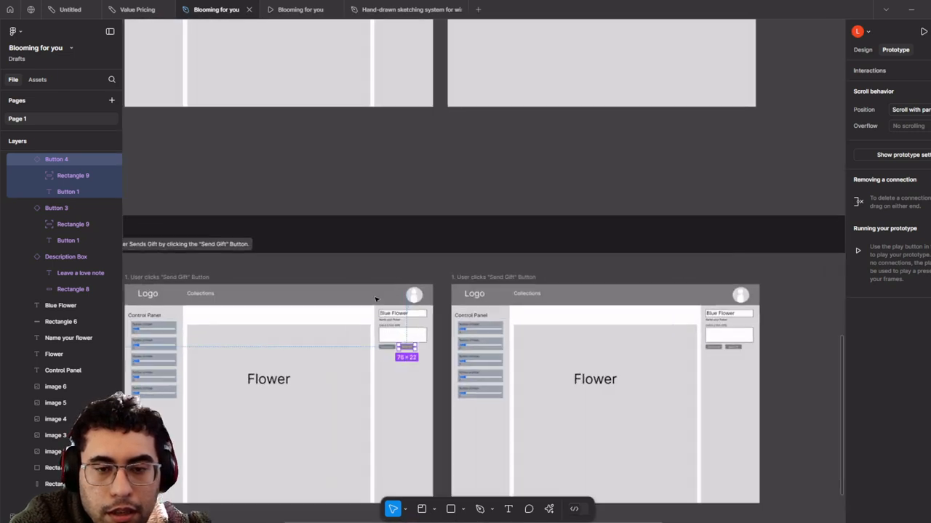
pyautogui.scroll(2, 376, 299)
pyautogui.moveTo(442, 386); pyautogui.dragTo(562, 360)
# - Link section B's Send Gift button to a target frame and close the interaction settings
pyautogui.scroll(-3, 471, 139)
pyautogui.moveTo(472, 139); pyautogui.dragTo(487, 297)
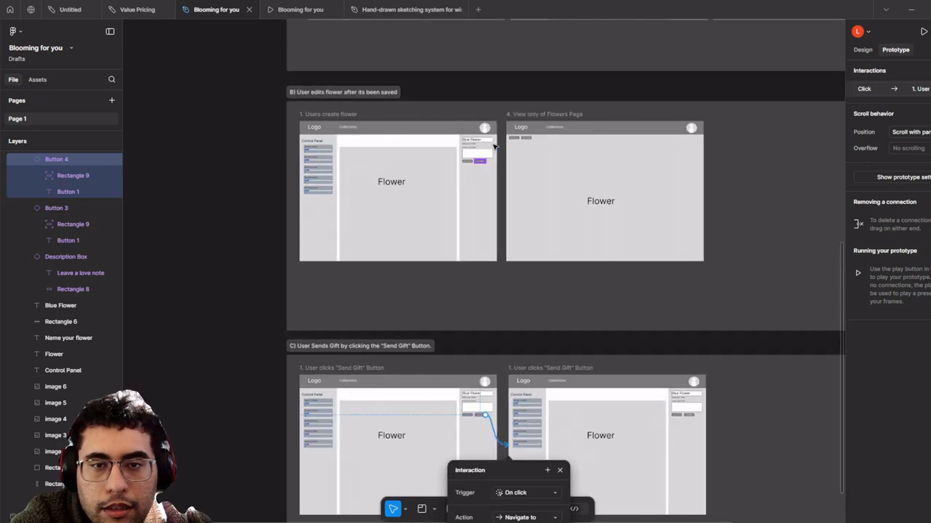
pyautogui.scroll(2, 495, 146)
pyautogui.scroll(2, 486, 167)
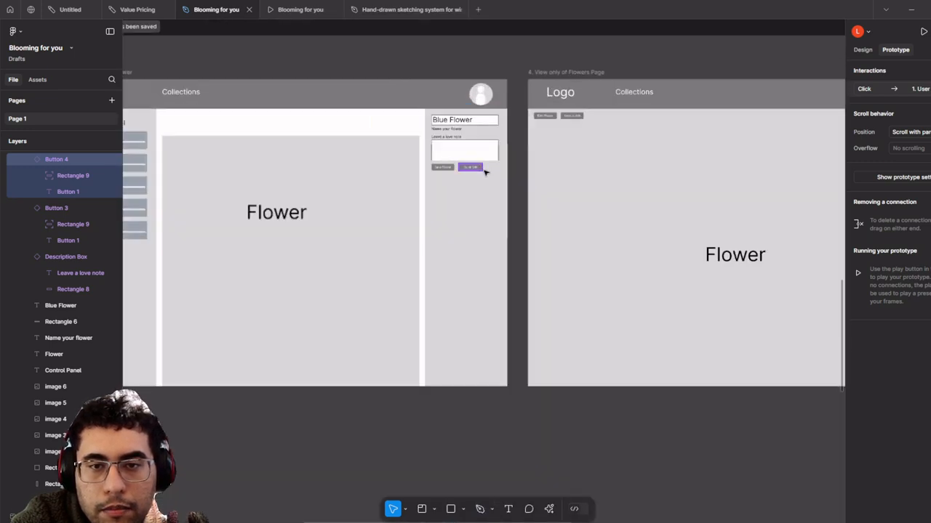
pyautogui.click(481, 168)
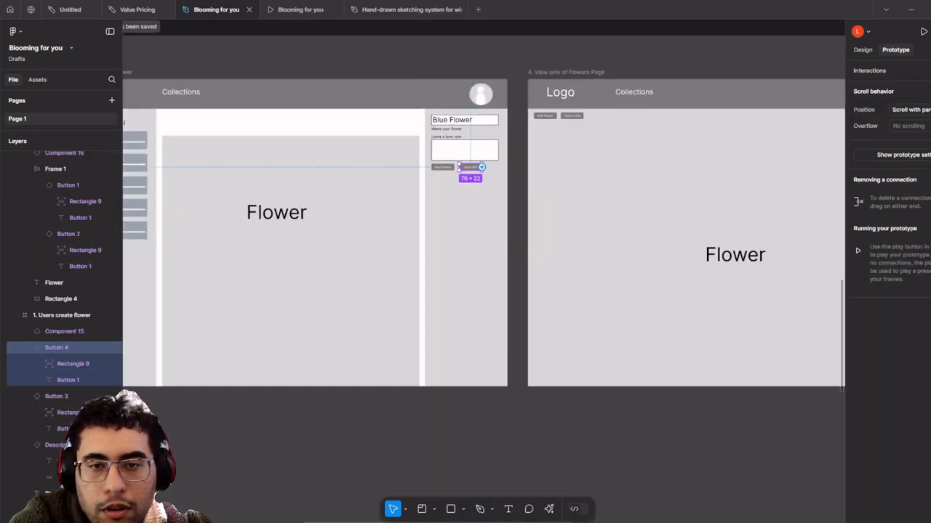
pyautogui.moveTo(482, 167); pyautogui.dragTo(640, 445)
pyautogui.scroll(-3, 623, 356)
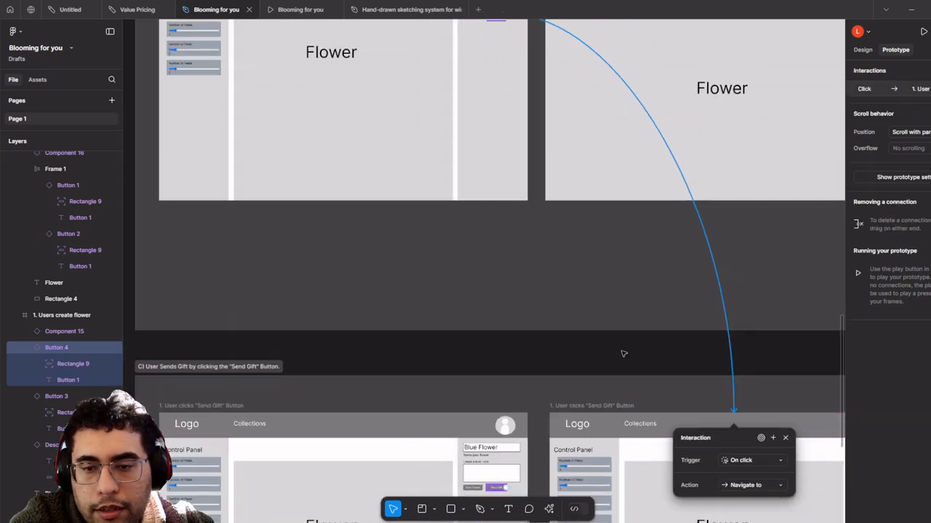
pyautogui.moveTo(541, 151); pyautogui.dragTo(563, 390)
pyautogui.scroll(3, 527, 305)
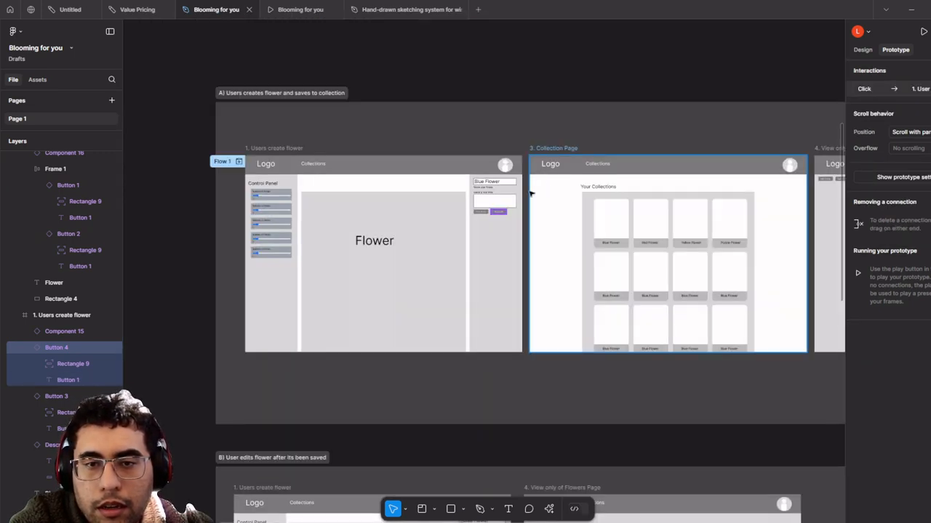
pyautogui.scroll(5, 495, 212)
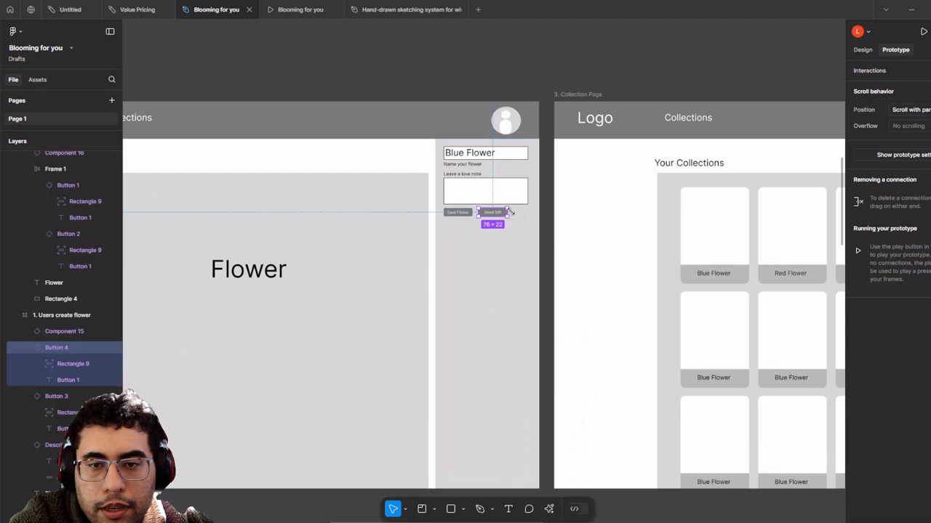
pyautogui.scroll(-5, 509, 215)
pyautogui.moveTo(511, 212); pyautogui.dragTo(567, 452)
pyautogui.moveTo(553, 309); pyautogui.dragTo(397, 218)
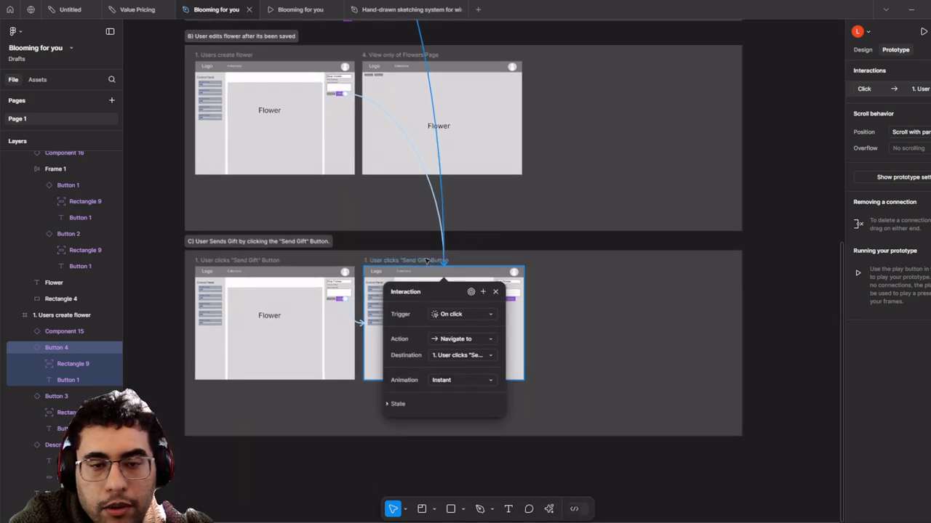
pyautogui.click(382, 263)
# - Select section B's first flower frame
pyautogui.scroll(5, 382, 262)
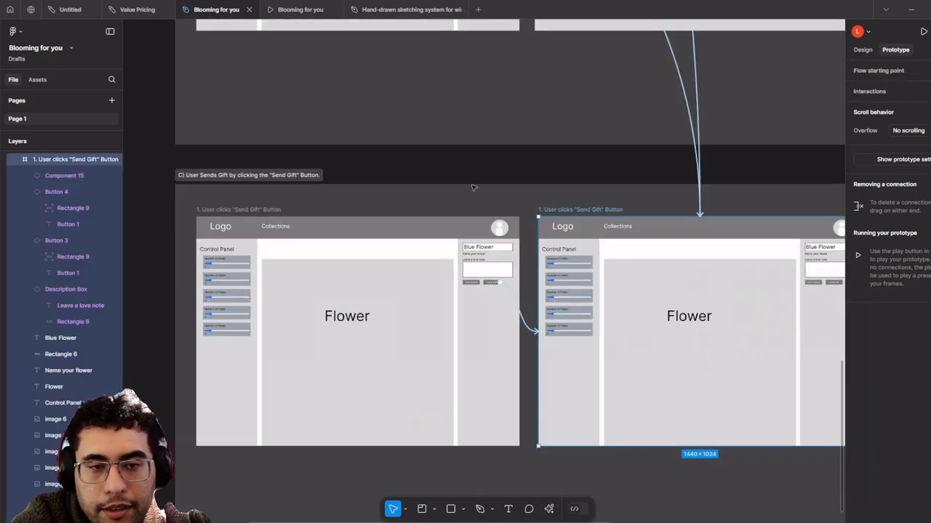
pyautogui.scroll(-10, 774, 120)
pyautogui.scroll(6, 490, 211)
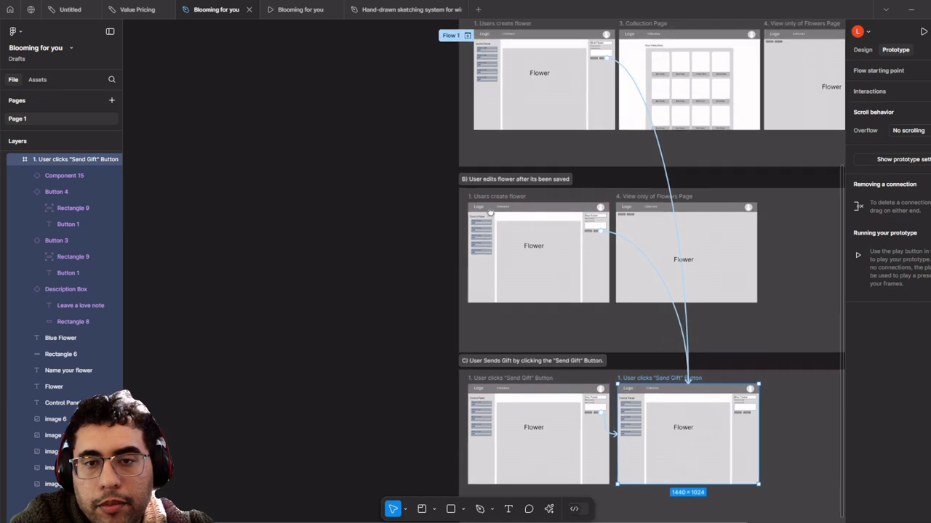
pyautogui.click(489, 206)
pyautogui.scroll(3, 592, 194)
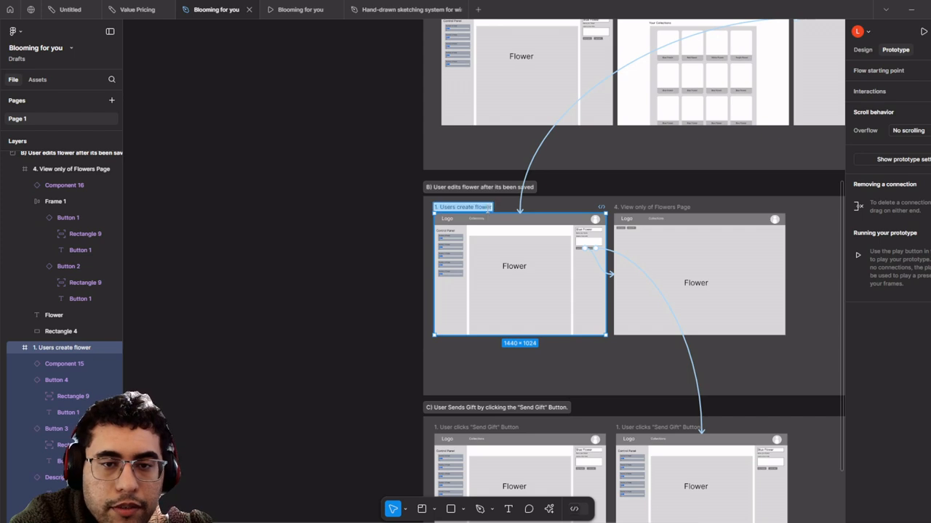
# - Paste the Edit Flower title and the adjust-and-save title onto section B's two frames
pyautogui.write('1. User will click "Edit Flower"')
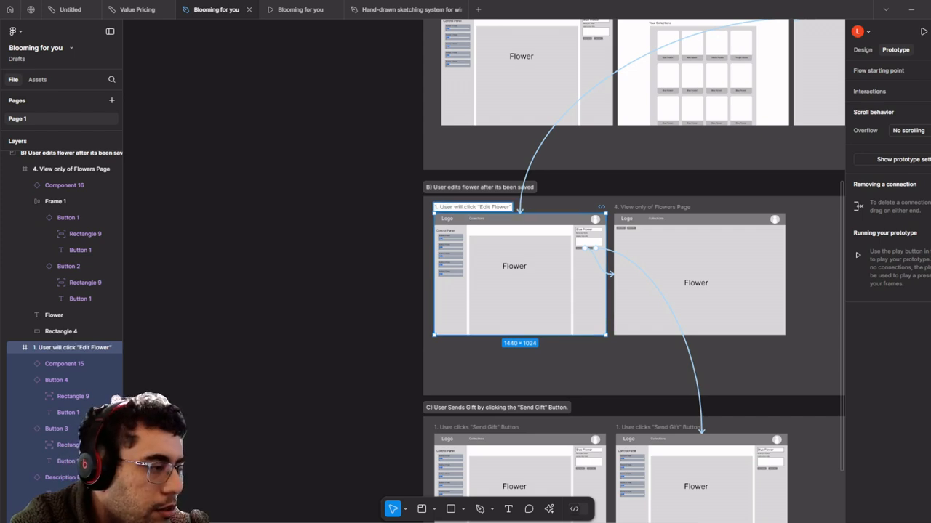
pyautogui.click(658, 206)
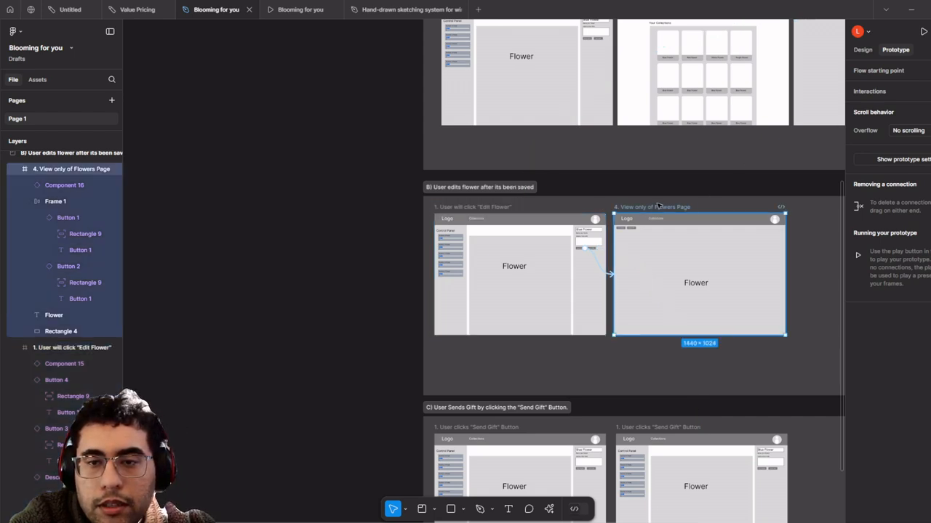
pyautogui.doubleClick(658, 207)
pyautogui.hotkey('ctrl', 'a')
pyautogui.write('2. User will make adjustments and click "Save" and remain on the flower page.')
pyautogui.scroll(3, 660, 192)
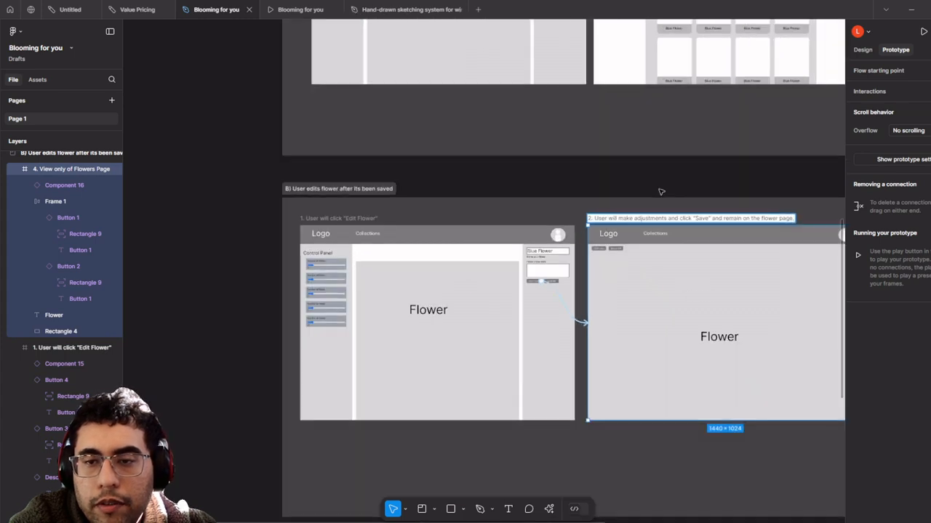
pyautogui.click(660, 190)
# - Select section B's Edit Flower step frame
pyautogui.scroll(-1, 659, 190)
pyautogui.moveTo(645, 189); pyautogui.dragTo(531, 194)
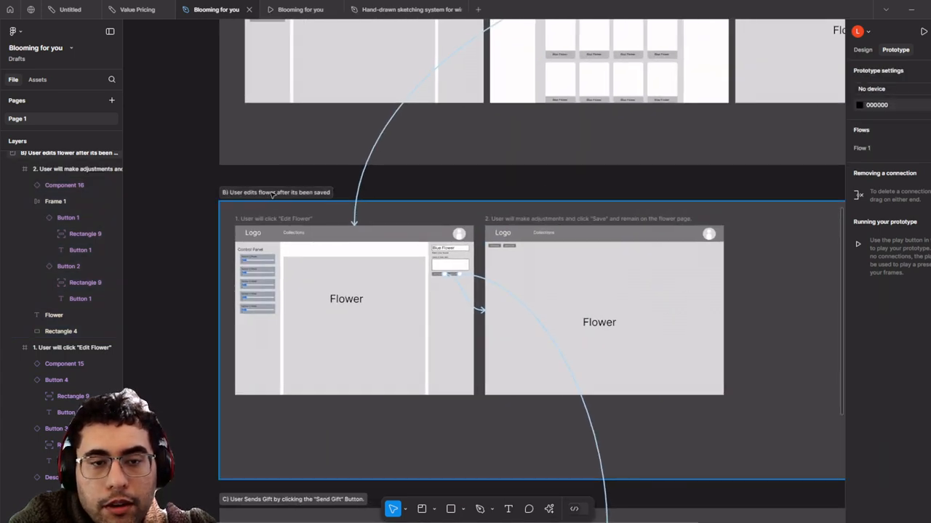
pyautogui.click(271, 194)
pyautogui.click(282, 220)
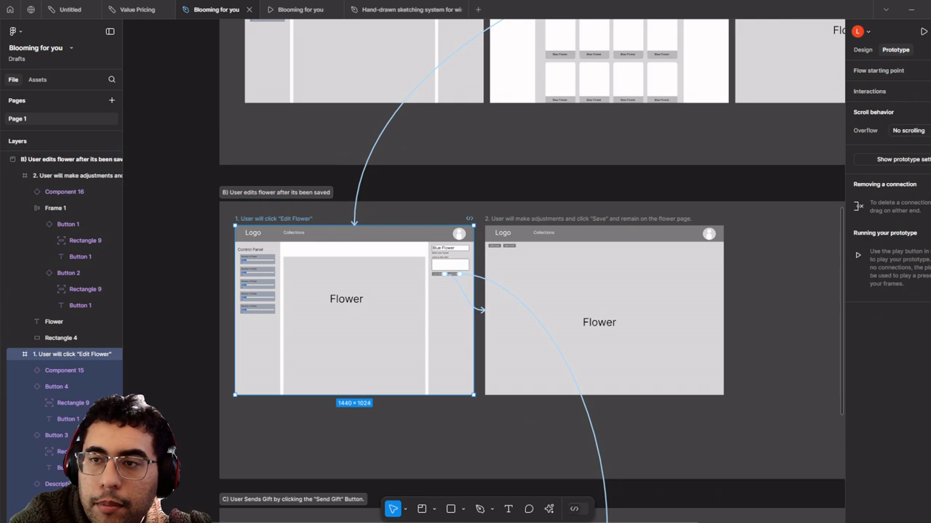
# - Add a flow starting point on the Edit Flower frame and name it B
pyautogui.click(922, 71)
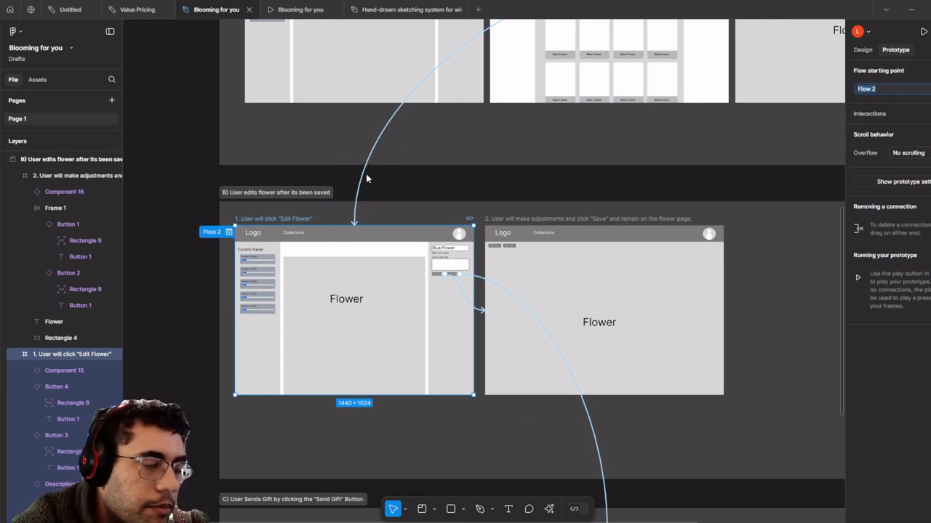
pyautogui.write('V')
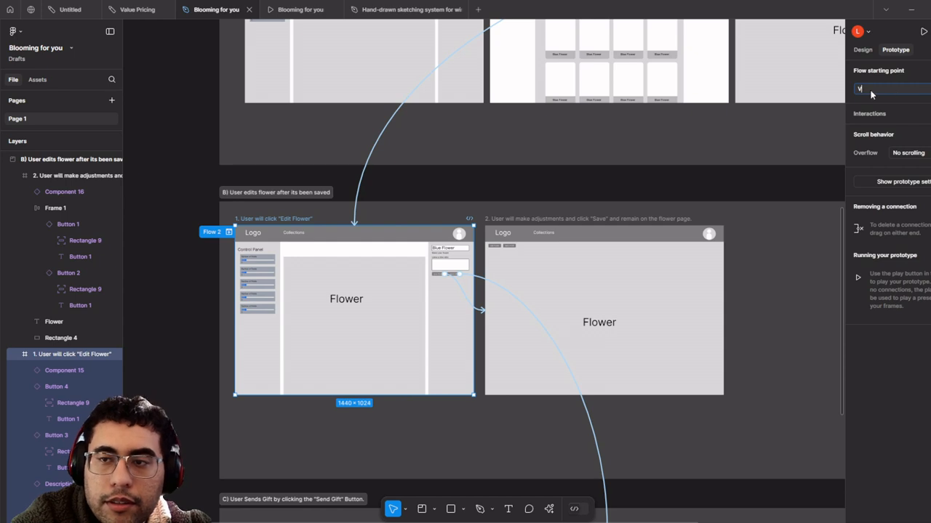
pyautogui.scroll(-3, 399, 189)
pyautogui.moveTo(399, 188); pyautogui.dragTo(428, 230)
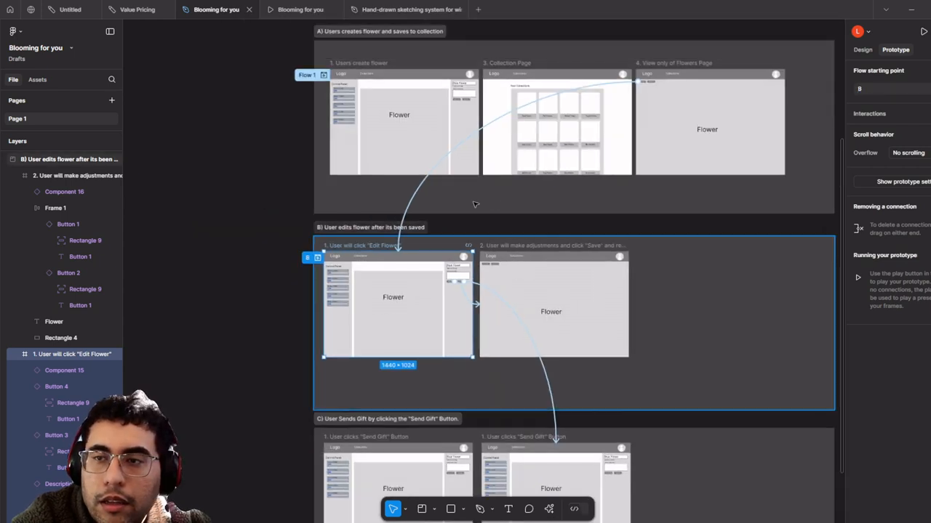
pyautogui.click(271, 203)
# - Preview Flow 1, then rename it to A
pyautogui.click(323, 75)
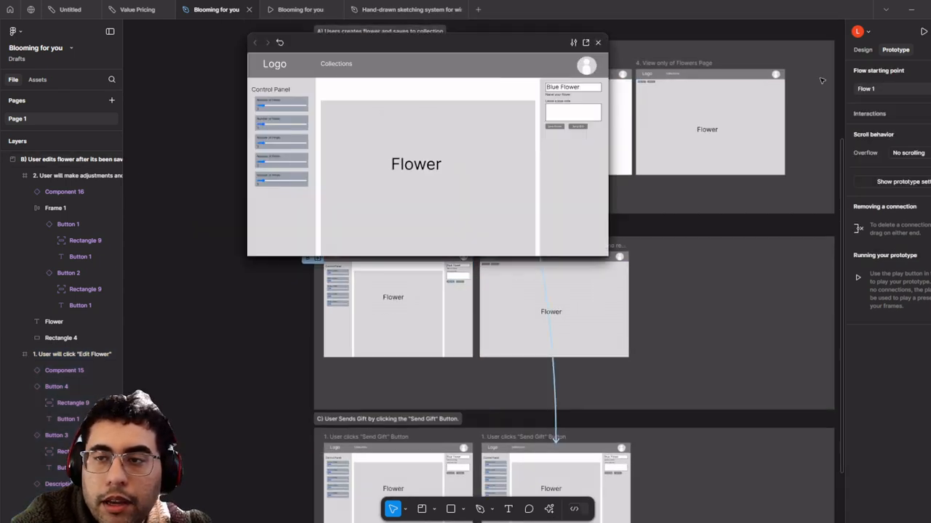
pyautogui.click(597, 43)
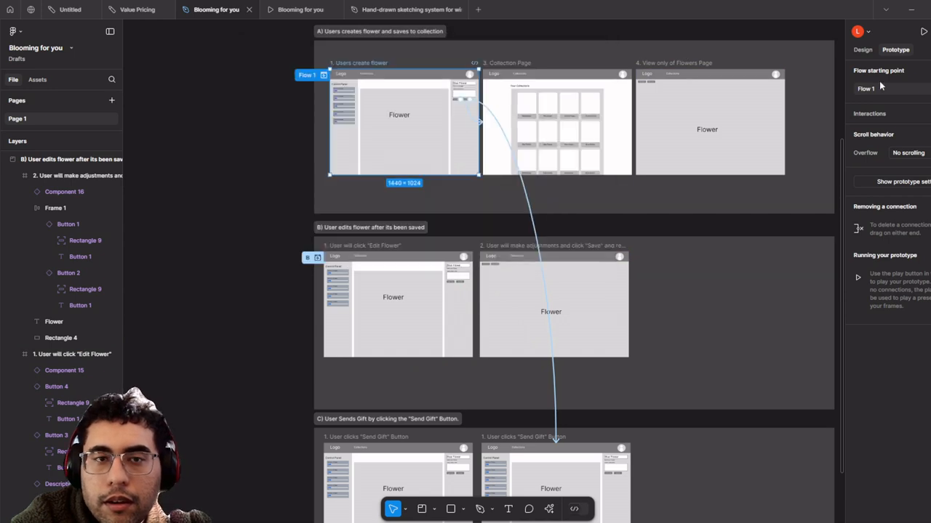
pyautogui.doubleClick(877, 88)
pyautogui.write('A')
pyautogui.click(276, 216)
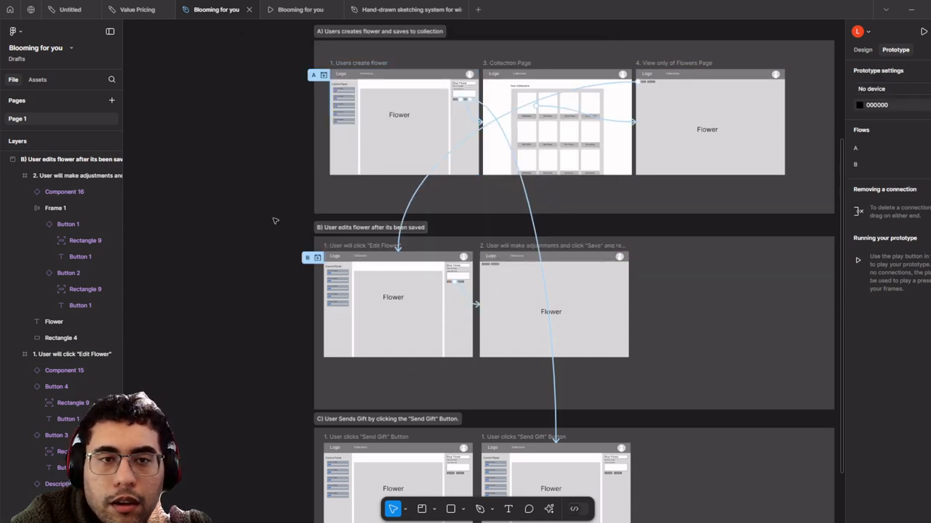
# - Add flow starting point C on section C's first Send Gift frame
pyautogui.scroll(-5, 273, 138)
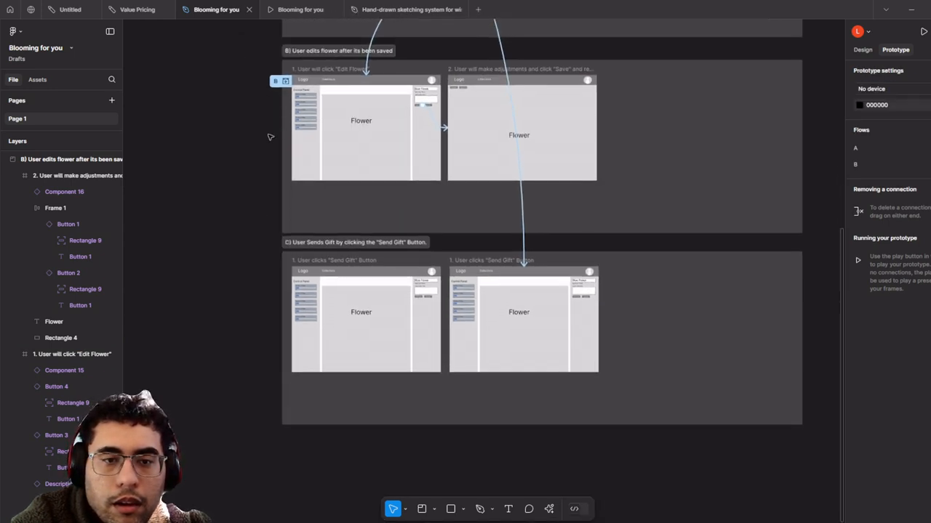
pyautogui.click(317, 259)
pyautogui.click(924, 71)
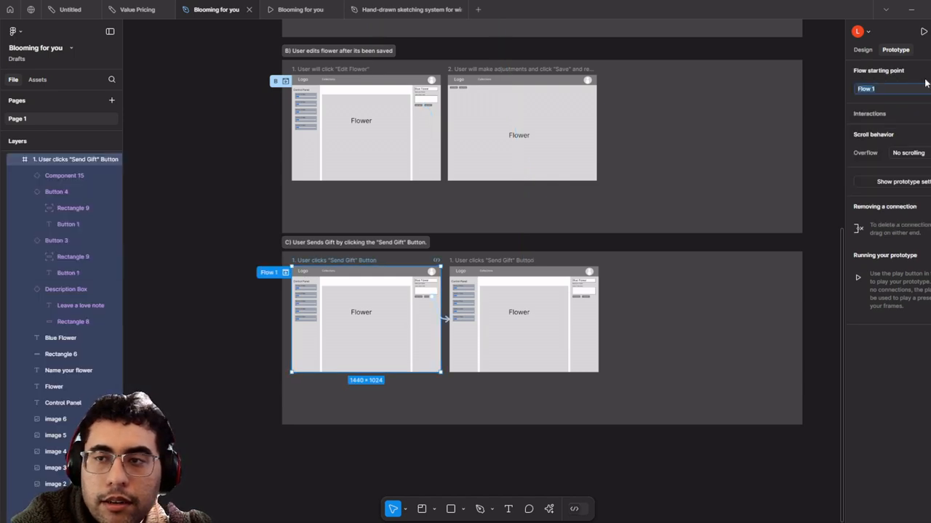
pyautogui.click(807, 179)
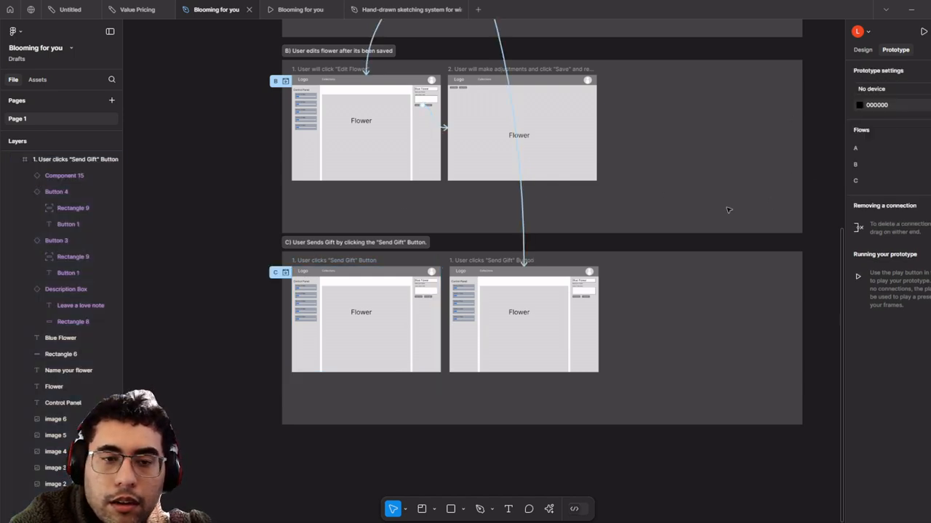
# - Preview flow C and test the Send Gift navigation
pyautogui.scroll(2, 582, 262)
pyautogui.scroll(4, 509, 218)
pyautogui.scroll(-2, 469, 166)
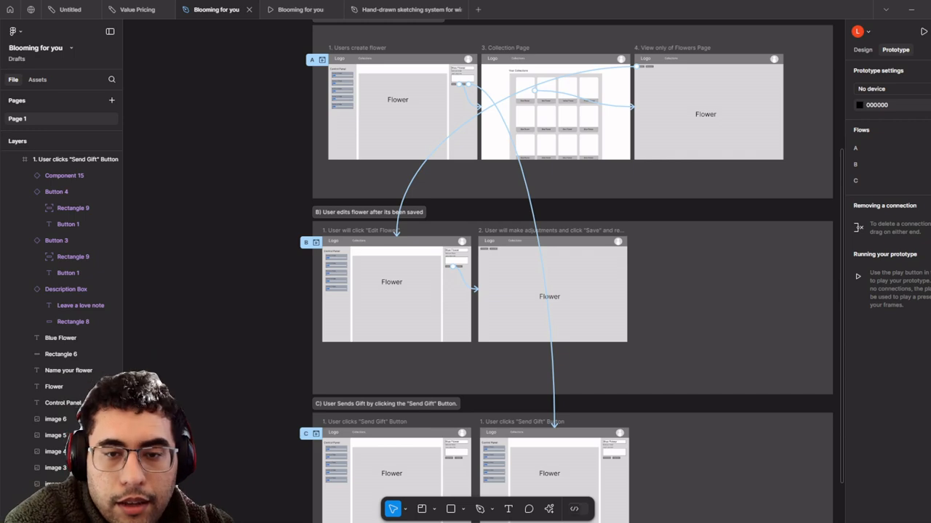
pyautogui.scroll(-3, 415, 284)
pyautogui.scroll(5, 403, 218)
pyautogui.scroll(-3, 381, 265)
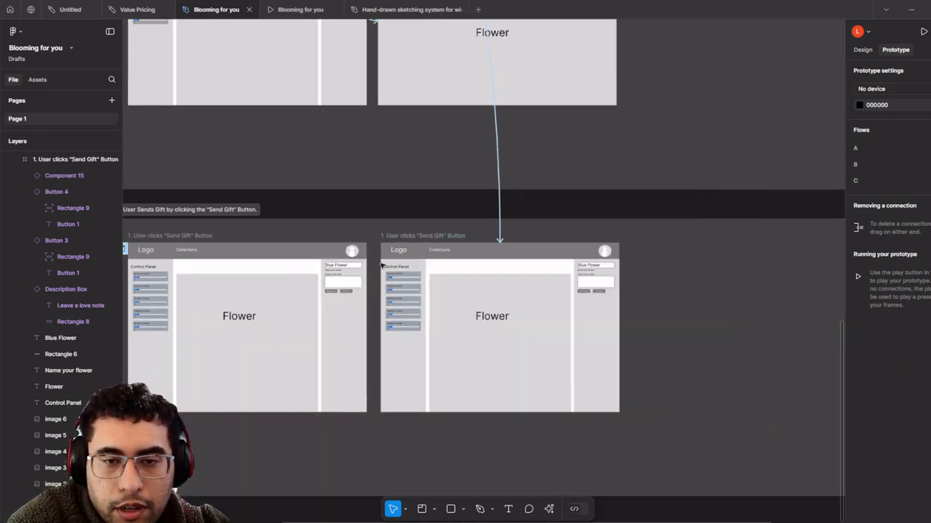
pyautogui.scroll(2, 437, 270)
pyautogui.hscroll(-2, 515, 311)
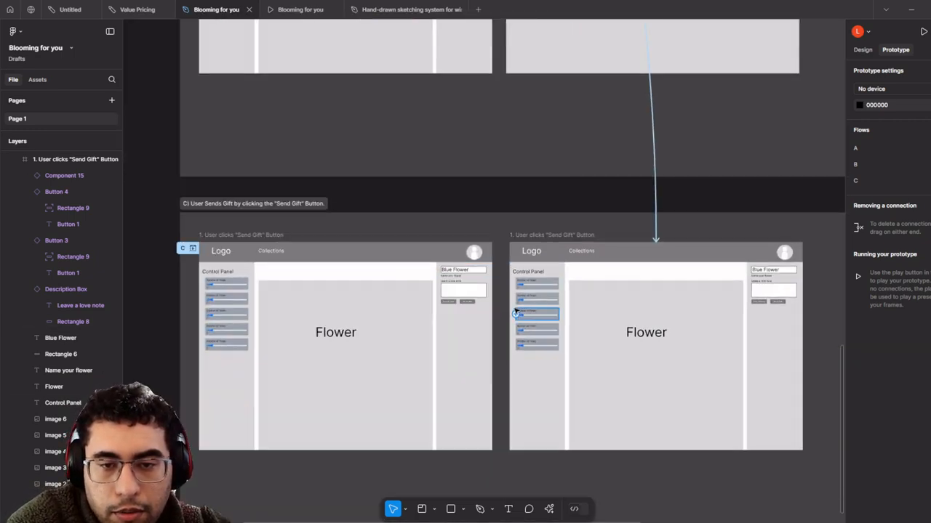
pyautogui.scroll(2, 516, 311)
pyautogui.hscroll(-2, 407, 315)
pyautogui.click(196, 214)
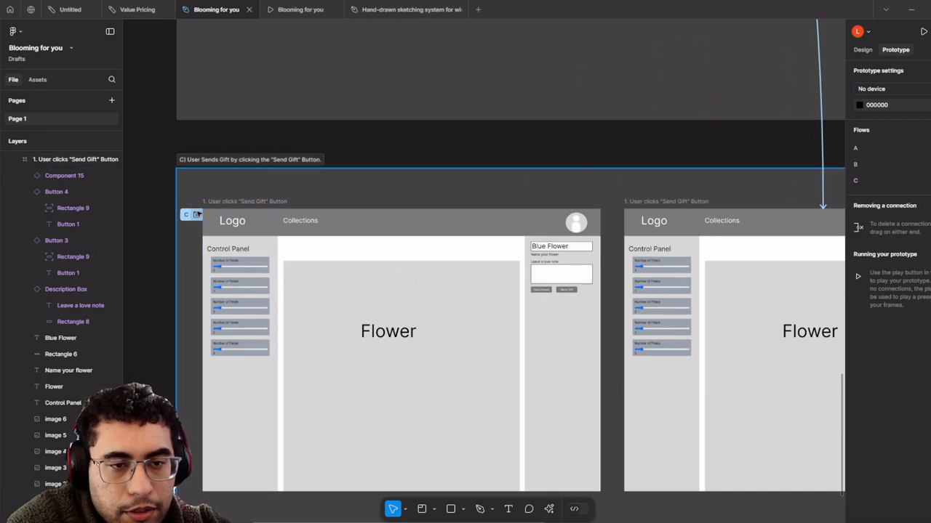
pyautogui.click(196, 213)
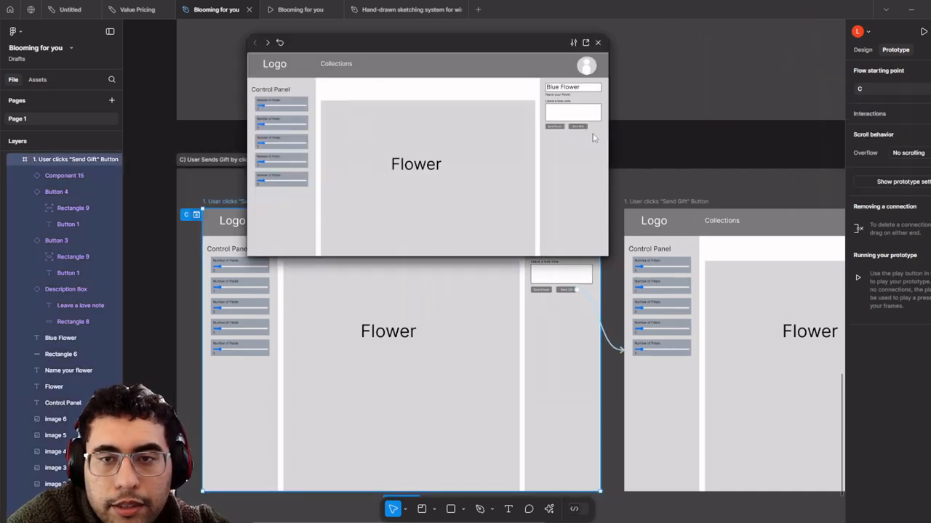
pyautogui.click(584, 131)
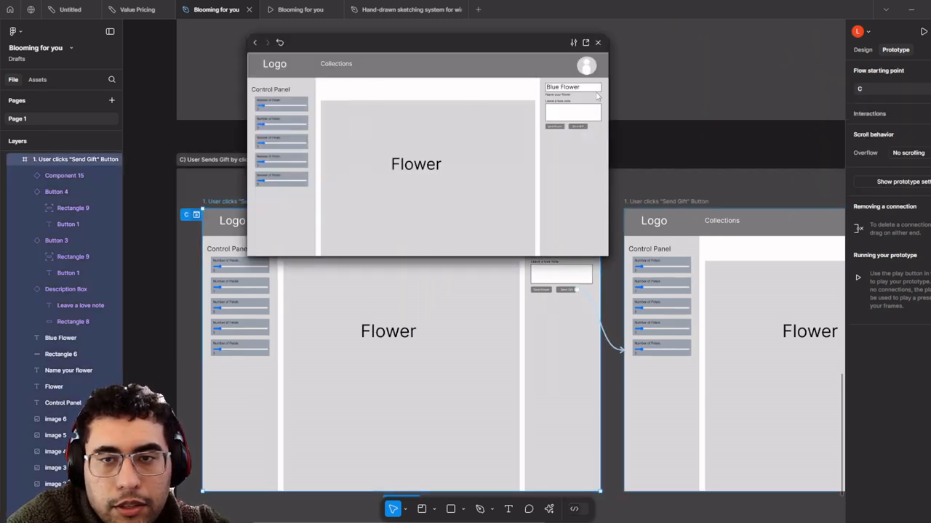
pyautogui.click(598, 42)
# - Select the second Send Gift frame
pyautogui.scroll(-2, 283, 93)
pyautogui.hscroll(3, 214, 95)
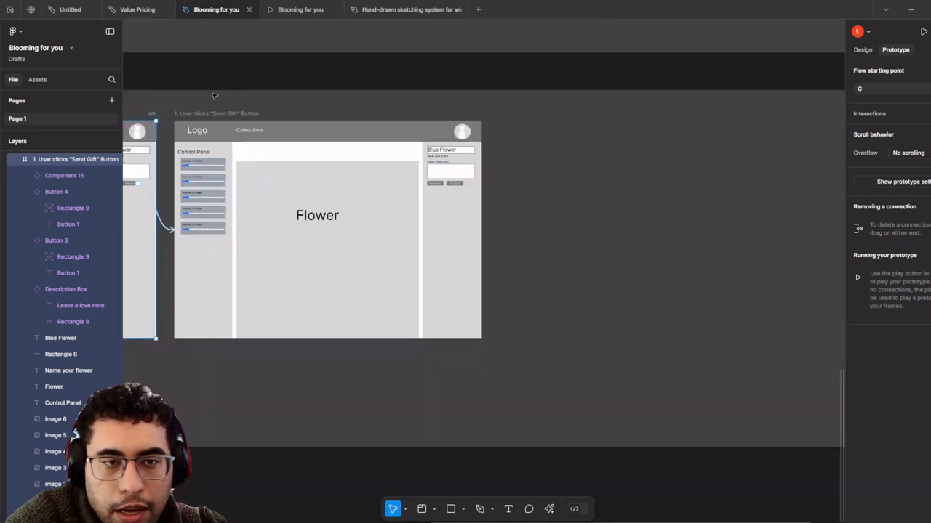
pyautogui.click(218, 114)
pyautogui.hscroll(-3, 350, 133)
pyautogui.scroll(1, 350, 133)
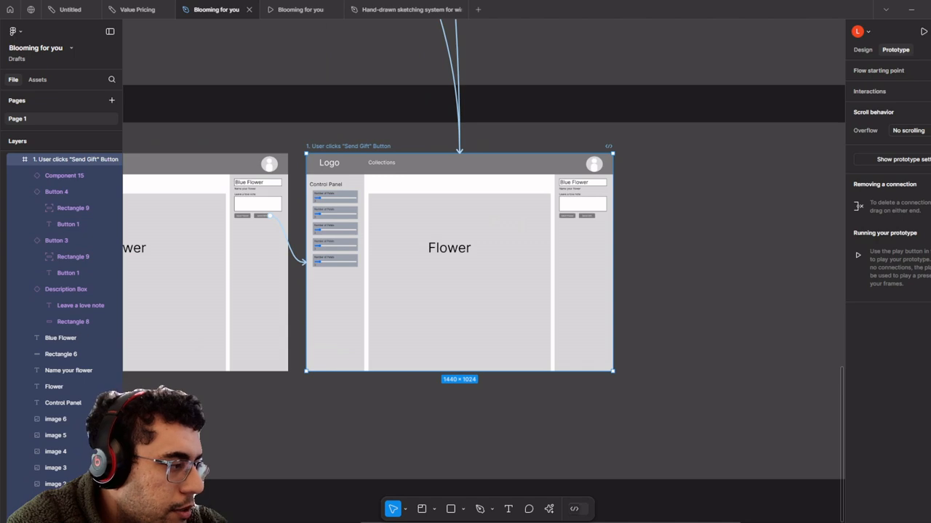
# - Retitle the second Send Gift frame with the pasted modal pop-up step name
pyautogui.doubleClick(366, 147)
pyautogui.write('2. User will a modal pop up we provide various options to send the gift to users')
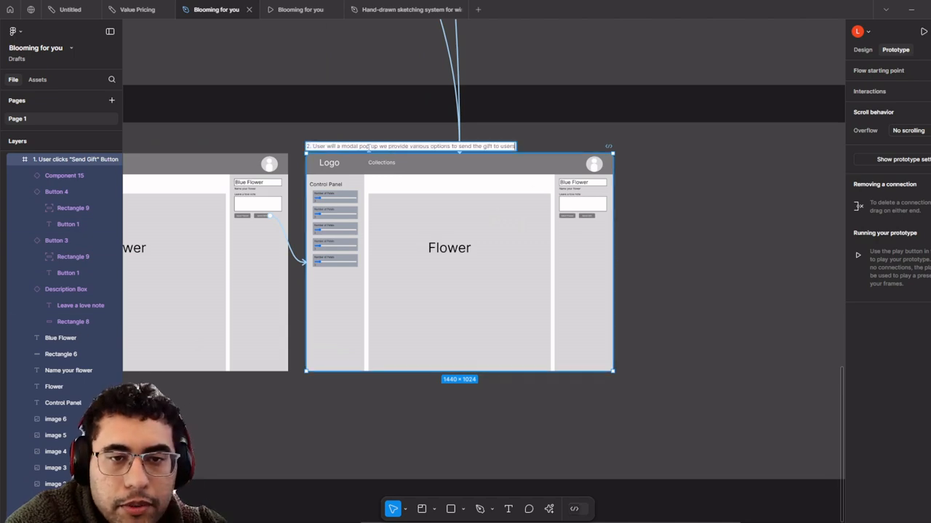
pyautogui.press('Return')
pyautogui.moveTo(364, 106); pyautogui.dragTo(394, 147)
pyautogui.scroll(3, 406, 161)
pyautogui.click(432, 175)
pyautogui.moveTo(432, 175); pyautogui.dragTo(382, 112)
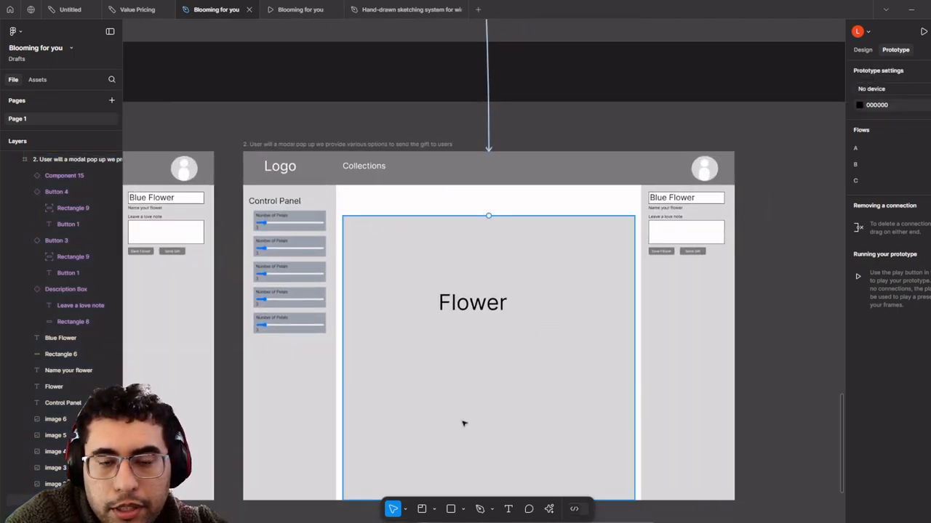
# - Draw a 685×455 modal rectangle over the flower area with a black 6-weight stroke
pyautogui.click(451, 509)
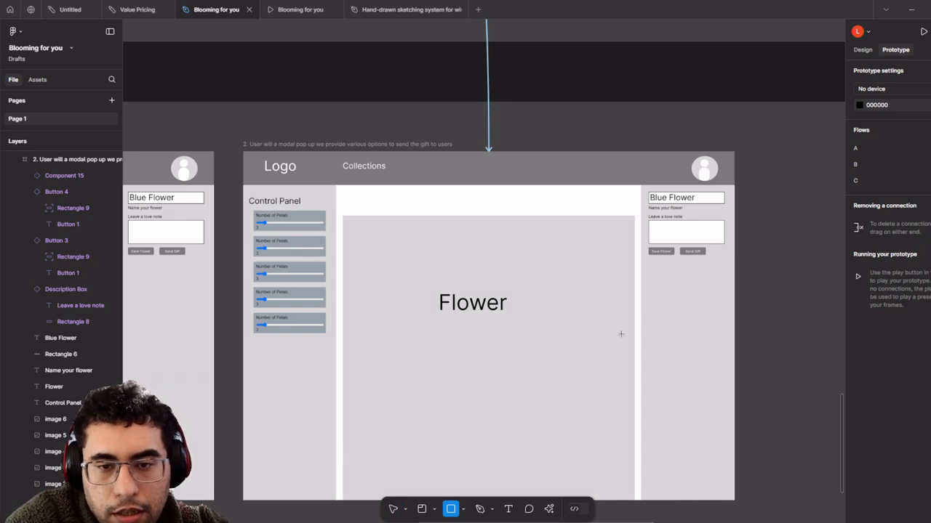
pyautogui.moveTo(369, 210); pyautogui.dragTo(603, 366)
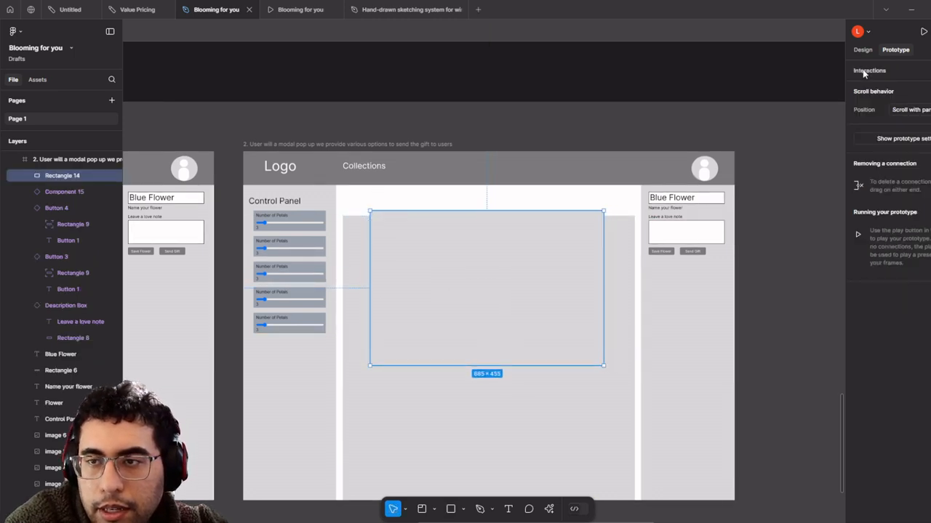
pyautogui.click(863, 49)
pyautogui.click(921, 300)
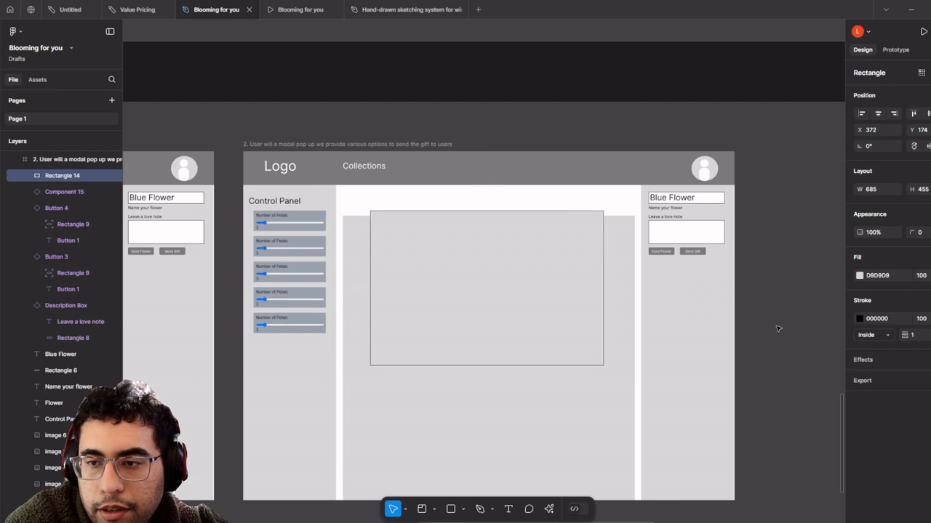
pyautogui.scroll(2, 505, 312)
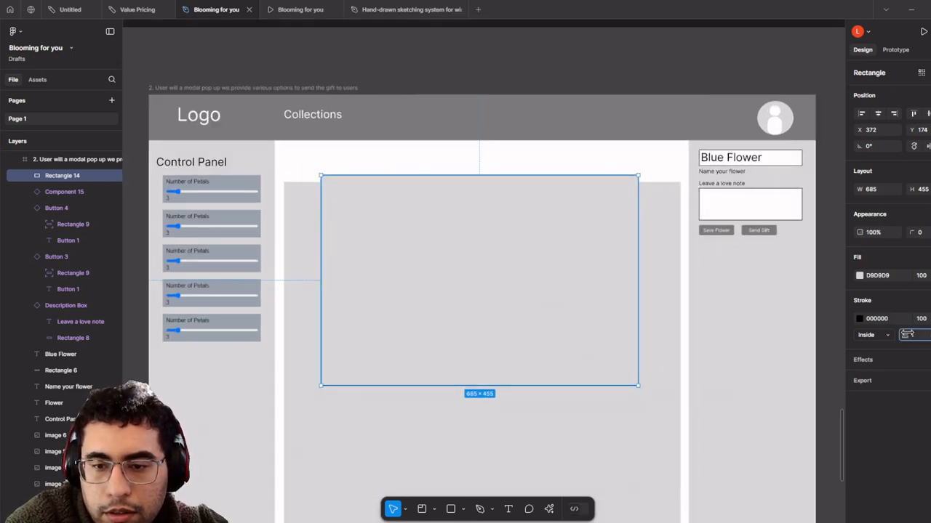
pyautogui.moveTo(906, 334); pyautogui.dragTo(918, 333)
# - Add a wide left-aligned, size 24 text box across the modal's top
pyautogui.press('t')
pyautogui.scroll(2, 416, 305)
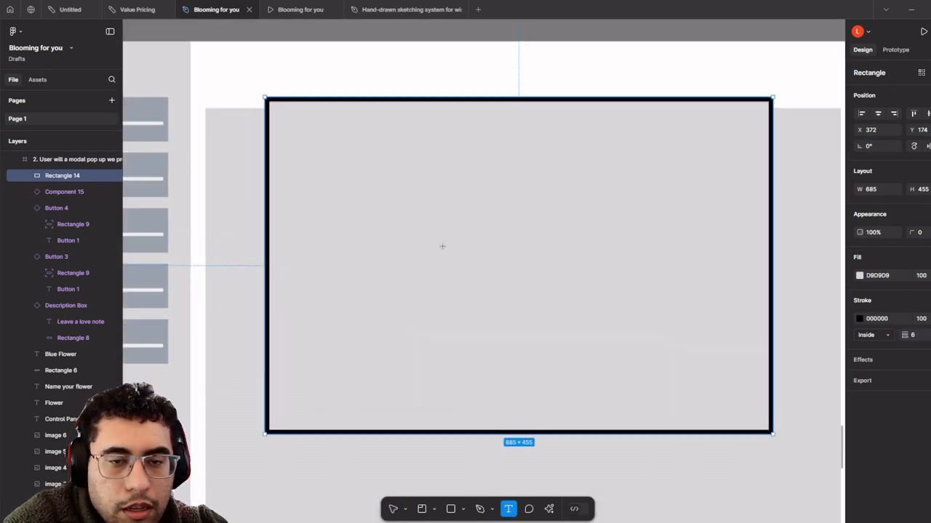
pyautogui.moveTo(442, 246); pyautogui.dragTo(399, 279)
pyautogui.moveTo(234, 139); pyautogui.dragTo(677, 174)
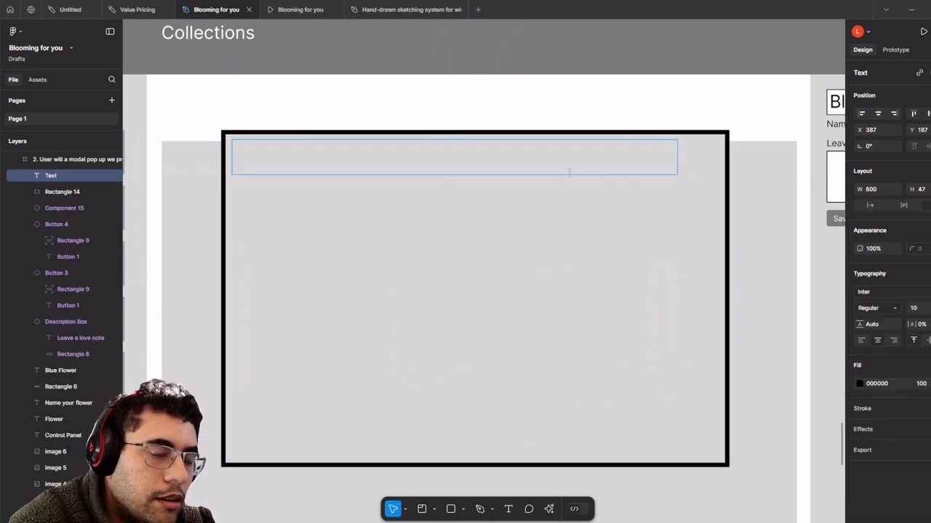
pyautogui.click(866, 341)
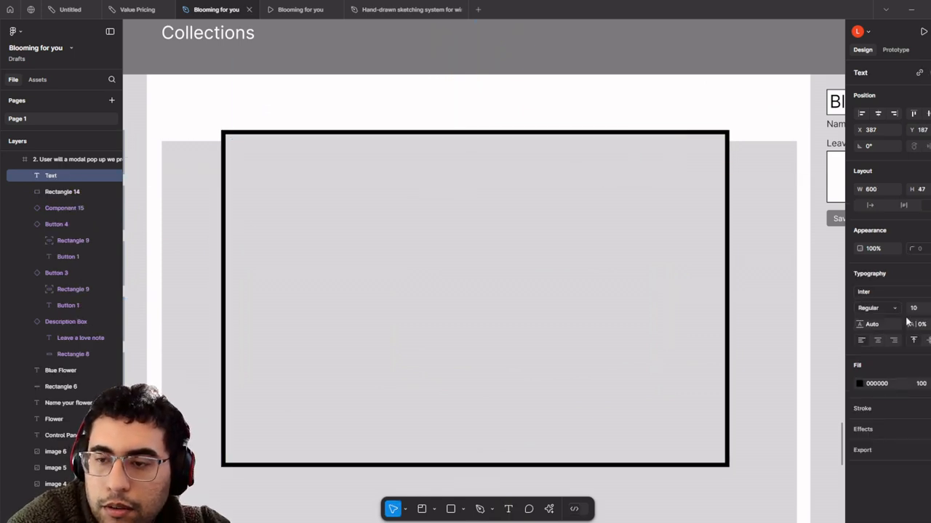
pyautogui.click(929, 309)
pyautogui.click(923, 405)
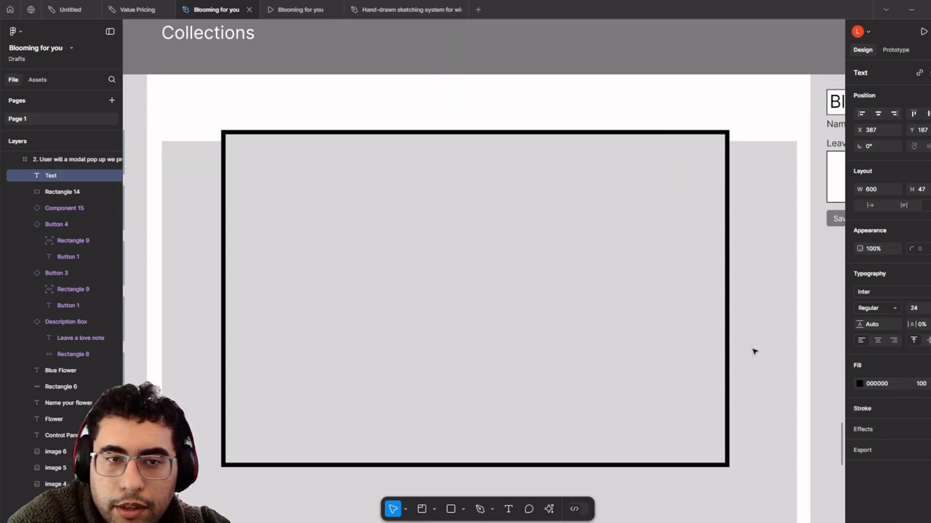
pyautogui.click(313, 162)
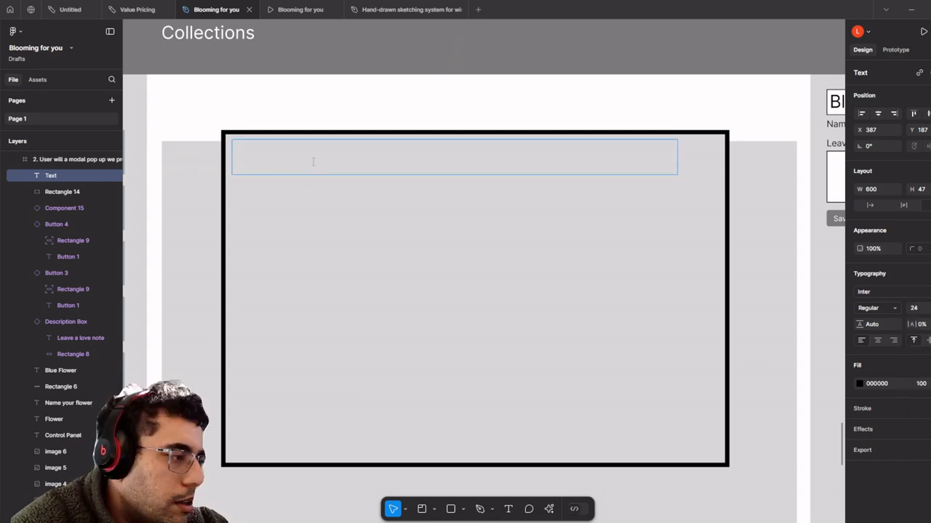
# - Type the heading 'Sending Flowers to another?' and move it inward from the modal's corner
pyautogui.write('Sending ')
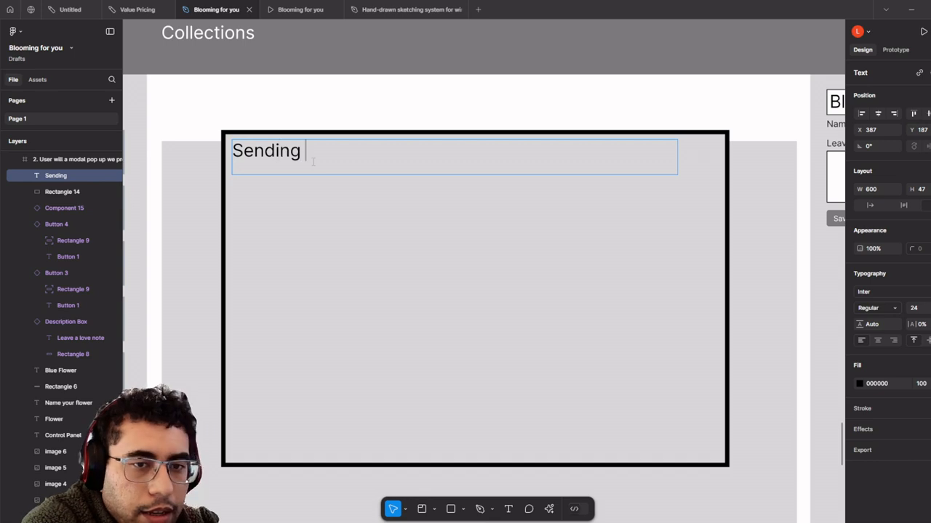
pyautogui.write('Flowers to')
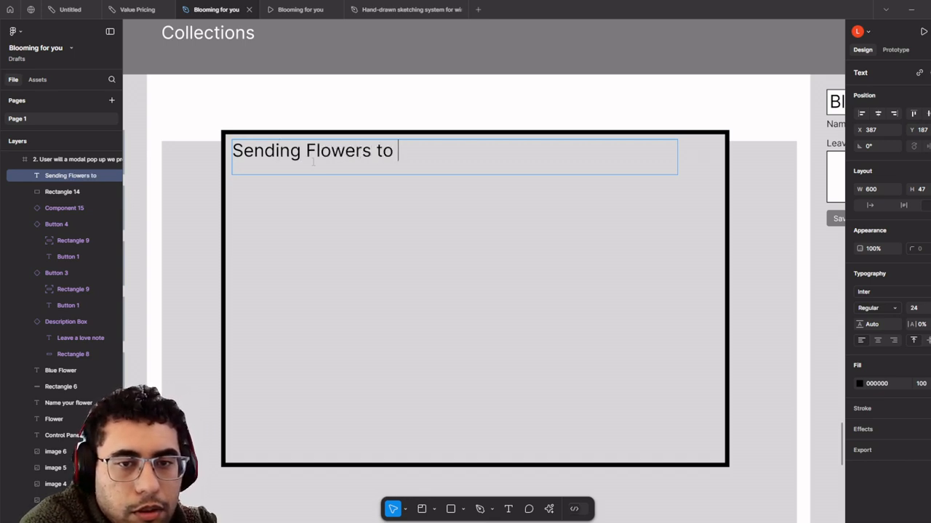
pyautogui.write(' o')
pyautogui.press('BackSpace')
pyautogui.write('abn')
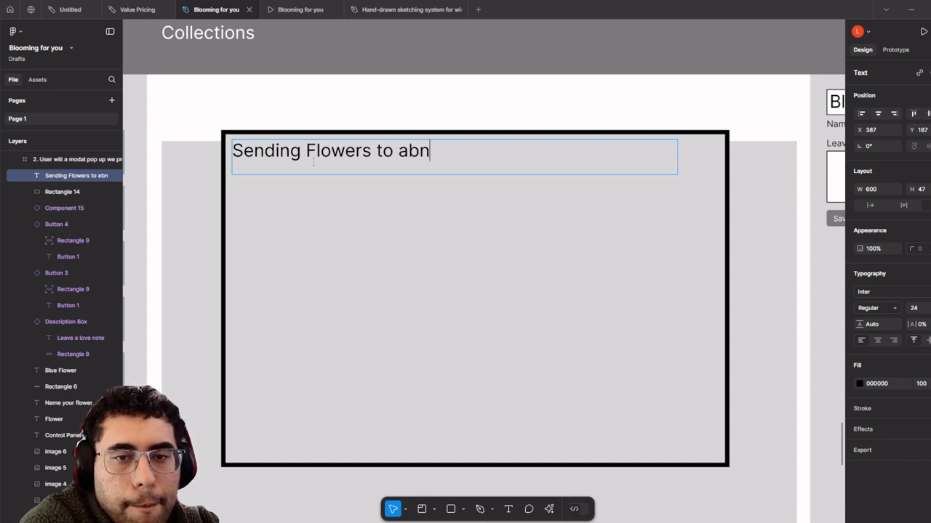
pyautogui.press('BackSpace')
pyautogui.press('BackSpace')
pyautogui.write('nother?')
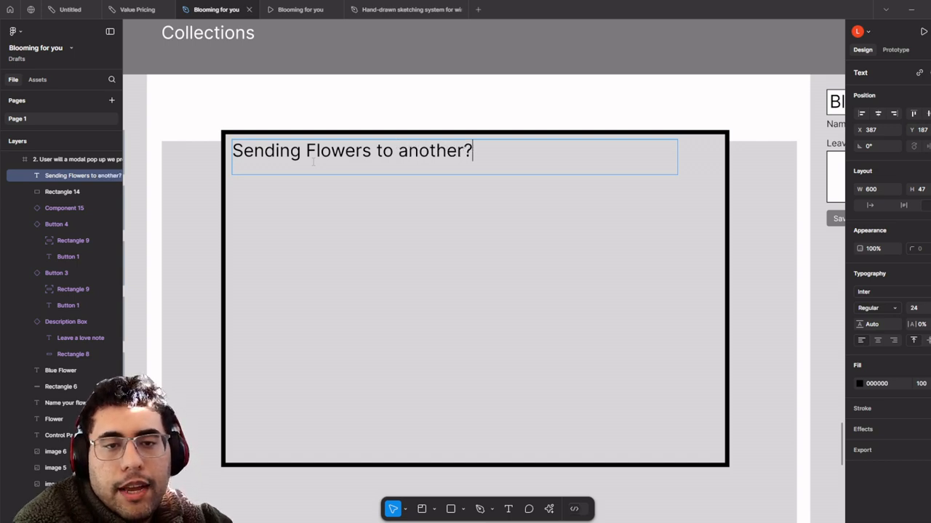
pyautogui.press('Escape')
pyautogui.moveTo(342, 155); pyautogui.dragTo(366, 196)
# - Try resizing a copied text to 20, then 16, and discard the emptied text box
pyautogui.click(918, 293)
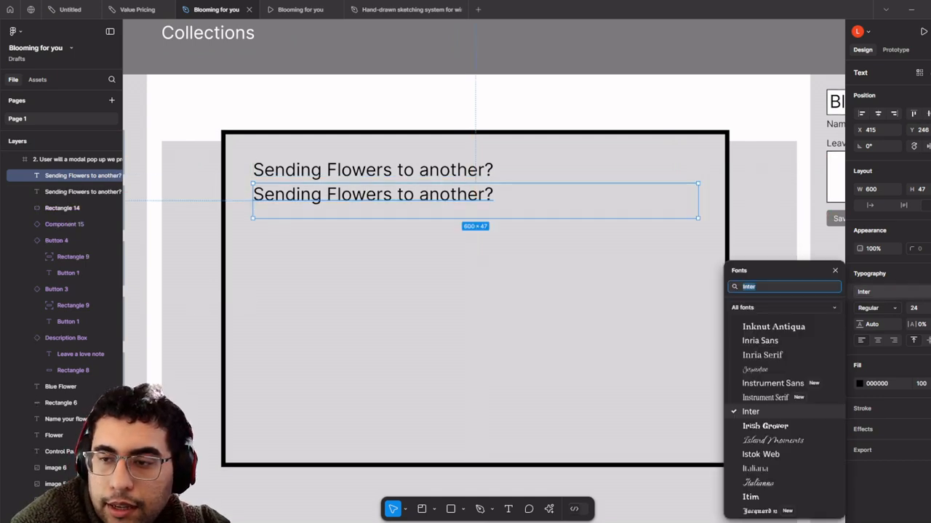
pyautogui.click(929, 309)
pyautogui.click(924, 295)
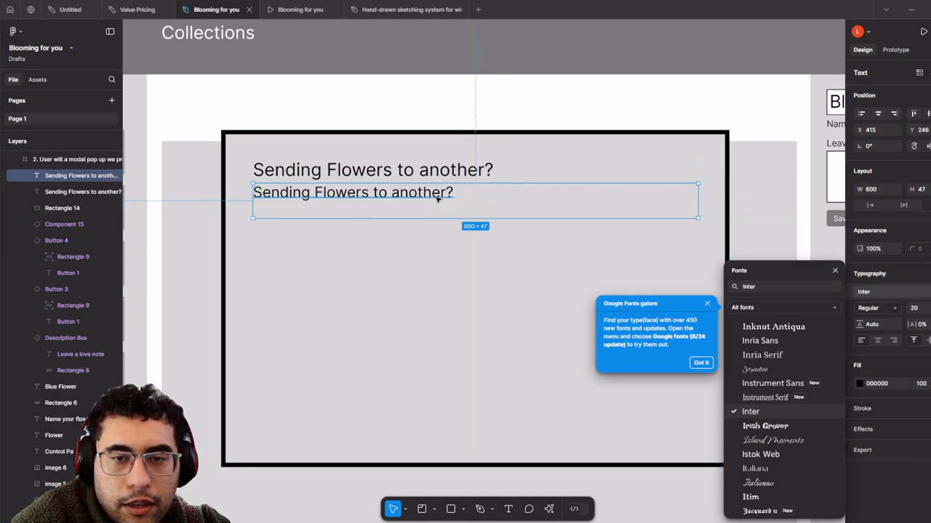
pyautogui.doubleClick(441, 191)
pyautogui.write('Sn')
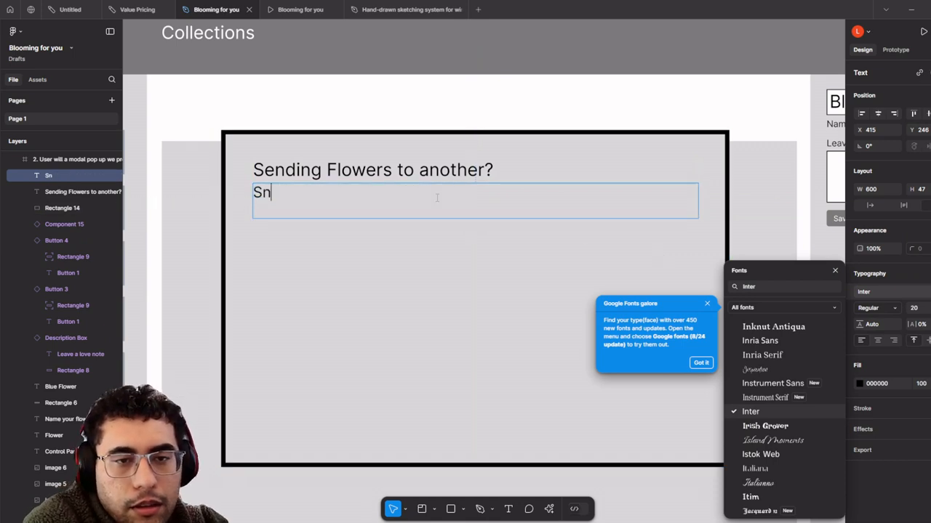
pyautogui.press('BackSpace')
pyautogui.press('BackSpace')
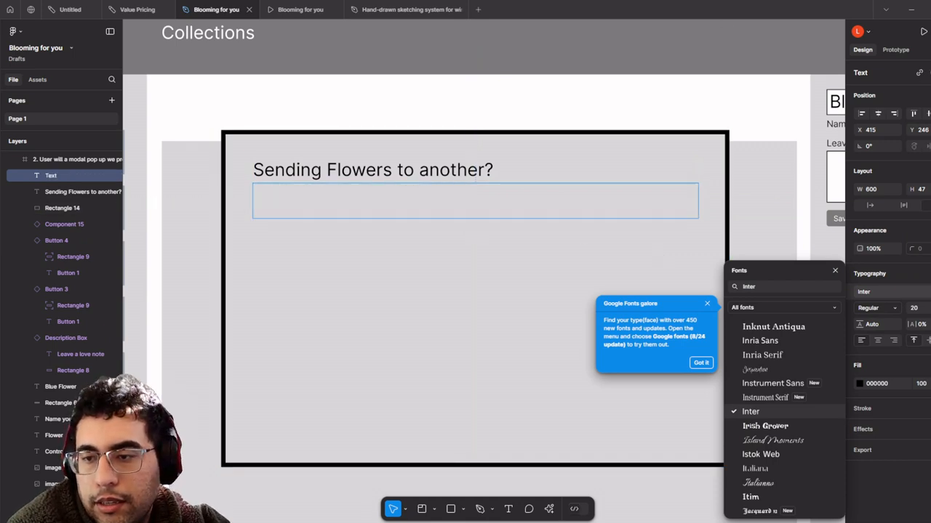
pyautogui.click(927, 308)
pyautogui.click(928, 308)
pyautogui.click(924, 296)
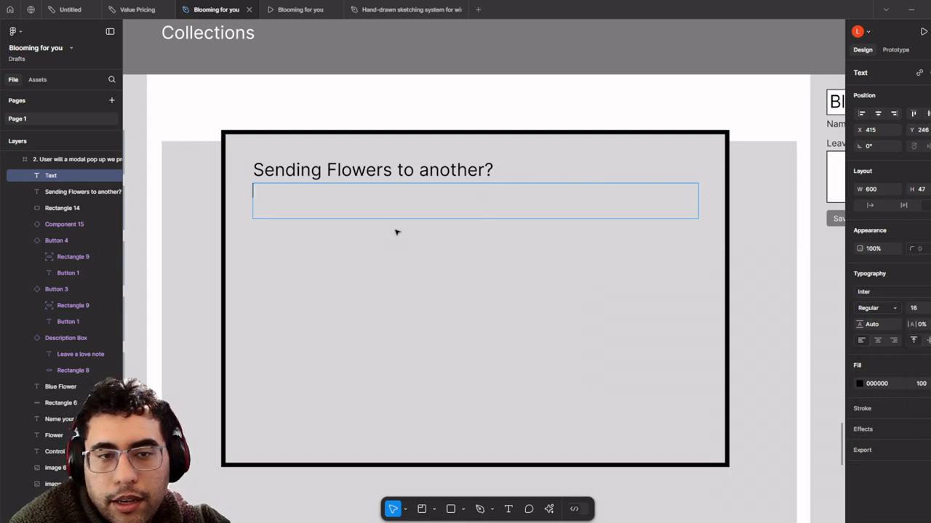
pyautogui.press('Escape')
# - Reselect the 'Sending Flowers to another?' heading, keeping it at size 24
pyautogui.click(517, 211)
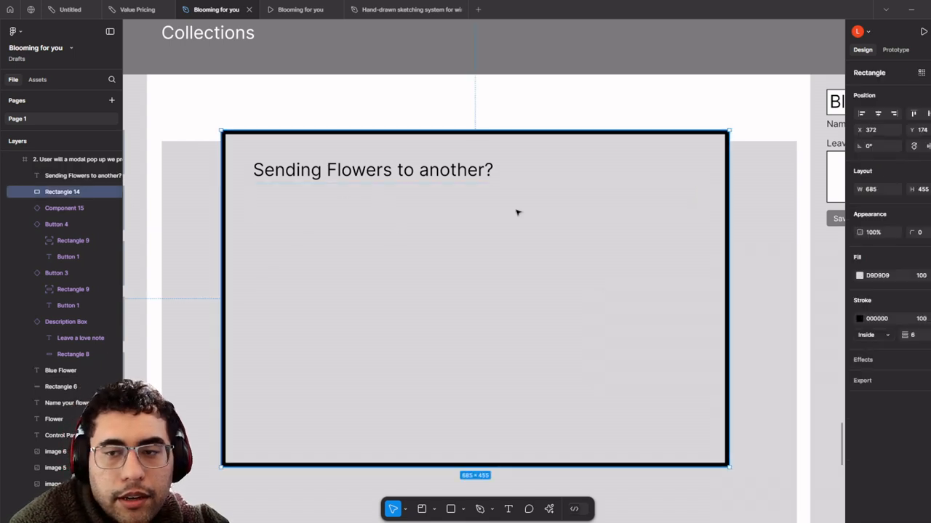
pyautogui.click(480, 178)
pyautogui.click(928, 309)
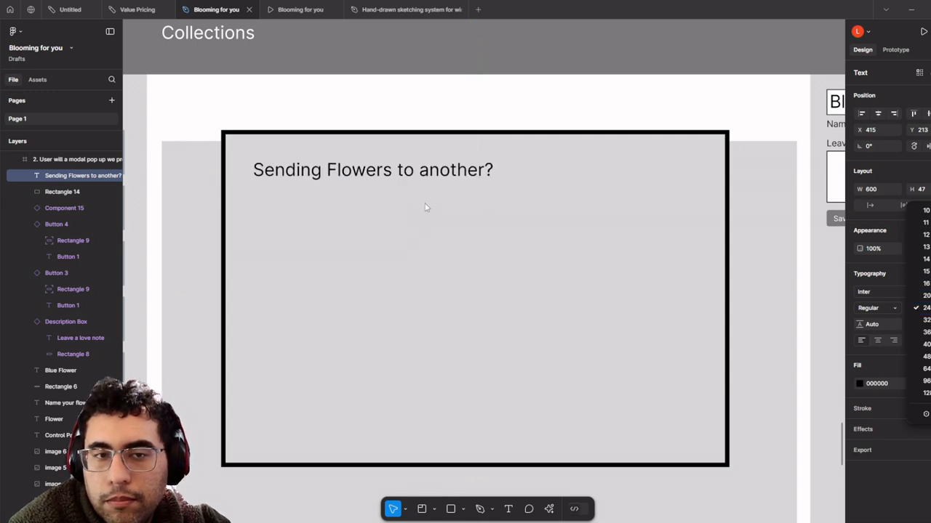
pyautogui.click(397, 197)
pyautogui.click(398, 181)
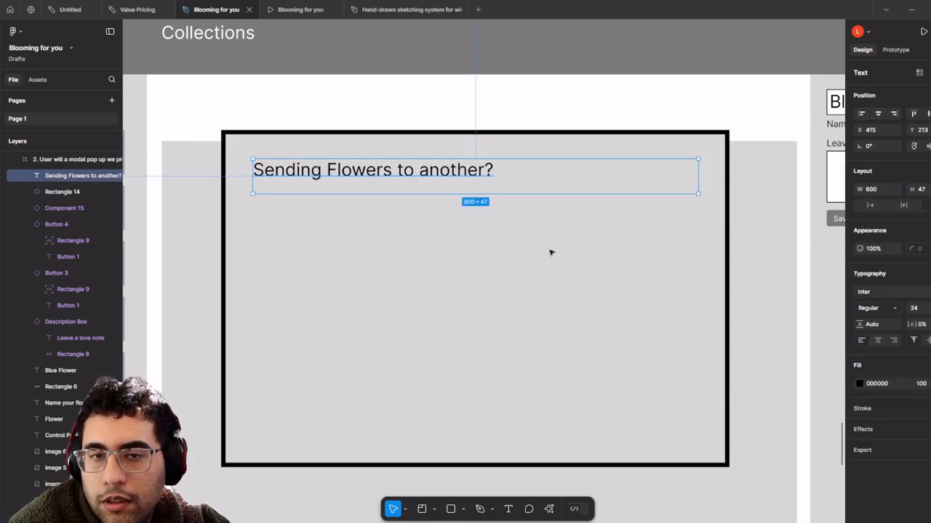
# - Duplicate the heading below at size 16, reading 'Sending flowers can be way to affection to others'
pyautogui.hotkey('ctrl', 'd')
pyautogui.moveTo(426, 177); pyautogui.dragTo(429, 210)
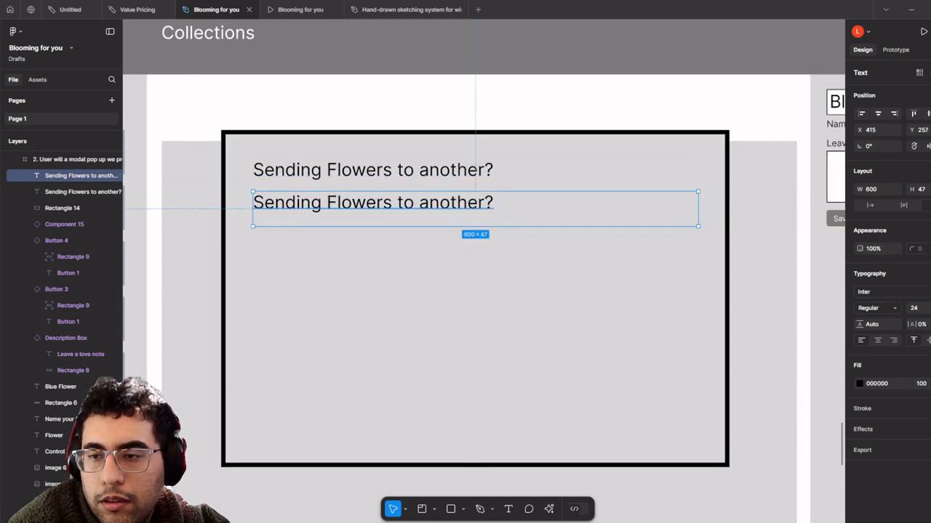
pyautogui.click(928, 308)
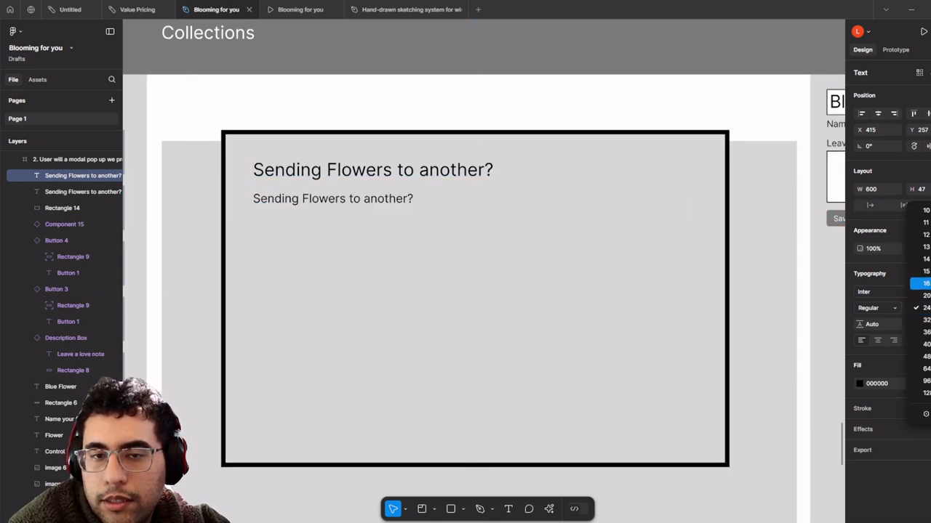
pyautogui.click(922, 283)
pyautogui.doubleClick(313, 204)
pyautogui.write('Se')
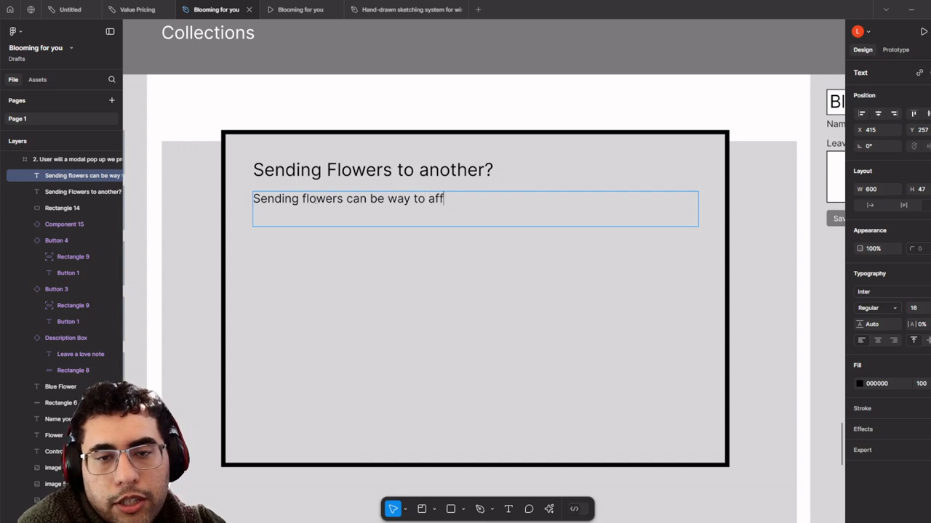
pyautogui.write('tion to others')
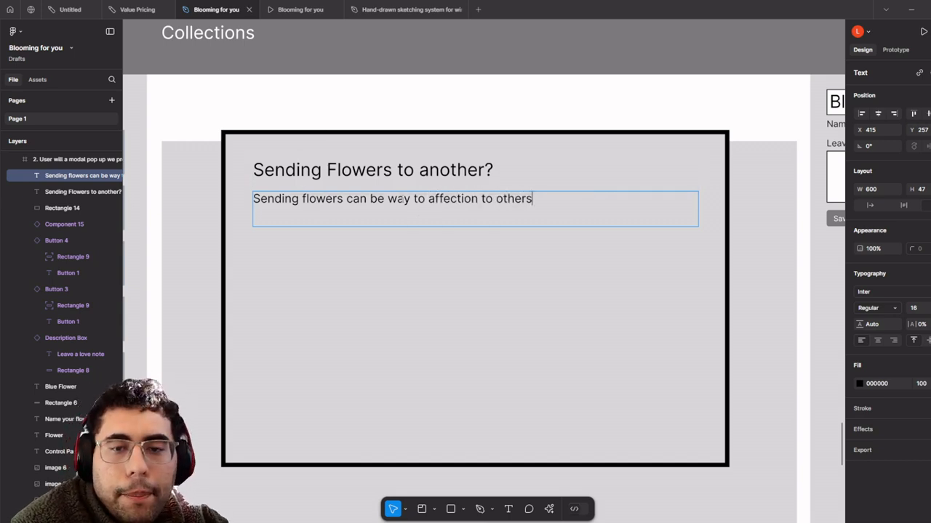
pyautogui.press('Escape')
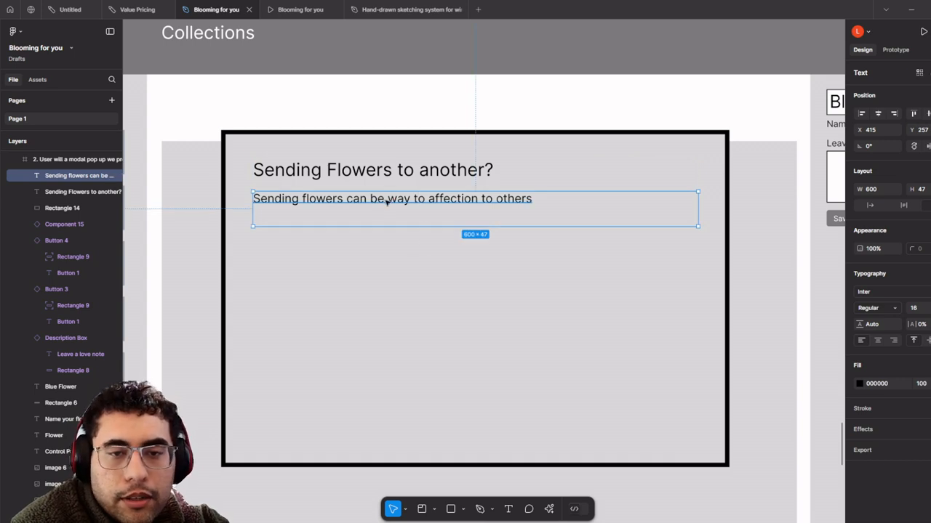
pyautogui.moveTo(387, 204); pyautogui.dragTo(390, 289)
pyautogui.hotkey('ctrl', 'z')
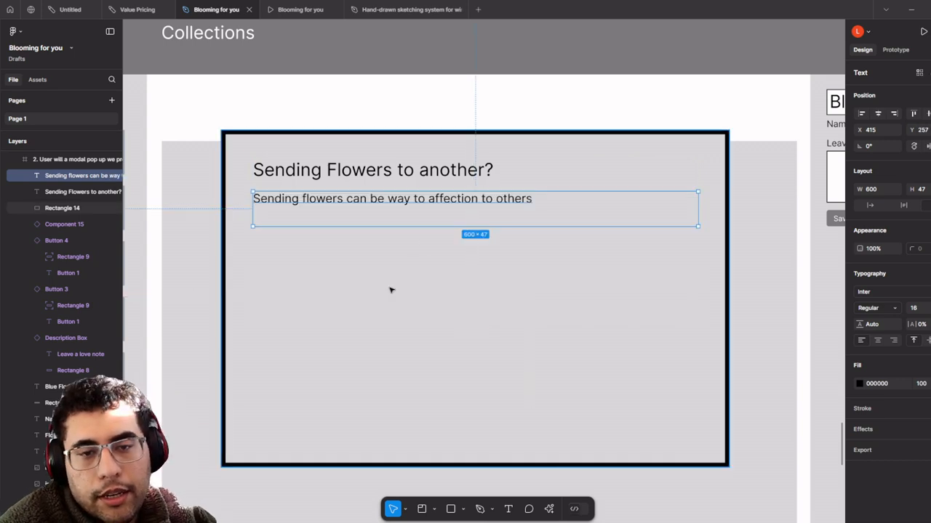
pyautogui.scroll(-3, 390, 287)
# - Find and select the Blue Flower input component among the component frames
pyautogui.scroll(-4, 389, 283)
pyautogui.moveTo(378, 247); pyautogui.dragTo(534, 318)
pyautogui.scroll(-2, 534, 317)
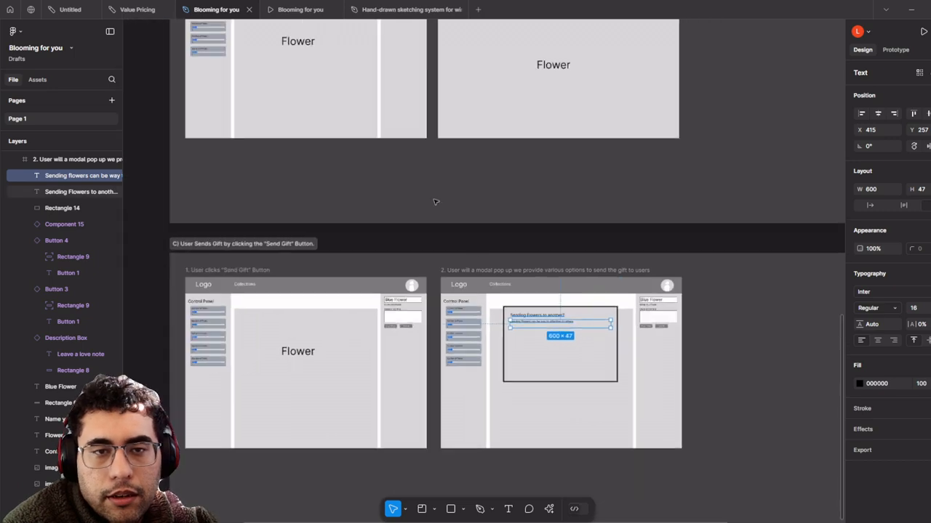
pyautogui.moveTo(400, 131); pyautogui.dragTo(550, 330)
pyautogui.moveTo(440, 146); pyautogui.dragTo(467, 475)
pyautogui.moveTo(436, 216); pyautogui.dragTo(622, 407)
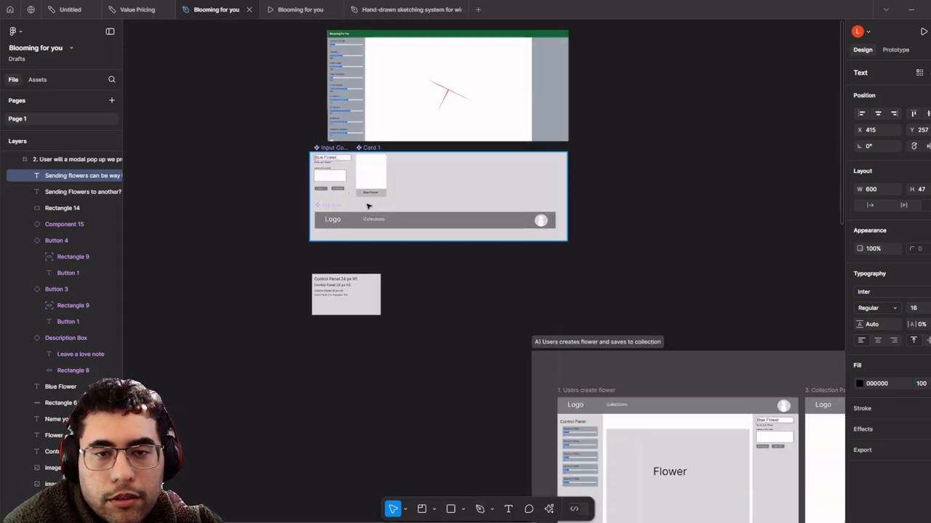
pyautogui.scroll(3, 367, 182)
pyautogui.click(343, 151)
# - Paste the input component into the send-gift modal, placed below the description line
pyautogui.scroll(-2, 348, 161)
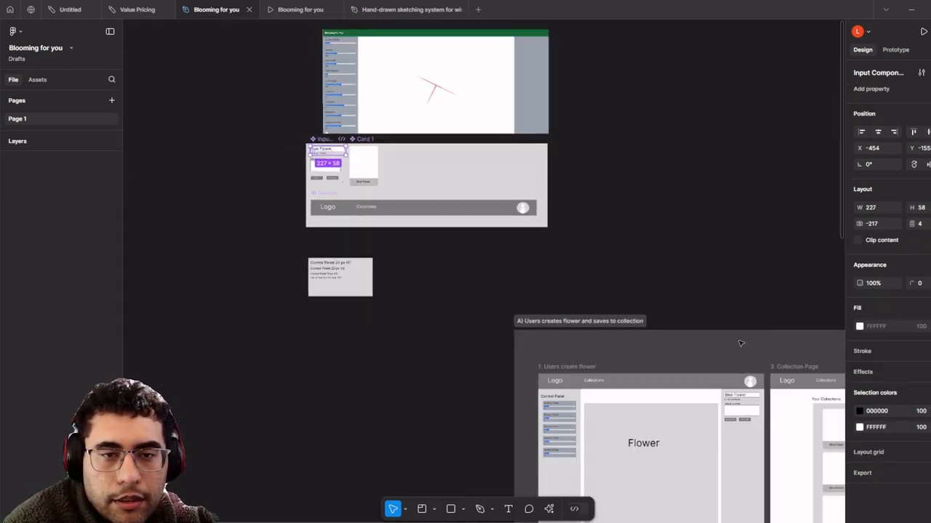
pyautogui.moveTo(741, 343); pyautogui.dragTo(394, 3)
pyautogui.moveTo(472, 428); pyautogui.dragTo(511, 345)
pyautogui.moveTo(573, 240); pyautogui.dragTo(625, 195)
pyautogui.scroll(3, 699, 265)
pyautogui.scroll(-4, 699, 265)
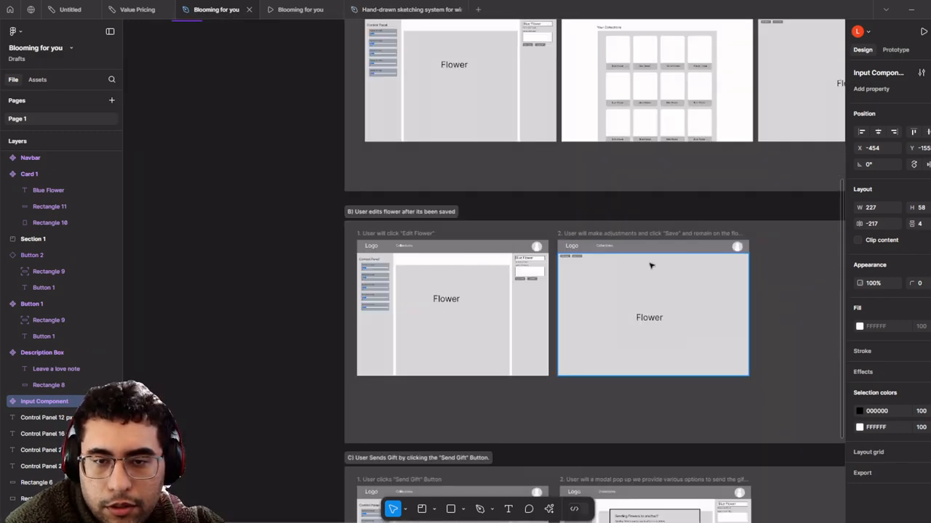
pyautogui.moveTo(650, 271); pyautogui.dragTo(502, 1)
pyautogui.scroll(5, 496, 272)
pyautogui.hotkey('ctrl', 'v')
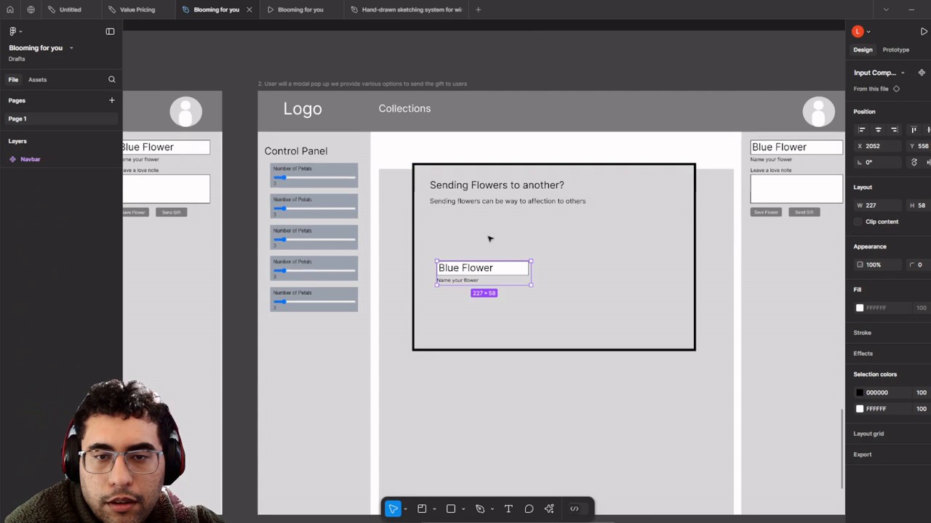
pyautogui.scroll(2, 490, 241)
pyautogui.scroll(3, 493, 265)
pyautogui.moveTo(522, 288); pyautogui.dragTo(514, 192)
# - Rewrite the 'Name your flower' caption as 'Type the email you want to sent'
pyautogui.click(436, 211)
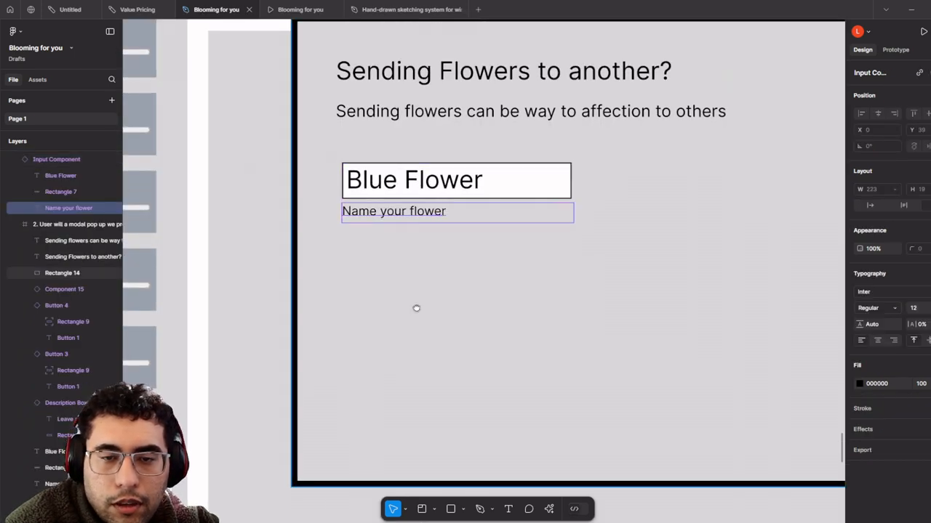
pyautogui.scroll(2, 416, 307)
pyautogui.moveTo(385, 296); pyautogui.dragTo(385, 325)
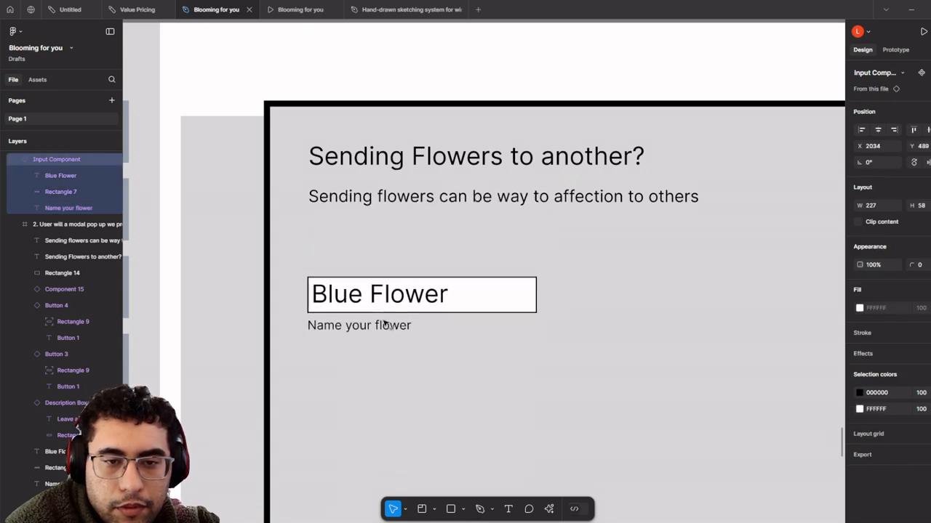
pyautogui.hotkey('ctrl', 'z')
pyautogui.scroll(2, 388, 323)
pyautogui.doubleClick(394, 296)
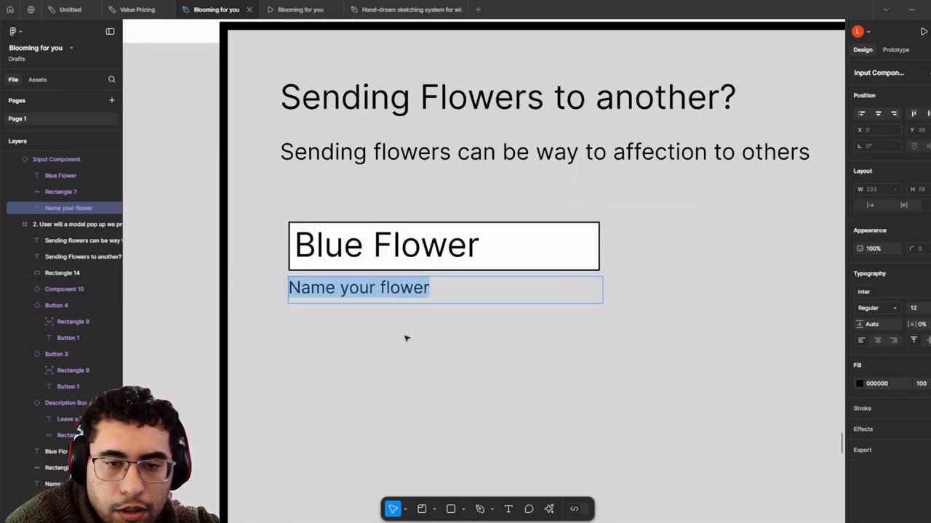
pyautogui.click(400, 288)
pyautogui.moveTo(509, 318); pyautogui.dragTo(511, 307)
pyautogui.hotkey('ctrl', 'z')
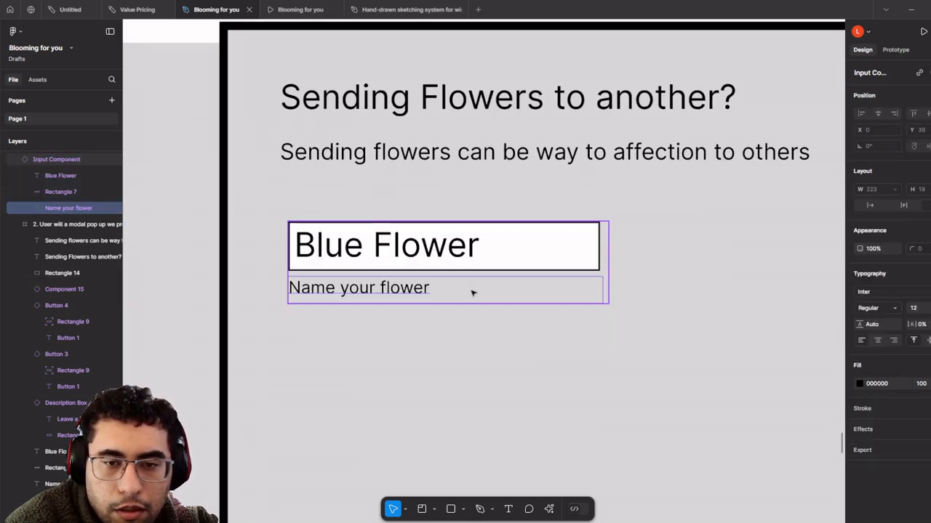
pyautogui.doubleClick(420, 290)
pyautogui.write('Sen')
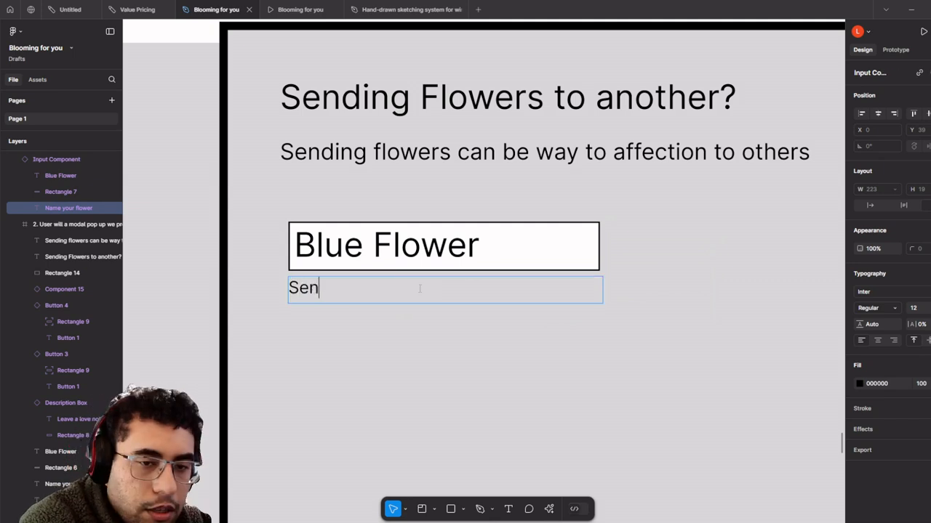
pyautogui.press('BackSpace')
pyautogui.write('T')
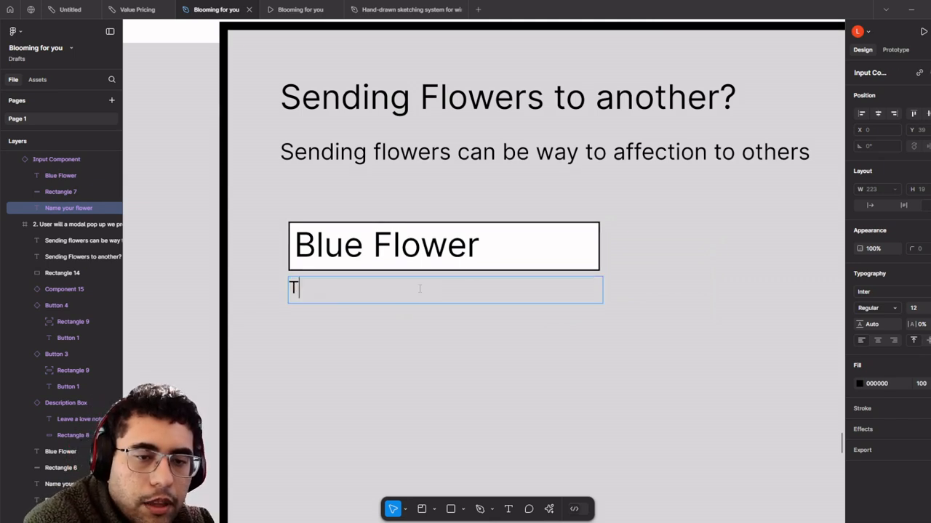
pyautogui.write('ype the email')
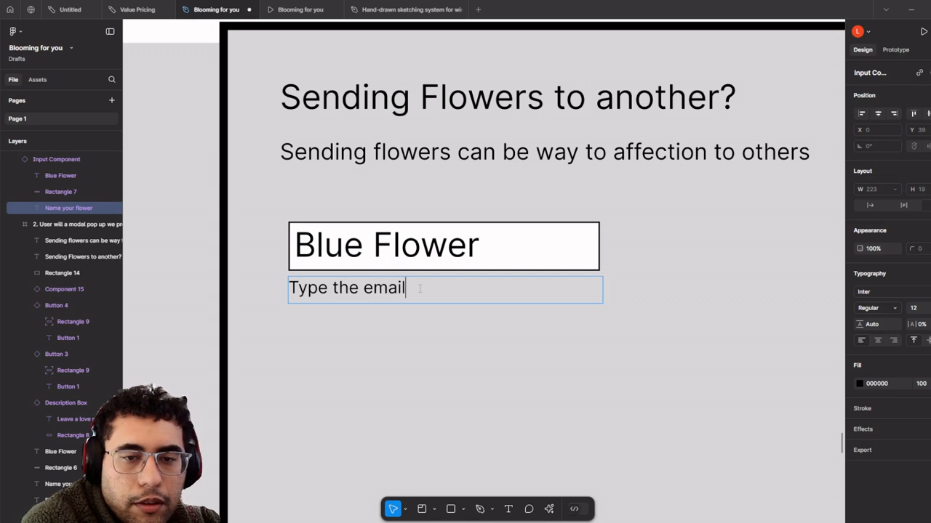
pyautogui.write(' you want')
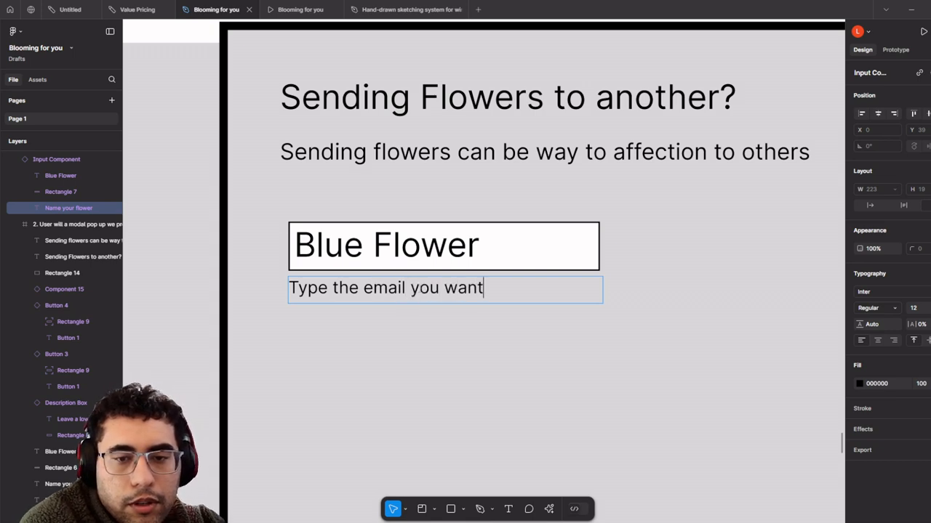
pyautogui.write(' to sent')
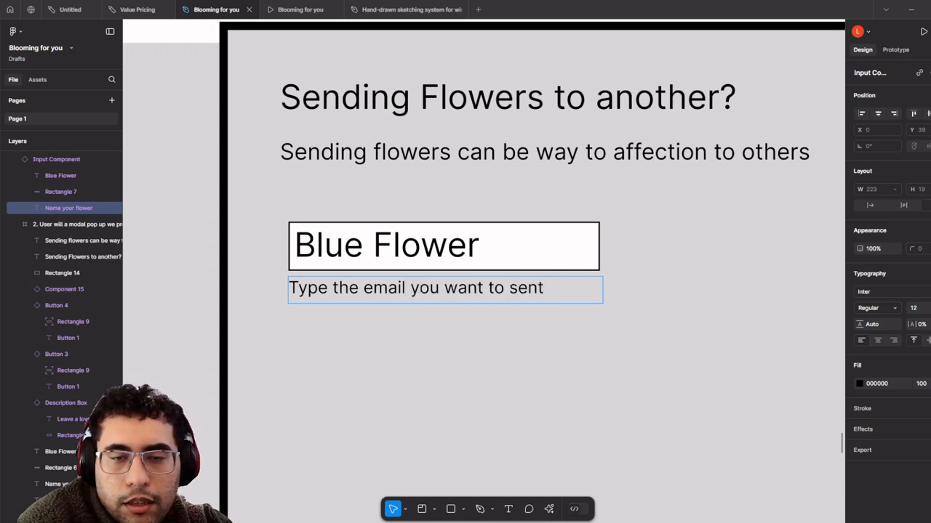
# - Replace the 'Blue Flower' placeholder text with 'Email'
pyautogui.click(410, 229)
pyautogui.doubleClick(411, 231)
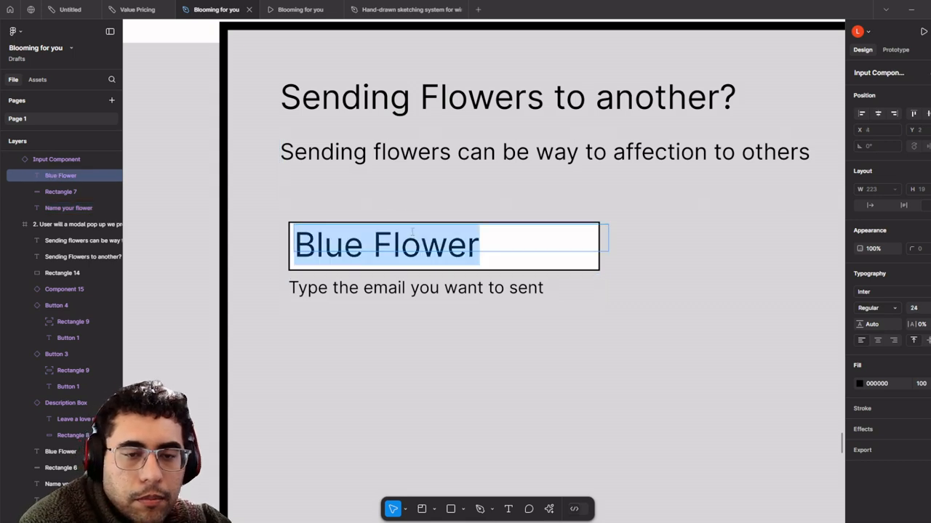
pyautogui.press('BackSpace')
pyautogui.write('Email')
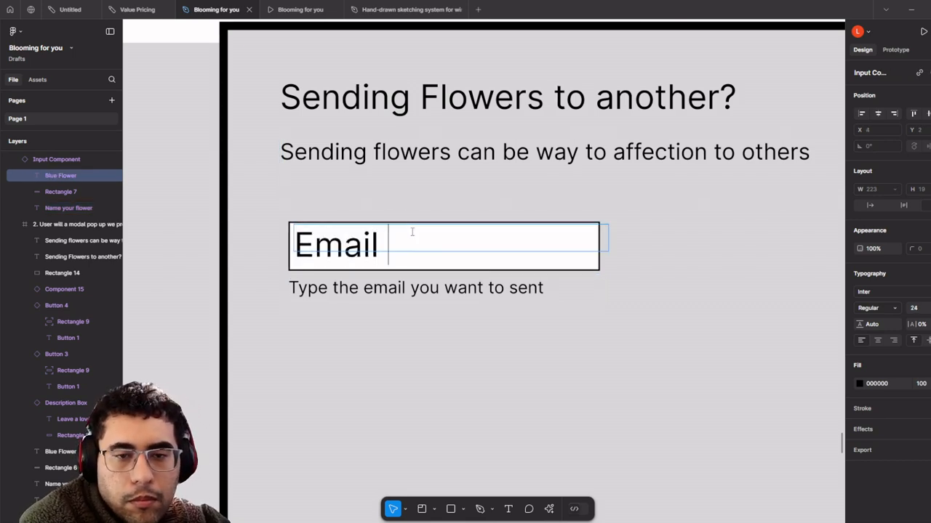
# - Colour the Email placeholder light grey C2C2C2
pyautogui.doubleClick(411, 231)
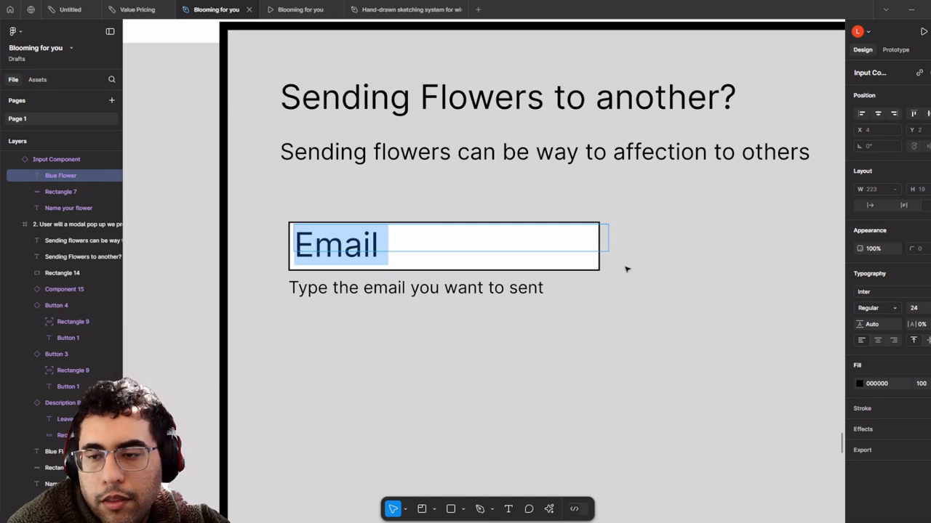
pyautogui.click(858, 383)
pyautogui.click(722, 300)
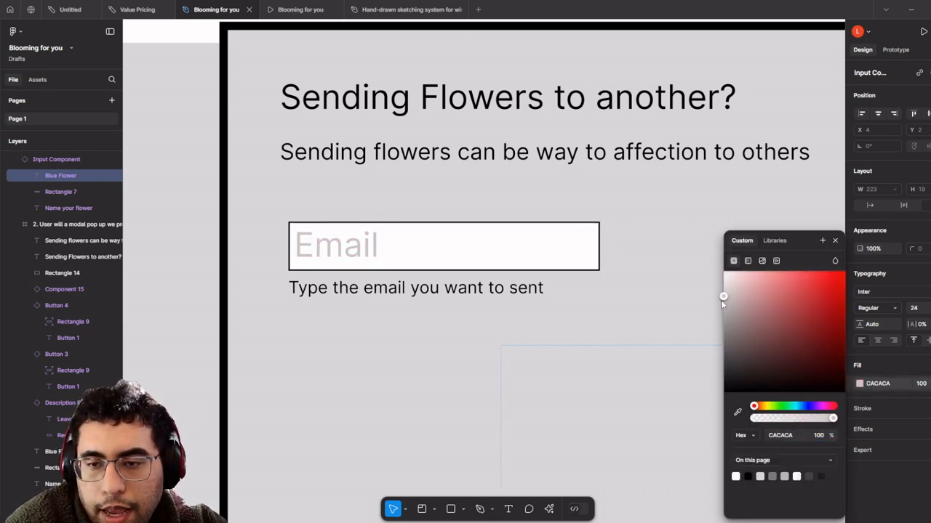
pyautogui.scroll(-5, 559, 327)
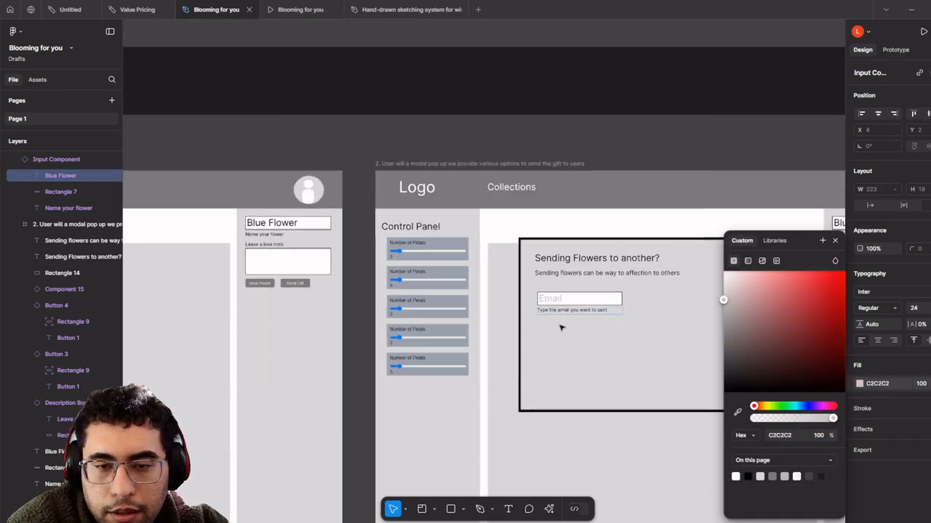
pyautogui.click(598, 393)
pyautogui.scroll(5, 580, 335)
pyautogui.hscroll(2, 580, 334)
pyautogui.doubleClick(497, 240)
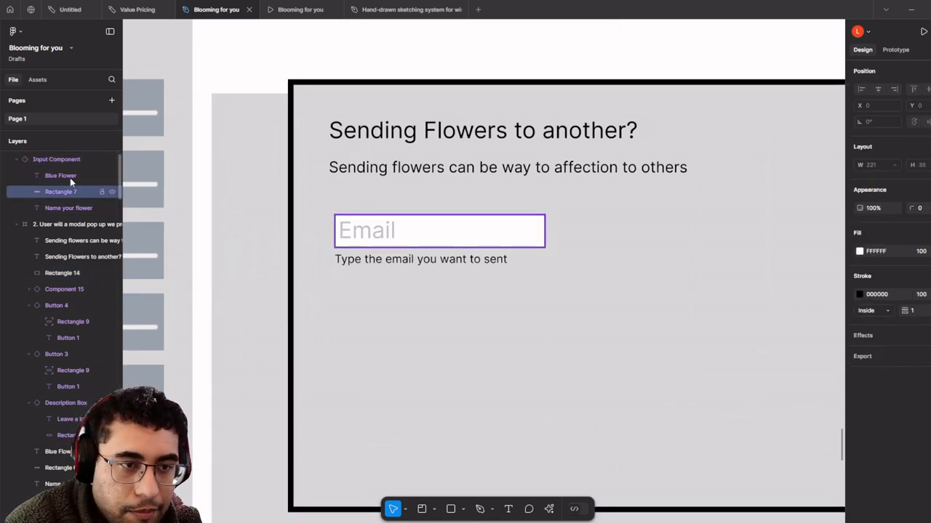
pyautogui.click(72, 159)
# - Detach the Email input from its main component
pyautogui.rightClick(75, 158)
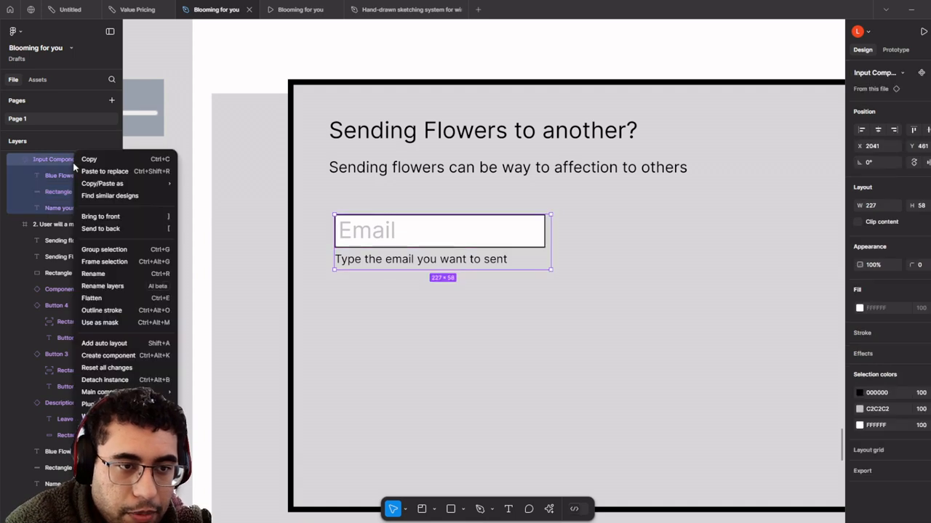
pyautogui.click(395, 248)
pyautogui.scroll(3, 448, 246)
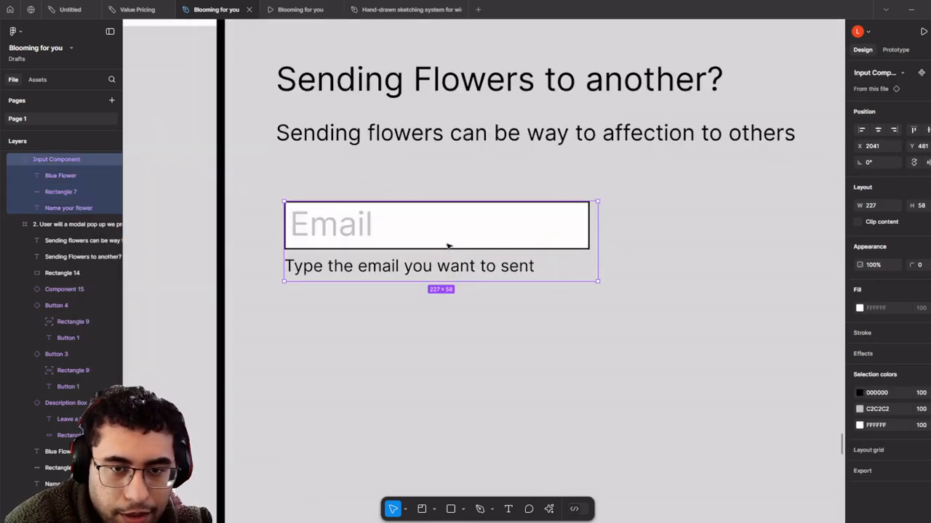
pyautogui.rightClick(448, 246)
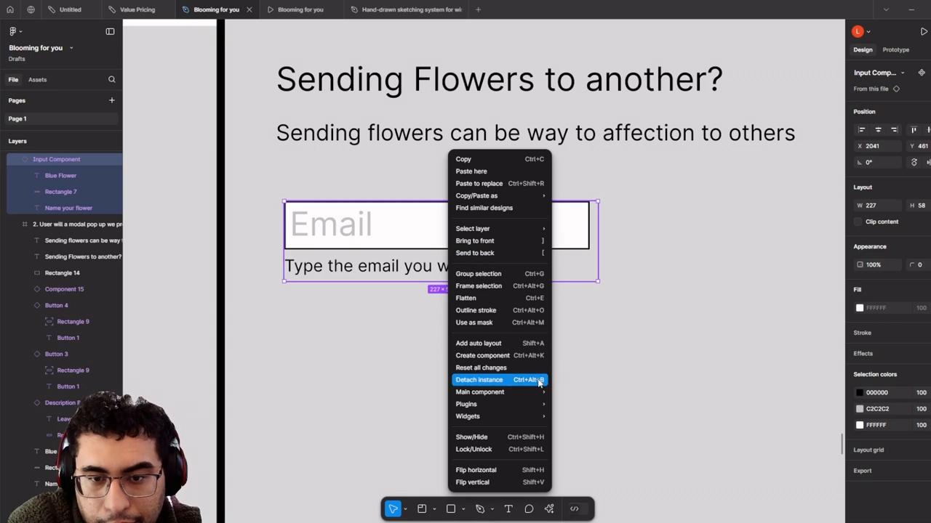
pyautogui.click(539, 380)
# - Widen the Email box to 431 px and shift the input frame up slightly
pyautogui.scroll(-2, 532, 322)
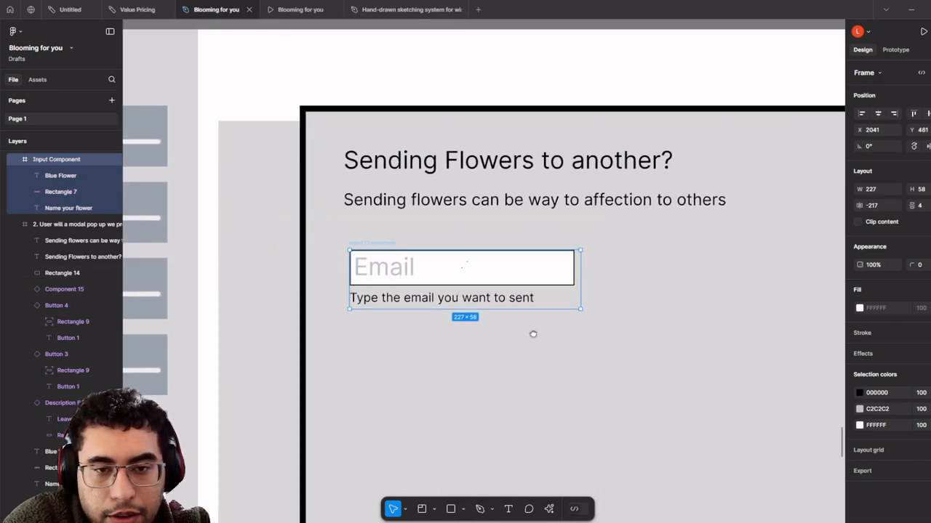
pyautogui.doubleClick(563, 274)
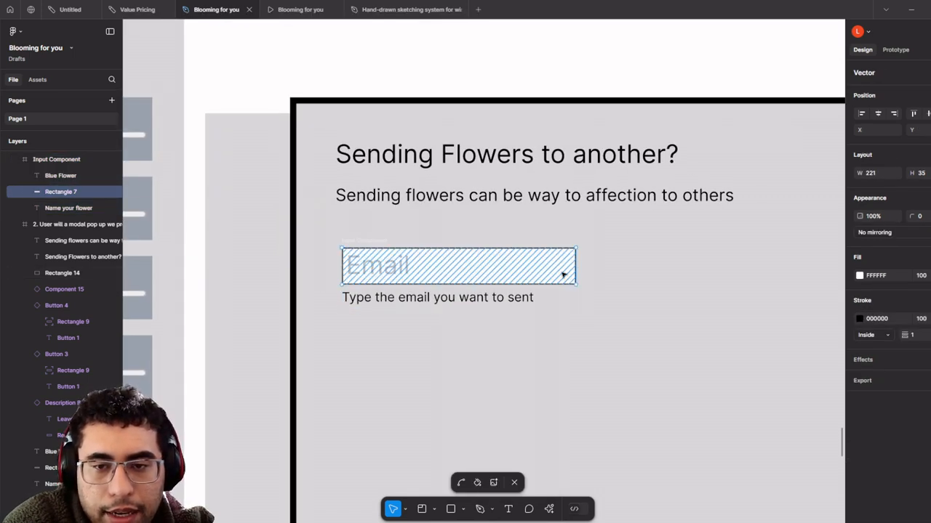
pyautogui.moveTo(696, 278); pyautogui.dragTo(798, 272)
pyautogui.hscroll(3, 393, 240)
pyautogui.scroll(-1, 393, 240)
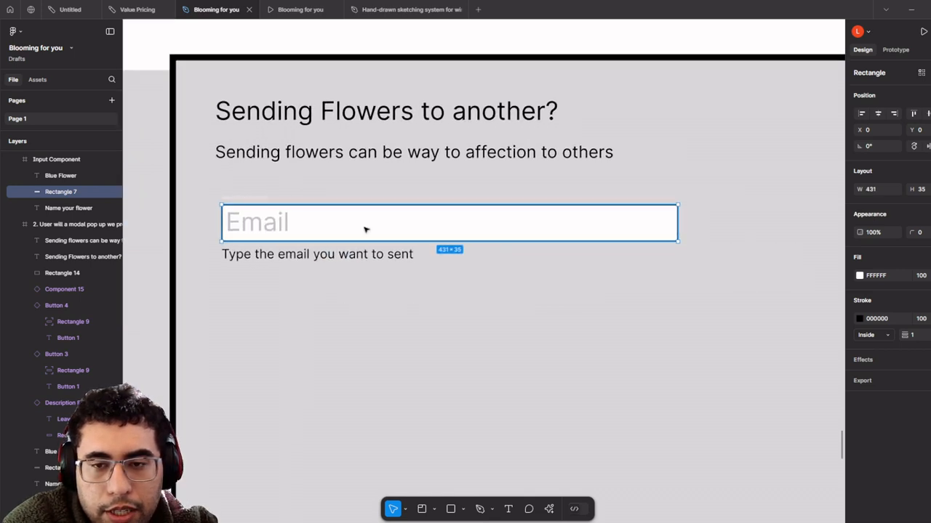
pyautogui.click(244, 210)
pyautogui.moveTo(282, 225); pyautogui.dragTo(280, 203)
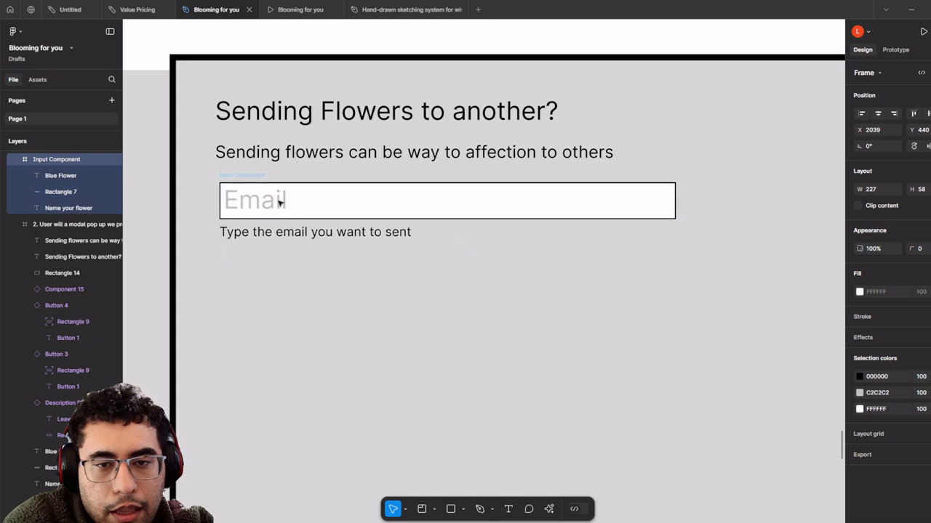
pyautogui.moveTo(460, 214); pyautogui.dragTo(622, 214)
pyautogui.hotkey('ctrl', 'z')
pyautogui.hotkey('ctrl', 'z')
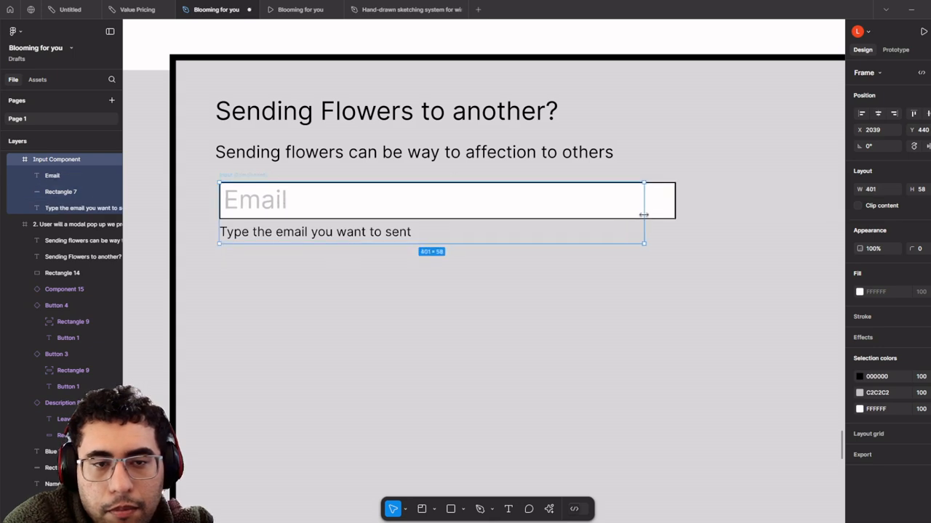
# - Ungroup the input frame and nudge the Email box with its texts into place
pyautogui.rightClick(61, 162)
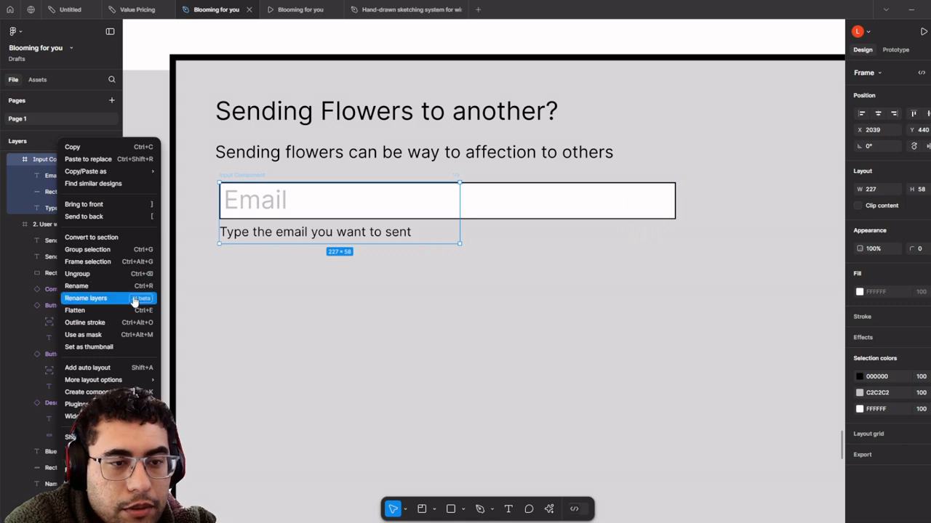
pyautogui.click(137, 275)
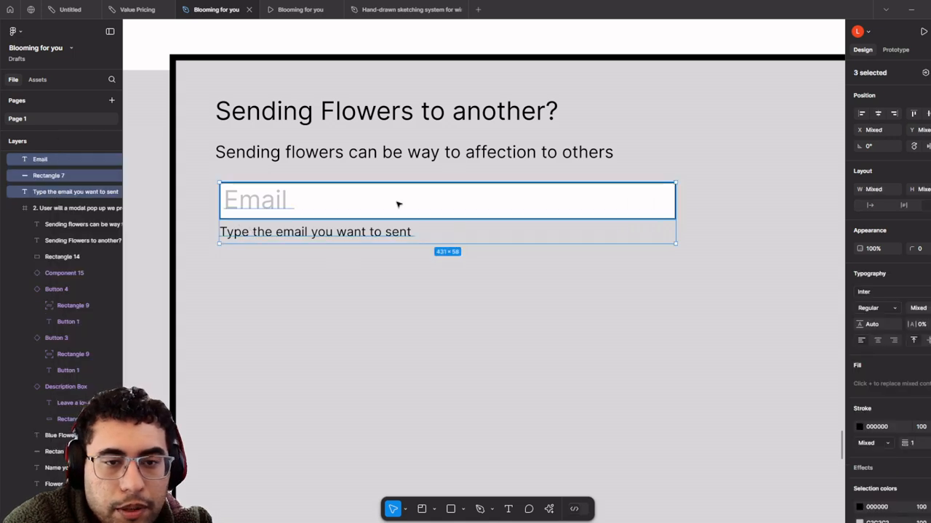
pyautogui.doubleClick(391, 206)
pyautogui.click(428, 277)
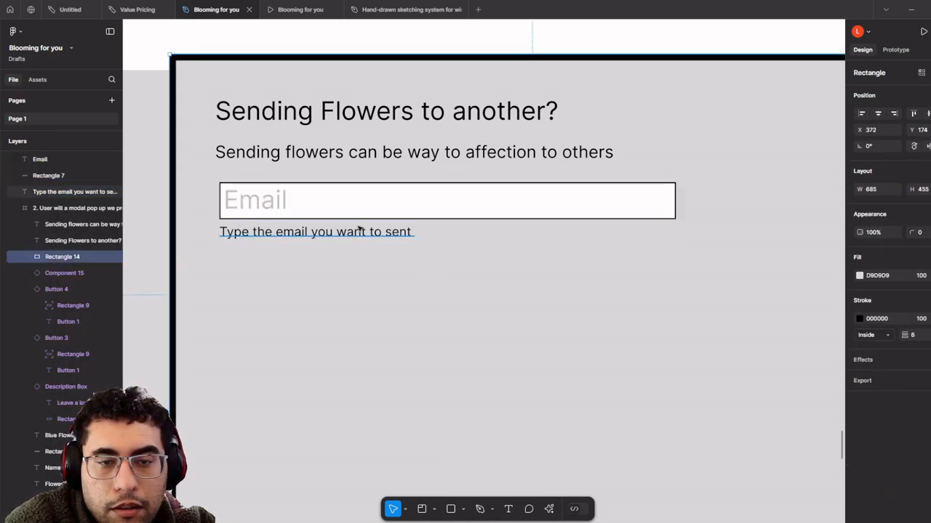
pyautogui.click(402, 214)
pyautogui.scroll(-2, 402, 212)
pyautogui.moveTo(405, 208); pyautogui.dragTo(353, 248)
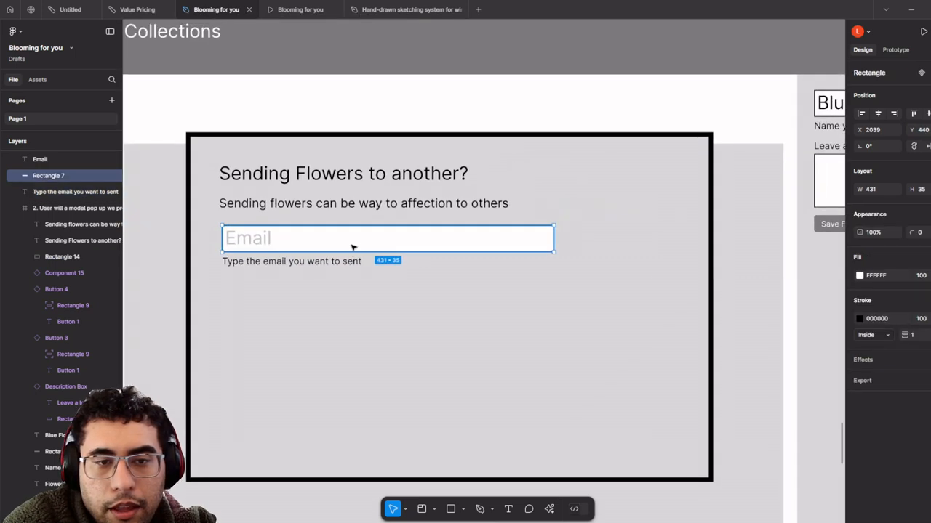
pyautogui.keyDown('shift'); pyautogui.click(270, 240); pyautogui.keyUp('shift')
pyautogui.keyDown('shift'); pyautogui.click(289, 261); pyautogui.keyUp('shift')
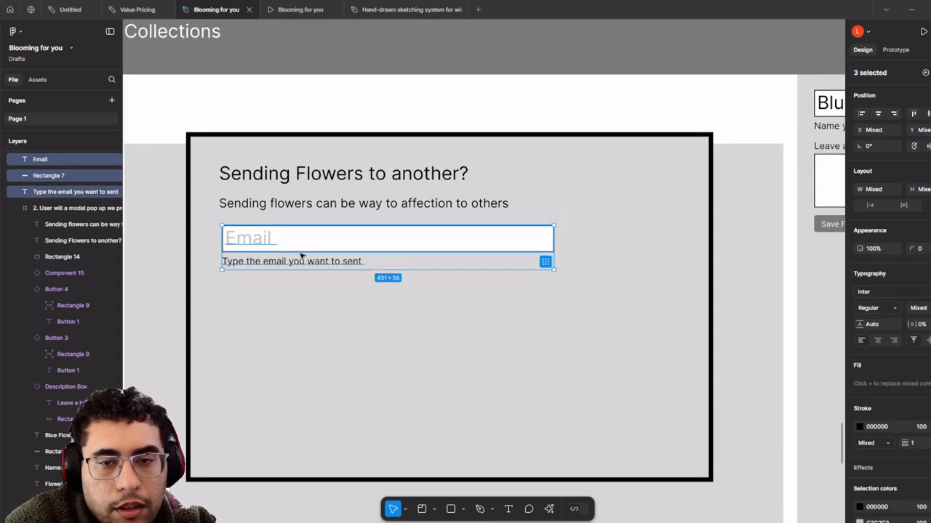
pyautogui.moveTo(301, 255); pyautogui.dragTo(301, 247)
# - Give the Email placeholder a smaller font size and nudge it right and down
pyautogui.click(250, 249)
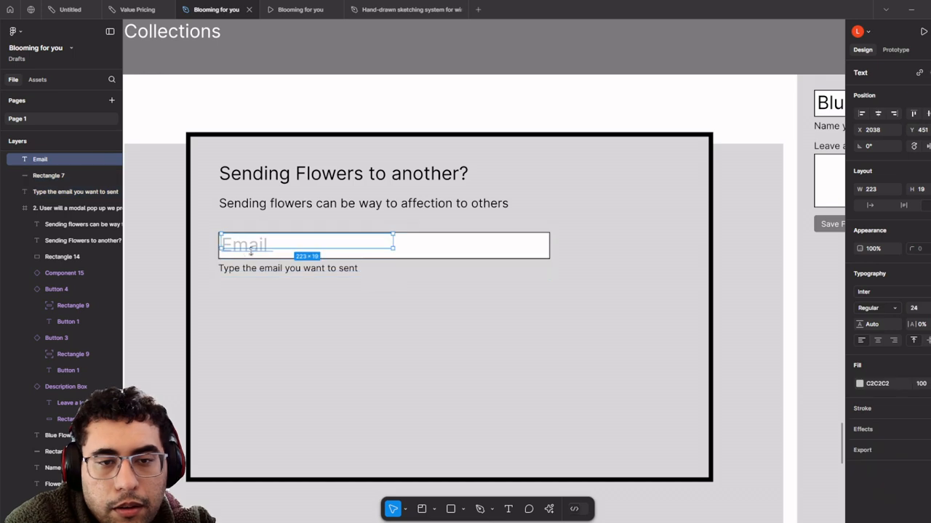
pyautogui.click(923, 307)
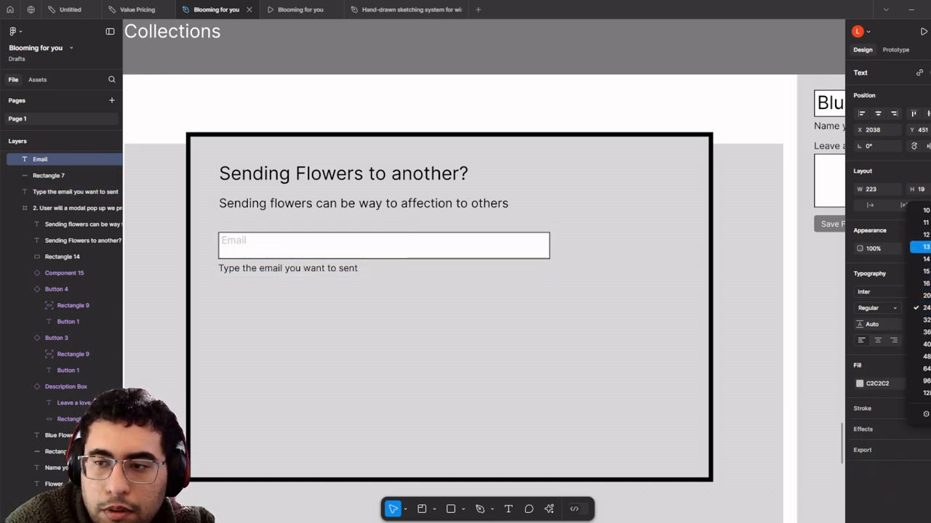
pyautogui.click(923, 223)
pyautogui.click(245, 246)
pyautogui.scroll(3, 242, 245)
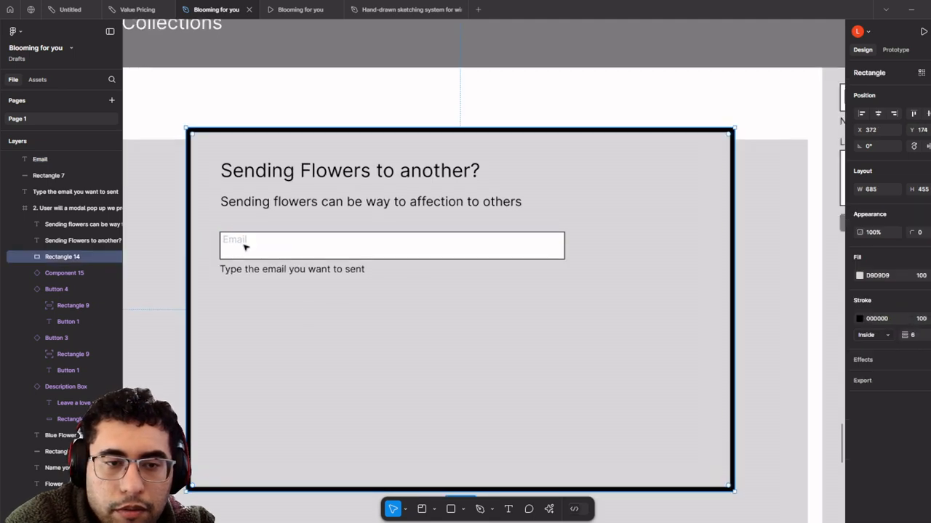
pyautogui.moveTo(241, 244); pyautogui.dragTo(246, 248)
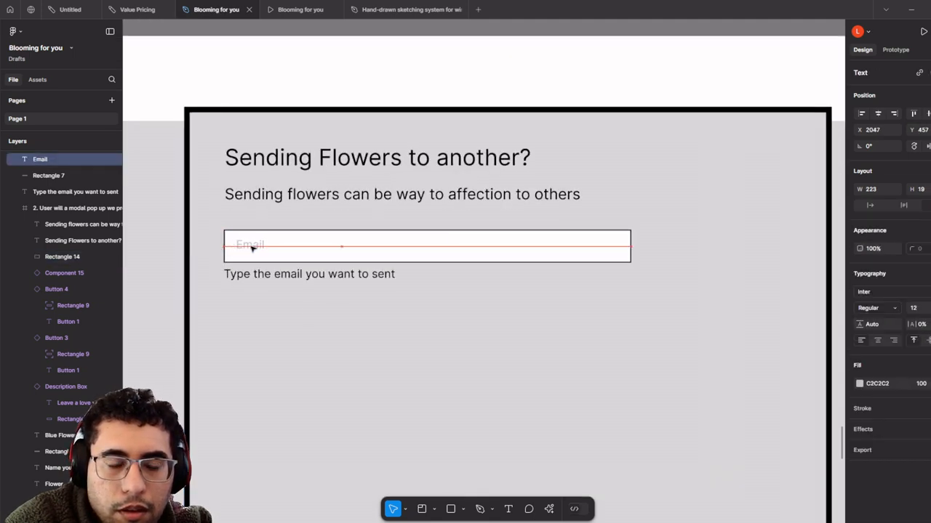
# - Round the Email input box's corners to 12, then settle on 6
pyautogui.click(471, 257)
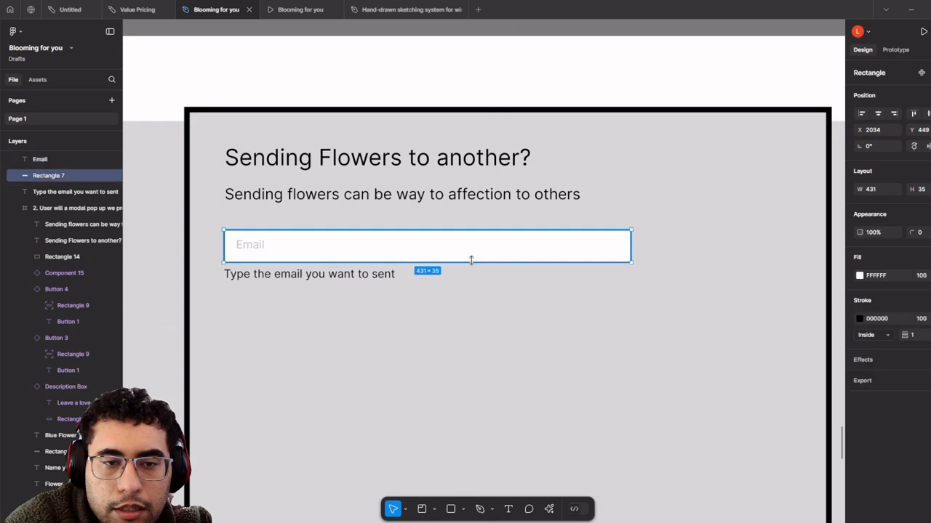
pyautogui.click(918, 232)
pyautogui.write('1')
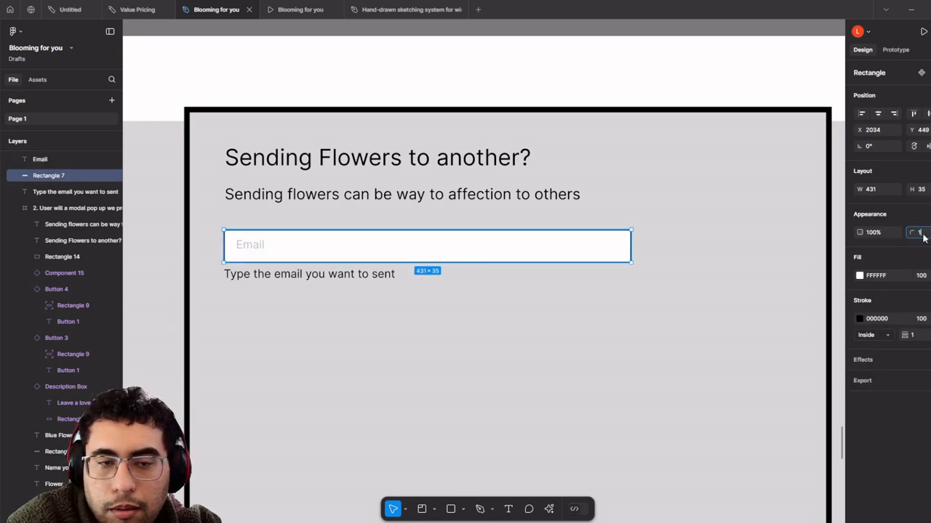
pyautogui.write('2')
pyautogui.press('Return')
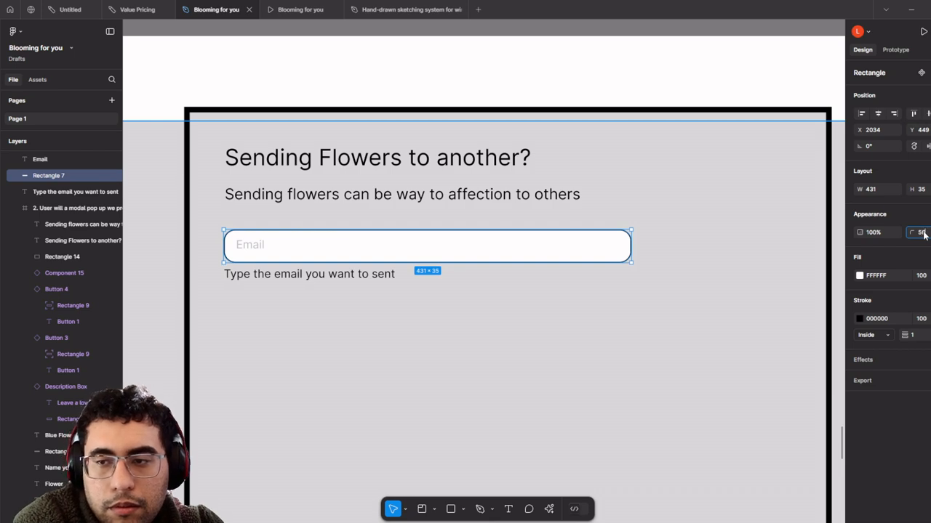
pyautogui.press('Return')
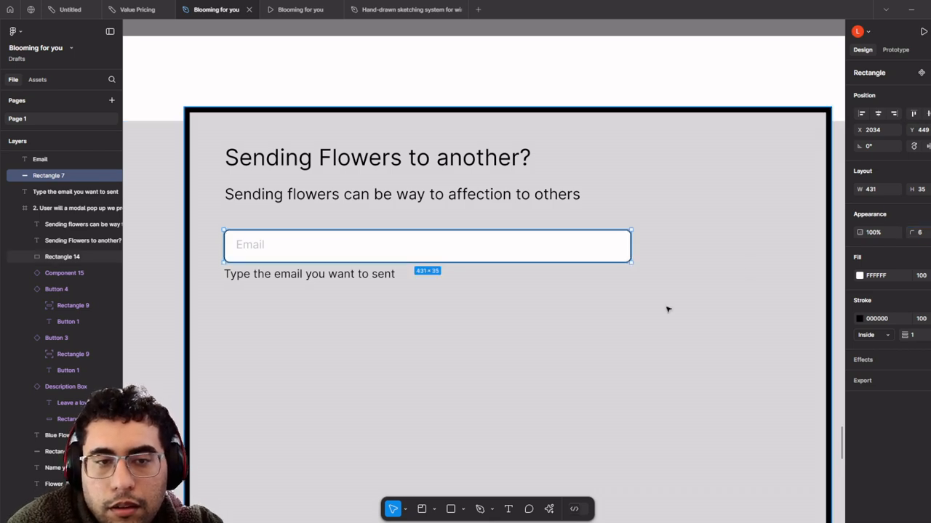
pyautogui.click(291, 291)
pyautogui.click(316, 282)
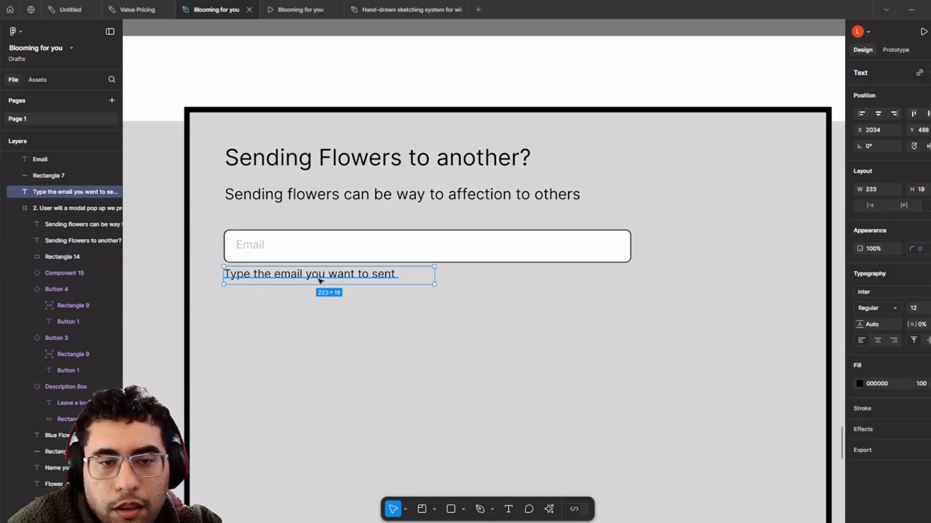
# - Retype the caption beneath the Email box as 'Type in a email to send off'
pyautogui.moveTo(319, 280); pyautogui.dragTo(229, 275)
pyautogui.doubleClick(319, 280)
pyautogui.click(318, 279)
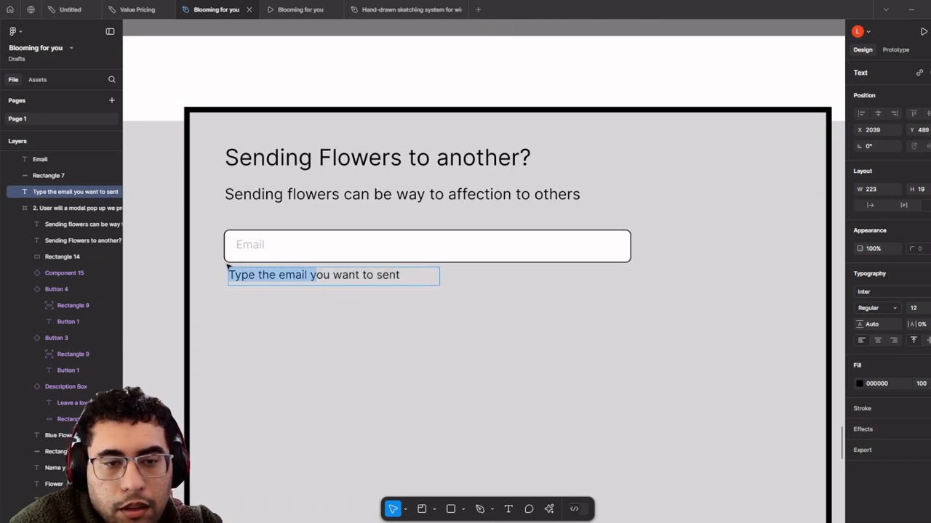
pyautogui.hotkey('ctrl', 'a')
pyautogui.write('Ty')
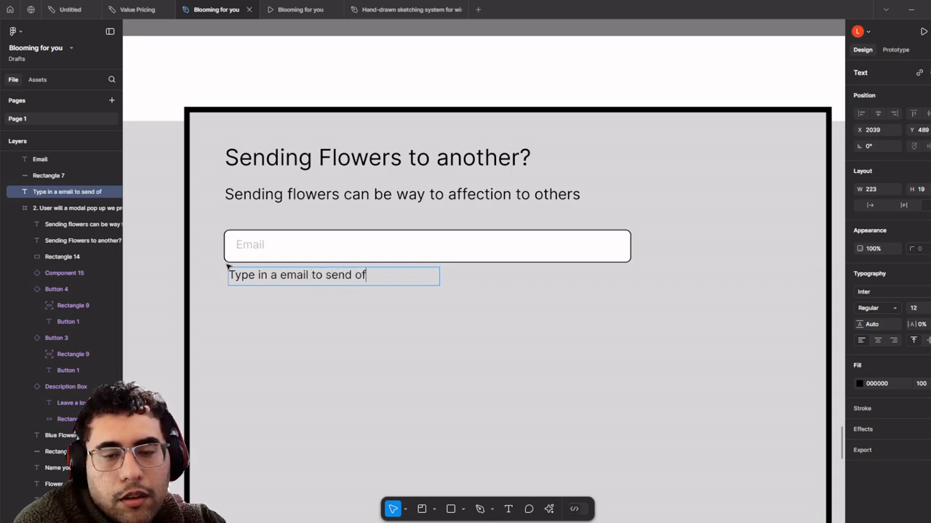
pyautogui.press('Escape')
pyautogui.click(277, 245)
pyautogui.scroll(-2, 598, 363)
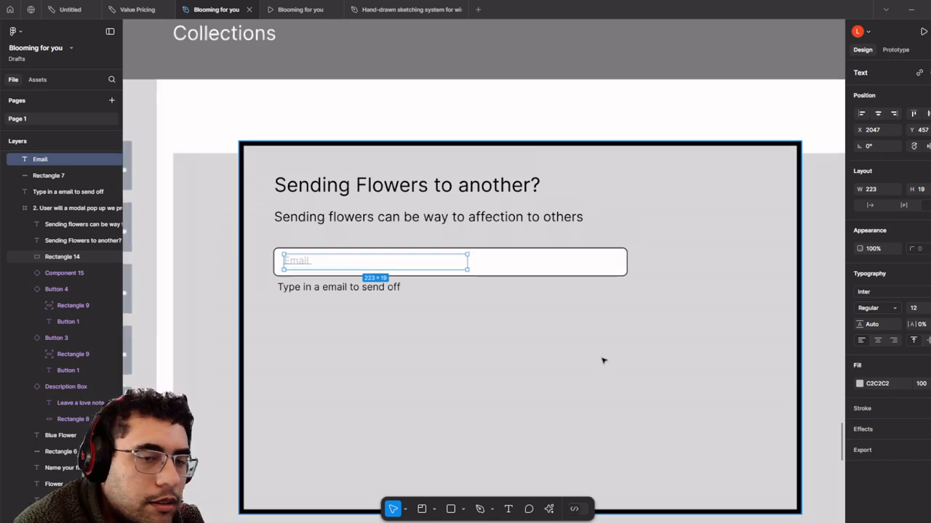
pyautogui.scroll(-3, 598, 355)
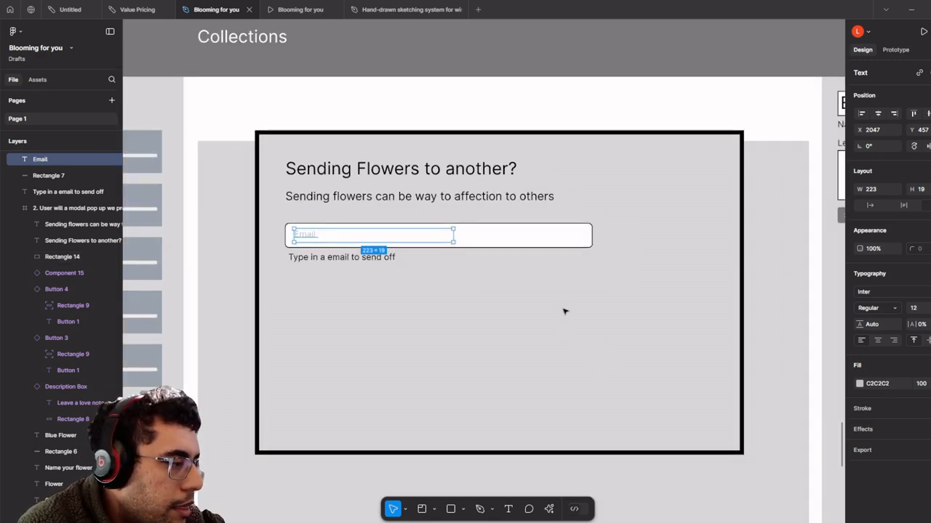
pyautogui.click(508, 301)
pyautogui.scroll(-5, 509, 297)
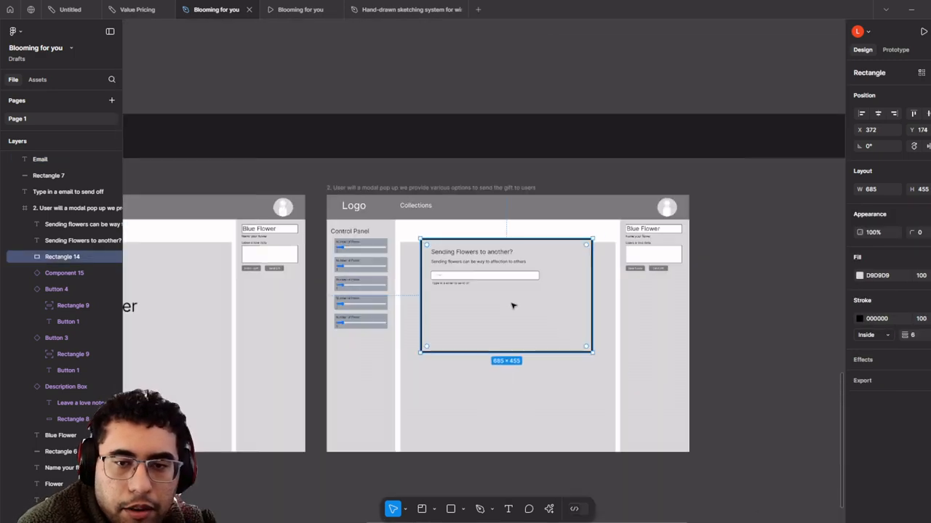
# - Navigate to the components area and select the Button 1 component
pyautogui.scroll(-2, 483, 278)
pyautogui.moveTo(400, 235); pyautogui.dragTo(655, 403)
pyautogui.scroll(-3, 654, 403)
pyautogui.scroll(3, 602, 154)
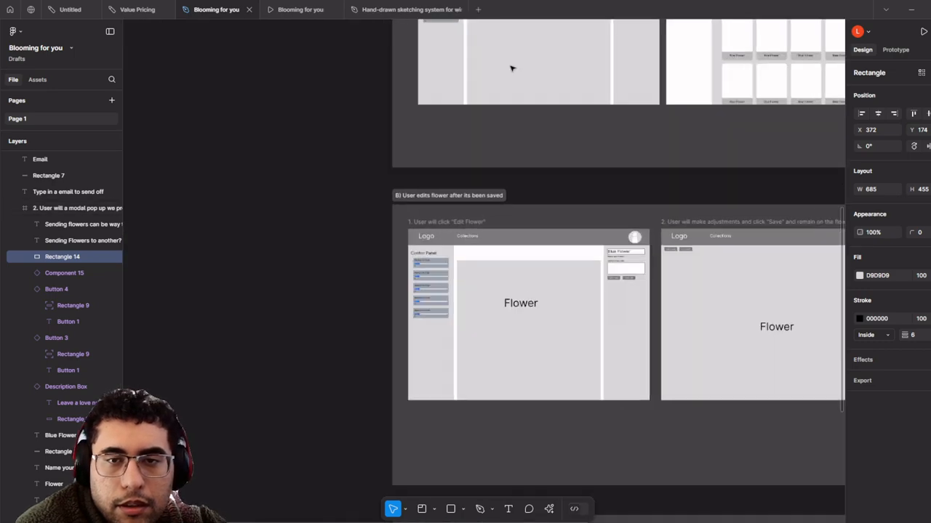
pyautogui.moveTo(512, 67); pyautogui.dragTo(543, 384)
pyautogui.scroll(2, 544, 384)
pyautogui.scroll(8, 384, 259)
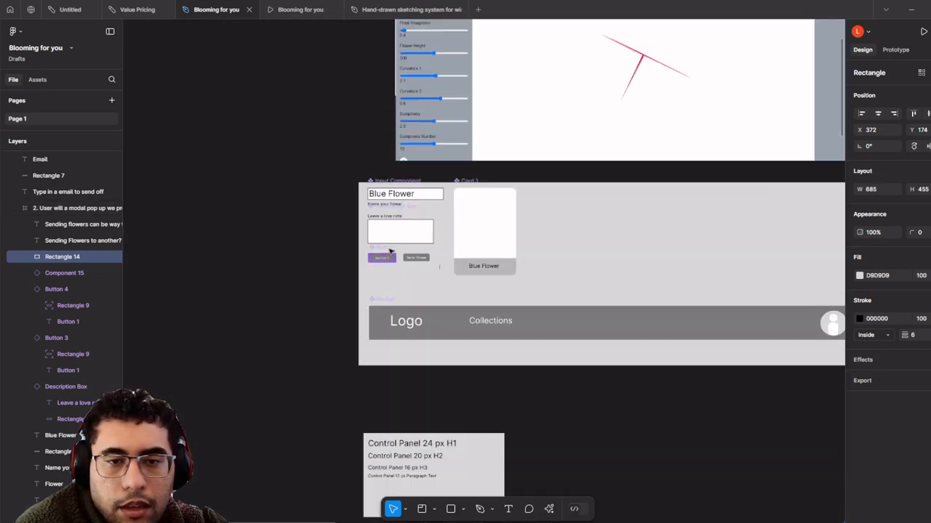
pyautogui.scroll(-2, 384, 259)
pyautogui.click(380, 266)
# - Return to the Send Gift modal in section C and show the Assets library of 5 components
pyautogui.scroll(-3, 407, 284)
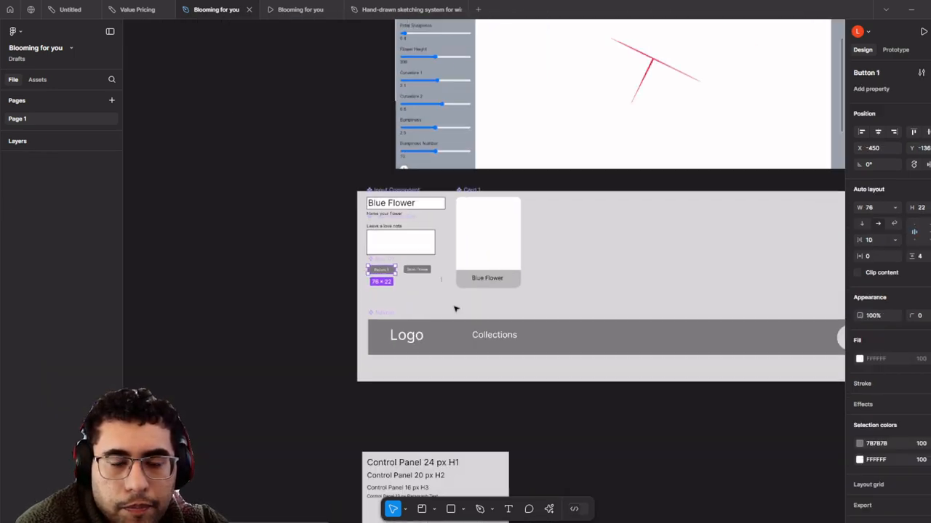
pyautogui.scroll(-4, 716, 425)
pyautogui.moveTo(721, 434); pyautogui.dragTo(415, 137)
pyautogui.moveTo(652, 413); pyautogui.dragTo(412, 69)
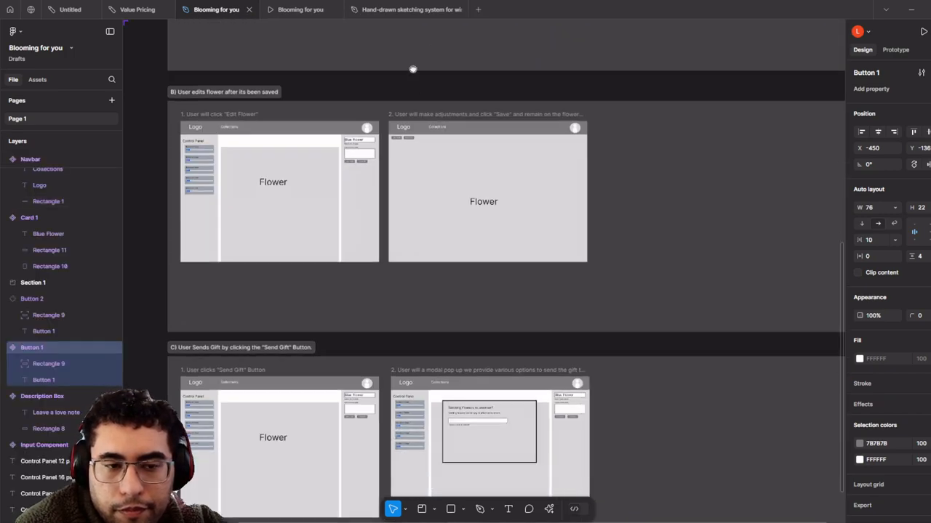
pyautogui.scroll(8, 503, 442)
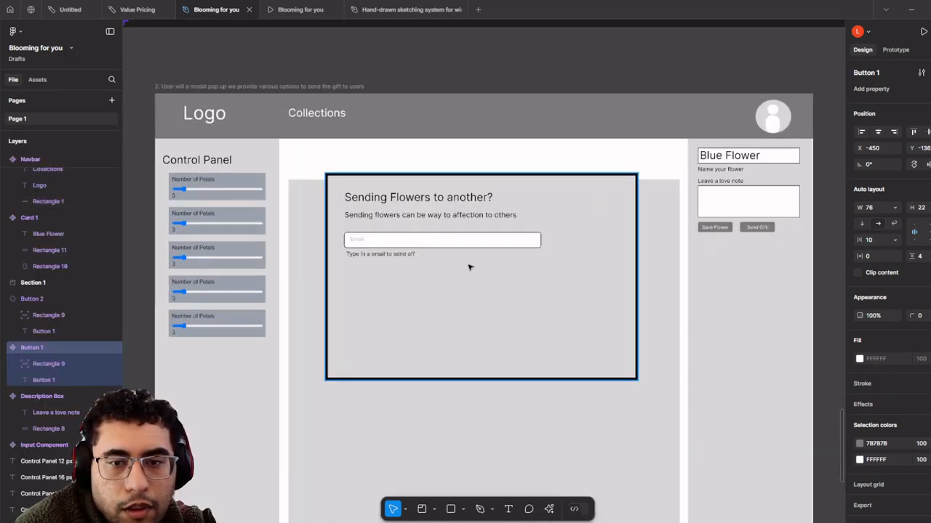
pyautogui.scroll(2, 469, 268)
pyautogui.click(37, 80)
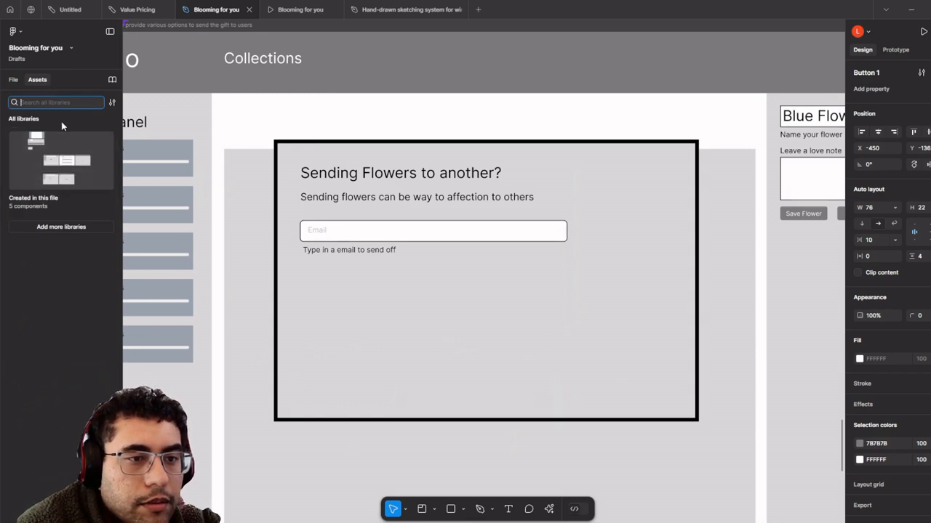
# - Place a Button 1 instance below the Email helper text and label it Cancel
pyautogui.write('Button')
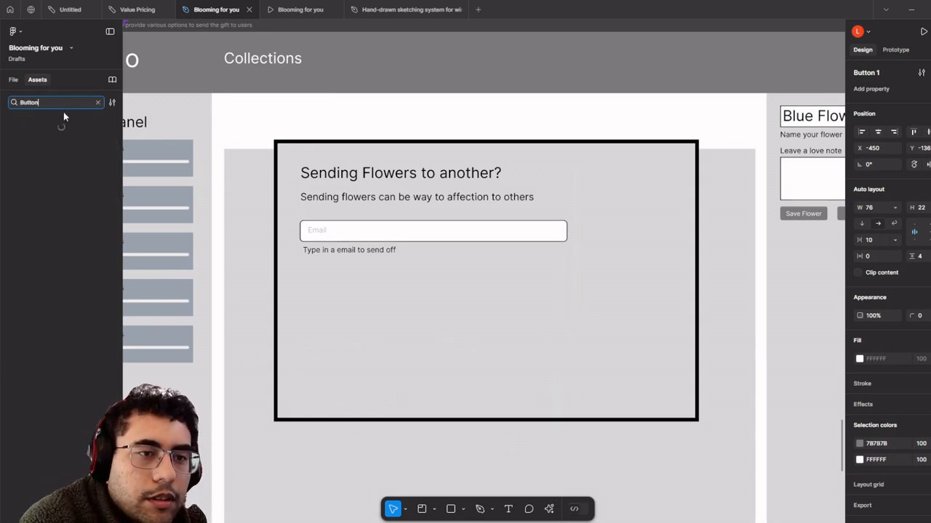
pyautogui.moveTo(52, 142); pyautogui.dragTo(447, 123)
pyautogui.scroll(3, 440, 142)
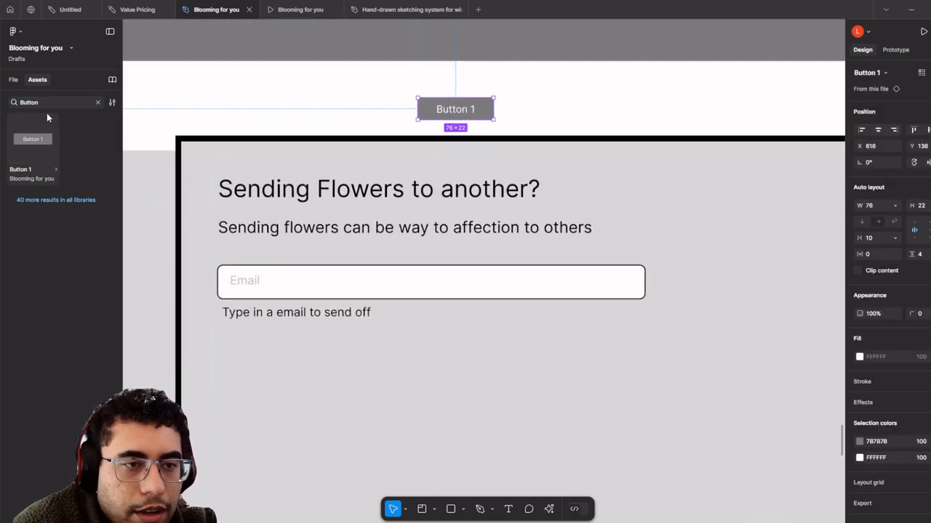
pyautogui.click(13, 81)
pyautogui.click(36, 80)
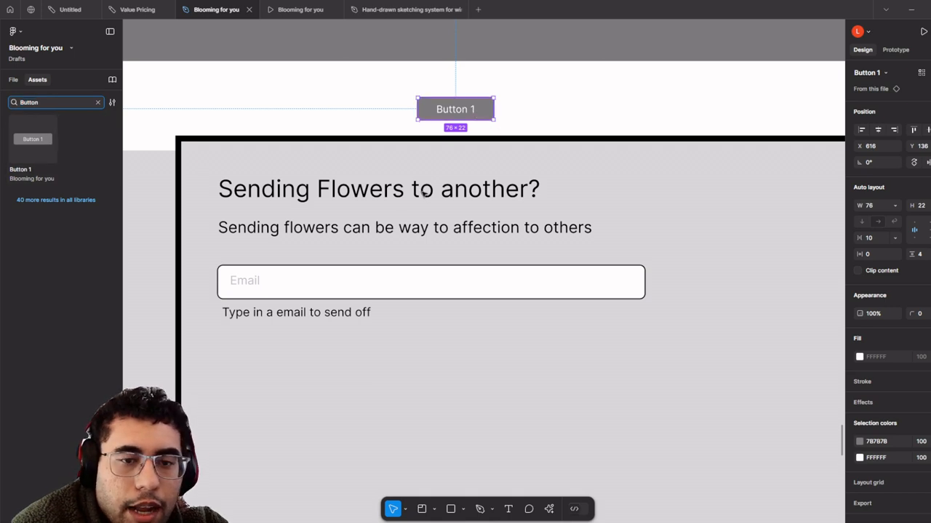
pyautogui.moveTo(475, 114); pyautogui.dragTo(278, 347)
pyautogui.doubleClick(276, 347)
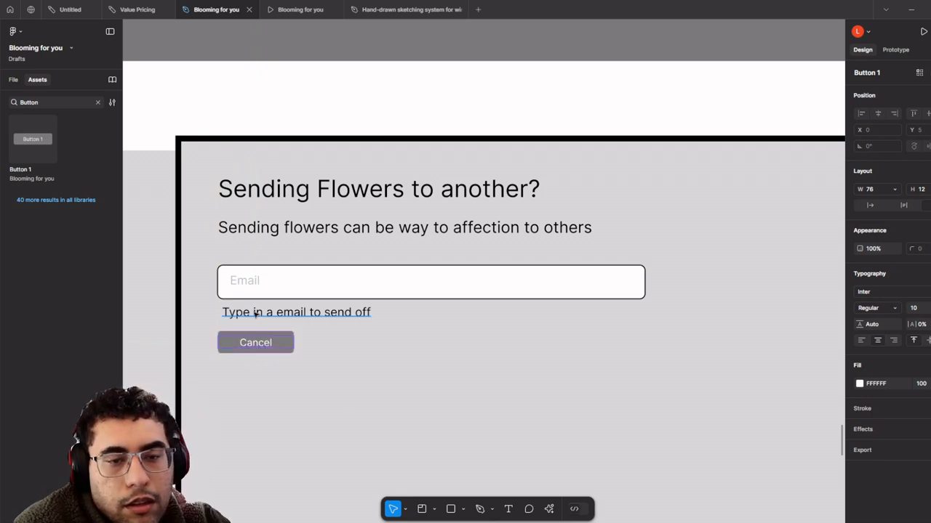
# - Duplicate the Cancel button to its right and relabel the copy Send Gift
pyautogui.press('Escape')
pyautogui.keyDown('alt'); pyautogui.moveTo(276, 341); pyautogui.dragTo(362, 344); pyautogui.keyUp('alt')
pyautogui.doubleClick(362, 344)
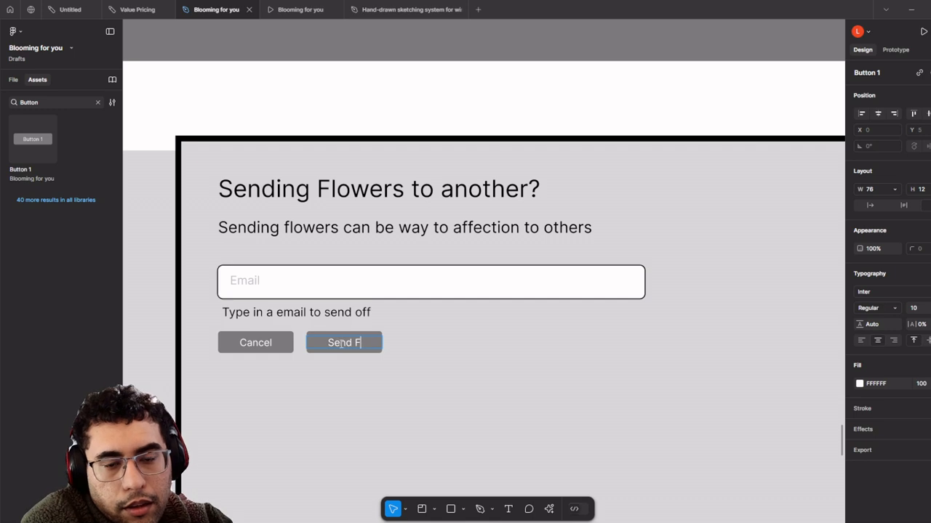
pyautogui.click(395, 349)
pyautogui.scroll(-5, 394, 349)
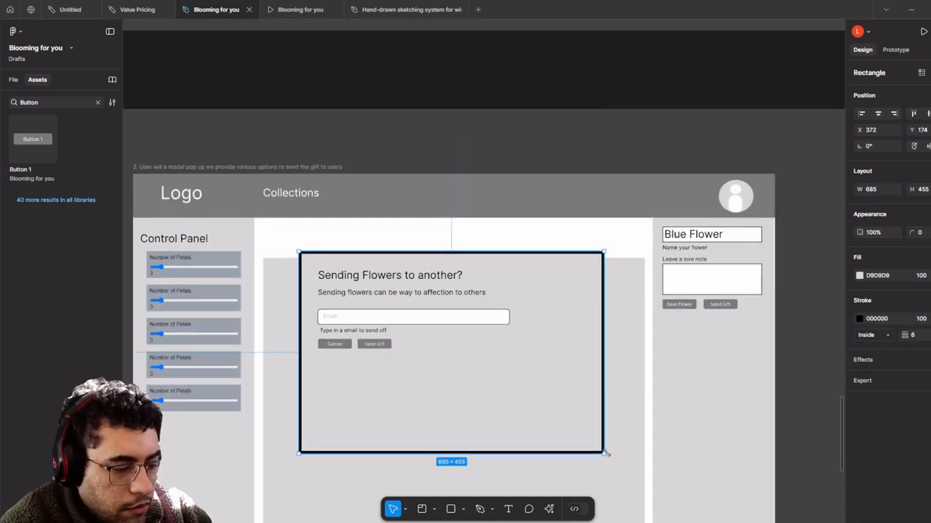
# - Scale the modal rectangle down proportionally to about 525 wide
pyautogui.press('k')
pyautogui.moveTo(606, 453)
pyautogui.mouseDown()
pyautogui.moveTo(526, 393)
pyautogui.moveTo(532, 374)
pyautogui.moveTo(512, 386)
pyautogui.moveTo(513, 373)
pyautogui.mouseUp()
pyautogui.press('v')
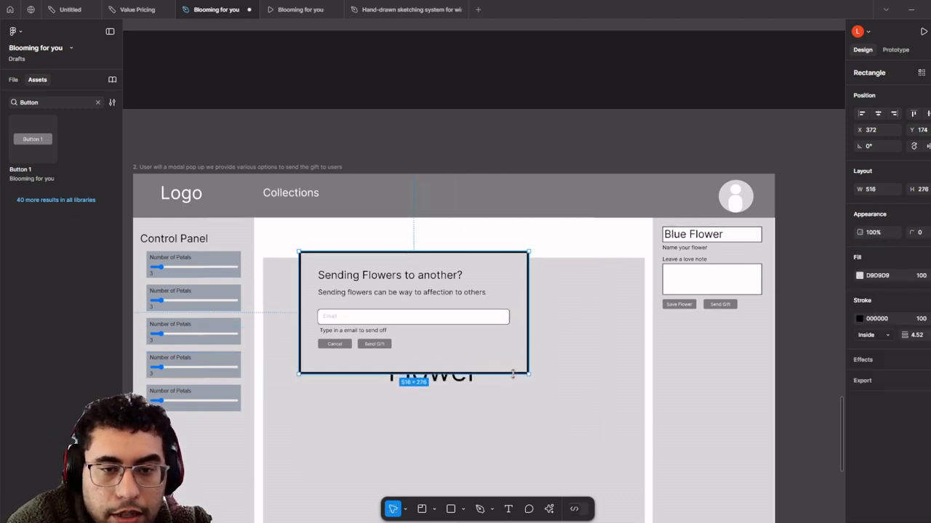
pyautogui.scroll(3, 335, 360)
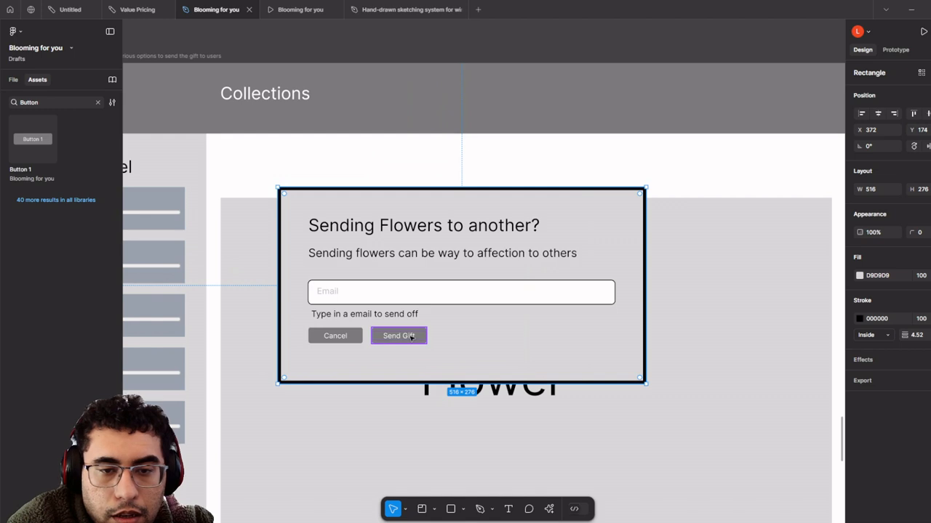
# - Select the modal's buttons, helper text, Email field and subtitle, and try Create component
pyautogui.keyDown('shift'); pyautogui.click(416, 337); pyautogui.keyUp('shift')
pyautogui.keyDown('shift'); pyautogui.click(352, 341); pyautogui.keyUp('shift')
pyautogui.keyDown('shift'); pyautogui.click(369, 315); pyautogui.keyUp('shift')
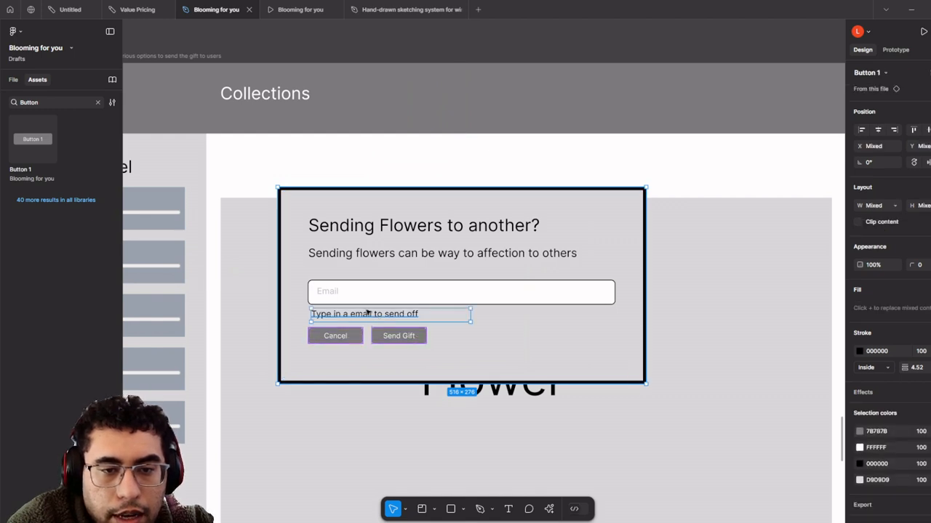
pyautogui.keyDown('shift'); pyautogui.click(351, 301); pyautogui.keyUp('shift')
pyautogui.keyDown('shift'); pyautogui.click(351, 255); pyautogui.keyUp('shift')
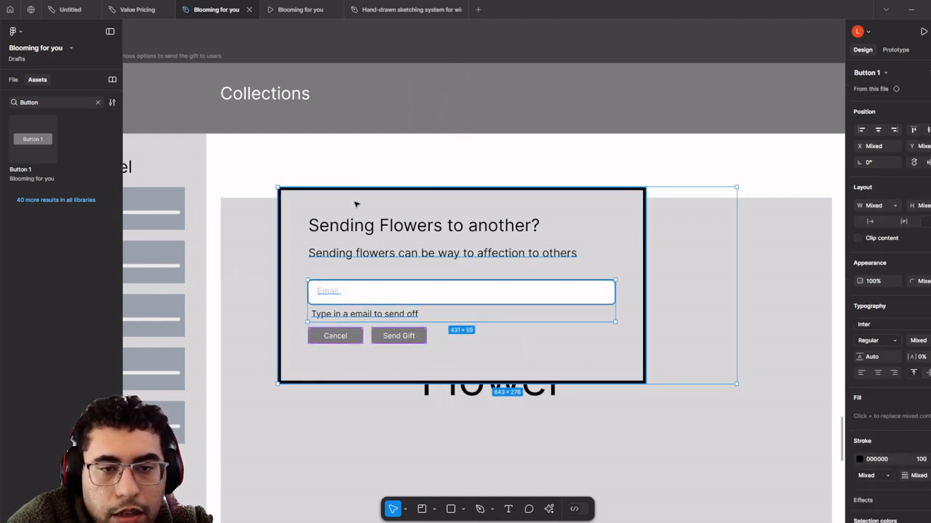
pyautogui.rightClick(361, 236)
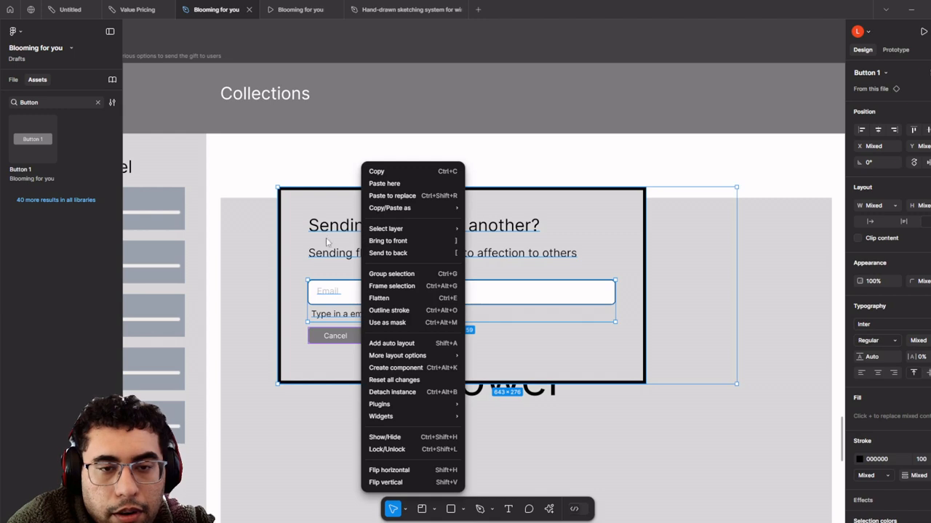
pyautogui.click(450, 367)
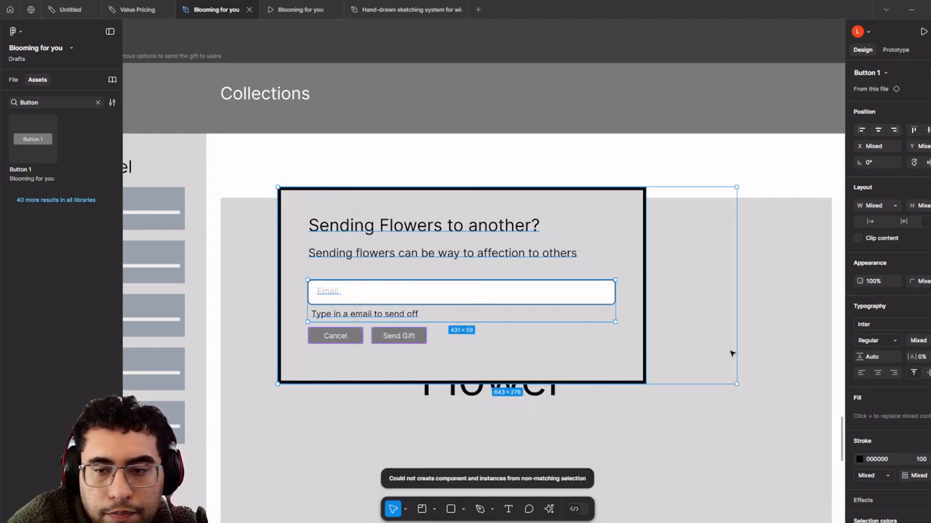
pyautogui.moveTo(735, 352); pyautogui.dragTo(494, 435)
pyautogui.hotkey('ctrl', 'z')
# - Drag the selected modal pieces up to the components area
pyautogui.scroll(-3, 668, 356)
pyautogui.scroll(-5, 432, 331)
pyautogui.moveTo(355, 152); pyautogui.dragTo(311, 97)
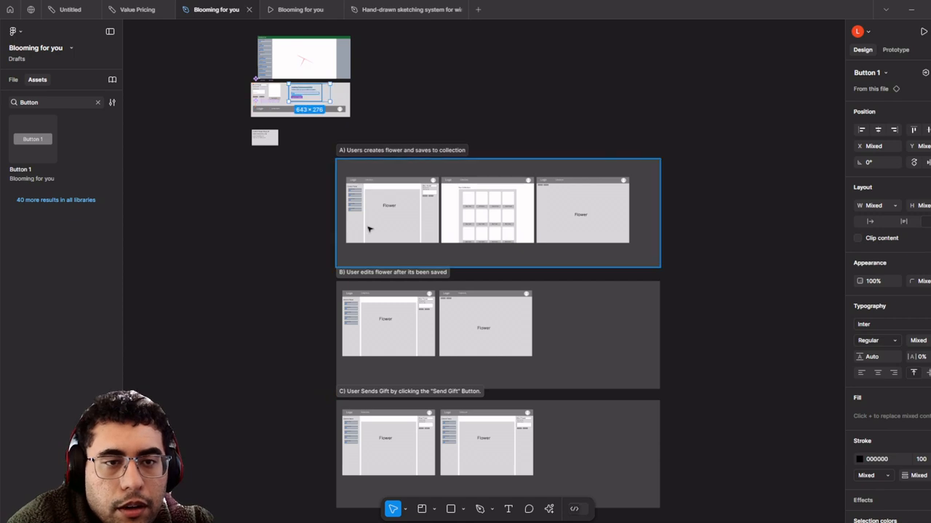
# - Drop the modal into the components frame and make it a component
pyautogui.scroll(5, 293, 104)
pyautogui.moveTo(341, 220); pyautogui.dragTo(404, 328)
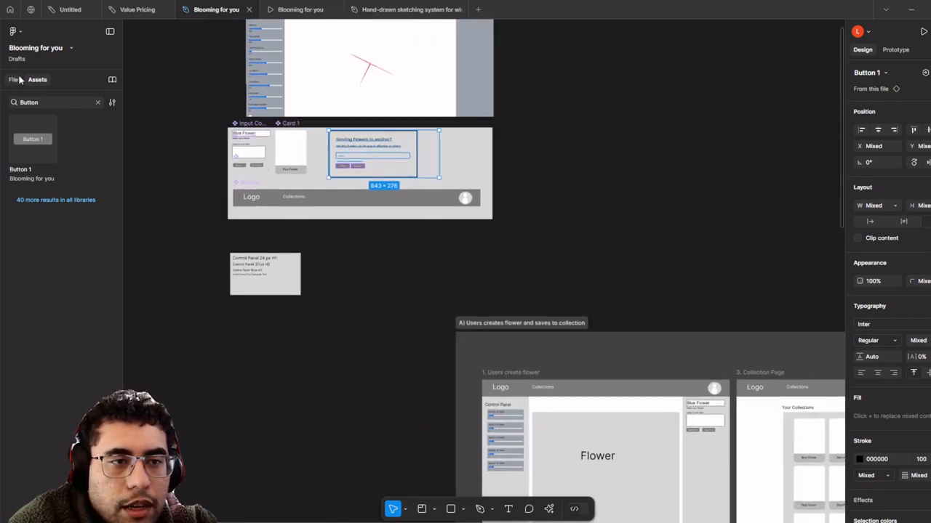
pyautogui.scroll(4, 333, 165)
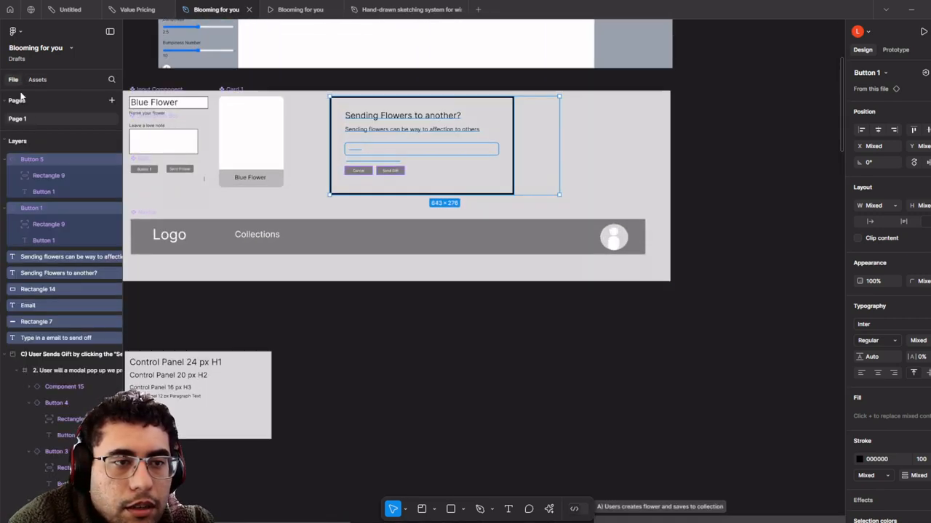
pyautogui.scroll(3, 538, 269)
pyautogui.hscroll(-3, 538, 268)
pyautogui.scroll(4, 611, 265)
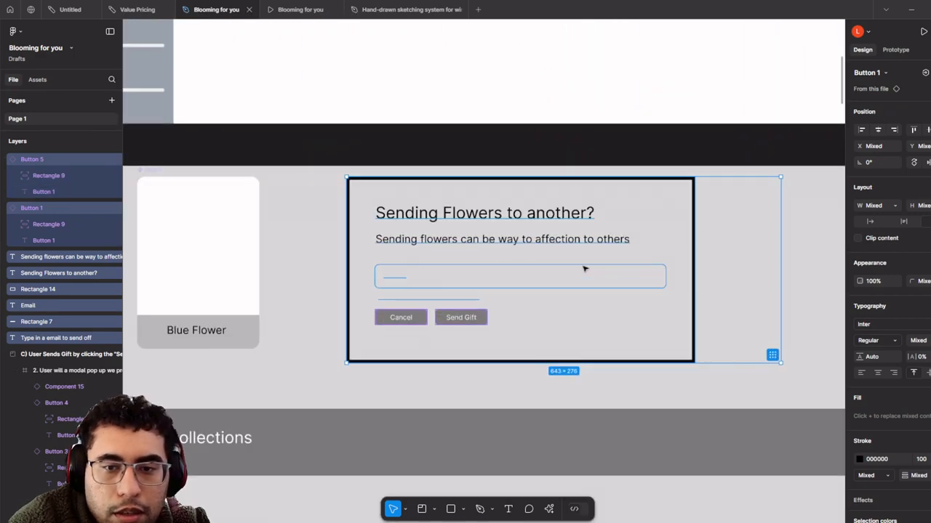
pyautogui.rightClick(584, 266)
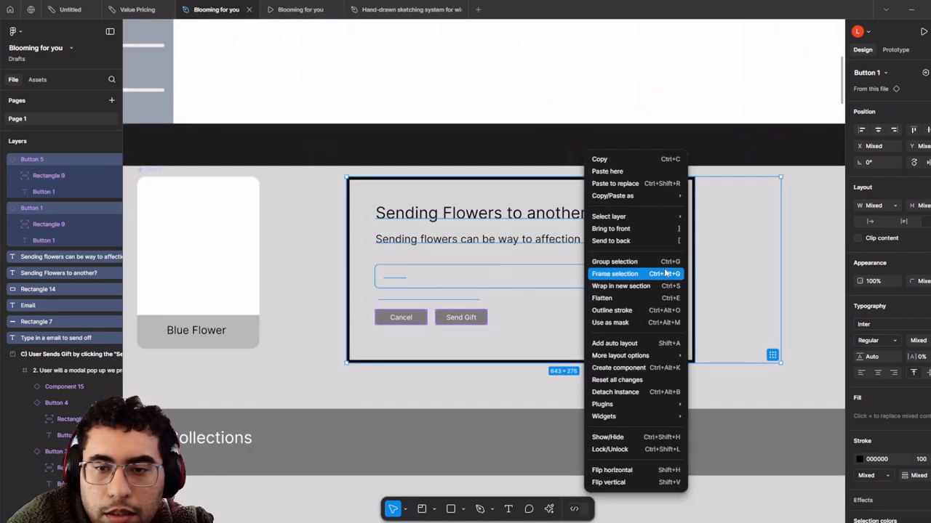
pyautogui.click(655, 368)
# - Paste the email field, caption and buttons into the modal and make the whole modal a component
pyautogui.scroll(-1, 654, 364)
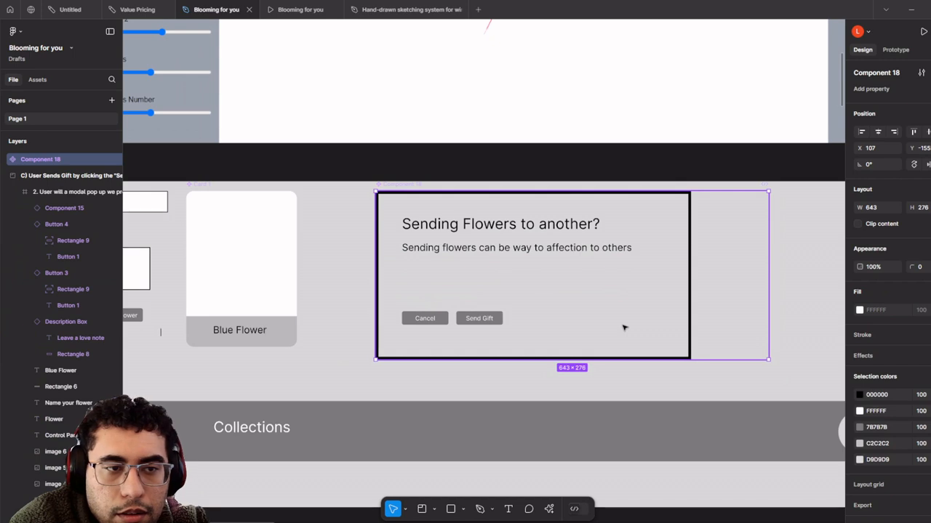
pyautogui.hotkey('ctrl', 'v')
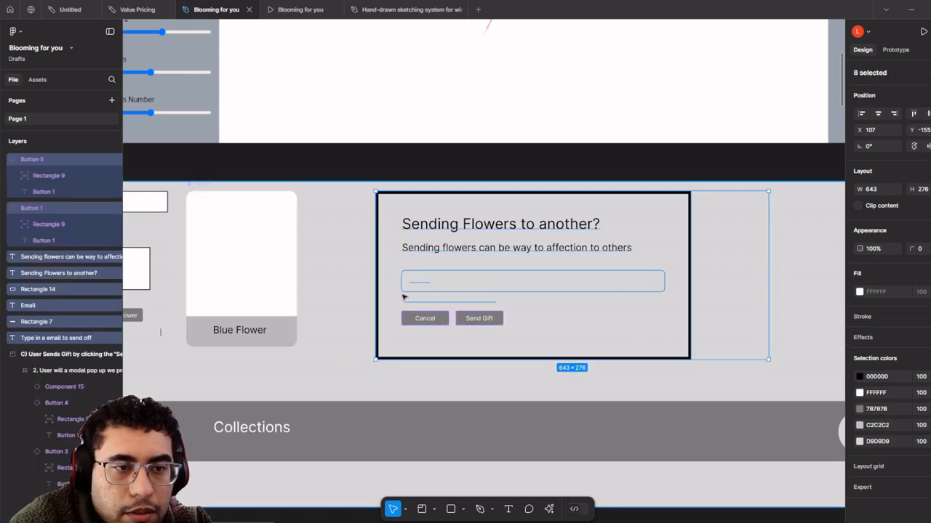
pyautogui.scroll(-1, 477, 311)
pyautogui.scroll(-3, 477, 311)
pyautogui.scroll(3, 540, 326)
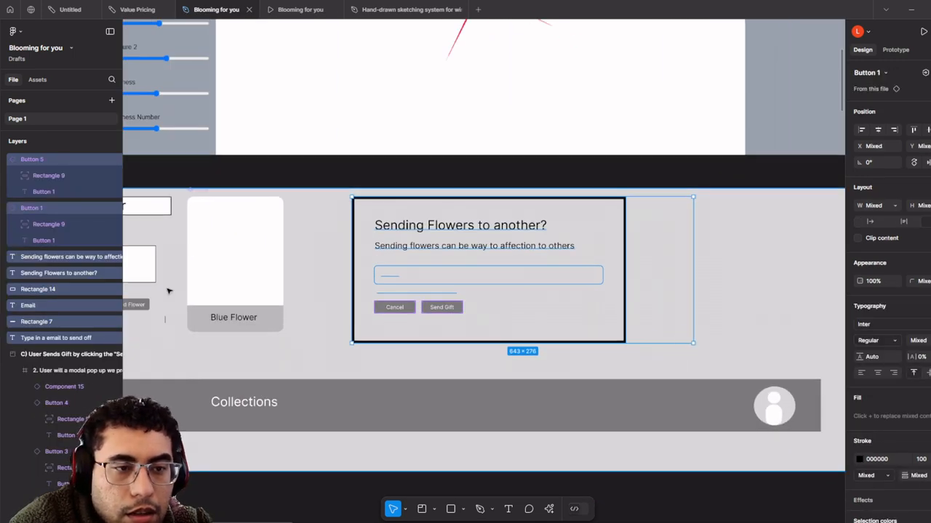
pyautogui.rightClick(486, 301)
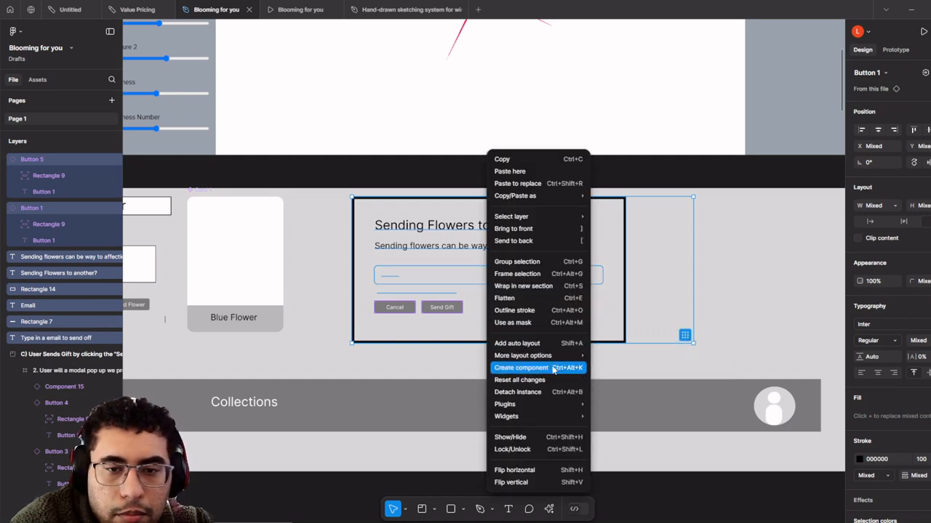
pyautogui.click(554, 369)
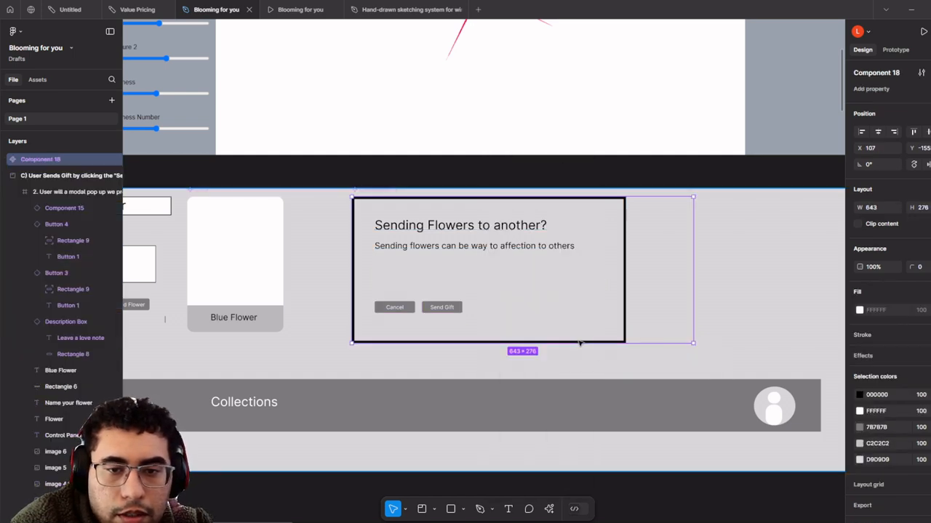
# - Move Rectangle 14, the modal background, beneath all other layers in Component 18
pyautogui.click(5, 160)
pyautogui.click(5, 160)
pyautogui.click(5, 161)
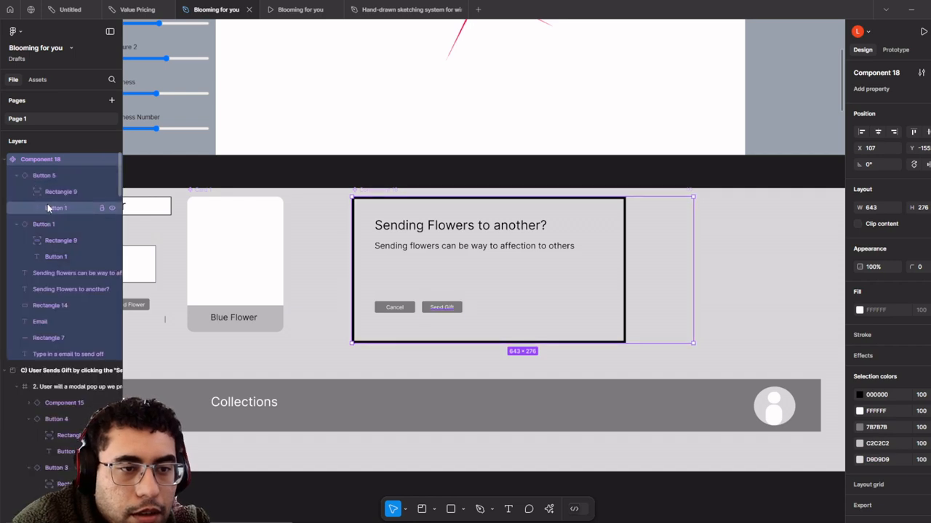
pyautogui.click(68, 307)
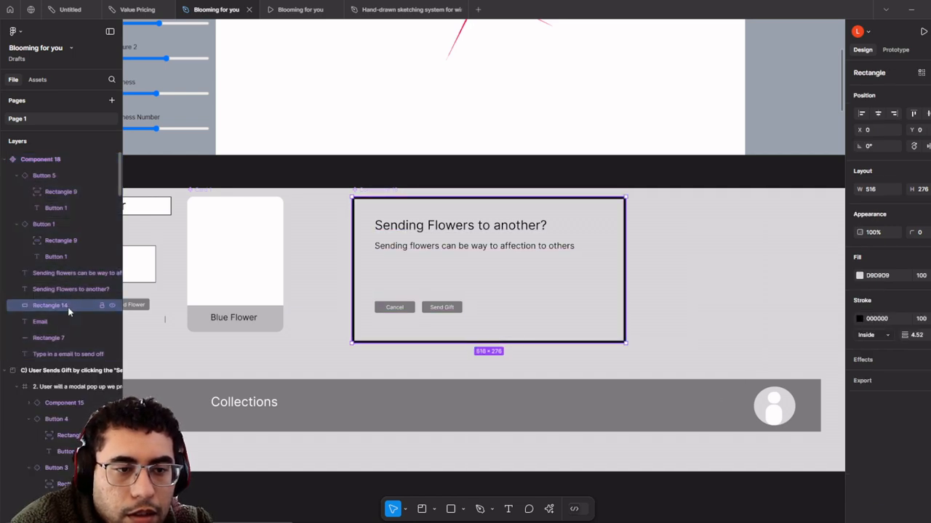
pyautogui.rightClick(68, 307)
pyautogui.click(168, 266)
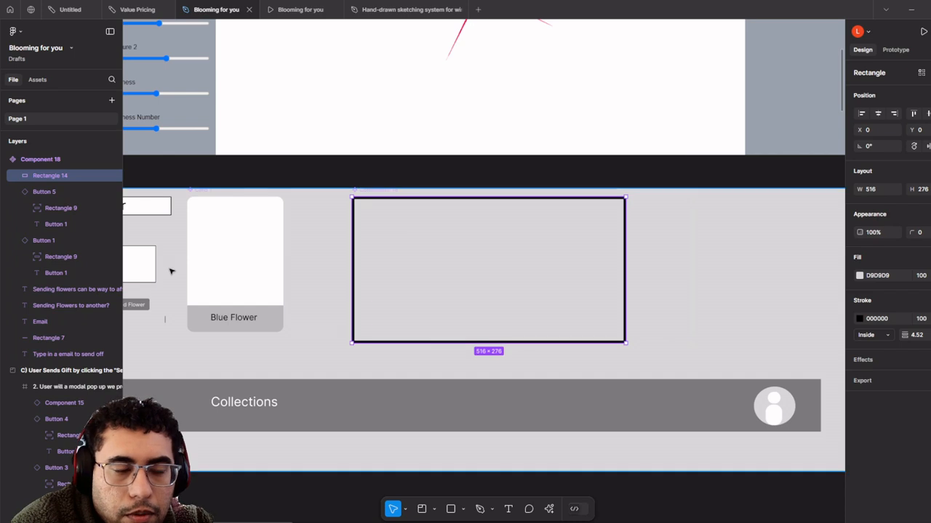
pyautogui.hotkey('ctrl', 'z')
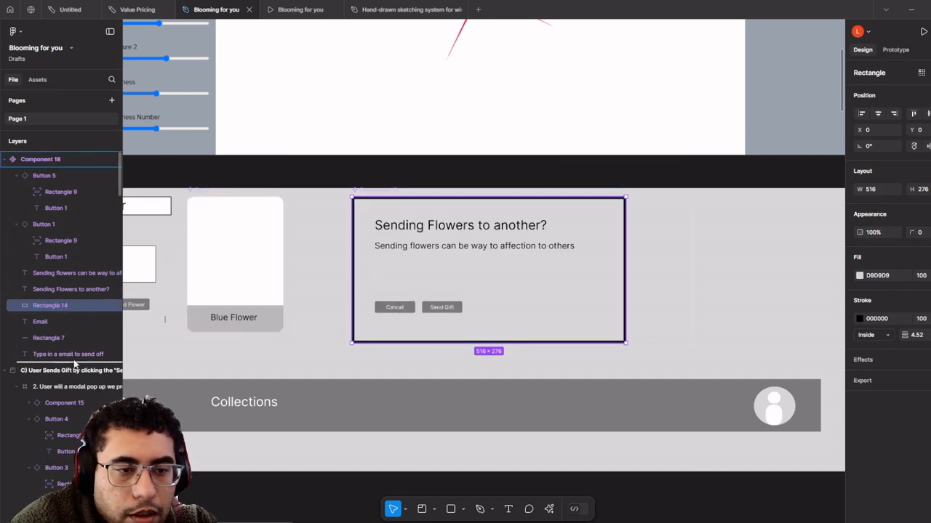
pyautogui.moveTo(75, 363); pyautogui.dragTo(75, 361)
pyautogui.scroll(2, 470, 280)
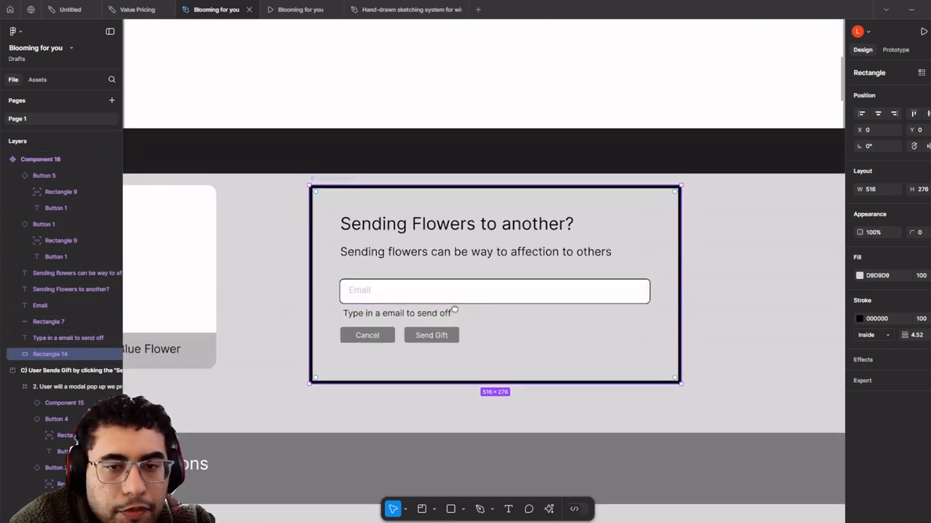
pyautogui.scroll(3, 490, 327)
# - Rename Component 18 to Send Gift Modal
pyautogui.click(57, 160)
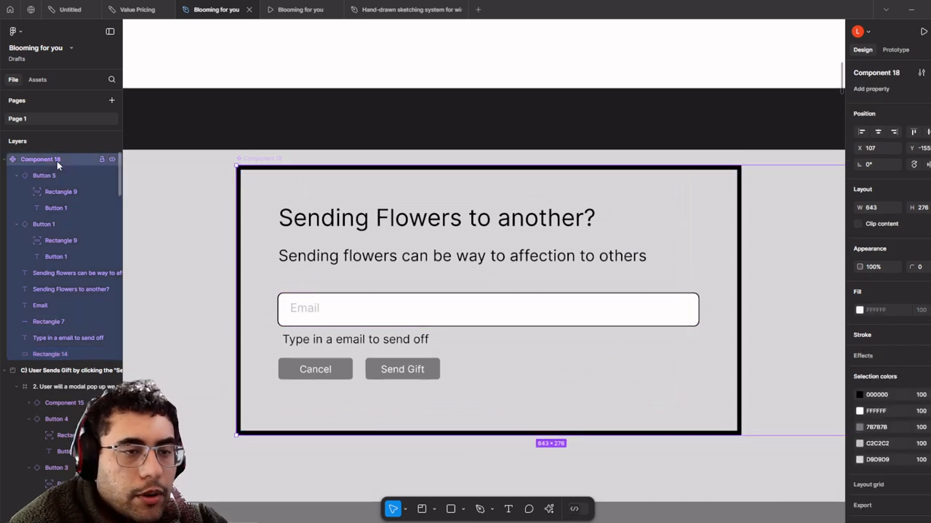
pyautogui.doubleClick(57, 160)
pyautogui.write('Send Gift Modal')
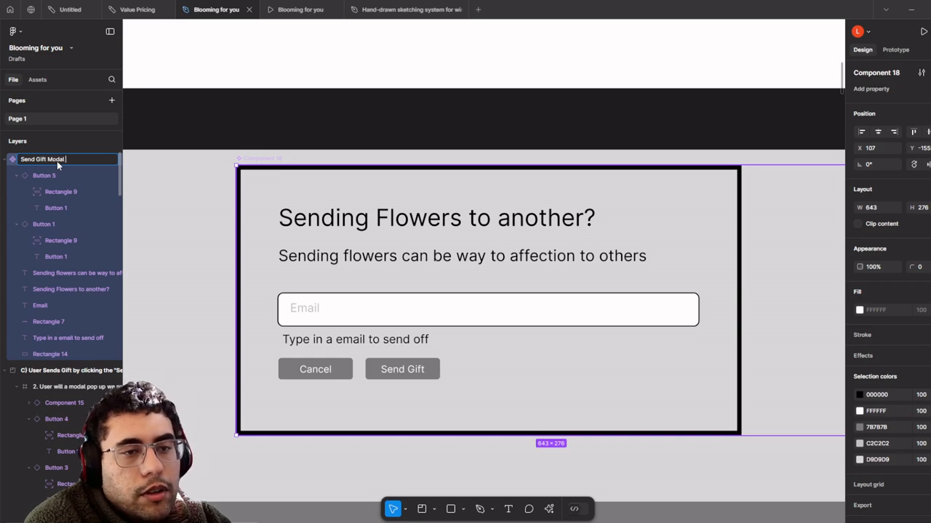
pyautogui.press('Return')
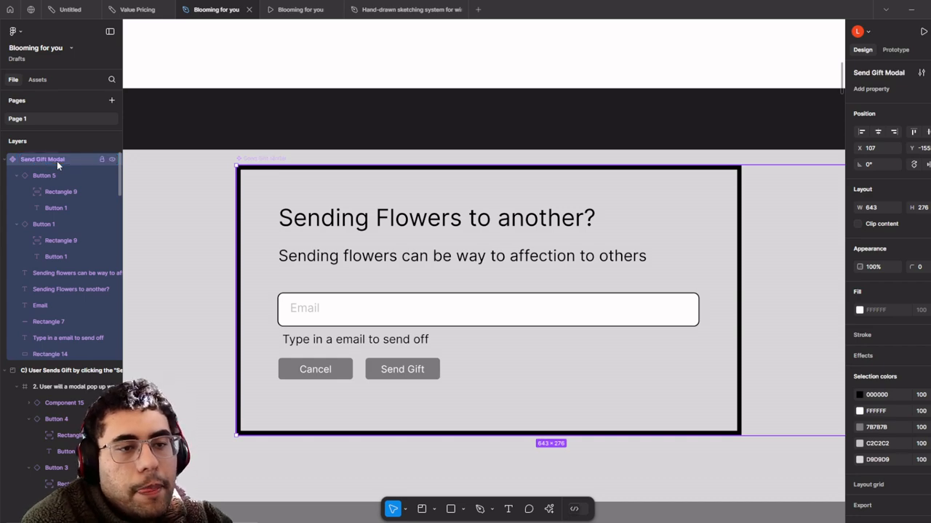
# - Bring section C's modal pop-up wireframe frame into view and select it
pyautogui.scroll(-3, 436, 306)
pyautogui.scroll(-3, 457, 323)
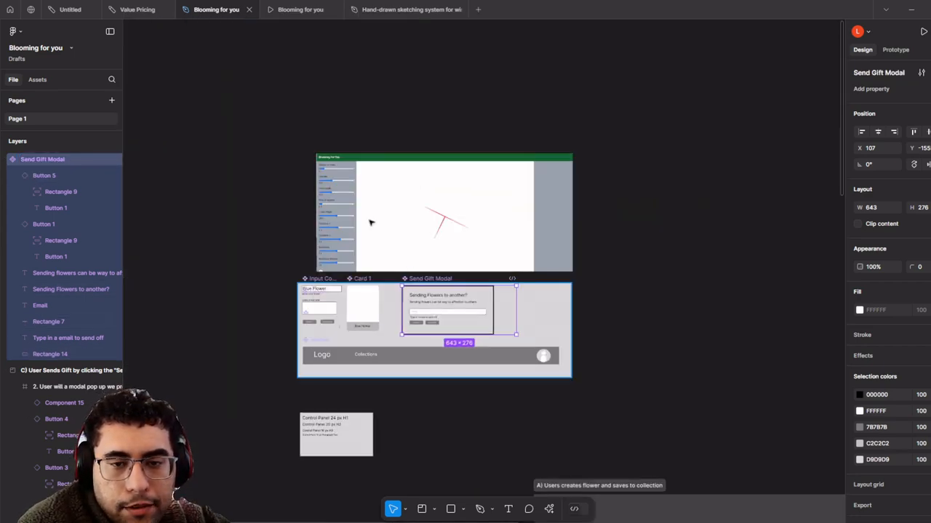
pyautogui.scroll(-1, 370, 223)
pyautogui.moveTo(612, 465); pyautogui.dragTo(324, 184)
pyautogui.moveTo(553, 436); pyautogui.dragTo(408, 232)
pyautogui.scroll(4, 373, 293)
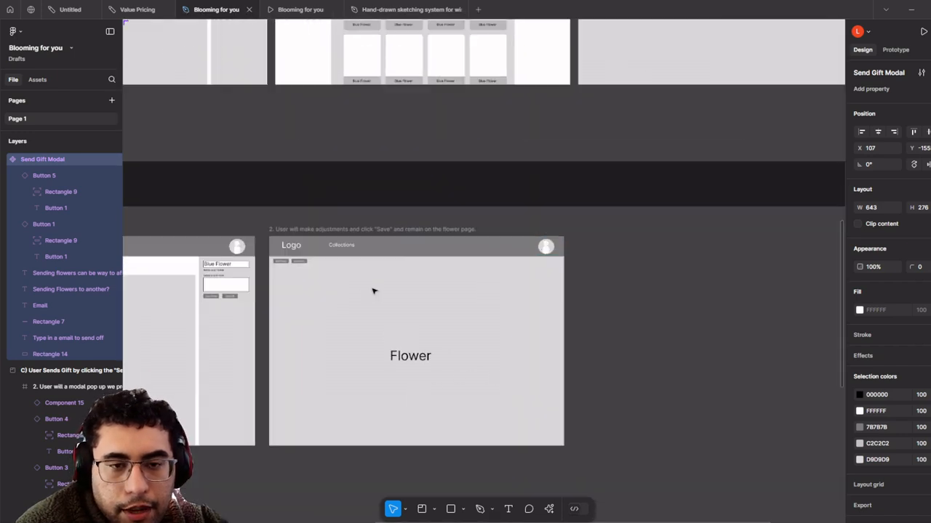
pyautogui.scroll(-3, 370, 326)
pyautogui.moveTo(362, 380); pyautogui.dragTo(364, 81)
pyautogui.scroll(5, 364, 322)
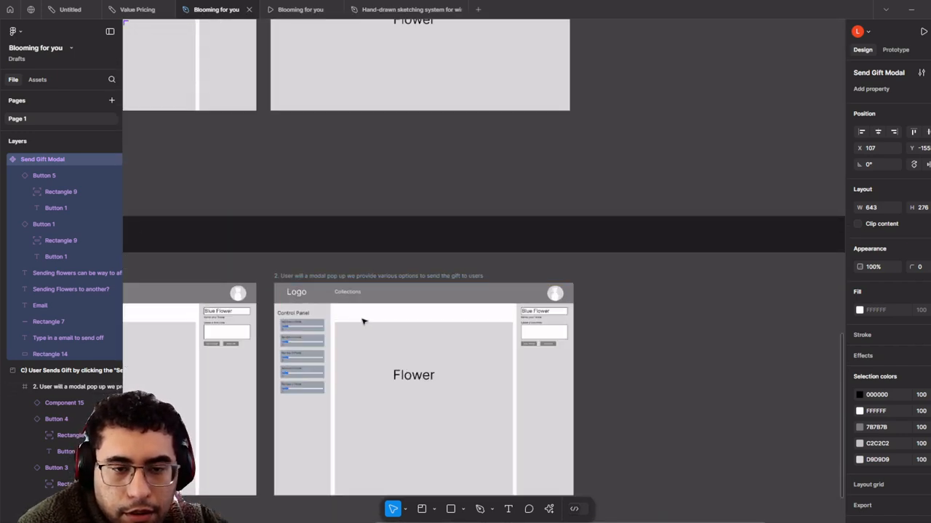
pyautogui.click(367, 304)
pyautogui.moveTo(366, 304); pyautogui.dragTo(369, 173)
pyautogui.scroll(2, 352, 186)
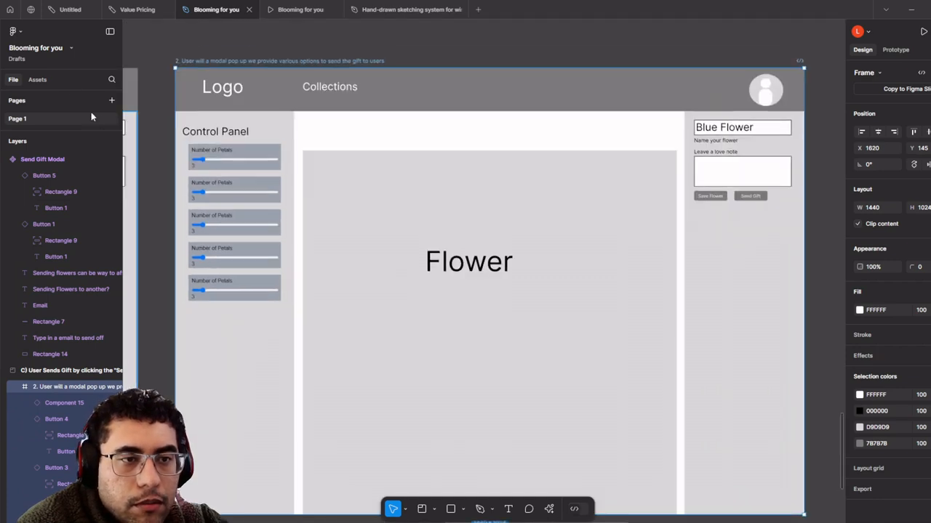
# - Search assets for 'Modal' and place a Send Gift Modal instance on the pop-up frame
pyautogui.click(37, 80)
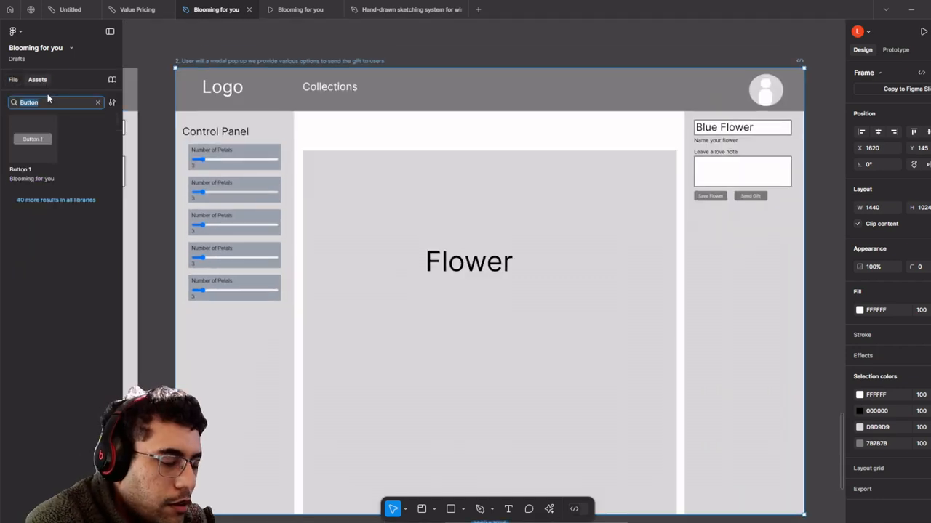
pyautogui.write('Modal')
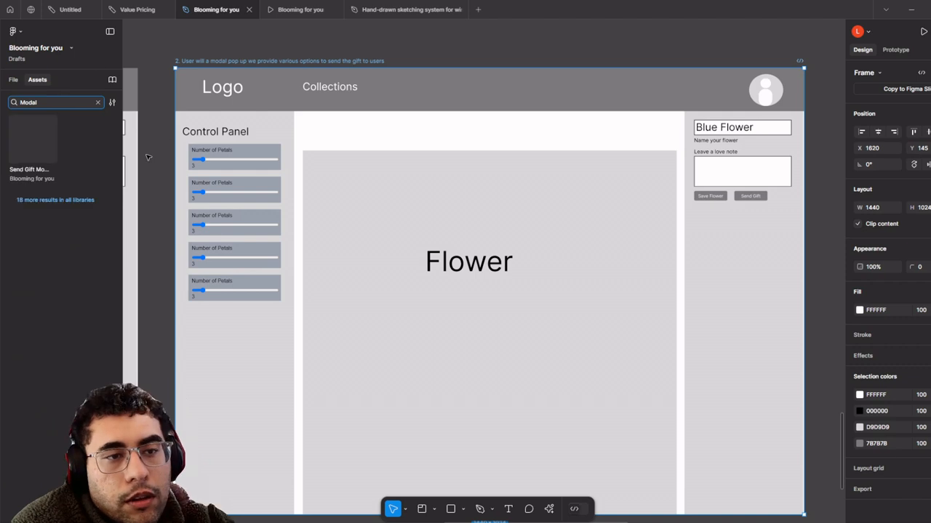
pyautogui.moveTo(28, 138); pyautogui.dragTo(559, 274)
# - Zoom in on the placed modal, select its email field rectangle, and show the layer list
pyautogui.scroll(5, 559, 274)
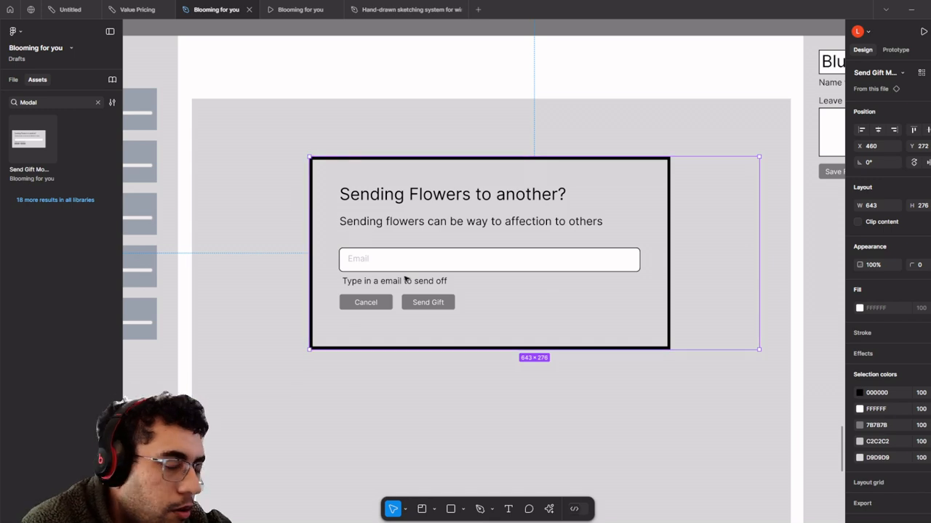
pyautogui.scroll(-5, 569, 274)
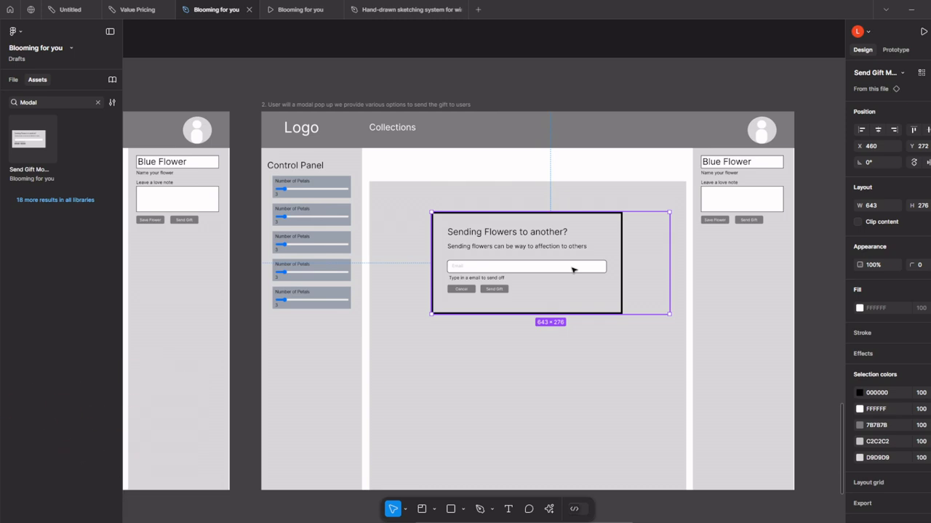
pyautogui.scroll(-3, 526, 343)
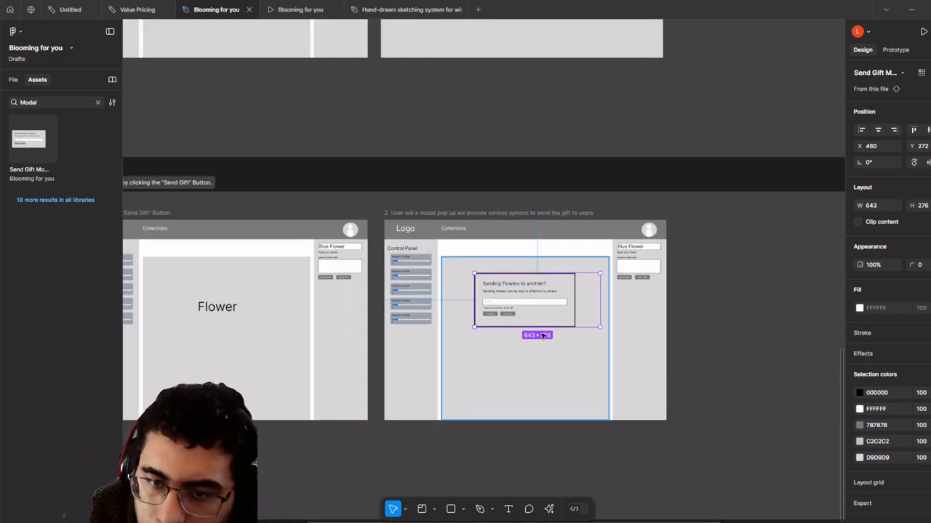
pyautogui.hscroll(3, 541, 336)
pyautogui.scroll(5, 499, 309)
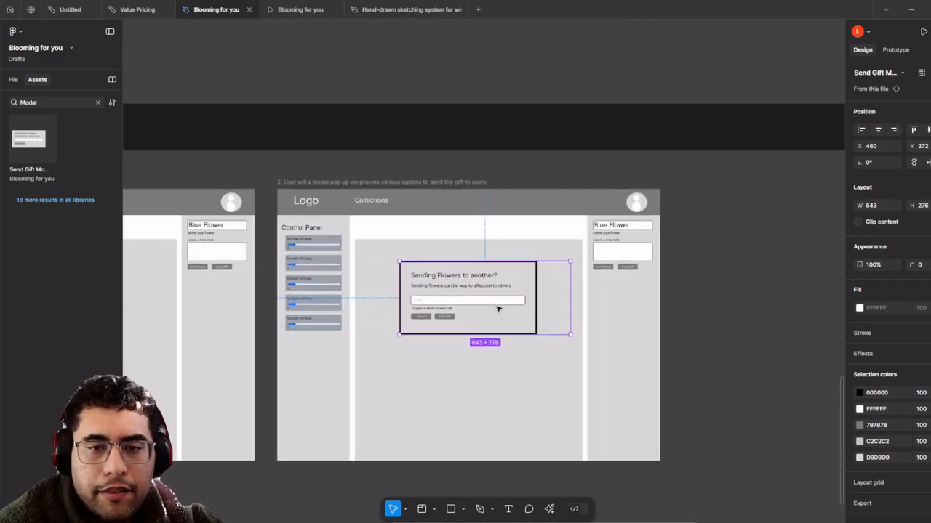
pyautogui.scroll(-5, 377, 284)
pyautogui.moveTo(422, 350); pyautogui.dragTo(476, 412)
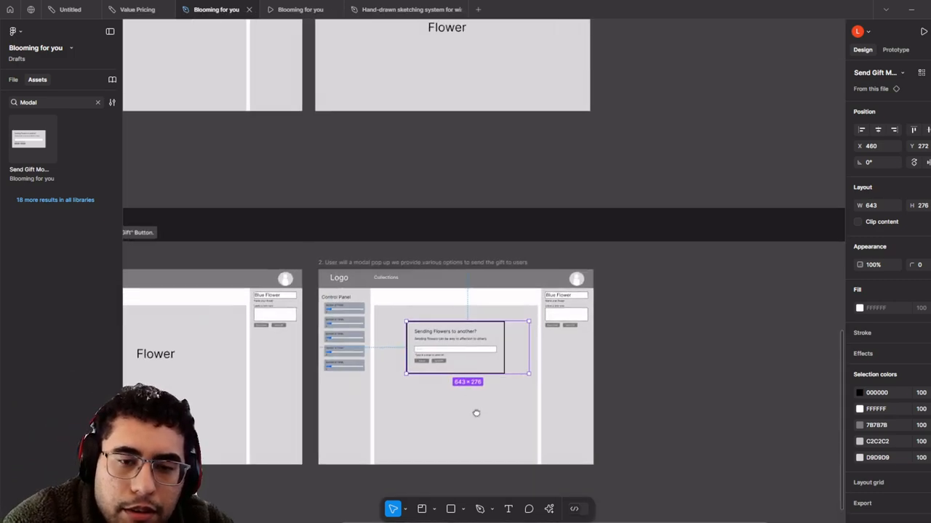
pyautogui.scroll(-5, 462, 389)
pyautogui.moveTo(336, 180); pyautogui.dragTo(399, 318)
pyautogui.scroll(3, 369, 232)
pyautogui.scroll(5, 370, 233)
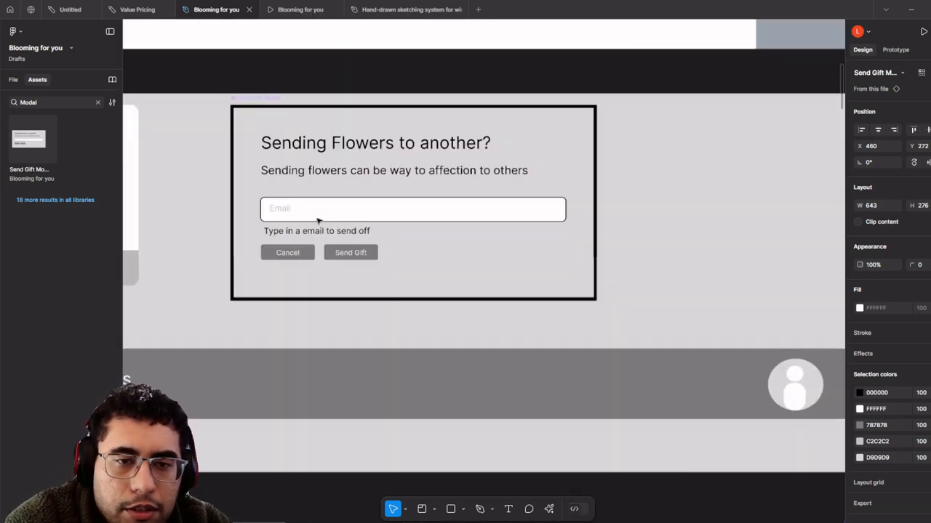
pyautogui.click(308, 216)
pyautogui.doubleClick(308, 216)
pyautogui.press('Escape')
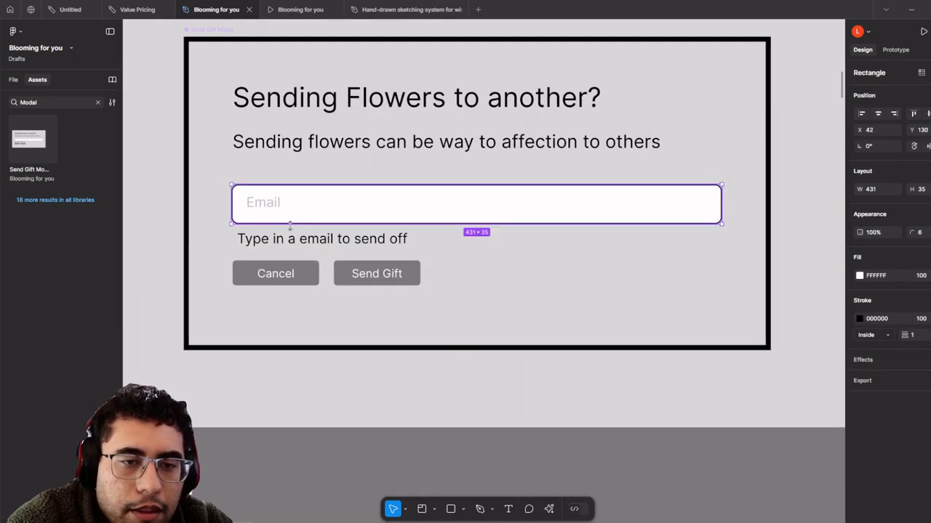
pyautogui.click(14, 80)
pyautogui.scroll(1, 226, 166)
# - Make the email field, placeholder and helper text an Email Input component with a second variant
pyautogui.moveTo(333, 272); pyautogui.dragTo(429, 328)
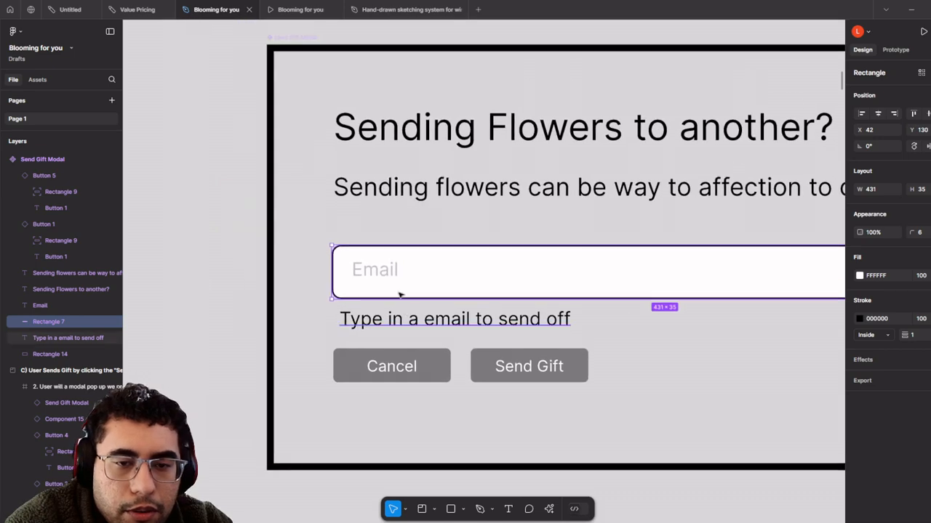
pyautogui.scroll(-1, 401, 294)
pyautogui.keyDown('shift'); pyautogui.click(383, 279); pyautogui.keyUp('shift')
pyautogui.keyDown('shift'); pyautogui.click(407, 320); pyautogui.keyUp('shift')
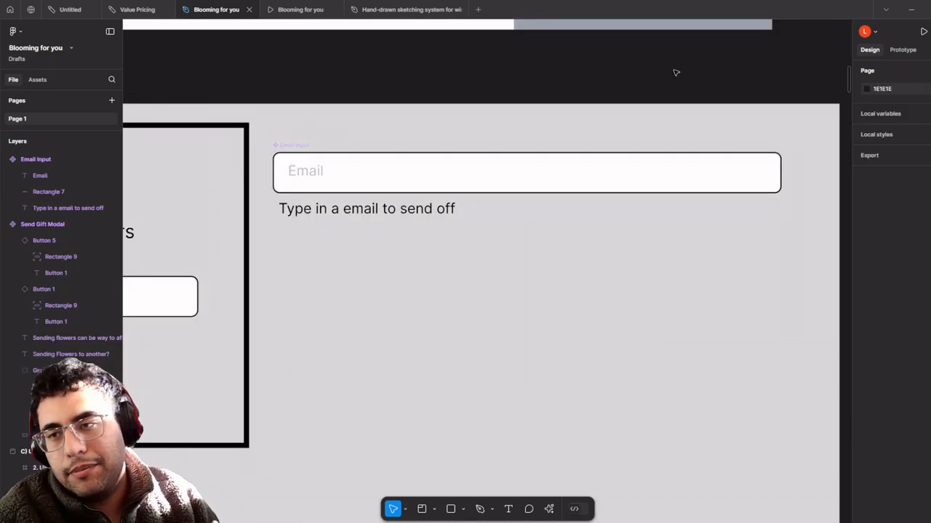
pyautogui.click(424, 176)
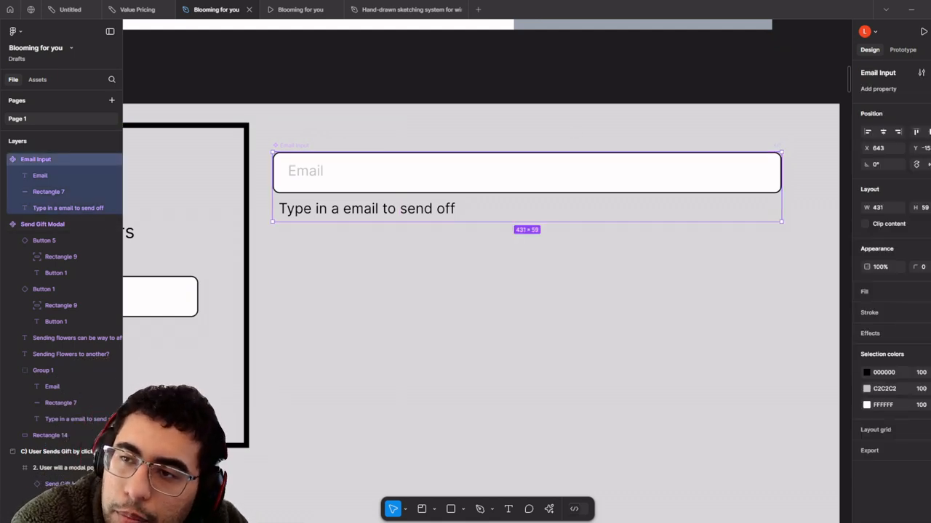
pyautogui.click(930, 73)
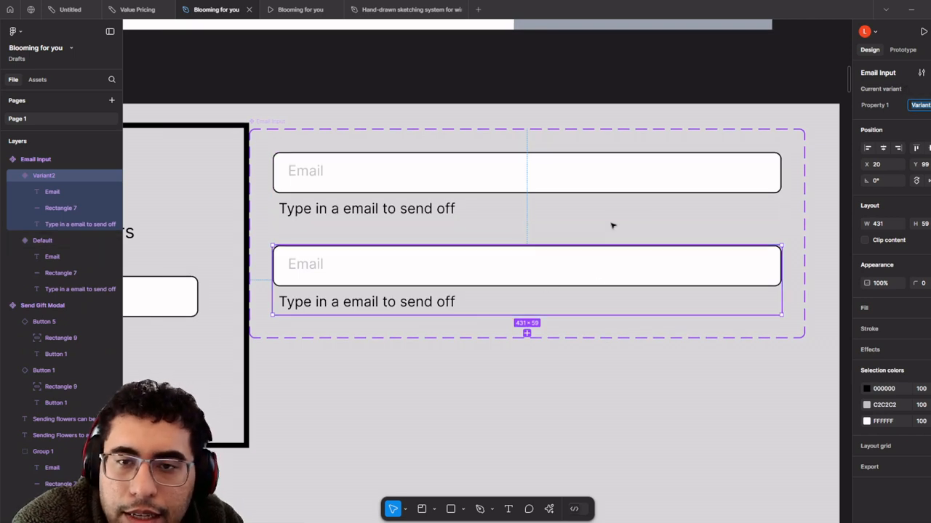
# - Move the Email Input set right and widen the grey background rectangle to fit it
pyautogui.moveTo(280, 123); pyautogui.dragTo(333, 131)
pyautogui.moveTo(625, 213); pyautogui.dragTo(528, 206)
pyautogui.scroll(-2, 586, 267)
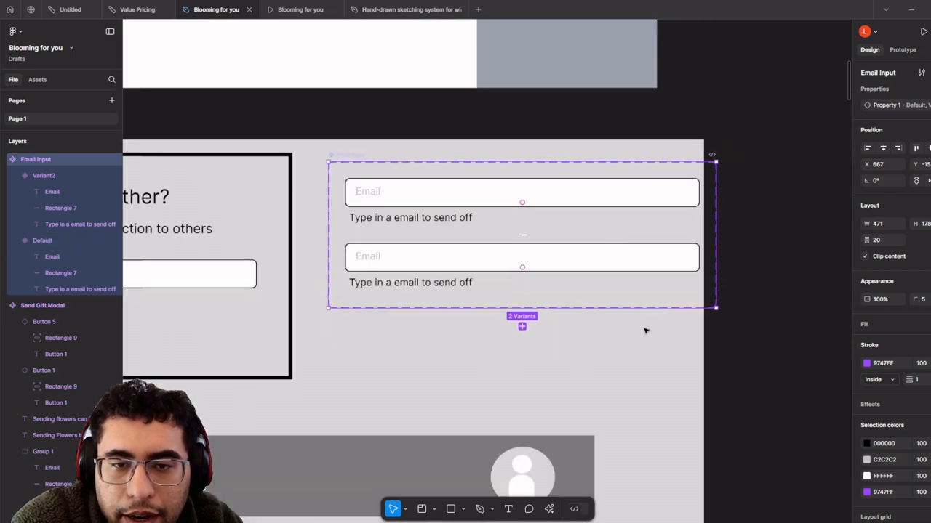
pyautogui.click(694, 342)
pyautogui.moveTo(727, 342); pyautogui.dragTo(735, 342)
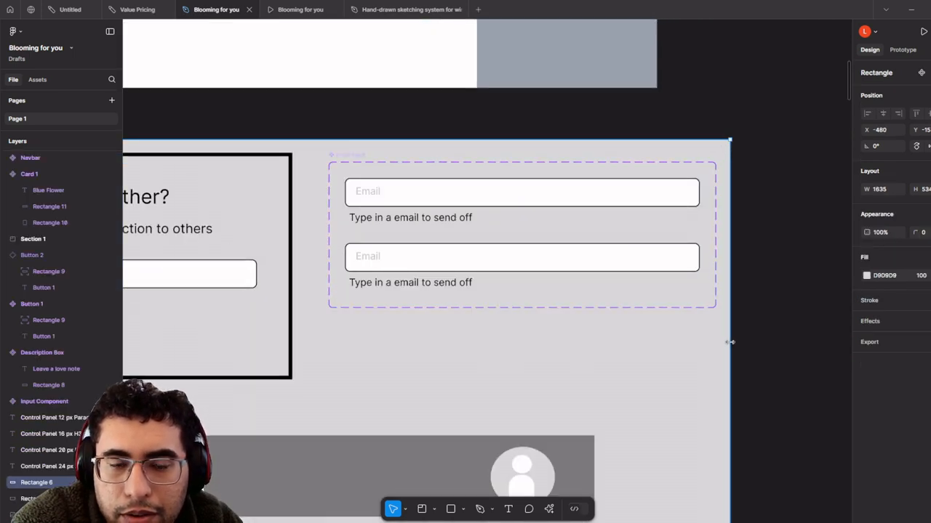
pyautogui.scroll(2, 436, 261)
# - Replace the second variant's Email text with a full e-mail address coloured 000000 black
pyautogui.doubleClick(369, 256)
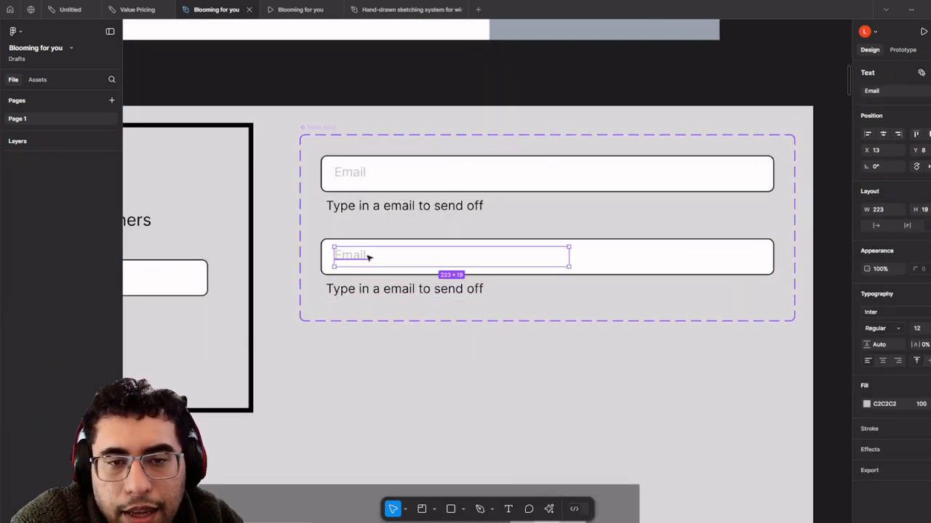
pyautogui.doubleClick(369, 256)
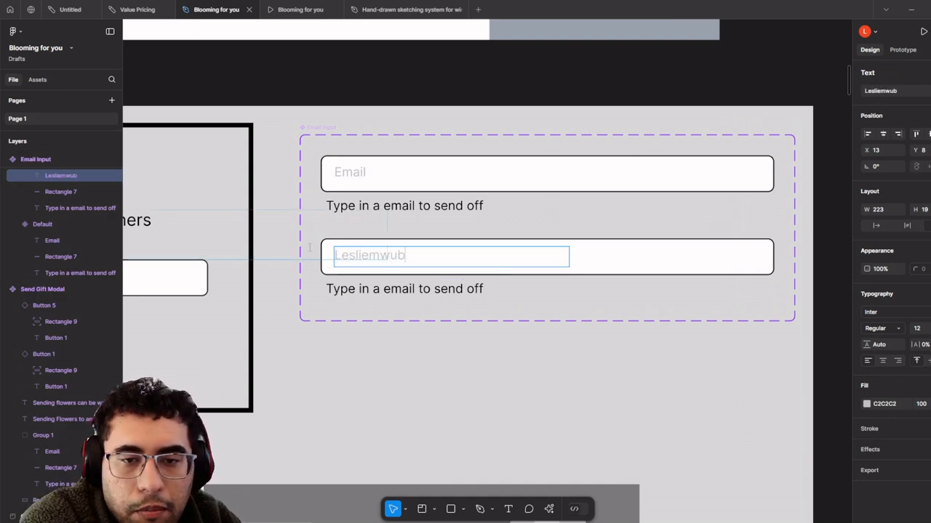
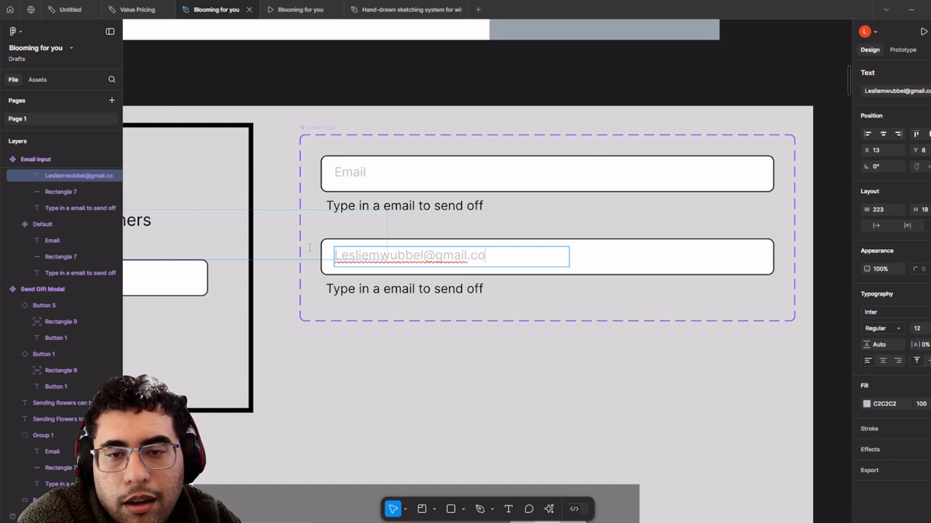
pyautogui.hotkey('ctrl', 'a')
pyautogui.click(866, 405)
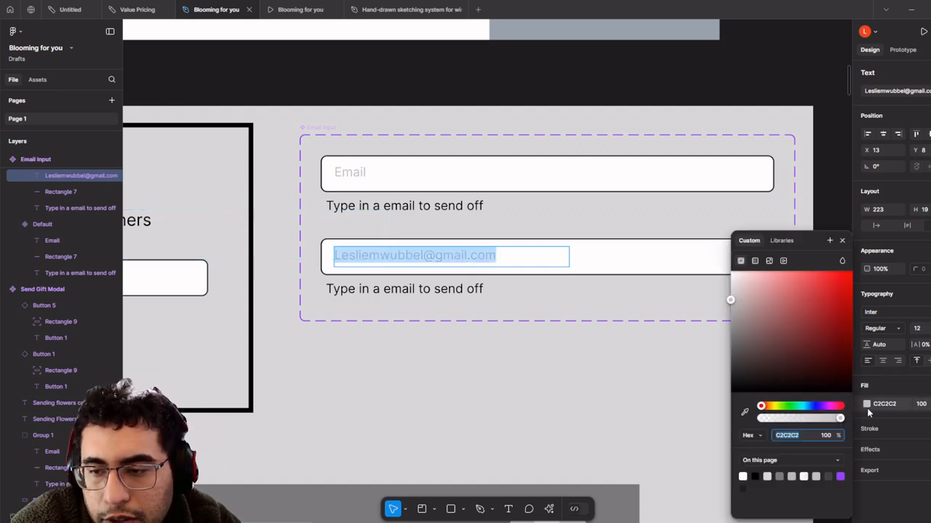
pyautogui.moveTo(745, 345); pyautogui.dragTo(711, 408)
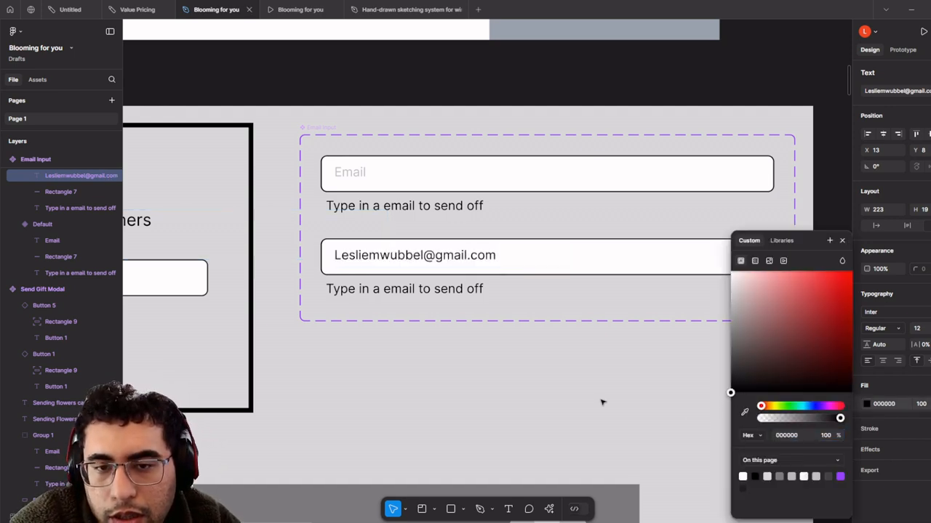
pyautogui.click(500, 294)
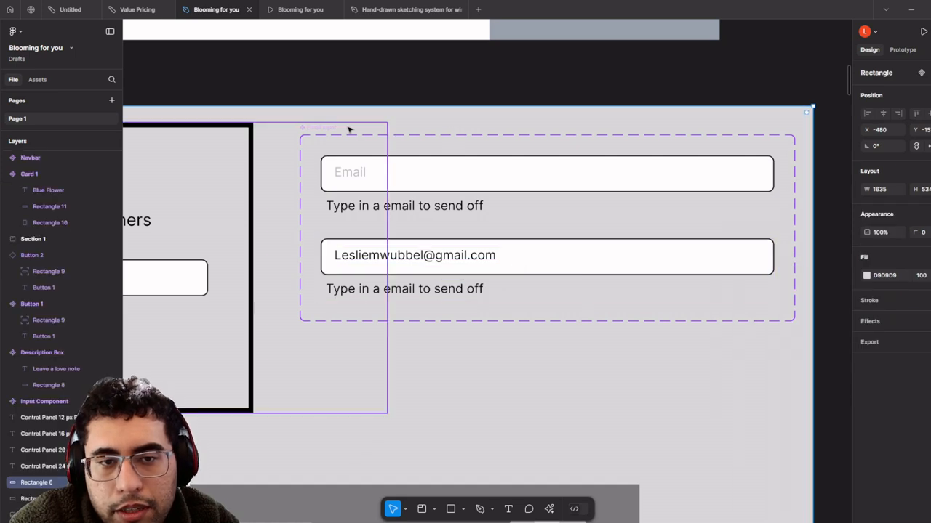
# - Add a new variant property, Property 2, to the Email Input set
pyautogui.click(324, 136)
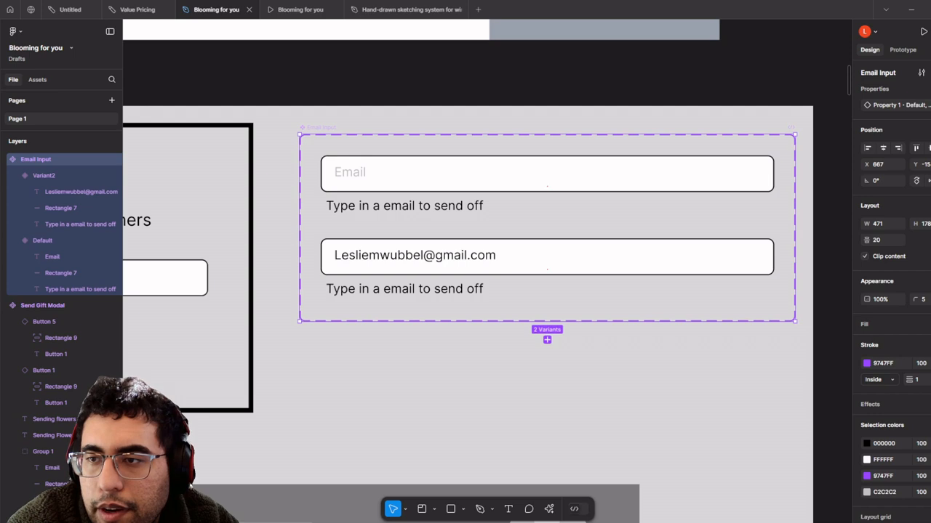
pyautogui.click(930, 88)
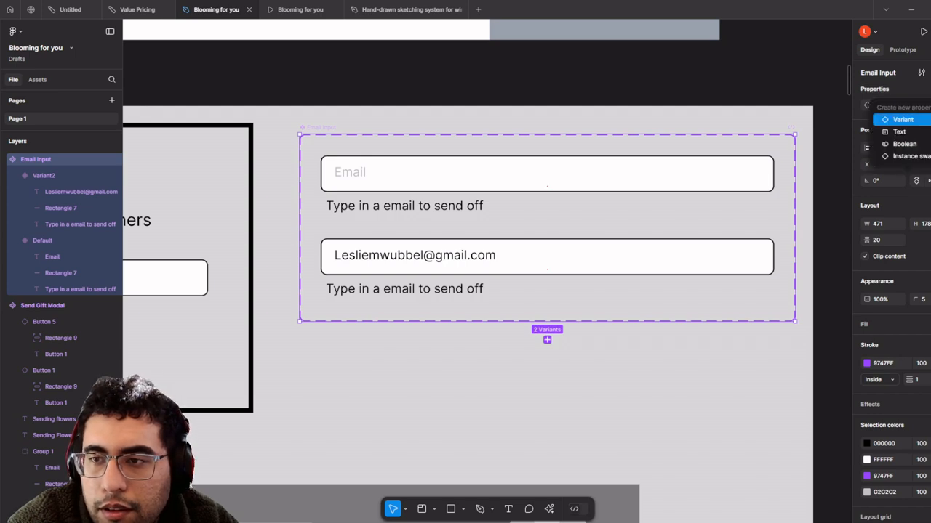
pyautogui.click(903, 119)
pyautogui.click(930, 89)
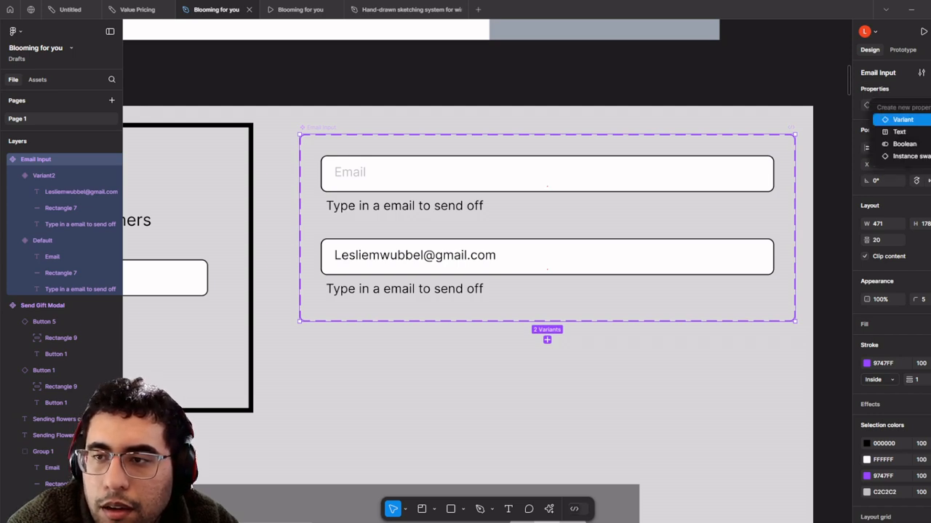
pyautogui.click(901, 120)
pyautogui.click(529, 267)
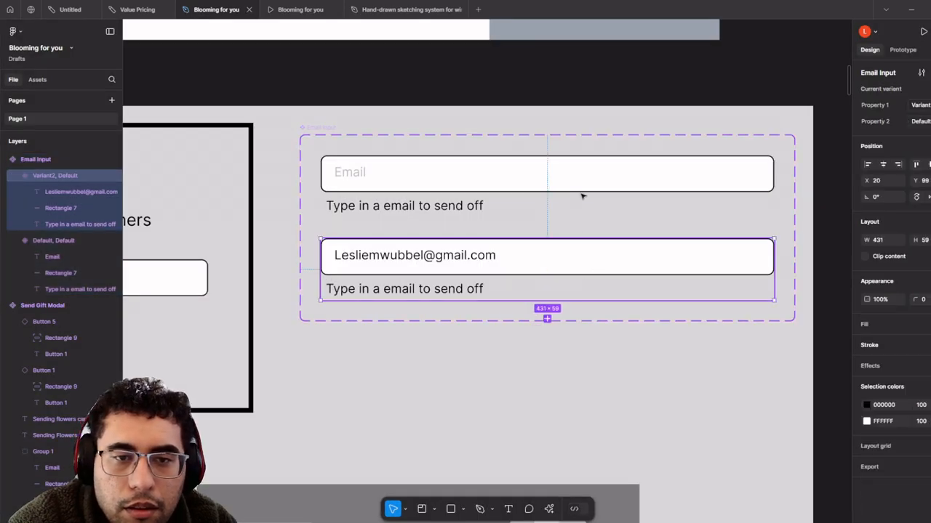
# - Add a third variant and trim the second and third variants' e-mails to partial addresses
pyautogui.click(553, 277)
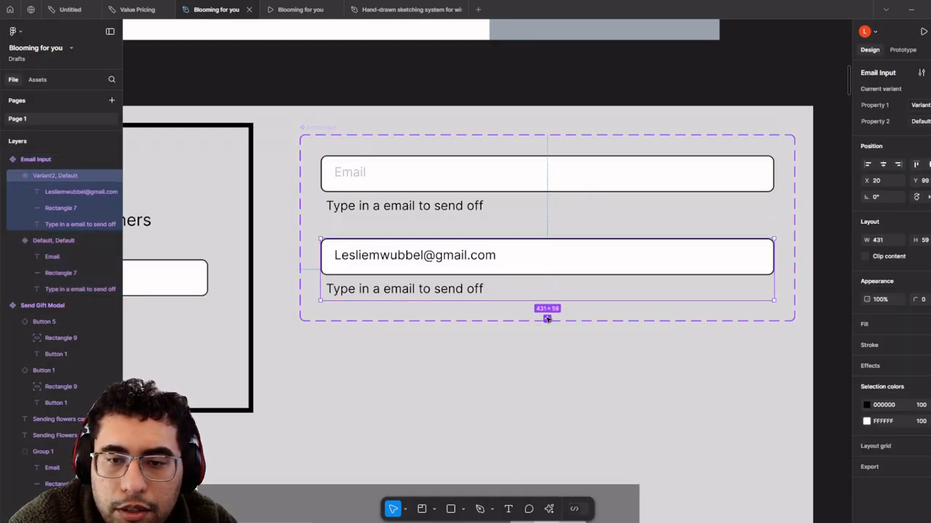
pyautogui.click(546, 319)
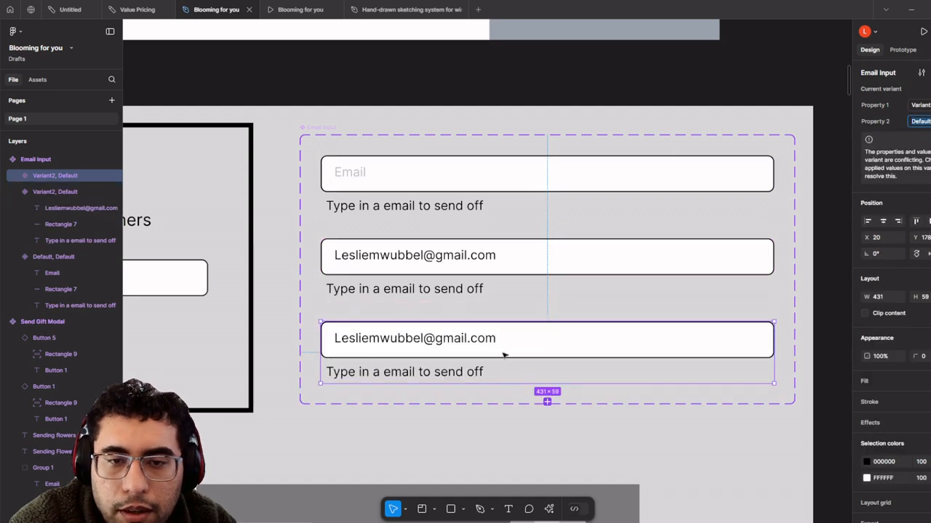
pyautogui.doubleClick(496, 264)
pyautogui.doubleClick(498, 262)
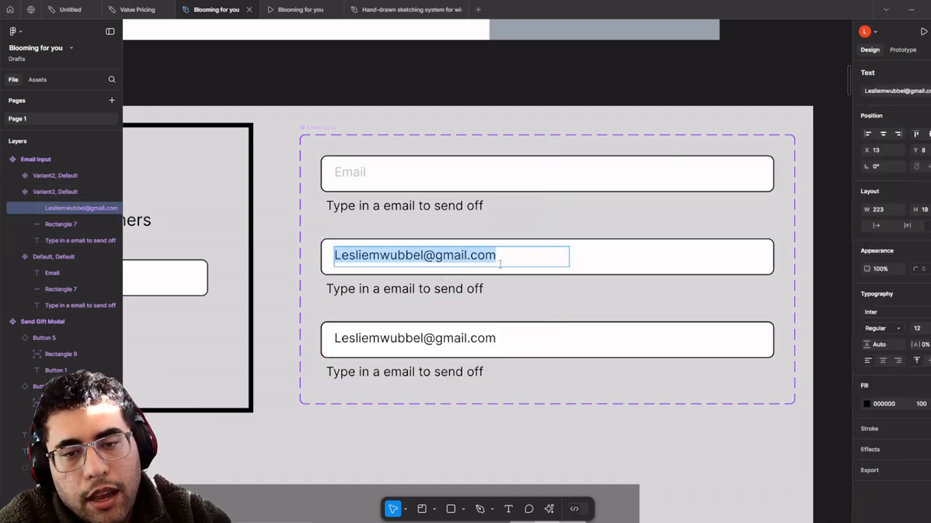
pyautogui.moveTo(498, 256); pyautogui.dragTo(404, 256)
pyautogui.press('BackSpace')
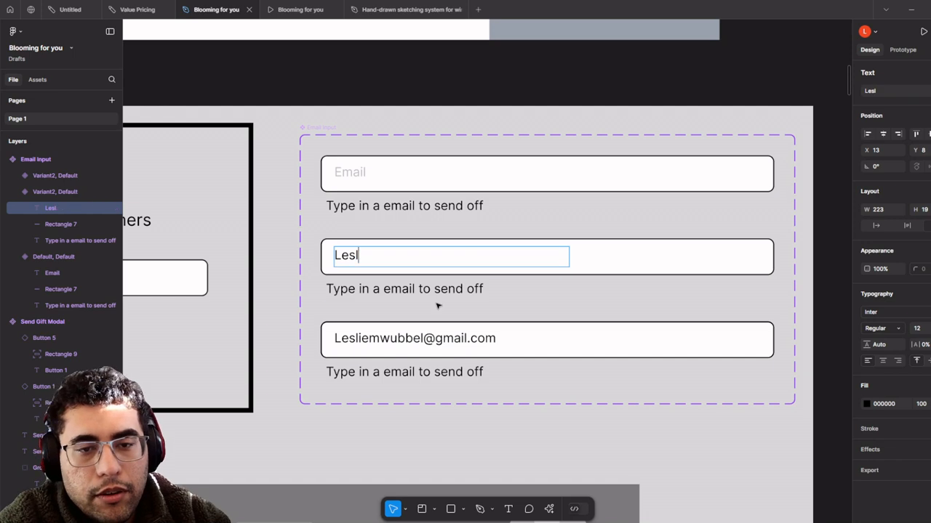
pyautogui.doubleClick(494, 339)
pyautogui.moveTo(496, 339); pyautogui.dragTo(404, 343)
pyautogui.press('BackSpace')
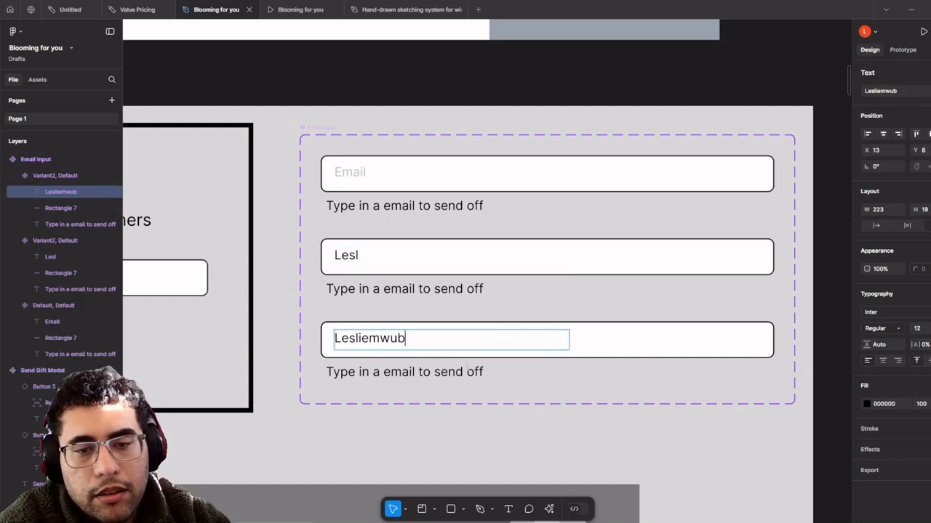
pyautogui.press('Escape')
pyautogui.press('Escape')
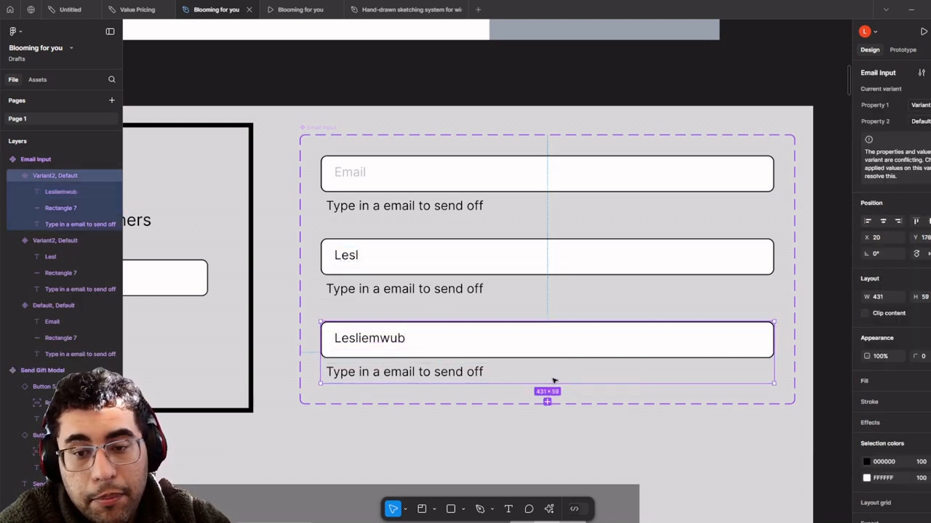
# - Add a fourth variant copied from the third and adjust the variants' partial address text
pyautogui.click(549, 400)
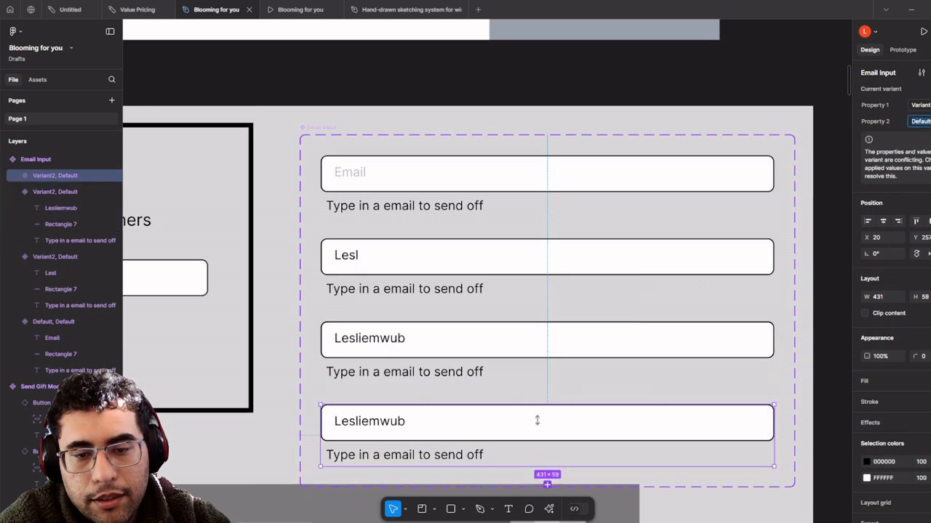
pyautogui.click(436, 429)
pyautogui.doubleClick(436, 429)
pyautogui.click(407, 425)
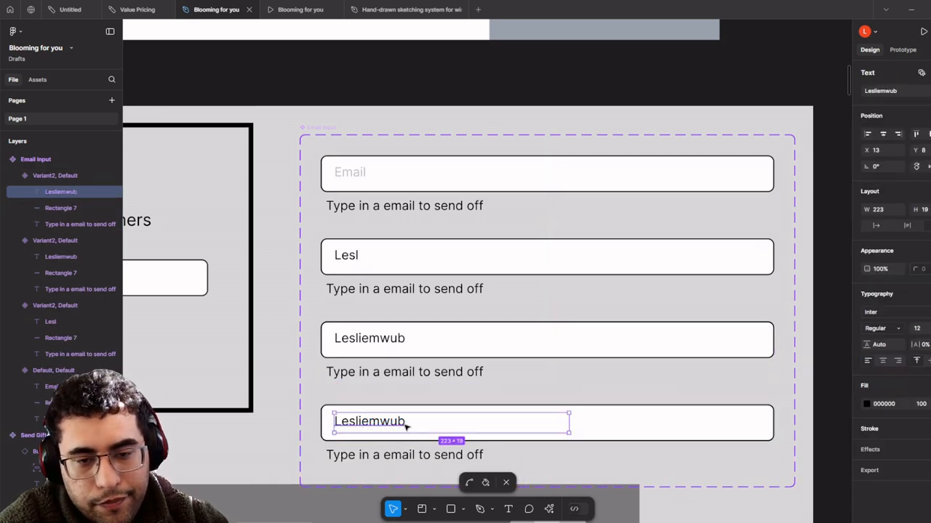
pyautogui.doubleClick(413, 426)
pyautogui.click(413, 424)
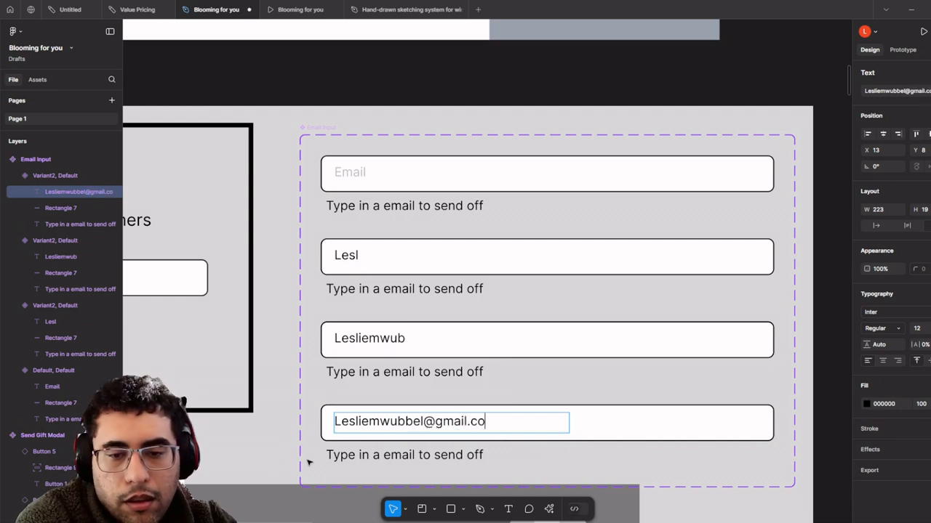
pyautogui.doubleClick(433, 338)
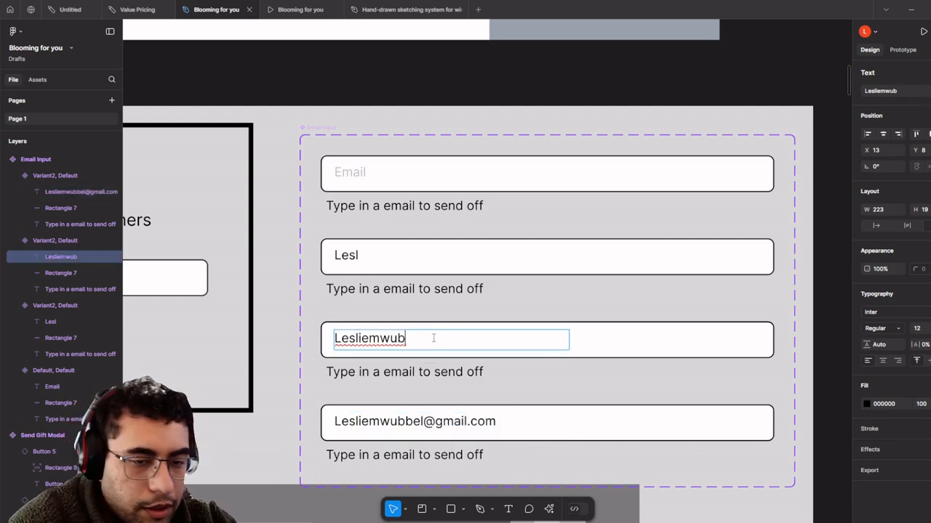
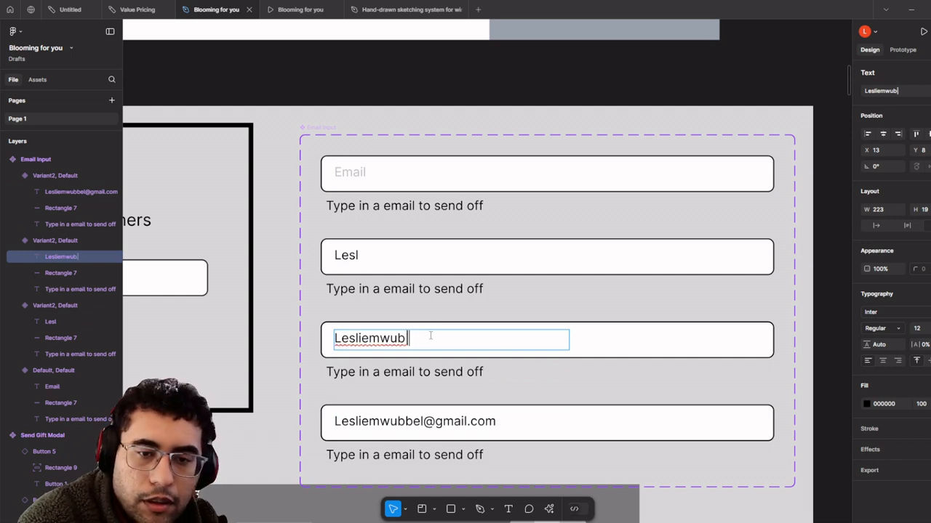
# - Try duplicating the empty Email Input variant into the second slot, then undo it
pyautogui.doubleClick(377, 260)
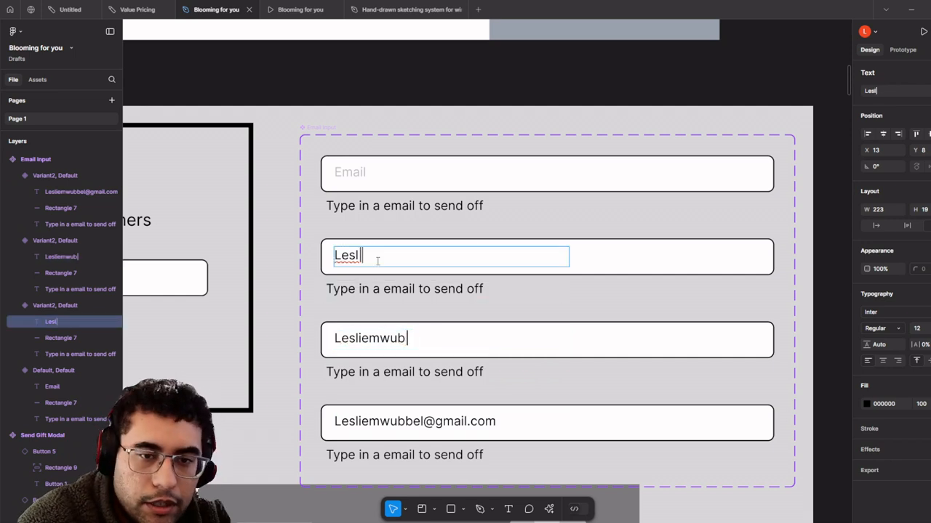
pyautogui.click(393, 175)
pyautogui.doubleClick(502, 420)
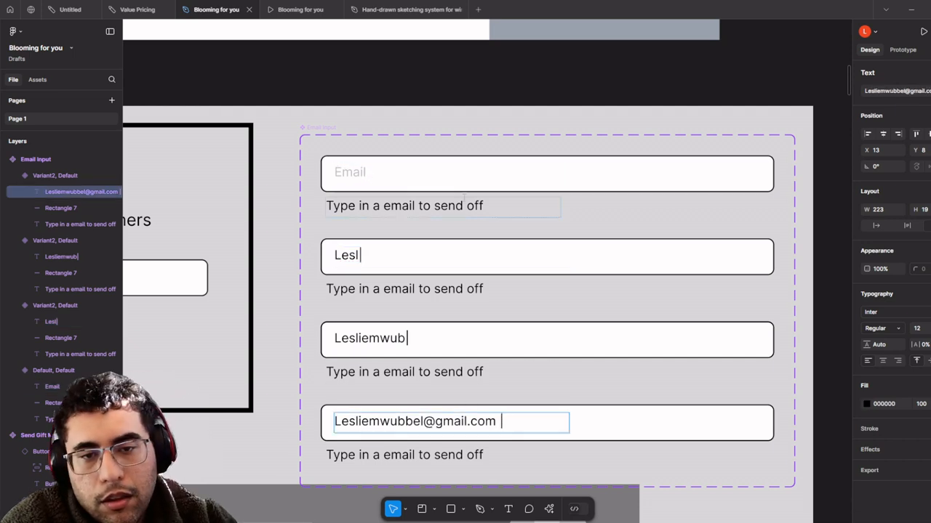
pyautogui.click(512, 192)
pyautogui.hotkey('ctrl', 'd')
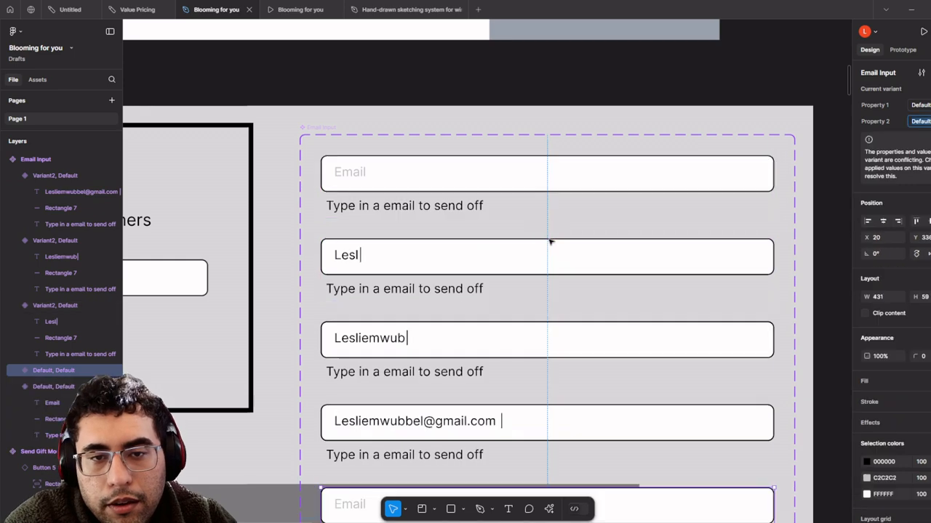
pyautogui.scroll(-3, 536, 268)
pyautogui.moveTo(543, 461); pyautogui.dragTo(539, 267)
pyautogui.hotkey('ctrl', 'z')
pyautogui.hotkey('ctrl', 'z')
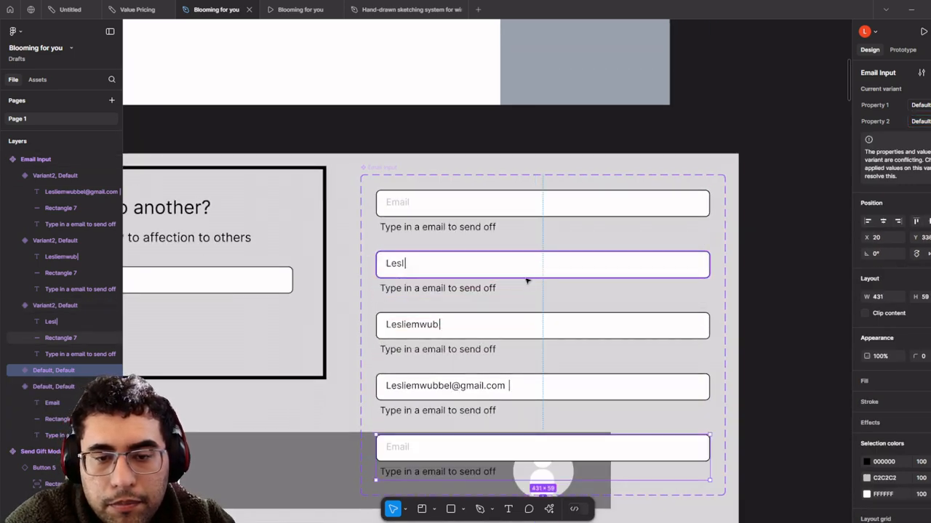
pyautogui.scroll(3, 542, 285)
pyautogui.scroll(-3, 572, 288)
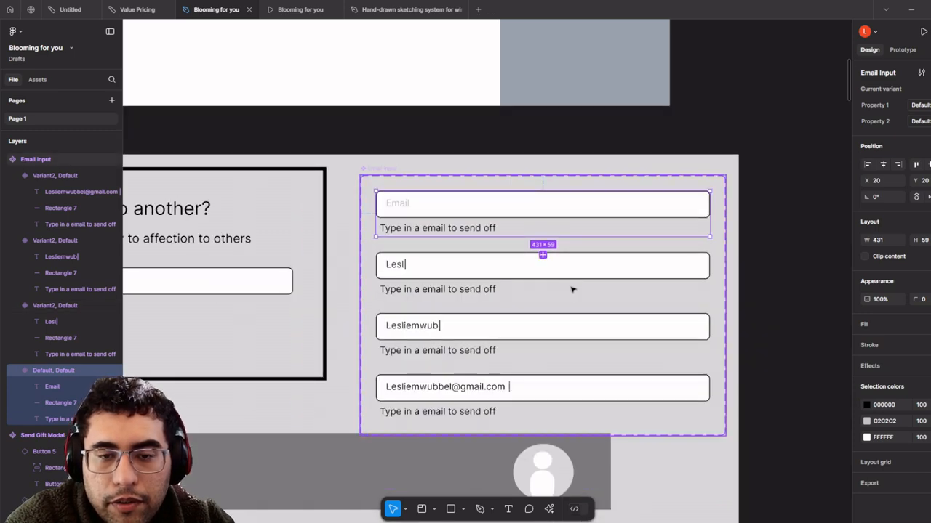
pyautogui.scroll(2, 572, 289)
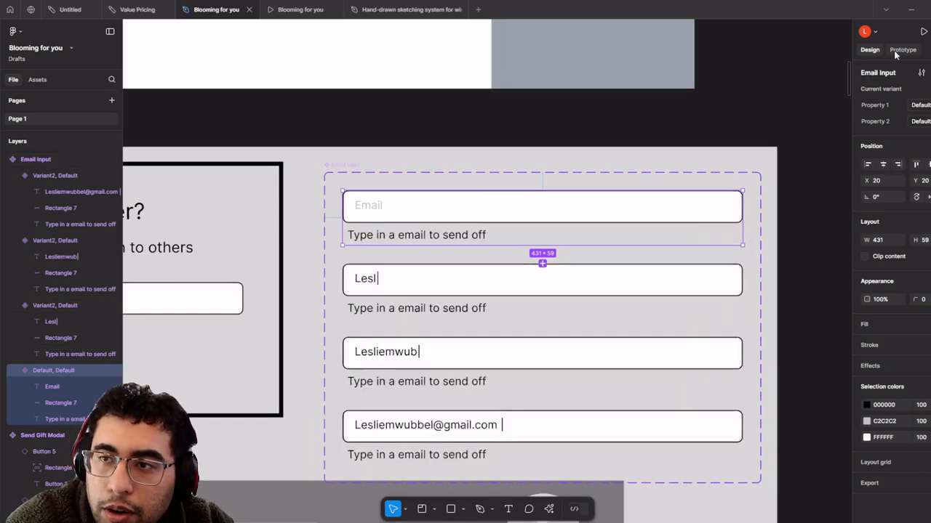
# - Link the empty Email Input variant to the second variant with an On click trigger
pyautogui.click(902, 50)
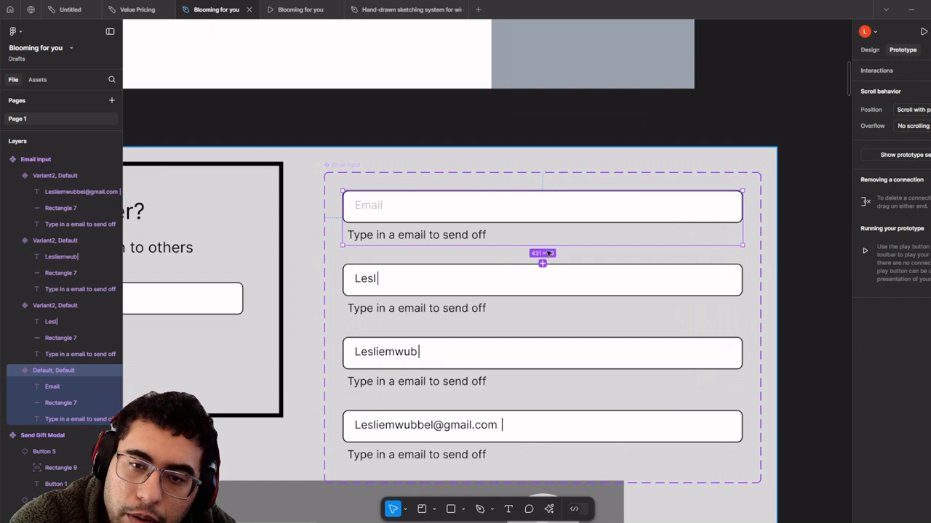
pyautogui.moveTo(542, 269); pyautogui.dragTo(538, 291)
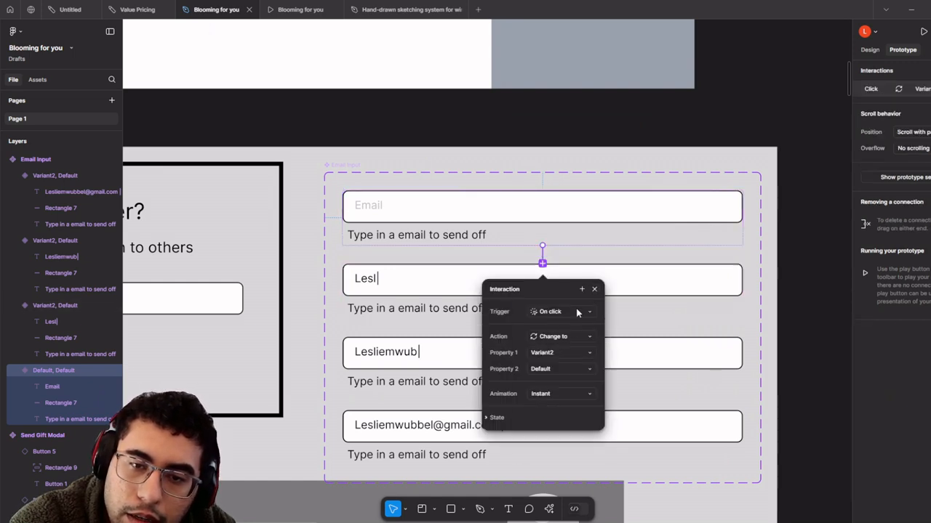
pyautogui.click(578, 313)
pyautogui.click(578, 313)
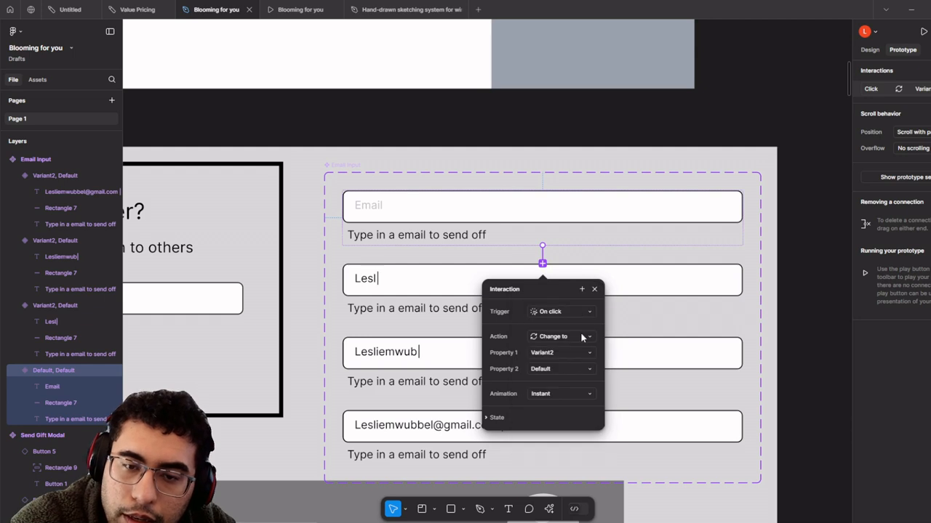
pyautogui.click(594, 289)
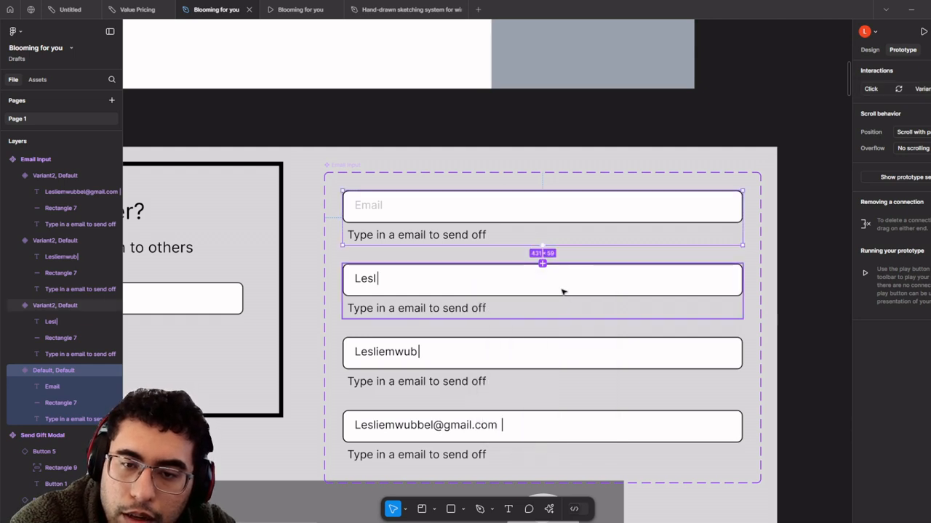
# - Link the second Email Input variant to the third with a Mouse enter trigger
pyautogui.click(551, 301)
pyautogui.moveTo(543, 336); pyautogui.dragTo(543, 354)
pyautogui.scroll(-3, 551, 393)
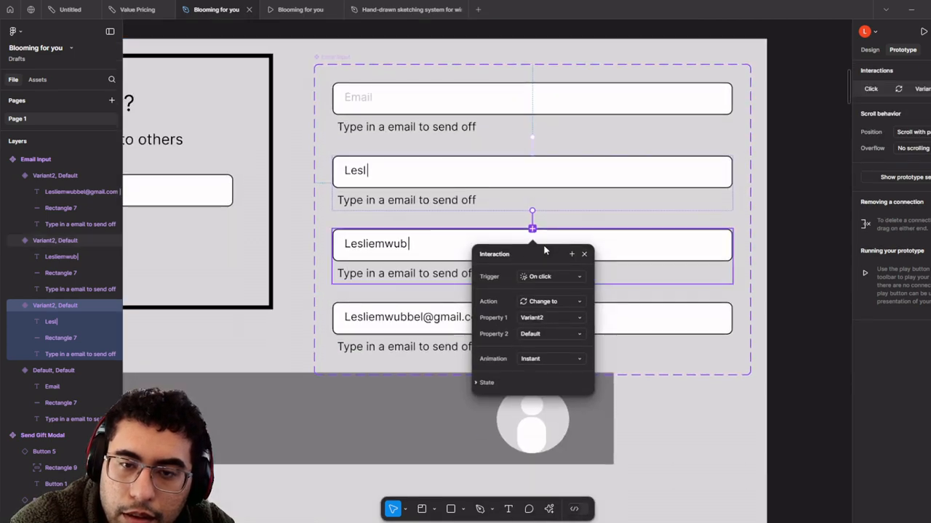
pyautogui.scroll(3, 551, 273)
pyautogui.click(550, 273)
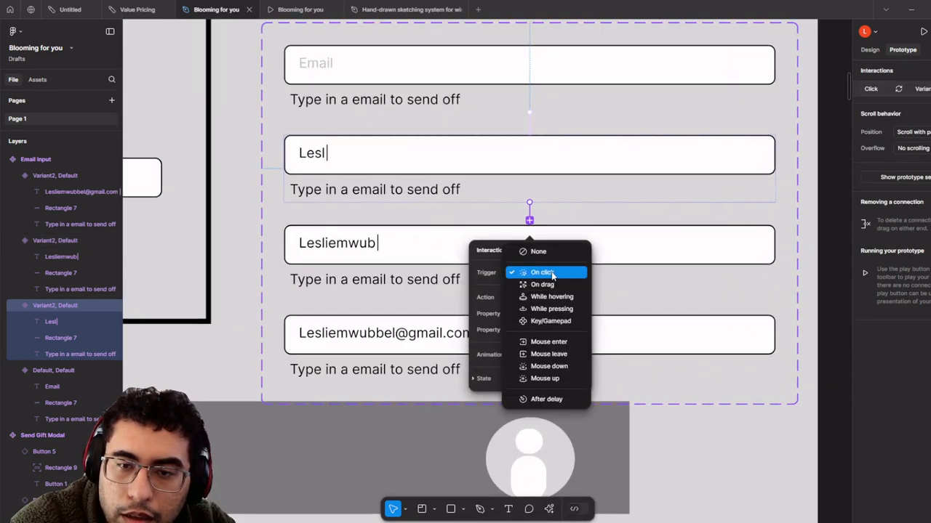
pyautogui.click(565, 343)
pyautogui.click(592, 227)
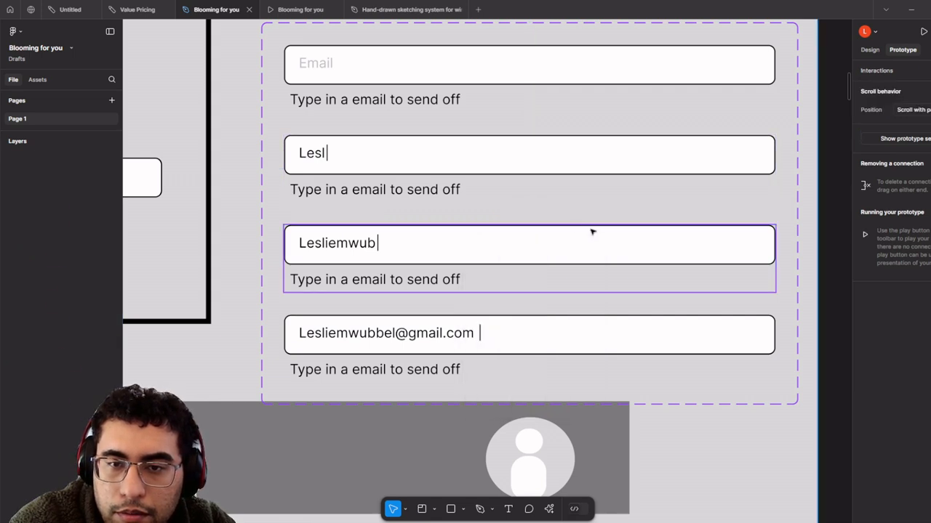
# - Link the third Email Input variant to the fourth with a Mouse enter trigger
pyautogui.click(548, 271)
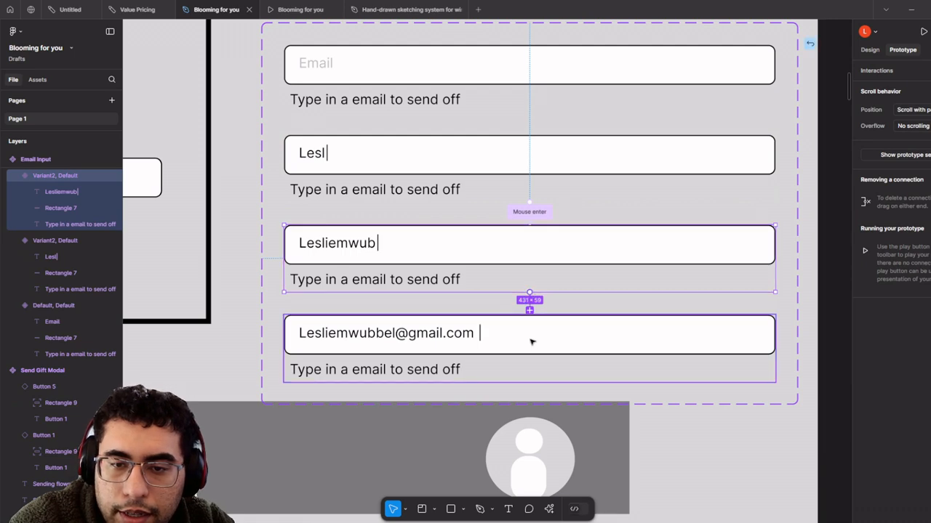
pyautogui.moveTo(529, 311); pyautogui.dragTo(532, 342)
pyautogui.click(542, 363)
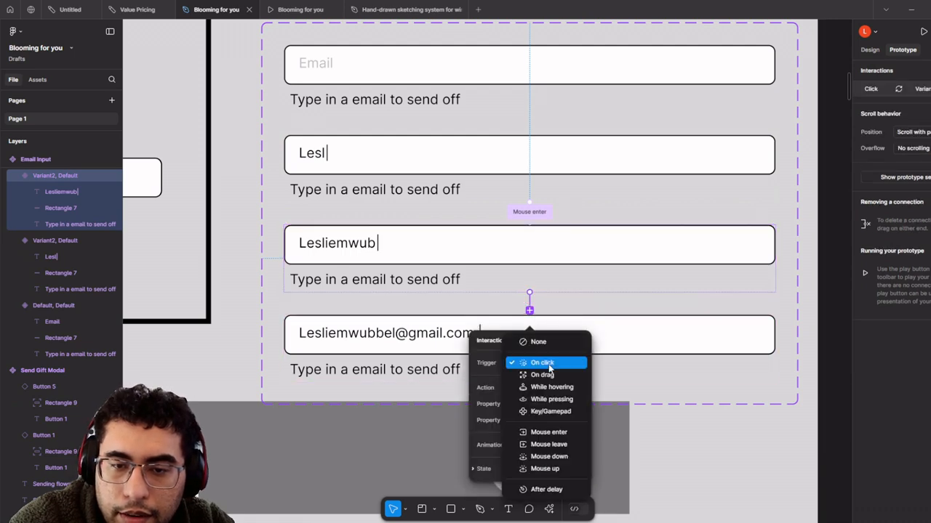
pyautogui.click(569, 432)
pyautogui.scroll(-2, 701, 397)
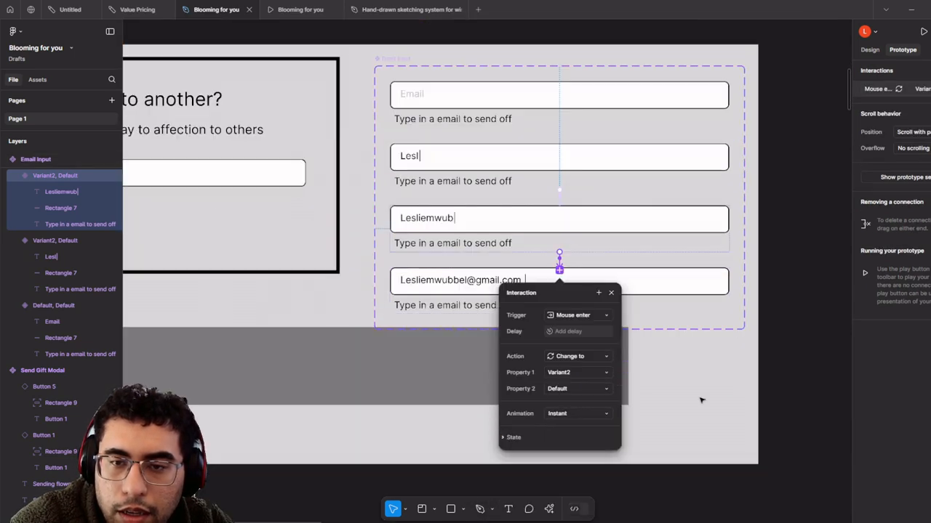
pyautogui.click(773, 416)
pyautogui.scroll(-5, 773, 416)
pyautogui.moveTo(773, 415); pyautogui.dragTo(694, 351)
pyautogui.scroll(3, 577, 280)
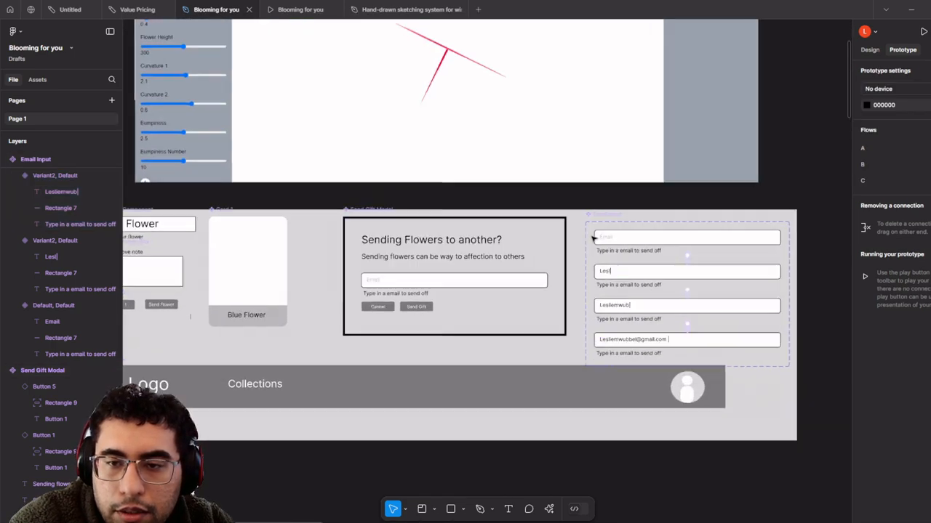
pyautogui.scroll(2, 593, 238)
# - Delete the old email field group from the Send Gift Modal
pyautogui.click(470, 264)
pyautogui.scroll(2, 404, 293)
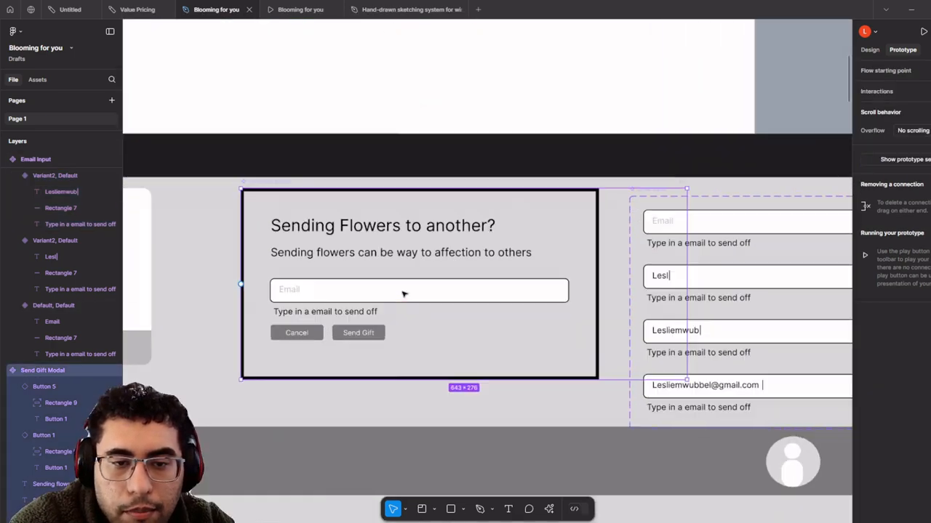
pyautogui.scroll(2, 404, 293)
pyautogui.doubleClick(400, 293)
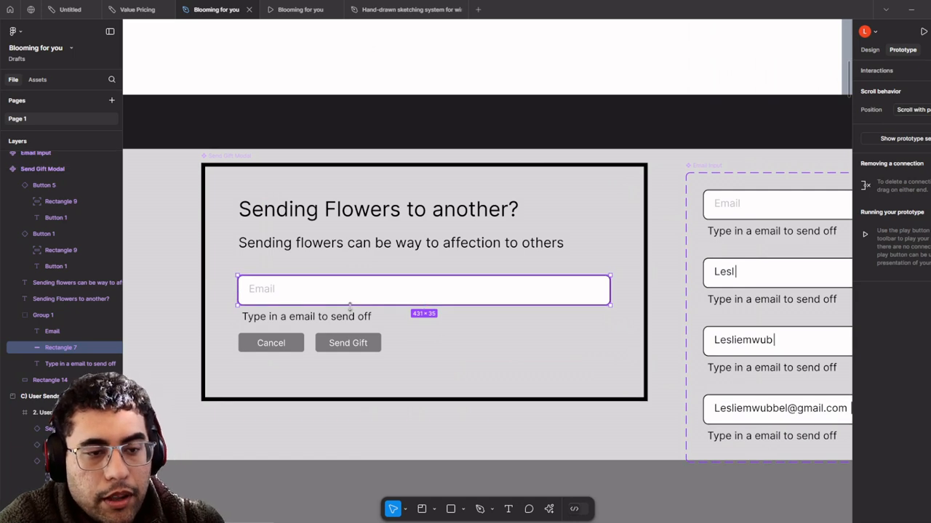
pyautogui.click(51, 316)
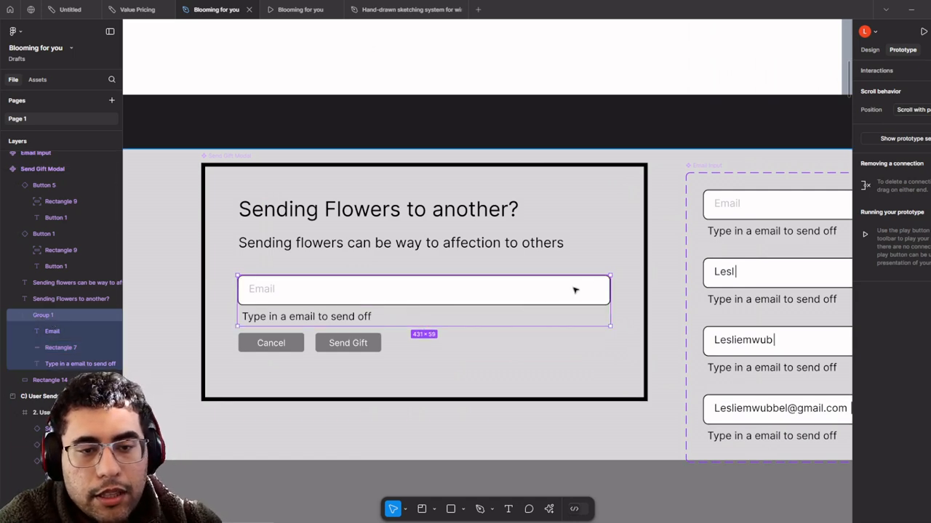
pyautogui.press('Delete')
# - Drag an Email Input copy into the modal, then move it back onto the Email Input set
pyautogui.click(763, 208)
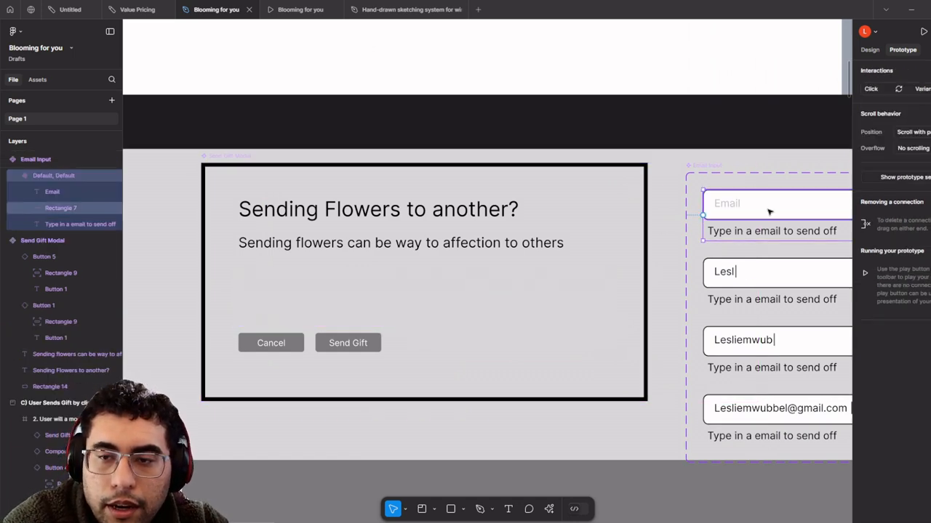
pyautogui.moveTo(780, 207); pyautogui.dragTo(297, 291)
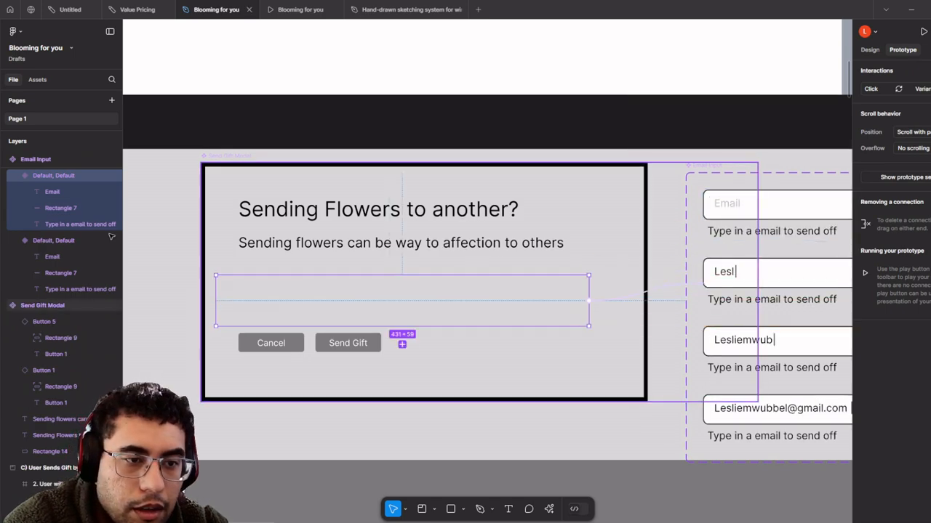
pyautogui.moveTo(55, 175); pyautogui.dragTo(75, 319)
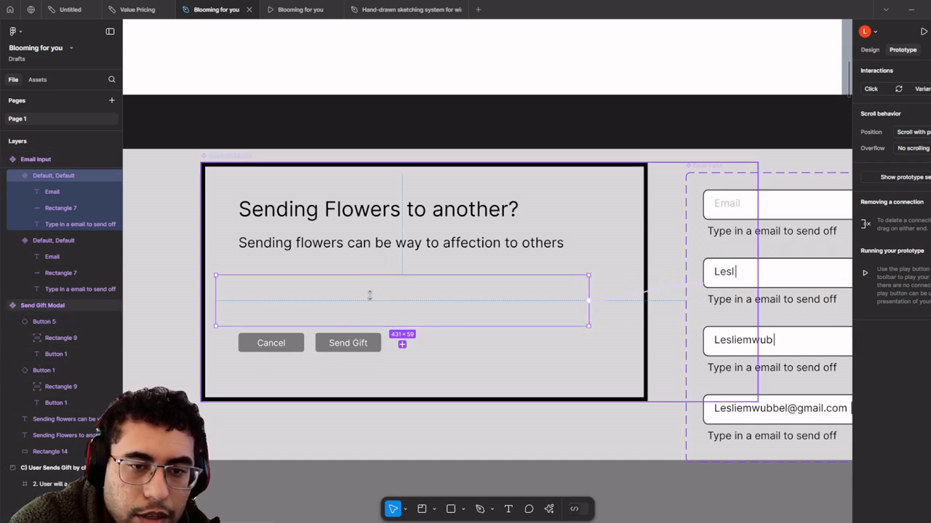
pyautogui.moveTo(39, 182); pyautogui.dragTo(51, 407)
pyautogui.scroll(-3, 423, 299)
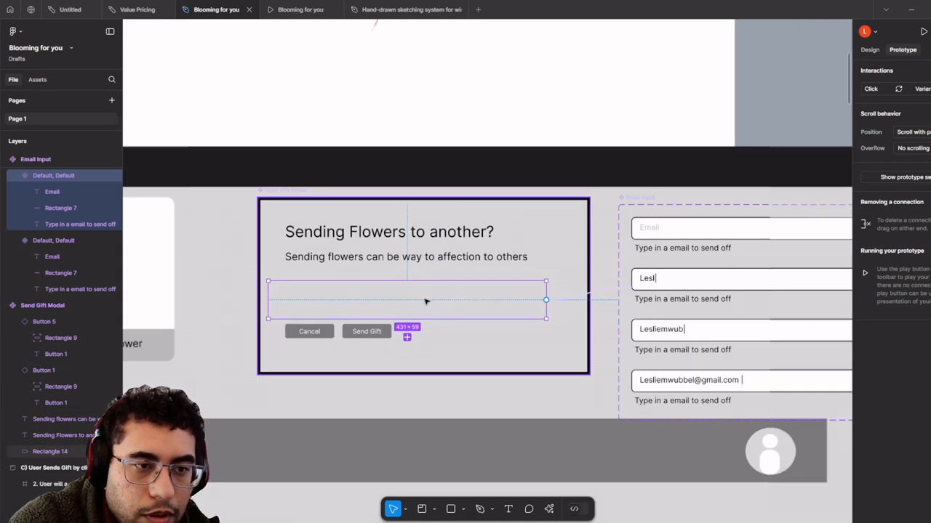
pyautogui.moveTo(426, 301); pyautogui.dragTo(271, 378)
pyautogui.scroll(-4, 272, 378)
pyautogui.moveTo(392, 365); pyautogui.dragTo(516, 340)
pyautogui.click(653, 330)
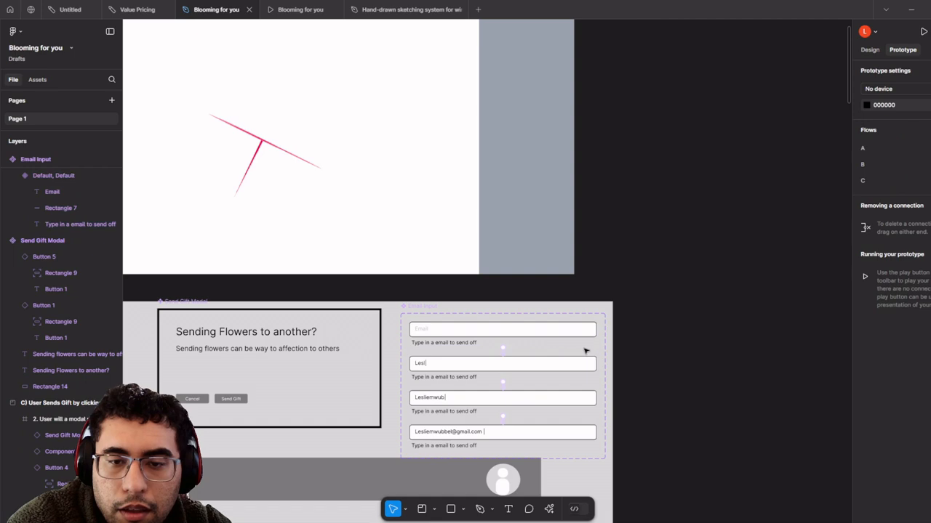
pyautogui.scroll(2, 585, 349)
pyautogui.click(869, 50)
# - Move the empty Email Input variant into the Send Gift Modal and collapse the set's layers
pyautogui.click(512, 320)
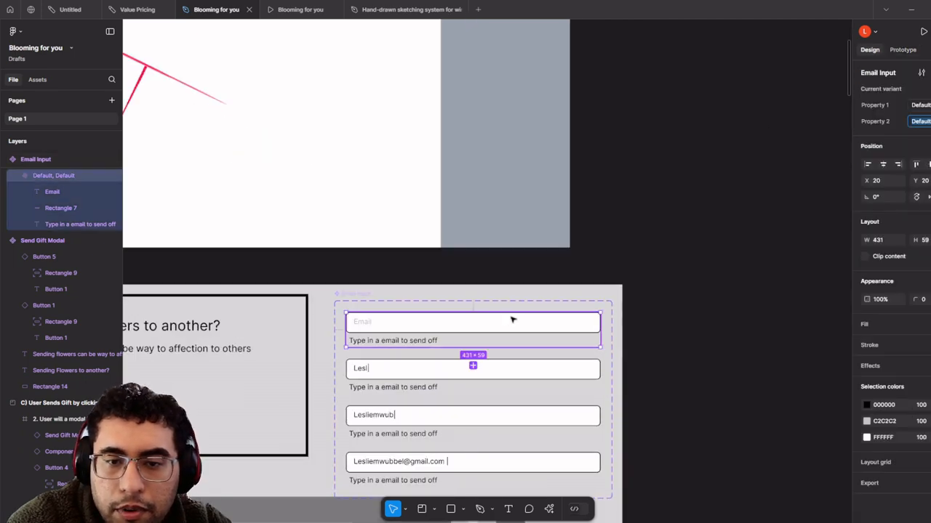
pyautogui.hscroll(-4, 592, 276)
pyautogui.scroll(-2, 591, 276)
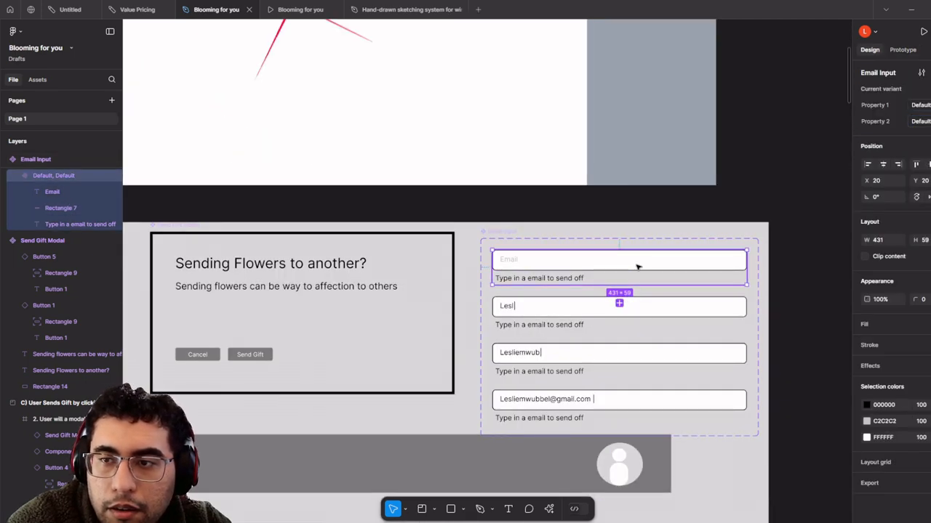
pyautogui.moveTo(637, 268); pyautogui.dragTo(334, 340)
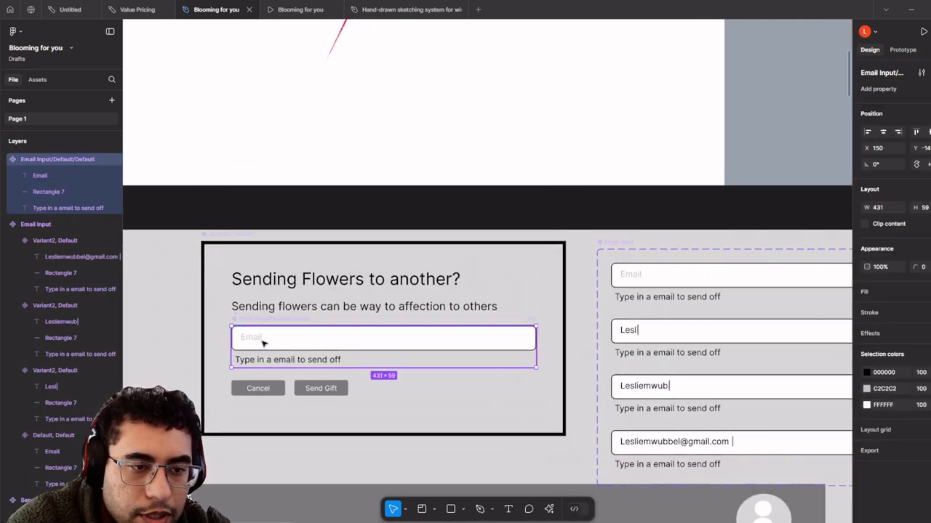
pyautogui.scroll(3, 264, 343)
pyautogui.scroll(-1, 21, 265)
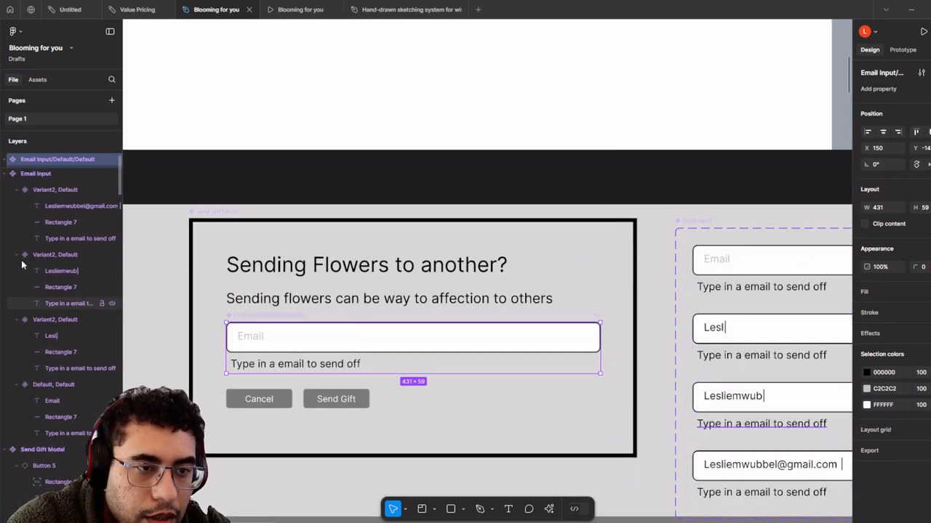
pyautogui.scroll(1, 21, 263)
pyautogui.click(5, 224)
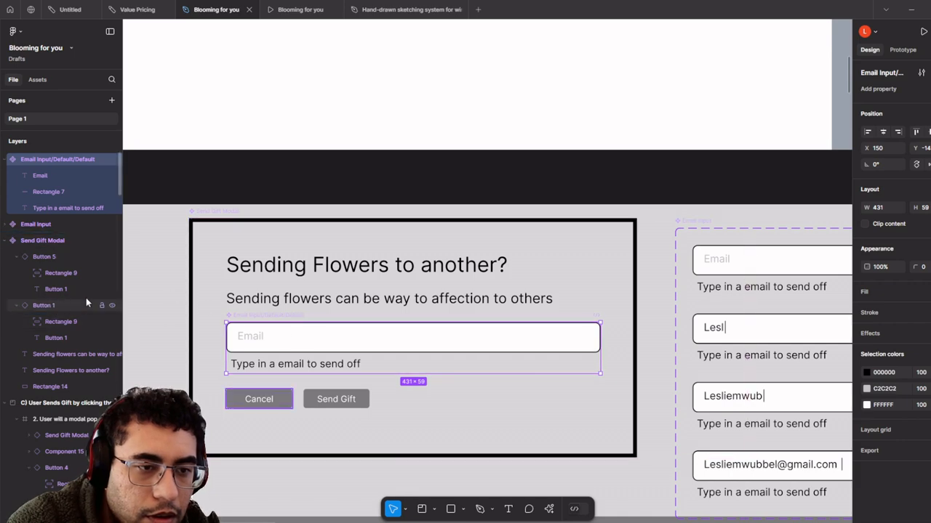
# - Pull the email input back out of the modal and delete it
pyautogui.scroll(-3, 349, 333)
pyautogui.scroll(2, 497, 352)
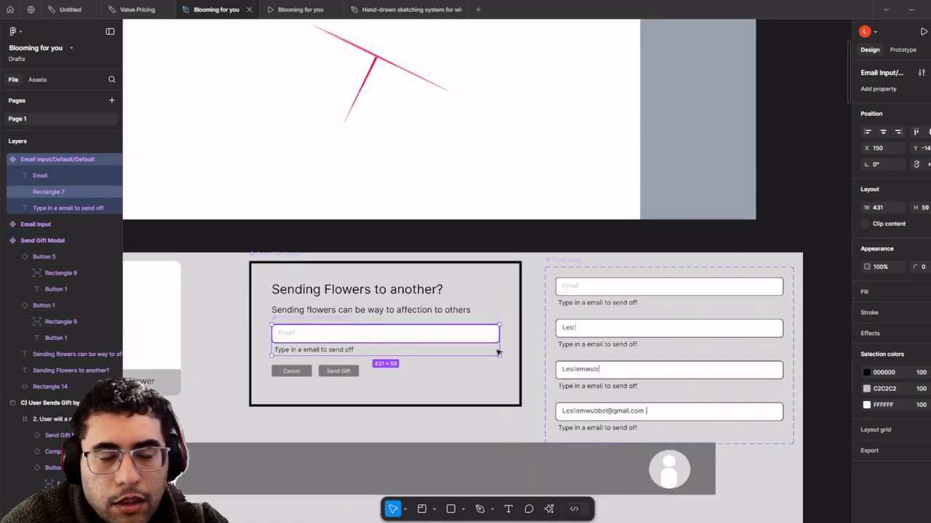
pyautogui.moveTo(498, 352); pyautogui.dragTo(415, 214)
pyautogui.press('Delete')
# - Bring sections B and C into view and open the file's asset library
pyautogui.scroll(-1, 357, 290)
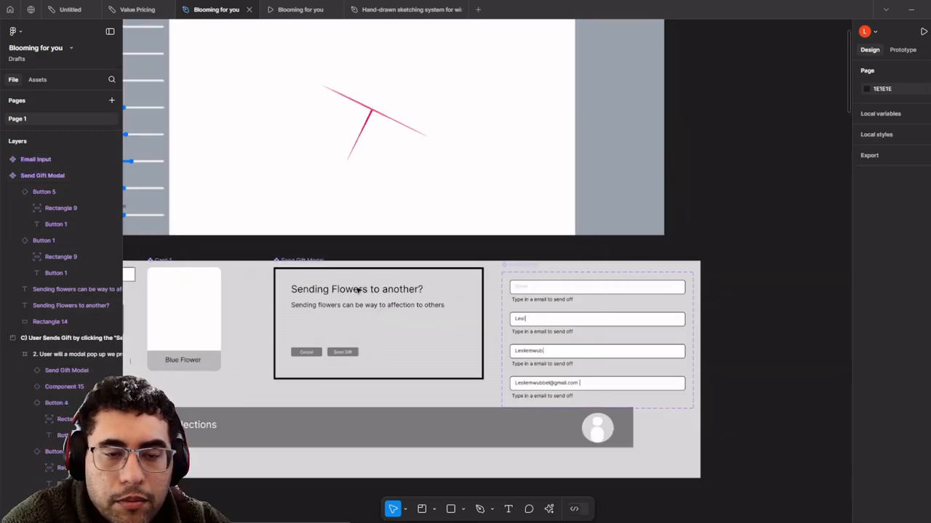
pyautogui.scroll(-5, 374, 311)
pyautogui.scroll(4, 444, 178)
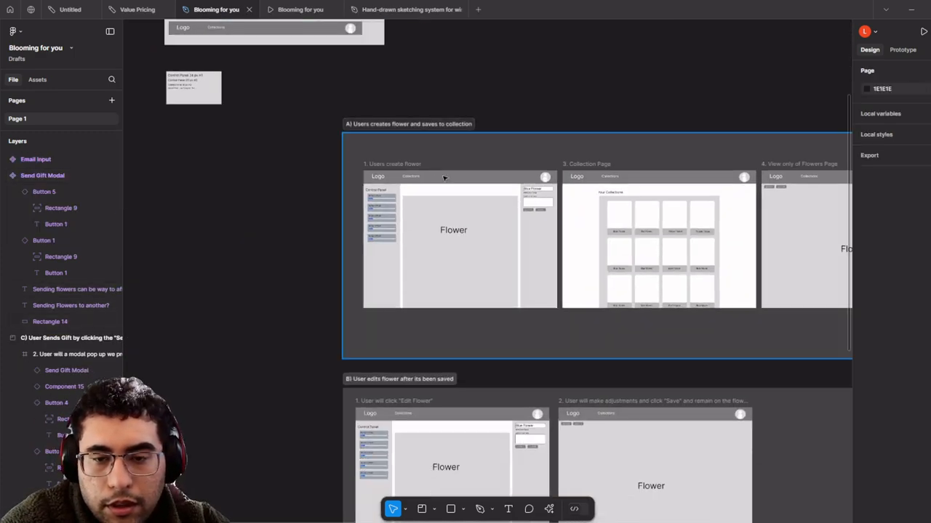
pyautogui.scroll(-3, 445, 177)
pyautogui.scroll(1, 563, 301)
pyautogui.moveTo(550, 333); pyautogui.dragTo(488, 146)
pyautogui.scroll(4, 509, 275)
pyautogui.scroll(-4, 507, 273)
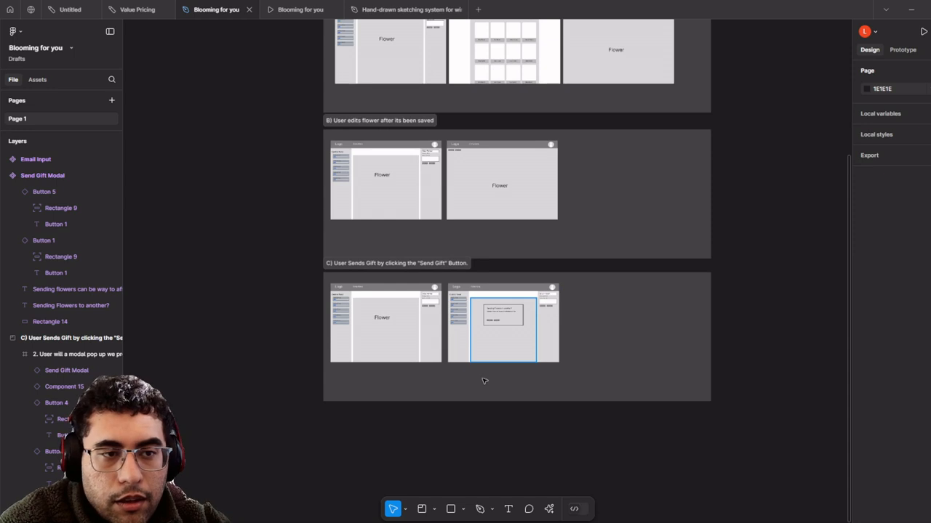
pyautogui.scroll(5, 485, 381)
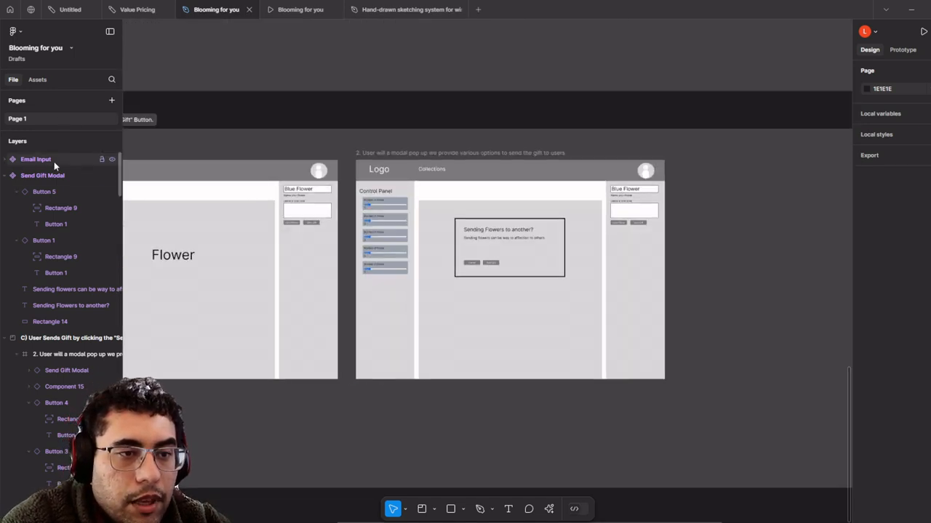
pyautogui.click(38, 161)
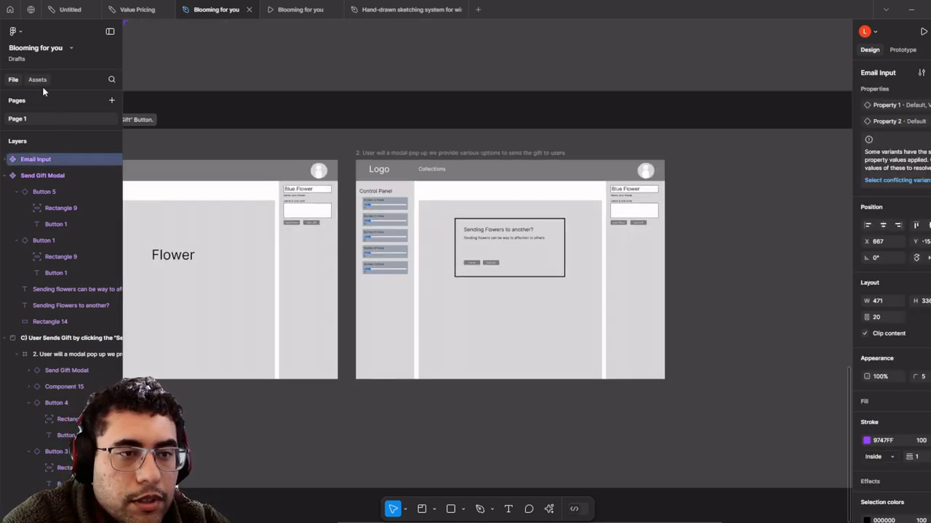
pyautogui.click(38, 80)
# - Search Assets for 'E' and place an Email Input in the flow C modal, aligned with its text
pyautogui.write('Email input')
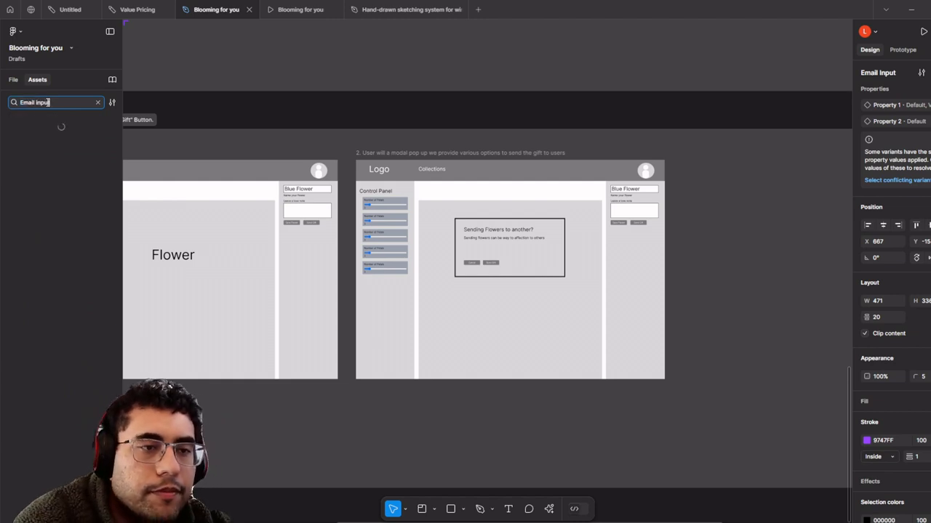
pyautogui.scroll(5, 519, 235)
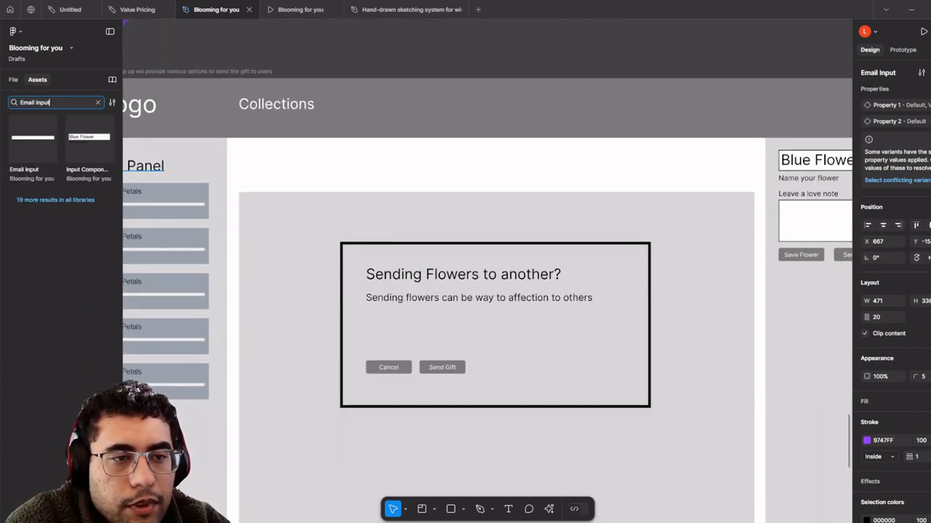
pyautogui.moveTo(27, 143); pyautogui.dragTo(488, 346)
pyautogui.scroll(5, 487, 347)
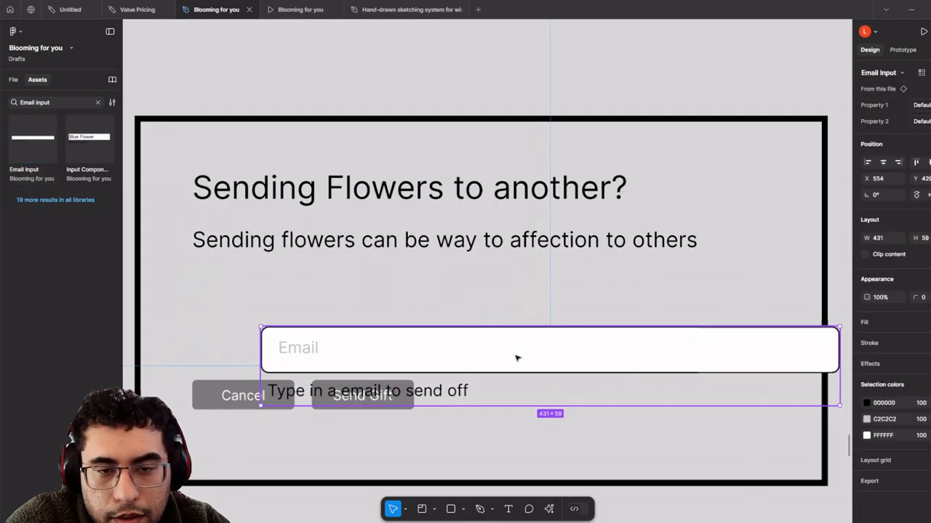
pyautogui.moveTo(464, 308); pyautogui.dragTo(438, 310)
pyautogui.scroll(-6, 440, 313)
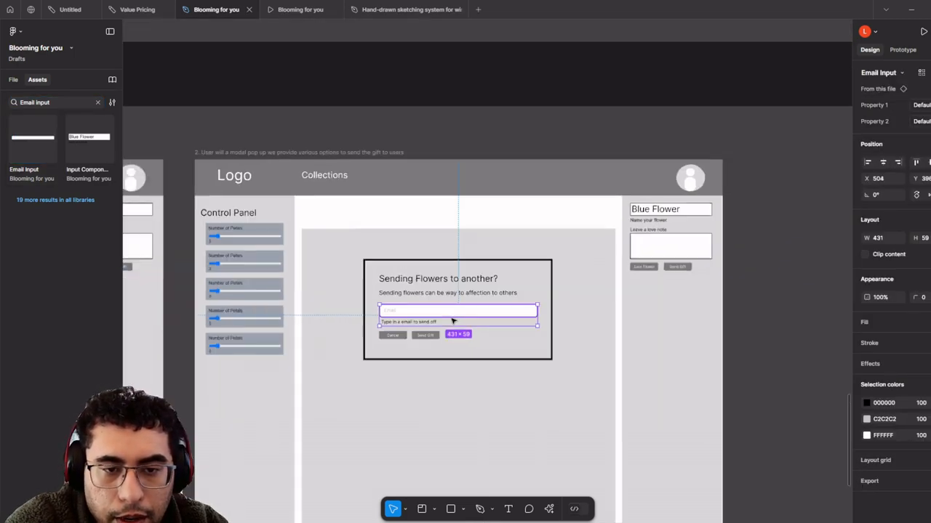
# - Select flow C's frame where the user clicks Send Gift and show its prototype settings
pyautogui.click(705, 104)
pyautogui.scroll(5, 470, 218)
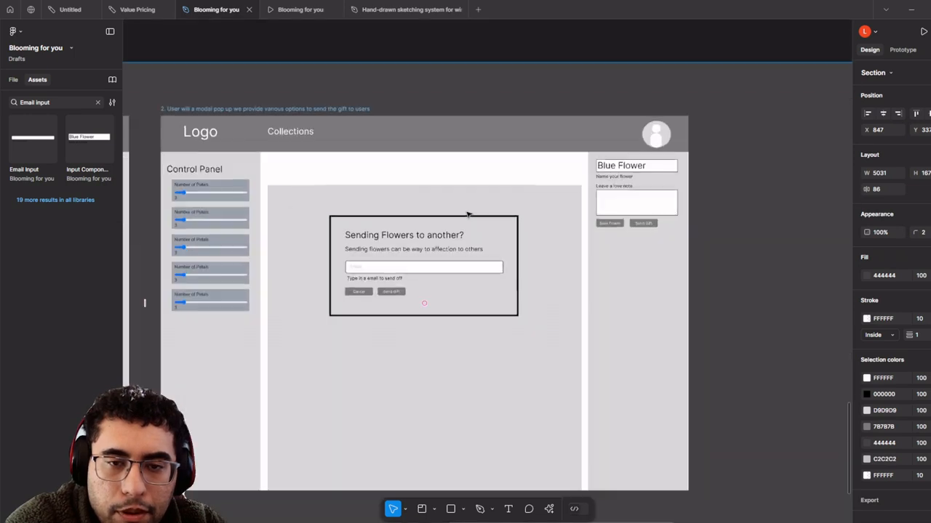
pyautogui.scroll(-5, 470, 228)
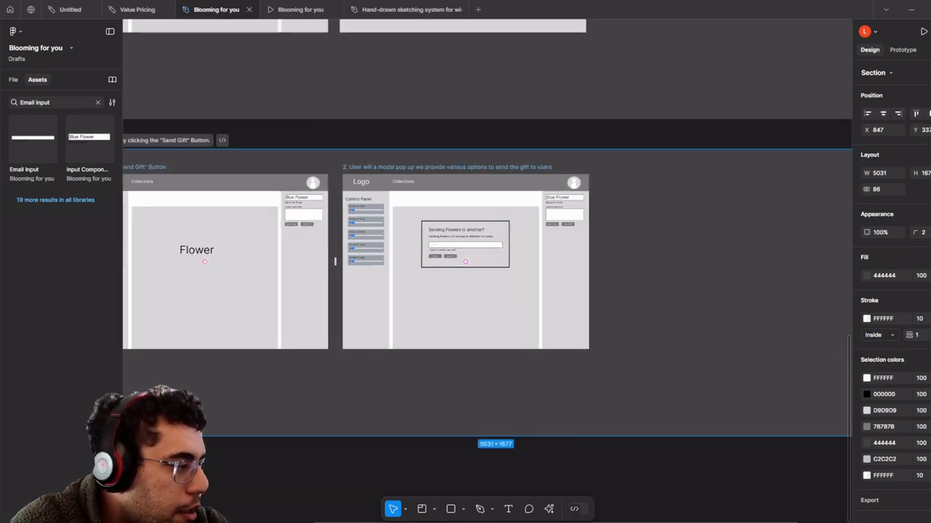
pyautogui.scroll(-4, 439, 159)
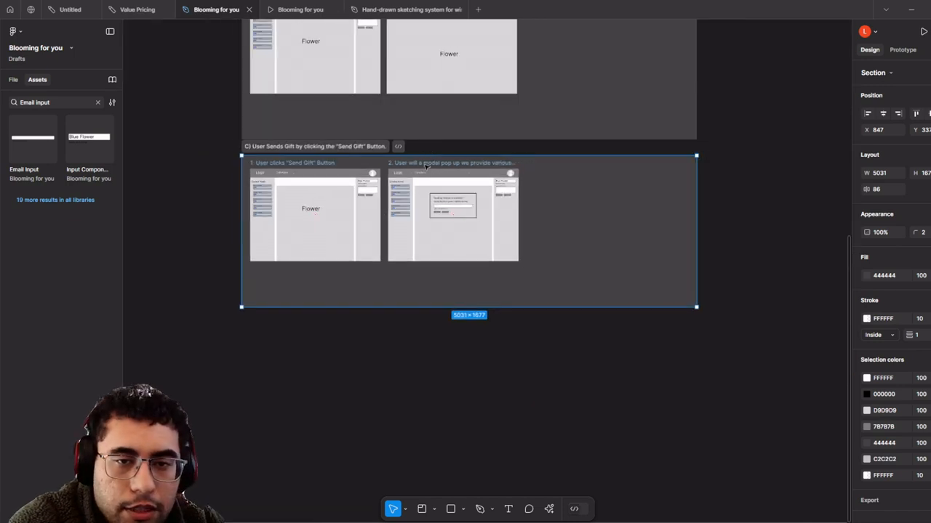
pyautogui.scroll(4, 301, 175)
pyautogui.click(301, 176)
pyautogui.hscroll(-3, 816, 112)
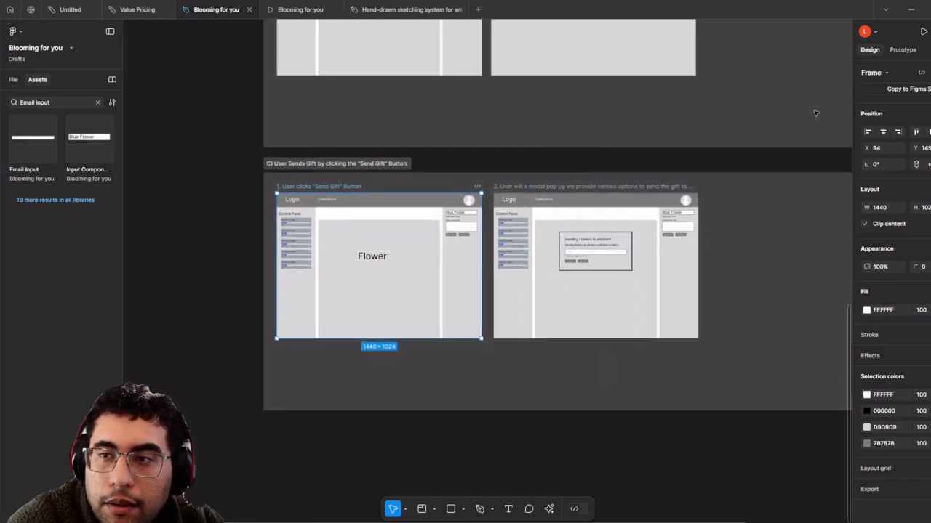
pyautogui.click(903, 49)
pyautogui.moveTo(663, 168); pyautogui.dragTo(594, 204)
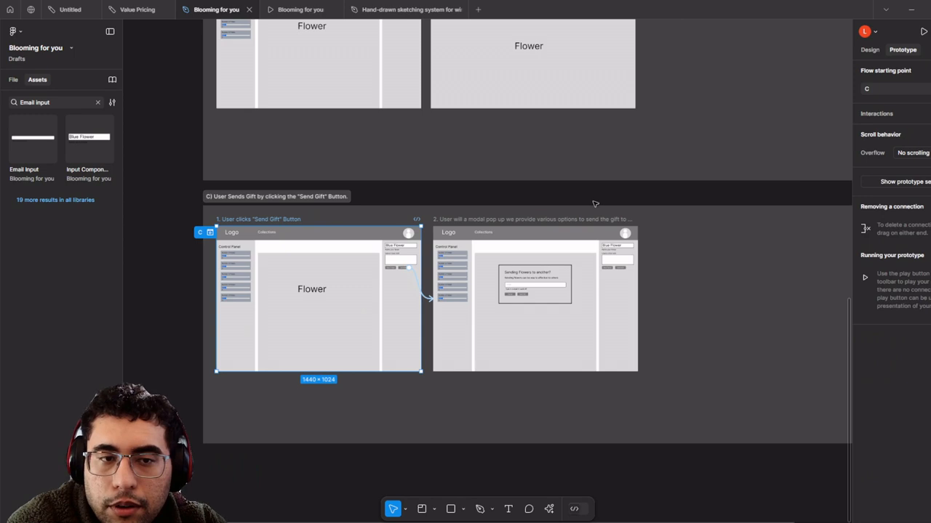
pyautogui.scroll(1, 594, 204)
pyautogui.click(157, 234)
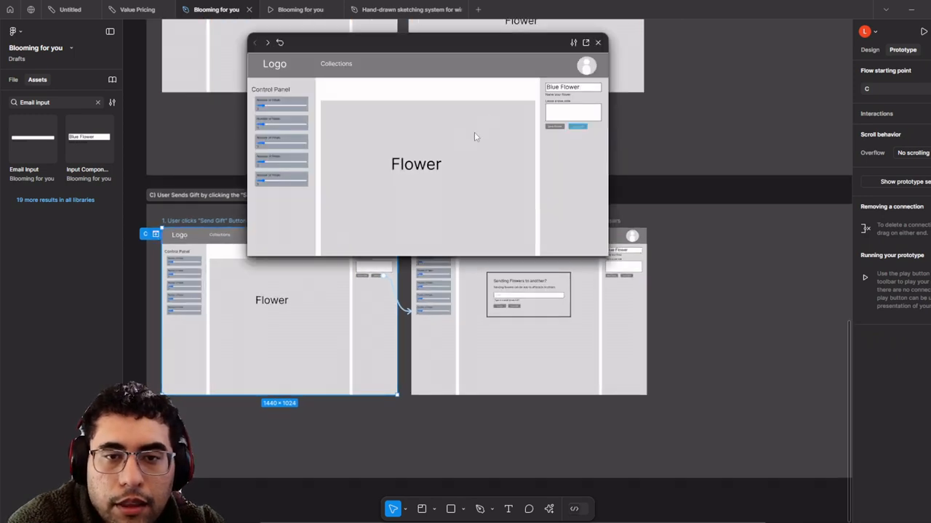
pyautogui.click(582, 128)
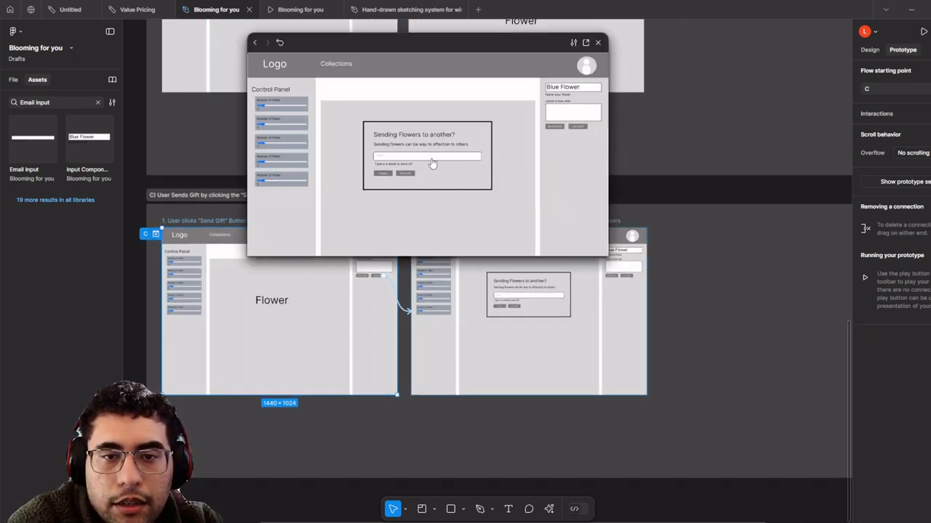
pyautogui.click(584, 43)
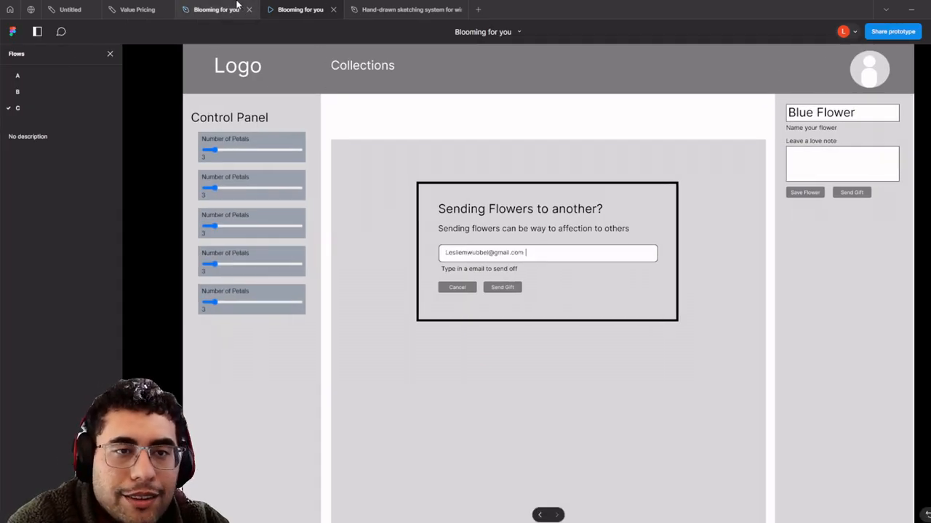
pyautogui.press('Left')
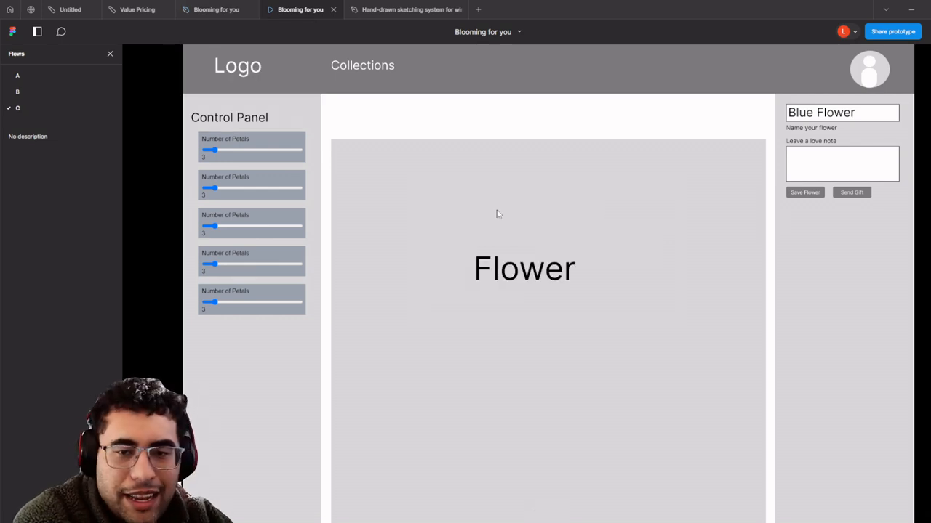
pyautogui.press('Right')
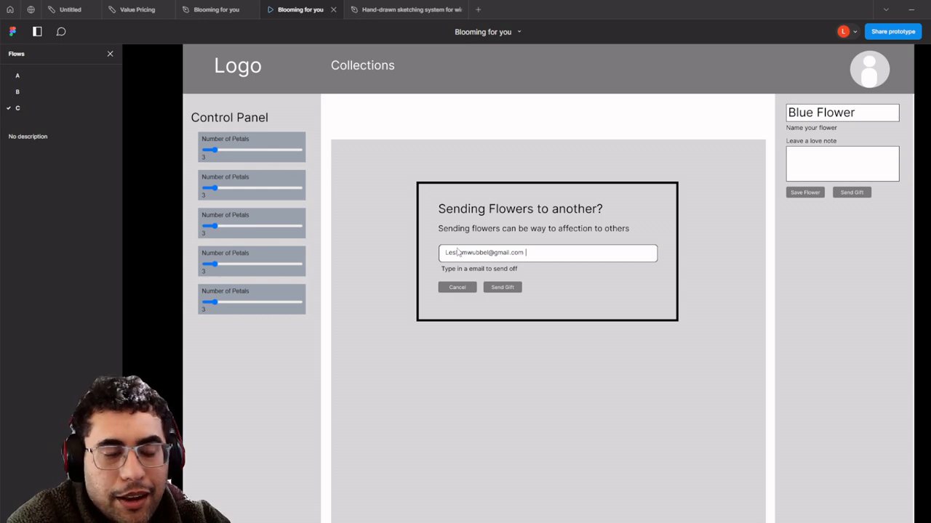
pyautogui.press('Left')
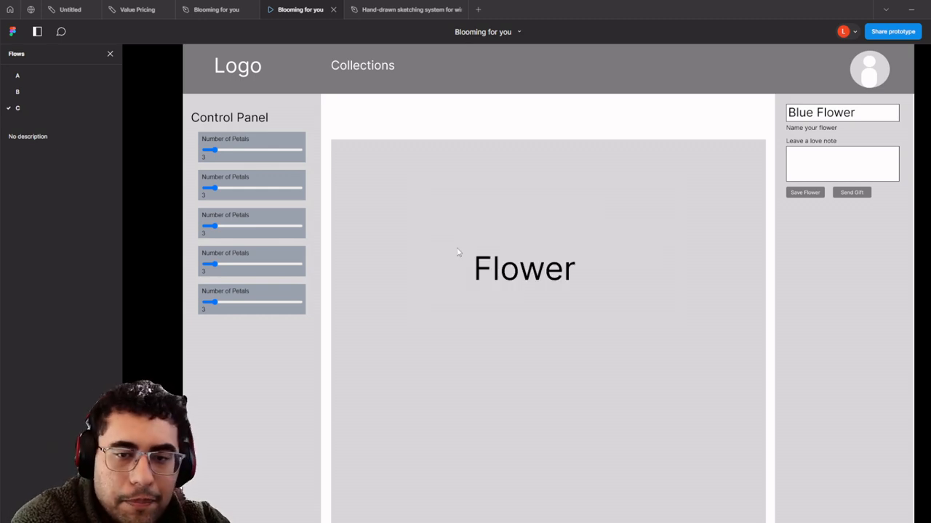
pyautogui.click(859, 193)
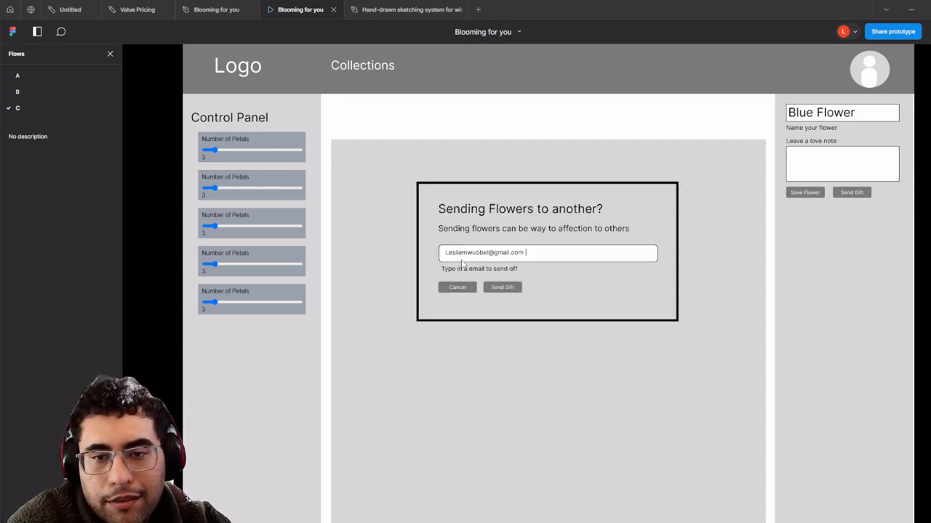
pyautogui.click(215, 8)
# - Change the second and third Email Input variants' Mouse enter triggers, setting the third to On click
pyautogui.scroll(-5, 418, 237)
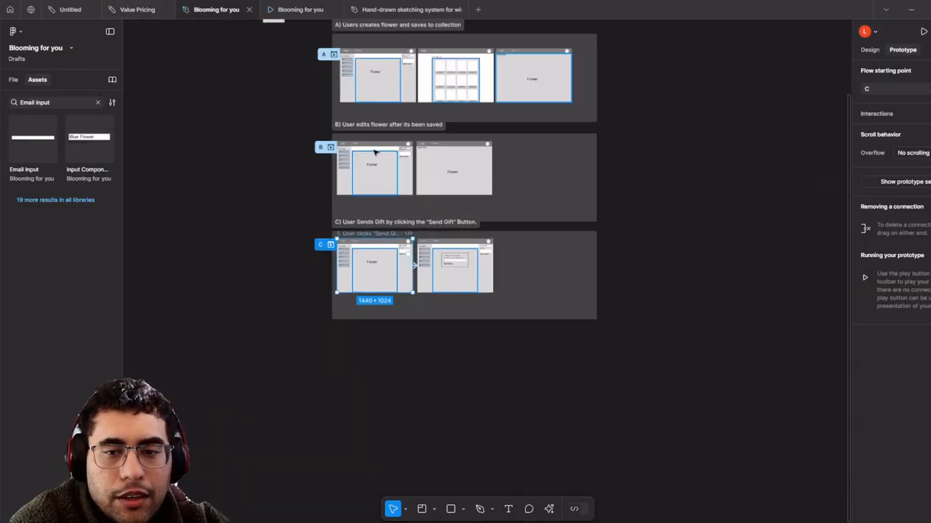
pyautogui.moveTo(374, 29); pyautogui.dragTo(445, 303)
pyautogui.scroll(10, 445, 303)
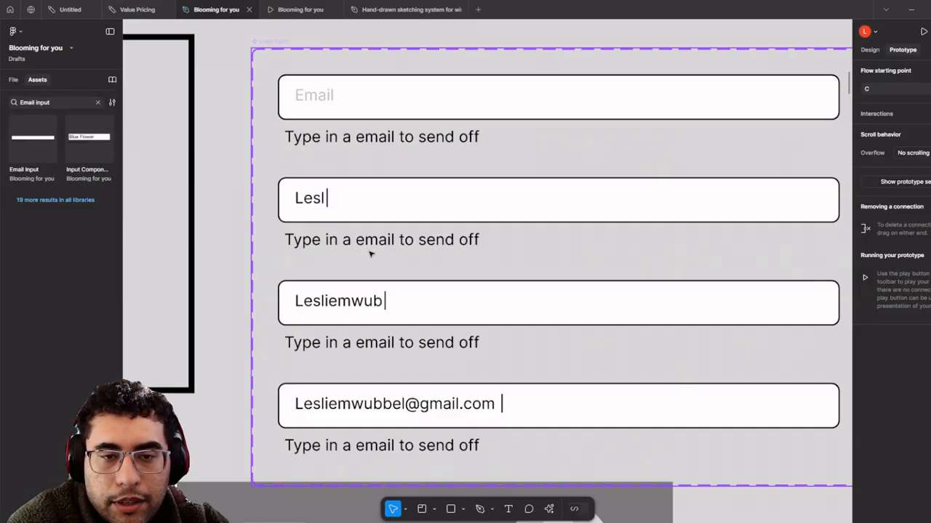
pyautogui.click(385, 203)
pyautogui.click(555, 265)
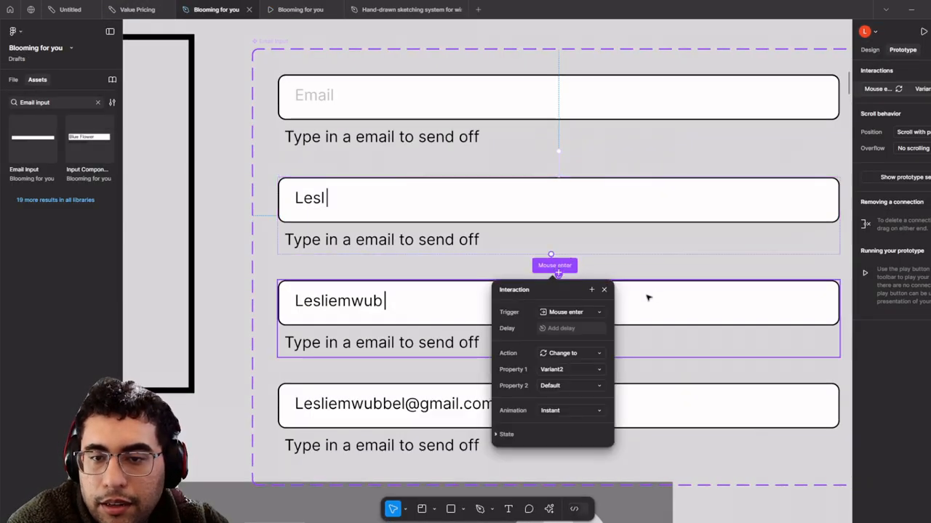
pyautogui.click(600, 313)
pyautogui.click(567, 251)
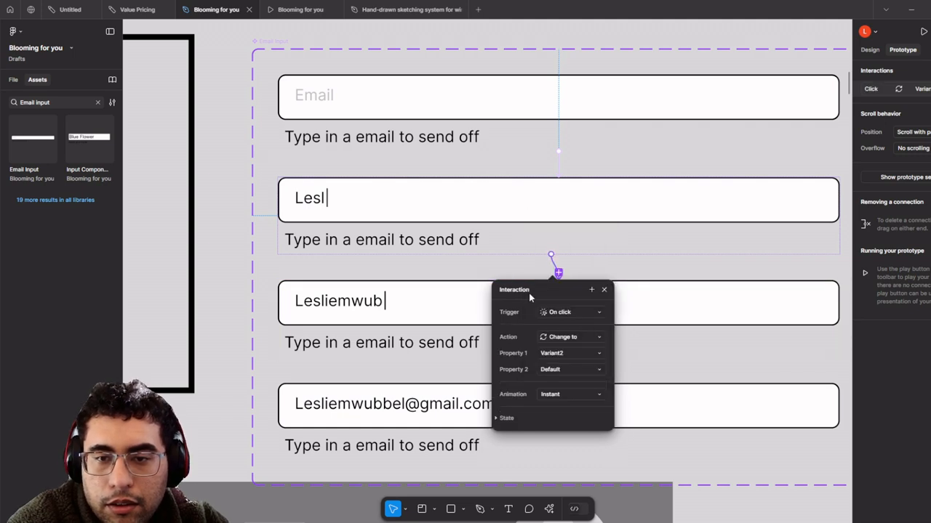
pyautogui.click(477, 295)
pyautogui.click(558, 369)
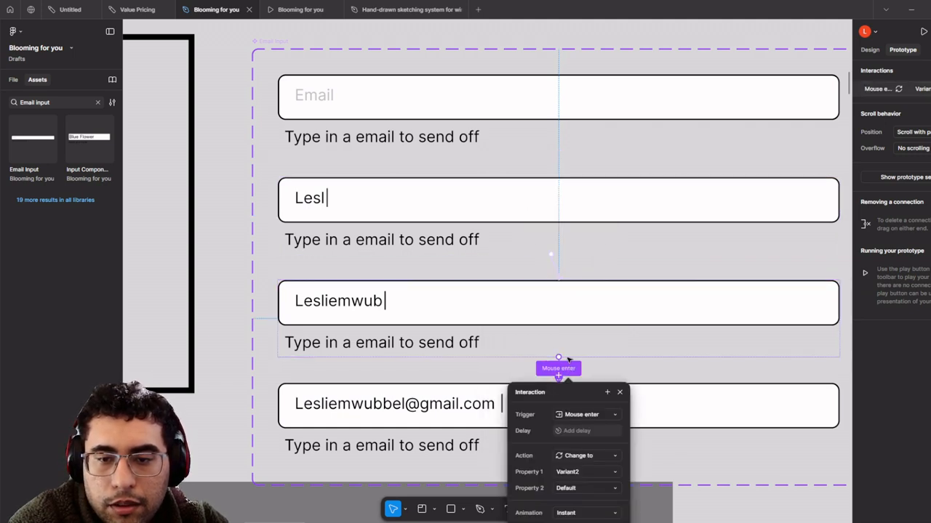
pyautogui.click(573, 414)
pyautogui.click(580, 345)
pyautogui.keyDown('ctrl'); pyautogui.scroll(-5, 476, 256); pyautogui.keyUp('ctrl')
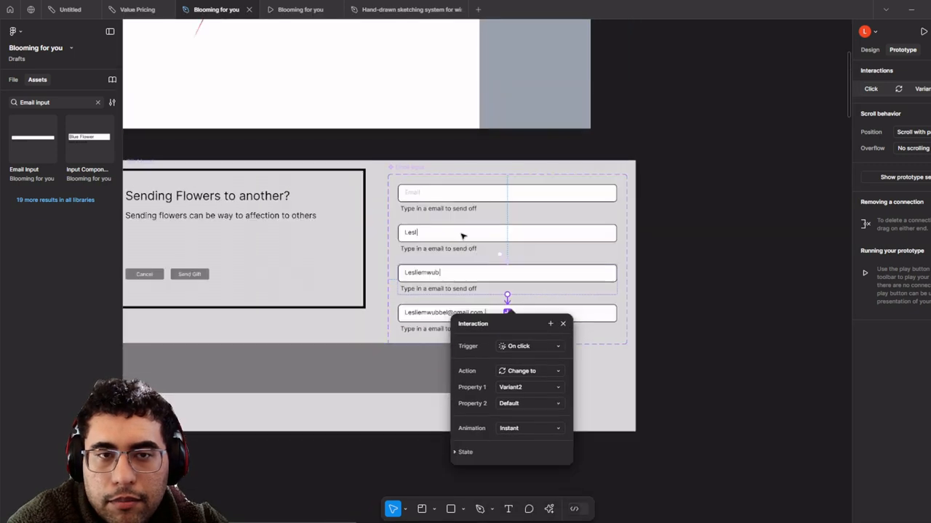
# - Test the Send Gift dialog in the prototype, then view the Users creates flower section
pyautogui.click(301, 9)
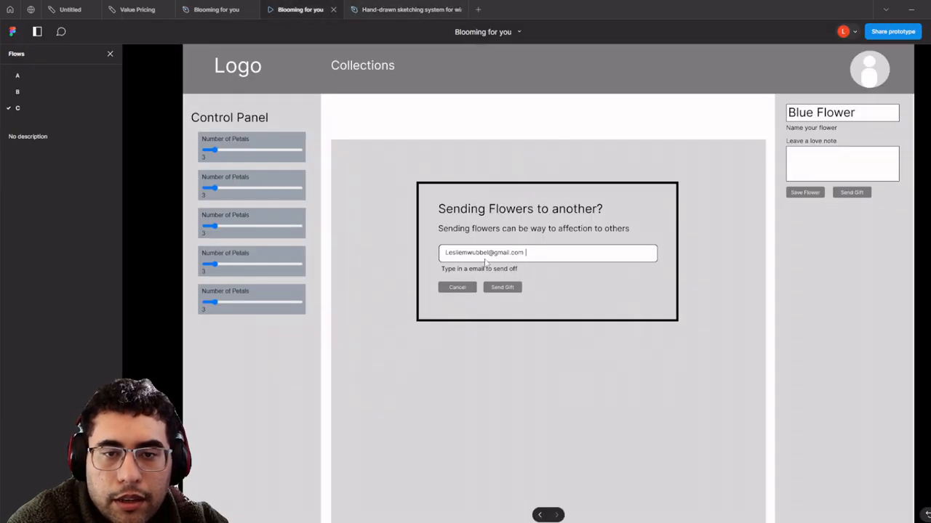
pyautogui.click(604, 367)
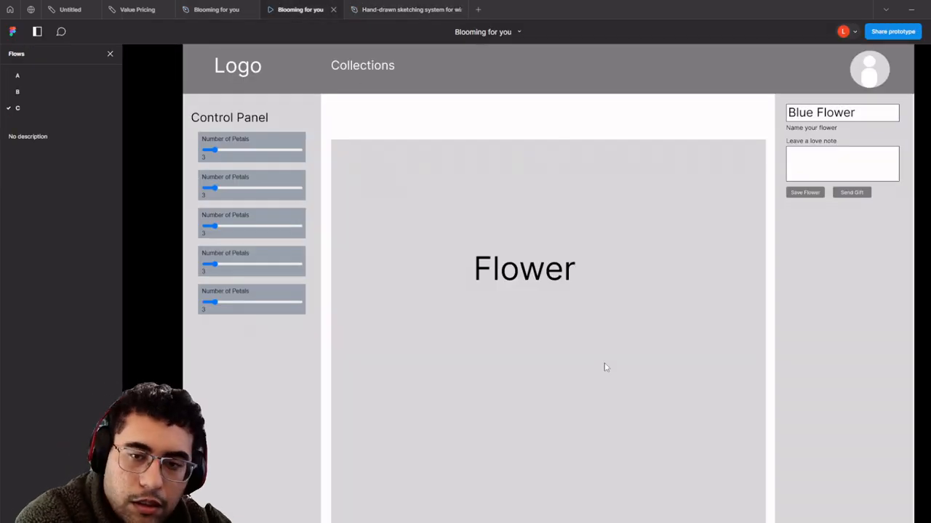
pyautogui.click(849, 194)
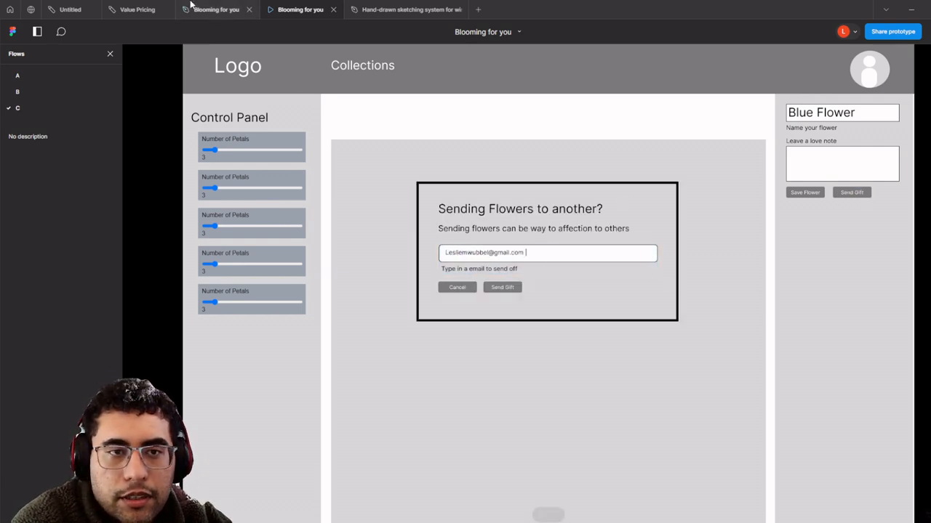
pyautogui.click(214, 9)
pyautogui.scroll(-2, 435, 211)
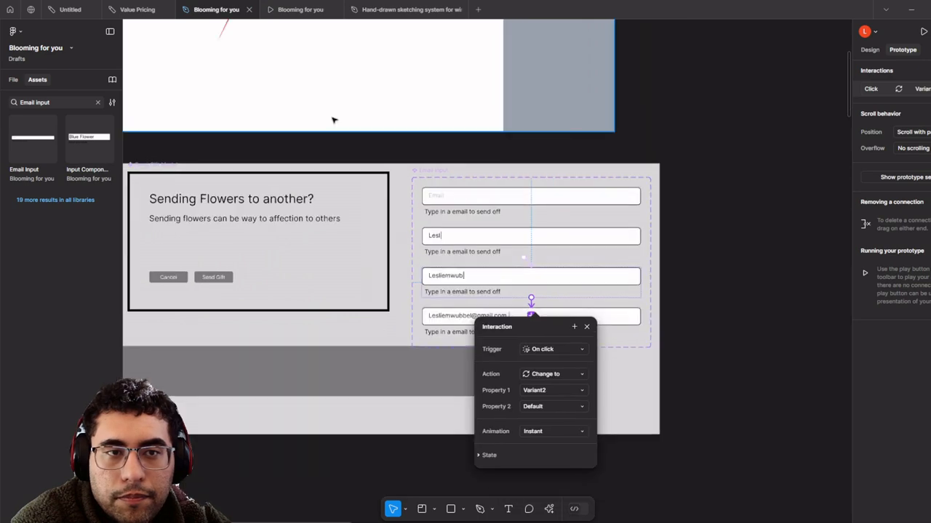
pyautogui.scroll(-3, 332, 121)
pyautogui.scroll(-2, 370, 214)
pyautogui.moveTo(586, 274); pyautogui.dragTo(395, 12)
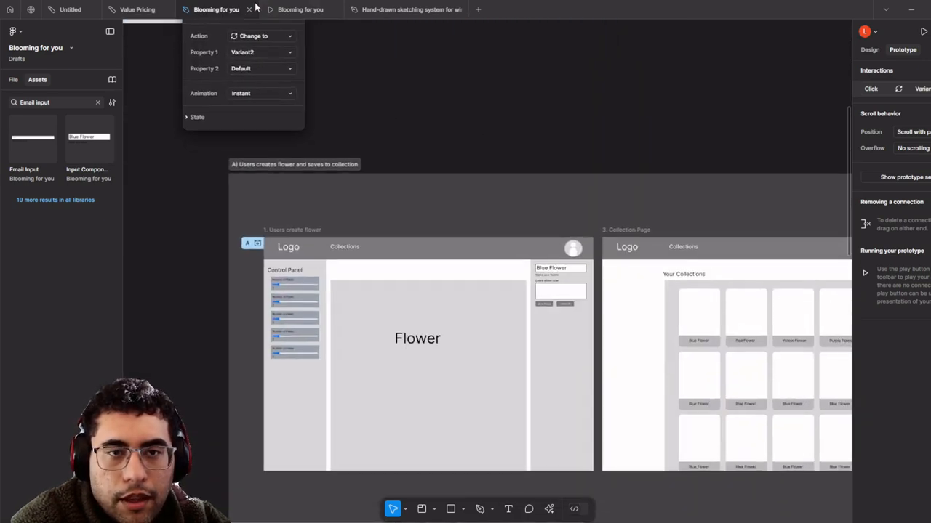
# - Close and reopen the Send Gift dialog in the prototype, then return to flows A to C
pyautogui.click(316, 7)
pyautogui.press('r')
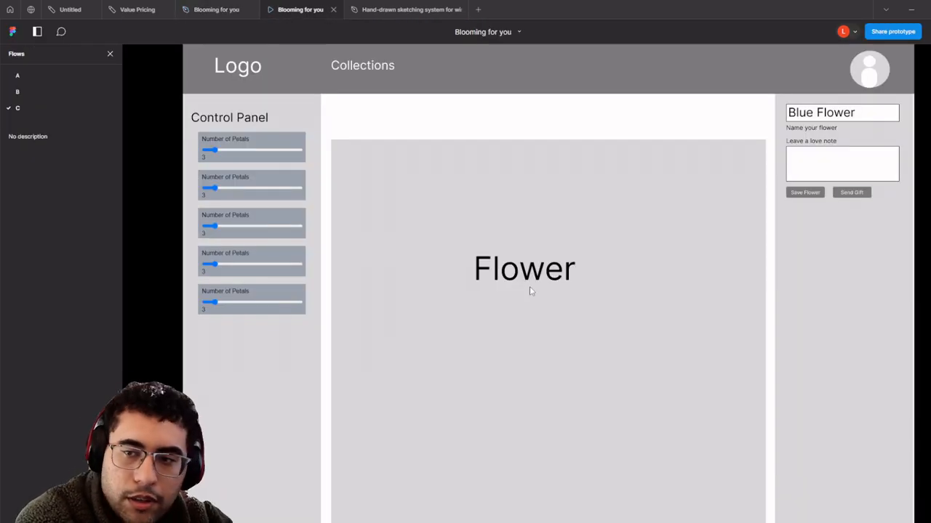
pyautogui.click(849, 195)
pyautogui.click(734, 234)
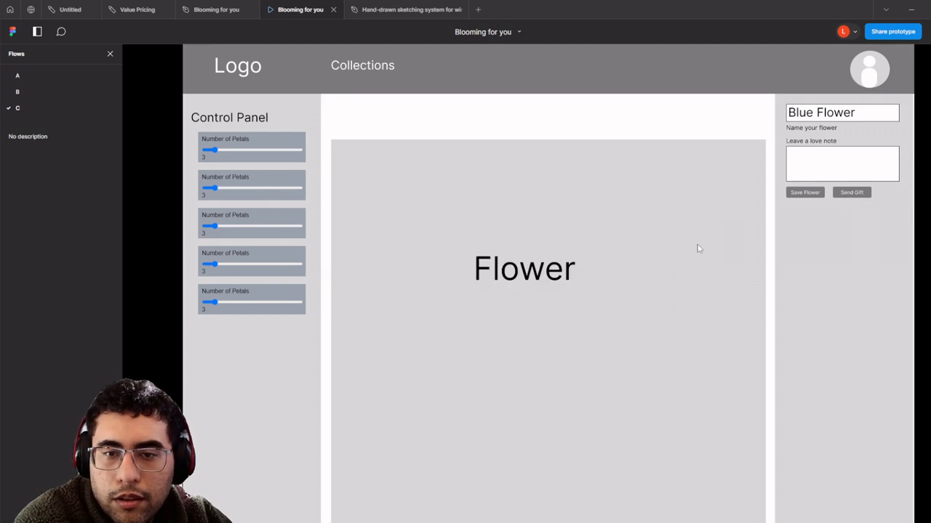
pyautogui.click(855, 195)
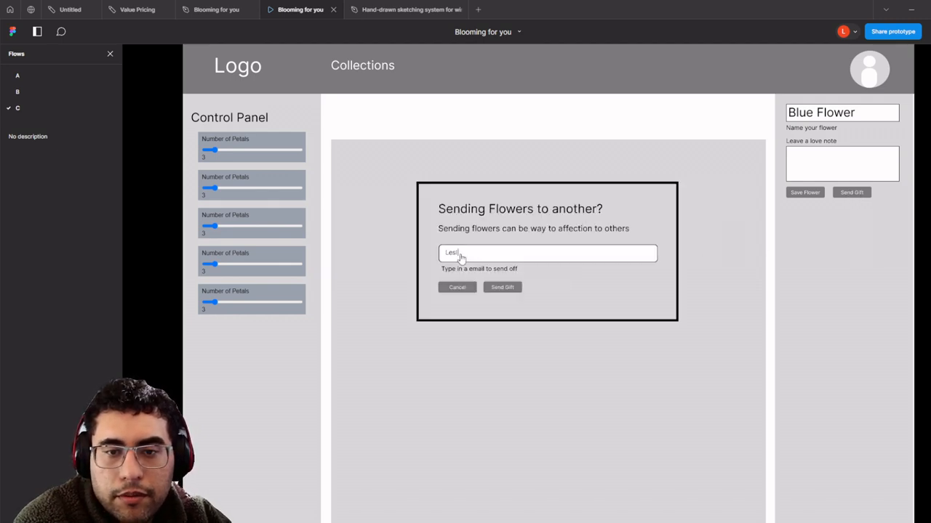
pyautogui.click(214, 5)
pyautogui.scroll(-2, 476, 165)
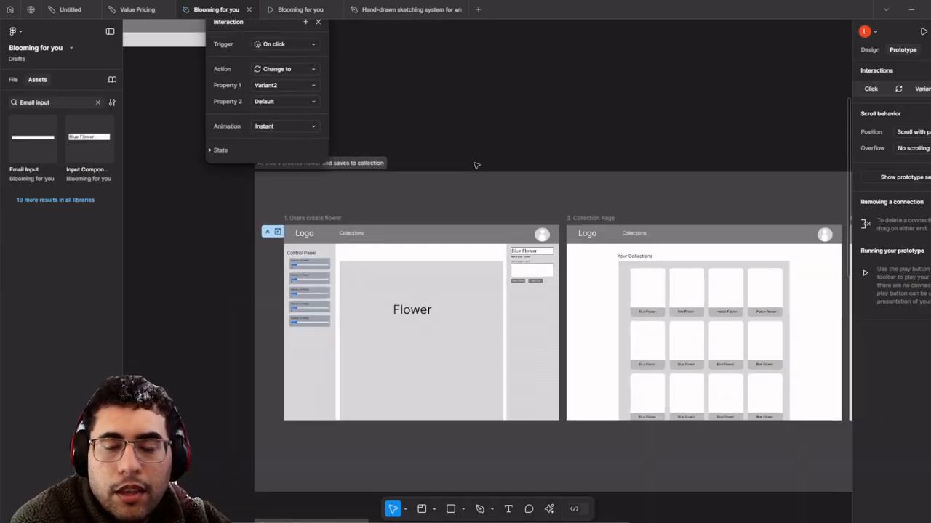
pyautogui.moveTo(476, 165); pyautogui.dragTo(455, 59)
pyautogui.scroll(-4, 471, 145)
pyautogui.scroll(-3, 472, 167)
pyautogui.scroll(10, 490, 313)
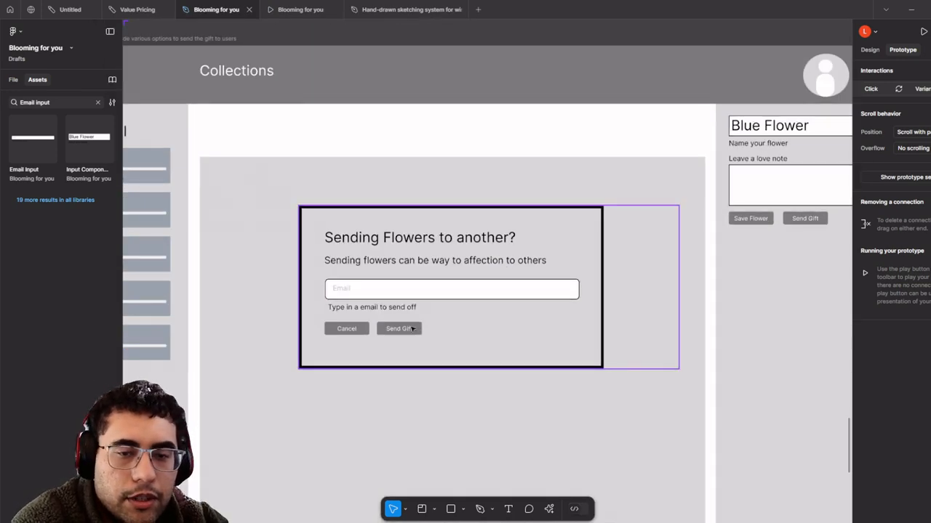
# - Inspect the flow C email dialog's layers, selecting its Send Gift button and email input group
pyautogui.click(408, 340)
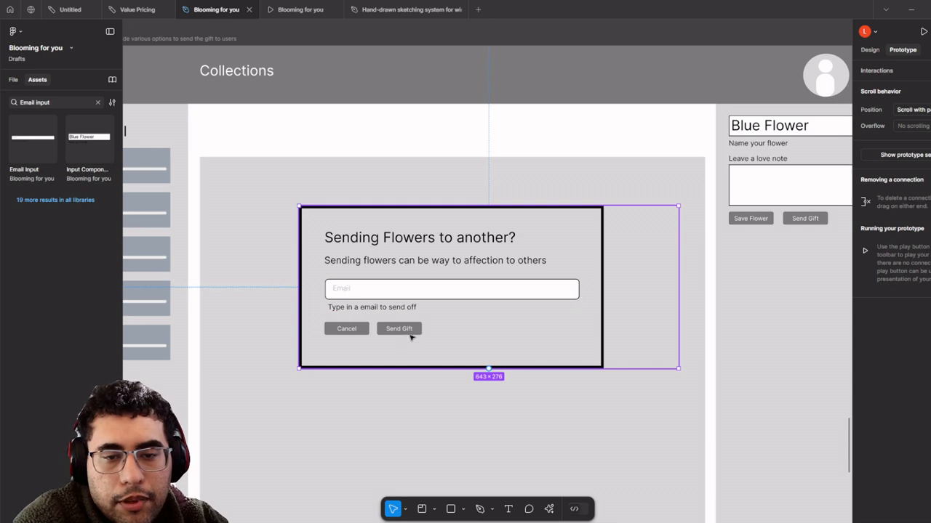
pyautogui.doubleClick(412, 336)
pyautogui.scroll(-5, 422, 333)
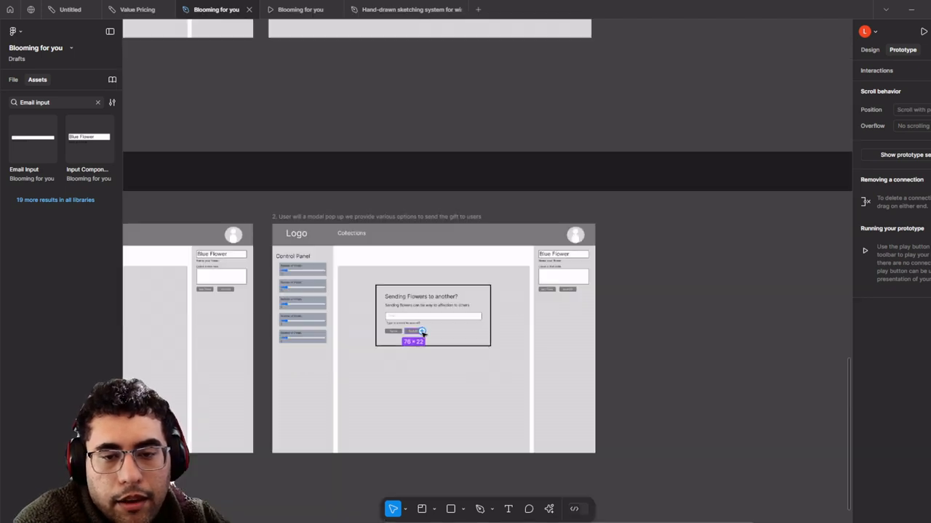
pyautogui.scroll(3, 422, 333)
pyautogui.click(441, 316)
pyautogui.scroll(4, 433, 318)
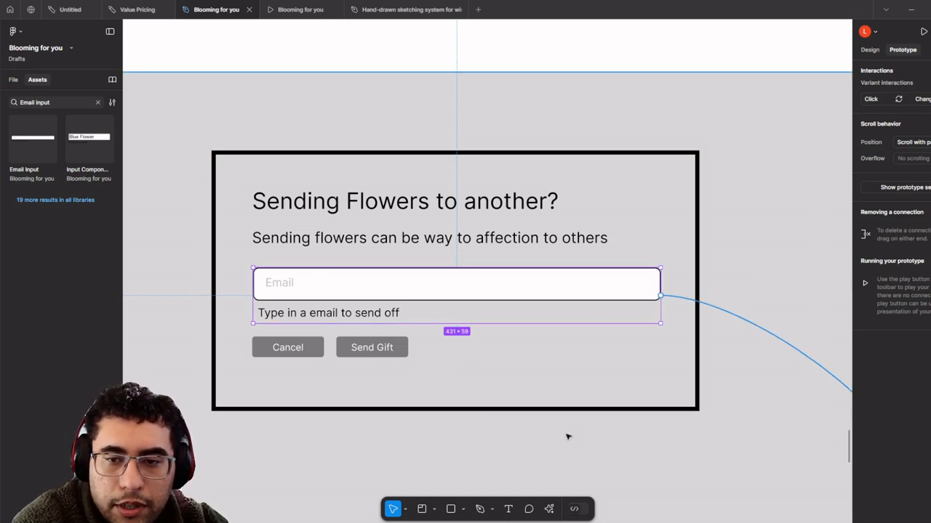
pyautogui.hotkey('ctrl', 'z')
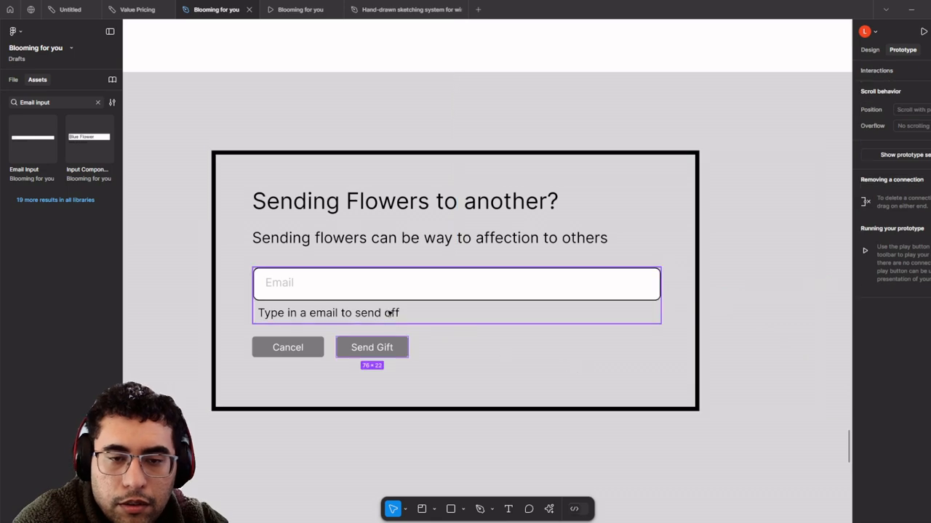
pyautogui.scroll(2, 378, 345)
pyautogui.scroll(-2, 384, 334)
pyautogui.scroll(1, 383, 334)
pyautogui.scroll(-5, 413, 332)
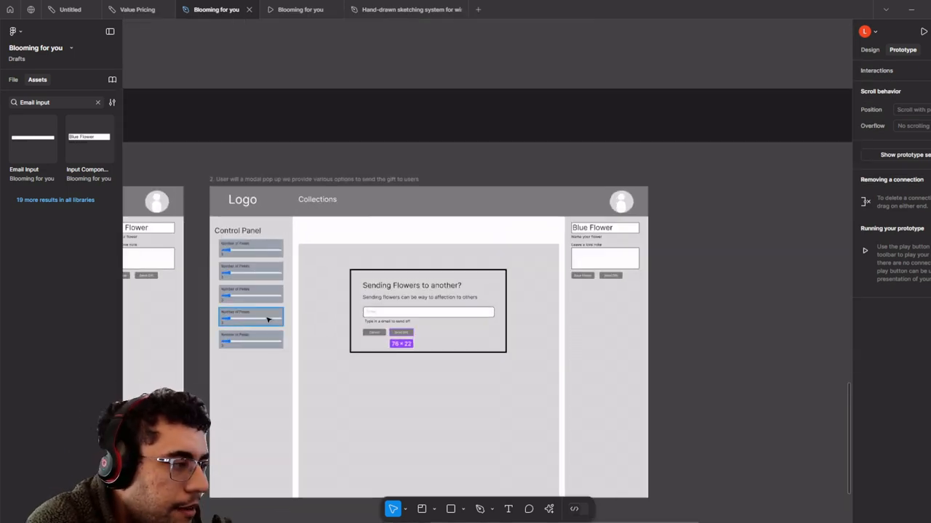
pyautogui.scroll(1, 467, 308)
pyautogui.scroll(-3, 470, 276)
pyautogui.scroll(2, 463, 277)
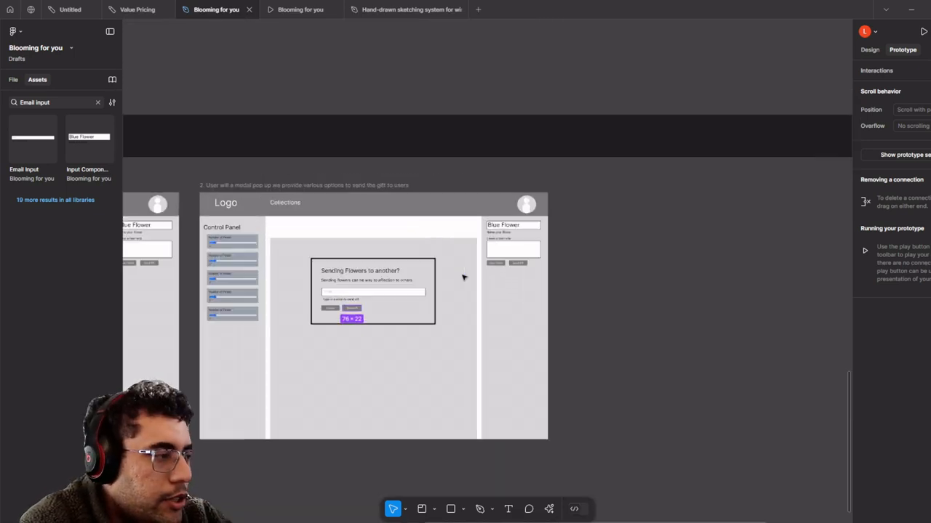
pyautogui.scroll(2, 463, 277)
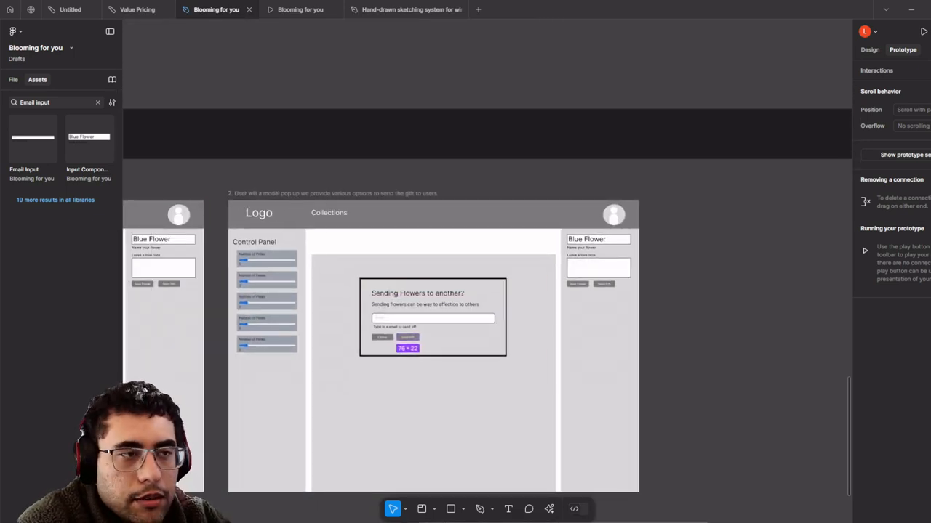
# - Copy the flow C modal page frame to the right, then undo the duplicate
pyautogui.click(233, 196)
pyautogui.scroll(-3, 235, 197)
pyautogui.hscroll(2, 234, 197)
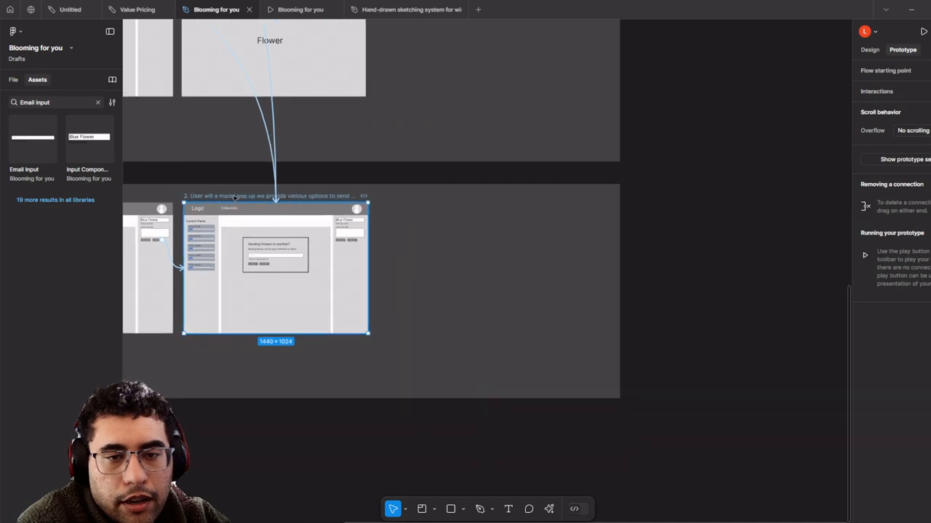
pyautogui.moveTo(235, 197); pyautogui.dragTo(436, 200)
pyautogui.hotkey('ctrl', 'z')
# - Drag the Send Gift Modal component out of its components frame to the right
pyautogui.scroll(-5, 436, 201)
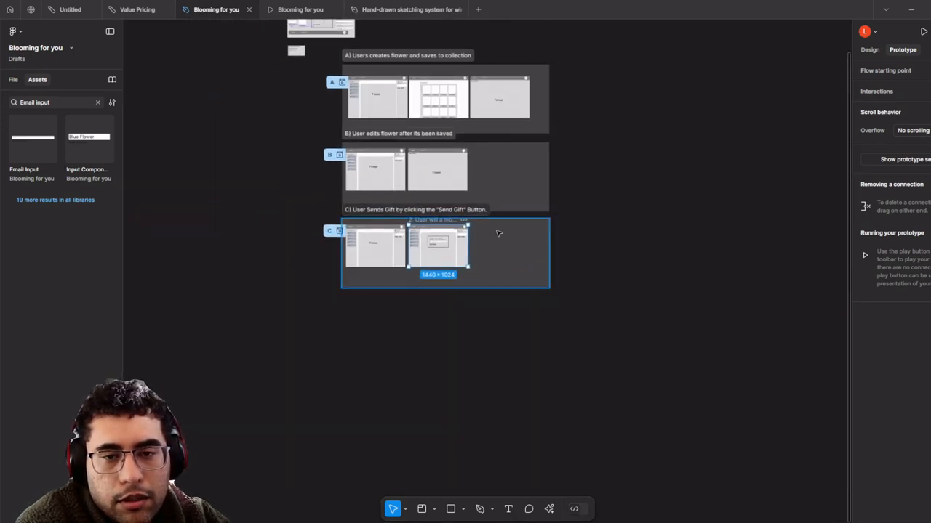
pyautogui.scroll(2, 415, 220)
pyautogui.scroll(5, 419, 222)
pyautogui.scroll(-4, 419, 222)
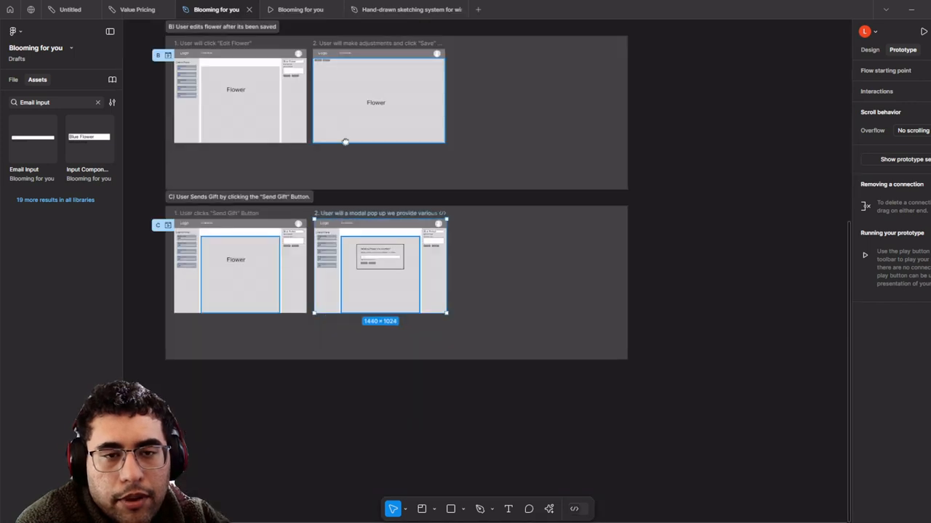
pyautogui.scroll(4, 345, 138)
pyautogui.hscroll(-3, 345, 138)
pyautogui.scroll(4, 467, 203)
pyautogui.scroll(5, 509, 274)
pyautogui.scroll(-3, 476, 157)
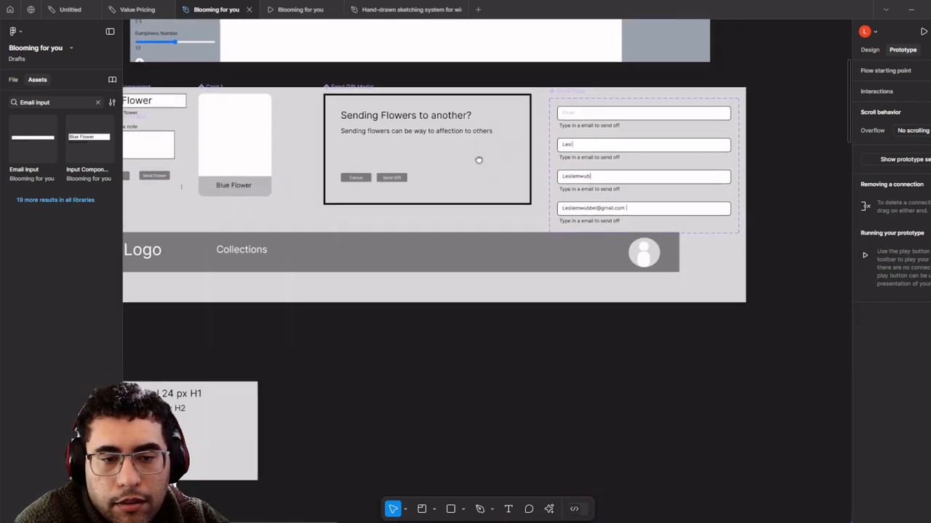
pyautogui.scroll(-5, 465, 166)
pyautogui.hscroll(2, 427, 206)
pyautogui.moveTo(427, 206); pyautogui.dragTo(637, 188)
pyautogui.scroll(5, 636, 188)
pyautogui.scroll(-2, 488, 216)
# - Add a second variant to the Send Gift Modal component
pyautogui.scroll(-3, 488, 216)
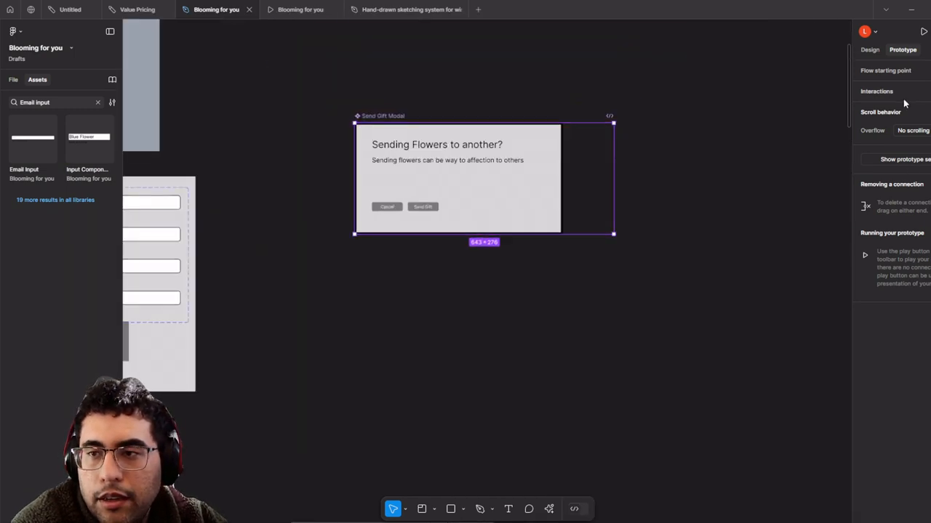
pyautogui.click(869, 50)
pyautogui.scroll(3, 490, 165)
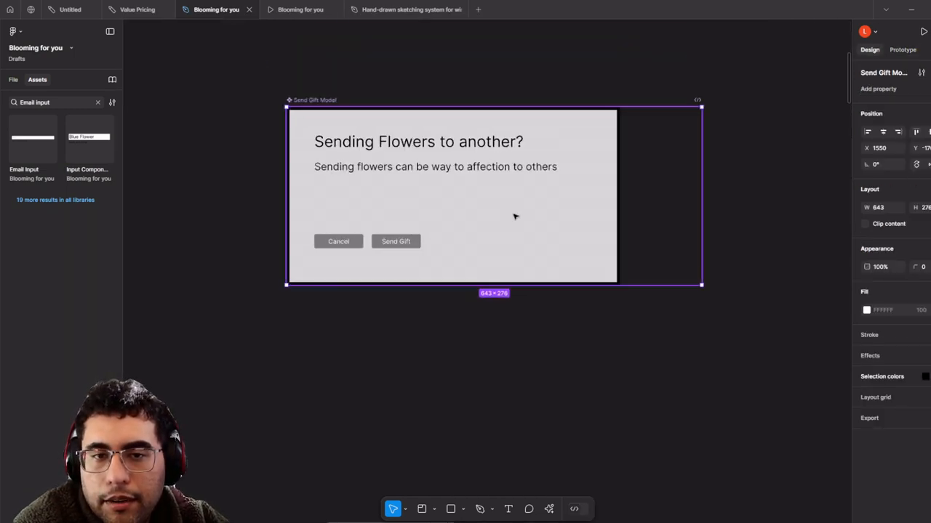
pyautogui.scroll(-1, 513, 214)
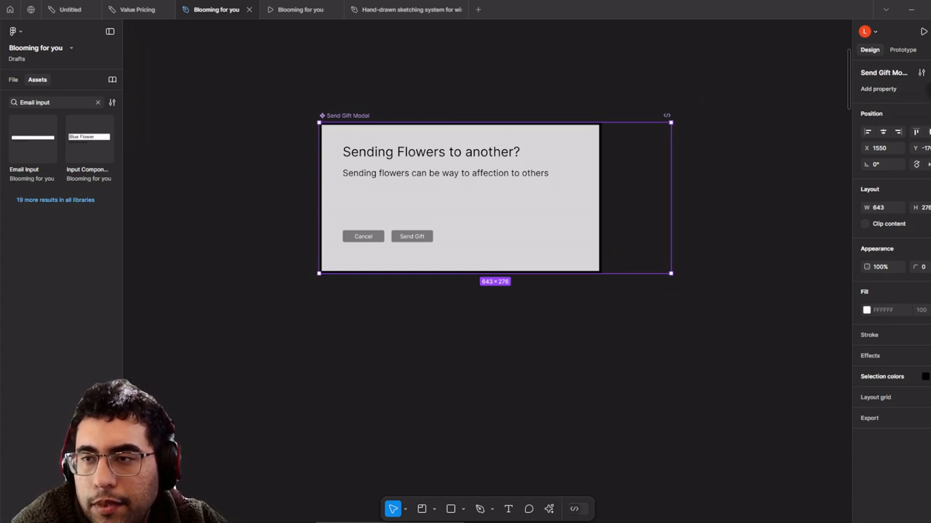
pyautogui.click(930, 73)
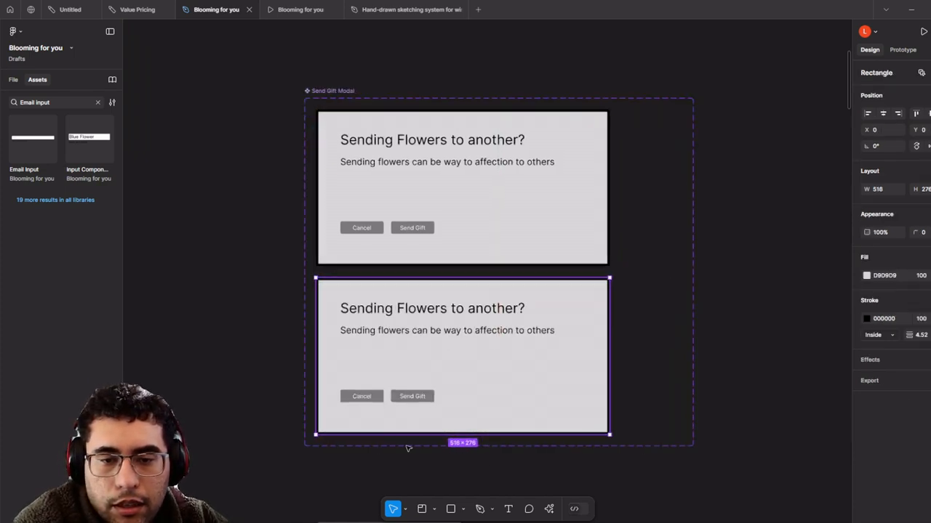
# - Delete the Send Gift and Cancel buttons from the lower variant
pyautogui.scroll(3, 408, 444)
pyautogui.click(416, 356)
pyautogui.press('Delete')
pyautogui.click(362, 362)
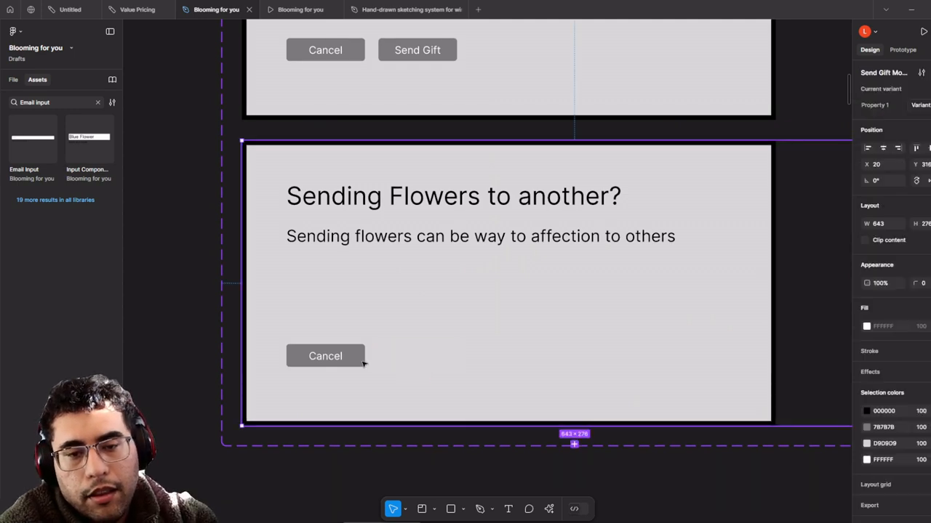
pyautogui.click(362, 362)
pyautogui.press('Delete')
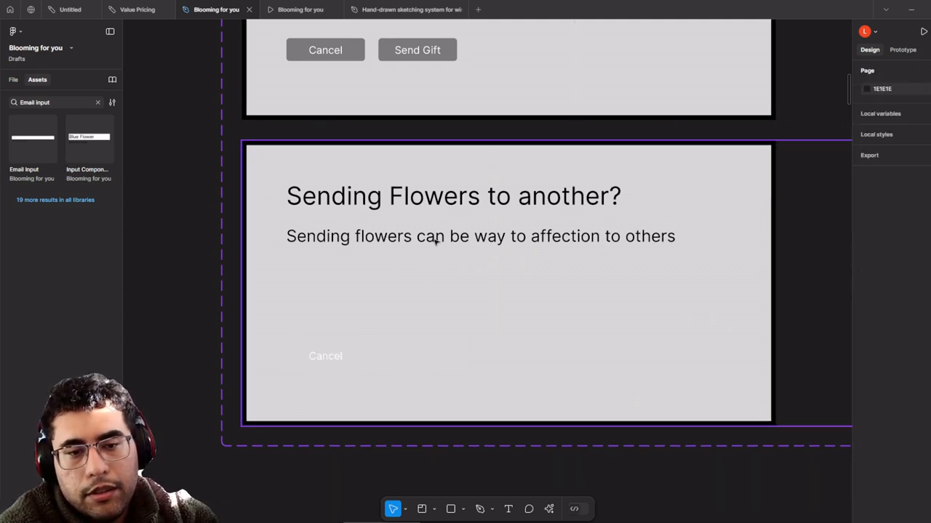
pyautogui.click(336, 357)
pyautogui.click(337, 357)
pyautogui.press('Delete')
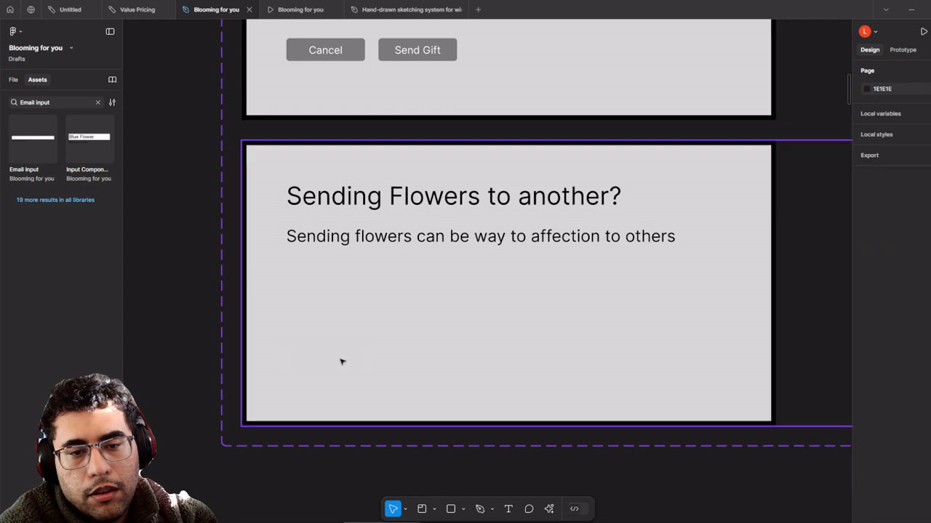
# - Shift the lower variant's heading and body text slightly down and right
pyautogui.click(373, 283)
pyautogui.click(407, 224)
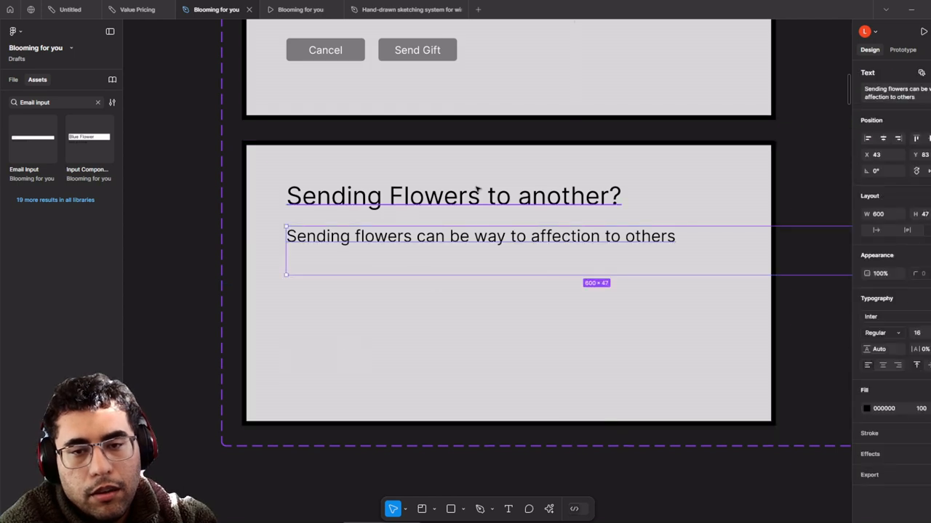
pyautogui.click(483, 208)
pyautogui.click(500, 242)
pyautogui.keyDown('shift'); pyautogui.click(516, 204); pyautogui.keyUp('shift')
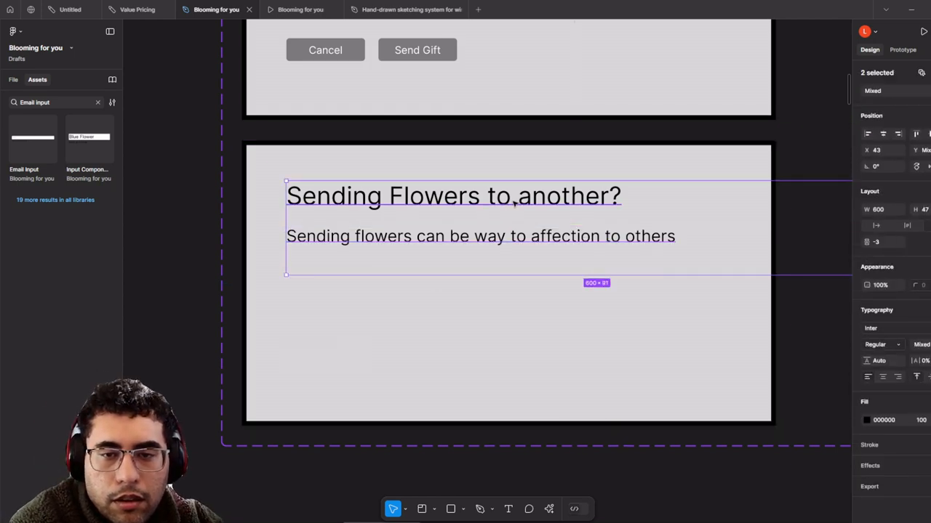
pyautogui.moveTo(515, 203); pyautogui.dragTo(551, 258)
# - Retitle the lower variant 'Flowers have been sent off!', delete its subtitle, and bring up the Flaticon browser
pyautogui.doubleClick(550, 255)
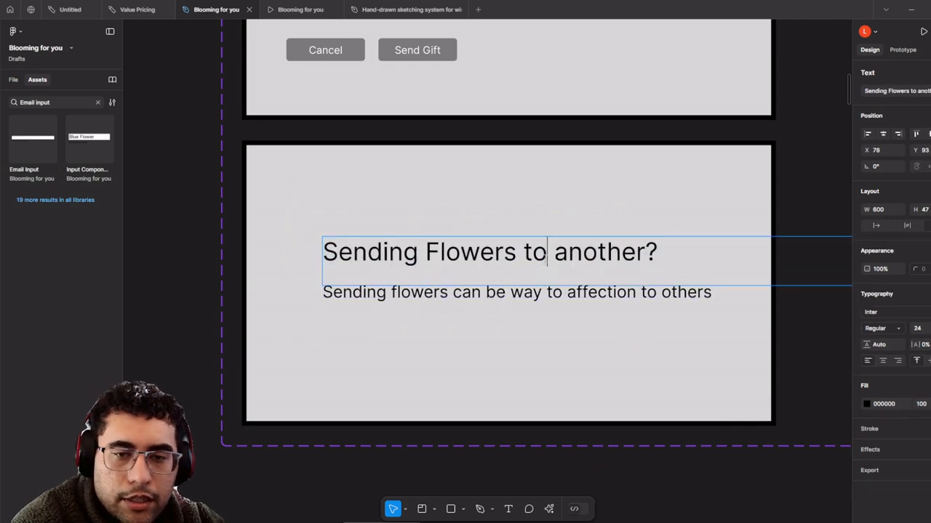
pyautogui.hotkey('ctrl', 'a')
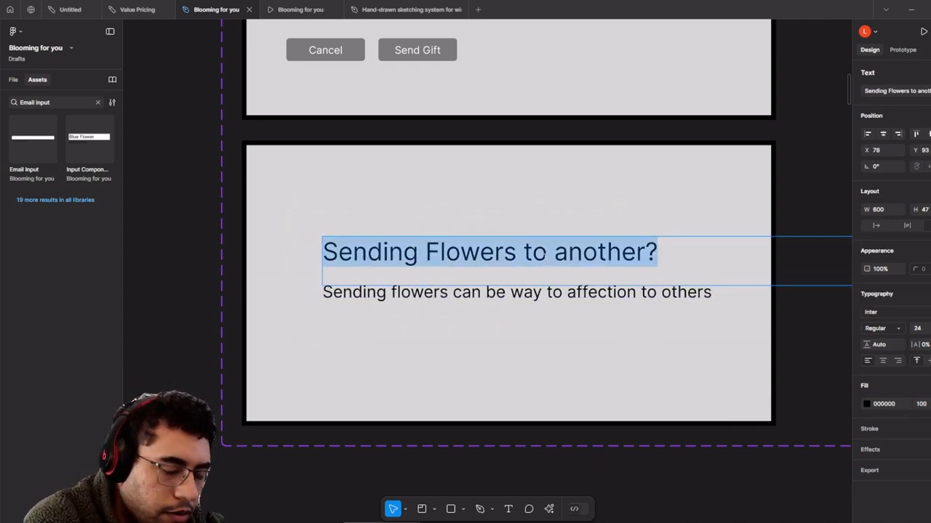
pyautogui.write('Flowers have')
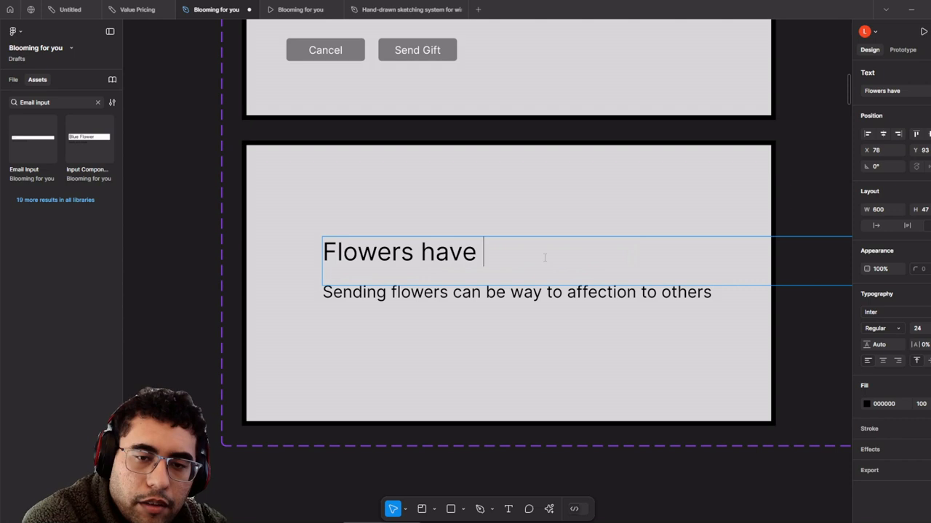
pyautogui.write(' been sent off')
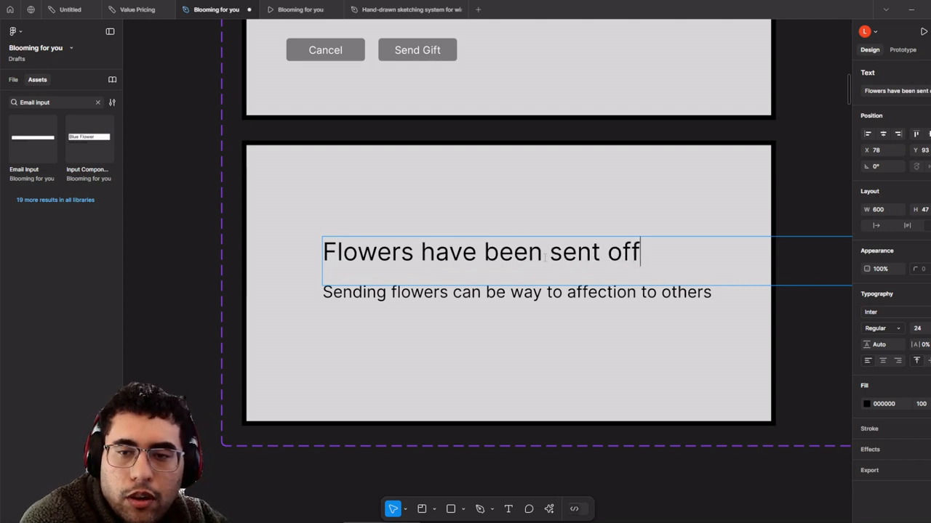
pyautogui.write('!')
pyautogui.click(510, 292)
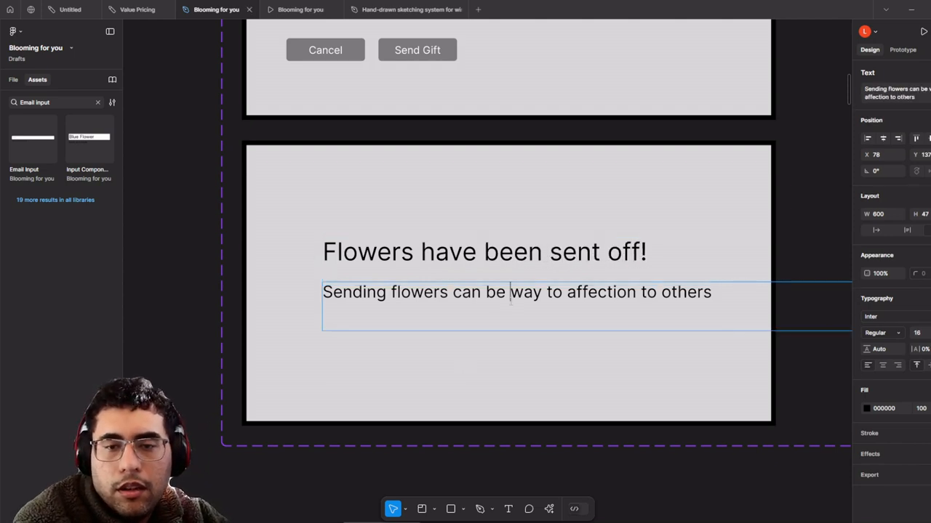
pyautogui.hotkey('ctrl', 'a')
pyautogui.press('BackSpace')
pyautogui.click(229, 418)
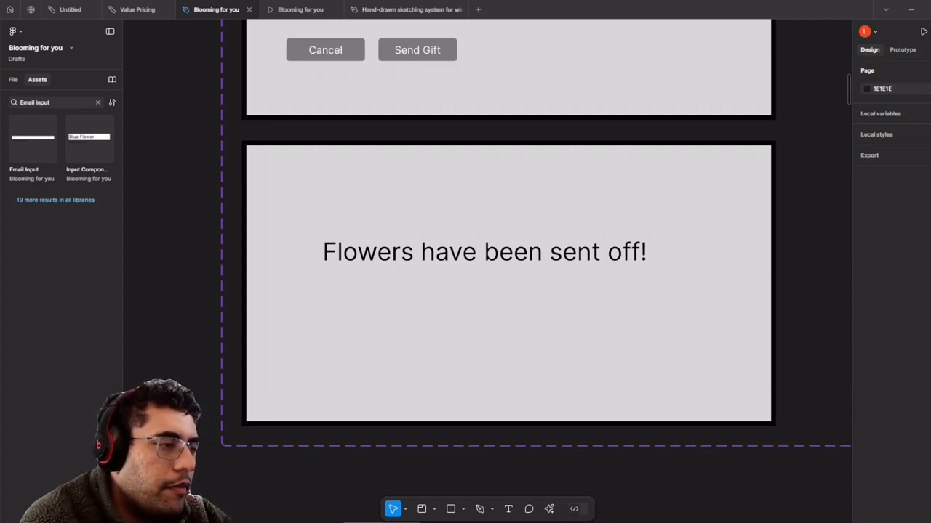
pyautogui.moveTo(379, 24); pyautogui.dragTo(379, 2)
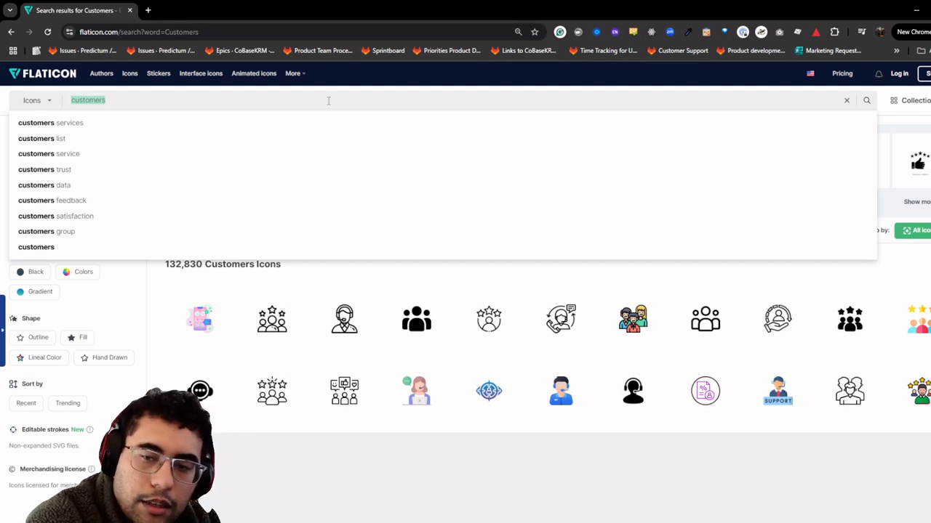
# - Search Flaticon for flower icons and scroll through the results
pyautogui.write('Flowers')
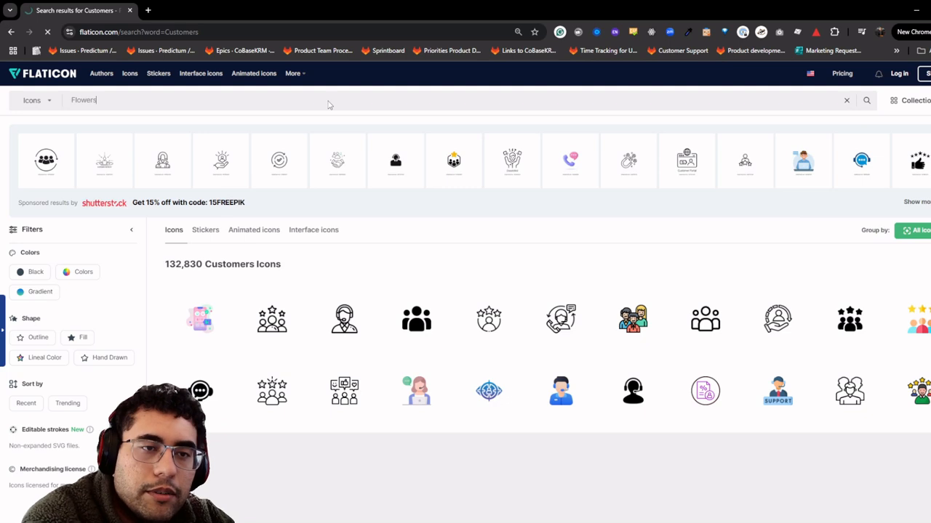
pyautogui.press('Return')
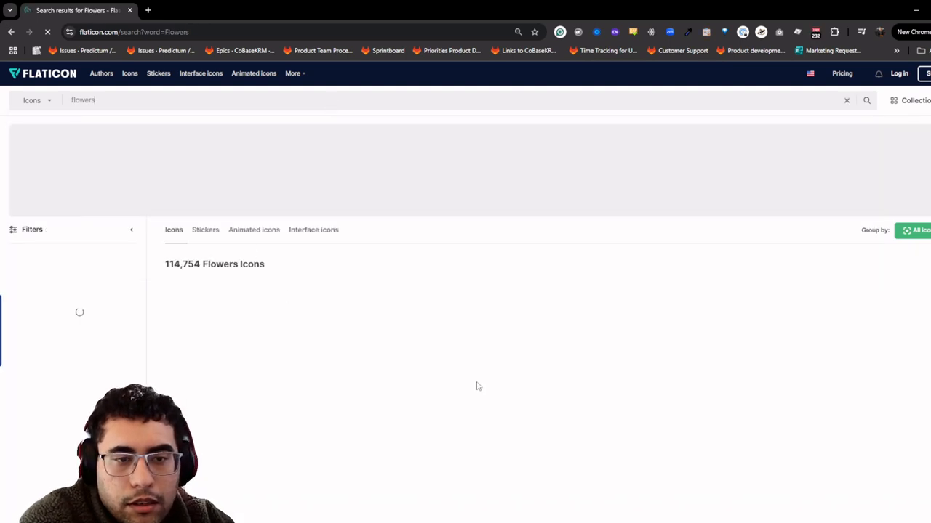
pyautogui.scroll(-1, 655, 110)
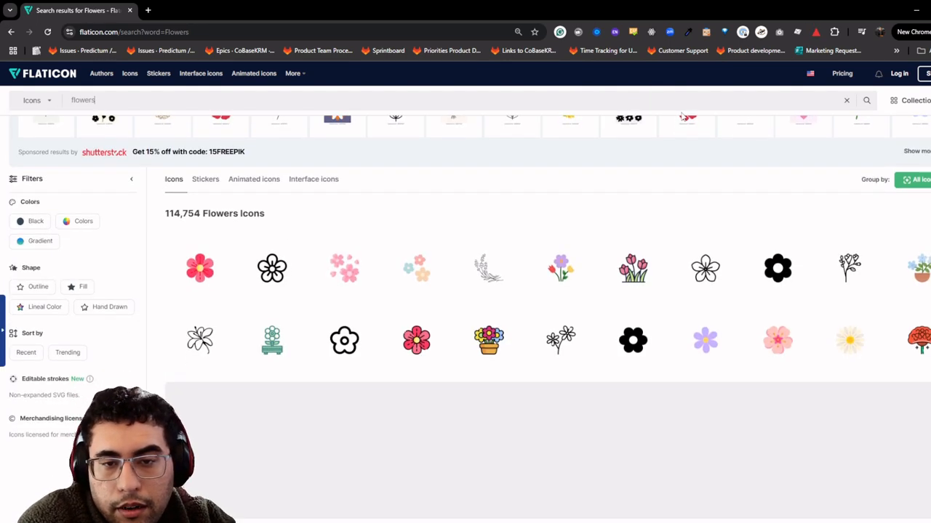
pyautogui.scroll(-1, 805, 190)
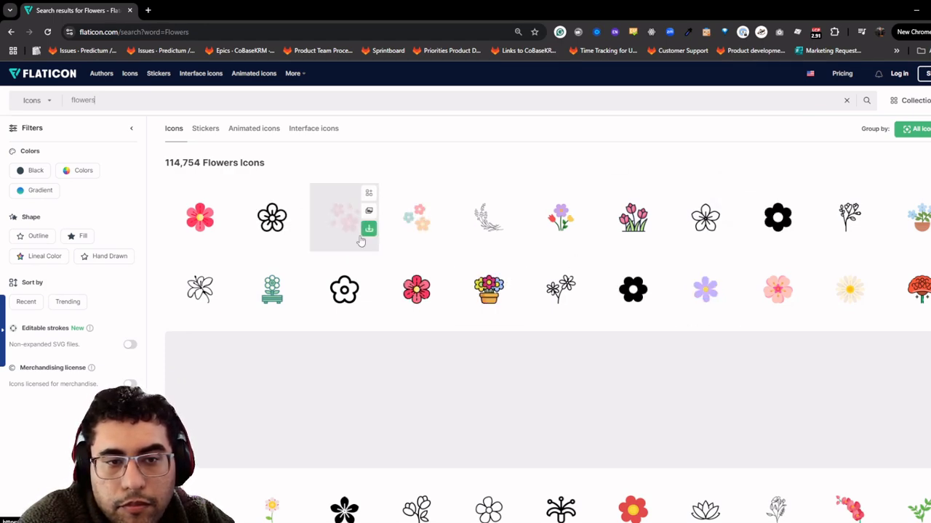
pyautogui.scroll(-3, 366, 238)
pyautogui.scroll(-2, 371, 234)
pyautogui.scroll(5, 378, 230)
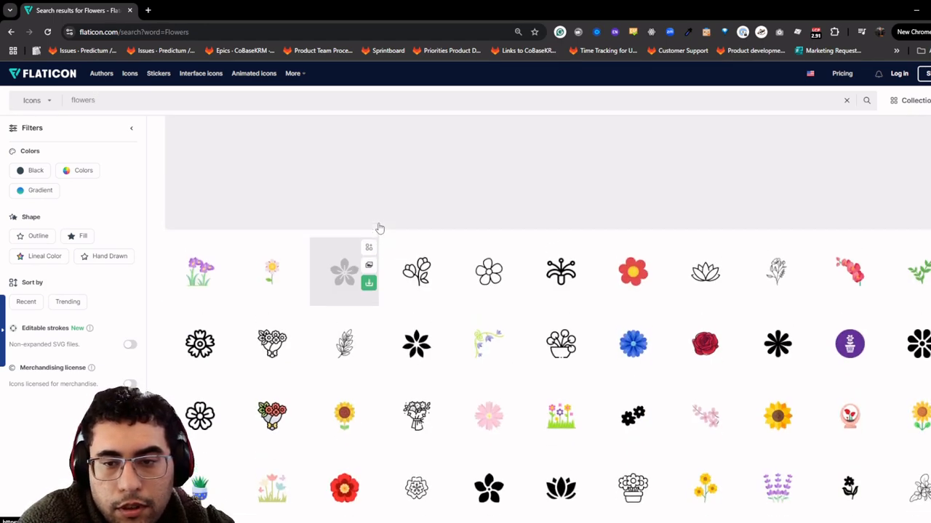
# - Download the sakura icon as a free PNG and move the browser aside to show Figma
pyautogui.click(368, 228)
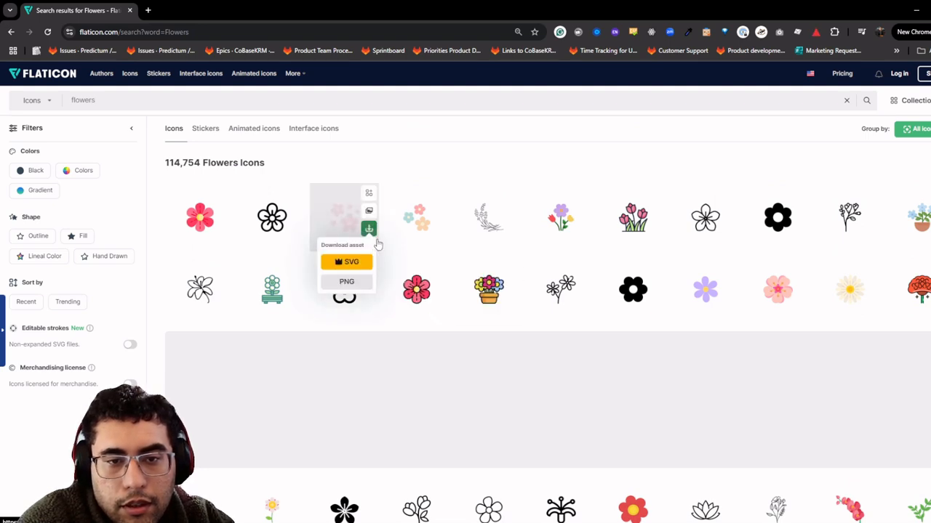
pyautogui.click(346, 281)
pyautogui.click(557, 281)
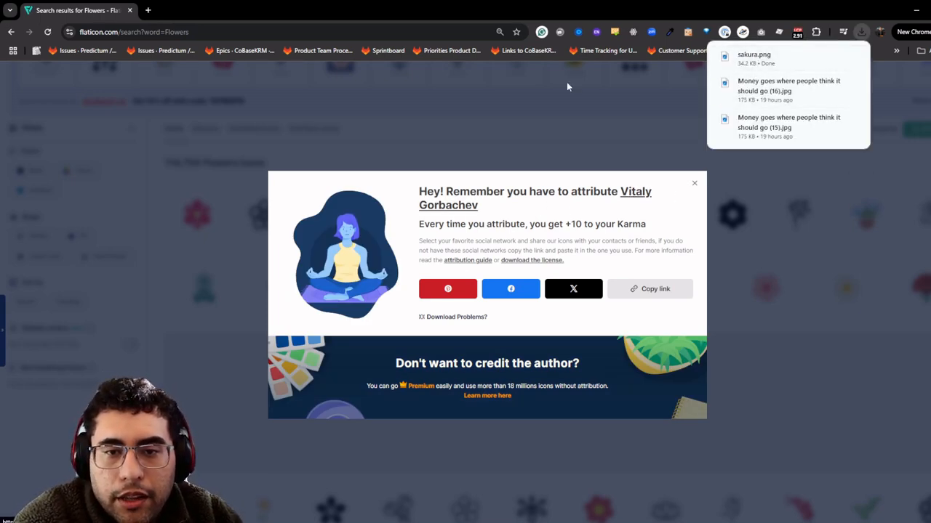
pyautogui.moveTo(562, 5); pyautogui.dragTo(0, 259)
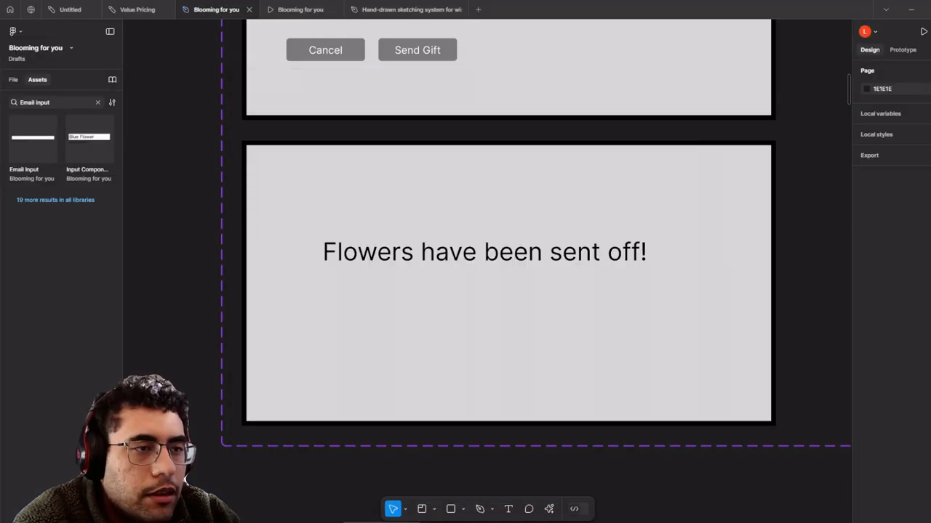
# - Drop sakura.png onto the Figma canvas, undoing an accidental line
pyautogui.moveTo(586, 201); pyautogui.dragTo(660, 239)
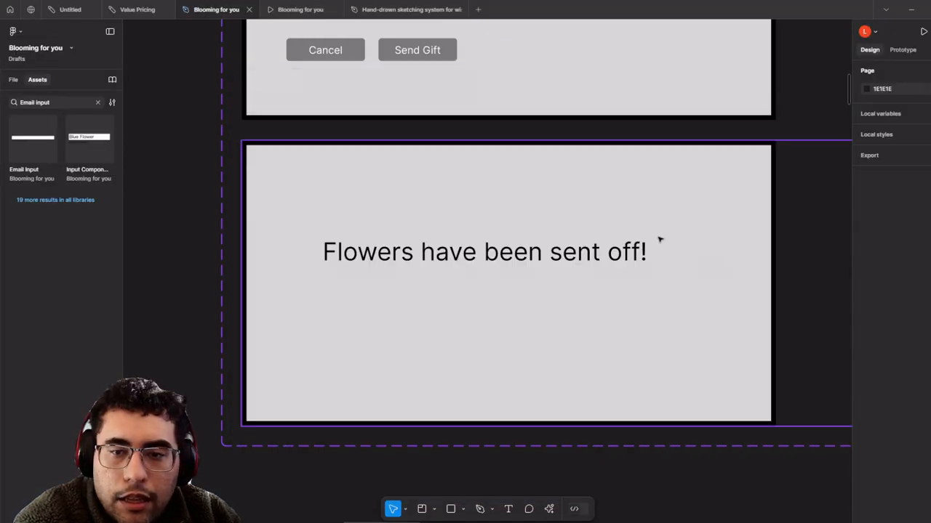
pyautogui.scroll(-5, 700, 245)
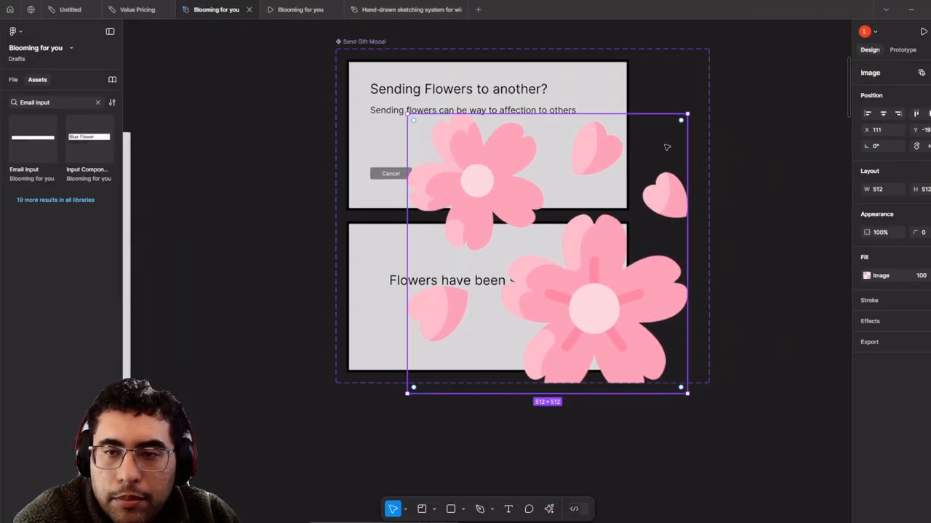
pyautogui.press('l')
pyautogui.moveTo(687, 112); pyautogui.dragTo(511, 258)
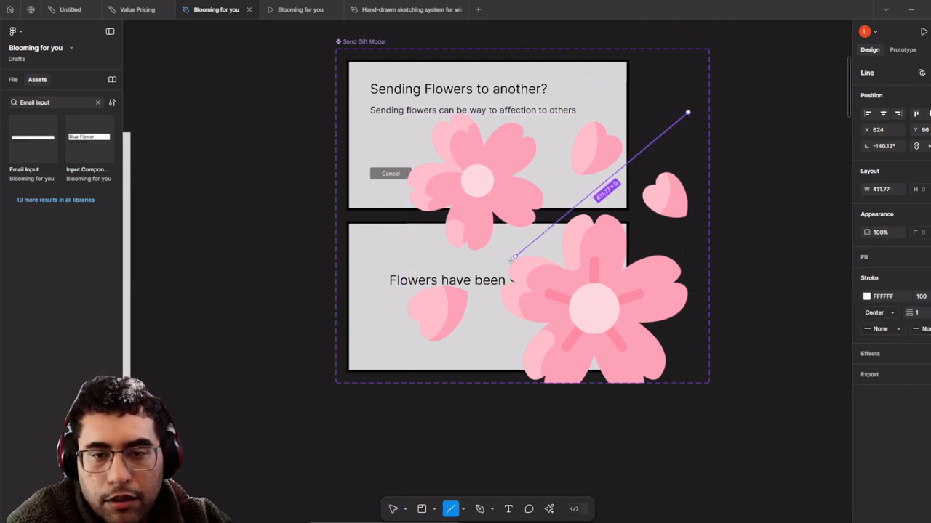
pyautogui.hotkey('ctrl', 'z')
# - Scale the sakura image down to 80×80 and place it beneath the lower modal's heading
pyautogui.press('k')
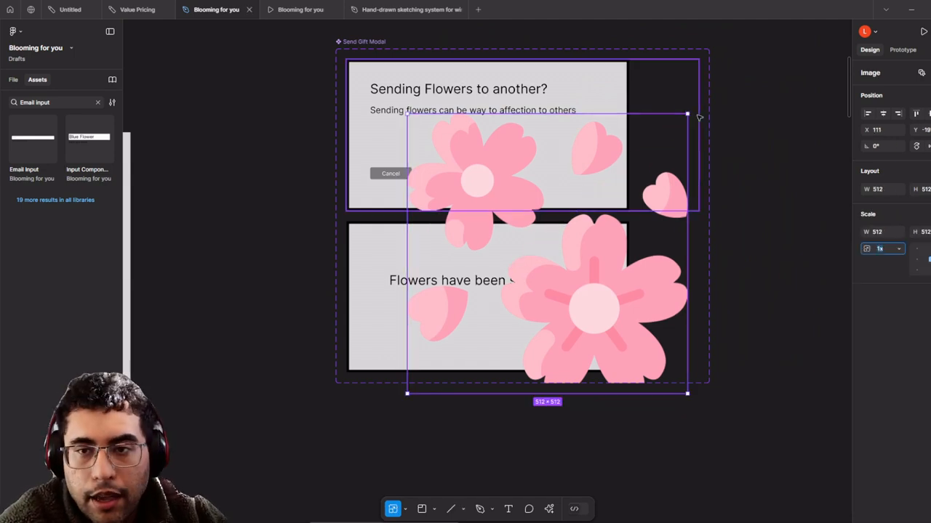
pyautogui.moveTo(688, 113); pyautogui.dragTo(485, 315)
pyautogui.scroll(3, 473, 305)
pyautogui.scroll(2, 457, 317)
pyautogui.scroll(-3, 424, 330)
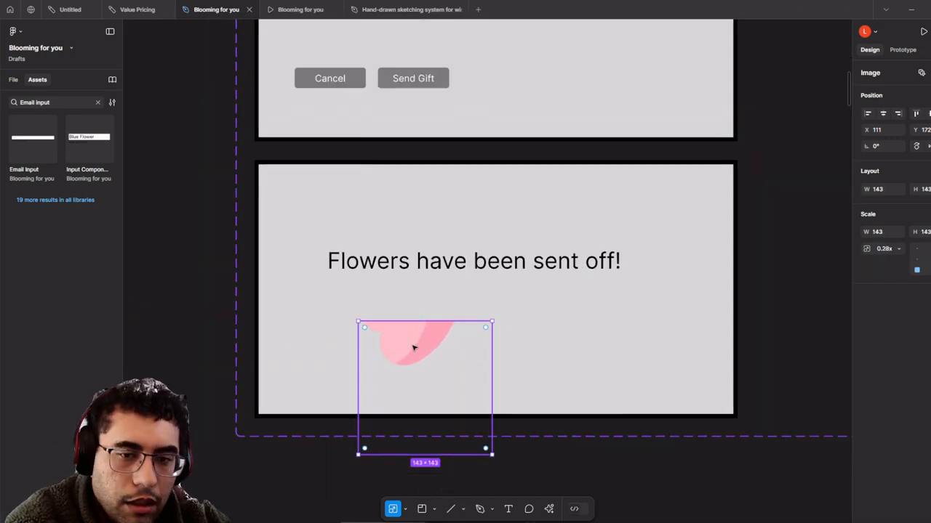
pyautogui.scroll(-3, 429, 347)
pyautogui.hotkey('ctrl', 'z')
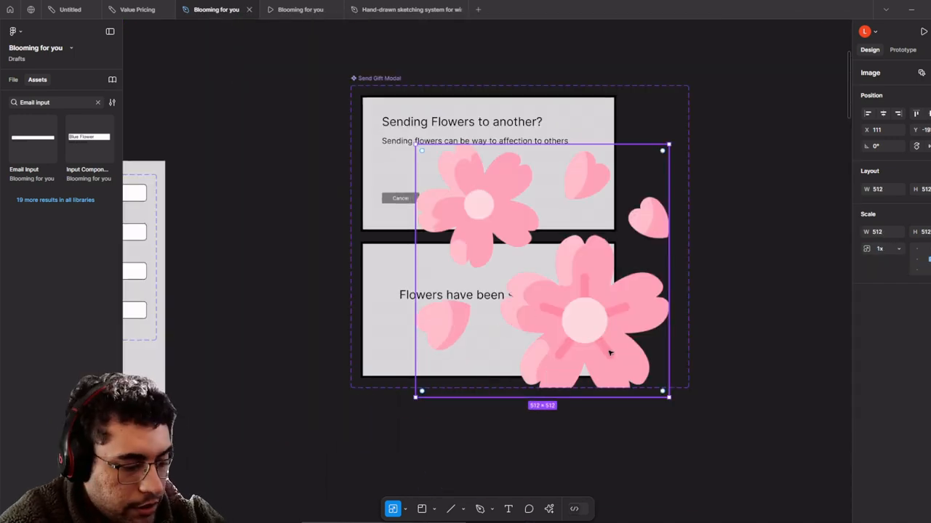
pyautogui.moveTo(665, 391); pyautogui.dragTo(485, 327)
pyautogui.scroll(4, 485, 326)
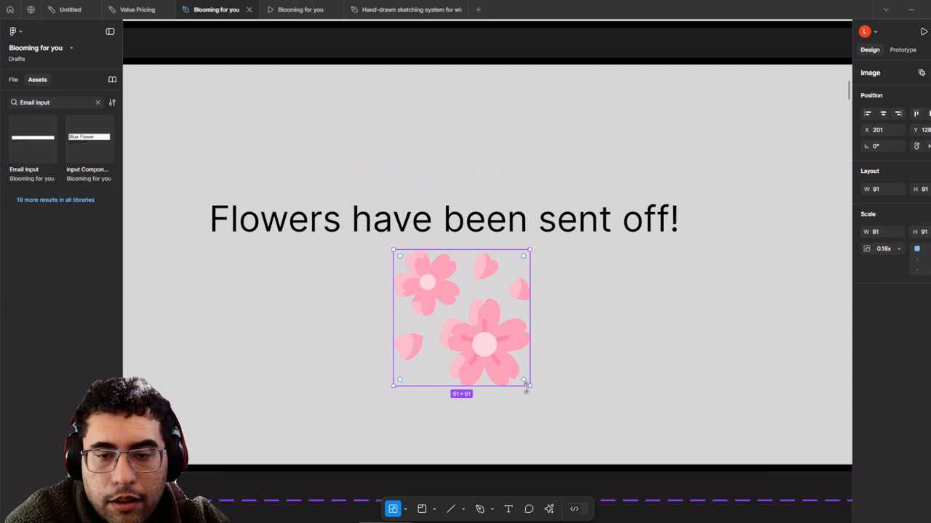
pyautogui.moveTo(518, 377); pyautogui.dragTo(513, 370)
pyautogui.moveTo(475, 330); pyautogui.dragTo(490, 339)
# - Select the upper modal frame, the lower modal's background, then the upper Send Gift Modal variant
pyautogui.scroll(-3, 490, 338)
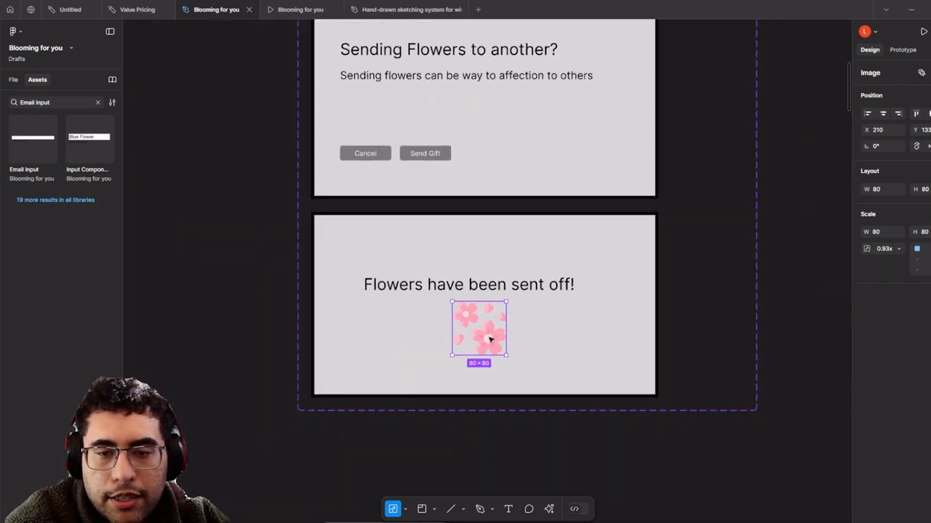
pyautogui.click(511, 177)
pyautogui.scroll(2, 607, 326)
pyautogui.click(608, 326)
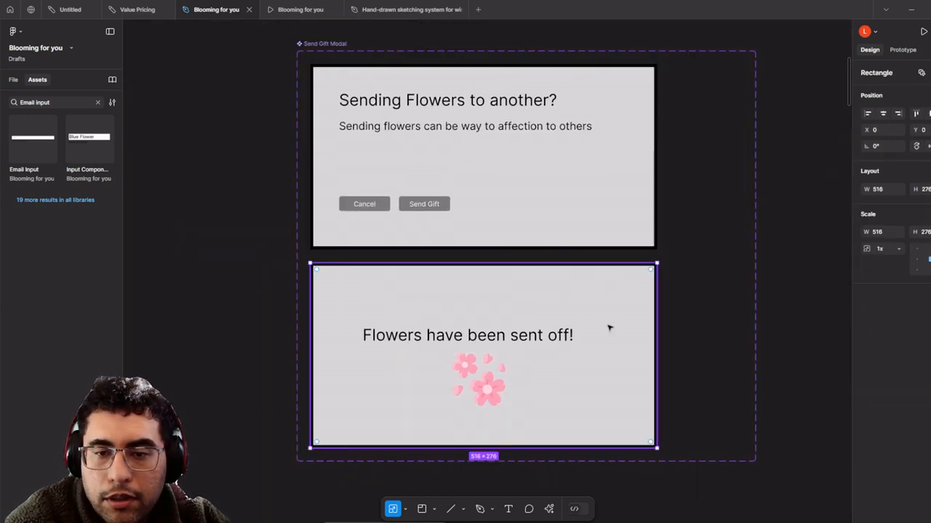
pyautogui.scroll(-3, 576, 291)
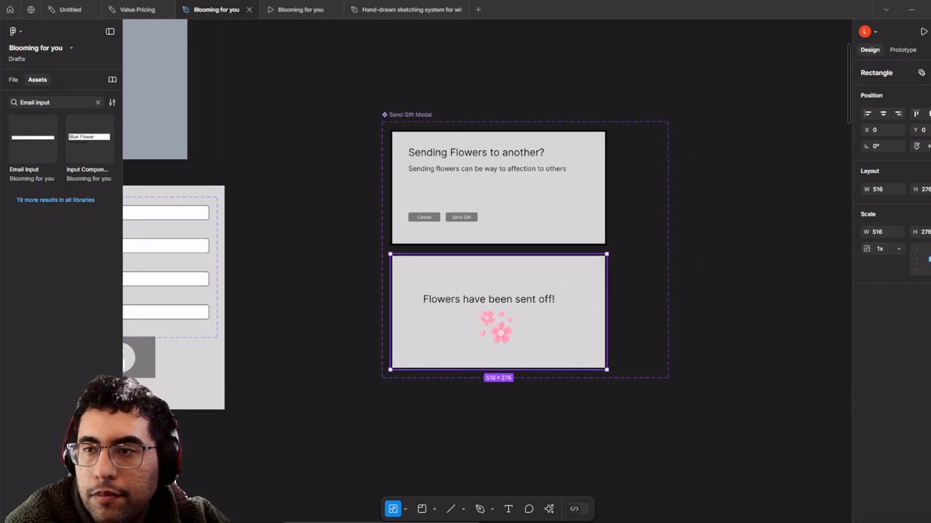
pyautogui.click(567, 189)
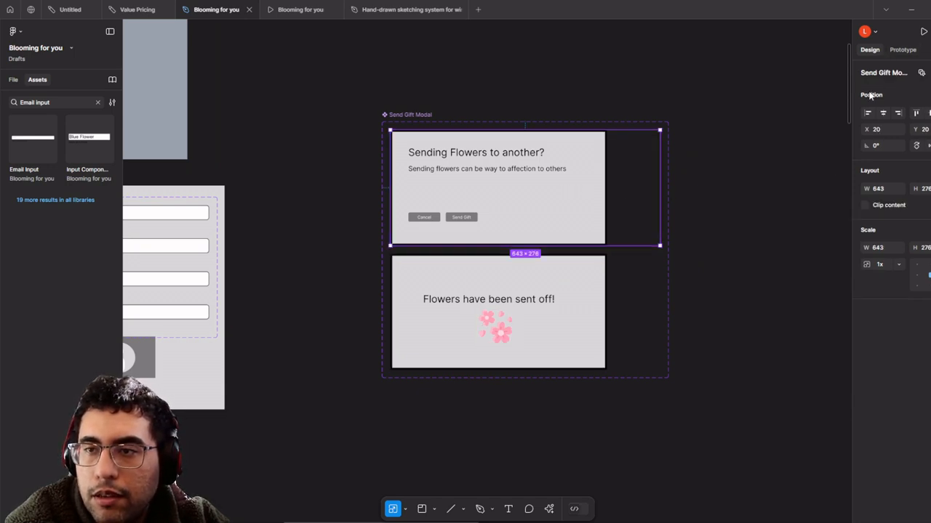
# - Widen the properties panel and add a third variant to the Send Gift Modal set
pyautogui.moveTo(849, 91); pyautogui.dragTo(835, 93)
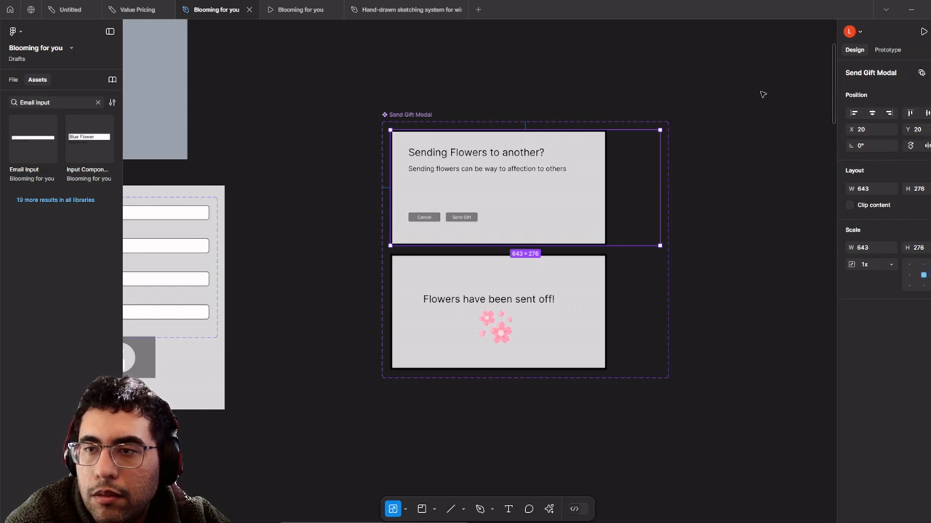
pyautogui.click(434, 115)
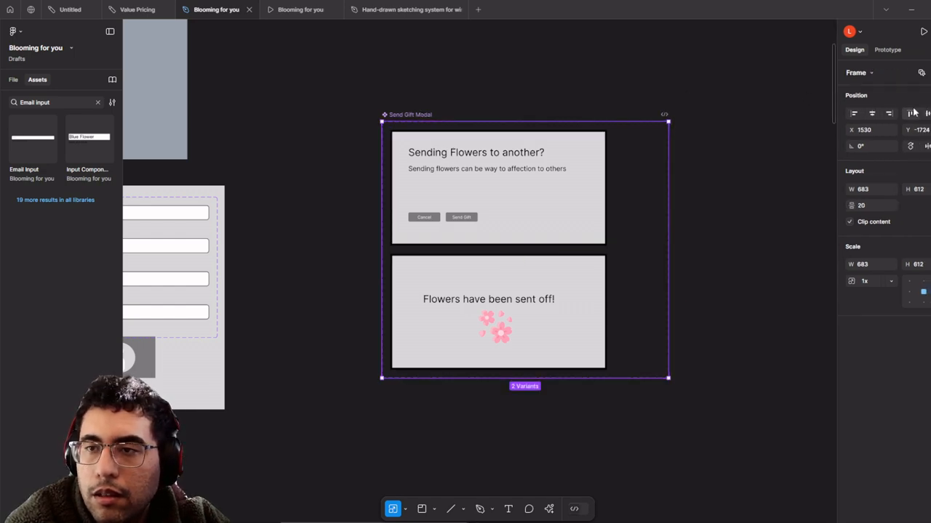
pyautogui.click(922, 72)
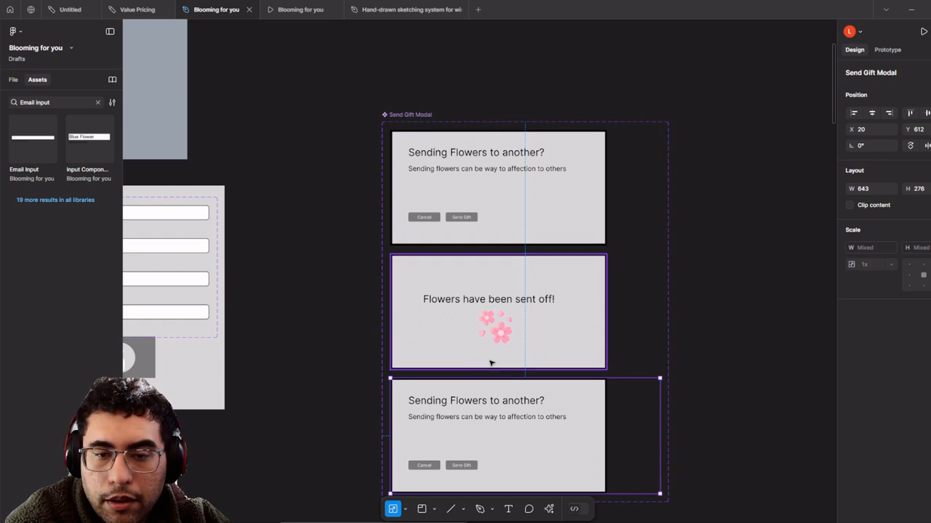
pyautogui.moveTo(489, 361); pyautogui.dragTo(493, 308)
pyautogui.scroll(3, 487, 409)
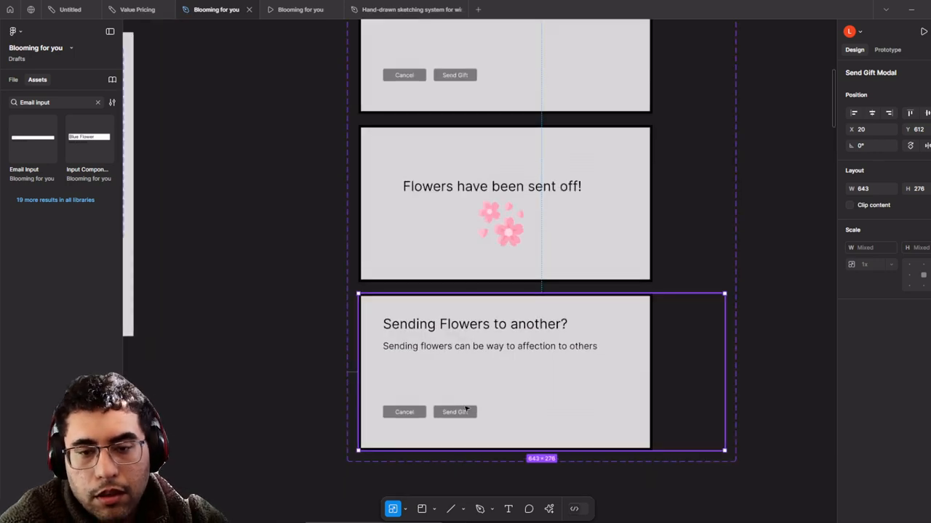
# - Remove the Send Gift button and clear the Cancel label in the third variant
pyautogui.click(466, 410)
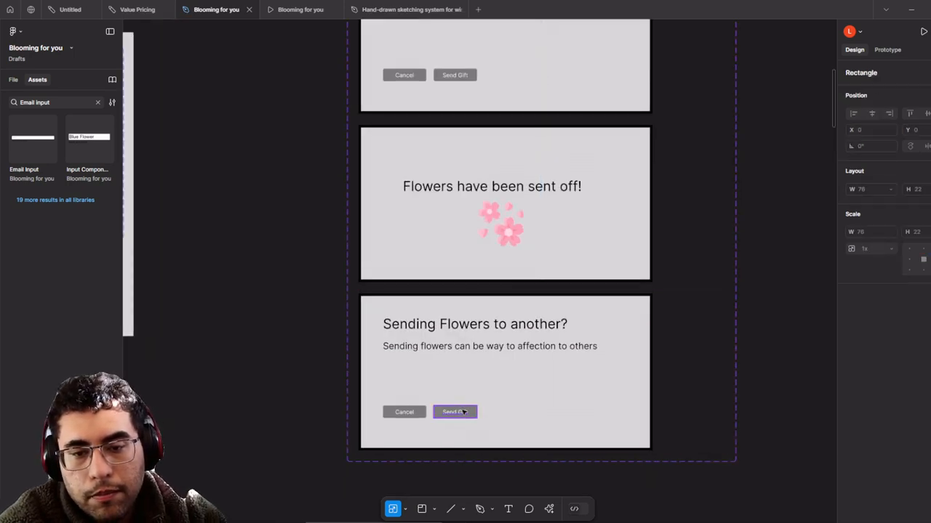
pyautogui.click(463, 414)
pyautogui.press('Delete')
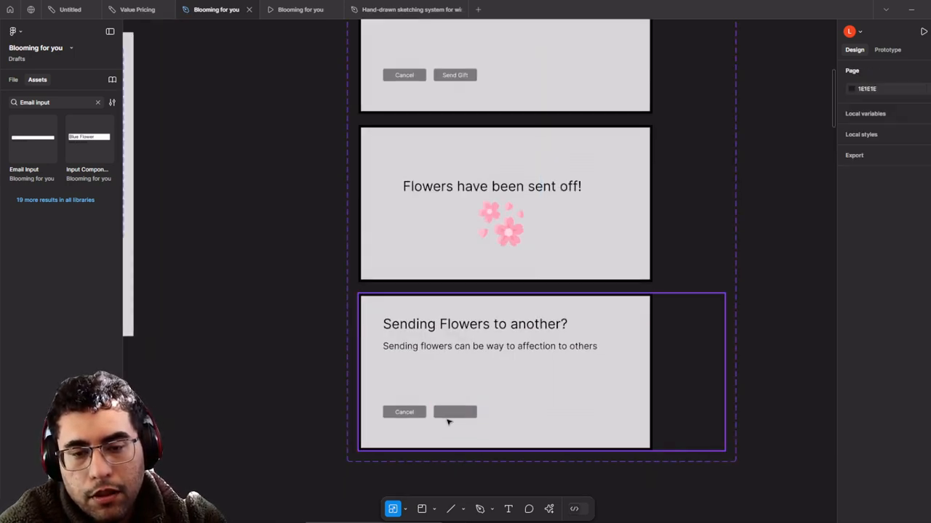
pyautogui.doubleClick(453, 417)
pyautogui.press('Delete')
pyautogui.doubleClick(416, 413)
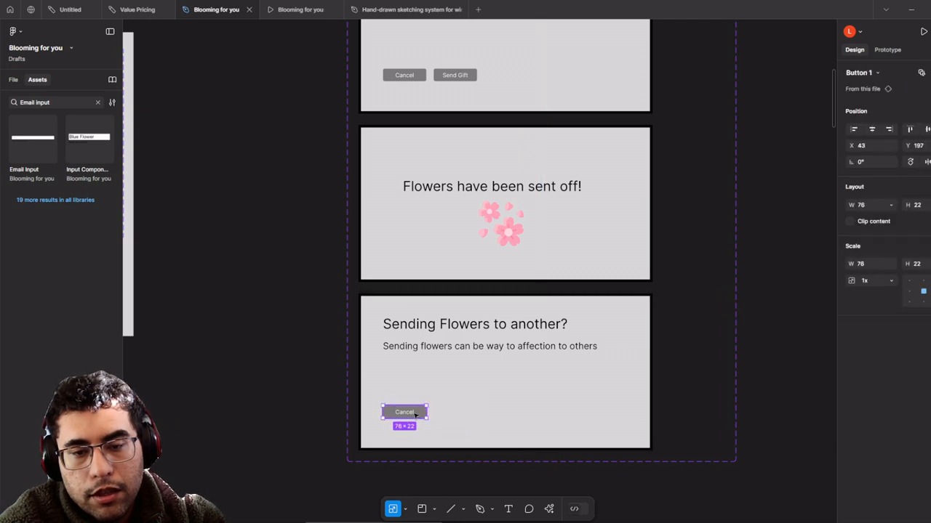
pyautogui.doubleClick(415, 413)
pyautogui.press('BackSpace')
pyautogui.click(410, 424)
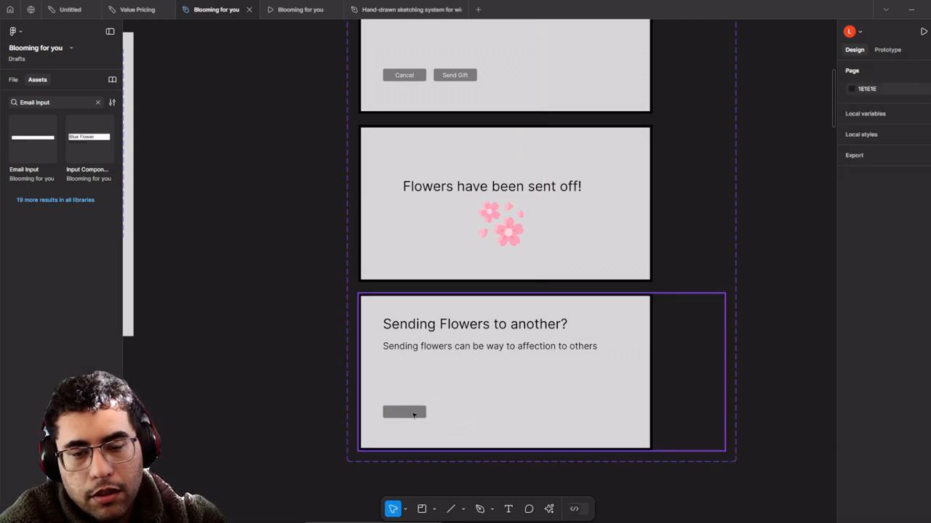
pyautogui.click(413, 415)
pyautogui.click(529, 407)
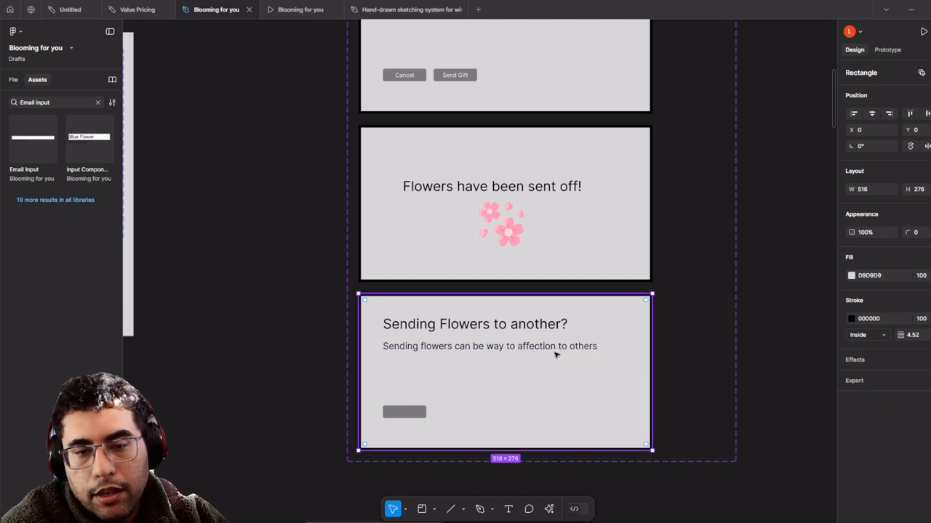
# - Undo and redo those button edits, then delete the bottom third variant
pyautogui.hotkey('ctrl', 'z')
pyautogui.hotkey('ctrl', 'z')
pyautogui.hotkey('ctrl', 'z')
pyautogui.hotkey('ctrl', 'shift', 'z')
pyautogui.hotkey('ctrl', 'shift', 'z')
pyautogui.hotkey('ctrl', 'shift', 'z')
pyautogui.hotkey('ctrl', 'shift', 'z')
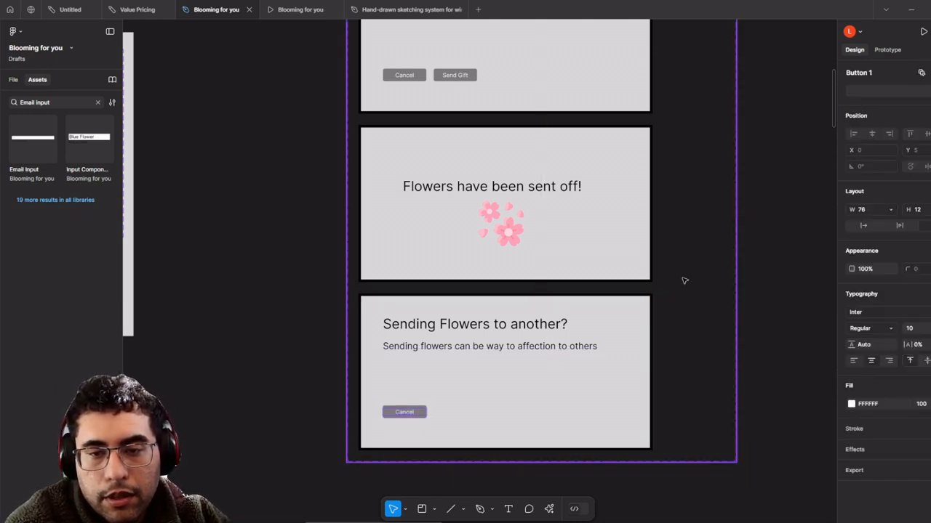
pyautogui.hotkey('ctrl', 'shift', 'z')
pyautogui.hotkey('ctrl', 'shift', 'z')
pyautogui.hotkey('ctrl', 'shift', 'z')
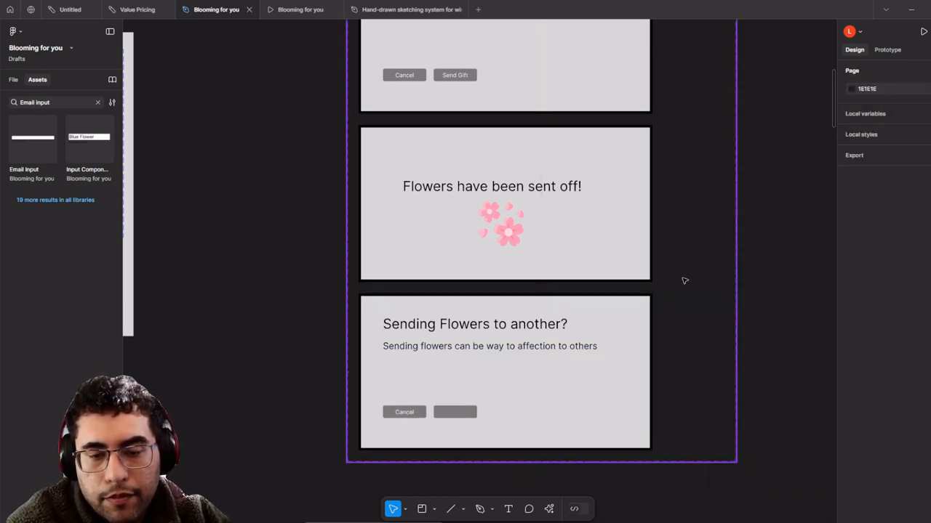
pyautogui.press('Delete')
pyautogui.click(636, 266)
pyautogui.scroll(2, 635, 266)
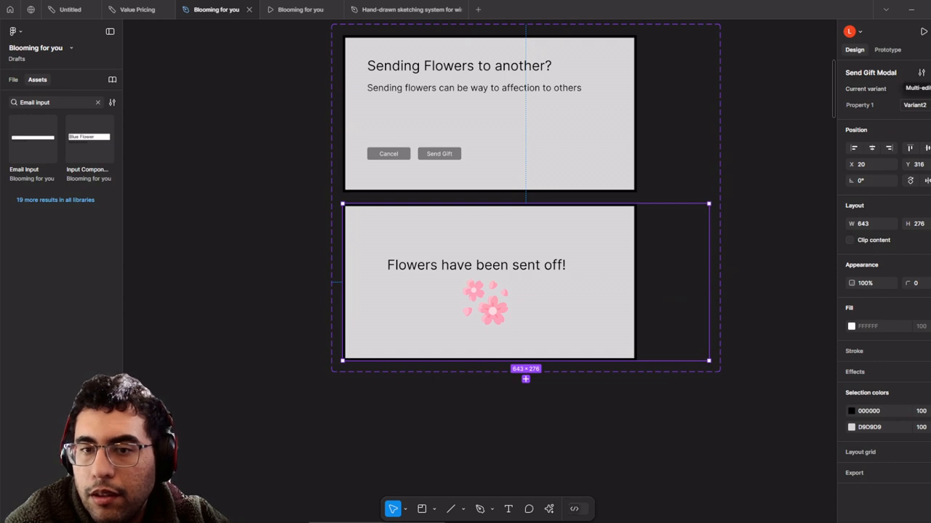
pyautogui.click(727, 163)
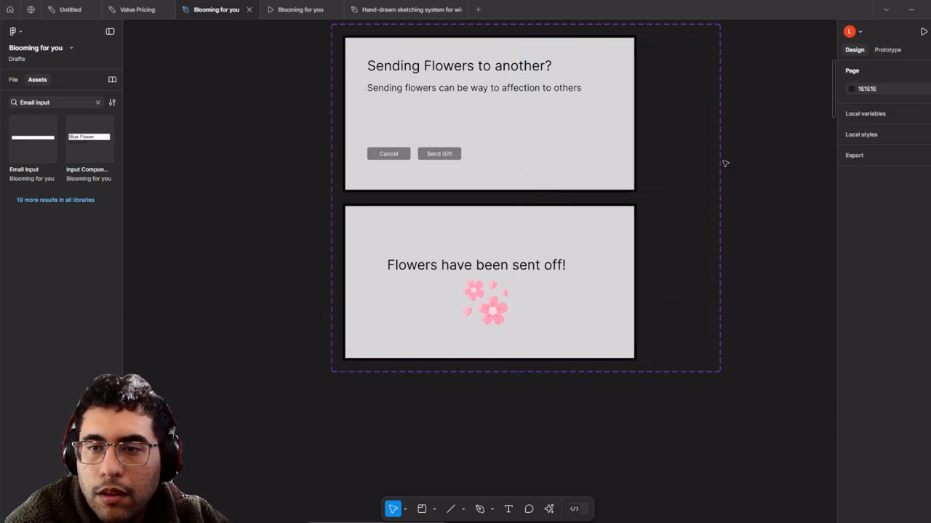
# - Select the Send Gift Modal set and open, then close, the Property 1 settings
pyautogui.scroll(-2, 725, 163)
pyautogui.click(505, 68)
pyautogui.moveTo(577, 60); pyautogui.dragTo(517, 79)
pyautogui.scroll(2, 678, 127)
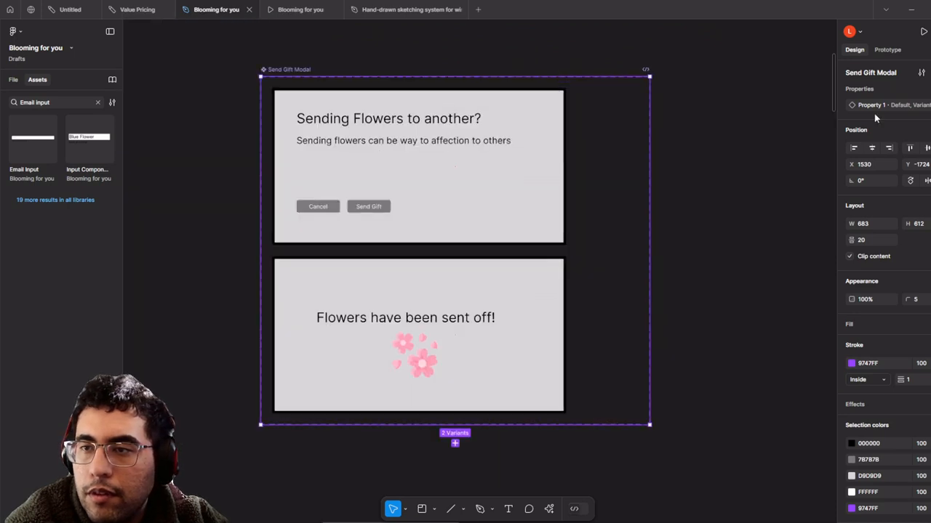
pyautogui.click(926, 106)
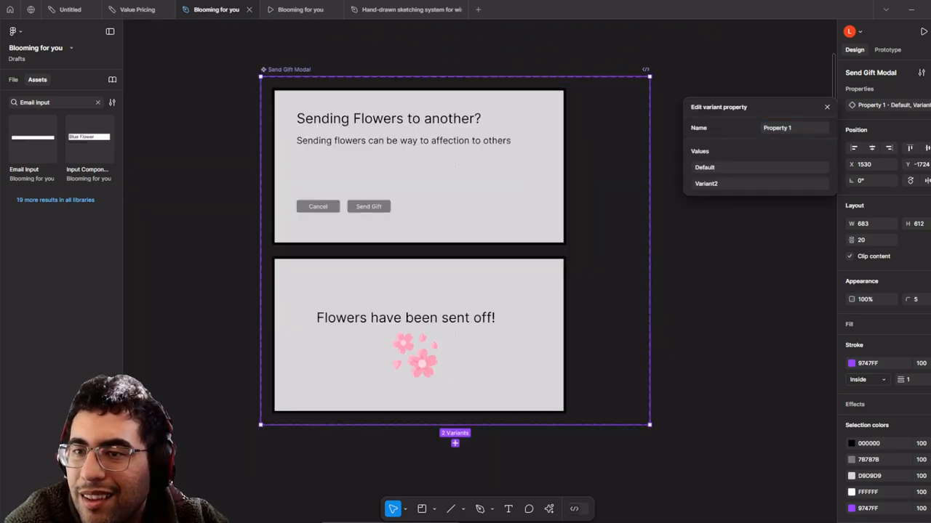
pyautogui.click(929, 89)
# - Add a Property 2 variant property, undo it, and try multi-editing both variants
pyautogui.click(929, 88)
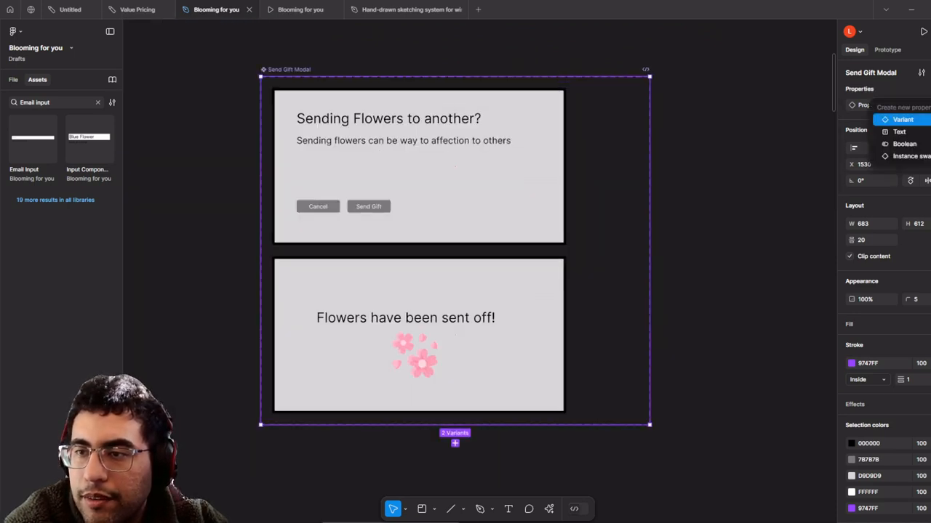
pyautogui.click(901, 119)
pyautogui.click(531, 266)
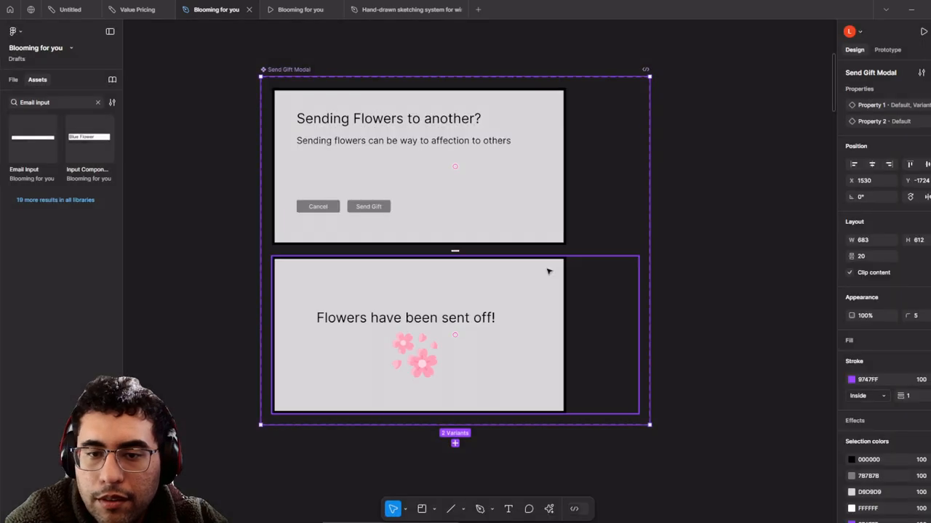
pyautogui.hotkey('ctrl', 'z')
pyautogui.press('q')
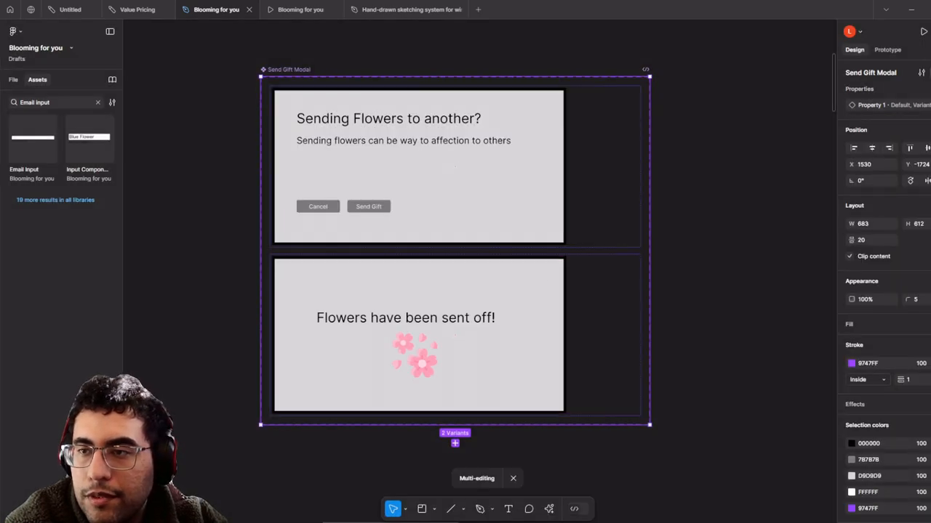
pyautogui.press('Escape')
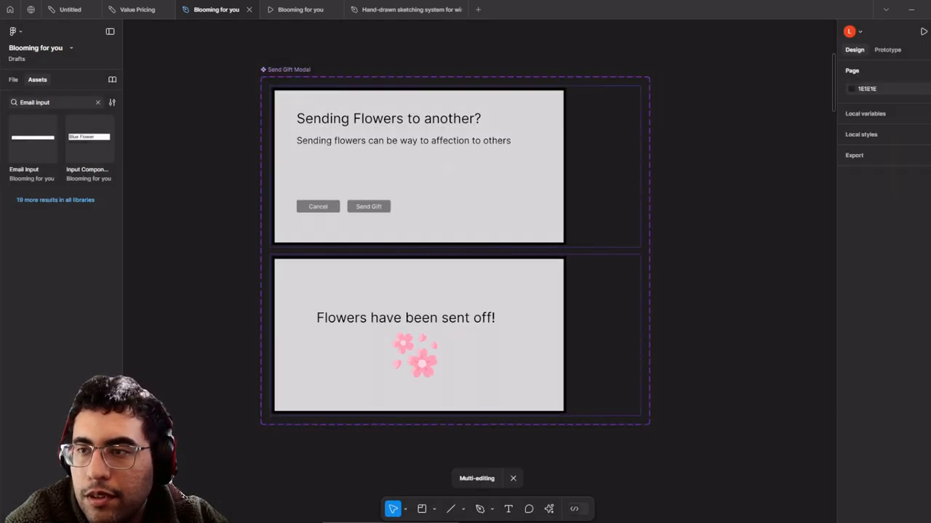
# - Open the set's actions list, then duplicate both variants downward and undo the copy
pyautogui.click(301, 71)
pyautogui.click(930, 72)
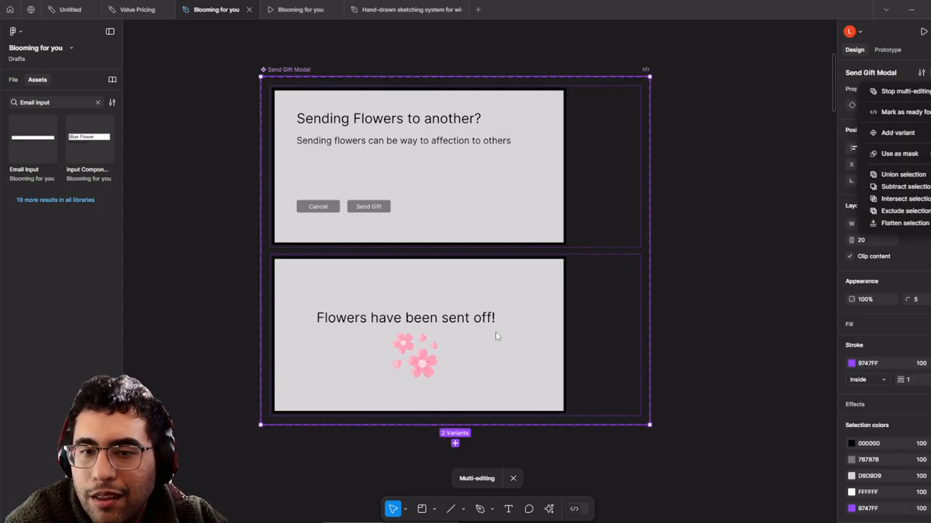
pyautogui.click(517, 299)
pyautogui.click(519, 298)
pyautogui.hotkey('ctrl', 'd')
pyautogui.moveTo(519, 298); pyautogui.dragTo(544, 405)
pyautogui.hotkey('ctrl', 'z')
pyautogui.hotkey('ctrl', 'z')
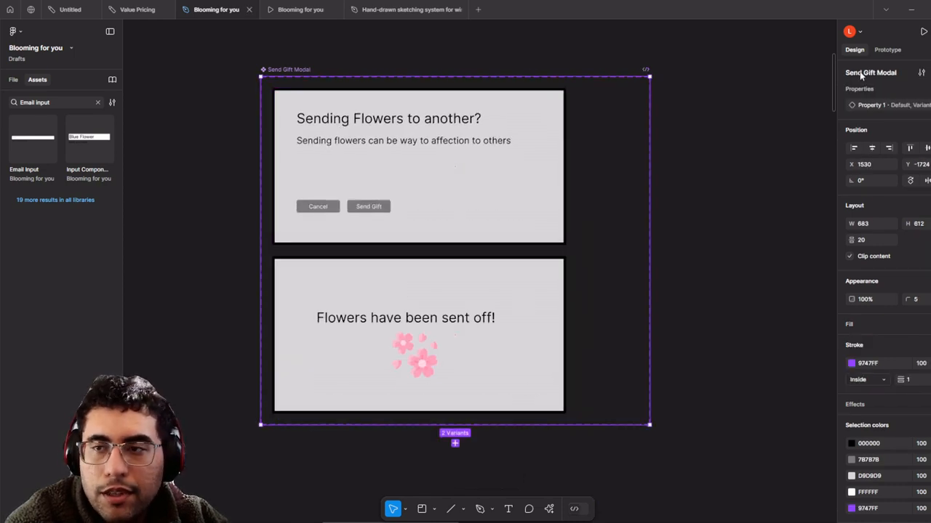
# - Add a third Send Gift Modal variant and clear its title, body text, Send Gift and Cancel buttons
pyautogui.click(930, 73)
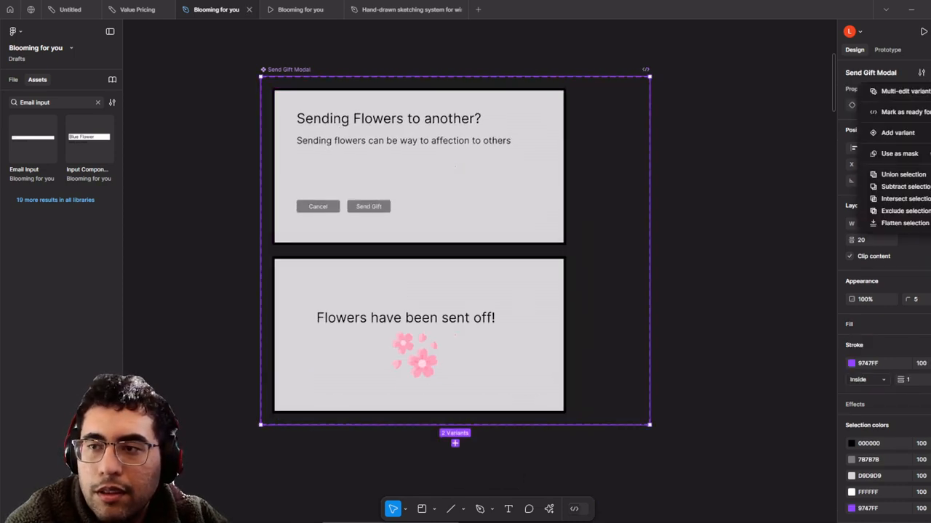
pyautogui.click(900, 133)
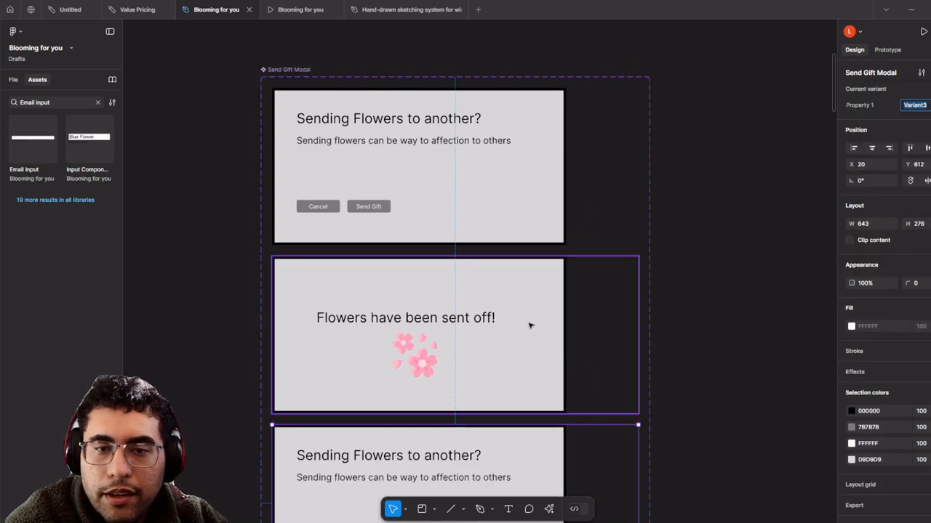
pyautogui.scroll(-3, 530, 324)
pyautogui.scroll(2, 523, 270)
pyautogui.click(529, 269)
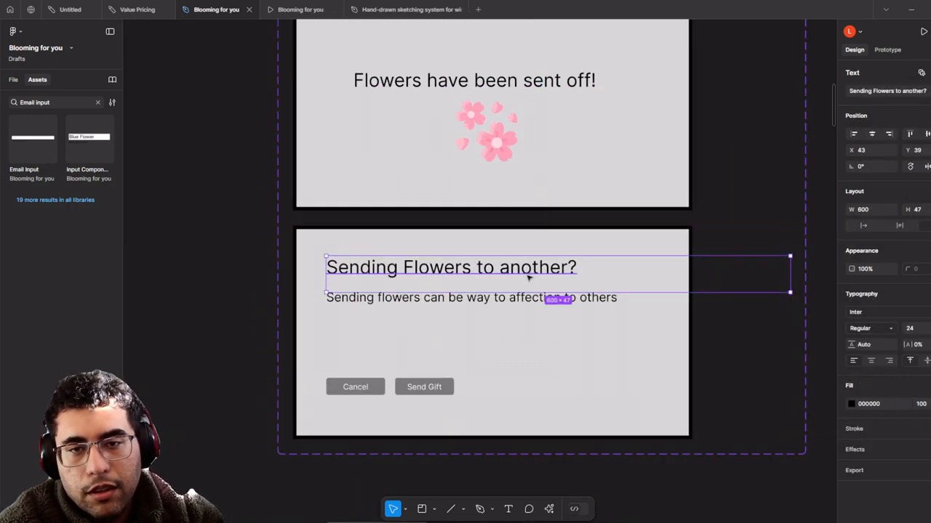
pyautogui.press('Delete')
pyautogui.click(524, 304)
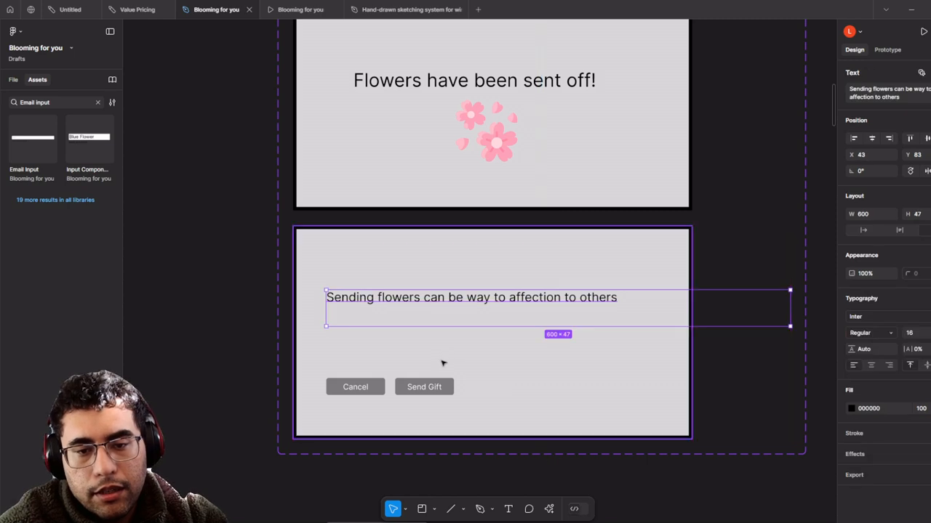
pyautogui.press('Delete')
pyautogui.click(434, 384)
pyautogui.press('Delete')
pyautogui.click(430, 390)
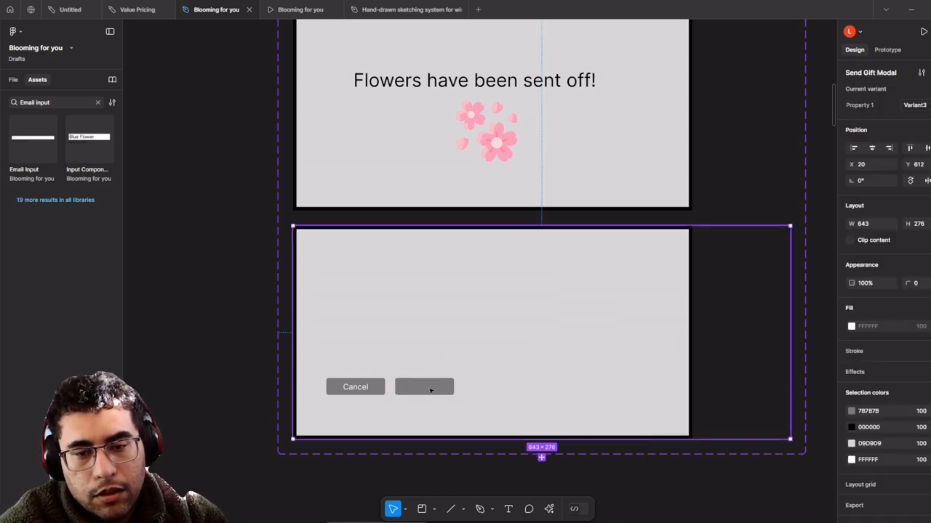
pyautogui.click(431, 389)
pyautogui.press('Delete')
pyautogui.click(357, 388)
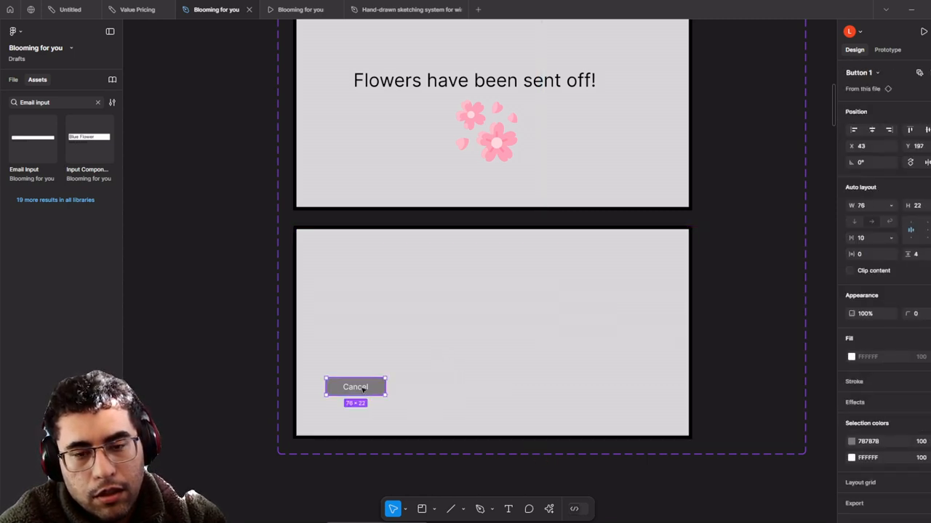
pyautogui.press('Delete')
pyautogui.click(362, 390)
pyautogui.press('Delete')
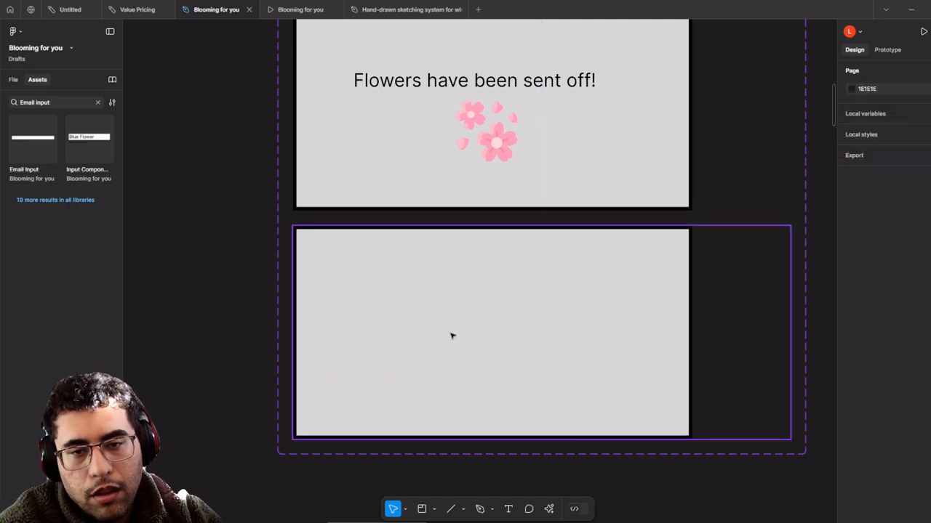
# - Copy the 'Flowers have been sent off!' heading and flower image into the empty variant
pyautogui.scroll(1, 513, 209)
pyautogui.click(509, 145)
pyautogui.click(507, 151)
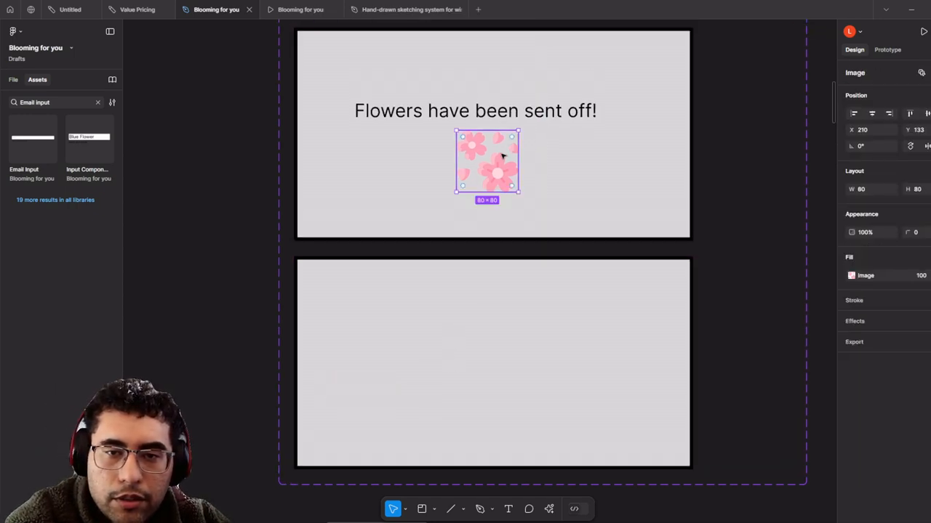
pyautogui.moveTo(501, 156); pyautogui.dragTo(501, 386)
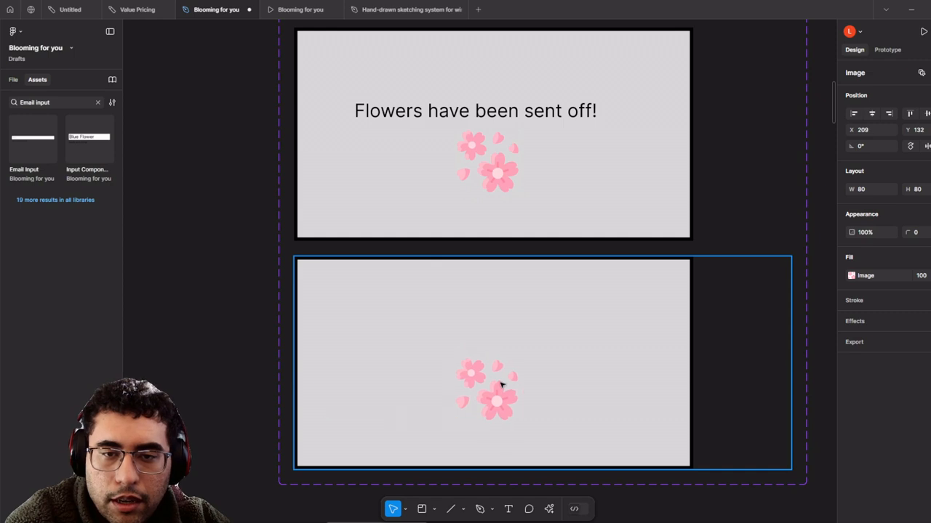
pyautogui.hotkey('ctrl', 'z')
pyautogui.keyDown('shift'); pyautogui.click(529, 115); pyautogui.keyUp('shift')
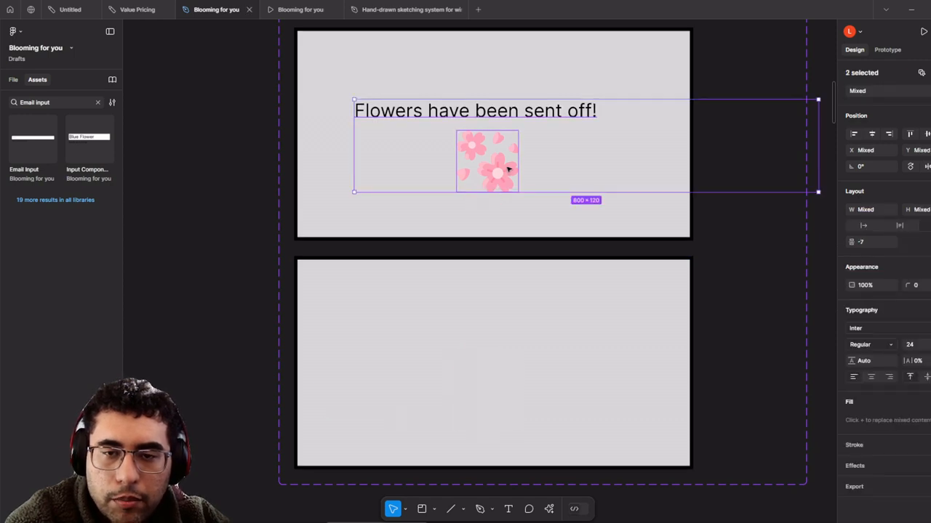
pyautogui.keyDown('alt'); pyautogui.moveTo(502, 170); pyautogui.dragTo(508, 381); pyautogui.keyUp('alt')
# - Delete the flower image from the middle variant
pyautogui.scroll(3, 501, 276)
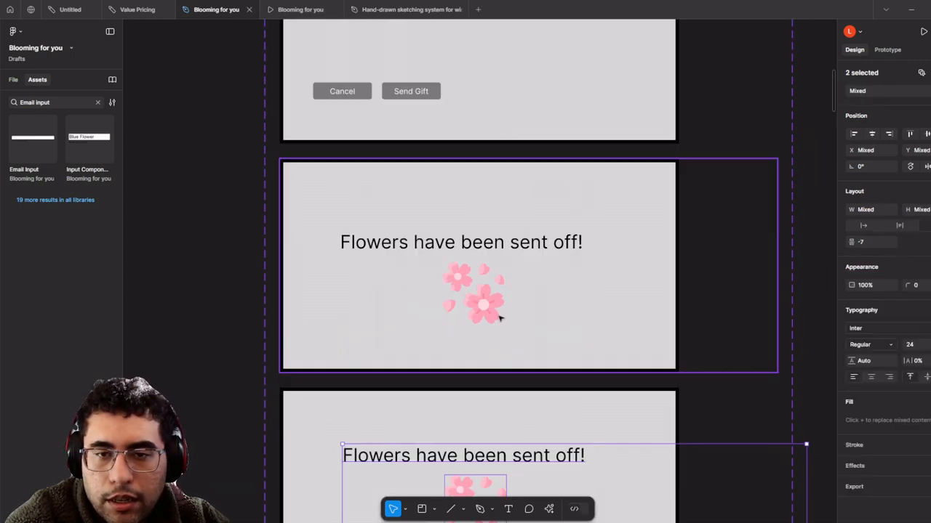
pyautogui.click(499, 313)
pyautogui.click(499, 311)
pyautogui.press('Delete')
pyautogui.scroll(1, 504, 308)
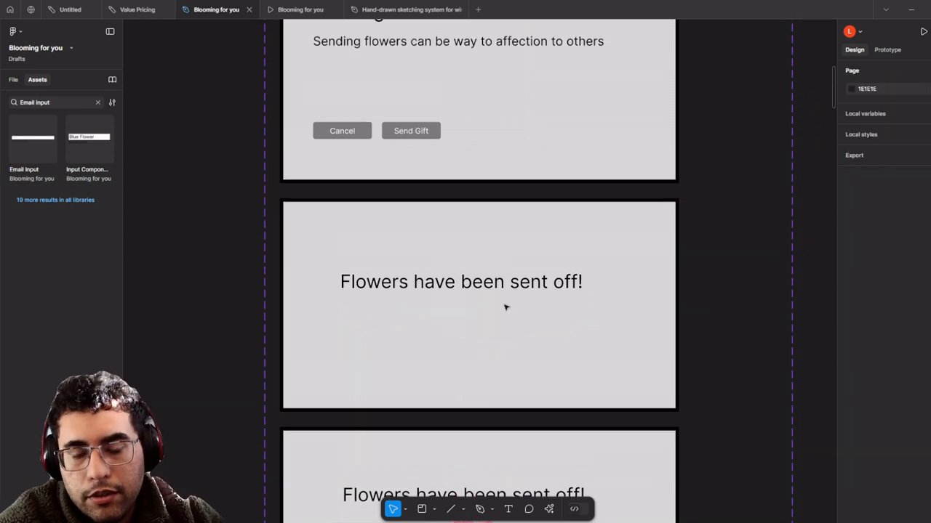
pyautogui.click(434, 509)
# - Draw a small ellipse under the sent-off heading, then delete it
pyautogui.click(463, 511)
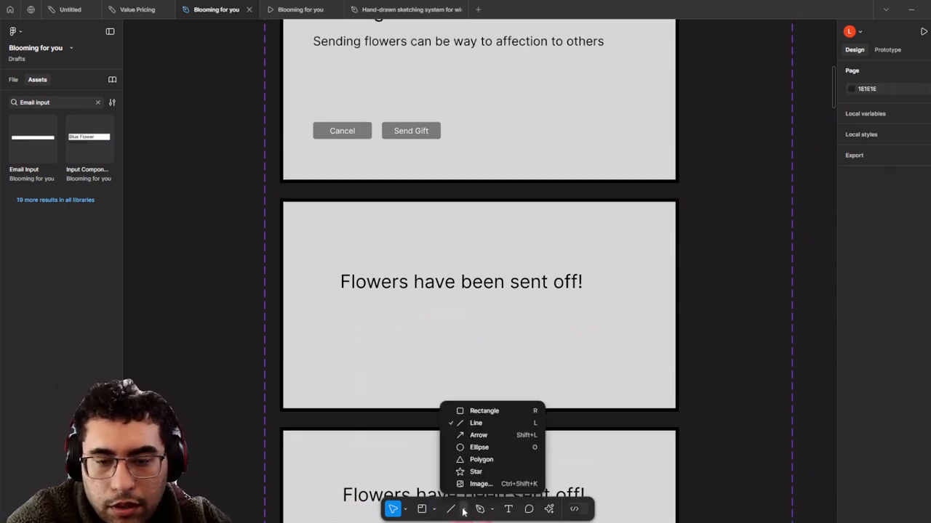
pyautogui.click(478, 447)
pyautogui.scroll(3, 477, 327)
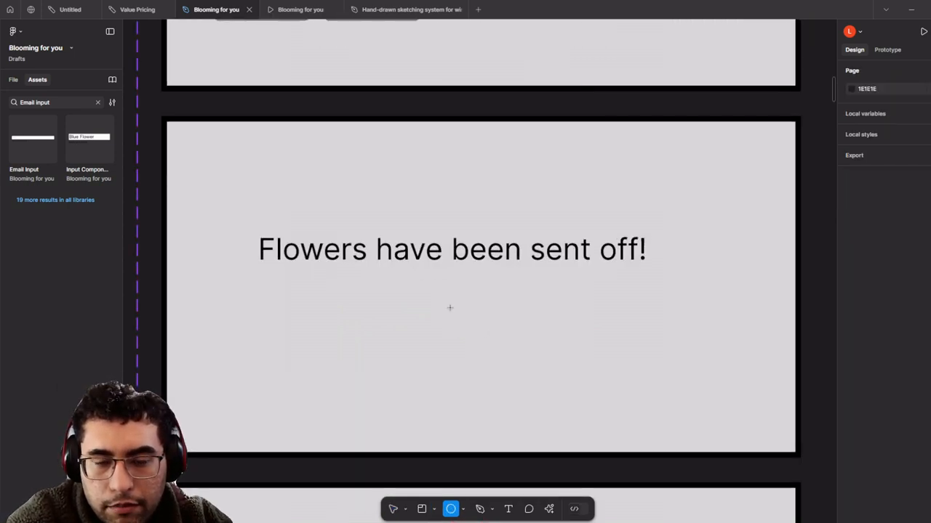
pyautogui.moveTo(449, 308)
pyautogui.mouseDown()
pyautogui.moveTo(509, 343)
pyautogui.moveTo(475, 322)
pyautogui.moveTo(489, 337)
pyautogui.moveTo(480, 336)
pyautogui.mouseUp()
pyautogui.scroll(-6, 481, 336)
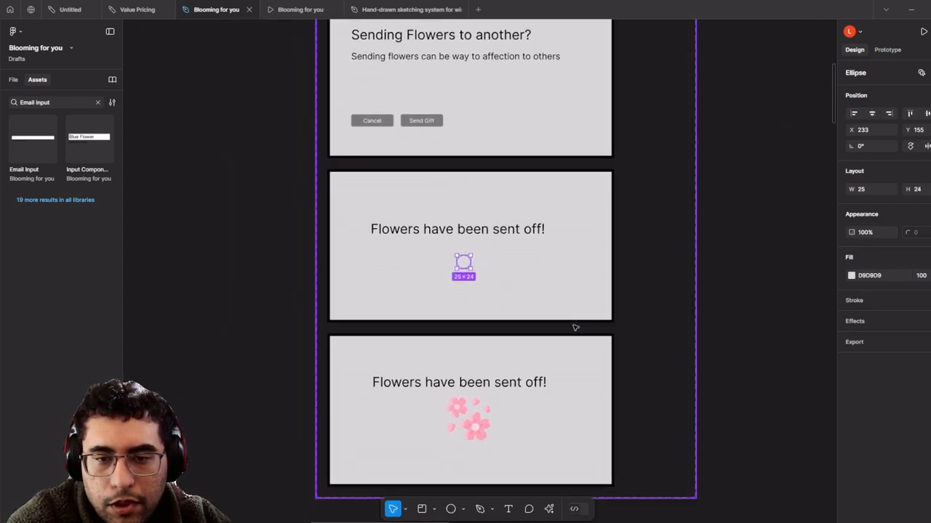
pyautogui.scroll(2, 596, 306)
pyautogui.press('Delete')
# - Open the Send Gift Modal component set's extra actions menu
pyautogui.scroll(2, 581, 276)
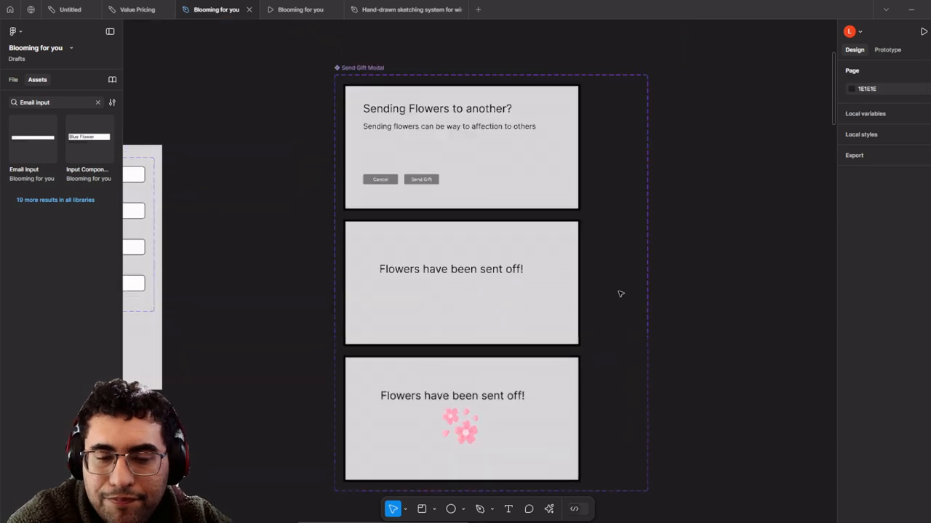
pyautogui.click(380, 89)
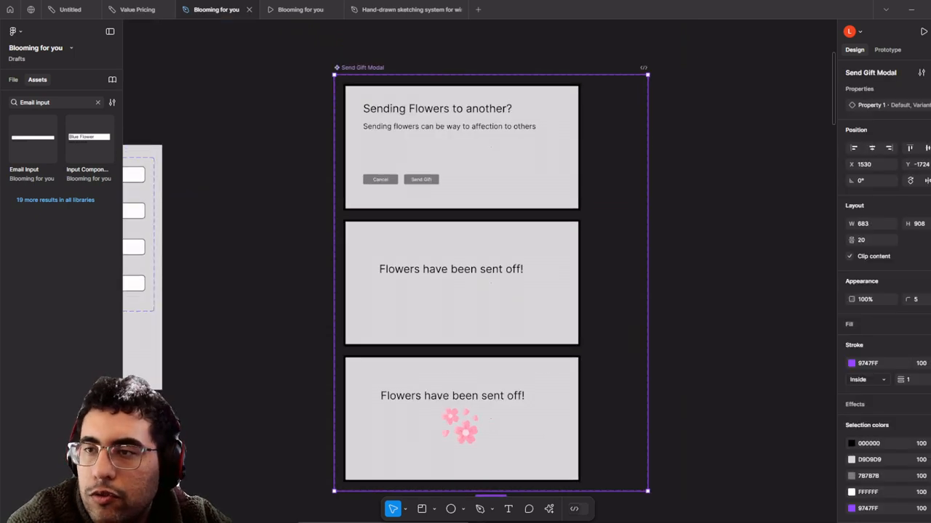
pyautogui.click(929, 72)
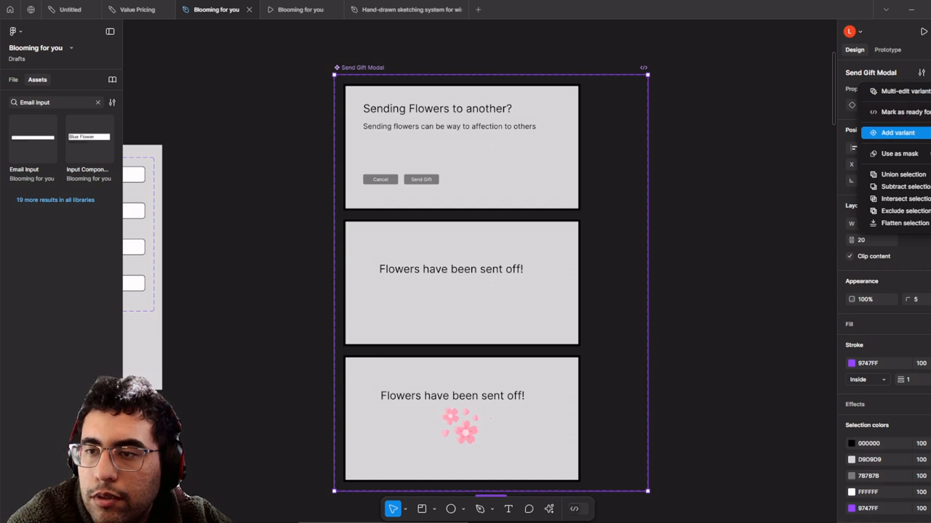
# - Add a fourth variant and delete its heading, body text, Send Gift and Cancel buttons
pyautogui.click(897, 132)
pyautogui.scroll(-5, 568, 328)
pyautogui.scroll(2, 509, 291)
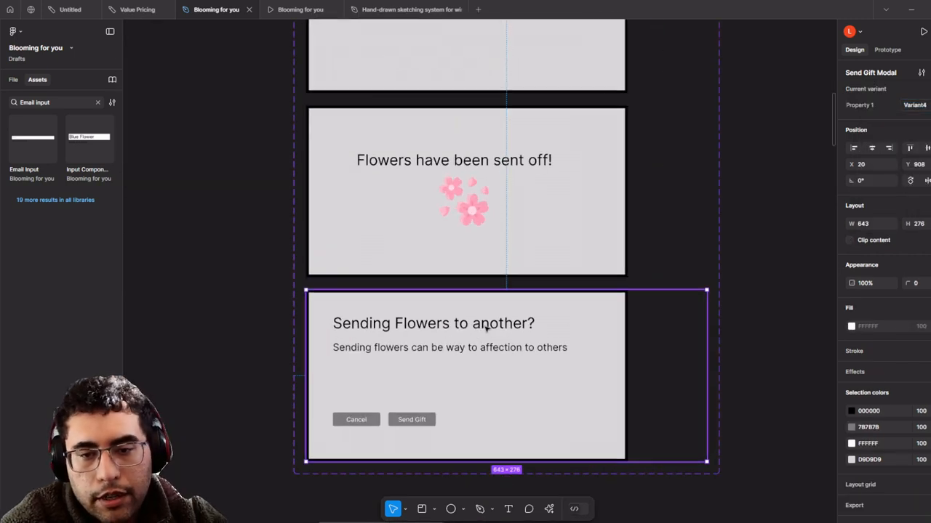
pyautogui.click(485, 328)
pyautogui.press('Delete')
pyautogui.click(474, 348)
pyautogui.click(474, 347)
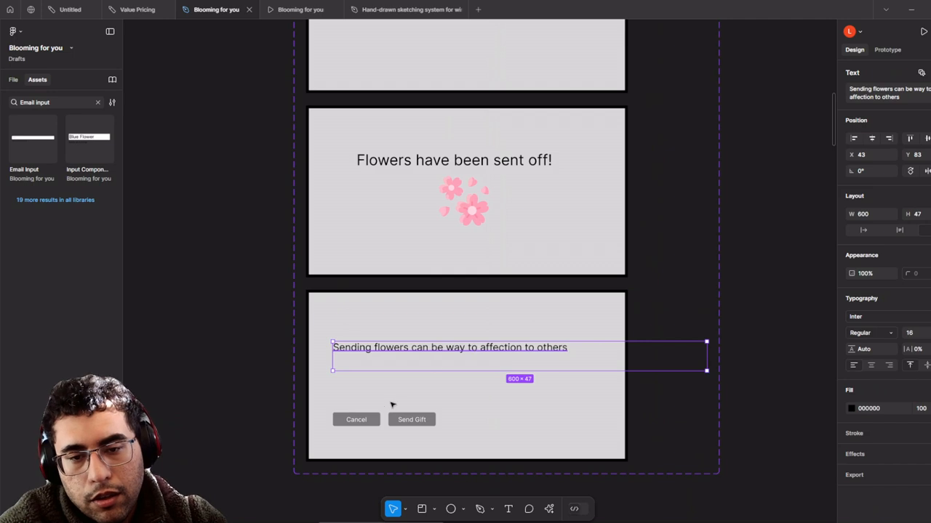
pyautogui.press('Delete')
pyautogui.click(411, 421)
pyautogui.press('Delete')
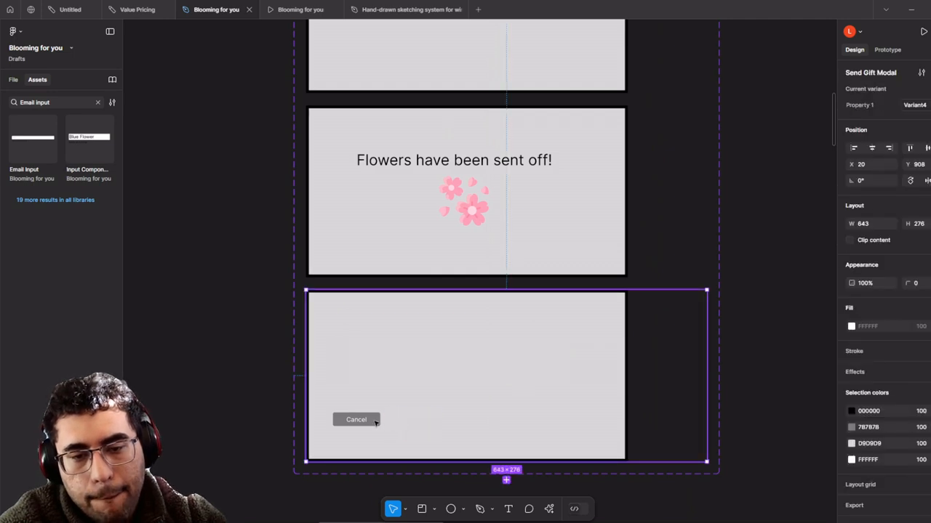
pyautogui.click(375, 423)
pyautogui.press('Delete')
# - Copy the 'Flowers have been sent off!' message and flower image into the fourth variant
pyautogui.click(479, 211)
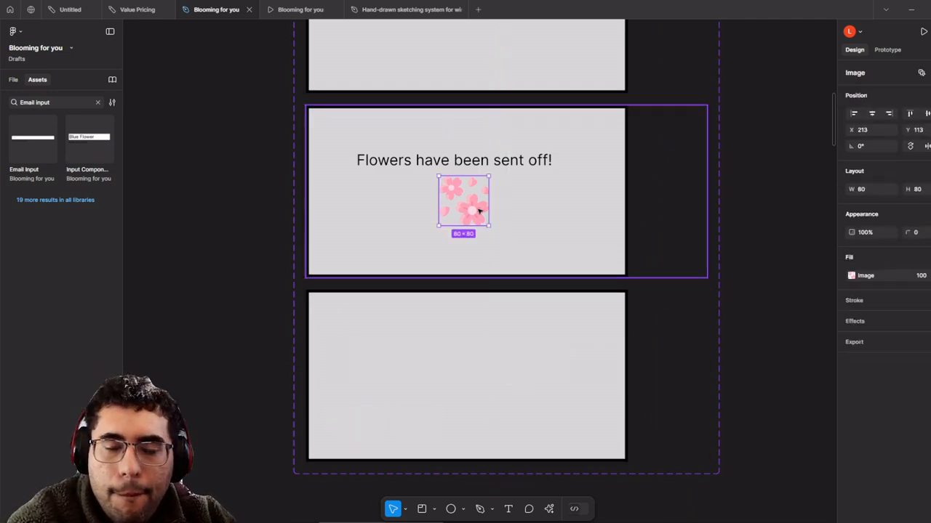
pyautogui.moveTo(479, 211); pyautogui.dragTo(472, 422)
pyautogui.hotkey('ctrl', 'z')
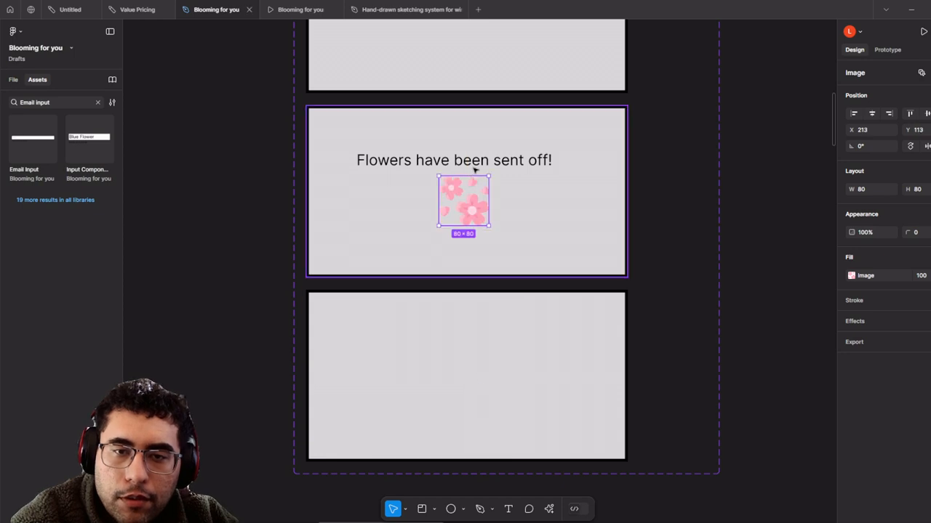
pyautogui.keyDown('shift'); pyautogui.click(474, 169); pyautogui.keyUp('shift')
pyautogui.moveTo(478, 199); pyautogui.dragTo(489, 380)
pyautogui.scroll(-4, 490, 380)
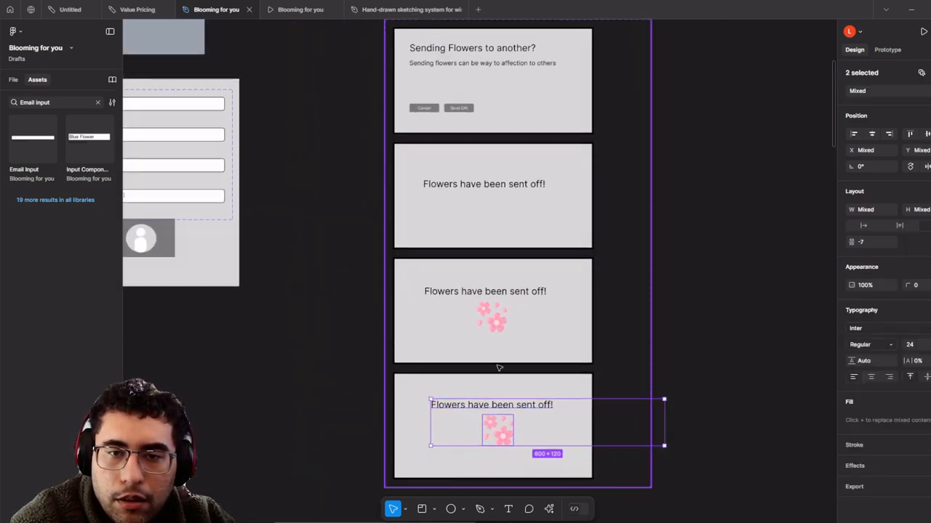
pyautogui.scroll(4, 438, 368)
# - Delete the third variant's flower image and nudge the fourth variant's copied message and flowers left
pyautogui.click(498, 299)
pyautogui.doubleClick(500, 301)
pyautogui.press('Delete')
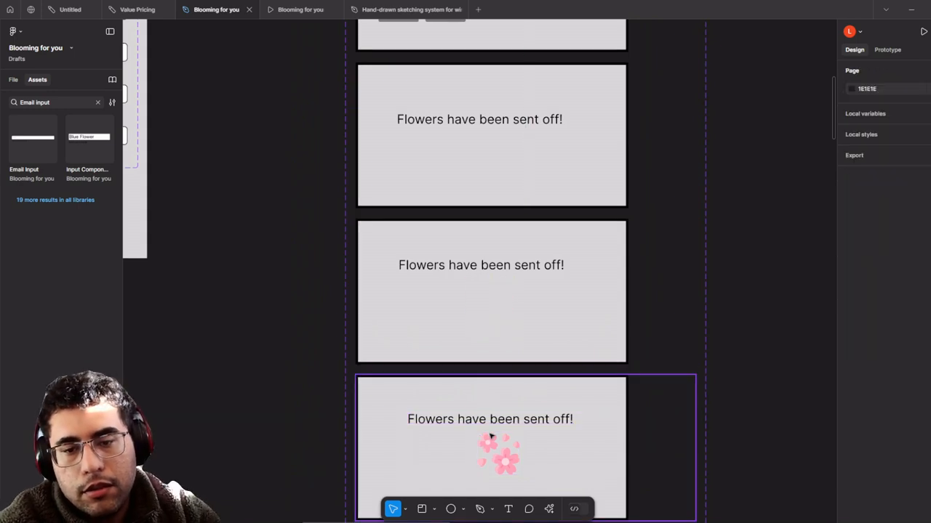
pyautogui.doubleClick(492, 441)
pyautogui.keyDown('shift'); pyautogui.click(498, 426); pyautogui.keyUp('shift')
pyautogui.moveTo(499, 447); pyautogui.dragTo(493, 449)
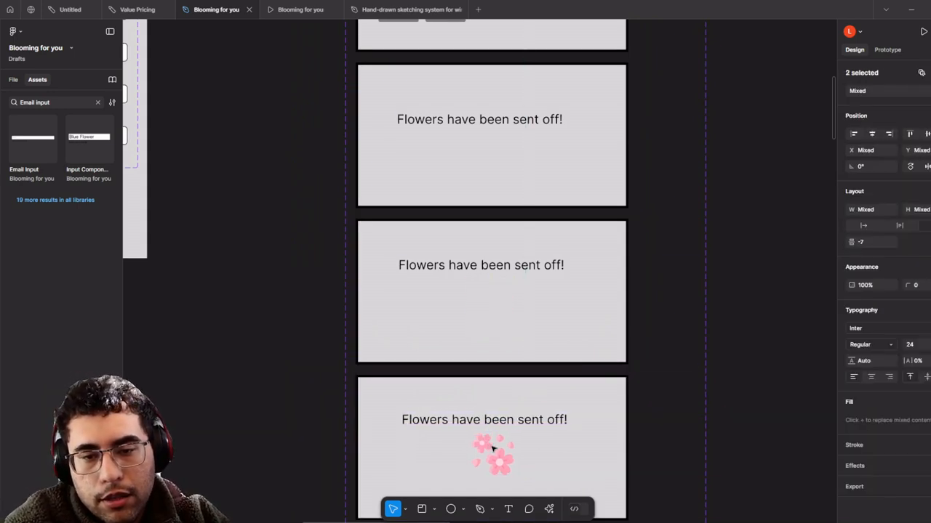
pyautogui.scroll(2, 486, 404)
# - Draw a small ellipse and fill it with the flower pink FFD9E0 using the eyedropper
pyautogui.scroll(3, 497, 371)
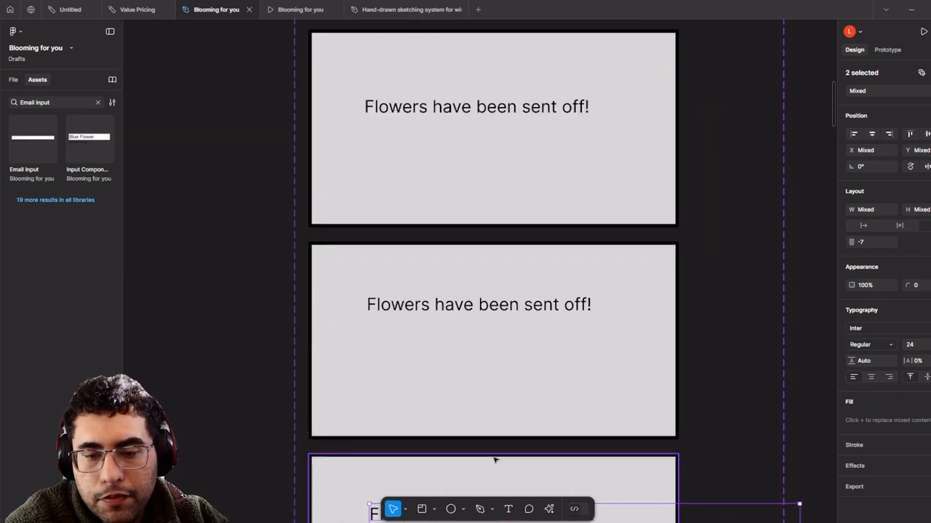
pyautogui.moveTo(467, 346); pyautogui.dragTo(490, 363)
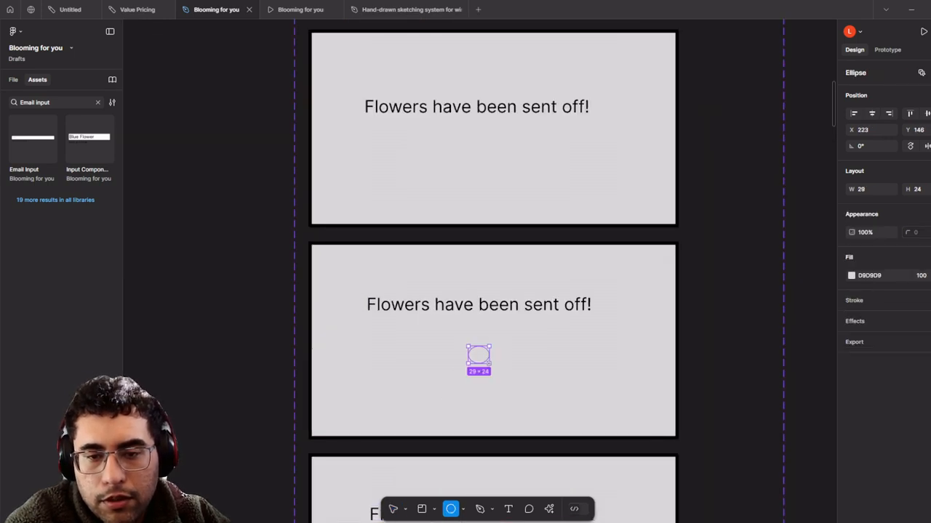
pyautogui.click(851, 276)
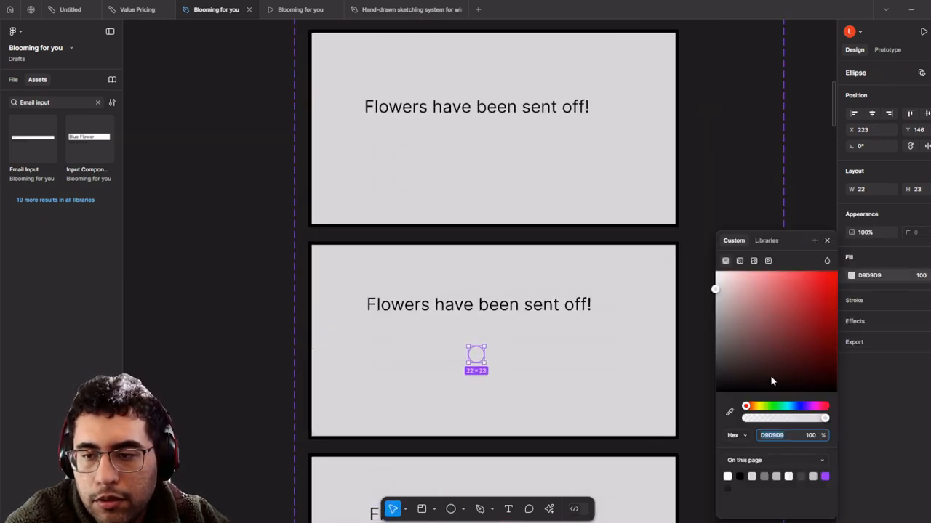
pyautogui.click(729, 413)
pyautogui.scroll(-3, 505, 380)
pyautogui.scroll(2, 509, 382)
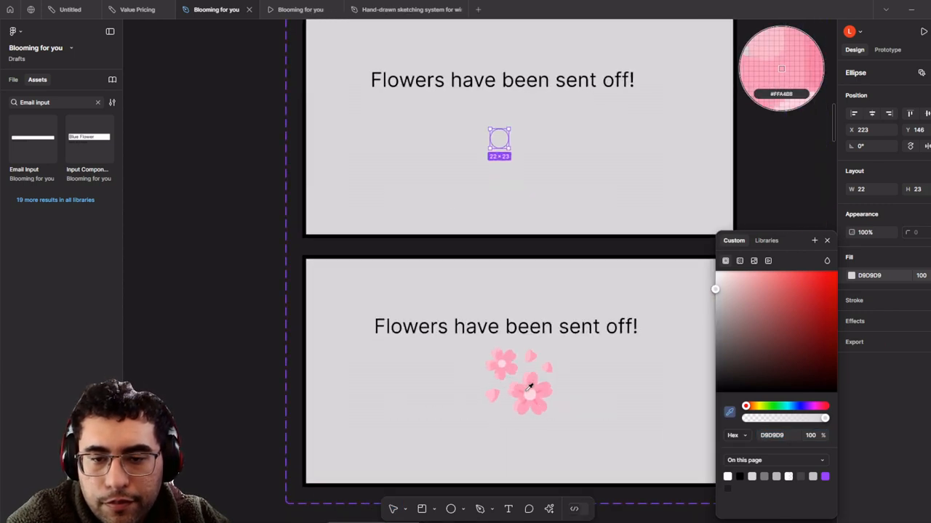
pyautogui.click(531, 387)
# - Scale the pink dot to 16×16.73 and center it below 'Flowers have been sent off!' in the third variant
pyautogui.moveTo(499, 139); pyautogui.dragTo(524, 394)
pyautogui.rightClick(550, 408)
pyautogui.press('Escape')
pyautogui.scroll(5, 544, 405)
pyautogui.press('k')
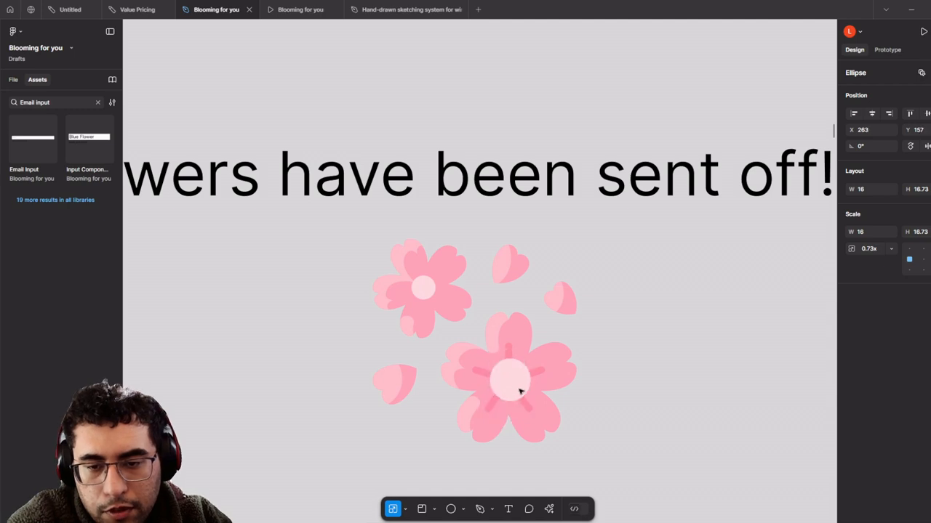
pyautogui.scroll(-5, 519, 393)
pyautogui.moveTo(516, 384); pyautogui.dragTo(517, 180)
pyautogui.scroll(-5, 538, 191)
pyautogui.scroll(4, 538, 138)
# - Link the first variant's Send Gift button to the 'Flowers have been sent off!' variant
pyautogui.click(533, 136)
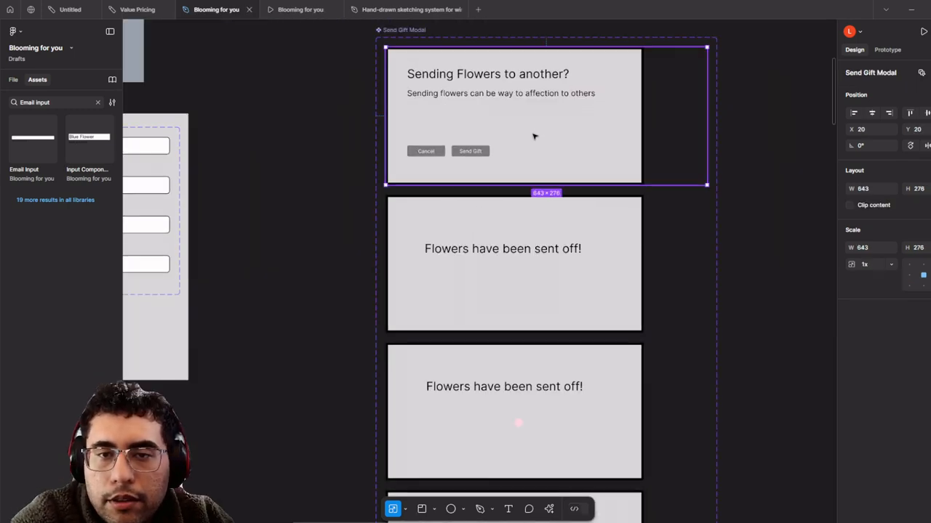
pyautogui.scroll(2, 552, 134)
pyautogui.click(886, 49)
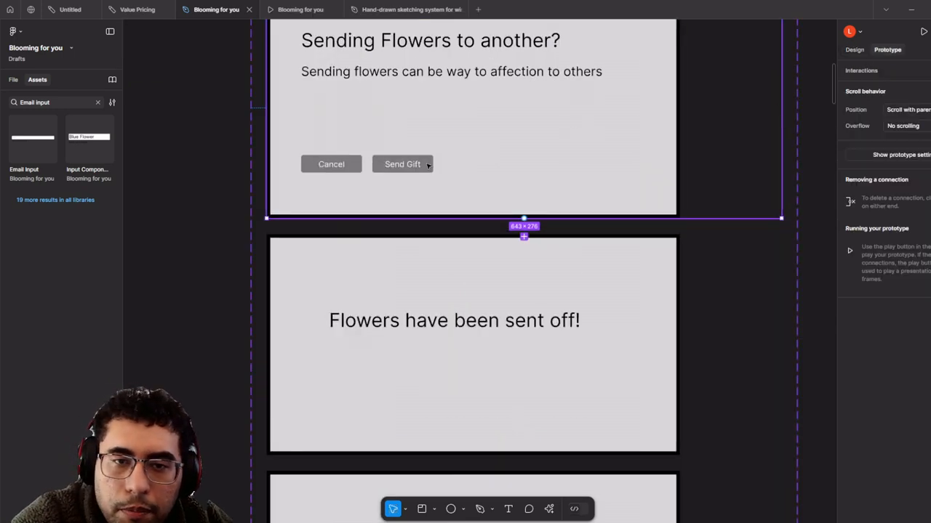
pyautogui.click(429, 166)
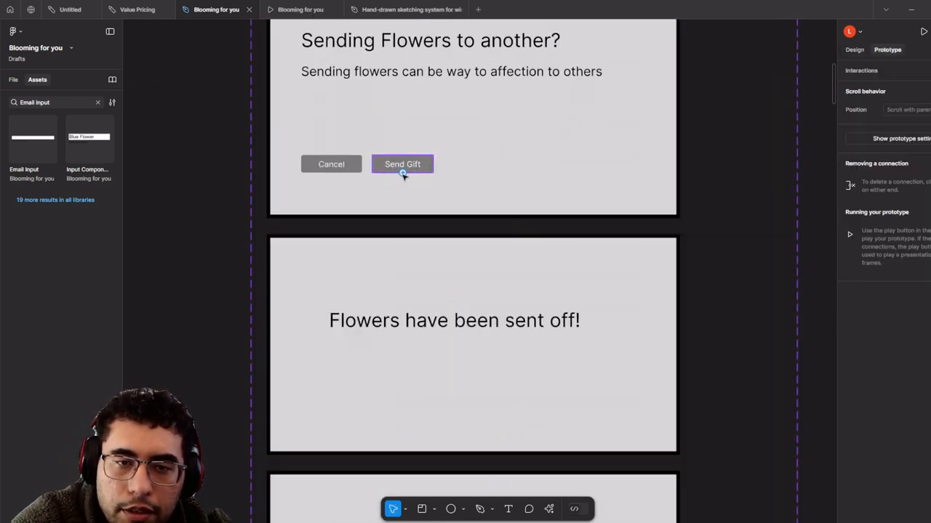
pyautogui.moveTo(402, 173); pyautogui.dragTo(471, 309)
pyautogui.scroll(-5, 501, 282)
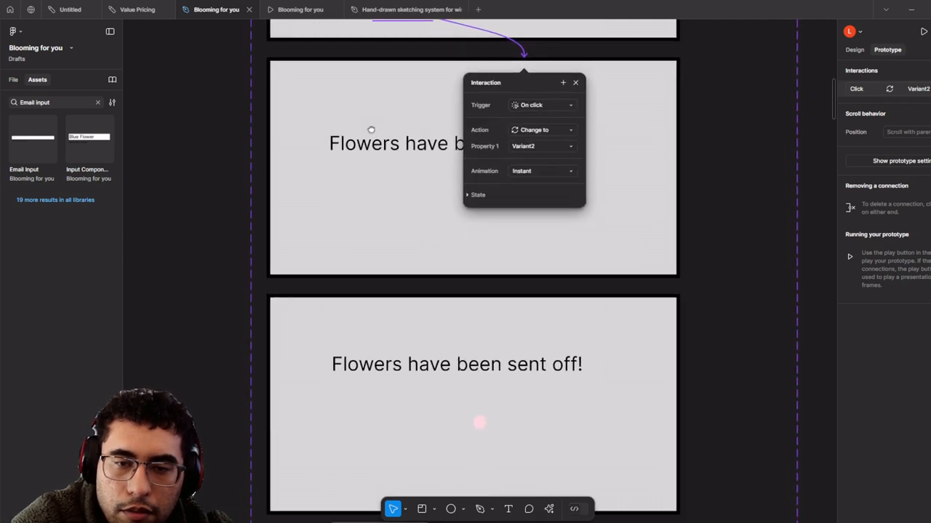
pyautogui.scroll(1, 501, 282)
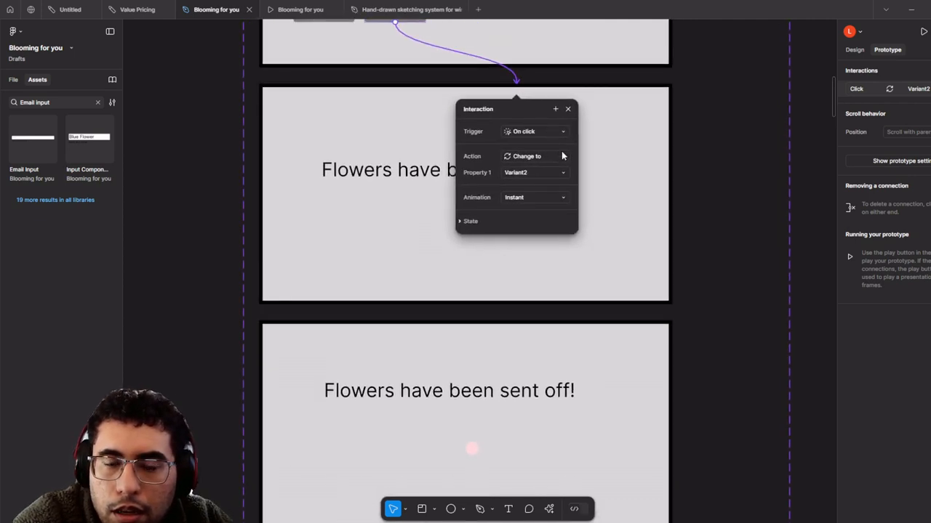
# - Link the second variant to the third with an After delay trigger and Smart animate
pyautogui.click(528, 251)
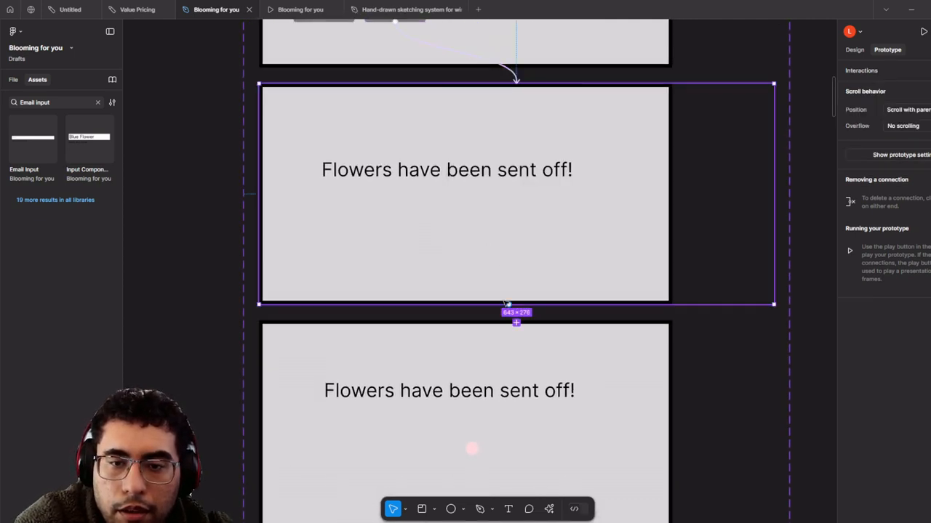
pyautogui.moveTo(506, 303); pyautogui.dragTo(510, 364)
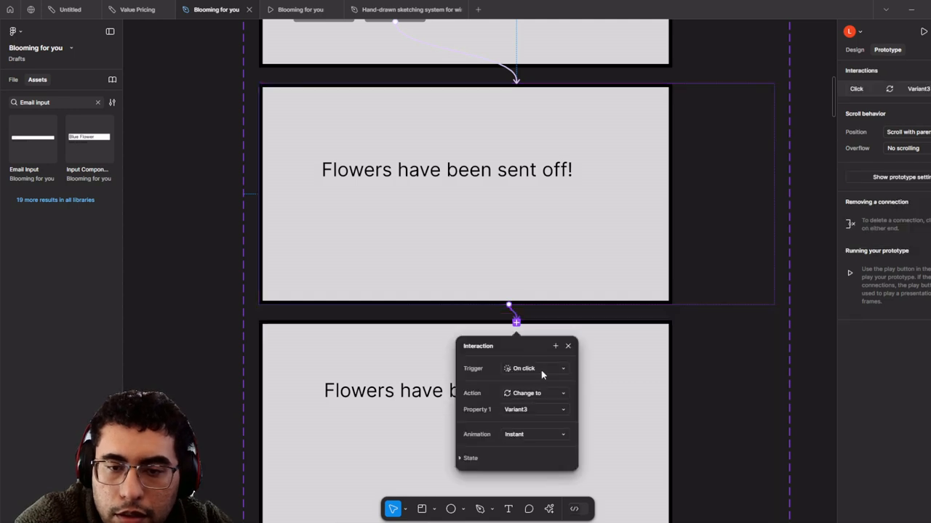
pyautogui.click(541, 370)
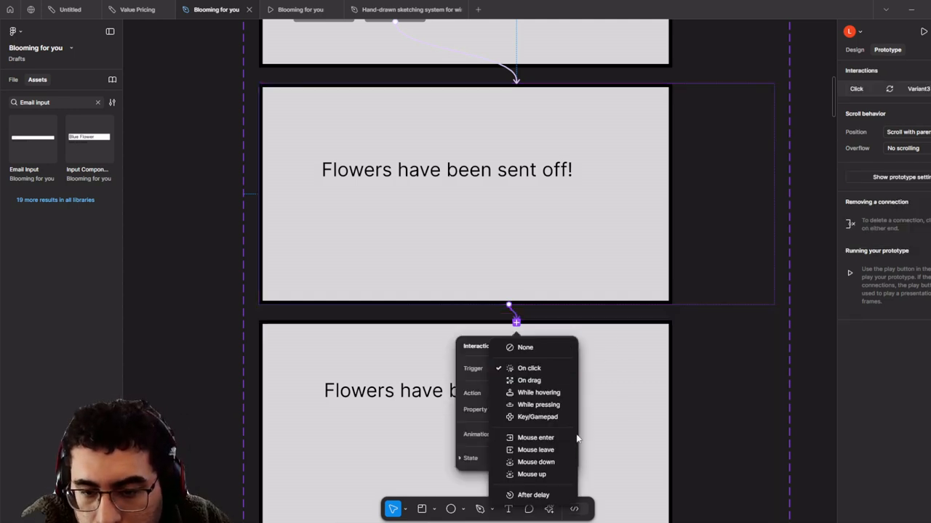
pyautogui.click(538, 495)
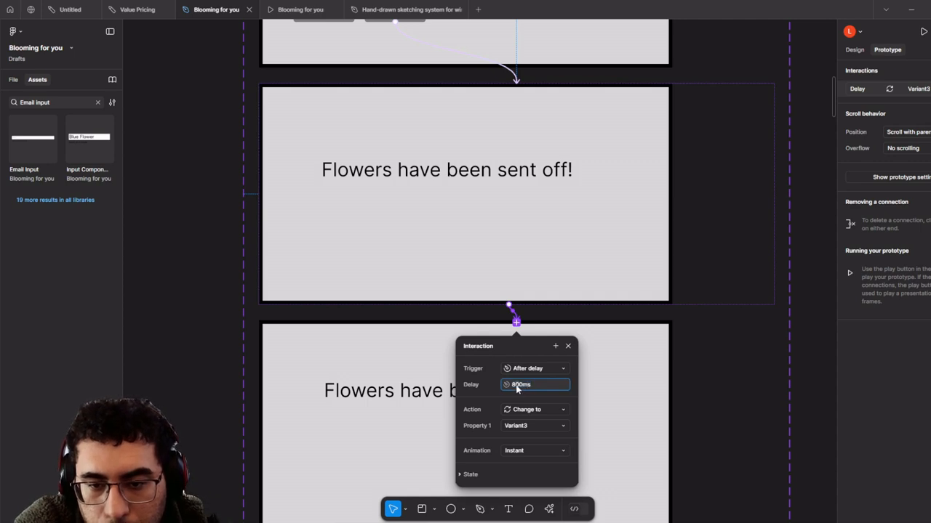
pyautogui.click(546, 446)
pyautogui.click(557, 442)
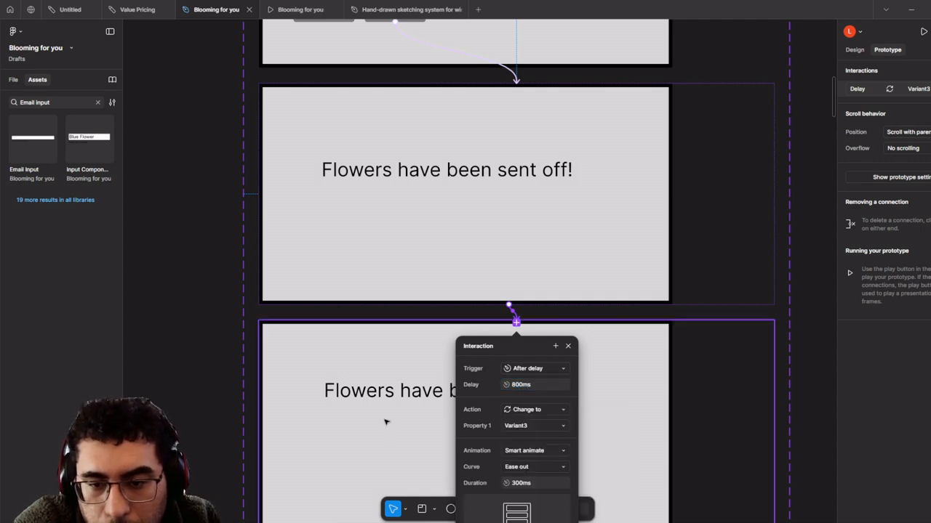
pyautogui.moveTo(385, 422); pyautogui.dragTo(378, 167)
pyautogui.scroll(3, 359, 281)
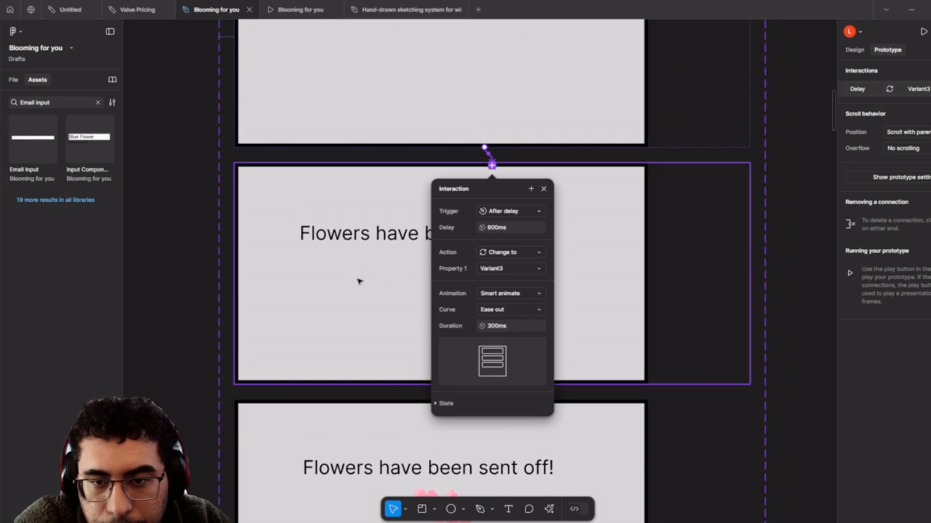
pyautogui.click(349, 340)
# - Link the third variant to the fourth with an 800ms After delay trigger
pyautogui.scroll(-2, 487, 342)
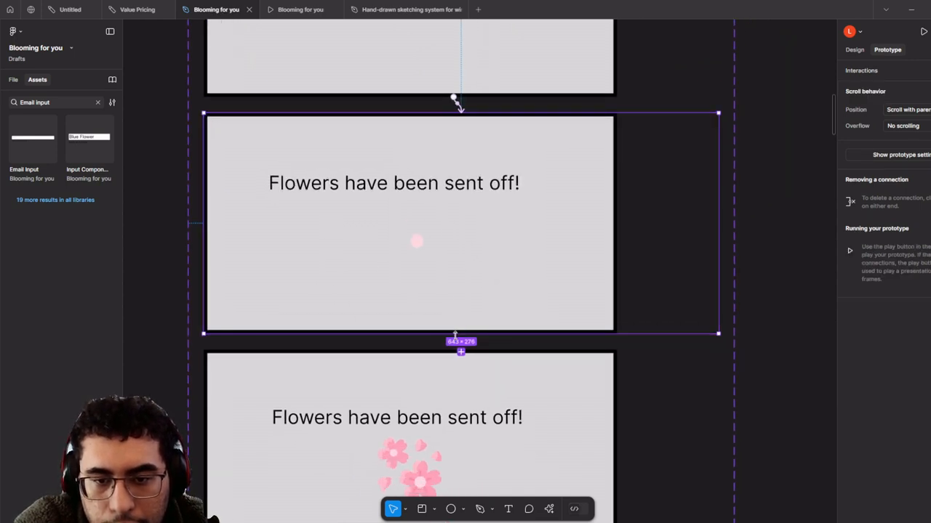
pyautogui.moveTo(461, 333); pyautogui.dragTo(463, 380)
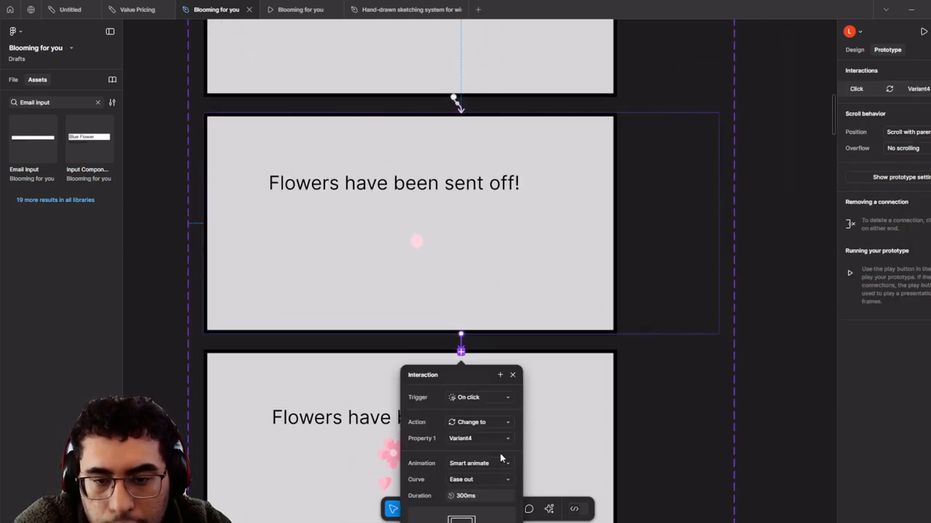
pyautogui.scroll(-2, 589, 426)
pyautogui.scroll(-1, 504, 389)
pyautogui.click(501, 383)
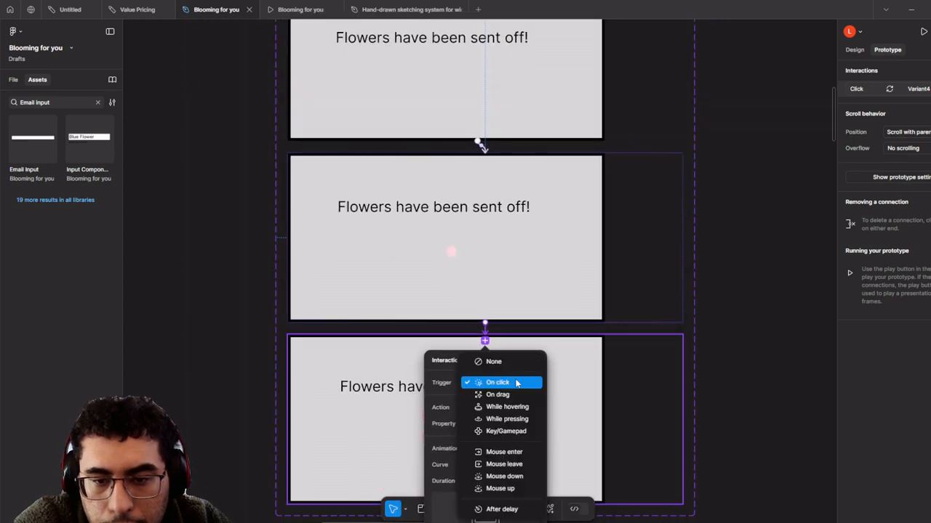
pyautogui.click(501, 509)
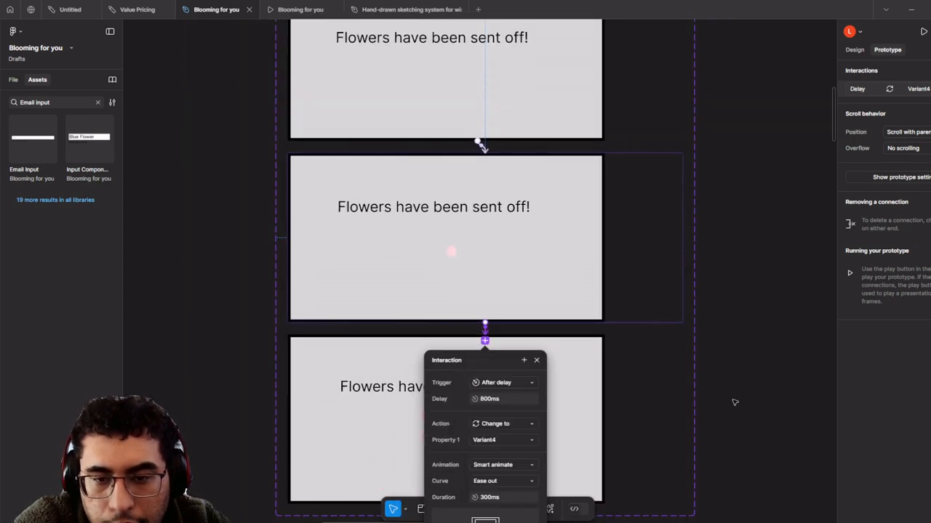
pyautogui.click(731, 400)
pyautogui.scroll(2, 492, 324)
pyautogui.scroll(-10, 495, 327)
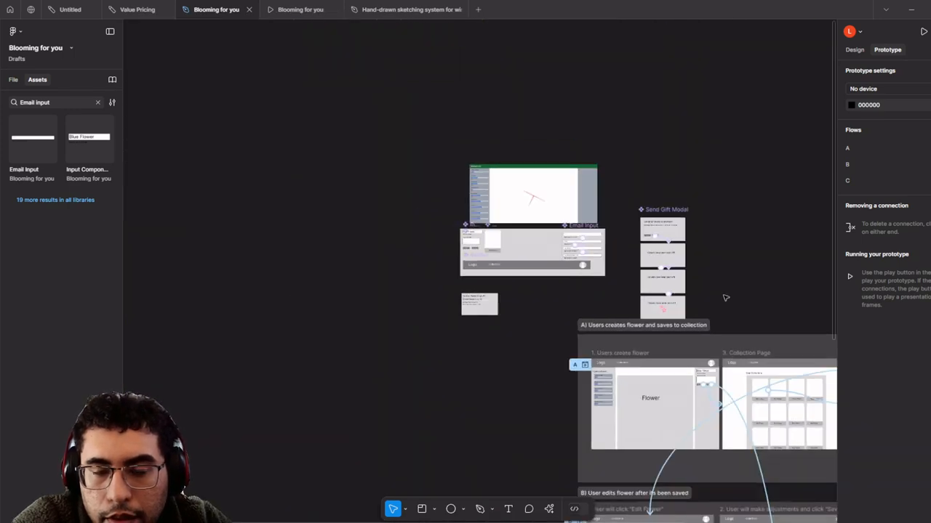
# - Preview flow C from its starting frame and open the send-gift modal
pyautogui.moveTo(725, 299); pyautogui.dragTo(612, 45)
pyautogui.scroll(-2, 716, 309)
pyautogui.moveTo(708, 387); pyautogui.dragTo(586, 209)
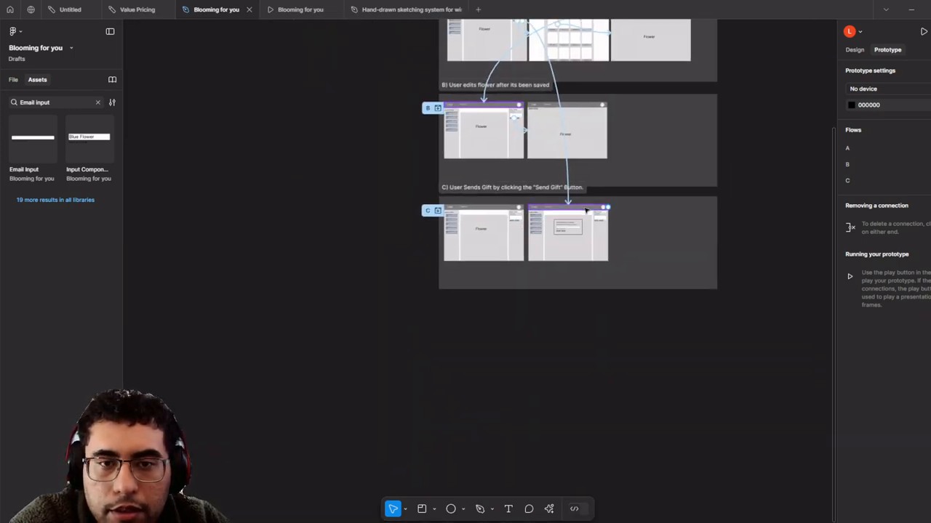
pyautogui.scroll(6, 582, 205)
pyautogui.scroll(-3, 595, 187)
pyautogui.scroll(2, 460, 185)
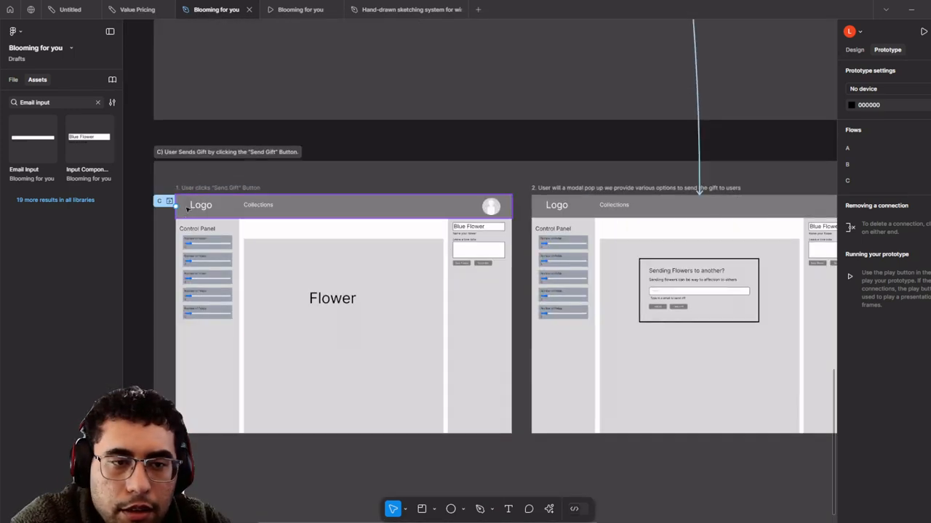
pyautogui.click(170, 202)
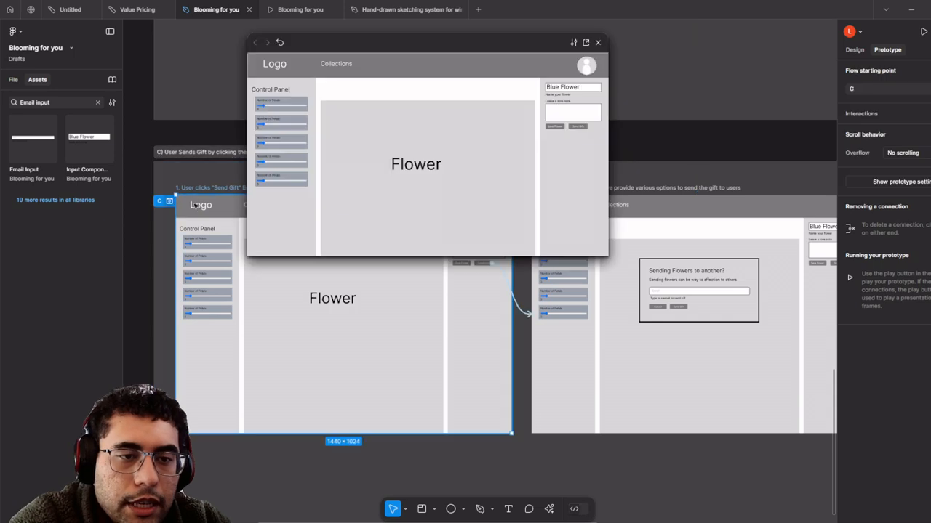
pyautogui.click(584, 128)
# - Play flow C full-screen through to 'Flowers have been sent off!', then return to the Blooming for you file
pyautogui.click(585, 43)
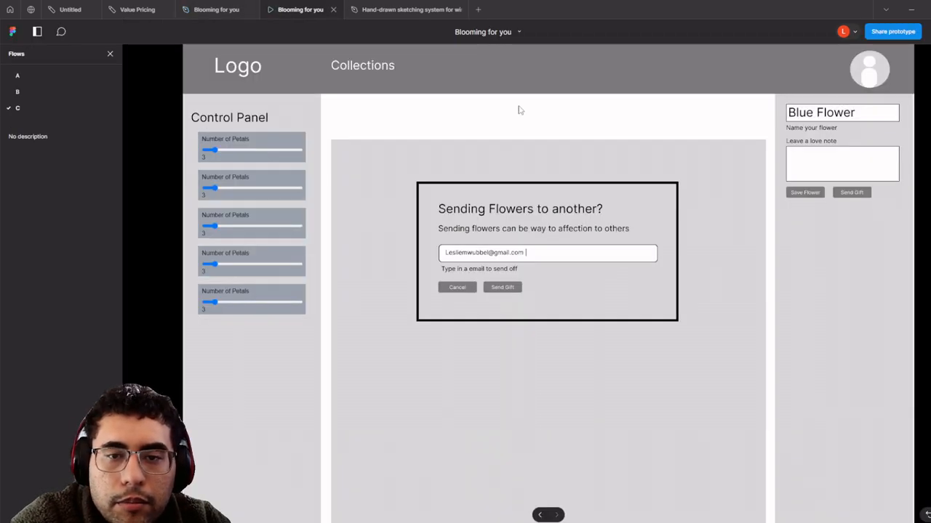
pyautogui.click(505, 288)
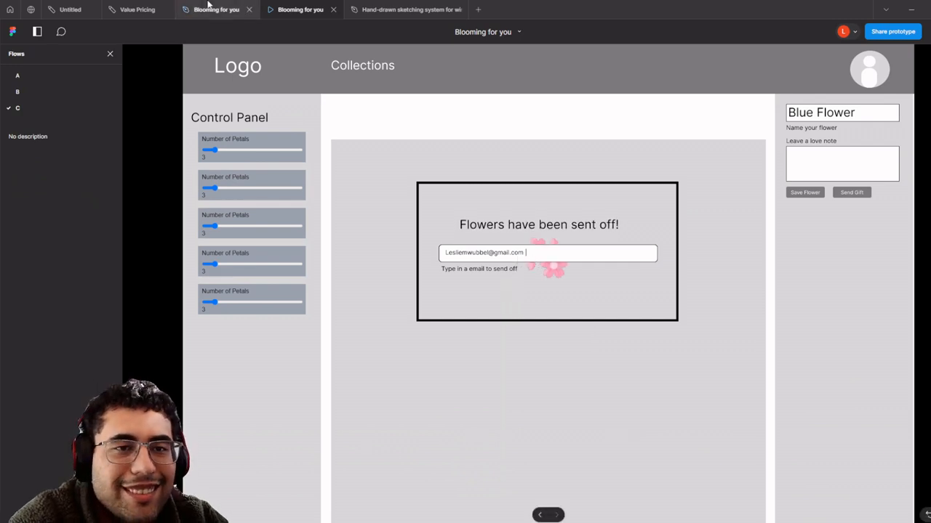
pyautogui.click(208, 5)
pyautogui.scroll(-5, 497, 426)
pyautogui.scroll(5, 497, 427)
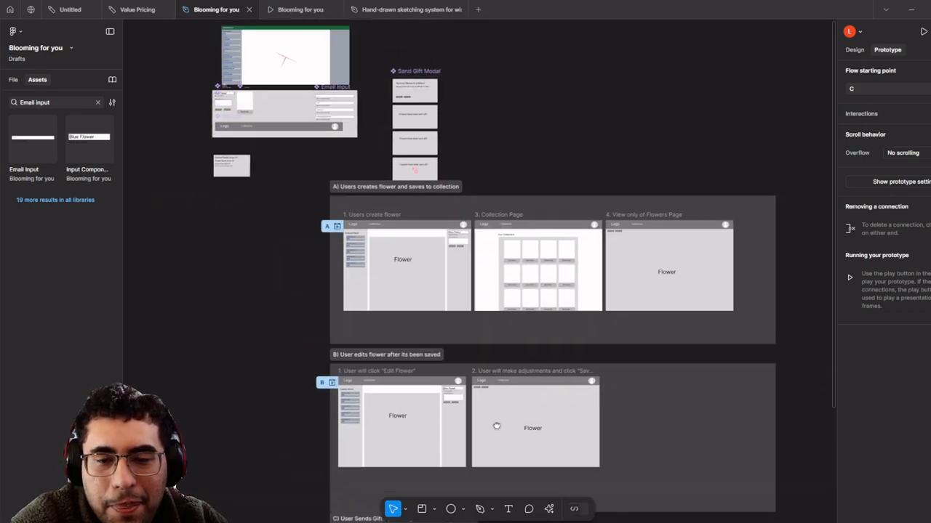
# - Copy the Default Email Input variant
pyautogui.scroll(10, 471, 194)
pyautogui.scroll(-5, 537, 176)
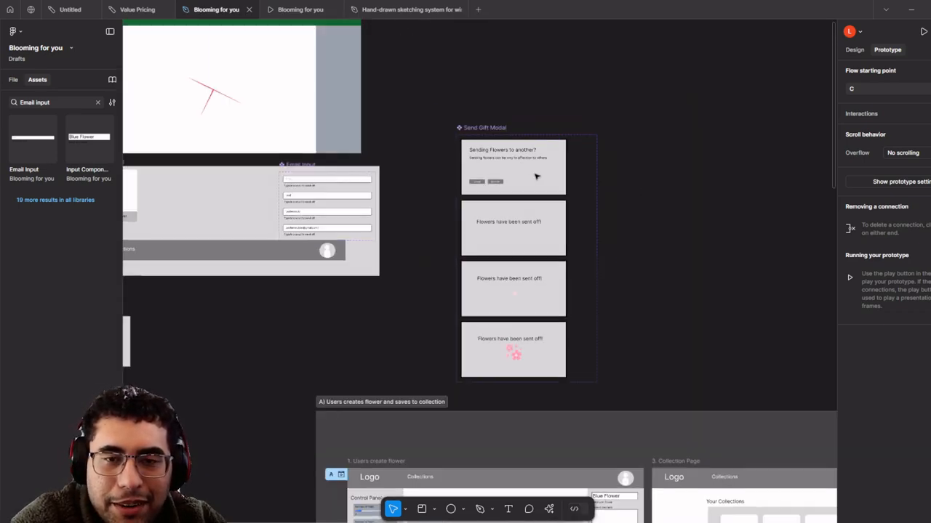
pyautogui.moveTo(590, 253); pyautogui.dragTo(517, 72)
pyautogui.scroll(-5, 546, 156)
pyautogui.moveTo(582, 265); pyautogui.dragTo(478, 77)
pyautogui.scroll(8, 493, 226)
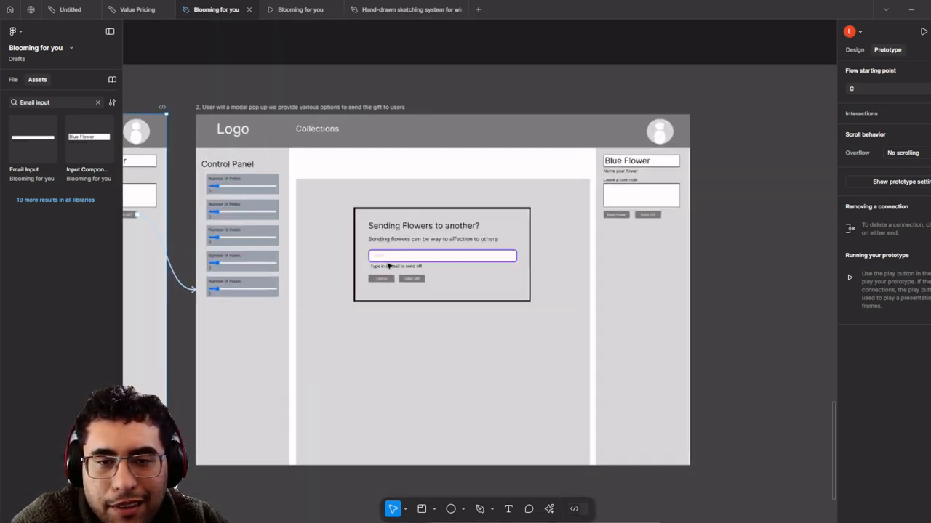
pyautogui.scroll(3, 393, 266)
pyautogui.click(403, 264)
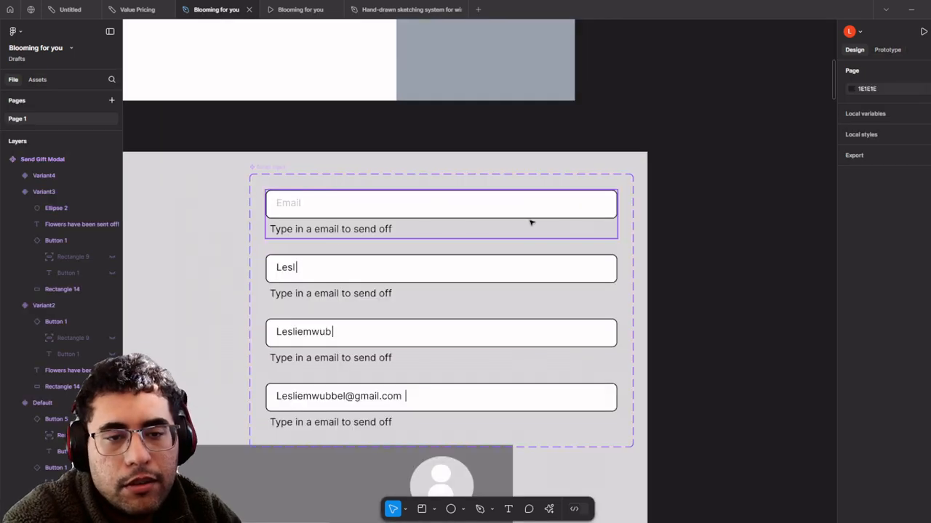
pyautogui.click(530, 215)
pyautogui.scroll(1, 530, 212)
pyautogui.rightClick(535, 210)
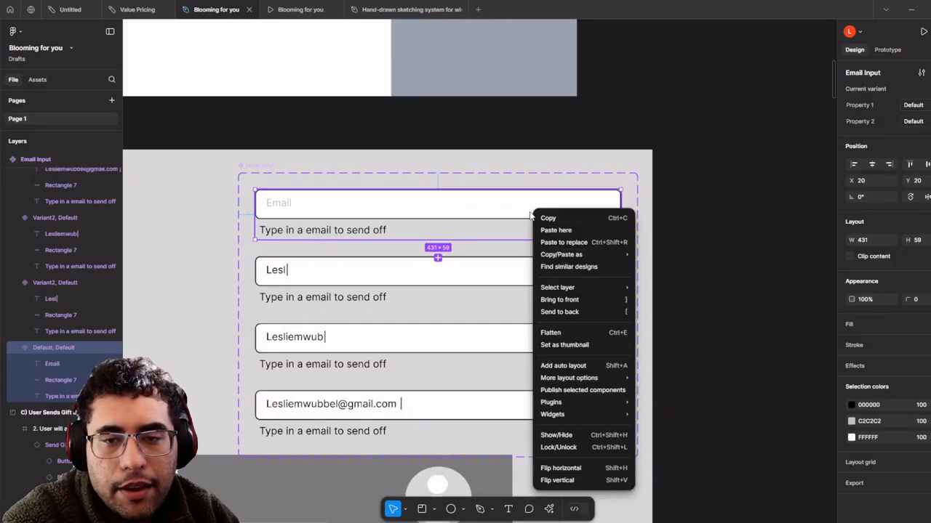
pyautogui.click(546, 218)
# - Paste the email input onto the canvas and move it beside the Send Gift Modal
pyautogui.hscroll(5, 517, 286)
pyautogui.scroll(2, 517, 286)
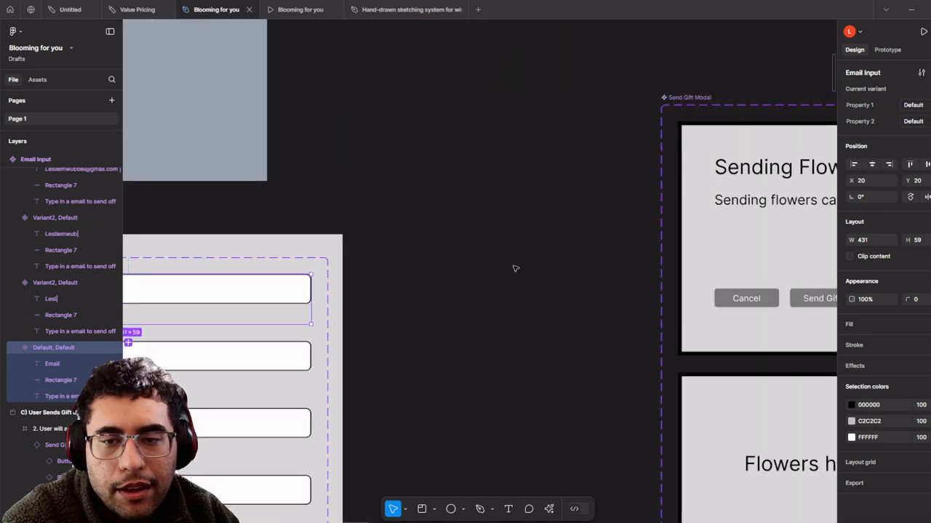
pyautogui.rightClick(499, 238)
pyautogui.click(533, 242)
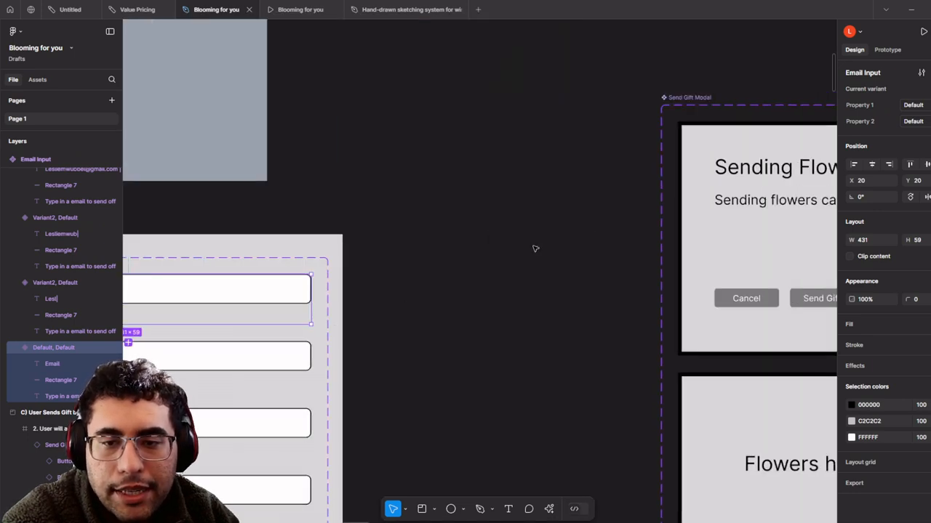
pyautogui.scroll(-2, 546, 246)
pyautogui.moveTo(561, 245); pyautogui.dragTo(300, 254)
pyautogui.scroll(1, 439, 93)
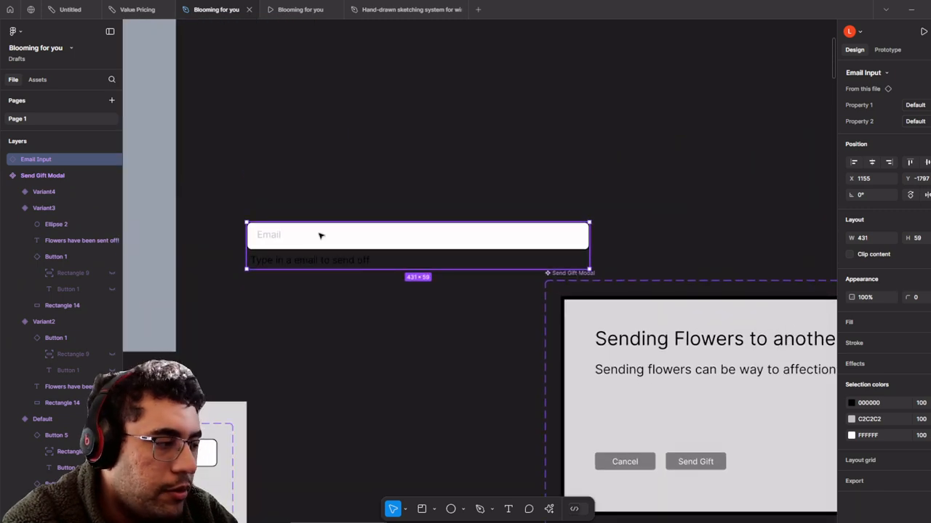
pyautogui.moveTo(356, 290); pyautogui.dragTo(333, 238)
pyautogui.moveTo(354, 186); pyautogui.dragTo(330, 168)
pyautogui.moveTo(236, 185); pyautogui.dragTo(276, 202)
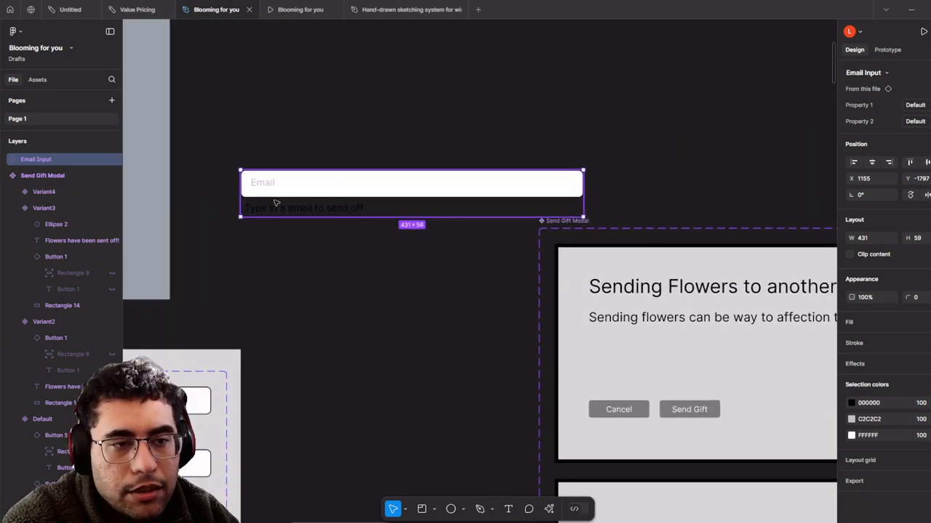
pyautogui.moveTo(444, 324); pyautogui.dragTo(637, 244)
# - Delete the extra duplicated email input copy
pyautogui.click(258, 338)
pyautogui.scroll(-1, 258, 338)
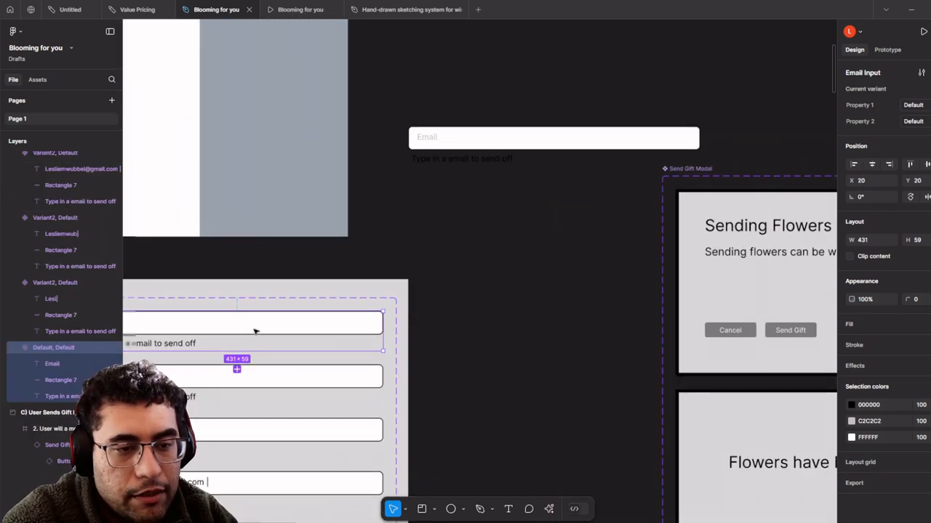
pyautogui.moveTo(249, 336); pyautogui.dragTo(549, 78)
pyautogui.moveTo(490, 77); pyautogui.dragTo(421, 146)
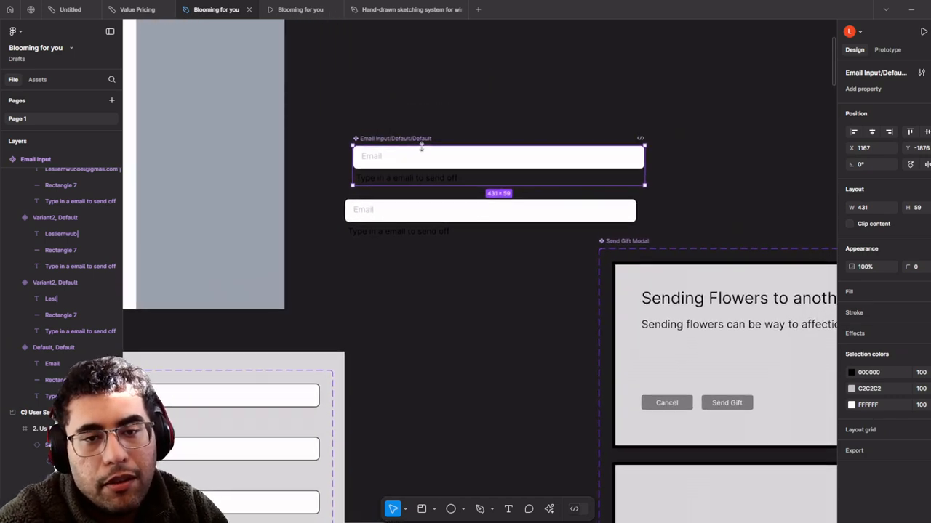
pyautogui.press('Delete')
# - Place the email input in the first Send Gift Modal variant above the Cancel and Send Gift buttons
pyautogui.click(436, 206)
pyautogui.scroll(-2, 407, 174)
pyautogui.hscroll(3, 407, 174)
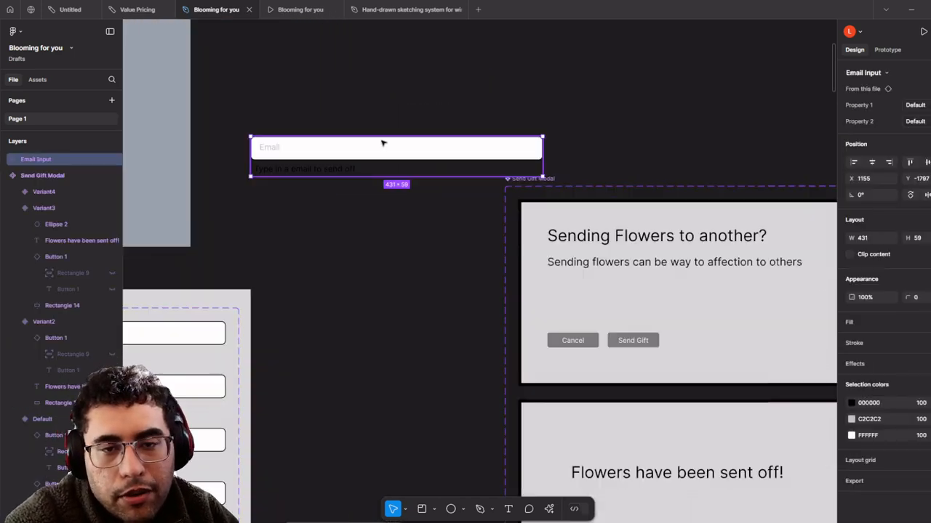
pyautogui.moveTo(411, 149); pyautogui.dragTo(466, 225)
pyautogui.scroll(-2, 694, 300)
pyautogui.scroll(-3, 487, 112)
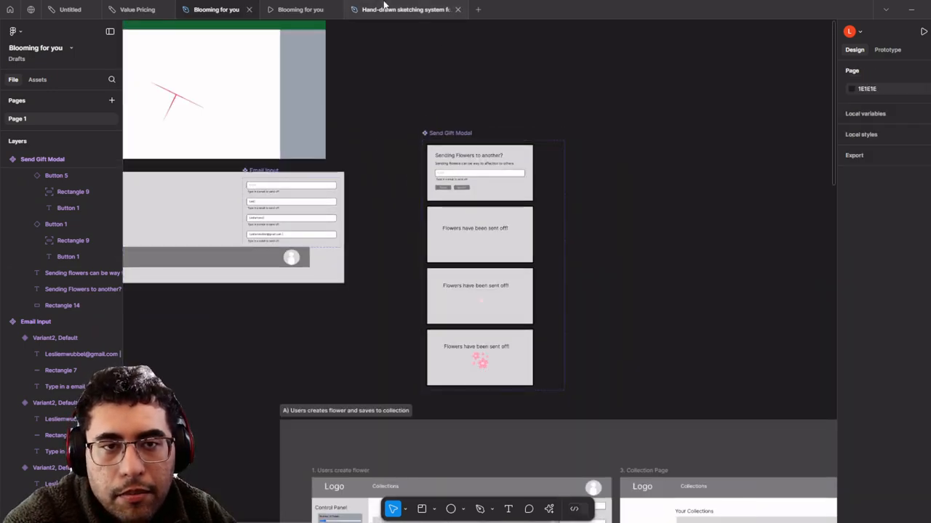
pyautogui.click(349, 7)
# - In the prototype, return to the Flower screen and open the Send Gift modal to check the email field
pyautogui.click(339, 5)
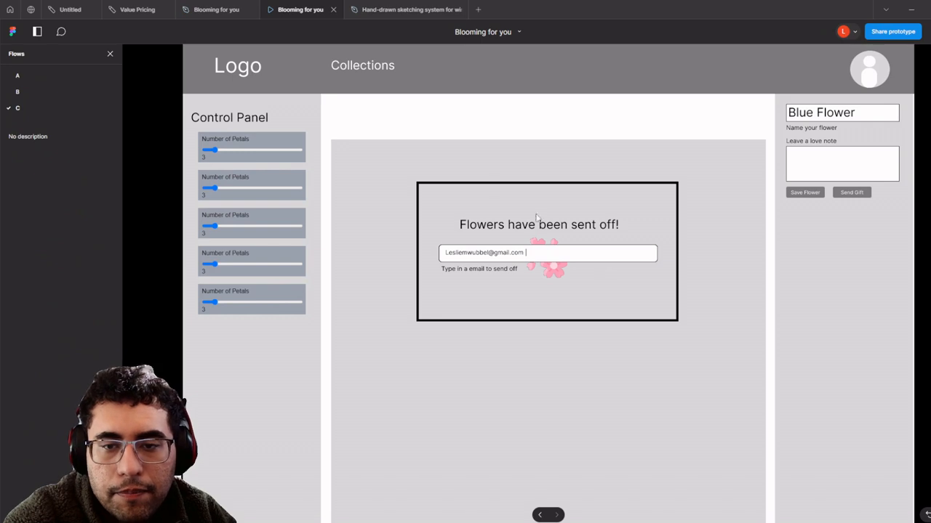
pyautogui.press('r')
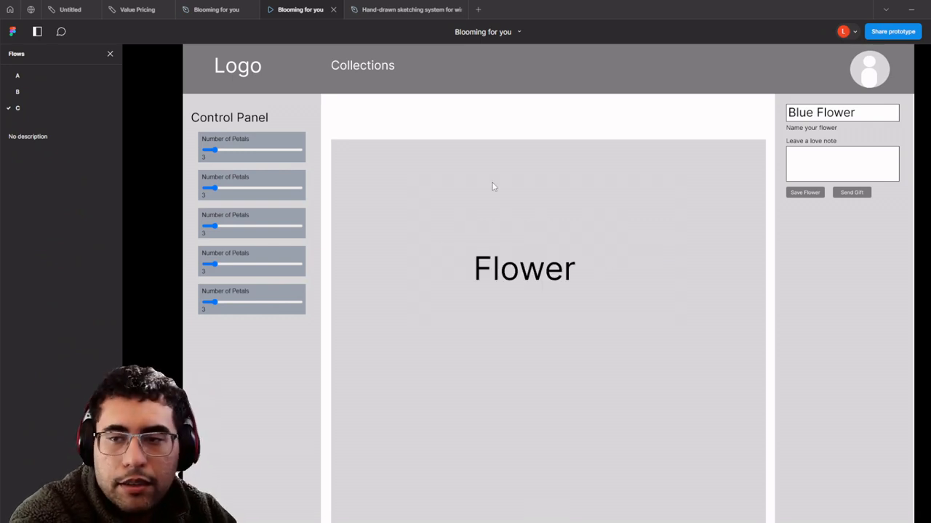
pyautogui.click(844, 195)
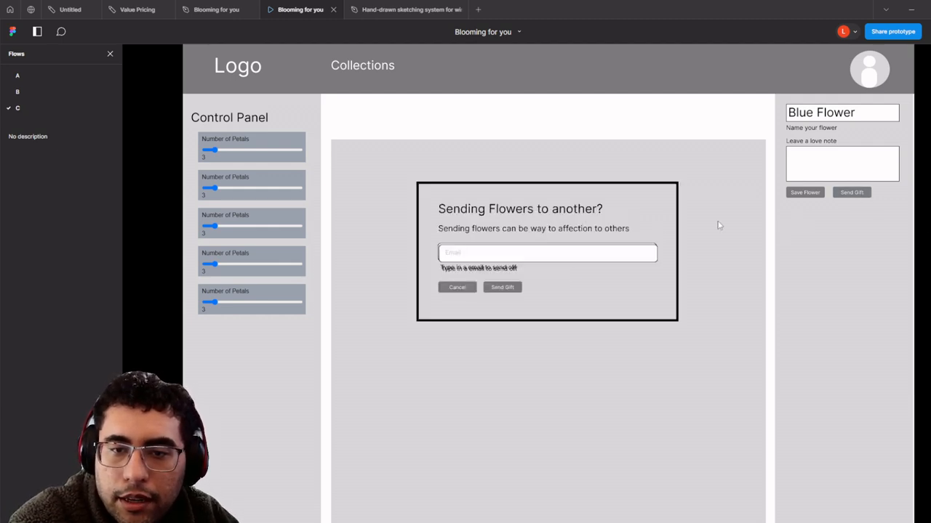
# - Back in the Blooming for you file, delete the existing Send Gift Modal from flow C's frame
pyautogui.click(385, 10)
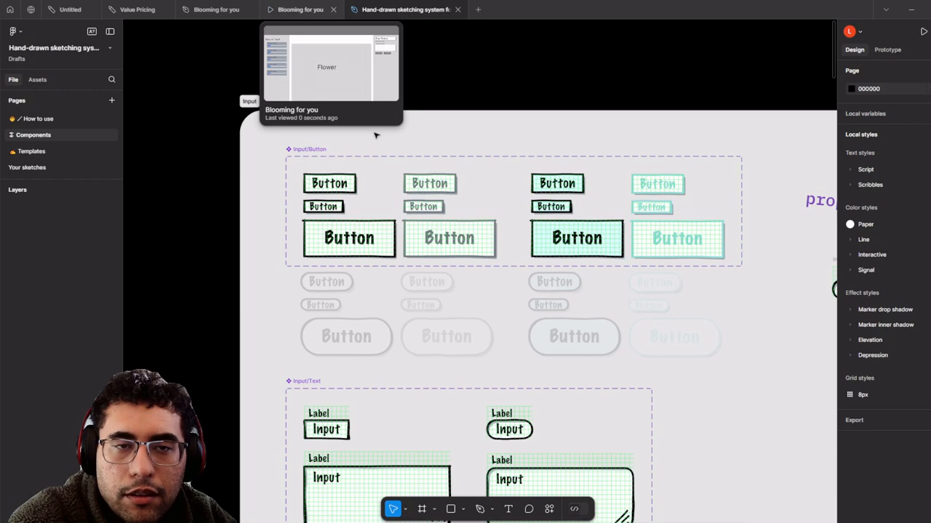
pyautogui.click(293, 6)
pyautogui.click(253, 5)
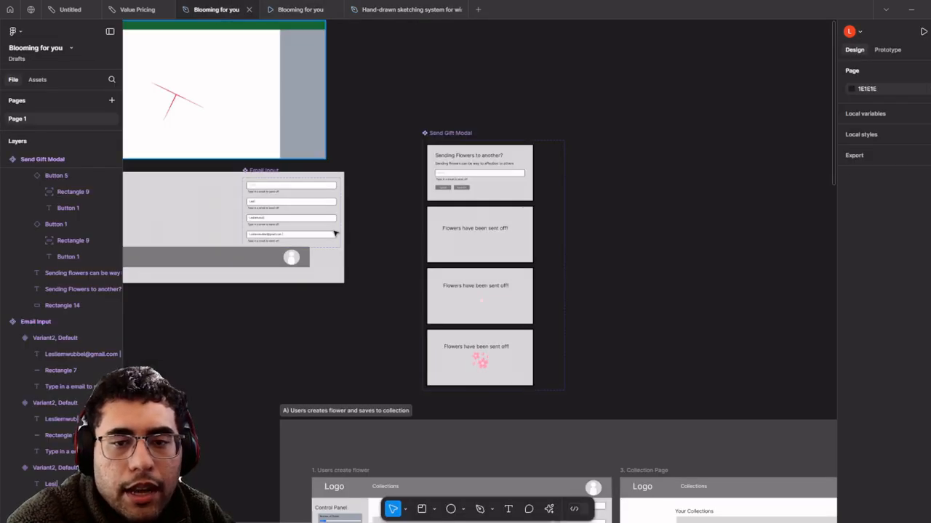
pyautogui.scroll(-3, 330, 228)
pyautogui.moveTo(537, 464); pyautogui.dragTo(446, 164)
pyautogui.scroll(-5, 500, 392)
pyautogui.scroll(10, 447, 204)
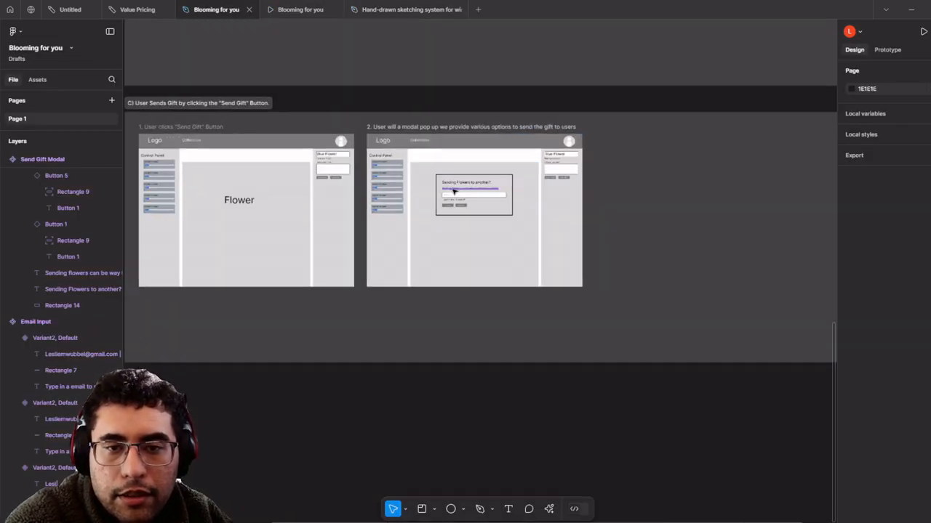
pyautogui.scroll(5, 446, 204)
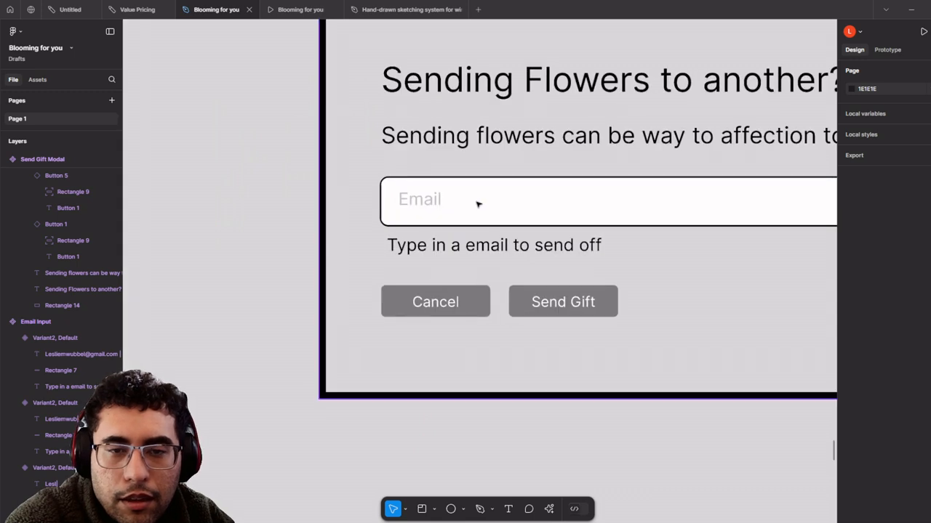
pyautogui.click(420, 220)
pyautogui.scroll(-2, 420, 219)
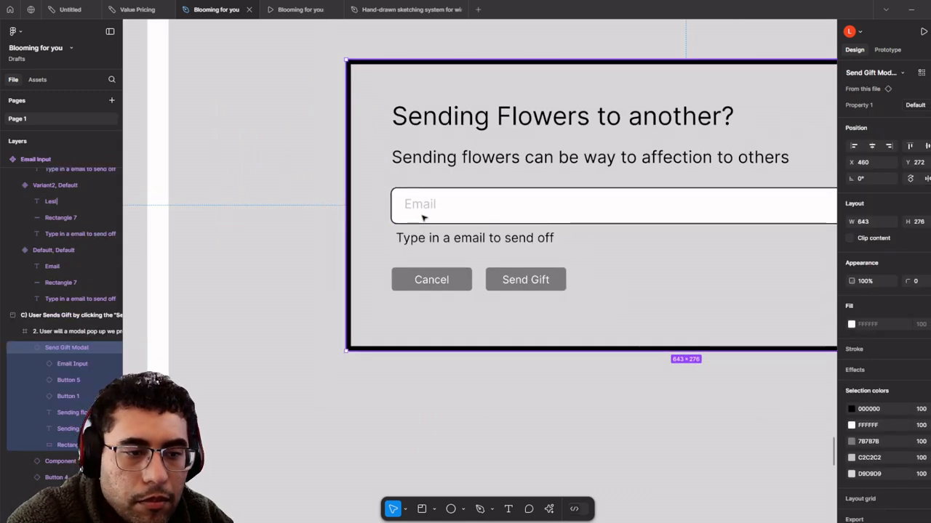
pyautogui.scroll(-2, 544, 233)
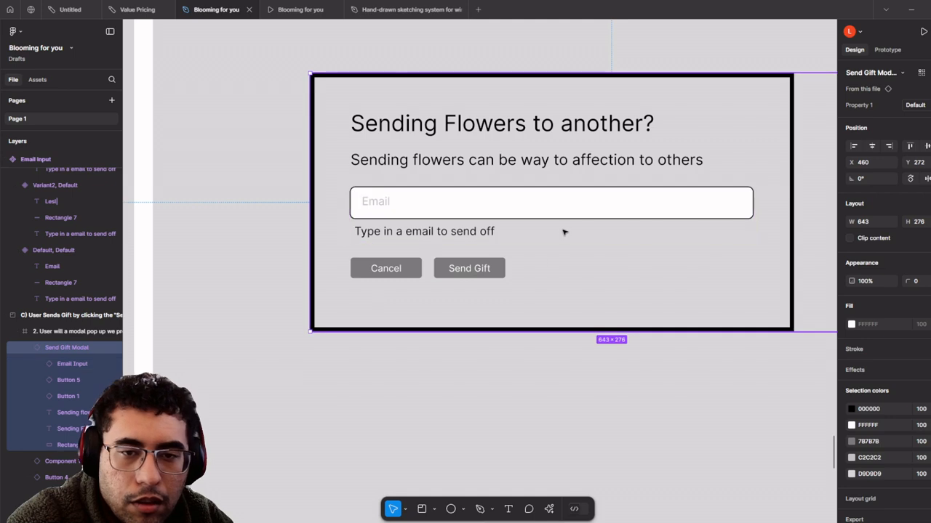
pyautogui.scroll(-2, 564, 233)
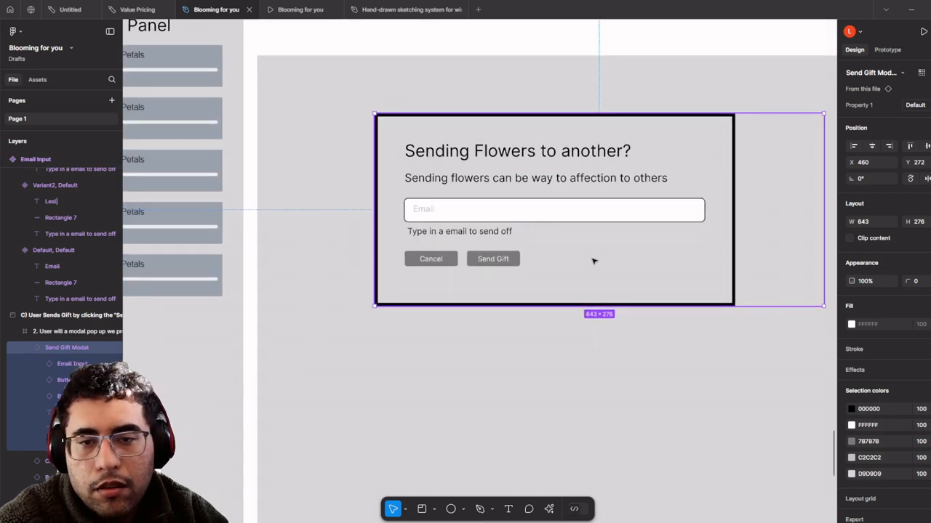
pyautogui.press('Delete')
# - Search assets for 'Modal' and place the Send Gift Modal over the Flower area
pyautogui.scroll(-2, 565, 260)
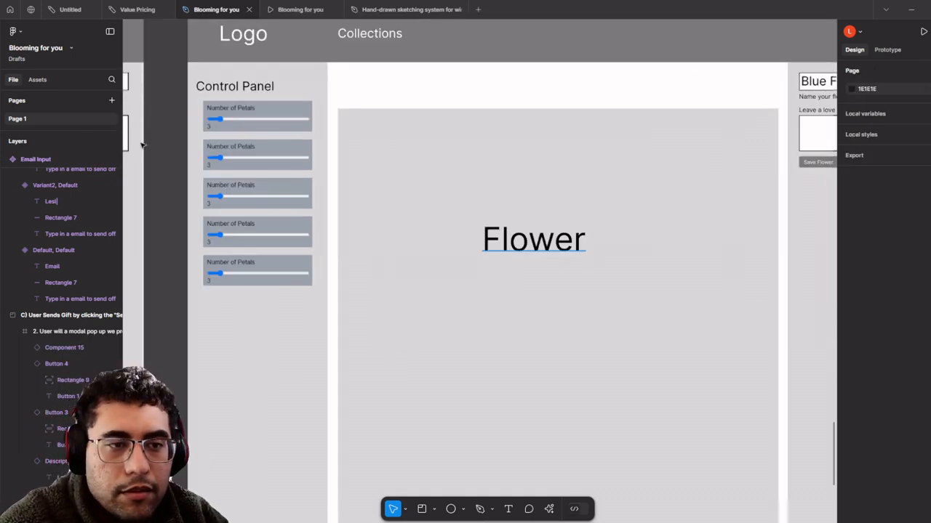
pyautogui.click(37, 79)
pyautogui.write('Mod')
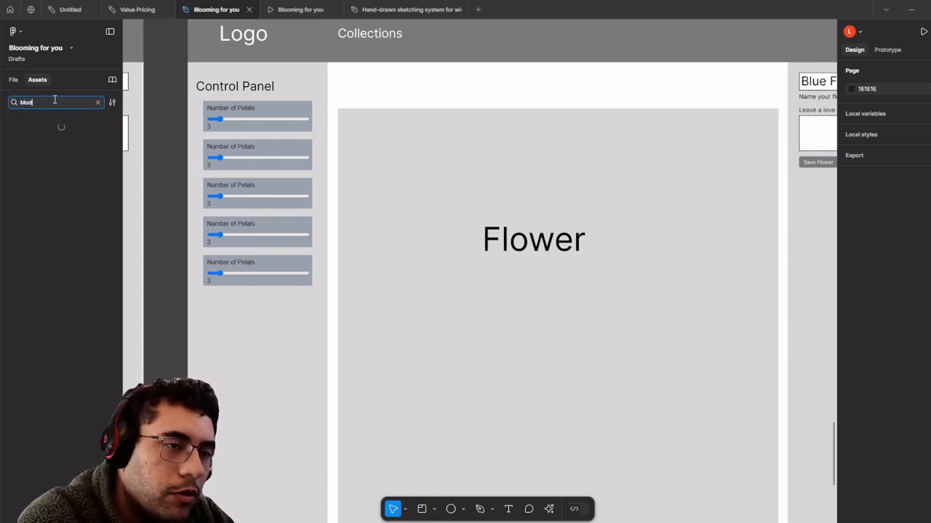
pyautogui.write('al')
pyautogui.moveTo(29, 138); pyautogui.dragTo(574, 330)
pyautogui.moveTo(673, 210); pyautogui.dragTo(648, 262)
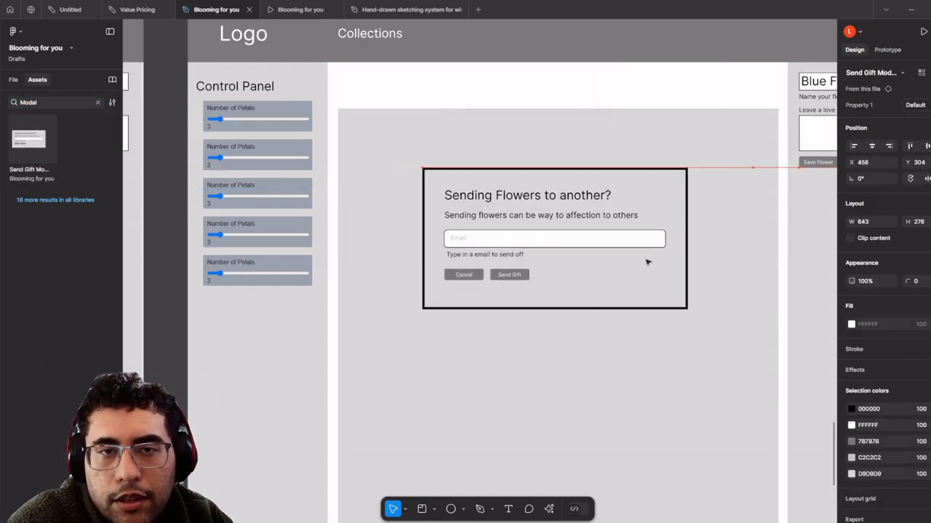
pyautogui.click(328, 7)
# - Confirm in the prototype that Send Gift opens the sending-flowers modal
pyautogui.click(437, 134)
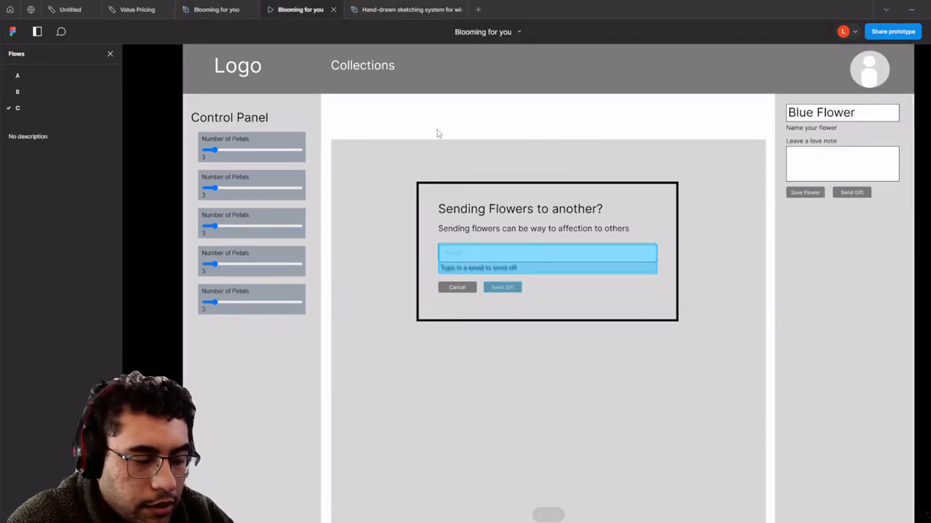
pyautogui.click(840, 193)
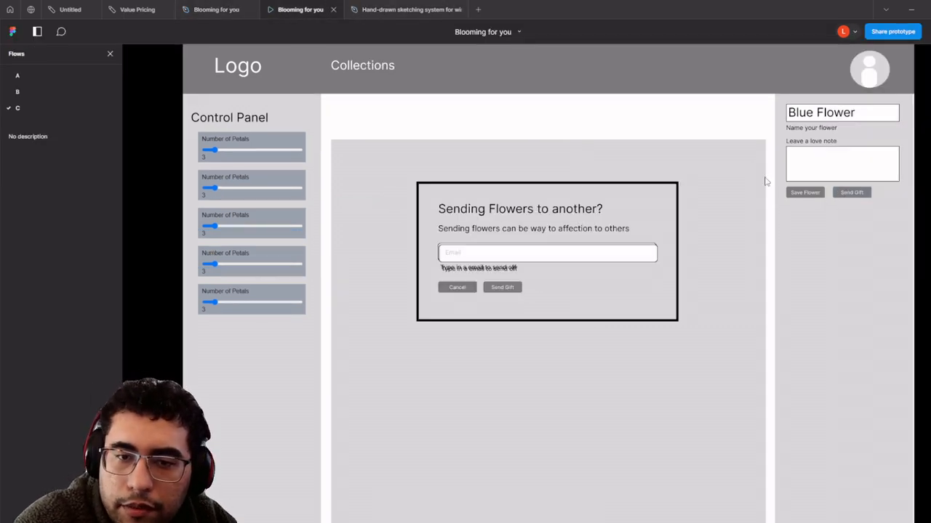
pyautogui.click(120, 5)
# - Return to the design file and select the first Send Gift Modal variant
pyautogui.click(184, 6)
pyautogui.scroll(-4, 332, 167)
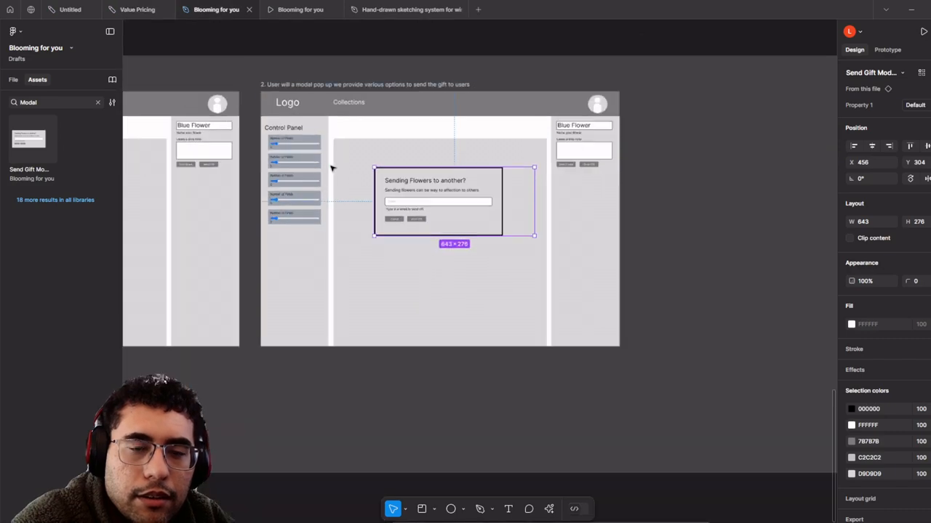
pyautogui.moveTo(260, 47); pyautogui.dragTo(476, 401)
pyautogui.scroll(-5, 476, 401)
pyautogui.scroll(7, 459, 193)
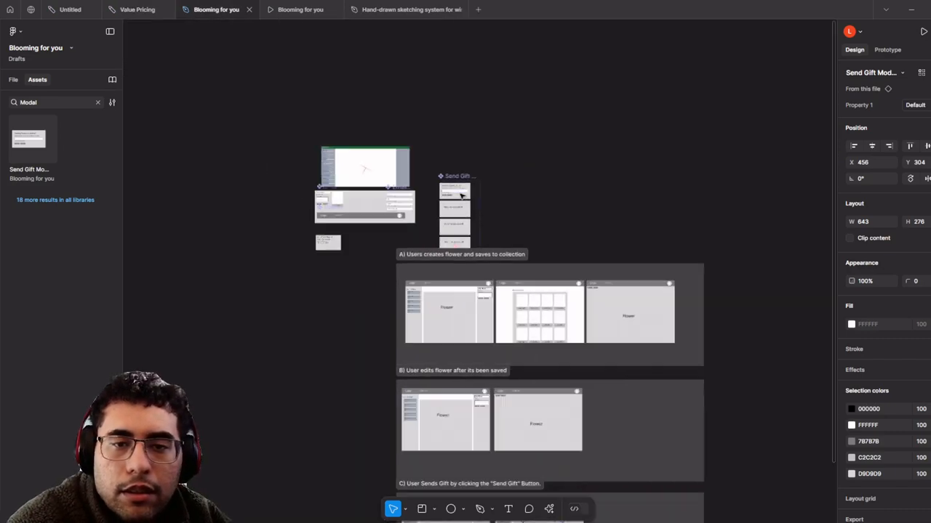
pyautogui.scroll(6, 419, 182)
pyautogui.click(480, 298)
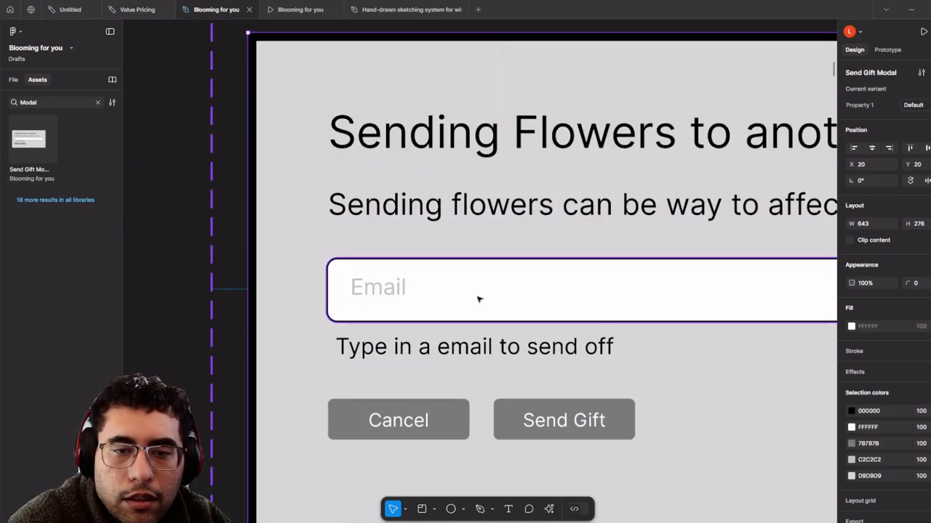
pyautogui.scroll(-3, 397, 281)
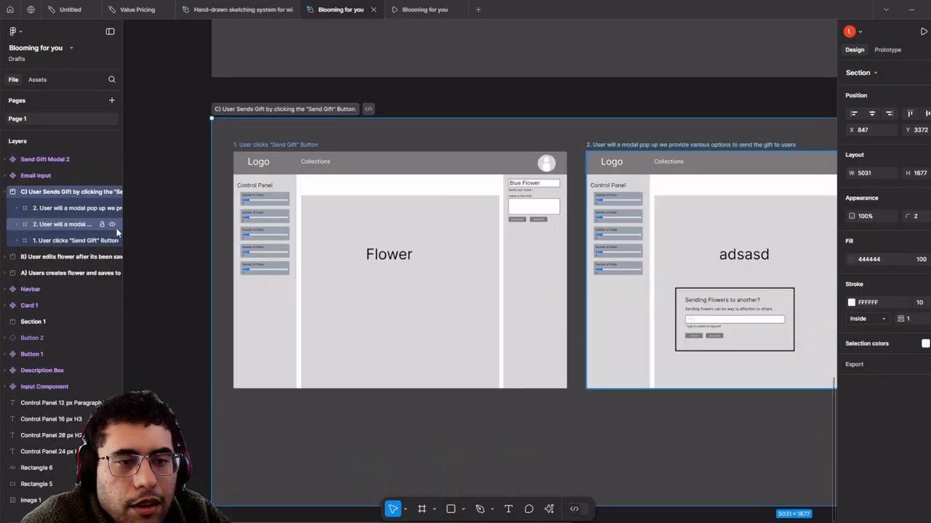
# - Widen the Layers panel and delete section C's duplicate '2.' modal screen
pyautogui.moveTo(123, 231); pyautogui.dragTo(356, 233)
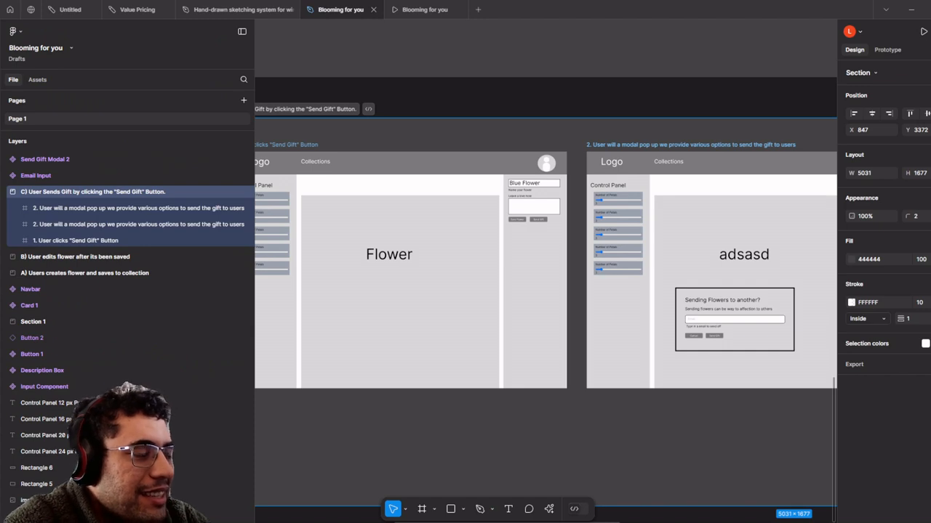
pyautogui.scroll(-2, 336, 247)
pyautogui.scroll(2, 455, 253)
pyautogui.moveTo(633, 278); pyautogui.dragTo(477, 269)
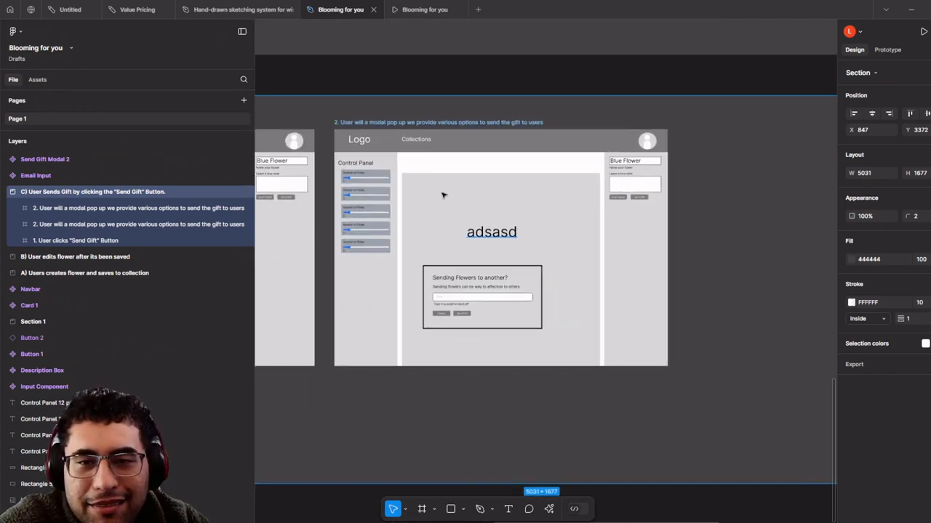
pyautogui.moveTo(420, 125); pyautogui.dragTo(432, 422)
pyautogui.scroll(-3, 443, 203)
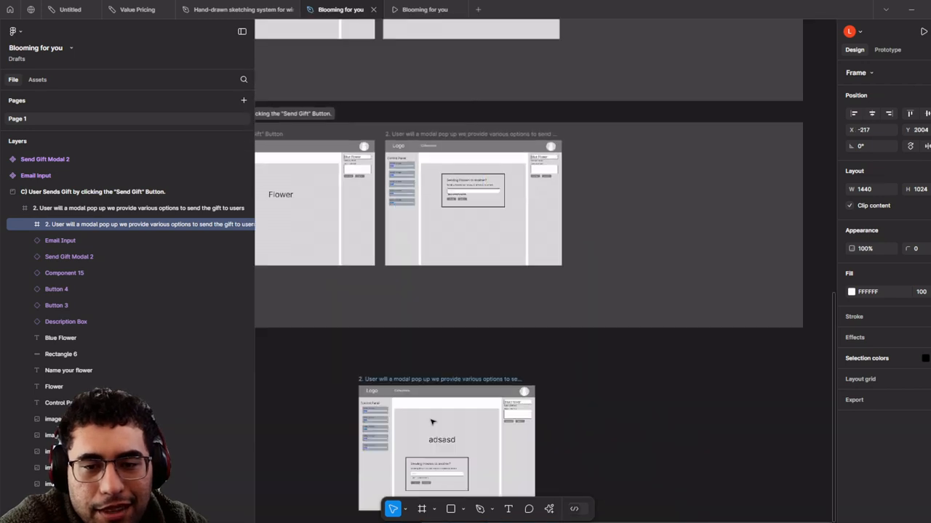
pyautogui.press('Delete')
# - Delete the email input and Send Gift Modal instance from the second screen
pyautogui.scroll(5, 504, 196)
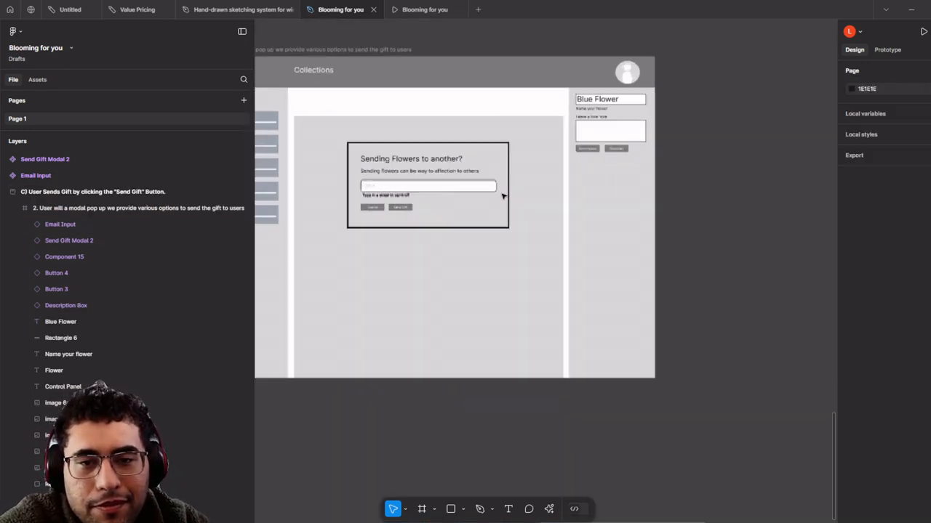
pyautogui.click(553, 258)
pyautogui.press('Delete')
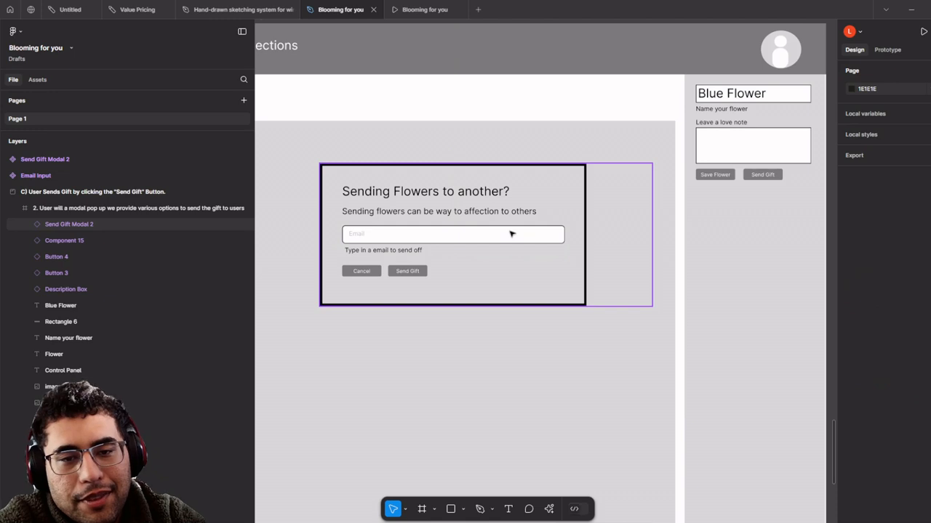
pyautogui.press('Delete')
pyautogui.scroll(-5, 517, 230)
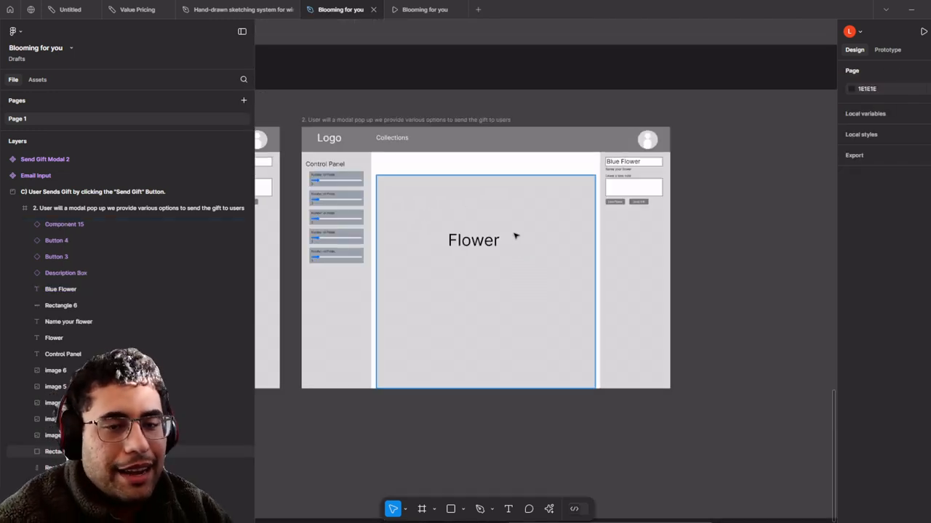
# - Copy the Default Send Gift Modal 2 variant
pyautogui.scroll(-5, 541, 249)
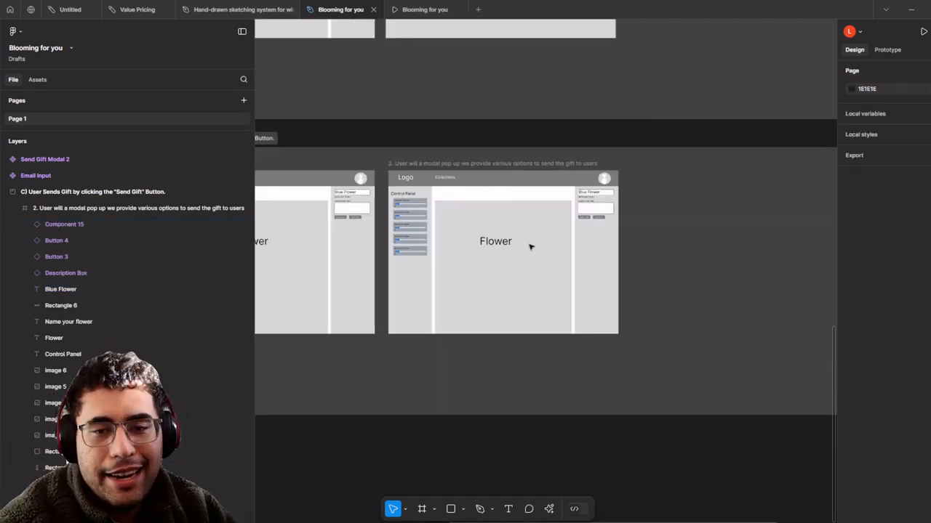
pyautogui.scroll(5, 557, 170)
pyautogui.scroll(5, 436, 167)
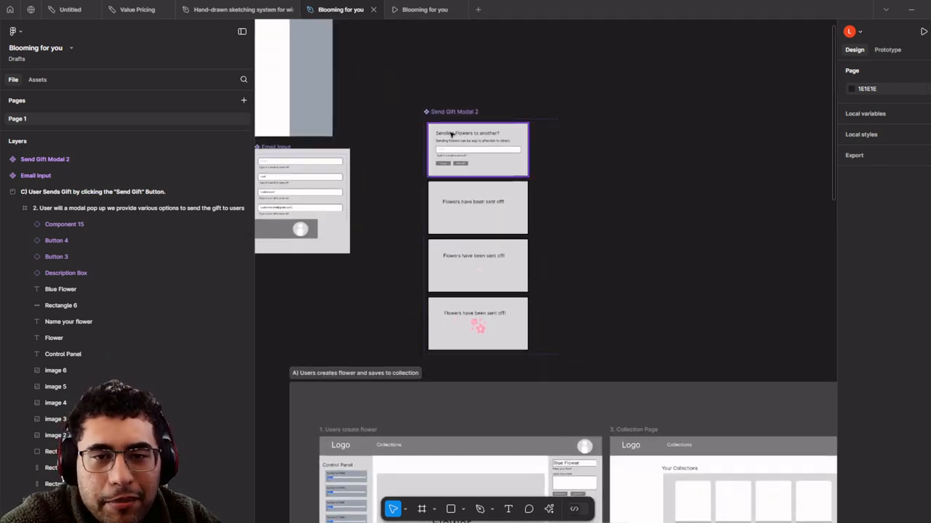
pyautogui.click(510, 171)
pyautogui.rightClick(511, 172)
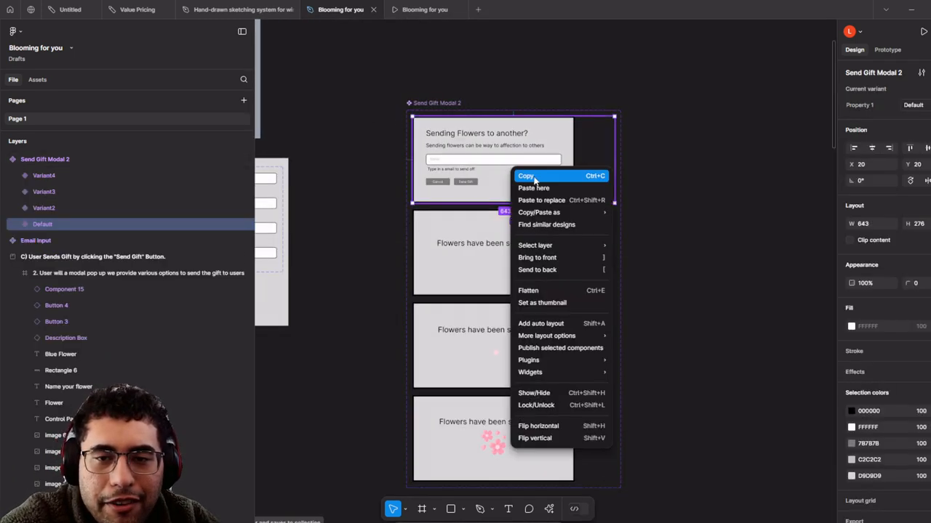
pyautogui.click(542, 177)
# - Paste the modal copy and place it over the Flower area of section C's second screen
pyautogui.hscroll(3, 540, 210)
pyautogui.scroll(2, 540, 210)
pyautogui.rightClick(564, 220)
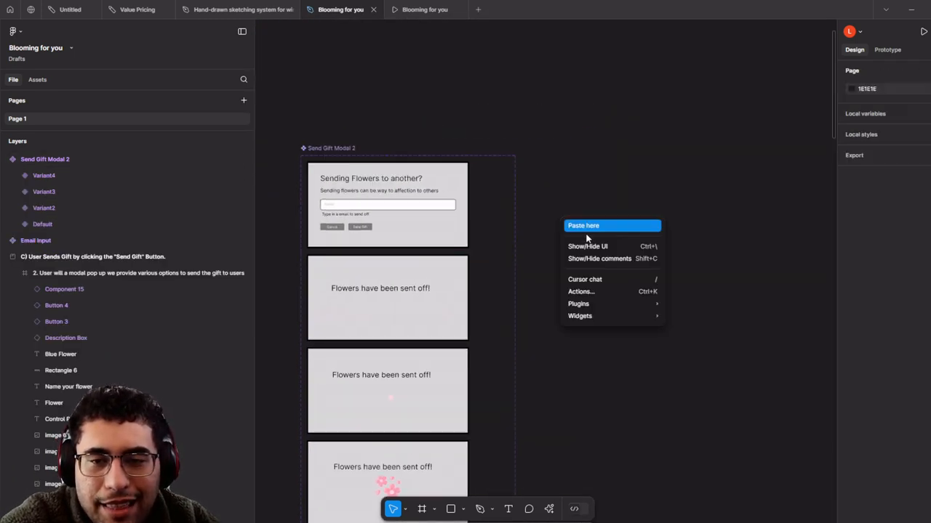
pyautogui.click(590, 226)
pyautogui.scroll(-2, 604, 240)
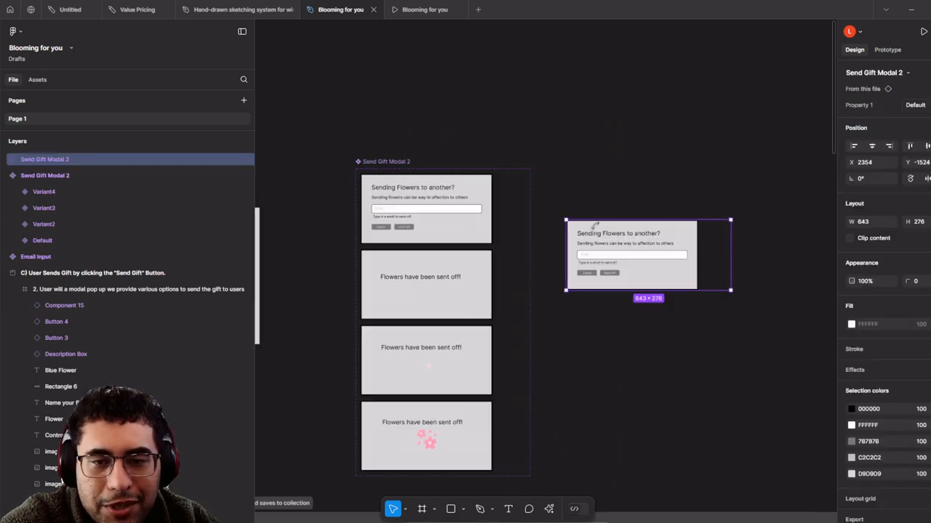
pyautogui.scroll(-4, 620, 263)
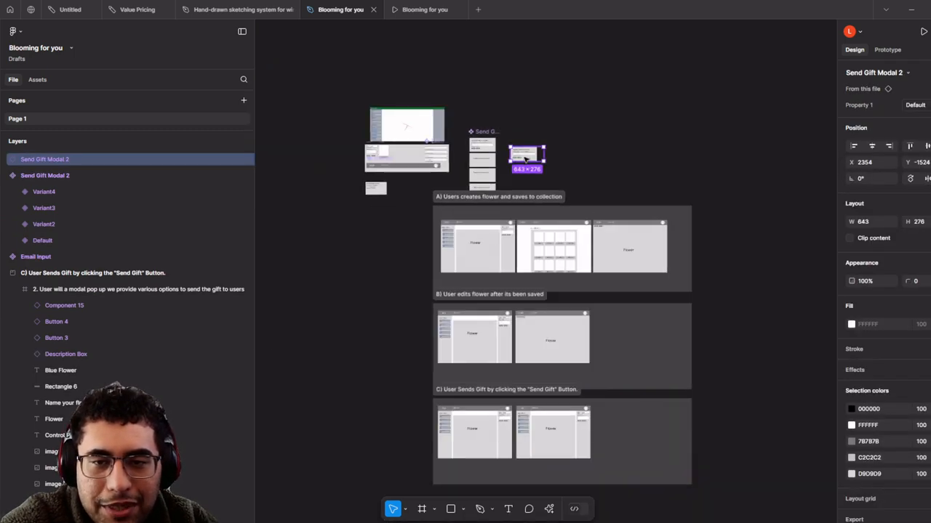
pyautogui.moveTo(569, 396); pyautogui.dragTo(482, 428)
pyautogui.scroll(8, 556, 430)
pyautogui.click(417, 7)
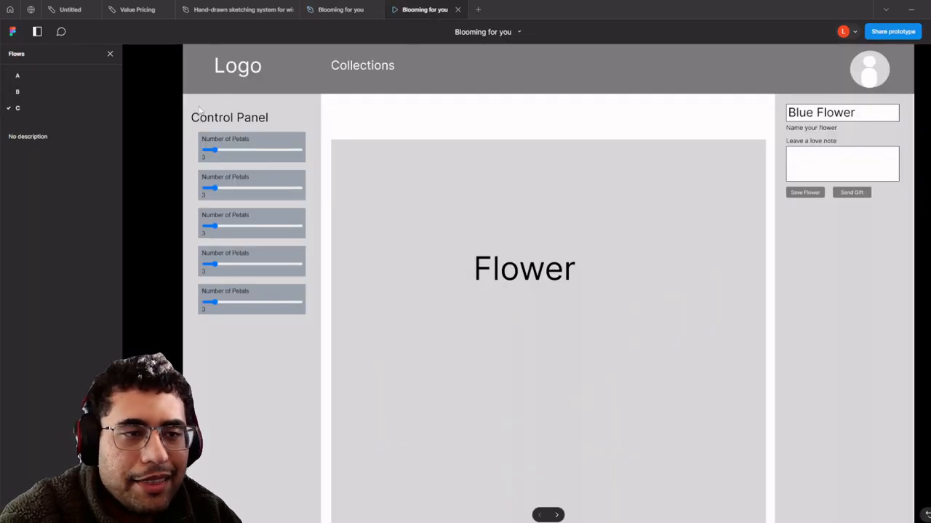
pyautogui.click(852, 194)
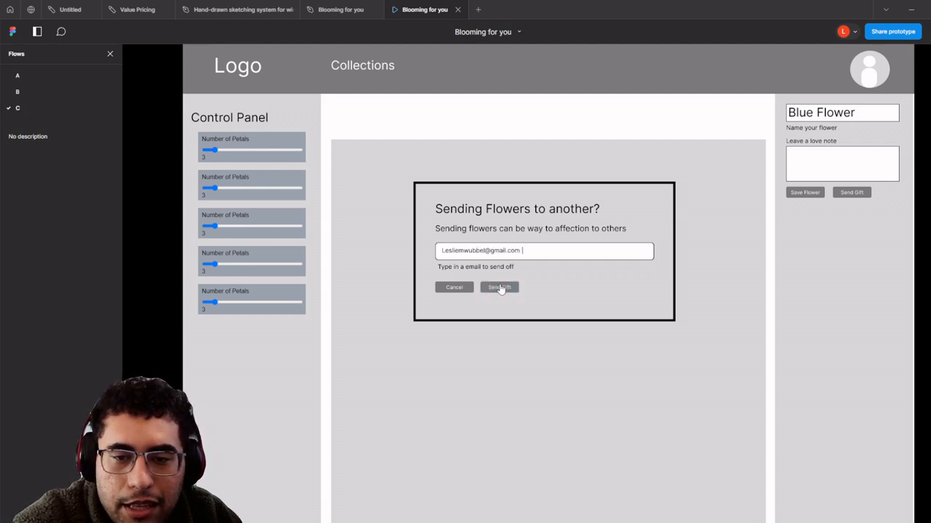
pyautogui.click(499, 289)
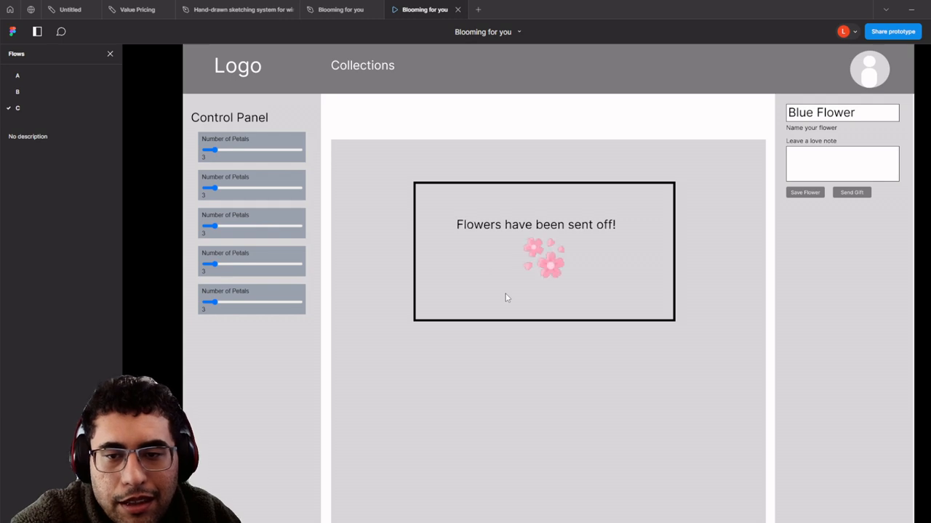
pyautogui.click(340, 9)
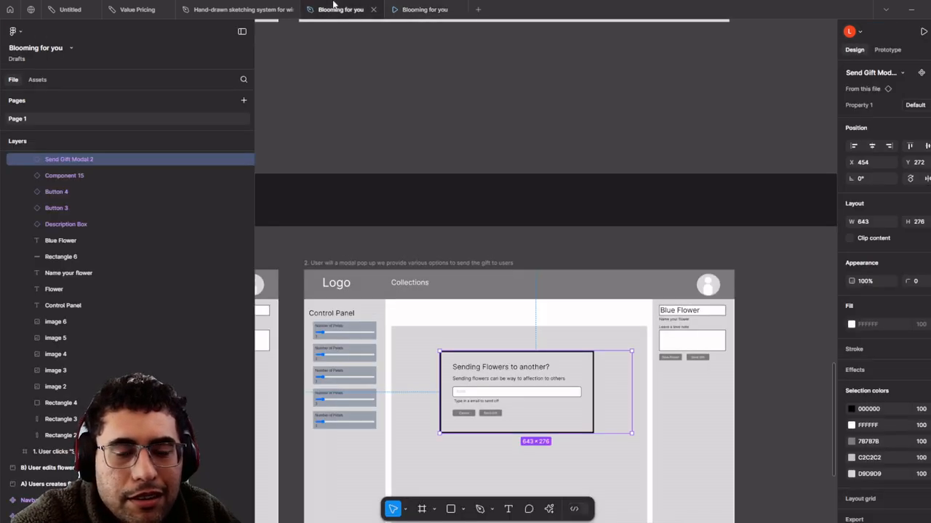
pyautogui.scroll(-5, 515, 222)
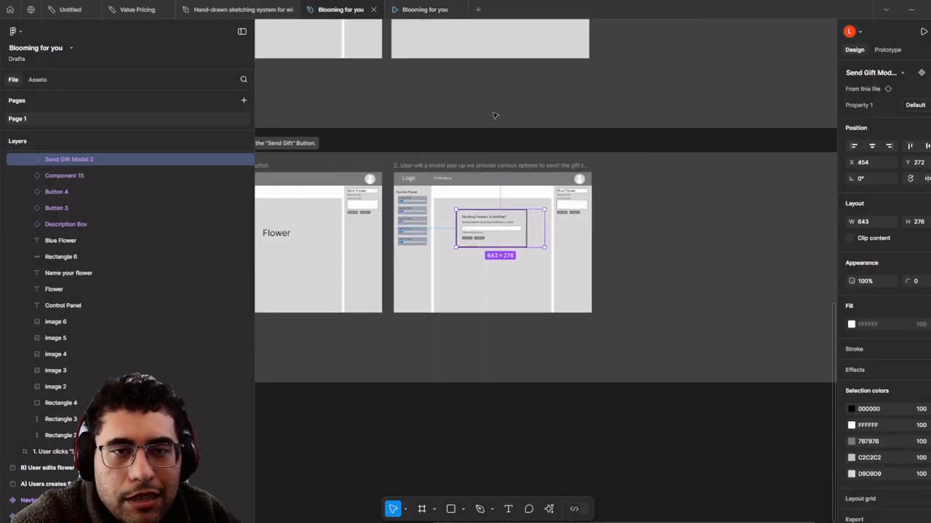
pyautogui.click(406, 6)
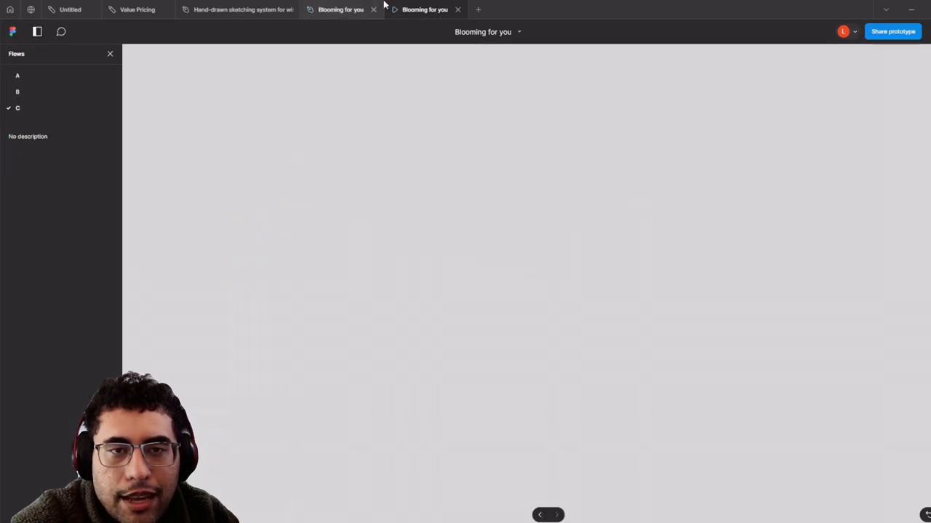
pyautogui.click(382, 7)
pyautogui.scroll(-6, 529, 450)
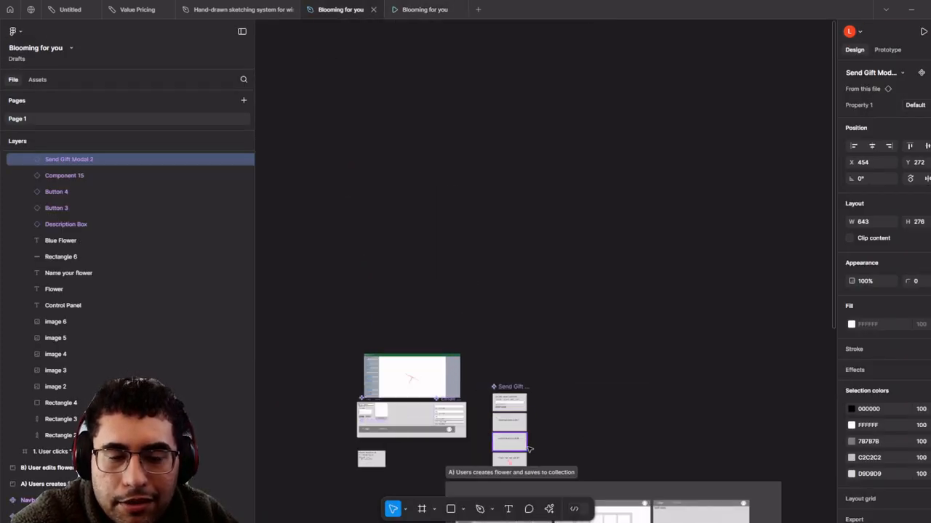
pyautogui.scroll(10, 528, 449)
# - Draw two crossing lines with the Line tool to form an X in the modal
pyautogui.click(450, 509)
pyautogui.click(463, 509)
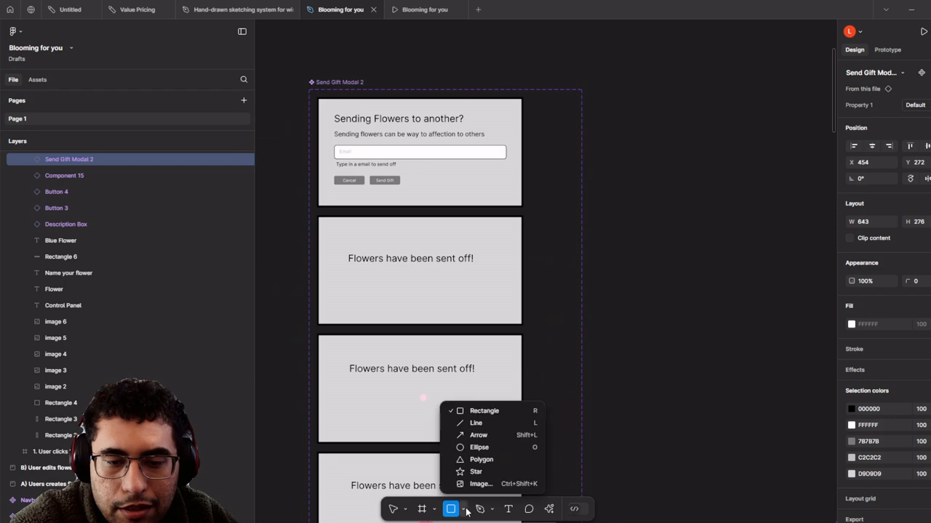
pyautogui.click(483, 423)
pyautogui.scroll(5, 471, 186)
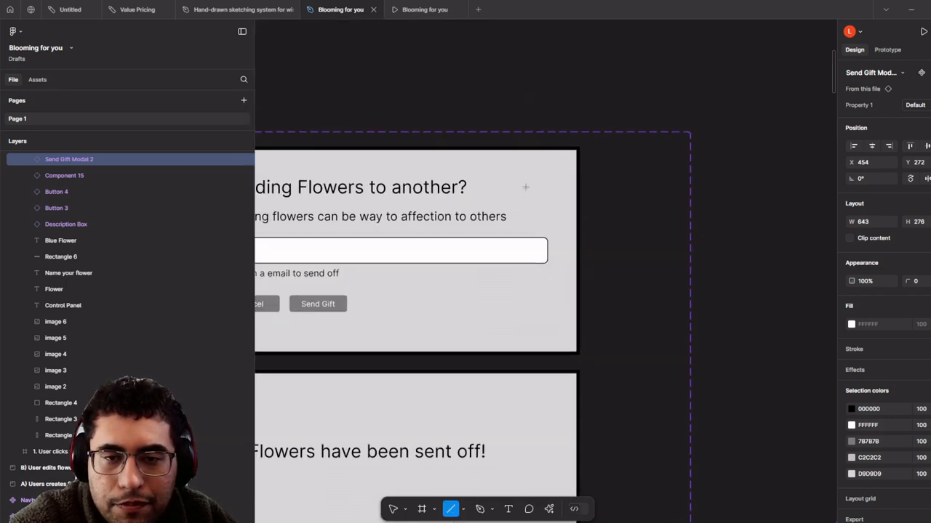
pyautogui.moveTo(540, 153); pyautogui.dragTo(576, 193)
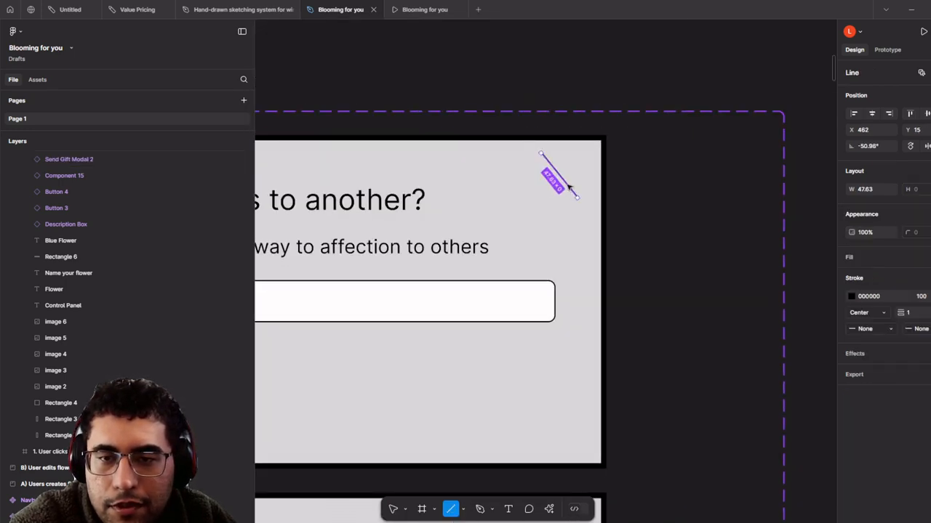
pyautogui.hotkey('ctrl', 'd')
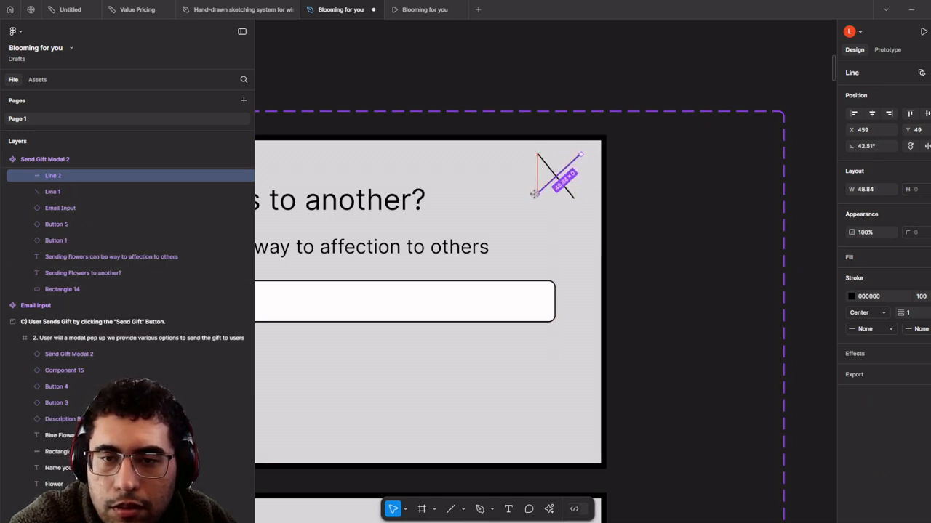
pyautogui.moveTo(535, 194); pyautogui.dragTo(534, 195)
pyautogui.scroll(-3, 533, 247)
pyautogui.moveTo(534, 254); pyautogui.dragTo(564, 266)
pyautogui.scroll(5, 583, 232)
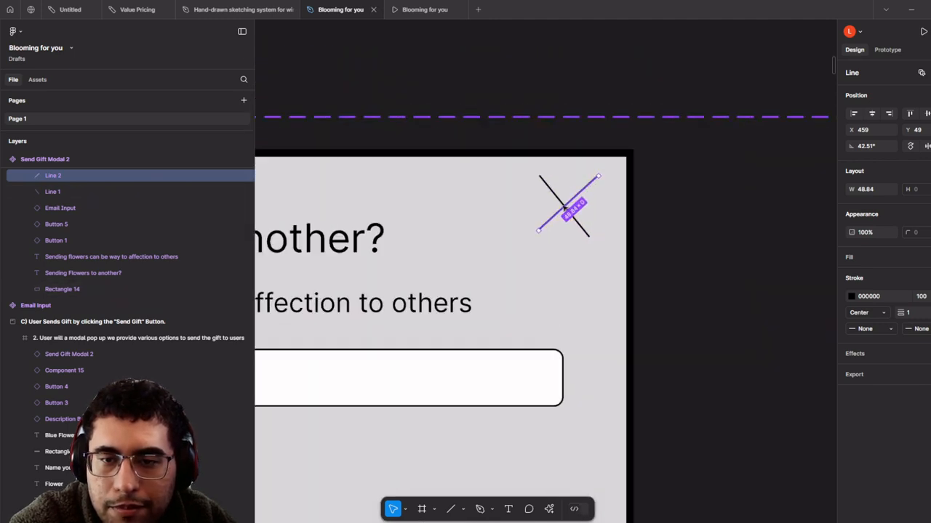
pyautogui.scroll(2, 564, 209)
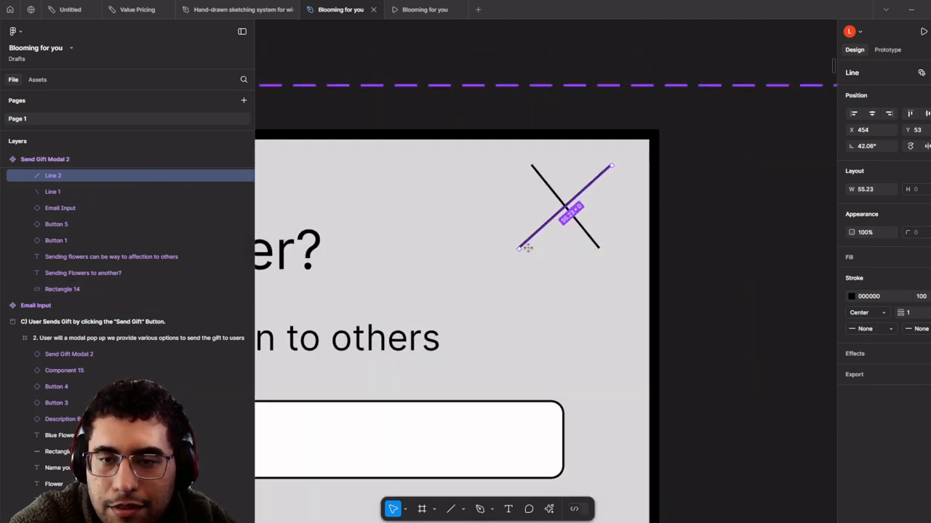
pyautogui.moveTo(524, 248); pyautogui.dragTo(527, 248)
# - Give both X lines stroke weight 4 with Round start and end caps
pyautogui.keyDown('shift'); pyautogui.click(561, 200); pyautogui.keyUp('shift')
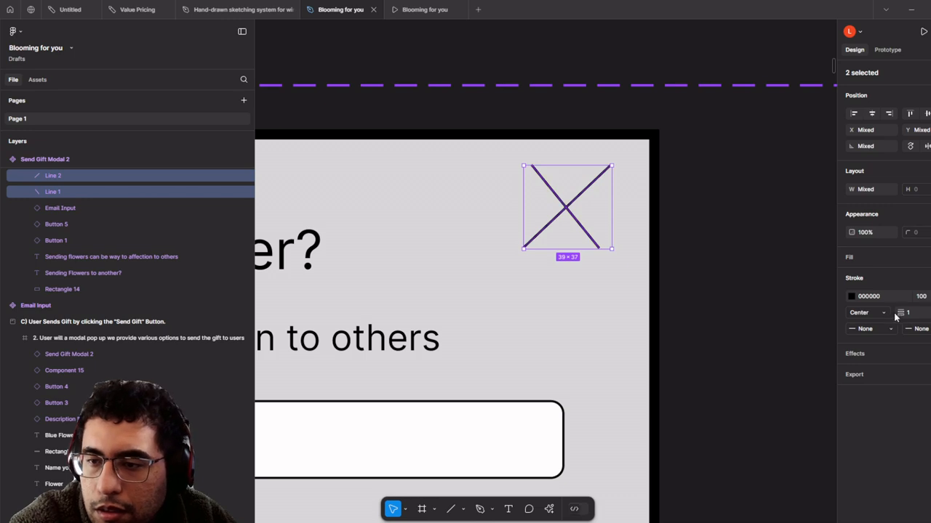
pyautogui.moveTo(895, 316); pyautogui.dragTo(907, 314)
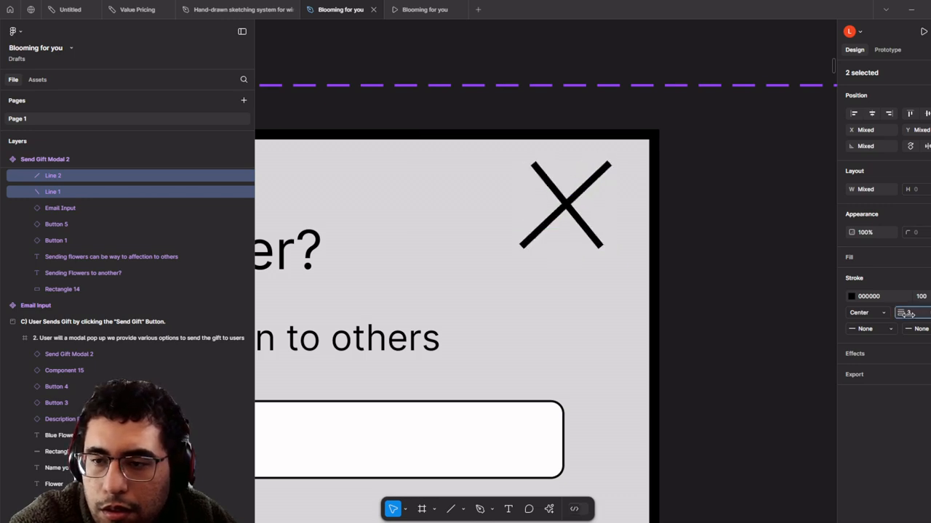
pyautogui.click(893, 329)
pyautogui.click(905, 410)
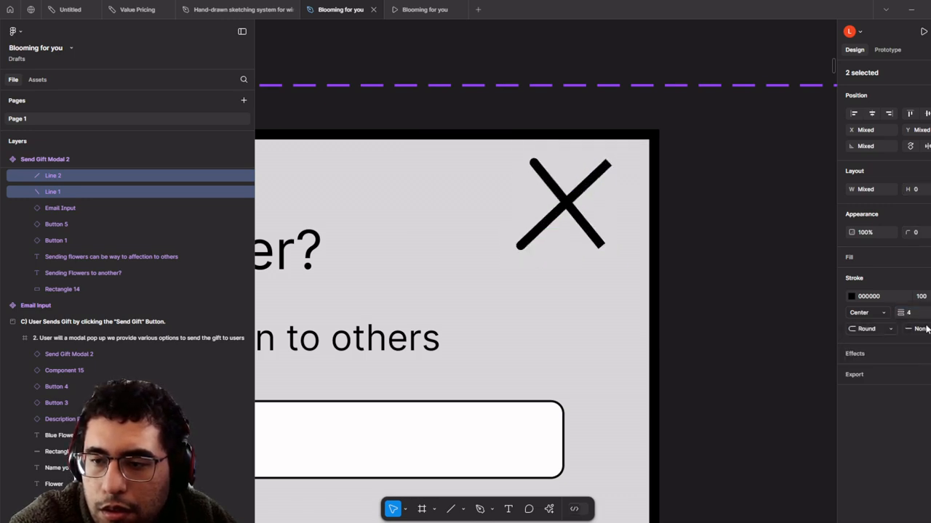
pyautogui.click(927, 329)
pyautogui.click(865, 411)
pyautogui.scroll(3, 561, 182)
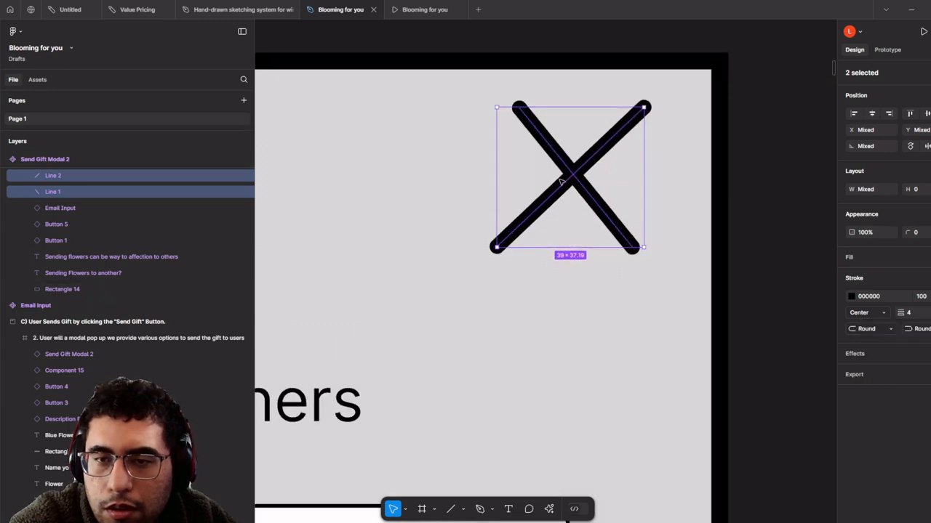
# - Scale the X down to about 16.62×15.45 in the modal's top-right corner
pyautogui.moveTo(497, 248); pyautogui.dragTo(647, 132)
pyautogui.scroll(-3, 643, 138)
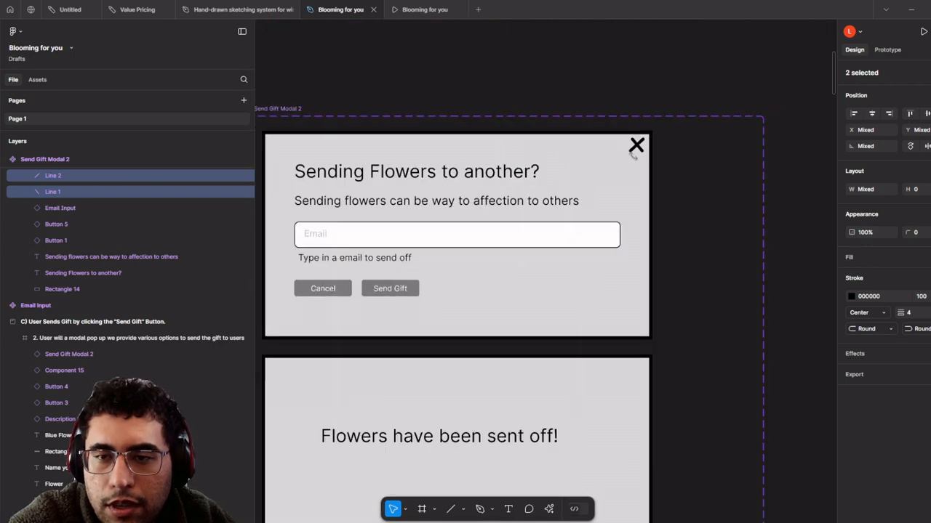
pyautogui.scroll(2, 638, 138)
pyautogui.scroll(-4, 637, 139)
# - Duplicate the X three times into the top-right corner of each 'Flowers have been sent off!' variant
pyautogui.hotkey('ctrl', 'd')
pyautogui.scroll(2, 637, 142)
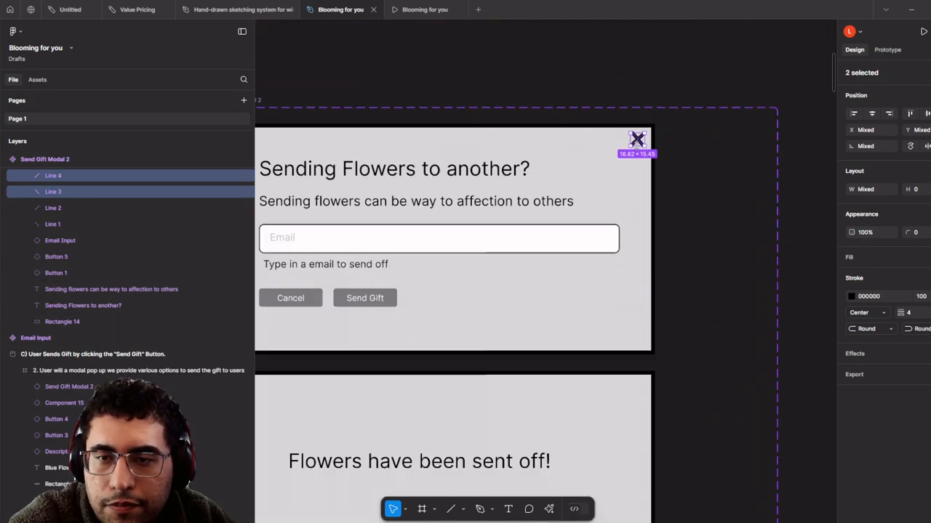
pyautogui.moveTo(637, 139); pyautogui.dragTo(603, 133)
pyautogui.scroll(-1, 602, 134)
pyautogui.hotkey('ctrl', 'd')
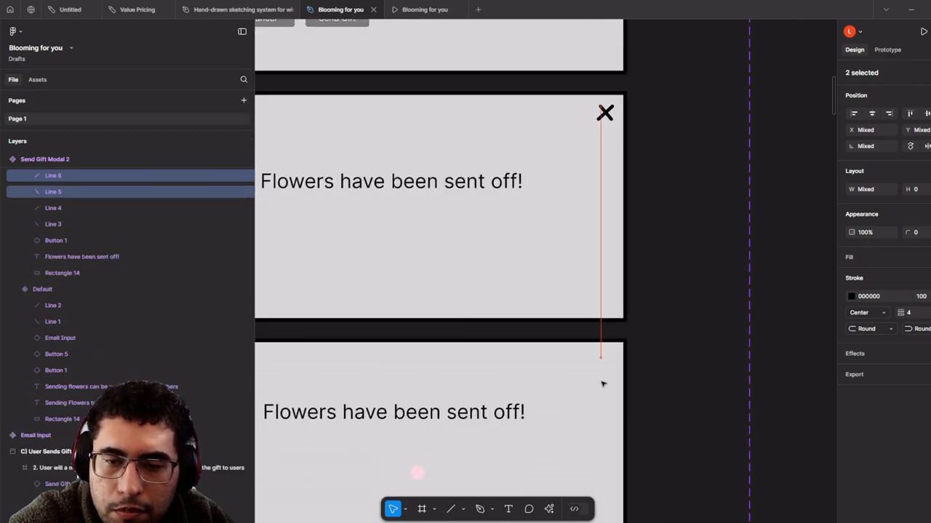
pyautogui.moveTo(603, 384); pyautogui.dragTo(602, 364)
pyautogui.scroll(-5, 602, 370)
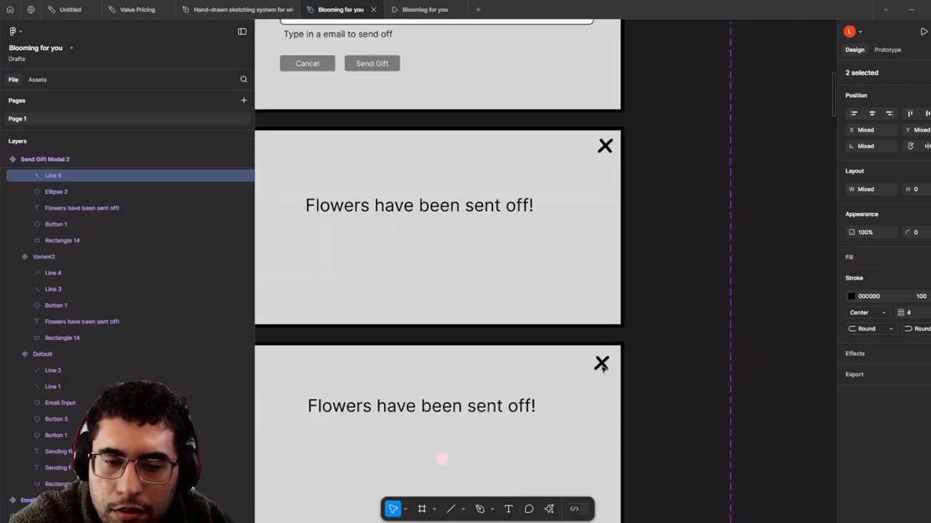
pyautogui.scroll(3, 572, 240)
pyautogui.scroll(2, 572, 224)
pyautogui.hotkey('ctrl', 'd')
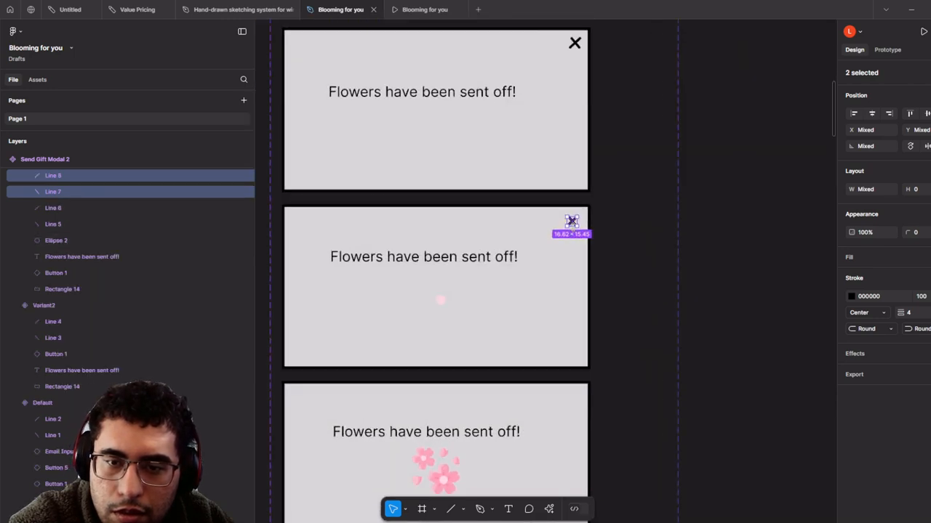
pyautogui.moveTo(573, 222); pyautogui.dragTo(574, 400)
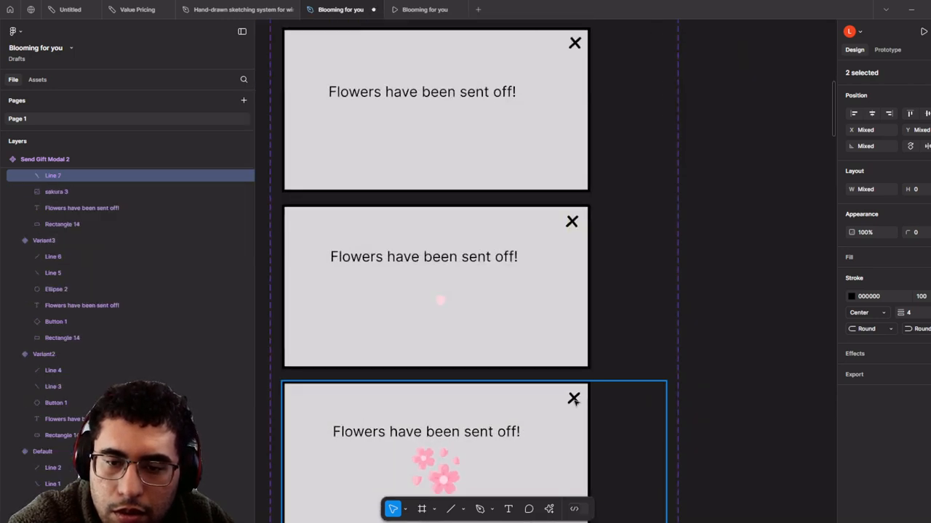
pyautogui.scroll(-5, 574, 400)
pyautogui.click(614, 369)
pyautogui.scroll(-5, 613, 368)
pyautogui.scroll(-5, 563, 187)
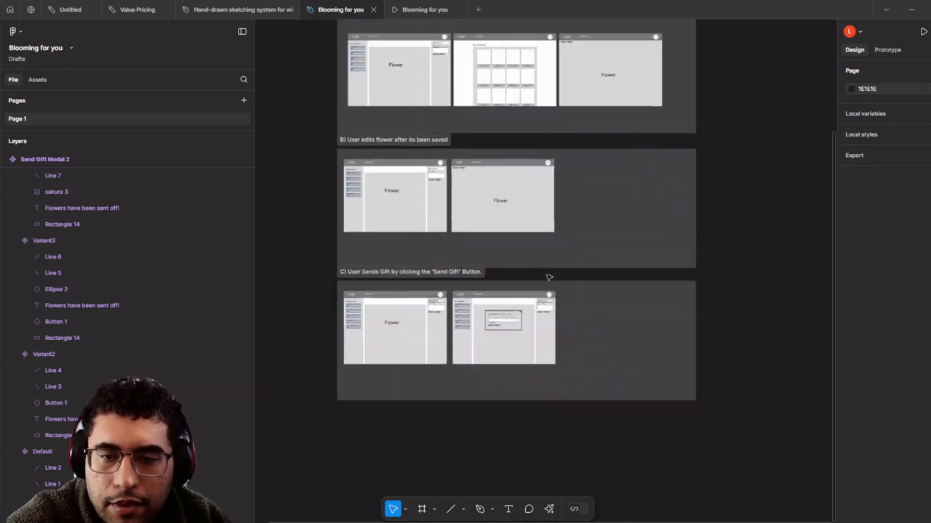
pyautogui.scroll(6, 508, 342)
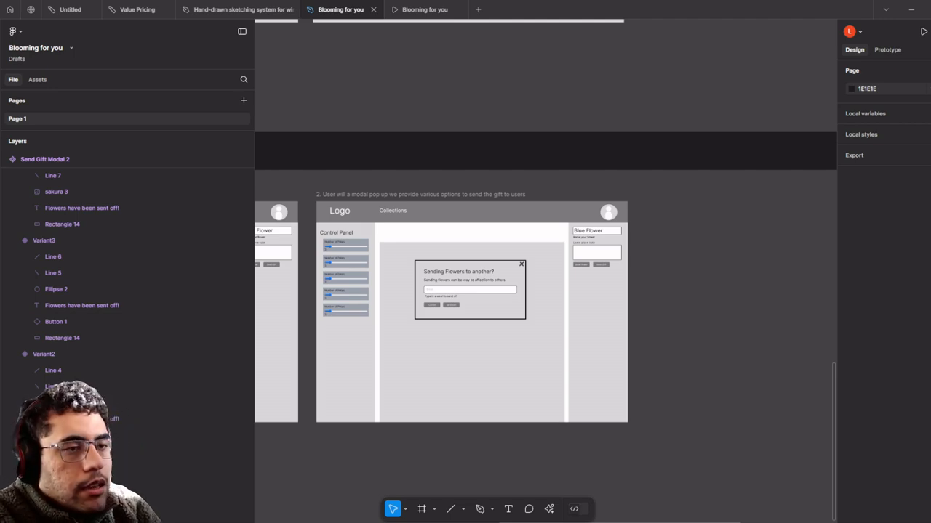
# - Duplicate the modal pop-up frame in flow C and line the copy up beside the original
pyautogui.scroll(-3, 511, 191)
pyautogui.click(507, 192)
pyautogui.hscroll(1, 487, 240)
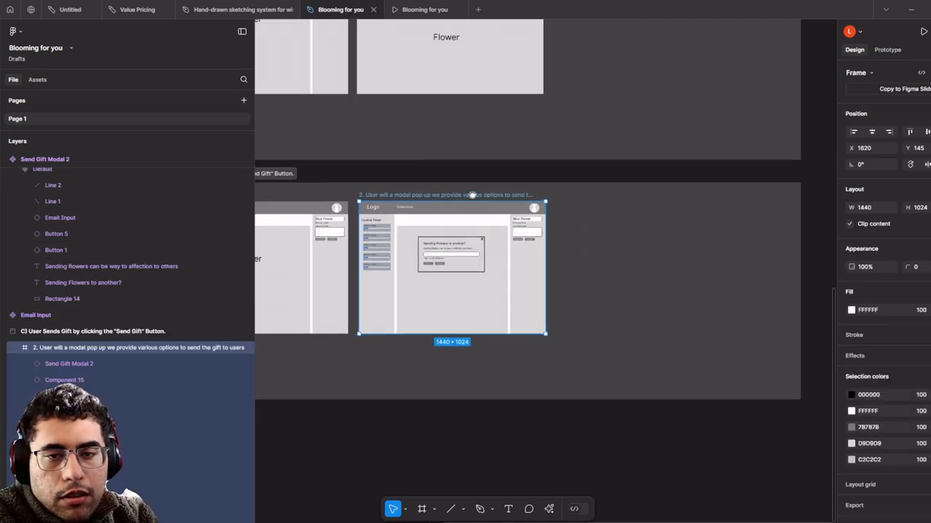
pyautogui.moveTo(654, 303)
pyautogui.mouseDown()
pyautogui.moveTo(662, 314)
pyautogui.moveTo(653, 303)
pyautogui.mouseUp()
pyautogui.scroll(3, 666, 309)
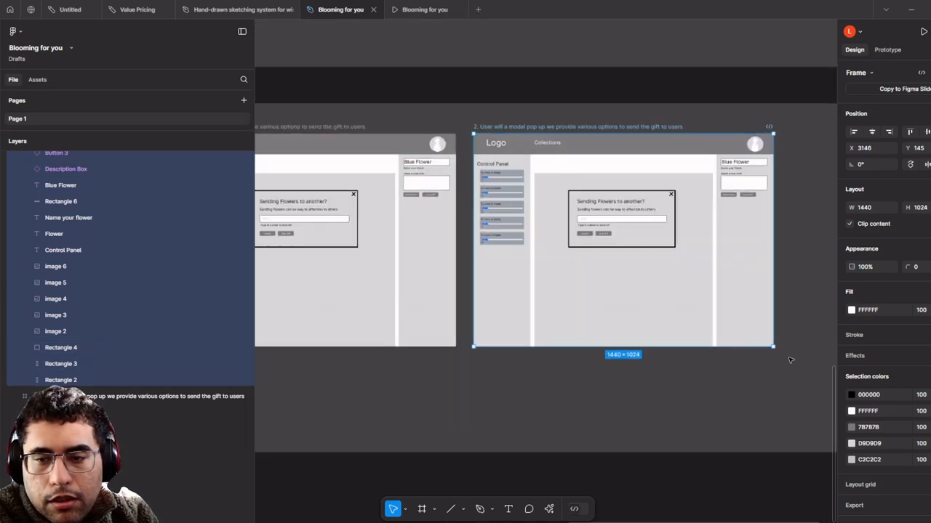
# - Rename the duplicate frame to '4. Users will receive the flowers via email'
pyautogui.moveTo(798, 415); pyautogui.dragTo(498, 149)
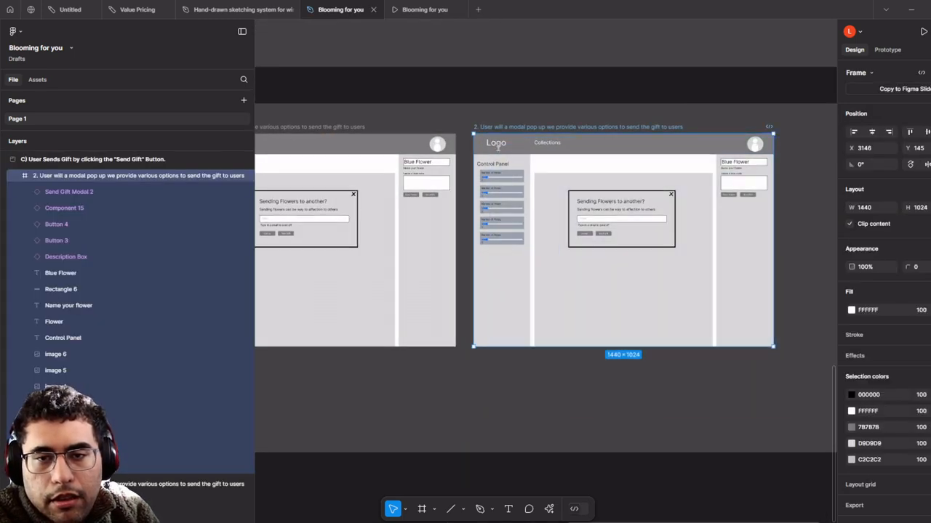
pyautogui.click(508, 154)
pyautogui.keyDown('shift'); pyautogui.click(503, 180); pyautogui.keyUp('shift')
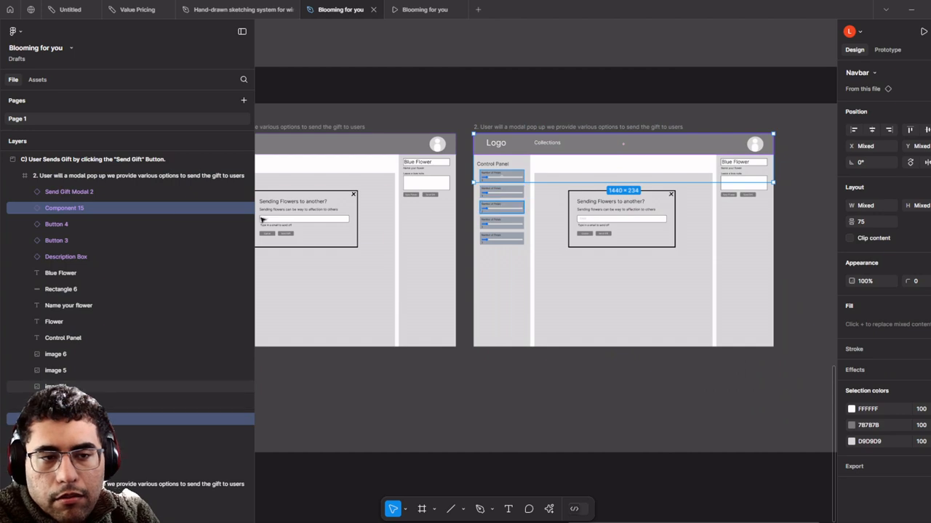
pyautogui.scroll(1, 117, 211)
pyautogui.scroll(1, 118, 211)
pyautogui.click(125, 226)
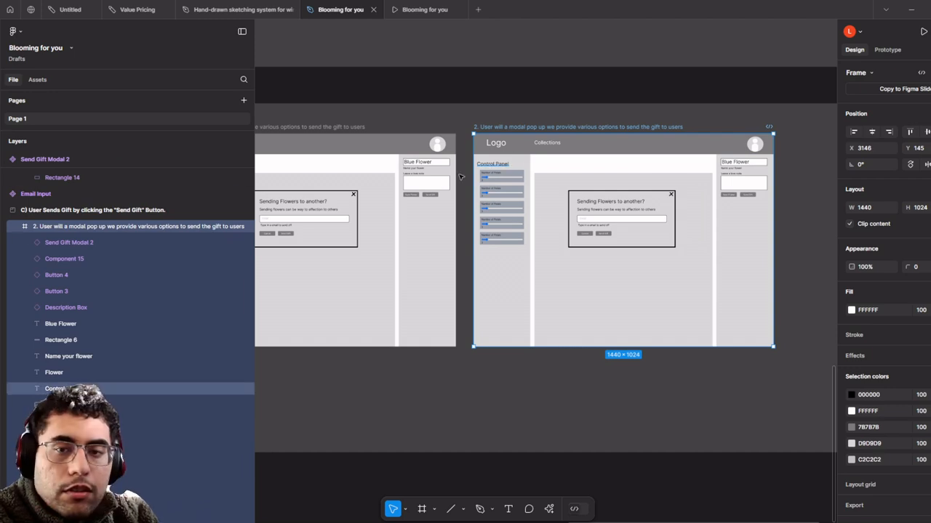
pyautogui.doubleClick(534, 126)
pyautogui.write('4. Users will receive the flowers via email')
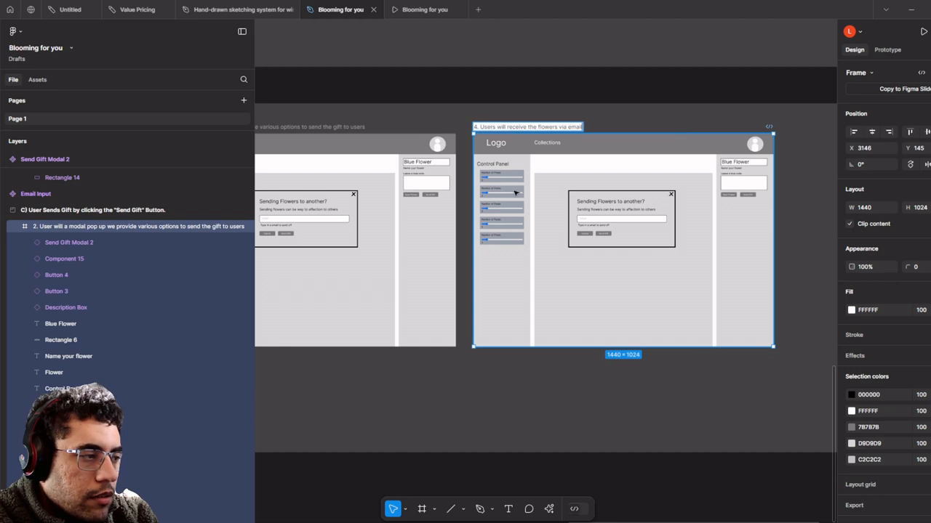
pyautogui.click(534, 92)
# - Select all child layers of frame 4, including Send Gift Modal 2, for removal
pyautogui.scroll(3, 590, 197)
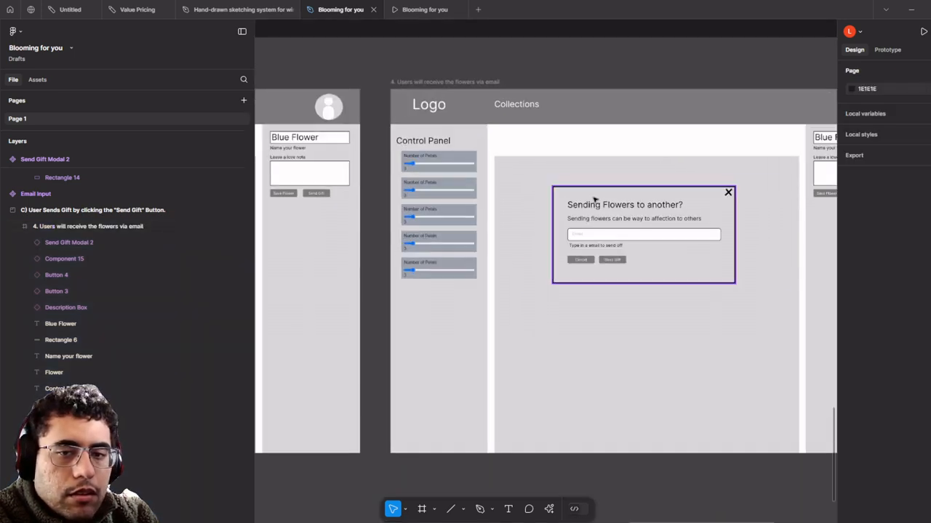
pyautogui.click(482, 81)
pyautogui.click(158, 247)
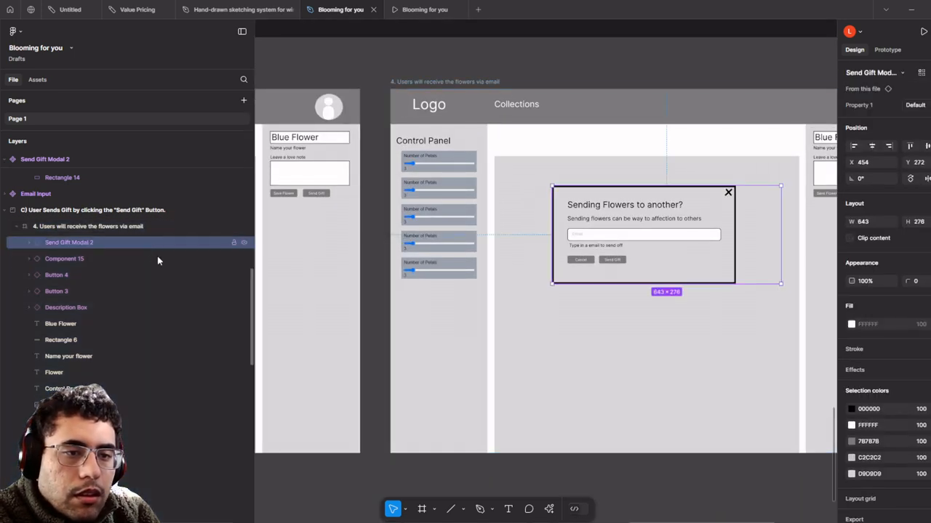
pyautogui.scroll(-10, 167, 303)
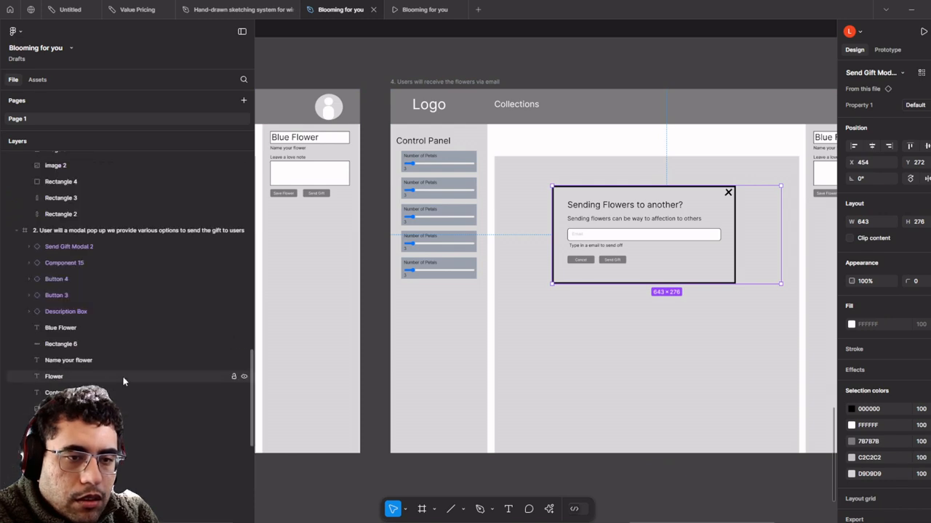
pyautogui.scroll(6, 123, 376)
pyautogui.scroll(-1, 136, 392)
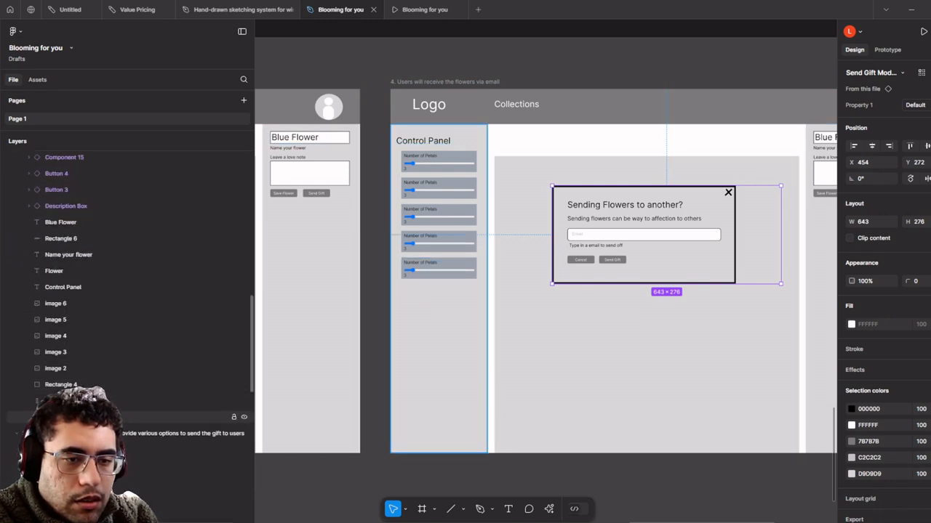
pyautogui.hotkey('ctrl', 'a')
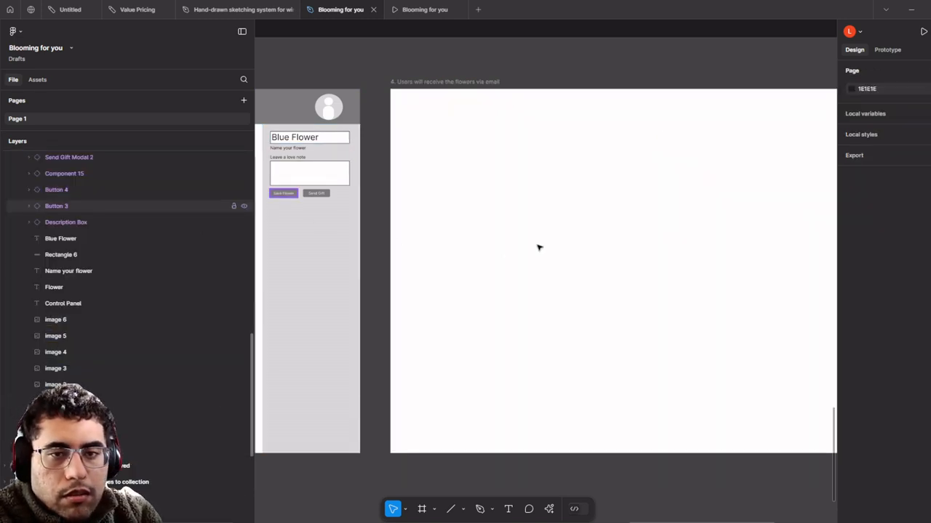
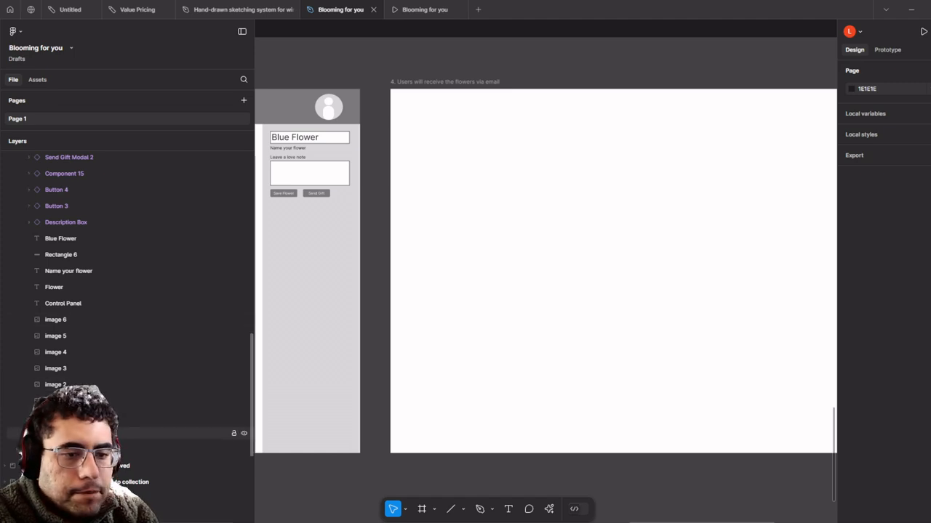
# - Capture a screenshot of the Gmail message with the screen capture app
pyautogui.click(138, 522)
pyautogui.write('s')
pyautogui.click(146, 267)
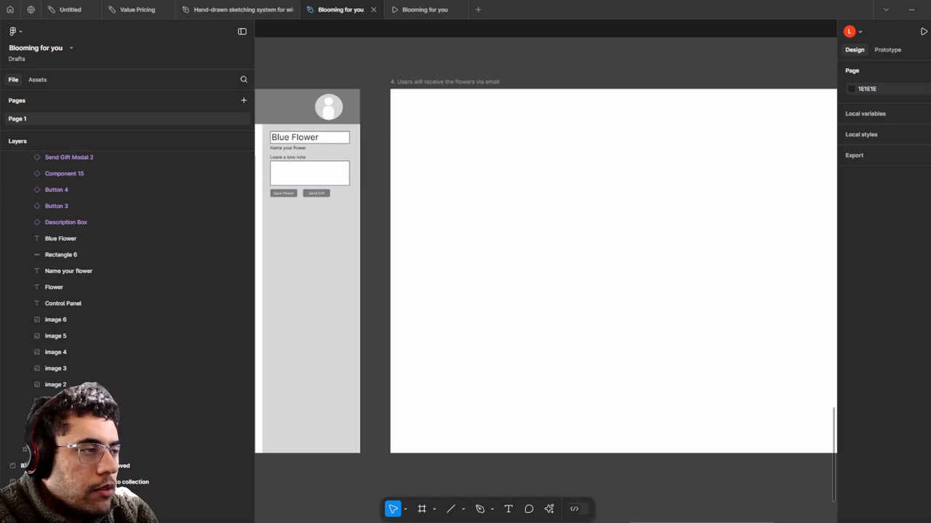
pyautogui.click(58, 187)
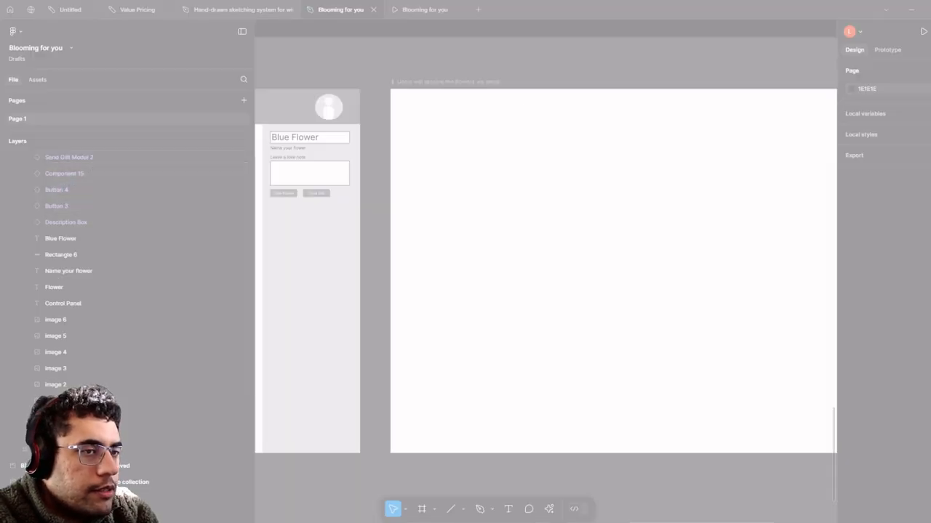
pyautogui.press('Escape')
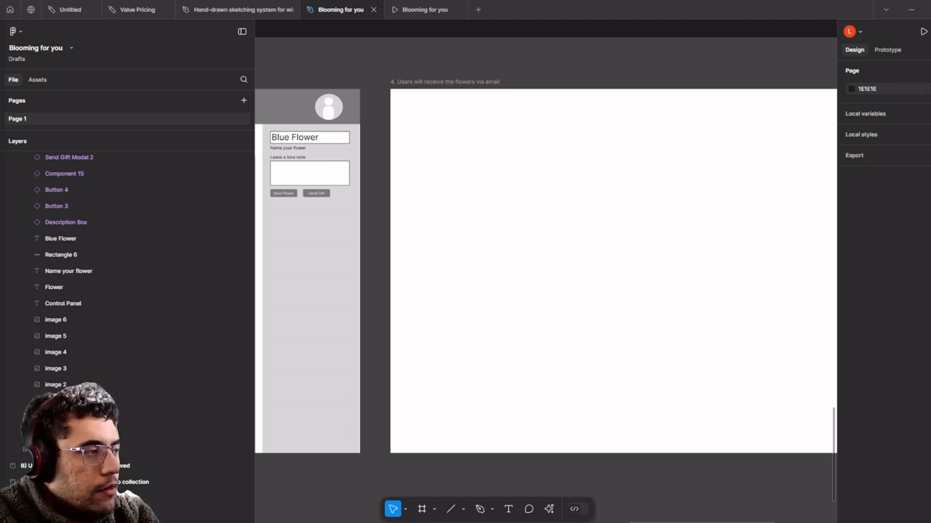
pyautogui.hotkey('ctrl', 'n')
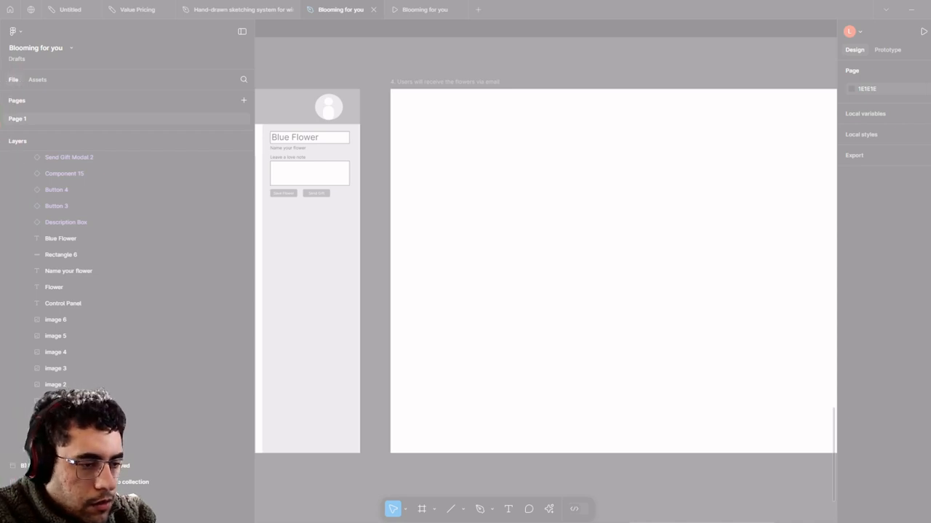
pyautogui.press('Escape')
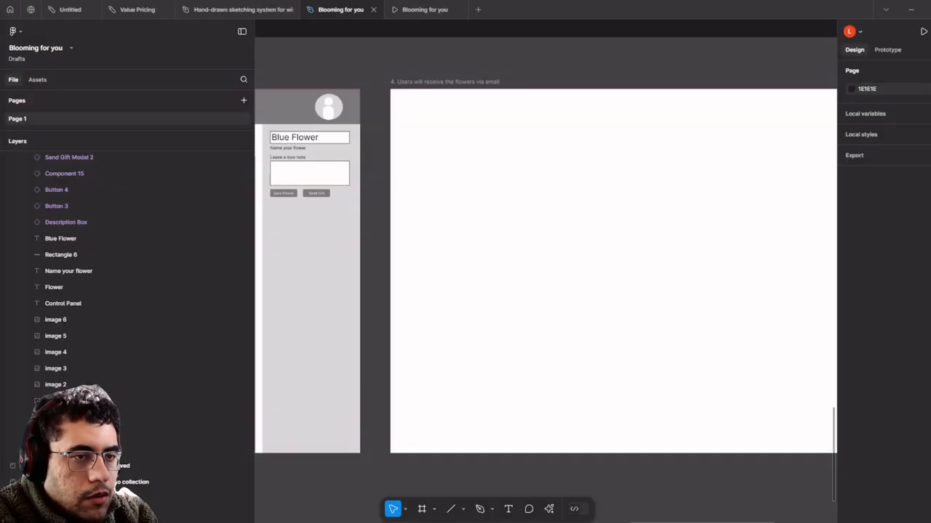
# - Paste the Gmail screenshot into the email frame and scale it down proportionally
pyautogui.click(611, 54)
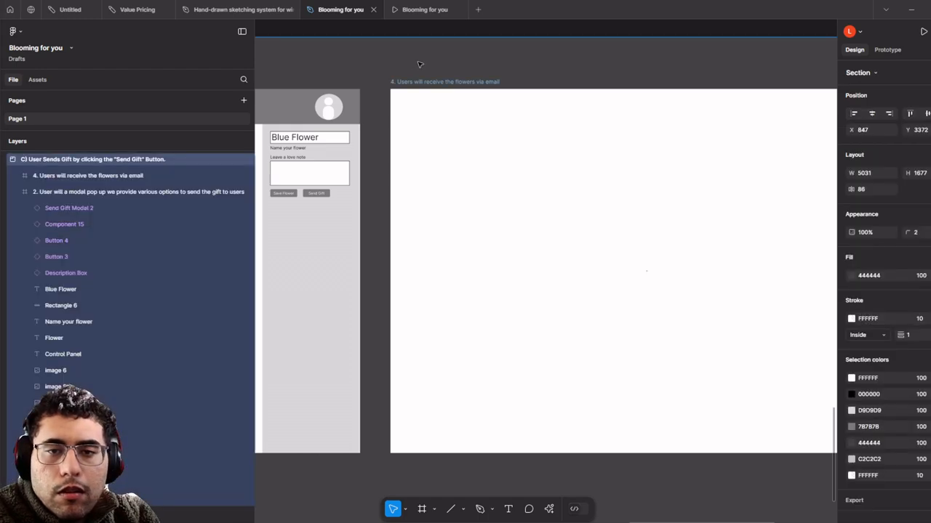
pyautogui.hotkey('ctrl', 'v')
pyautogui.scroll(2, 507, 176)
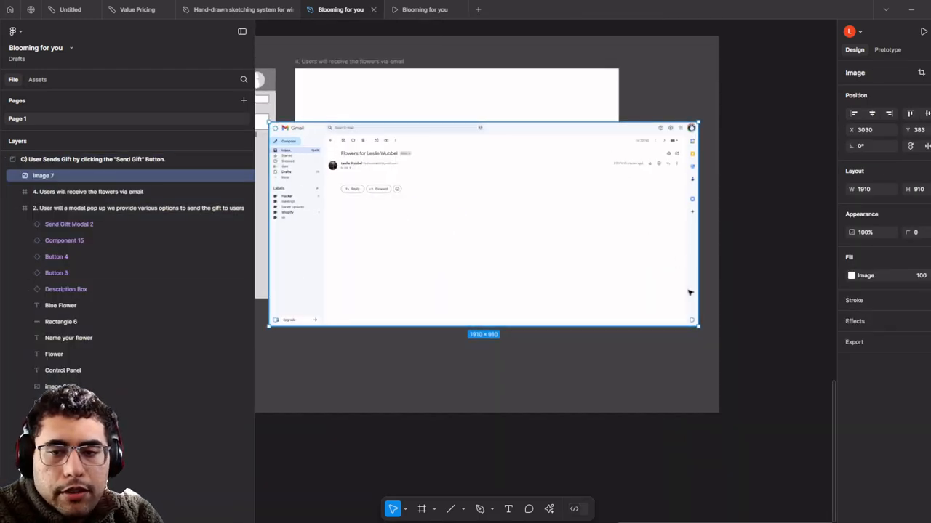
pyautogui.press('k')
pyautogui.moveTo(699, 327); pyautogui.dragTo(455, 208)
pyautogui.scroll(2, 407, 178)
pyautogui.moveTo(419, 183); pyautogui.dragTo(595, 151)
# - Place the screenshot inside the email frame and enlarge it to the full 1440 width
pyautogui.click(505, 84)
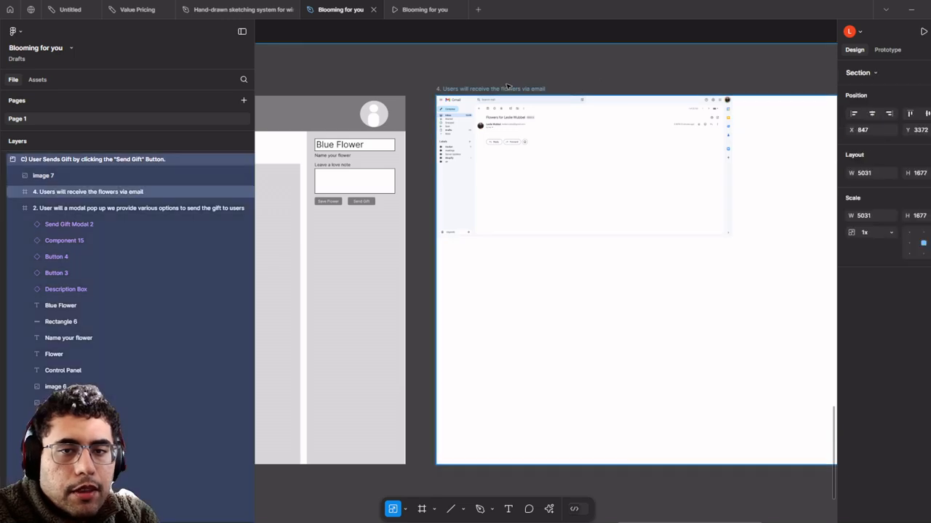
pyautogui.click(510, 88)
pyautogui.moveTo(530, 98); pyautogui.dragTo(446, 92)
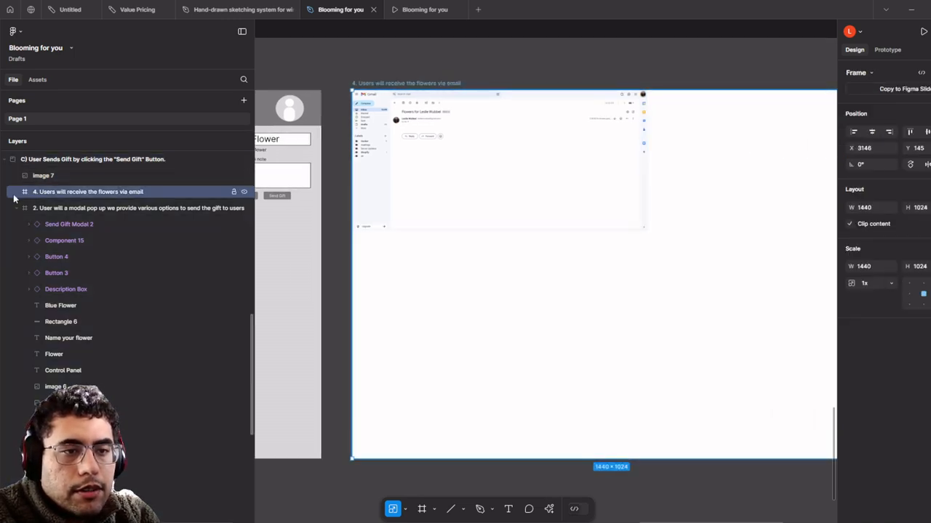
pyautogui.click(474, 136)
pyautogui.scroll(-3, 531, 131)
pyautogui.moveTo(534, 133); pyautogui.dragTo(508, 208)
pyautogui.moveTo(576, 237); pyautogui.dragTo(570, 209)
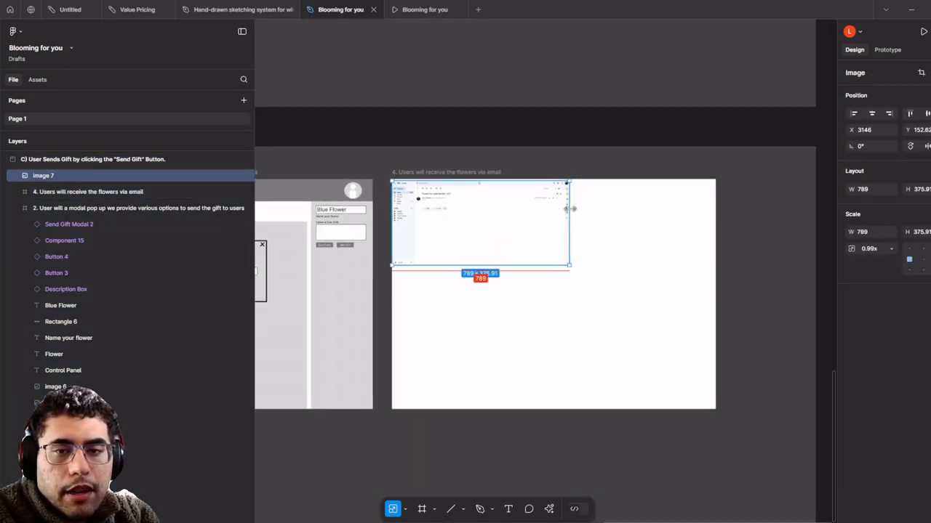
pyautogui.moveTo(494, 223); pyautogui.dragTo(509, 87)
pyautogui.click(551, 205)
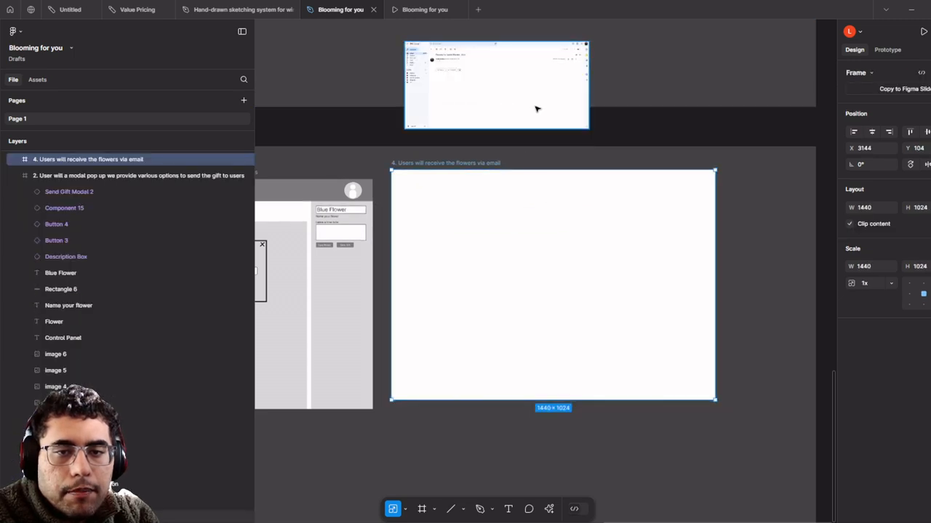
pyautogui.click(536, 102)
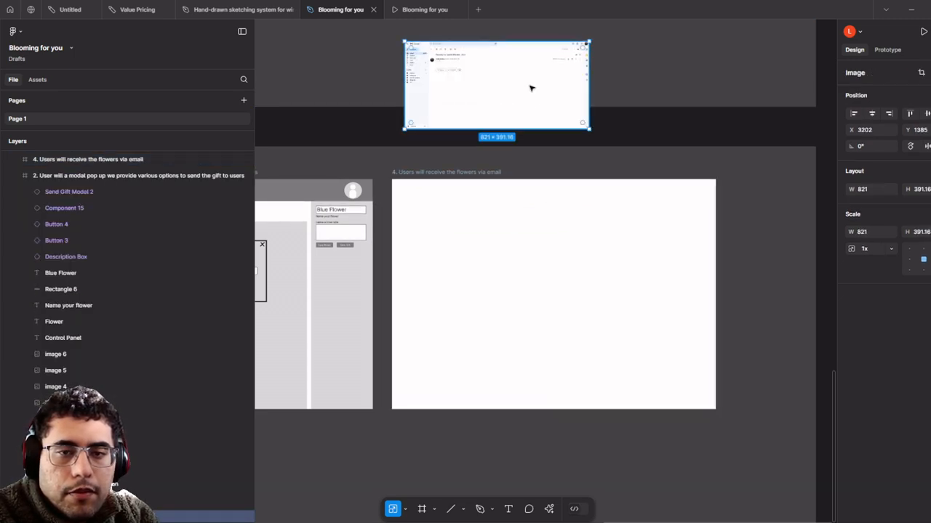
pyautogui.moveTo(530, 88); pyautogui.dragTo(502, 220)
pyautogui.scroll(3, 538, 236)
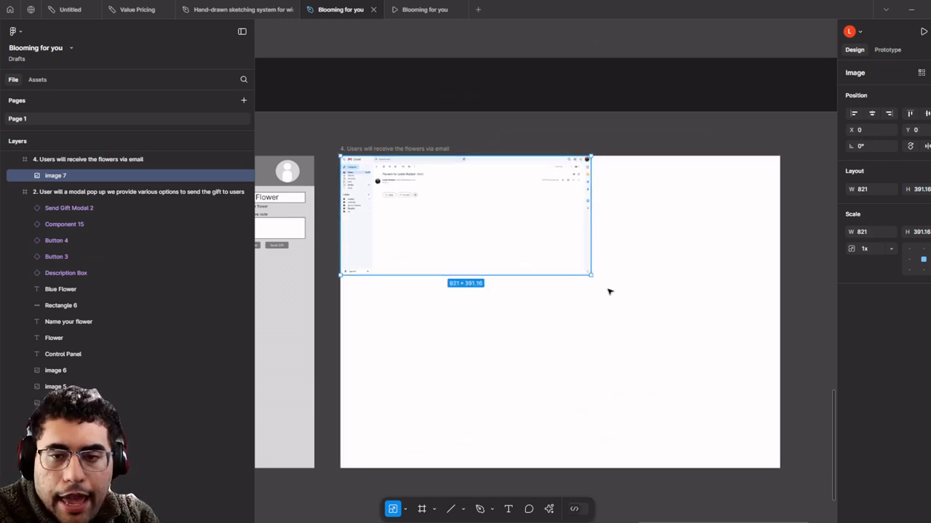
pyautogui.moveTo(593, 274); pyautogui.dragTo(778, 333)
pyautogui.scroll(5, 582, 313)
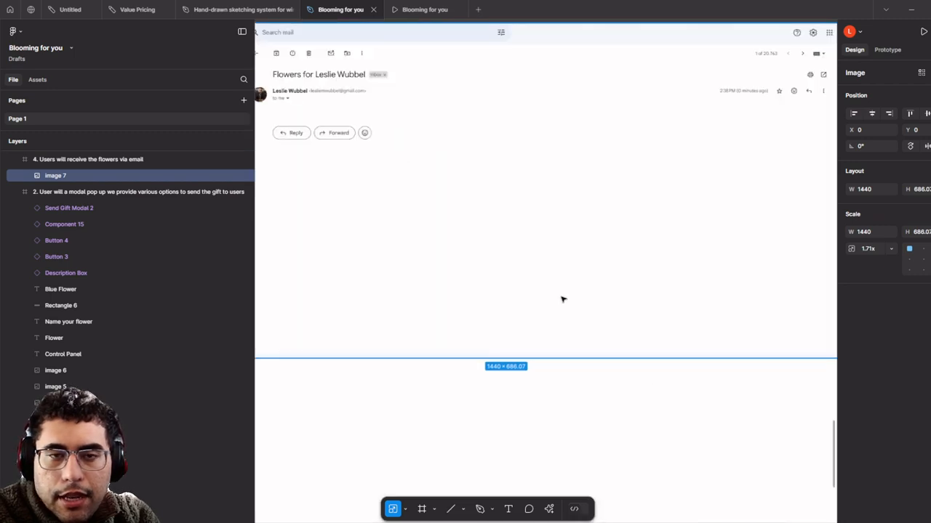
pyautogui.scroll(-2, 589, 304)
pyautogui.scroll(2, 558, 247)
pyautogui.scroll(-3, 558, 248)
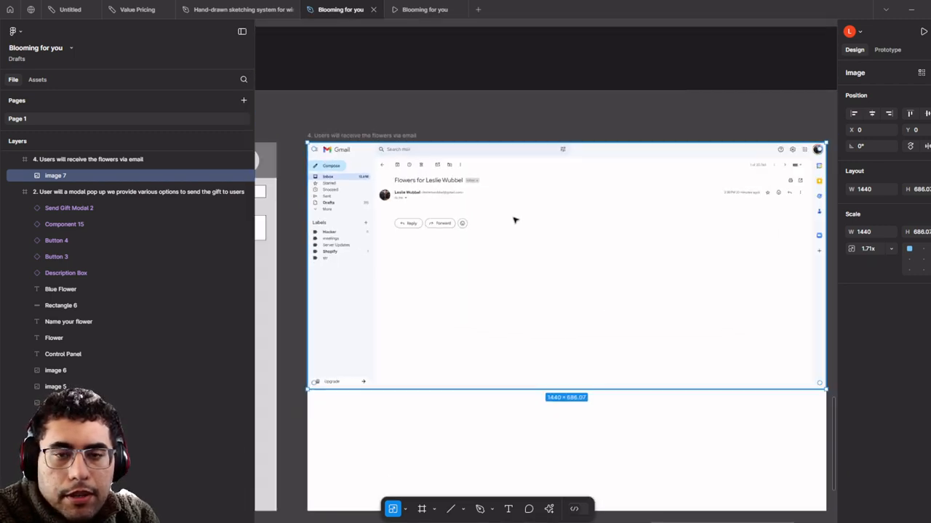
pyautogui.scroll(4, 437, 215)
pyautogui.scroll(-4, 429, 225)
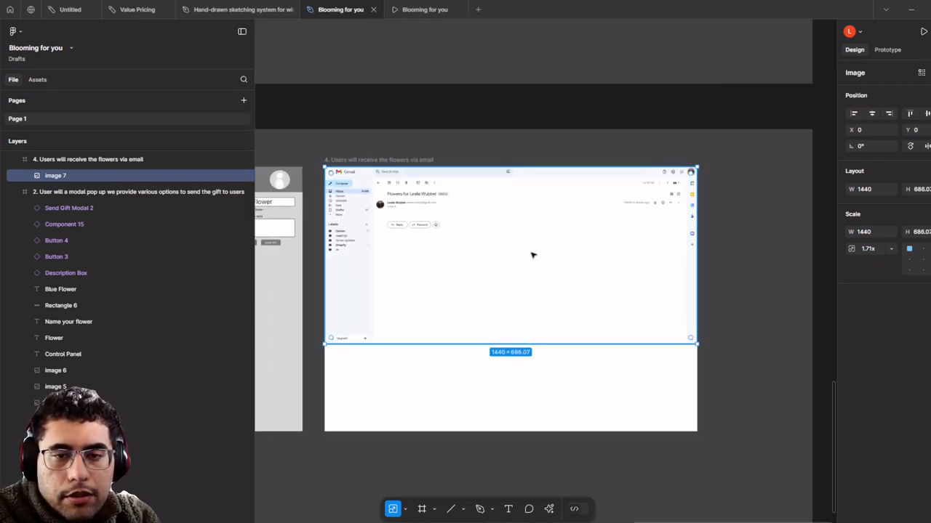
# - Paste a second copy of the screenshot and crop it to just the Reply/Forward strip
pyautogui.hotkey('ctrl', 'v')
pyautogui.press('Return')
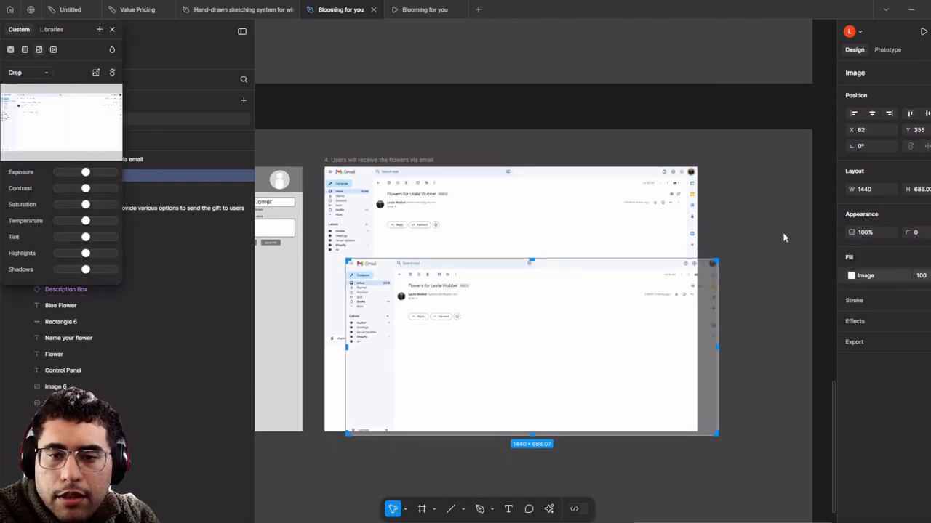
pyautogui.moveTo(497, 335); pyautogui.dragTo(466, 323)
pyautogui.moveTo(347, 259); pyautogui.dragTo(403, 309)
pyautogui.click(536, 127)
pyautogui.scroll(4, 470, 205)
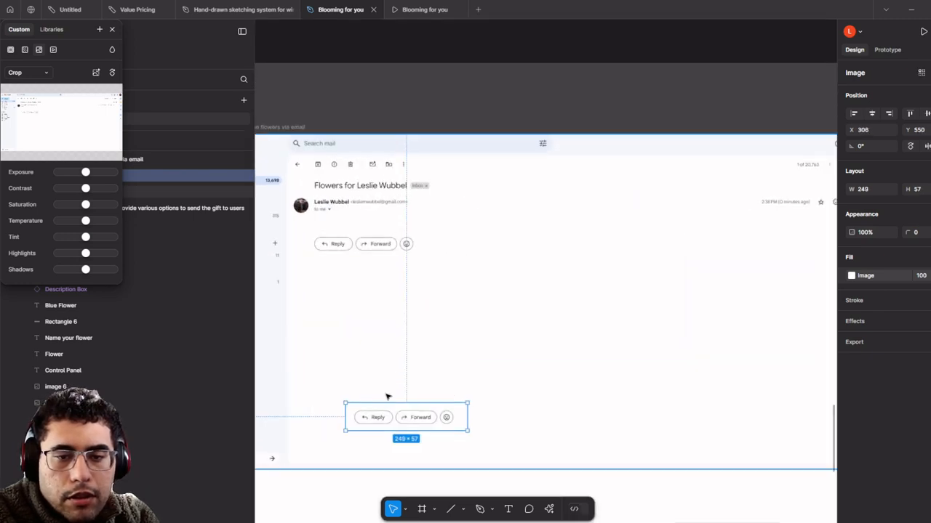
pyautogui.scroll(-3, 387, 396)
pyautogui.moveTo(387, 396); pyautogui.dragTo(460, 286)
pyautogui.scroll(3, 502, 265)
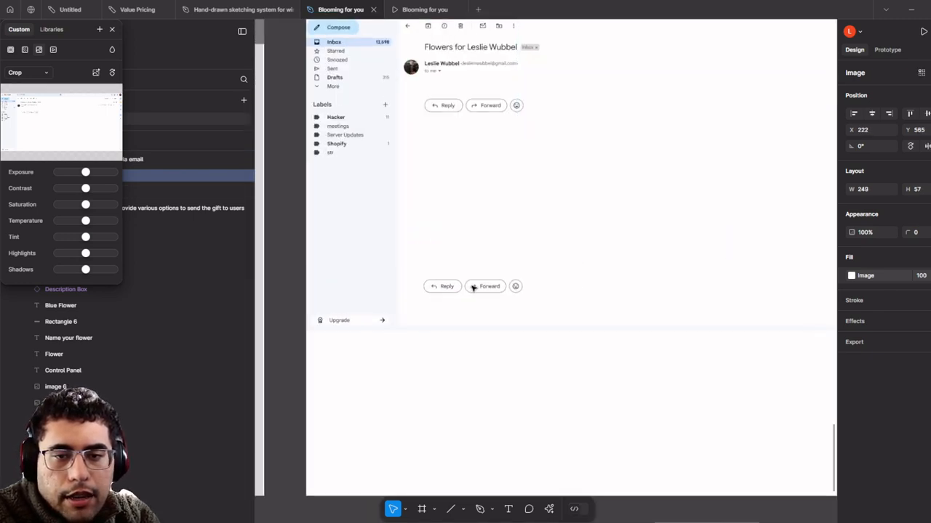
pyautogui.moveTo(500, 151); pyautogui.dragTo(463, 197)
pyautogui.scroll(3, 463, 227)
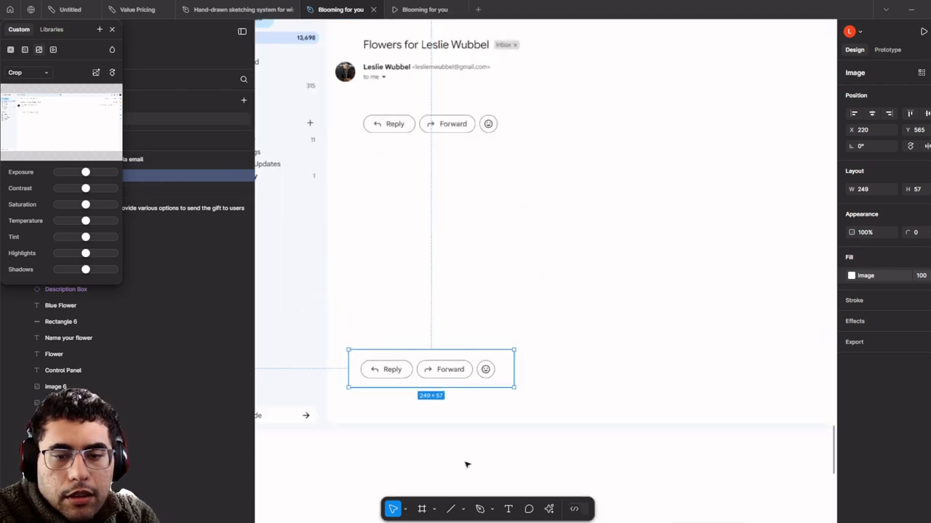
pyautogui.click(433, 510)
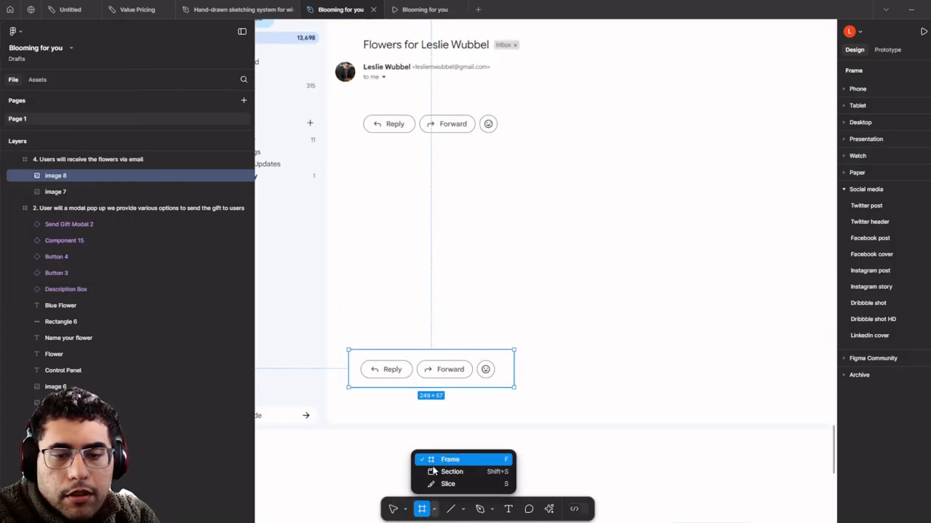
# - Cover the upper Reply/Forward buttons with a rectangle filled with the background white
pyautogui.click(464, 510)
pyautogui.click(495, 411)
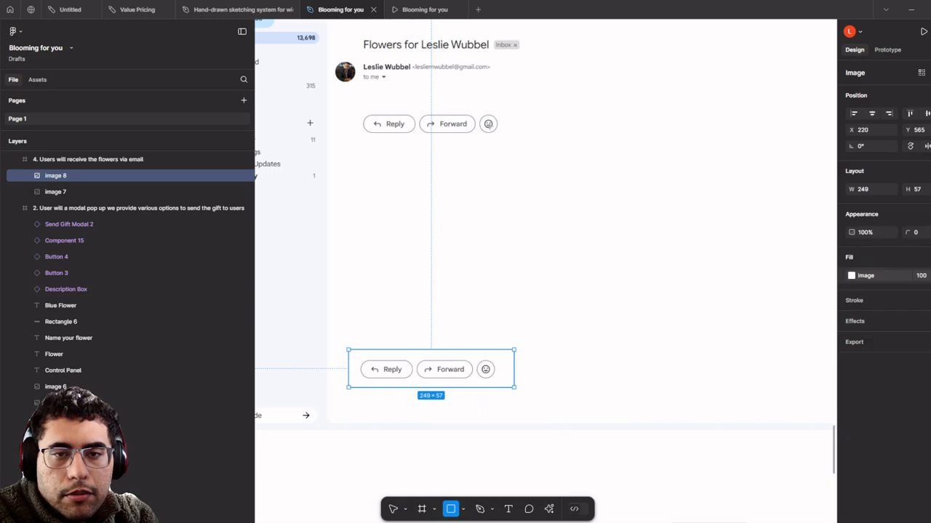
pyautogui.scroll(2, 499, 407)
pyautogui.moveTo(364, 187); pyautogui.dragTo(529, 236)
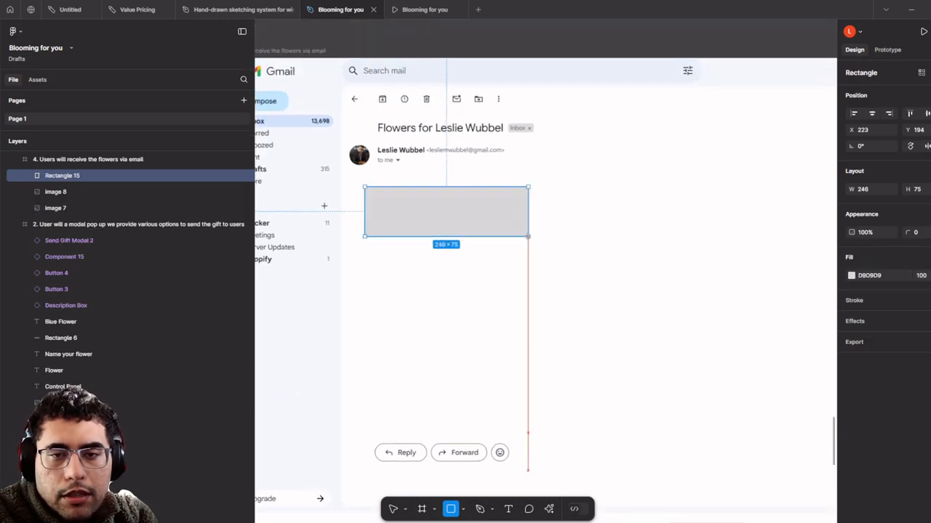
pyautogui.click(851, 275)
pyautogui.click(730, 413)
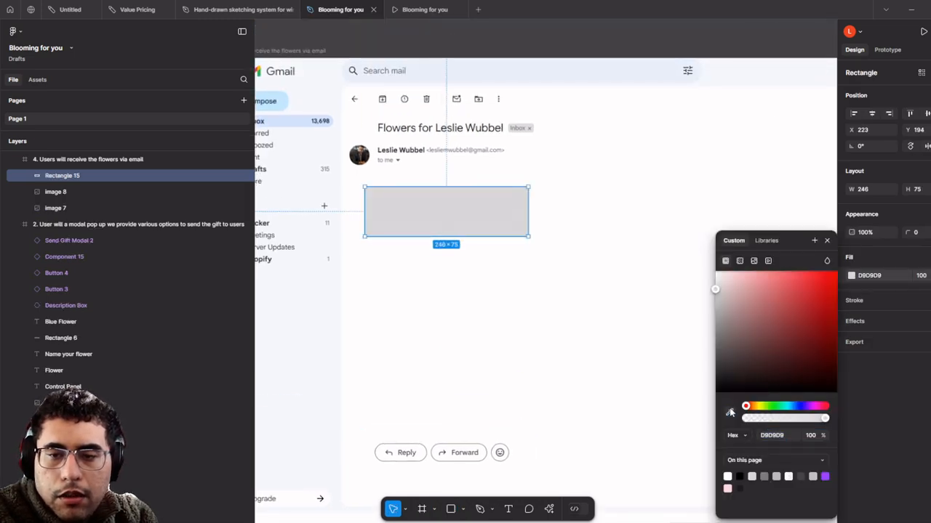
pyautogui.click(629, 292)
pyautogui.scroll(-3, 618, 173)
pyautogui.click(637, 77)
pyautogui.scroll(-3, 596, 75)
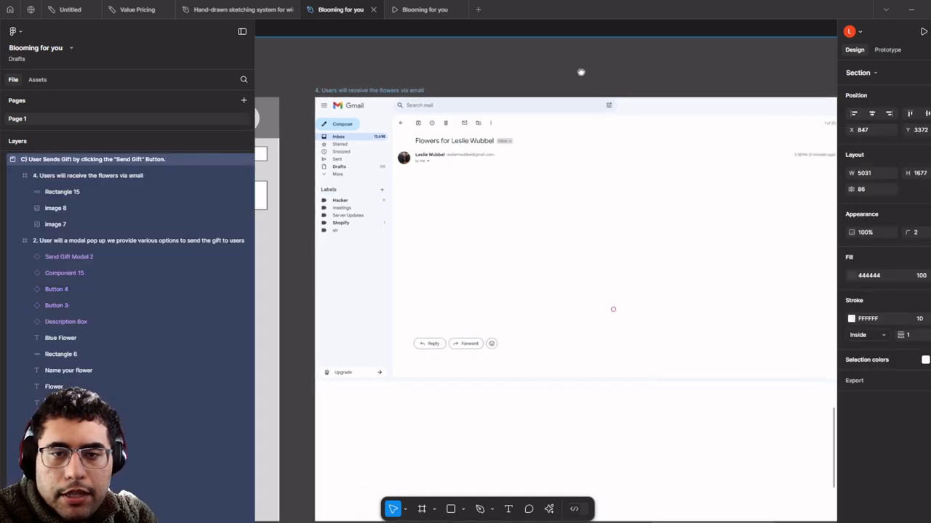
pyautogui.scroll(3, 495, 139)
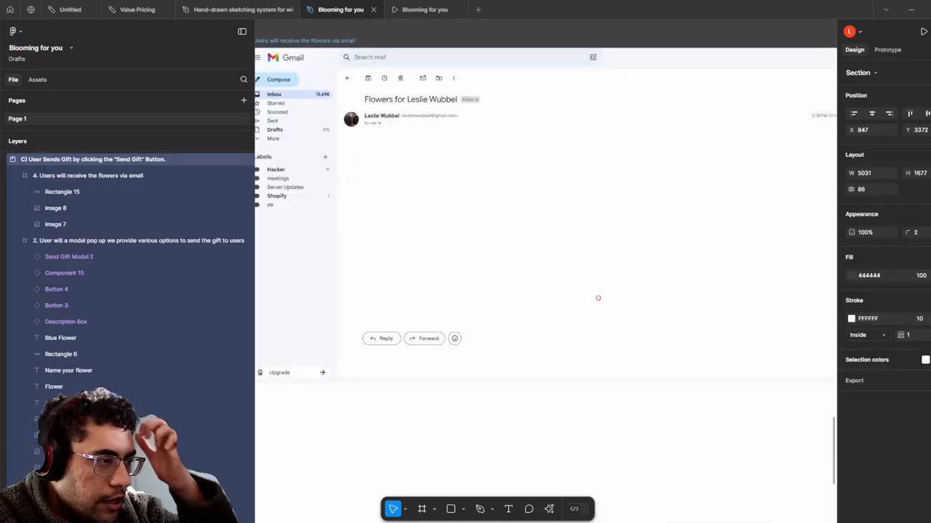
# - Add a 'Blooming For You' text heading under the email header at 24 point
pyautogui.click(508, 509)
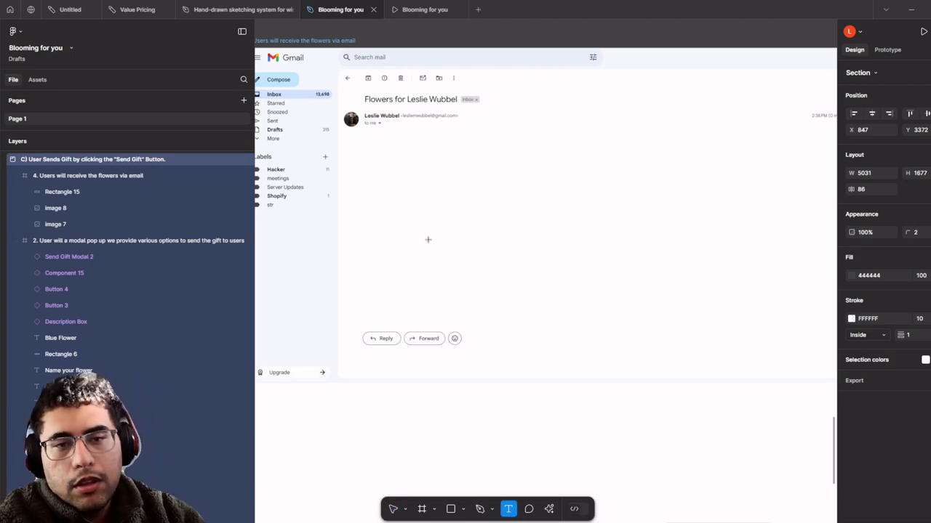
pyautogui.scroll(5, 400, 160)
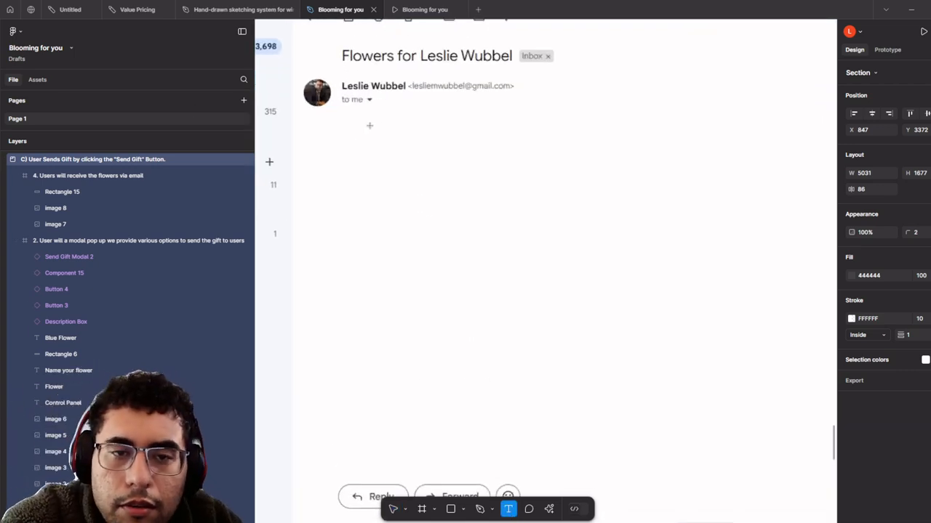
pyautogui.moveTo(347, 125)
pyautogui.mouseDown()
pyautogui.moveTo(588, 152)
pyautogui.moveTo(424, 185)
pyautogui.mouseUp()
pyautogui.scroll(-3, 589, 152)
pyautogui.scroll(3, 429, 188)
pyautogui.moveTo(459, 209); pyautogui.dragTo(688, 261)
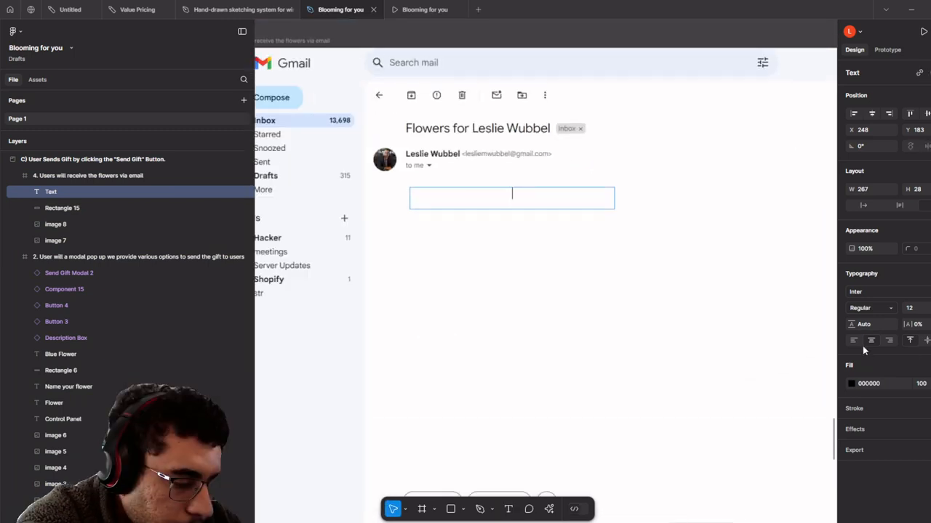
pyautogui.write('Blo')
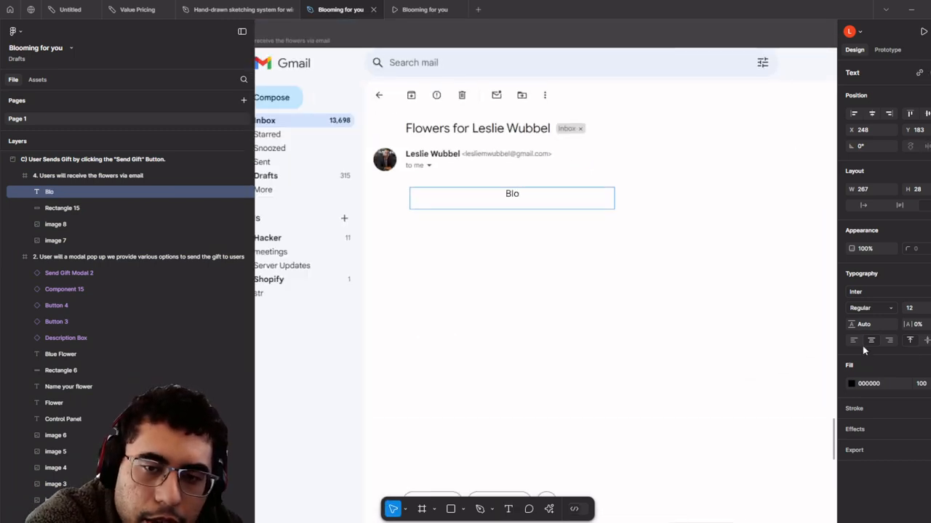
pyautogui.write('oming For Y')
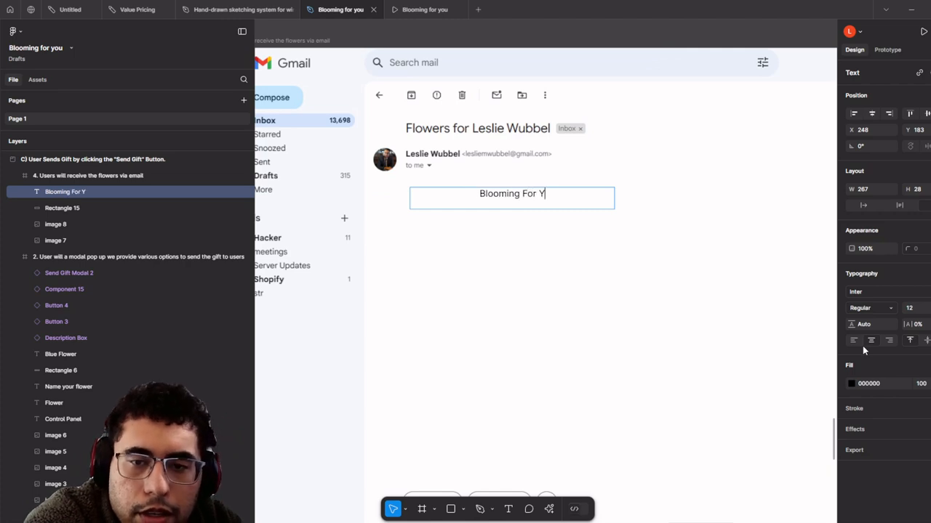
pyautogui.write('ou')
pyautogui.hotkey('ctrl', 'a')
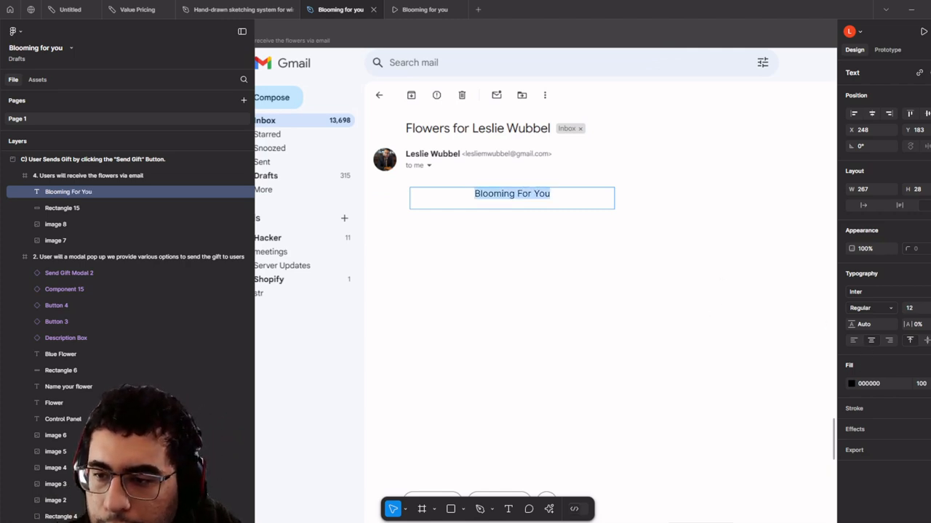
pyautogui.click(929, 309)
pyautogui.click(920, 382)
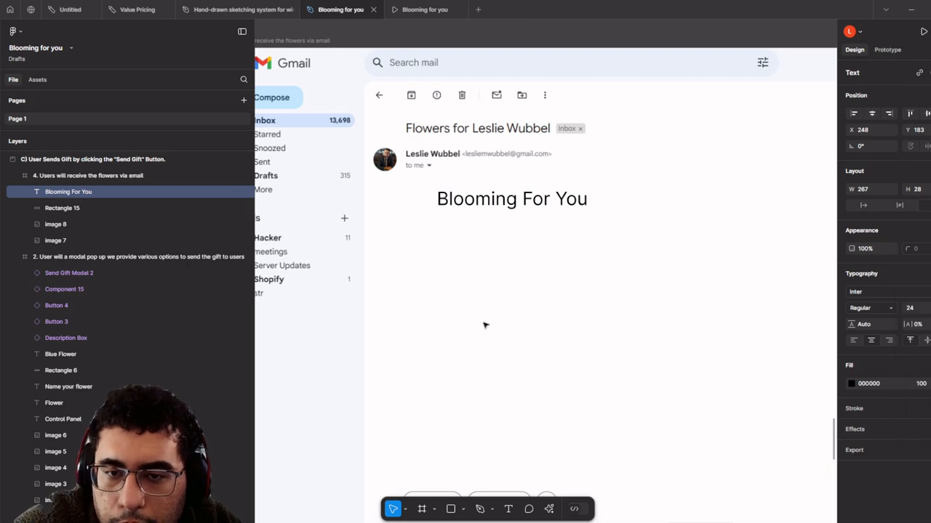
pyautogui.click(486, 326)
pyautogui.scroll(-1, 659, 275)
# - Draw a grey card rectangle behind the heading, bringing the heading to the front at its top
pyautogui.moveTo(659, 274); pyautogui.dragTo(429, 279)
pyautogui.moveTo(340, 221); pyautogui.dragTo(527, 393)
pyautogui.click(449, 517)
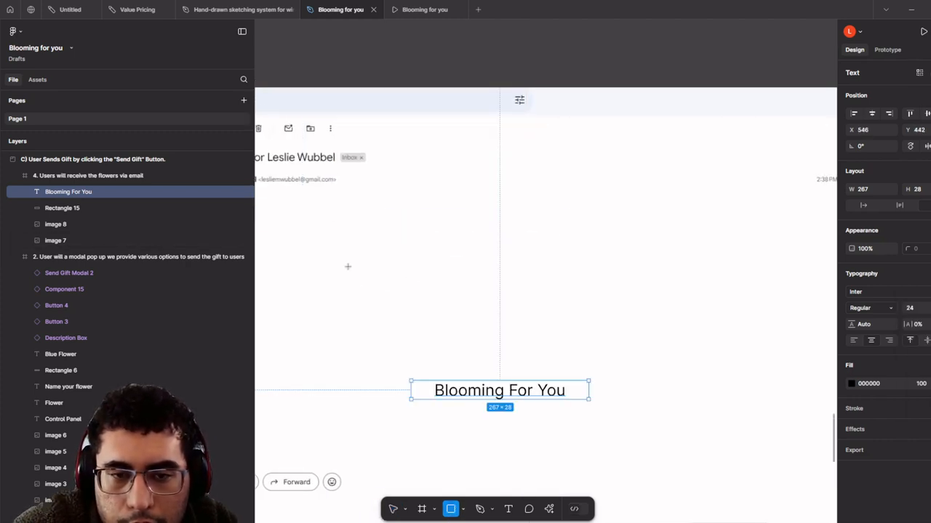
pyautogui.moveTo(334, 214)
pyautogui.mouseDown()
pyautogui.moveTo(625, 426)
pyautogui.moveTo(625, 446)
pyautogui.mouseUp()
pyautogui.moveTo(498, 375); pyautogui.dragTo(633, 376)
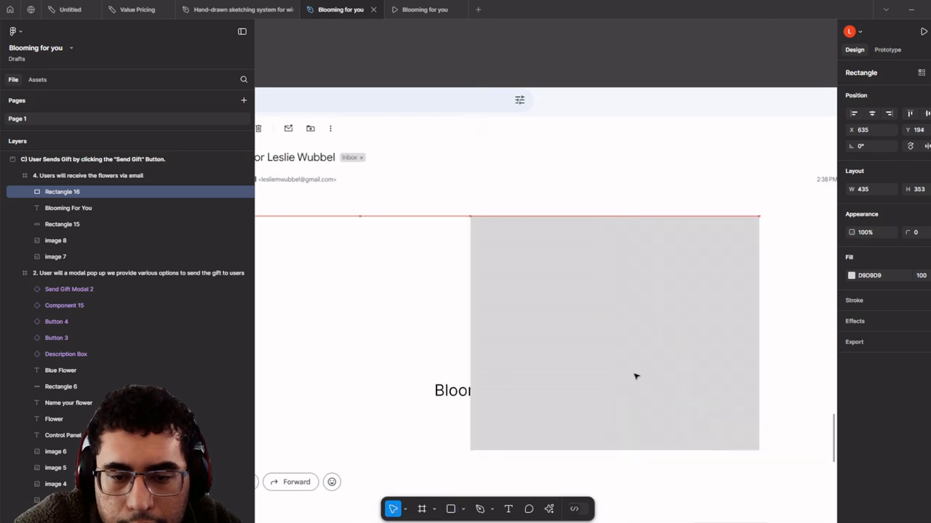
pyautogui.click(437, 392)
pyautogui.rightClick(451, 392)
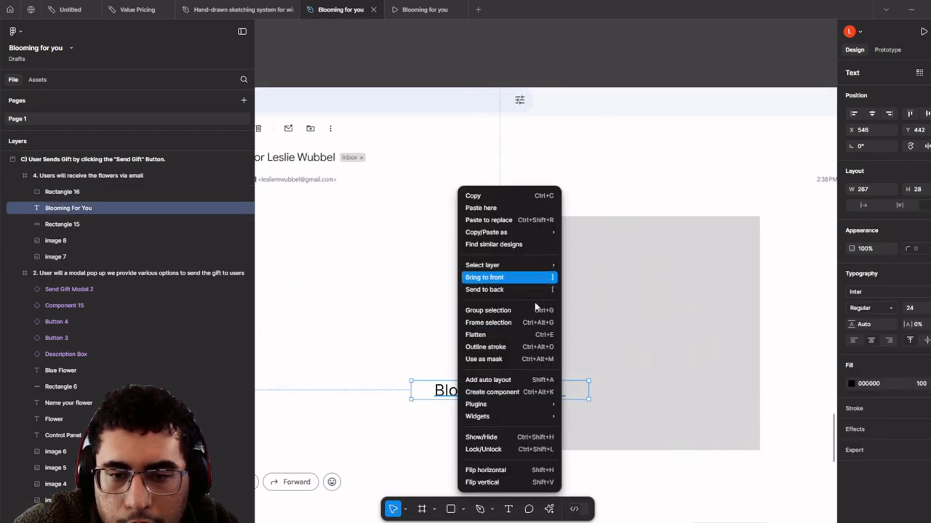
pyautogui.click(509, 278)
pyautogui.moveTo(541, 391); pyautogui.dragTo(634, 229)
pyautogui.keyDown('shift'); pyautogui.click(637, 320); pyautogui.keyUp('shift')
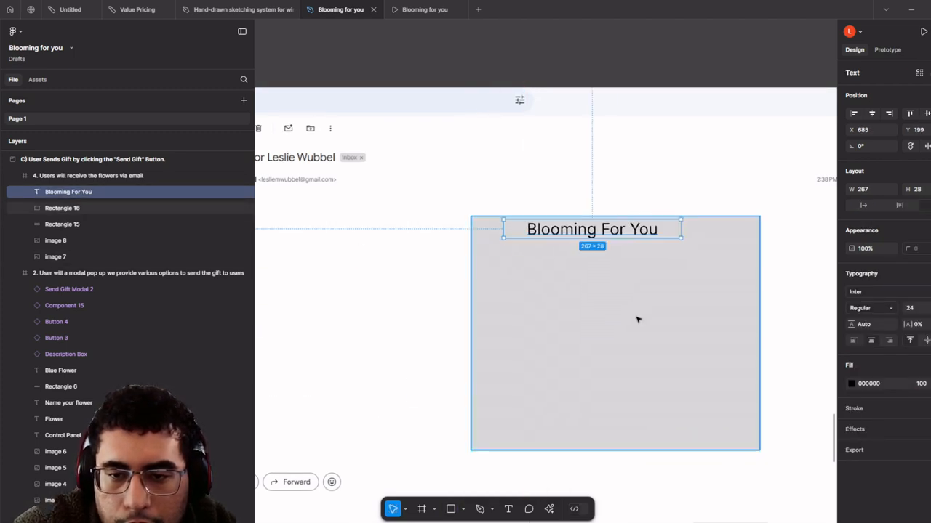
pyautogui.moveTo(670, 337); pyautogui.dragTo(553, 322)
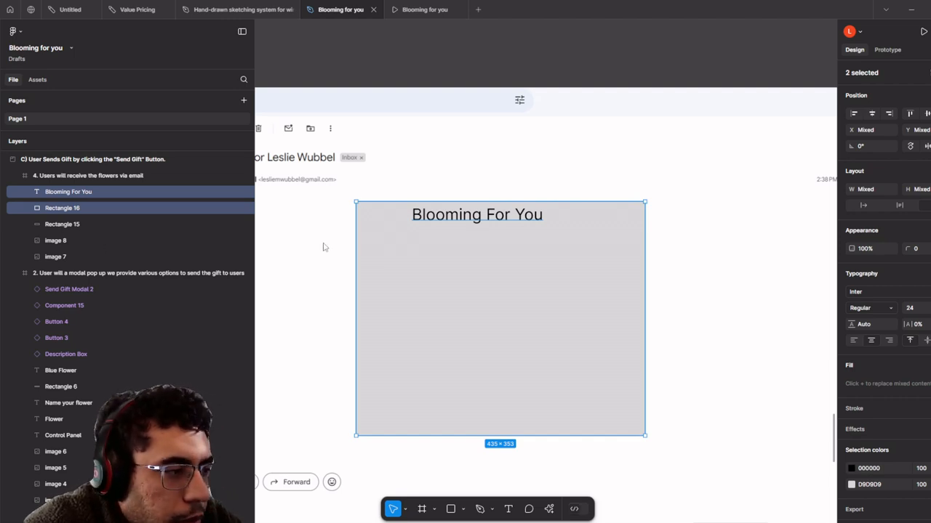
# - Round the card's corners to 12 and centre it on the email
pyautogui.click(464, 283)
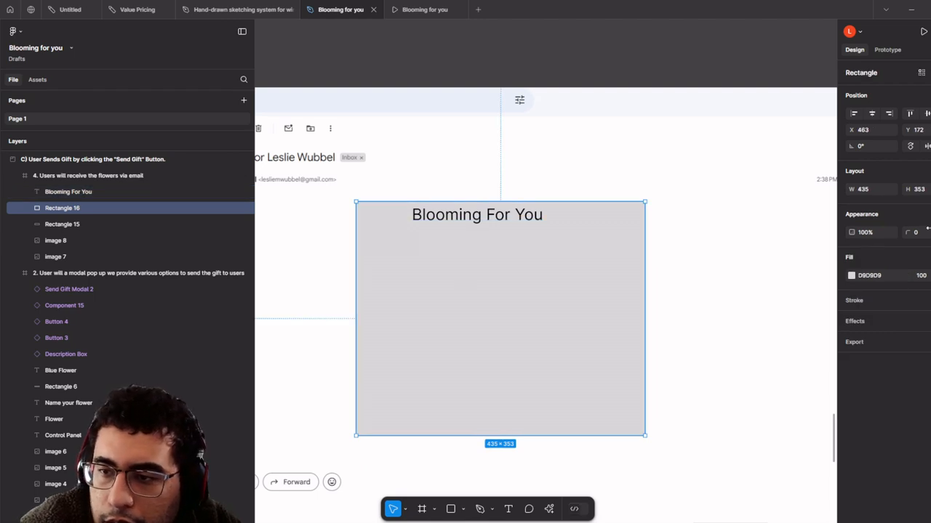
pyautogui.moveTo(905, 227); pyautogui.dragTo(924, 226)
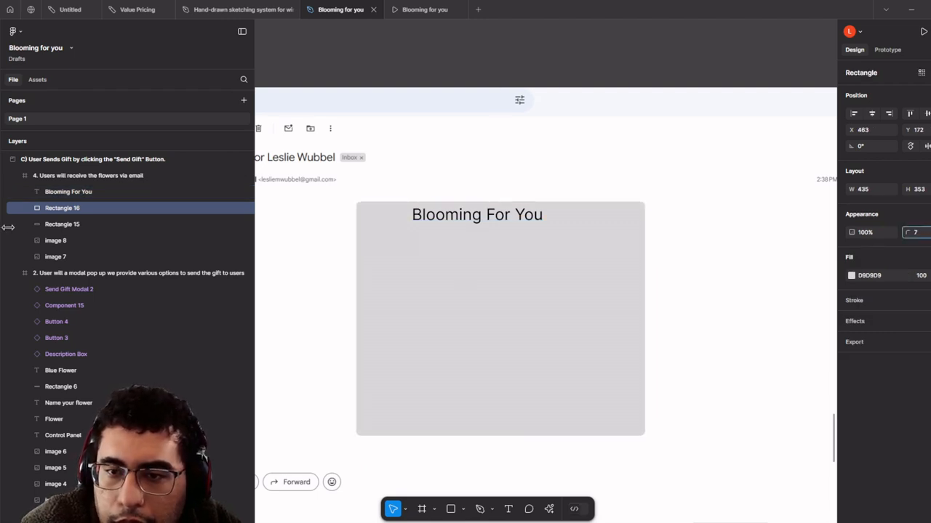
pyautogui.moveTo(8, 227); pyautogui.dragTo(65, 226)
pyautogui.moveTo(540, 244); pyautogui.dragTo(515, 246)
pyautogui.click(511, 216)
# - Duplicate the grey card and resize the copy into a 386×50 strip behind the heading
pyautogui.click(503, 295)
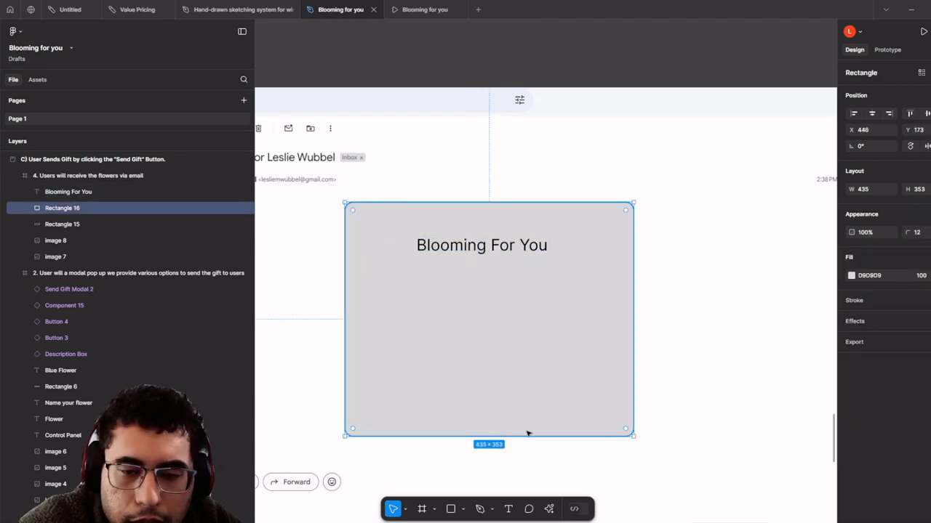
pyautogui.hotkey('ctrl', 'd')
pyautogui.moveTo(519, 435); pyautogui.dragTo(502, 261)
pyautogui.moveTo(482, 216); pyautogui.dragTo(499, 235)
pyautogui.moveTo(654, 246)
pyautogui.mouseDown()
pyautogui.moveTo(628, 248)
pyautogui.moveTo(648, 255)
pyautogui.mouseUp()
pyautogui.hotkey('ctrl', 'z')
pyautogui.doubleClick(595, 263)
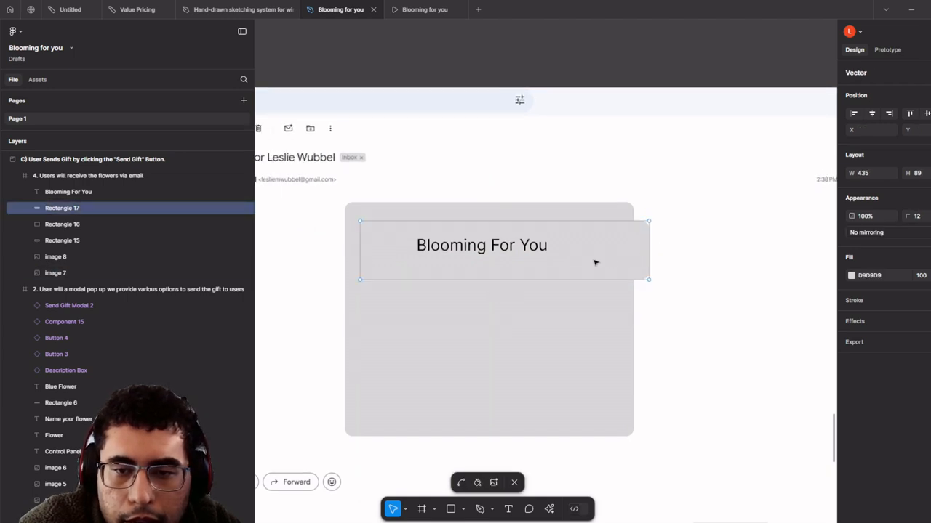
pyautogui.press('Escape')
pyautogui.moveTo(649, 257); pyautogui.dragTo(615, 255)
pyautogui.moveTo(546, 279); pyautogui.dragTo(538, 237)
pyautogui.click(525, 245)
# - Fill the strip with pale green DEF0DC
pyautogui.click(565, 238)
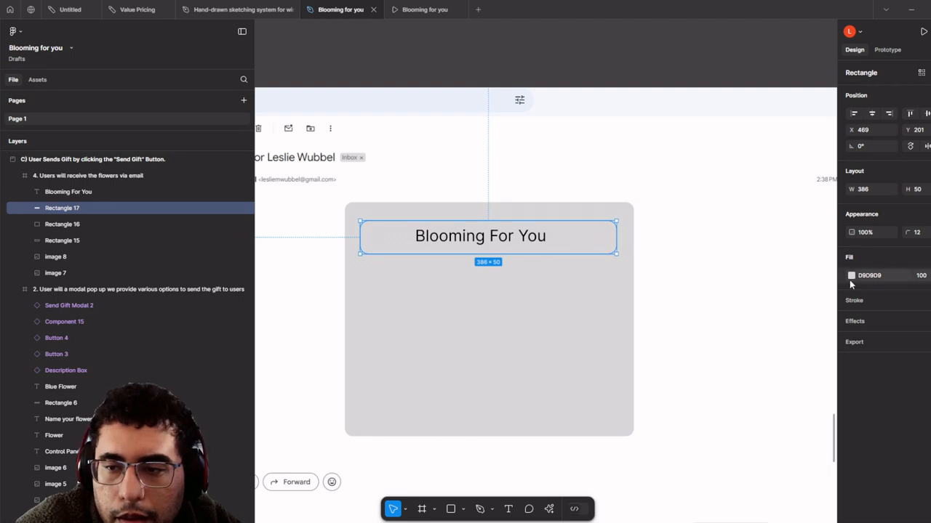
pyautogui.click(851, 277)
pyautogui.moveTo(794, 407); pyautogui.dragTo(771, 407)
pyautogui.moveTo(809, 277); pyautogui.dragTo(842, 298)
pyautogui.click(727, 285)
# - Centre the heading on the green banner and Alt-drag a copy of it below
pyautogui.click(582, 271)
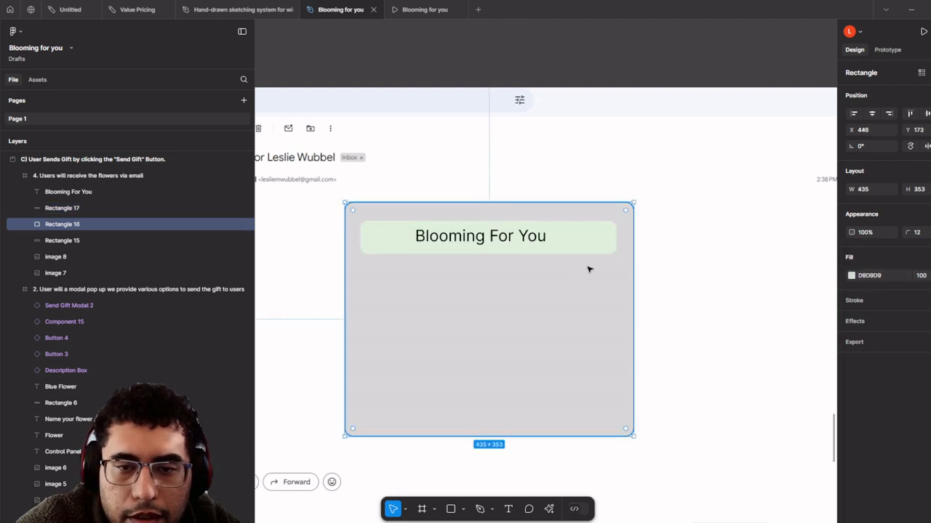
pyautogui.click(577, 247)
pyautogui.keyDown('shift'); pyautogui.click(491, 240); pyautogui.keyUp('shift')
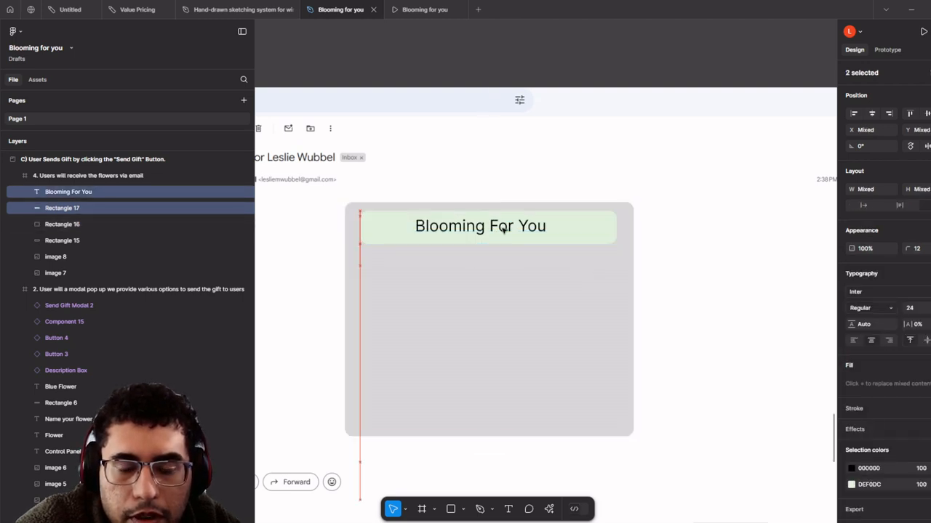
pyautogui.scroll(3, 492, 240)
pyautogui.click(527, 204)
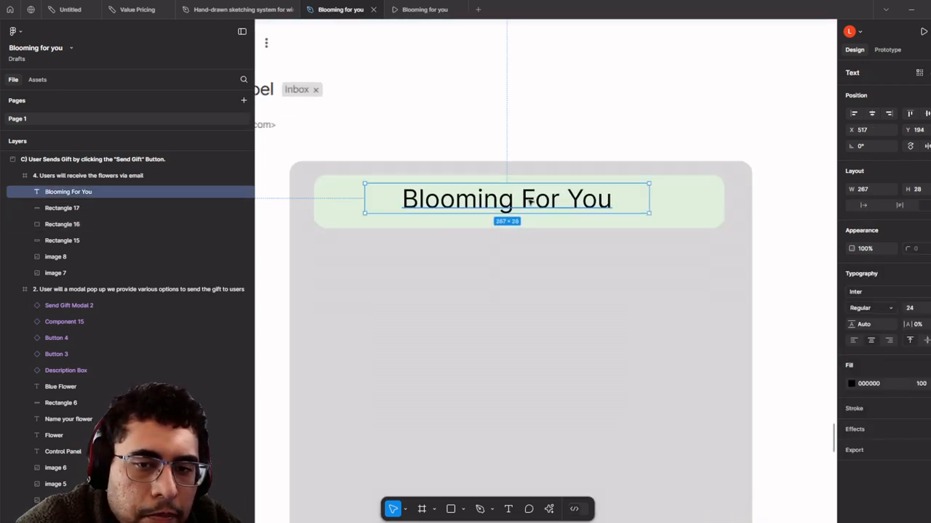
pyautogui.keyDown('shift'); pyautogui.click(332, 208); pyautogui.keyUp('shift')
pyautogui.moveTo(429, 205); pyautogui.dragTo(439, 190)
pyautogui.scroll(-3, 439, 190)
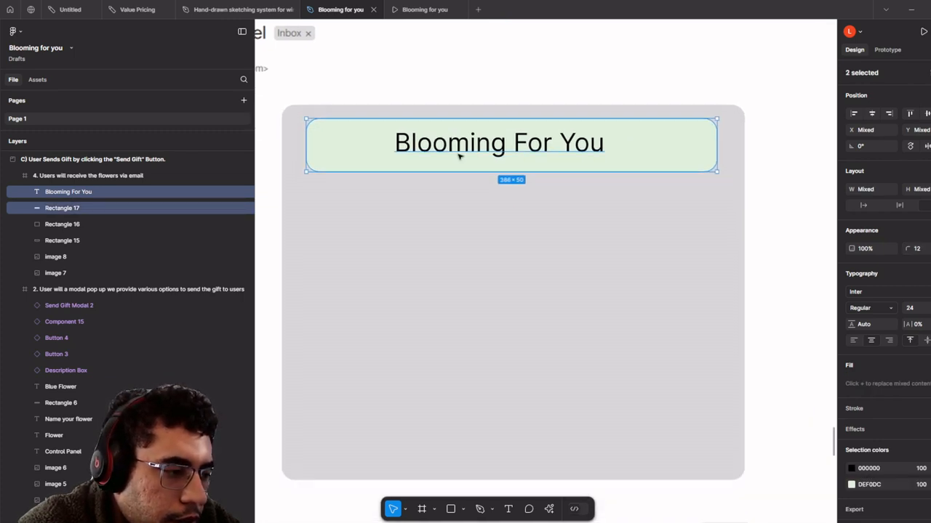
pyautogui.scroll(-3, 456, 155)
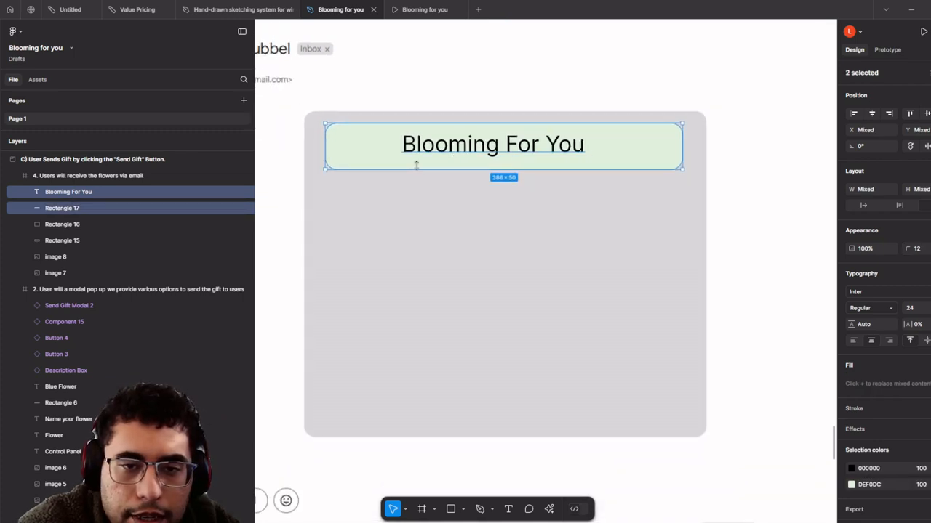
pyautogui.click(428, 149)
pyautogui.moveTo(430, 150); pyautogui.dragTo(365, 191)
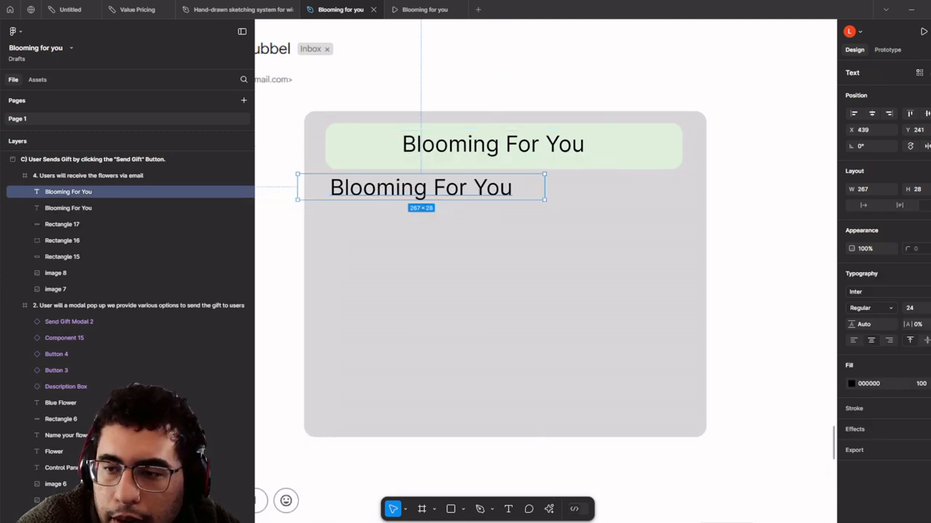
# - Shrink the copied heading to 12 point and move it under the green banner
pyautogui.click(913, 308)
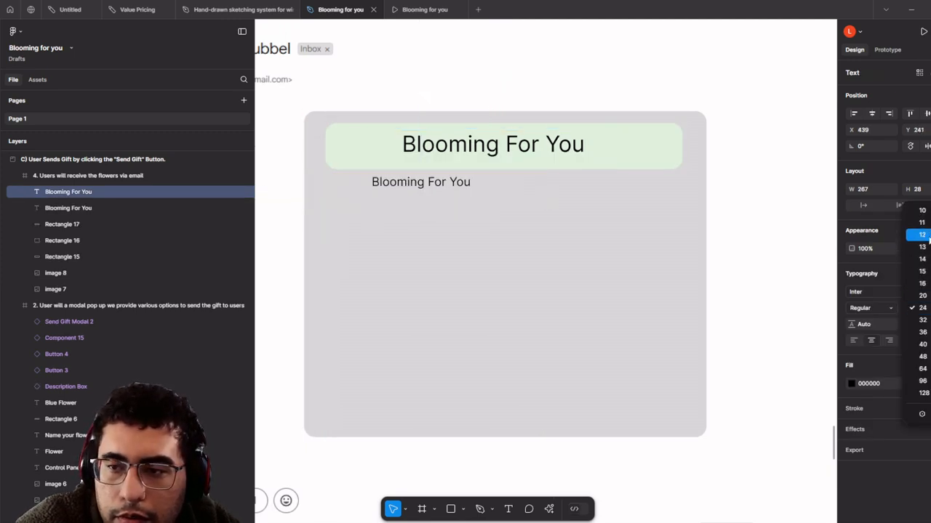
pyautogui.click(921, 235)
pyautogui.scroll(2, 369, 192)
pyautogui.click(471, 272)
pyautogui.click(404, 176)
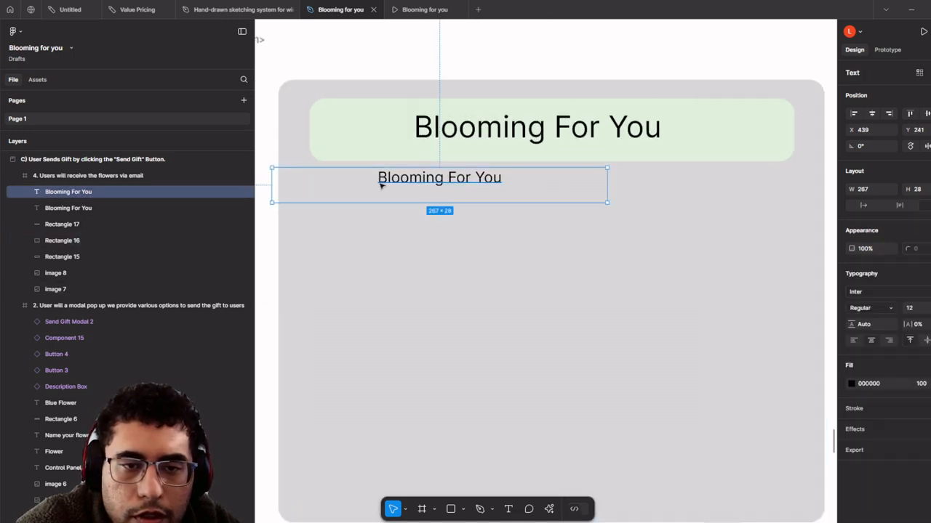
pyautogui.moveTo(404, 176); pyautogui.dragTo(366, 185)
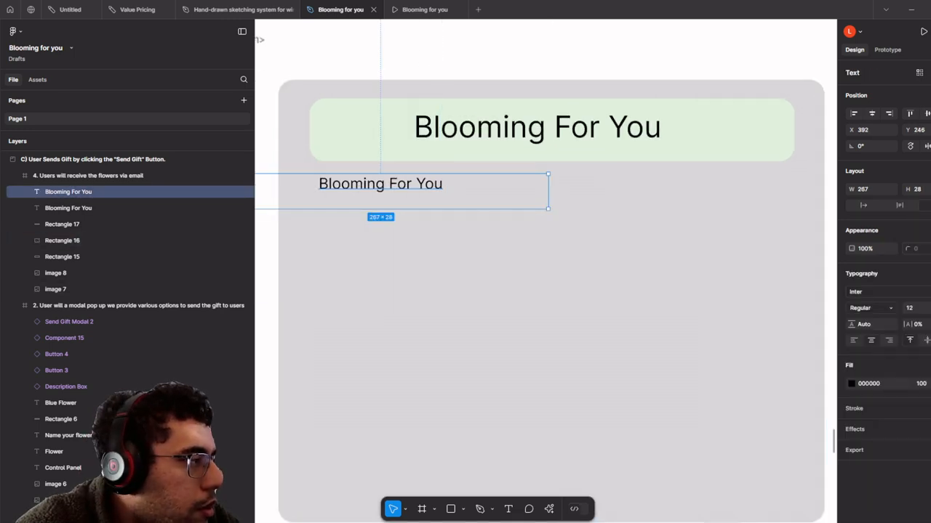
# - Retype it as 'You have received flowers from' plus the sender's full name, inside the card
pyautogui.doubleClick(426, 183)
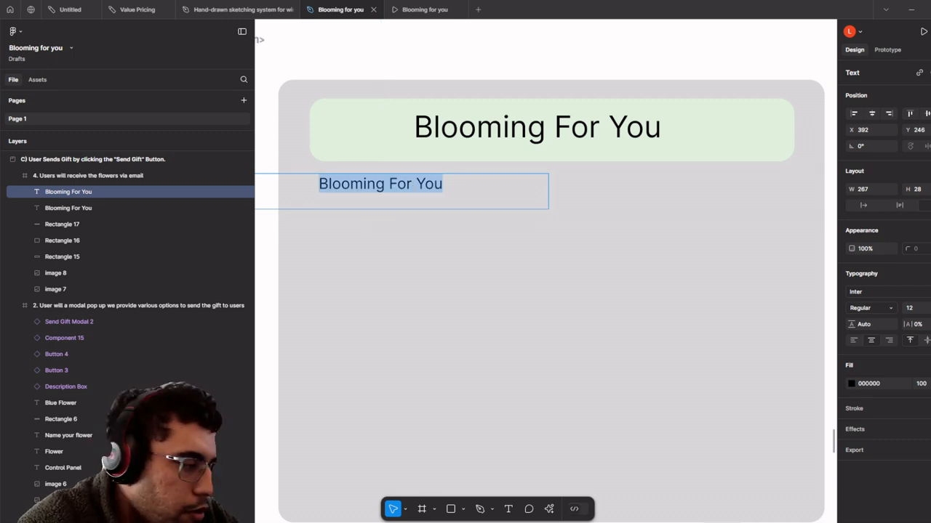
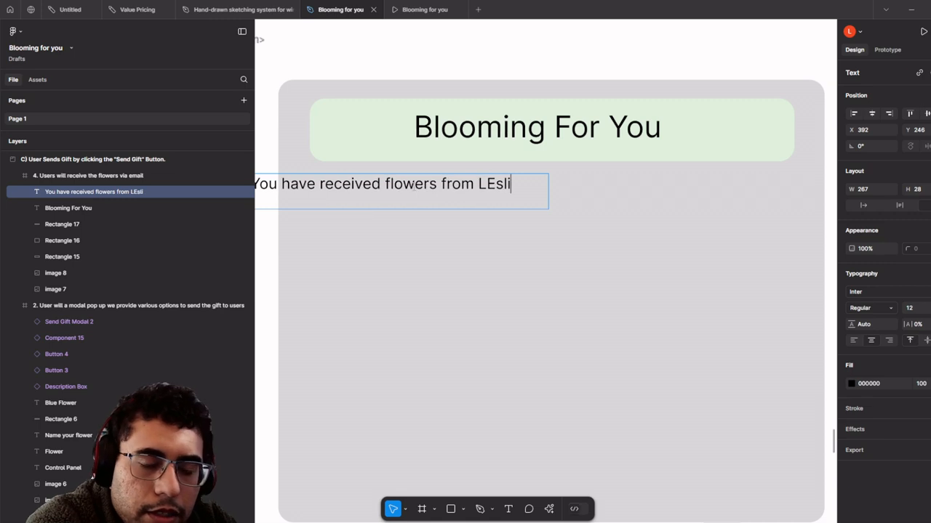
pyautogui.press('BackSpace')
pyautogui.press('BackSpace')
pyautogui.press('BackSpace')
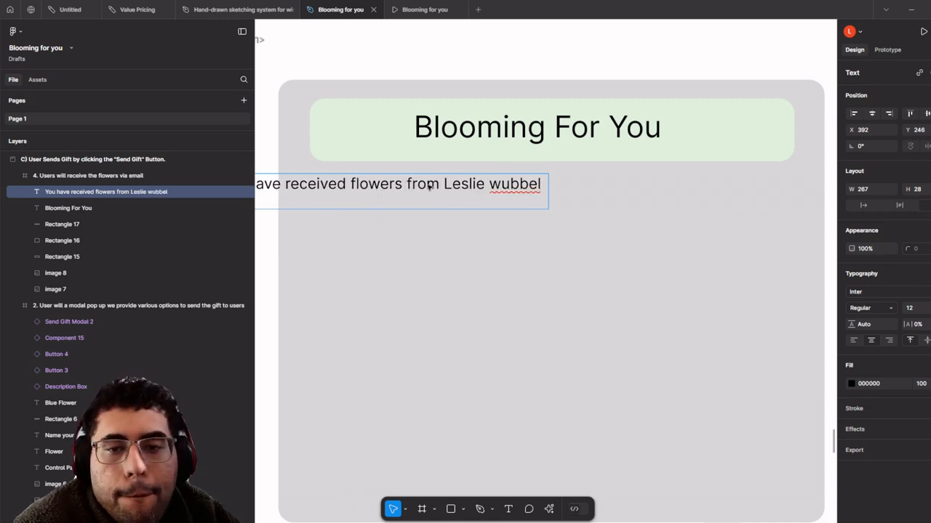
pyautogui.press('Right')
pyautogui.press('BackSpace')
pyautogui.click(515, 239)
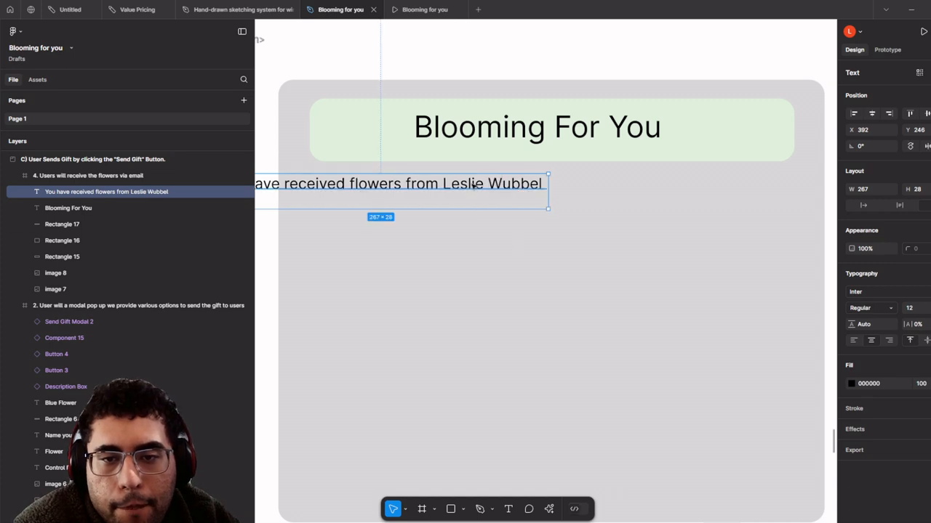
pyautogui.moveTo(474, 184); pyautogui.dragTo(573, 187)
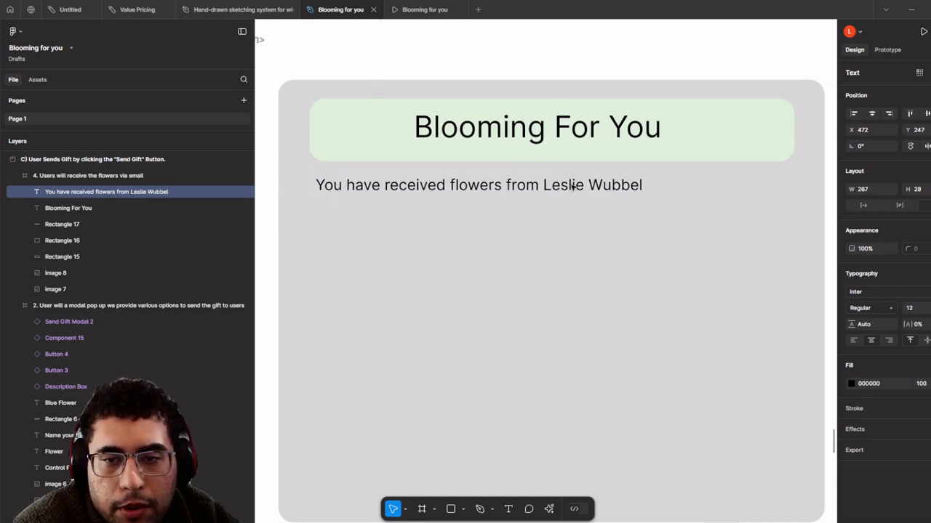
pyautogui.doubleClick(573, 186)
pyautogui.click(584, 185)
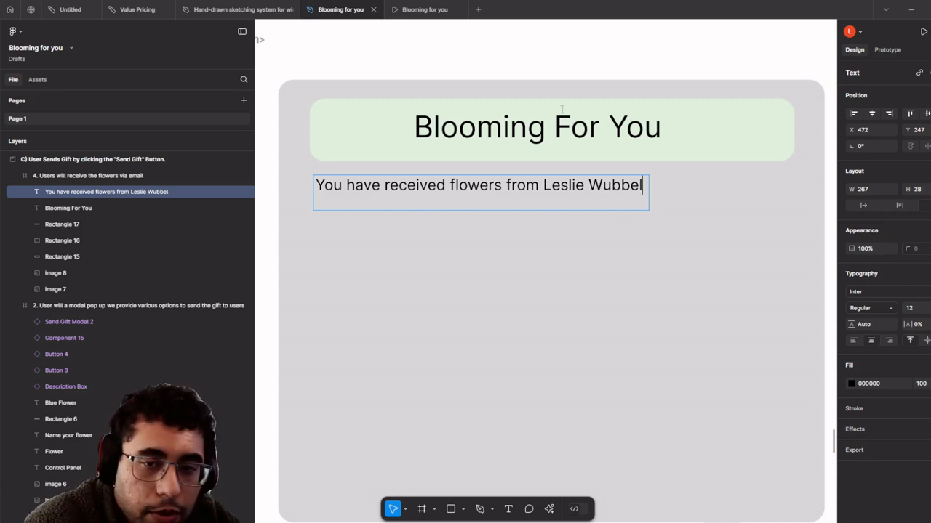
pyautogui.scroll(-2, 436, 182)
pyautogui.click(469, 215)
# - Copy the green banner and heading lower in the card and relabel it 'Claim Your Flowers' at size 10
pyautogui.click(454, 160)
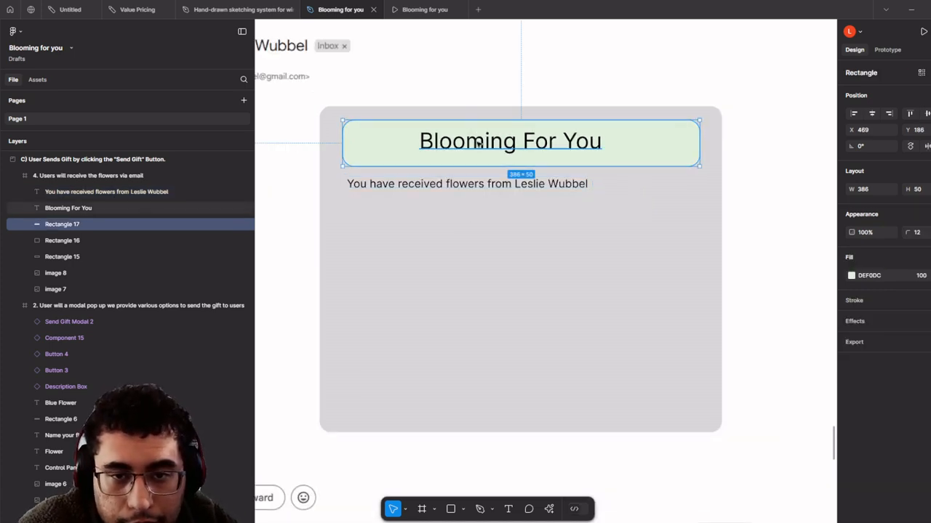
pyautogui.keyDown('shift'); pyautogui.click(460, 143); pyautogui.keyUp('shift')
pyautogui.moveTo(472, 143); pyautogui.dragTo(478, 358)
pyautogui.click(478, 357)
pyautogui.doubleClick(478, 356)
pyautogui.click(917, 307)
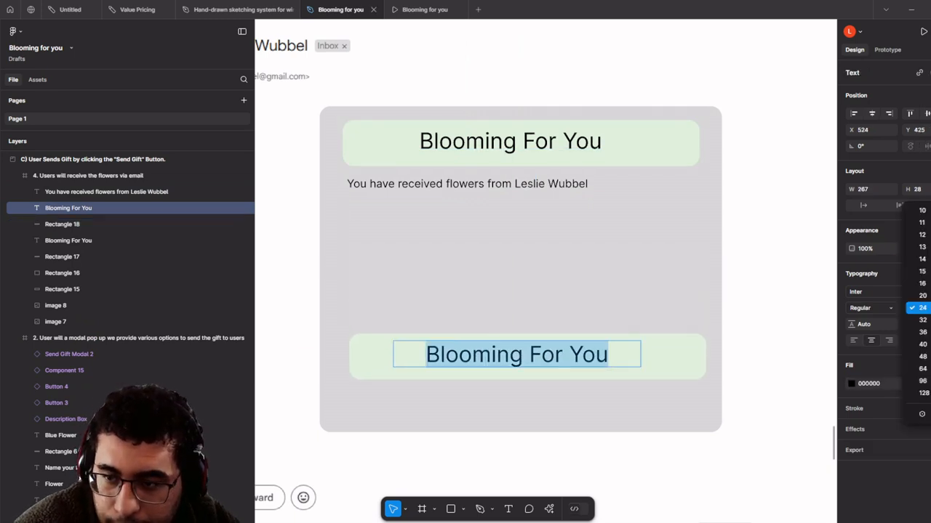
pyautogui.click(922, 211)
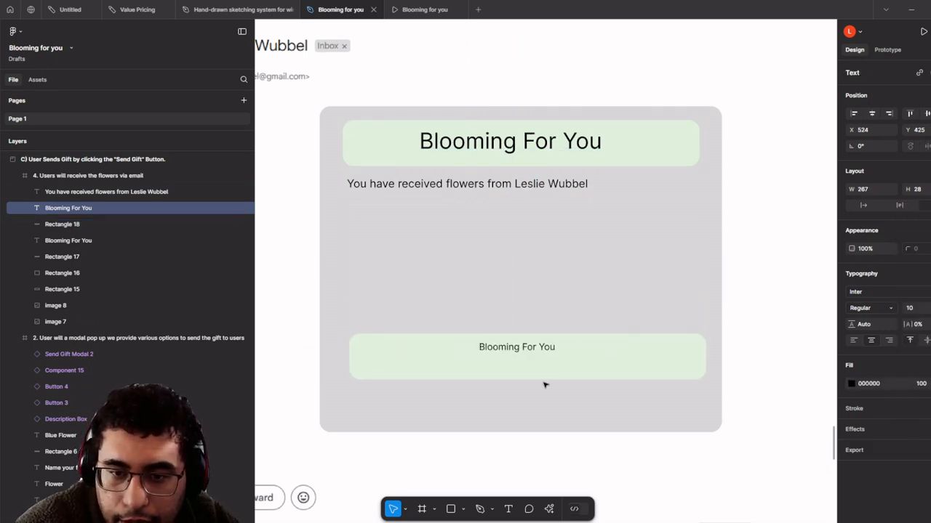
pyautogui.write('Clai')
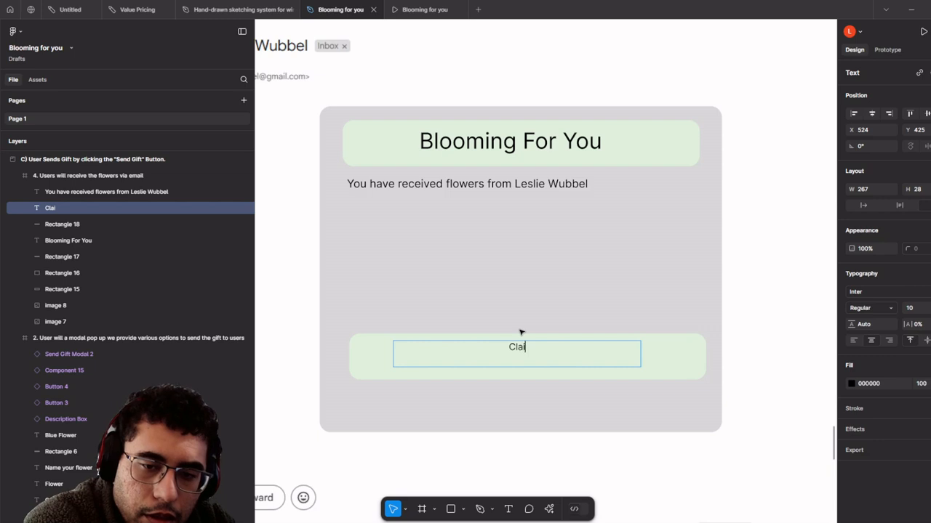
pyautogui.write('m Your Flow')
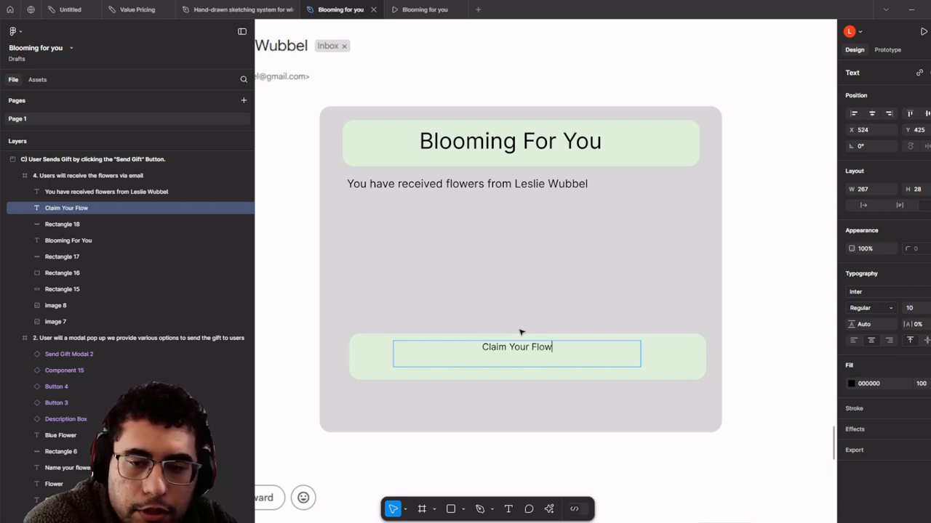
pyautogui.write('ers')
# - Shrink the green rectangle to 239×30 so it fits snugly around the label
pyautogui.click(662, 341)
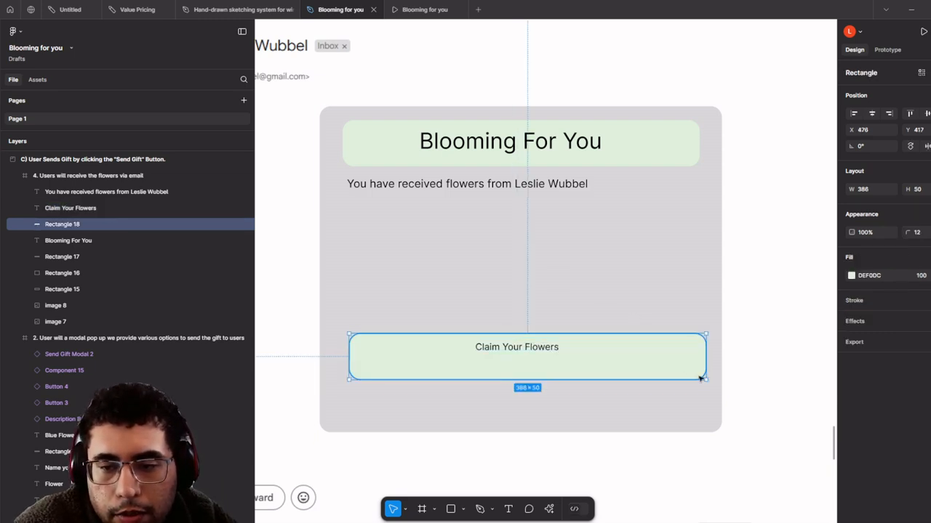
pyautogui.moveTo(704, 378); pyautogui.dragTo(570, 360)
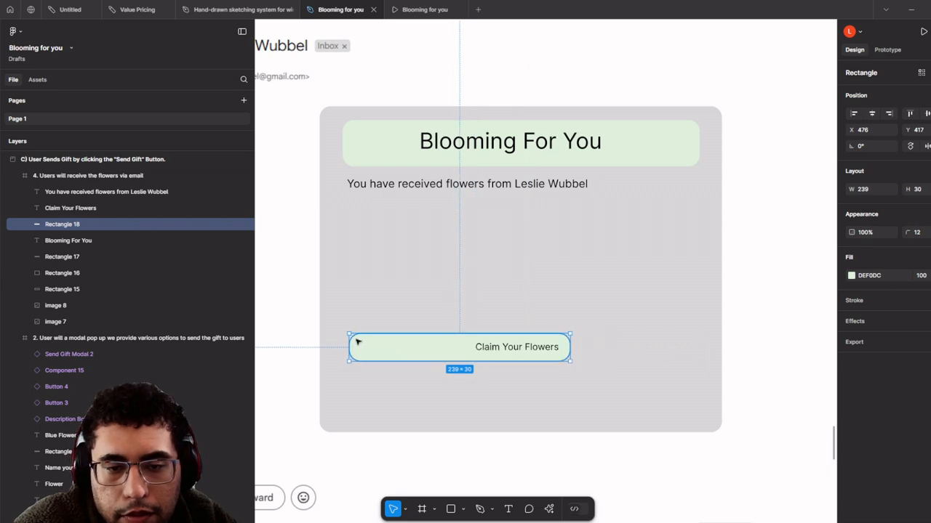
pyautogui.moveTo(353, 341); pyautogui.dragTo(517, 384)
pyautogui.keyDown('shift'); pyautogui.click(542, 351); pyautogui.keyUp('shift')
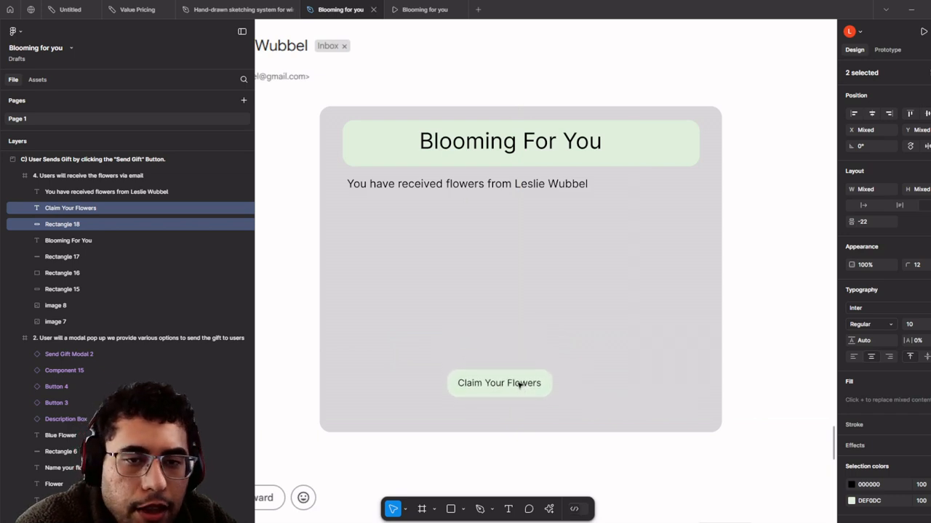
pyautogui.scroll(-3, 519, 337)
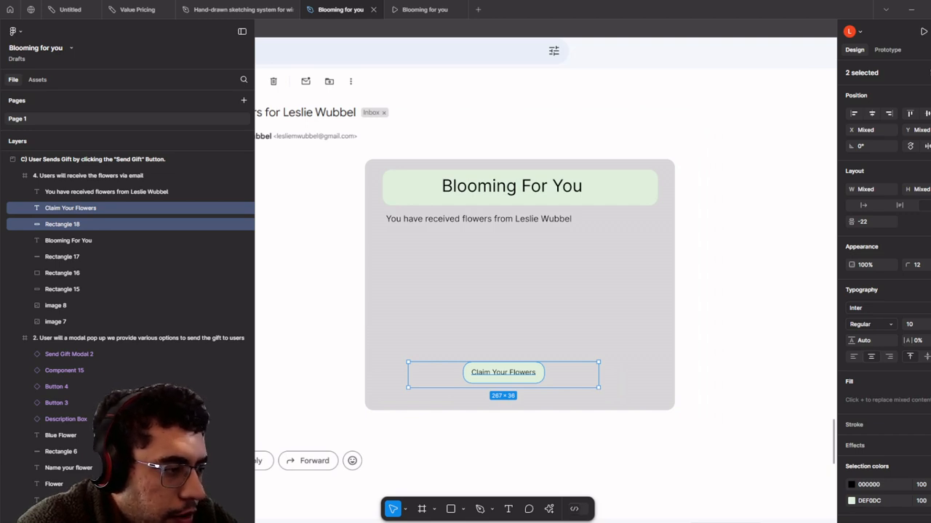
pyautogui.scroll(-3, 405, 233)
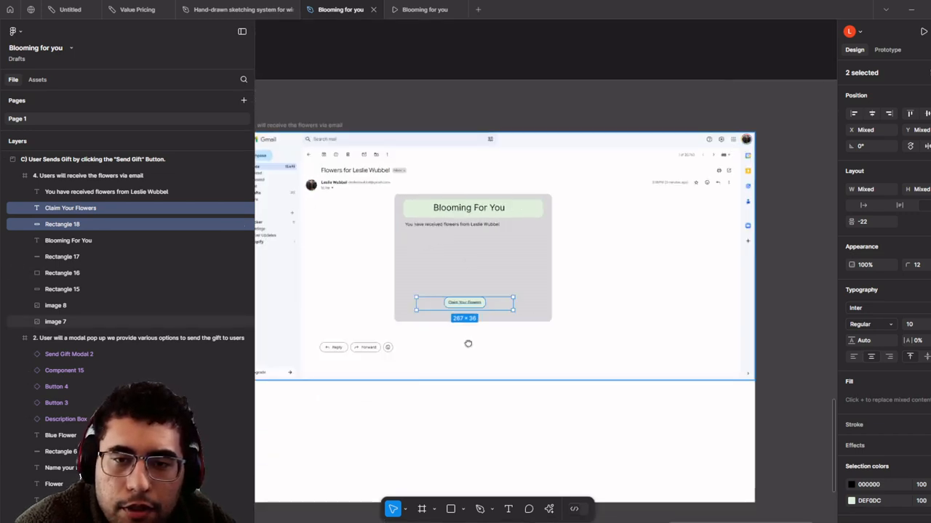
# - Paste the Gmail screenshot and crop it down to just the pink flower
pyautogui.scroll(4, 468, 339)
pyautogui.click(509, 233)
pyautogui.hotkey('ctrl', 'v')
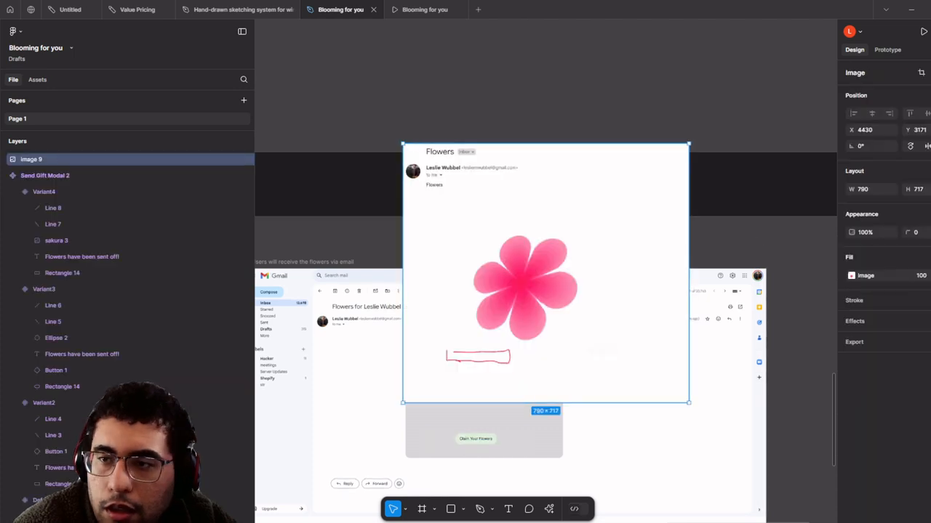
pyautogui.click(920, 74)
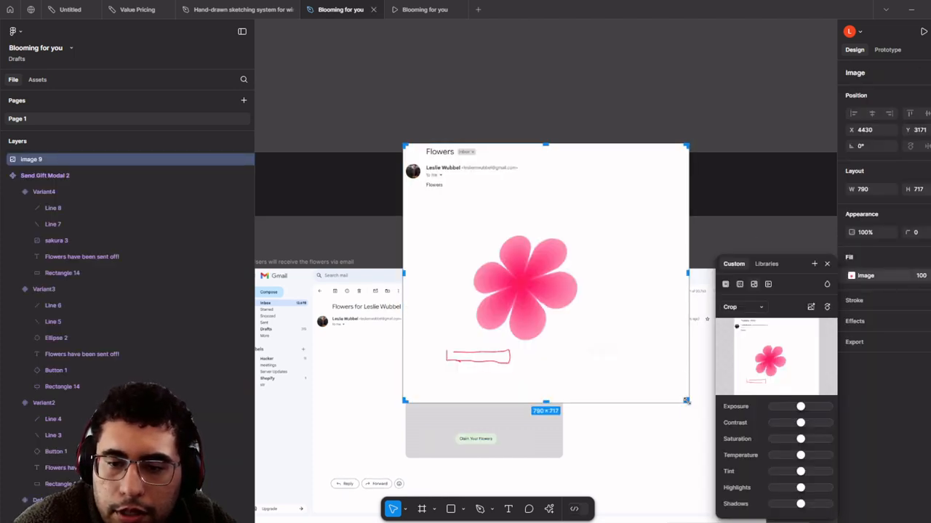
pyautogui.moveTo(686, 401); pyautogui.dragTo(579, 345)
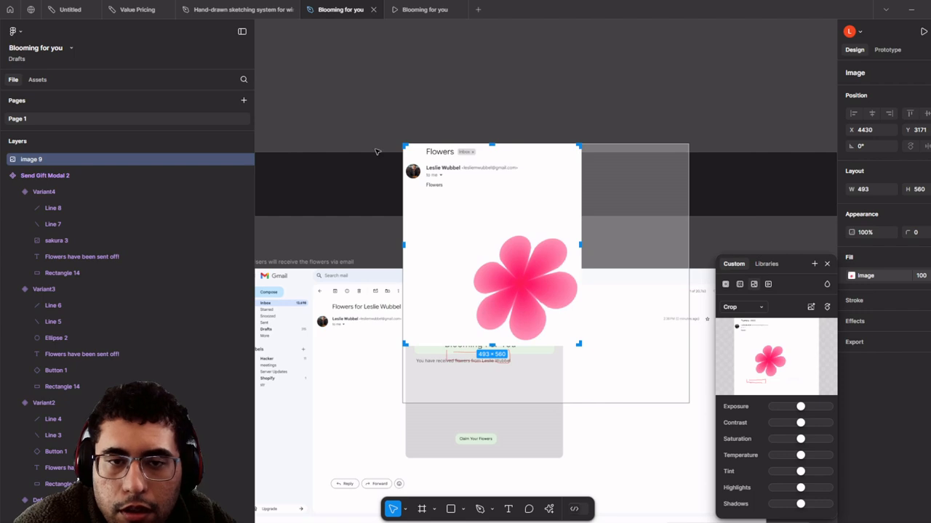
pyautogui.moveTo(406, 147); pyautogui.dragTo(462, 229)
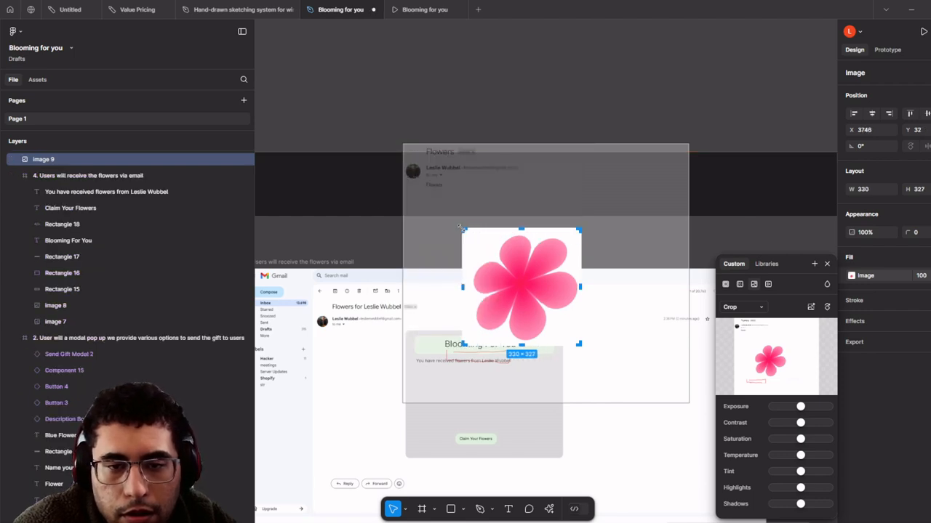
pyautogui.click(392, 247)
# - Move the cropped flower into the email card and scale it to 154×137 above the button
pyautogui.scroll(5, 501, 315)
pyautogui.moveTo(588, 281); pyautogui.dragTo(530, 390)
pyautogui.scroll(-3, 530, 390)
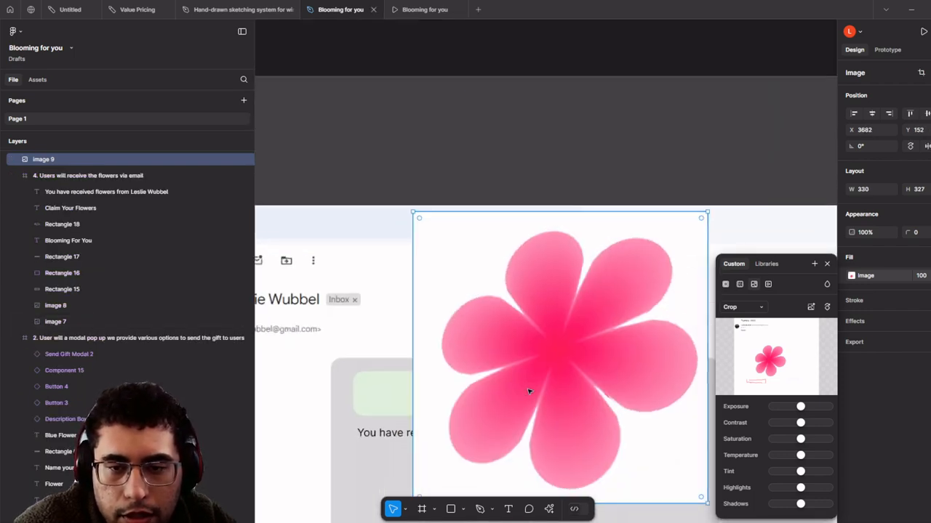
pyautogui.moveTo(559, 453); pyautogui.dragTo(476, 313)
pyautogui.scroll(3, 461, 307)
pyautogui.moveTo(459, 272); pyautogui.dragTo(492, 230)
pyautogui.scroll(4, 482, 274)
pyautogui.scroll(-5, 538, 259)
pyautogui.scroll(-1, 492, 230)
pyautogui.scroll(4, 534, 274)
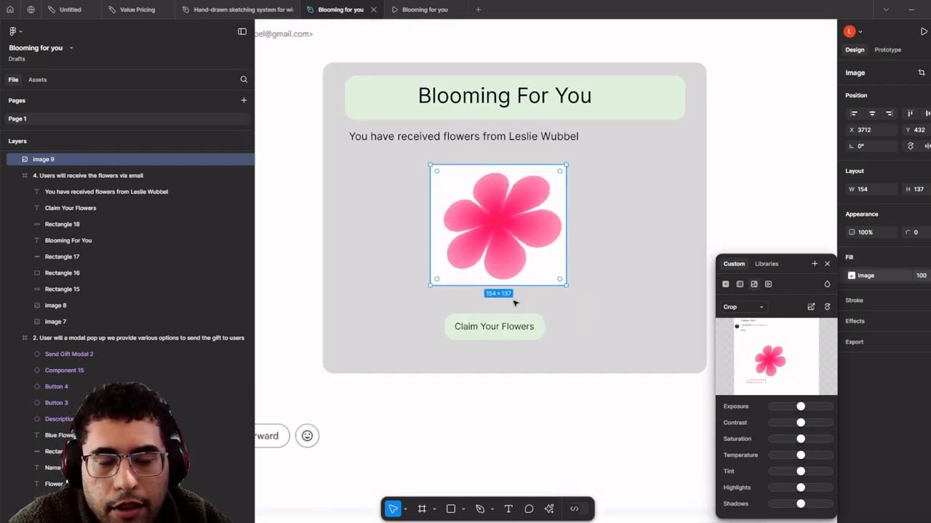
pyautogui.scroll(-2, 410, 337)
pyautogui.scroll(-1, 411, 336)
pyautogui.press('t')
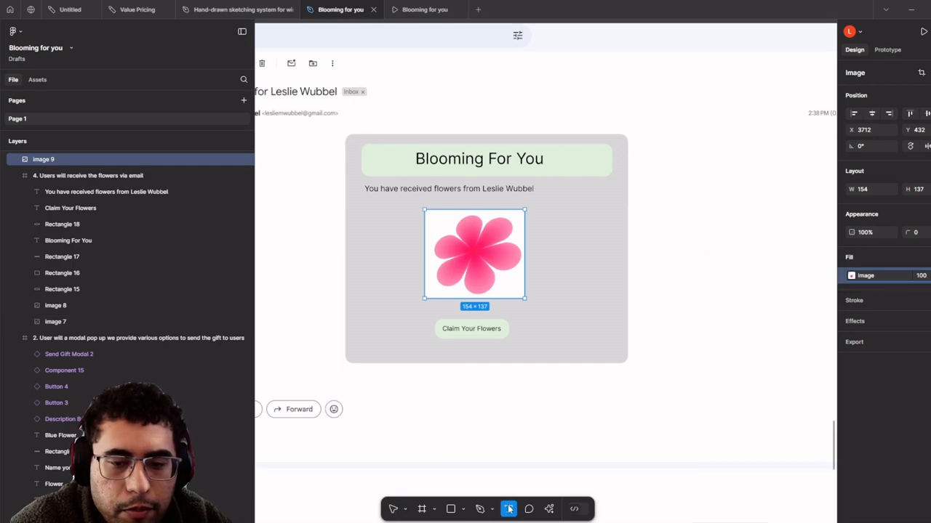
pyautogui.scroll(3, 390, 371)
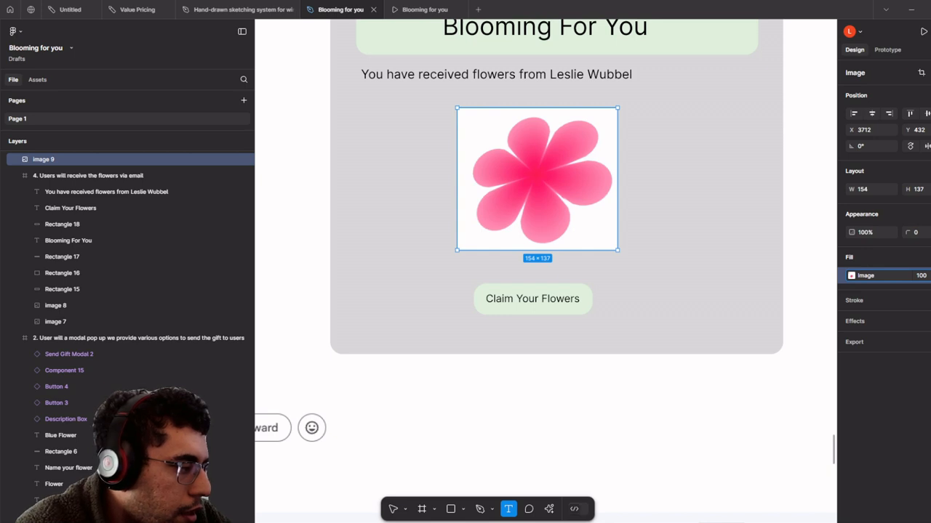
pyautogui.scroll(-4, 277, 362)
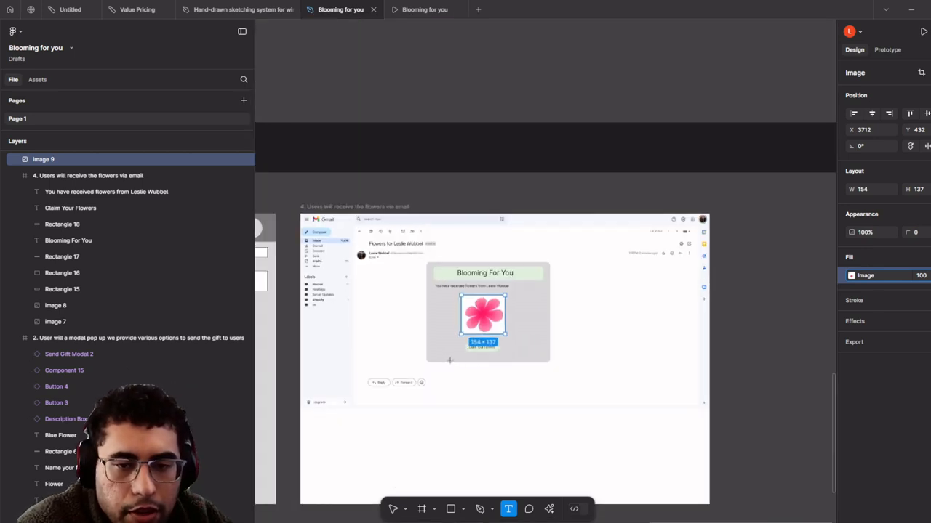
pyautogui.press('v')
pyautogui.scroll(-3, 359, 431)
# - Widen section C by dragging its right edge outward to make room for another screen
pyautogui.moveTo(343, 409); pyautogui.dragTo(372, 300)
pyautogui.scroll(-3, 561, 302)
pyautogui.scroll(-3, 480, 327)
pyautogui.click(541, 341)
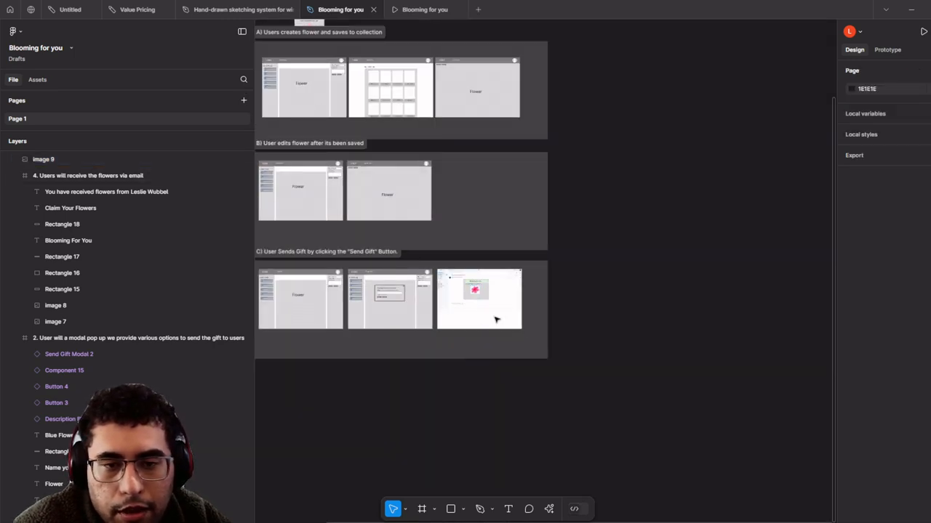
pyautogui.click(365, 255)
pyautogui.moveTo(548, 304); pyautogui.dragTo(705, 304)
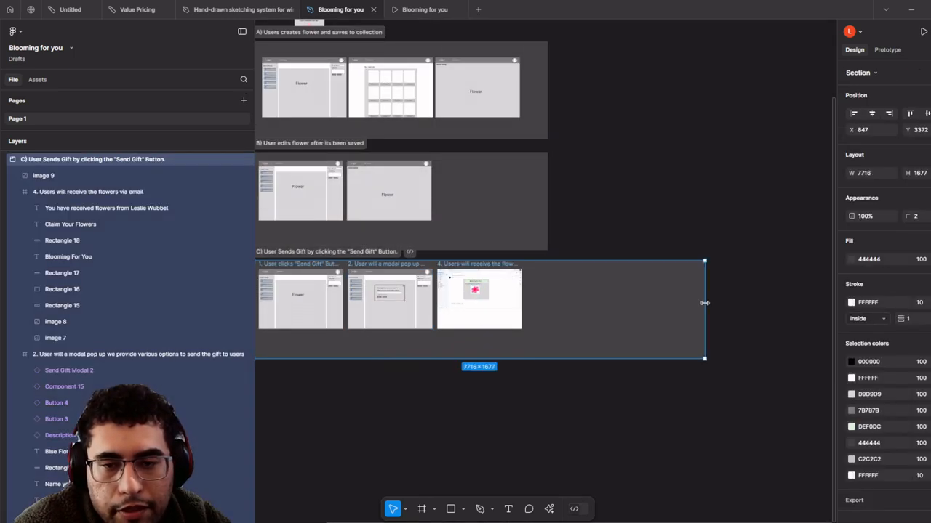
pyautogui.scroll(2, 492, 374)
pyautogui.click(379, 402)
pyautogui.scroll(5, 478, 306)
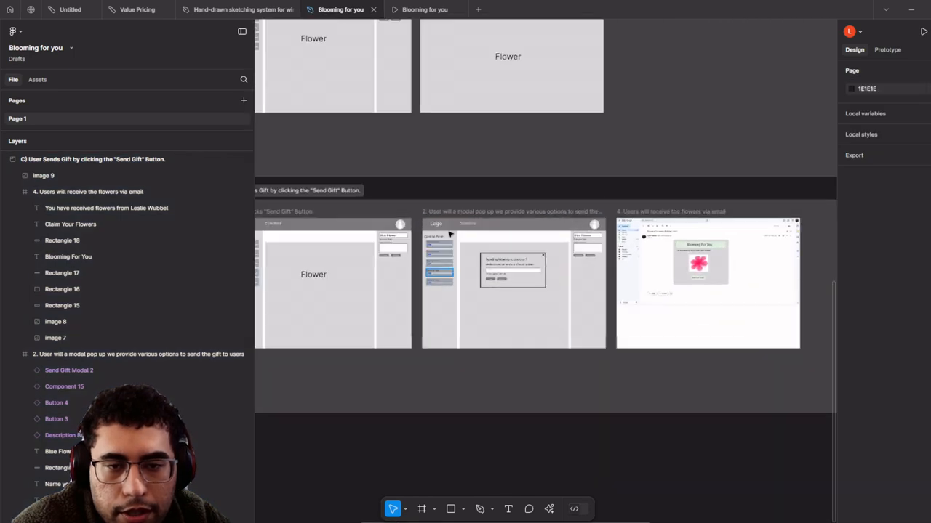
# - Duplicate the '1. User clicks Send Gift Button' frame and place the copy at section C's right end
pyautogui.moveTo(437, 228); pyautogui.dragTo(449, 230)
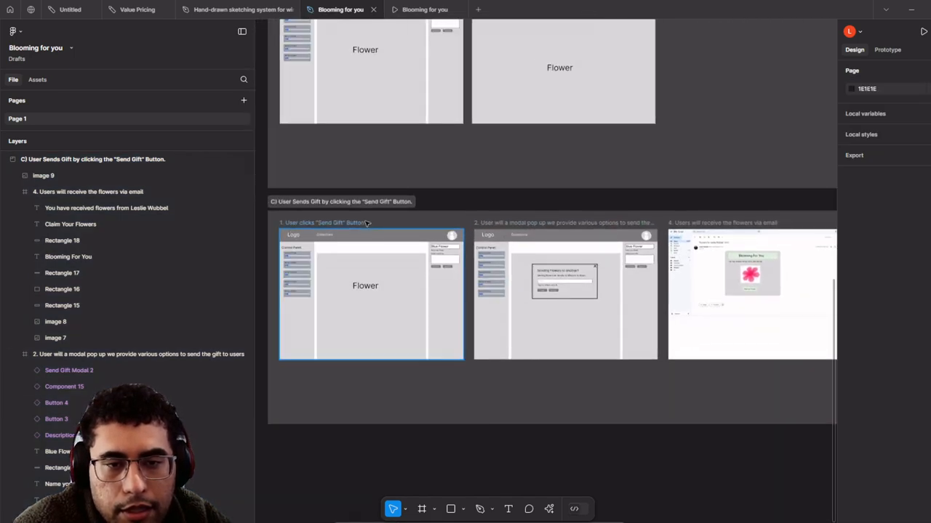
pyautogui.click(367, 222)
pyautogui.scroll(-2, 366, 222)
pyautogui.moveTo(454, 268); pyautogui.dragTo(375, 296)
pyautogui.moveTo(311, 322); pyautogui.dragTo(748, 327)
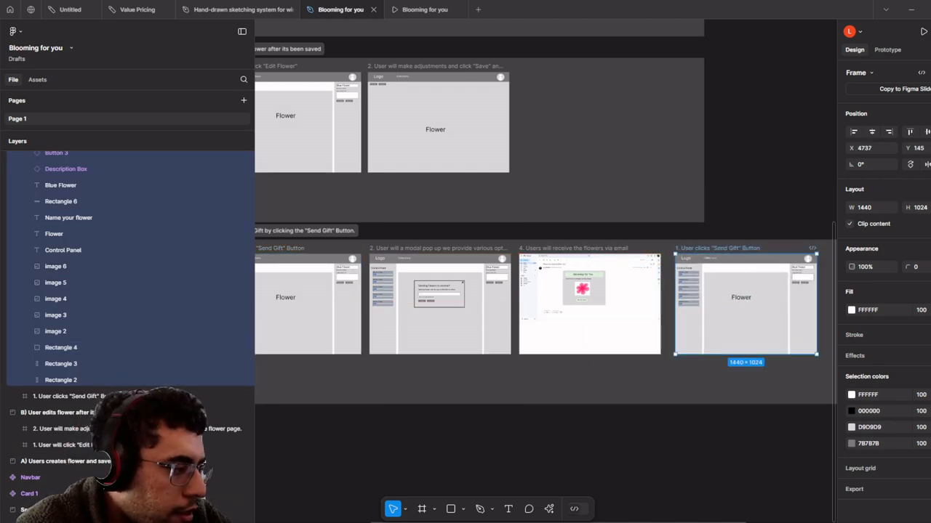
pyautogui.hscroll(5, 465, 337)
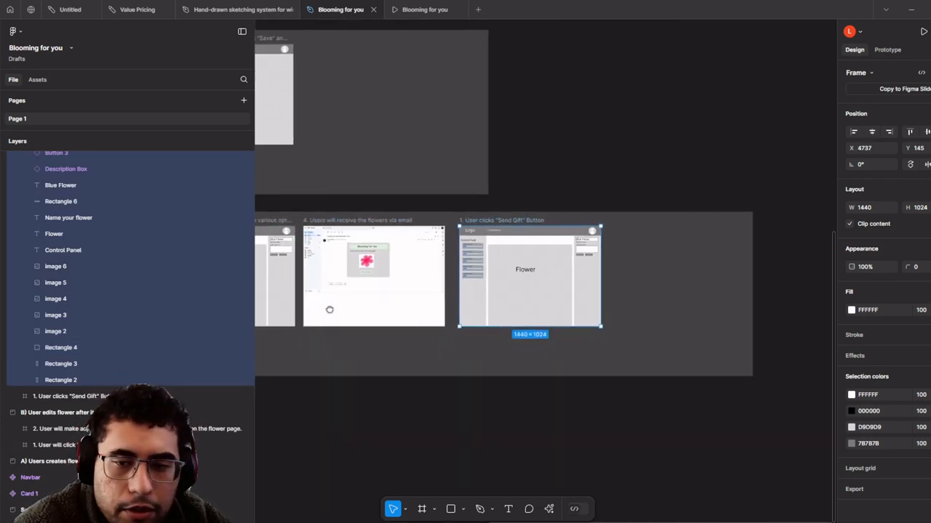
pyautogui.scroll(3, 476, 217)
# - Retitle the duplicated frame '5. Users who claim flowers User A'
pyautogui.doubleClick(476, 217)
pyautogui.write('5. Users who claim flowers')
pyautogui.scroll(3, 608, 321)
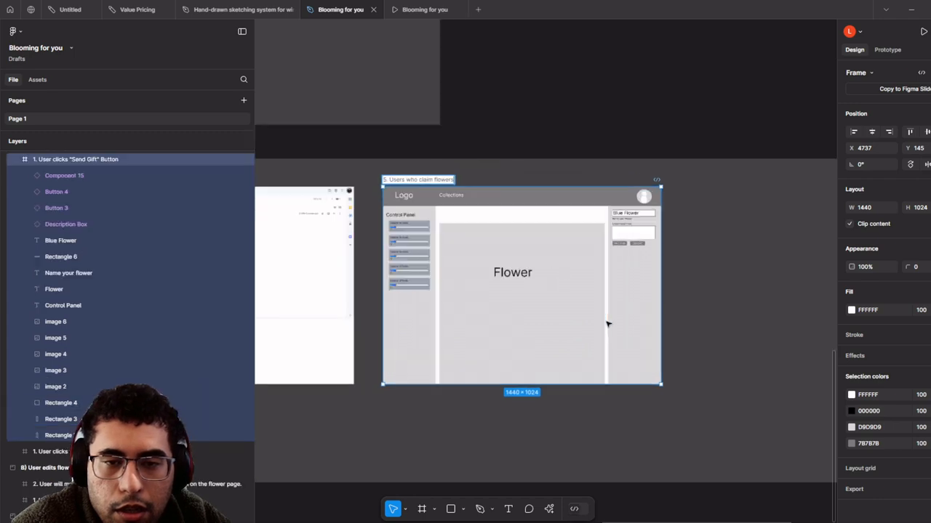
pyautogui.moveTo(703, 413); pyautogui.dragTo(402, 217)
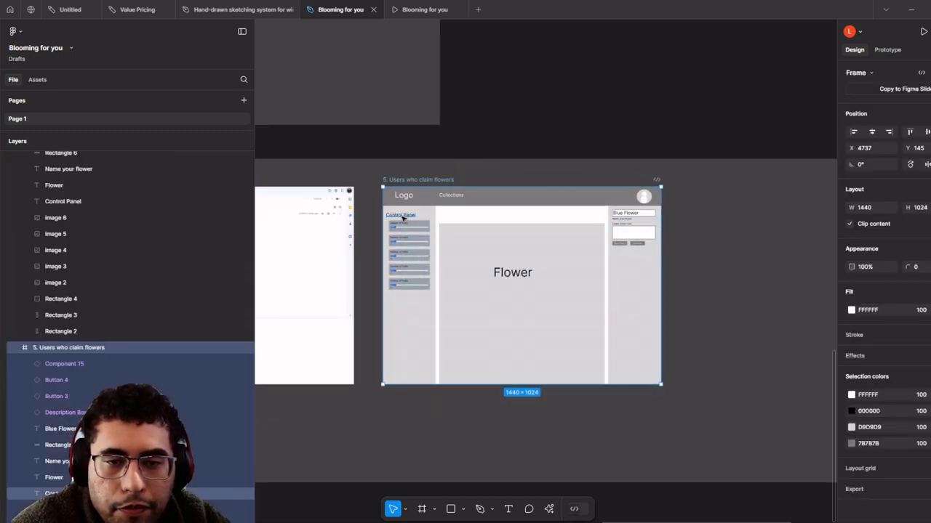
pyautogui.click(402, 216)
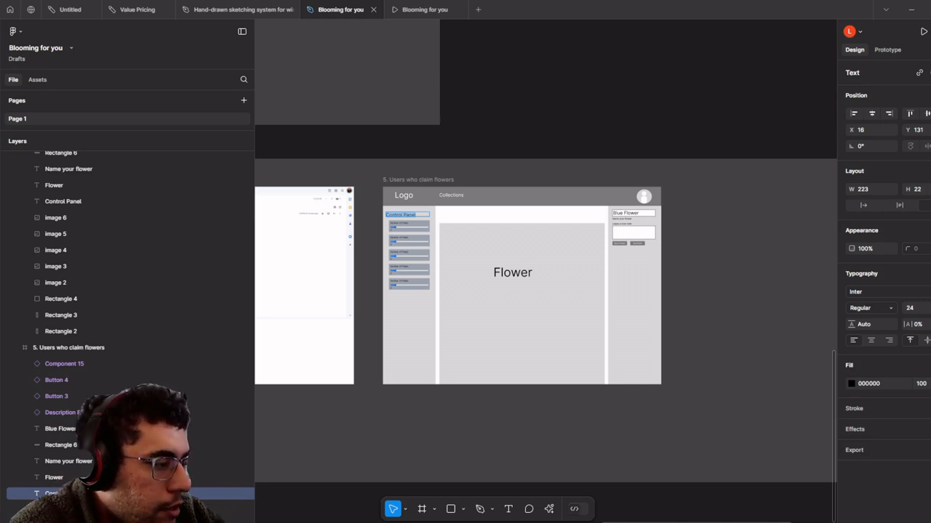
pyautogui.scroll(-2, 328, 325)
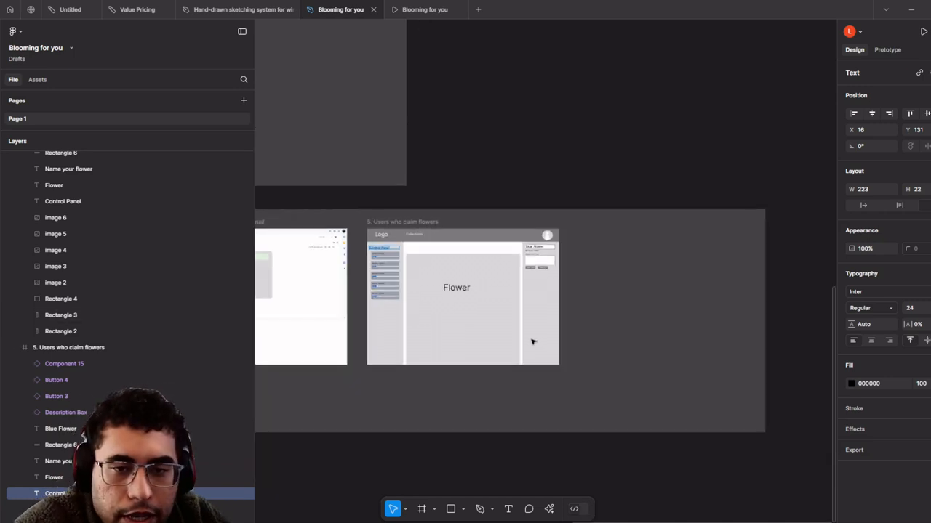
pyautogui.click(422, 223)
pyautogui.doubleClick(422, 223)
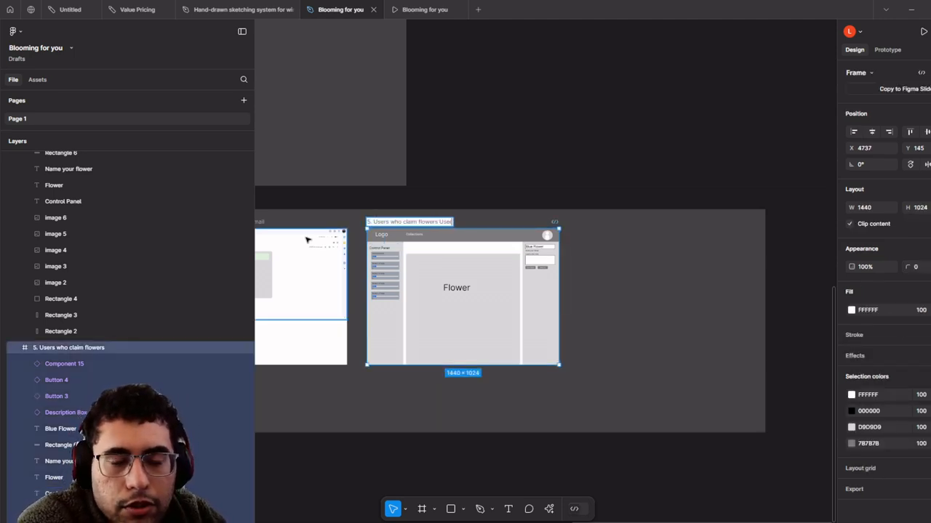
pyautogui.scroll(1, 392, 280)
pyautogui.click(612, 339)
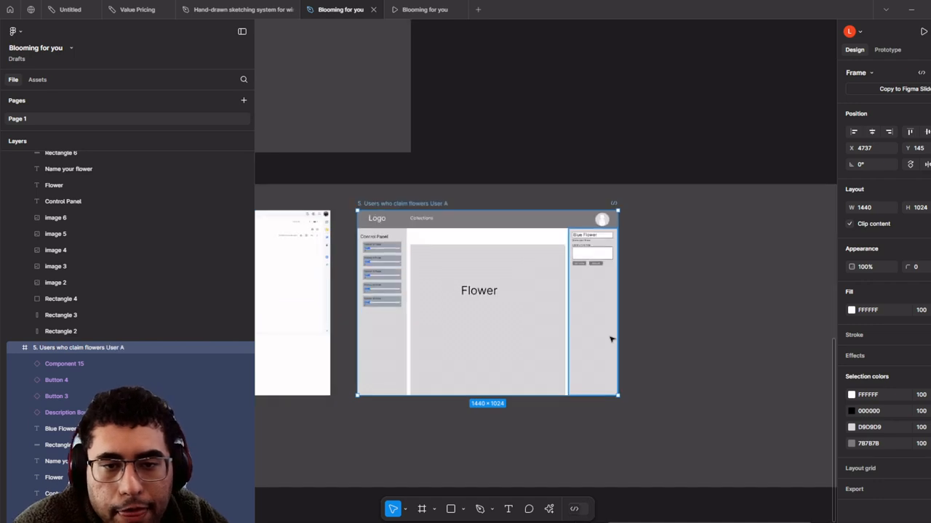
pyautogui.scroll(-1, 605, 333)
pyautogui.moveTo(601, 333); pyautogui.dragTo(549, 293)
pyautogui.click(591, 317)
pyautogui.scroll(-3, 591, 317)
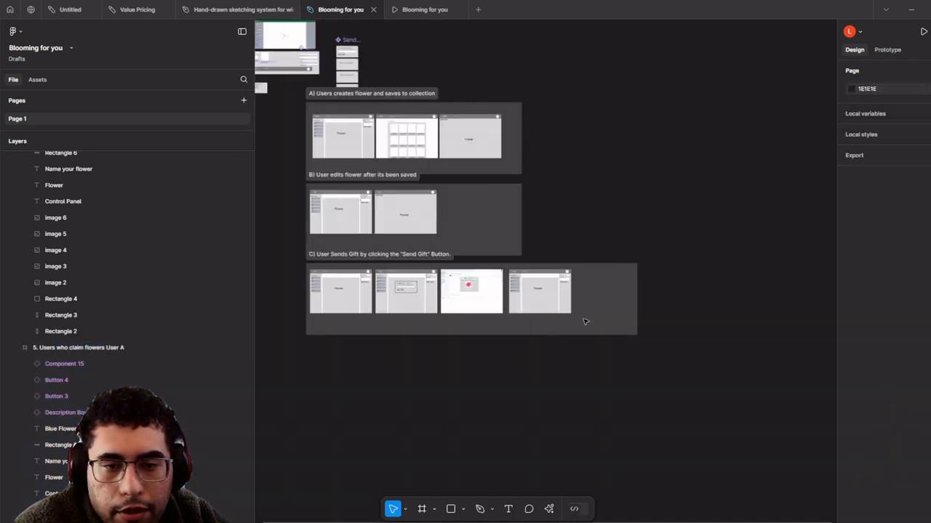
# - Extend section C's bottom edge downward to fit more frames
pyautogui.click(386, 255)
pyautogui.moveTo(549, 334); pyautogui.dragTo(553, 382)
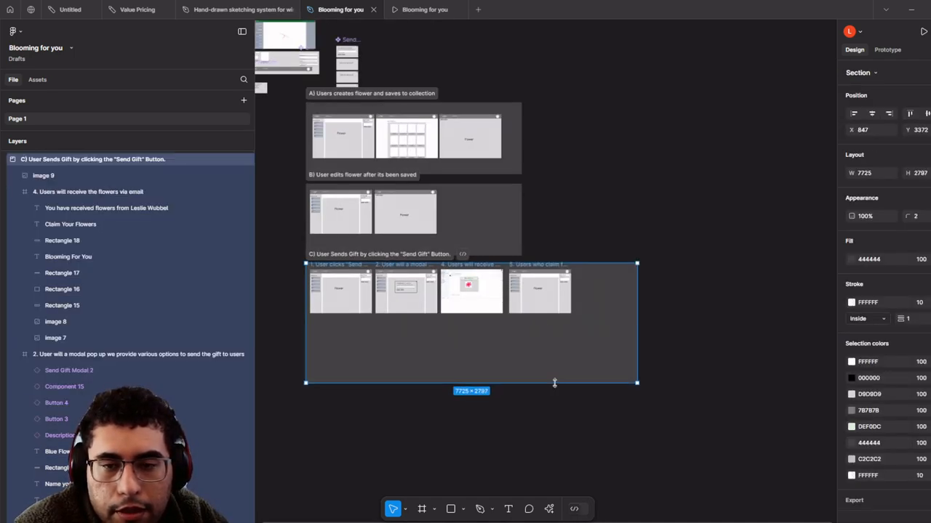
pyautogui.scroll(5, 545, 301)
# - Paste a copy of the User A claim-flowers frame below the original
pyautogui.click(480, 220)
pyautogui.scroll(4, 508, 240)
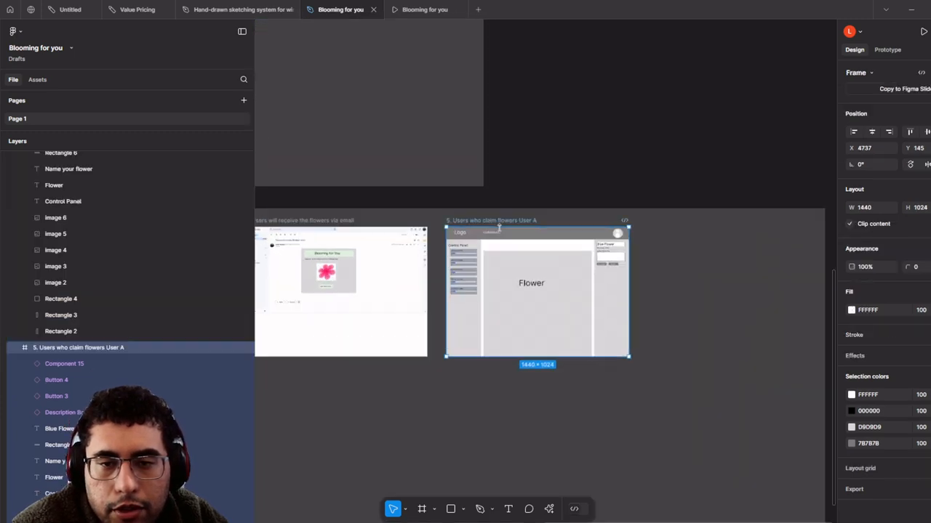
pyautogui.hotkey('ctrl', 'v')
pyautogui.scroll(-2, 493, 395)
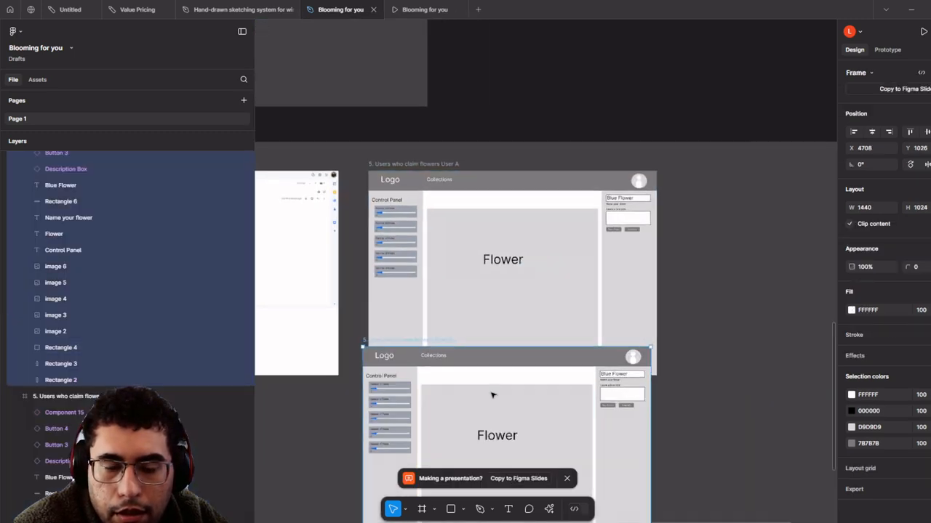
pyautogui.moveTo(492, 395); pyautogui.dragTo(490, 370)
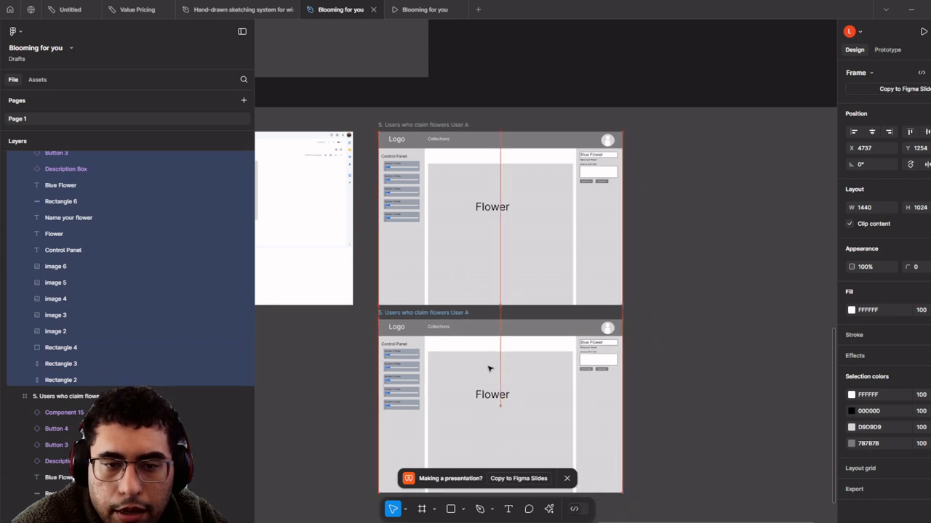
pyautogui.scroll(3, 433, 319)
# - Rename the copy to '5. Users who claim flowers User B'
pyautogui.doubleClick(432, 319)
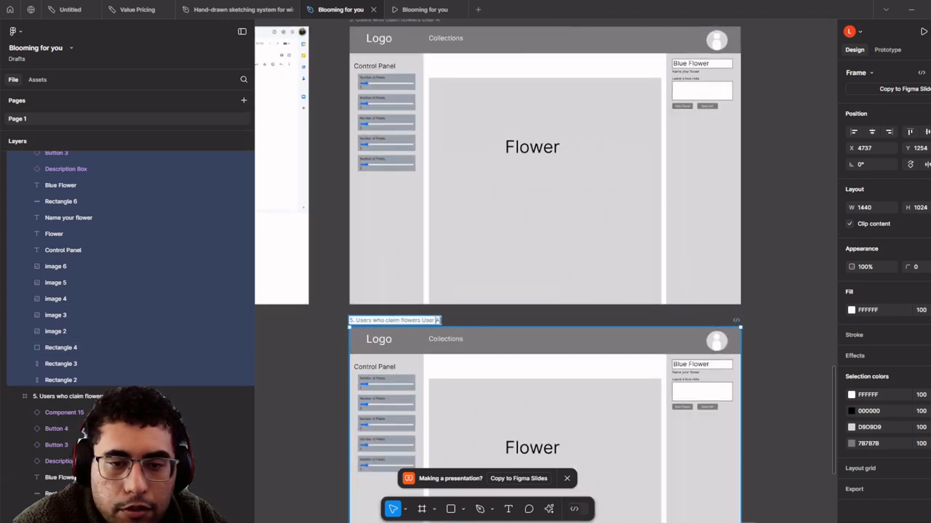
pyautogui.click(444, 320)
pyautogui.doubleClick(439, 320)
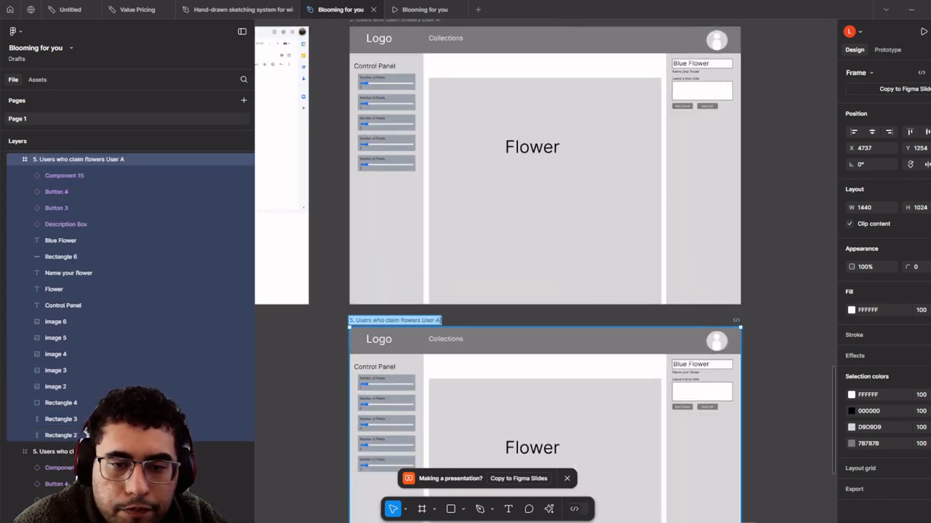
pyautogui.click(438, 320)
pyautogui.write('B')
pyautogui.press('Return')
pyautogui.scroll(-3, 523, 359)
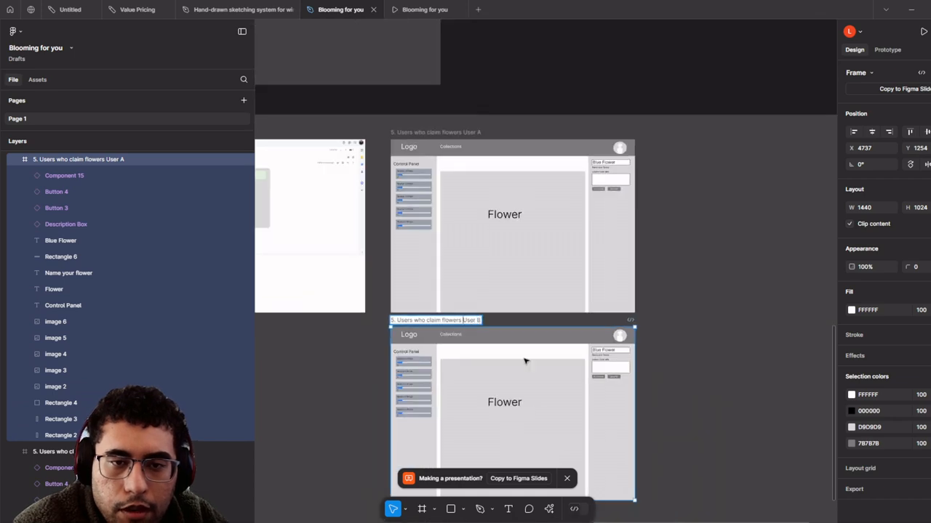
pyautogui.scroll(2, 462, 284)
# - Delete the grey flower area and control panel elements from the User A frame
pyautogui.click(587, 324)
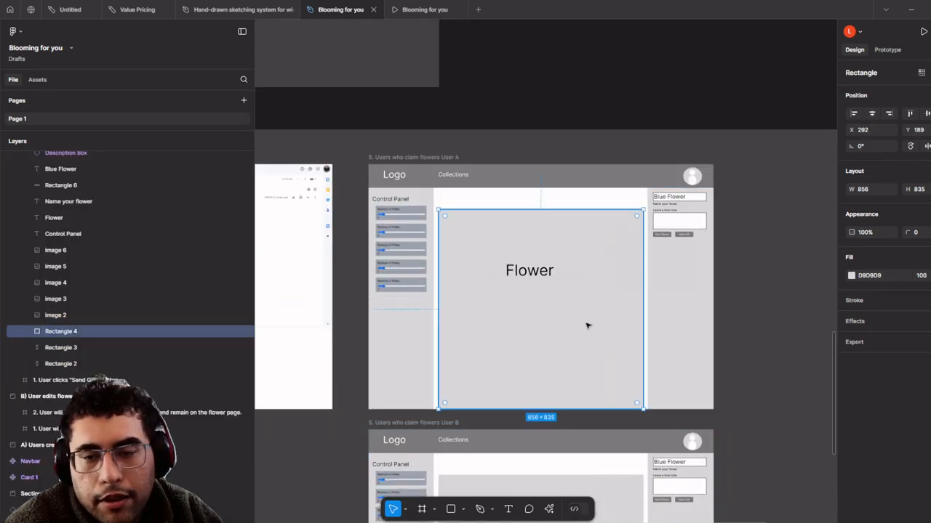
pyautogui.press('Delete')
pyautogui.moveTo(564, 368); pyautogui.dragTo(377, 193)
pyautogui.press('Delete')
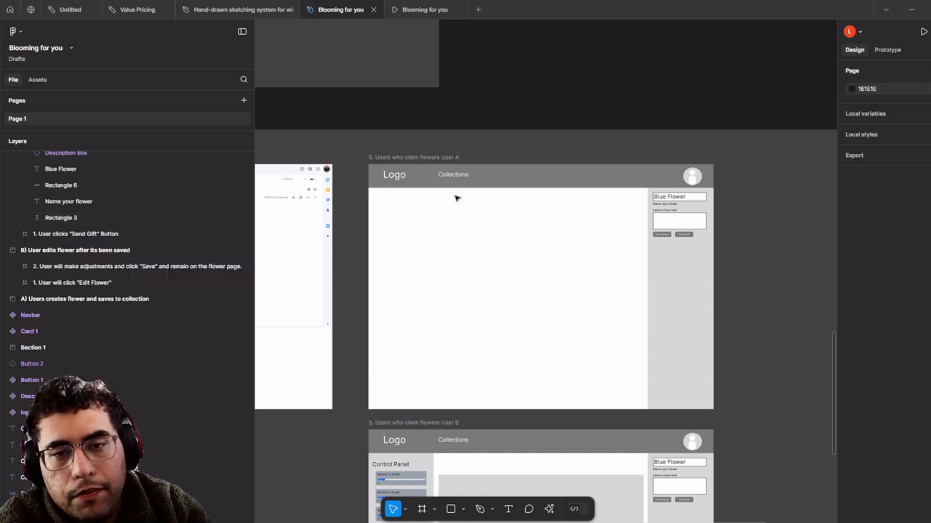
# - Append 'No Account' to the User A frame title
pyautogui.click(458, 158)
pyautogui.doubleClick(458, 158)
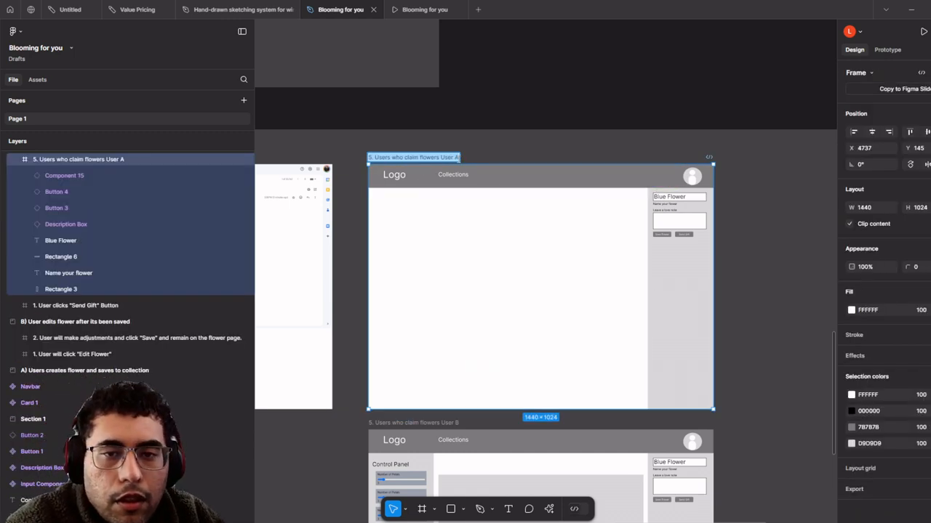
pyautogui.press('Return')
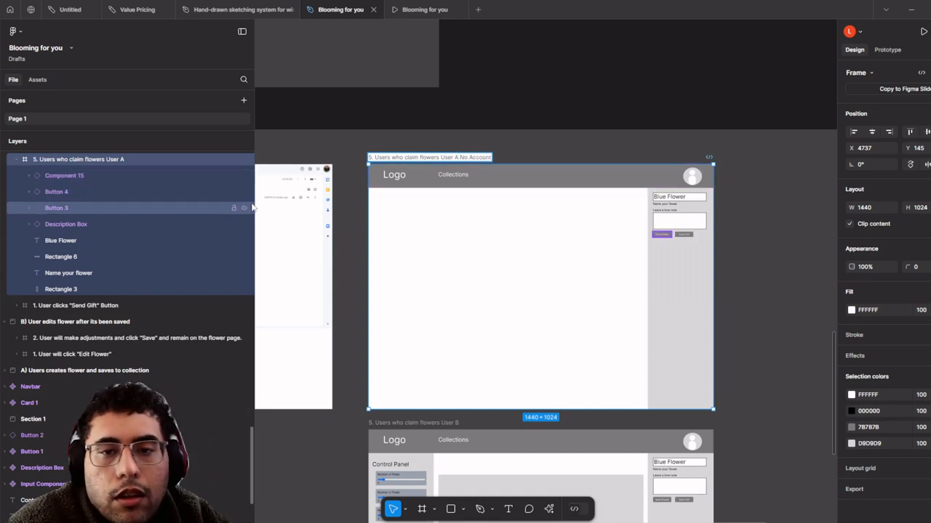
pyautogui.click(451, 122)
# - Append 'has Account' to the User B frame title
pyautogui.scroll(-4, 474, 124)
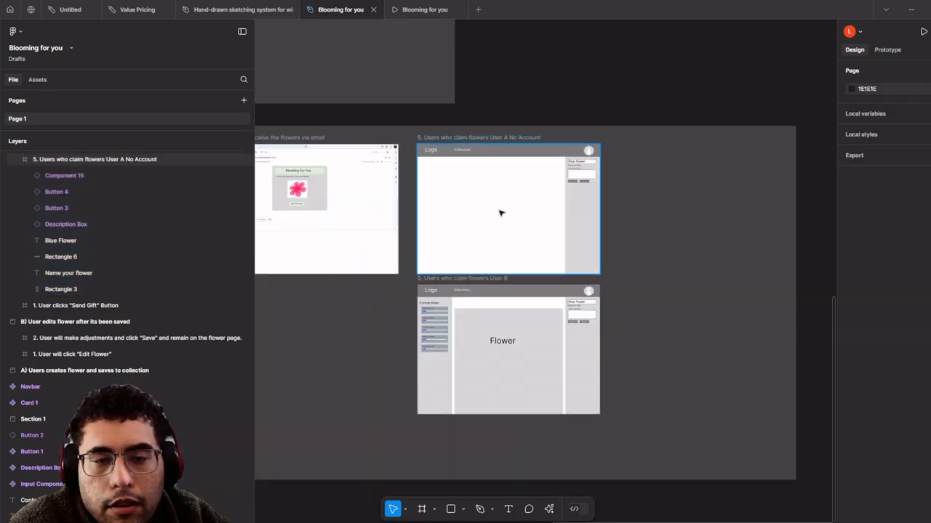
pyautogui.scroll(3, 500, 212)
pyautogui.hscroll(-2, 492, 245)
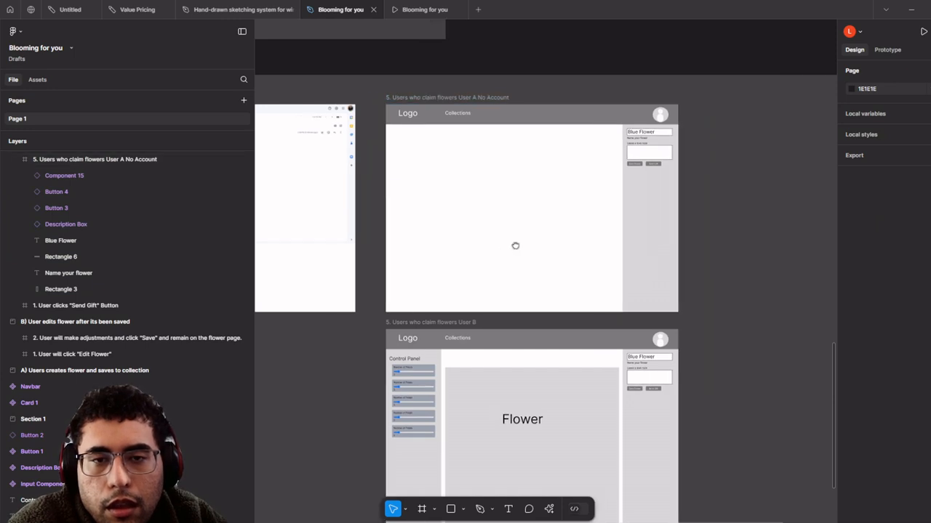
pyautogui.scroll(-3, 516, 245)
pyautogui.scroll(2, 522, 228)
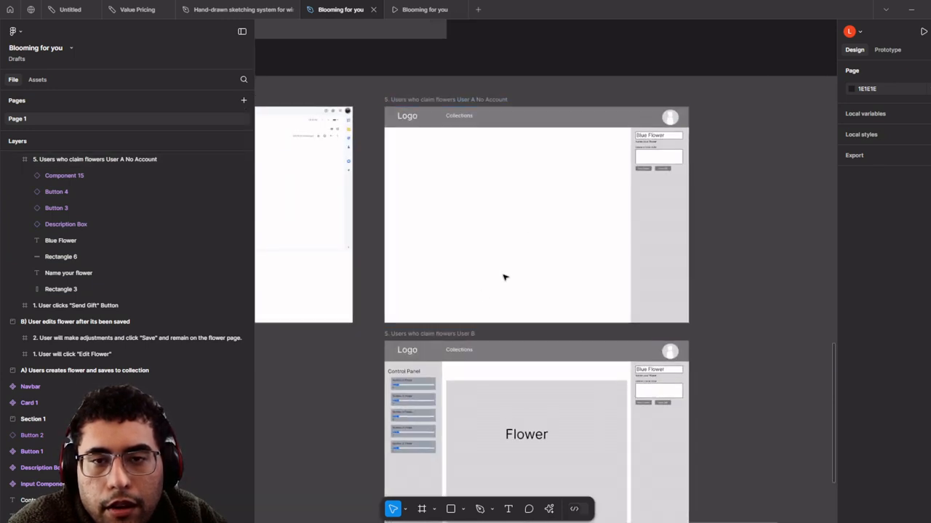
pyautogui.doubleClick(469, 333)
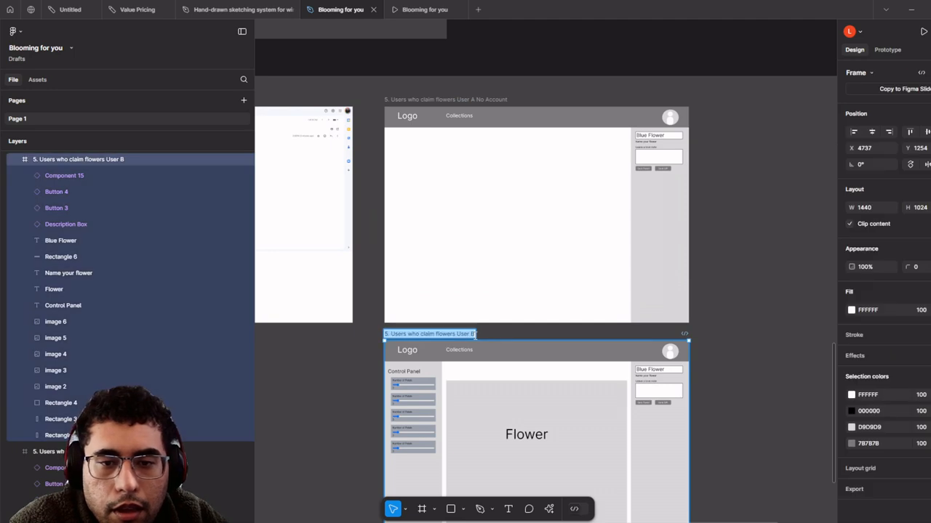
pyautogui.click(432, 335)
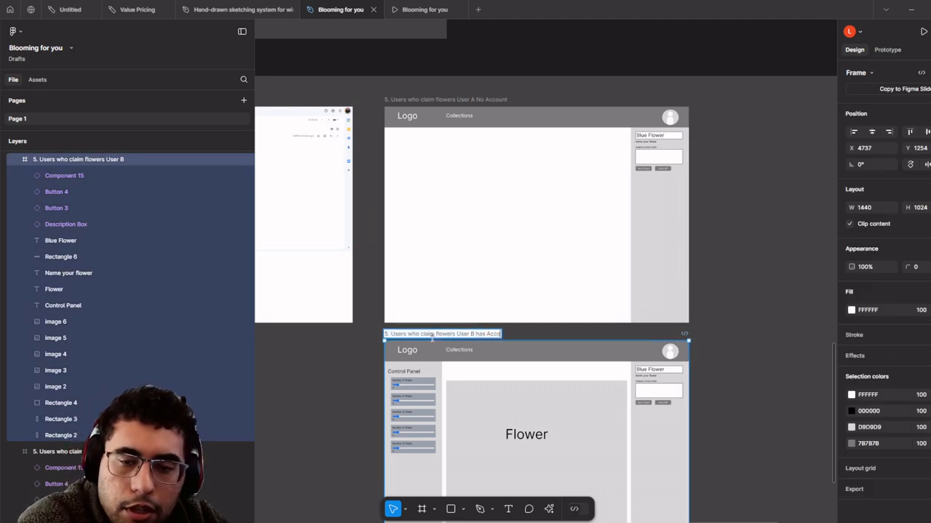
pyautogui.scroll(-3, 598, 374)
pyautogui.click(652, 356)
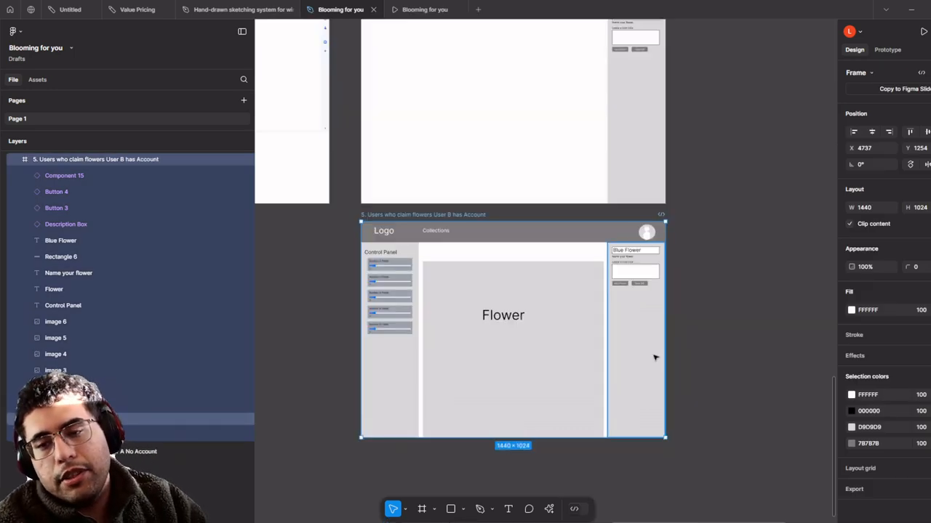
# - Delete the contents of the User B frame, leaving the navbar
pyautogui.moveTo(684, 472); pyautogui.dragTo(371, 250)
pyautogui.press('Delete')
pyautogui.scroll(3, 599, 328)
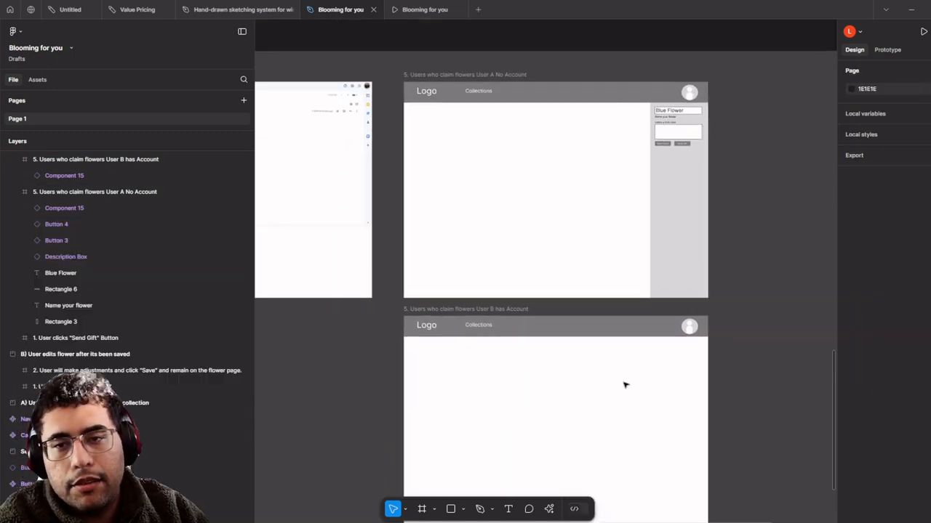
# - Remove User A's remaining sidebar items, description box and Blue Flower text
pyautogui.moveTo(758, 276); pyautogui.dragTo(557, 141)
pyautogui.press('Delete')
pyautogui.moveTo(634, 122); pyautogui.dragTo(638, 111)
pyautogui.click(669, 126)
pyautogui.press('Delete')
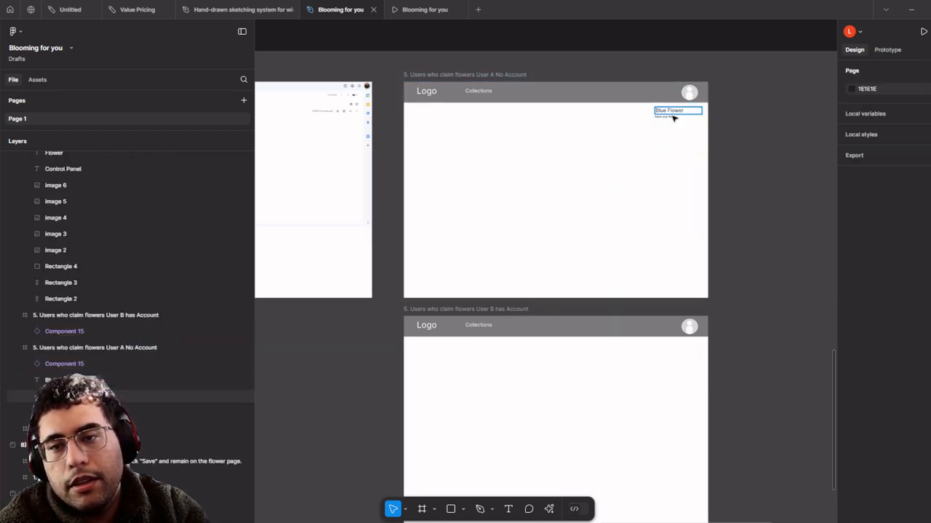
pyautogui.press('Delete')
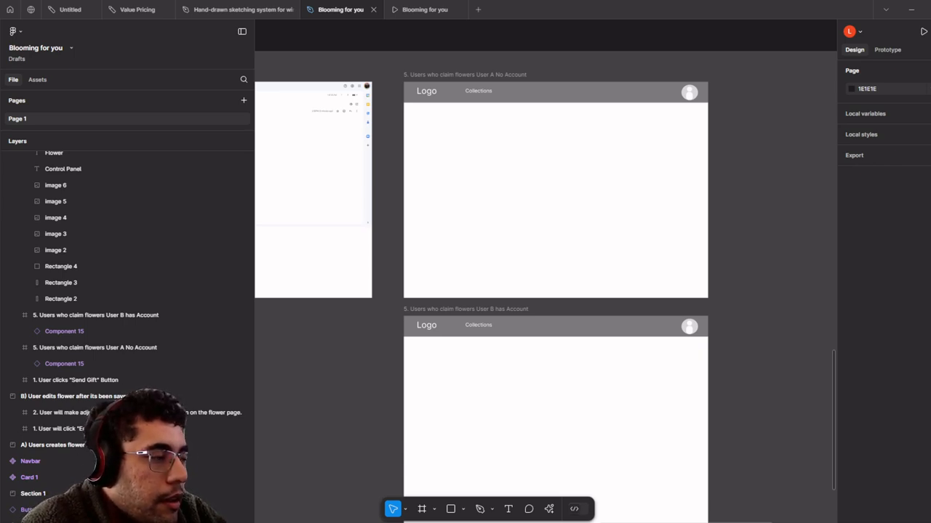
# - Delete the navbar from the User A No Account frame, keeping the frame itself
pyautogui.click(653, 185)
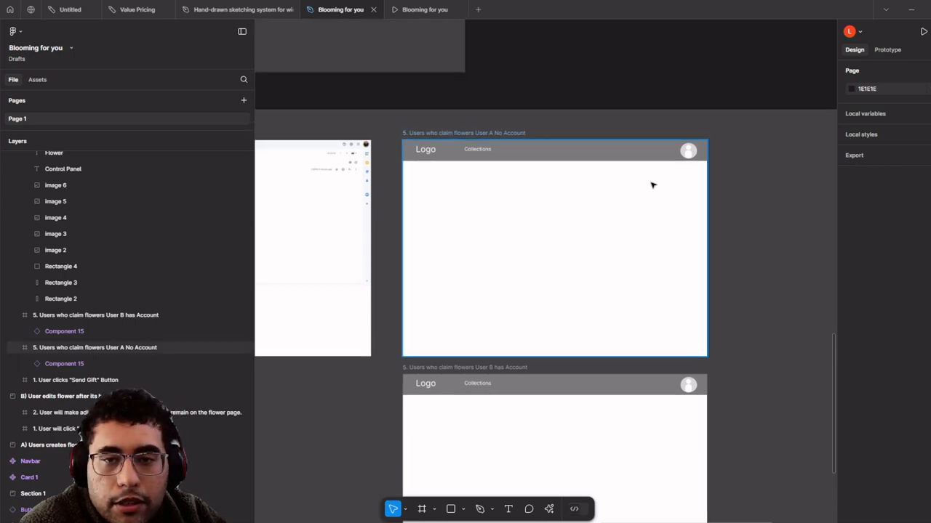
pyautogui.hotkey('shift', '2')
pyautogui.click(781, 169)
pyautogui.press('Delete')
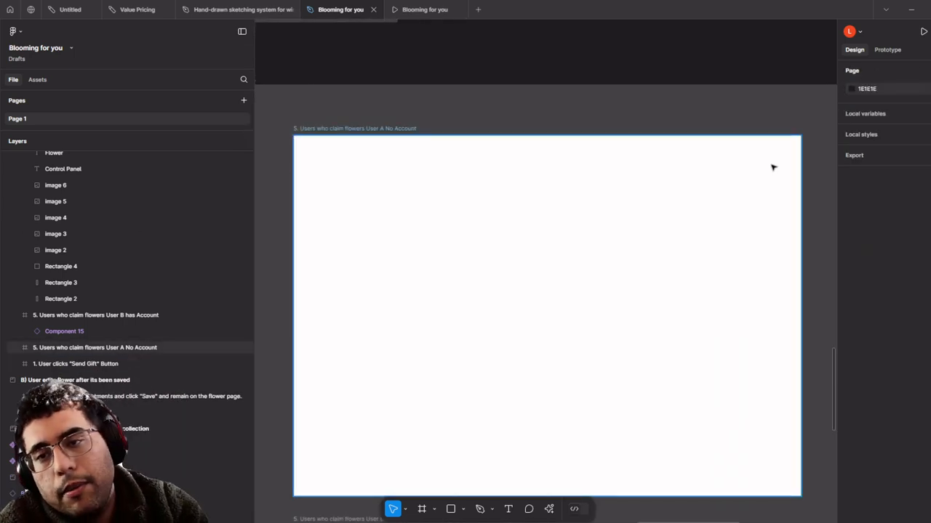
pyautogui.click(634, 181)
pyautogui.press('Delete')
pyautogui.scroll(-5, 469, 166)
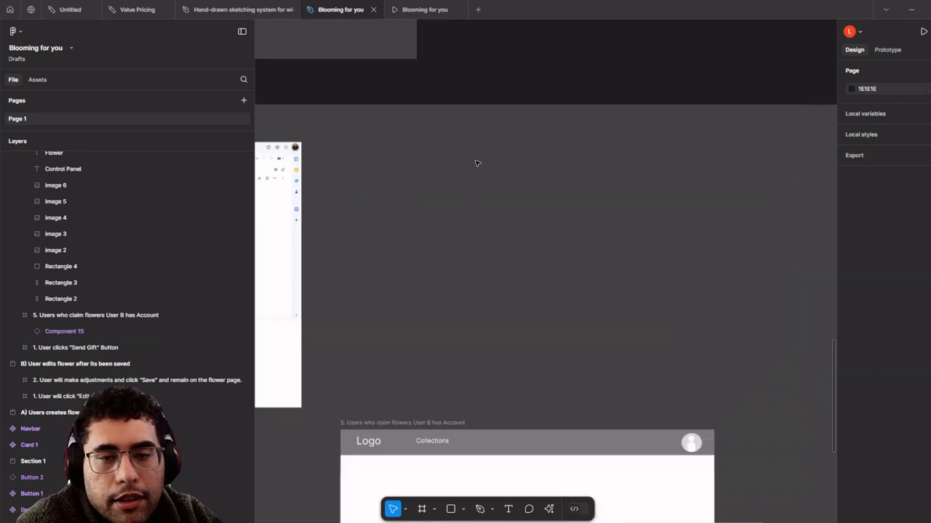
pyautogui.hotkey('ctrl', 'z')
pyautogui.scroll(3, 507, 202)
# - Select the email card's layers (flower, button, texts, heading) and attempt Create component
pyautogui.moveTo(613, 245); pyautogui.dragTo(816, 288)
pyautogui.scroll(1, 399, 255)
pyautogui.scroll(4, 466, 256)
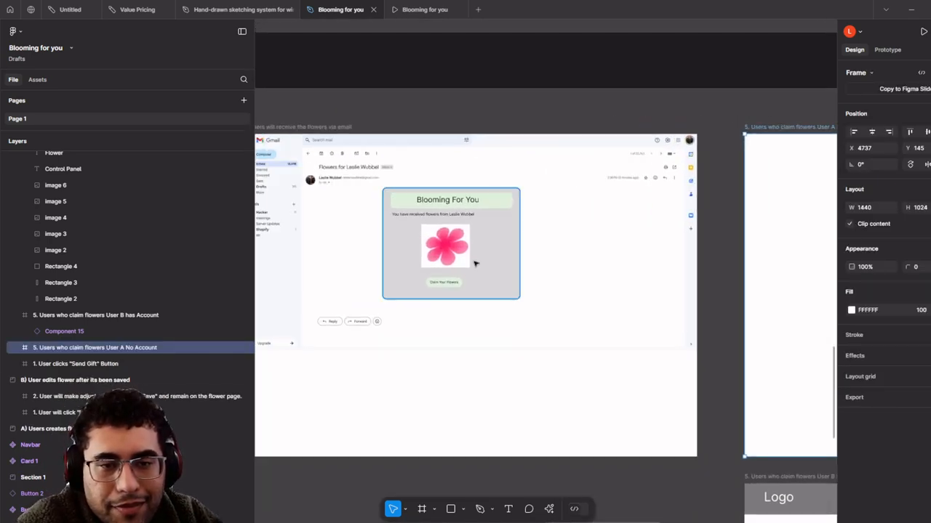
pyautogui.click(471, 255)
pyautogui.click(515, 253)
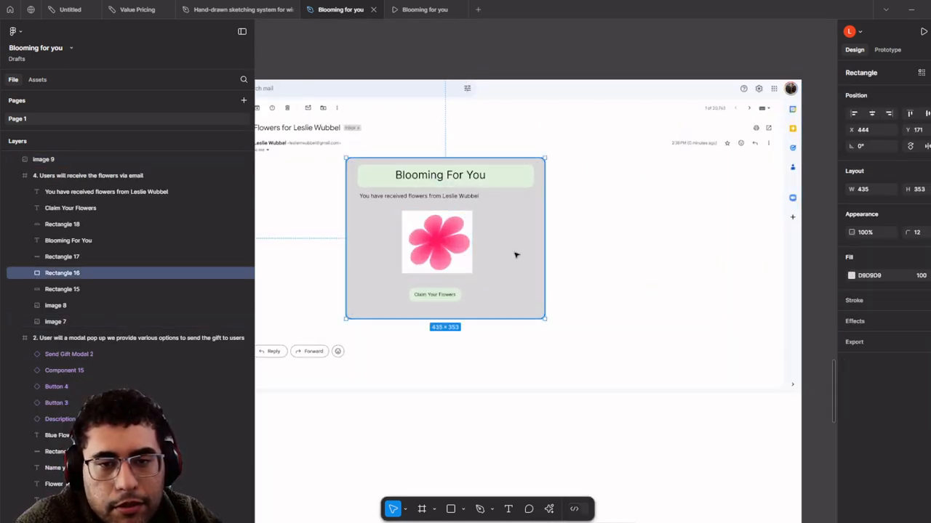
pyautogui.scroll(3, 454, 253)
pyautogui.keyDown('shift'); pyautogui.click(428, 272); pyautogui.keyUp('shift')
pyautogui.keyDown('shift'); pyautogui.click(429, 324); pyautogui.keyUp('shift')
pyautogui.keyDown('shift'); pyautogui.click(428, 324); pyautogui.keyUp('shift')
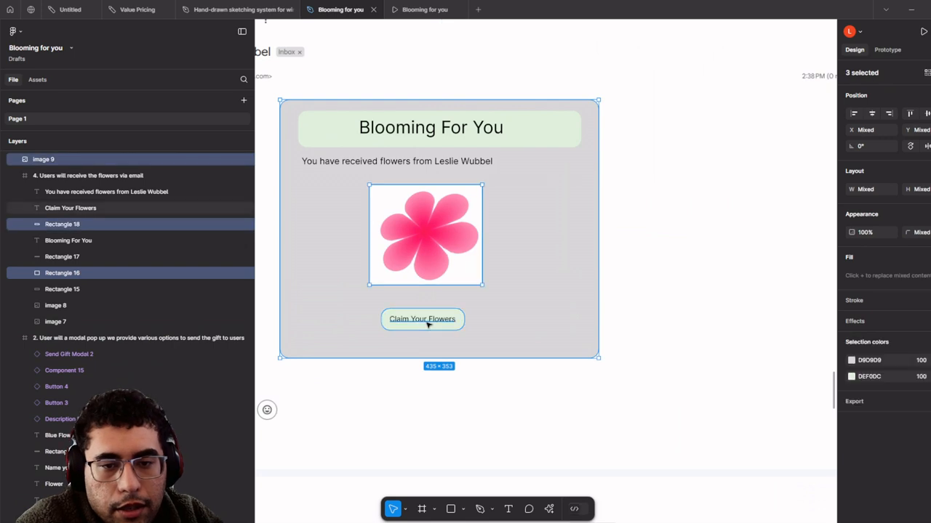
pyautogui.keyDown('shift'); pyautogui.click(440, 162); pyautogui.keyUp('shift')
pyautogui.keyDown('shift'); pyautogui.click(451, 133); pyautogui.keyUp('shift')
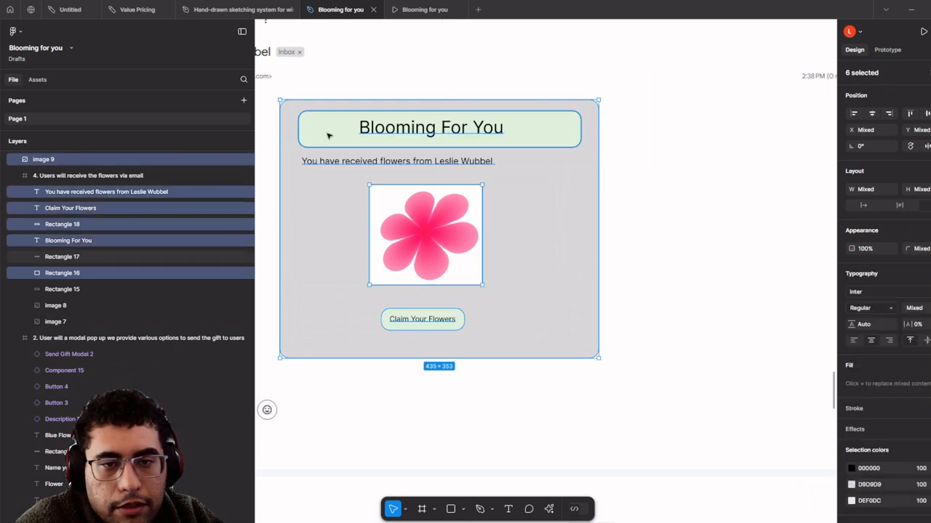
pyautogui.keyDown('shift'); pyautogui.click(328, 135); pyautogui.keyUp('shift')
pyautogui.scroll(-5, 328, 135)
pyautogui.rightClick(329, 134)
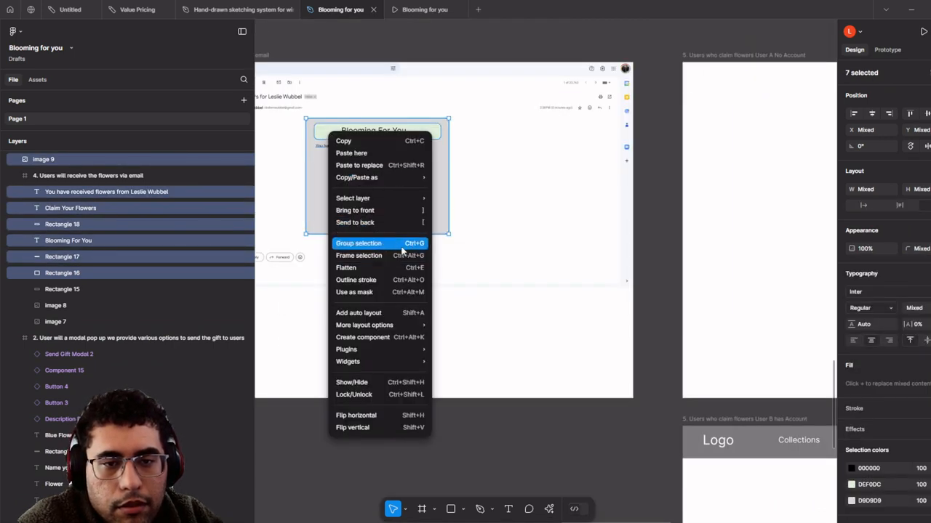
pyautogui.click(407, 337)
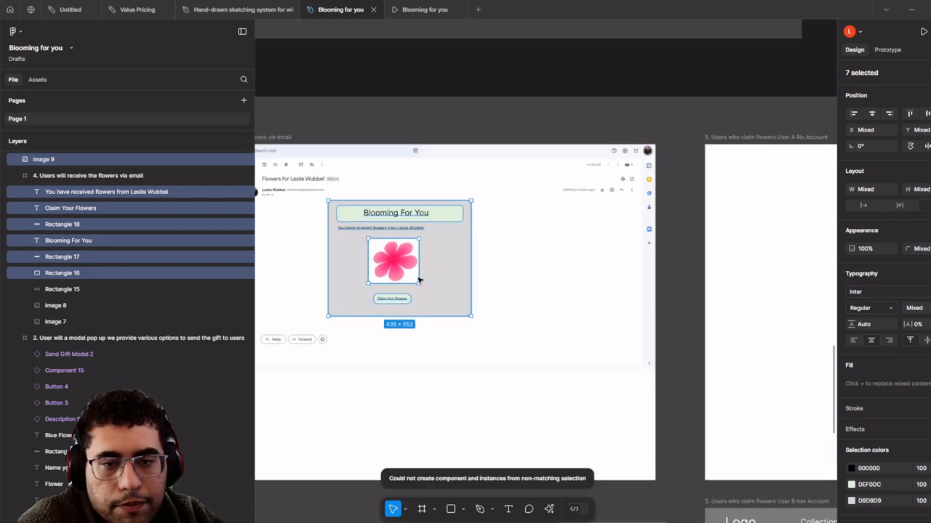
# - Reposition the flower image, then select all card elements and create Component 18
pyautogui.scroll(3, 418, 285)
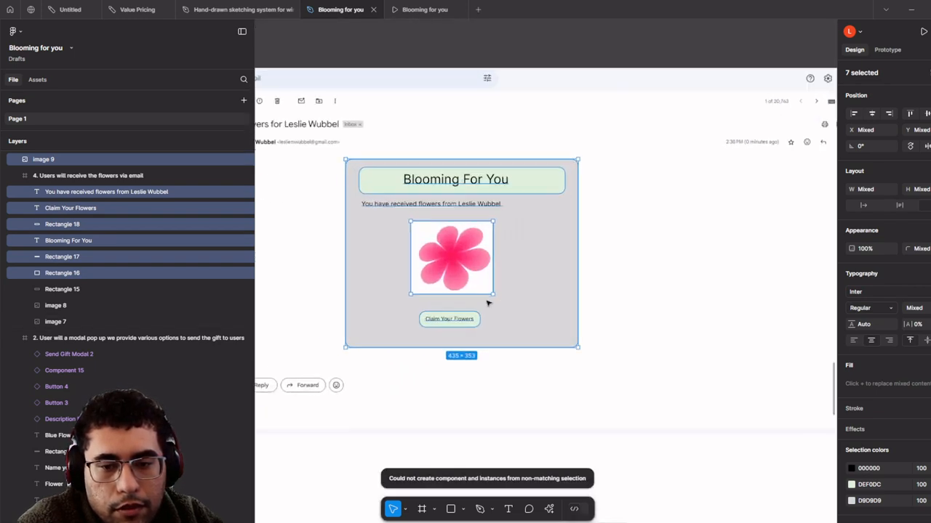
pyautogui.scroll(-3, 454, 259)
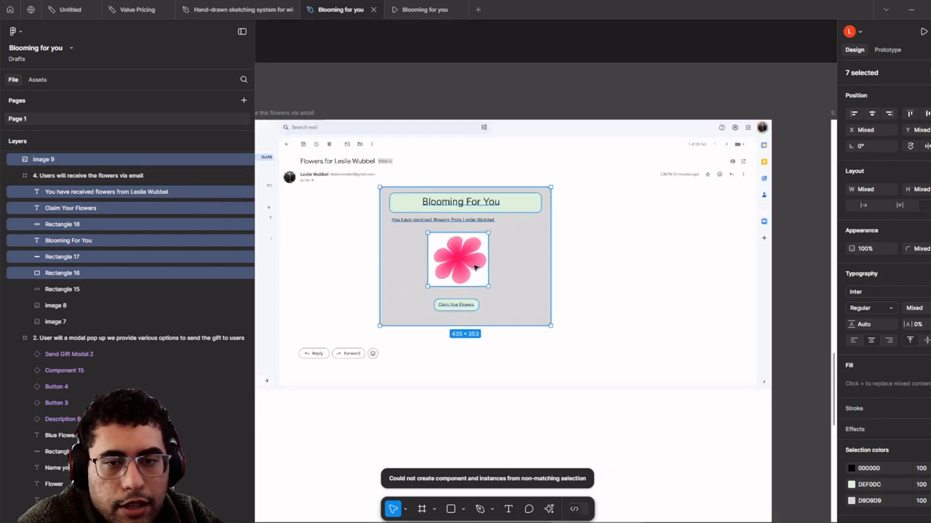
pyautogui.click(456, 266)
pyautogui.moveTo(456, 265)
pyautogui.mouseDown()
pyautogui.moveTo(430, 29)
pyautogui.moveTo(480, 309)
pyautogui.moveTo(459, 269)
pyautogui.moveTo(459, 279)
pyautogui.mouseUp()
pyautogui.scroll(2, 458, 278)
pyautogui.keyDown('shift'); pyautogui.click(480, 327); pyautogui.keyUp('shift')
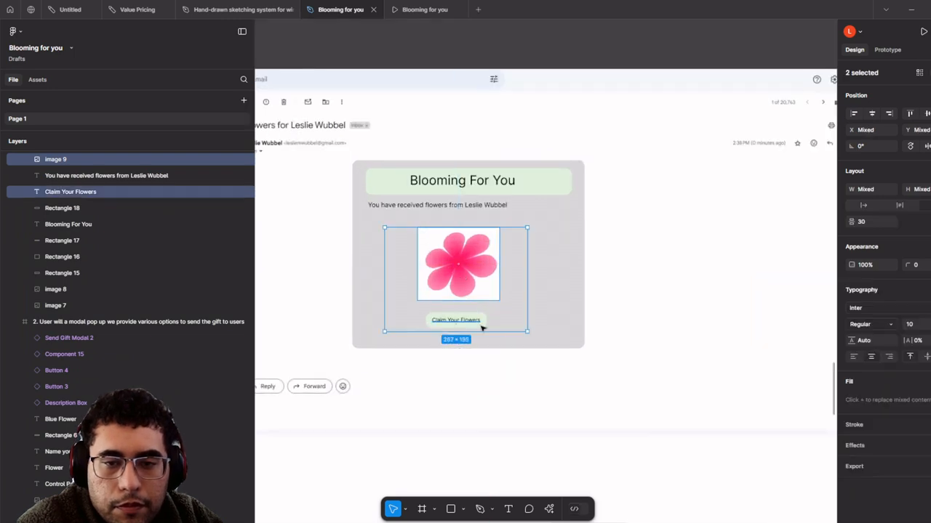
pyautogui.keyDown('shift'); pyautogui.click(482, 320); pyautogui.keyUp('shift')
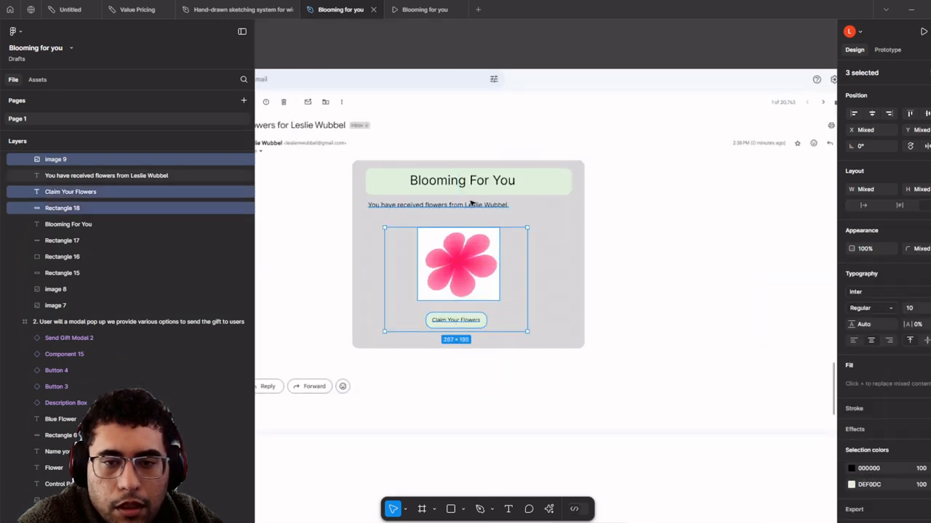
pyautogui.keyDown('shift'); pyautogui.click(473, 203); pyautogui.keyUp('shift')
pyautogui.keyDown('shift'); pyautogui.click(491, 188); pyautogui.keyUp('shift')
pyautogui.keyDown('shift'); pyautogui.click(491, 185); pyautogui.keyUp('shift')
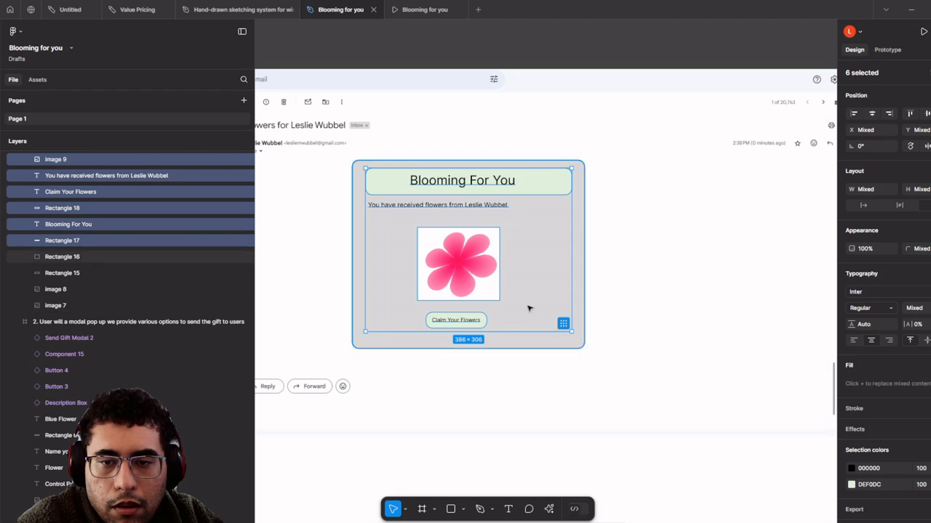
pyautogui.keyDown('shift'); pyautogui.click(564, 293); pyautogui.keyUp('shift')
pyautogui.rightClick(565, 294)
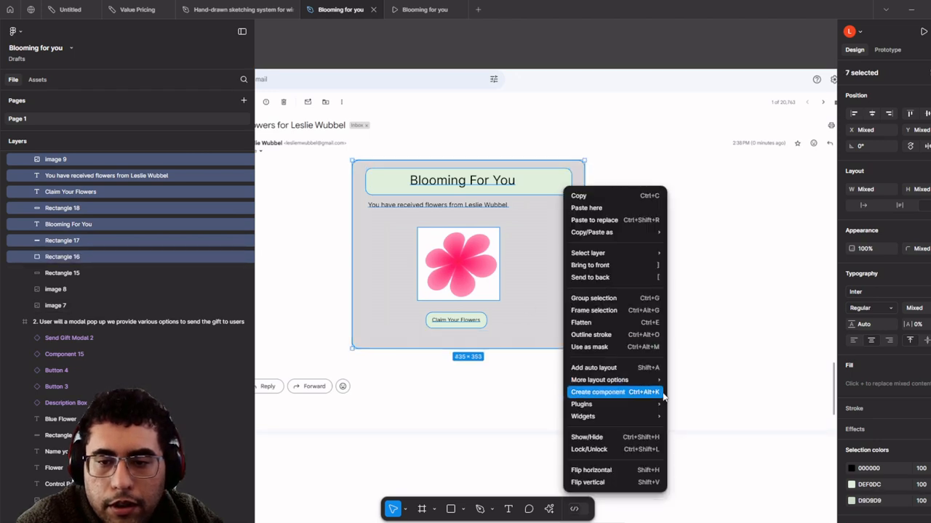
pyautogui.click(578, 390)
# - Drag the card toward the empty User A No Account frame
pyautogui.scroll(-3, 666, 382)
pyautogui.scroll(-1, 666, 382)
pyautogui.moveTo(666, 377); pyautogui.dragTo(347, 298)
pyautogui.scroll(-2, 347, 298)
# - Duplicate the card into the User A No Account frame and scale it up proportionally
pyautogui.hotkey('ctrl', 'd')
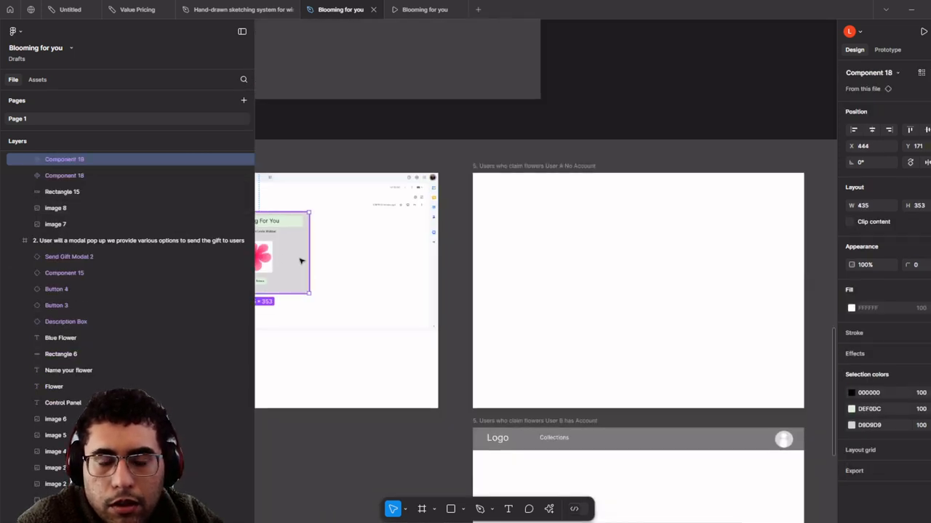
pyautogui.moveTo(301, 262); pyautogui.dragTo(563, 278)
pyautogui.scroll(3, 563, 277)
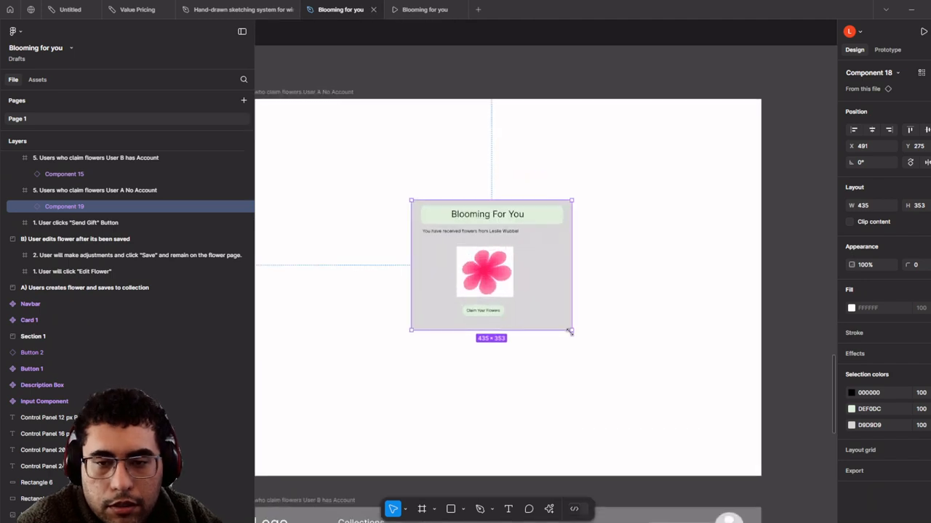
pyautogui.press('k')
pyautogui.moveTo(570, 330); pyautogui.dragTo(702, 347)
pyautogui.press('v')
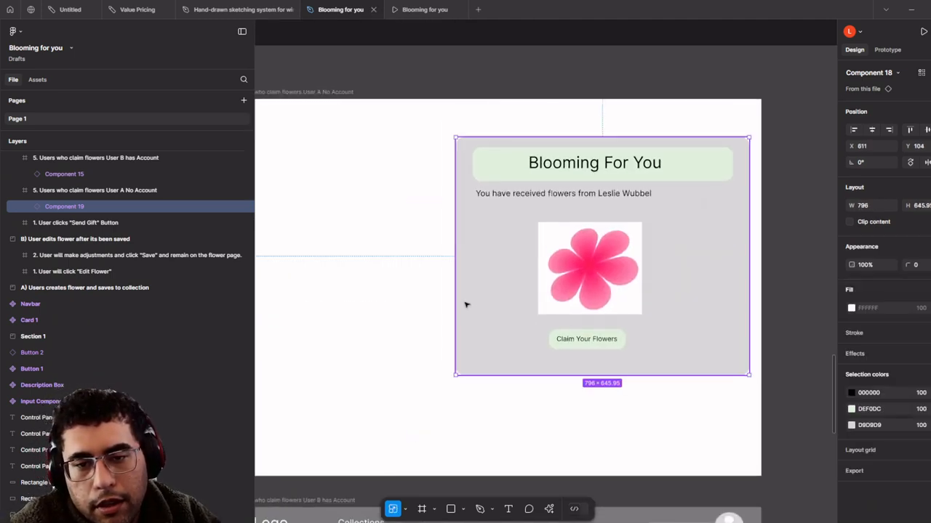
# - Narrow the card copy to 527 wide, move it top-left, and draw a grey rectangle
pyautogui.moveTo(457, 302); pyautogui.dragTo(555, 305)
pyautogui.moveTo(721, 320); pyautogui.dragTo(687, 328)
pyautogui.scroll(-1, 710, 328)
pyautogui.scroll(1, 643, 299)
pyautogui.moveTo(685, 316); pyautogui.dragTo(480, 283)
pyautogui.scroll(-1, 480, 283)
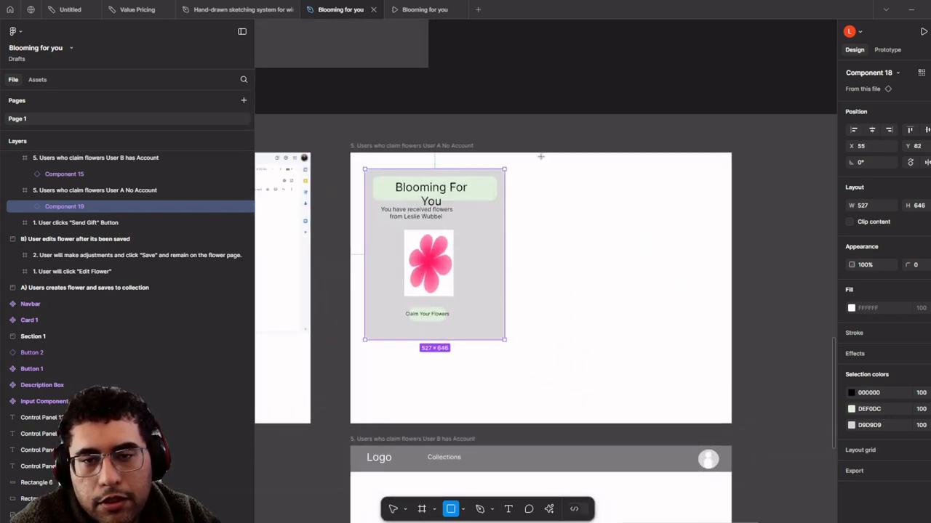
pyautogui.moveTo(541, 157)
pyautogui.mouseDown()
pyautogui.moveTo(429, 416)
pyautogui.moveTo(350, 424)
pyautogui.mouseUp()
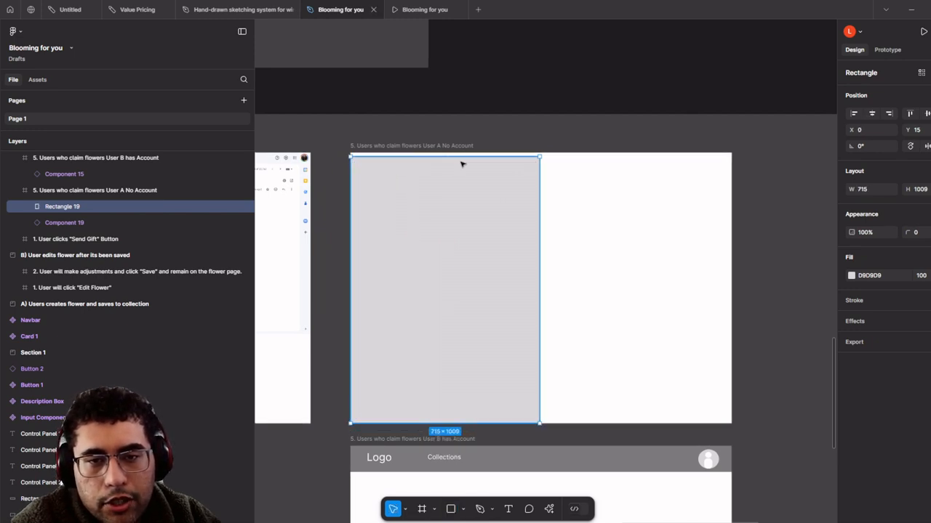
# - Stretch the grey rectangle to the frame top and send it behind the card
pyautogui.moveTo(464, 157); pyautogui.dragTo(466, 153)
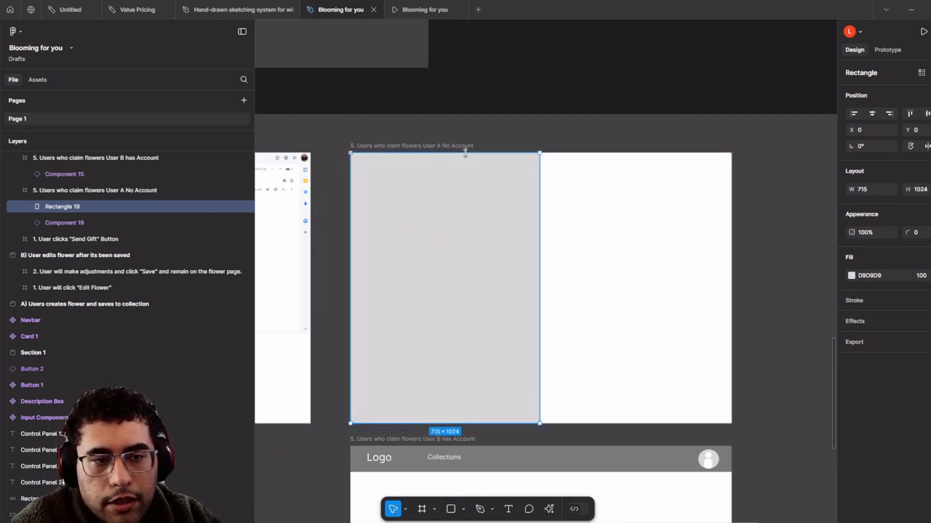
pyautogui.rightClick(520, 250)
pyautogui.click(583, 289)
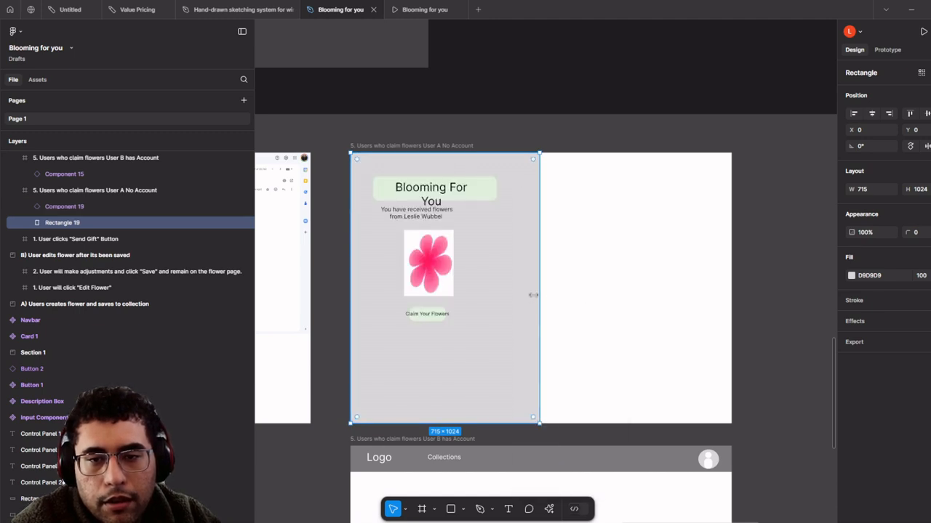
pyautogui.moveTo(539, 289)
pyautogui.mouseDown()
pyautogui.moveTo(559, 289)
pyautogui.moveTo(538, 289)
pyautogui.mouseUp()
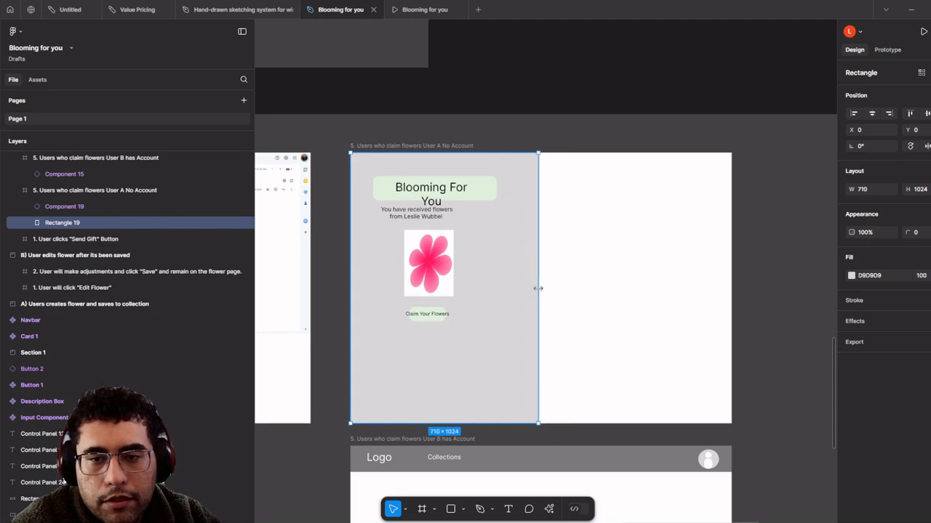
pyautogui.scroll(5, 538, 289)
pyautogui.scroll(-3, 532, 301)
# - Try enlarging the card copy to about 703×862, then undo the change
pyautogui.click(444, 246)
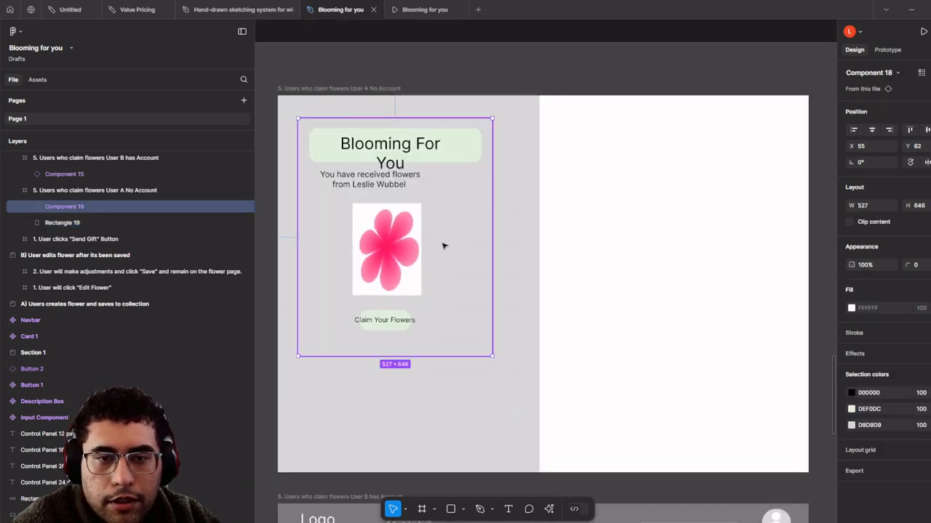
pyautogui.press('k')
pyautogui.moveTo(492, 356); pyautogui.dragTo(511, 436)
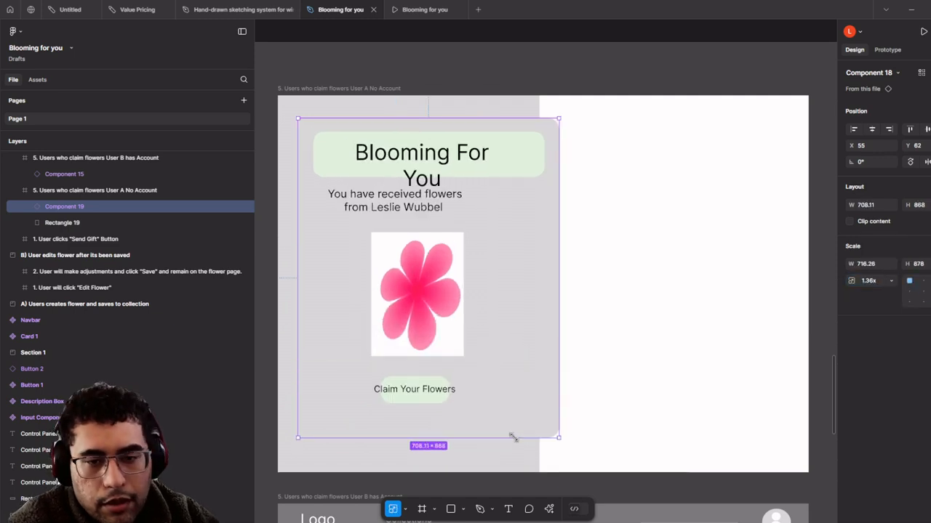
pyautogui.moveTo(514, 352); pyautogui.dragTo(495, 352)
pyautogui.moveTo(467, 347); pyautogui.dragTo(533, 358)
pyautogui.hotkey('ctrl', 'z')
pyautogui.hotkey('ctrl', 'z')
pyautogui.hotkey('ctrl', 'z')
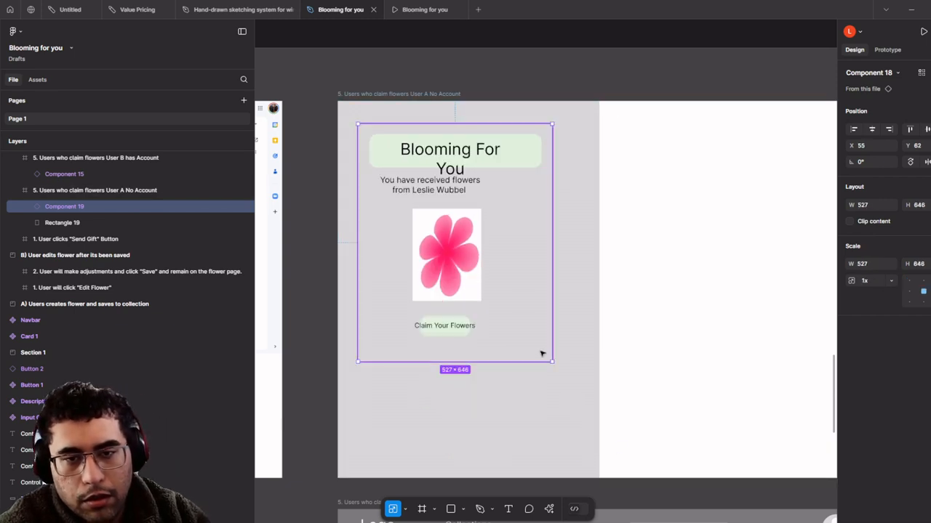
pyautogui.scroll(3, 522, 300)
pyautogui.moveTo(458, 168); pyautogui.dragTo(515, 258)
# - Clear the Claim Your Flowers text on the card copy's button
pyautogui.doubleClick(517, 259)
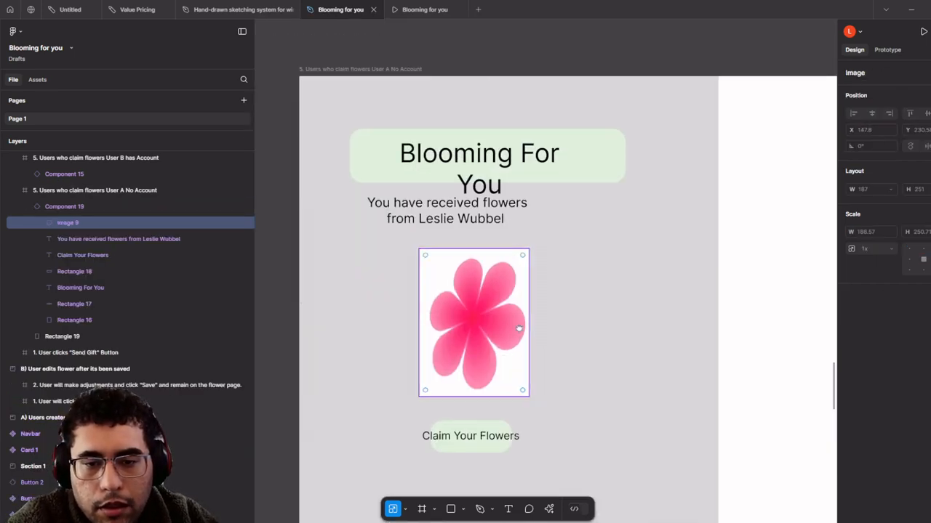
pyautogui.moveTo(519, 329); pyautogui.dragTo(519, 270)
pyautogui.doubleClick(494, 377)
pyautogui.press('BackSpace')
pyautogui.click(494, 407)
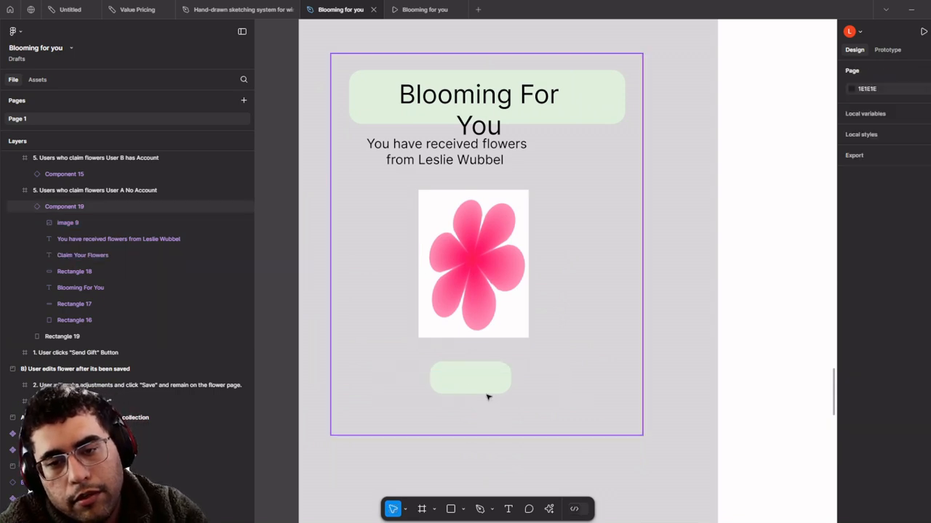
pyautogui.click(485, 386)
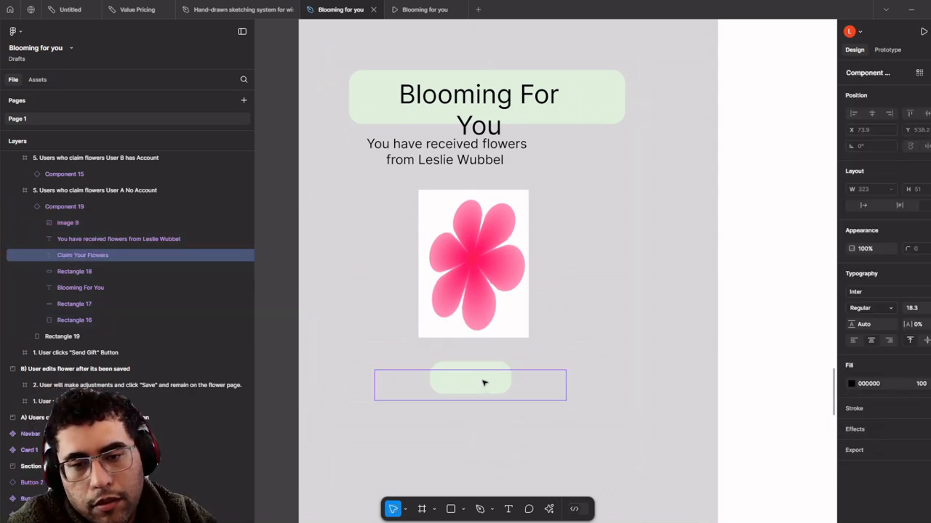
pyautogui.click(485, 382)
pyautogui.scroll(-2, 499, 379)
pyautogui.doubleClick(499, 380)
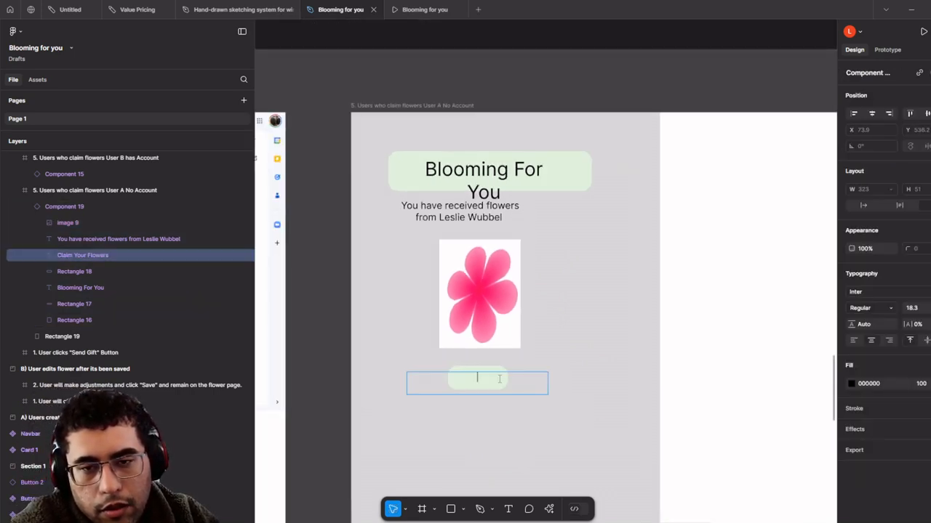
# - Detach the card copy from its component and delete it
pyautogui.click(572, 372)
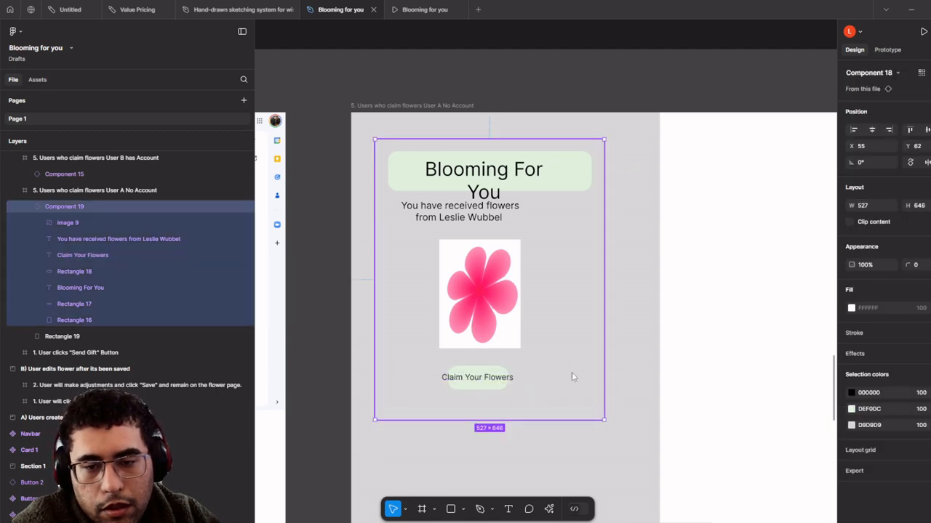
pyautogui.rightClick(572, 372)
pyautogui.click(621, 379)
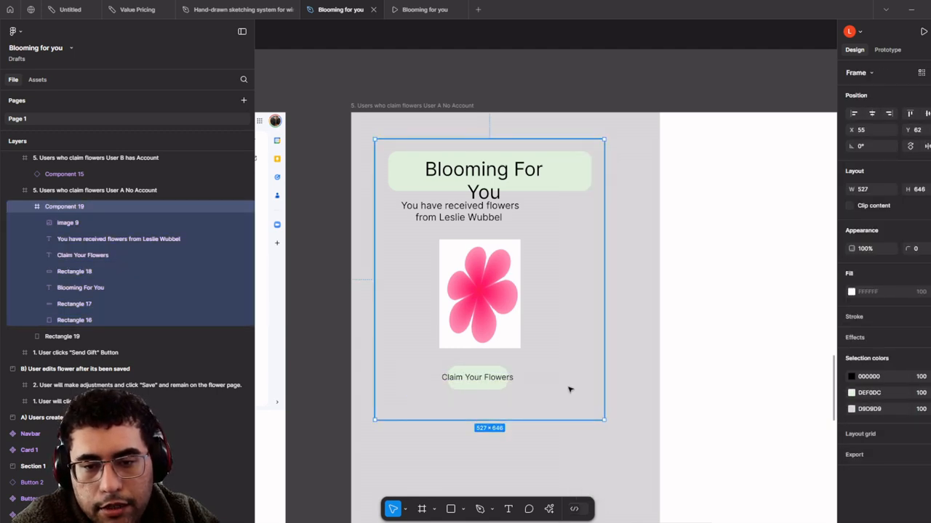
pyautogui.scroll(-2, 530, 397)
pyautogui.press('Delete')
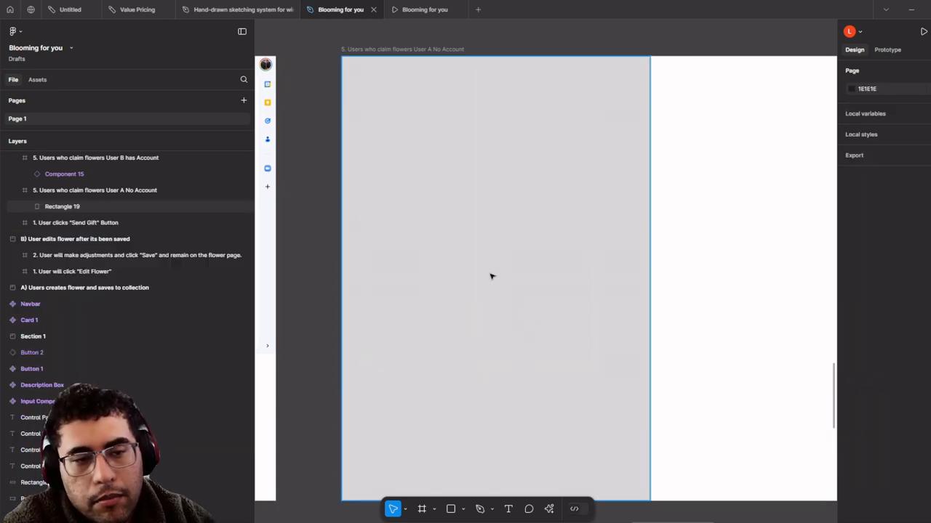
# - Restore the deleted card and ungroup it into separate layers
pyautogui.hotkey('ctrl', 'z')
pyautogui.rightClick(489, 275)
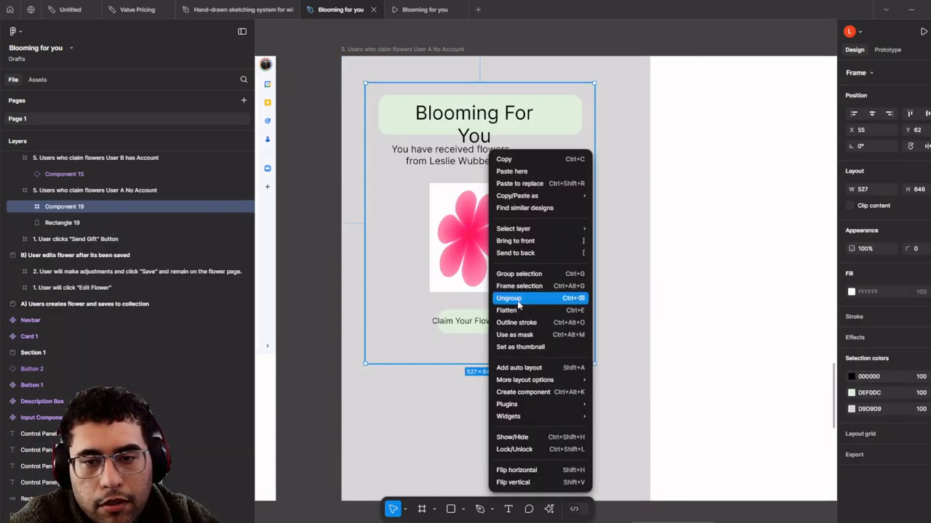
pyautogui.click(539, 302)
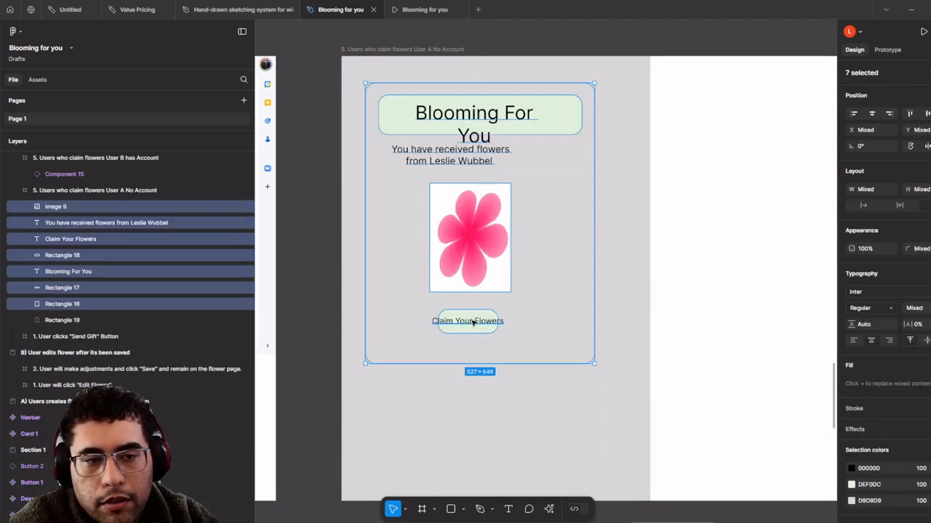
# - Move the Claim Your Flowers button below the flower and centre its text
pyautogui.click(493, 332)
pyautogui.click(493, 331)
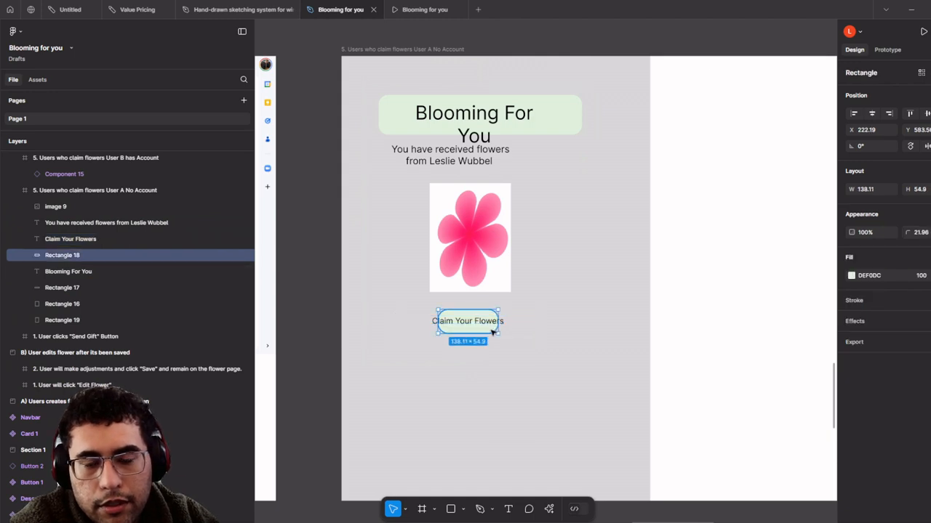
pyautogui.moveTo(493, 332); pyautogui.dragTo(655, 389)
pyautogui.keyDown('shift'); pyautogui.click(487, 330); pyautogui.keyUp('shift')
pyautogui.click(437, 397)
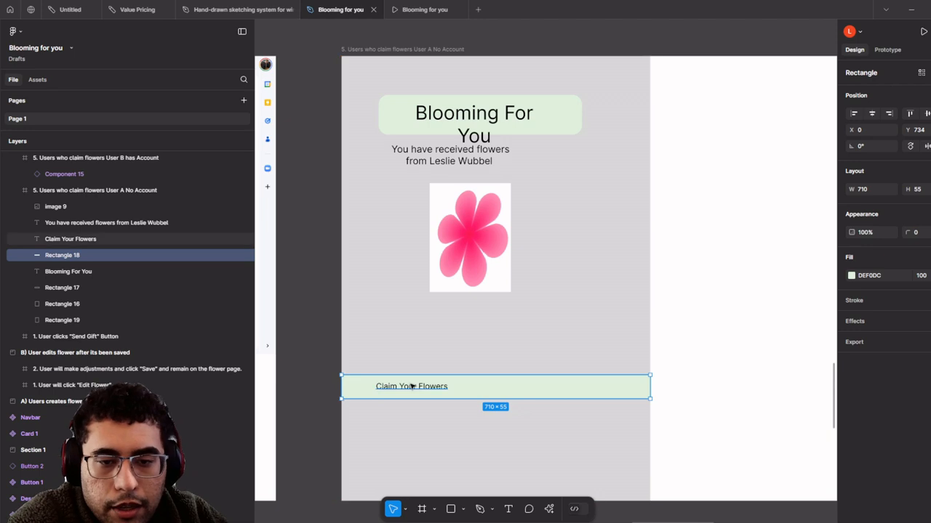
pyautogui.moveTo(415, 386); pyautogui.dragTo(477, 386)
# - Scale the flower image up to about 406×546 and centre it above the button bar
pyautogui.click(457, 249)
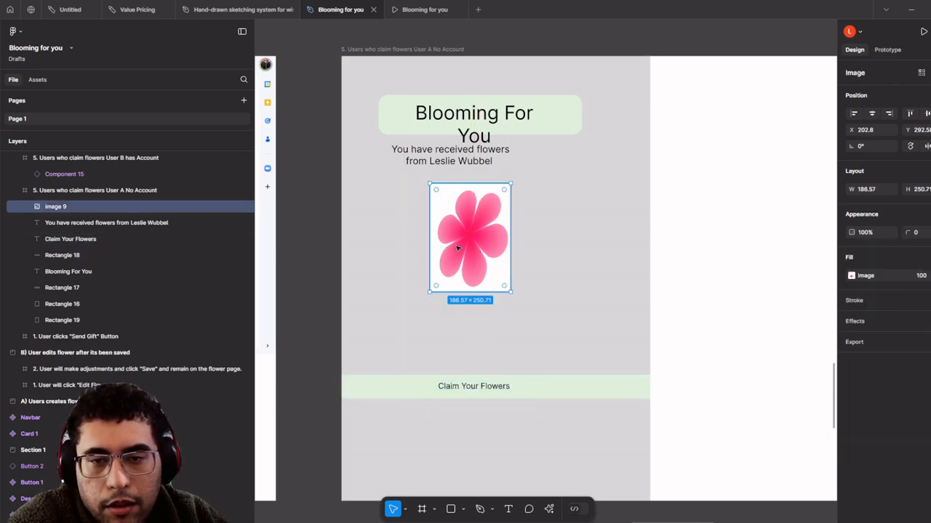
pyautogui.moveTo(511, 290); pyautogui.dragTo(513, 247)
pyautogui.press('k')
pyautogui.moveTo(535, 324); pyautogui.dragTo(567, 349)
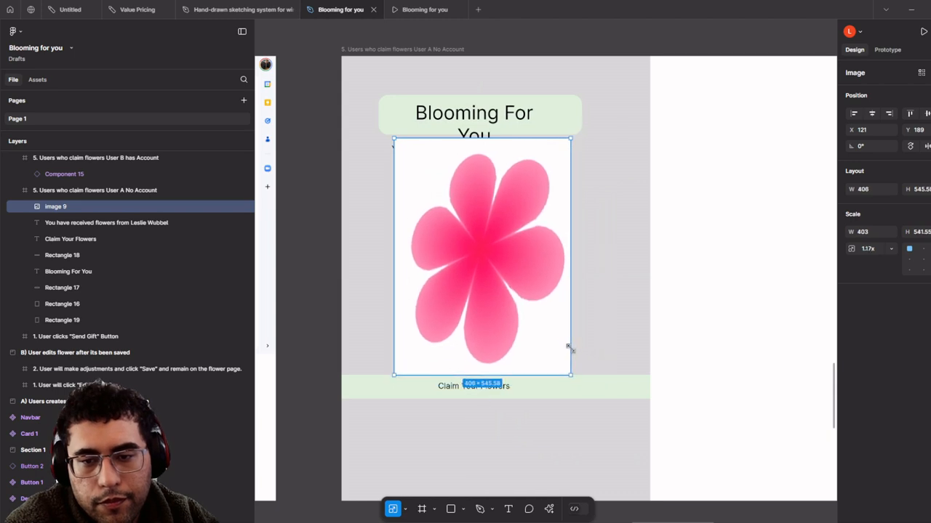
pyautogui.moveTo(511, 322); pyautogui.dragTo(522, 320)
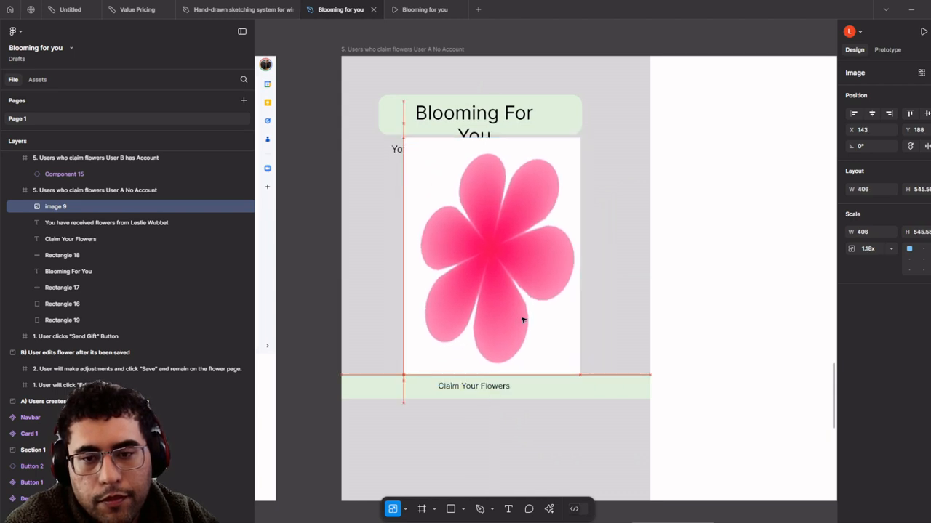
pyautogui.scroll(5, 495, 156)
pyautogui.click(518, 203)
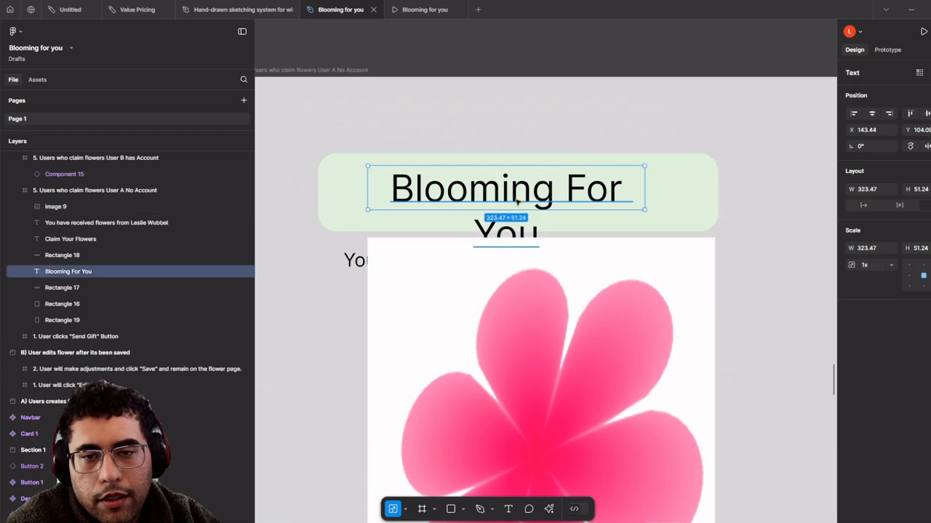
# - Move the title block up, place the message above the flower, and delete the outline rectangle
pyautogui.keyDown('shift'); pyautogui.click(357, 199); pyautogui.keyUp('shift')
pyautogui.moveTo(484, 206); pyautogui.dragTo(476, 142)
pyautogui.click(366, 239)
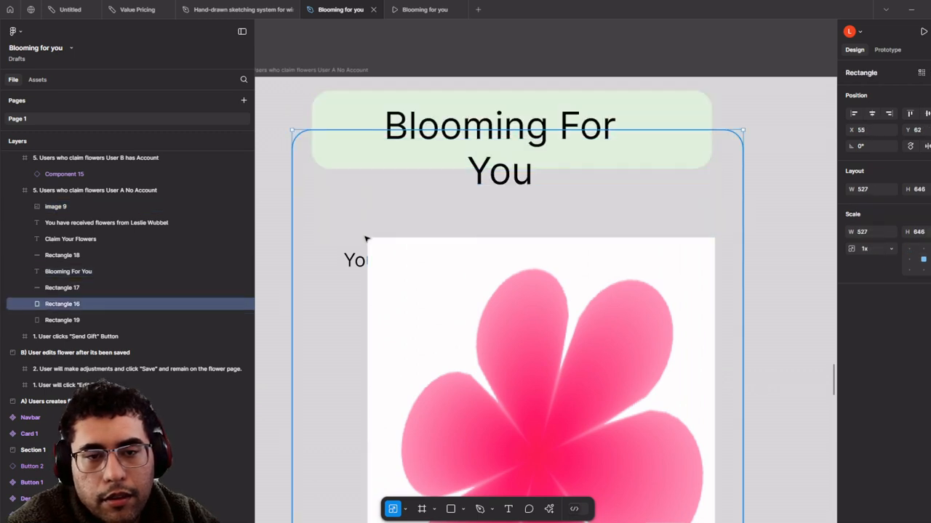
pyautogui.hotkey('ctrl', 'z')
pyautogui.moveTo(359, 263); pyautogui.dragTo(353, 204)
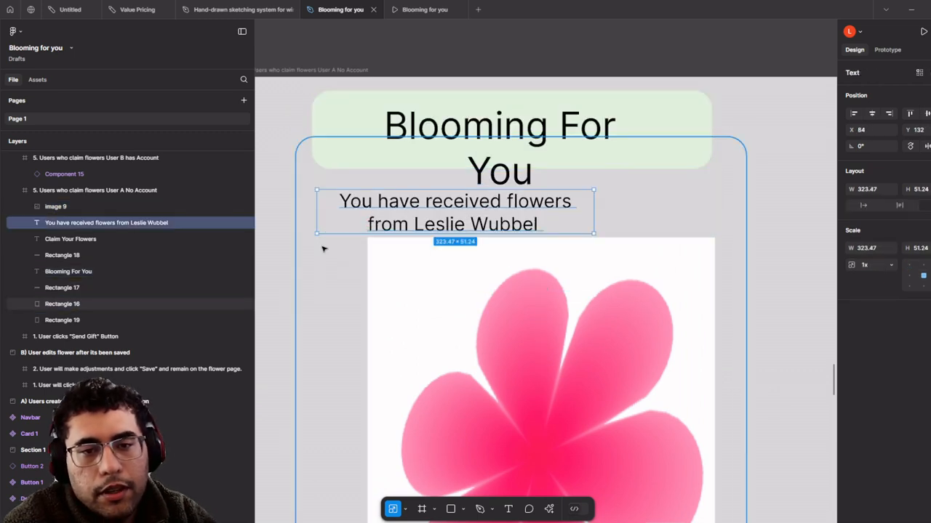
pyautogui.click(323, 250)
pyautogui.press('Delete')
# - Widen the received-flowers message to a single line and centre it under the title
pyautogui.click(473, 211)
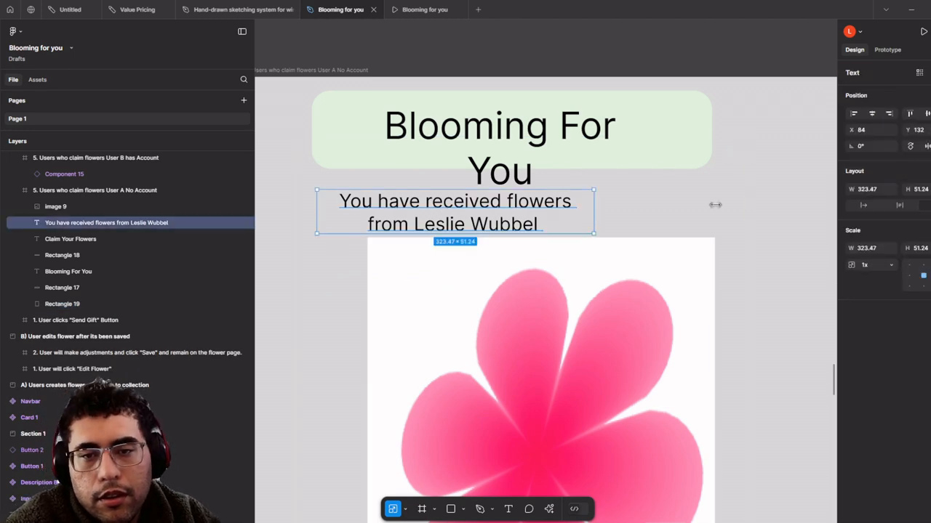
pyautogui.moveTo(716, 205); pyautogui.dragTo(766, 208)
pyautogui.hotkey('ctrl', 'z')
pyautogui.press('v')
pyautogui.moveTo(594, 217); pyautogui.dragTo(783, 208)
pyautogui.moveTo(599, 207); pyautogui.dragTo(598, 226)
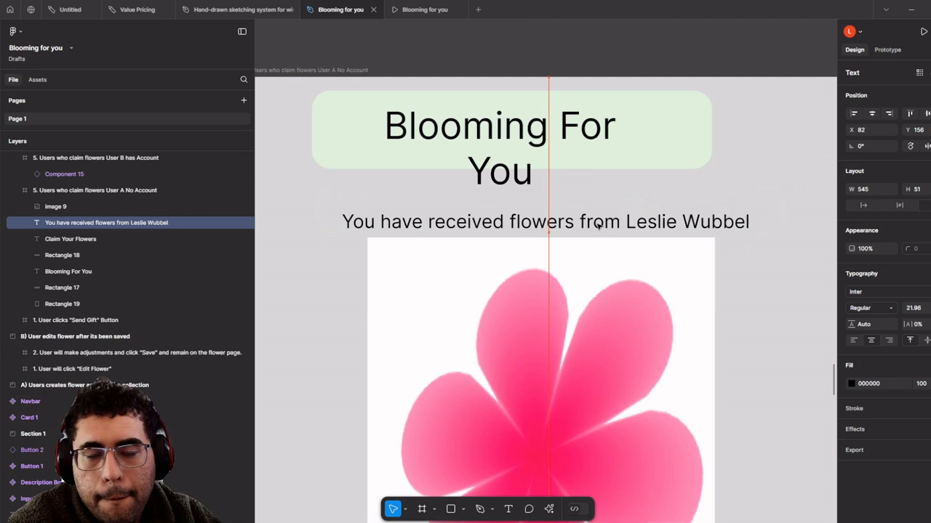
pyautogui.scroll(-2, 598, 226)
# - Stretch the green header to the 710 frame width and centre the one-line title inside
pyautogui.click(671, 160)
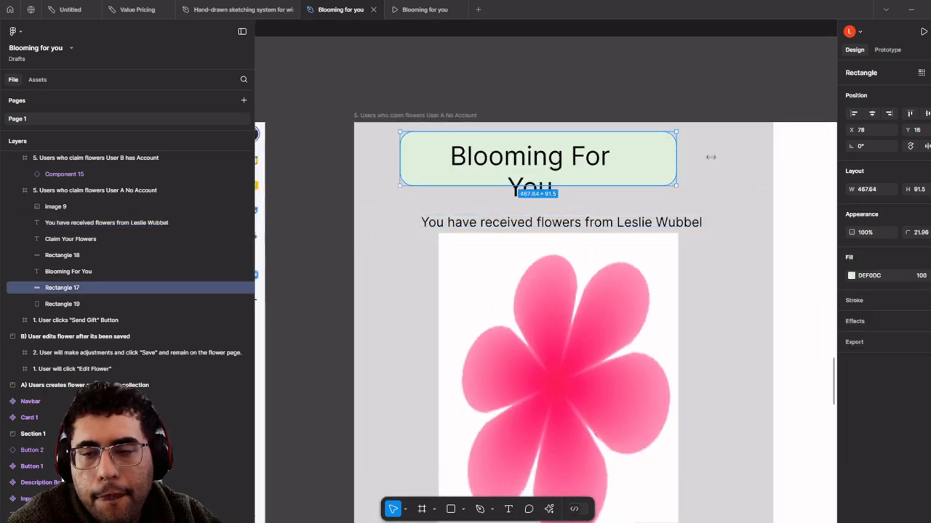
pyautogui.moveTo(676, 158); pyautogui.dragTo(772, 156)
pyautogui.moveTo(399, 173); pyautogui.dragTo(358, 169)
pyautogui.click(556, 169)
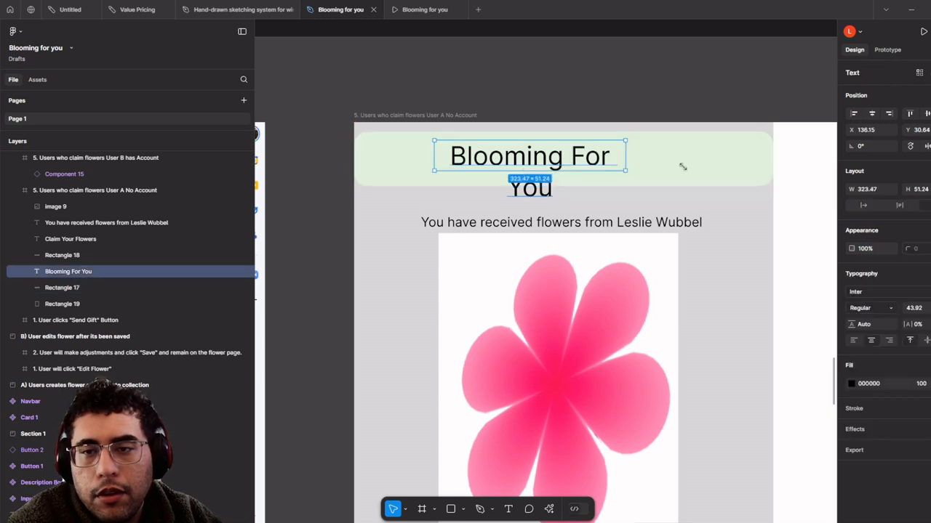
pyautogui.click(690, 169)
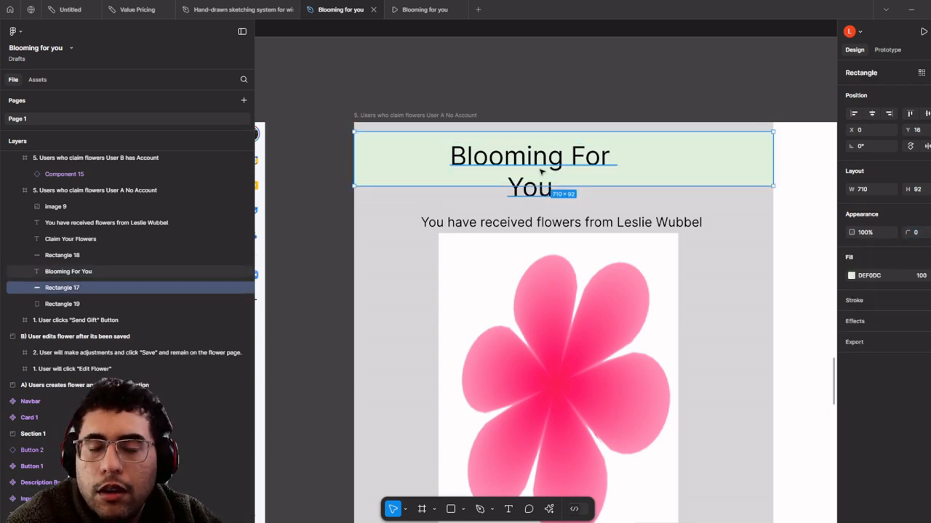
pyautogui.click(588, 176)
pyautogui.moveTo(625, 155); pyautogui.dragTo(735, 155)
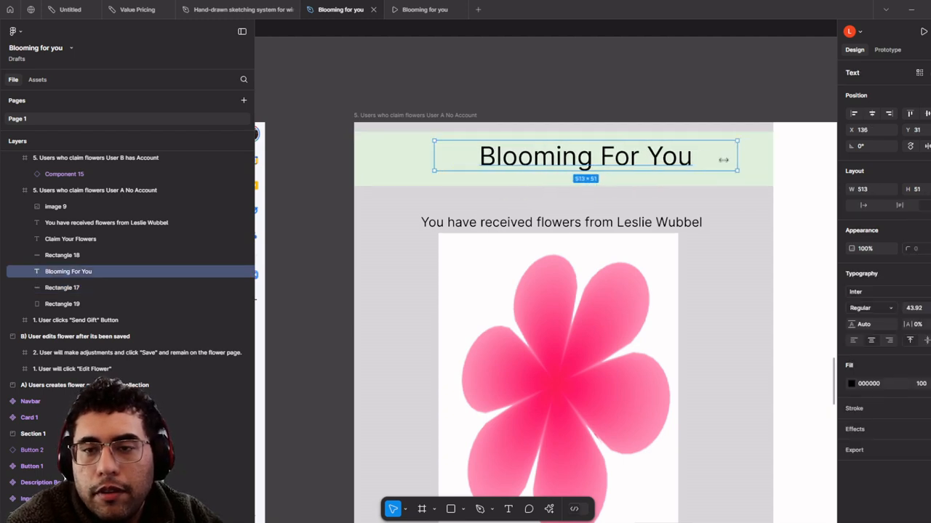
pyautogui.moveTo(627, 163); pyautogui.dragTo(592, 161)
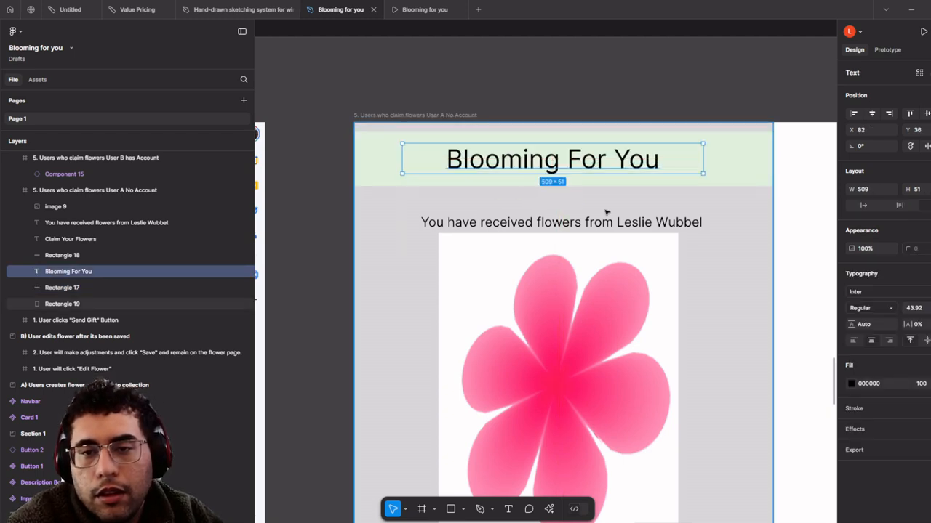
# - Nudge the received-flowers message and the flower image slightly upward
pyautogui.click(615, 221)
pyautogui.moveTo(614, 221); pyautogui.dragTo(614, 211)
pyautogui.scroll(-3, 615, 210)
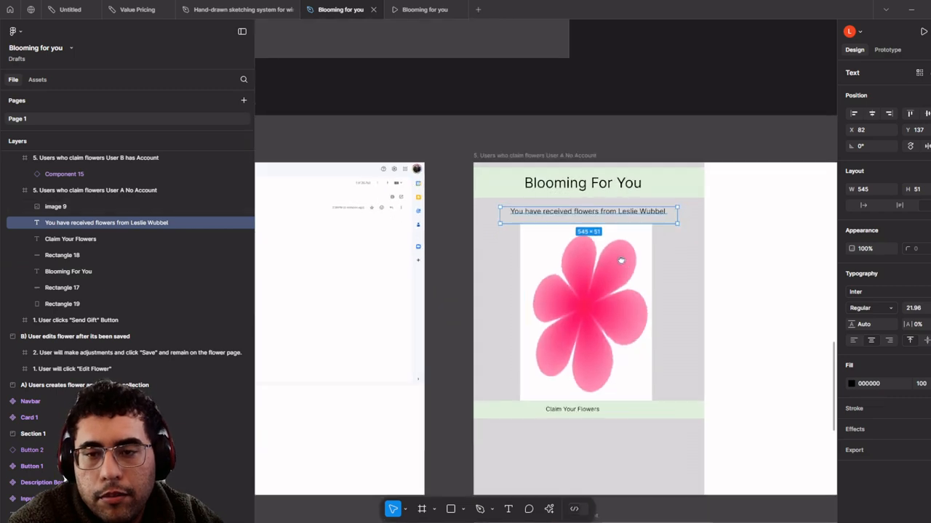
pyautogui.click(615, 245)
pyautogui.moveTo(619, 262); pyautogui.dragTo(615, 244)
pyautogui.scroll(-3, 615, 244)
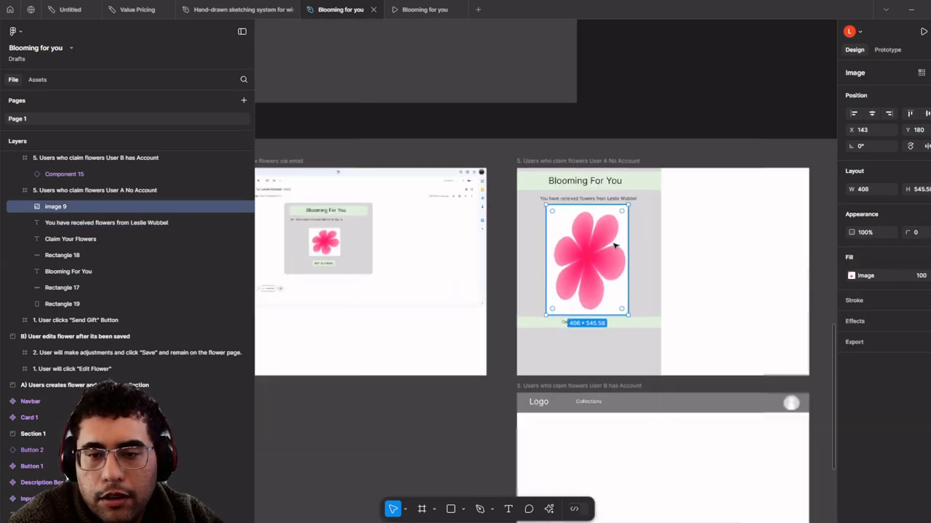
pyautogui.moveTo(691, 284); pyautogui.dragTo(627, 223)
pyautogui.click(679, 222)
pyautogui.scroll(5, 571, 178)
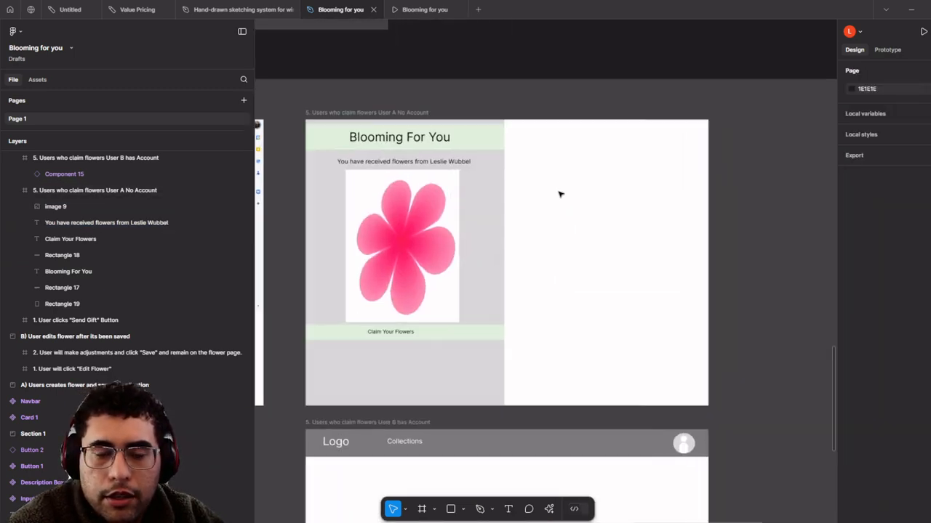
pyautogui.scroll(-2, 574, 191)
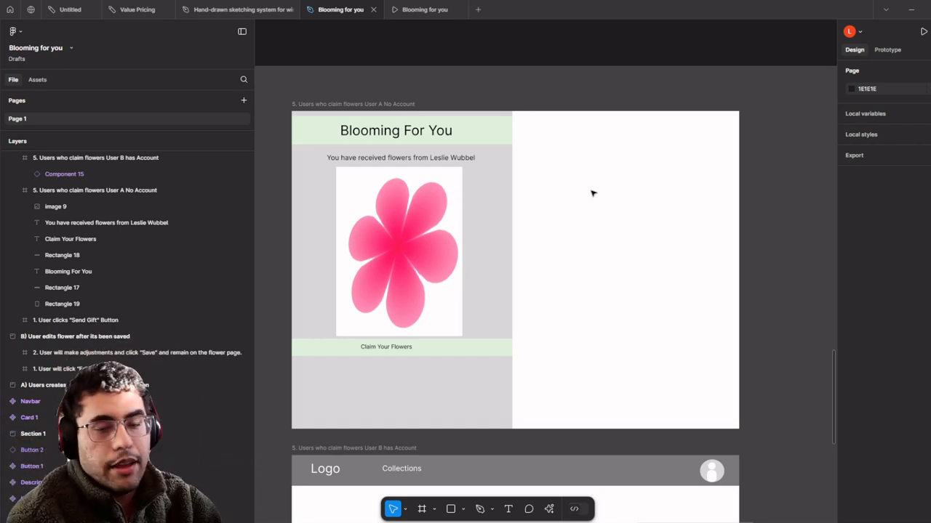
pyautogui.scroll(1, 647, 328)
pyautogui.scroll(-1, 623, 374)
pyautogui.scroll(1, 603, 398)
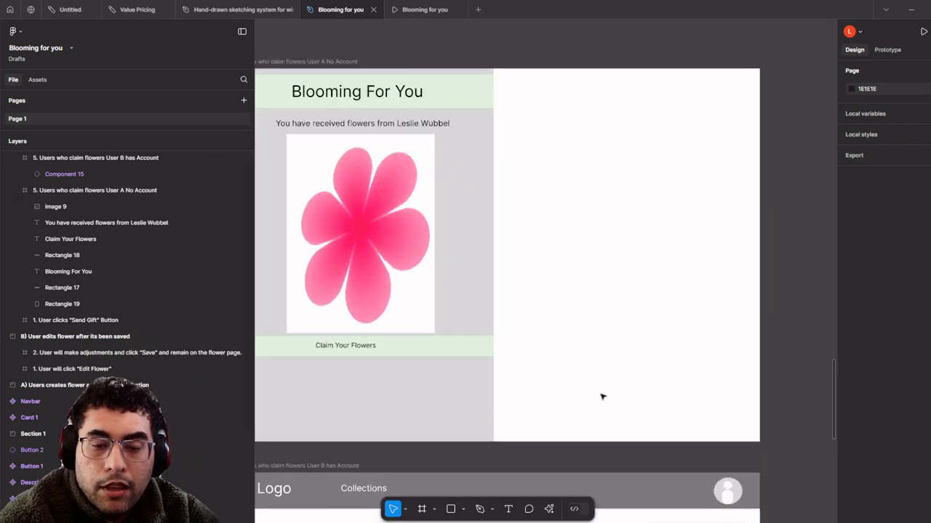
pyautogui.click(450, 509)
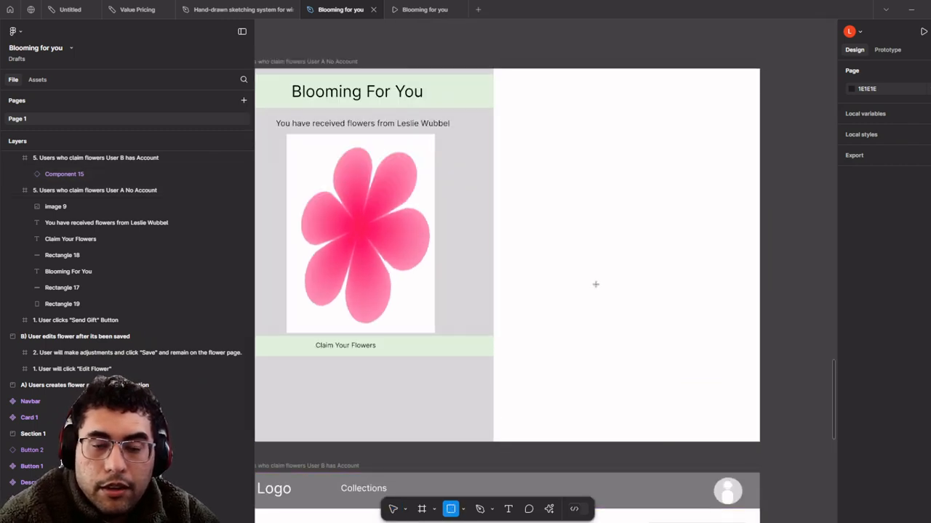
pyautogui.hscroll(3, 553, 233)
pyautogui.scroll(1, 553, 232)
pyautogui.scroll(3, 509, 196)
pyautogui.scroll(-2, 504, 314)
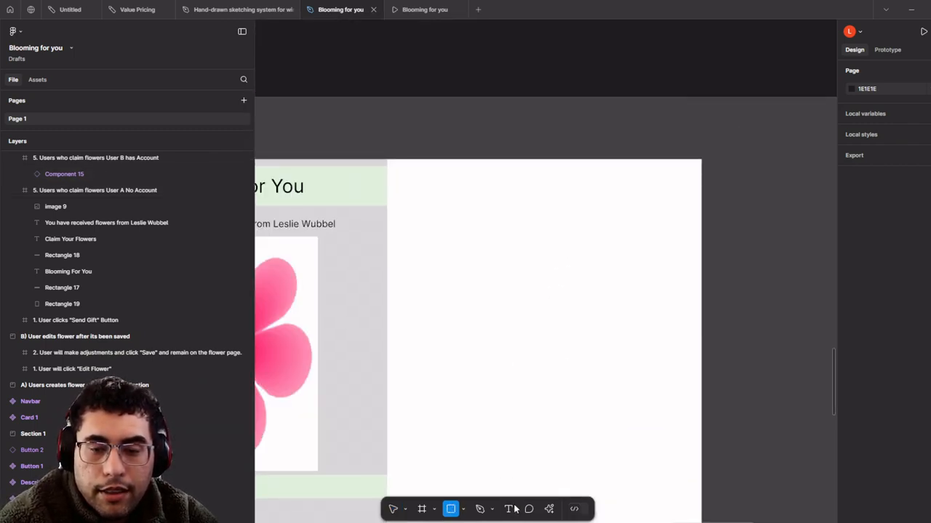
pyautogui.scroll(4, 533, 239)
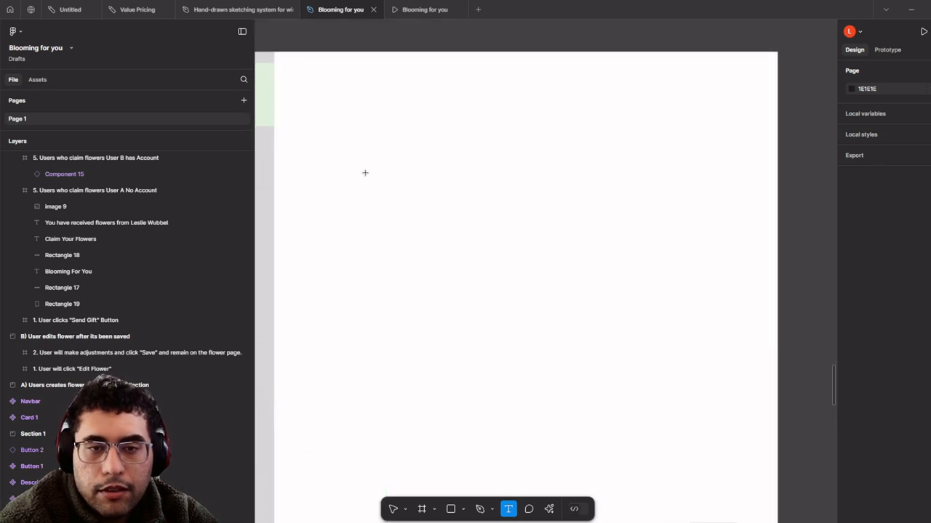
# - Create a 24-size 'Sign Up to Claim Your Flowers' heading in the blank right area
pyautogui.moveTo(362, 153); pyautogui.dragTo(682, 185)
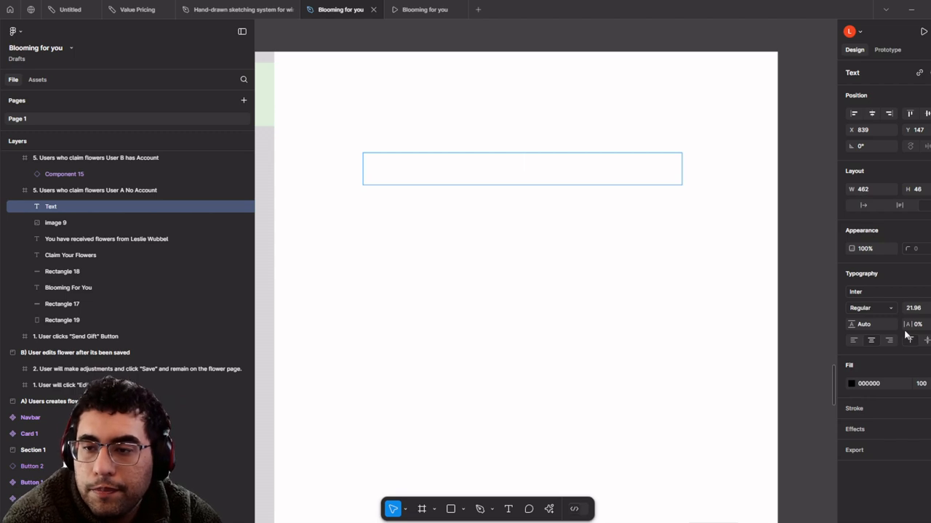
pyautogui.press('Return')
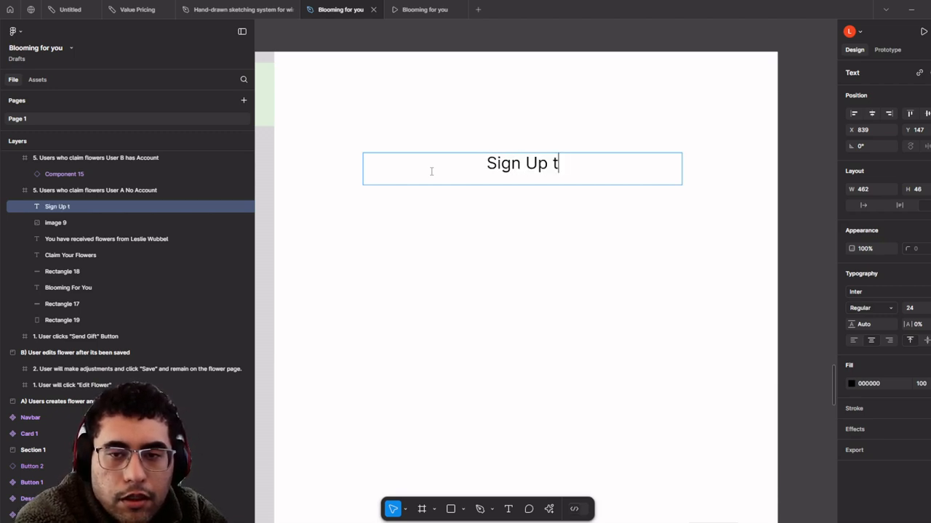
pyautogui.write('Claim yo')
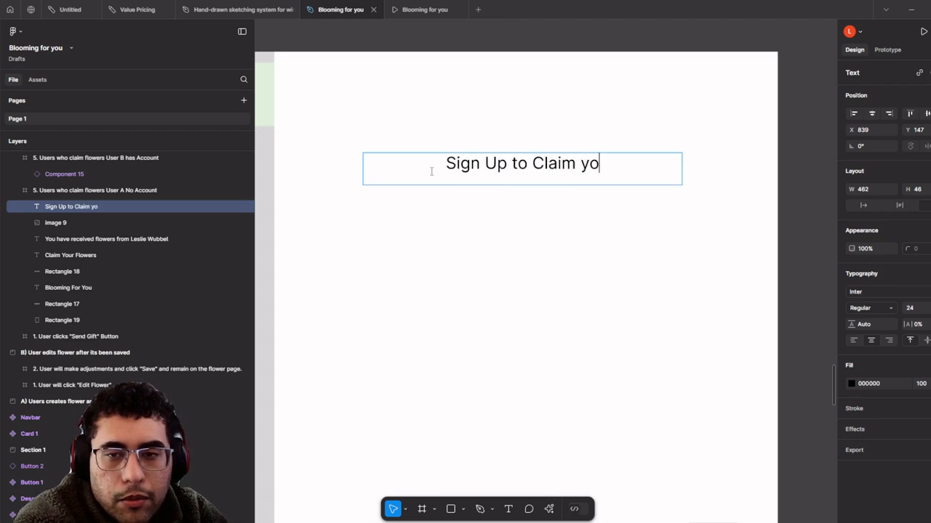
pyautogui.write('ur flowers')
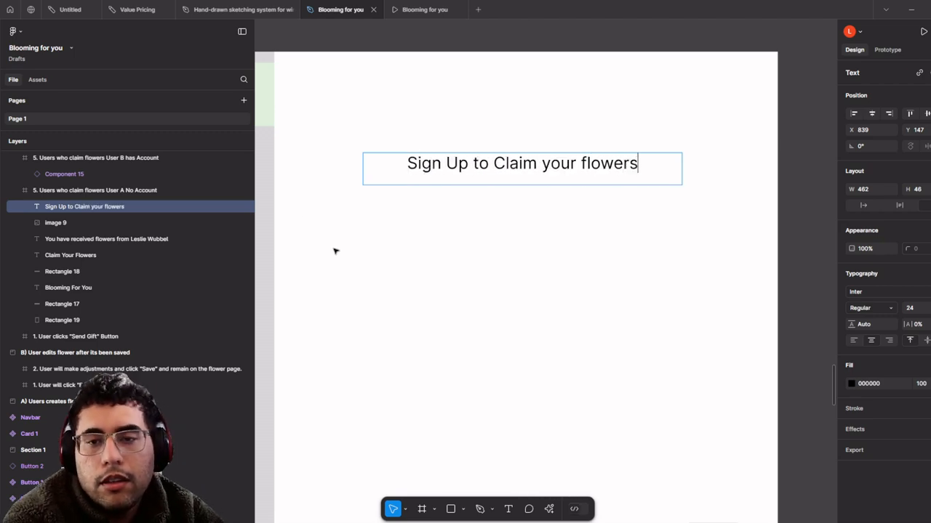
pyautogui.write('Y')
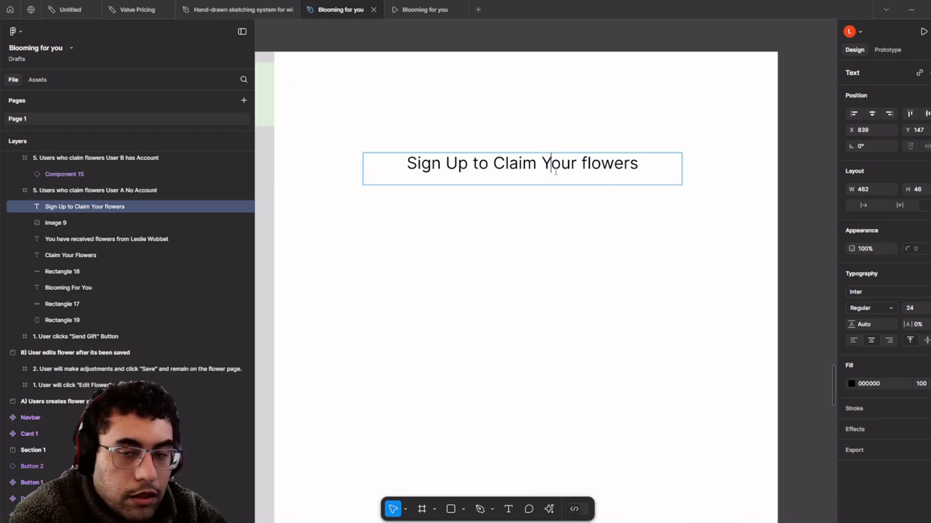
pyautogui.write('F')
pyautogui.press('Escape')
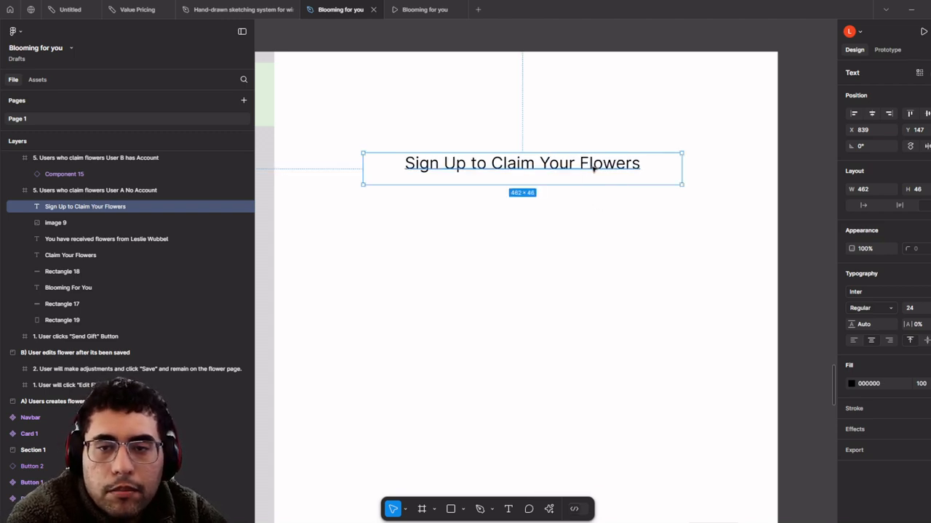
pyautogui.moveTo(594, 169); pyautogui.dragTo(600, 207)
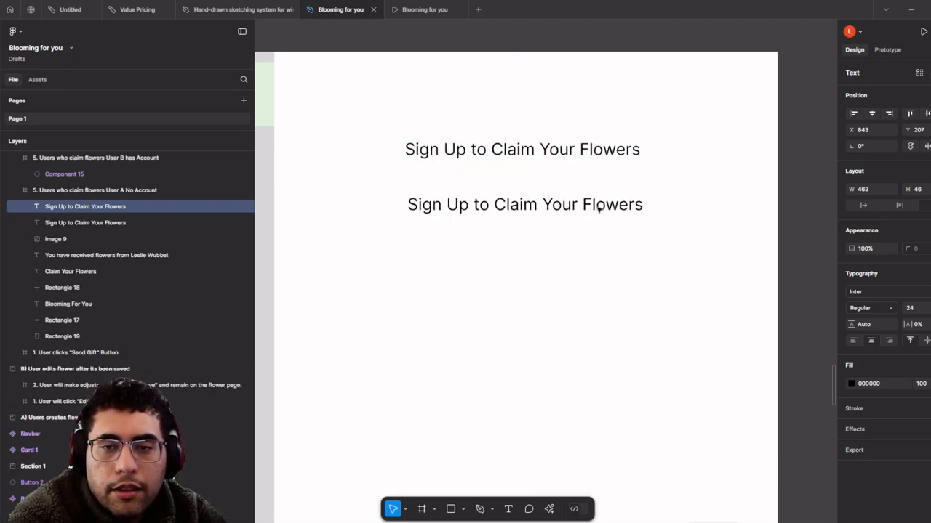
# - Duplicate the heading below, set the copy's font size to 16 and left-align it
pyautogui.doubleClick(599, 207)
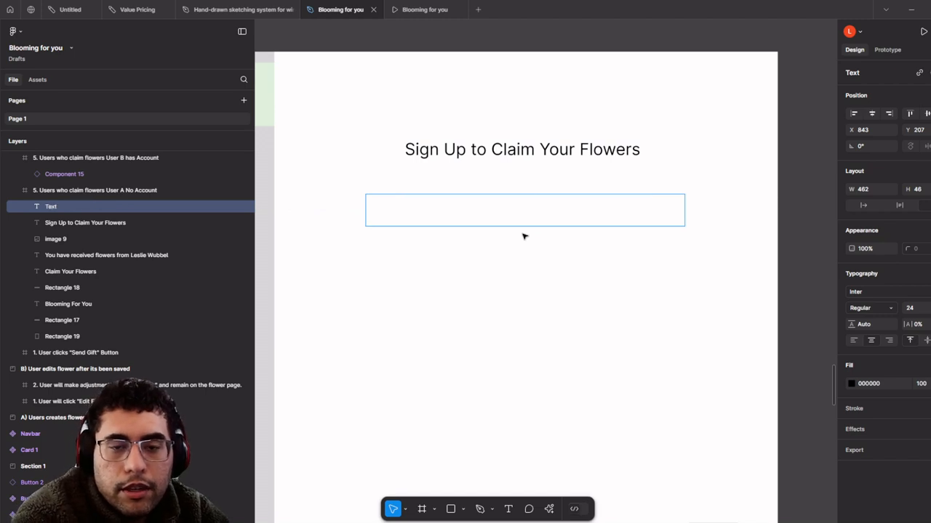
pyautogui.write('Sign Up to Claim Your Flowers')
pyautogui.hotkey('ctrl', 'a')
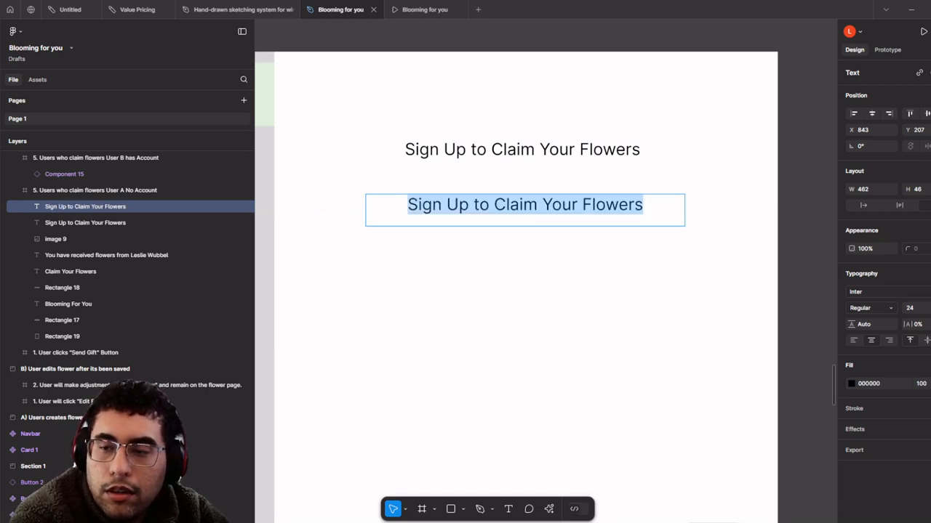
pyautogui.click(928, 309)
pyautogui.click(922, 296)
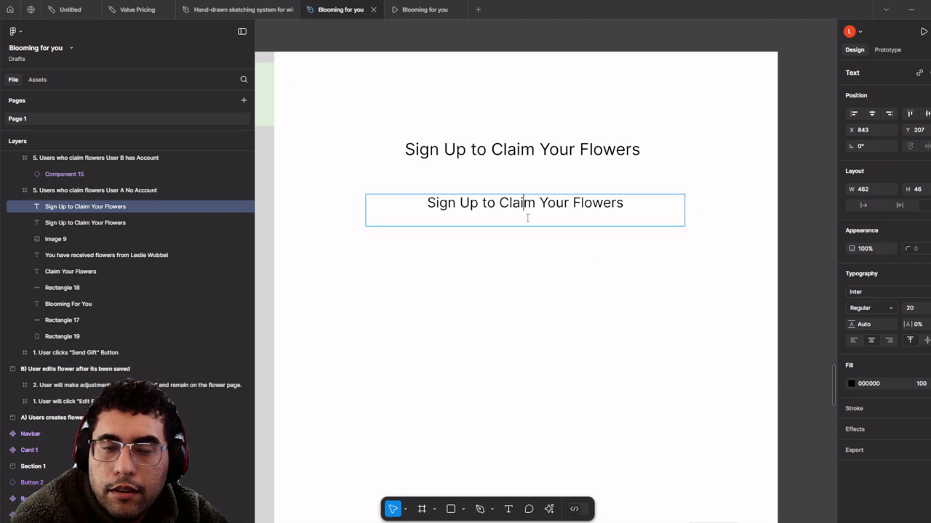
pyautogui.click(928, 309)
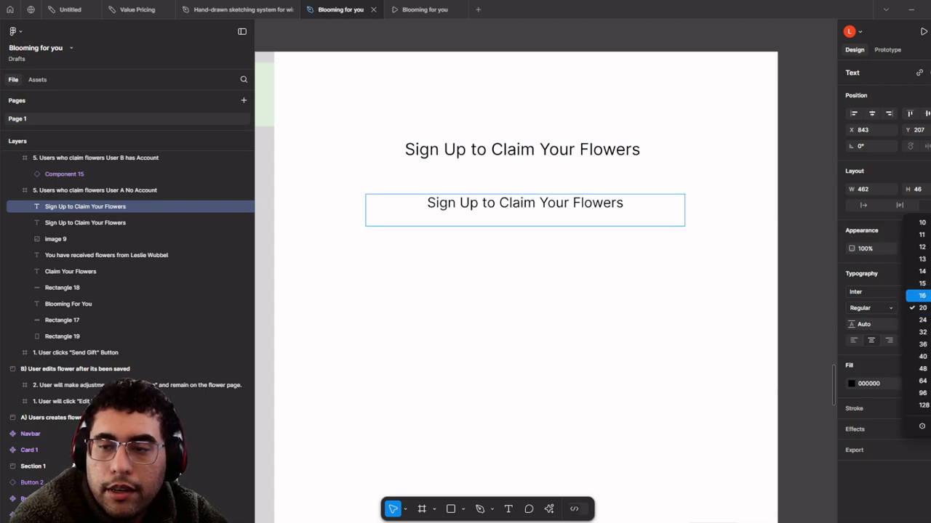
pyautogui.click(922, 295)
pyautogui.click(596, 275)
pyautogui.click(928, 309)
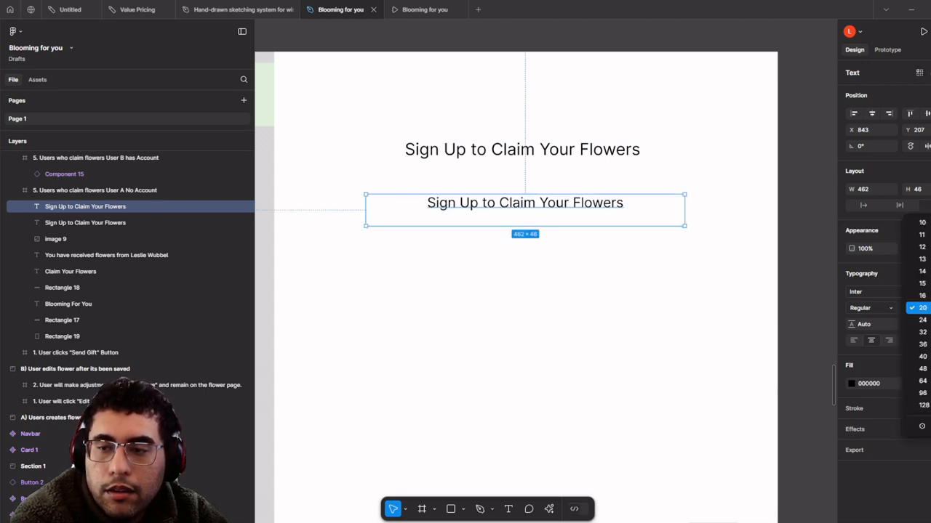
pyautogui.click(921, 296)
pyautogui.click(559, 249)
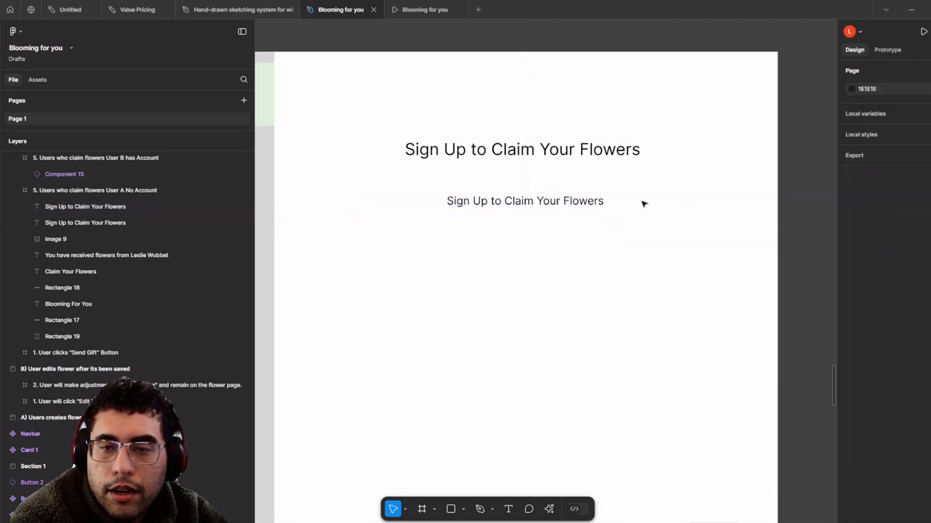
pyautogui.click(609, 204)
pyautogui.click(855, 341)
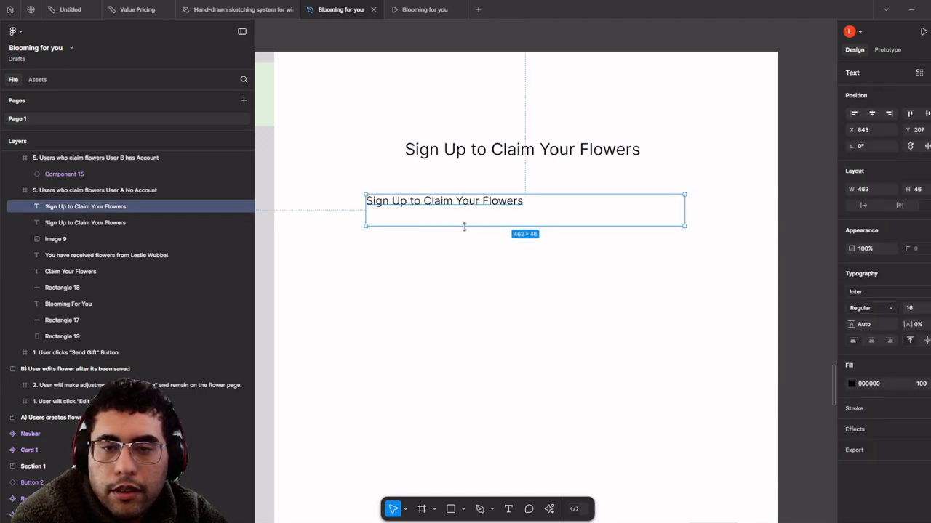
# - Reword the text copies into User Name, Email and Password labels
pyautogui.moveTo(469, 204); pyautogui.dragTo(546, 262)
pyautogui.scroll(2, 460, 203)
pyautogui.scroll(1, 548, 250)
pyautogui.hscroll(1, 548, 250)
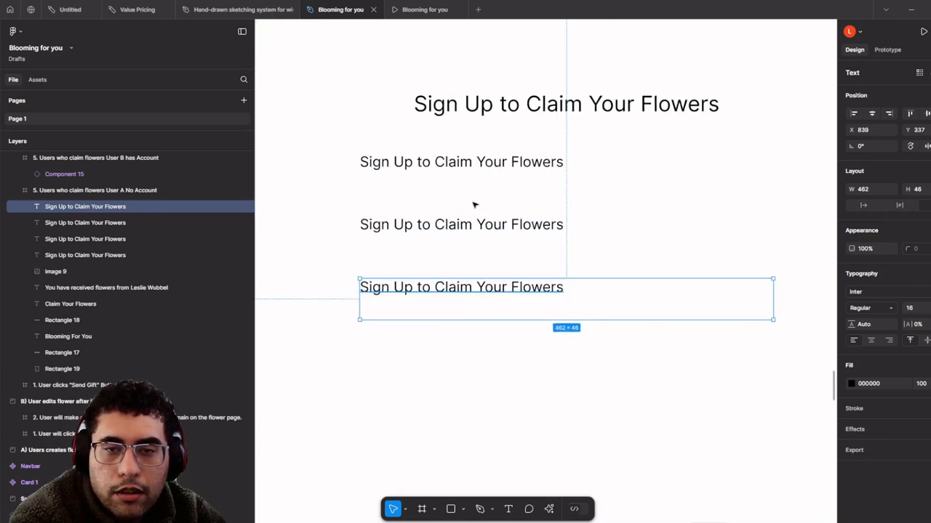
pyautogui.doubleClick(487, 170)
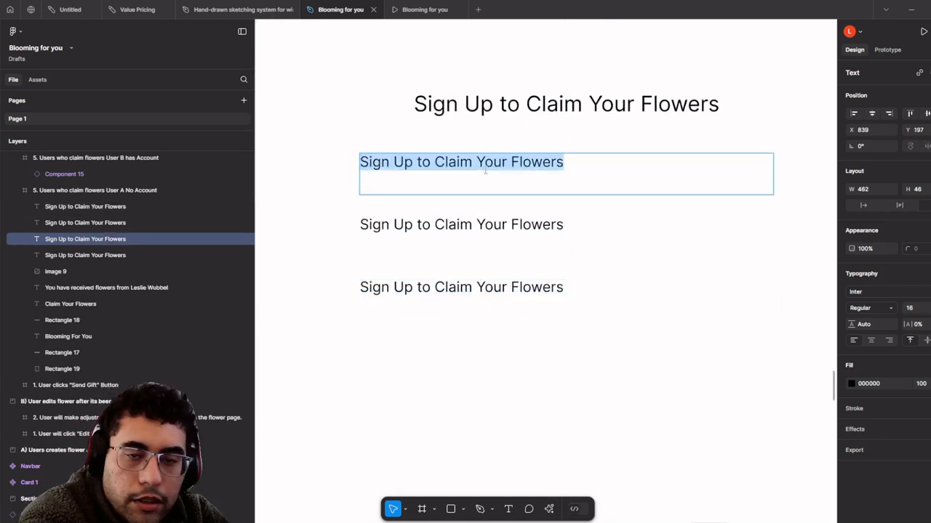
pyautogui.write('User Name')
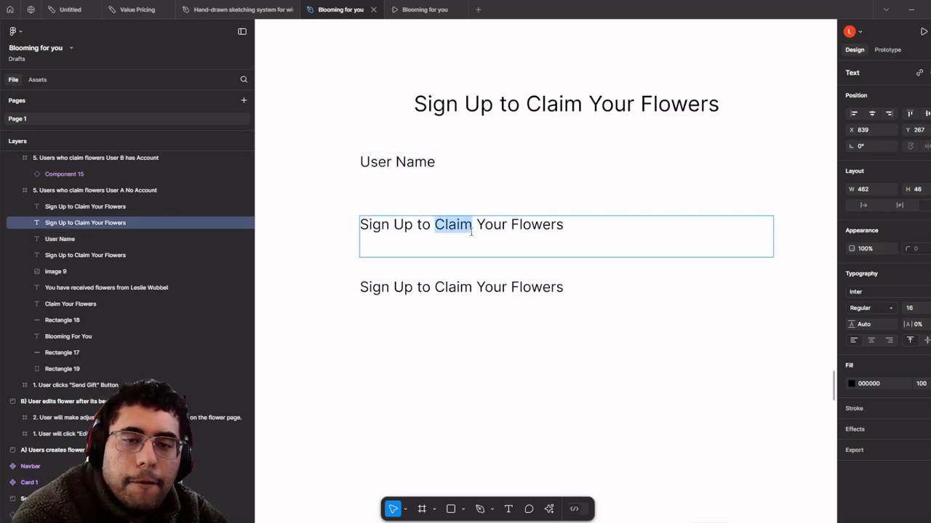
pyautogui.tripleClick(469, 226)
pyautogui.write('Email')
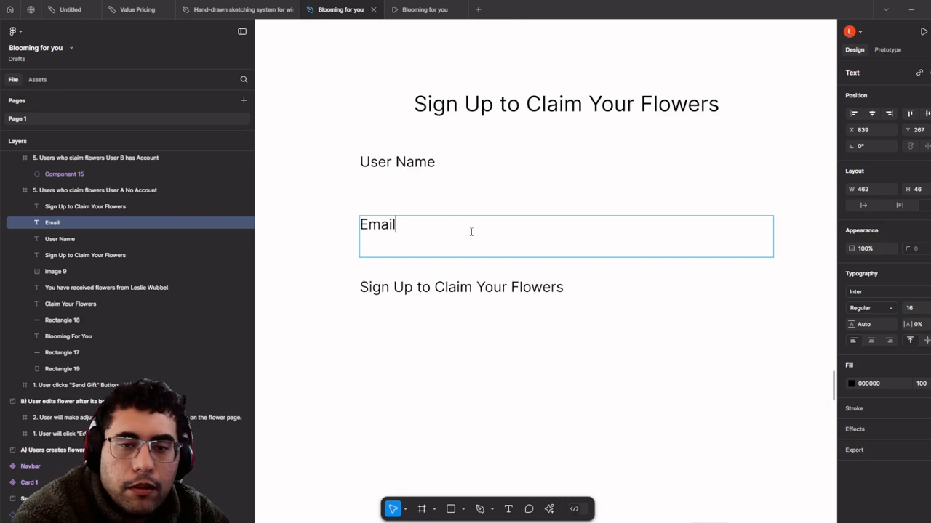
pyautogui.doubleClick(506, 287)
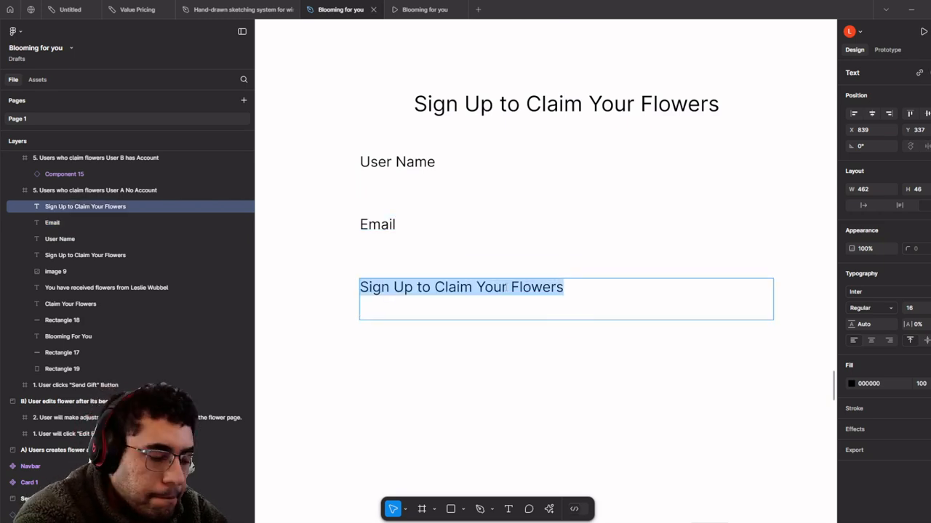
pyautogui.write('Password')
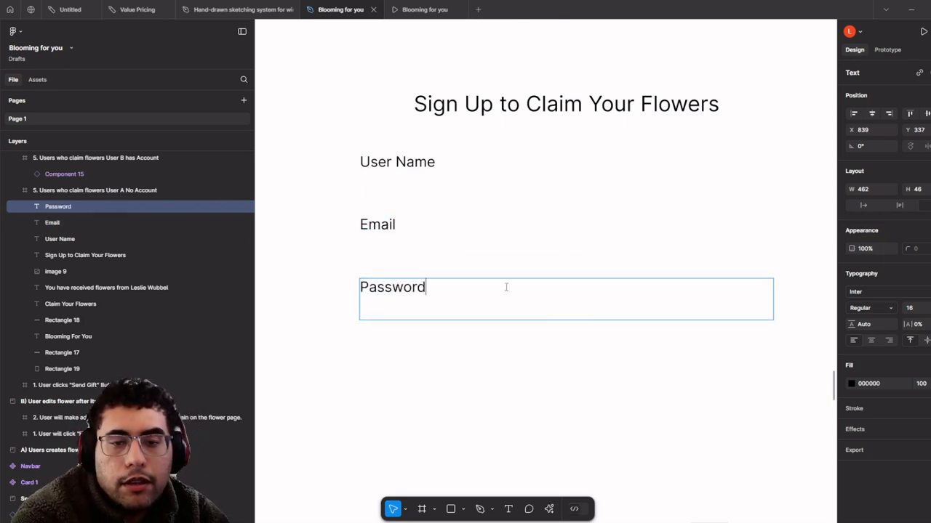
# - Duplicate the Password label below it and rename it Confirm Password
pyautogui.moveTo(410, 279); pyautogui.dragTo(393, 345)
pyautogui.doubleClick(393, 345)
pyautogui.write('Confirm Password')
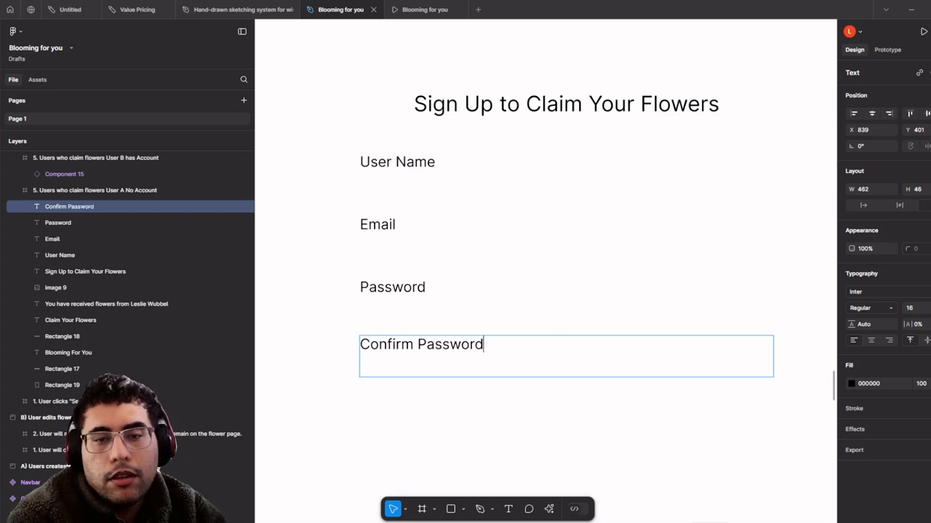
pyautogui.click(454, 509)
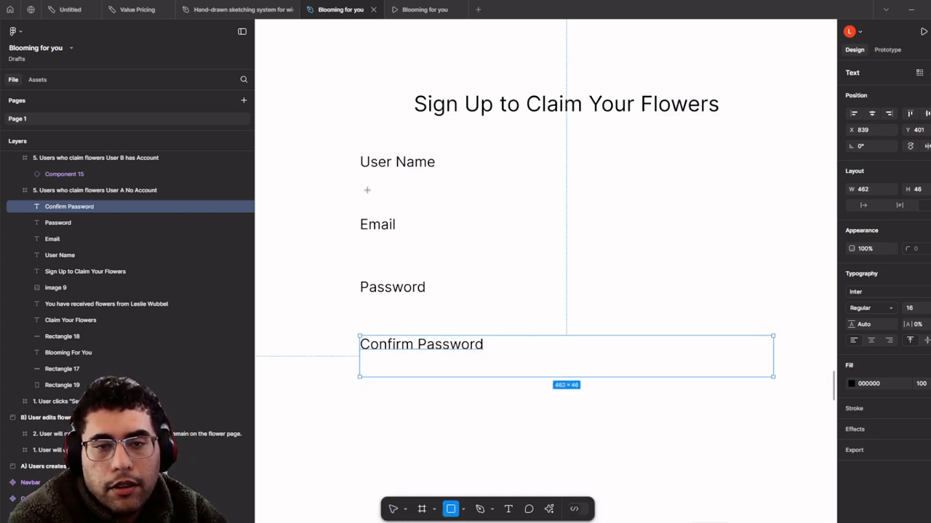
# - Draw a 439×42 grey input box with corner radius 6 under User Name
pyautogui.moveTo(355, 183); pyautogui.dragTo(748, 211)
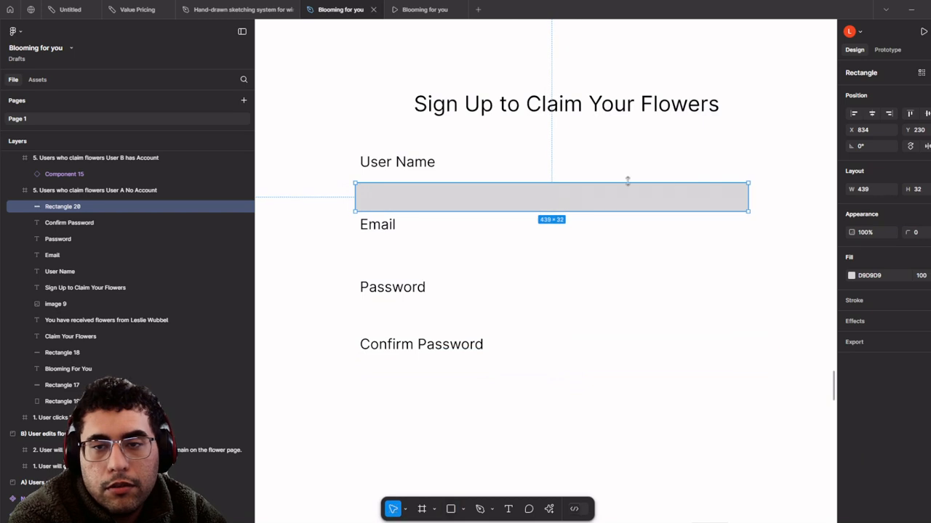
pyautogui.moveTo(627, 182)
pyautogui.mouseDown()
pyautogui.moveTo(629, 173)
pyautogui.moveTo(633, 192)
pyautogui.mouseUp()
pyautogui.moveTo(906, 232); pyautogui.dragTo(909, 232)
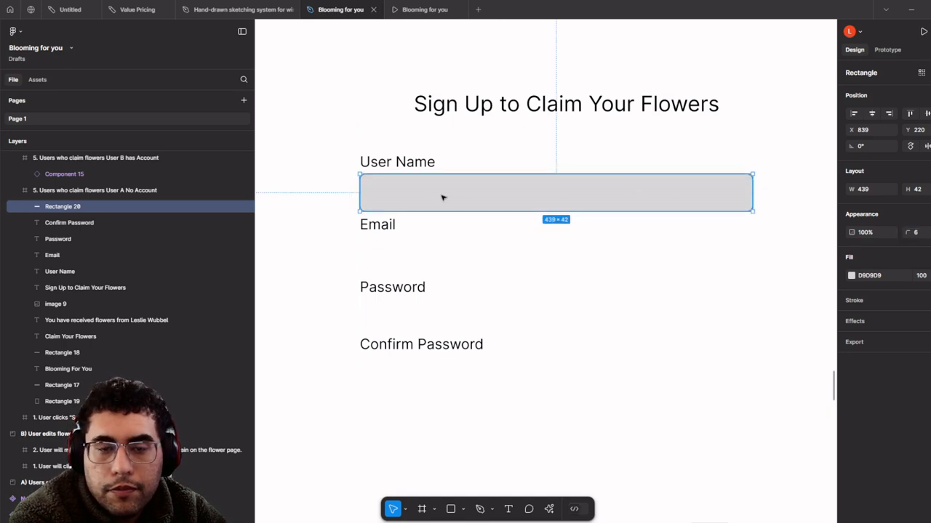
# - Place copies of the input box under Email, Password and Confirm Password
pyautogui.moveTo(442, 197); pyautogui.dragTo(456, 257)
pyautogui.scroll(-2, 451, 240)
pyautogui.moveTo(449, 220); pyautogui.dragTo(468, 288)
pyautogui.moveTo(465, 306); pyautogui.dragTo(463, 323)
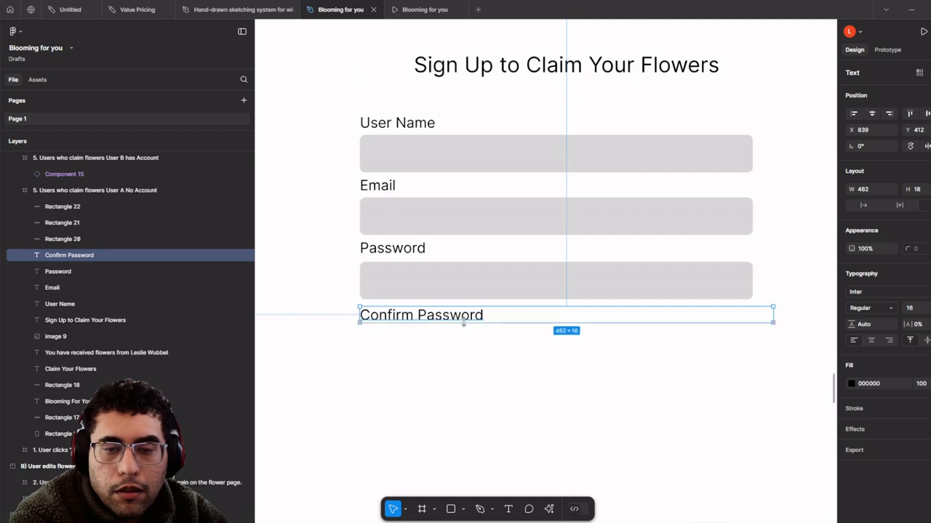
pyautogui.click(474, 291)
pyautogui.moveTo(475, 290); pyautogui.dragTo(476, 354)
# - Give all four input boxes a black outline and a white FFFFFF fill
pyautogui.keyDown('shift'); pyautogui.click(477, 314); pyautogui.keyUp('shift')
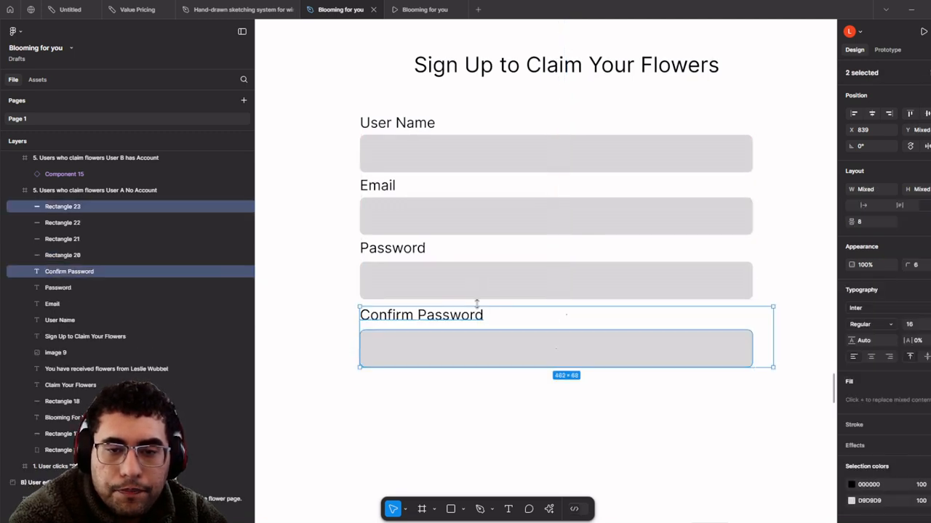
pyautogui.click(477, 285)
pyautogui.click(481, 344)
pyautogui.keyDown('shift'); pyautogui.click(507, 277); pyautogui.keyUp('shift')
pyautogui.keyDown('shift'); pyautogui.click(530, 221); pyautogui.keyUp('shift')
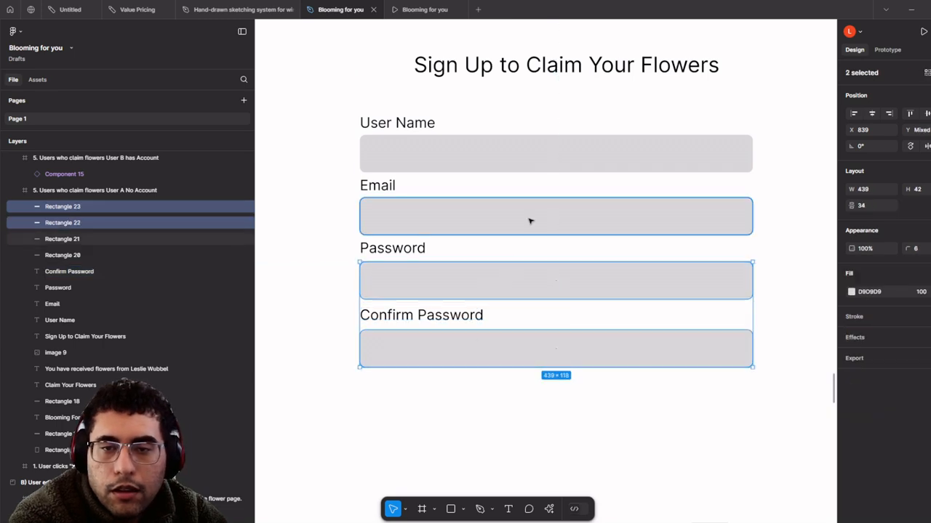
pyautogui.keyDown('shift'); pyautogui.click(557, 154); pyautogui.keyUp('shift')
pyautogui.click(929, 300)
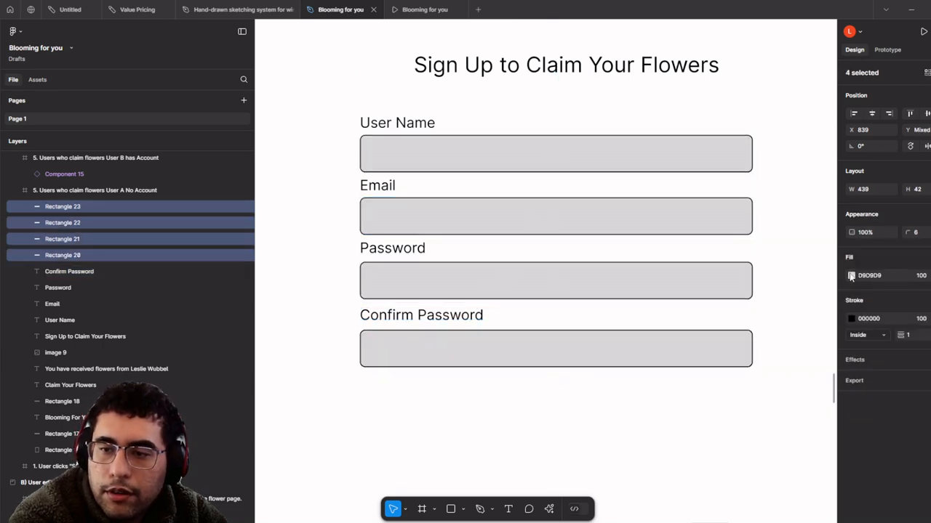
pyautogui.click(852, 276)
pyautogui.moveTo(745, 286); pyautogui.dragTo(571, 225)
pyautogui.click(557, 317)
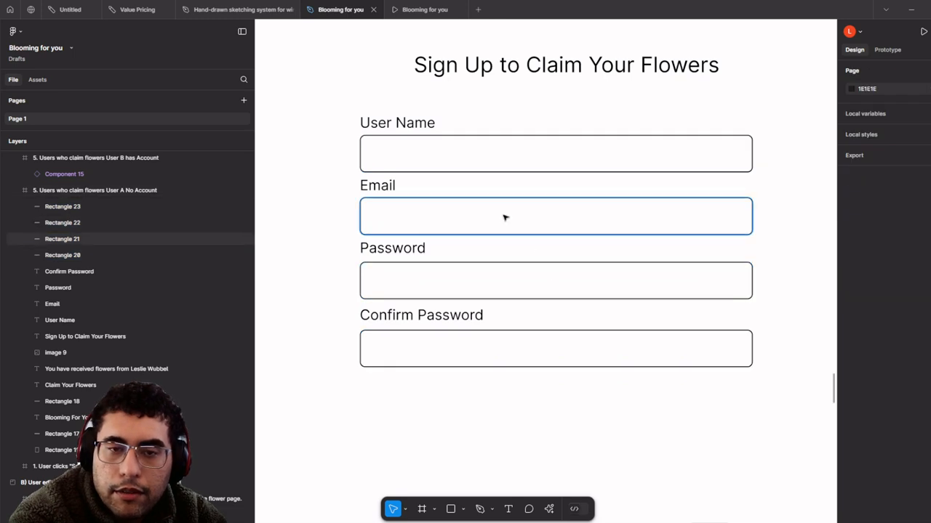
# - Move the Email, Password and Confirm Password fields down for more spacing
pyautogui.click(483, 216)
pyautogui.keyDown('shift'); pyautogui.click(372, 186); pyautogui.keyUp('shift')
pyautogui.keyDown('shift'); pyautogui.click(401, 250); pyautogui.keyUp('shift')
pyautogui.keyDown('shift'); pyautogui.click(401, 280); pyautogui.keyUp('shift')
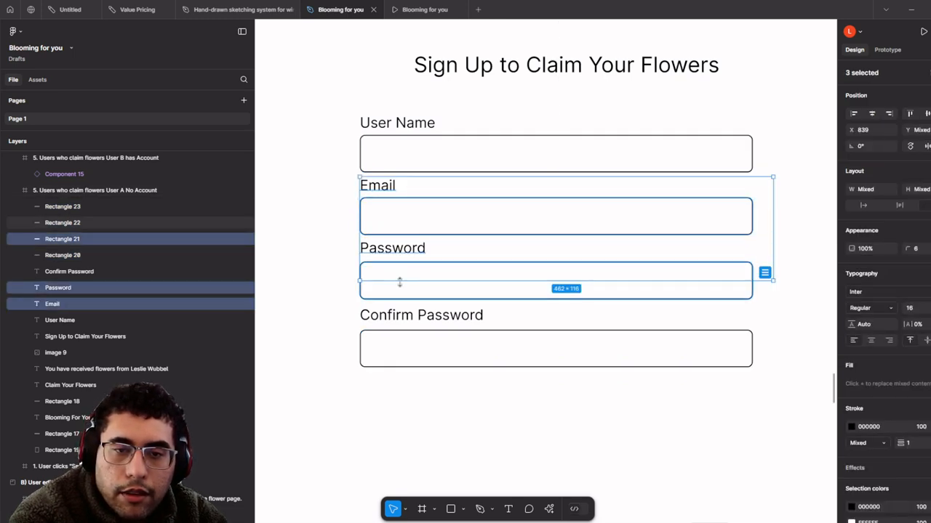
pyautogui.keyDown('shift'); pyautogui.click(412, 317); pyautogui.keyUp('shift')
pyautogui.keyDown('shift'); pyautogui.click(421, 340); pyautogui.keyUp('shift')
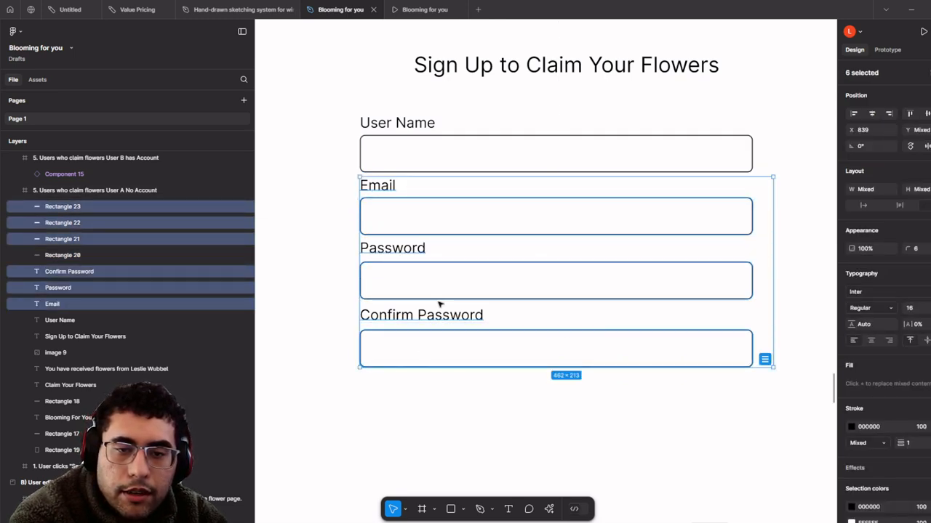
pyautogui.moveTo(445, 283); pyautogui.dragTo(444, 296)
# - Shift the Password and Confirm Password fields further down to even the spacing
pyautogui.click(442, 294)
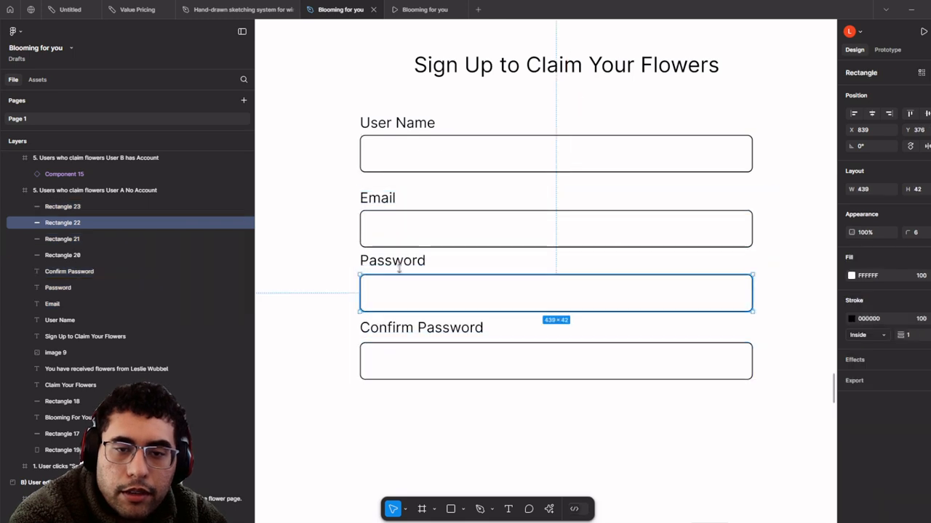
pyautogui.keyDown('shift'); pyautogui.click(400, 262); pyautogui.keyUp('shift')
pyautogui.keyDown('shift'); pyautogui.click(429, 329); pyautogui.keyUp('shift')
pyautogui.keyDown('shift'); pyautogui.click(437, 342); pyautogui.keyUp('shift')
pyautogui.moveTo(439, 341); pyautogui.dragTo(459, 376)
pyautogui.click(439, 347)
pyautogui.click(442, 339)
pyautogui.keyDown('shift'); pyautogui.click(450, 373); pyautogui.keyUp('shift')
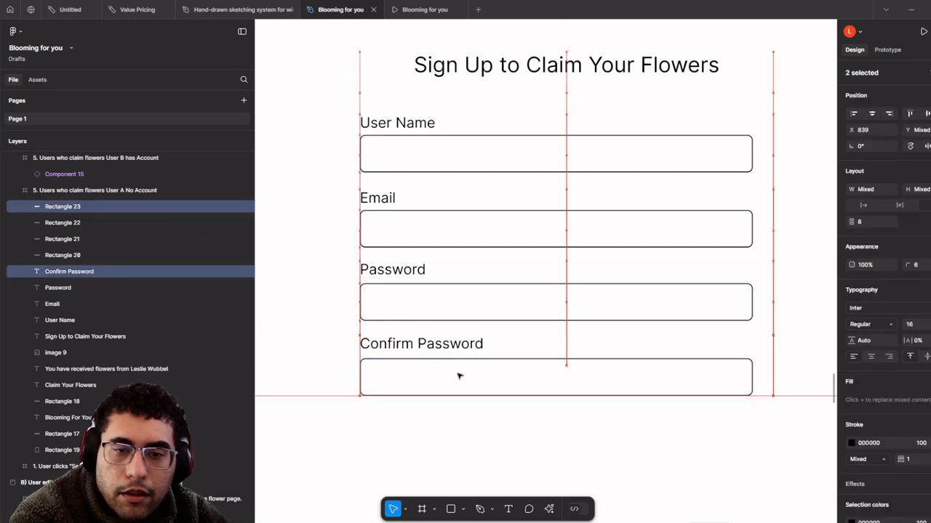
pyautogui.scroll(-4, 459, 375)
pyautogui.scroll(2, 431, 208)
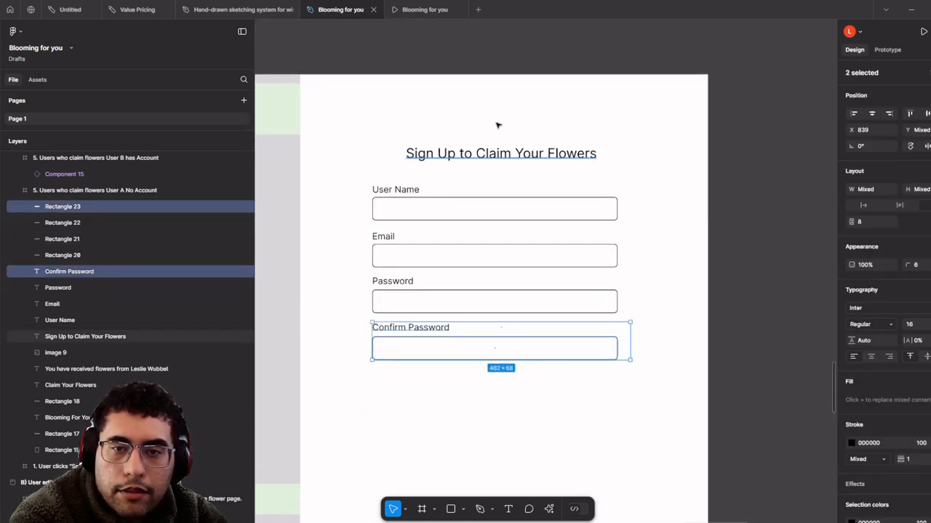
# - Narrow the heading so it wraps onto two centred lines above the form
pyautogui.click(515, 153)
pyautogui.moveTo(630, 162); pyautogui.dragTo(490, 169)
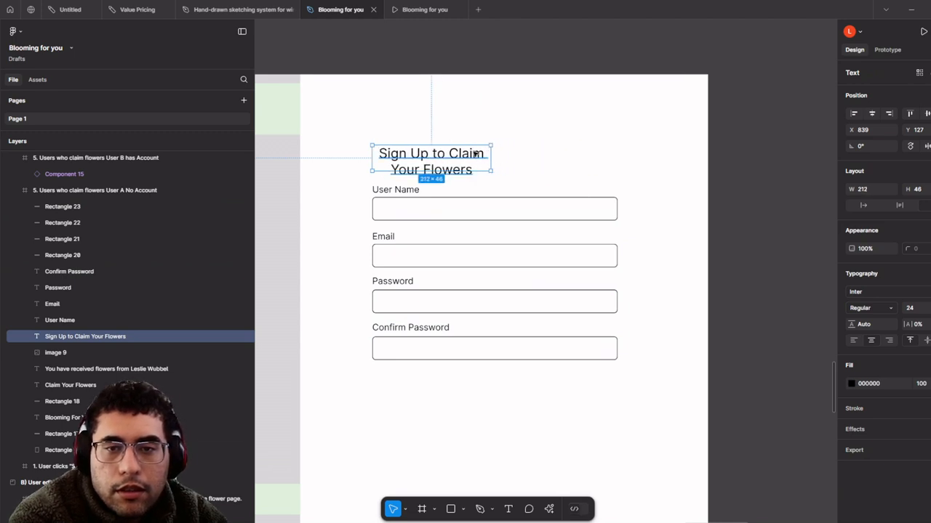
pyautogui.moveTo(425, 155); pyautogui.dragTo(477, 152)
pyautogui.scroll(-3, 479, 167)
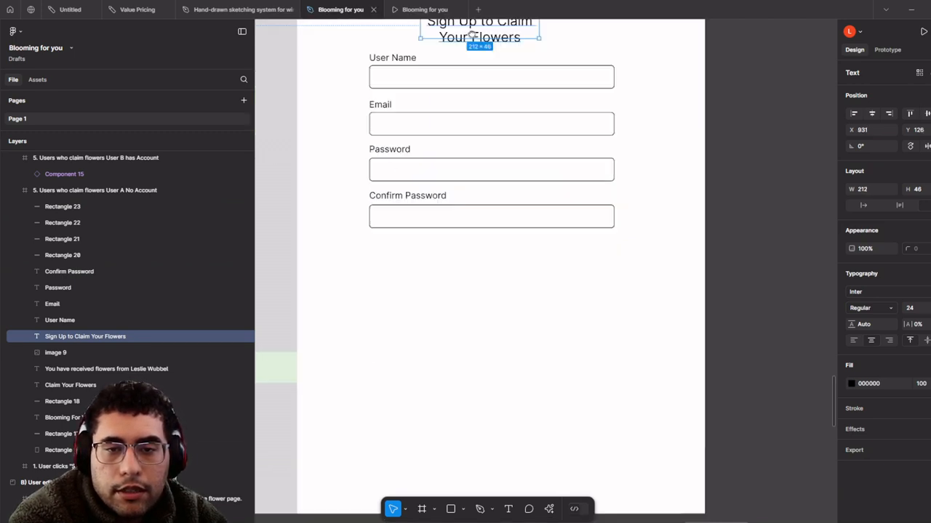
pyautogui.scroll(3, 499, 201)
pyautogui.click(511, 218)
# - Turn a copy of the last field into a 156×53 light-grey DEDEDE button
pyautogui.moveTo(526, 218); pyautogui.dragTo(539, 276)
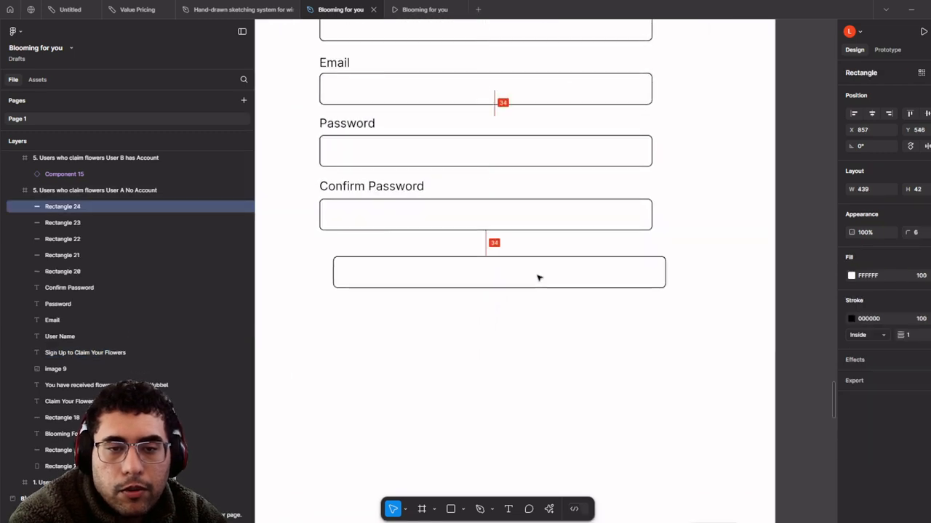
pyautogui.moveTo(667, 269); pyautogui.dragTo(451, 283)
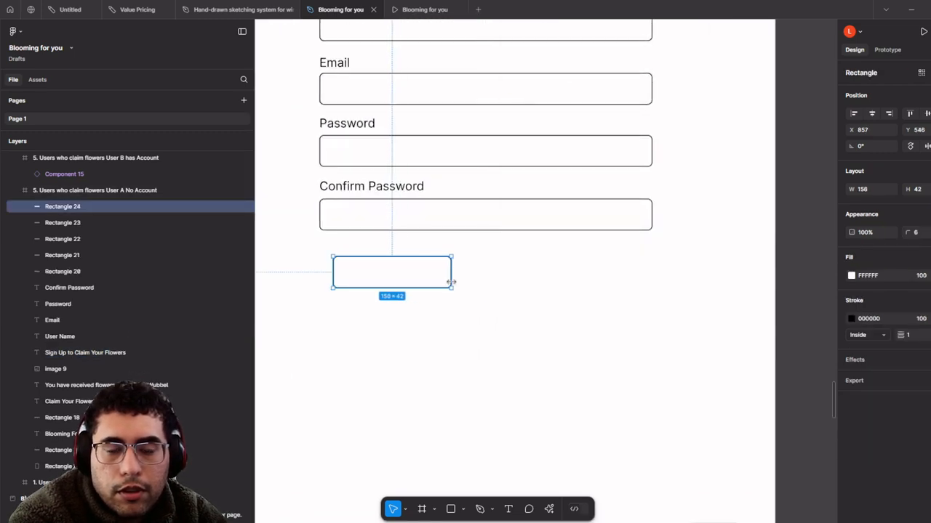
pyautogui.click(852, 278)
pyautogui.moveTo(745, 299); pyautogui.dragTo(639, 291)
pyautogui.moveTo(398, 287); pyautogui.dragTo(386, 277)
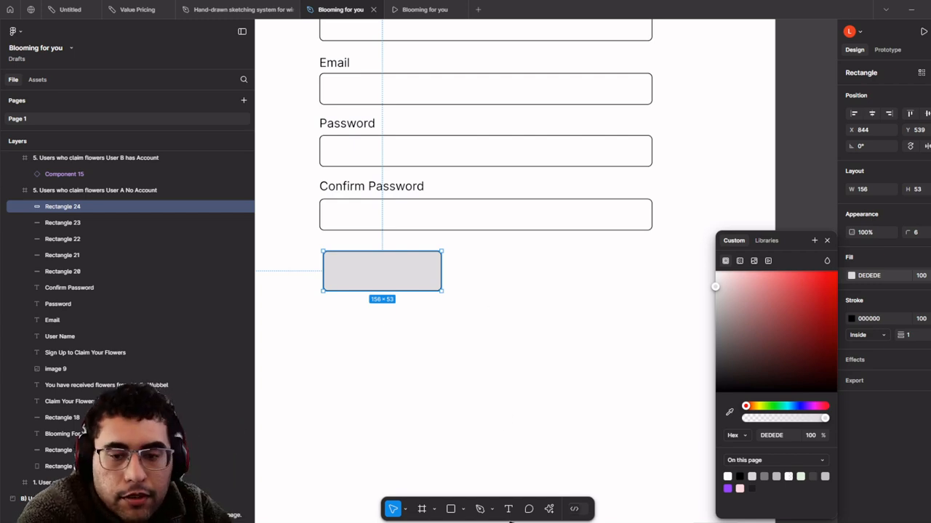
# - Add 'Sign In with Google' text at size 12 inside the grey button
pyautogui.click(510, 513)
pyautogui.scroll(3, 320, 371)
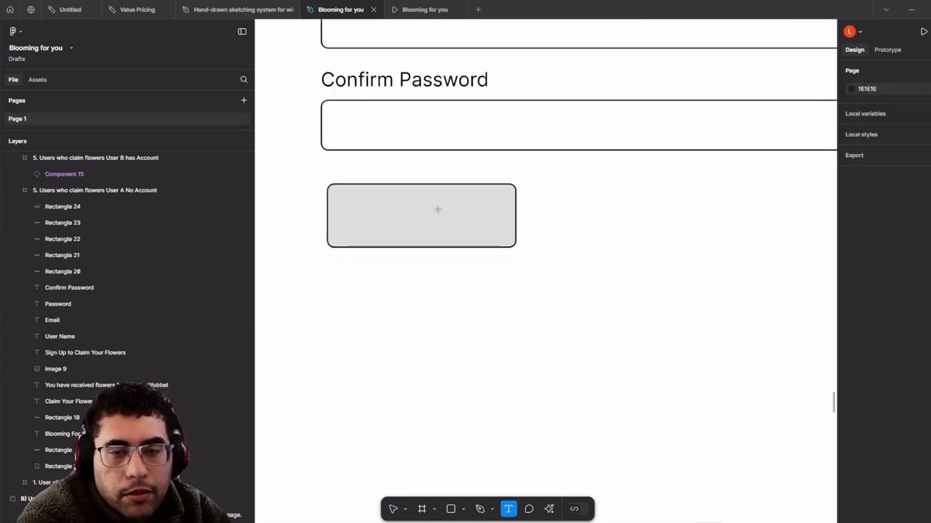
pyautogui.moveTo(352, 198); pyautogui.dragTo(452, 230)
pyautogui.write('Sign')
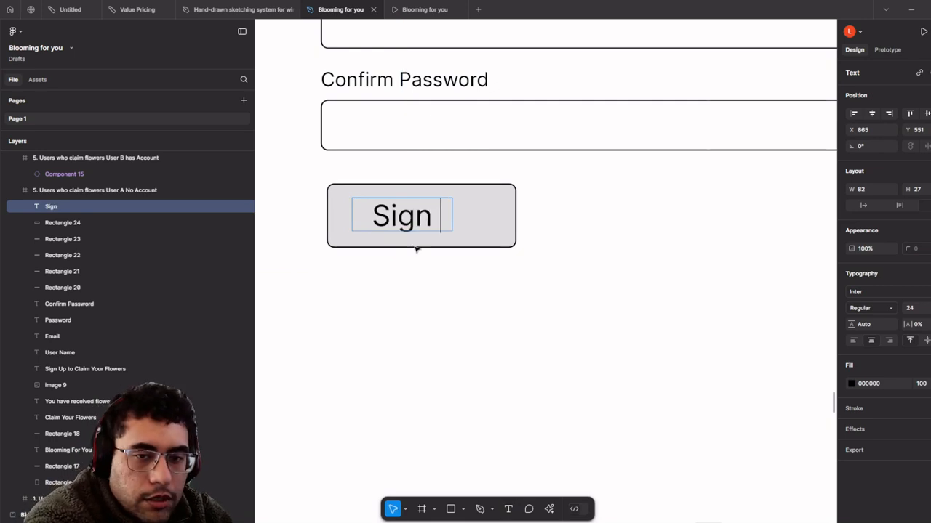
pyautogui.write(' In with Google')
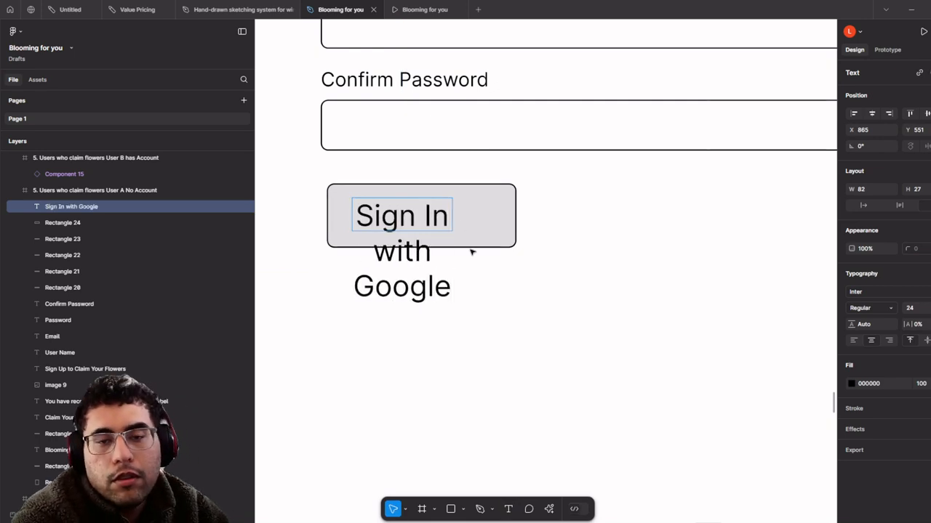
pyautogui.hotkey('ctrl', 'a')
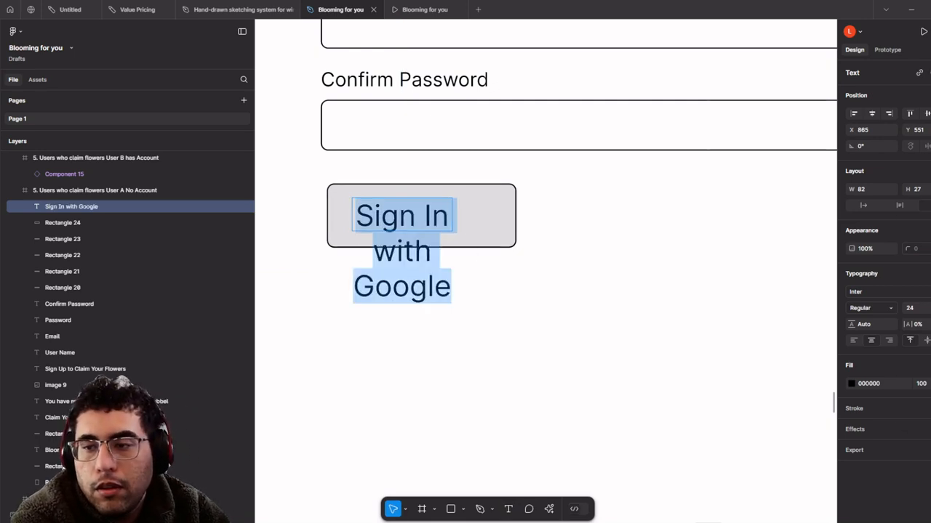
pyautogui.click(929, 308)
pyautogui.click(926, 237)
pyautogui.click(446, 273)
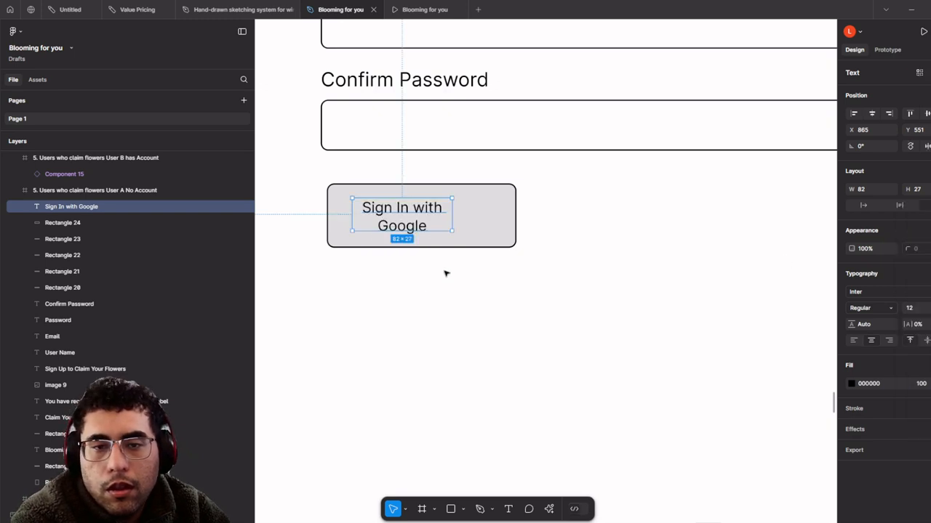
# - Undo the accidental rectangle paste into the sign-up frame and clear the selection
pyautogui.moveTo(409, 224); pyautogui.dragTo(399, 226)
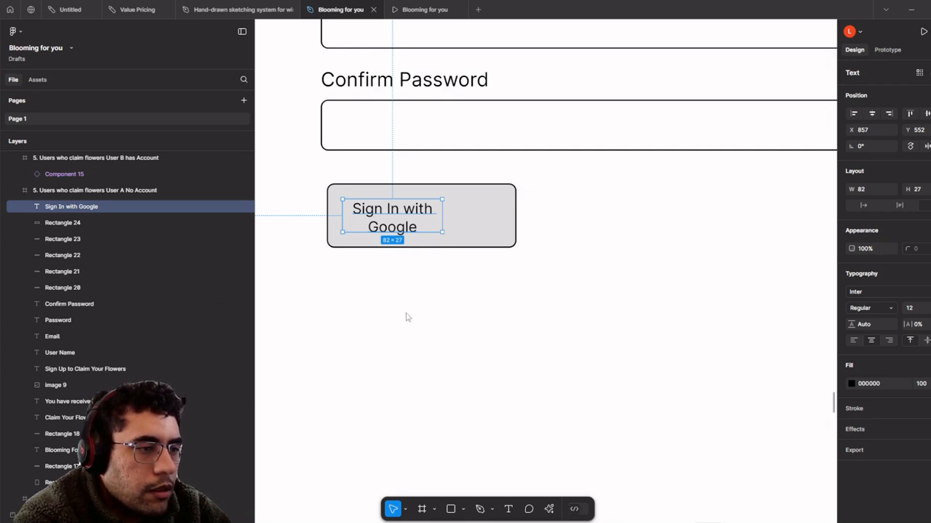
pyautogui.click(572, 369)
pyautogui.hotkey('ctrl', 'v')
pyautogui.scroll(-2, 563, 324)
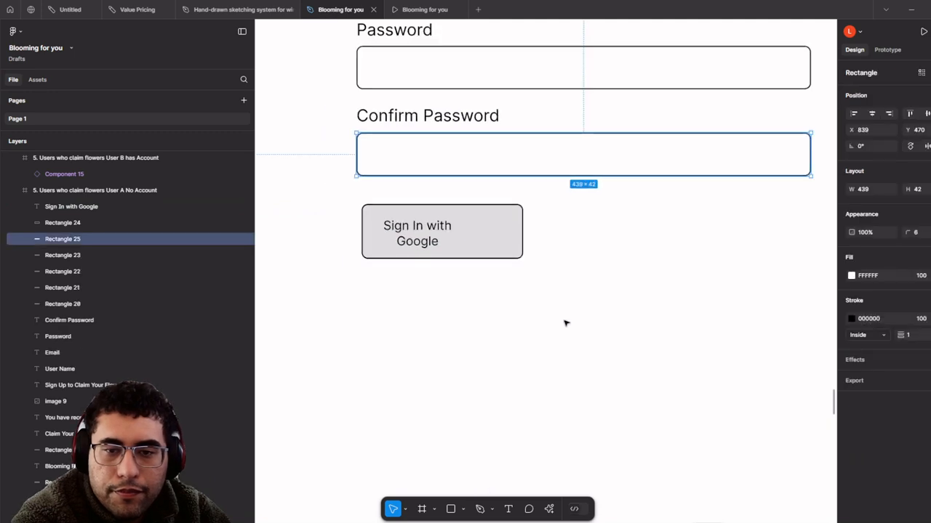
pyautogui.scroll(-3, 566, 323)
pyautogui.click(567, 322)
pyautogui.scroll(-3, 568, 320)
pyautogui.hotkey('ctrl', 'v')
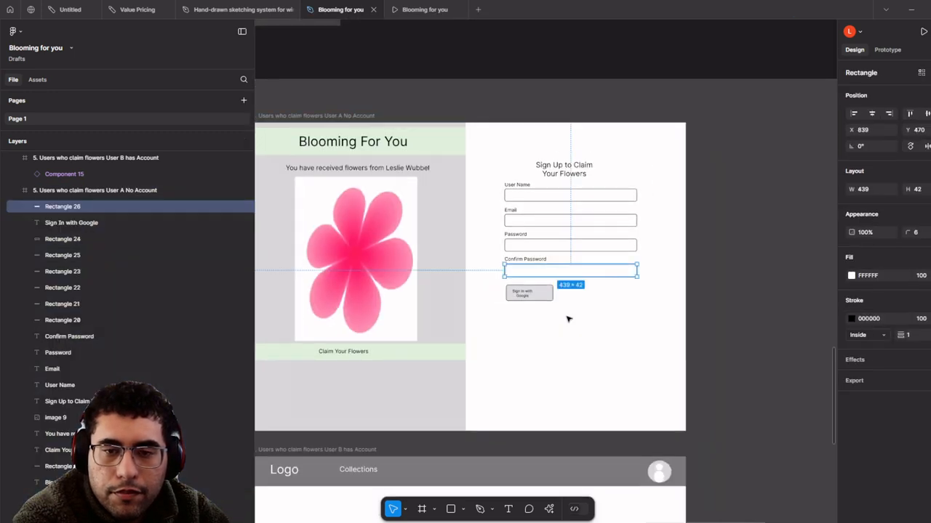
pyautogui.scroll(3, 564, 316)
pyautogui.hotkey('ctrl', 'z')
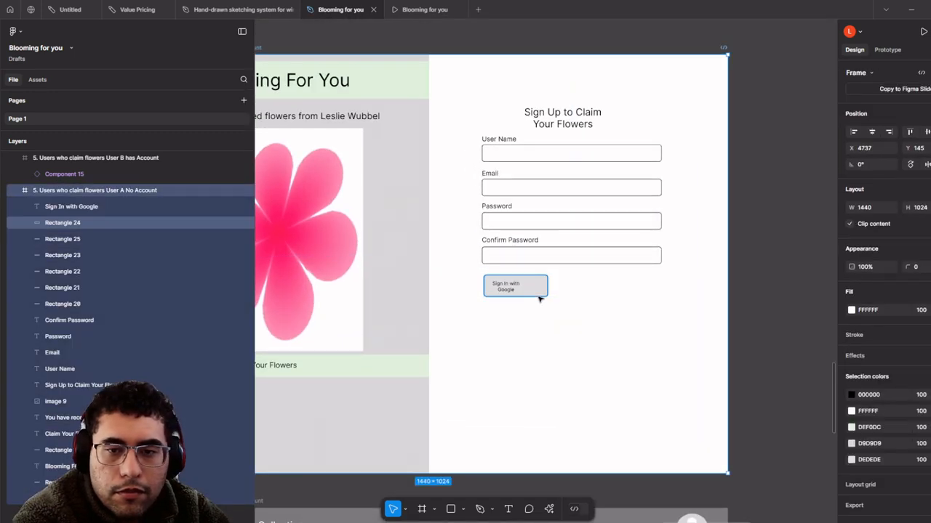
pyautogui.click(509, 357)
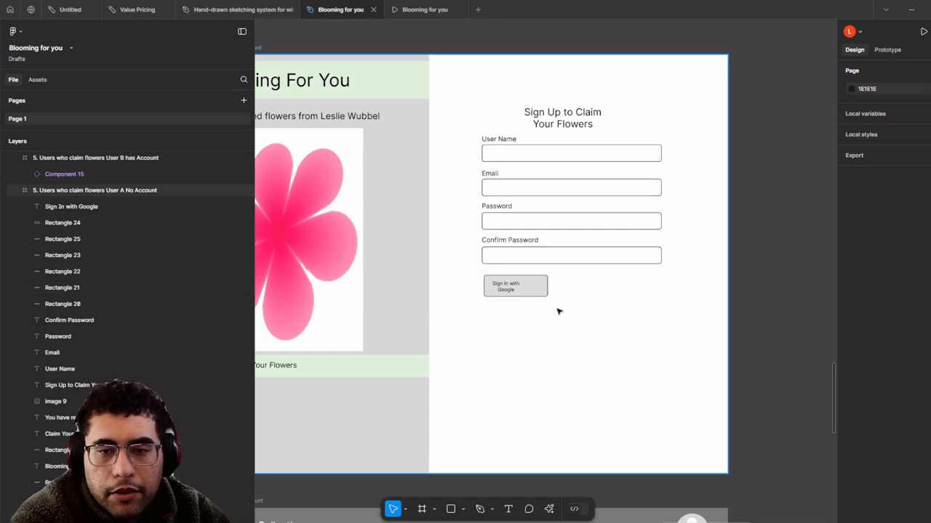
pyautogui.scroll(4, 567, 291)
# - Paste the Google logo and scale it down to about 33 px inside the button
pyautogui.hotkey('ctrl', 'v')
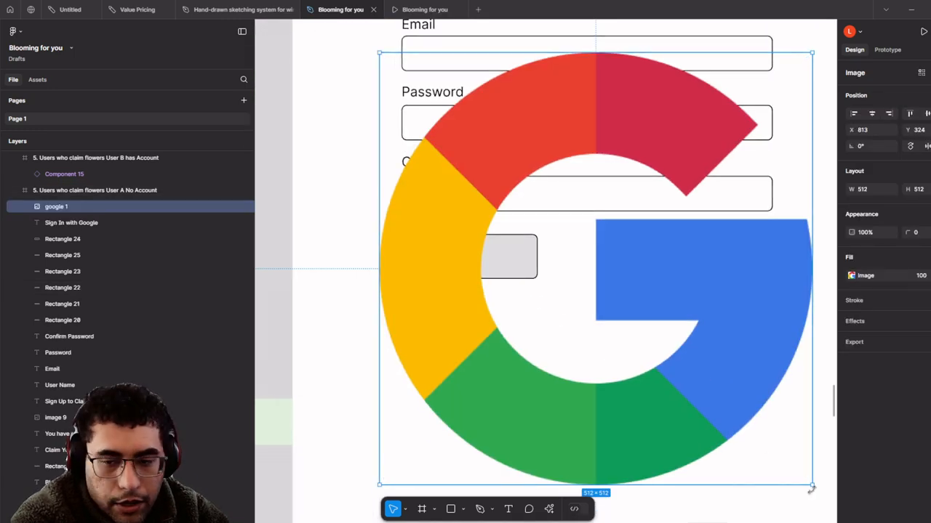
pyautogui.press('k')
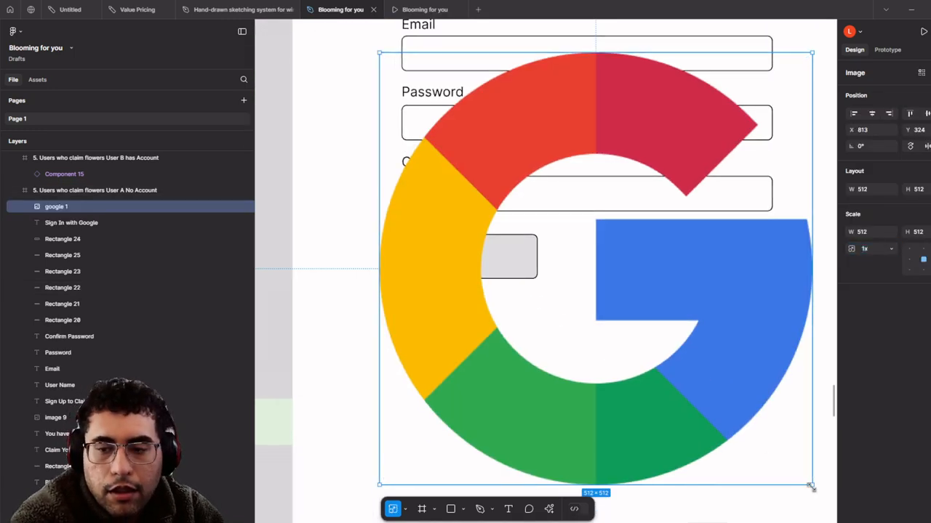
pyautogui.moveTo(811, 486); pyautogui.dragTo(509, 255)
pyautogui.scroll(5, 535, 283)
pyautogui.moveTo(458, 225); pyautogui.dragTo(473, 238)
pyautogui.moveTo(375, 227); pyautogui.dragTo(462, 255)
# - Move the logo, label and button background together to the right below the fields
pyautogui.keyDown('shift'); pyautogui.click(465, 259); pyautogui.keyUp('shift')
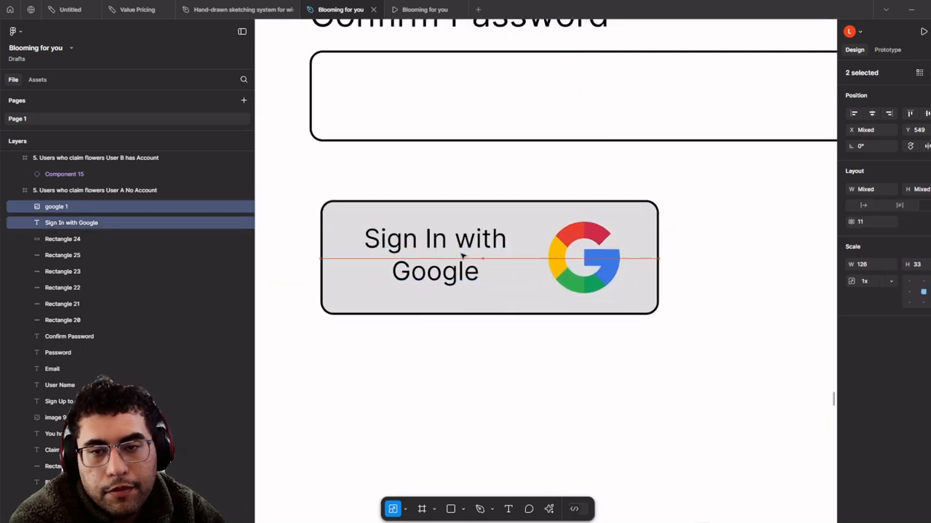
pyautogui.scroll(-5, 463, 256)
pyautogui.click(538, 397)
pyautogui.scroll(-3, 538, 397)
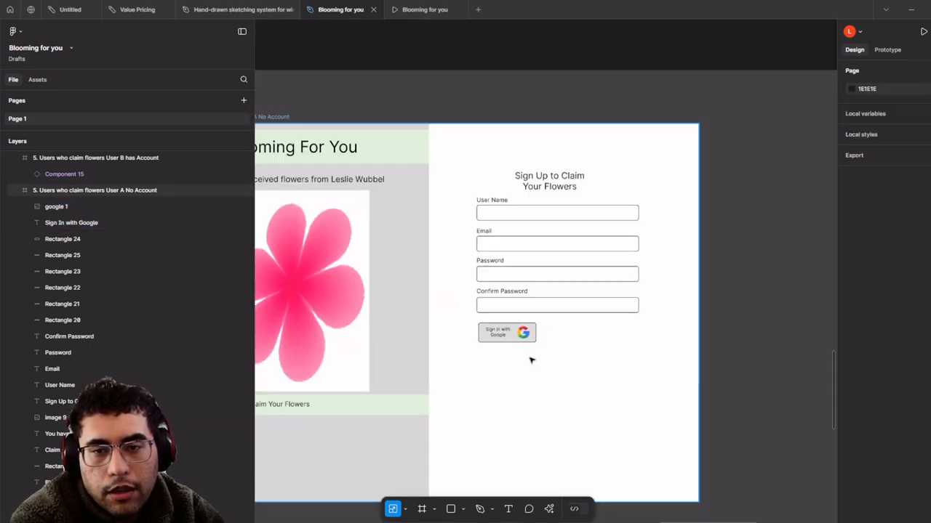
pyautogui.scroll(3, 502, 312)
pyautogui.click(536, 345)
pyautogui.keyDown('shift'); pyautogui.click(484, 347); pyautogui.keyUp('shift')
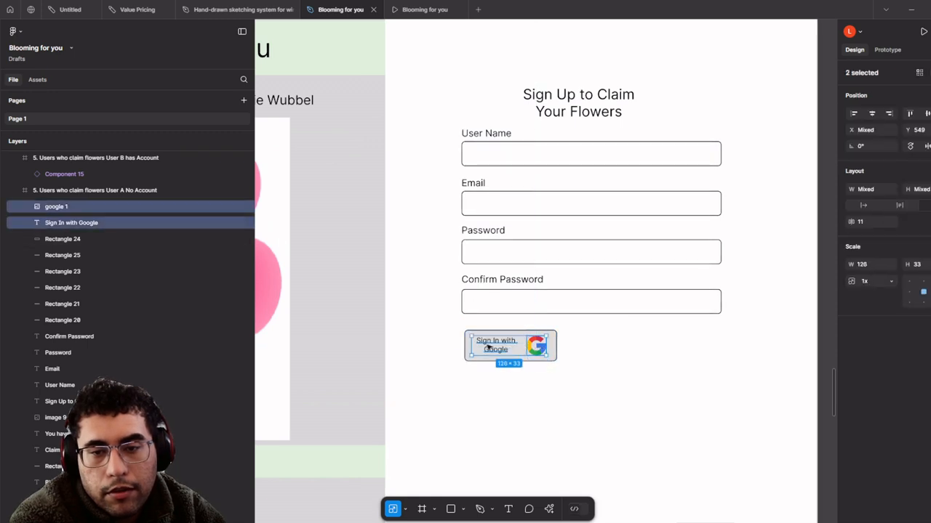
pyautogui.keyDown('shift'); pyautogui.click(468, 349); pyautogui.keyUp('shift')
pyautogui.moveTo(495, 354); pyautogui.dragTo(545, 396)
pyautogui.scroll(3, 551, 393)
pyautogui.scroll(-3, 556, 399)
pyautogui.scroll(-3, 556, 398)
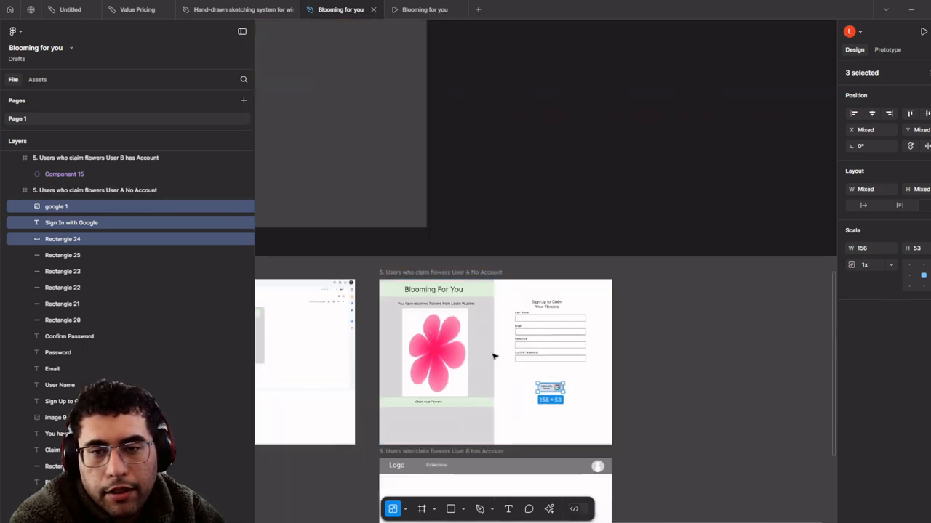
pyautogui.scroll(4, 530, 353)
# - Place the Button 1 asset under Confirm Password and relabel it Login
pyautogui.moveTo(637, 404); pyautogui.dragTo(626, 383)
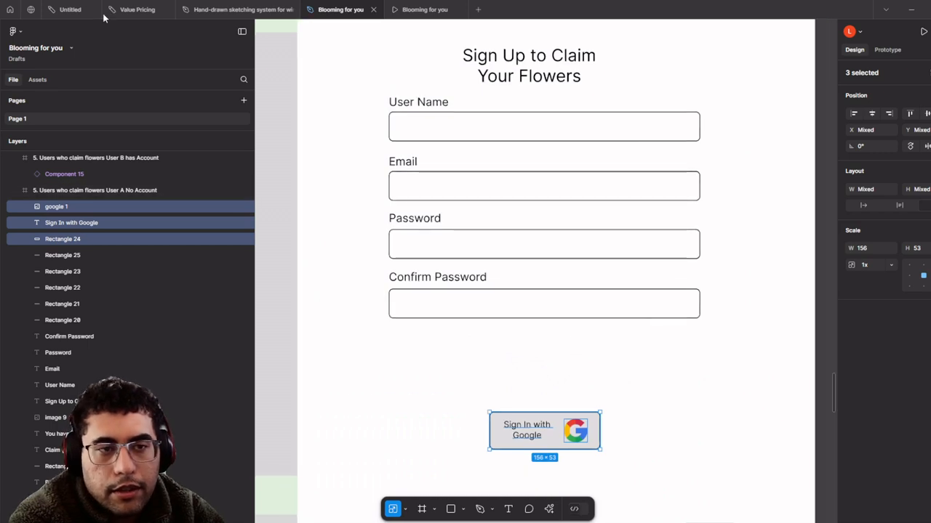
pyautogui.click(37, 79)
pyautogui.write('Bu')
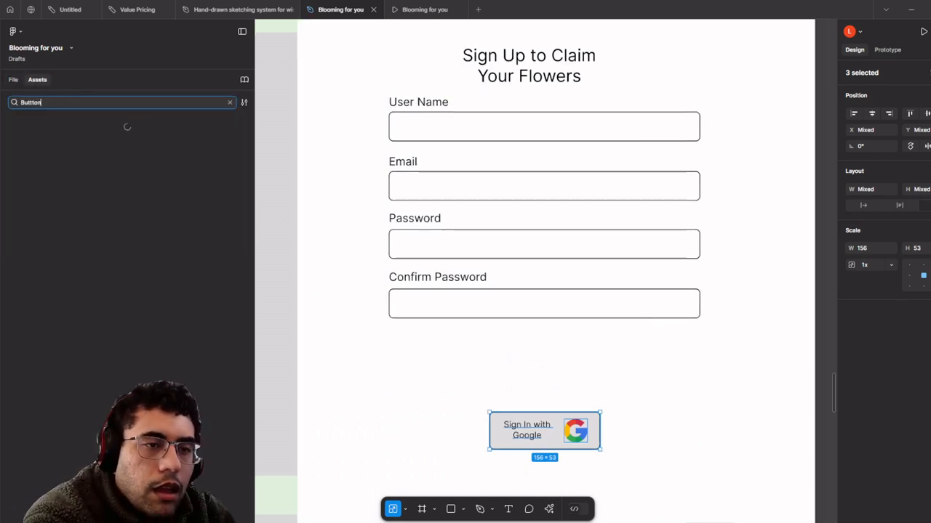
pyautogui.write('tton')
pyautogui.press('BackSpace')
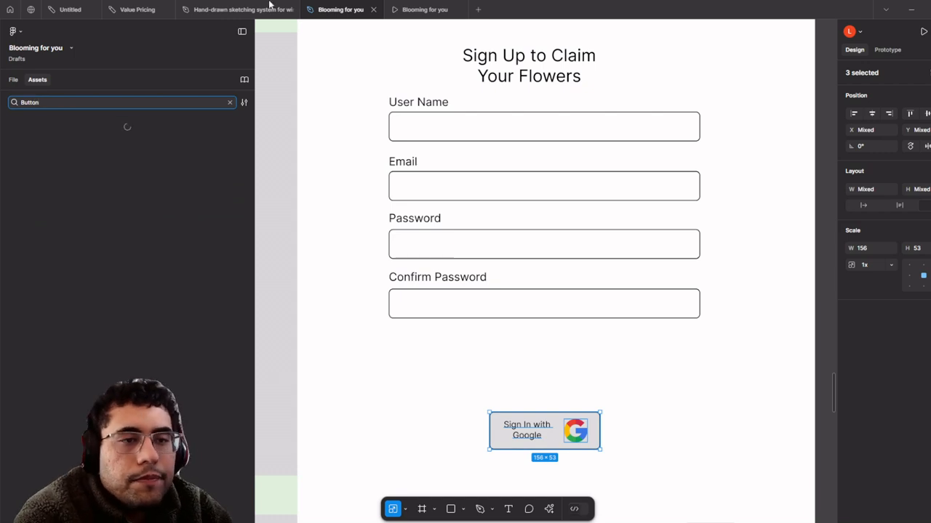
pyautogui.moveTo(45, 149); pyautogui.dragTo(685, 347)
pyautogui.doubleClick(682, 345)
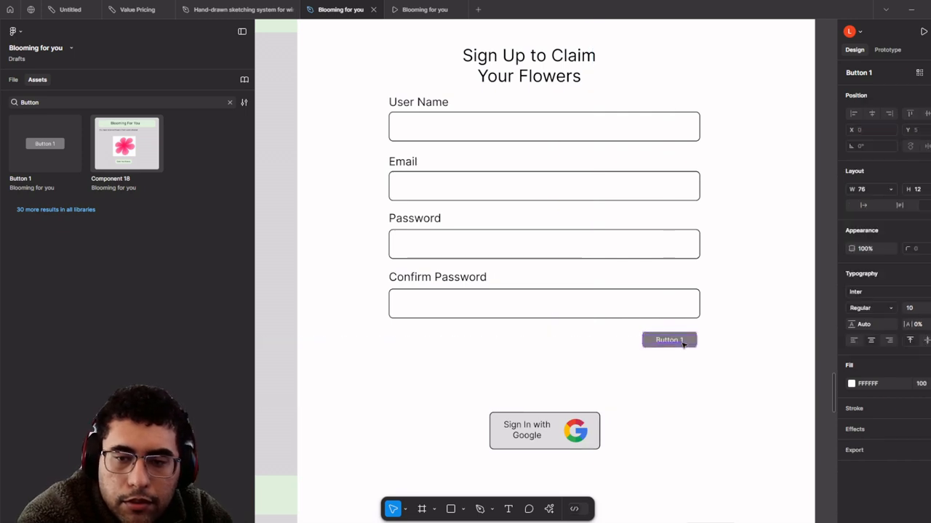
pyautogui.doubleClick(682, 343)
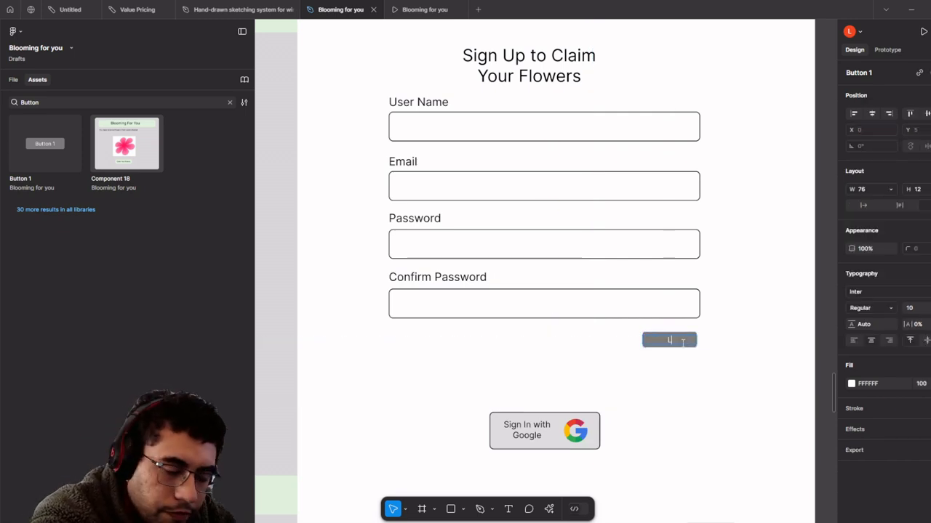
pyautogui.scroll(-3, 666, 327)
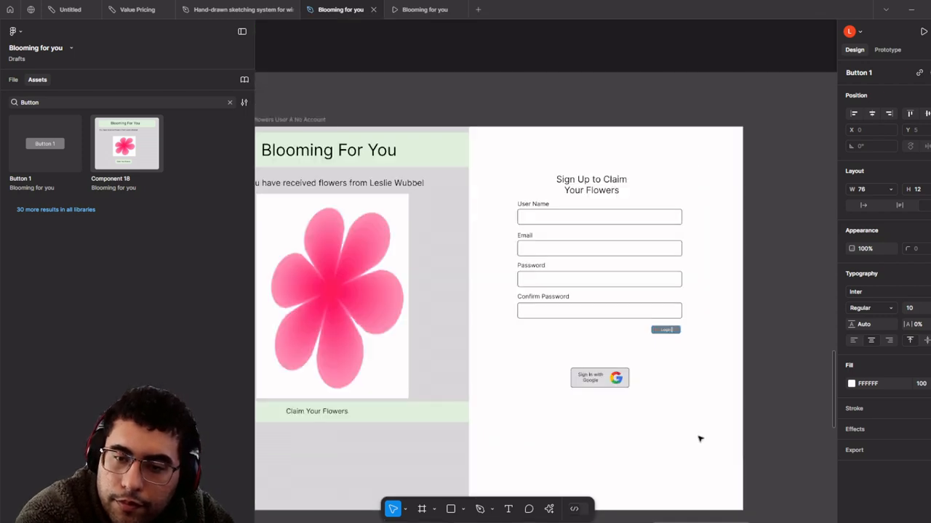
pyautogui.click(700, 438)
# - Enlarge the Login button proportionally to about 128×37 above the Google button
pyautogui.scroll(5, 667, 311)
pyautogui.scroll(-3, 673, 322)
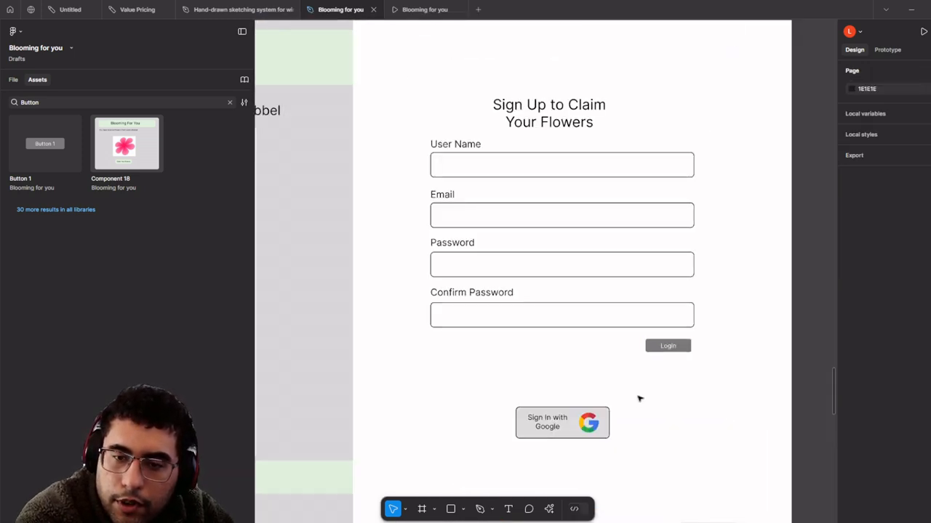
pyautogui.click(587, 421)
pyautogui.keyDown('shift'); pyautogui.click(545, 429); pyautogui.keyUp('shift')
pyautogui.keyDown('shift'); pyautogui.click(567, 435); pyautogui.keyUp('shift')
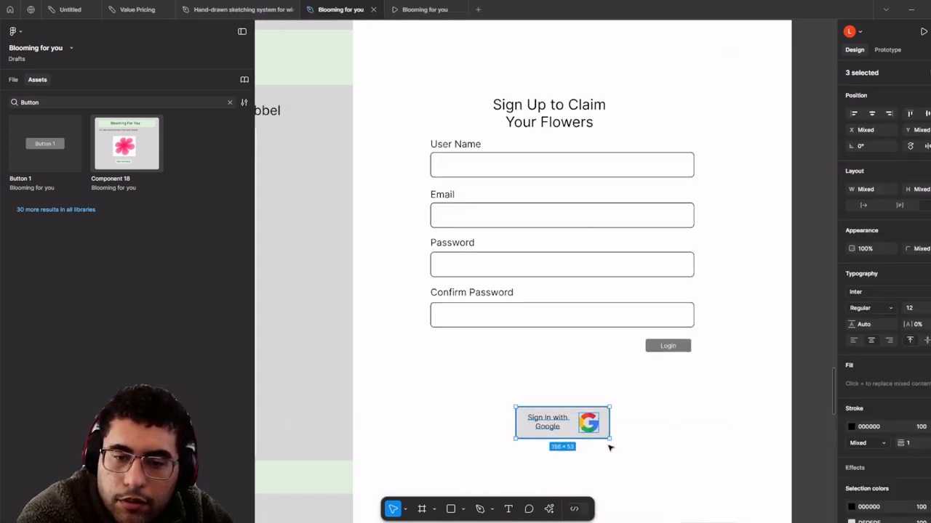
pyautogui.scroll(-3, 587, 422)
pyautogui.scroll(4, 588, 378)
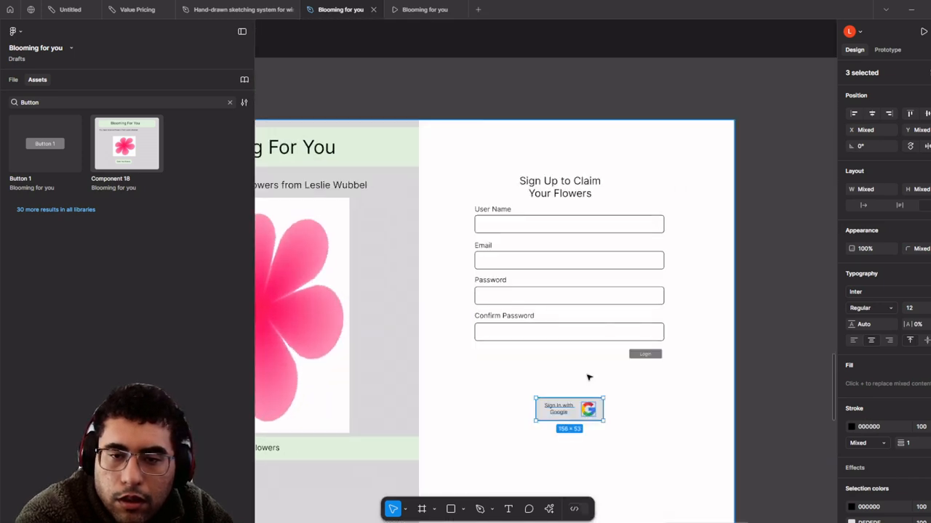
pyautogui.click(616, 365)
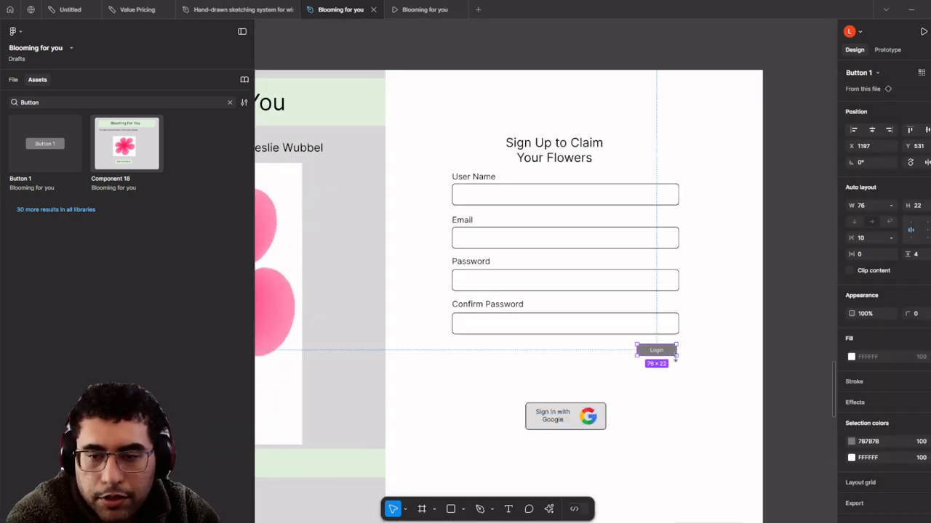
pyautogui.press('k')
pyautogui.moveTo(680, 355)
pyautogui.mouseDown()
pyautogui.moveTo(687, 364)
pyautogui.moveTo(668, 357)
pyautogui.moveTo(689, 374)
pyautogui.moveTo(673, 364)
pyautogui.mouseUp()
# - Combine the Google logo, 'Sign In with Google' text and background into a component
pyautogui.click(578, 428)
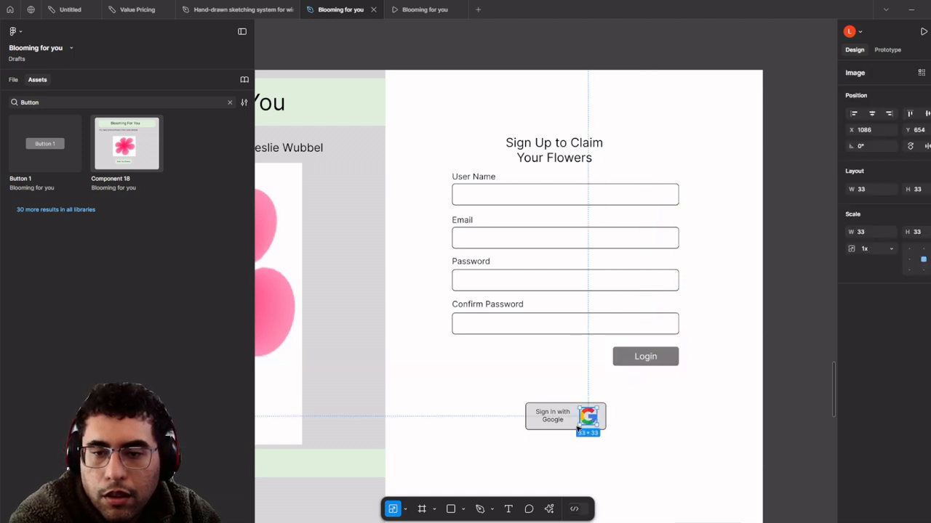
pyautogui.keyDown('shift'); pyautogui.click(536, 429); pyautogui.keyUp('shift')
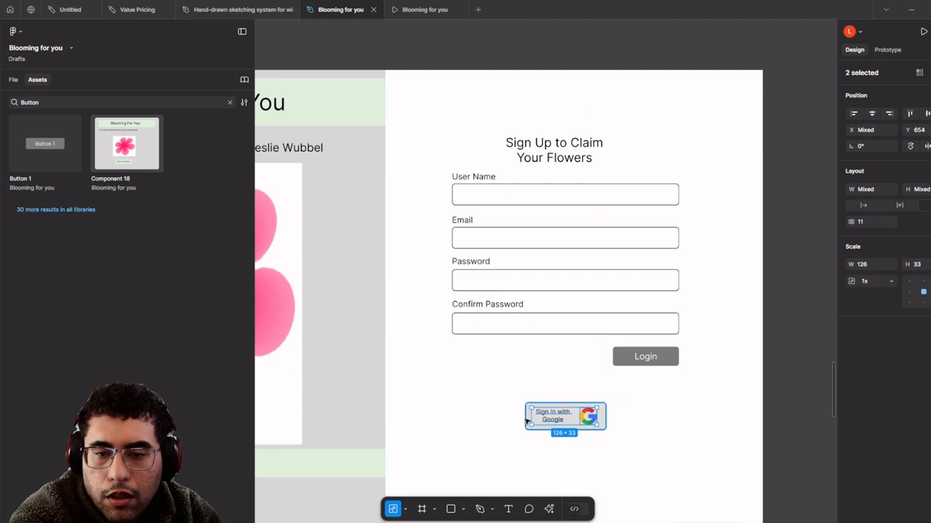
pyautogui.keyDown('shift'); pyautogui.click(528, 422); pyautogui.keyUp('shift')
pyautogui.rightClick(549, 419)
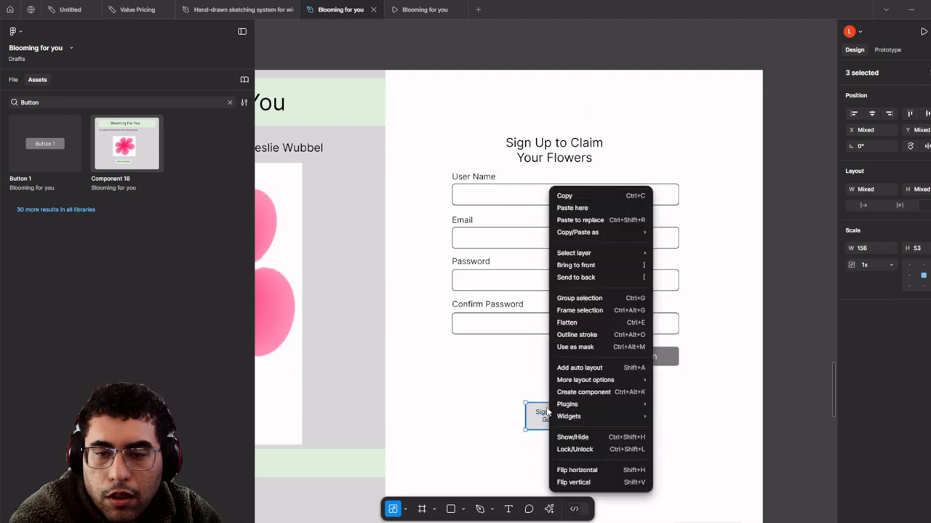
pyautogui.click(611, 393)
# - Position the Google button component directly below the Login button
pyautogui.moveTo(584, 425); pyautogui.dragTo(584, 369)
pyautogui.scroll(-3, 584, 369)
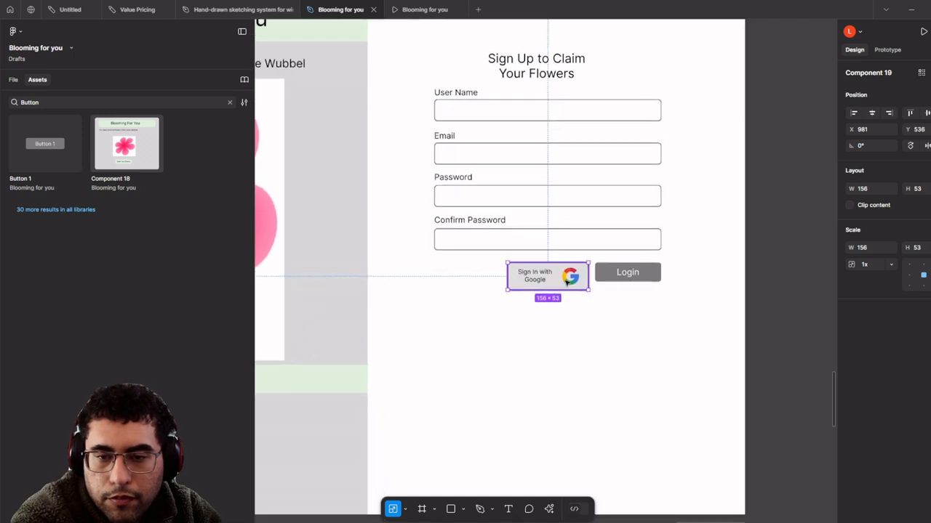
pyautogui.scroll(2, 567, 282)
pyautogui.moveTo(566, 324); pyautogui.dragTo(555, 371)
# - Start editing the Login button's label so it reads Sign Up
pyautogui.click(612, 320)
pyautogui.click(622, 321)
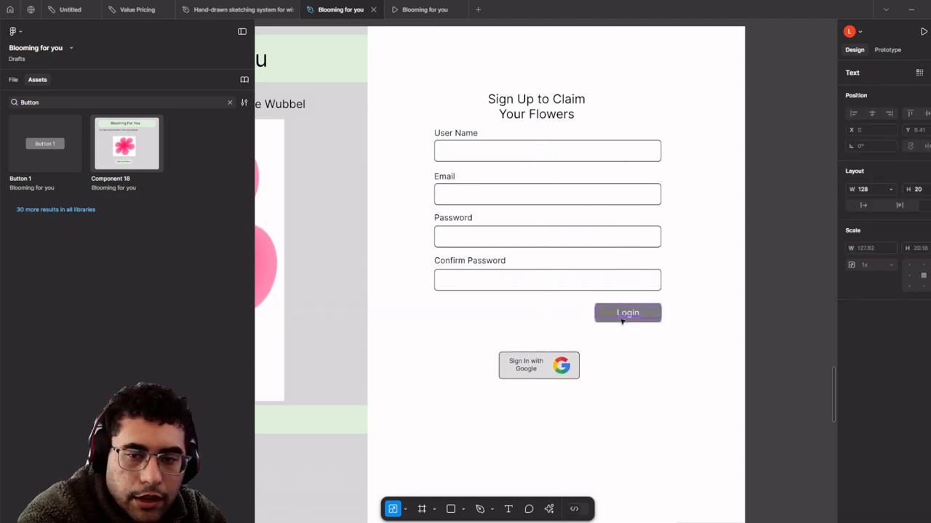
pyautogui.press('v')
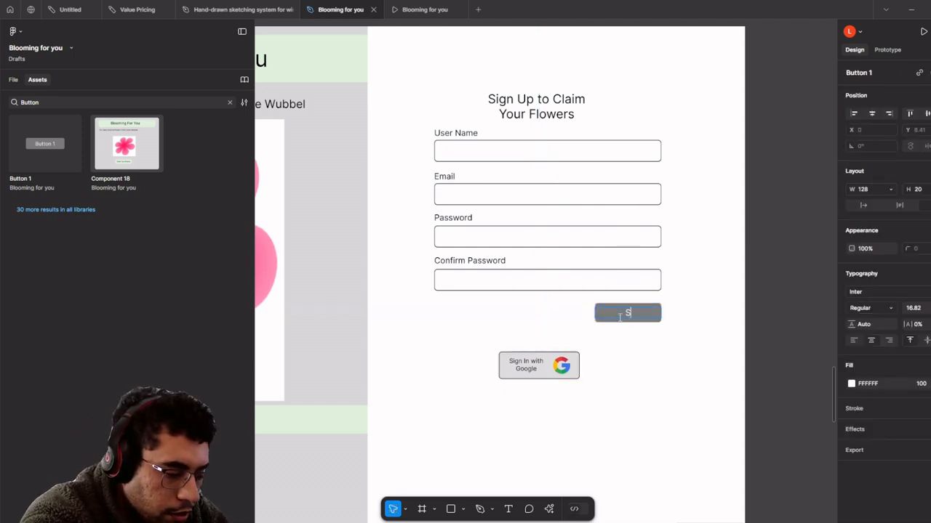
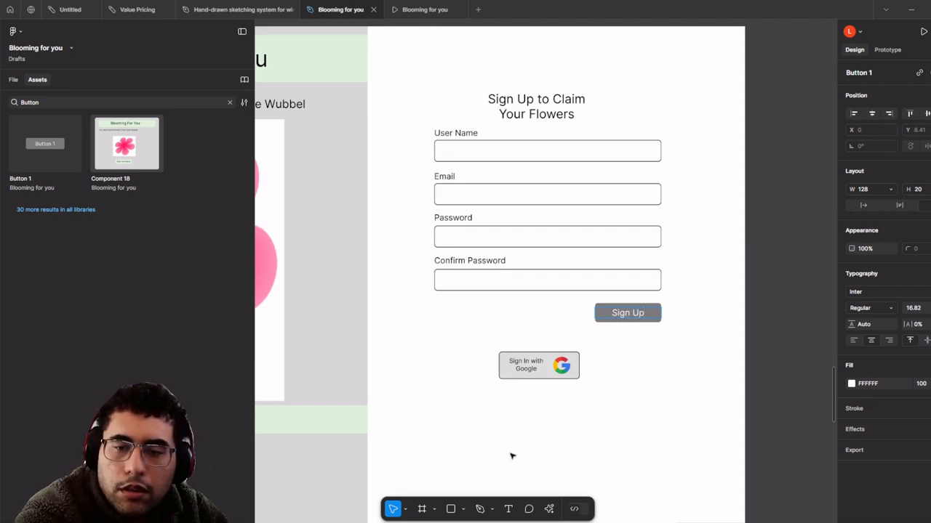
# - Move the whole sign-up form down and right, nudging the Sign Up to Claim heading right
pyautogui.click(531, 363)
pyautogui.scroll(-5, 536, 370)
pyautogui.click(766, 446)
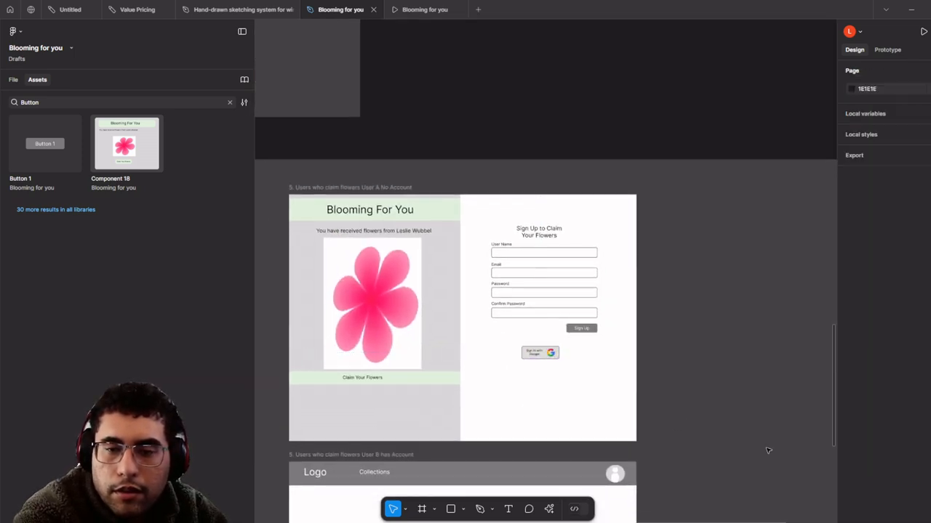
pyautogui.scroll(5, 678, 415)
pyautogui.moveTo(678, 414); pyautogui.dragTo(366, 121)
pyautogui.moveTo(434, 208); pyautogui.dragTo(447, 218)
pyautogui.click(462, 208)
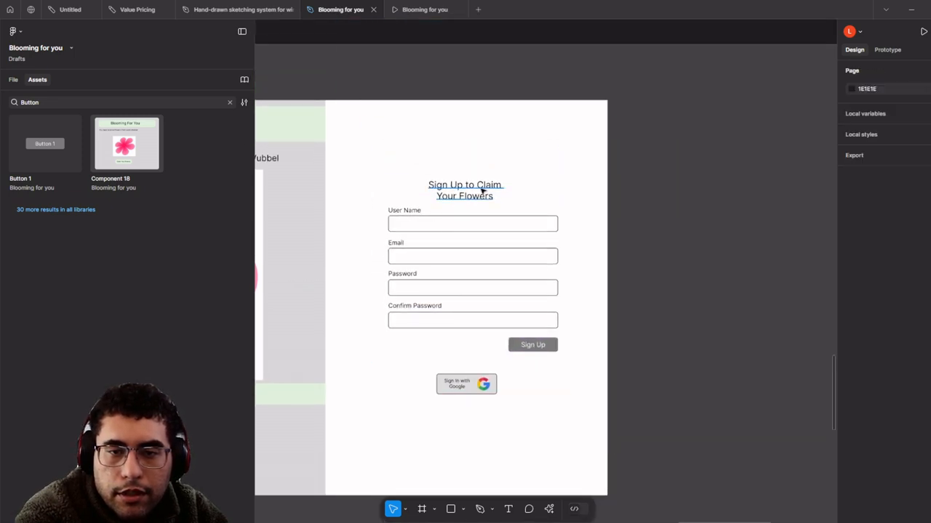
pyautogui.moveTo(481, 192); pyautogui.dragTo(490, 192)
# - Place the Google button under the fields with Sign Up beside it, and draw a top-right text box
pyautogui.click(549, 461)
pyautogui.moveTo(478, 381); pyautogui.dragTo(428, 347)
pyautogui.scroll(3, 509, 361)
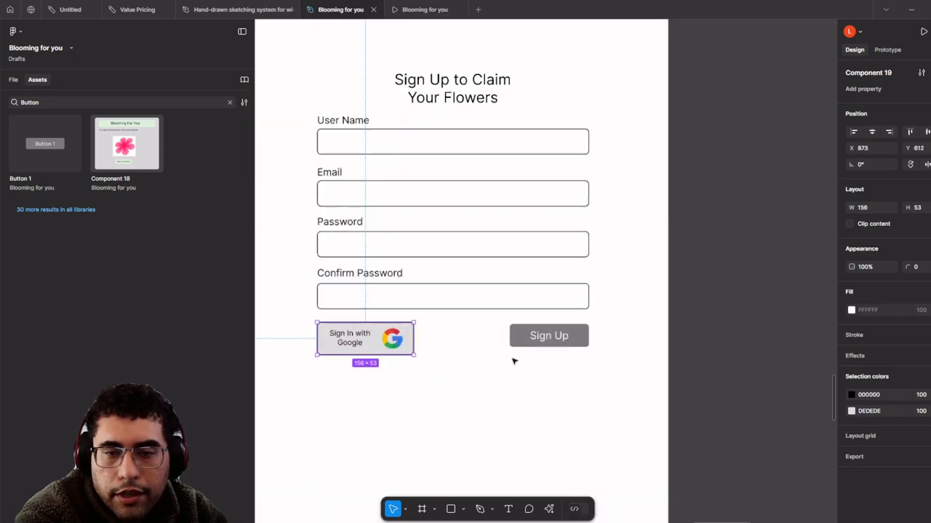
pyautogui.click(547, 339)
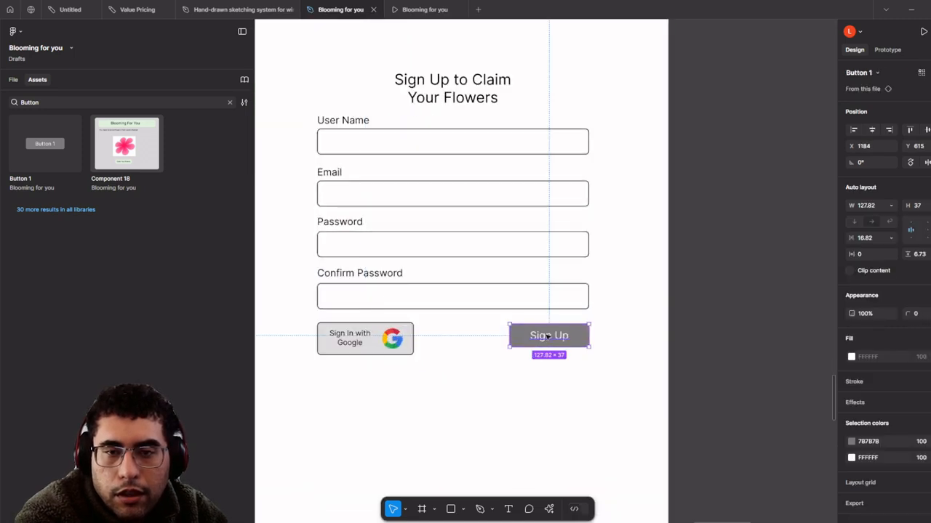
pyautogui.moveTo(549, 337); pyautogui.dragTo(549, 361)
pyautogui.scroll(-4, 548, 393)
pyautogui.scroll(3, 526, 304)
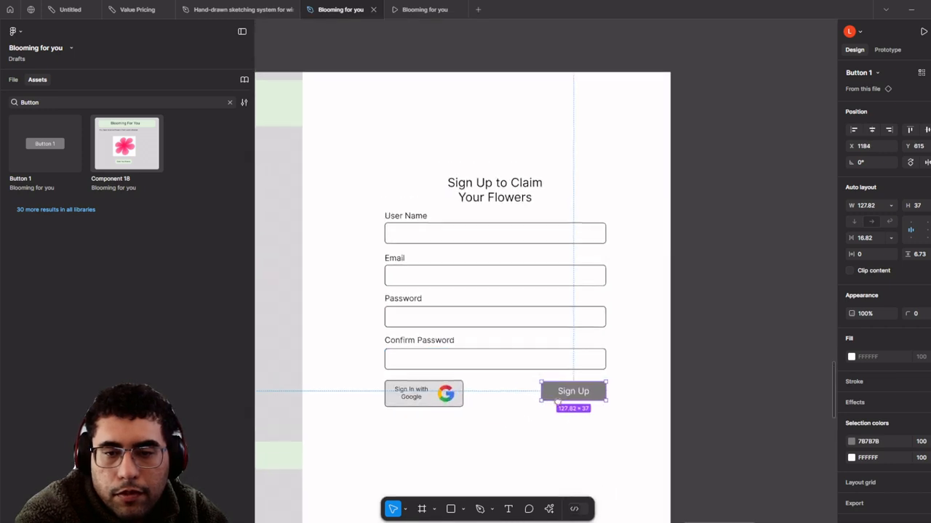
pyautogui.moveTo(538, 297); pyautogui.dragTo(559, 331)
pyautogui.scroll(2, 575, 349)
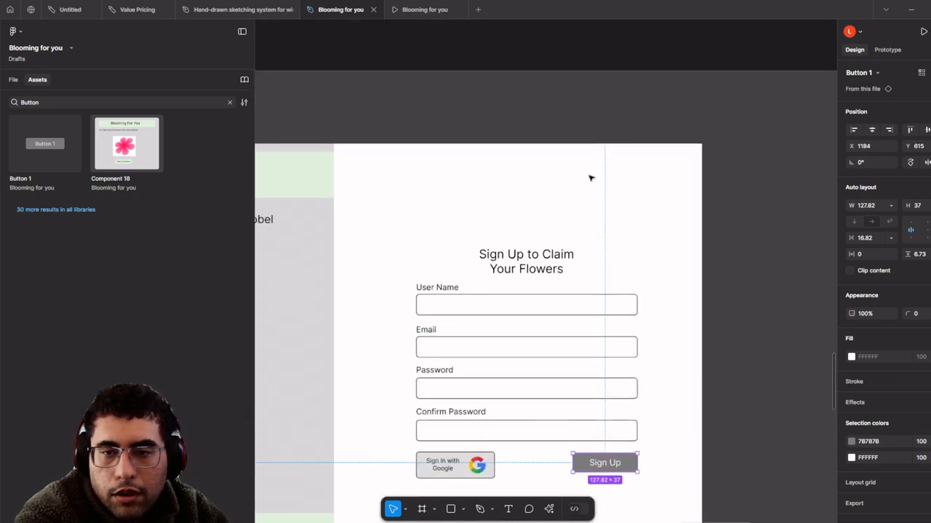
pyautogui.moveTo(606, 152); pyautogui.dragTo(694, 155)
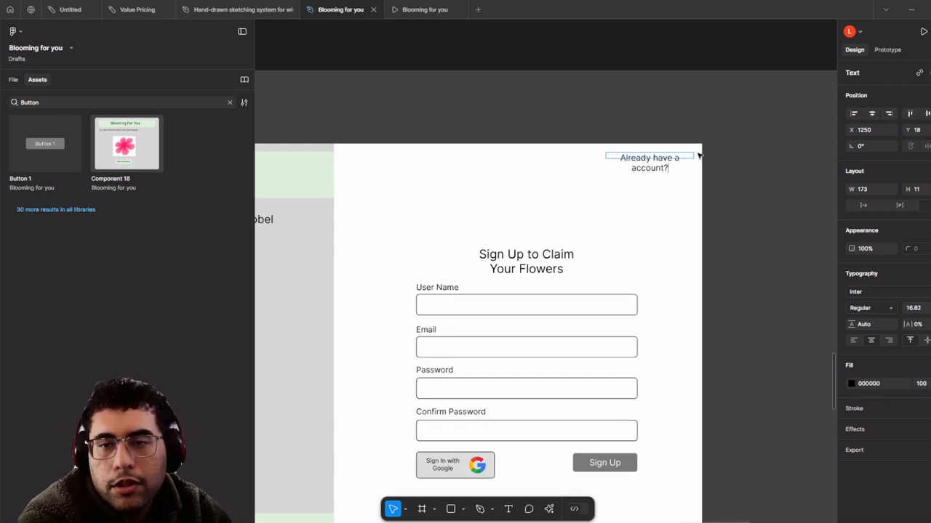
# - Widen the 'Already have a account?' text to one line and move it to the top-right corner
pyautogui.scroll(5, 698, 155)
pyautogui.press('Escape')
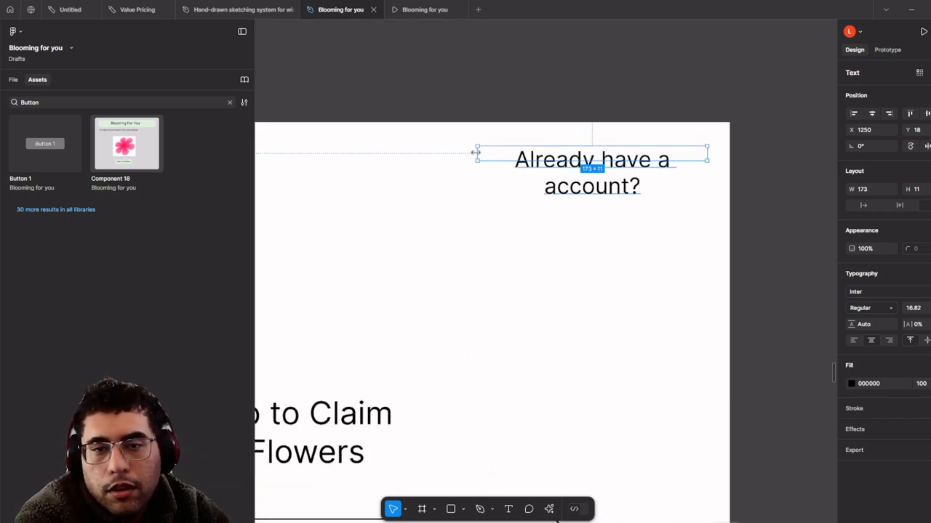
pyautogui.moveTo(476, 153); pyautogui.dragTo(396, 146)
pyautogui.moveTo(587, 165)
pyautogui.mouseDown()
pyautogui.moveTo(582, 155)
pyautogui.moveTo(603, 159)
pyautogui.mouseUp()
pyautogui.scroll(-5, 603, 158)
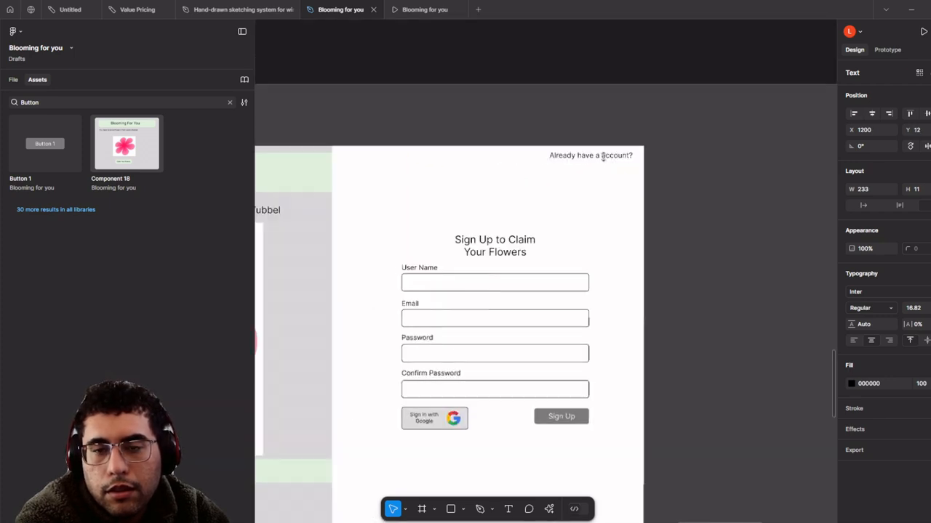
# - Recolour the 'Already have a account?' text light grey A1A1A1
pyautogui.click(852, 383)
pyautogui.moveTo(756, 323)
pyautogui.mouseDown()
pyautogui.moveTo(655, 299)
pyautogui.moveTo(665, 336)
pyautogui.moveTo(670, 237)
pyautogui.moveTo(659, 170)
pyautogui.moveTo(698, 191)
pyautogui.mouseUp()
pyautogui.click(667, 304)
pyautogui.scroll(-3, 671, 299)
# - Move the green Claim Your Flowers band and its text down, keeping it snapped to the left edge
pyautogui.click(671, 237)
pyautogui.scroll(3, 618, 133)
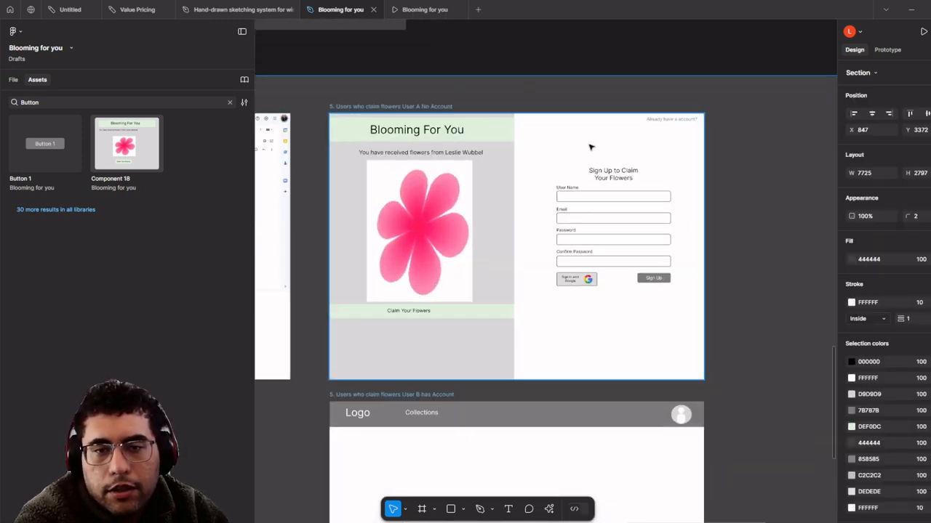
pyautogui.scroll(3, 573, 158)
pyautogui.moveTo(483, 259); pyautogui.dragTo(511, 187)
pyautogui.scroll(-2, 483, 190)
pyautogui.scroll(2, 408, 289)
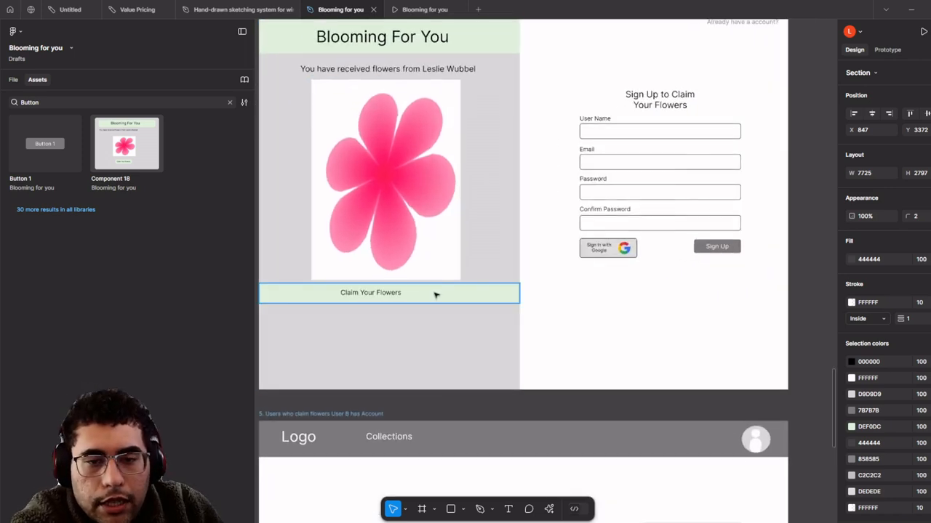
pyautogui.click(403, 299)
pyautogui.keyDown('shift'); pyautogui.click(404, 293); pyautogui.keyUp('shift')
pyautogui.moveTo(404, 293); pyautogui.dragTo(412, 302)
pyautogui.scroll(-2, 430, 281)
pyautogui.moveTo(475, 239); pyautogui.dragTo(474, 268)
pyautogui.scroll(2, 475, 196)
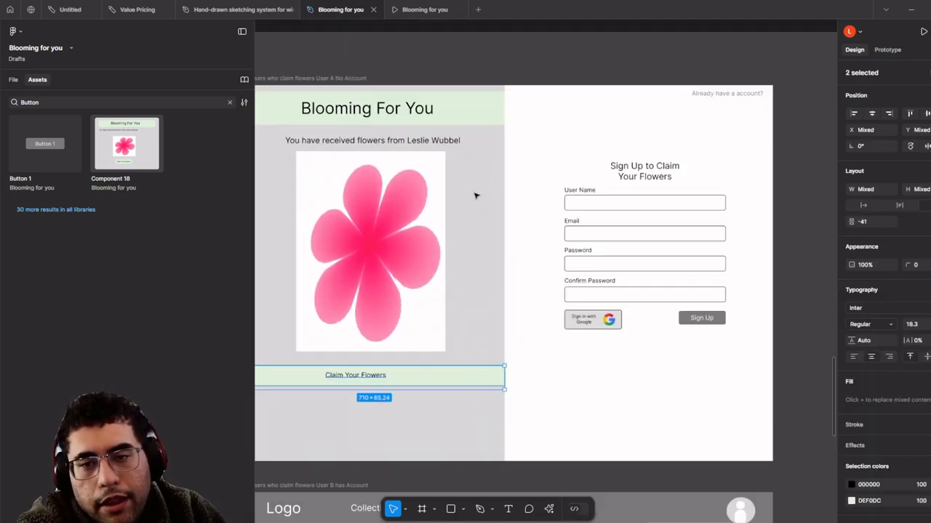
pyautogui.scroll(2, 549, 237)
pyautogui.scroll(2, 504, 141)
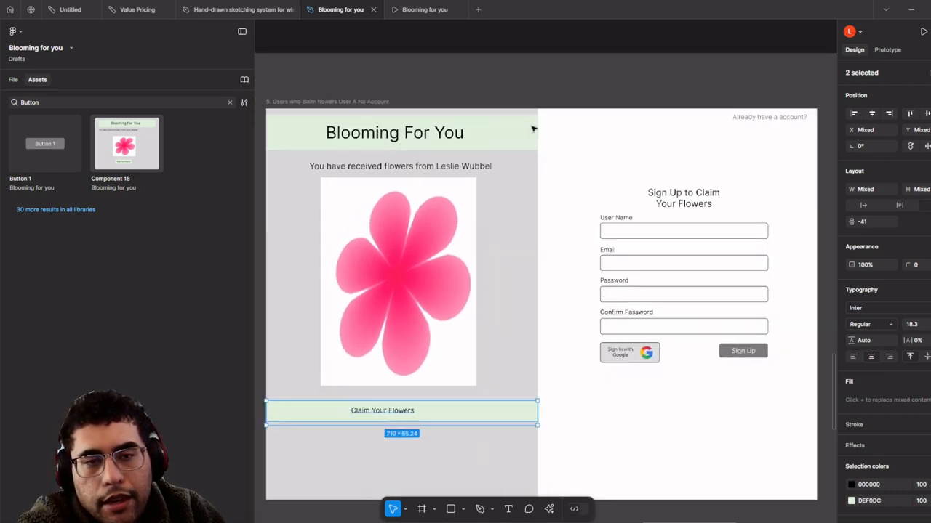
pyautogui.scroll(-1, 572, 152)
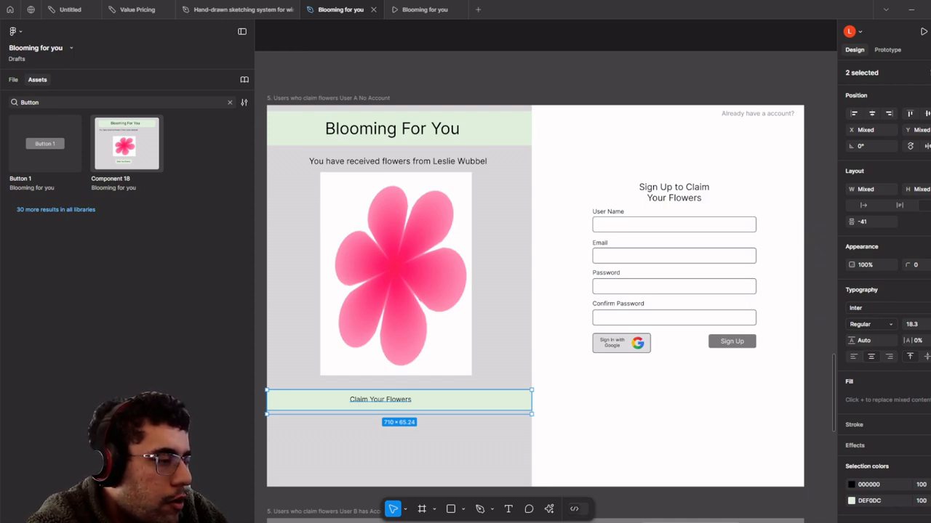
# - Select the Claim Your Flowers text on the email mock-up's card
pyautogui.scroll(-3, 318, 342)
pyautogui.moveTo(333, 393); pyautogui.dragTo(354, 287)
pyautogui.scroll(1, 376, 344)
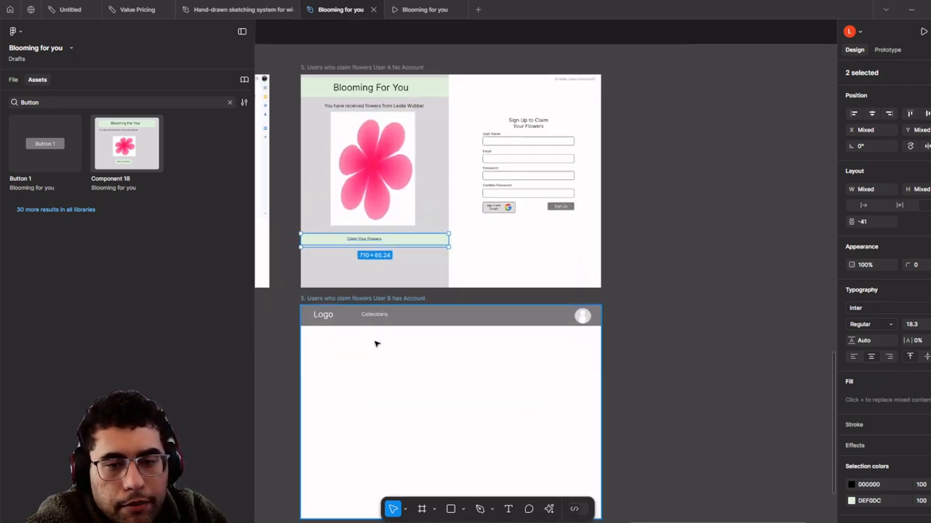
pyautogui.click(355, 318)
pyautogui.scroll(-2, 356, 320)
pyautogui.hscroll(-3, 349, 305)
pyautogui.scroll(3, 331, 271)
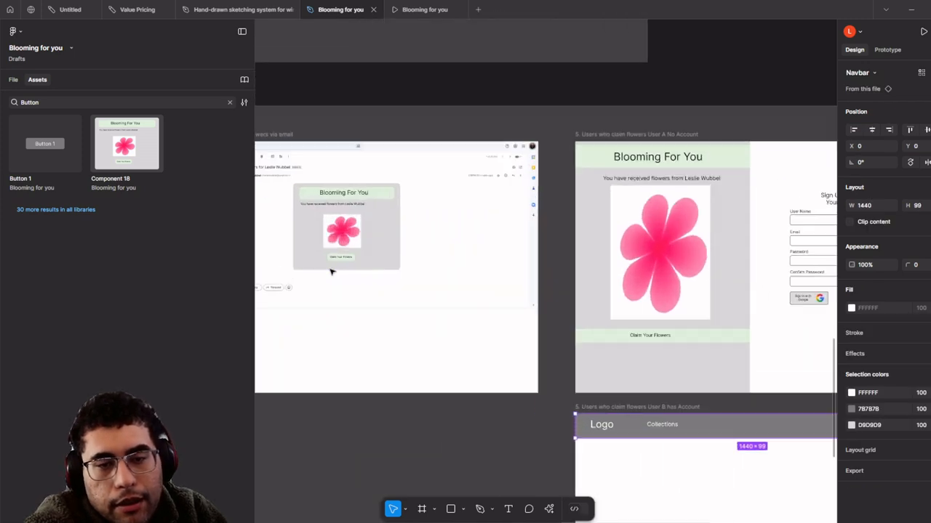
pyautogui.scroll(3, 331, 271)
pyautogui.click(362, 254)
pyautogui.doubleClick(357, 254)
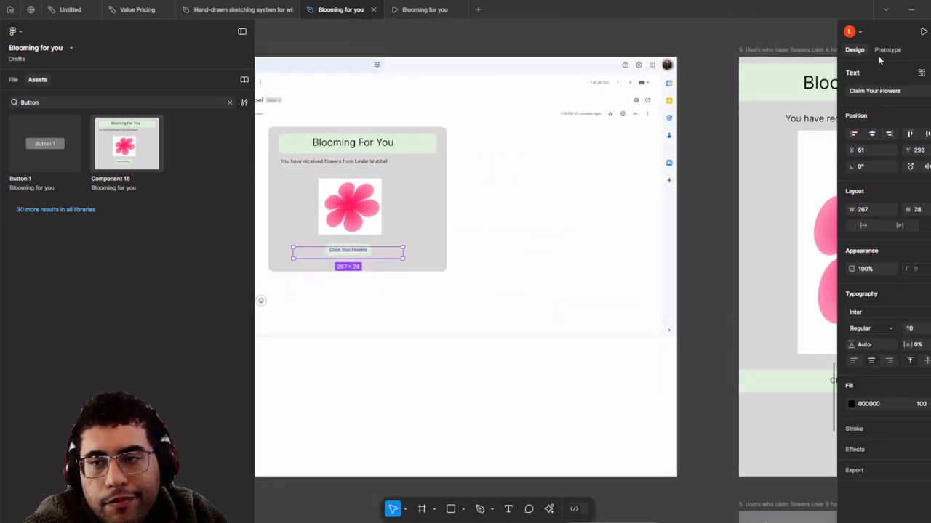
# - In Prototype mode, link the email's Claim Your Flowers button to the User A No Account sign-up frame
pyautogui.click(886, 50)
pyautogui.click(364, 256)
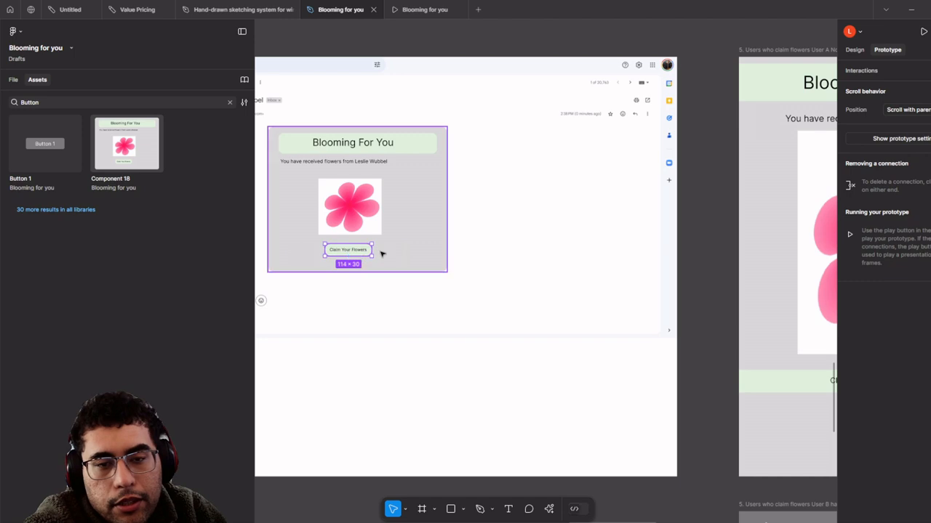
pyautogui.moveTo(373, 250); pyautogui.dragTo(827, 259)
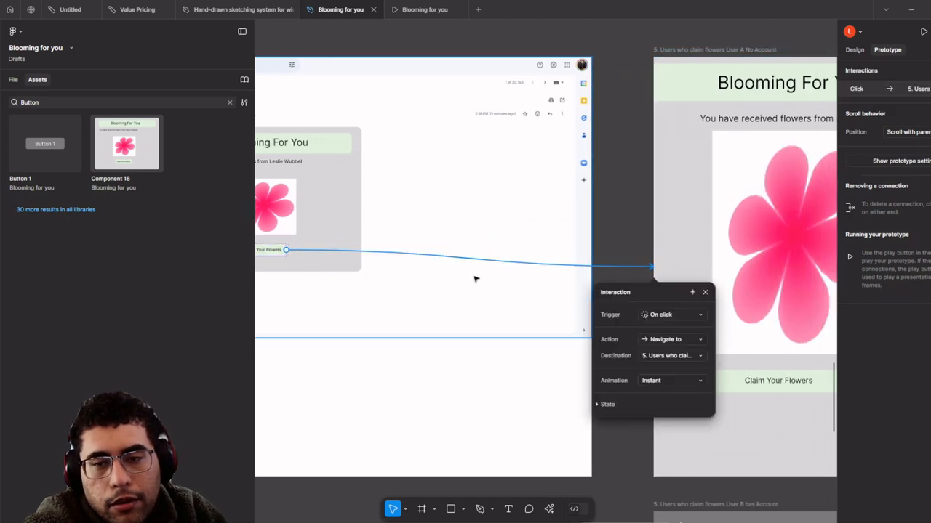
pyautogui.scroll(-2, 475, 274)
pyautogui.scroll(2, 514, 272)
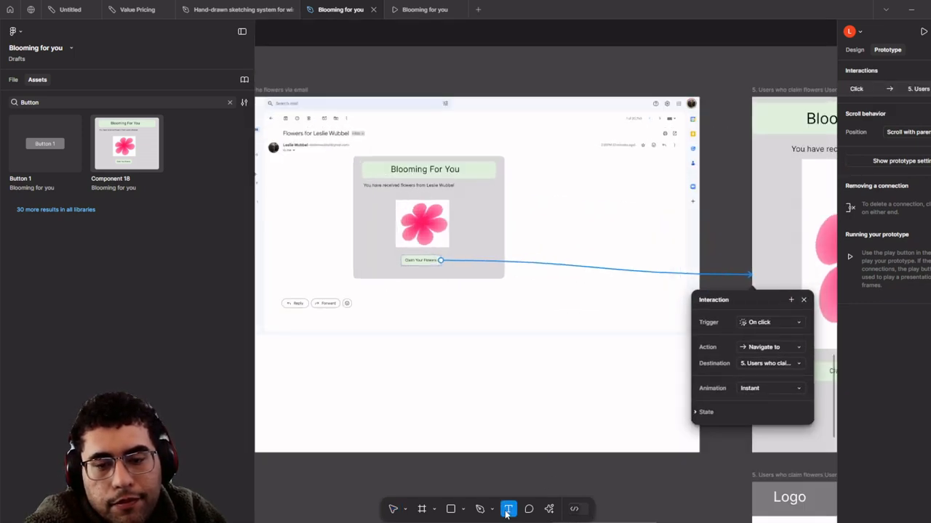
pyautogui.scroll(4, 337, 302)
pyautogui.scroll(-3, 398, 326)
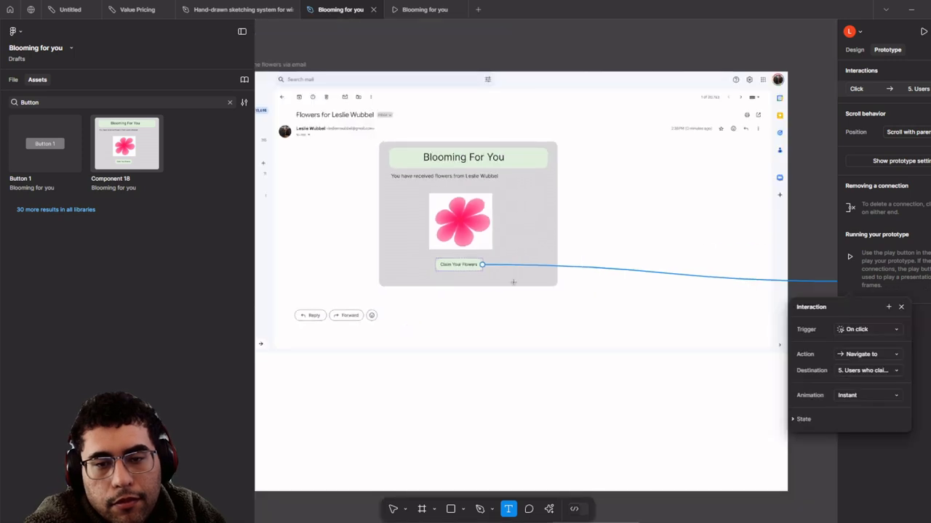
pyautogui.scroll(-4, 513, 282)
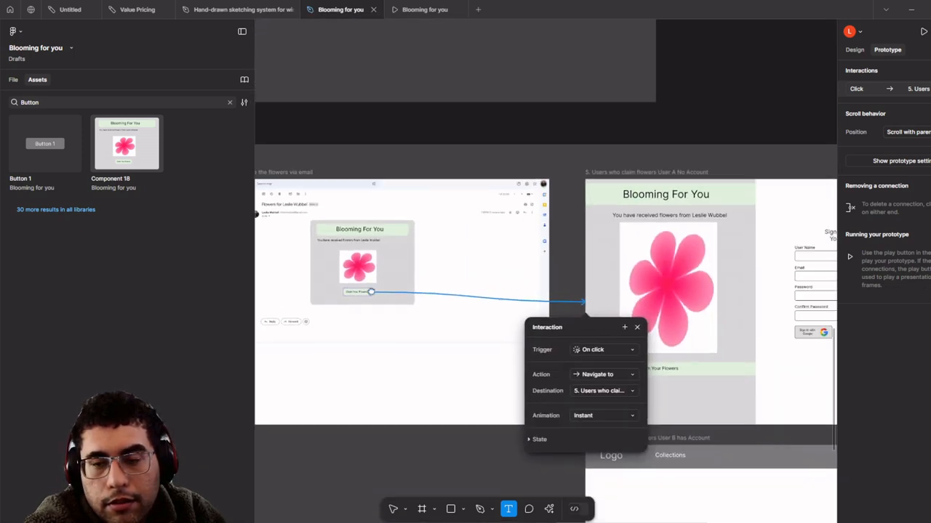
pyautogui.scroll(-3, 367, 244)
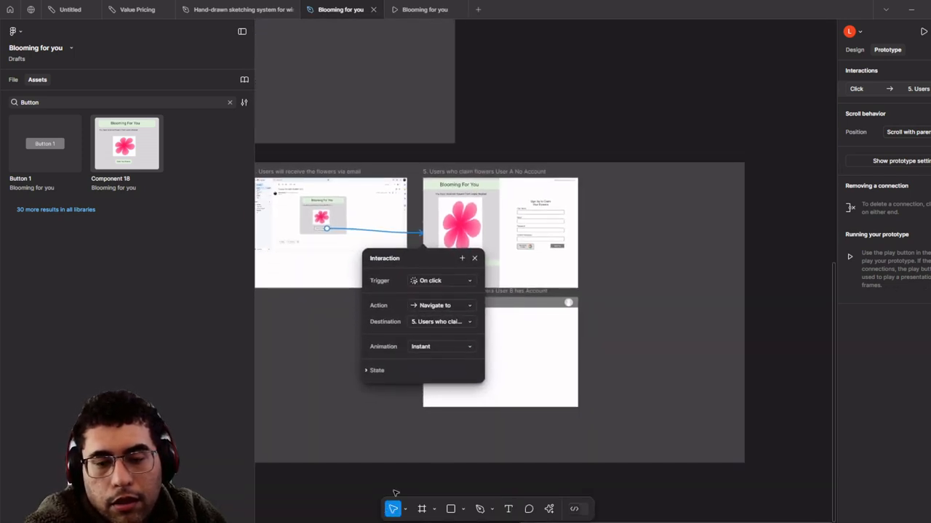
pyautogui.scroll(-4, 541, 300)
pyautogui.scroll(3, 378, 214)
pyautogui.scroll(7, 402, 215)
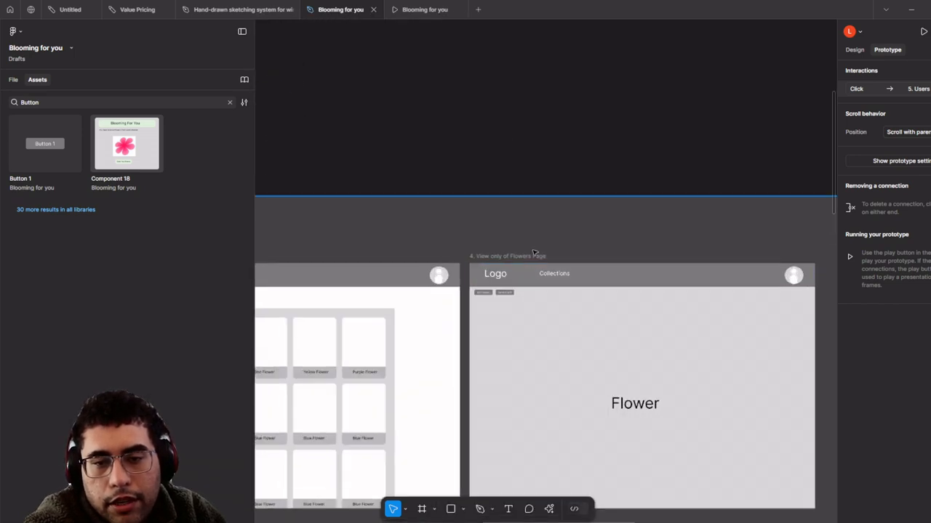
# - Verify the nested button's connection and bring the 5 User A No Account frame into close view
pyautogui.click(531, 255)
pyautogui.scroll(-5, 530, 259)
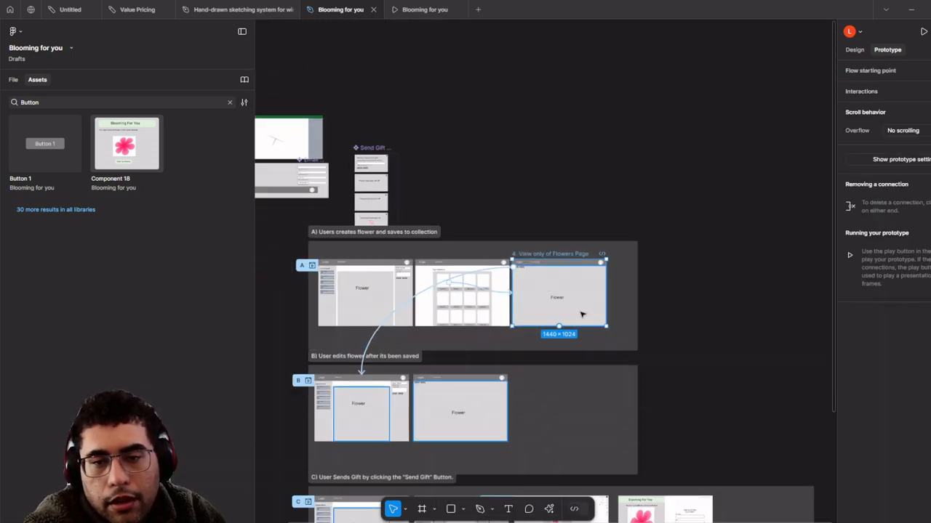
pyautogui.moveTo(582, 315); pyautogui.dragTo(451, 143)
pyautogui.scroll(2, 452, 495)
pyautogui.scroll(2, 689, 438)
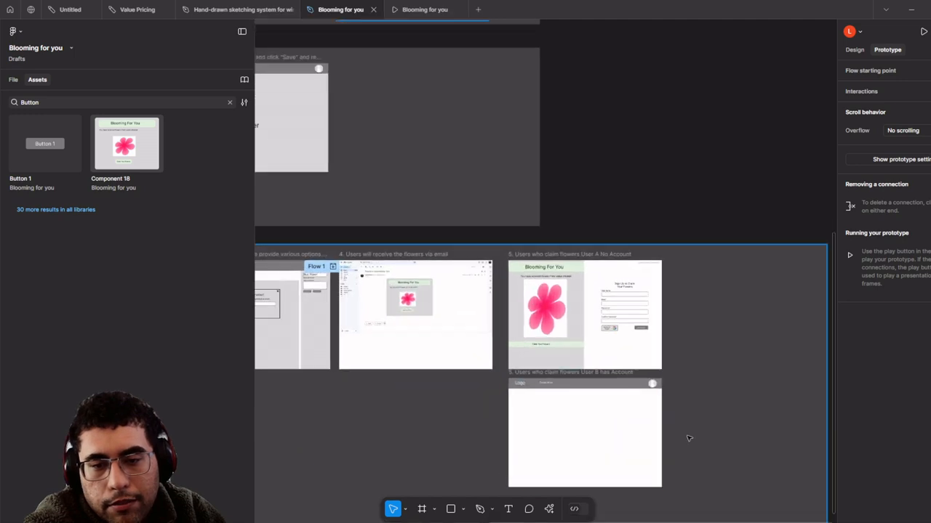
pyautogui.click(617, 405)
pyautogui.scroll(5, 349, 312)
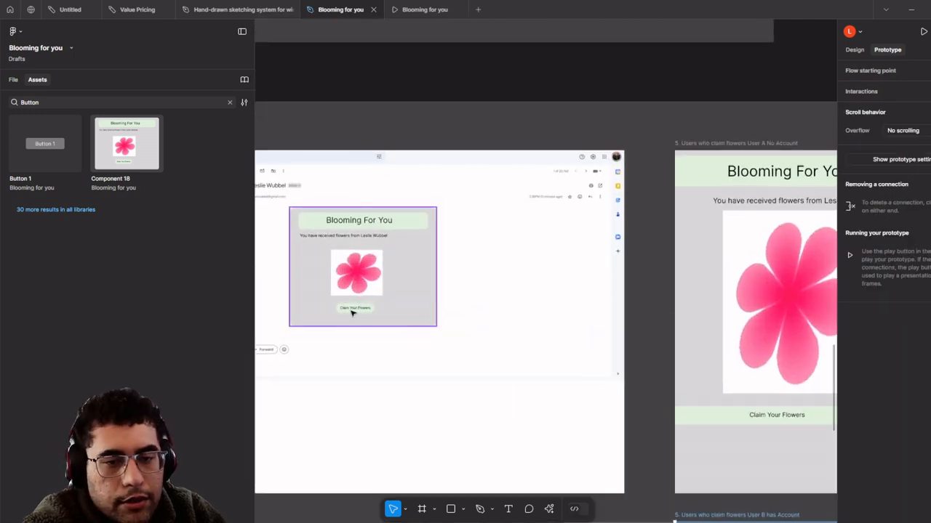
pyautogui.doubleClick(350, 311)
pyautogui.scroll(-3, 376, 312)
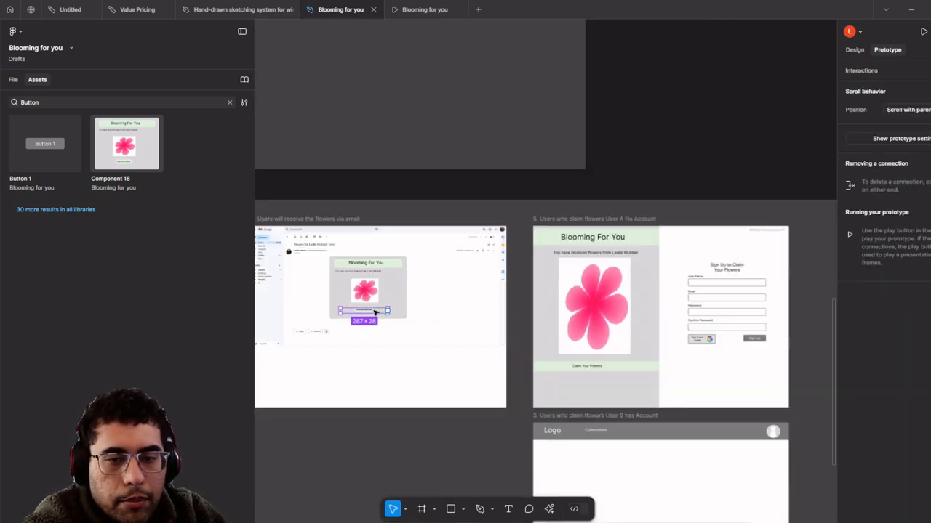
pyautogui.scroll(4, 377, 312)
pyautogui.doubleClick(376, 312)
pyautogui.scroll(-3, 377, 312)
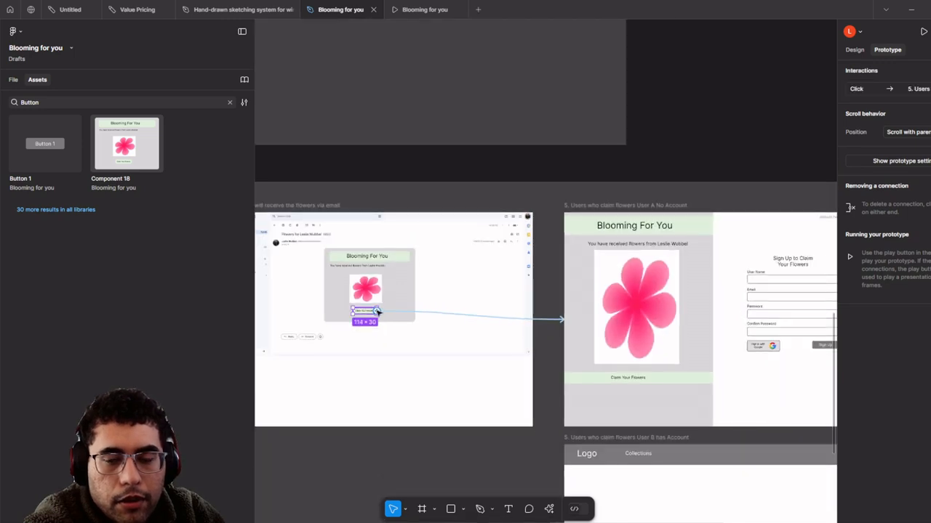
pyautogui.scroll(1, 378, 312)
pyautogui.moveTo(664, 337); pyautogui.dragTo(488, 285)
pyautogui.scroll(1, 569, 318)
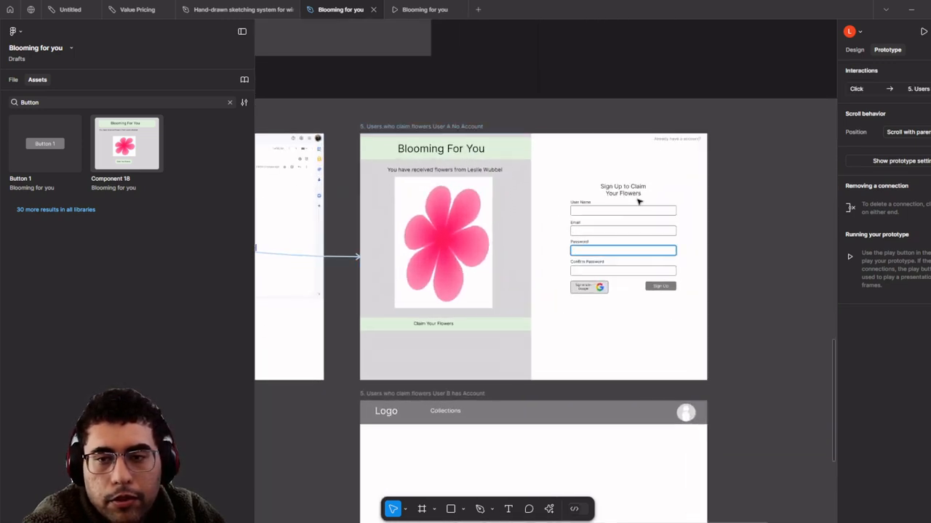
# - Link the 'Already have a account?' text to the User B has Account frame
pyautogui.click(675, 148)
pyautogui.click(682, 140)
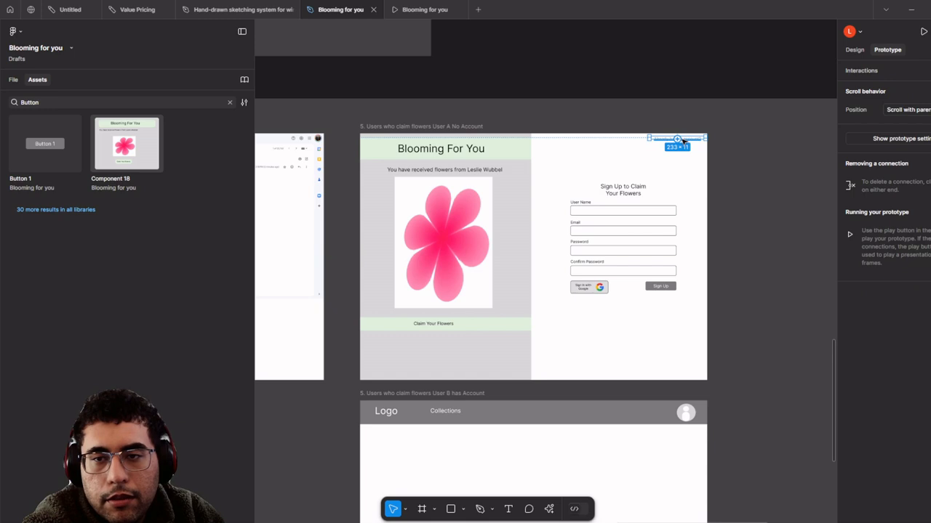
pyautogui.moveTo(677, 138); pyautogui.dragTo(490, 441)
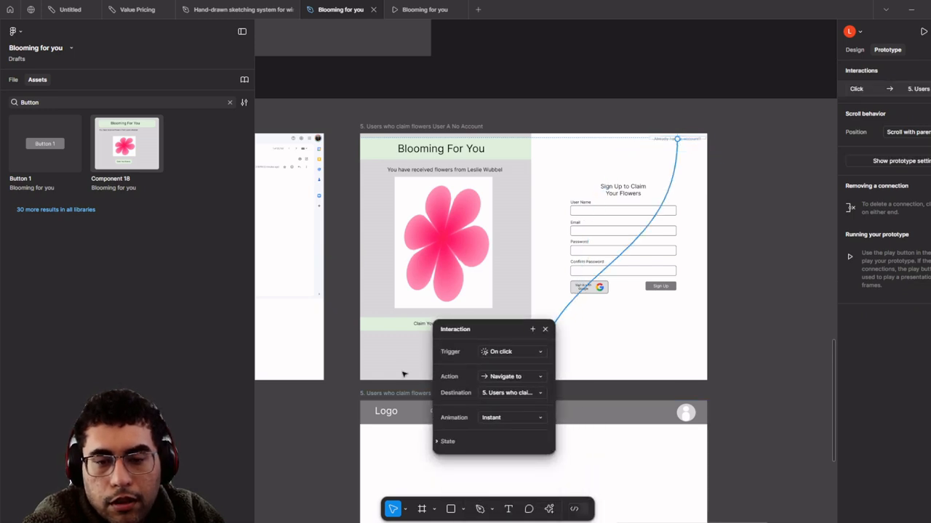
pyautogui.scroll(-3, 351, 275)
pyautogui.hotkey('ctrl', 'z')
pyautogui.scroll(2, 536, 313)
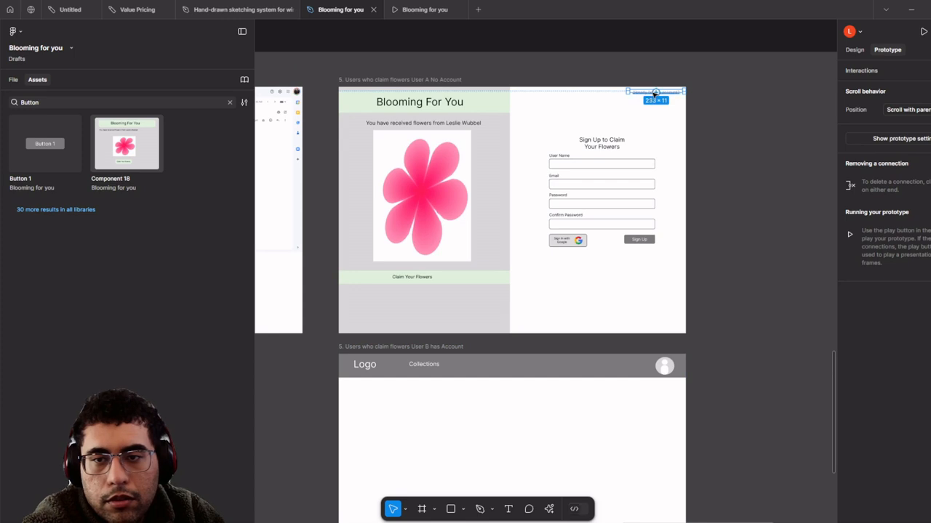
pyautogui.moveTo(656, 92); pyautogui.dragTo(498, 361)
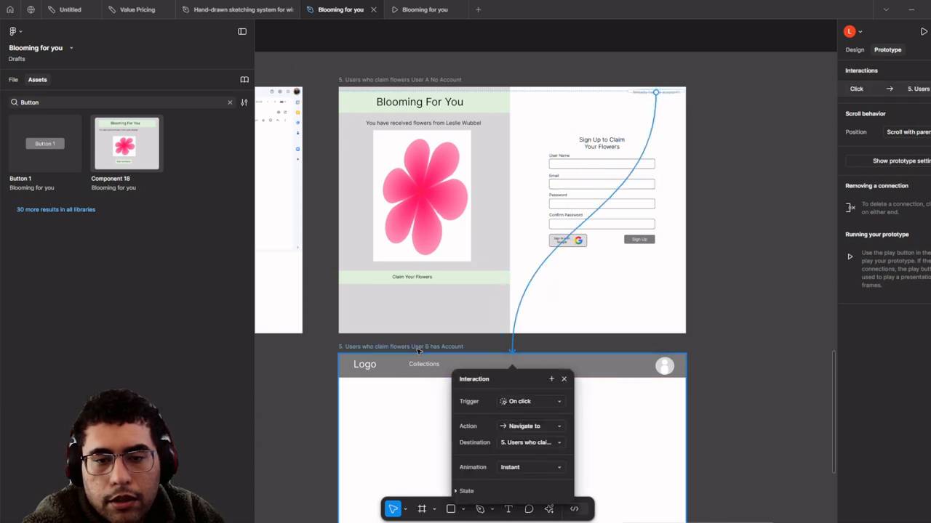
pyautogui.click(424, 347)
# - Delete the Logo/Collections header bar from the User B has Account frame
pyautogui.click(444, 372)
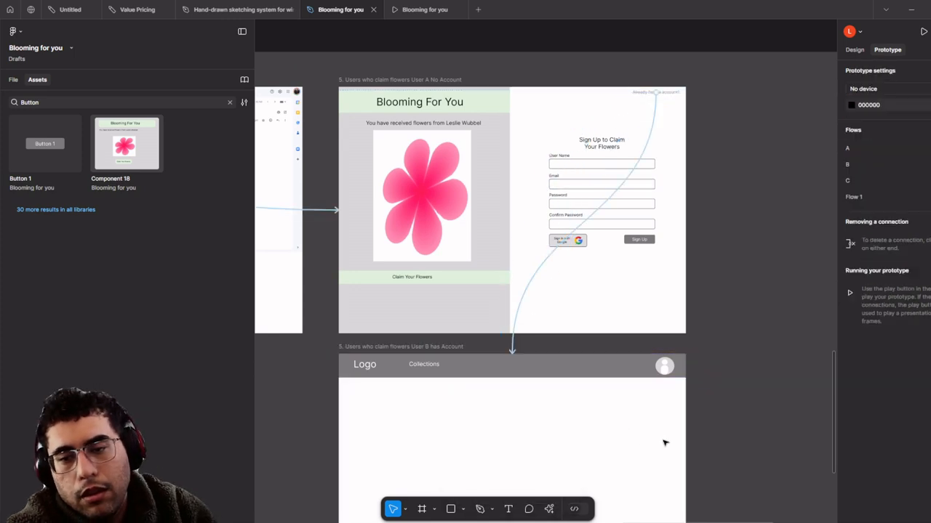
pyautogui.moveTo(664, 441); pyautogui.dragTo(348, 361)
pyautogui.press('Delete')
pyautogui.moveTo(462, 409); pyautogui.dragTo(464, 408)
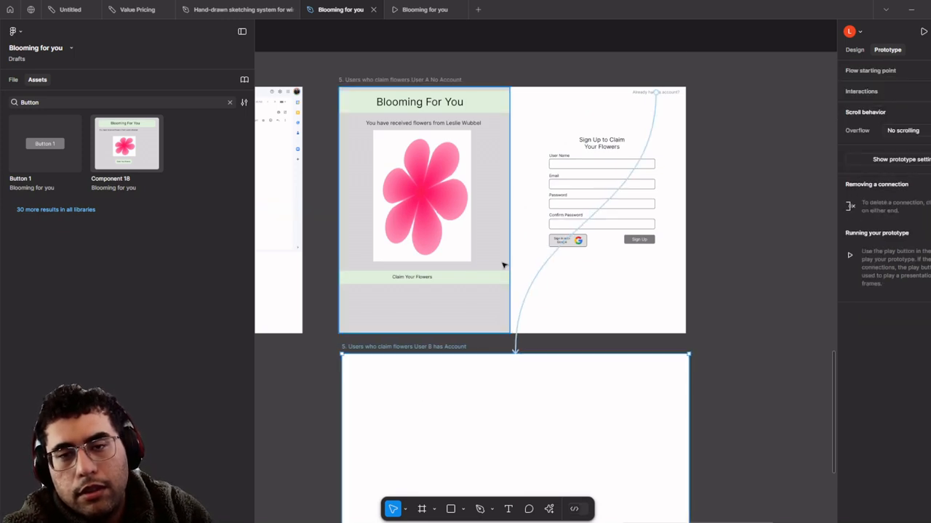
pyautogui.click(502, 264)
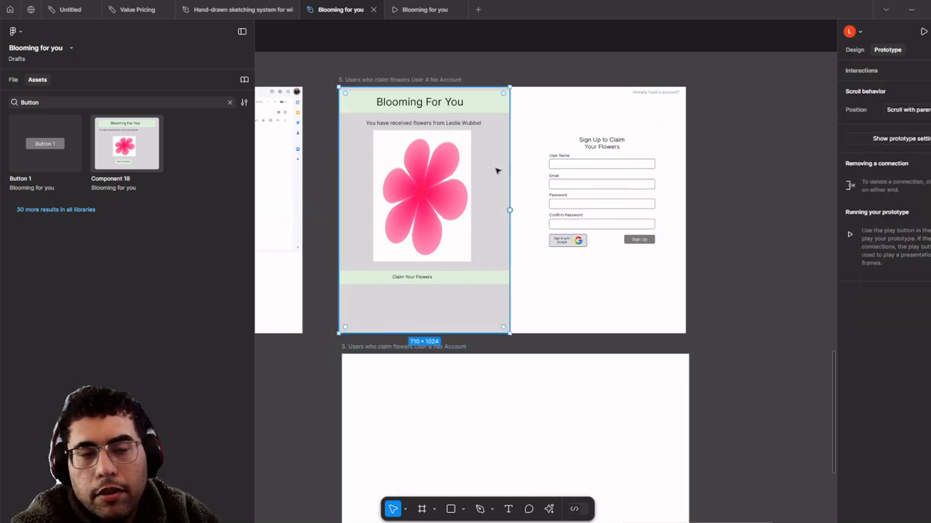
# - Duplicate the sign-up heading, fields and buttons into the User B has Account frame
pyautogui.click(585, 169)
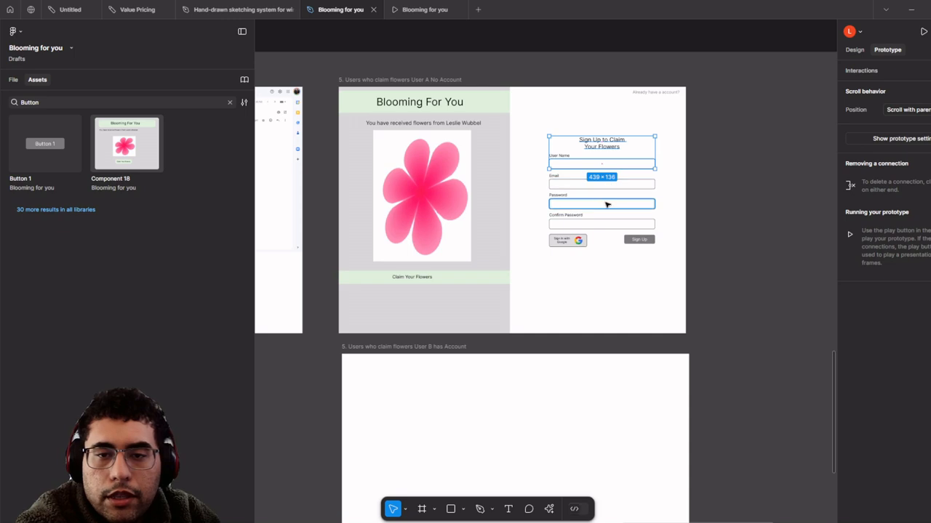
pyautogui.keyDown('shift'); pyautogui.click(574, 206); pyautogui.keyUp('shift')
pyautogui.keyDown('shift'); pyautogui.click(634, 242); pyautogui.keyUp('shift')
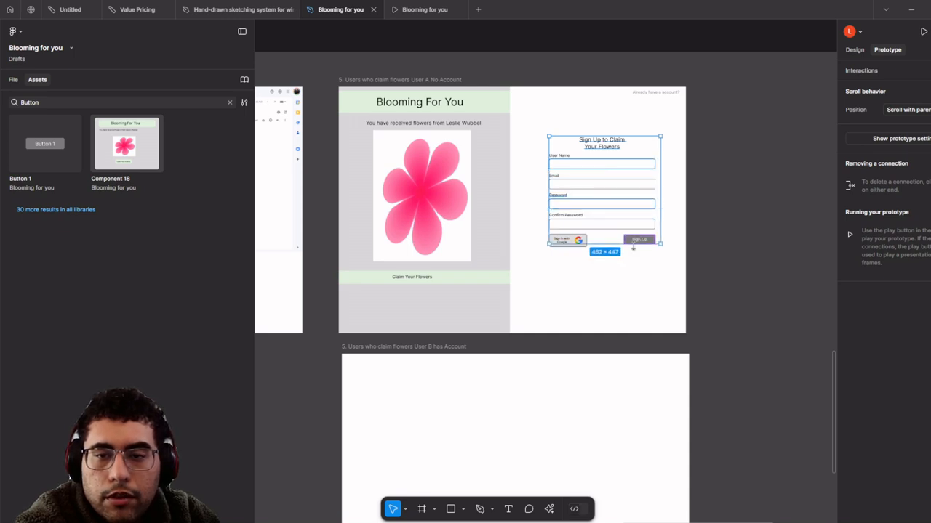
pyautogui.moveTo(640, 243); pyautogui.dragTo(637, 281)
pyautogui.click(864, 51)
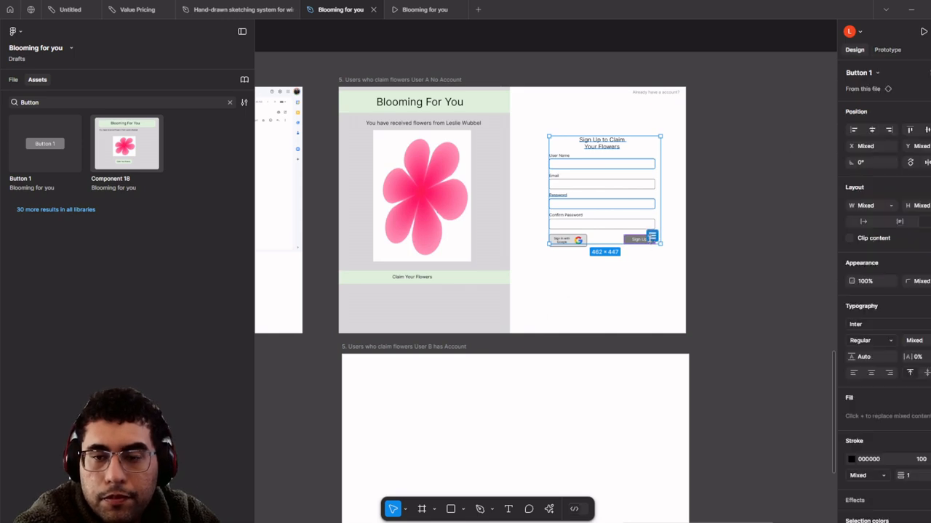
pyautogui.moveTo(646, 240); pyautogui.dragTo(560, 477)
pyautogui.moveTo(531, 426); pyautogui.dragTo(502, 247)
pyautogui.scroll(3, 516, 201)
# - Change the copied heading to 'Login to Claim Your Flowers'
pyautogui.doubleClick(557, 257)
pyautogui.click(557, 245)
pyautogui.scroll(-5, 502, 247)
pyautogui.scroll(4, 512, 255)
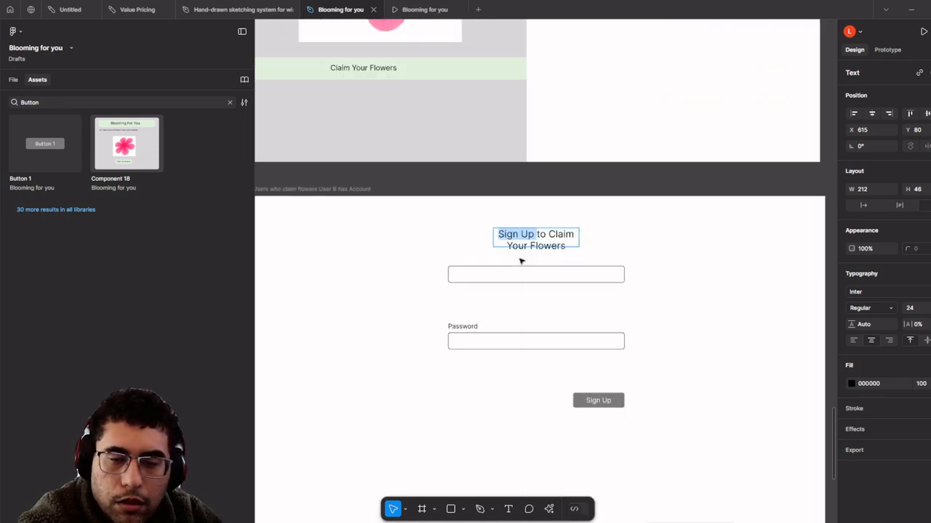
pyautogui.scroll(-4, 521, 260)
pyautogui.scroll(3, 533, 265)
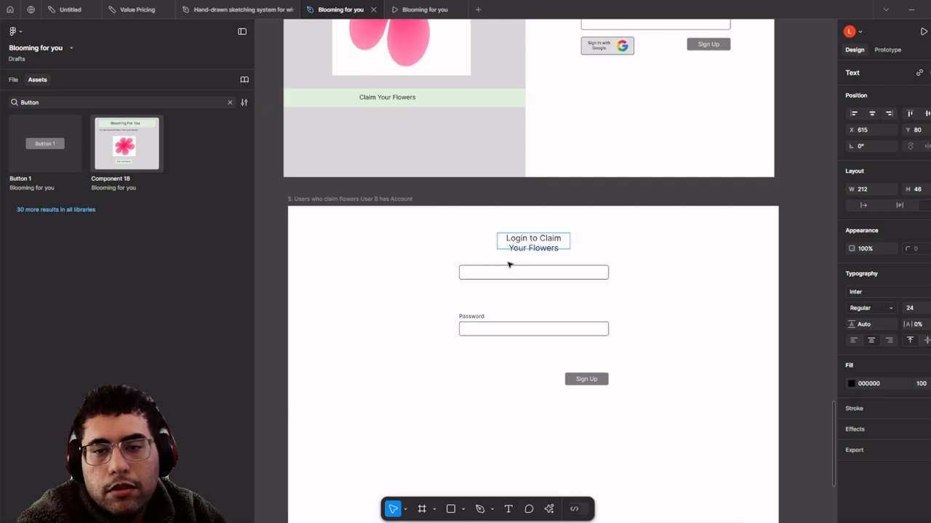
pyautogui.scroll(-3, 509, 265)
pyautogui.click(580, 399)
# - Move the Password field up and add a 'Username or Email' label above the first field
pyautogui.moveTo(605, 395); pyautogui.dragTo(451, 300)
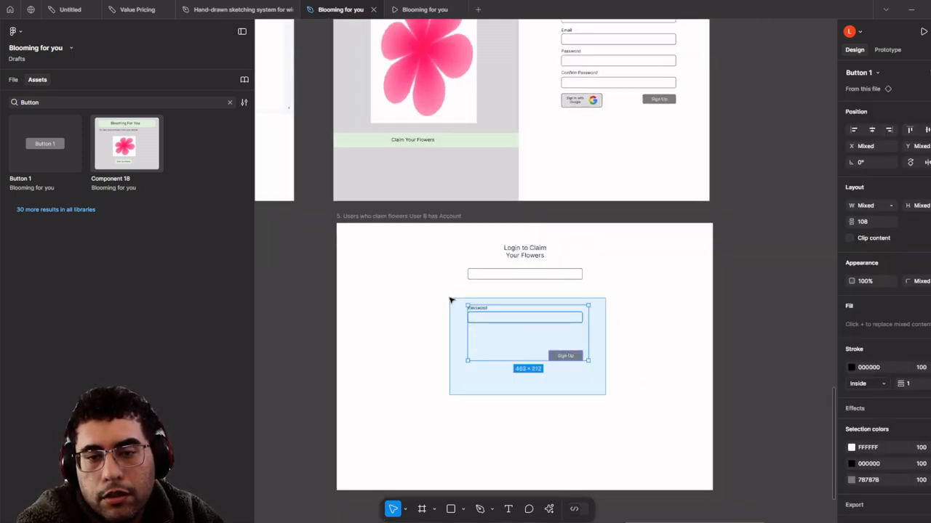
pyautogui.scroll(3, 569, 330)
pyautogui.moveTo(569, 327); pyautogui.dragTo(570, 282)
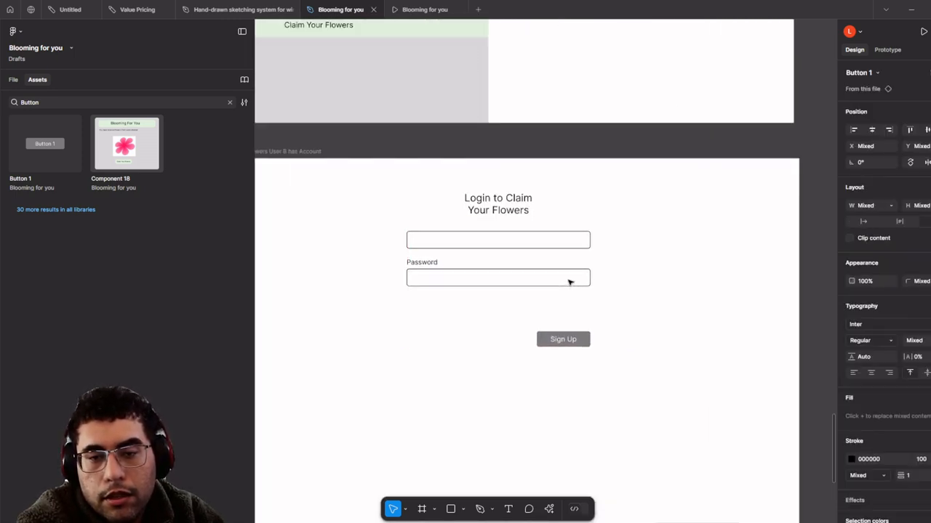
pyautogui.scroll(4, 545, 281)
pyautogui.moveTo(369, 264); pyautogui.dragTo(362, 212)
pyautogui.click(362, 288)
pyautogui.doubleClick(362, 212)
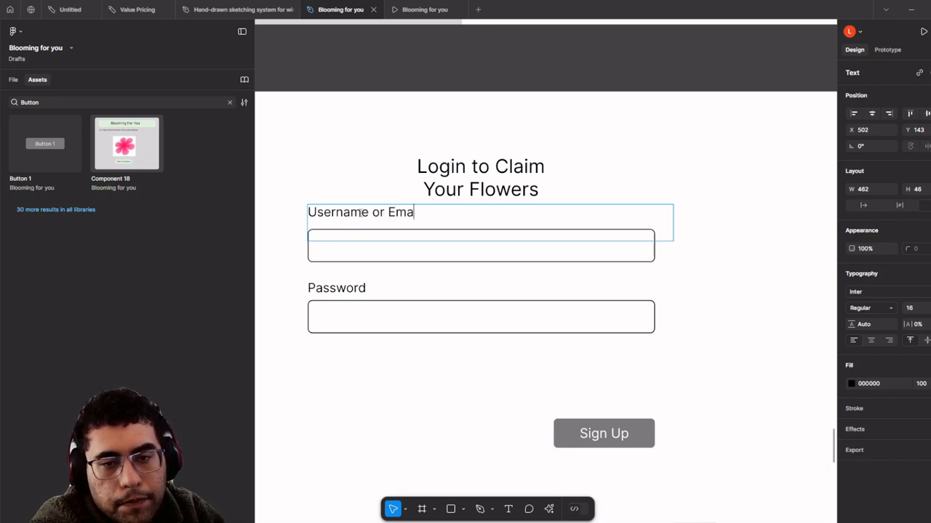
pyautogui.scroll(-5, 328, 227)
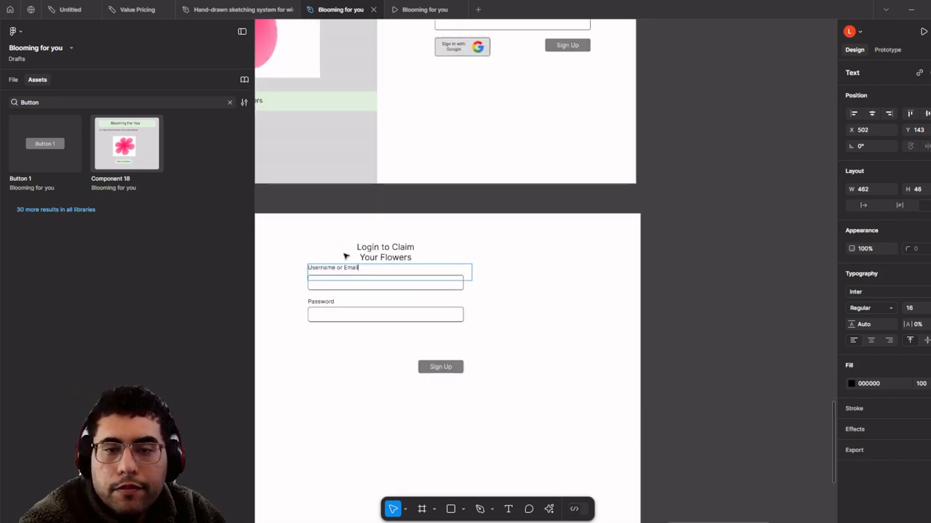
# - Move the Sign Up button up under the Password field and align the login form on the right
pyautogui.click(441, 367)
pyautogui.moveTo(433, 367); pyautogui.dragTo(433, 342)
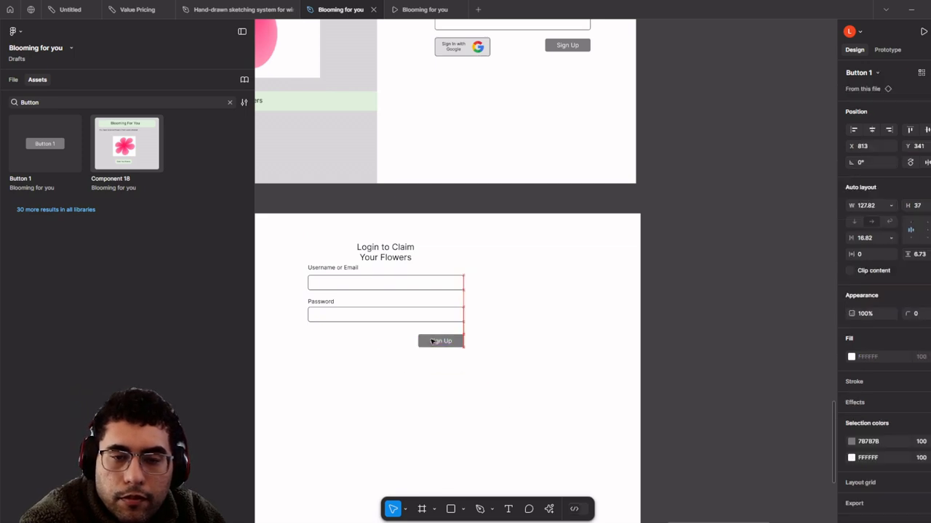
pyautogui.moveTo(500, 405); pyautogui.dragTo(370, 78)
pyautogui.keyDown('shift'); pyautogui.click(381, 261); pyautogui.keyUp('shift')
pyautogui.scroll(-3, 531, 368)
pyautogui.scroll(2, 482, 330)
pyautogui.scroll(1, 483, 332)
pyautogui.scroll(2, 482, 332)
pyautogui.click(550, 357)
pyautogui.scroll(-3, 429, 189)
pyautogui.scroll(2, 429, 194)
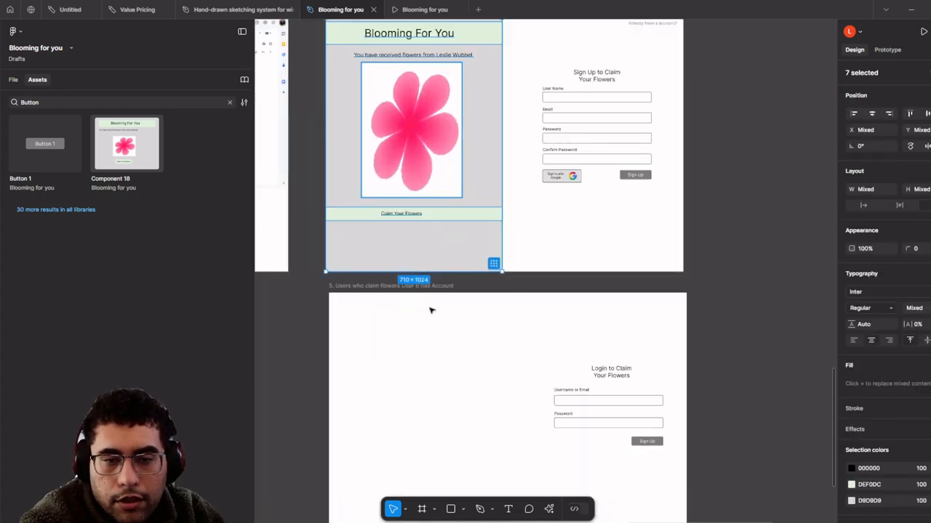
# - Alt-drag a copy of the flower panel into the User B frame and snap it to the left side
pyautogui.moveTo(417, 146); pyautogui.dragTo(426, 436)
pyautogui.moveTo(426, 436); pyautogui.dragTo(366, 269)
pyautogui.scroll(3, 378, 291)
pyautogui.scroll(-2, 477, 270)
pyautogui.moveTo(643, 244); pyautogui.dragTo(542, 237)
pyautogui.scroll(2, 573, 242)
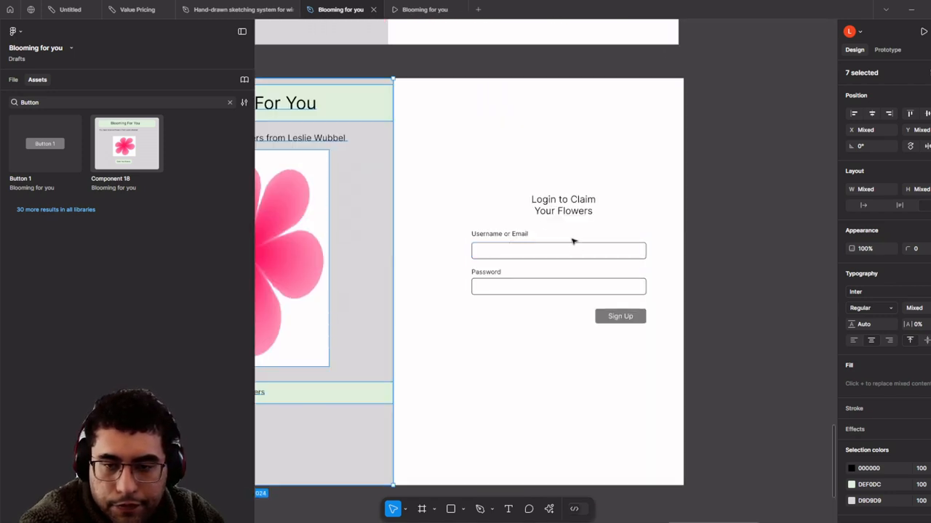
pyautogui.scroll(-2, 694, 272)
pyautogui.click(693, 272)
# - Move the whole login form into the right half of the User B frame
pyautogui.scroll(-2, 693, 271)
pyautogui.scroll(4, 668, 314)
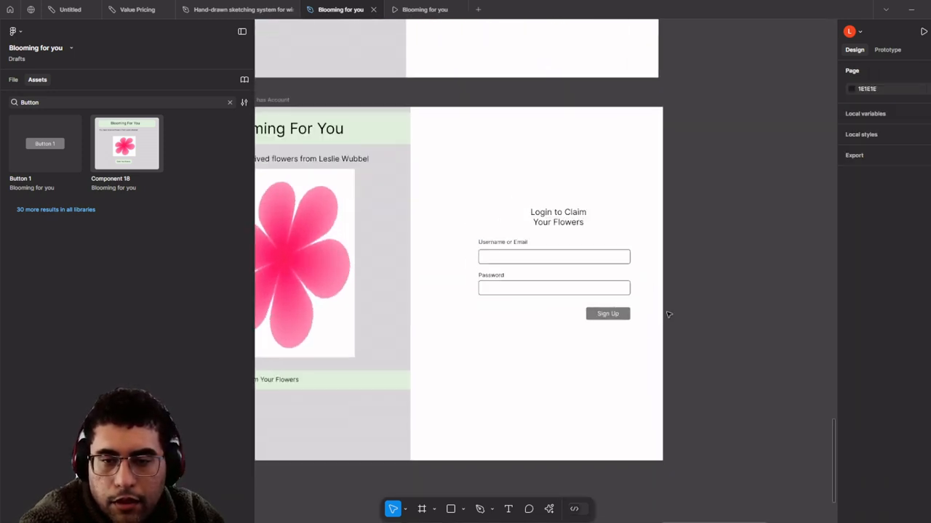
pyautogui.moveTo(741, 355); pyautogui.dragTo(467, 182)
pyautogui.moveTo(540, 255)
pyautogui.mouseDown()
pyautogui.moveTo(530, 256)
pyautogui.moveTo(538, 256)
pyautogui.mouseUp()
# - Change the form's Sign Up button text to Login
pyautogui.click(550, 222)
pyautogui.scroll(-3, 582, 230)
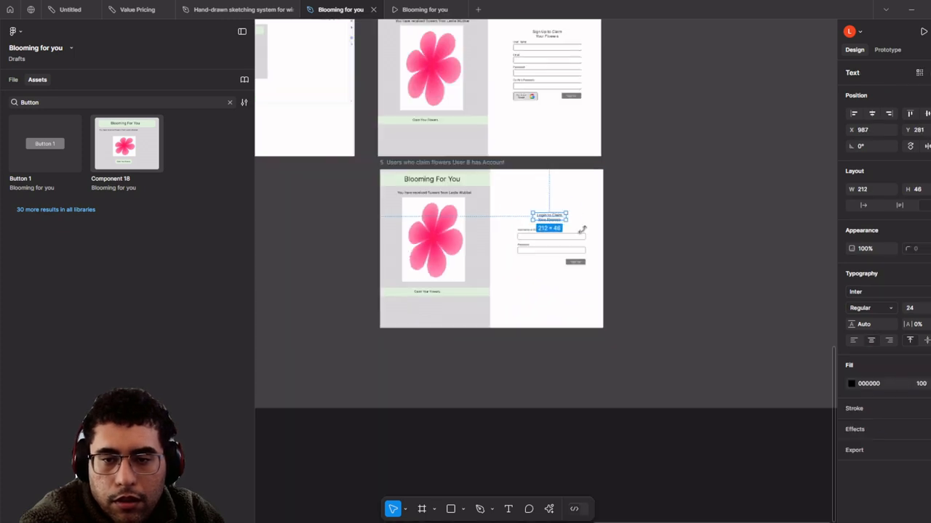
pyautogui.scroll(5, 554, 254)
pyautogui.click(547, 248)
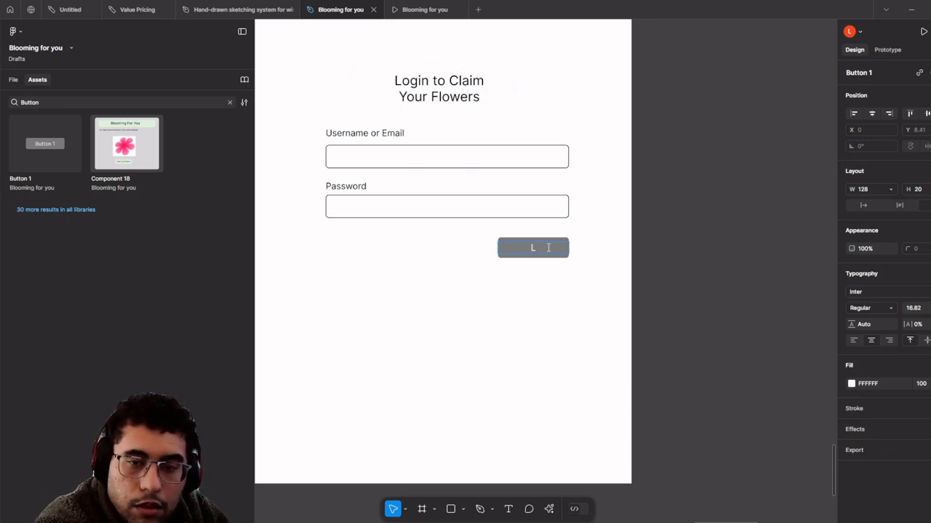
pyautogui.scroll(-5, 545, 244)
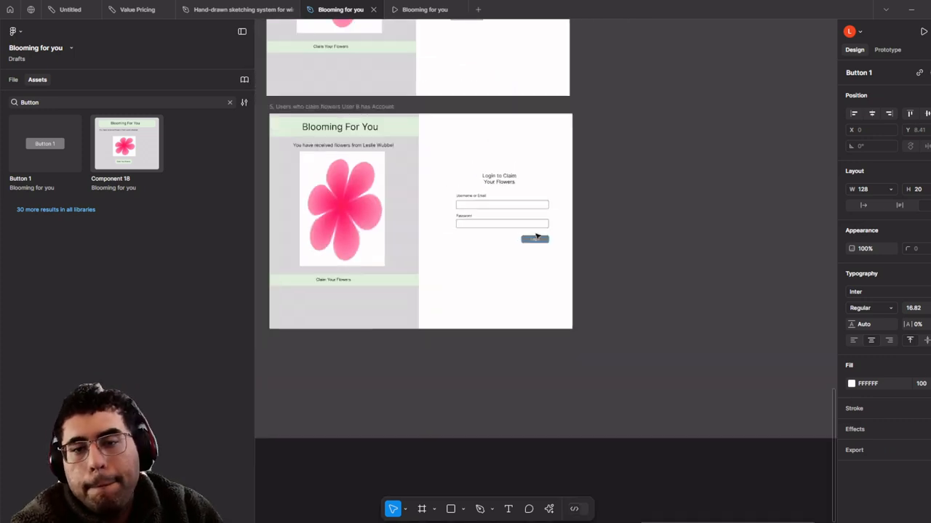
pyautogui.click(608, 247)
pyautogui.scroll(-3, 608, 249)
# - Show prototype connections and pan across both claim-flowers frames
pyautogui.moveTo(609, 249); pyautogui.dragTo(583, 296)
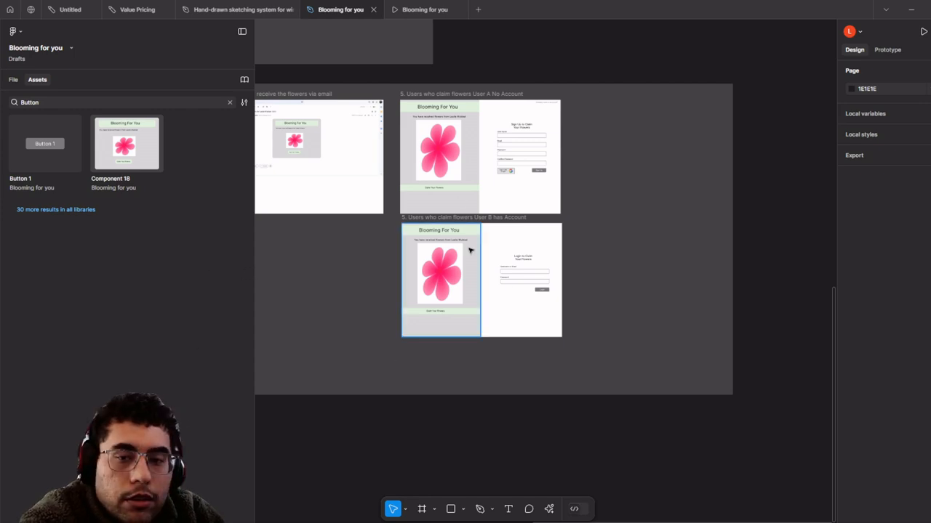
pyautogui.scroll(3, 470, 249)
pyautogui.click(898, 51)
pyautogui.scroll(1, 687, 196)
pyautogui.moveTo(691, 200); pyautogui.dragTo(544, 166)
pyautogui.scroll(-4, 632, 171)
pyautogui.scroll(-5, 486, 208)
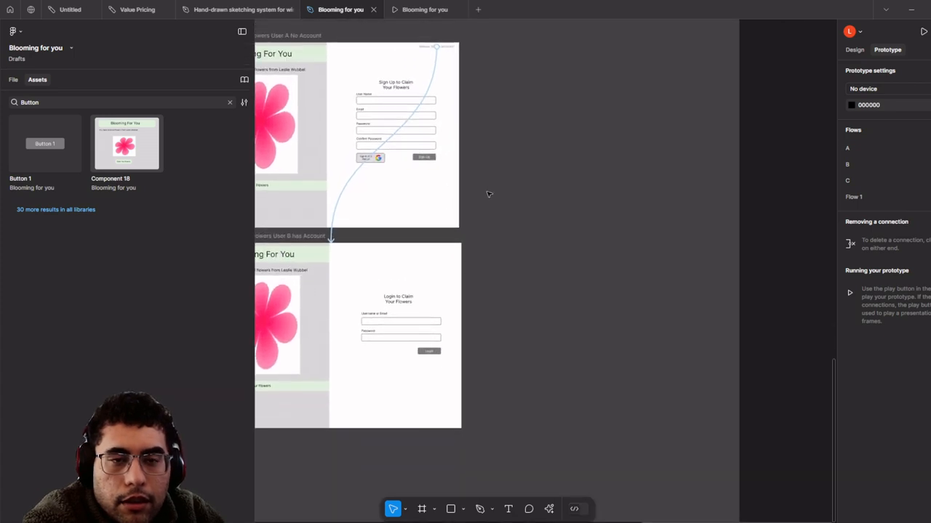
# - Select the '4. View only of Flowers Page' frame and drag it down-right
pyautogui.scroll(5, 602, 181)
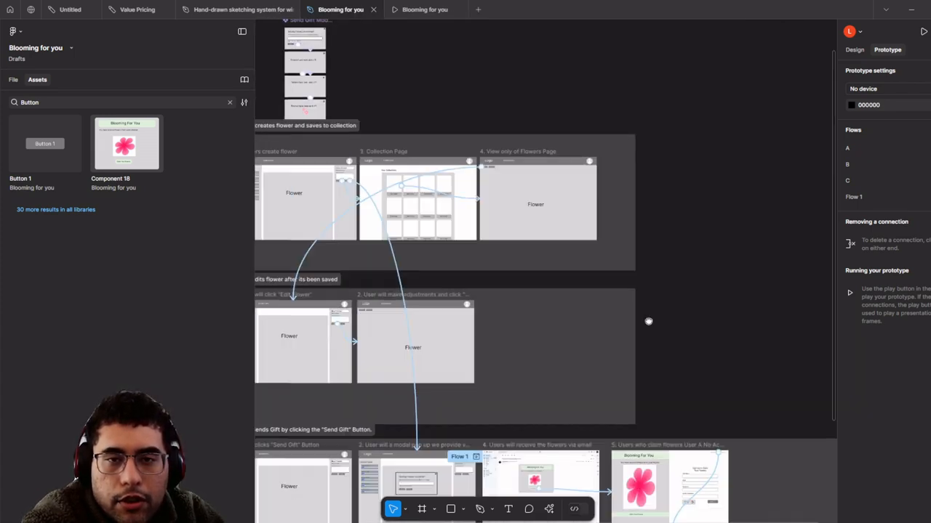
pyautogui.click(523, 151)
pyautogui.scroll(-2, 525, 138)
pyautogui.hscroll(3, 525, 139)
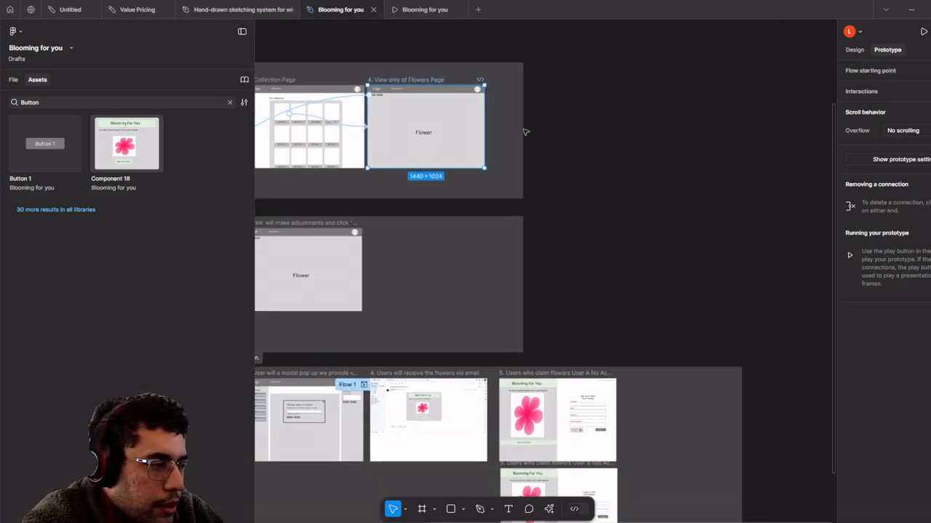
pyautogui.scroll(-2, 536, 123)
pyautogui.hscroll(2, 536, 124)
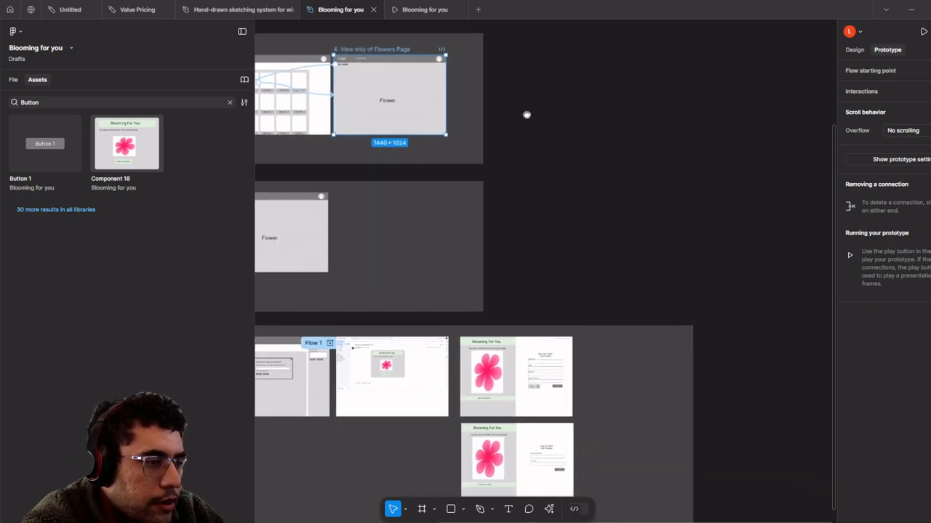
pyautogui.hscroll(2, 526, 115)
pyautogui.scroll(-1, 534, 149)
pyautogui.hscroll(-1, 535, 148)
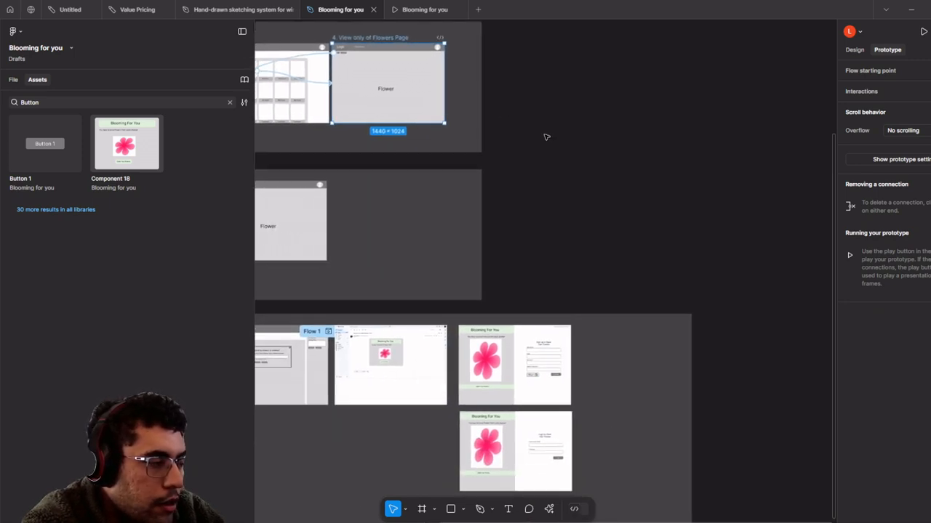
pyautogui.scroll(-2, 592, 179)
pyautogui.hscroll(2, 591, 179)
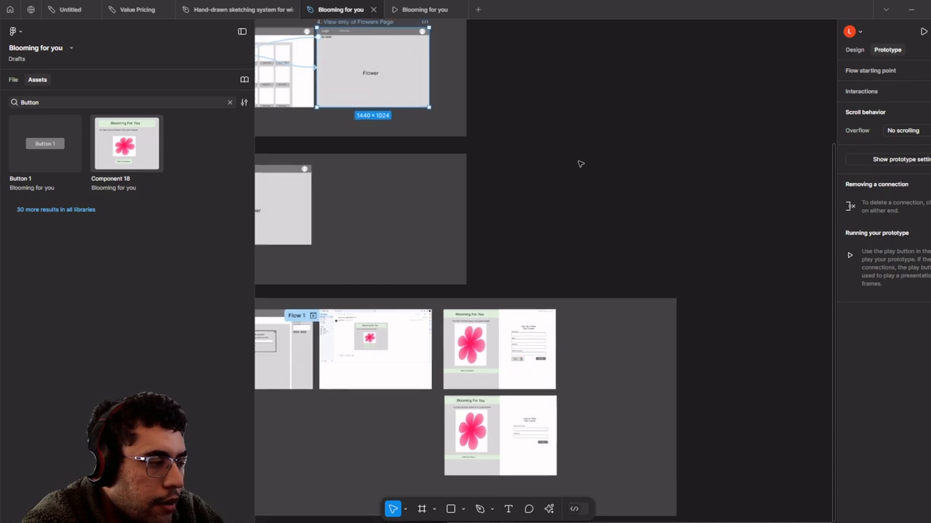
pyautogui.scroll(3, 579, 165)
pyautogui.hscroll(-1, 579, 165)
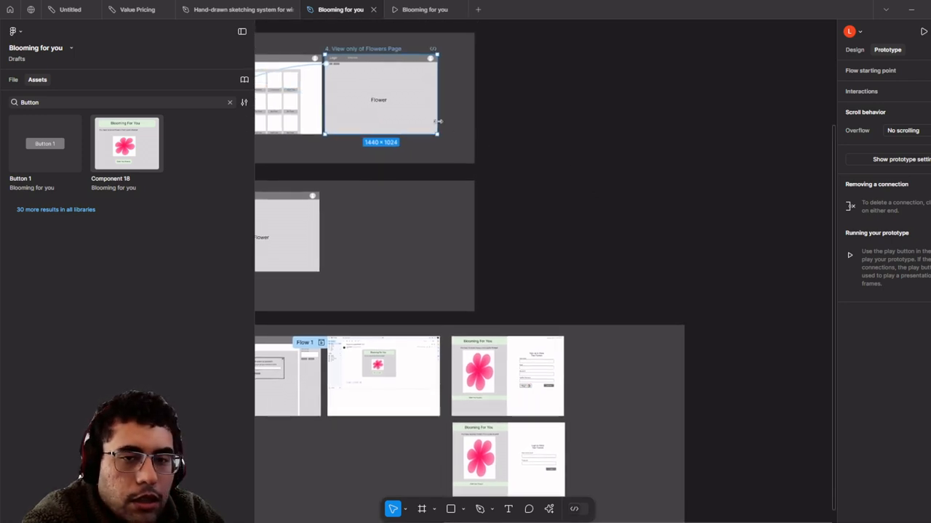
pyautogui.moveTo(439, 121); pyautogui.dragTo(658, 297)
pyautogui.scroll(-4, 557, 315)
pyautogui.hscroll(1, 557, 316)
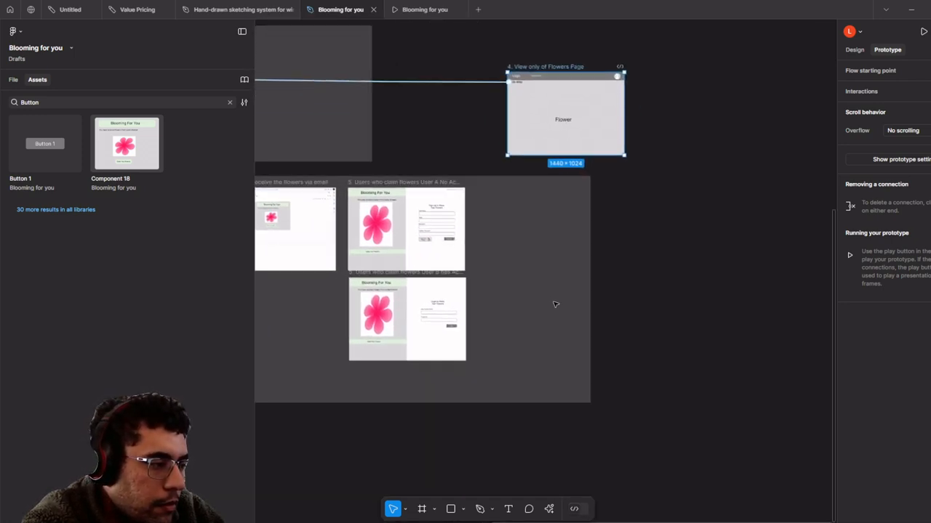
pyautogui.scroll(1, 555, 305)
# - Place the flowers page frame in the claim section beside the claim screens
pyautogui.moveTo(511, 276); pyautogui.dragTo(527, 305)
pyautogui.hscroll(1, 549, 276)
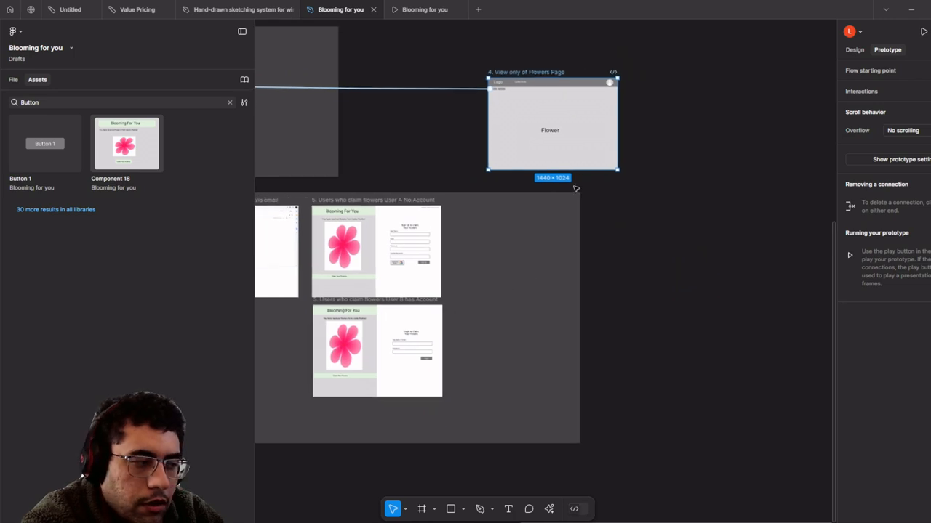
pyautogui.moveTo(589, 127); pyautogui.dragTo(546, 259)
pyautogui.scroll(6, 469, 245)
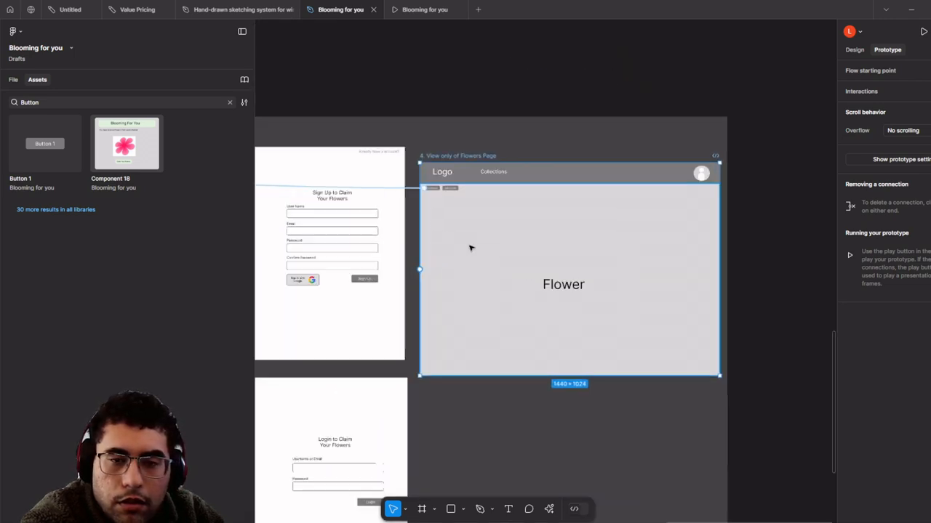
pyautogui.scroll(-1, 480, 213)
# - Rename the flowers page frame to 'View the flower'
pyautogui.click(407, 120)
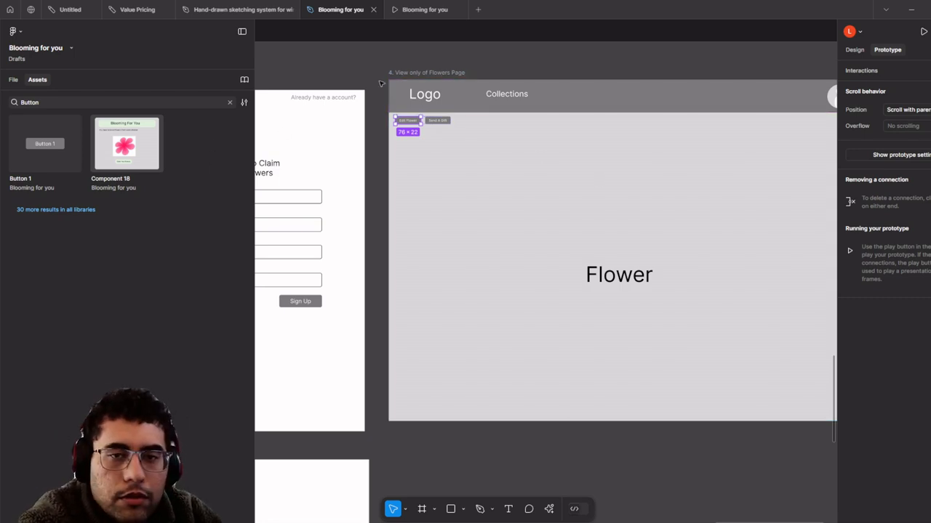
pyautogui.click(417, 73)
pyautogui.press('BackSpace')
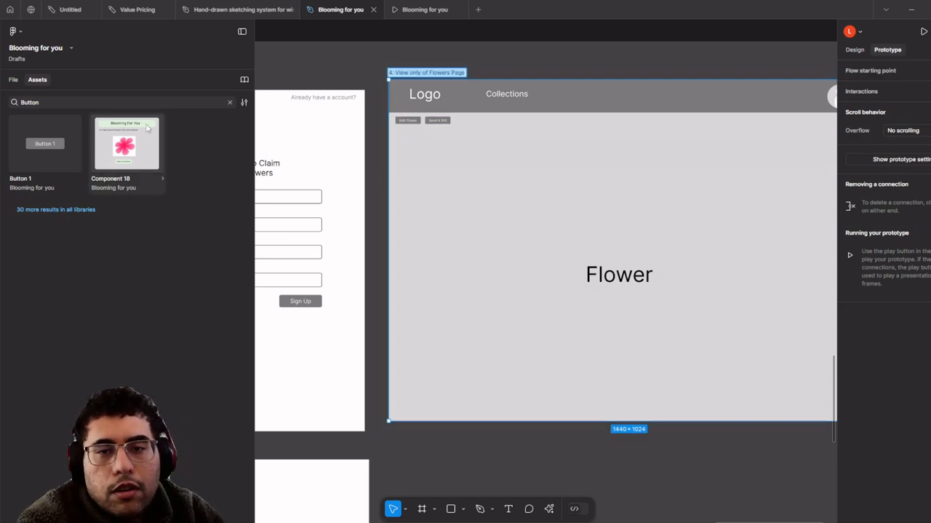
pyautogui.scroll(-3, 291, 141)
pyautogui.moveTo(531, 204); pyautogui.dragTo(669, 281)
pyautogui.scroll(-1, 653, 241)
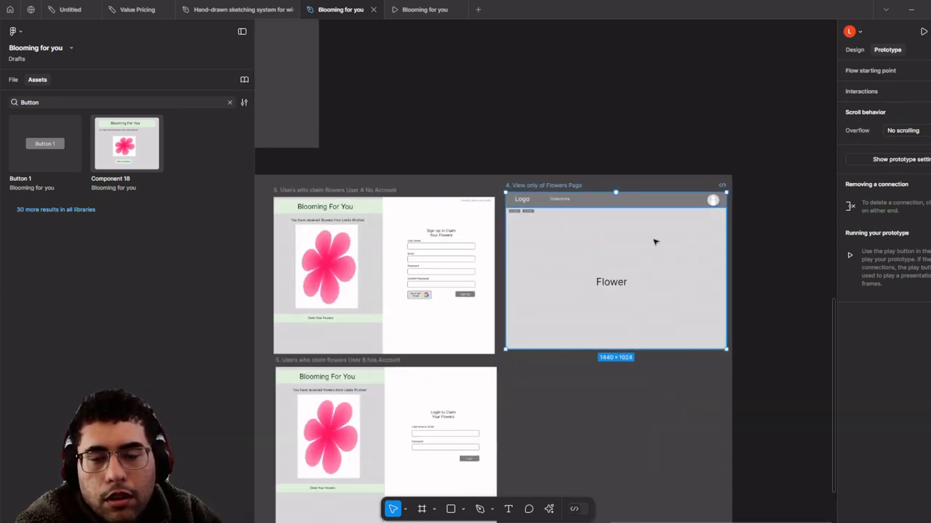
pyautogui.scroll(3, 655, 240)
pyautogui.scroll(-4, 654, 241)
pyautogui.scroll(3, 653, 233)
pyautogui.scroll(2, 509, 211)
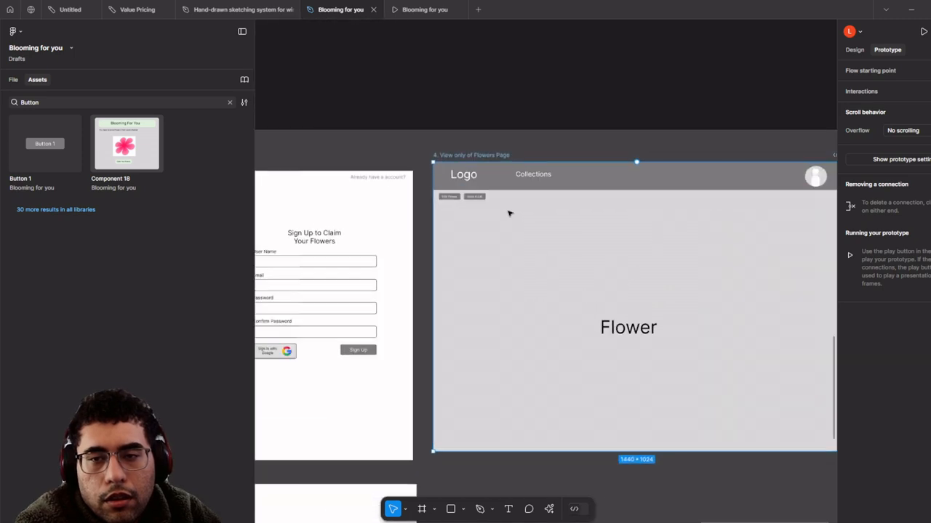
pyautogui.scroll(-1, 517, 207)
pyautogui.scroll(1, 513, 220)
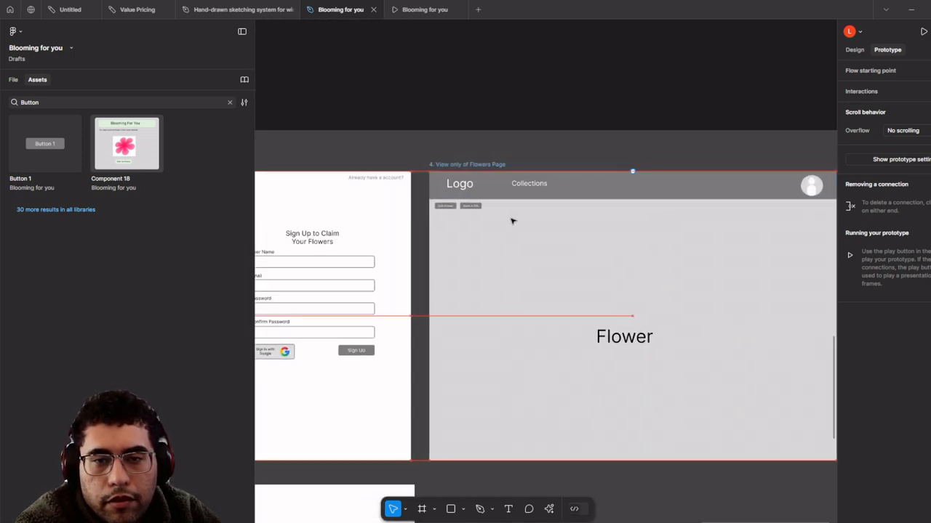
pyautogui.click(456, 166)
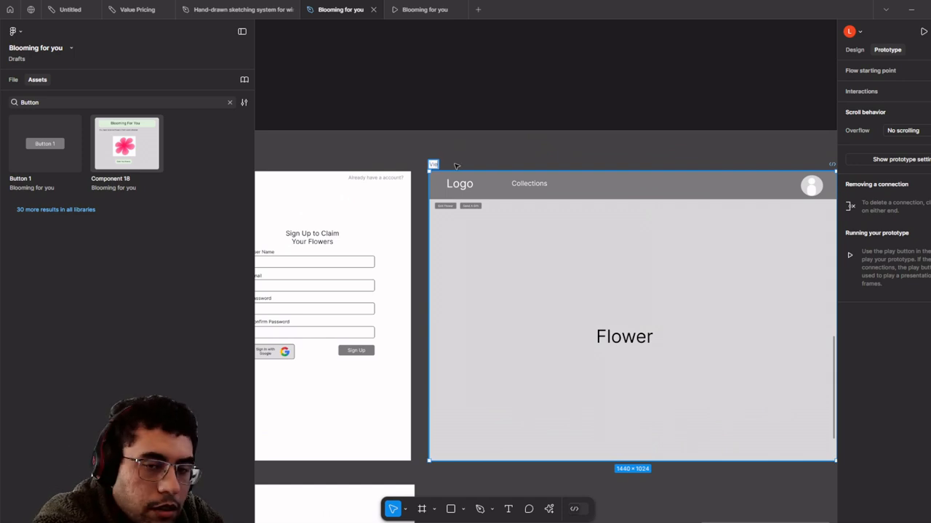
pyautogui.doubleClick(456, 166)
pyautogui.write('r')
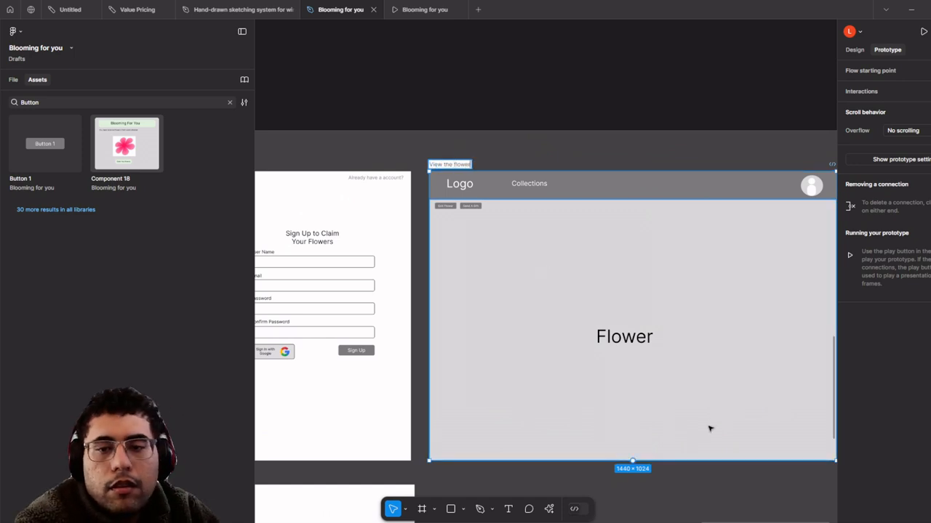
# - Delete the placeholder 'Flower' text inside the frame
pyautogui.scroll(-2, 710, 428)
pyautogui.click(631, 329)
pyautogui.click(633, 359)
pyautogui.press('Delete')
pyautogui.moveTo(462, 416); pyautogui.dragTo(553, 330)
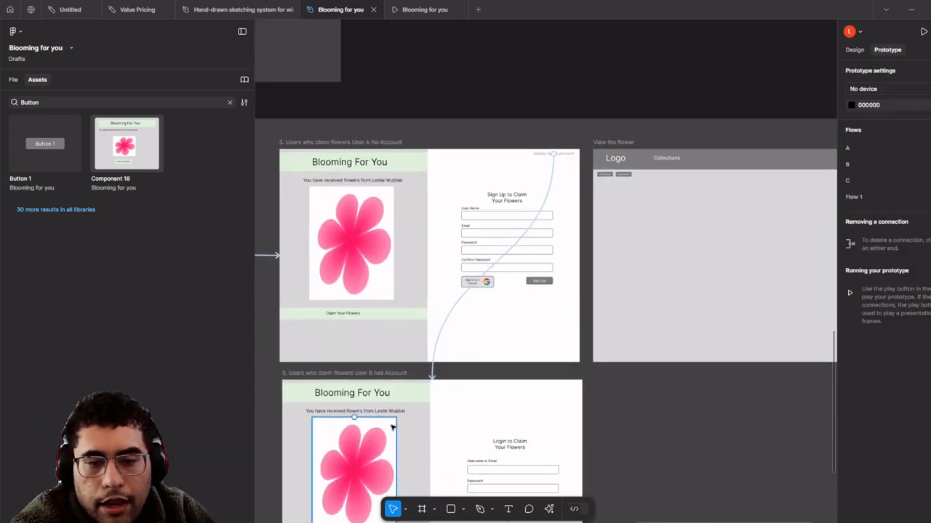
# - Copy the flower image into the centre of the View the flower frame
pyautogui.moveTo(391, 427); pyautogui.dragTo(708, 259)
pyautogui.scroll(-2, 584, 304)
pyautogui.click(577, 114)
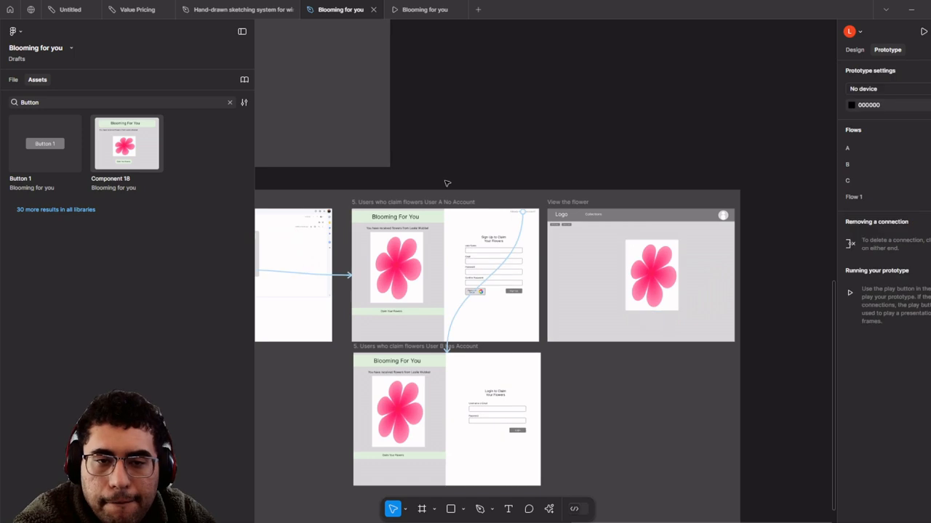
pyautogui.scroll(4, 419, 351)
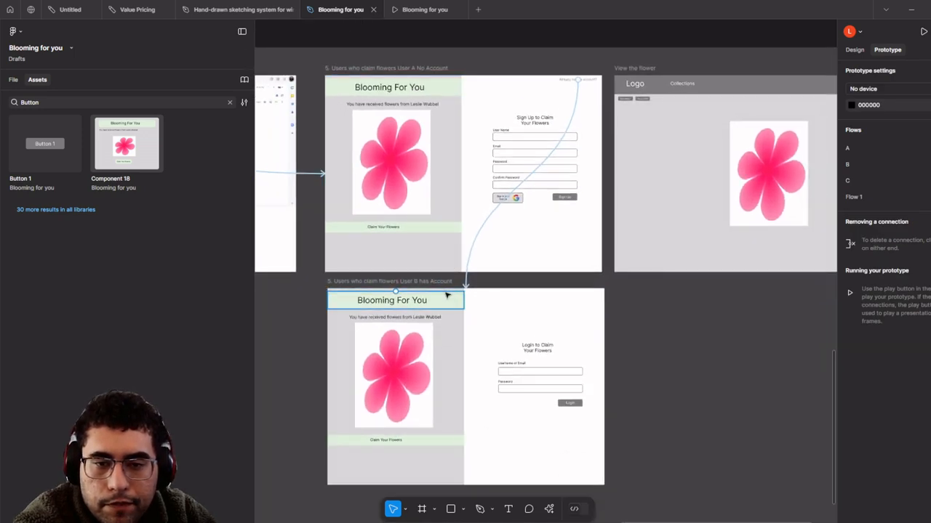
# - Link the User B Login button to navigate on click to View the flower
pyautogui.click(447, 296)
pyautogui.click(569, 366)
pyautogui.scroll(1, 570, 386)
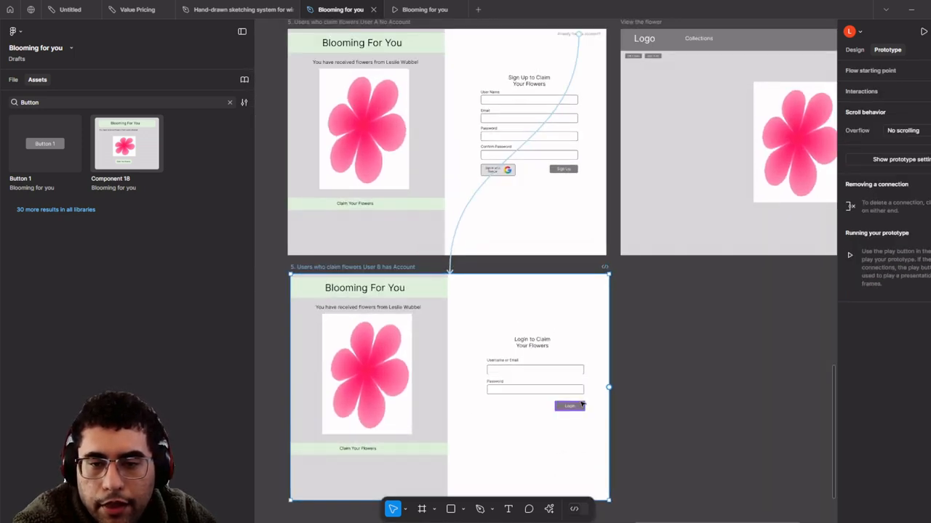
pyautogui.click(582, 404)
pyautogui.scroll(3, 612, 426)
pyautogui.moveTo(590, 400); pyautogui.dragTo(522, 139)
pyautogui.scroll(-1, 391, 399)
pyautogui.scroll(-2, 377, 220)
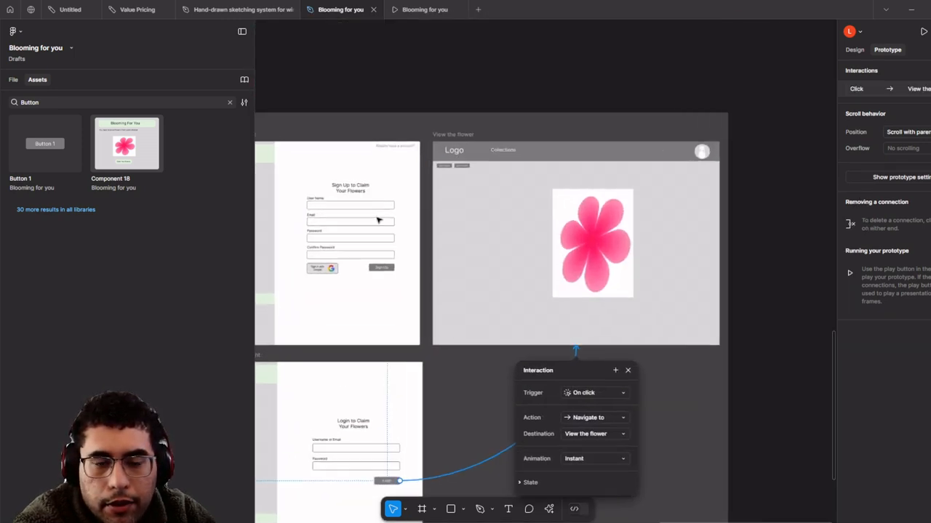
pyautogui.scroll(2, 377, 221)
# - Link the Sign Up button to View the flower as well
pyautogui.click(382, 286)
pyautogui.scroll(1, 382, 286)
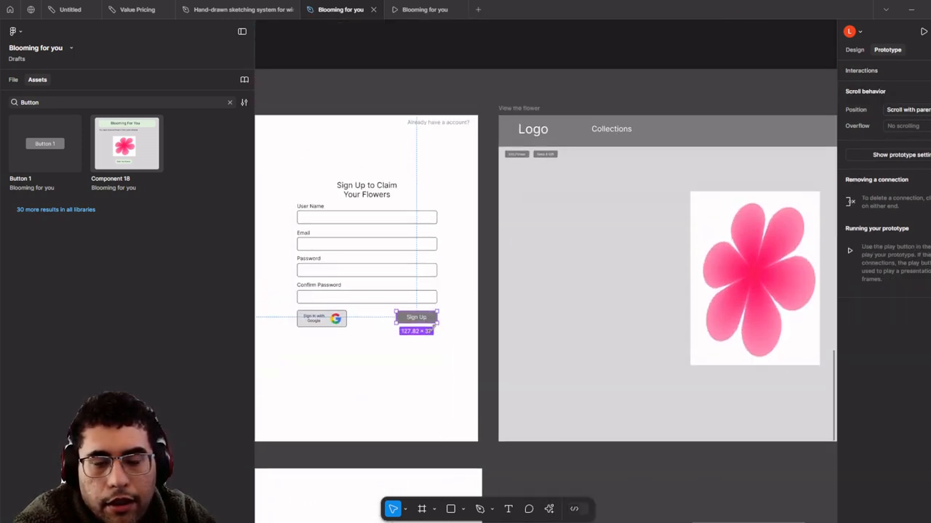
pyautogui.scroll(1, 436, 322)
pyautogui.moveTo(437, 317); pyautogui.dragTo(526, 304)
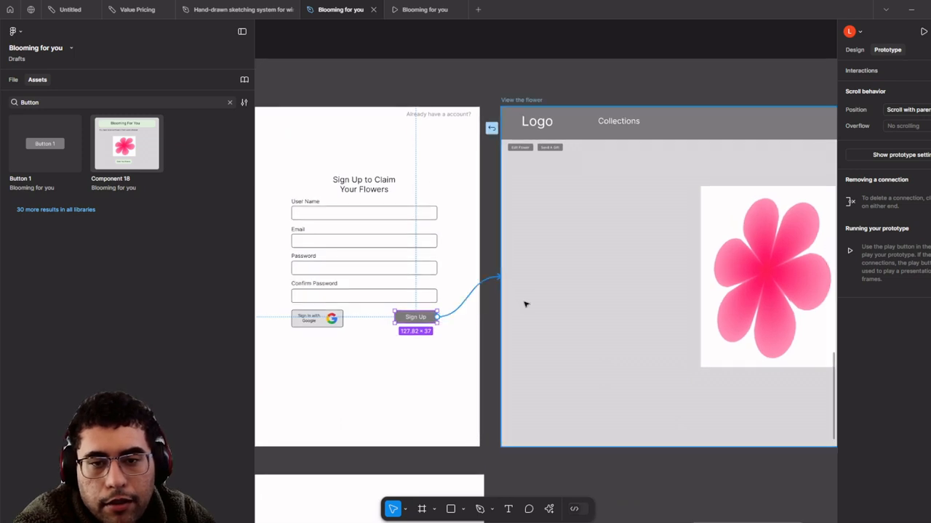
pyautogui.scroll(-3, 528, 305)
pyautogui.hscroll(1, 555, 276)
pyautogui.click(522, 63)
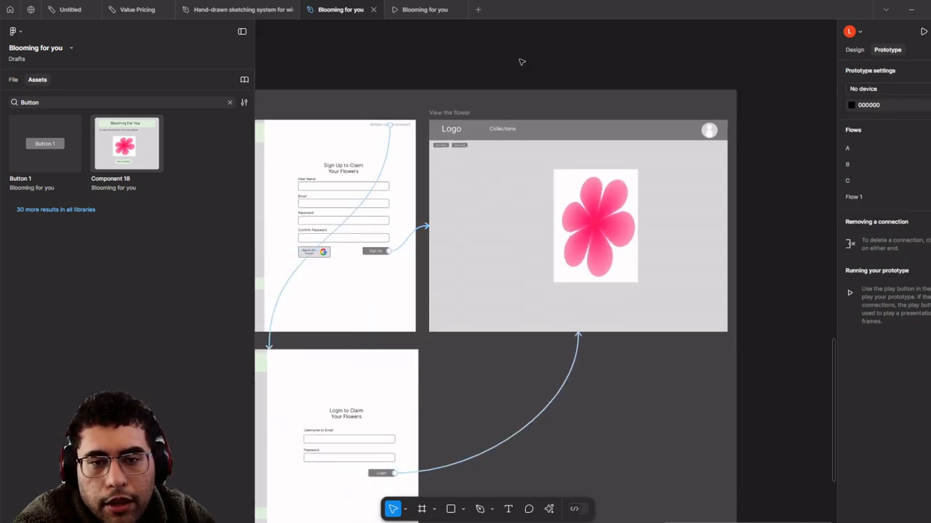
# - Check the Sign Up button's navigation interaction settings
pyautogui.hscroll(-1, 522, 62)
pyautogui.scroll(5, 600, 230)
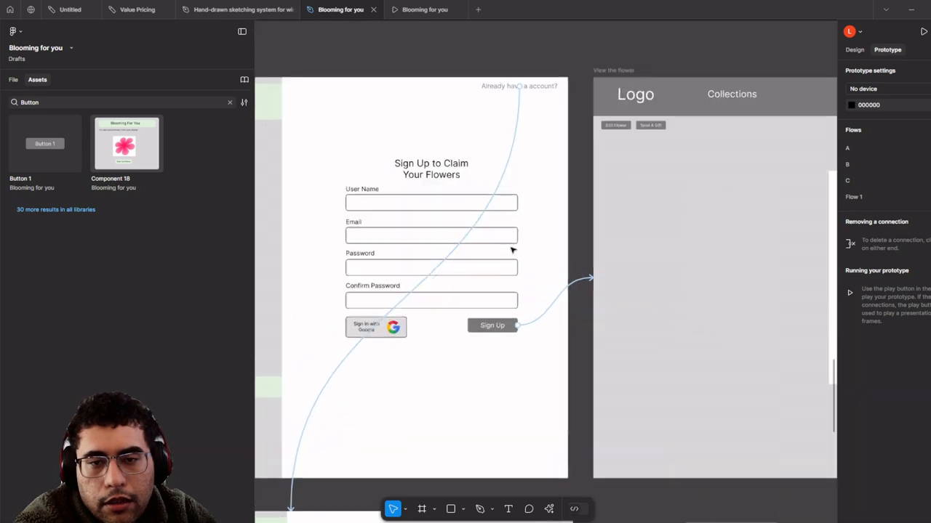
pyautogui.scroll(-3, 487, 227)
pyautogui.scroll(2, 501, 233)
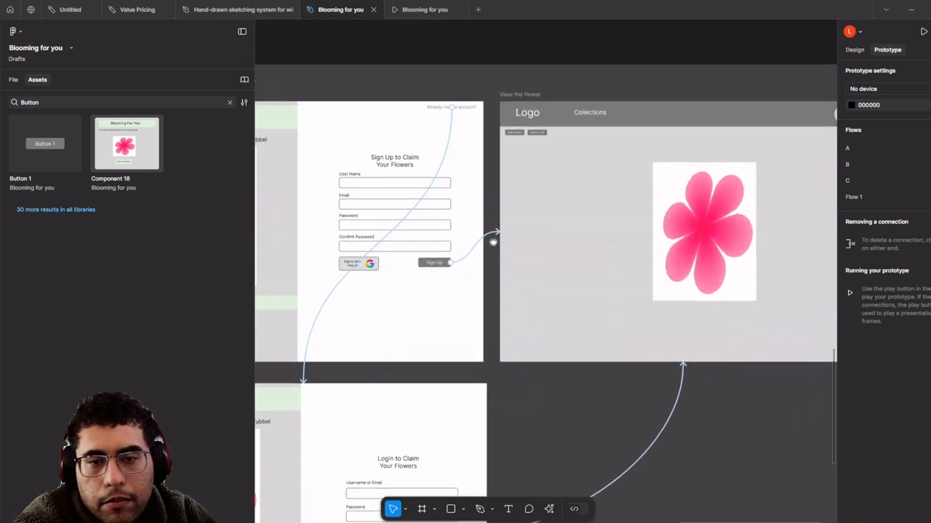
pyautogui.click(500, 234)
pyautogui.scroll(-3, 465, 218)
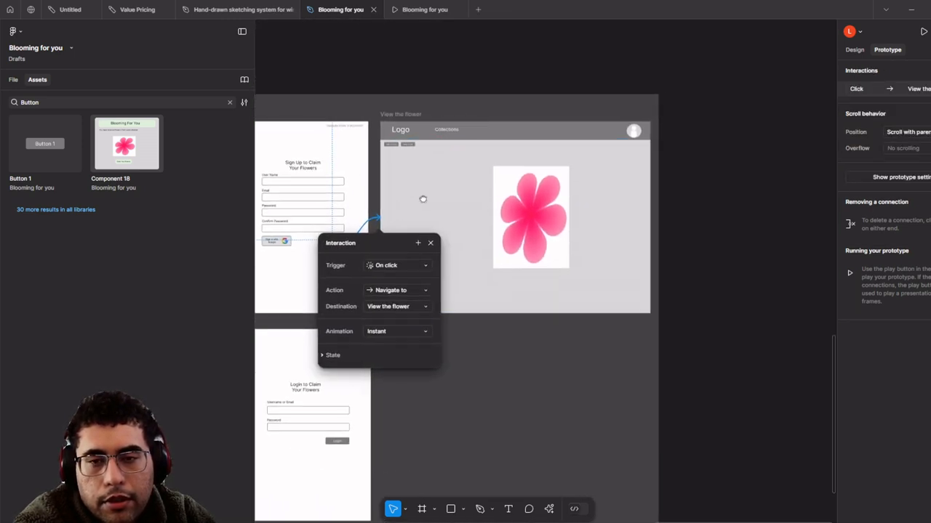
pyautogui.scroll(1, 595, 187)
pyautogui.click(761, 246)
pyautogui.moveTo(758, 246); pyautogui.dragTo(725, 243)
# - Nudge the flower image slightly left within View the flower
pyautogui.scroll(-1, 754, 251)
pyautogui.scroll(2, 665, 216)
pyautogui.scroll(-2, 713, 216)
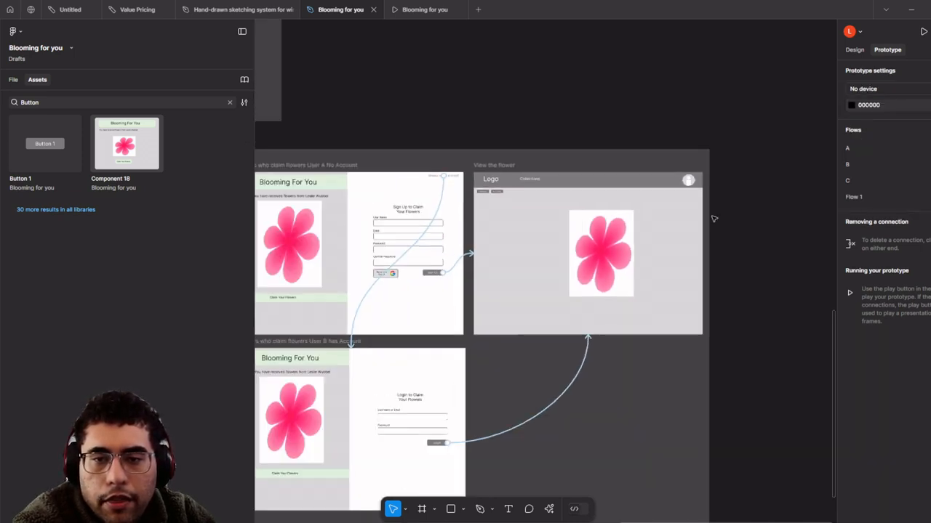
pyautogui.click(593, 254)
pyautogui.moveTo(590, 263); pyautogui.dragTo(581, 264)
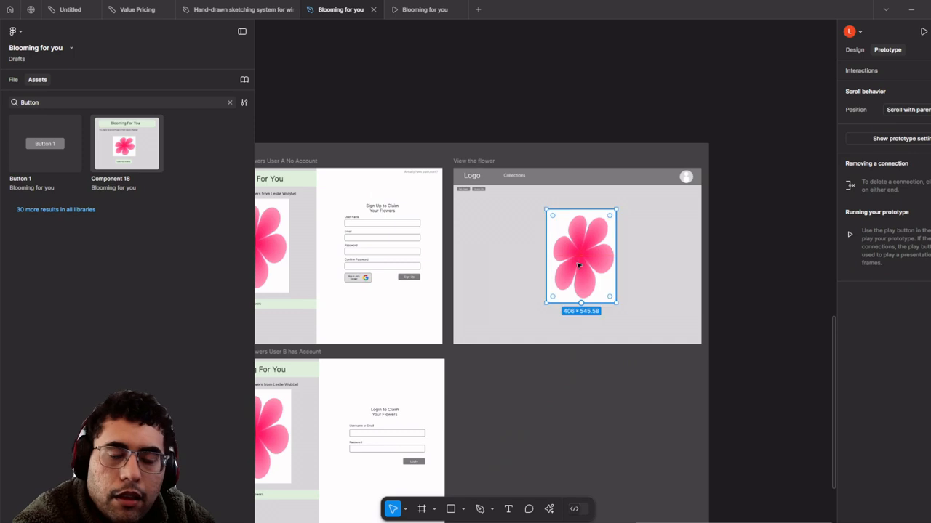
pyautogui.scroll(-2, 554, 221)
pyautogui.scroll(2, 554, 221)
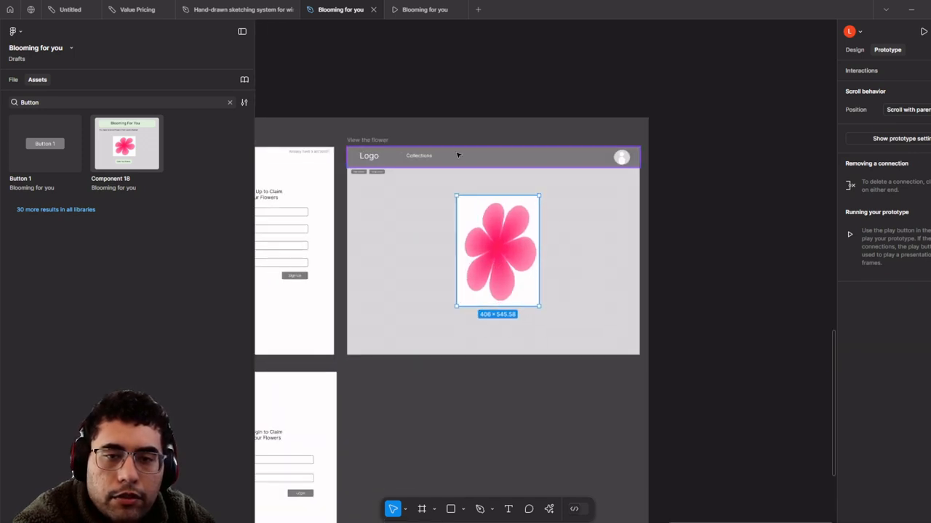
# - Drag the User Sends Gift section's right edge outward to make room
pyautogui.click(385, 140)
pyautogui.scroll(-3, 388, 140)
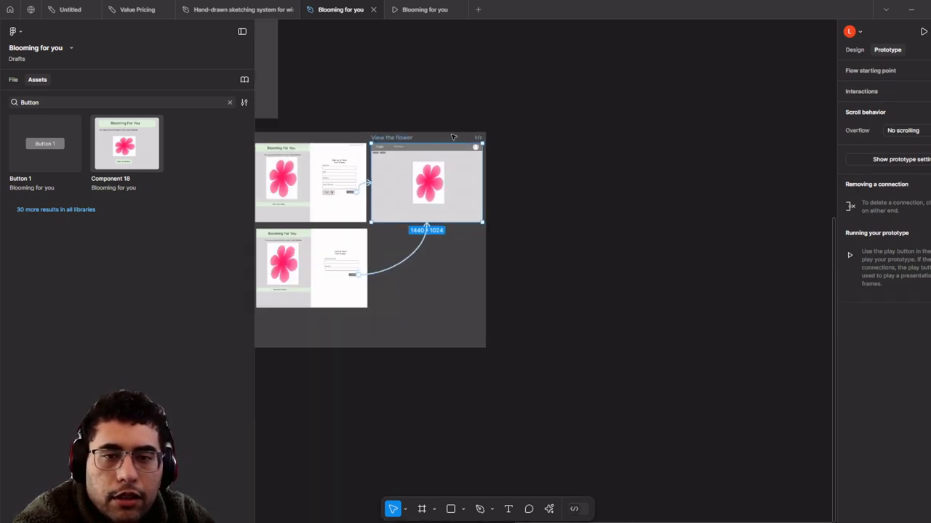
pyautogui.click(453, 137)
pyautogui.scroll(-4, 453, 138)
pyautogui.moveTo(454, 138); pyautogui.dragTo(547, 146)
pyautogui.click(331, 138)
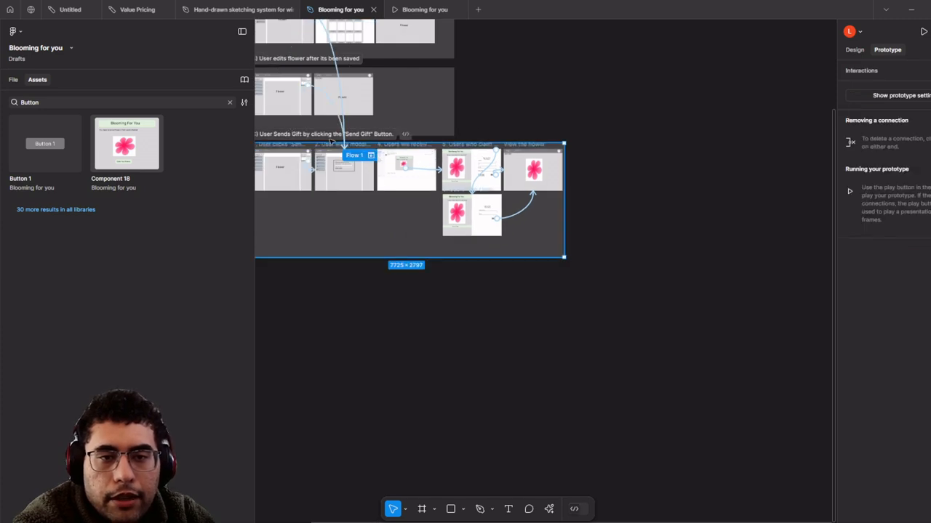
pyautogui.scroll(3, 663, 173)
pyautogui.moveTo(473, 218); pyautogui.dragTo(650, 211)
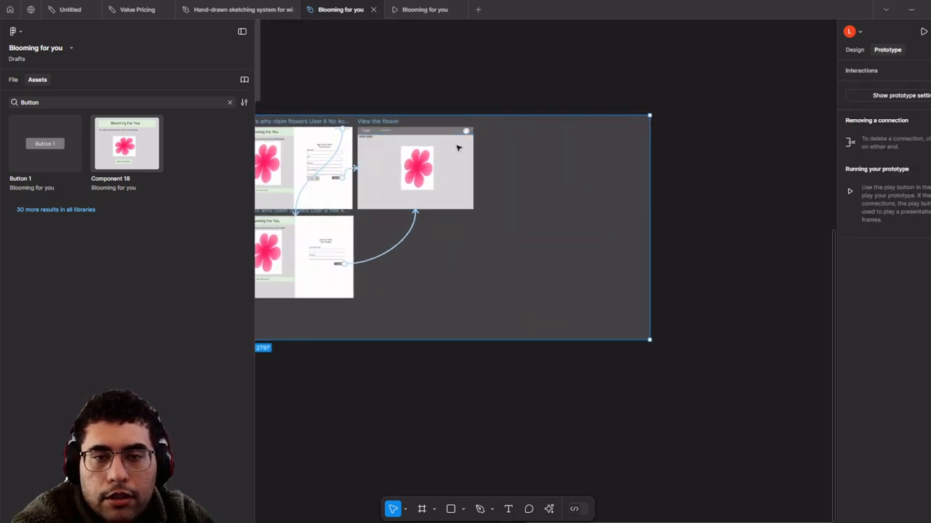
pyautogui.scroll(3, 456, 145)
pyautogui.click(299, 104)
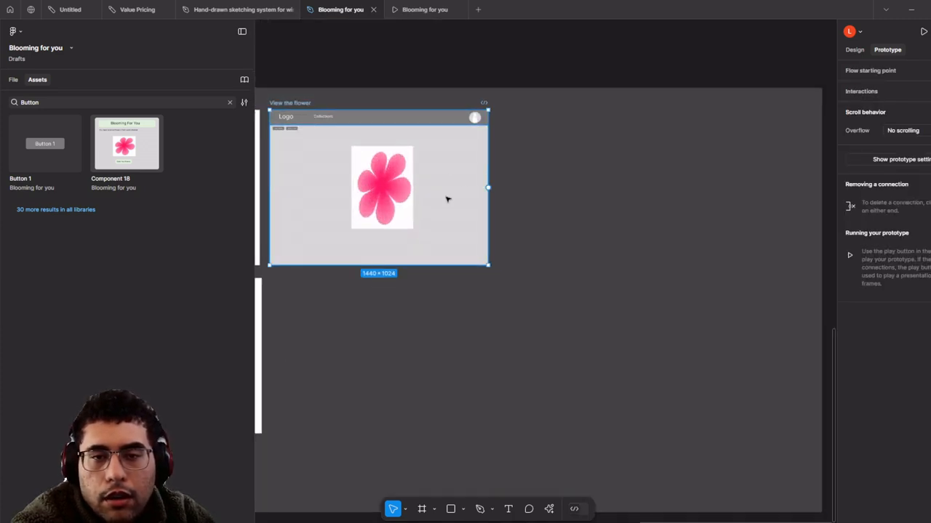
pyautogui.keyDown('alt'); pyautogui.moveTo(447, 199); pyautogui.dragTo(673, 197); pyautogui.keyUp('alt')
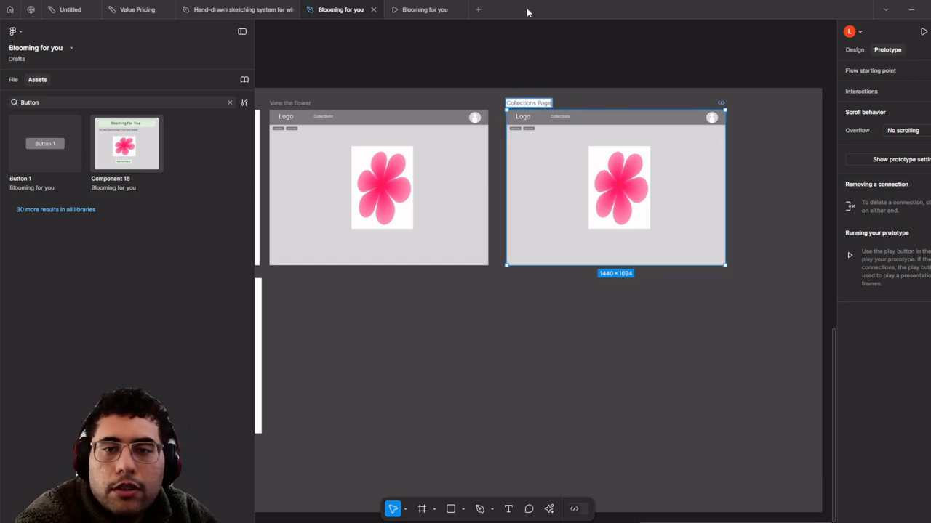
pyautogui.click(512, 51)
pyautogui.scroll(3, 511, 52)
pyautogui.hscroll(-5, 471, 129)
pyautogui.scroll(1, 471, 130)
pyautogui.click(432, 171)
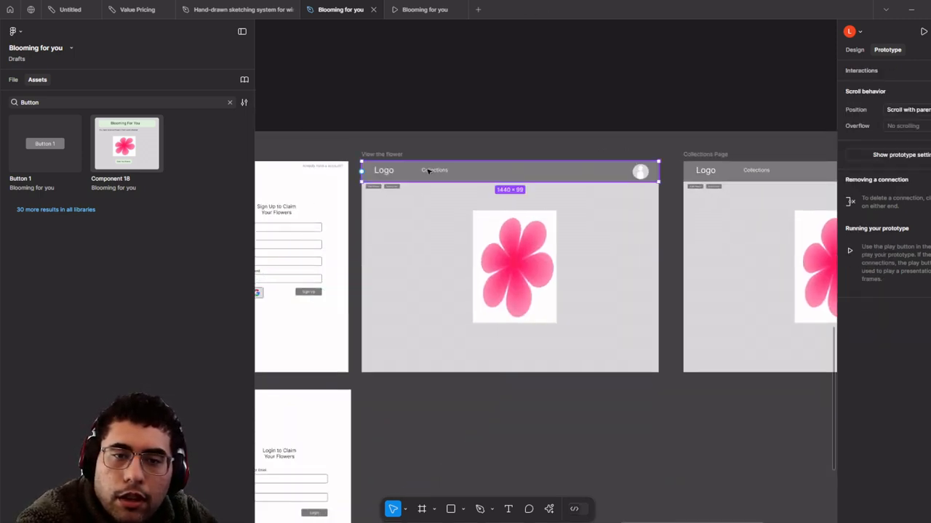
pyautogui.moveTo(710, 190); pyautogui.dragTo(765, 192)
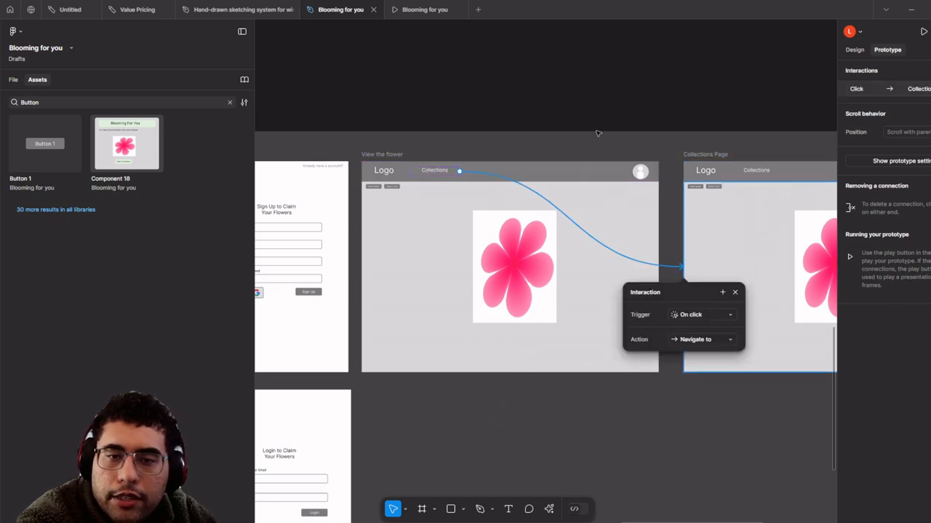
pyautogui.scroll(4, 527, 167)
pyautogui.moveTo(590, 168); pyautogui.dragTo(297, 152)
pyautogui.scroll(-4, 297, 152)
pyautogui.click(378, 109)
pyautogui.hscroll(-2, 402, 110)
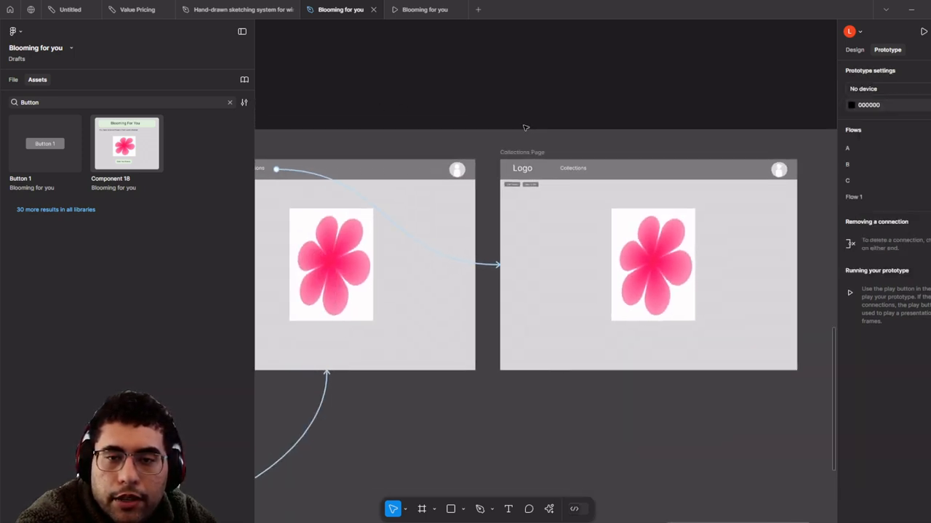
pyautogui.click(636, 242)
pyautogui.scroll(-3, 622, 230)
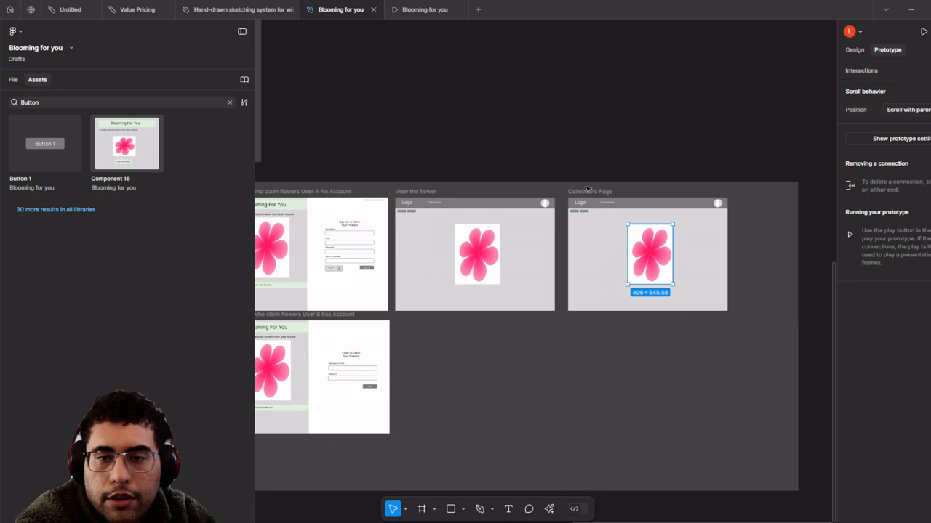
pyautogui.click(573, 252)
pyautogui.press('Delete')
pyautogui.scroll(-3, 563, 146)
# - Paste a copy of the 3. Collection Page frame into the gift flow section
pyautogui.moveTo(421, 83); pyautogui.dragTo(596, 210)
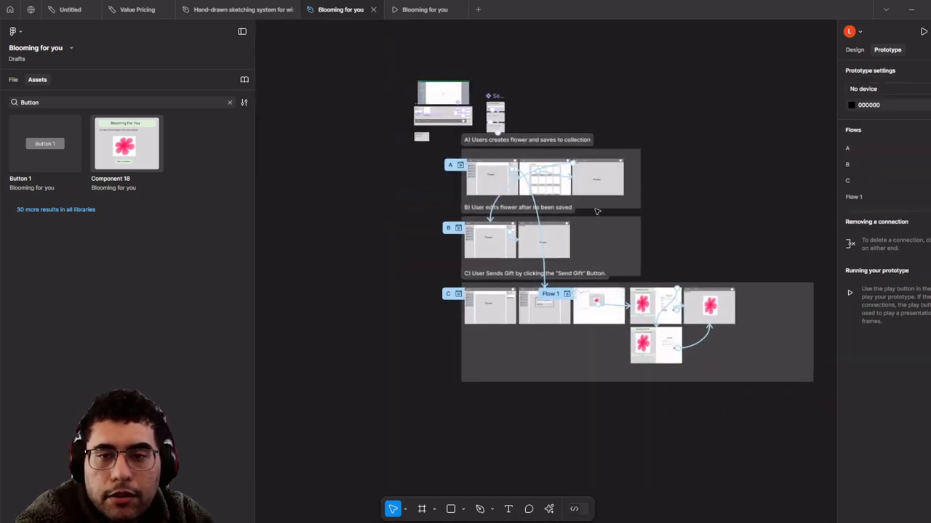
pyautogui.scroll(4, 571, 178)
pyautogui.click(438, 107)
pyautogui.scroll(-3, 469, 119)
pyautogui.scroll(-1, 540, 164)
pyautogui.moveTo(692, 242); pyautogui.dragTo(536, 174)
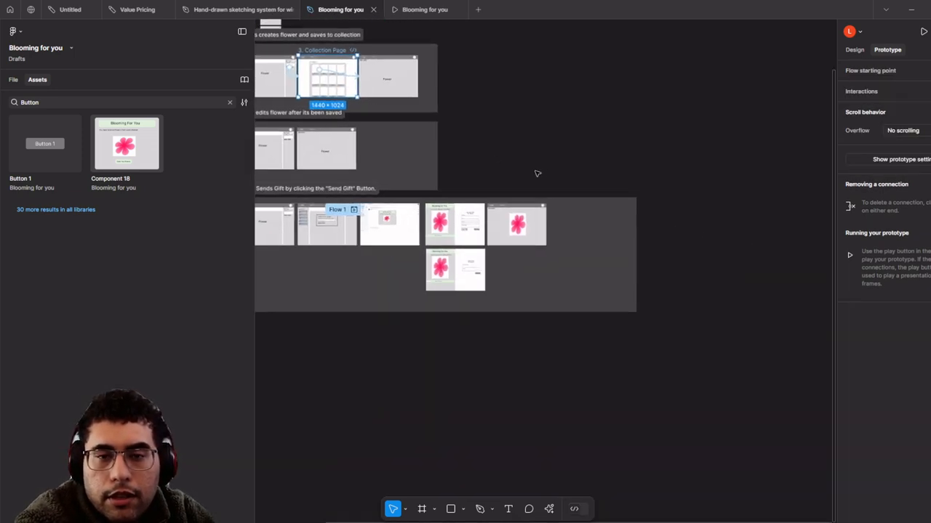
pyautogui.scroll(5, 582, 197)
pyautogui.click(584, 190)
pyautogui.hotkey('ctrl', 'v')
# - Place the copy beside View the flower and remove its copied prototype link
pyautogui.scroll(-2, 579, 257)
pyautogui.moveTo(628, 270); pyautogui.dragTo(659, 303)
pyautogui.scroll(1, 549, 302)
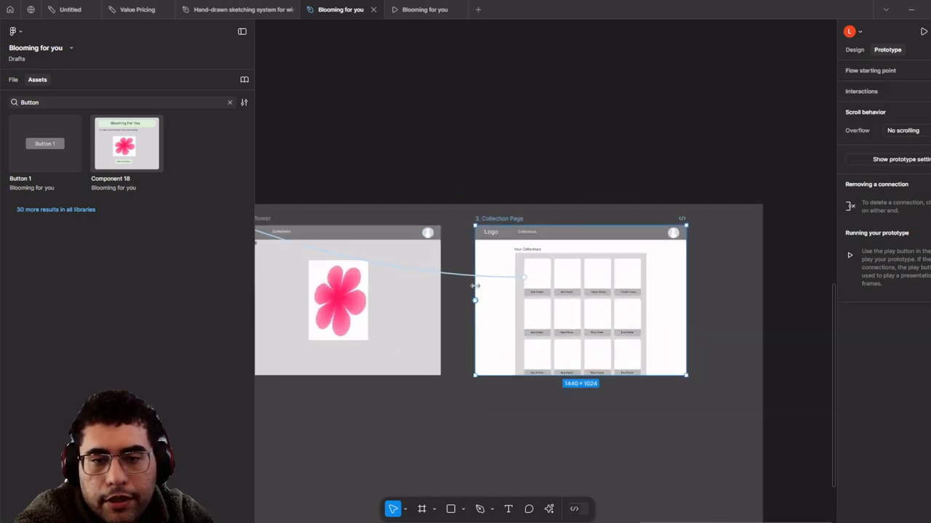
pyautogui.moveTo(468, 276); pyautogui.dragTo(410, 248)
# - Try linking the Collections item in View the flower's header to the collection page
pyautogui.scroll(4, 523, 245)
pyautogui.click(301, 189)
pyautogui.click(301, 190)
pyautogui.moveTo(284, 220); pyautogui.dragTo(357, 212)
pyautogui.click(352, 199)
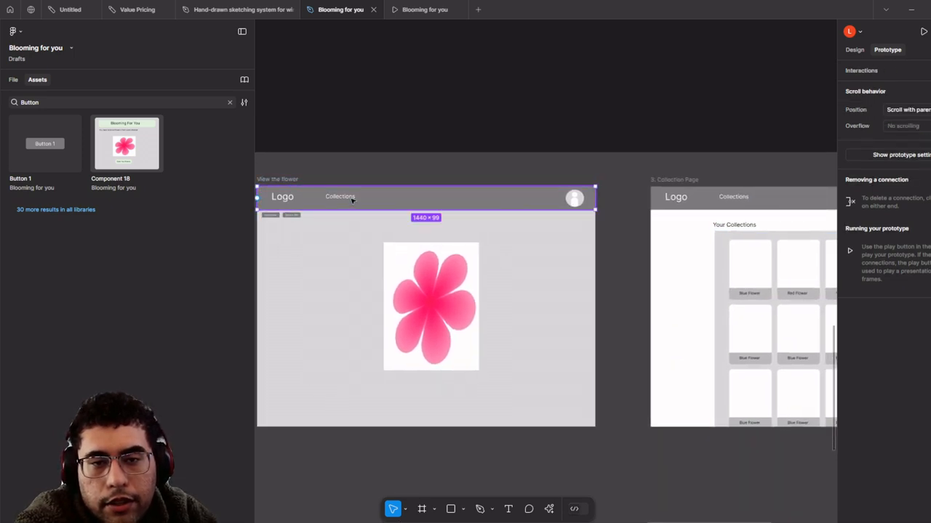
pyautogui.click(364, 198)
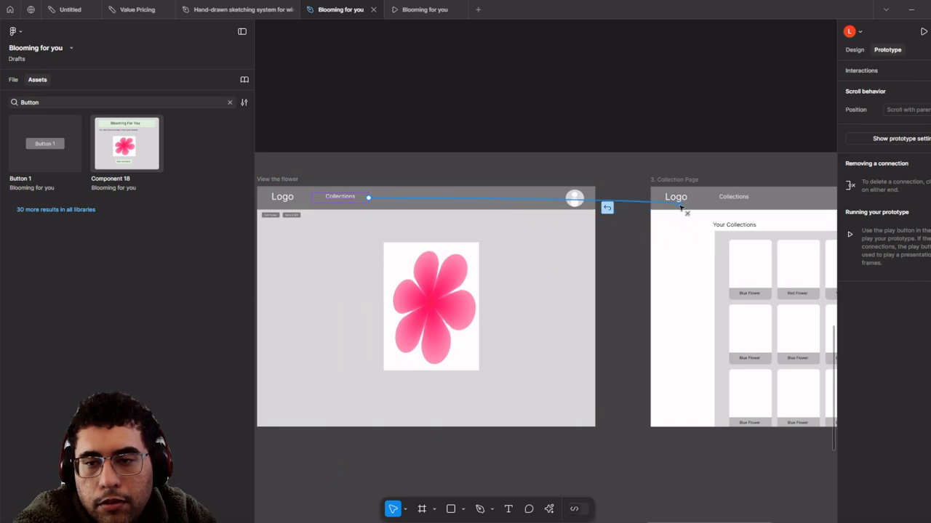
pyautogui.moveTo(626, 282); pyautogui.dragTo(668, 297)
pyautogui.scroll(-4, 656, 294)
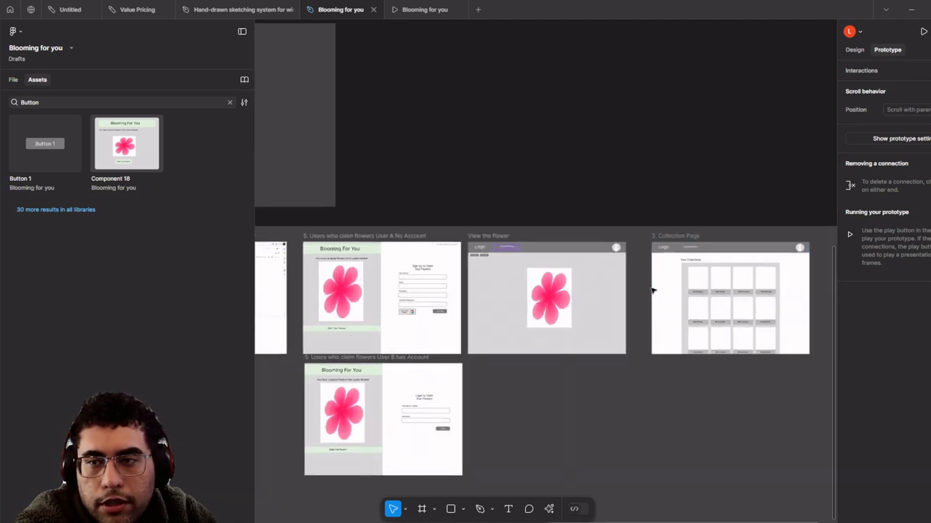
pyautogui.scroll(2, 653, 291)
pyautogui.click(584, 131)
# - Move the collection page copy up above the View the flower frame
pyautogui.moveTo(676, 219); pyautogui.dragTo(627, 9)
pyautogui.click(562, 106)
pyautogui.moveTo(539, 86); pyautogui.dragTo(469, 195)
# - Rename the copied frame to 'Collection Page with new flower' and place it beside View the flower
pyautogui.click(547, 116)
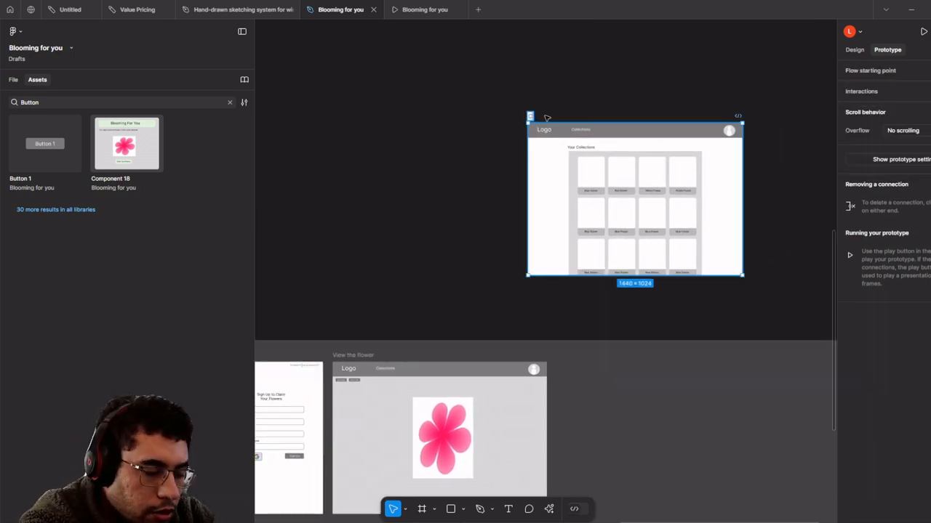
pyautogui.doubleClick(547, 116)
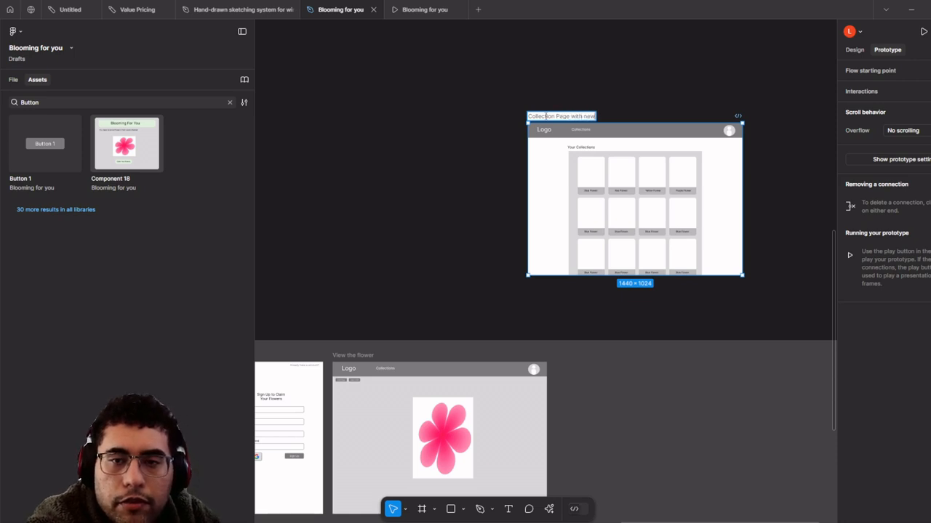
pyautogui.click(557, 95)
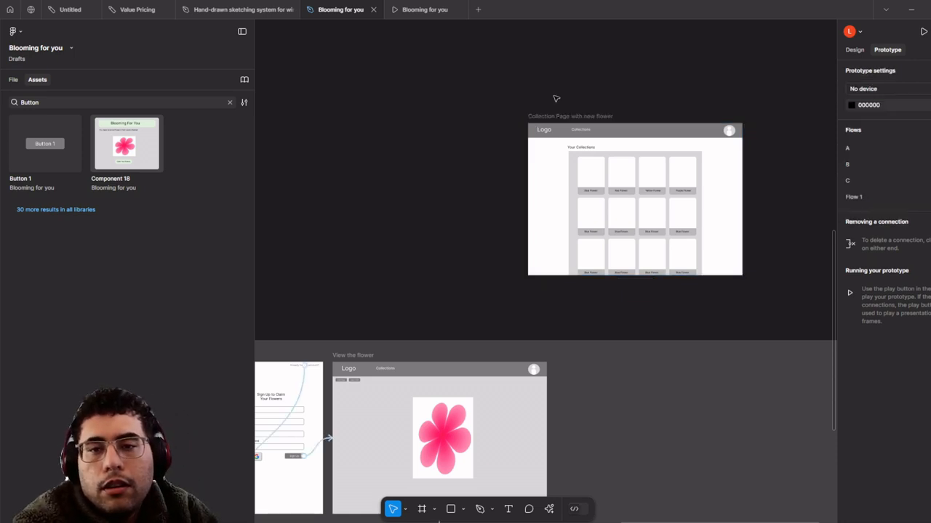
pyautogui.click(571, 113)
pyautogui.moveTo(571, 113); pyautogui.dragTo(552, 292)
# - Link View the flower's Collections header item to Collection Page with new flower
pyautogui.scroll(2, 466, 338)
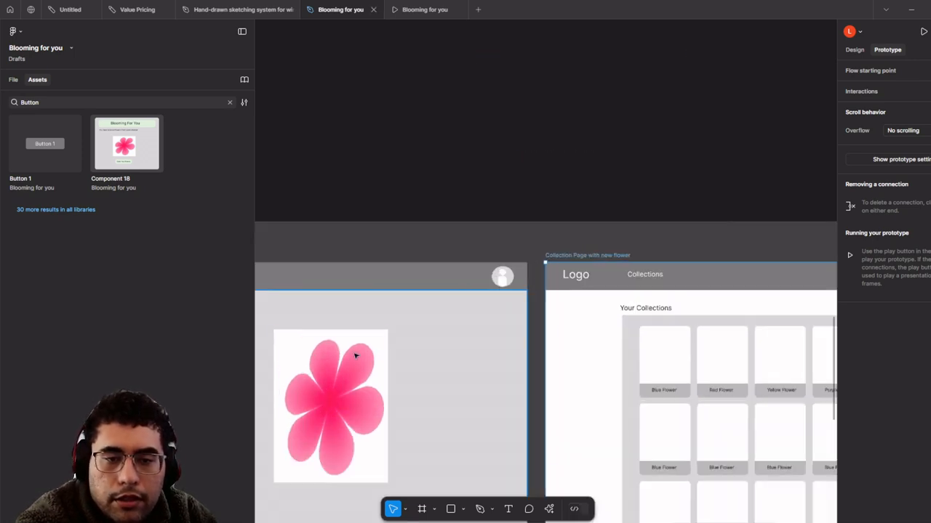
pyautogui.moveTo(354, 355); pyautogui.dragTo(472, 273)
pyautogui.scroll(-1, 414, 237)
pyautogui.click(367, 207)
pyautogui.click(366, 206)
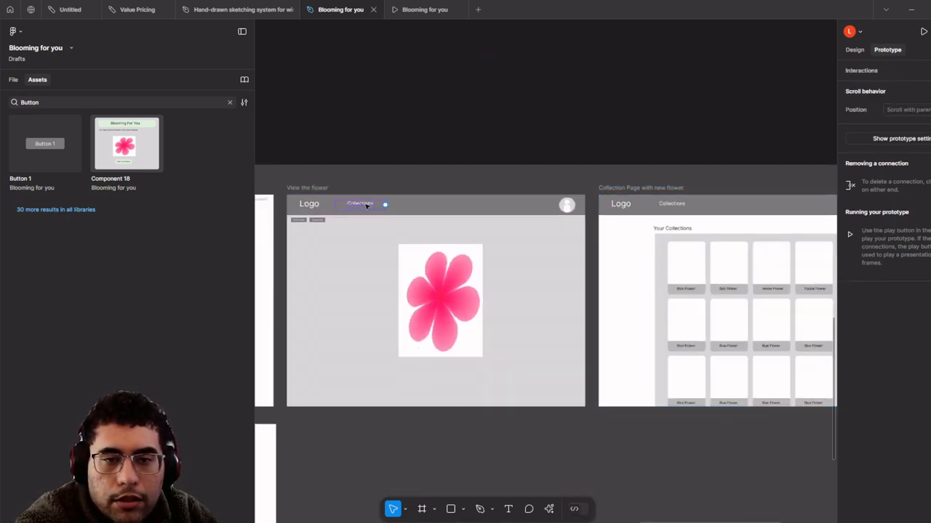
pyautogui.moveTo(385, 205); pyautogui.dragTo(661, 292)
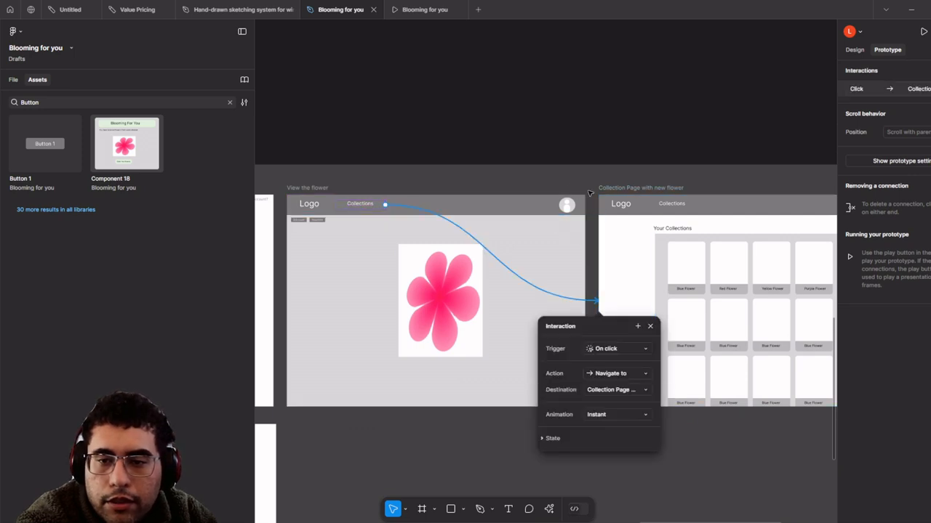
pyautogui.hscroll(4, 316, 184)
pyautogui.scroll(5, 315, 184)
# - Copy the pink flower into the first Blue Flower card, scaled down to about 123×165
pyautogui.click(719, 220)
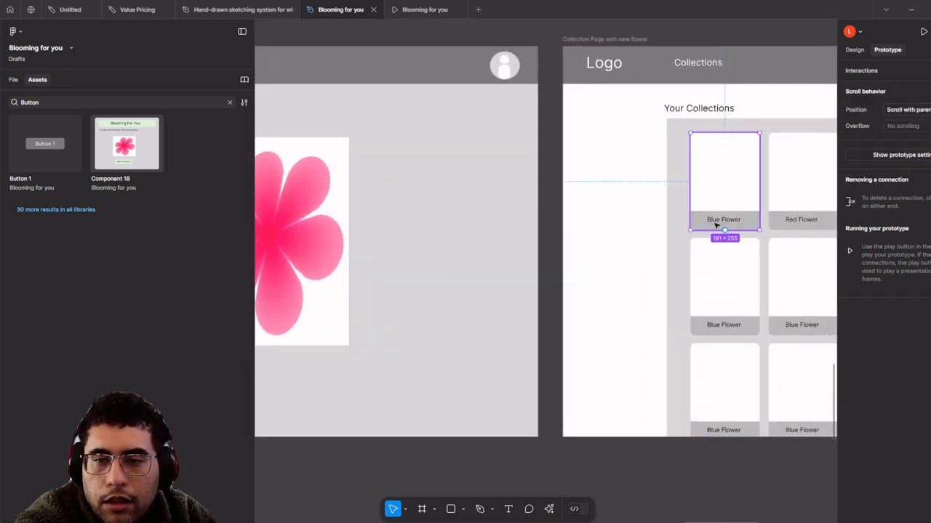
pyautogui.moveTo(327, 237); pyautogui.dragTo(800, 259)
pyautogui.click(386, 235)
pyautogui.scroll(-1, 382, 240)
pyautogui.scroll(5, 530, 254)
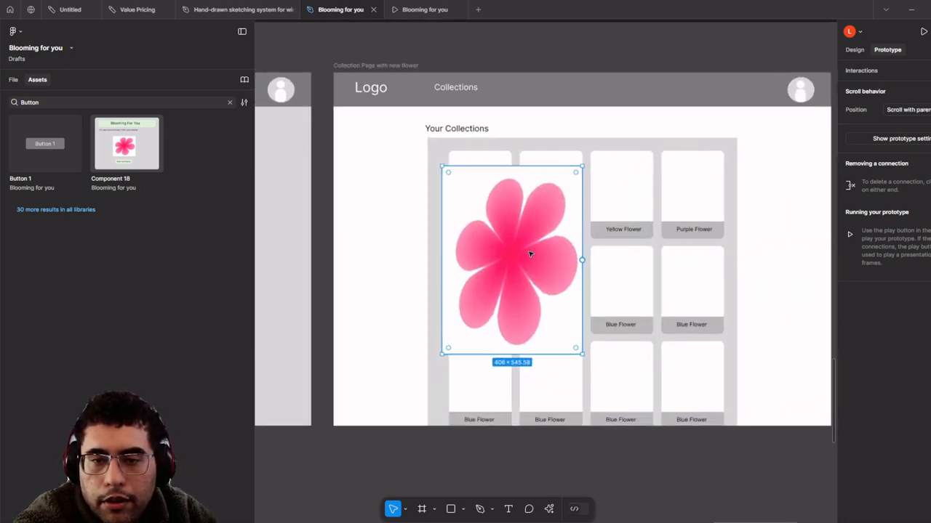
pyautogui.press('k')
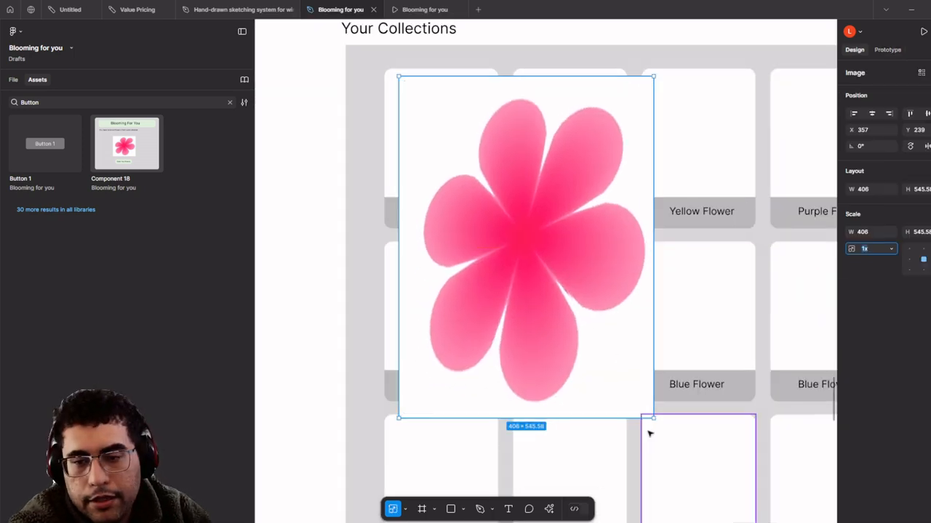
pyautogui.moveTo(654, 418); pyautogui.dragTo(464, 144)
pyautogui.scroll(-5, 463, 143)
pyautogui.moveTo(466, 80); pyautogui.dragTo(592, 151)
pyautogui.click(538, 58)
pyautogui.scroll(-3, 599, 160)
pyautogui.scroll(5, 505, 257)
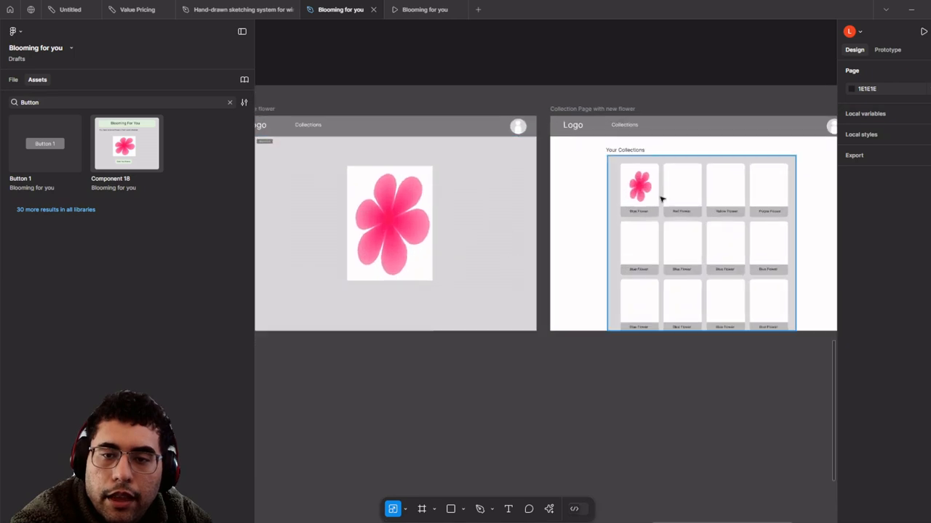
# - Link the first flower card back to View the flower as a prototype interaction
pyautogui.click(653, 205)
pyautogui.scroll(3, 653, 205)
pyautogui.click(638, 211)
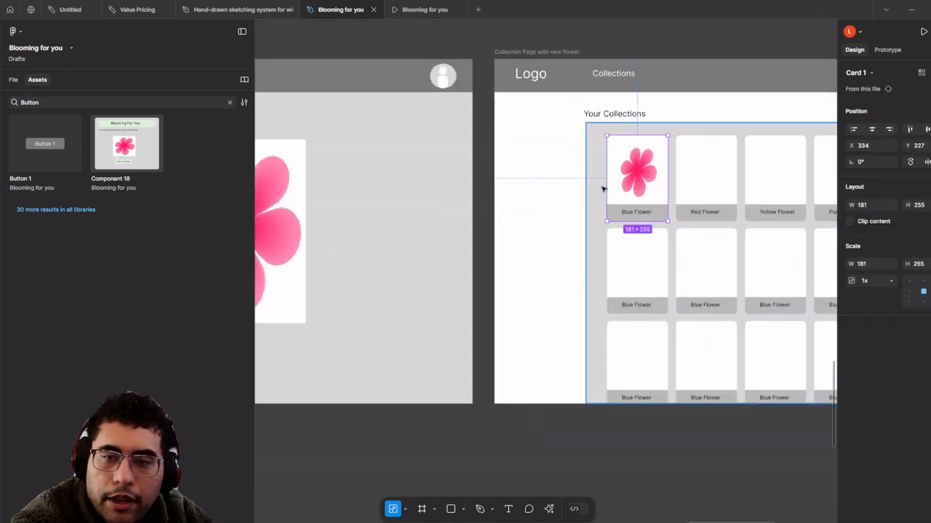
pyautogui.click(887, 49)
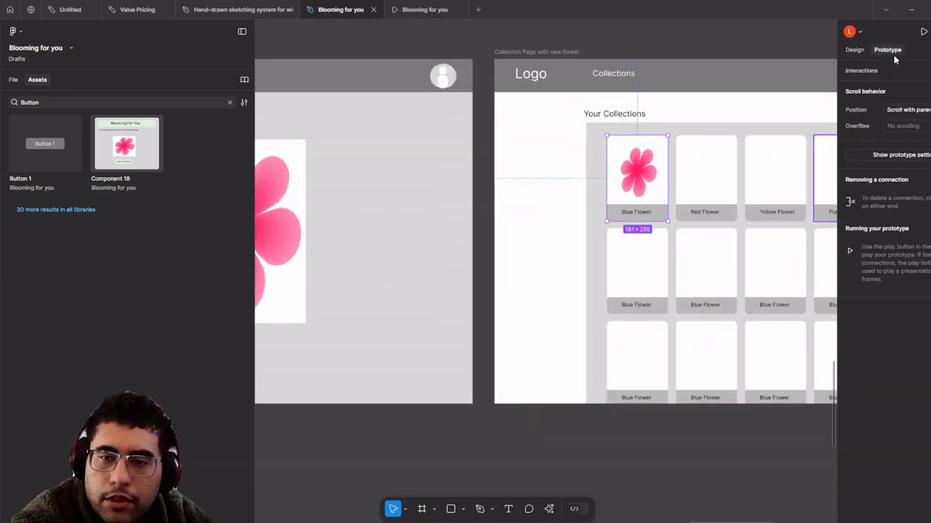
pyautogui.moveTo(607, 178); pyautogui.dragTo(419, 303)
pyautogui.scroll(-4, 419, 302)
pyautogui.click(434, 124)
pyautogui.scroll(-4, 667, 37)
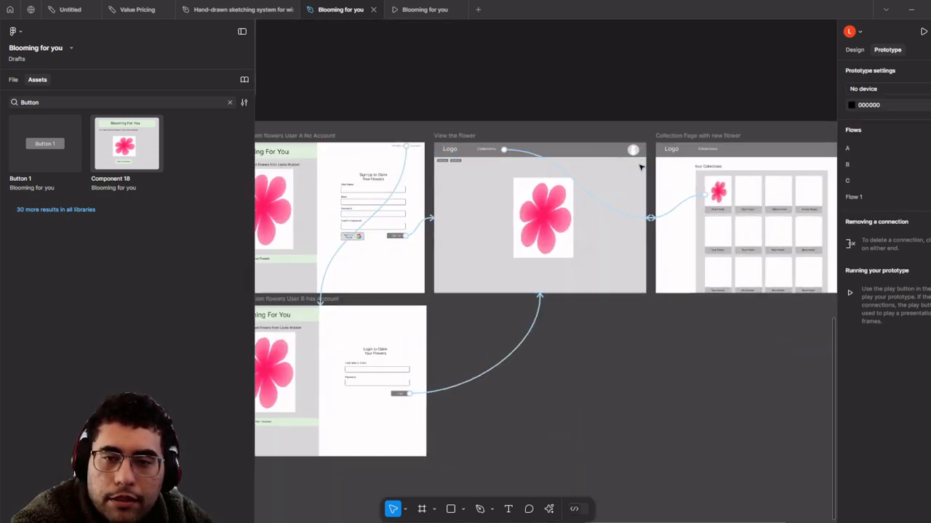
# - Narrow the left panel, frame flows A, B and C, and start flow A's prototype preview
pyautogui.scroll(3, 622, 112)
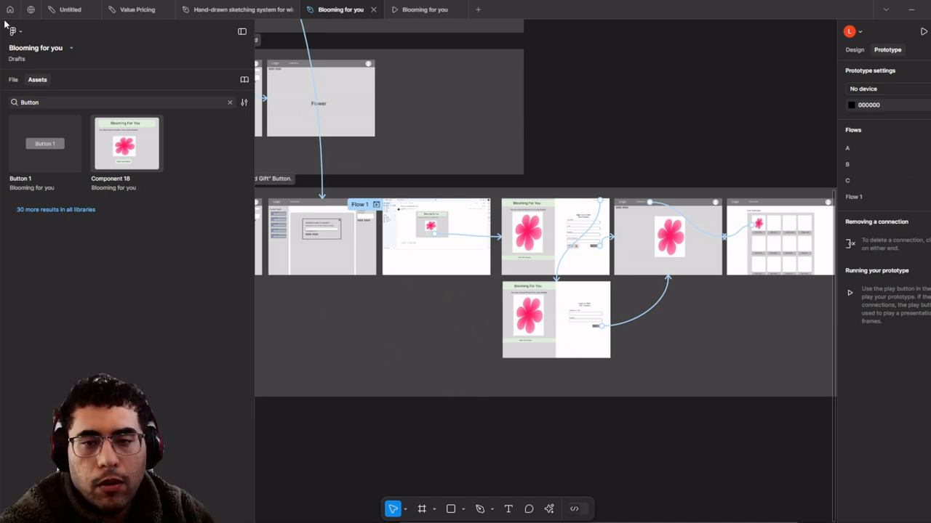
pyautogui.scroll(-5, 562, 226)
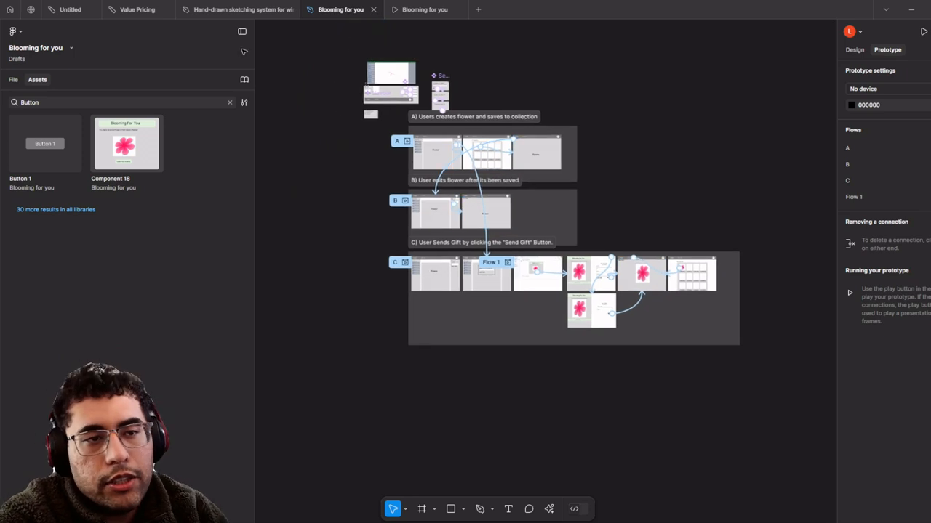
pyautogui.moveTo(254, 75); pyautogui.dragTo(123, 76)
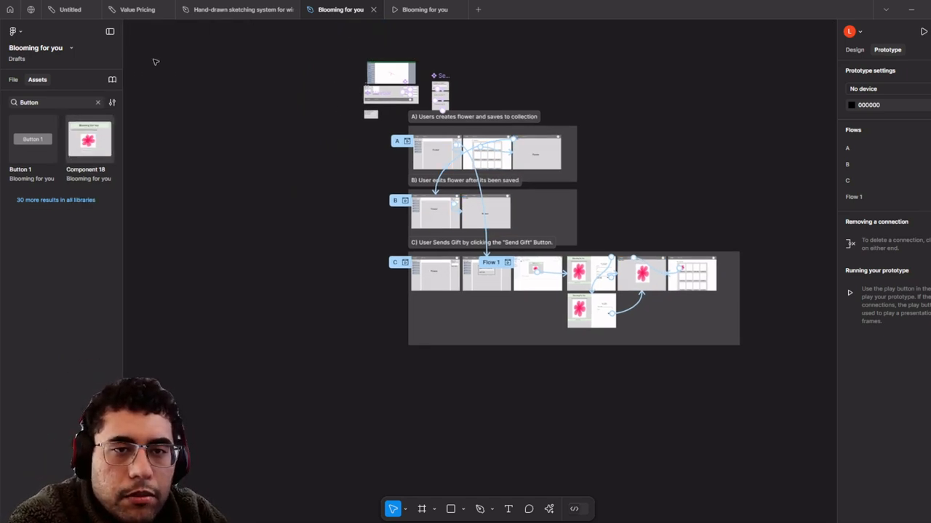
pyautogui.scroll(2, 456, 64)
pyautogui.scroll(2, 392, 171)
pyautogui.scroll(1, 395, 178)
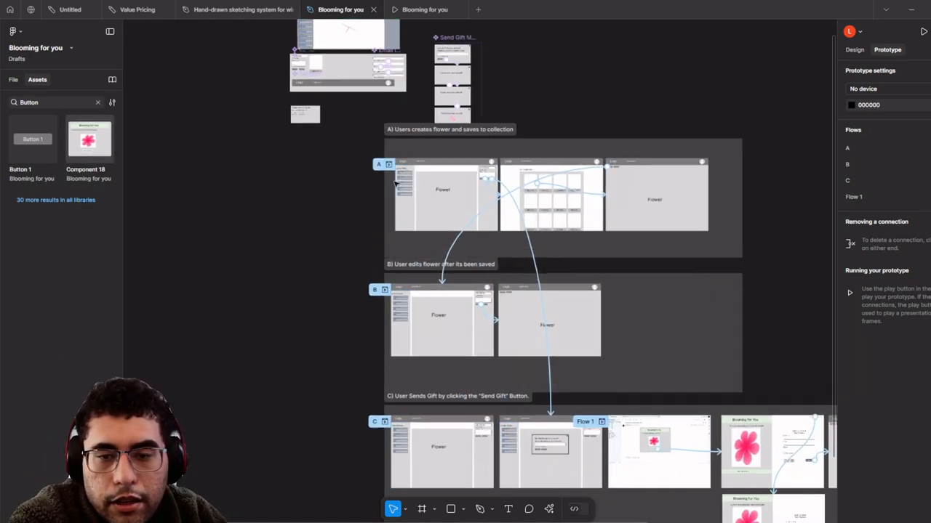
pyautogui.moveTo(395, 181); pyautogui.dragTo(379, 148)
pyautogui.scroll(3, 476, 180)
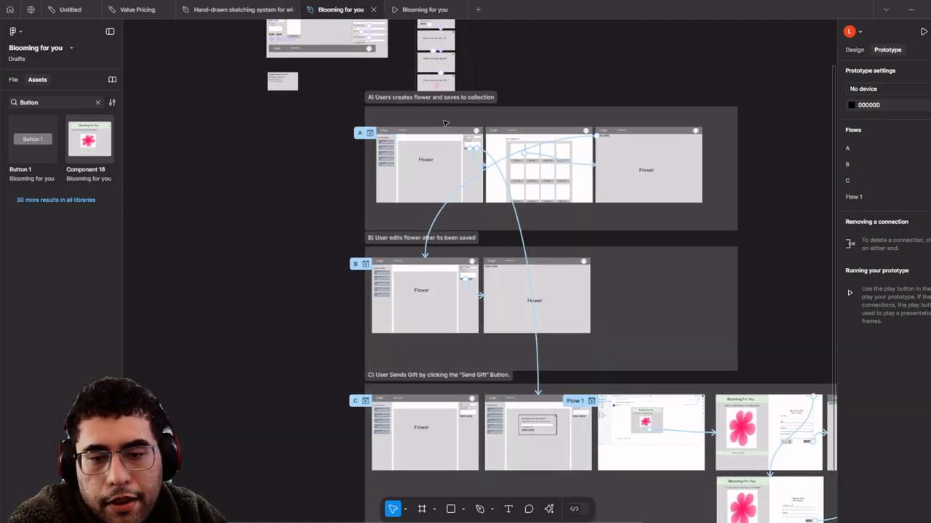
pyautogui.scroll(-3, 476, 179)
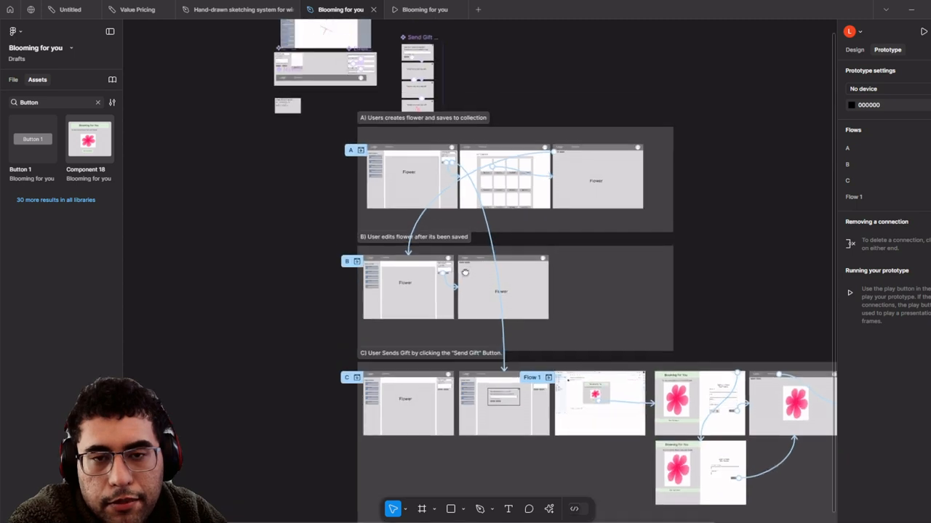
pyautogui.scroll(2, 346, 166)
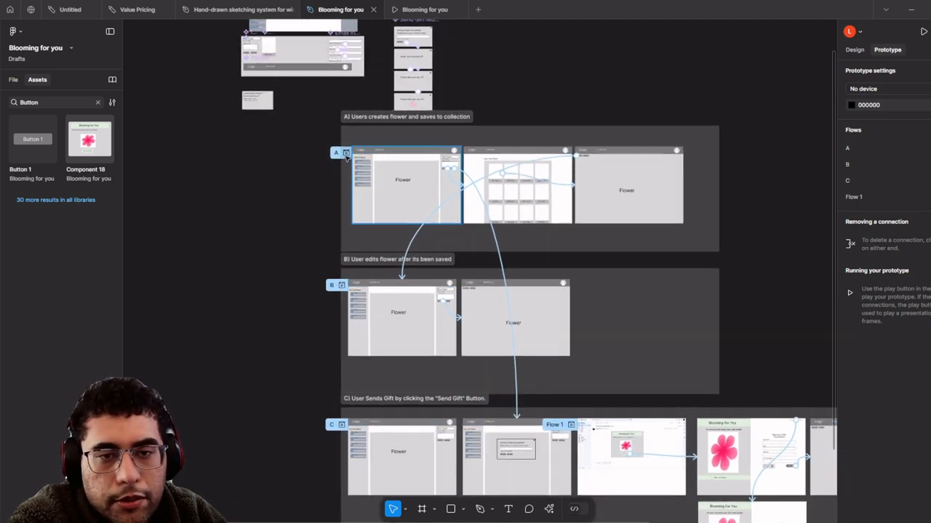
pyautogui.click(346, 153)
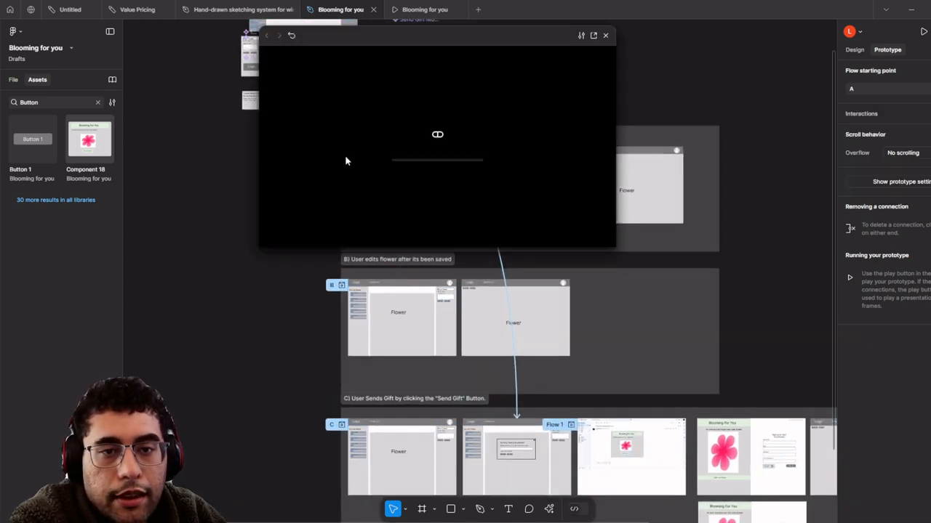
# - Open flow A's preview in its own tab, then return to the canvas at section C's pop-up frame
pyautogui.click(593, 35)
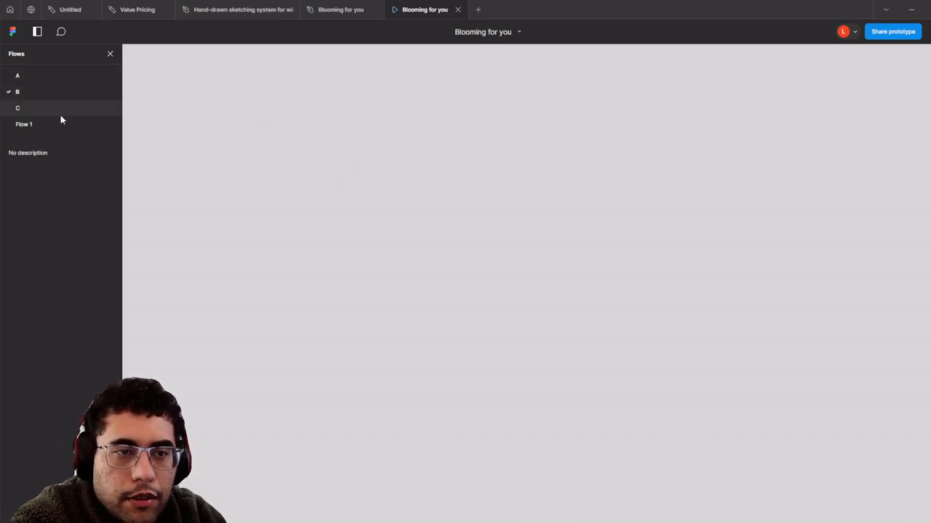
pyautogui.click(458, 10)
pyautogui.scroll(-2, 462, 148)
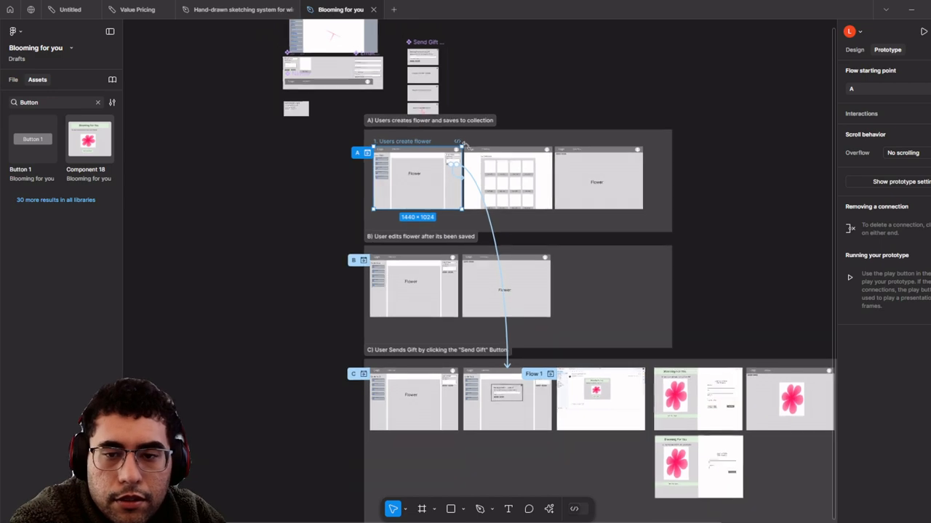
pyautogui.moveTo(478, 129); pyautogui.dragTo(436, 58)
# - Inspect the email frame where Flow 1 starts, then pan back toward flows A and B
pyautogui.scroll(7, 461, 306)
pyautogui.scroll(-2, 572, 318)
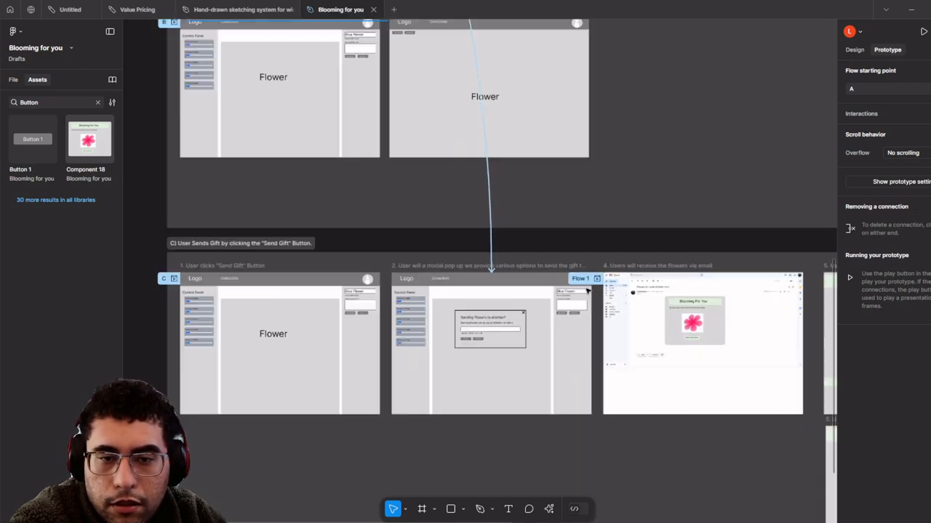
pyautogui.hscroll(-3, 618, 298)
pyautogui.click(644, 281)
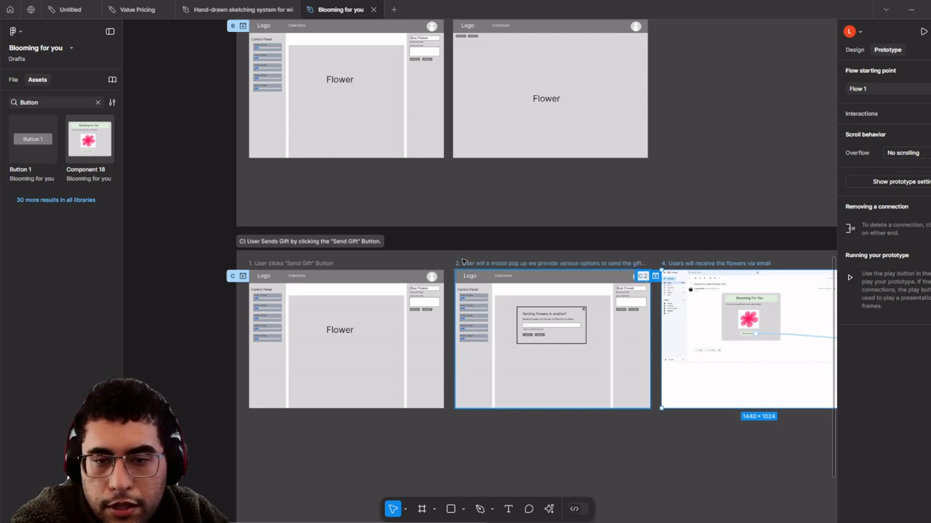
pyautogui.scroll(3, 464, 260)
pyautogui.click(803, 155)
pyautogui.scroll(-5, 635, 186)
pyautogui.moveTo(473, 109); pyautogui.dragTo(498, 352)
pyautogui.scroll(5, 482, 150)
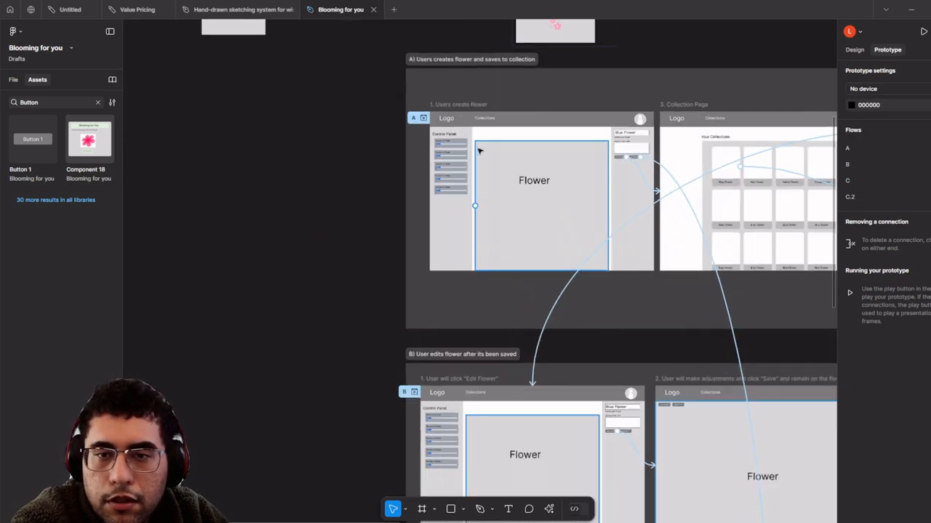
# - Preview flow A from its first frame in its own prototype tab
pyautogui.click(404, 105)
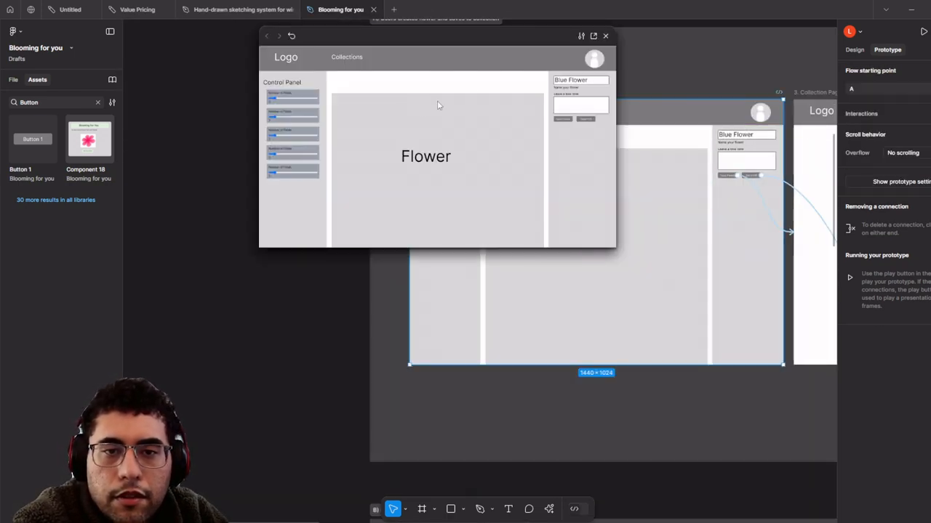
pyautogui.click(593, 37)
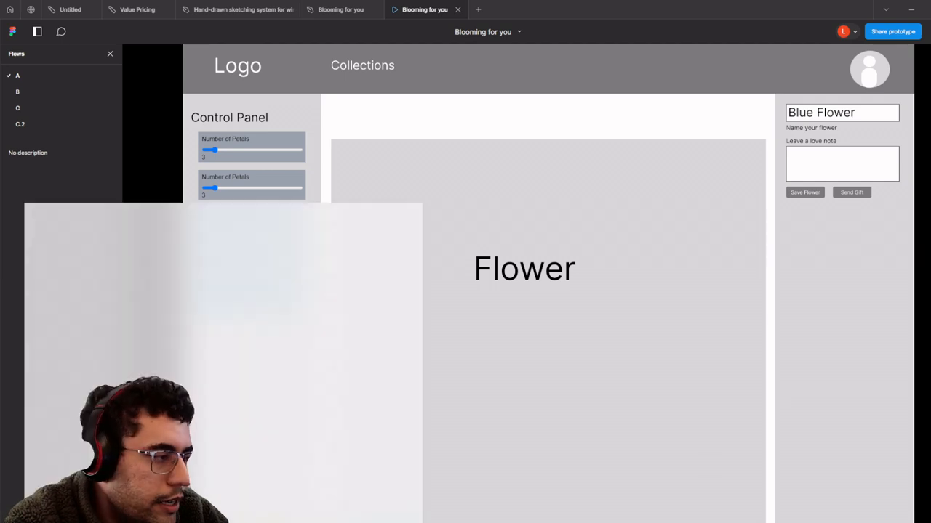
pyautogui.click(157, 146)
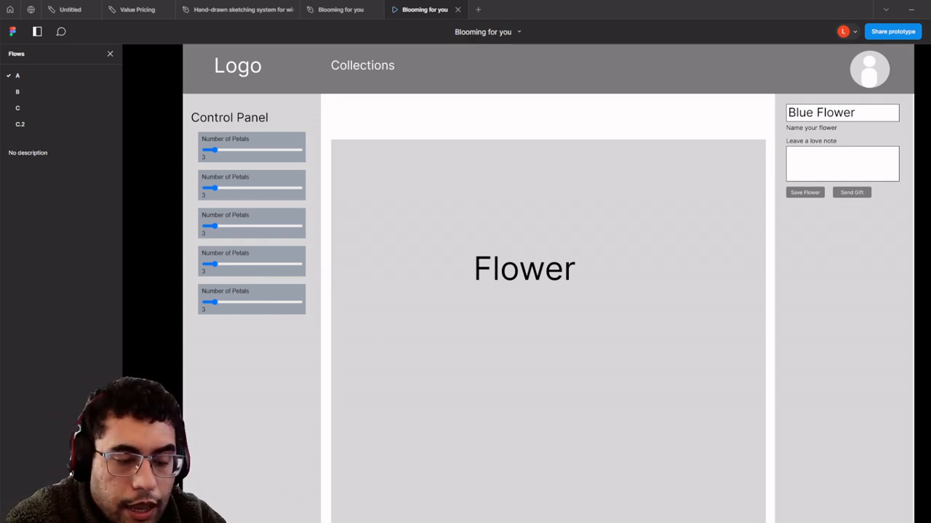
# - Snip the prototype's flower editor screen with Snipping Tool and copy it to the clipboard
pyautogui.click(164, 522)
pyautogui.write('snip')
pyautogui.click(113, 268)
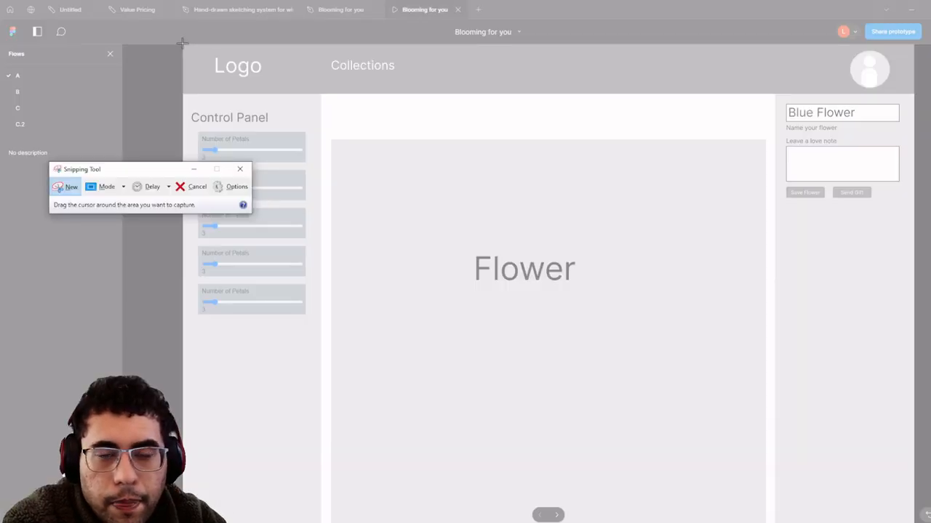
pyautogui.moveTo(181, 44); pyautogui.dragTo(912, 365)
pyautogui.rightClick(590, 201)
pyautogui.click(608, 218)
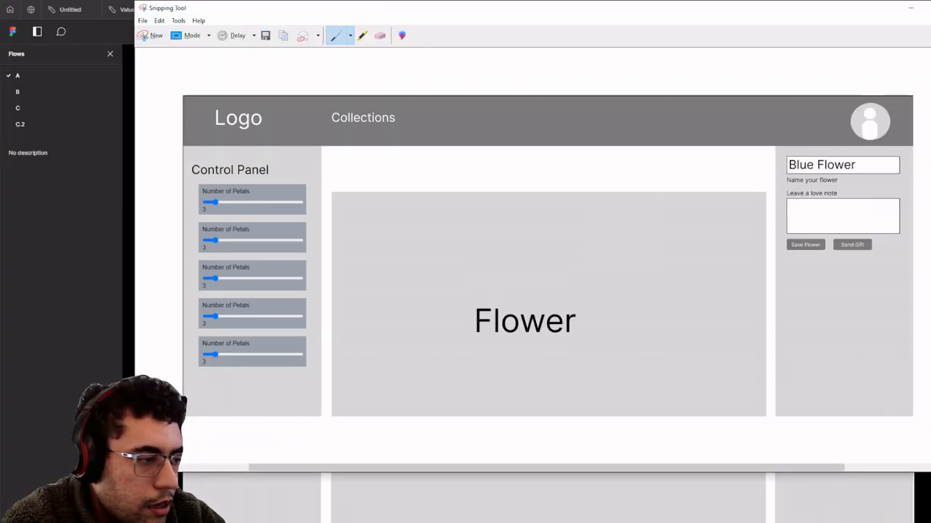
pyautogui.moveTo(0, 51); pyautogui.dragTo(733, 4)
# - Paste the flower-editor screenshot below the 'Auto-filled name' line and update the issue comment
pyautogui.click(273, 377)
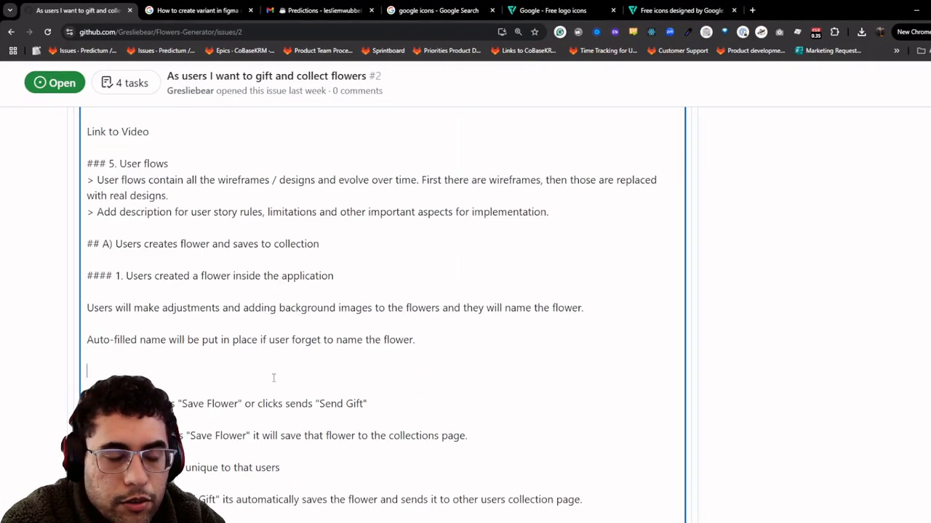
pyautogui.hotkey('ctrl', 'v')
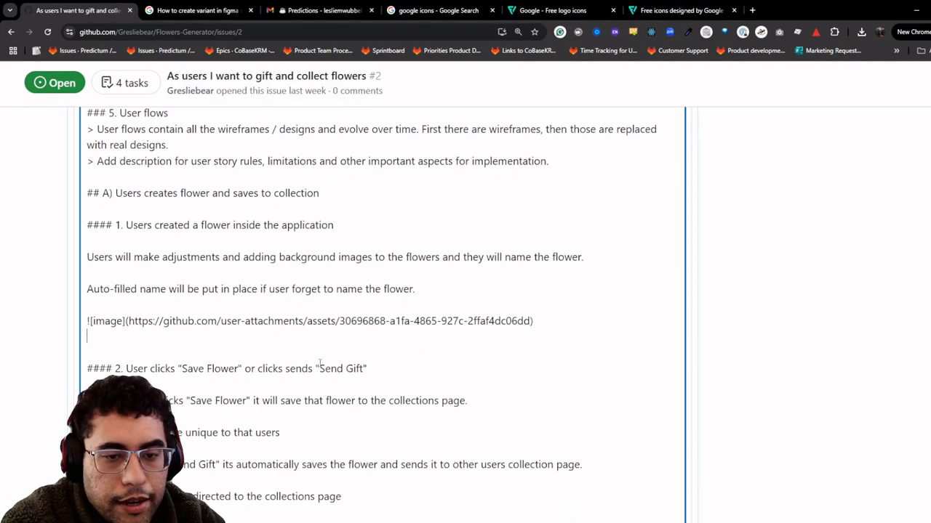
pyautogui.scroll(-12, 320, 364)
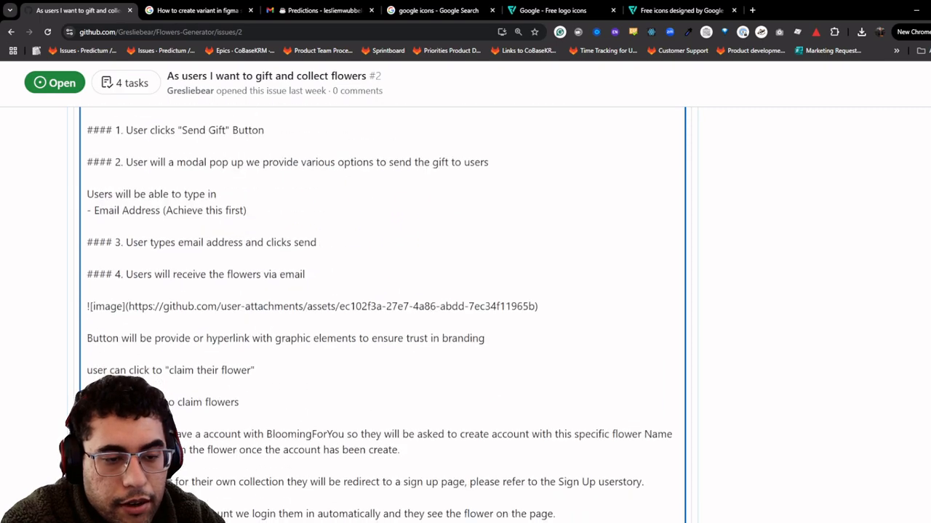
pyautogui.scroll(-10, 41, 424)
pyautogui.click(654, 364)
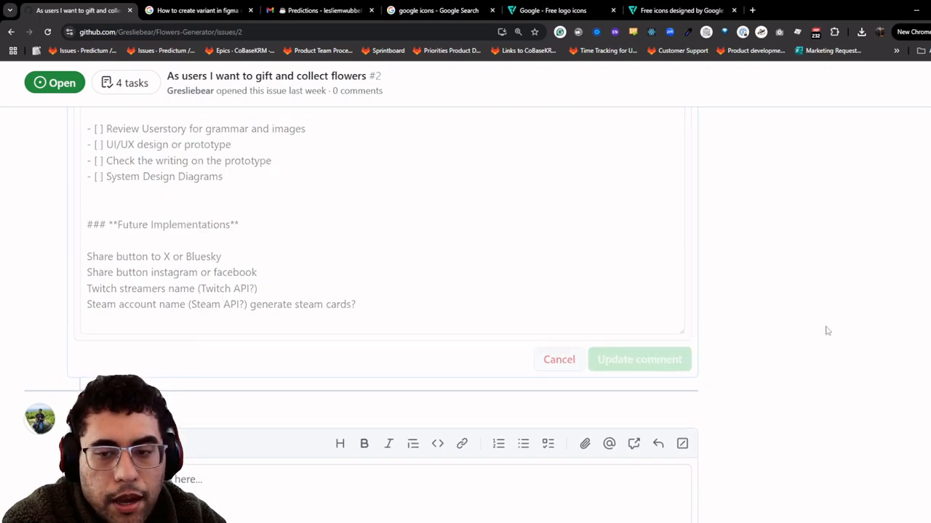
pyautogui.scroll(15, 804, 280)
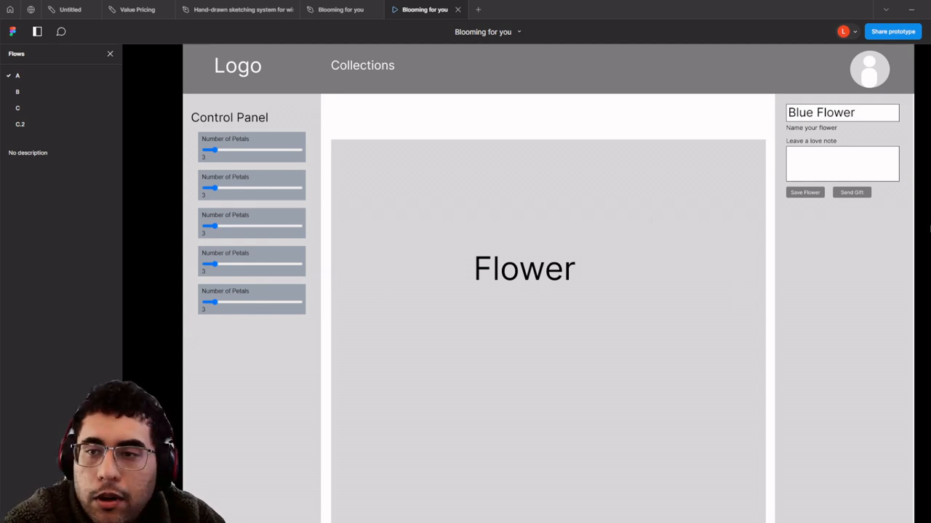
# - Play through saving the flower to collections, opening the first Blue Flower, and returning to editing
pyautogui.click(110, 55)
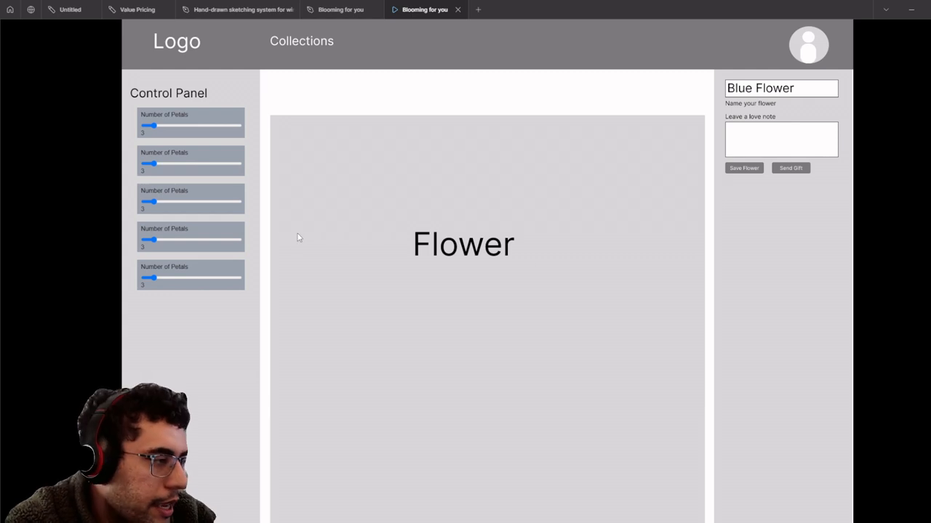
pyautogui.click(742, 169)
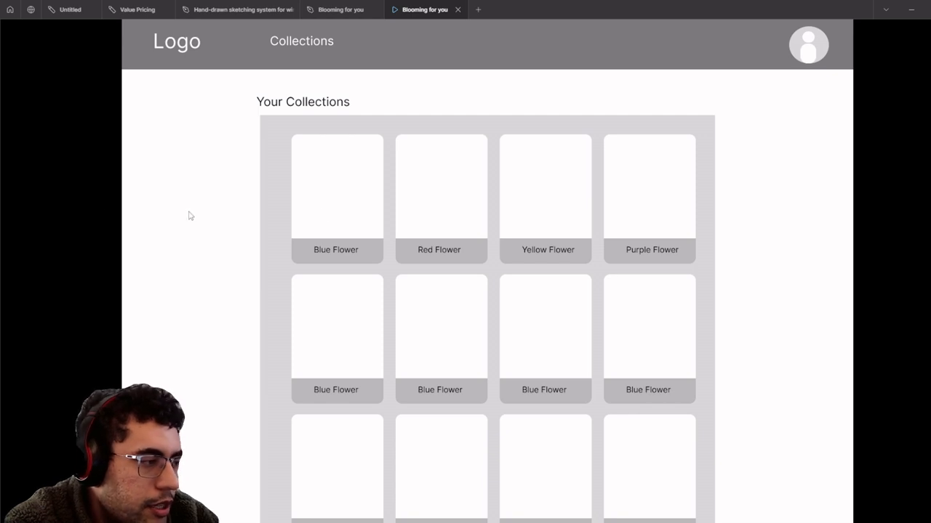
pyautogui.click(332, 214)
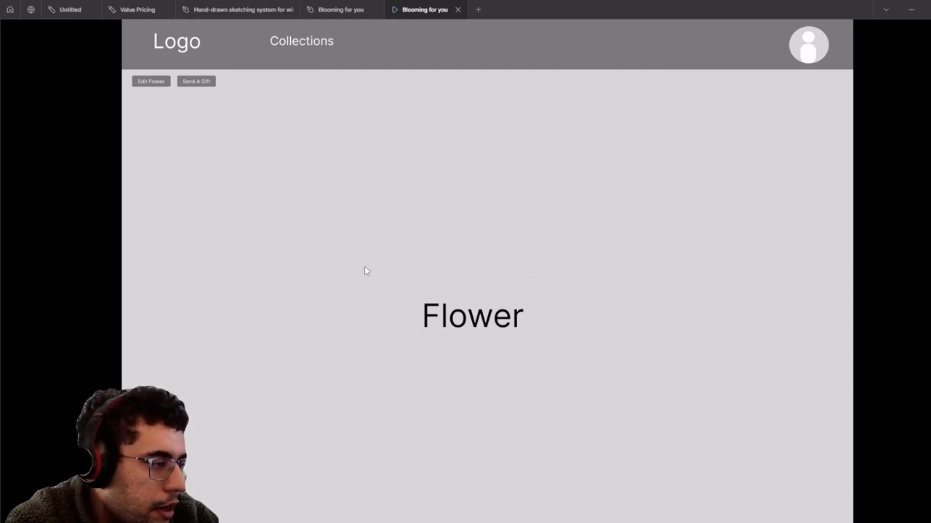
pyautogui.scroll(-1, 256, 215)
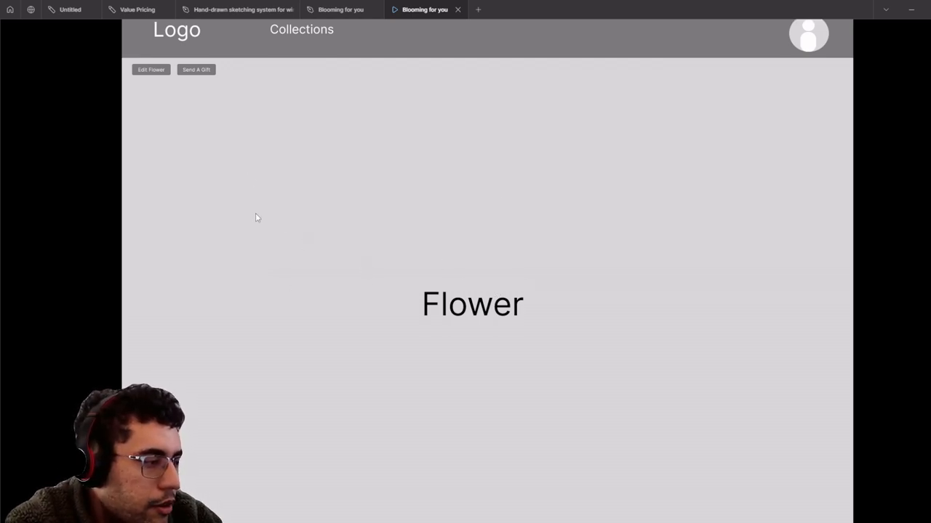
pyautogui.scroll(1, 256, 214)
pyautogui.click(142, 82)
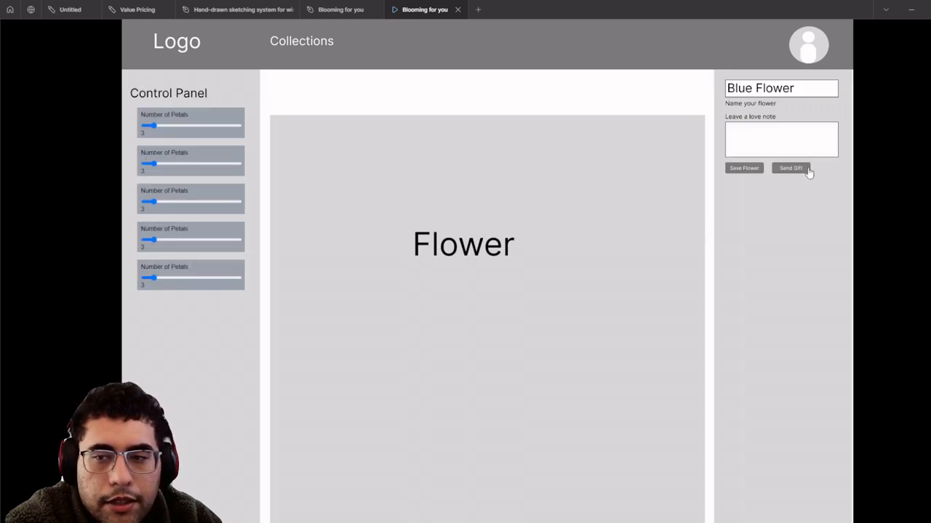
# - Send the flower as a gift to the recipient's email address, then return to the design canvas
pyautogui.click(807, 169)
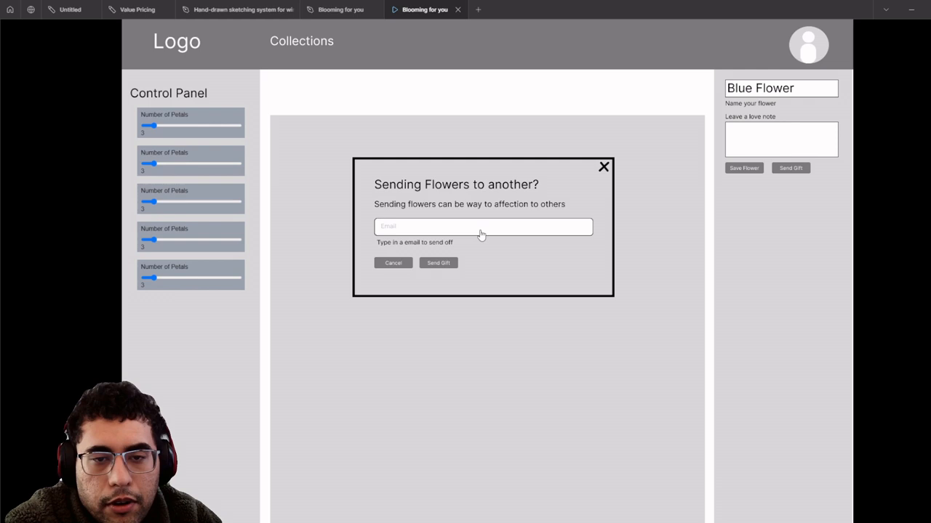
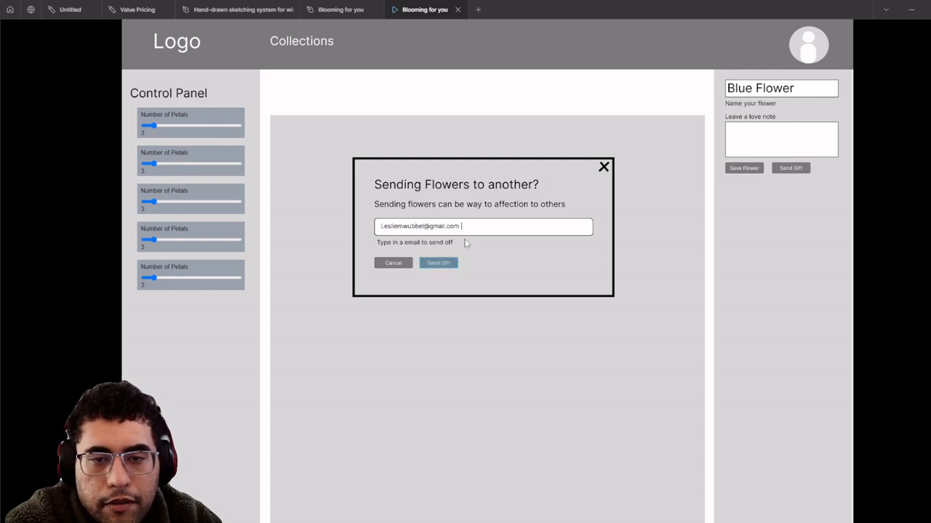
pyautogui.click(438, 263)
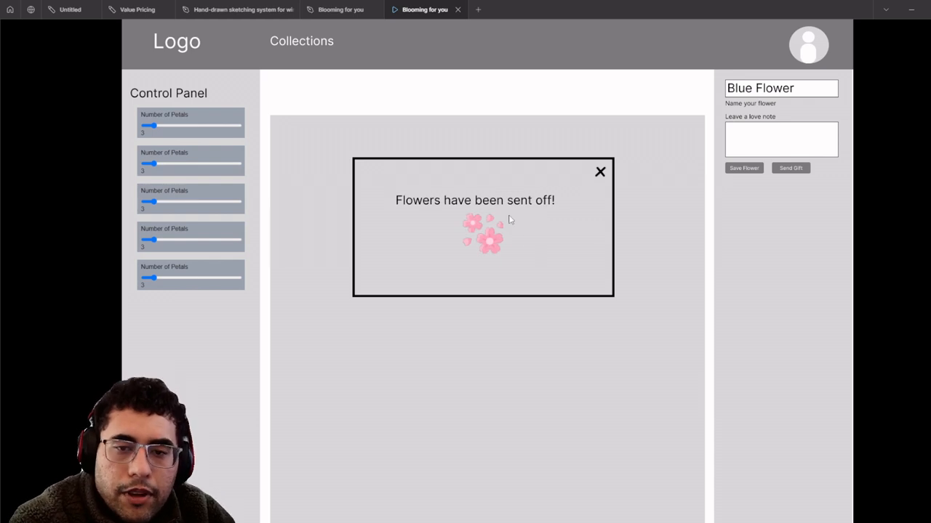
pyautogui.scroll(-1, 549, 249)
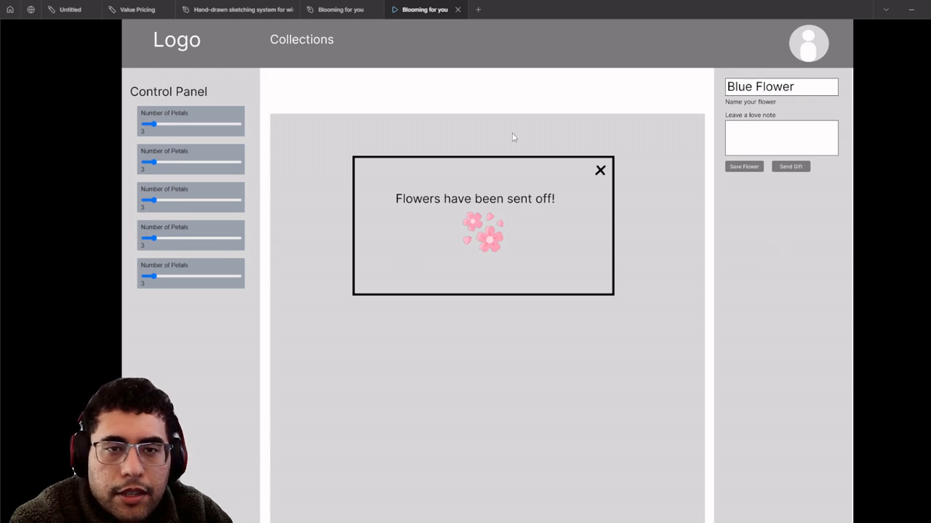
pyautogui.click(366, 6)
pyautogui.scroll(-10, 553, 189)
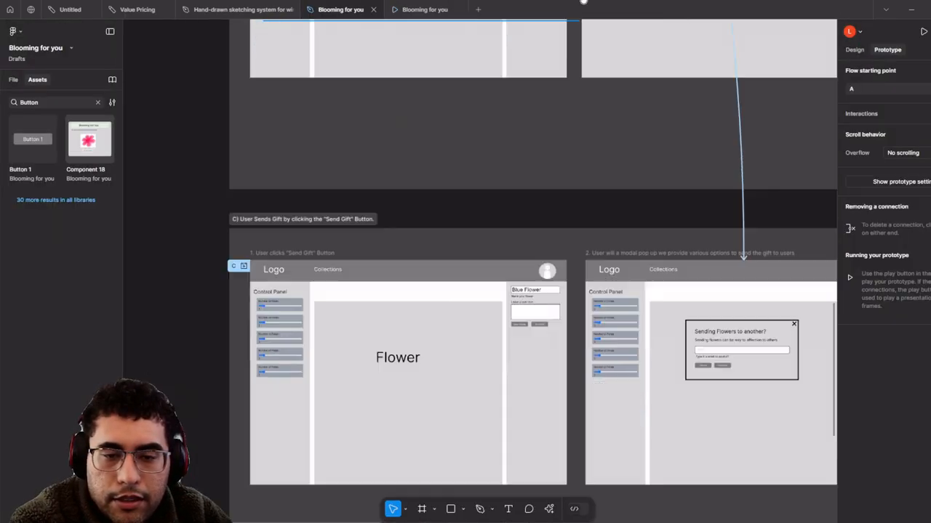
# - Select the bottom 'Flowers have been sent off!' frame near the Send Gift and email frames
pyautogui.scroll(-5, 579, 57)
pyautogui.moveTo(681, 182); pyautogui.dragTo(391, 209)
pyautogui.scroll(6, 390, 209)
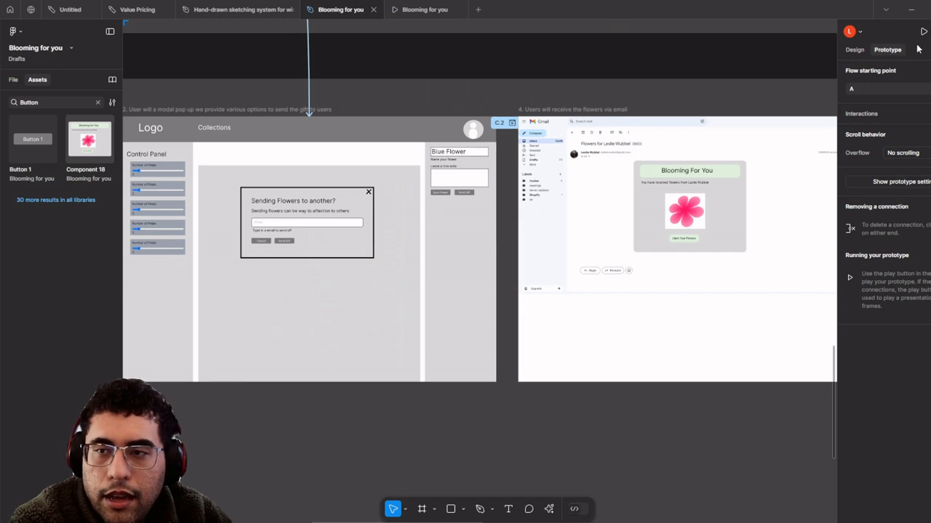
pyautogui.scroll(-5, 516, 211)
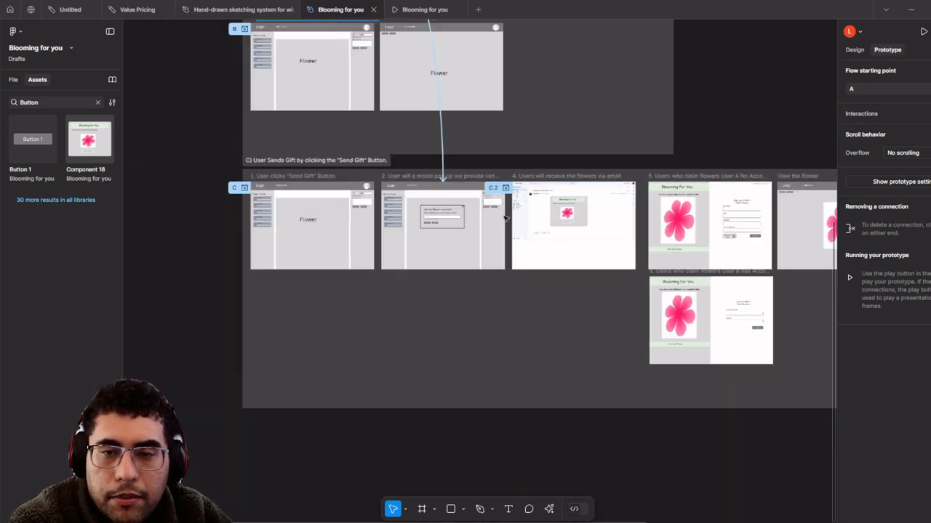
pyautogui.scroll(4, 409, 235)
pyautogui.scroll(3, 366, 224)
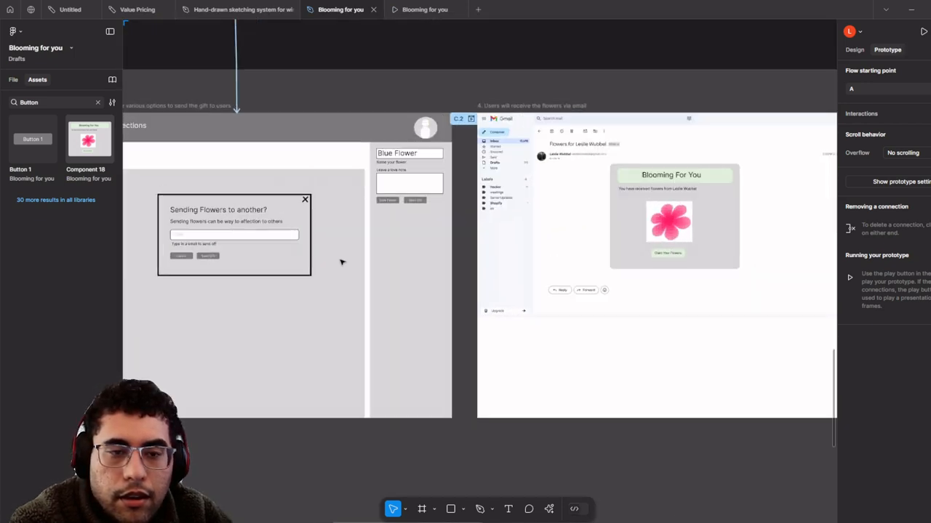
pyautogui.scroll(-6, 178, 266)
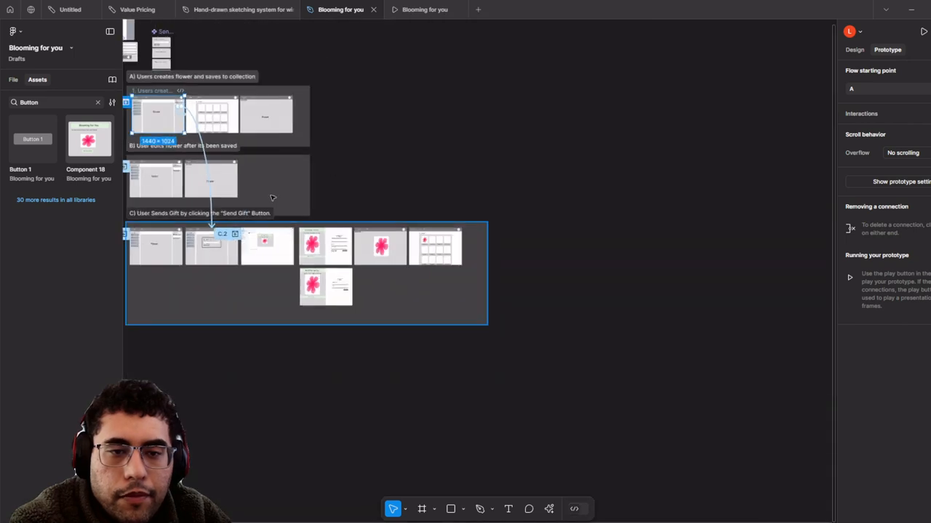
pyautogui.scroll(4, 276, 206)
pyautogui.scroll(5, 277, 206)
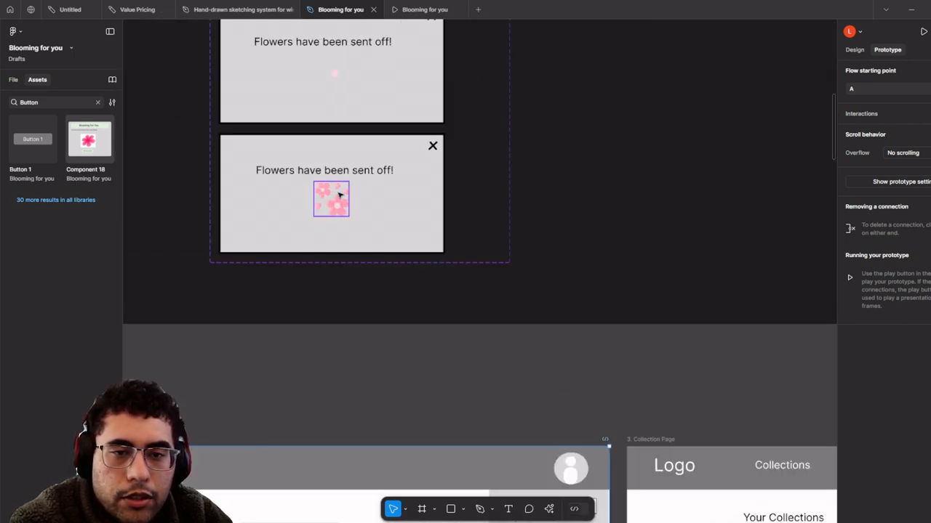
pyautogui.click(429, 223)
pyautogui.scroll(-5, 430, 222)
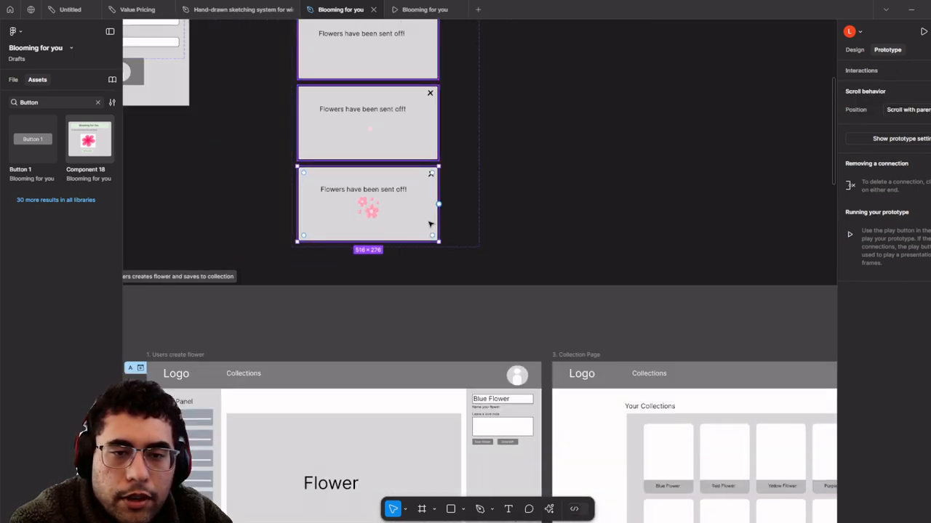
# - Link the sent-off modal to the email frame on click and reopen the prototype preview
pyautogui.moveTo(431, 216); pyautogui.dragTo(509, 410)
pyautogui.scroll(2, 502, 422)
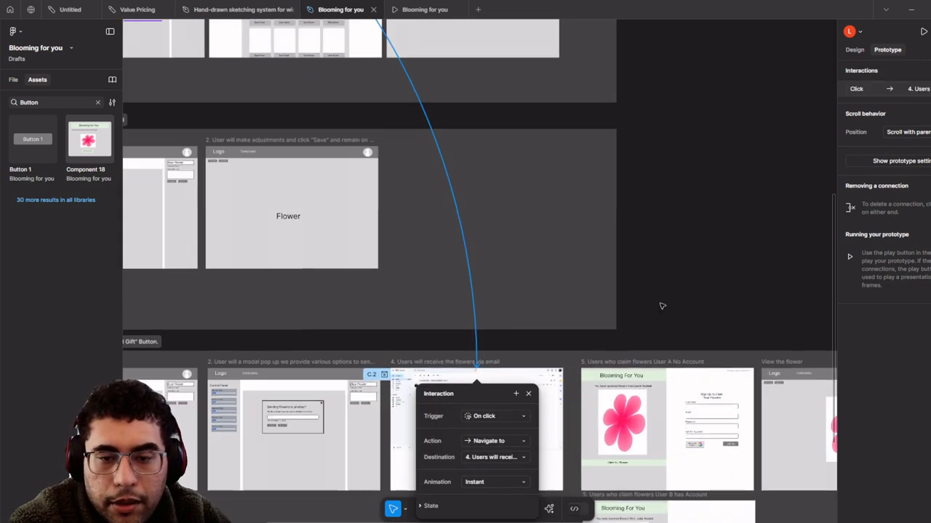
pyautogui.click(662, 305)
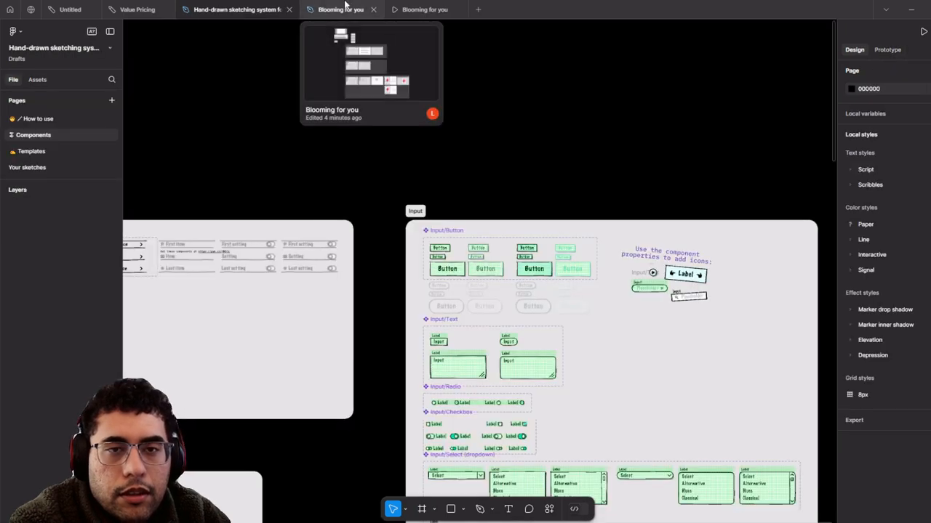
pyautogui.click(347, 6)
# - Play from the sent-off modal through the received-flowers email and claim the flowers to reach sign-up
pyautogui.click(414, 9)
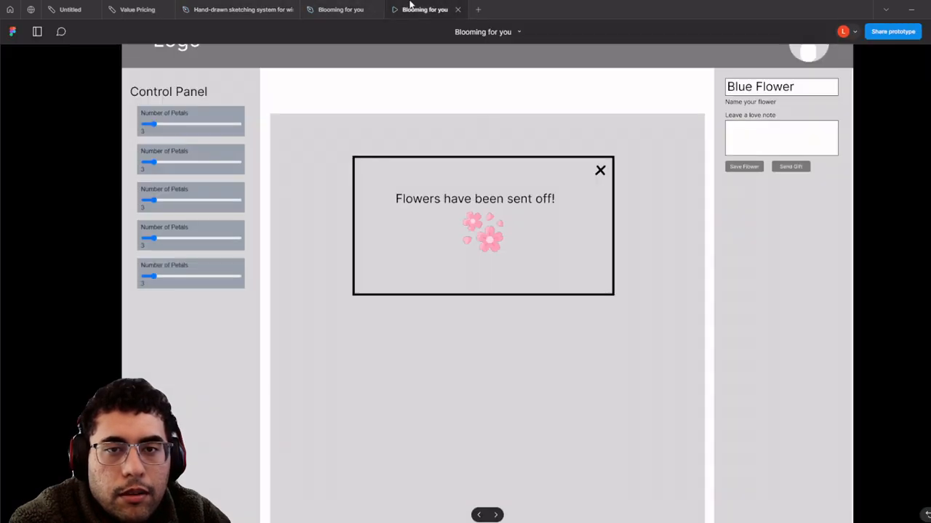
pyautogui.click(533, 232)
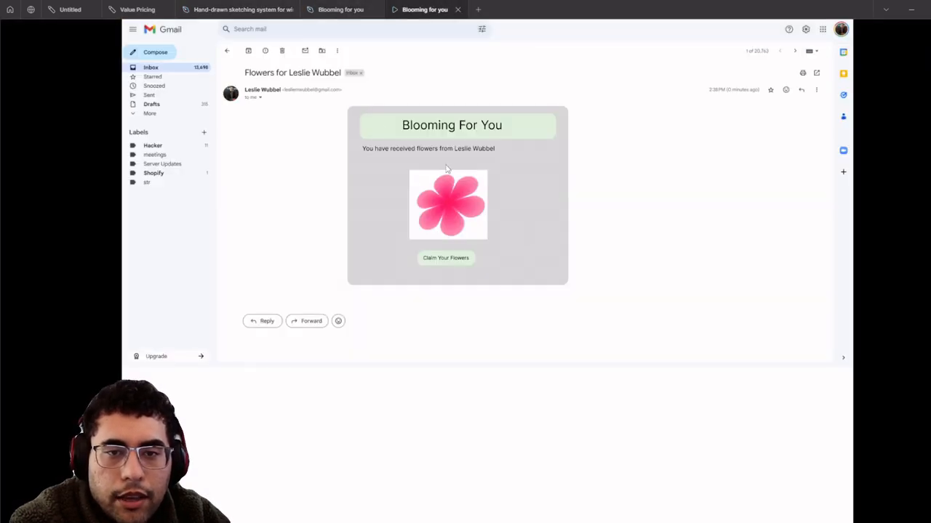
pyautogui.scroll(2, 397, 163)
pyautogui.scroll(-2, 398, 163)
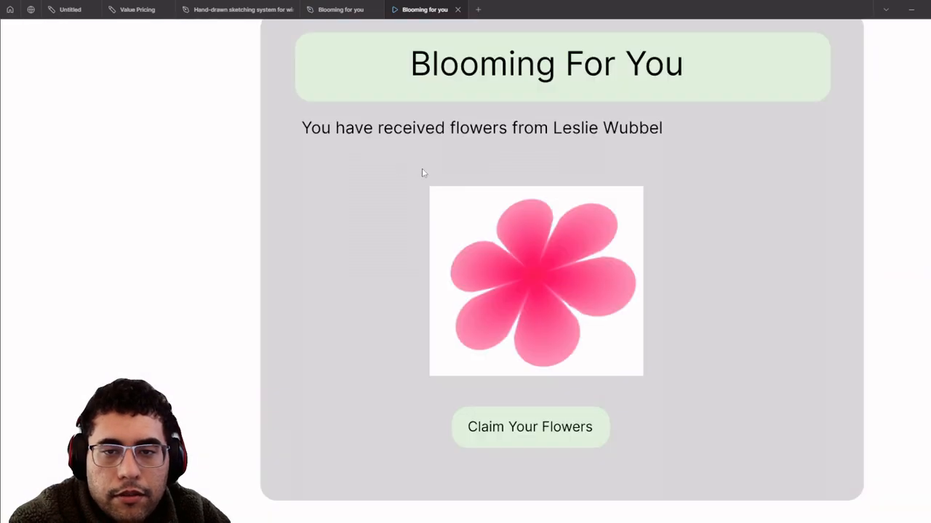
pyautogui.click(441, 261)
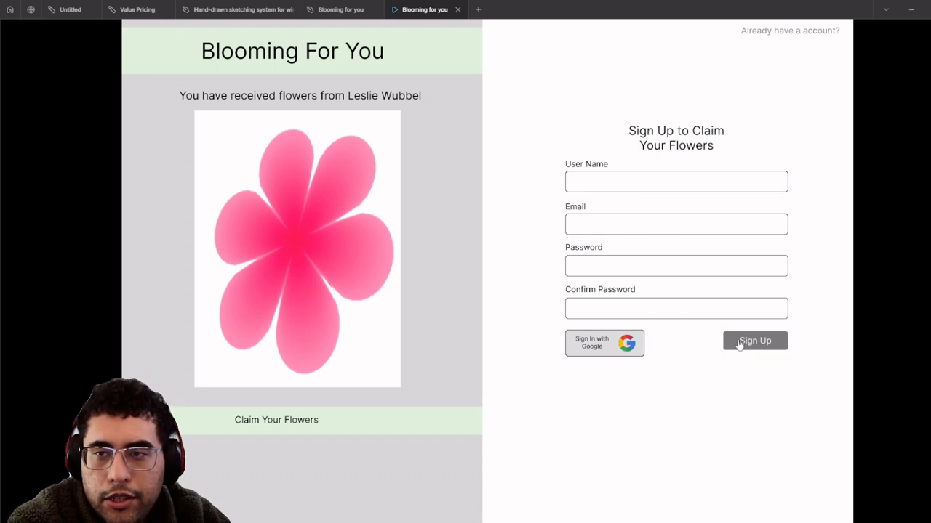
pyautogui.click(773, 41)
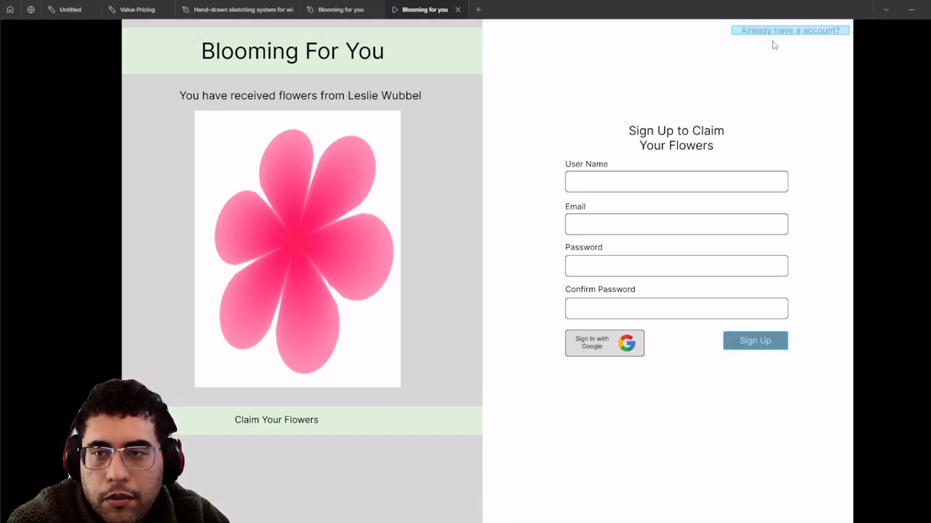
pyautogui.click(775, 51)
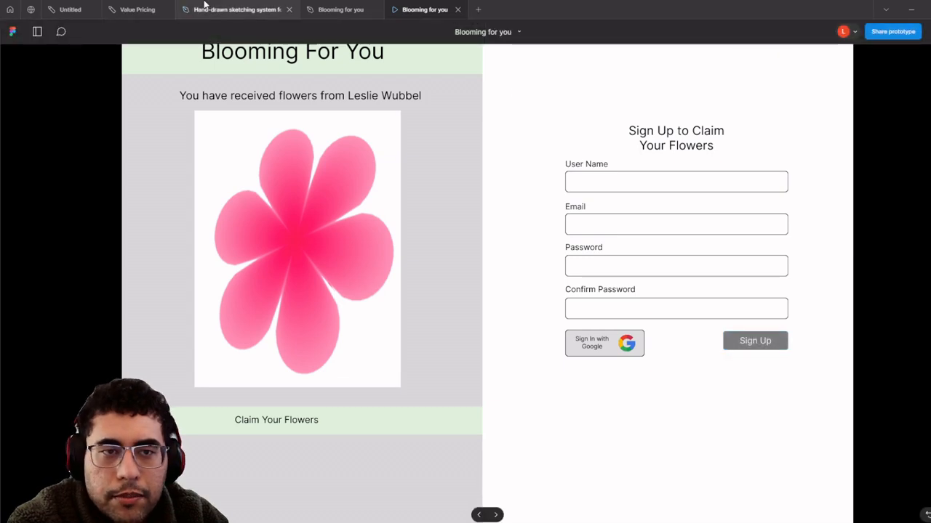
# - Check the 'Already have a account?' text's link in the Blooming for you design file
pyautogui.click(204, 7)
pyautogui.click(340, 9)
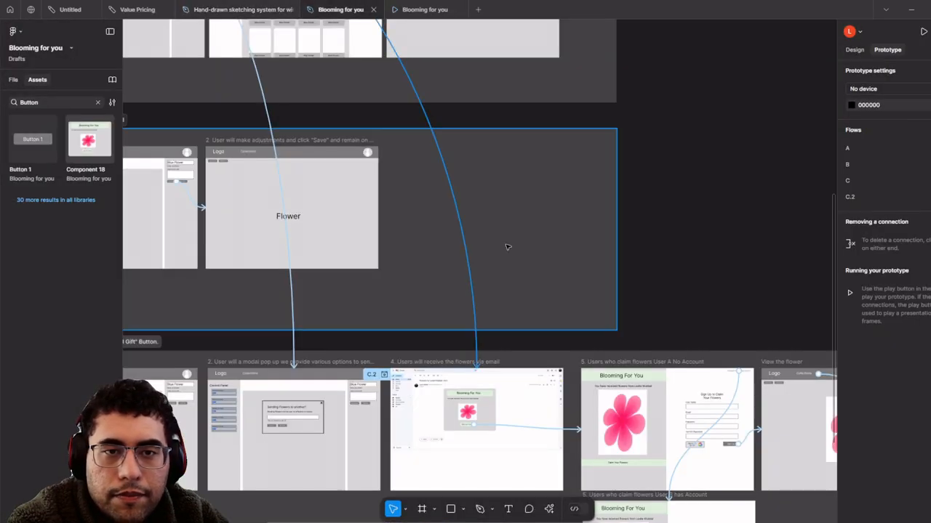
pyautogui.scroll(5, 404, 312)
pyautogui.scroll(2, 404, 313)
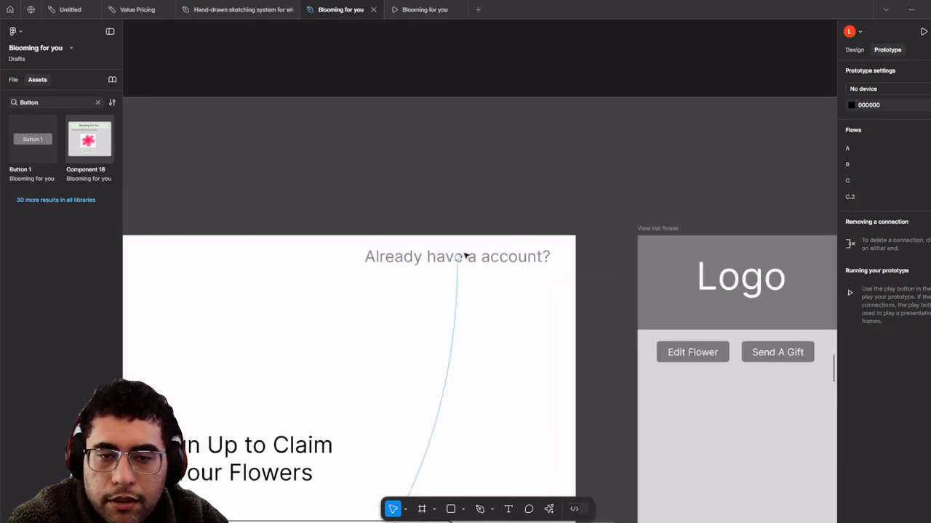
pyautogui.click(465, 258)
pyautogui.click(463, 129)
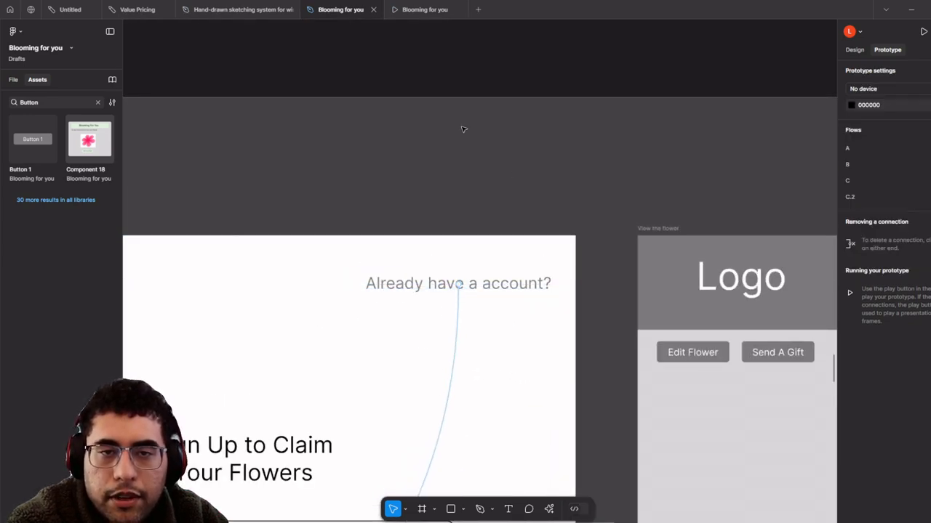
# - In the preview, follow the existing-account link, log in, and open the Blue Flower from Your Collections
pyautogui.click(429, 9)
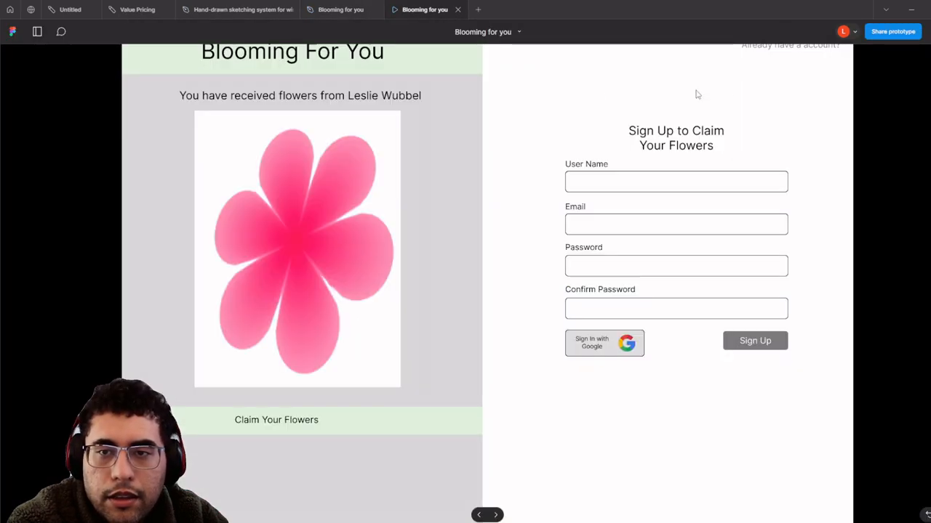
pyautogui.click(769, 48)
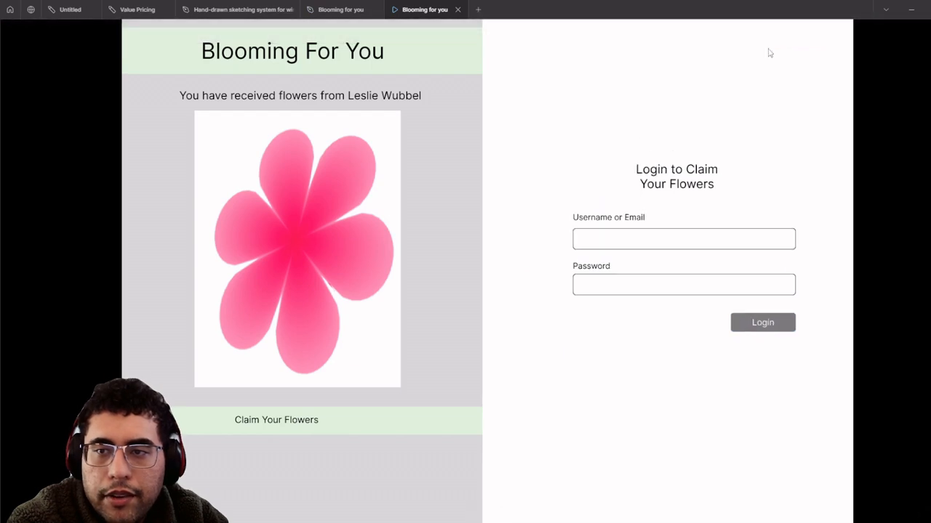
pyautogui.click(765, 331)
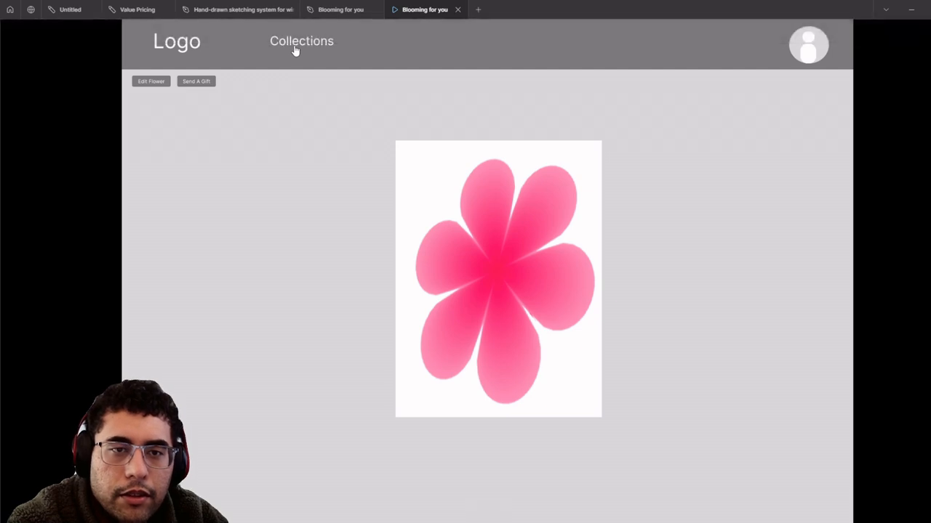
pyautogui.click(295, 48)
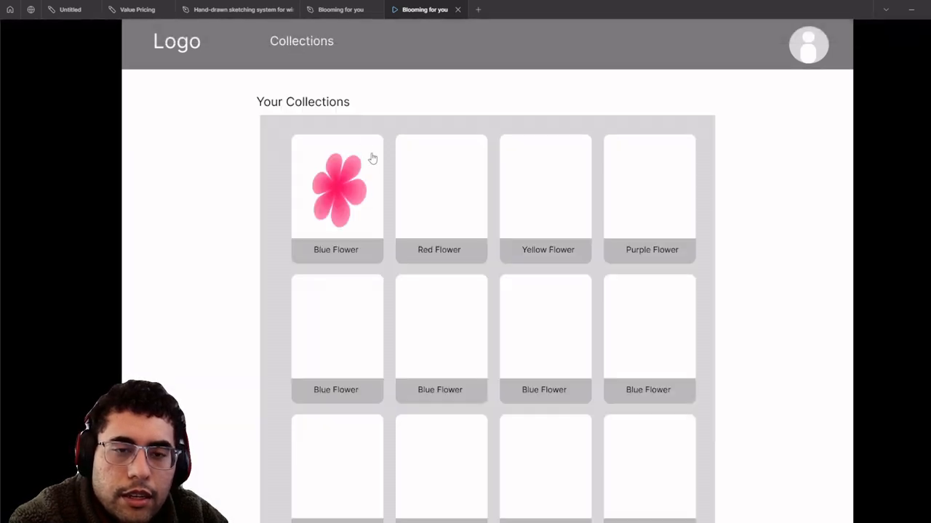
pyautogui.click(357, 206)
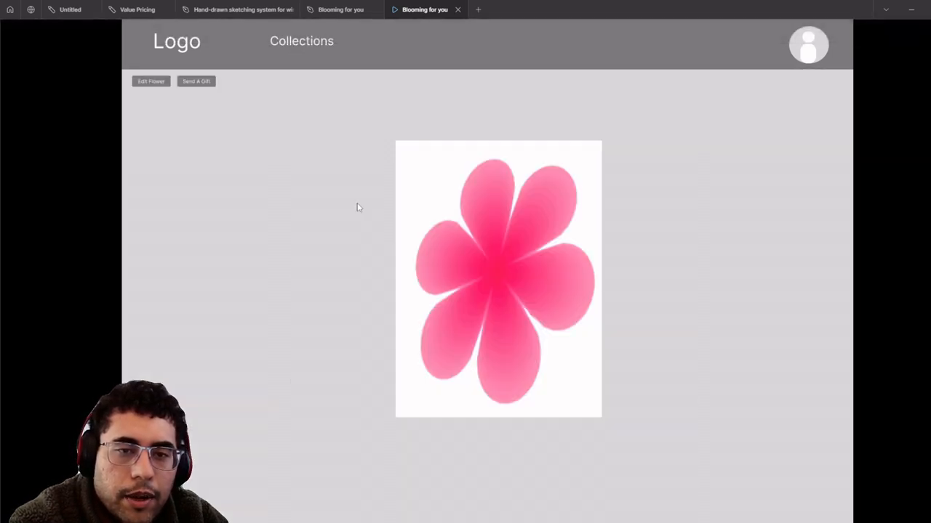
pyautogui.click(305, 53)
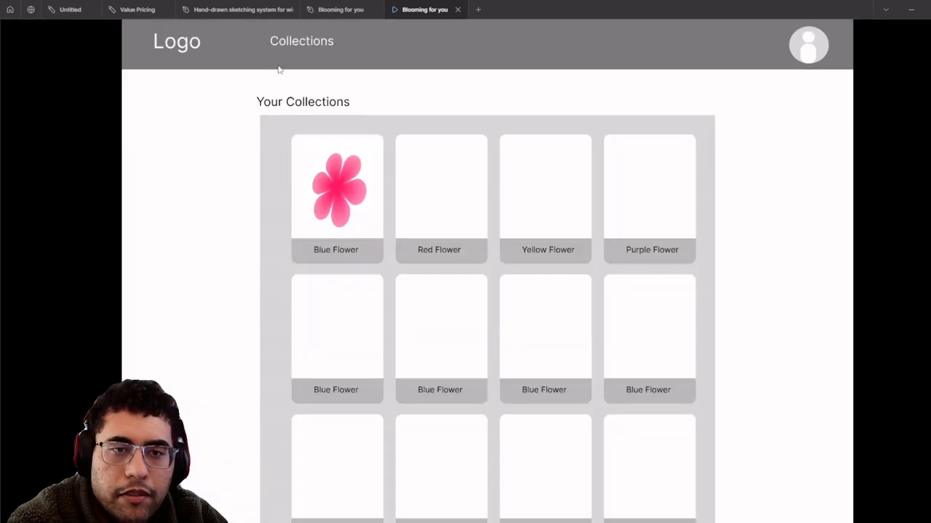
pyautogui.click(298, 52)
pyautogui.click(358, 175)
pyautogui.click(329, 5)
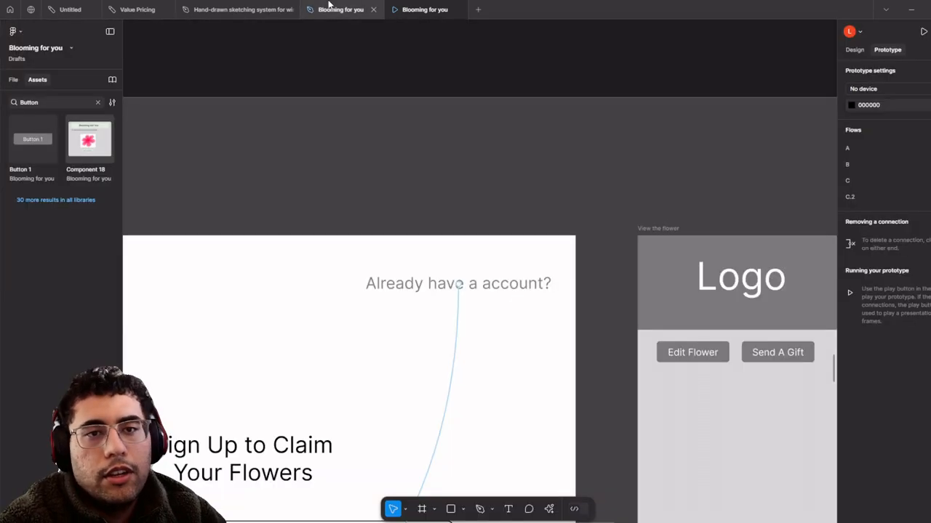
pyautogui.scroll(-10, 487, 189)
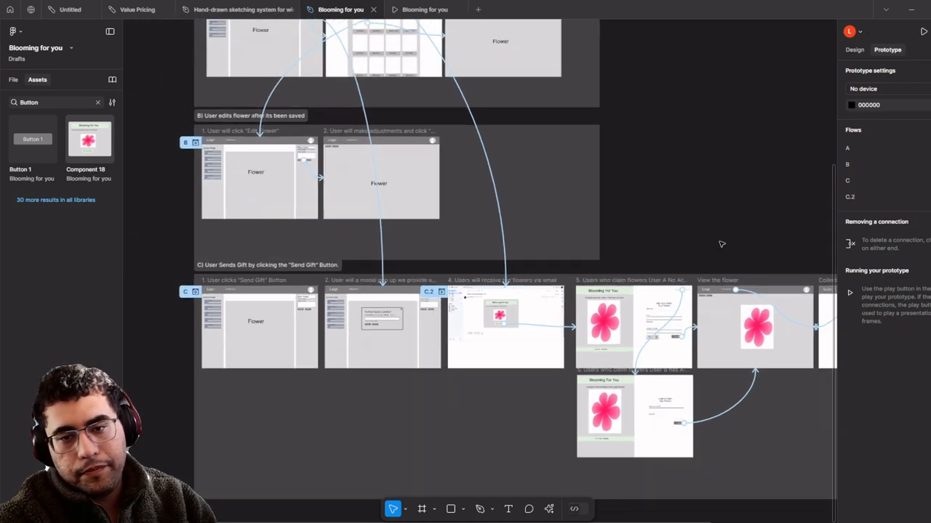
pyautogui.scroll(-3, 721, 244)
pyautogui.scroll(3, 700, 237)
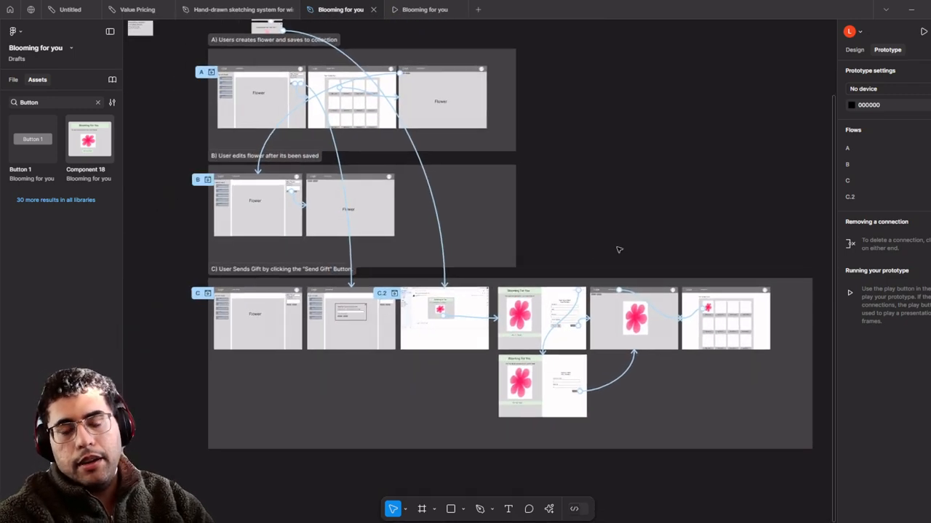